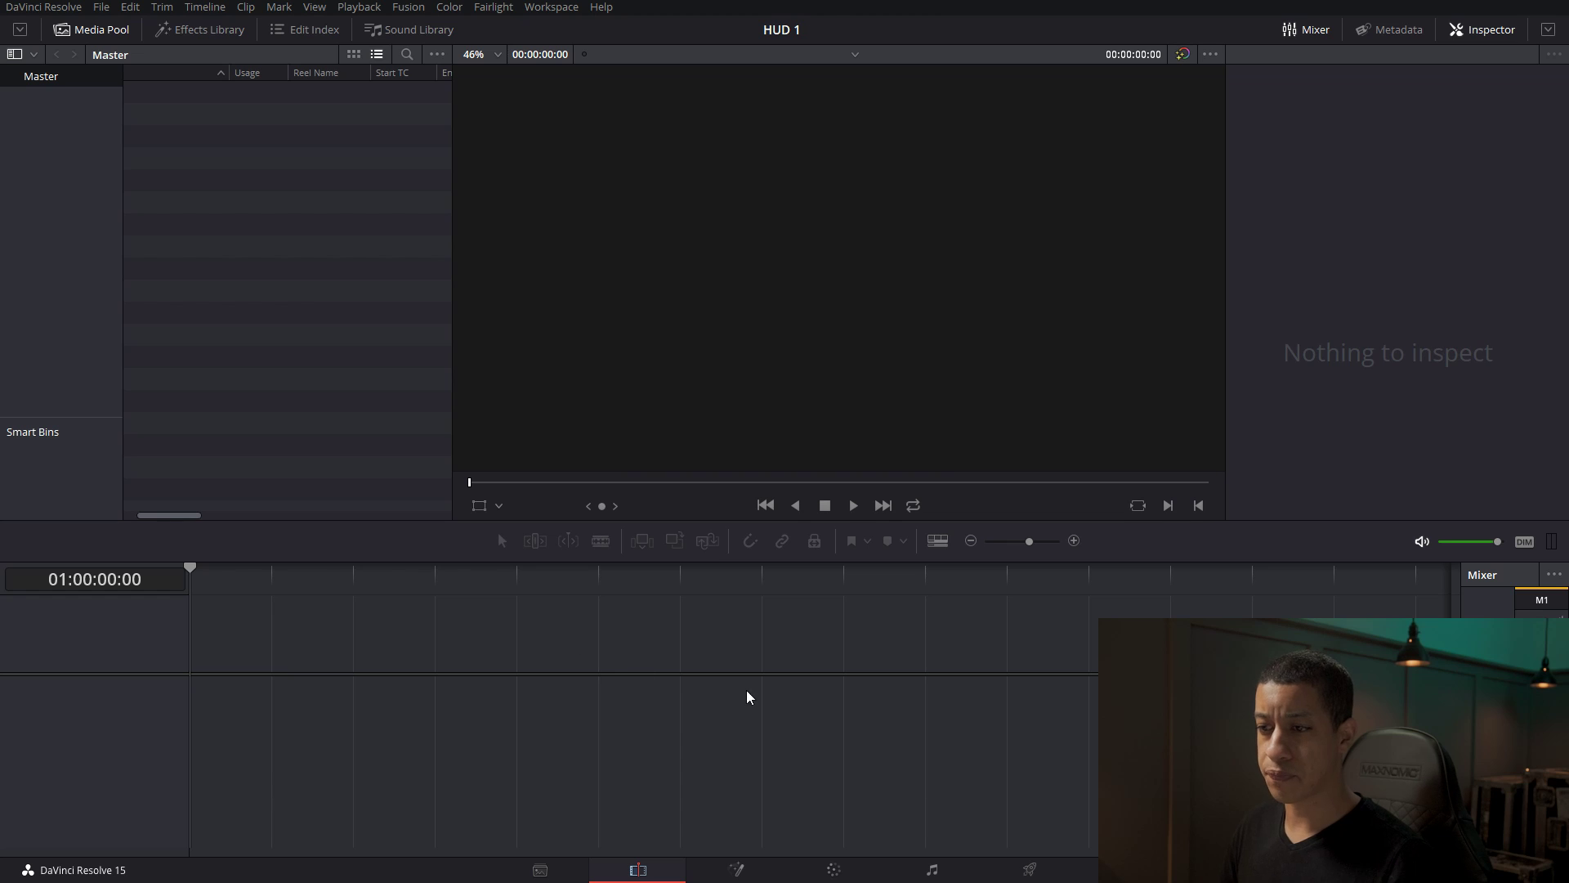
Switch to the Fusion page and create a new Fusion composition in the media pool with the default name, duration and frame rate.
click(737, 870)
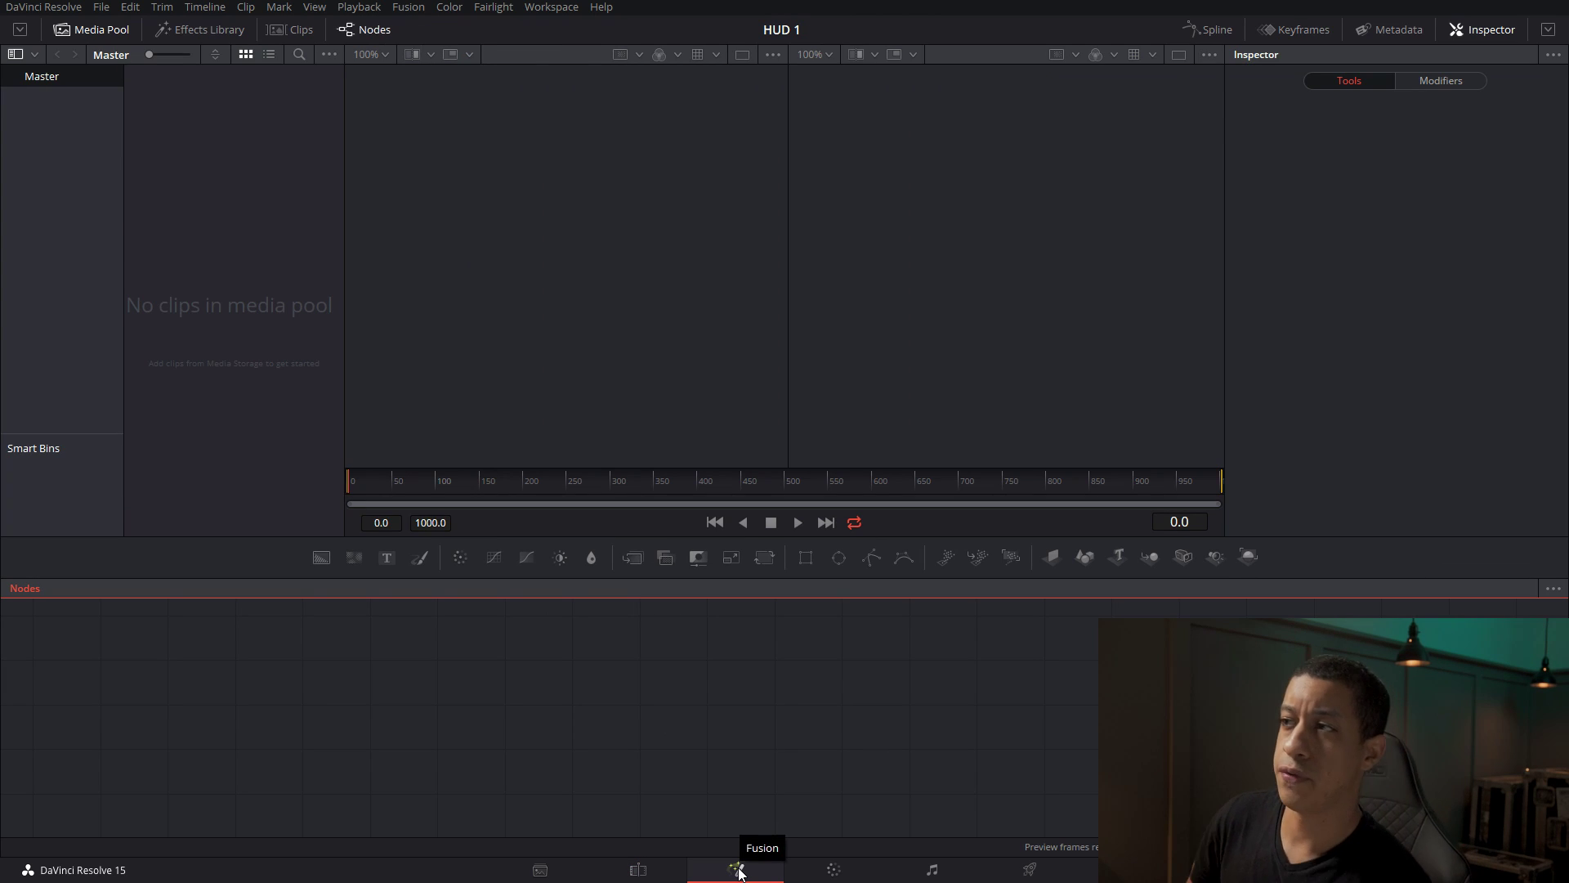
click(97, 31)
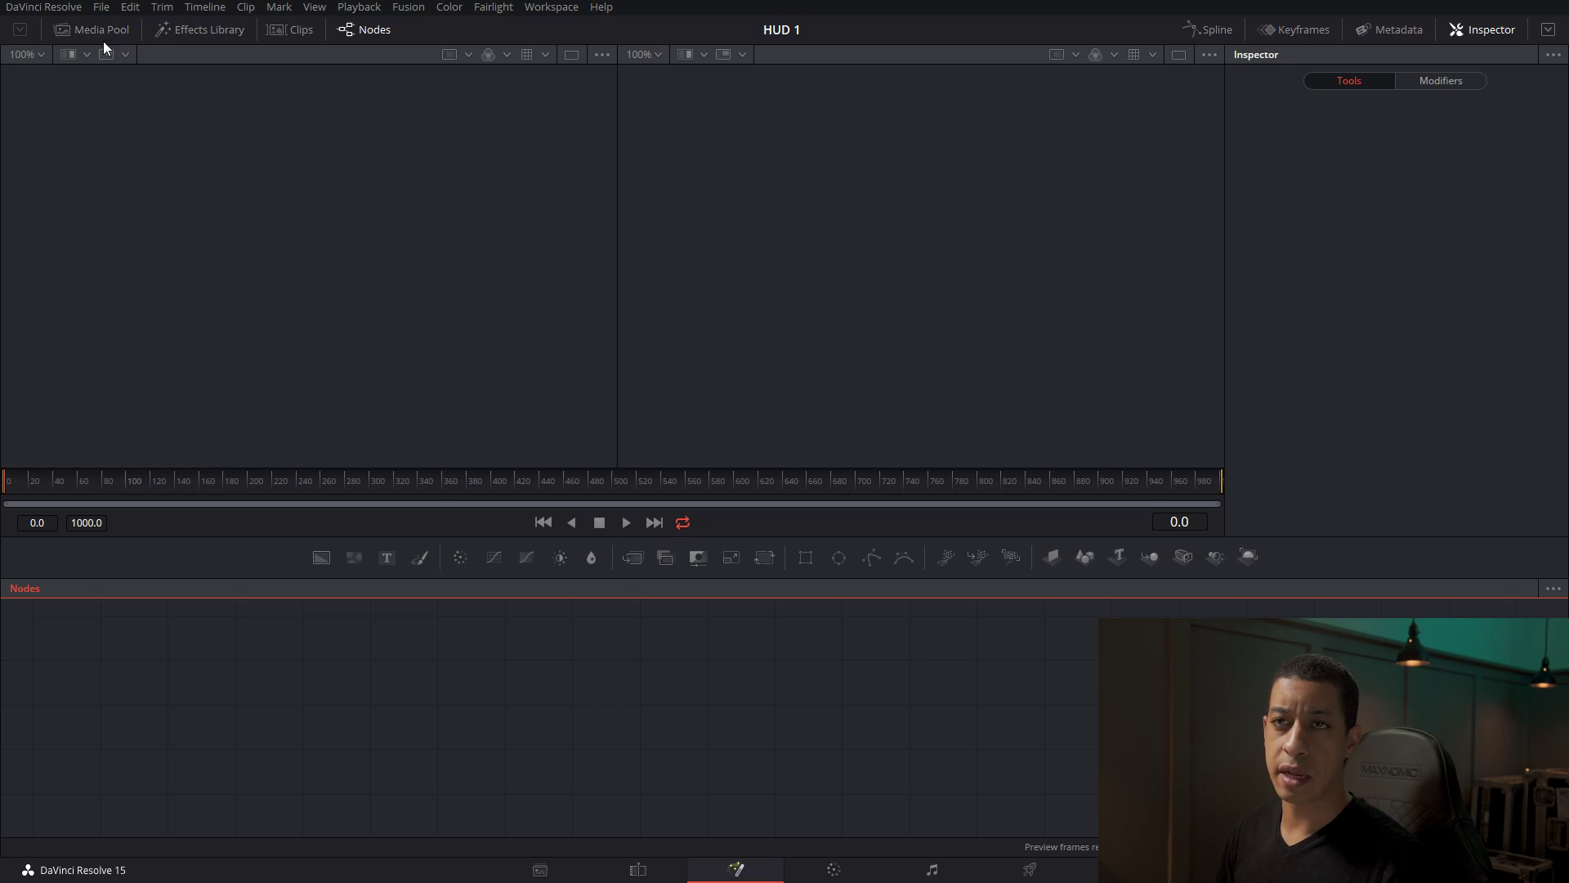
click(87, 31)
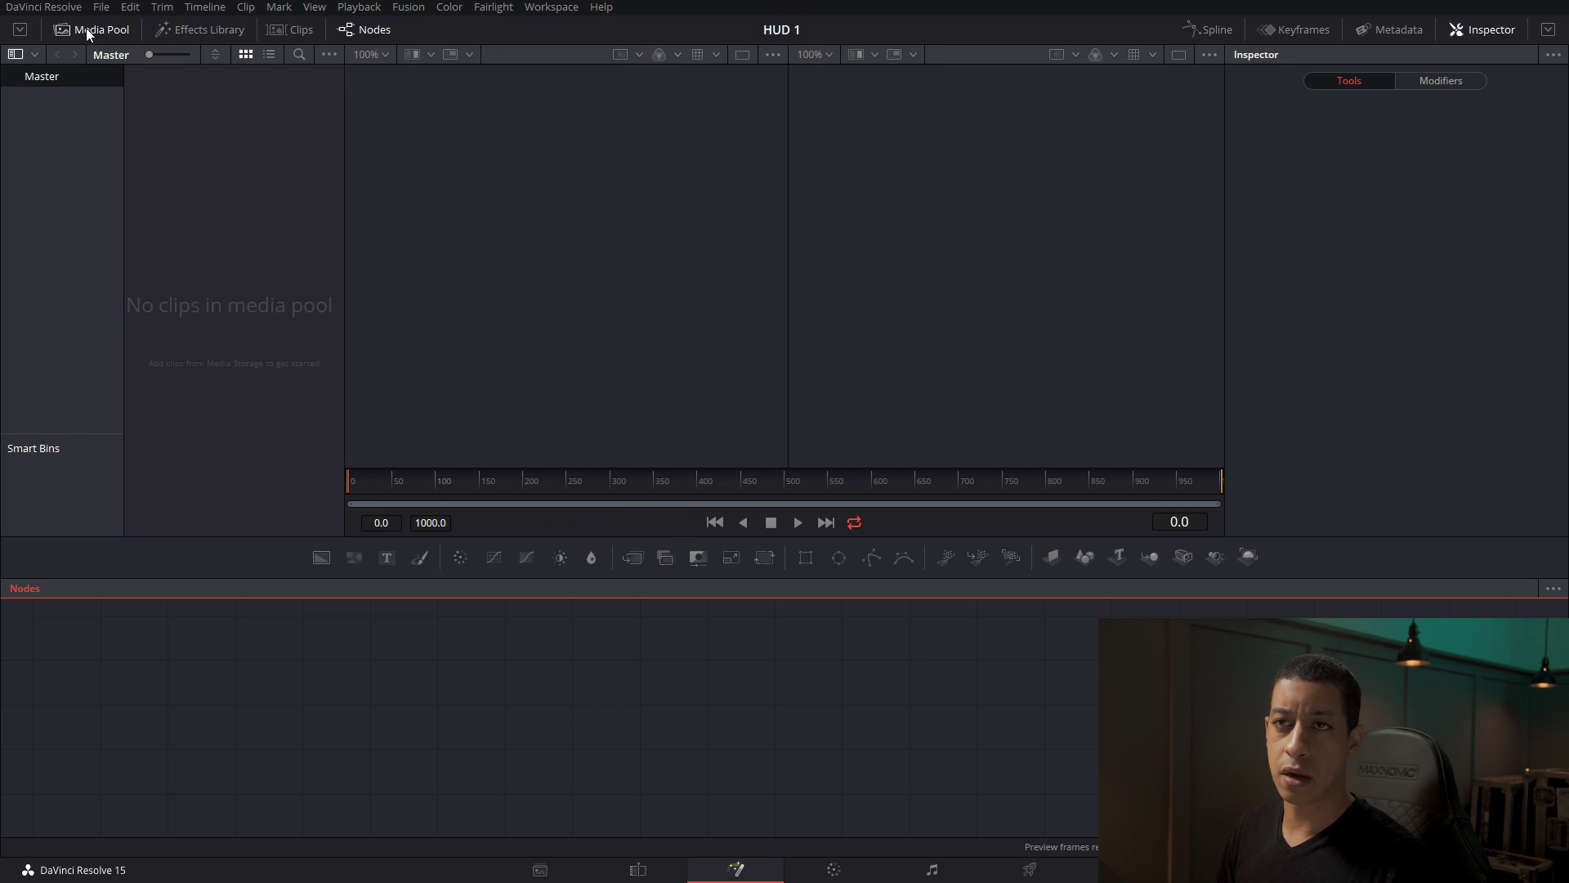
right_click(238, 183)
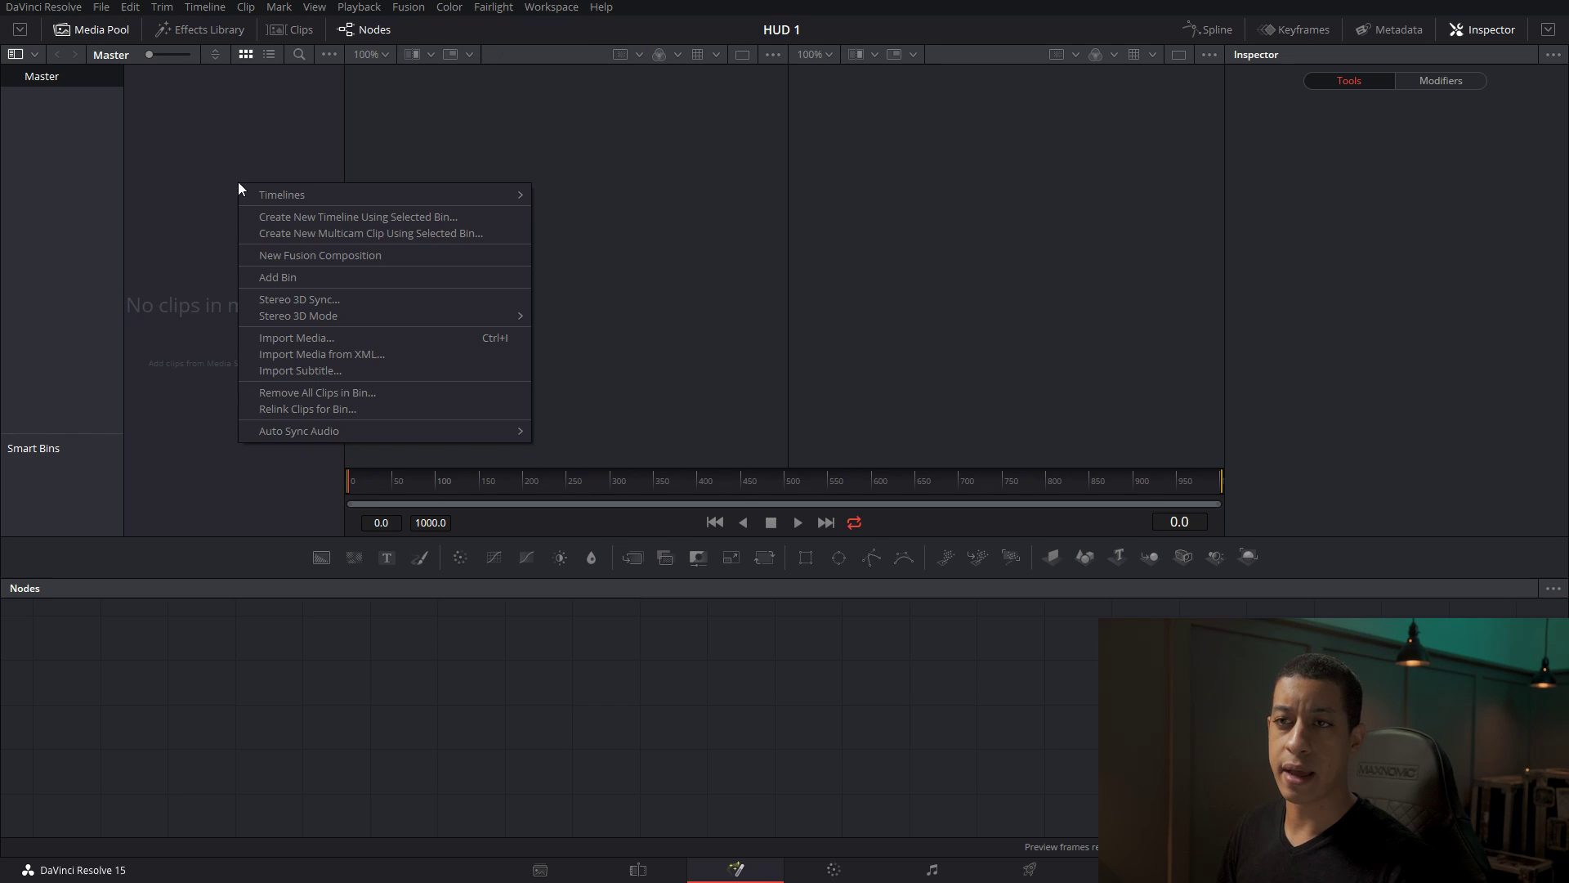
click(310, 261)
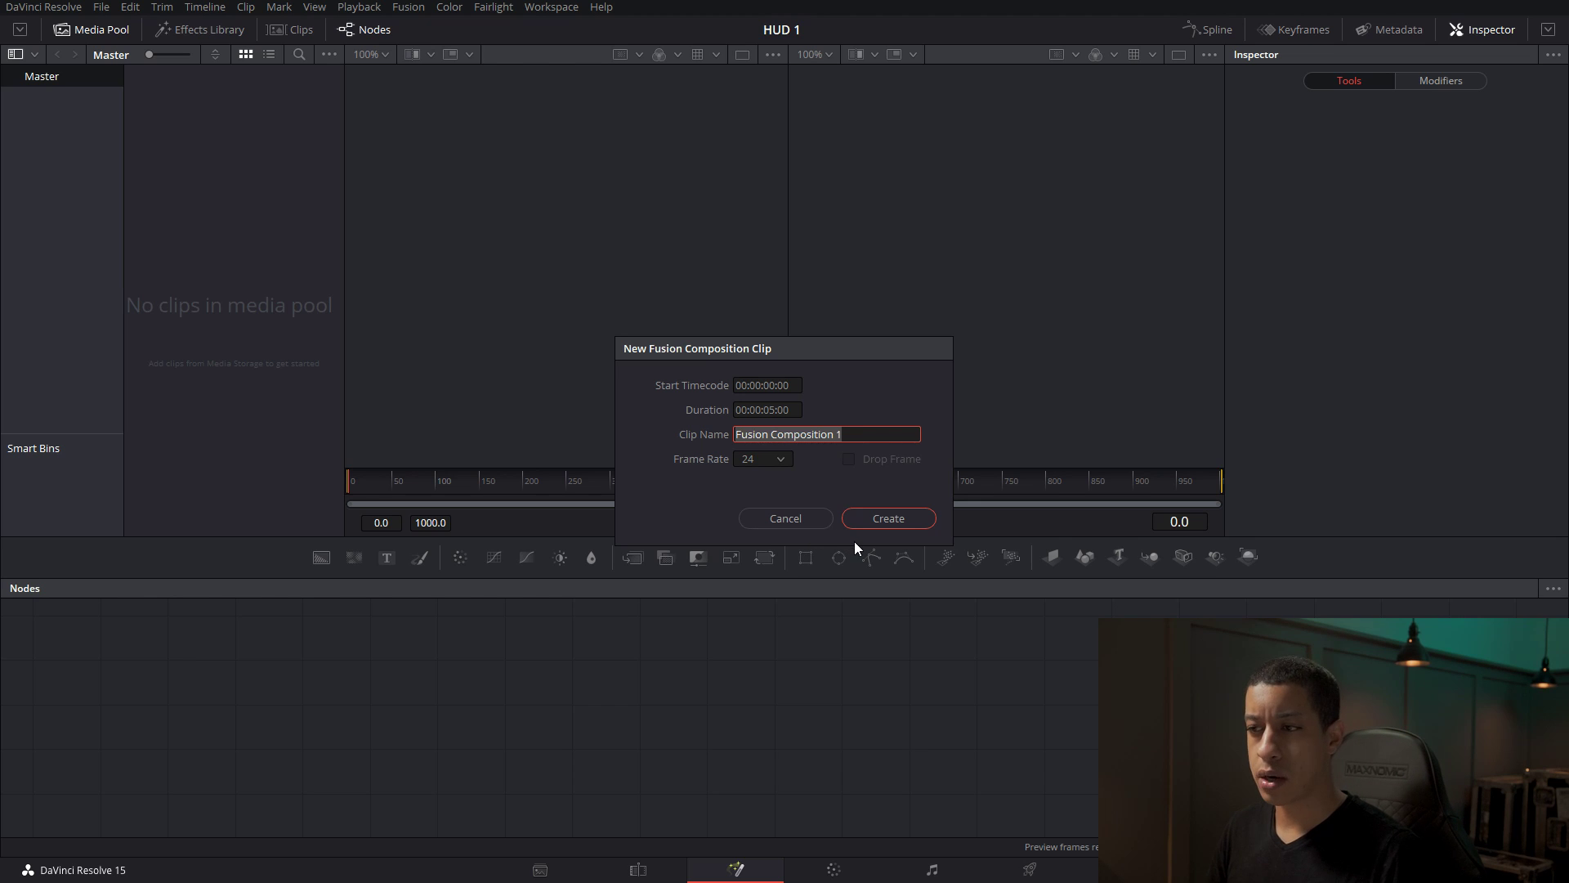
click(879, 523)
click(757, 689)
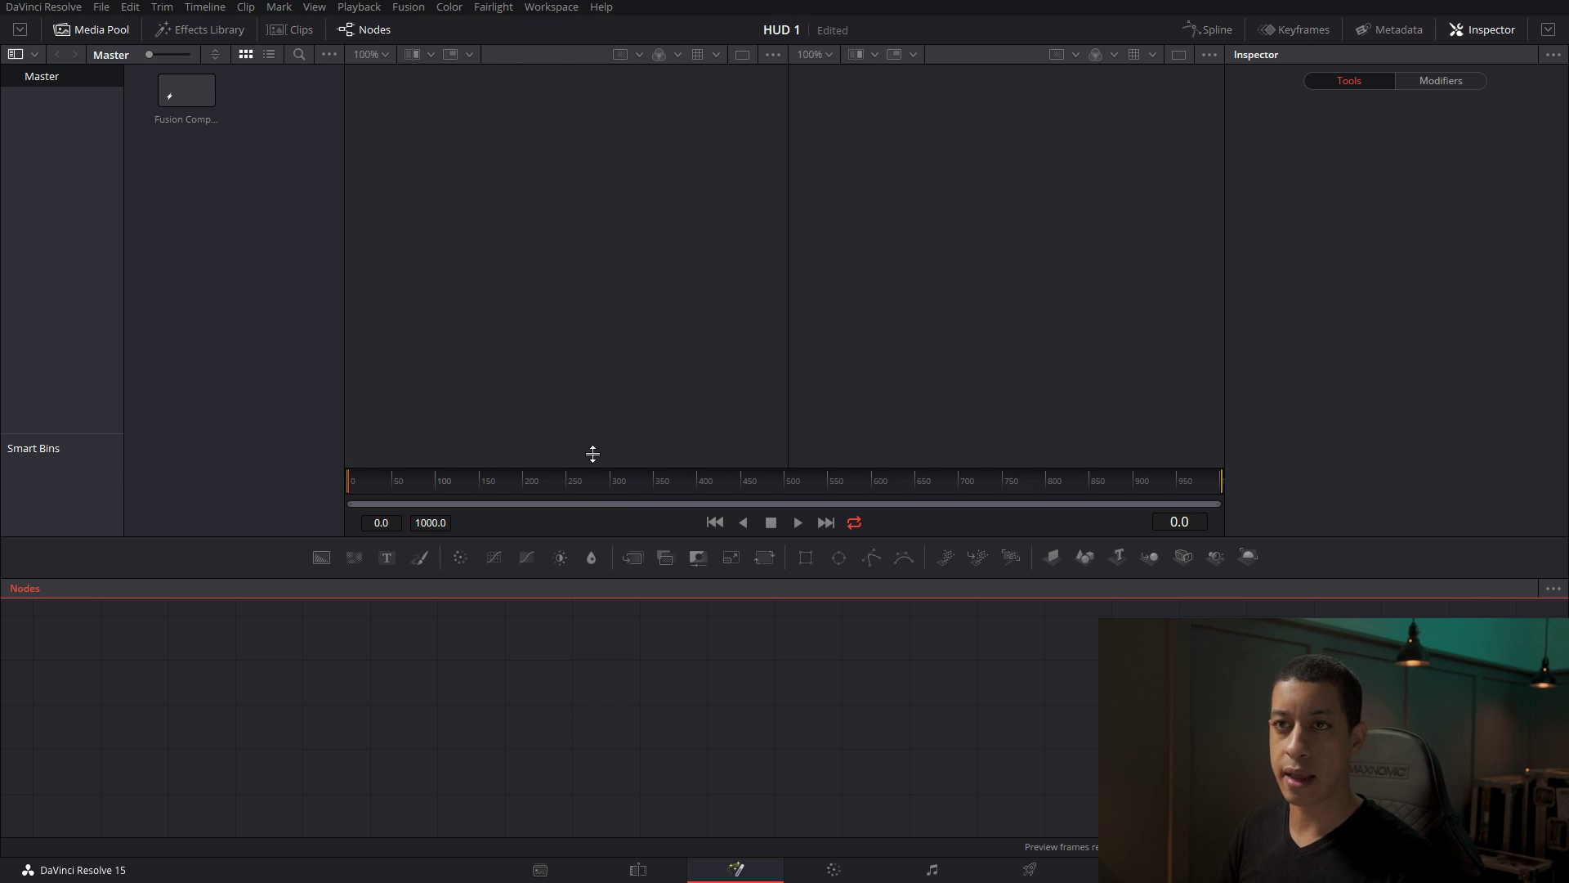
Open the new Fusion composition and move its MediaOut1 node well away from the working area of the node graph.
click(214, 335)
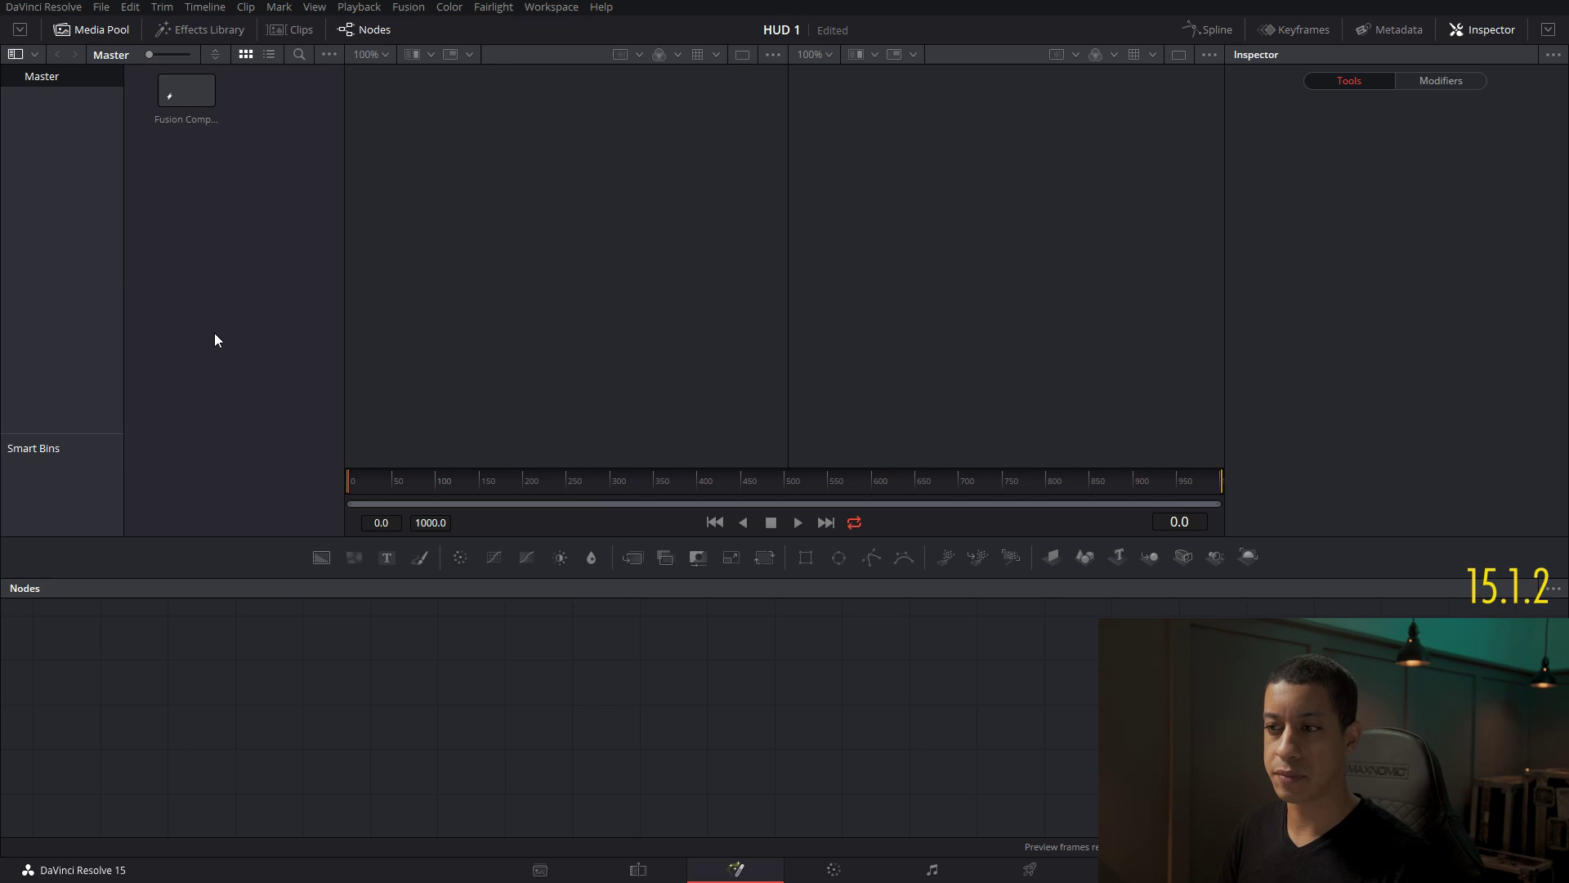
click(180, 99)
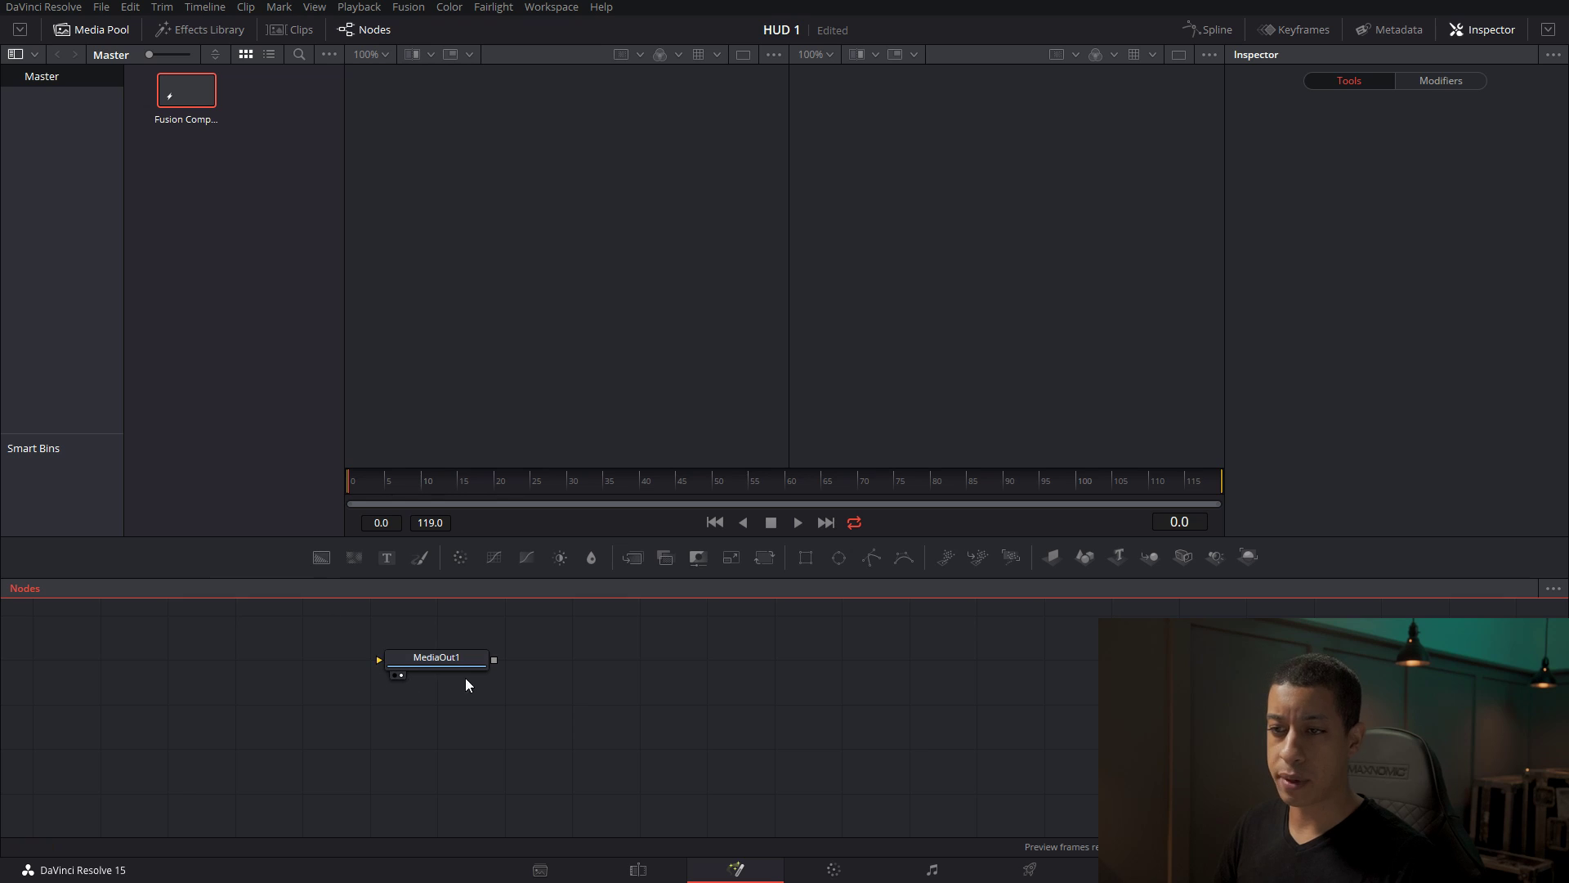
drag(328, 638, 553, 712)
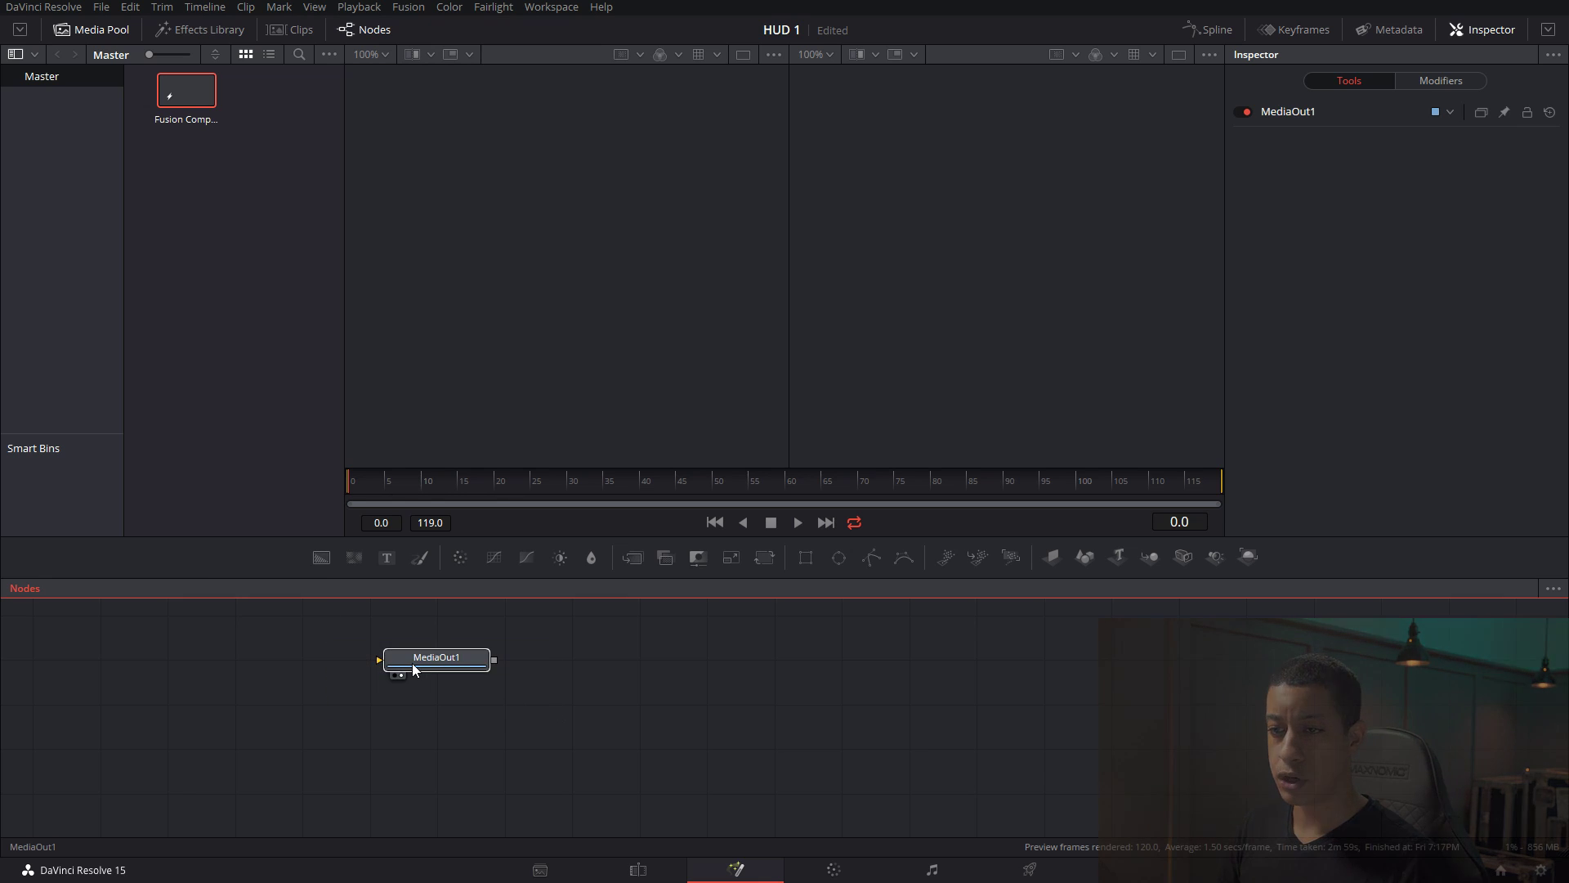
drag(410, 666, 1419, 647)
click(1307, 698)
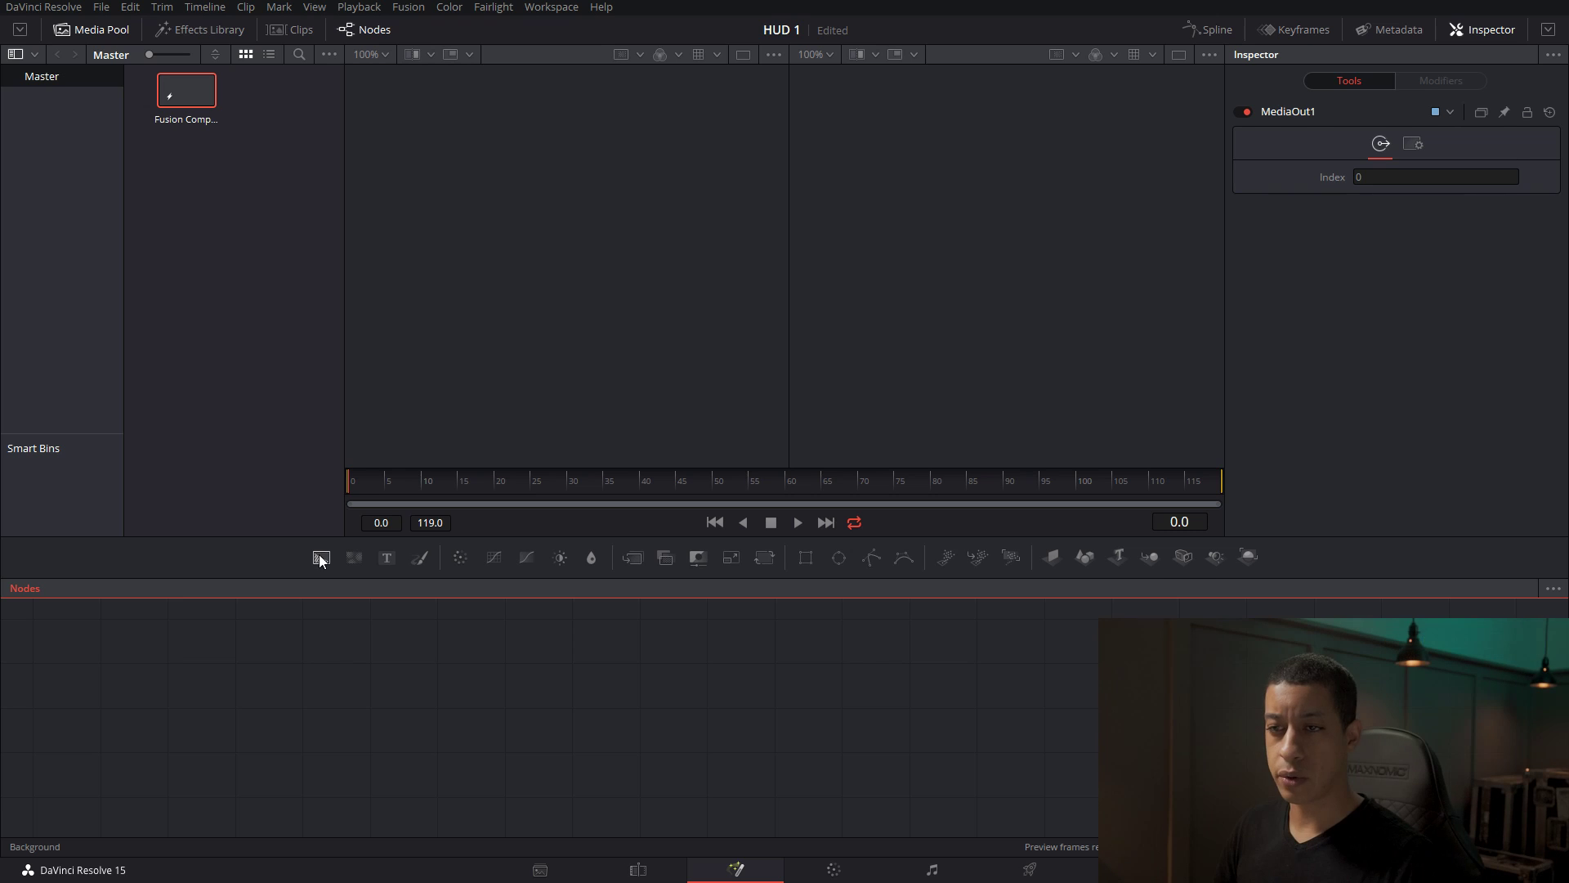
Add a Background node and an Ellipse mask, and connect the ellipse to the background's effect mask input.
drag(321, 556, 529, 708)
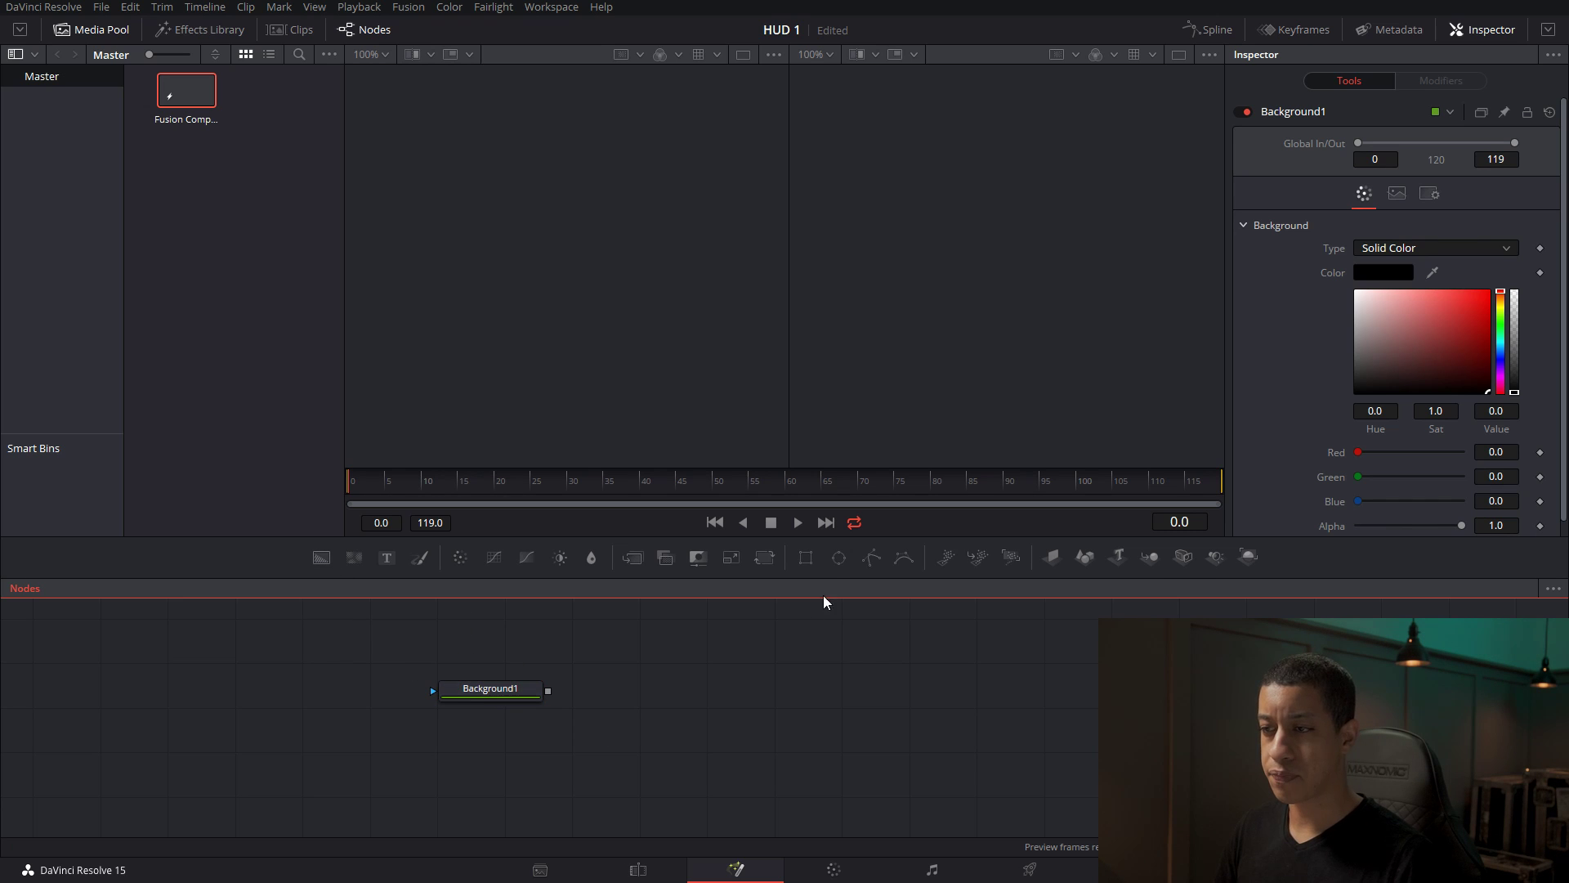
drag(842, 566, 297, 693)
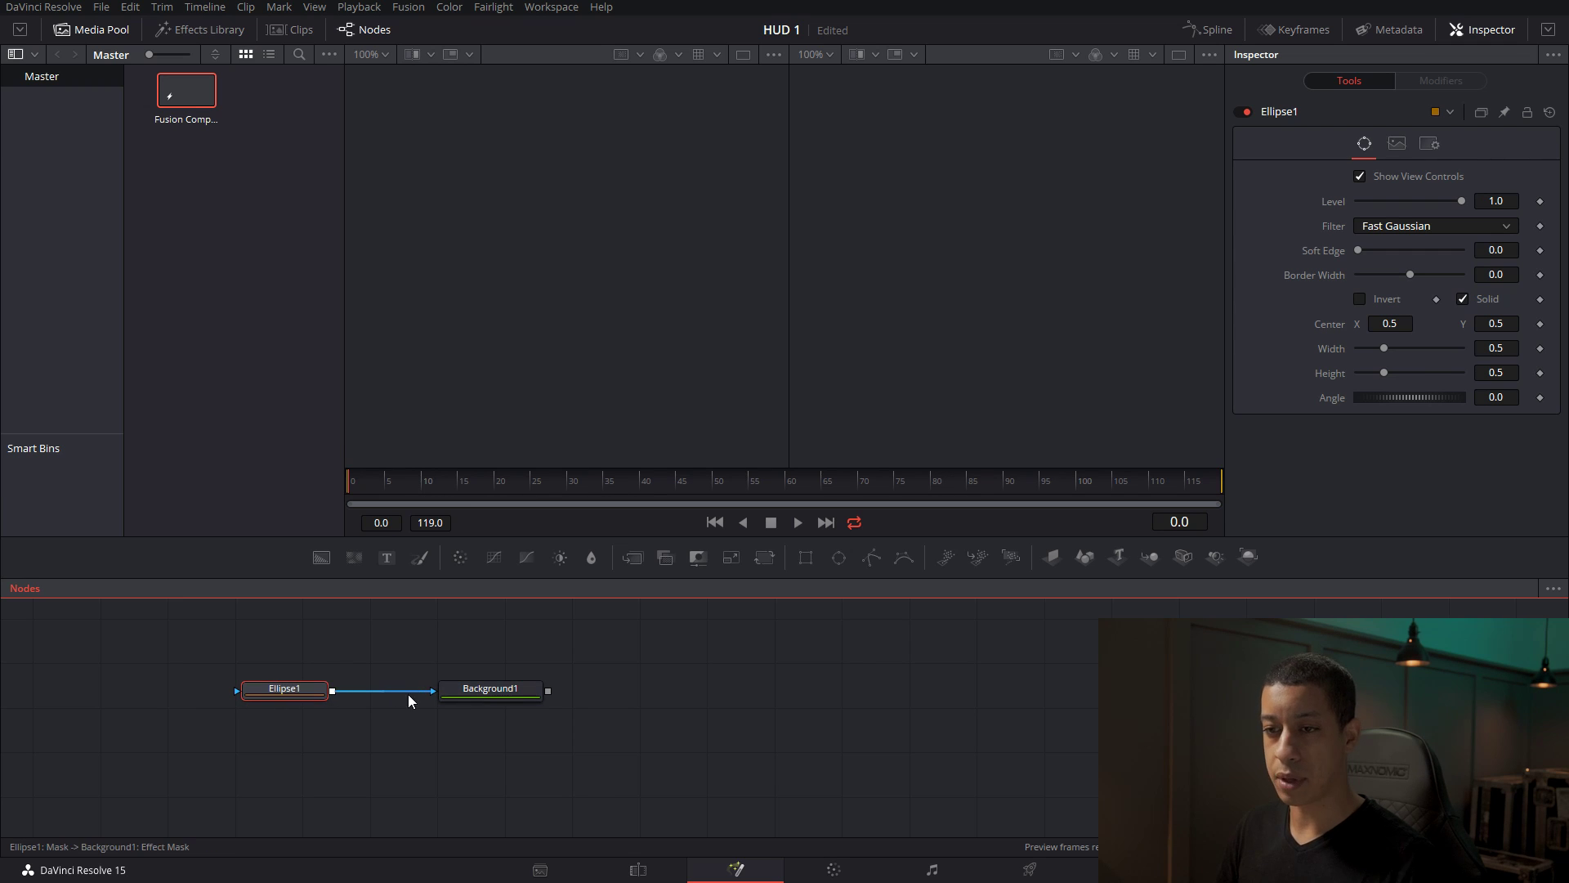
mouse_move(408, 694)
mouse_down()
mouse_move(331, 691)
mouse_move(434, 692)
mouse_up()
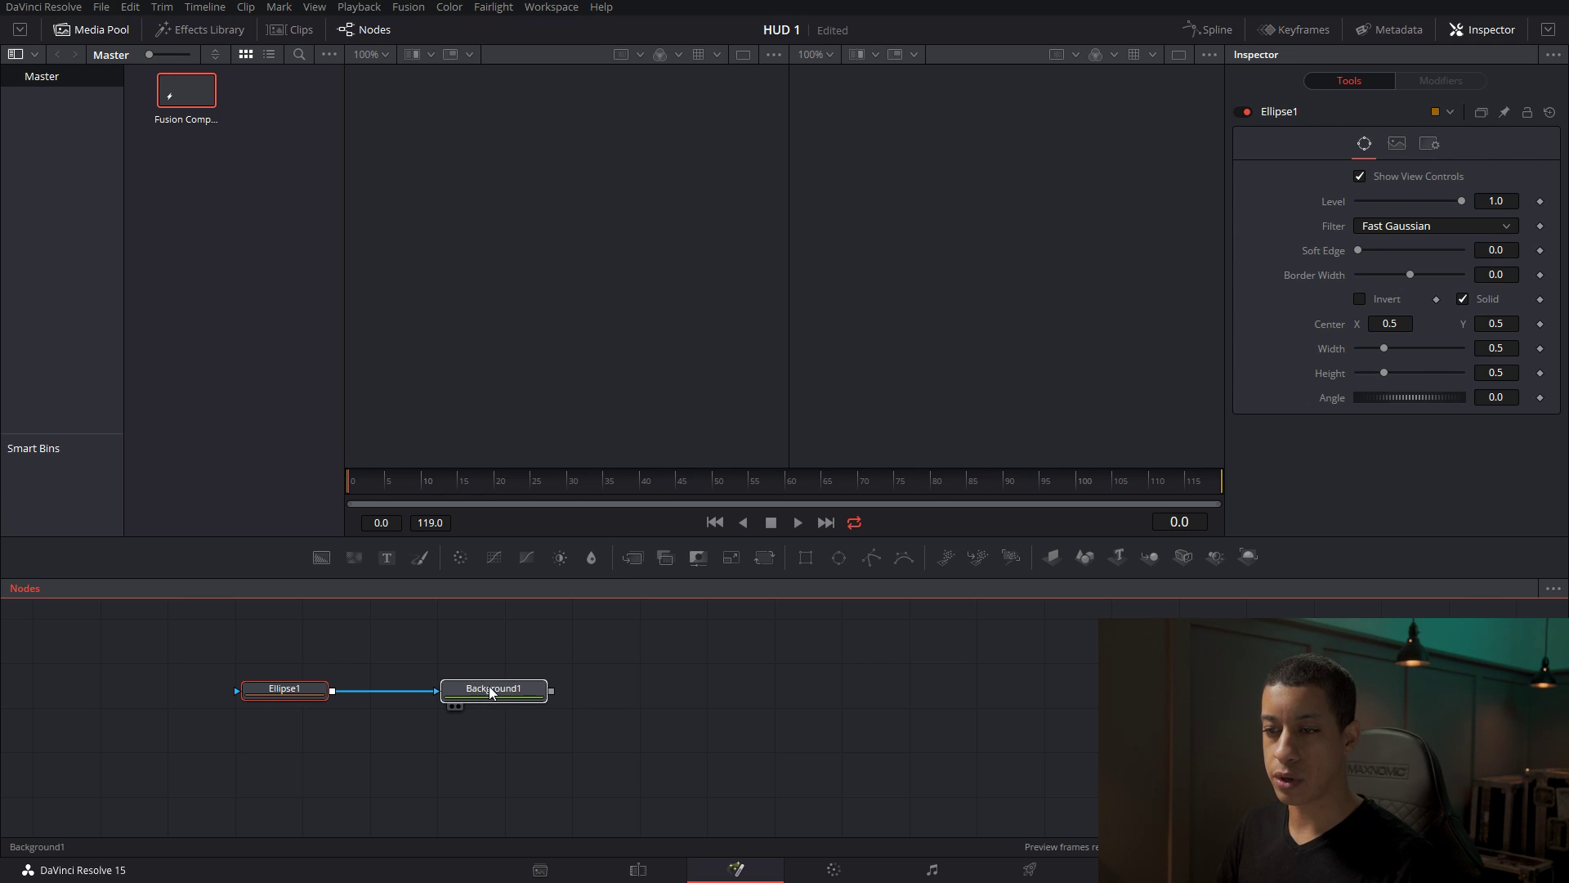
Show Background1 in a single enlarged viewer and move the Ellipse1 node slightly farther from the background node.
drag(486, 689, 1011, 248)
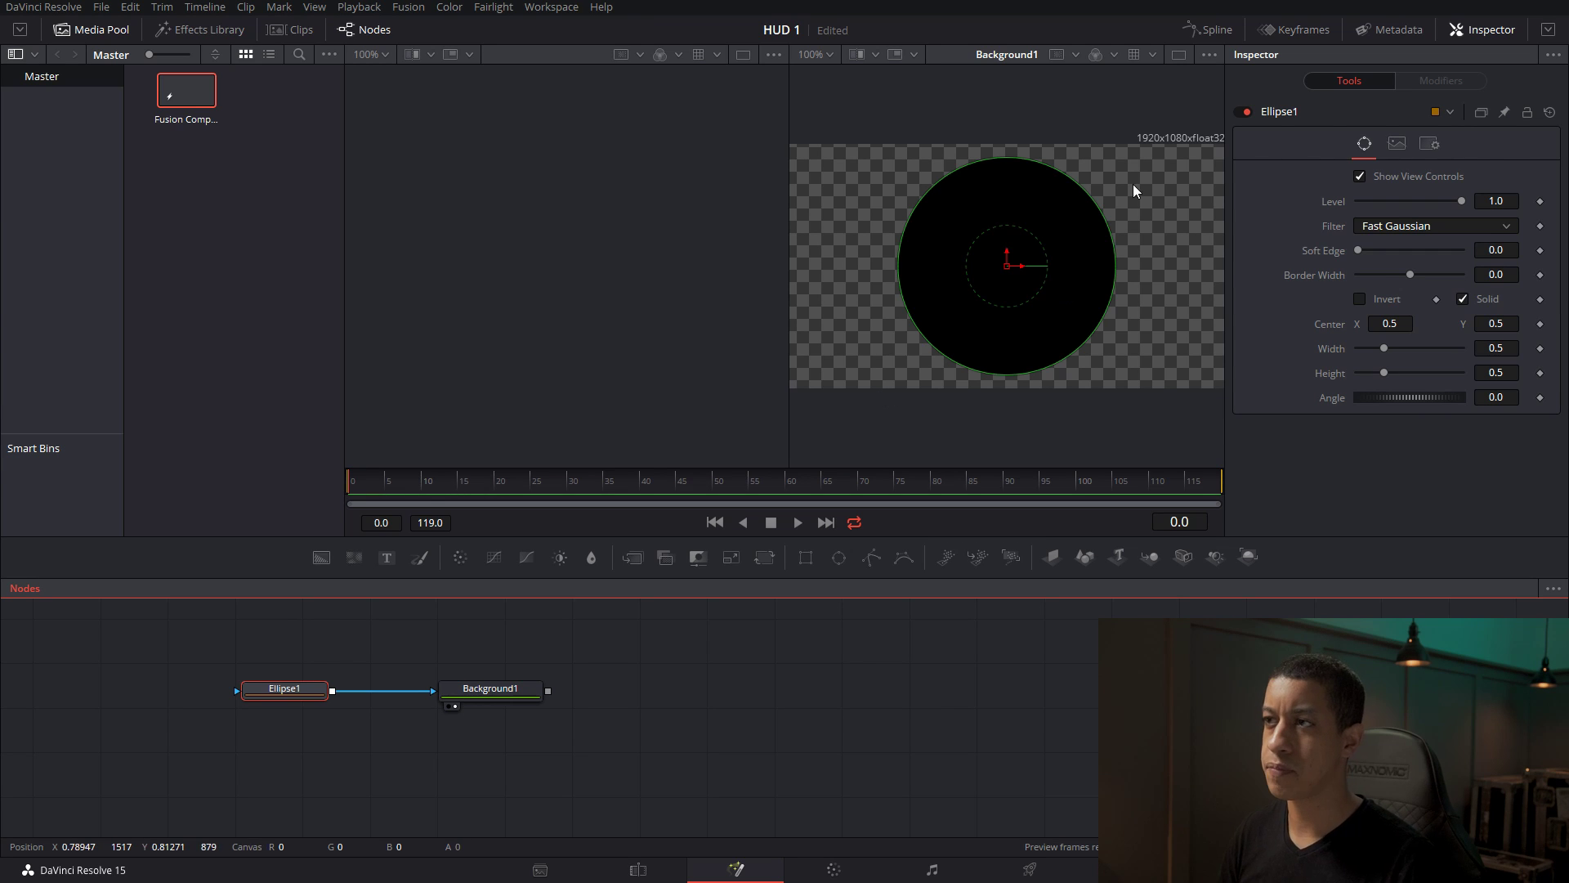
click(1178, 55)
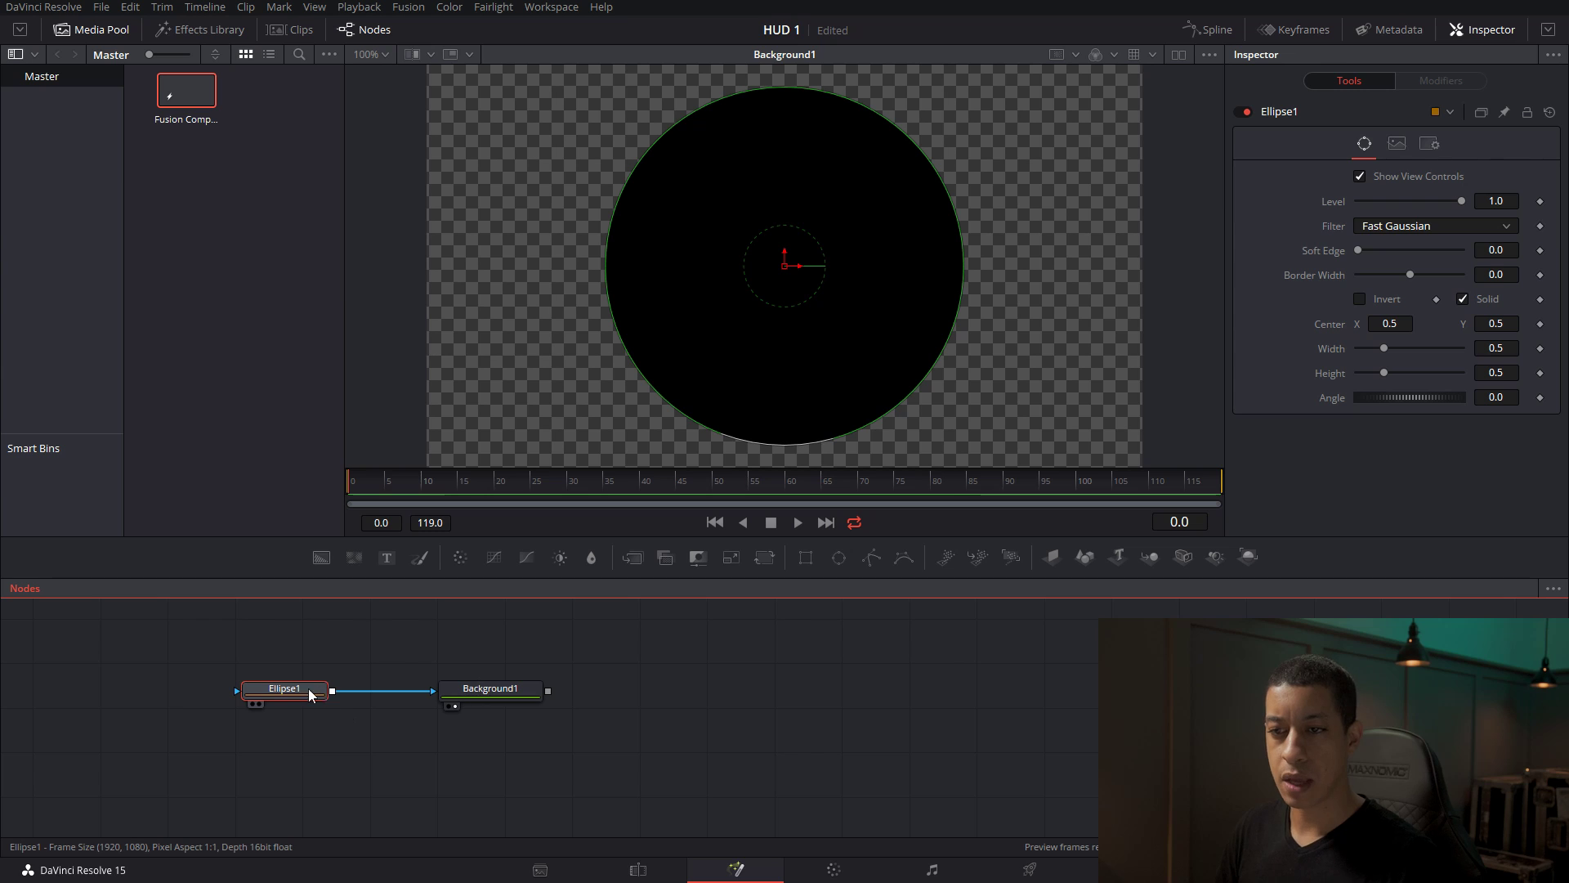
drag(286, 693, 248, 702)
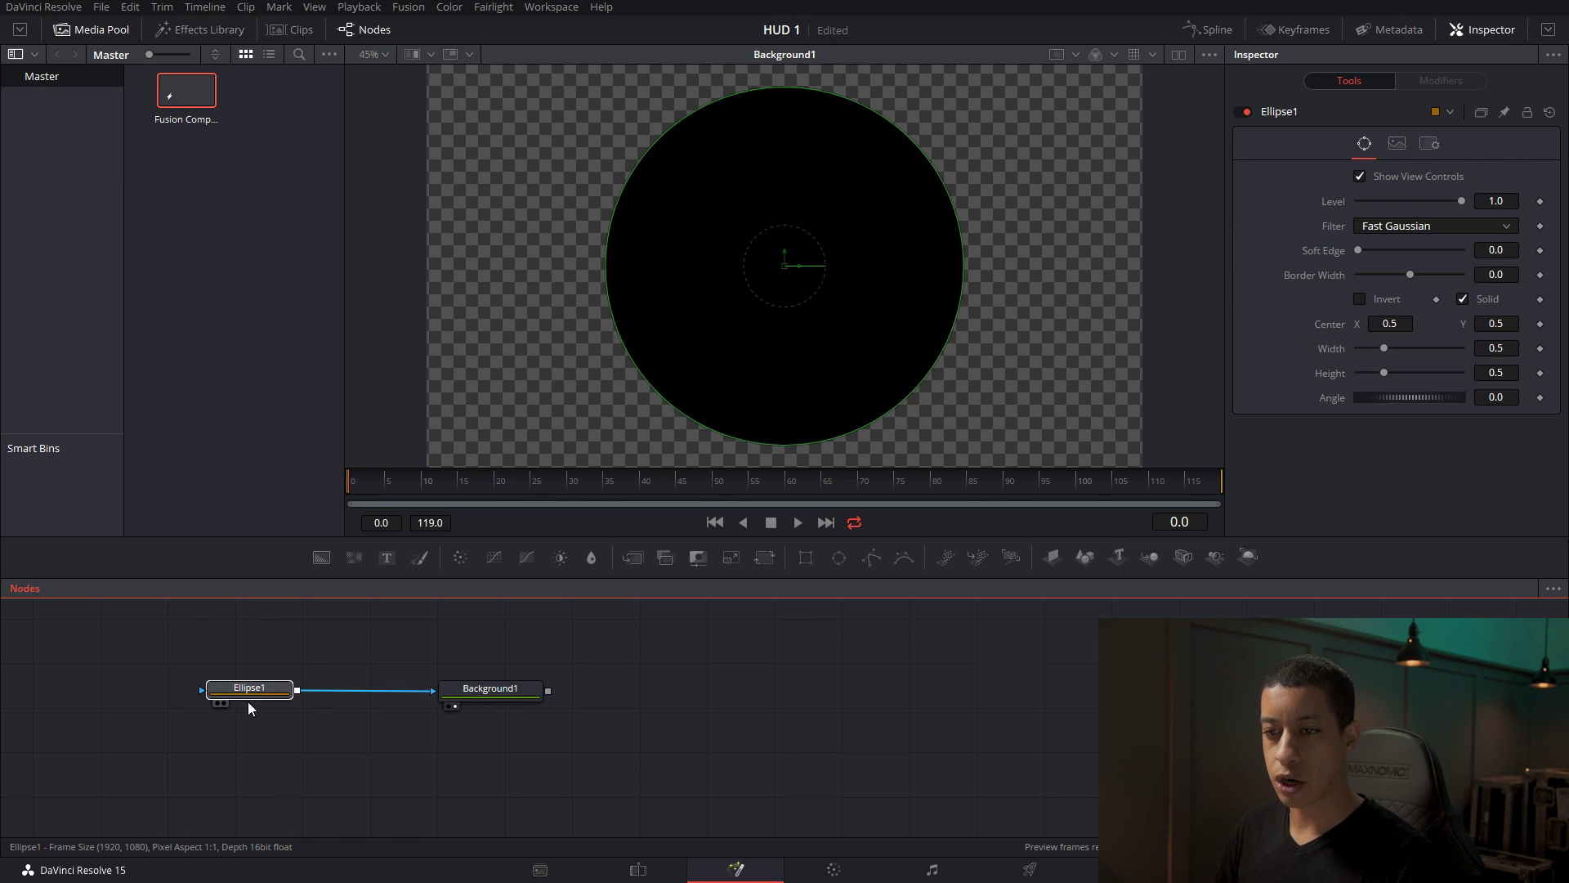
click(282, 693)
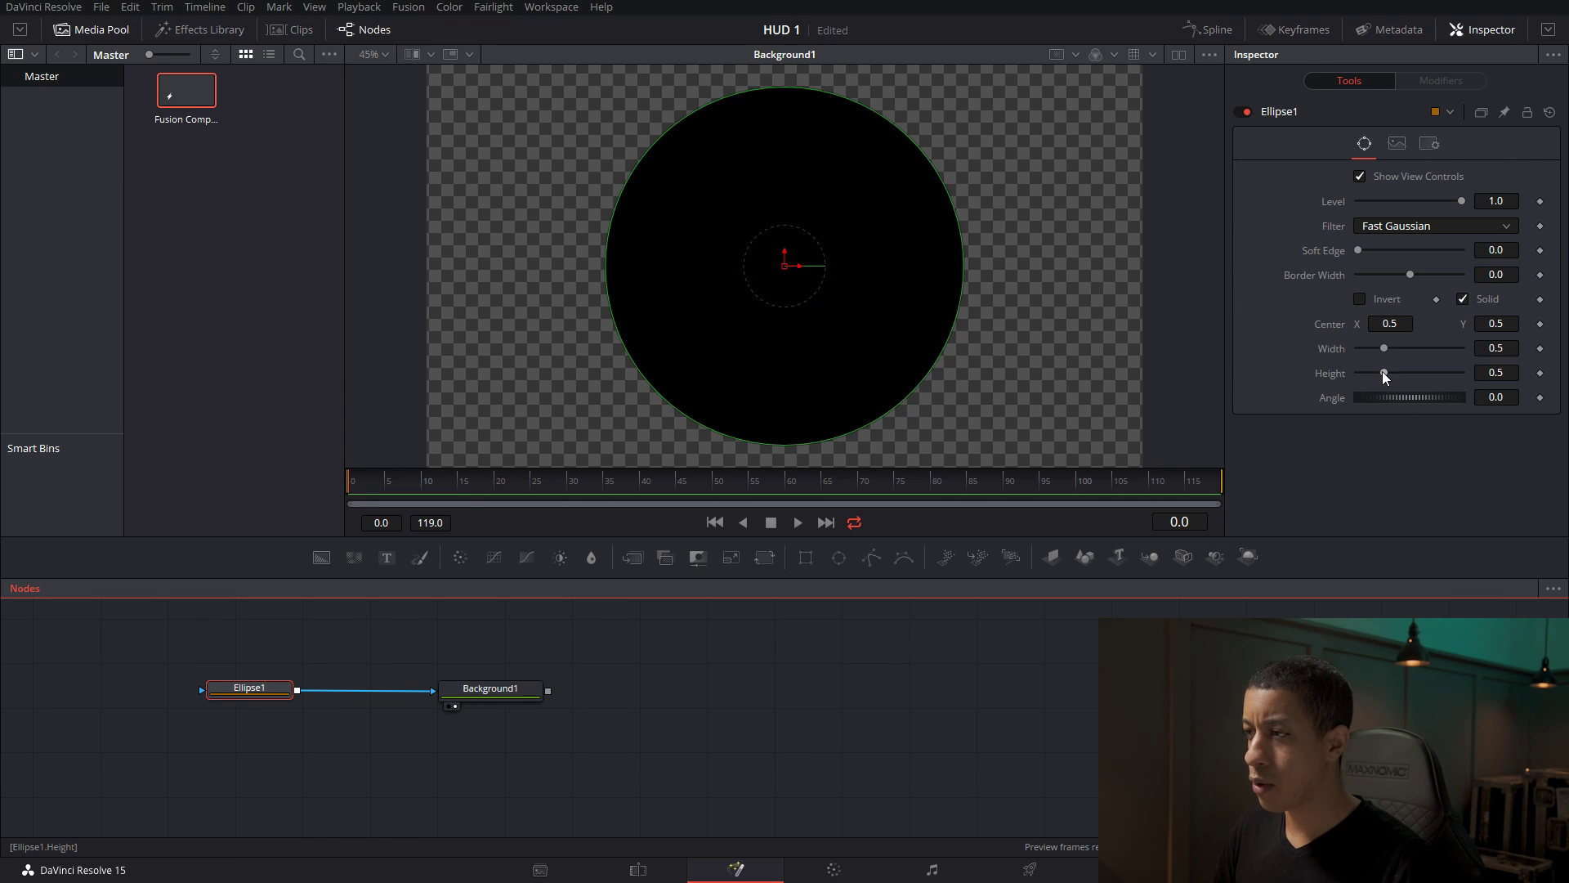
Enlarge Ellipse1 and link its Width to its Height with the expression "Height".
mouse_move(1384, 375)
mouse_down()
mouse_move(1396, 388)
mouse_move(1394, 358)
mouse_up()
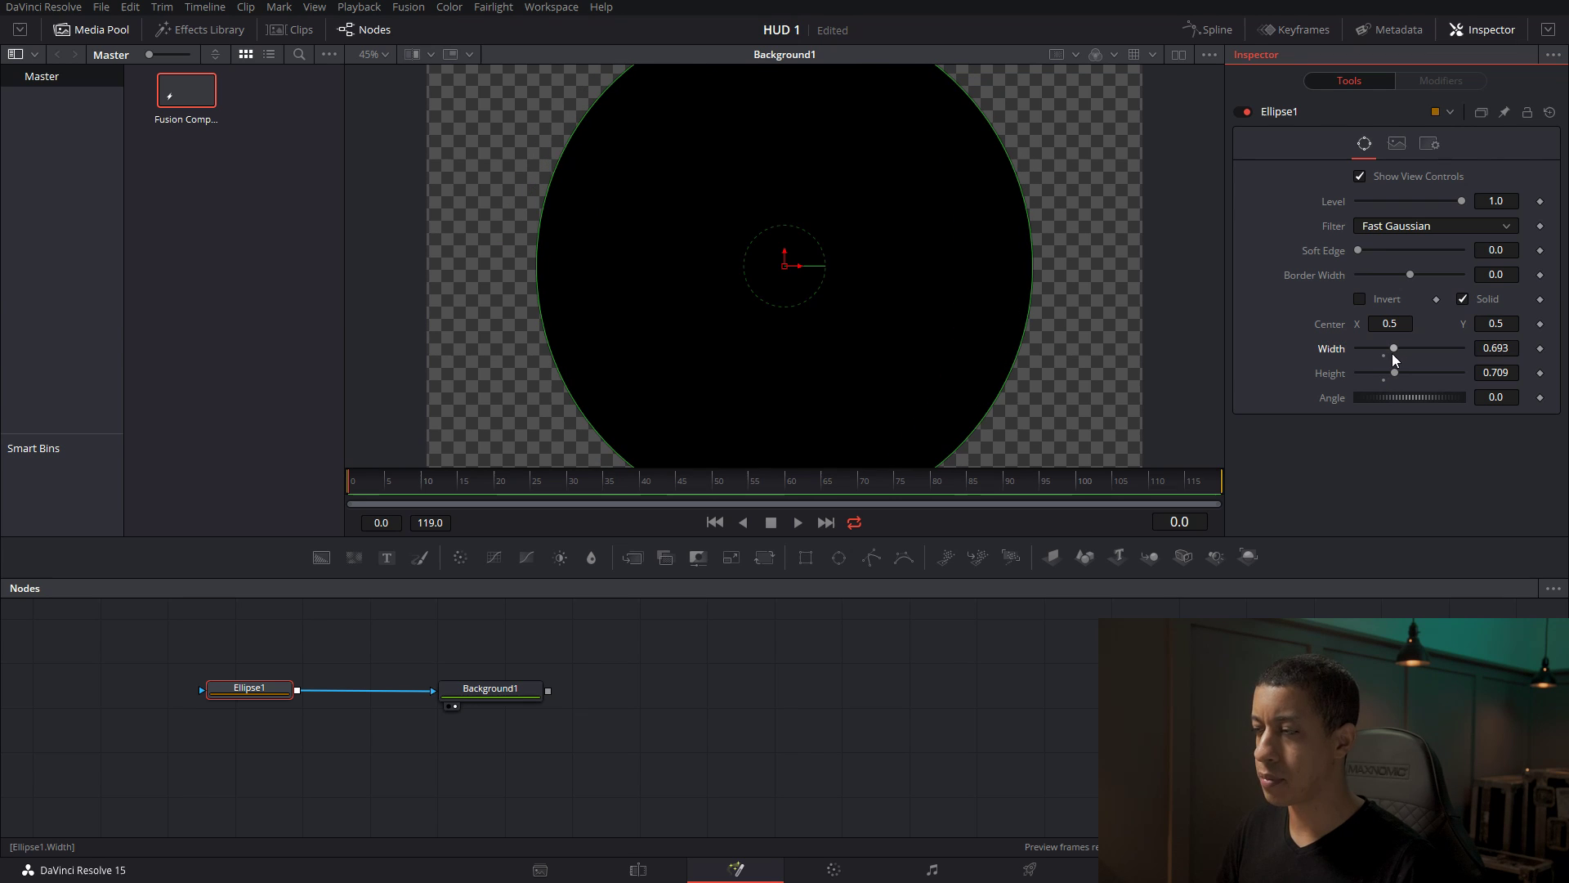
right_click(1330, 352)
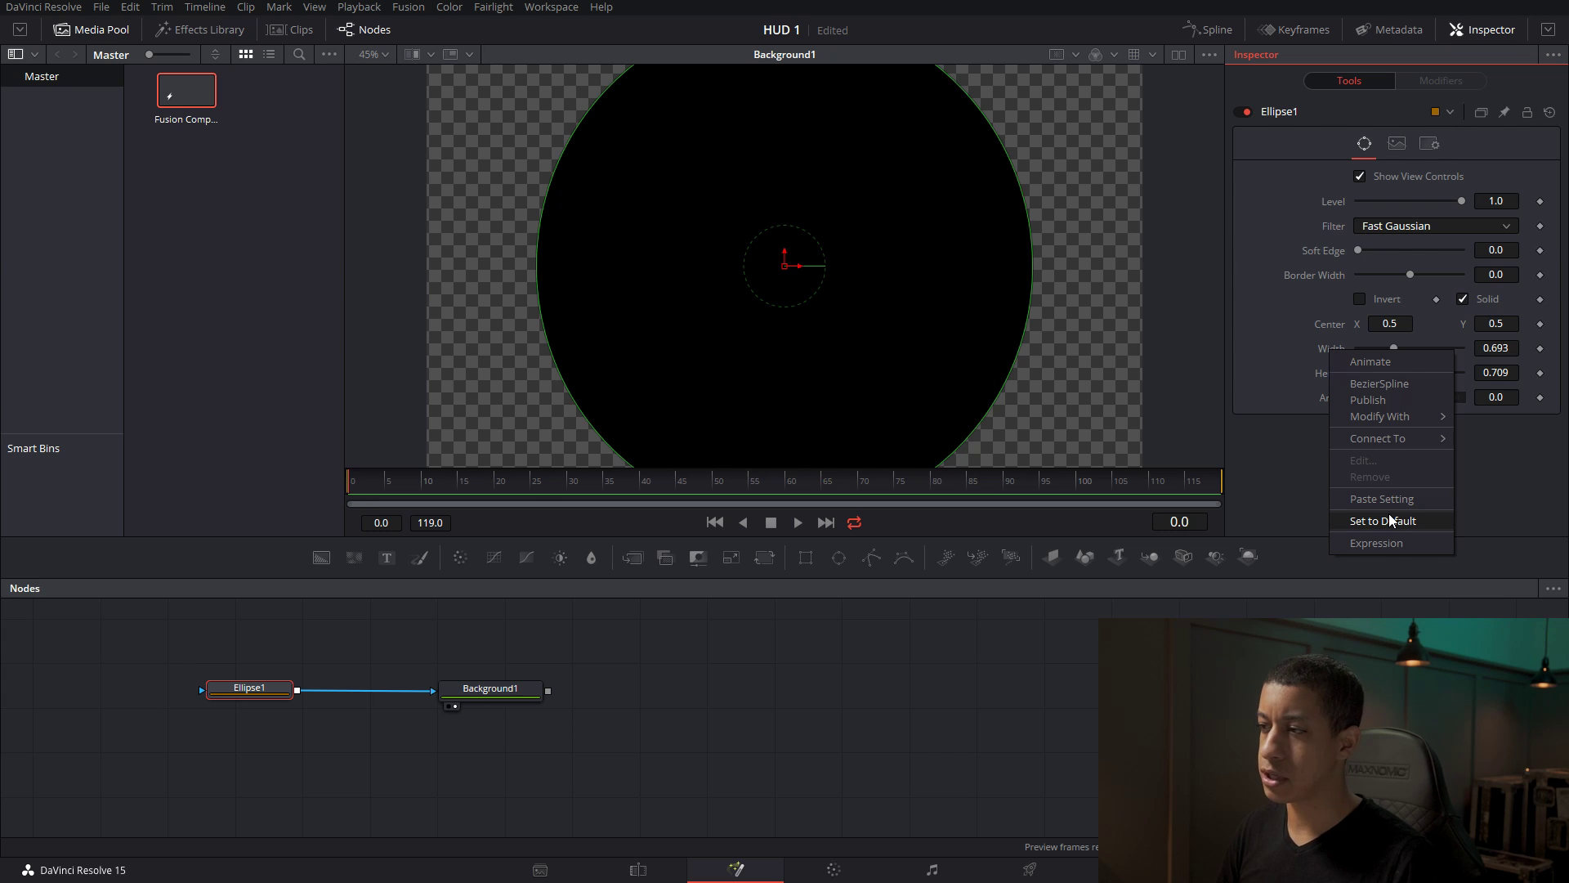
click(1399, 544)
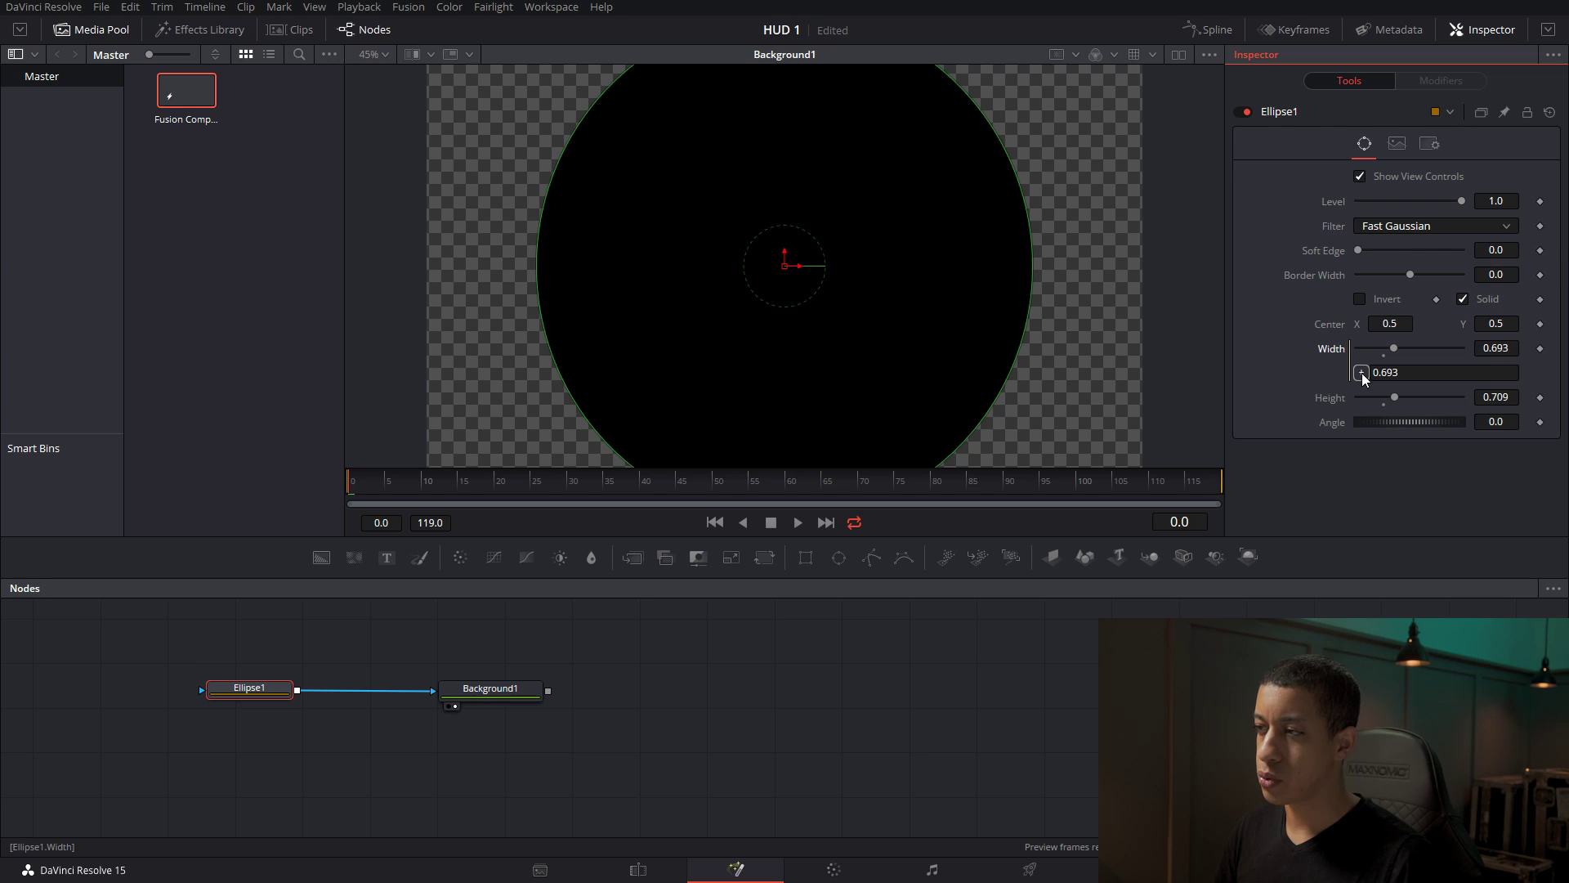
mouse_move(1362, 372)
mouse_down()
mouse_move(1332, 399)
mouse_move(1303, 392)
mouse_move(1363, 399)
mouse_up()
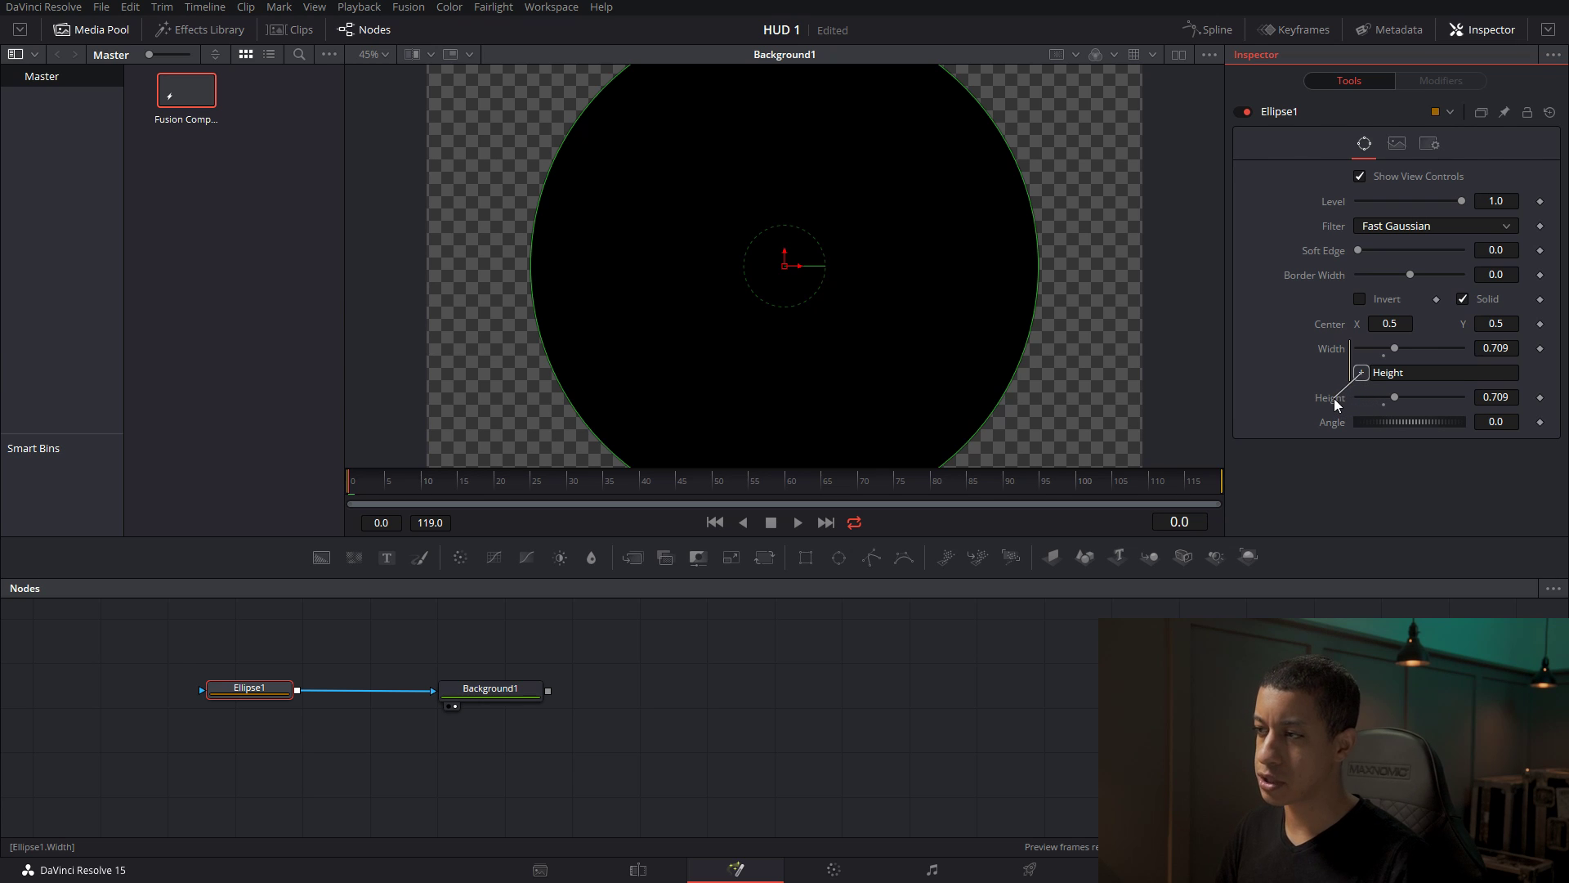
drag(1335, 401, 1336, 401)
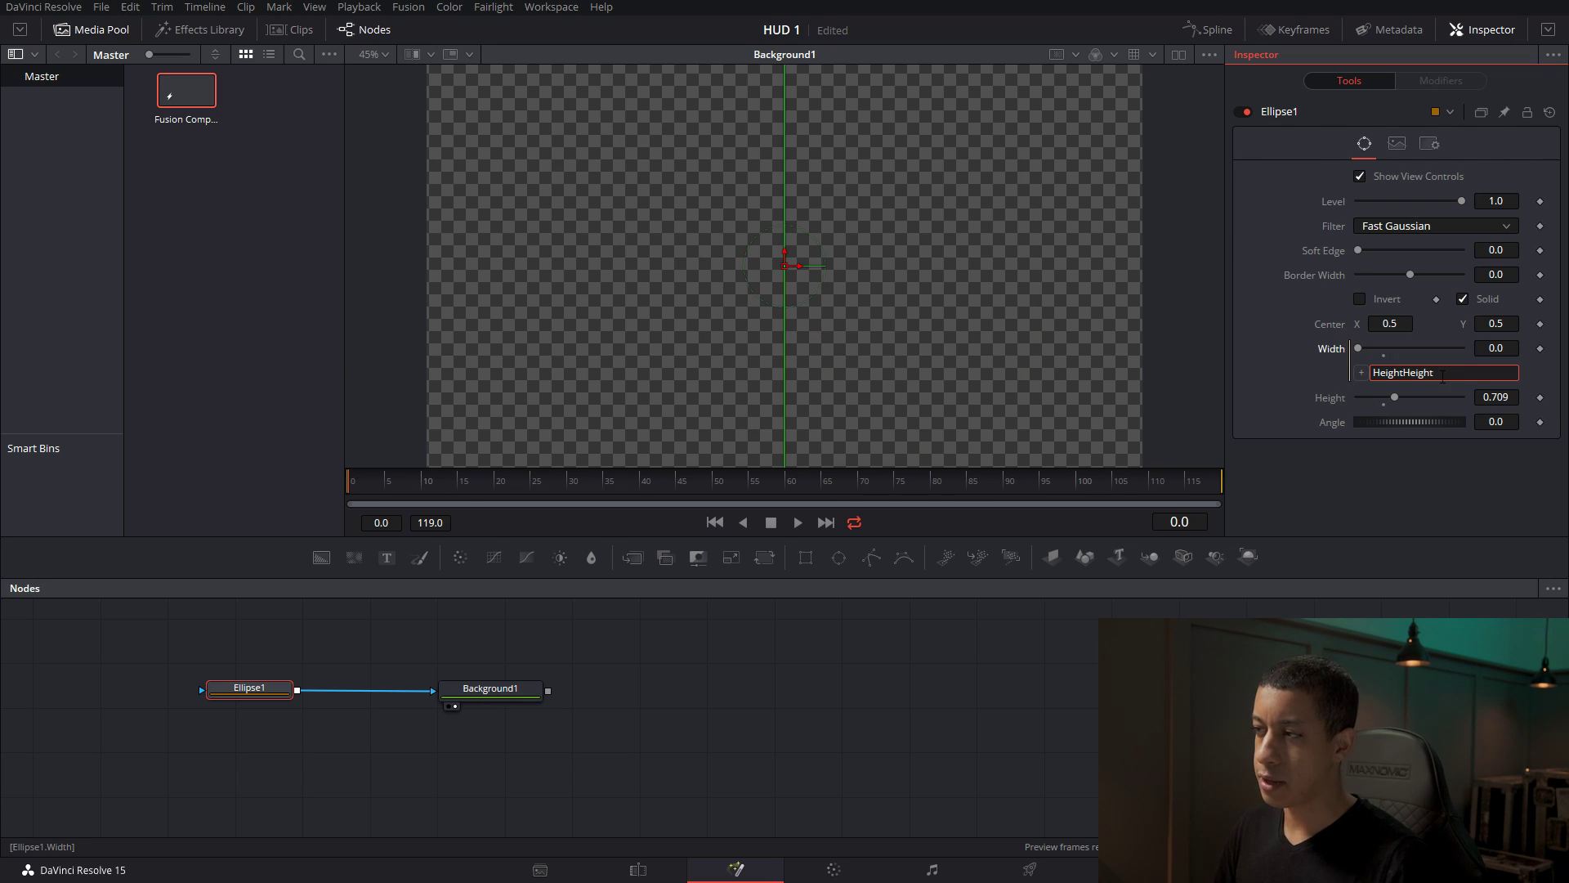
drag(1442, 376, 1403, 393)
key(BackSpace)
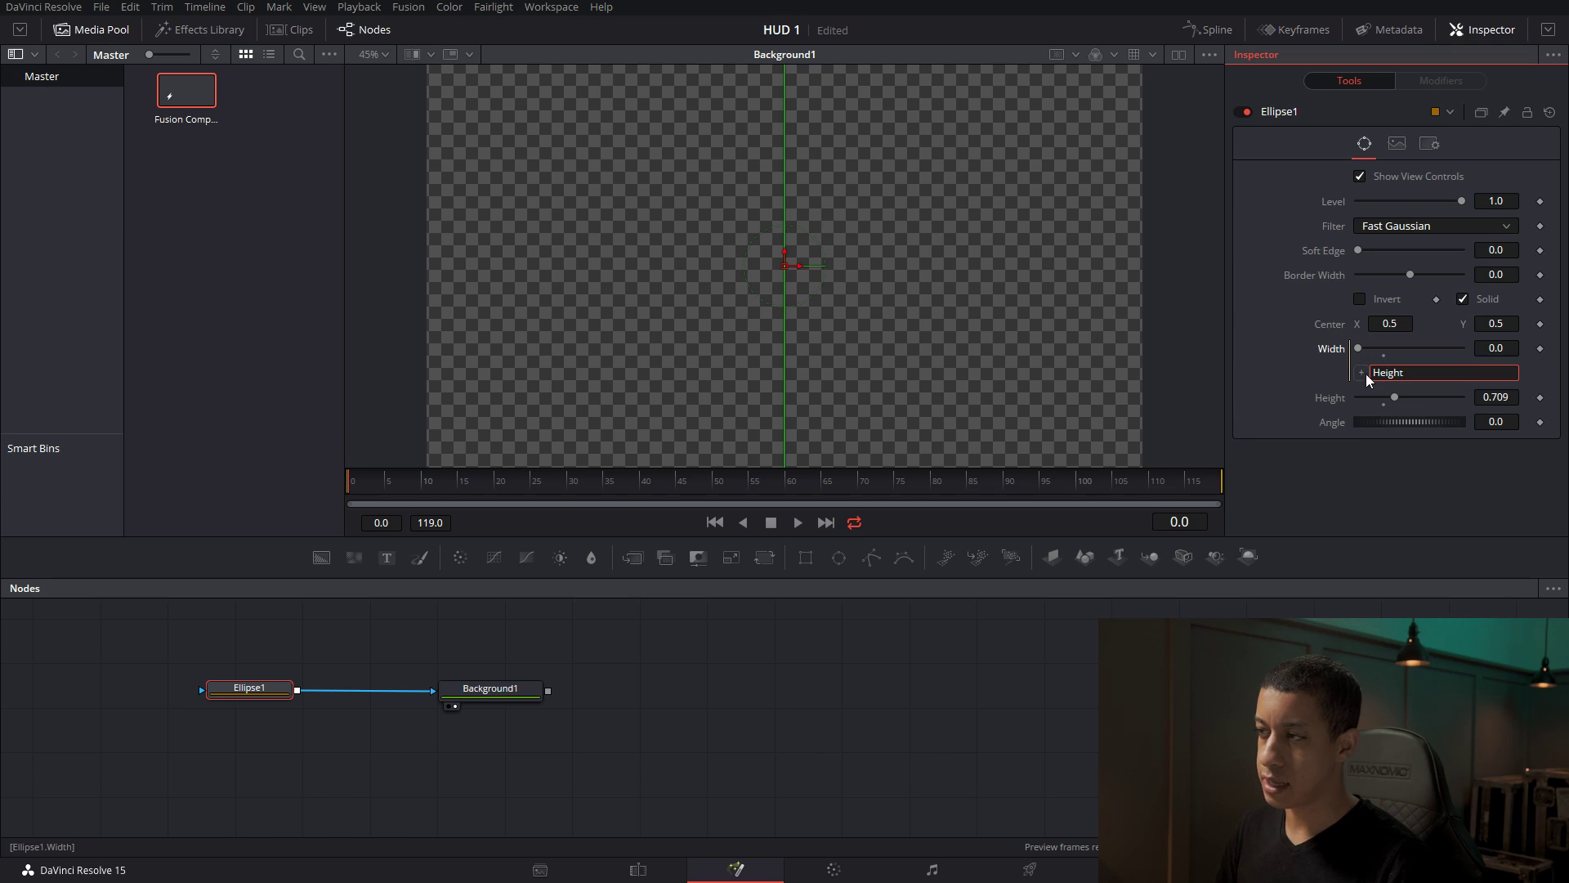
key(Return)
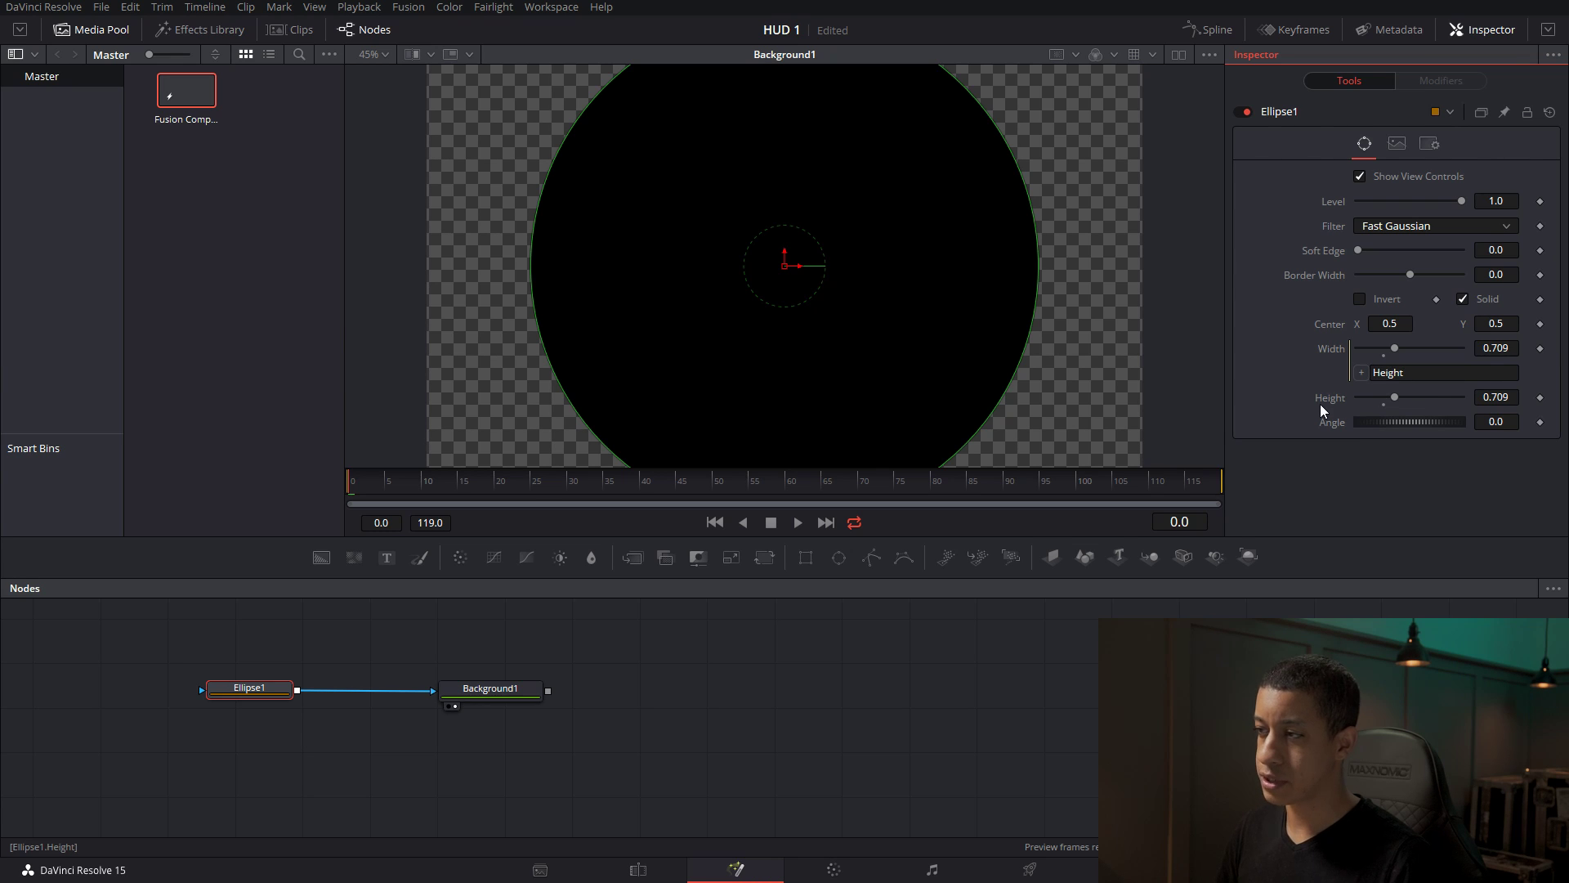
Resize the Ellipse1 circle by adjusting its Height to about 0.472.
drag(1483, 402, 1493, 402)
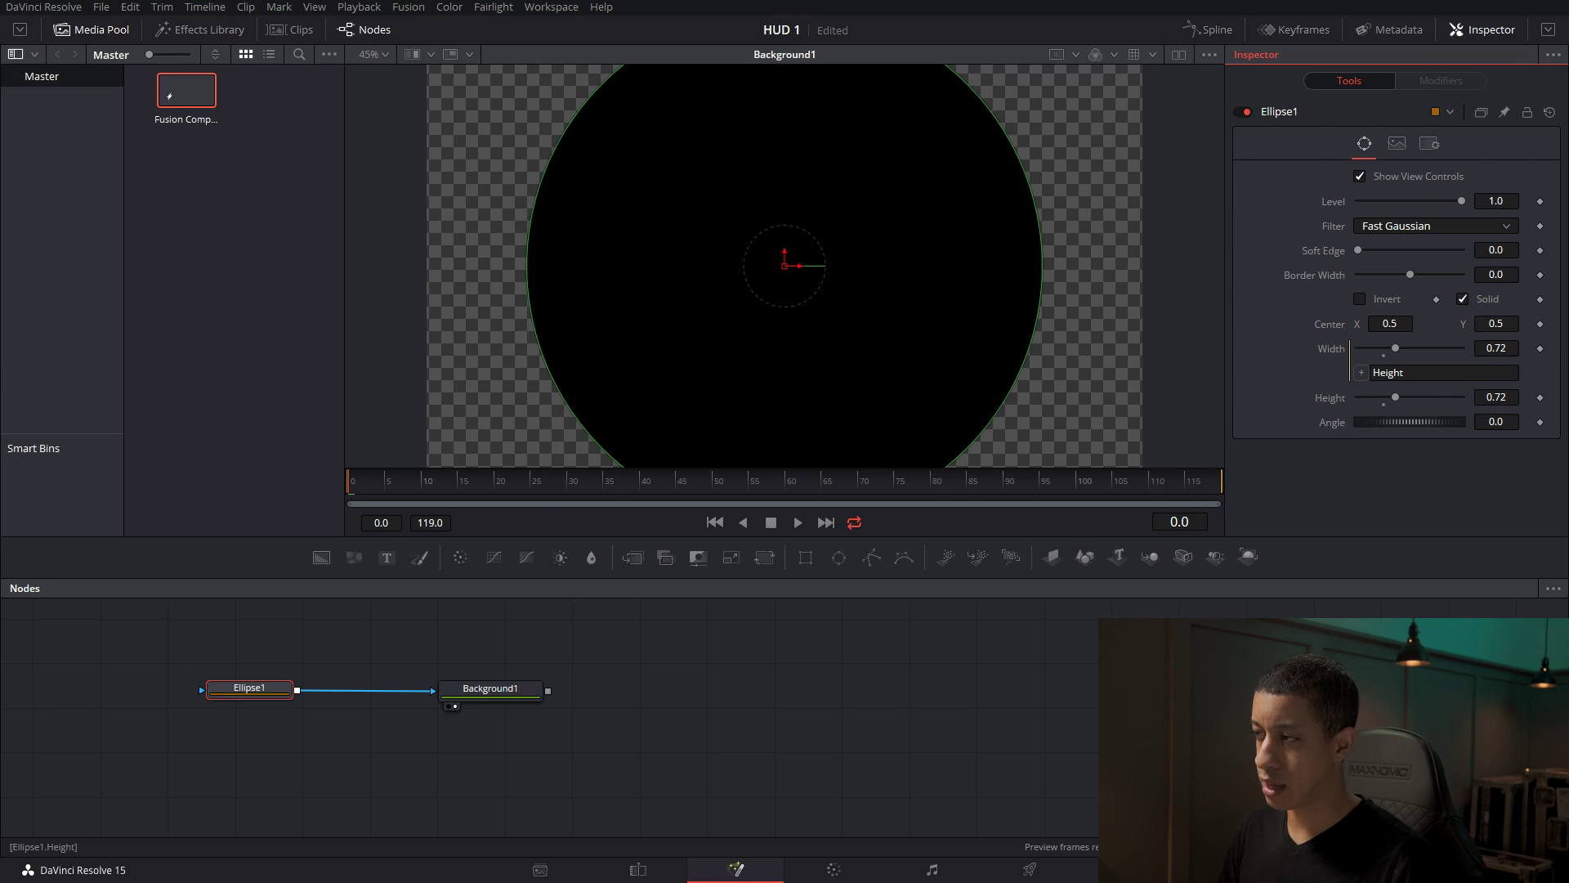
drag(1396, 397, 1378, 398)
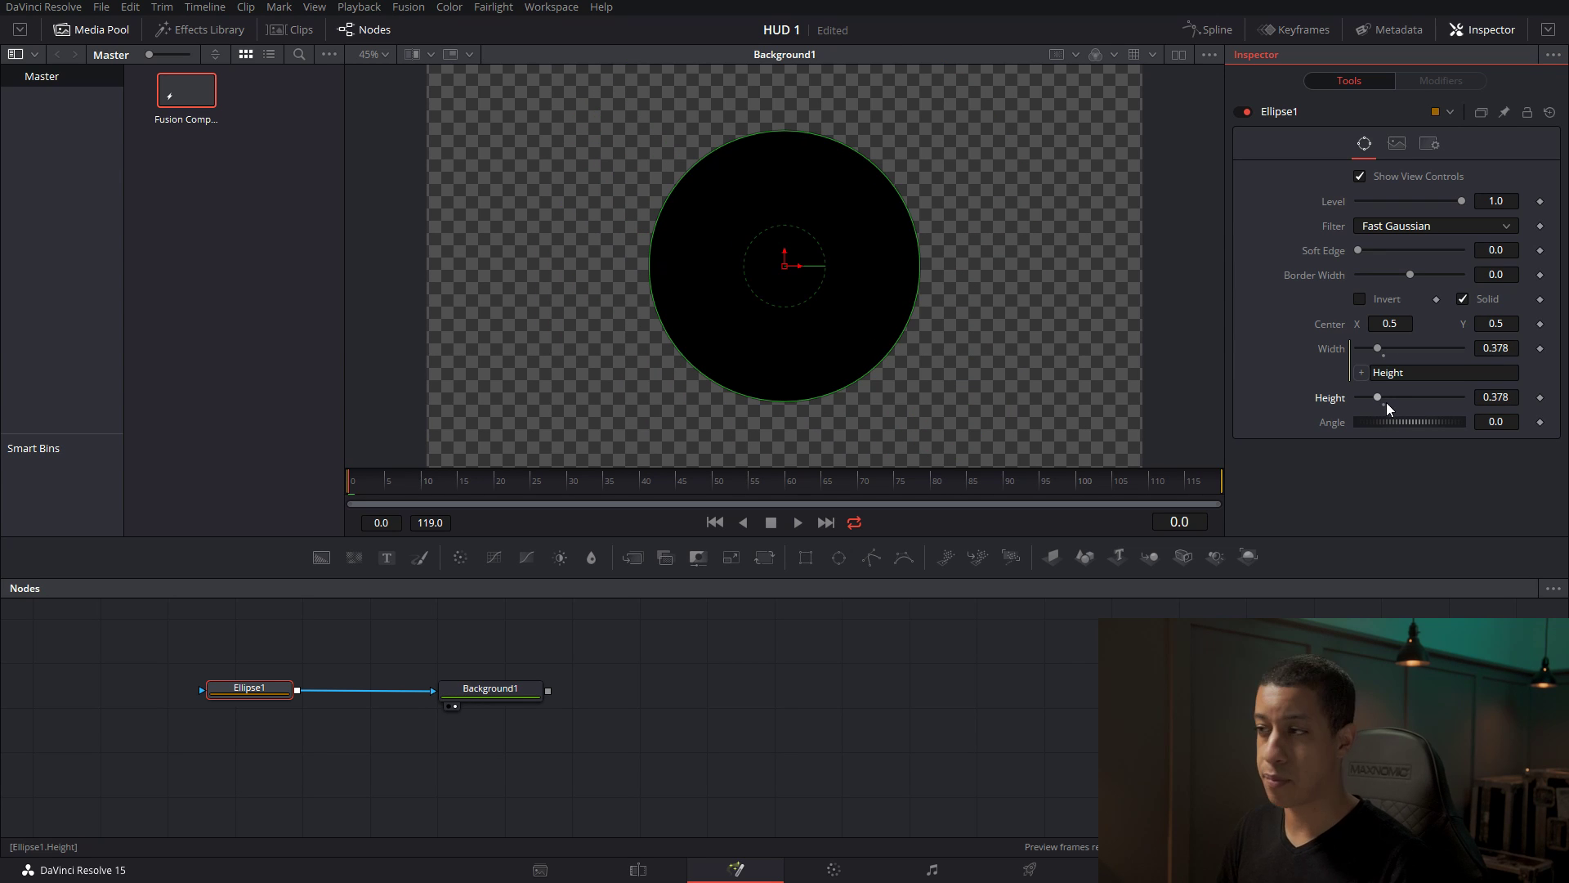
drag(1380, 404, 1385, 399)
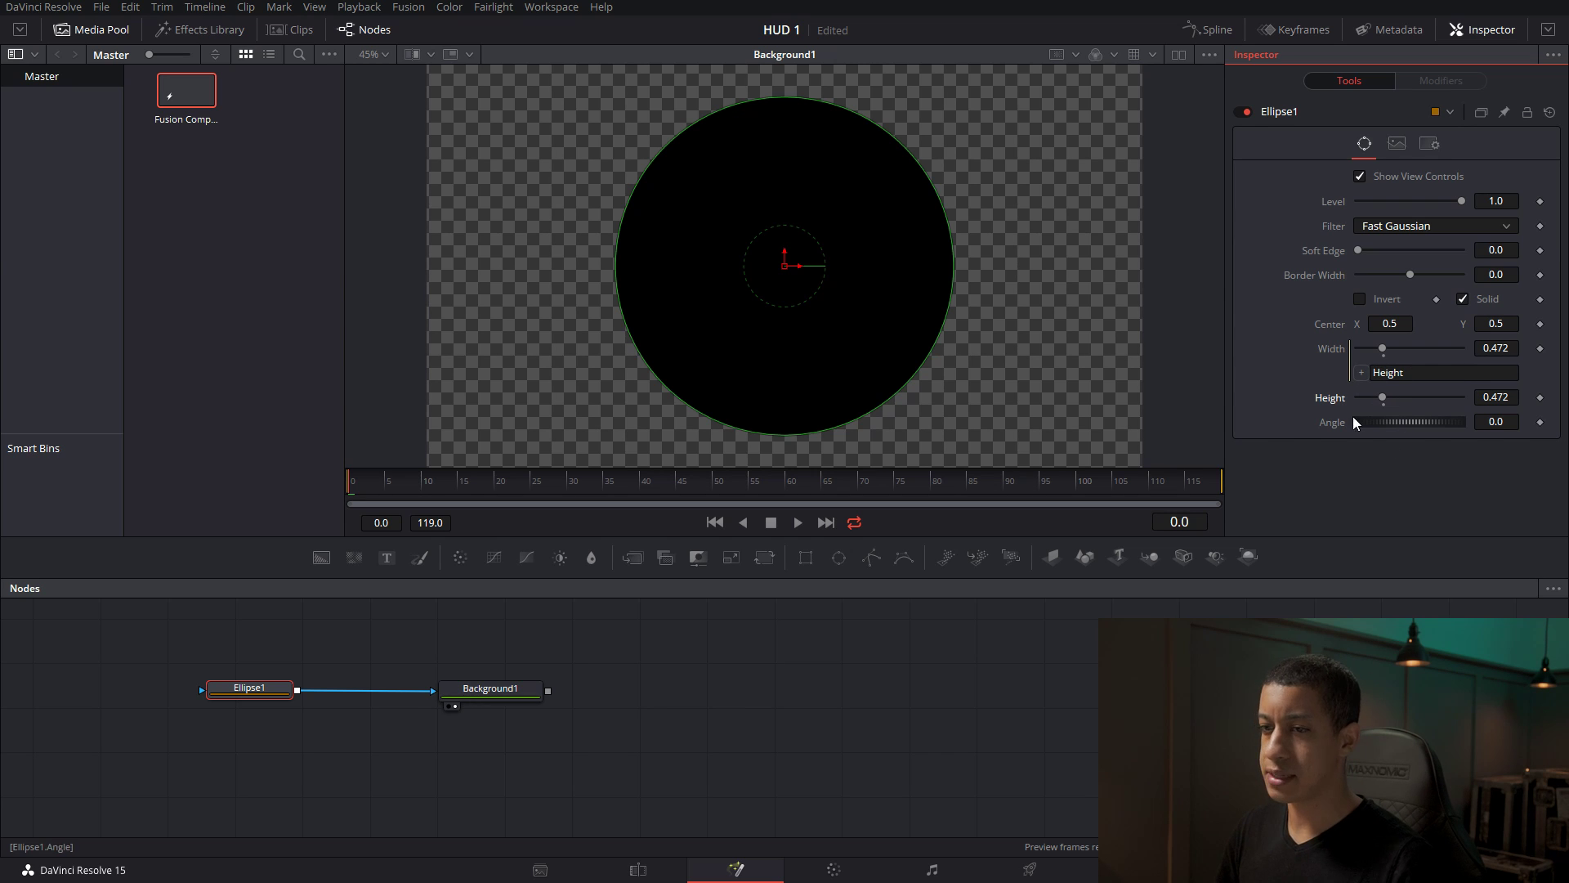
Duplicate the Ellipse1 mask, insert the copy between Ellipse1 and Background1, and space out the three nodes.
click(214, 675)
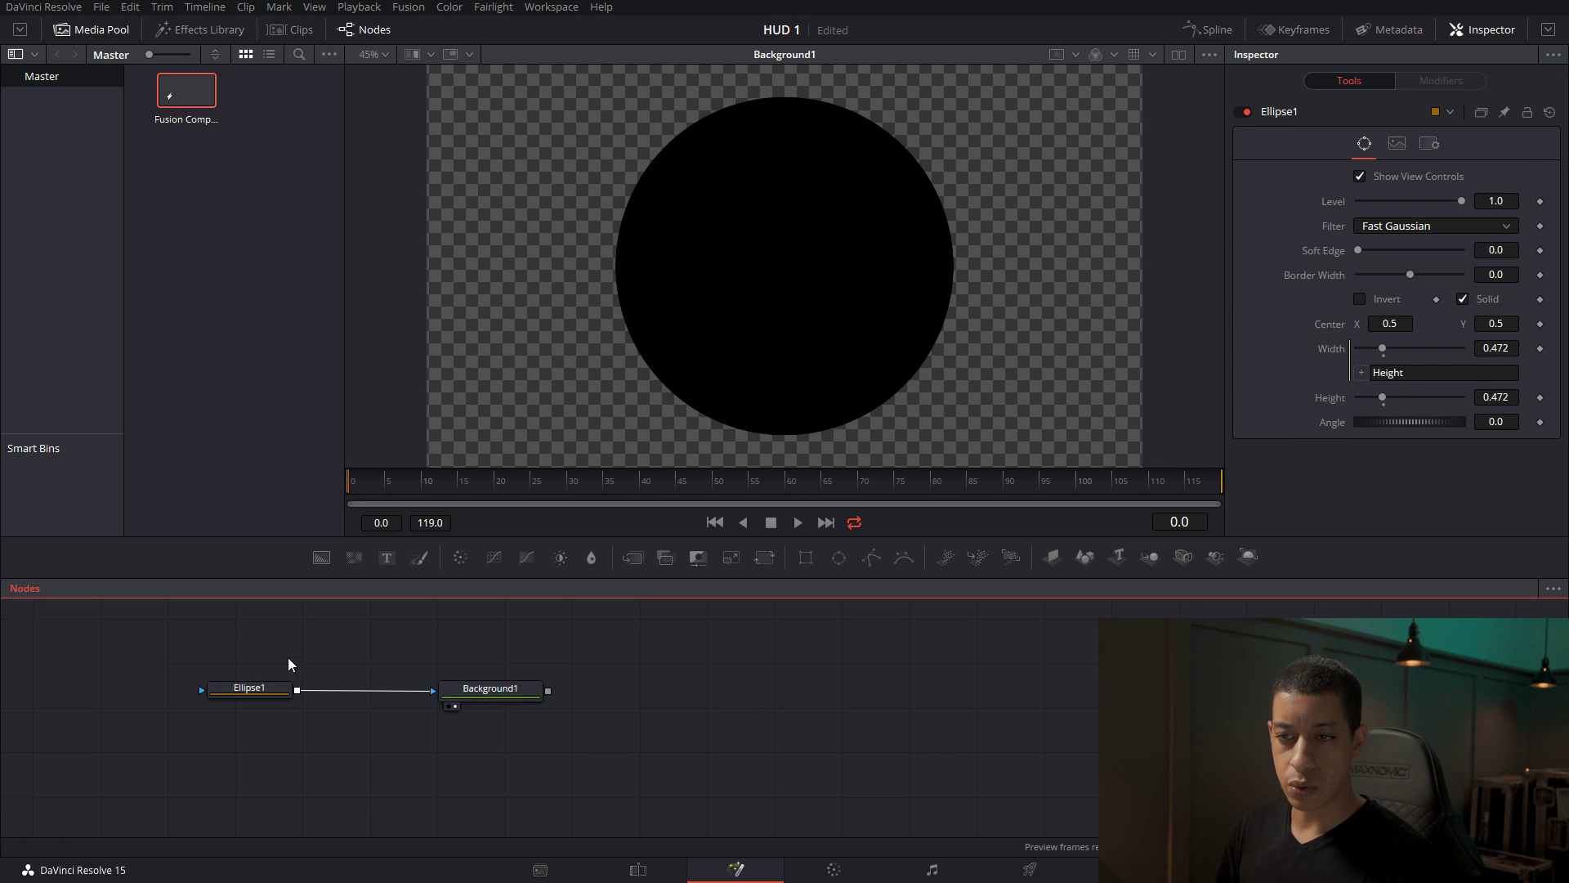
click(236, 696)
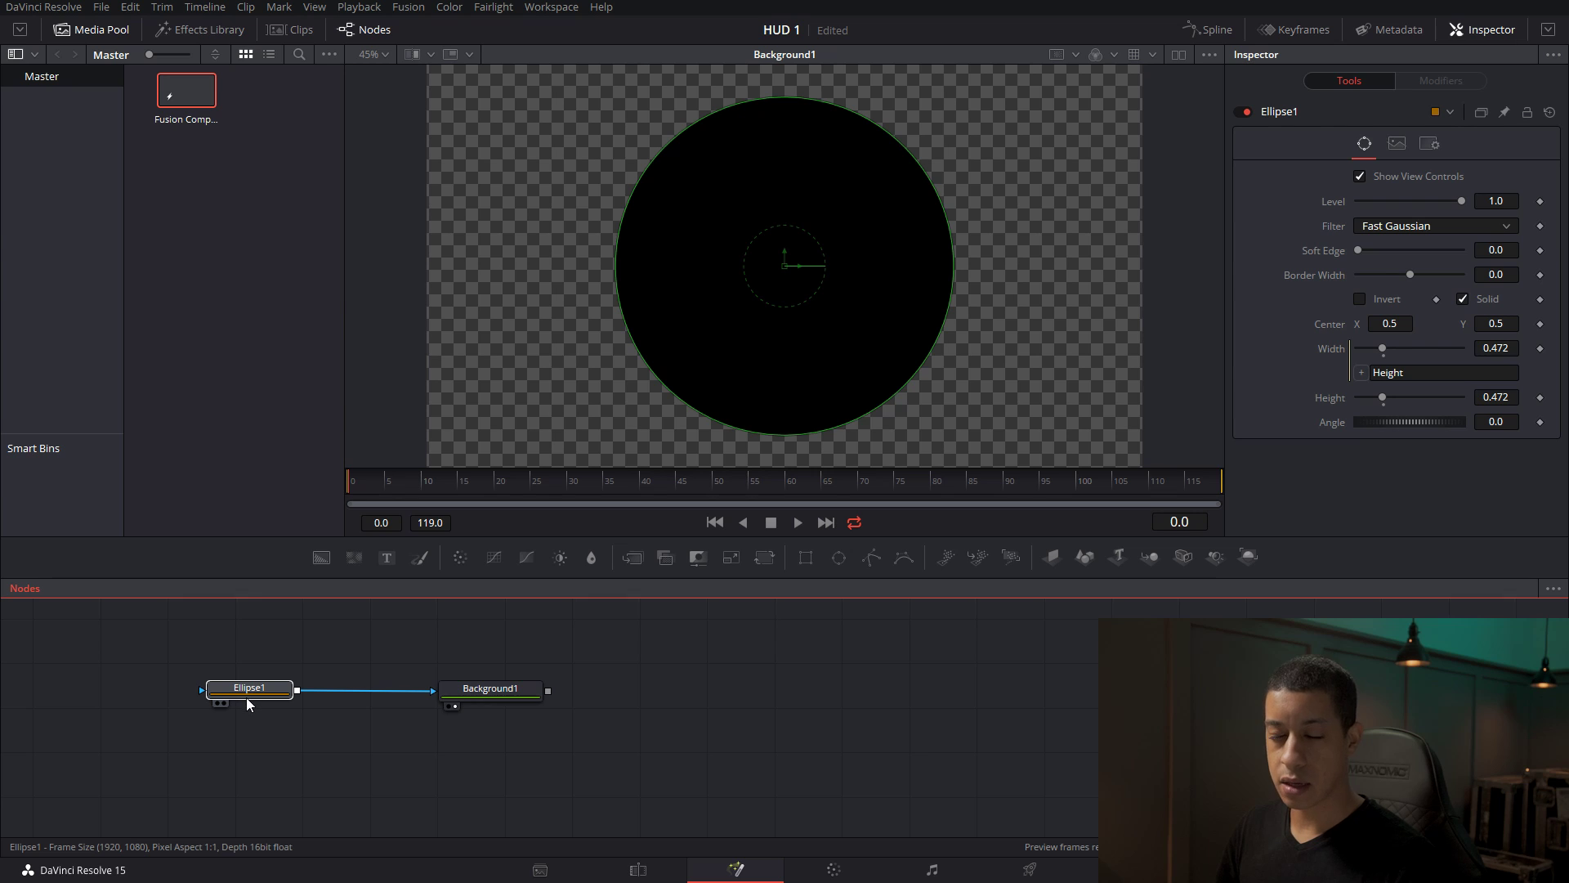
key(ctrl+v)
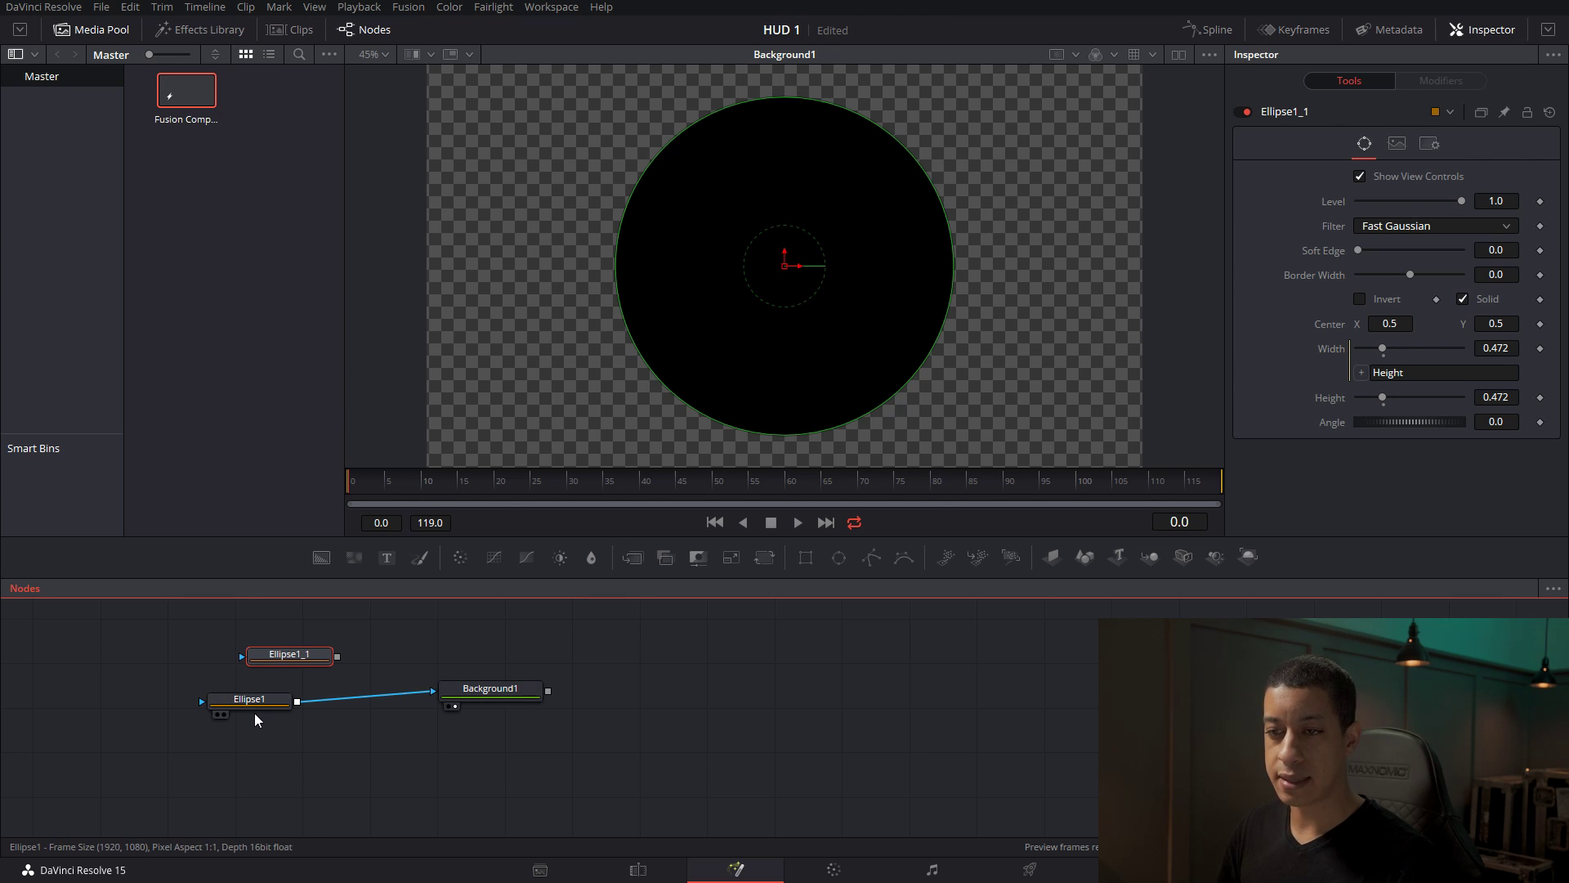
drag(466, 704, 545, 695)
drag(325, 664, 447, 709)
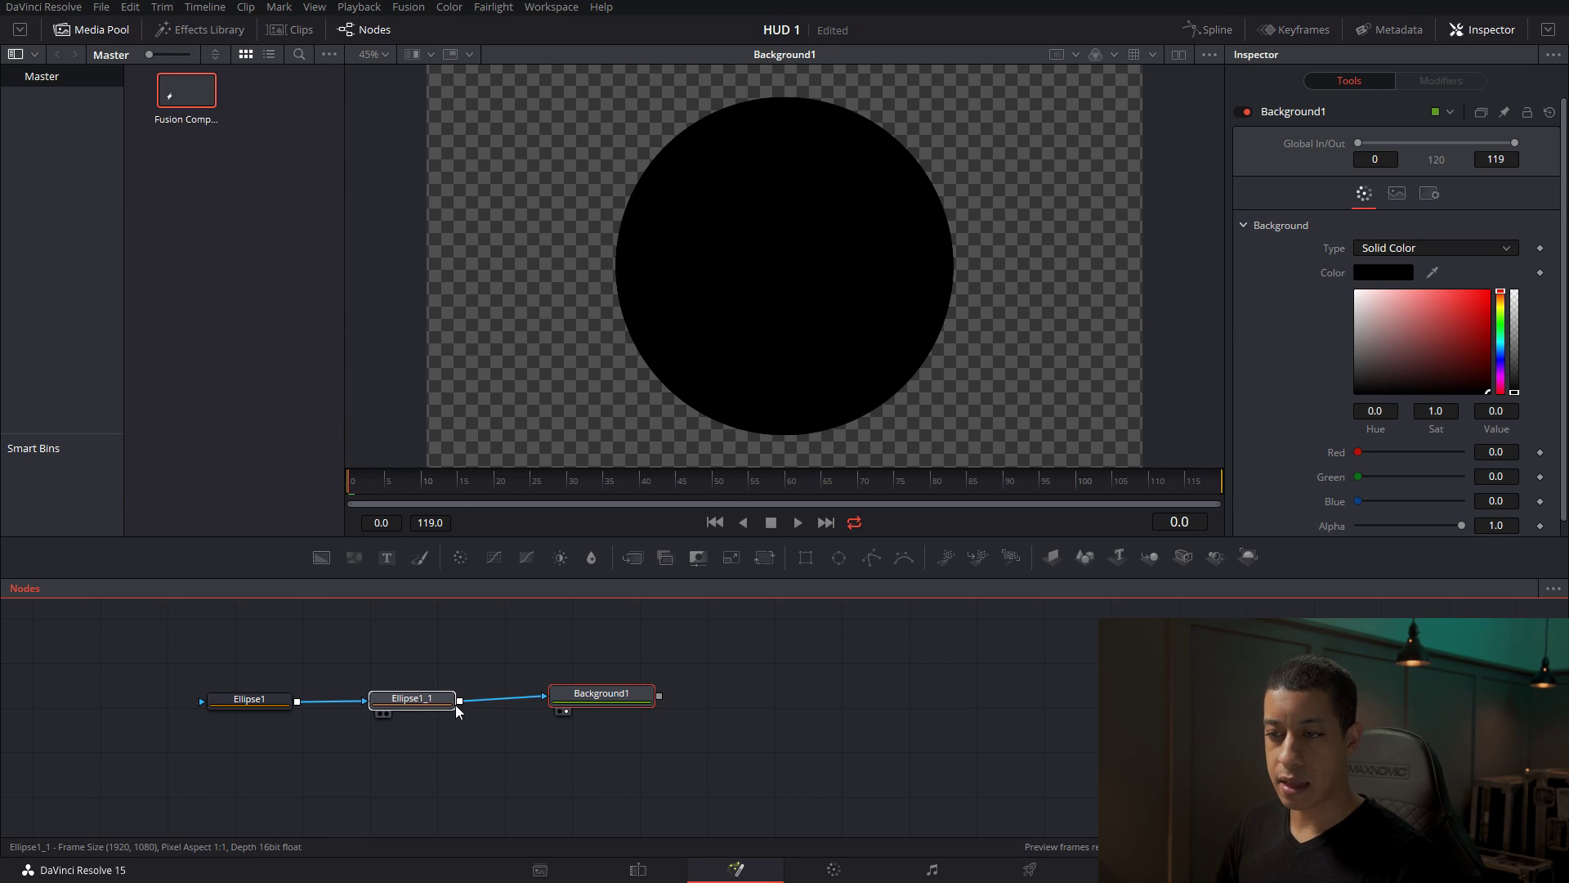
drag(602, 695, 610, 697)
click(249, 699)
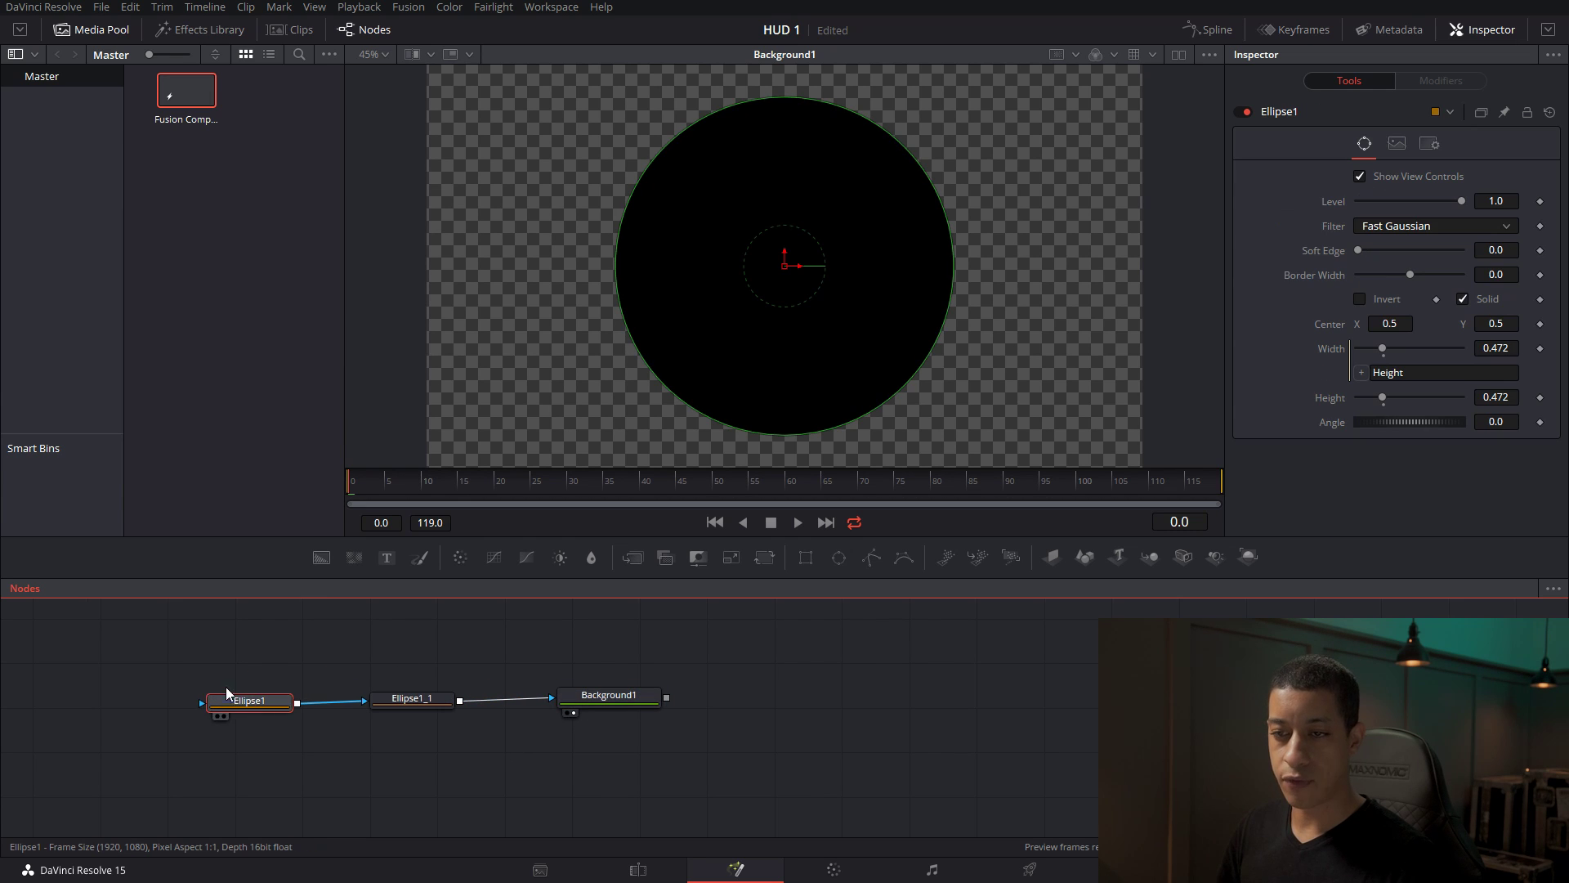
drag(249, 699, 234, 693)
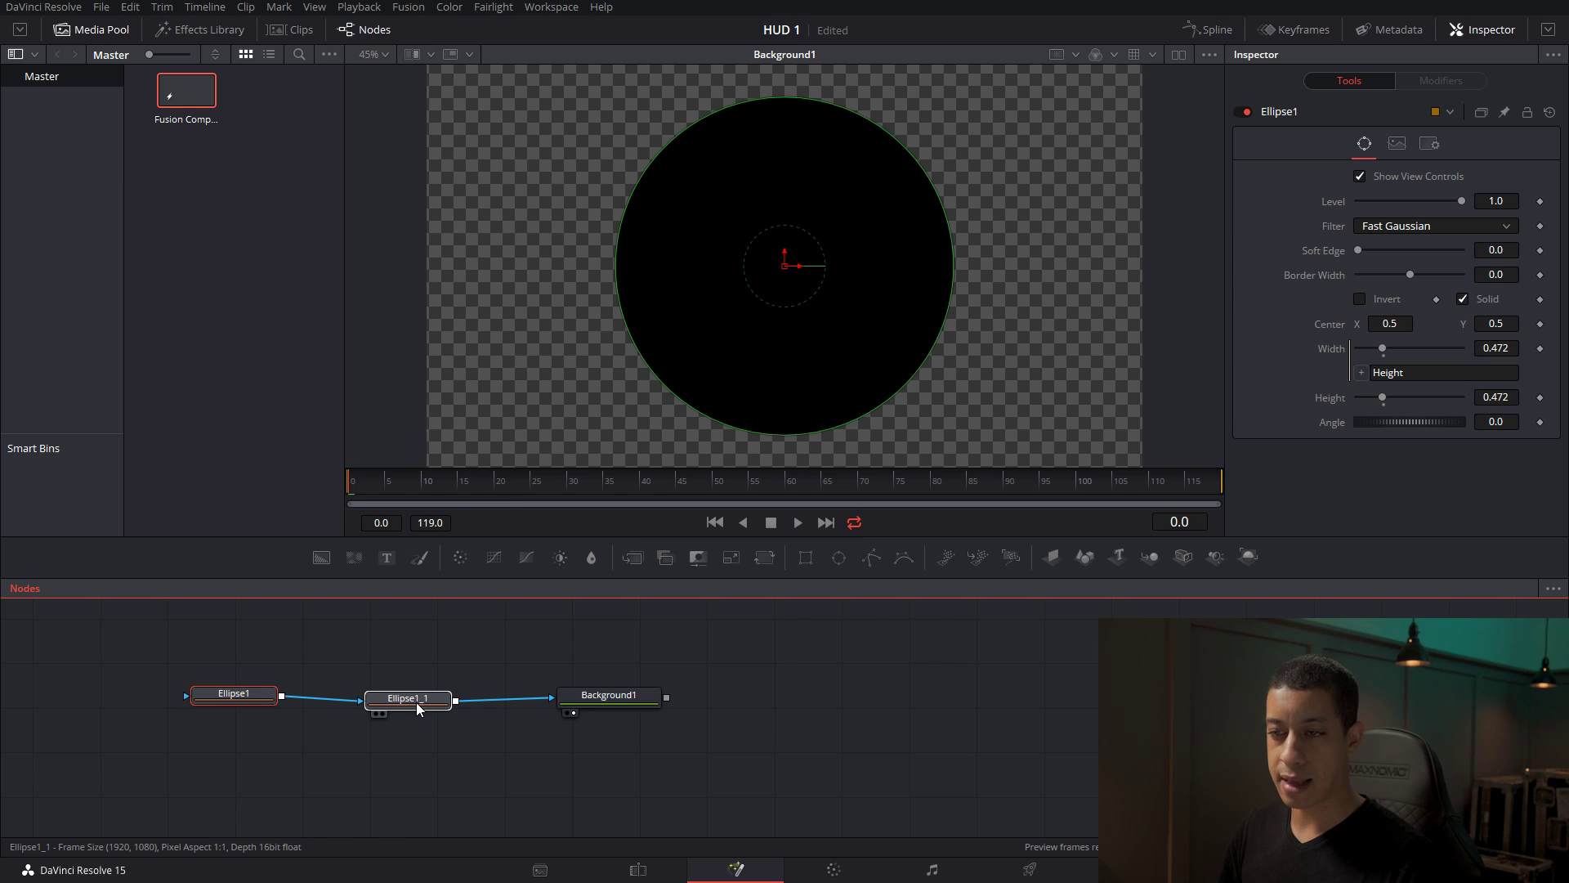
Set the Paint Mode of the Ellipse1_1 mask to Subtract.
drag(422, 709, 417, 711)
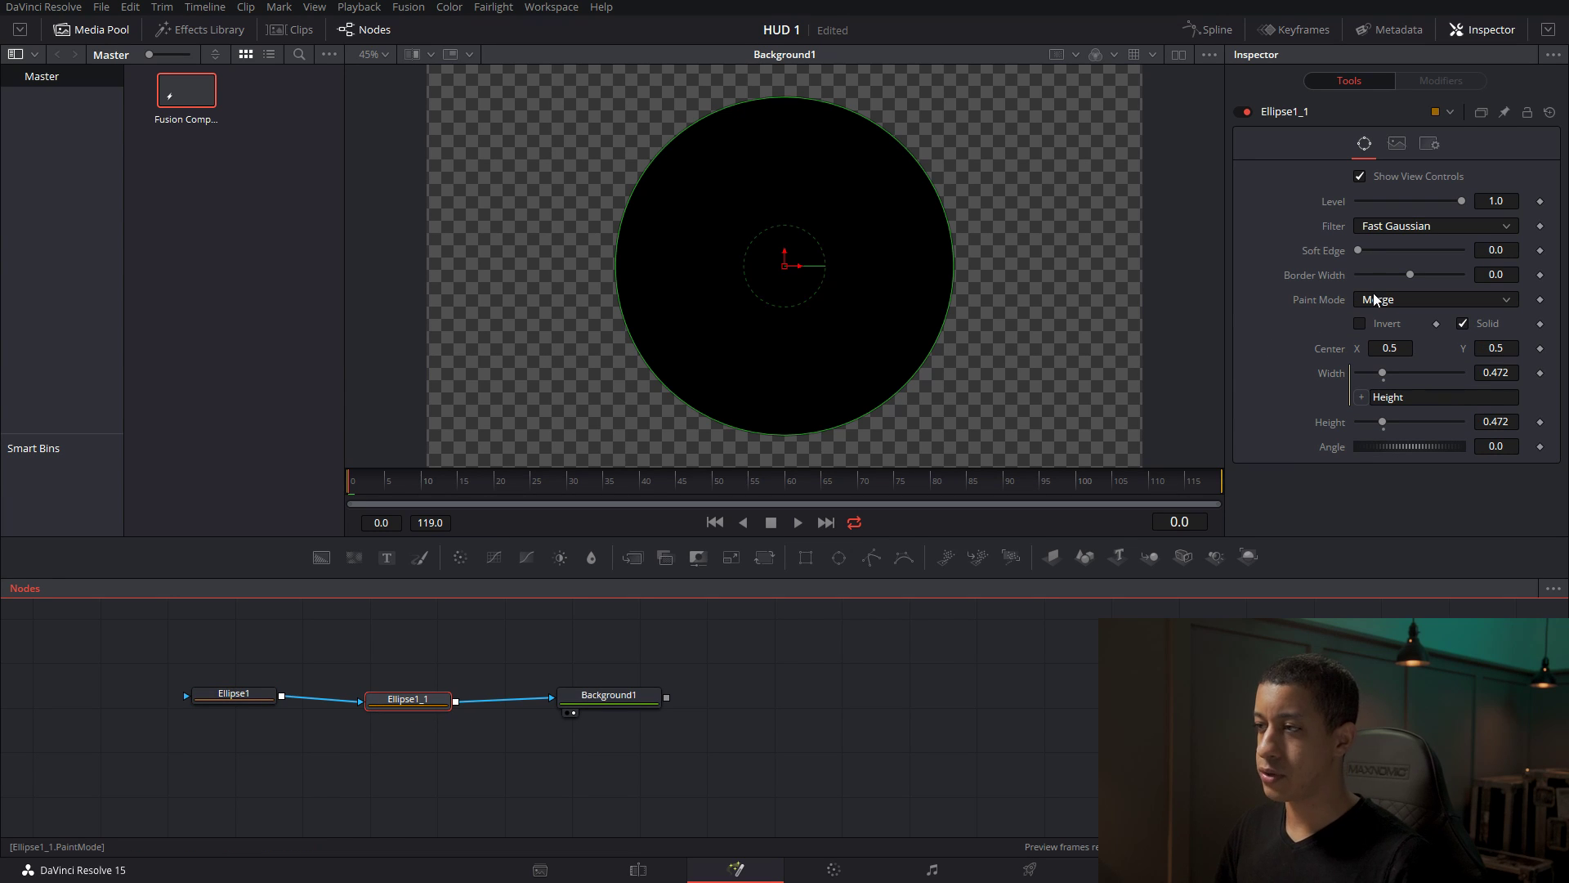
click(1424, 307)
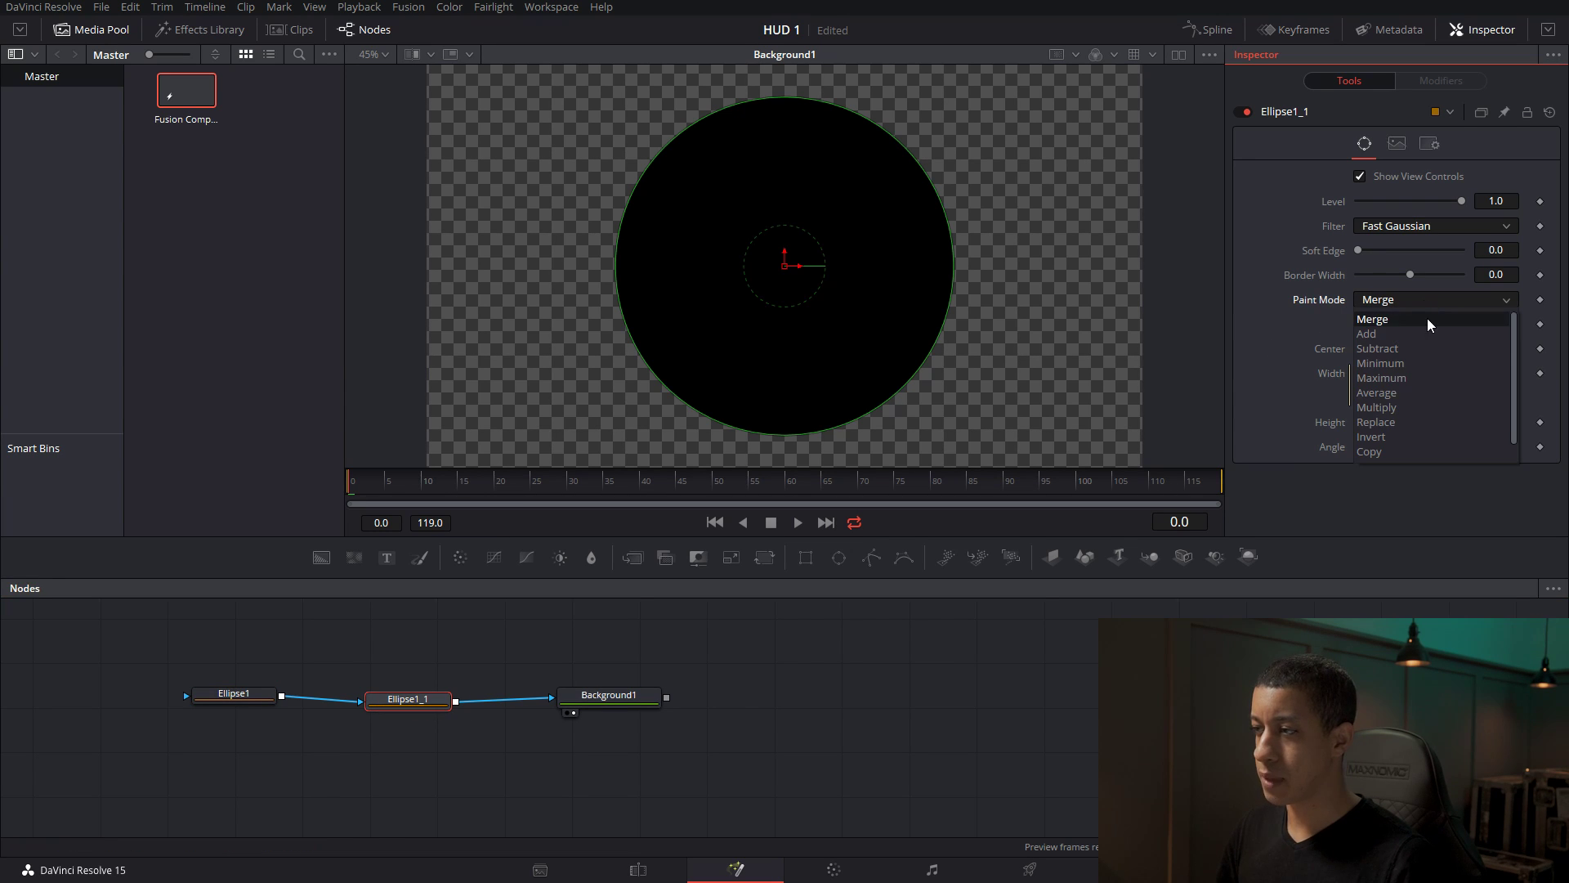
click(1428, 349)
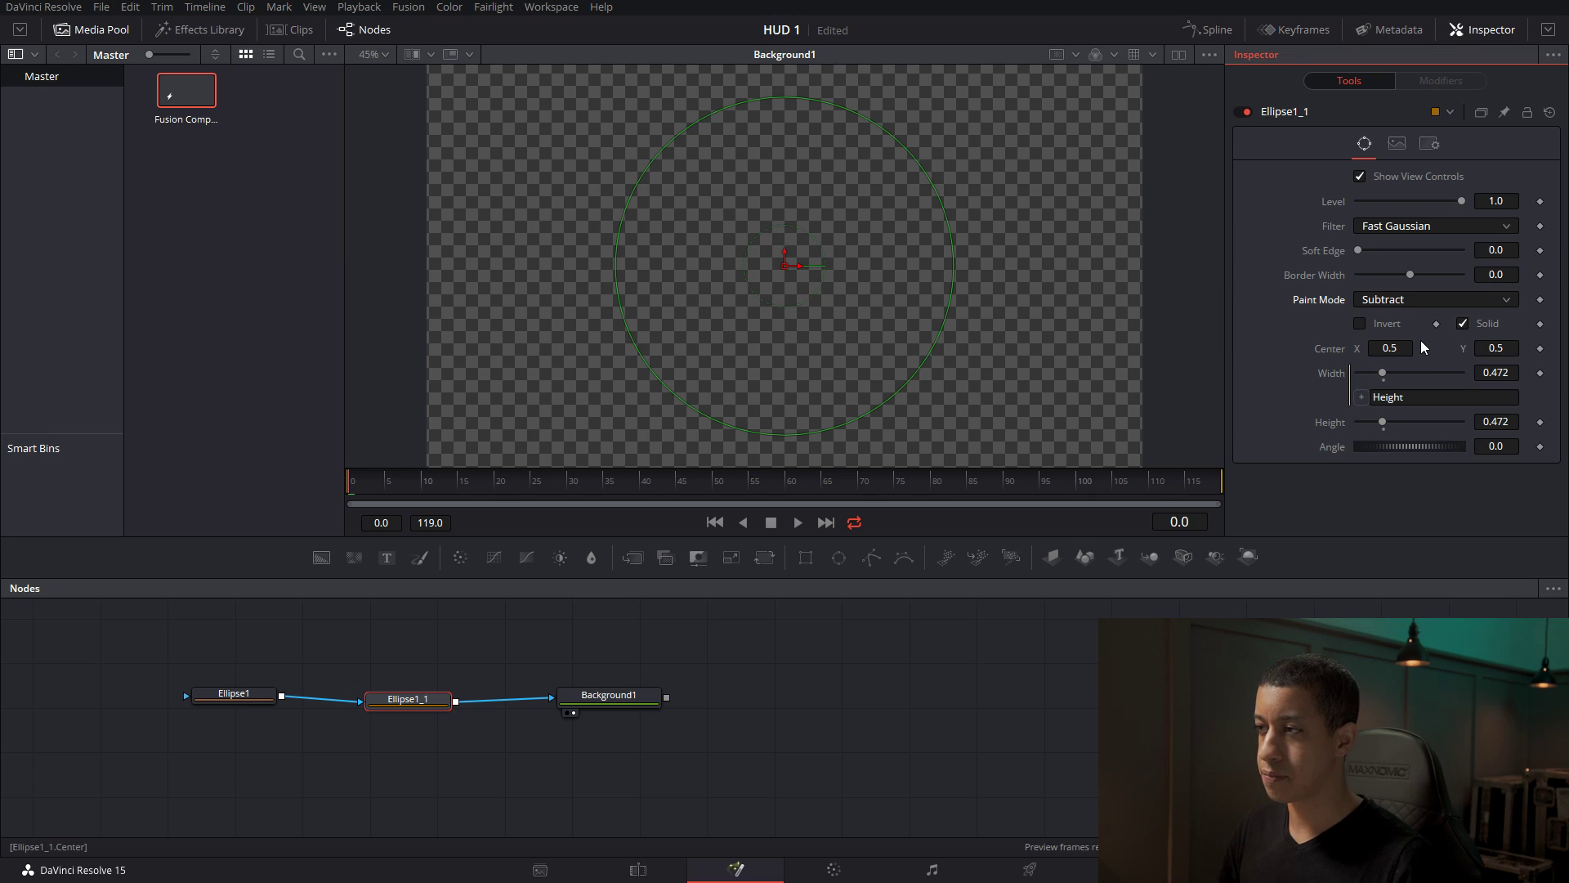
click(785, 622)
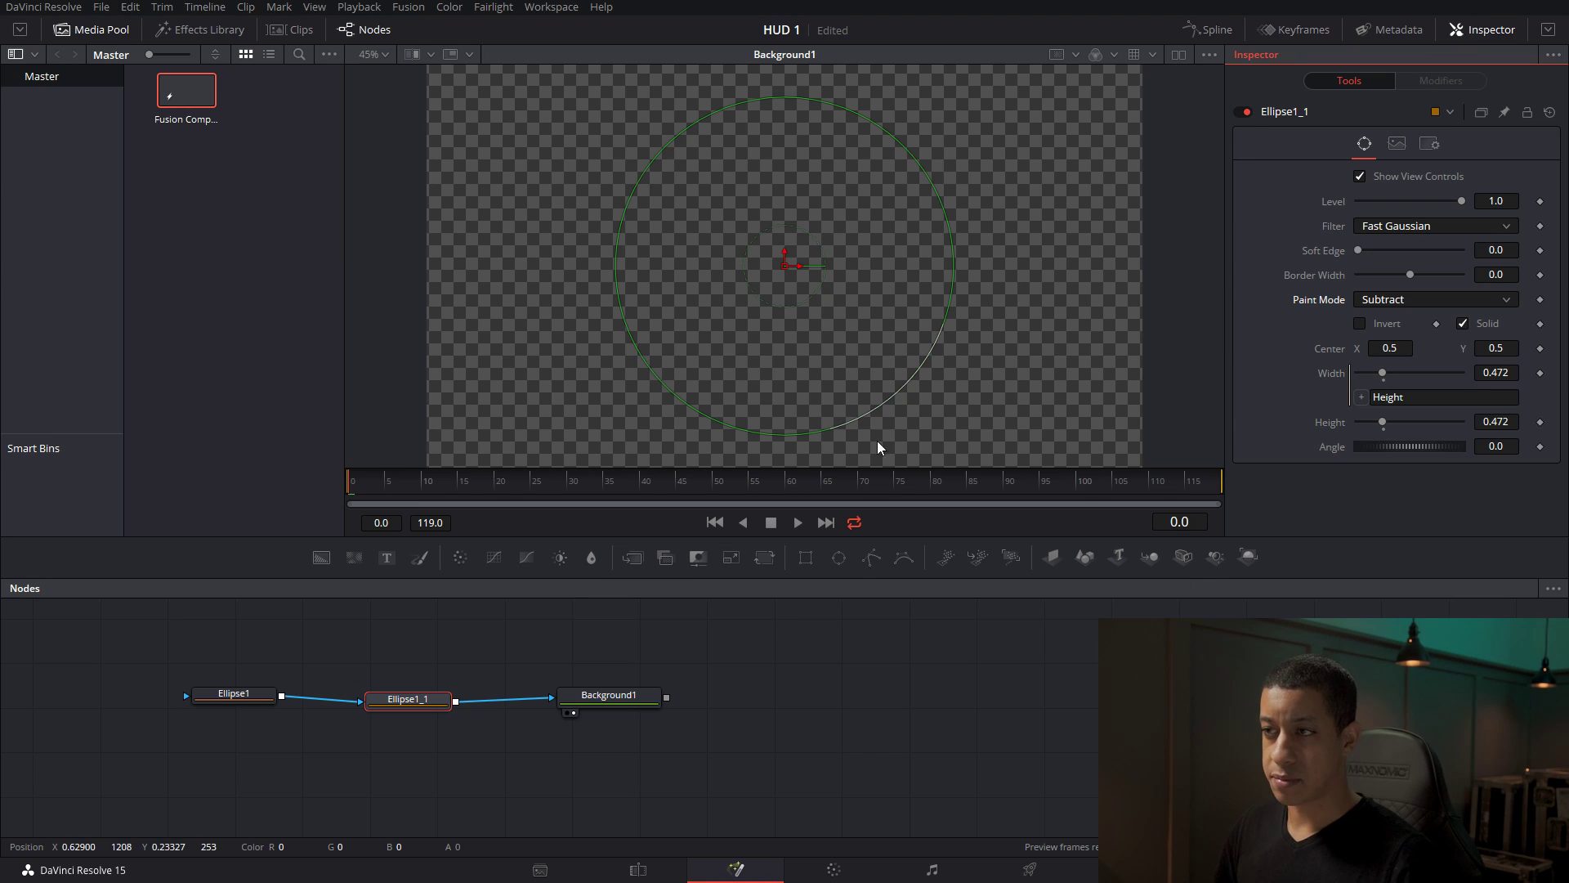
Set the Border Width of Ellipse1_1 to about -0.006 so only a thin ring of the background remains.
click(419, 704)
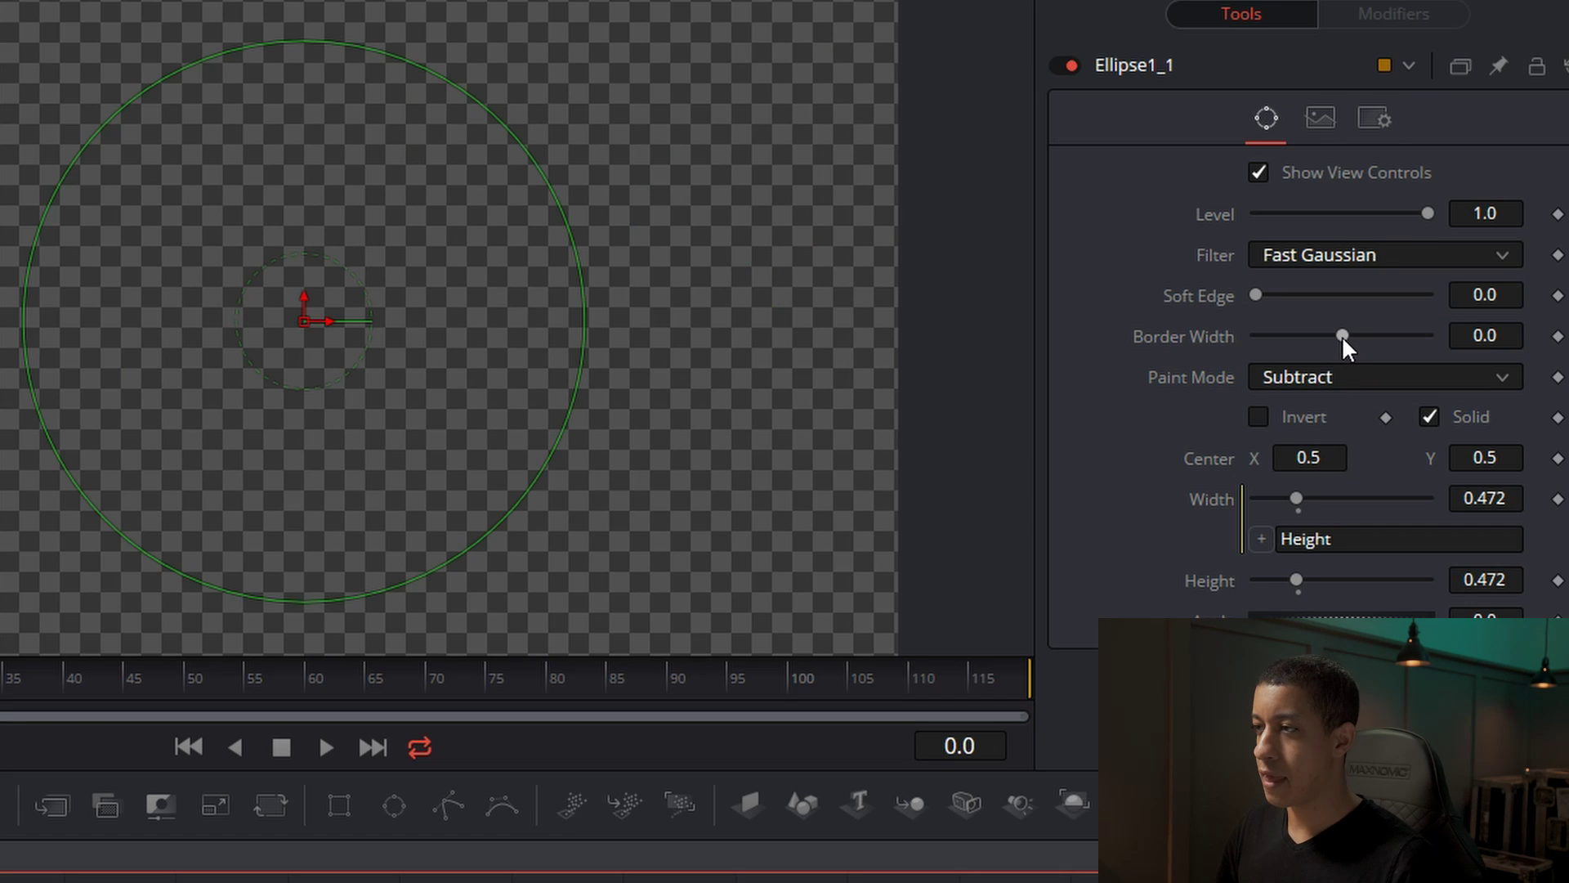
drag(1409, 275, 1406, 272)
drag(1336, 331, 1339, 331)
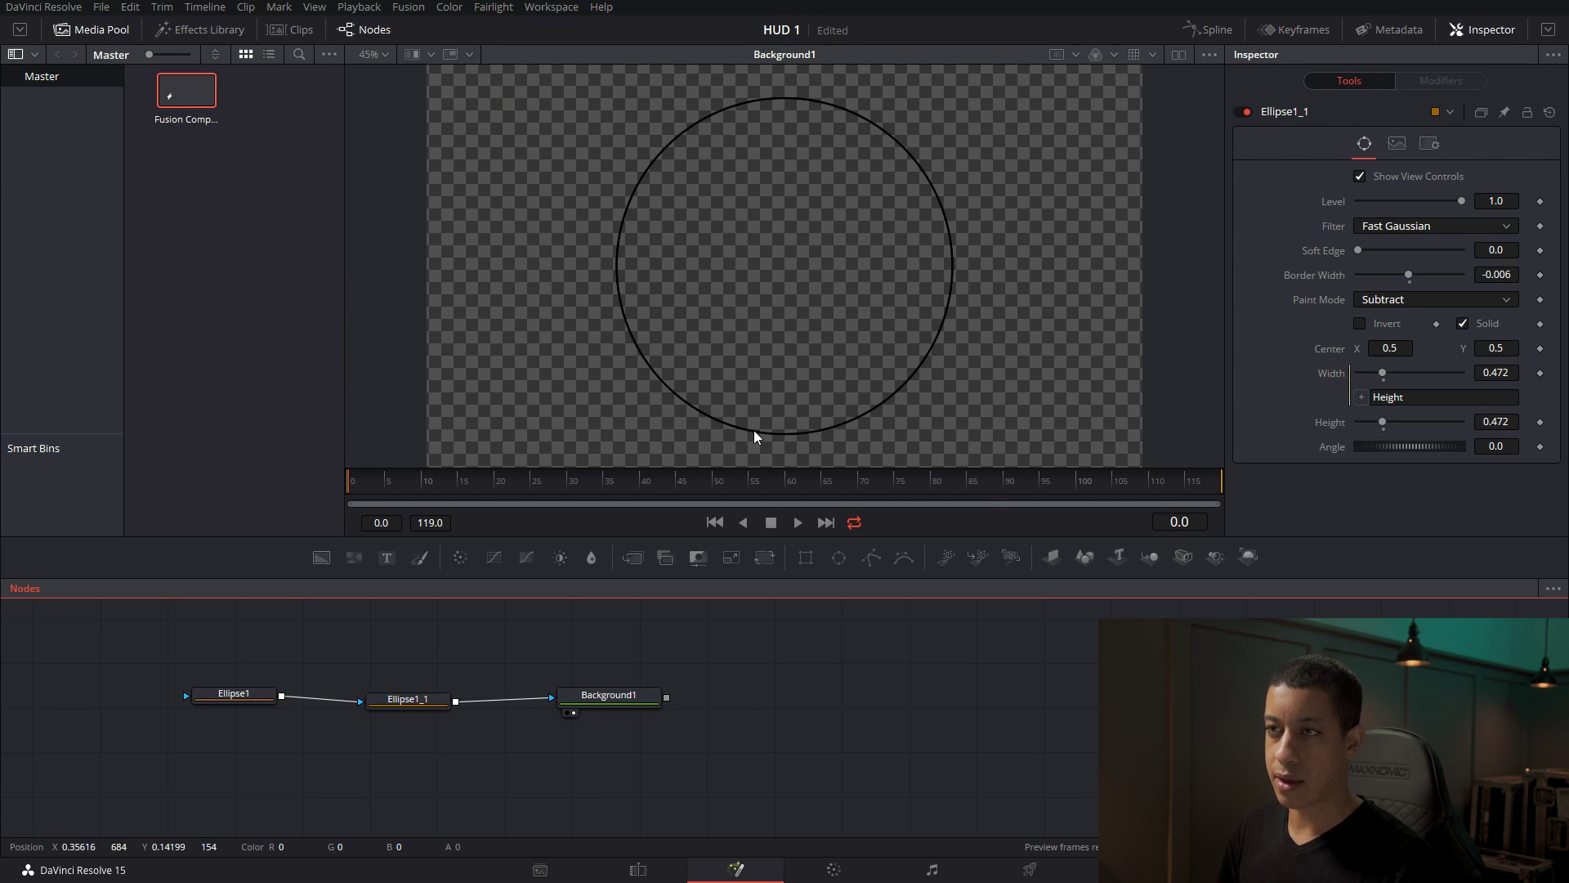
click(610, 705)
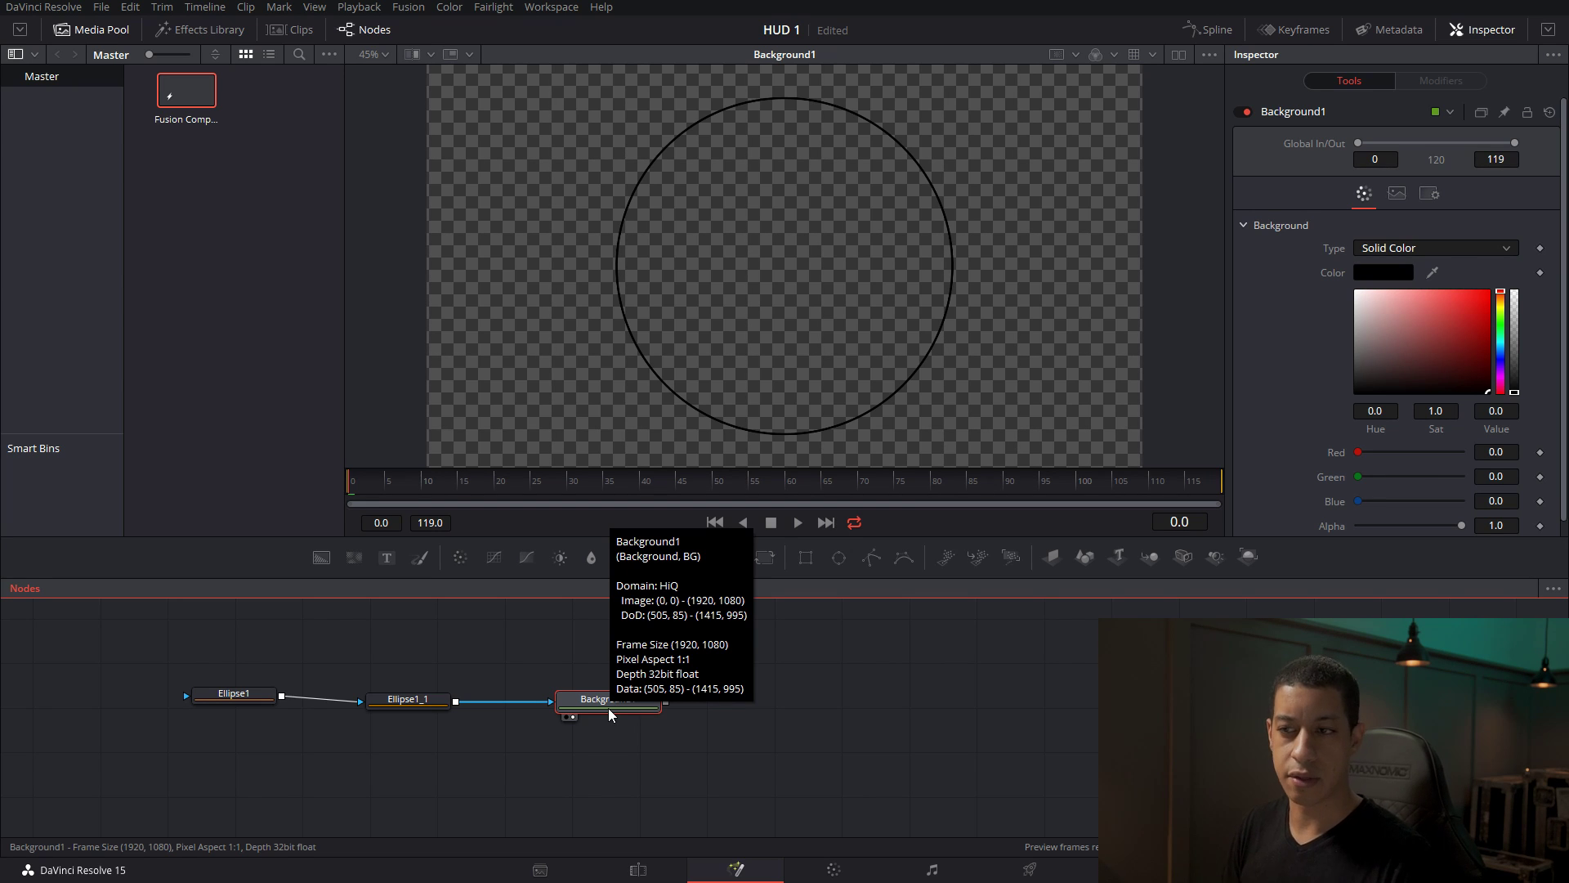
click(431, 673)
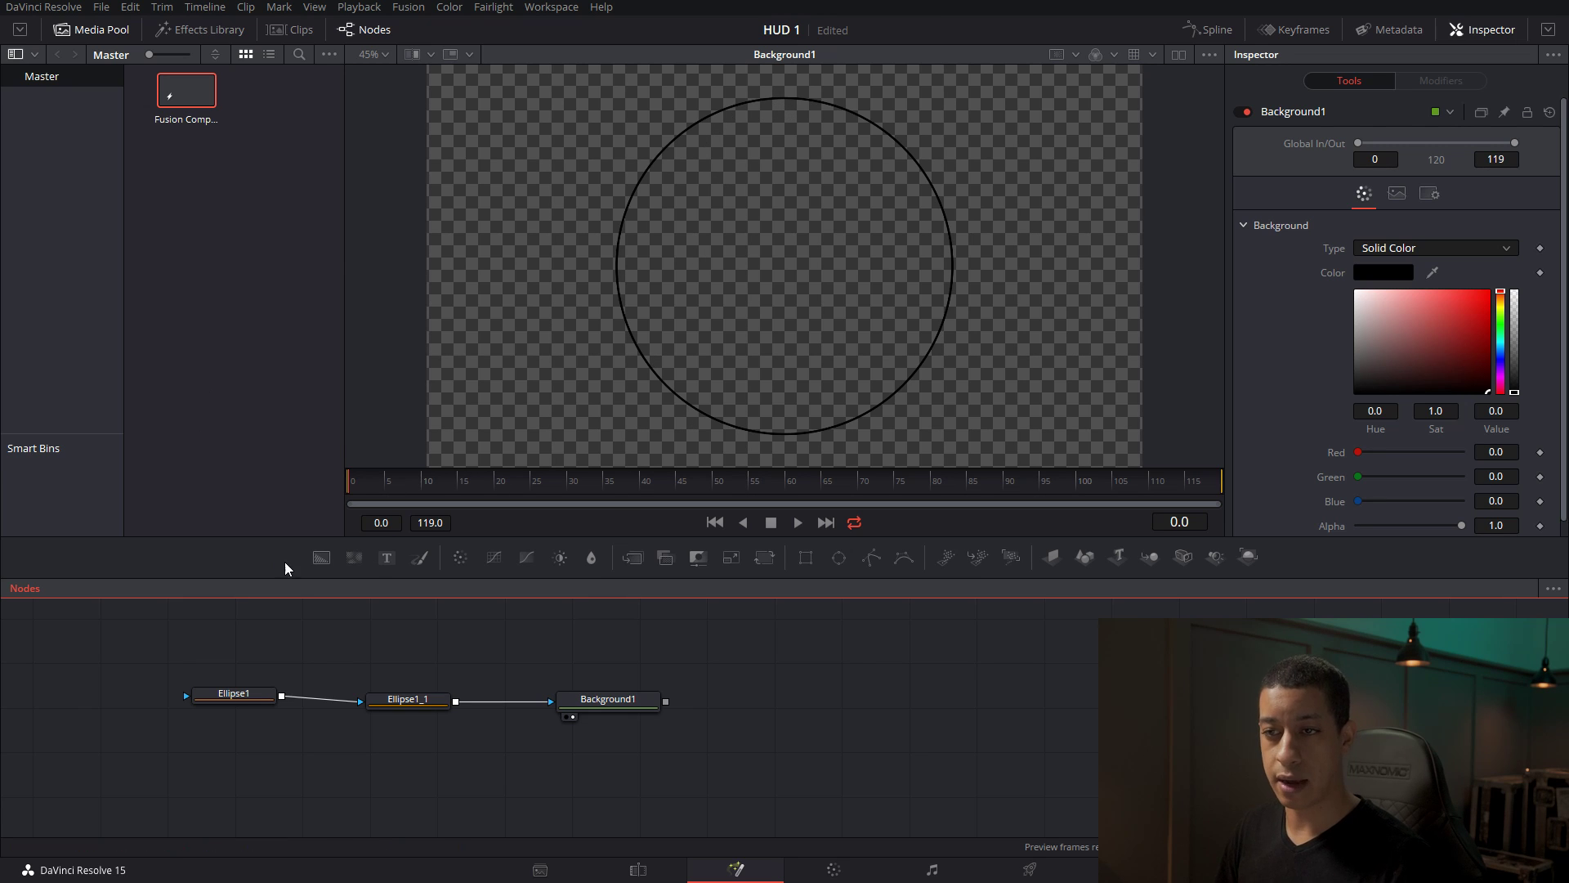
Add a second Background node below Background1, mask it with a new Ellipse node, and line the ellipse up beside it.
drag(326, 557, 612, 747)
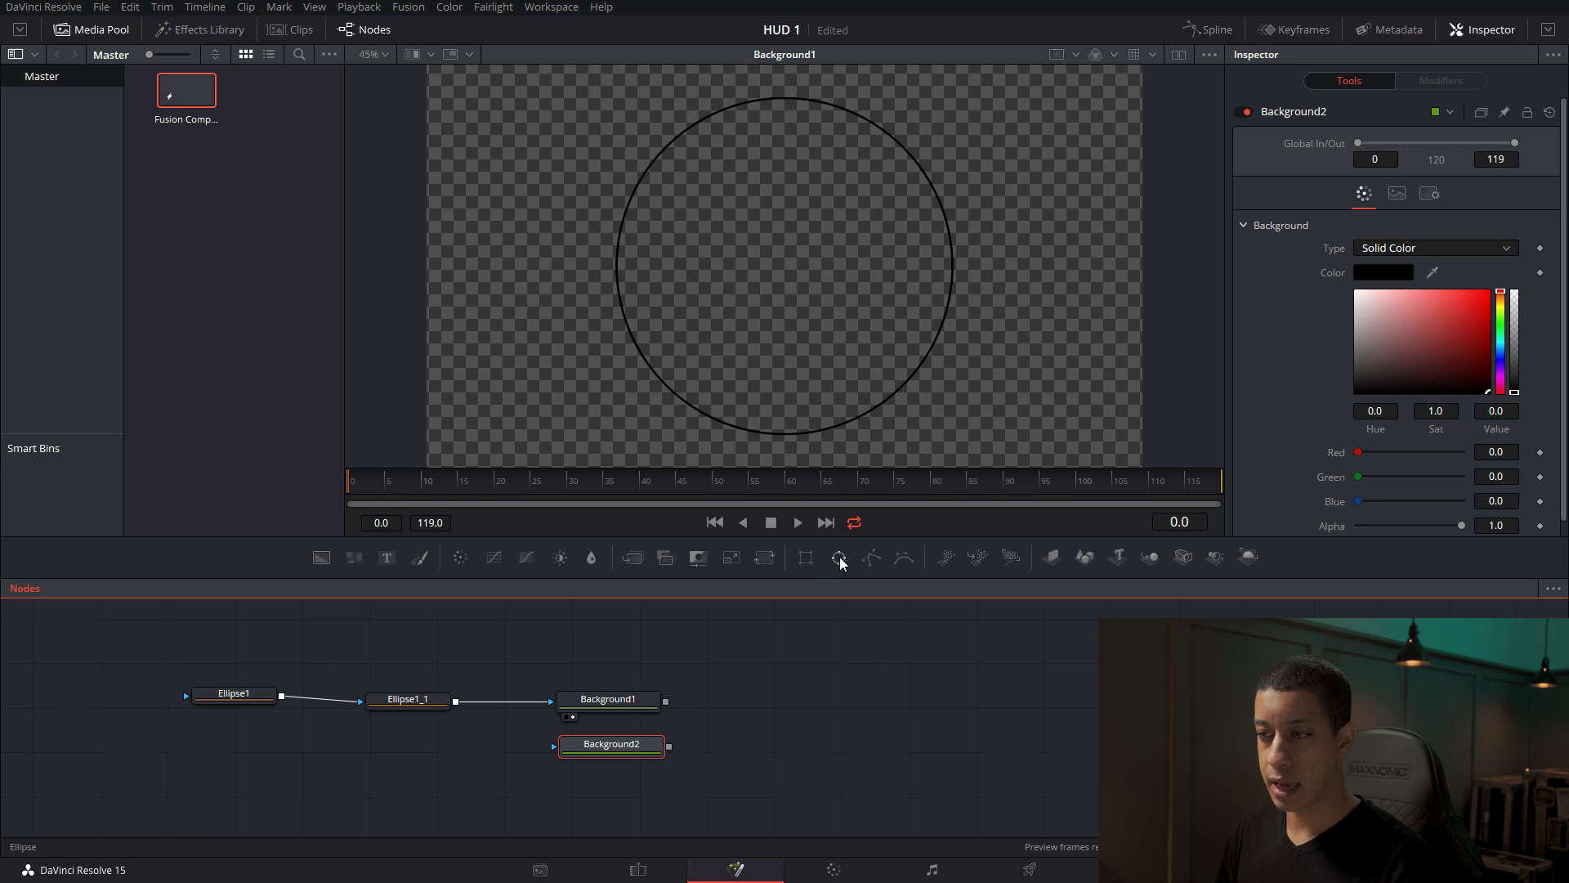
drag(839, 557, 554, 746)
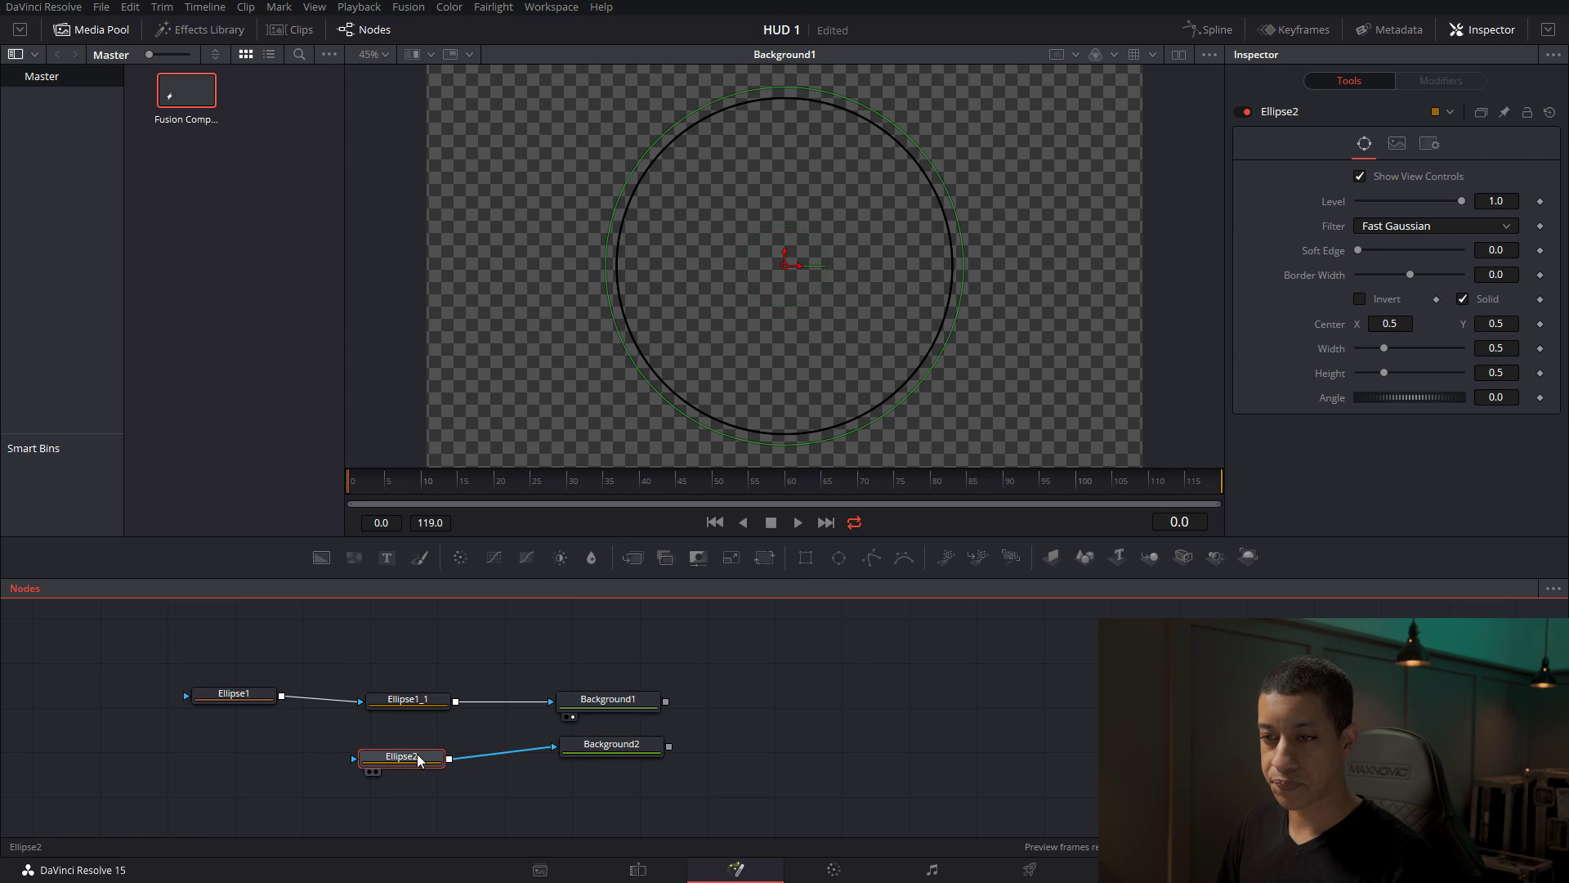
drag(420, 756, 420, 748)
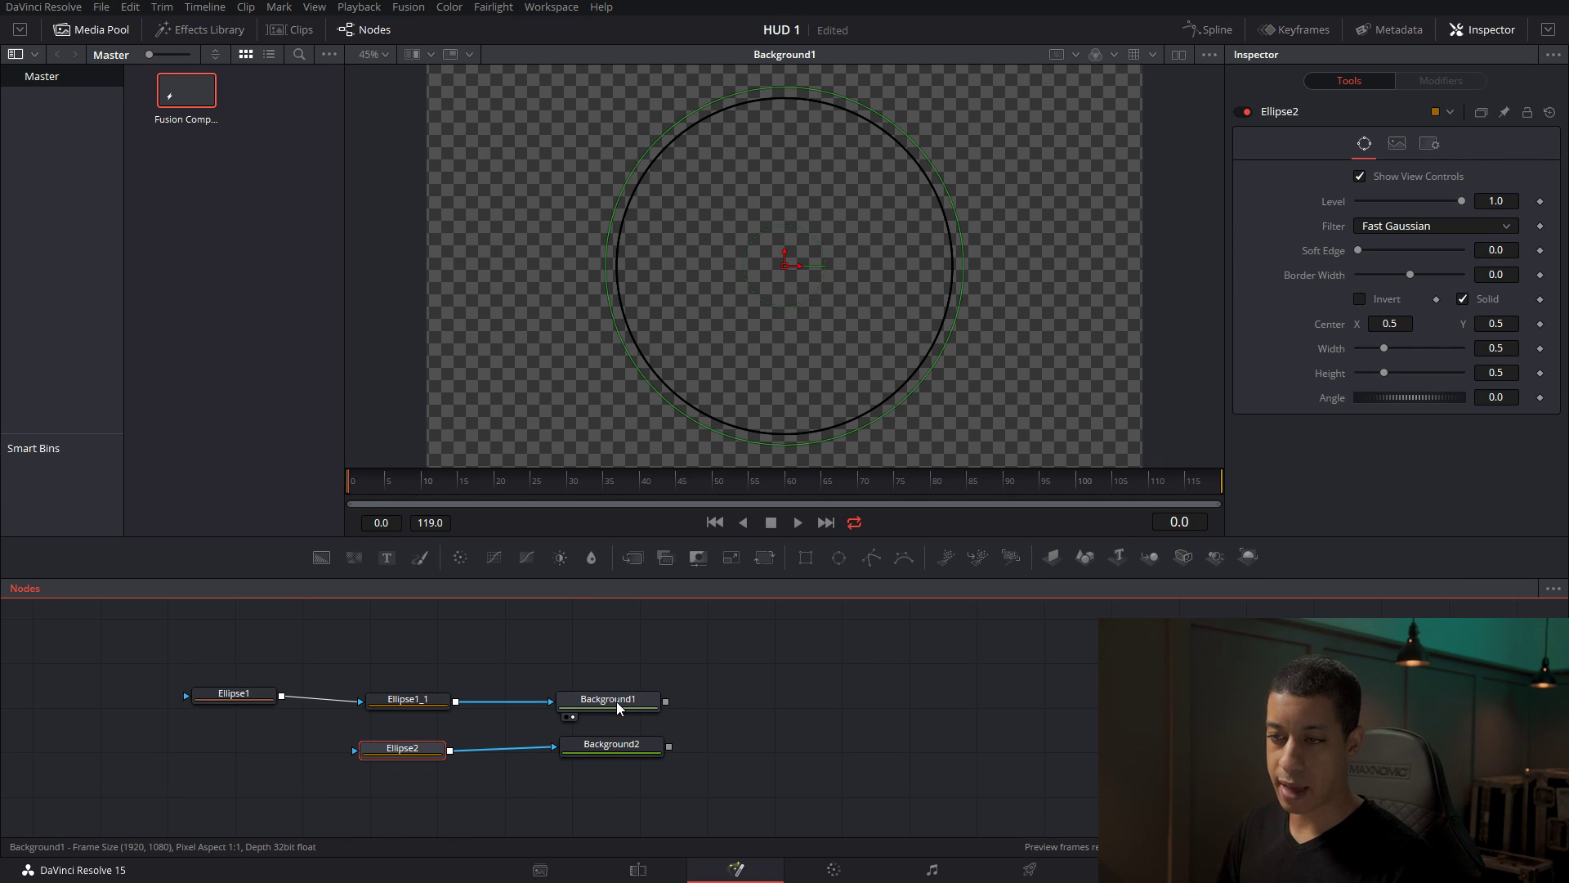
Merge Background1 as the foreground over Background2 and show the resulting Merge node in the viewer.
drag(665, 701, 670, 748)
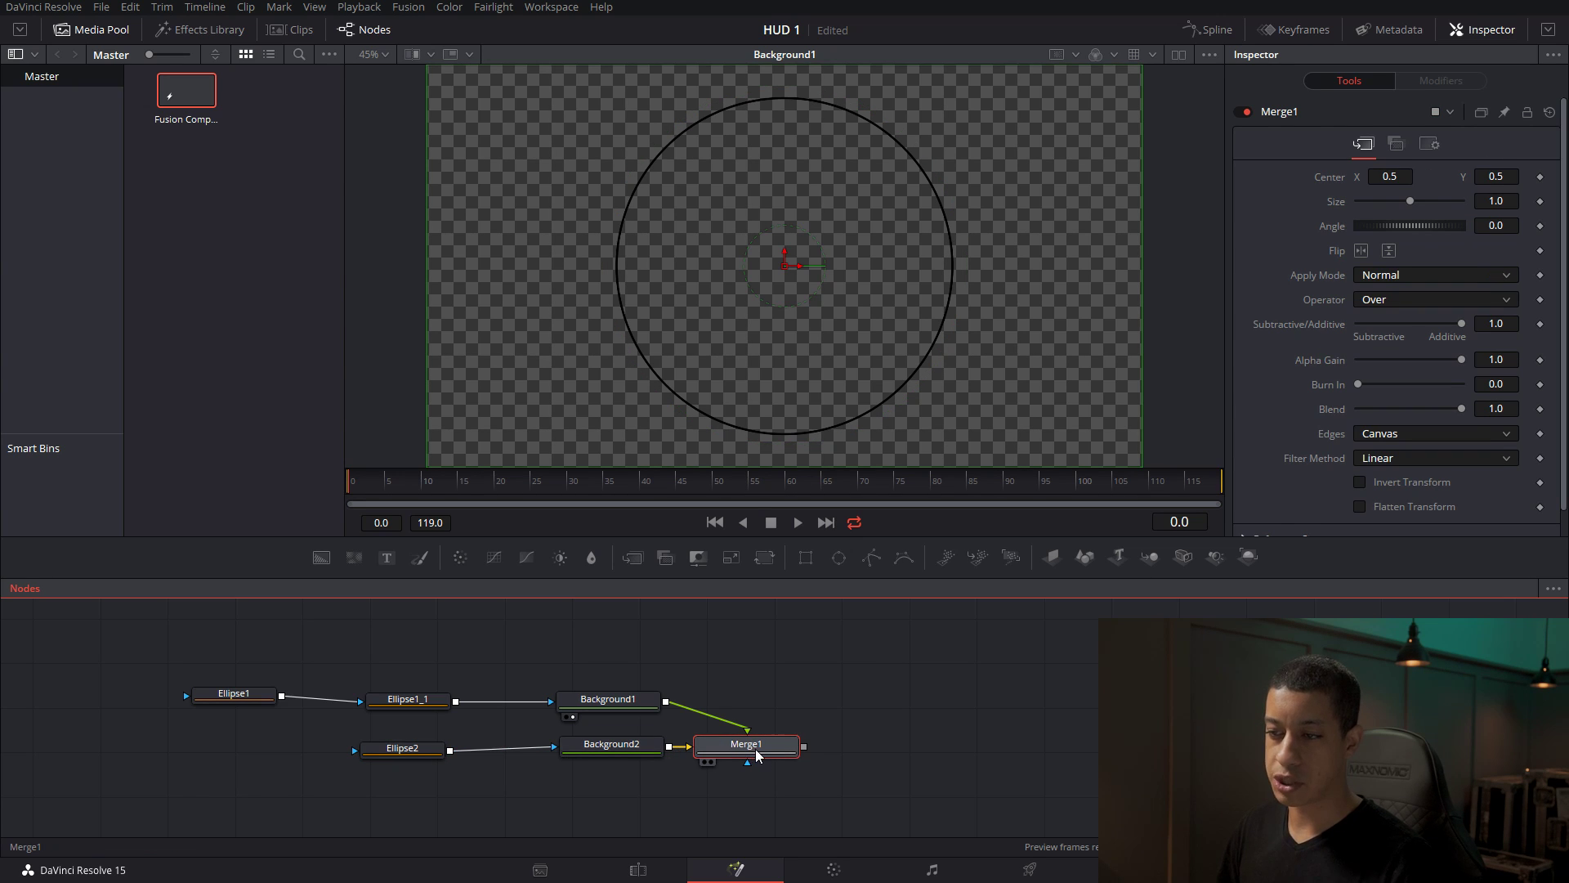
key(1)
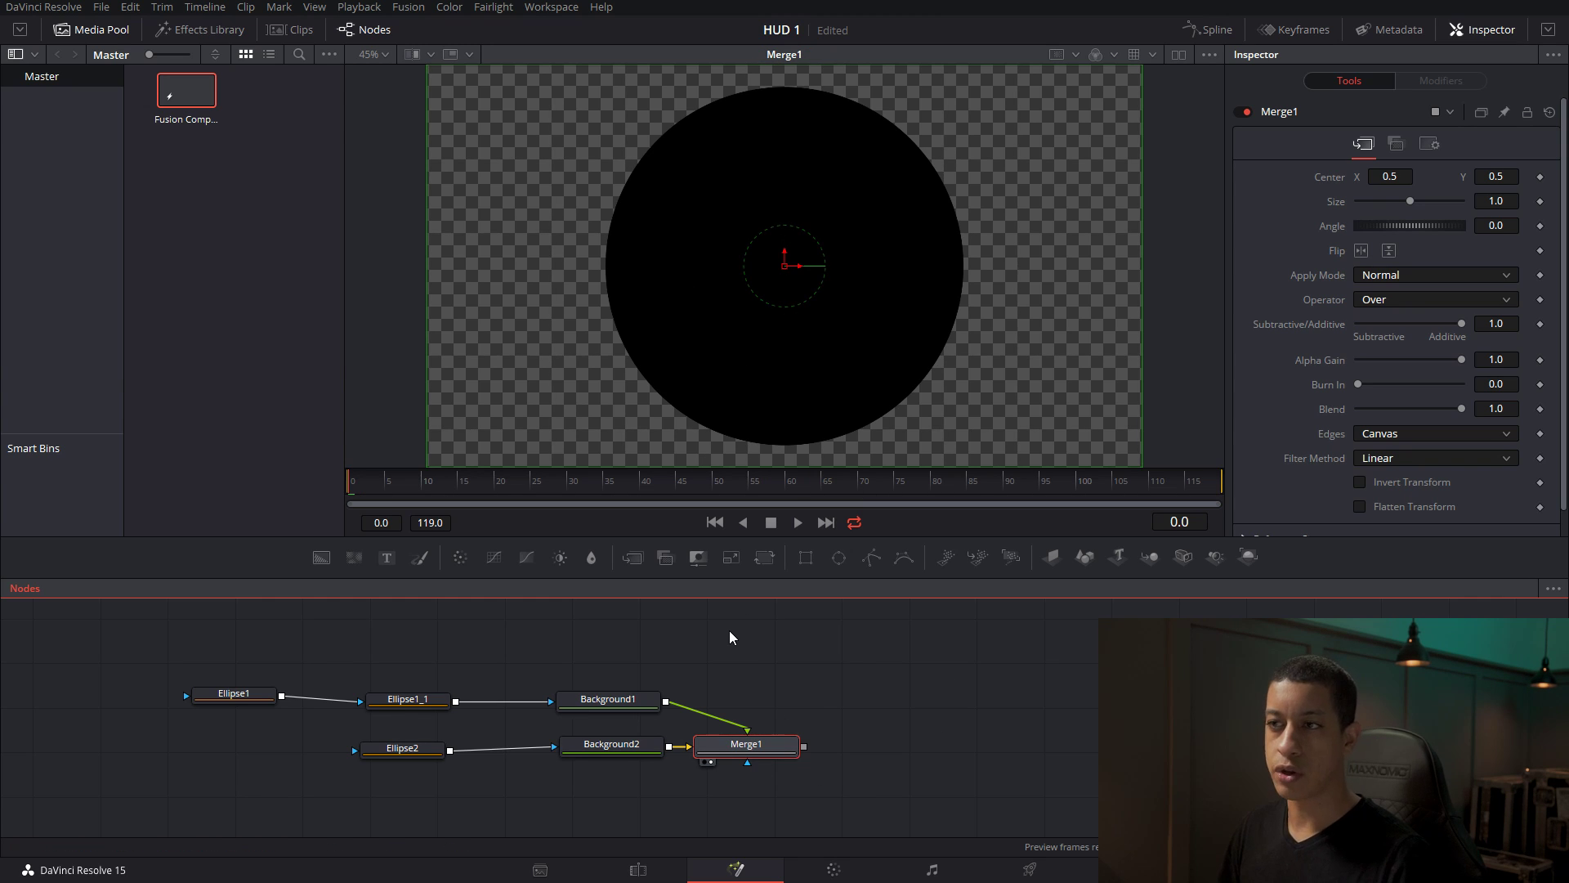
key(2)
key(2)
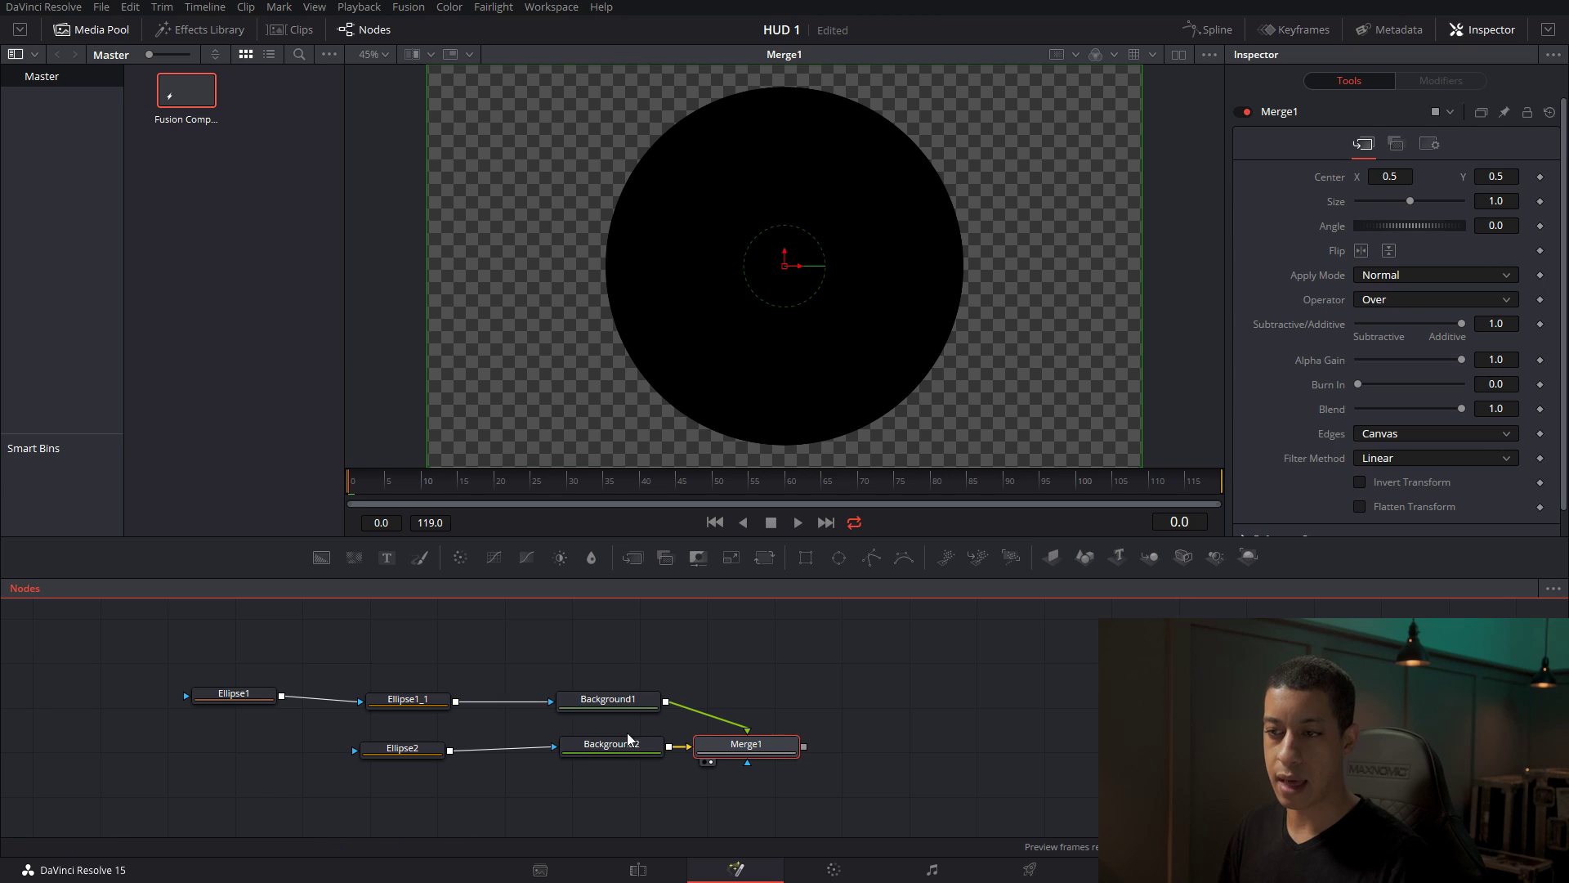
Switch to dual viewers and return to a single viewer showing Merge1.
click(626, 707)
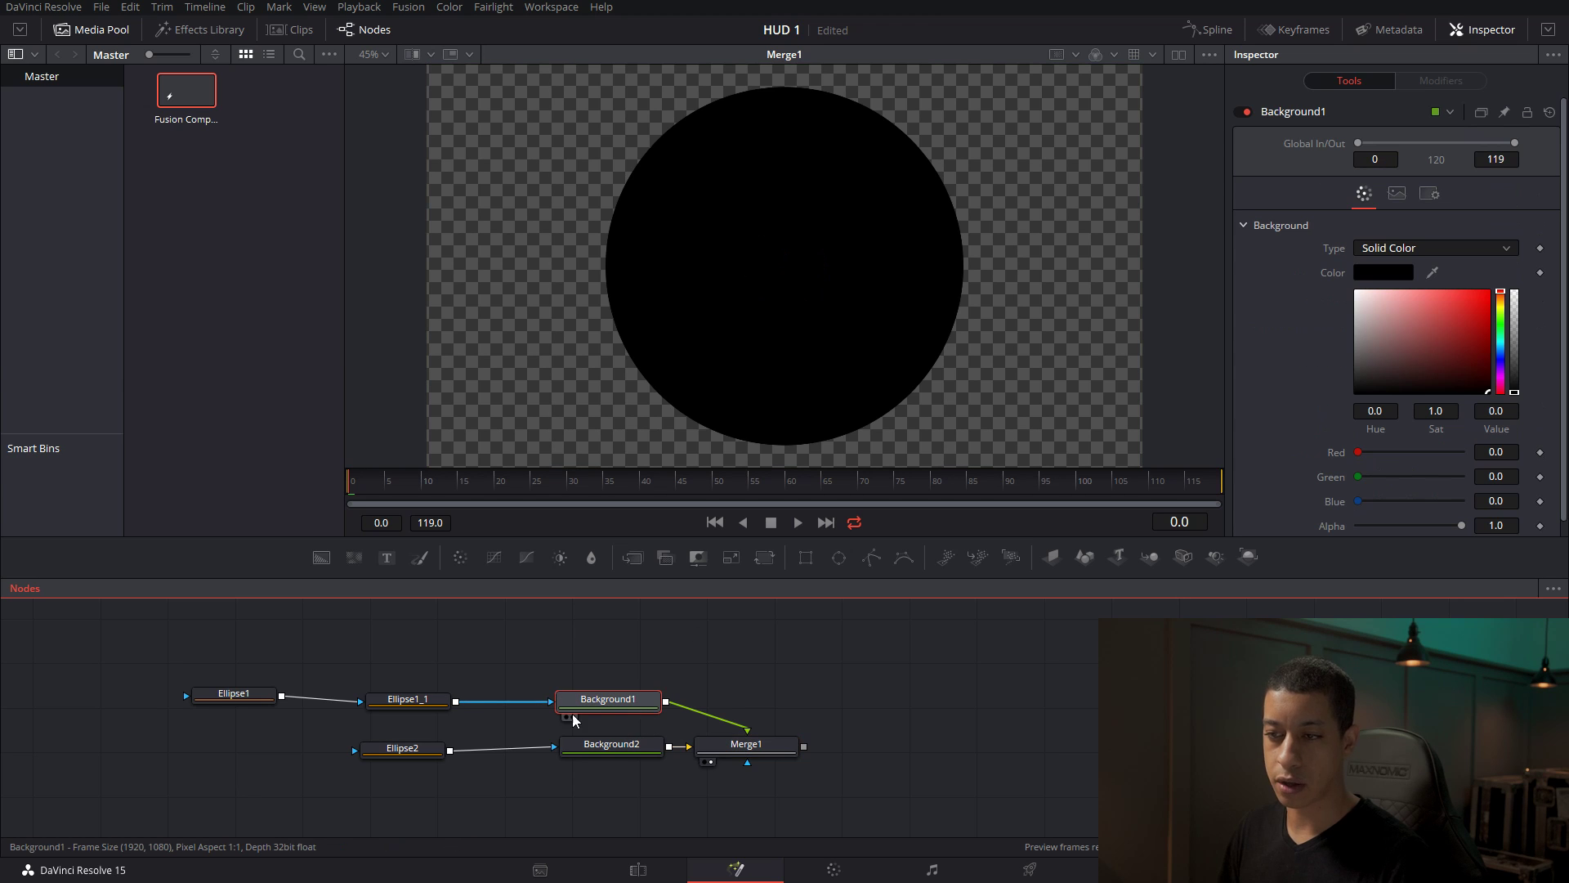
click(703, 740)
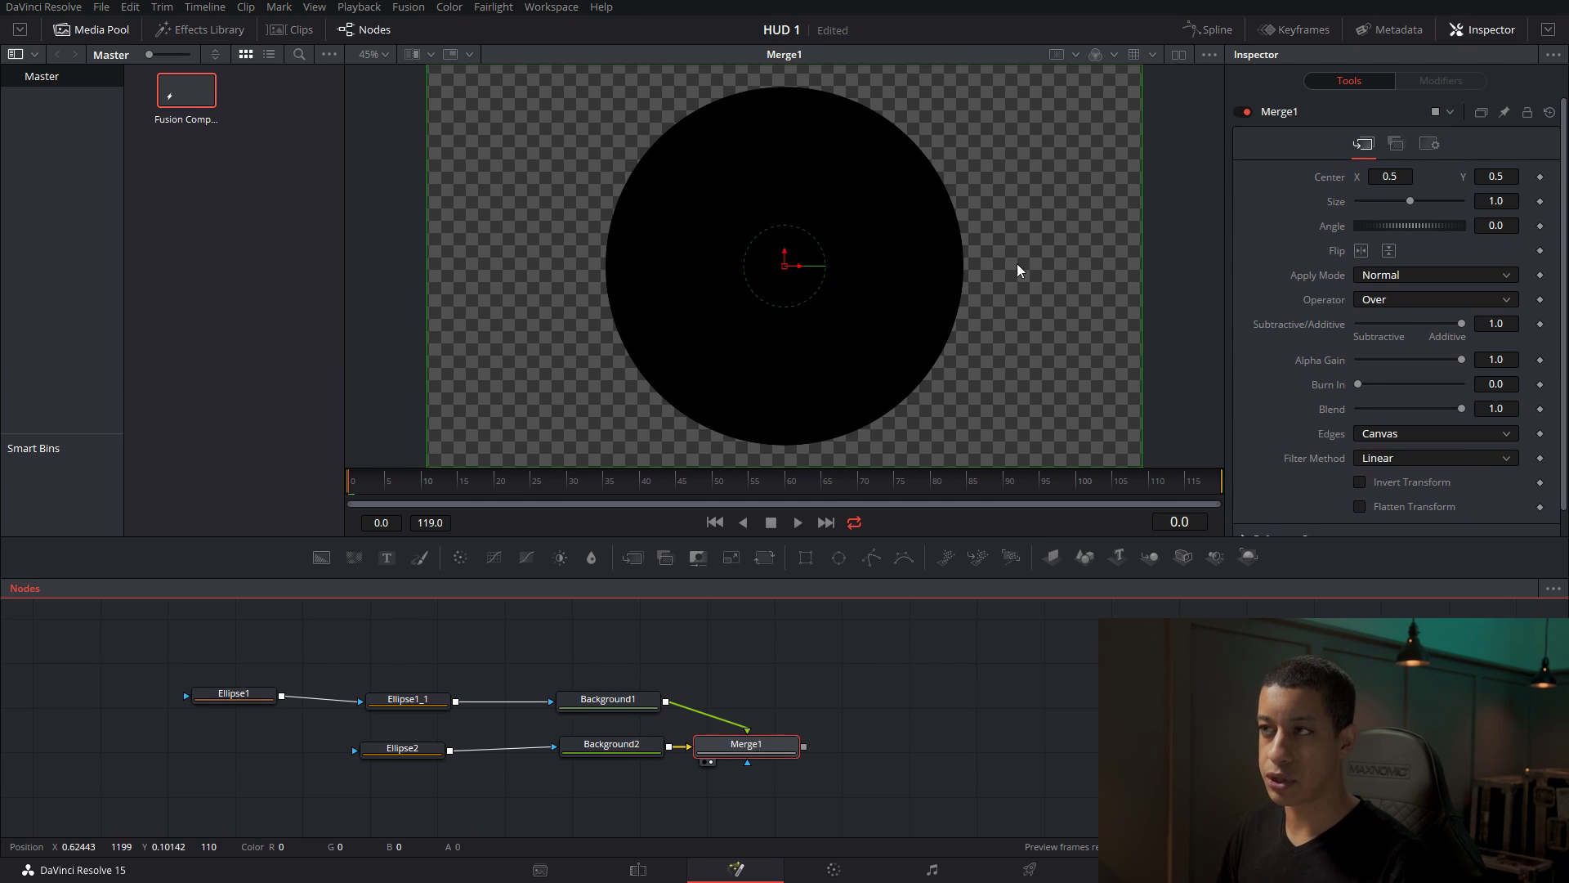
click(1179, 55)
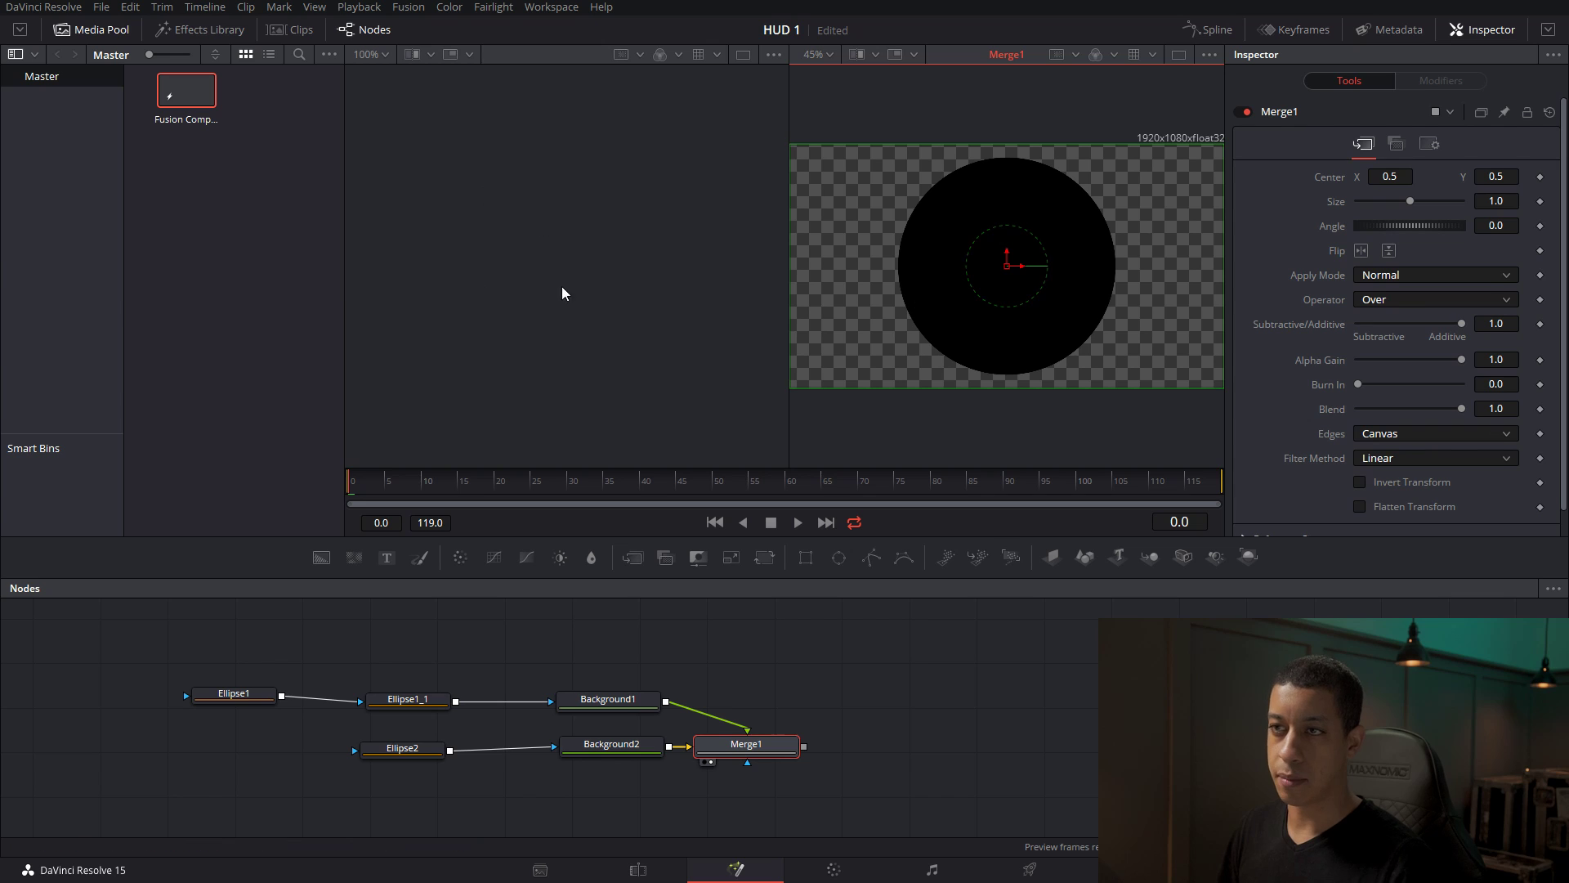
click(1179, 54)
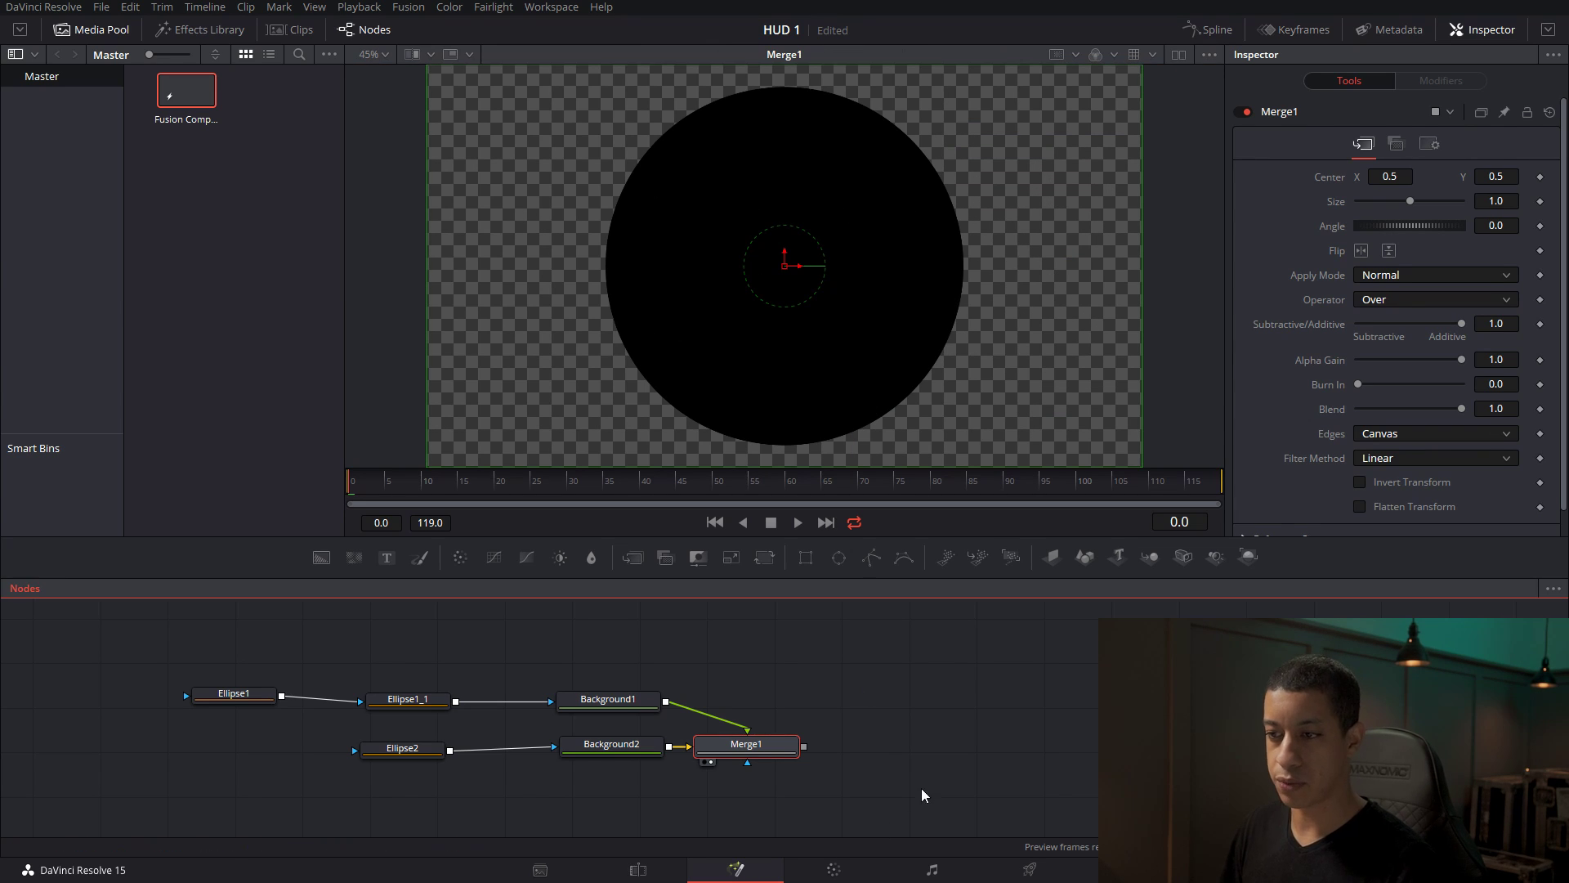
click(968, 759)
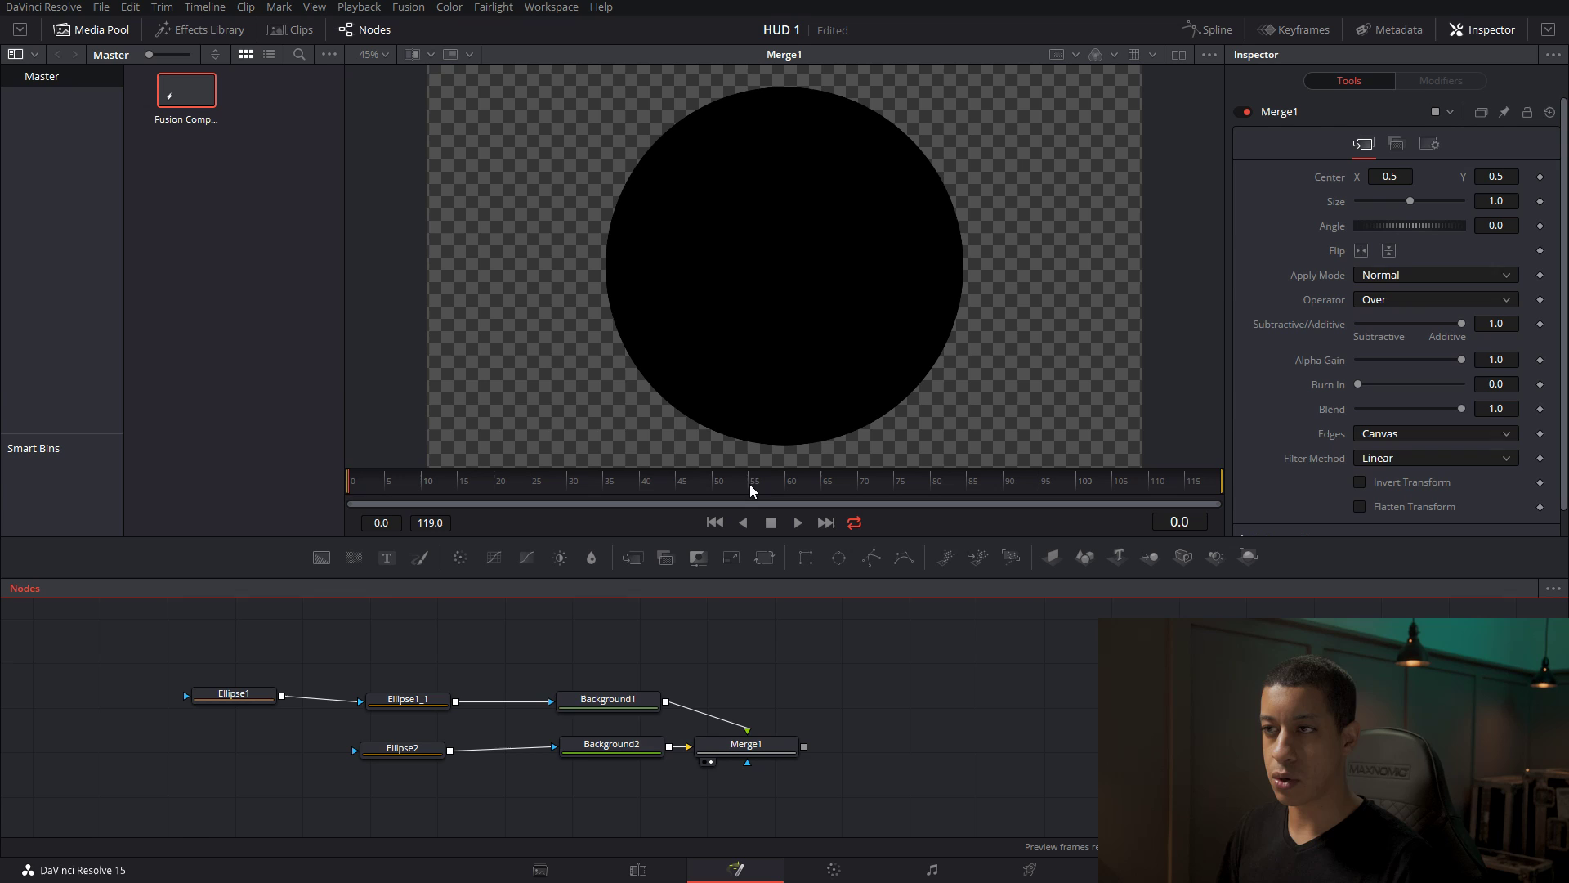
Link Ellipse2's Width to its Height with the expression "Height" and shrink the circle to a Height of about 0.031.
click(400, 753)
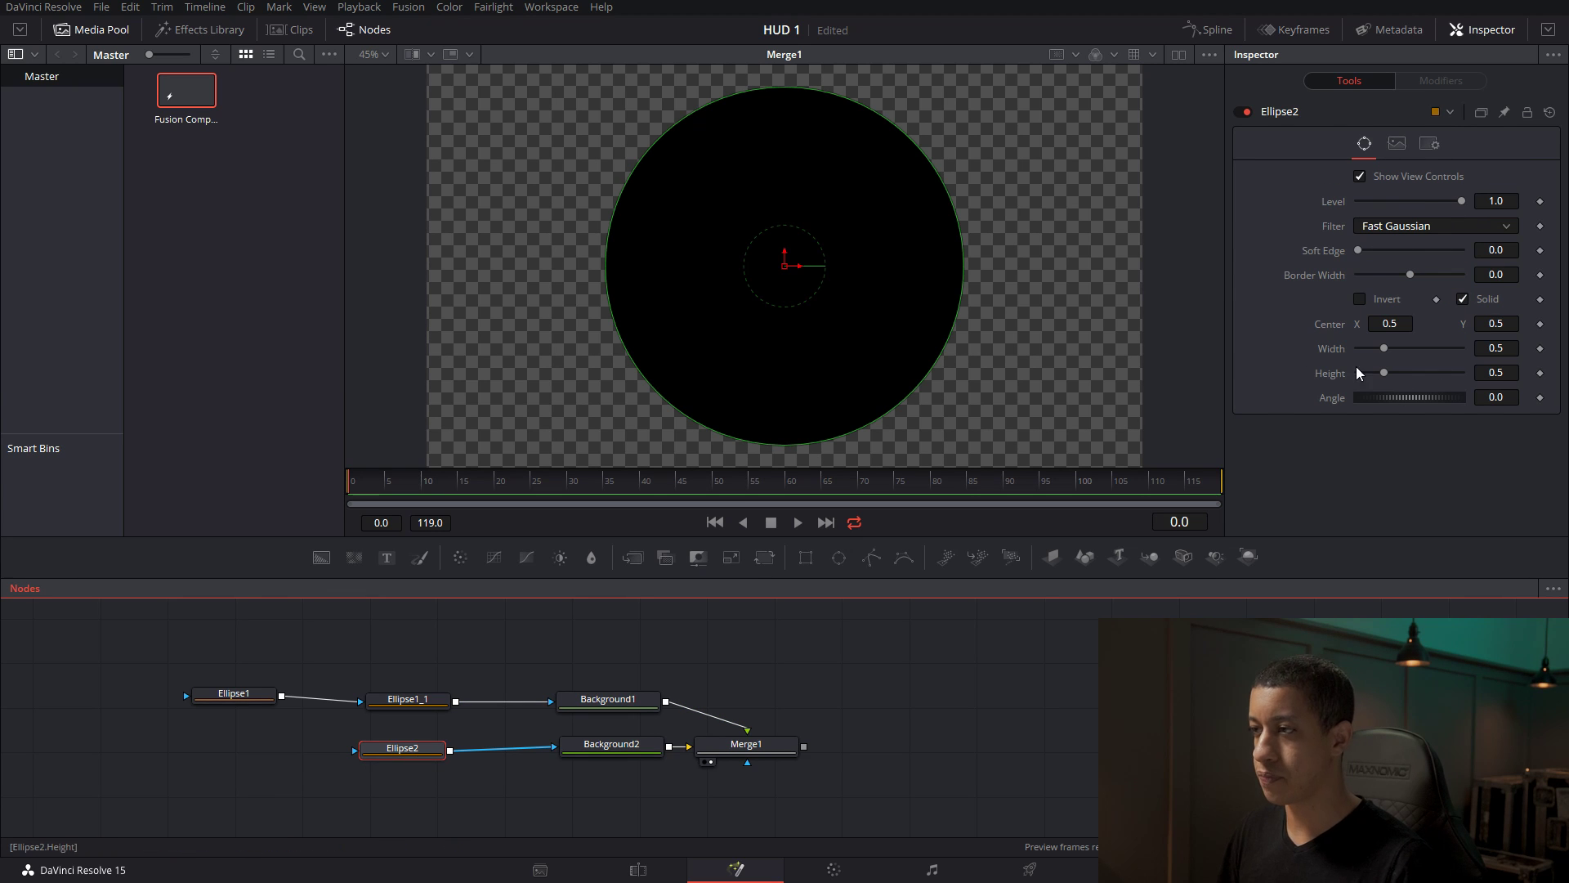
right_click(1345, 387)
click(1381, 544)
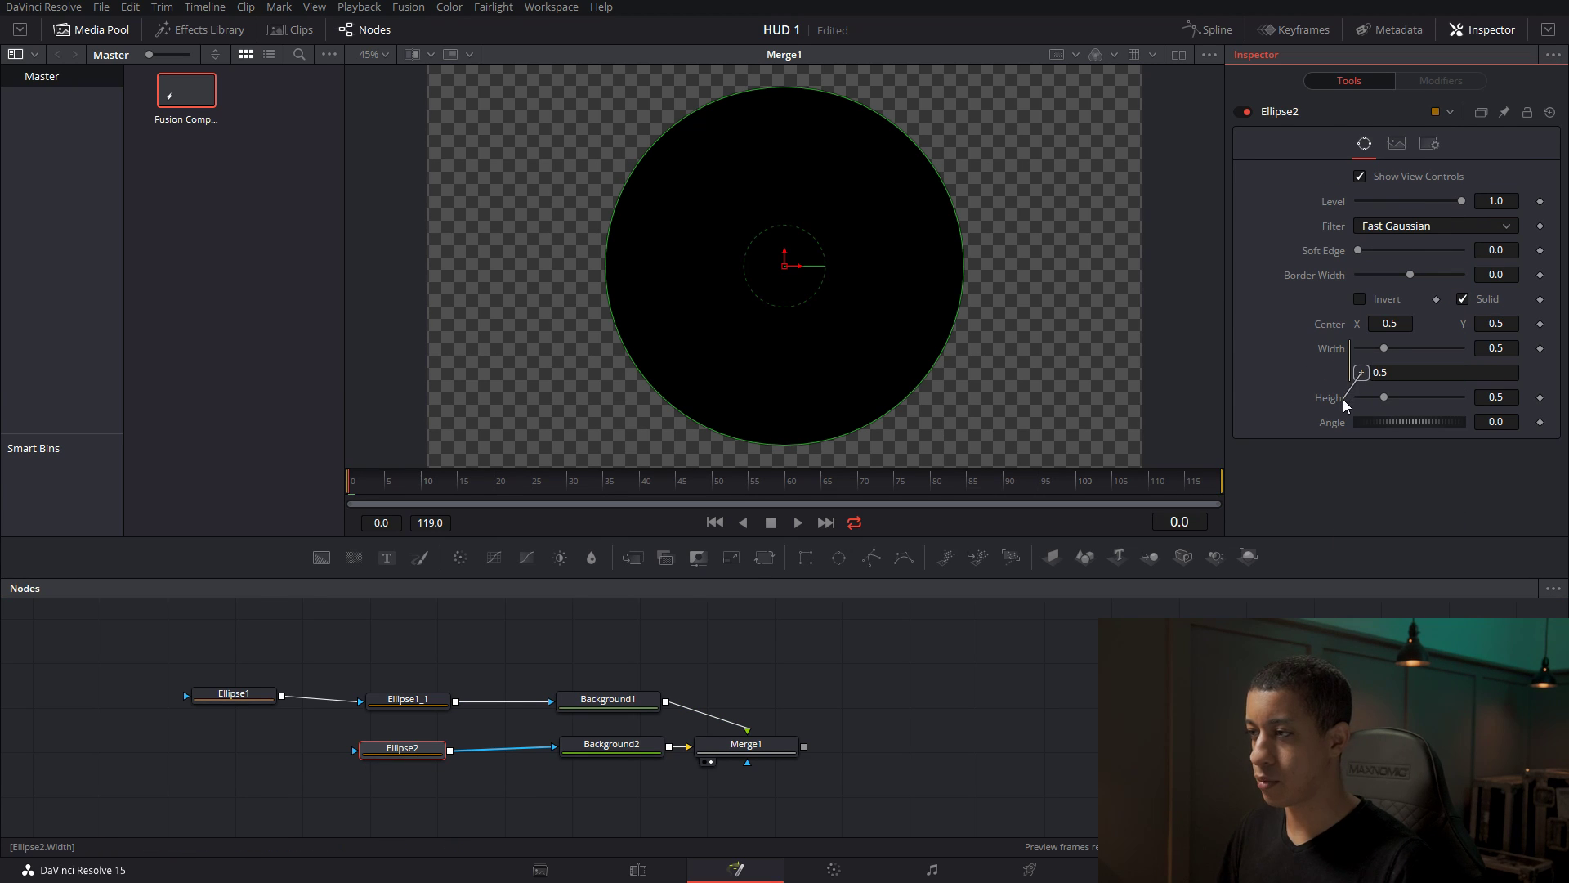
drag(1342, 399, 1360, 392)
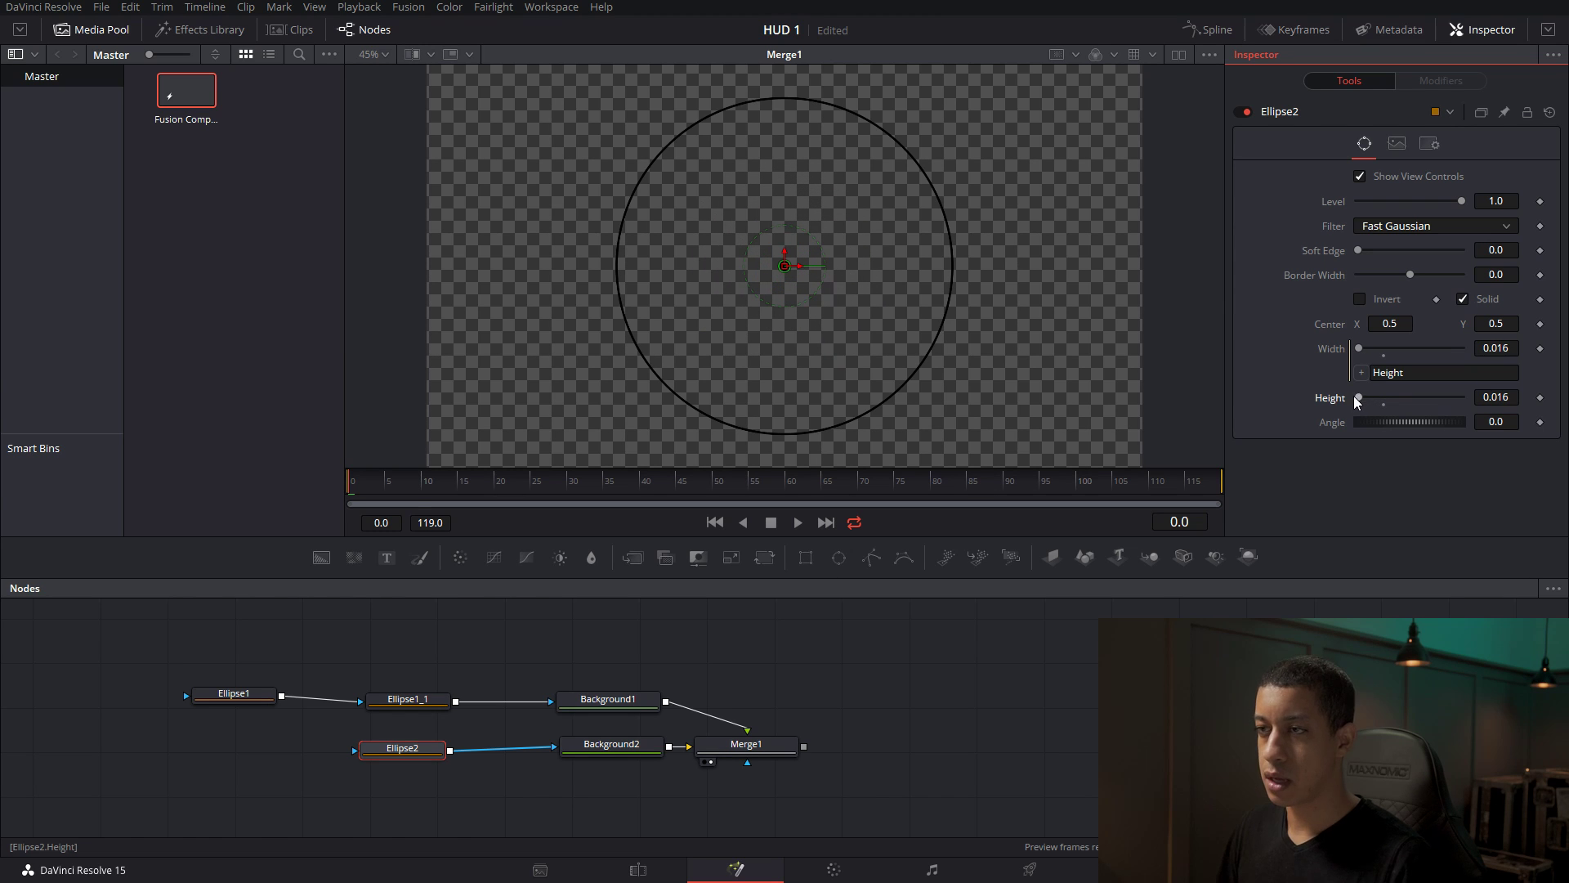
drag(1360, 398, 1361, 398)
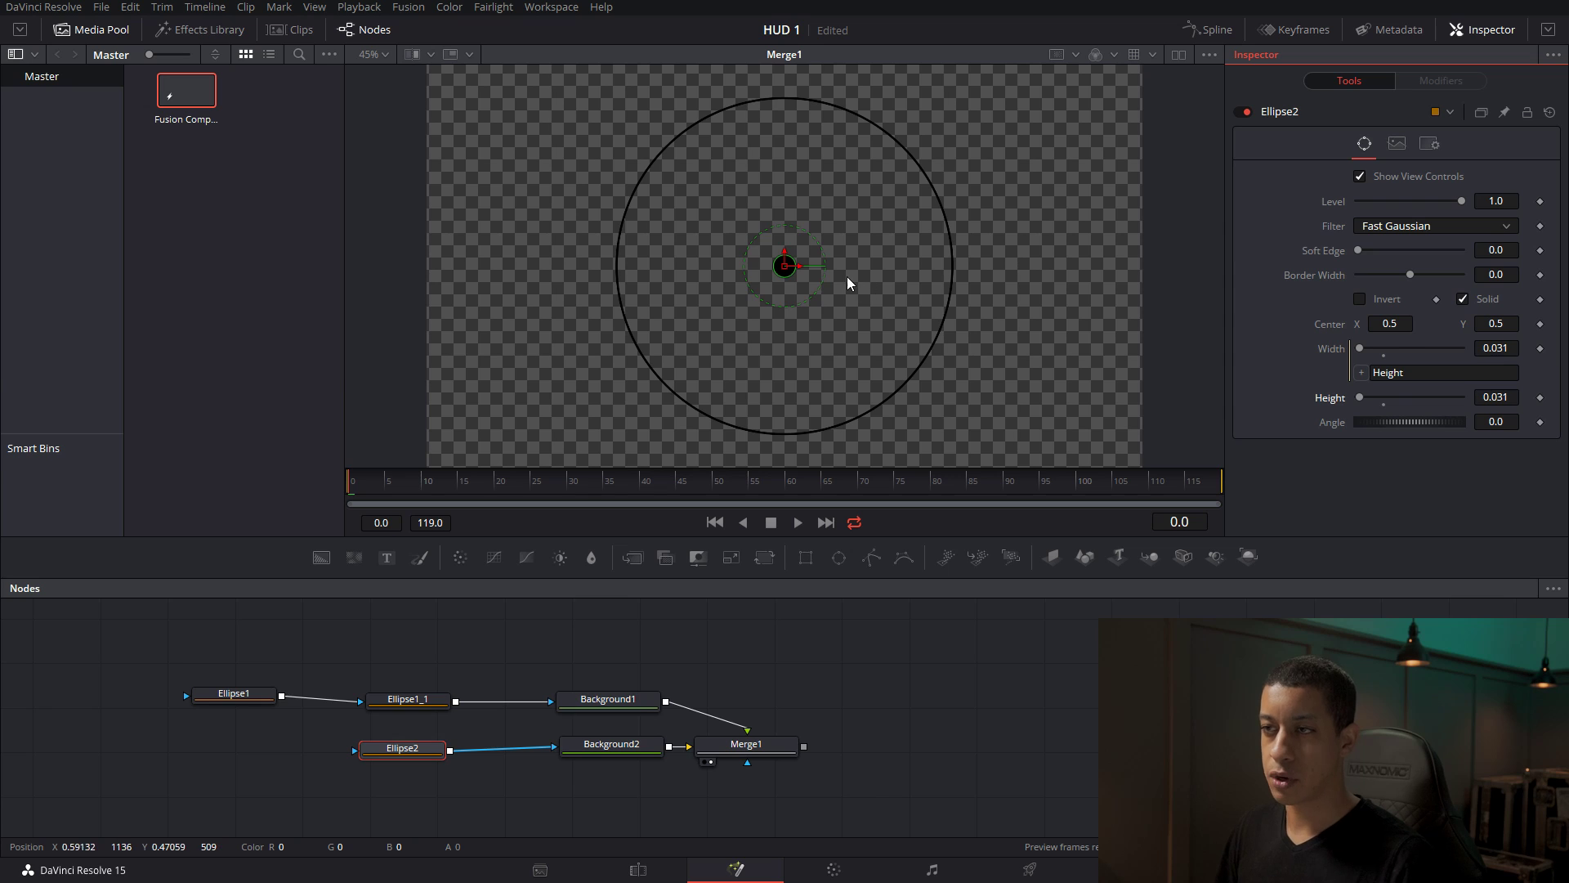
Reduce Ellipse2's Height to 0.02 and fit the whole composition in the viewer.
scroll(786, 280, up, 2)
scroll(786, 279, up, 12)
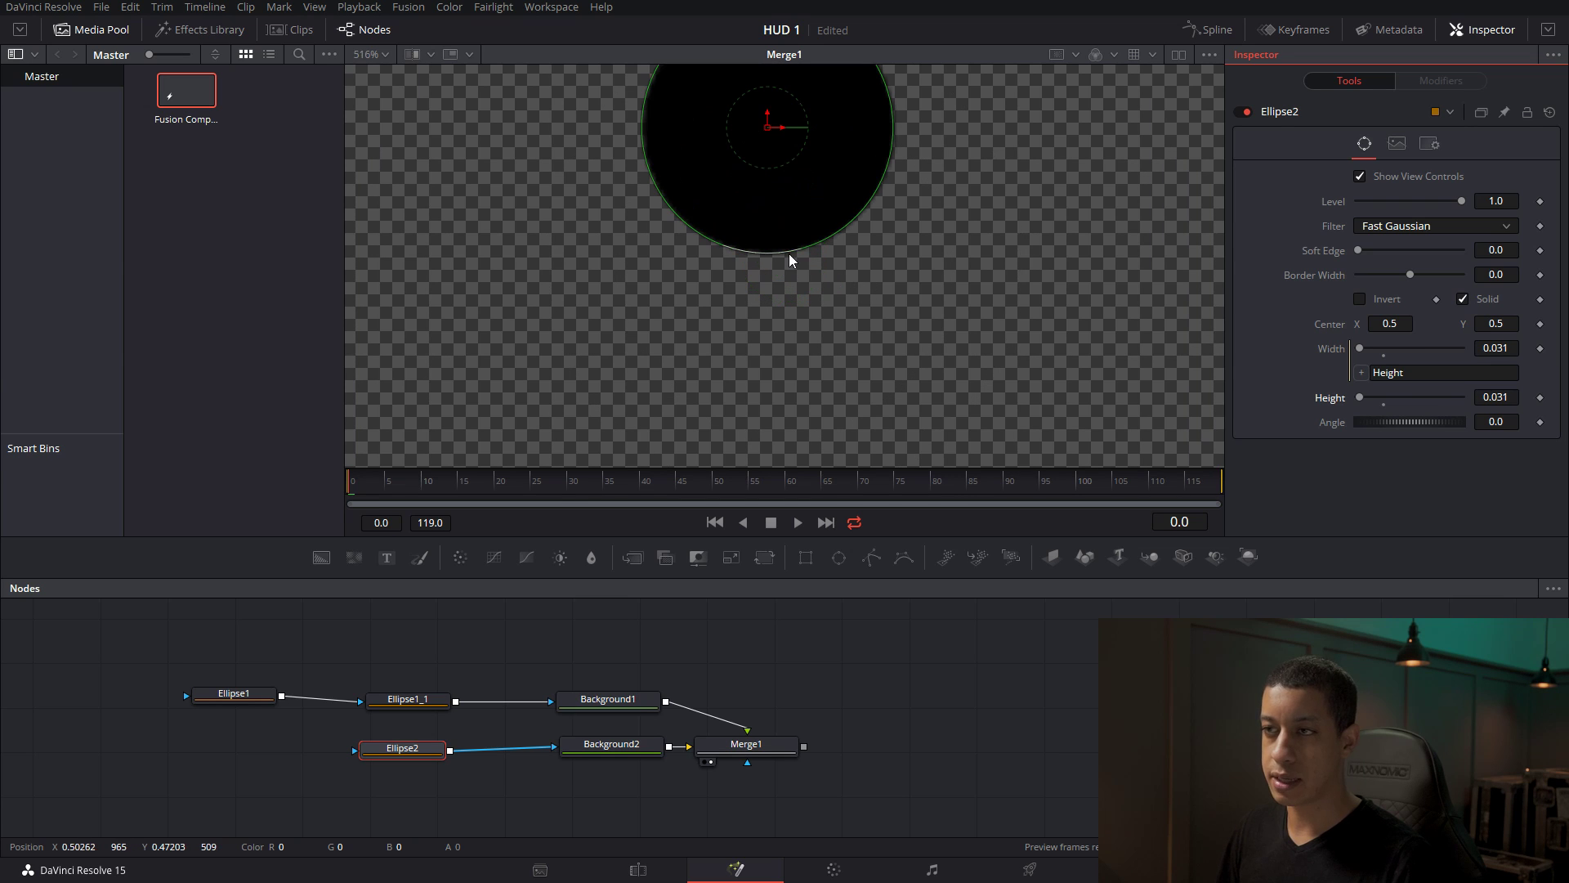
drag(984, 183, 1002, 298)
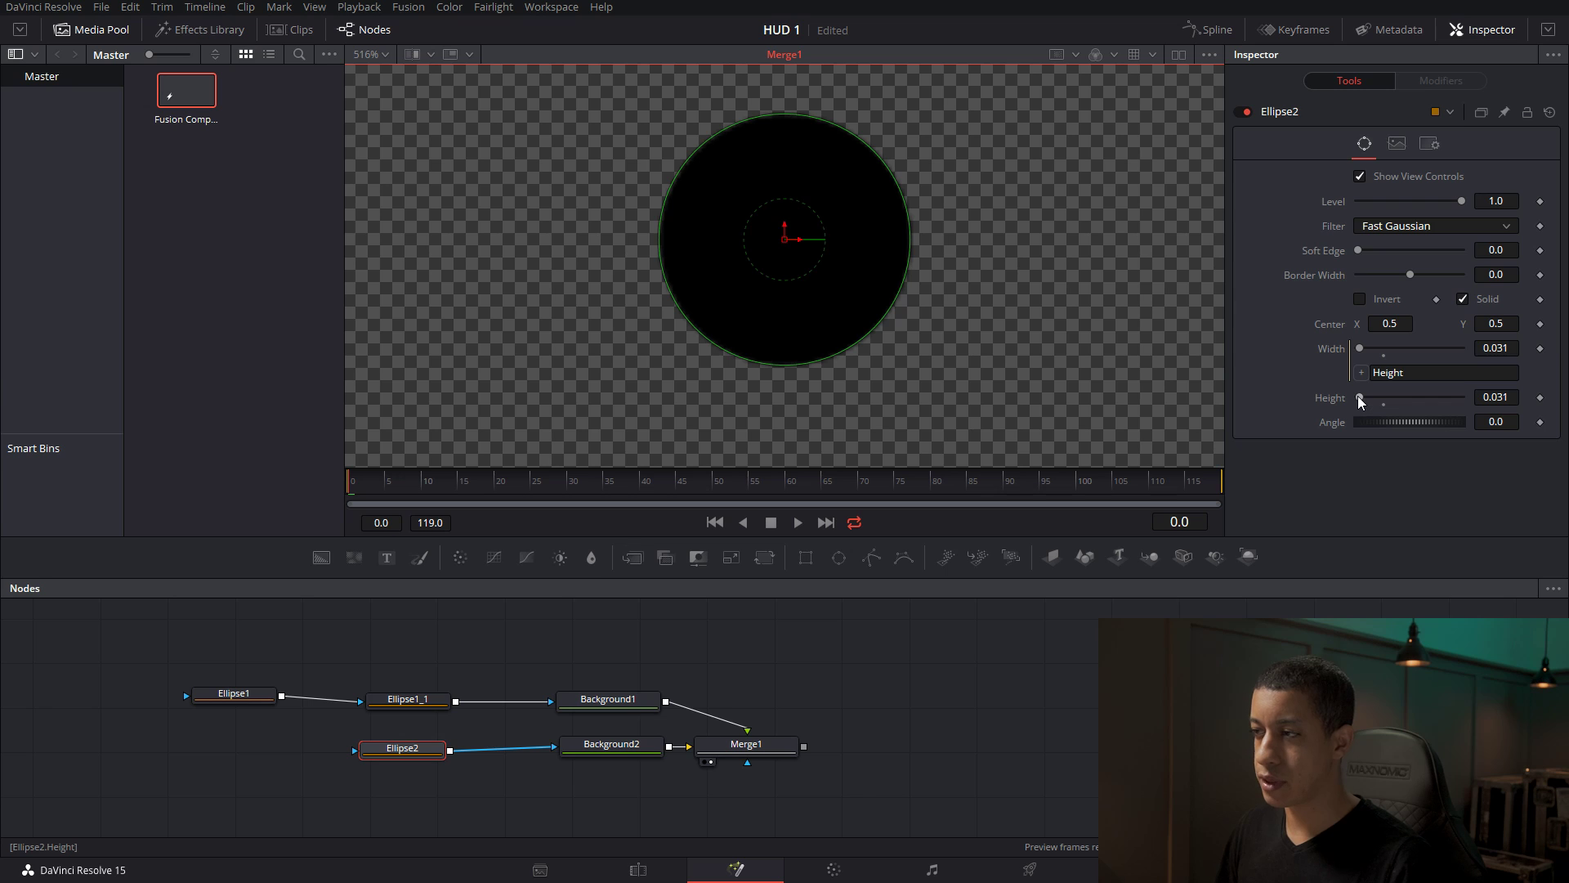
drag(1358, 399, 1354, 401)
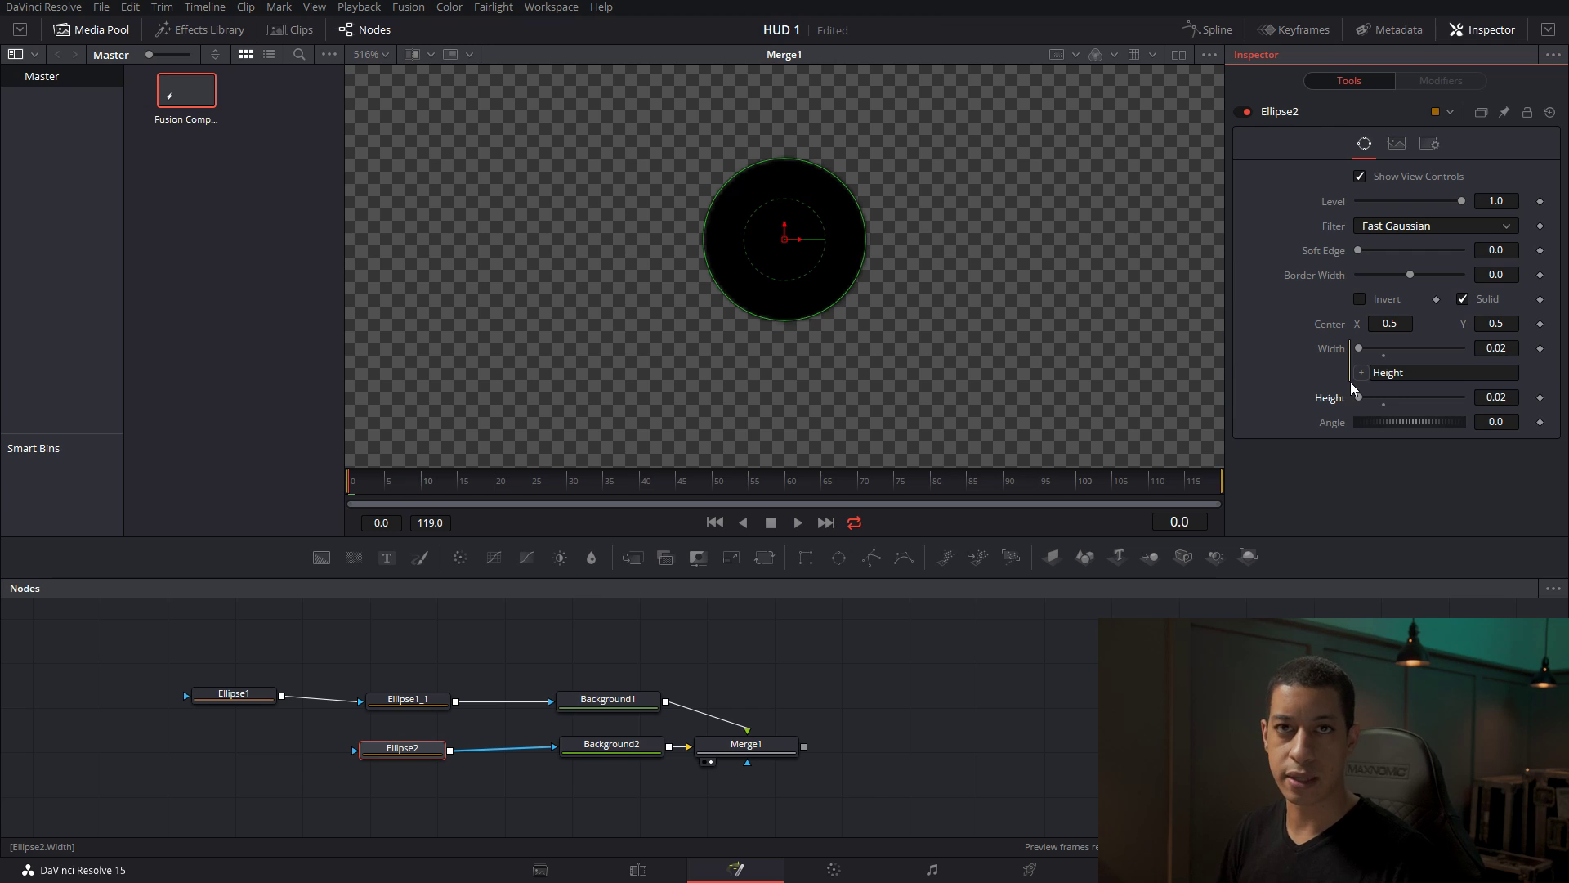
scroll(1012, 276, down, 4)
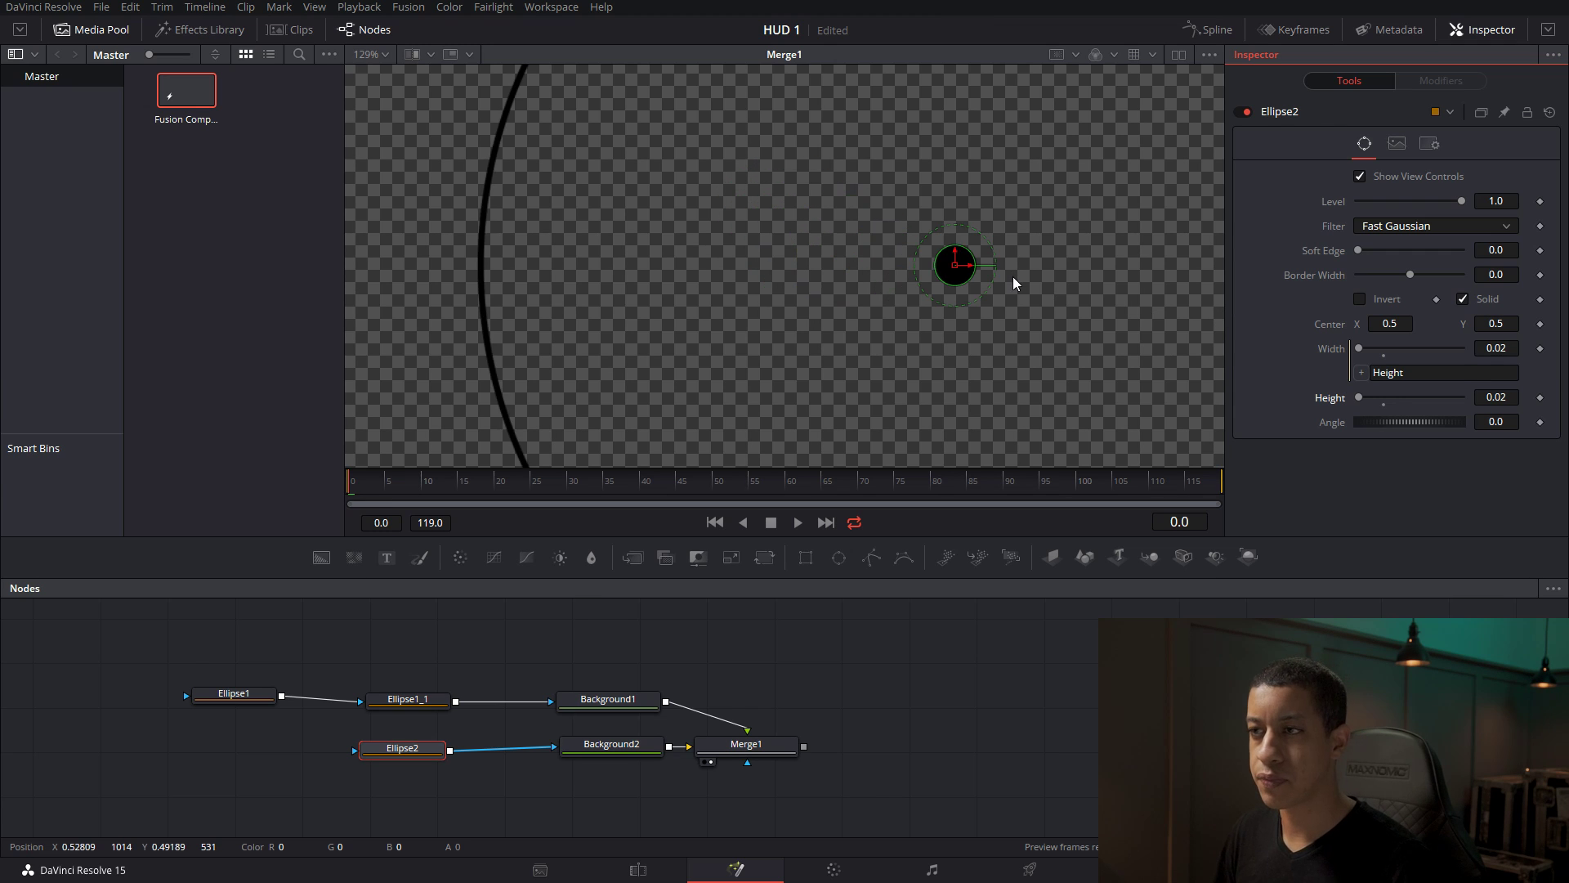
scroll(1013, 275, down, 2)
scroll(1056, 209, down, 5)
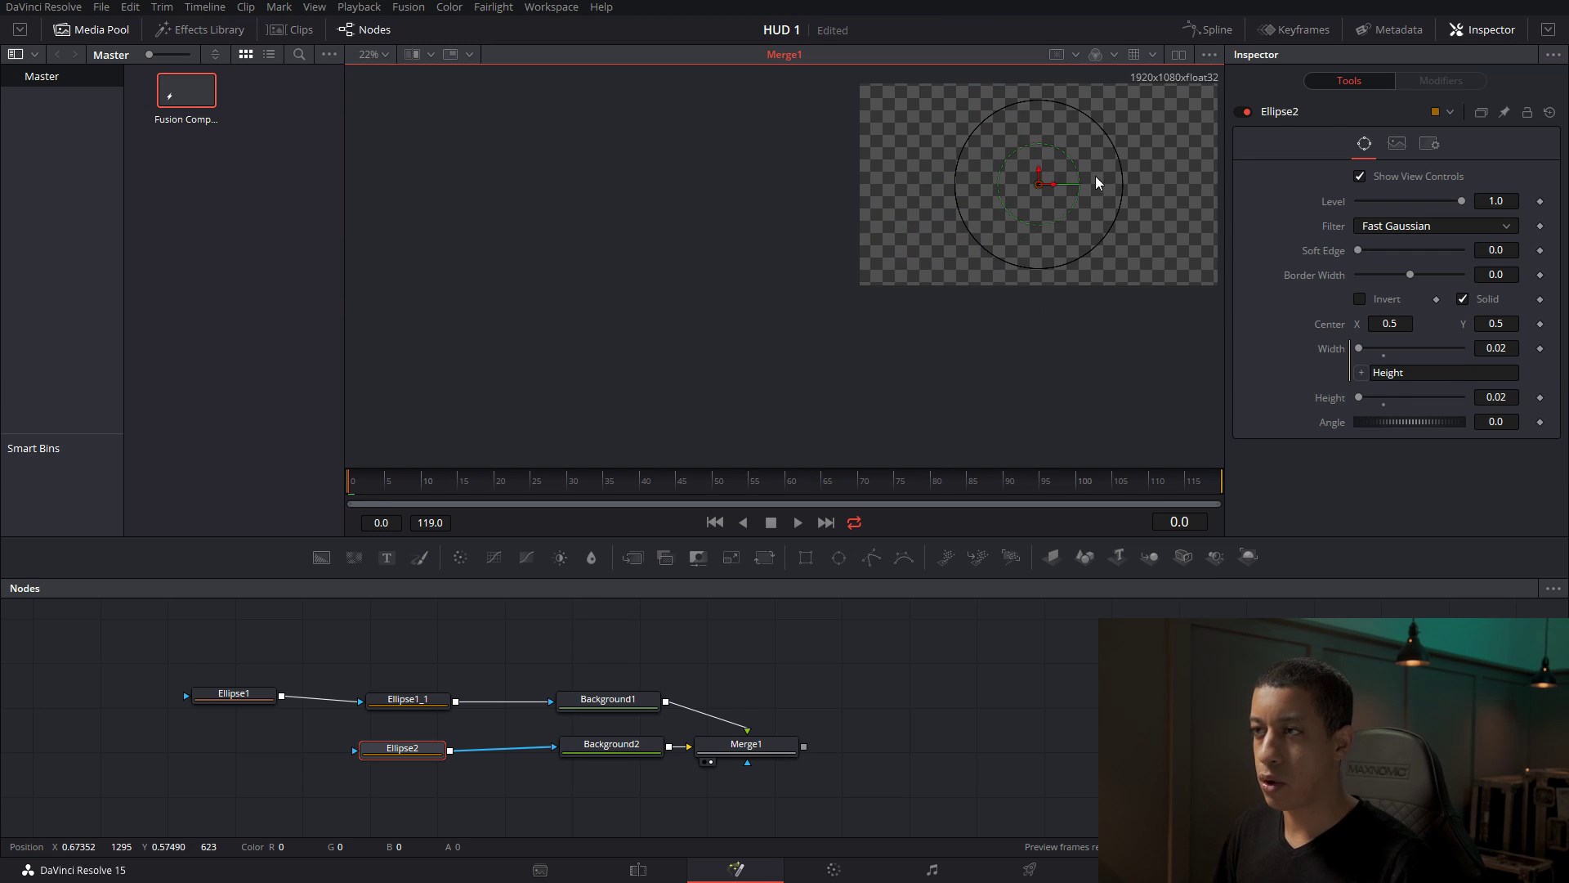
click(381, 56)
click(376, 73)
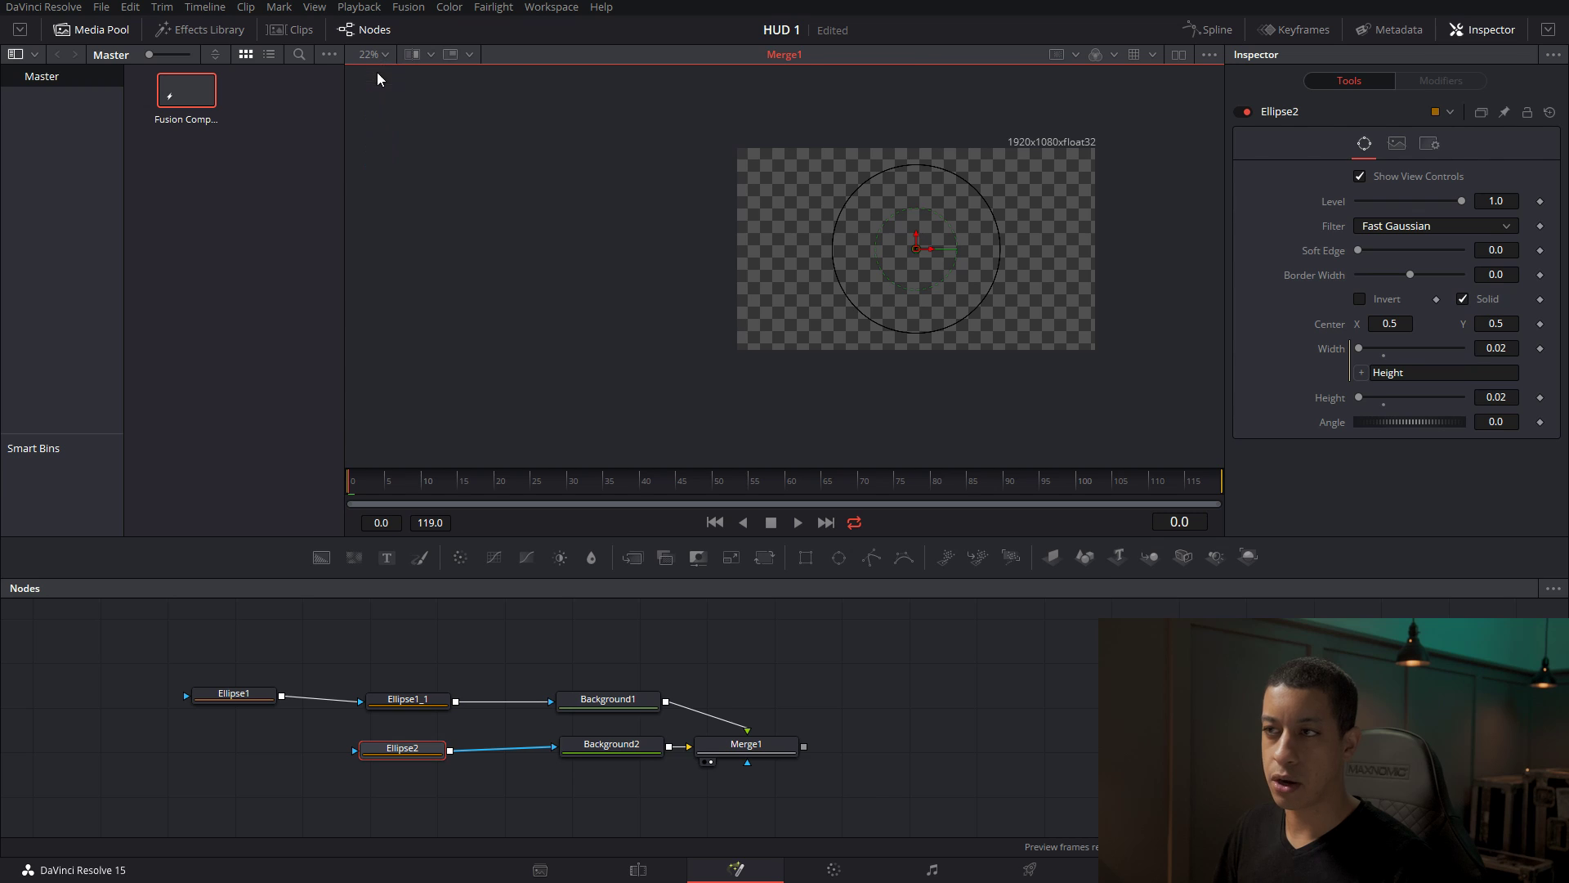
click(871, 678)
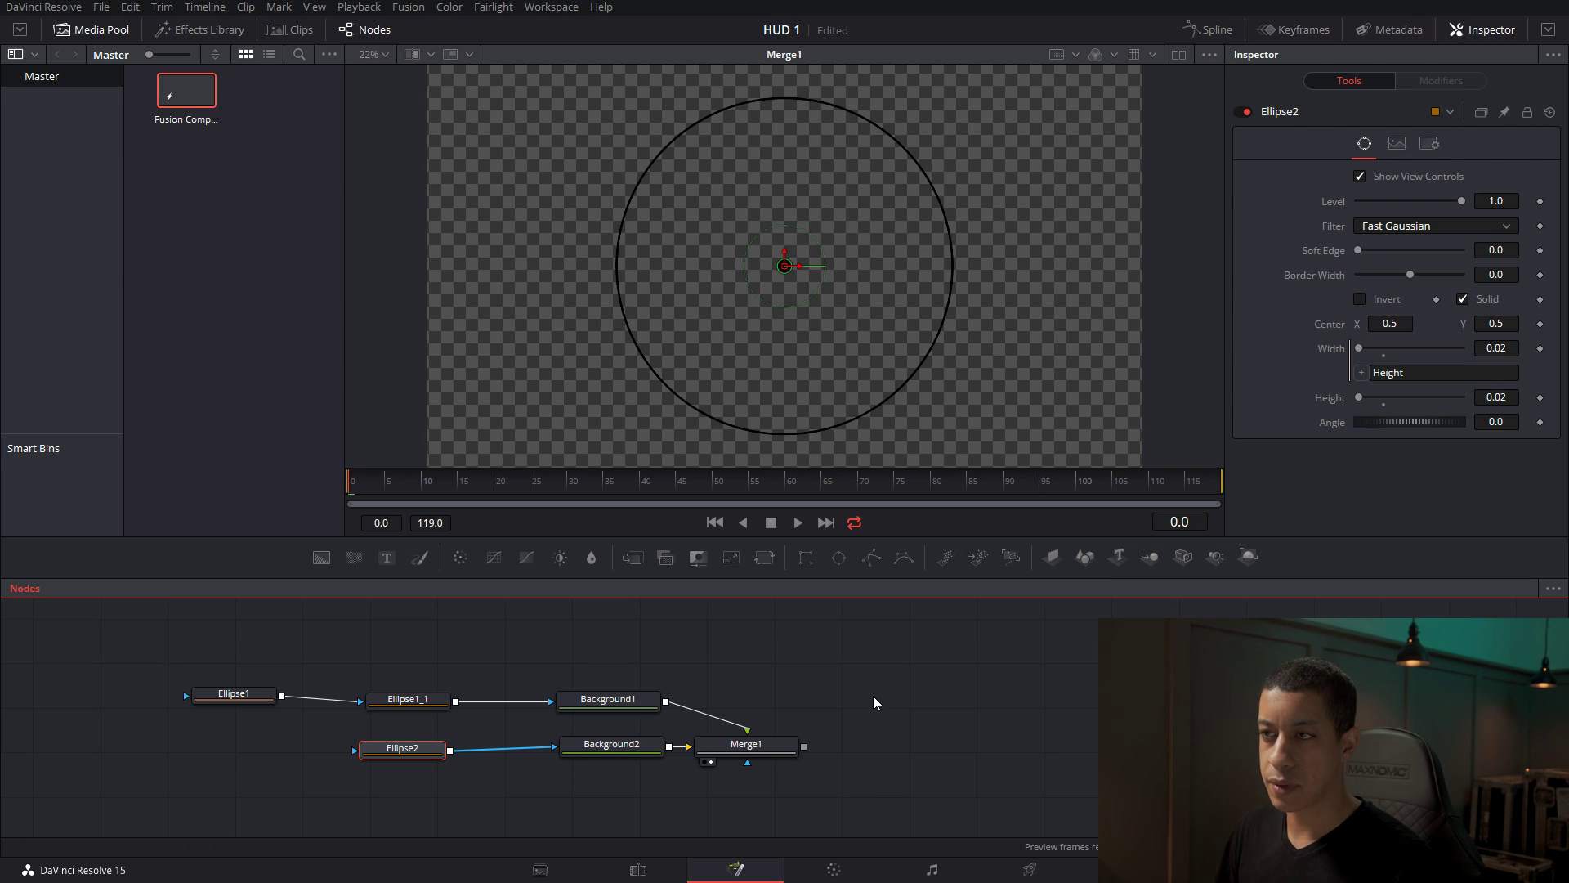
Shrink Ellipse2 to a Height of about 0.0101 and move it straight up just inside the ring, at Center Y about 0.9.
click(423, 751)
drag(1361, 394, 1355, 395)
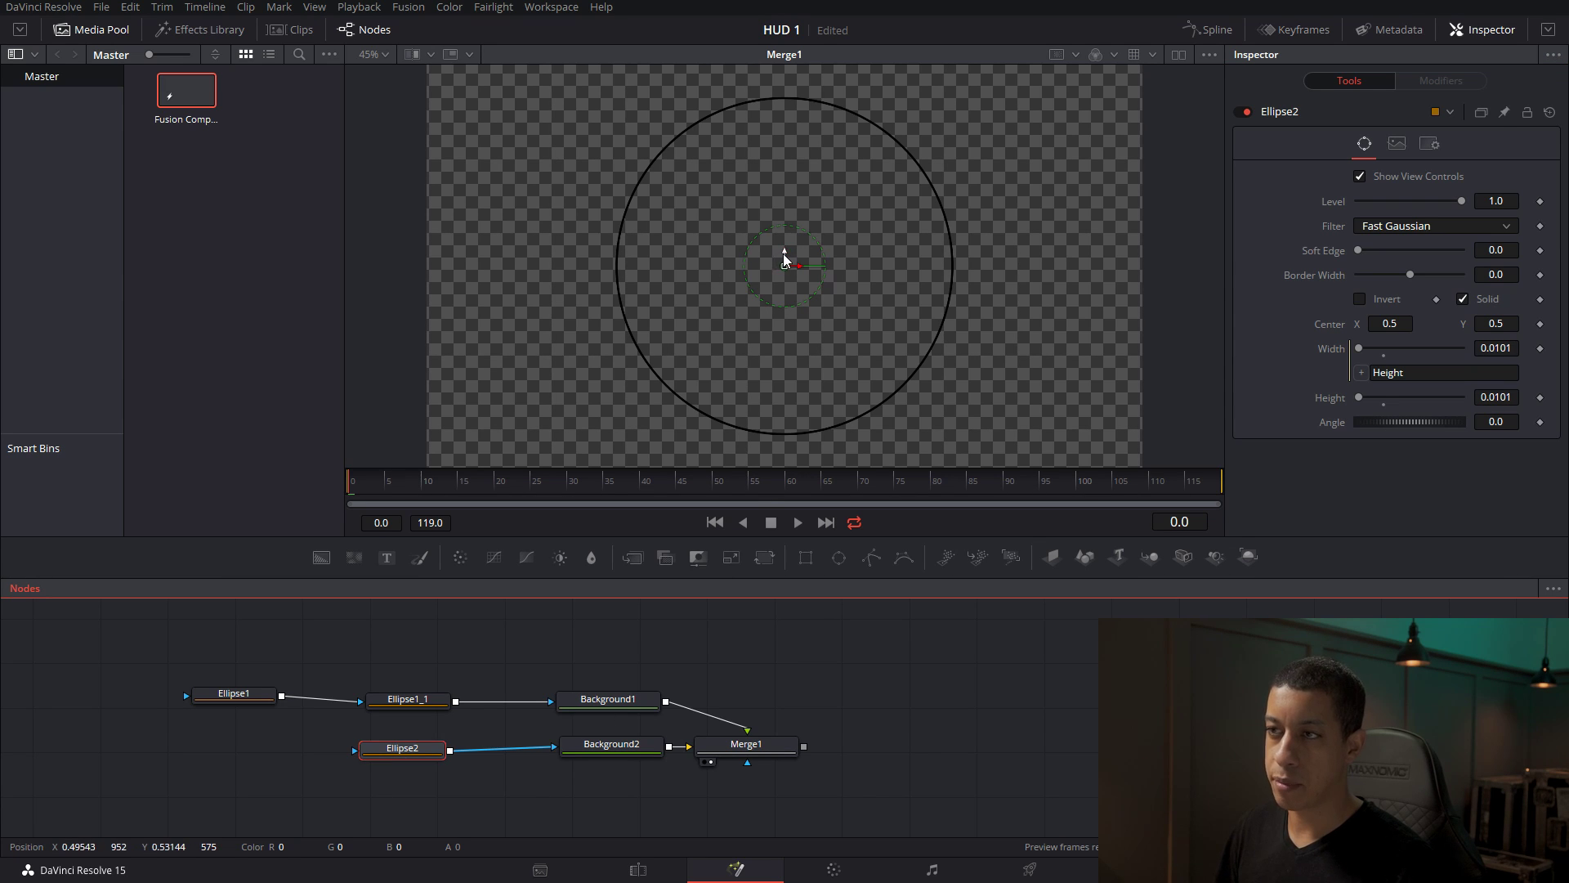
drag(782, 253, 785, 91)
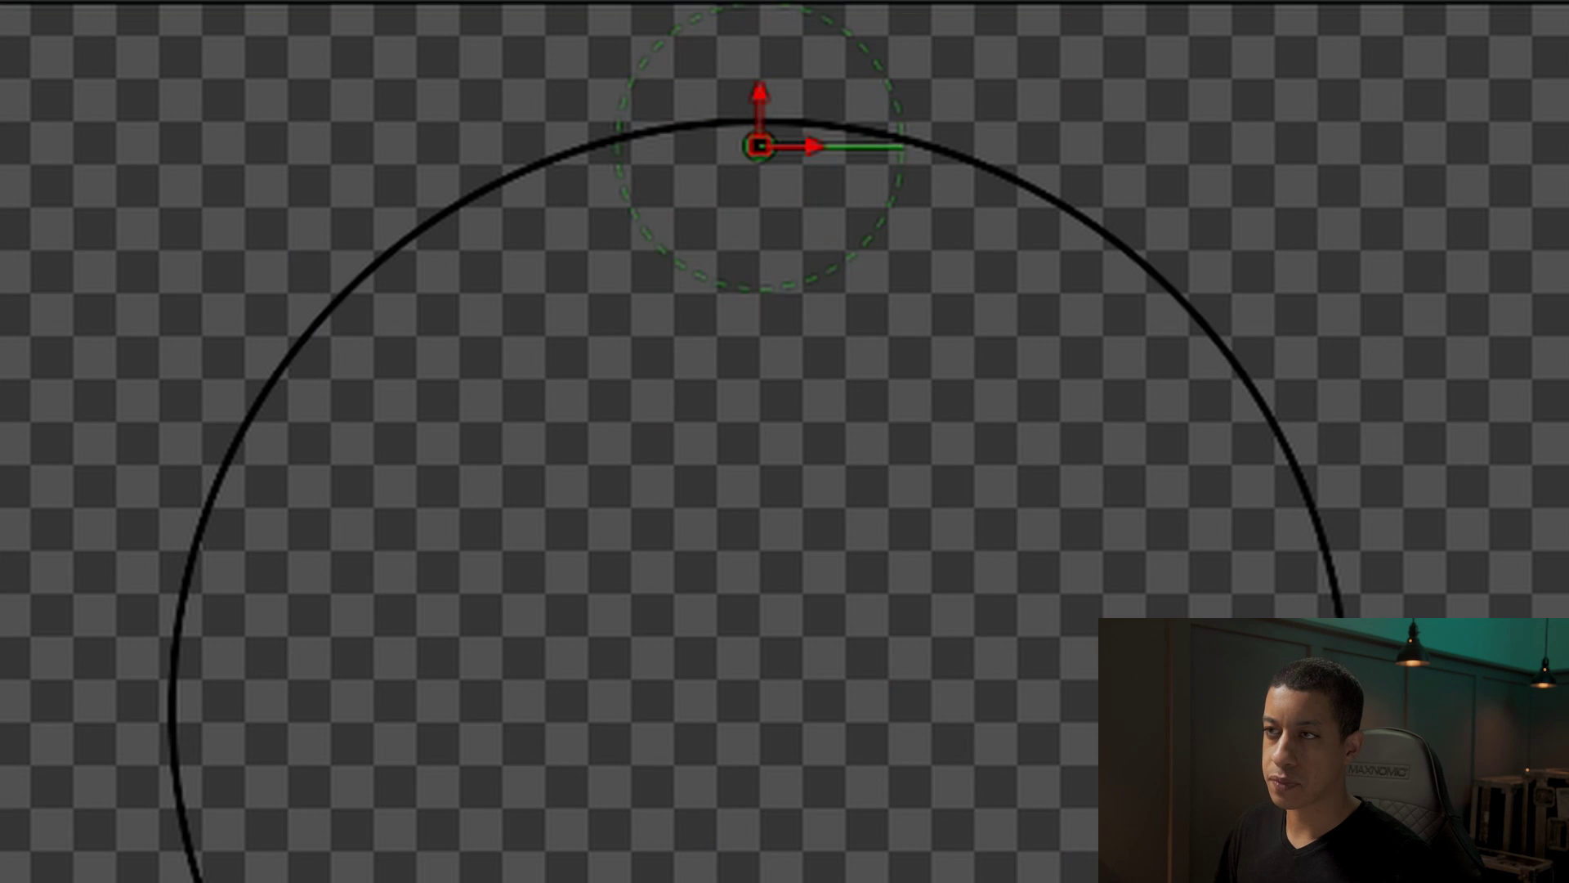
click(877, 655)
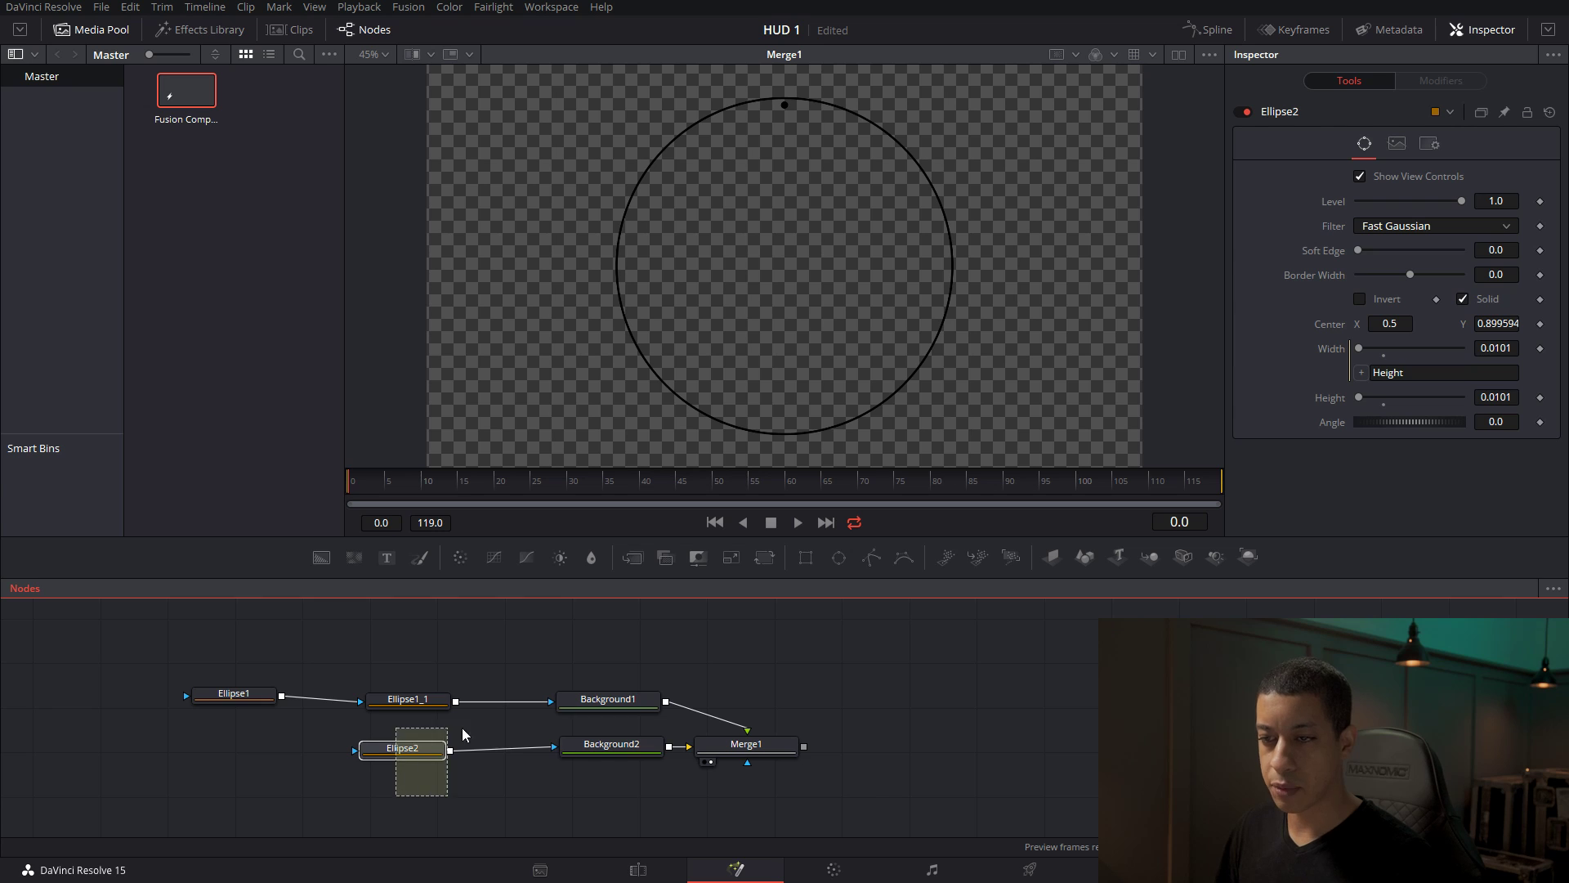
Move the Ellipse2 and Background2 nodes together away from Merge1, placing them below Ellipse1 and Ellipse1_1, and select Background2.
drag(463, 728, 403, 765)
click(546, 807)
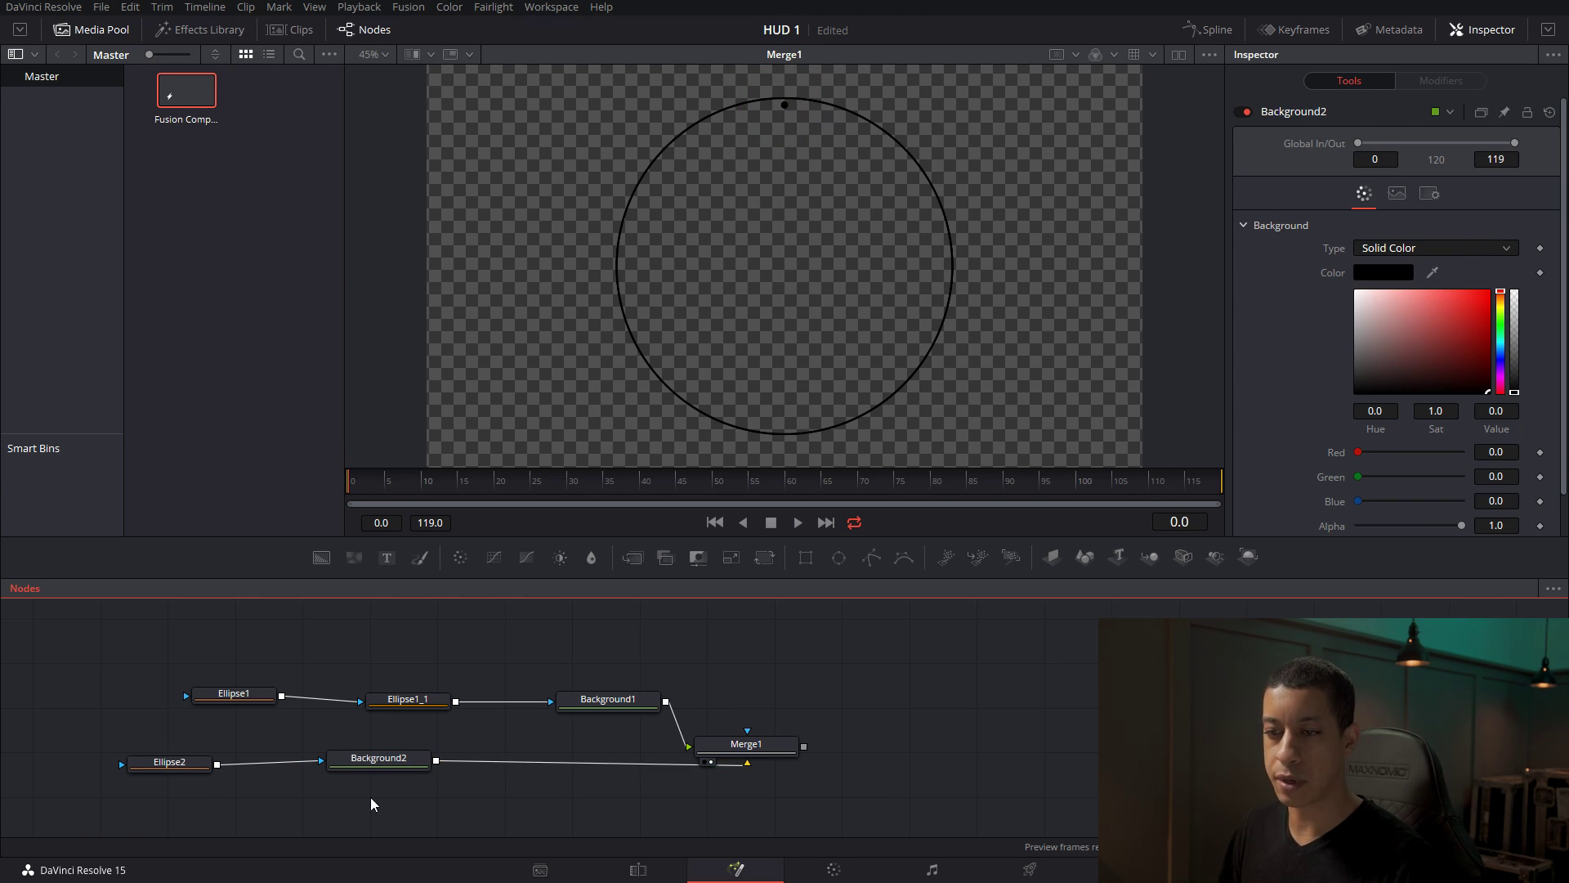
click(375, 757)
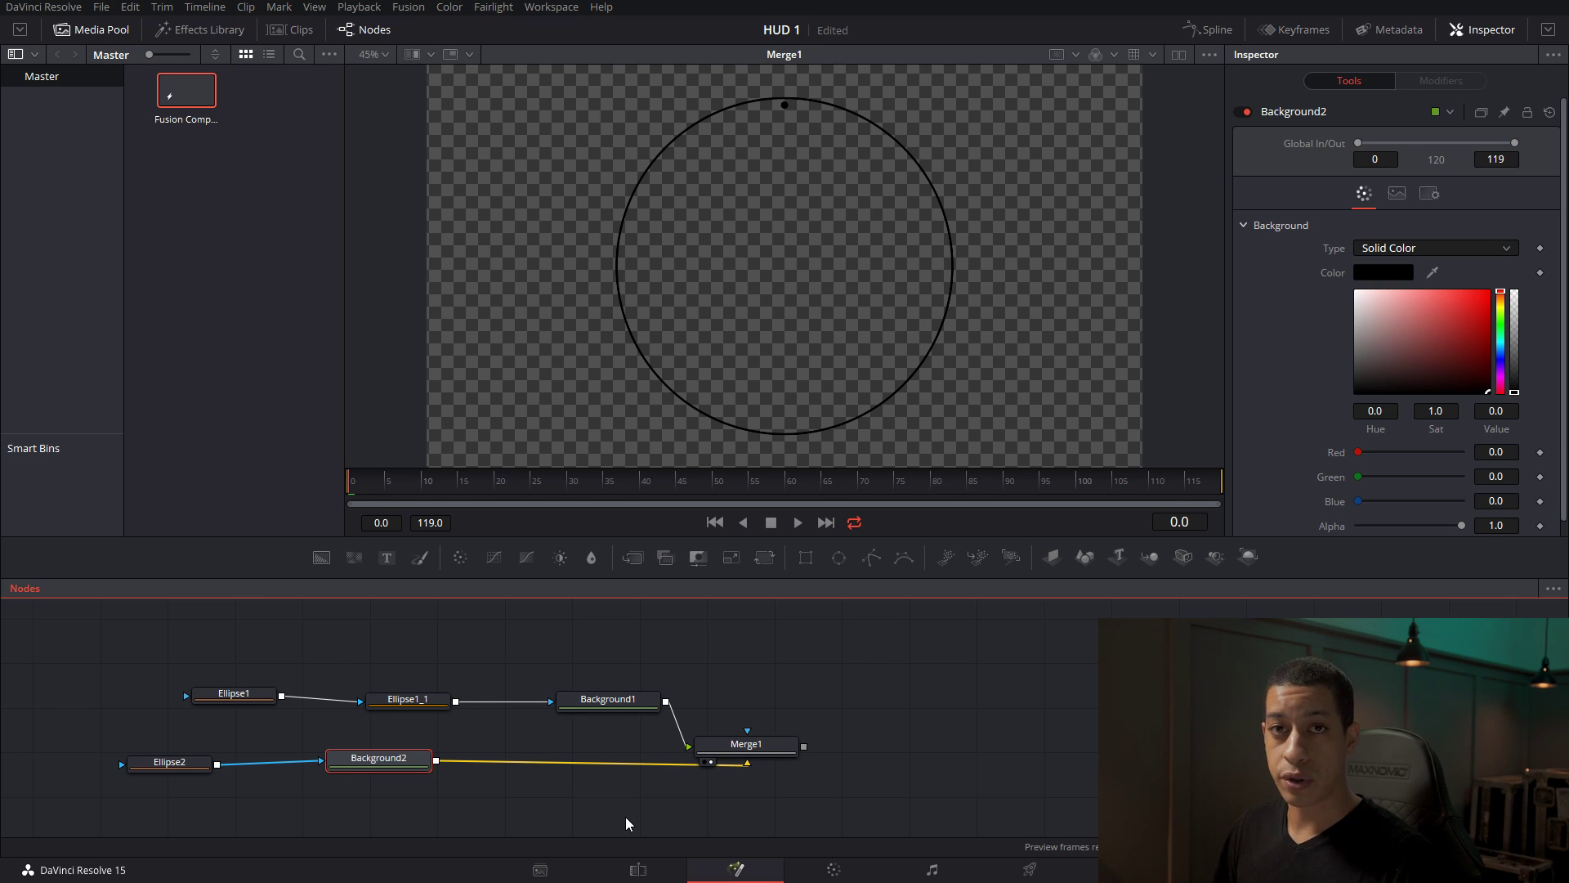
Insert a Duplicate node between Background2 and Merge1.
key(shift+space)
text(glow)
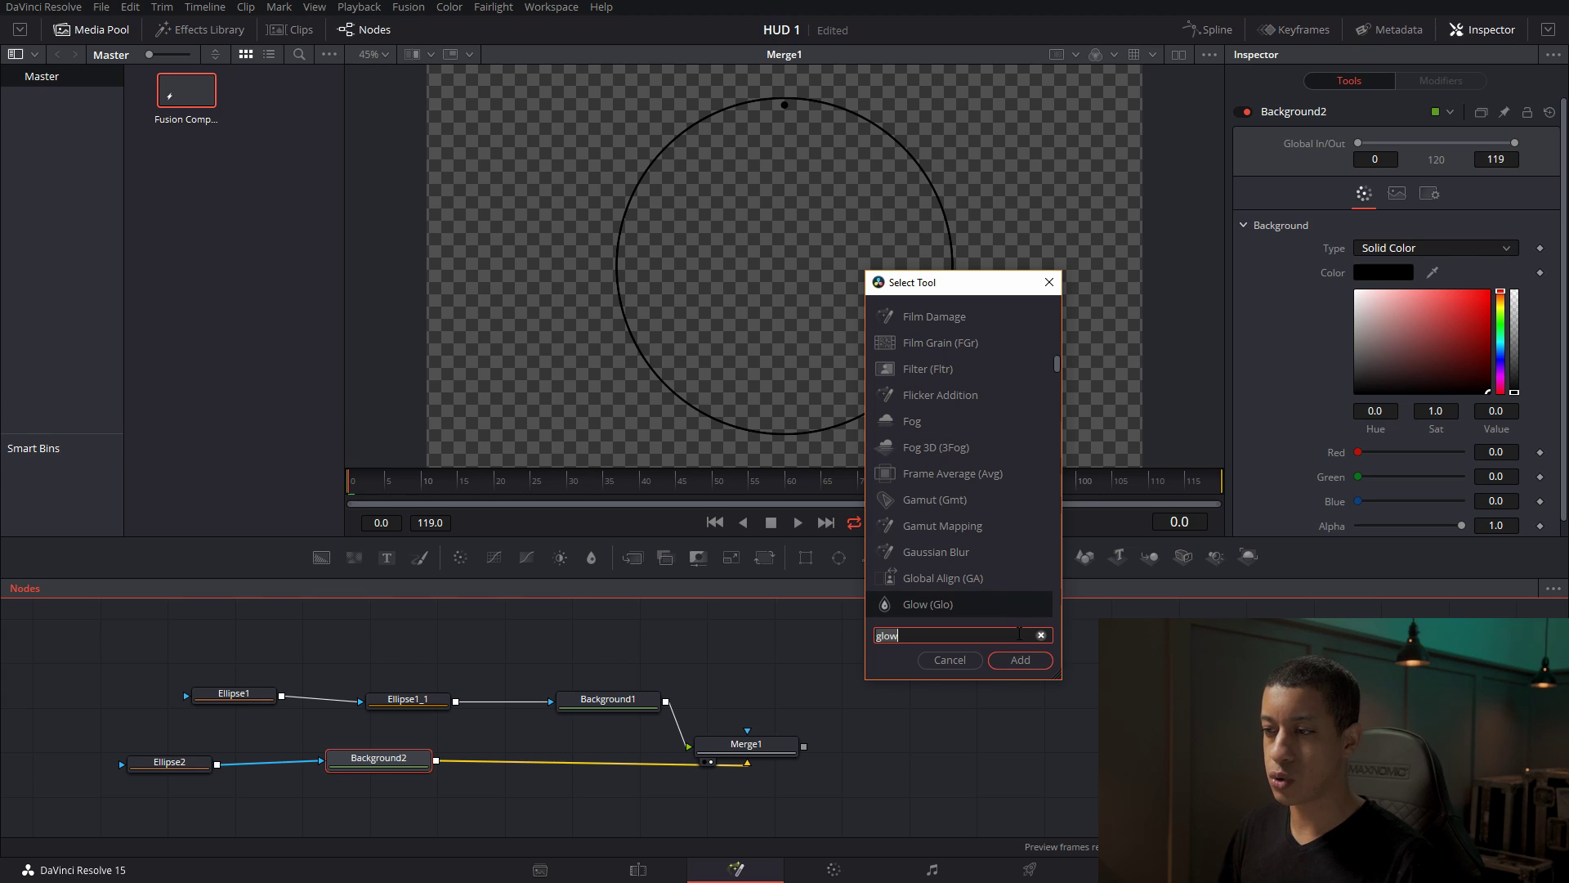
key(BackSpace)
key(BackSpace)
key(BackSpace)
key(BackSpace)
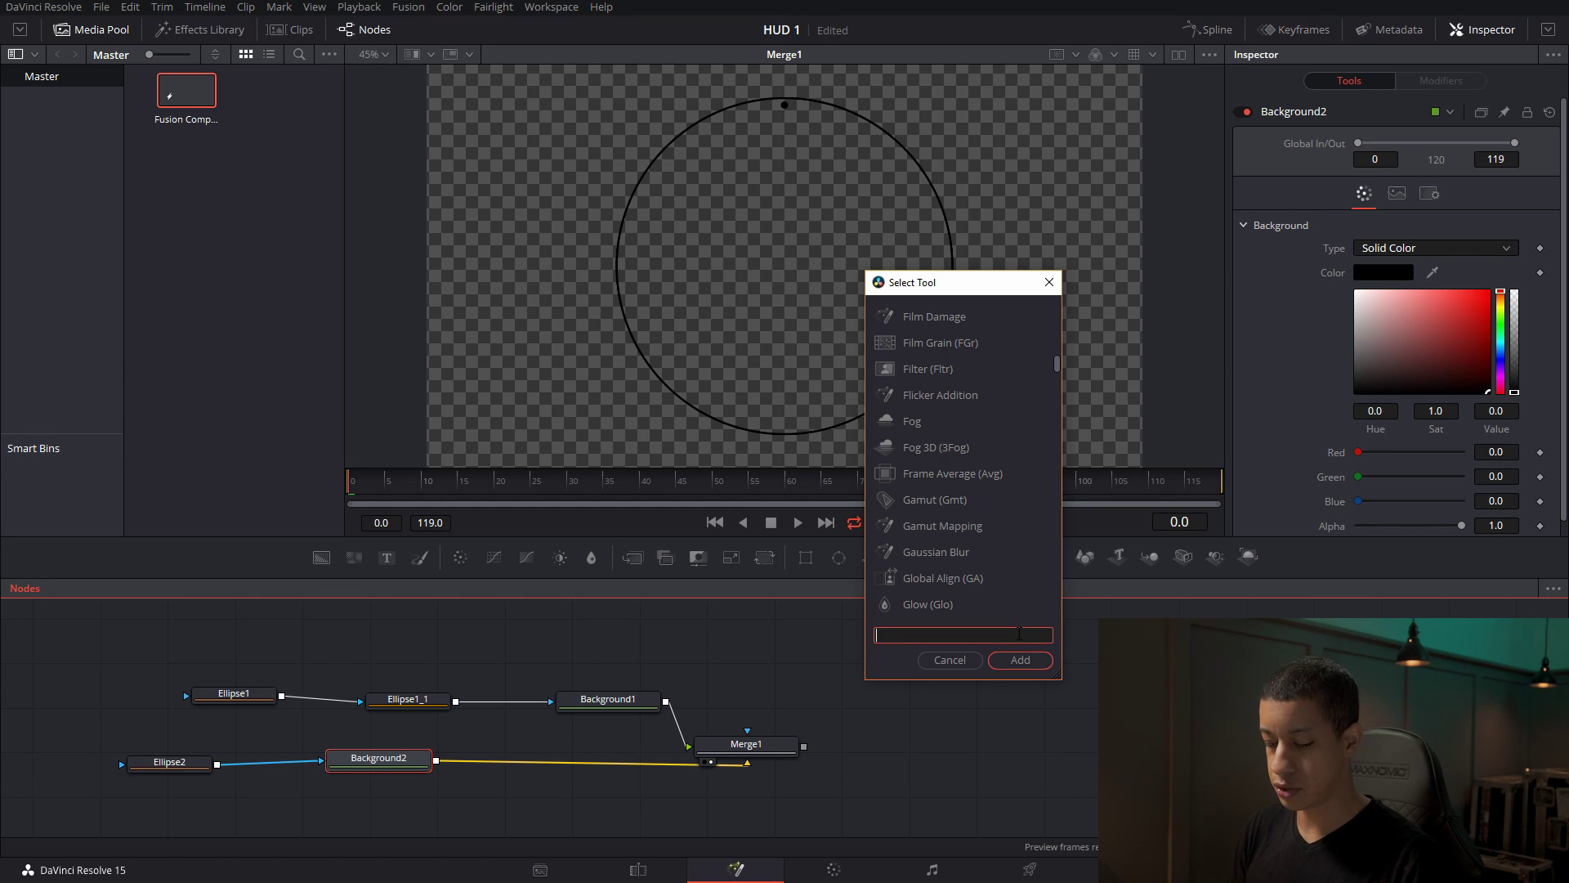
text(du)
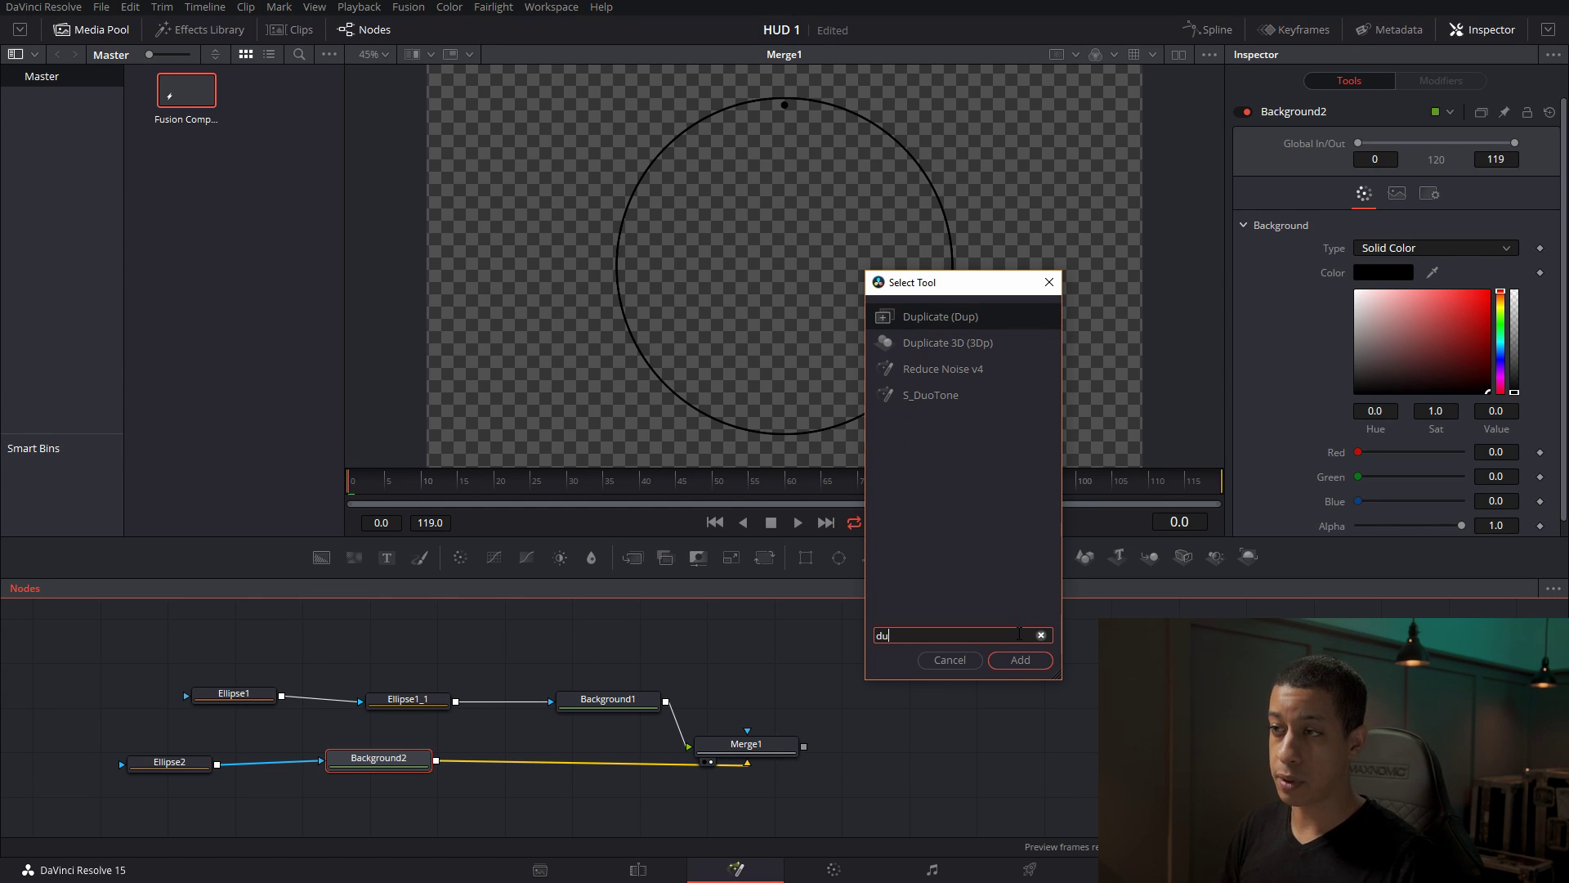
key(Return)
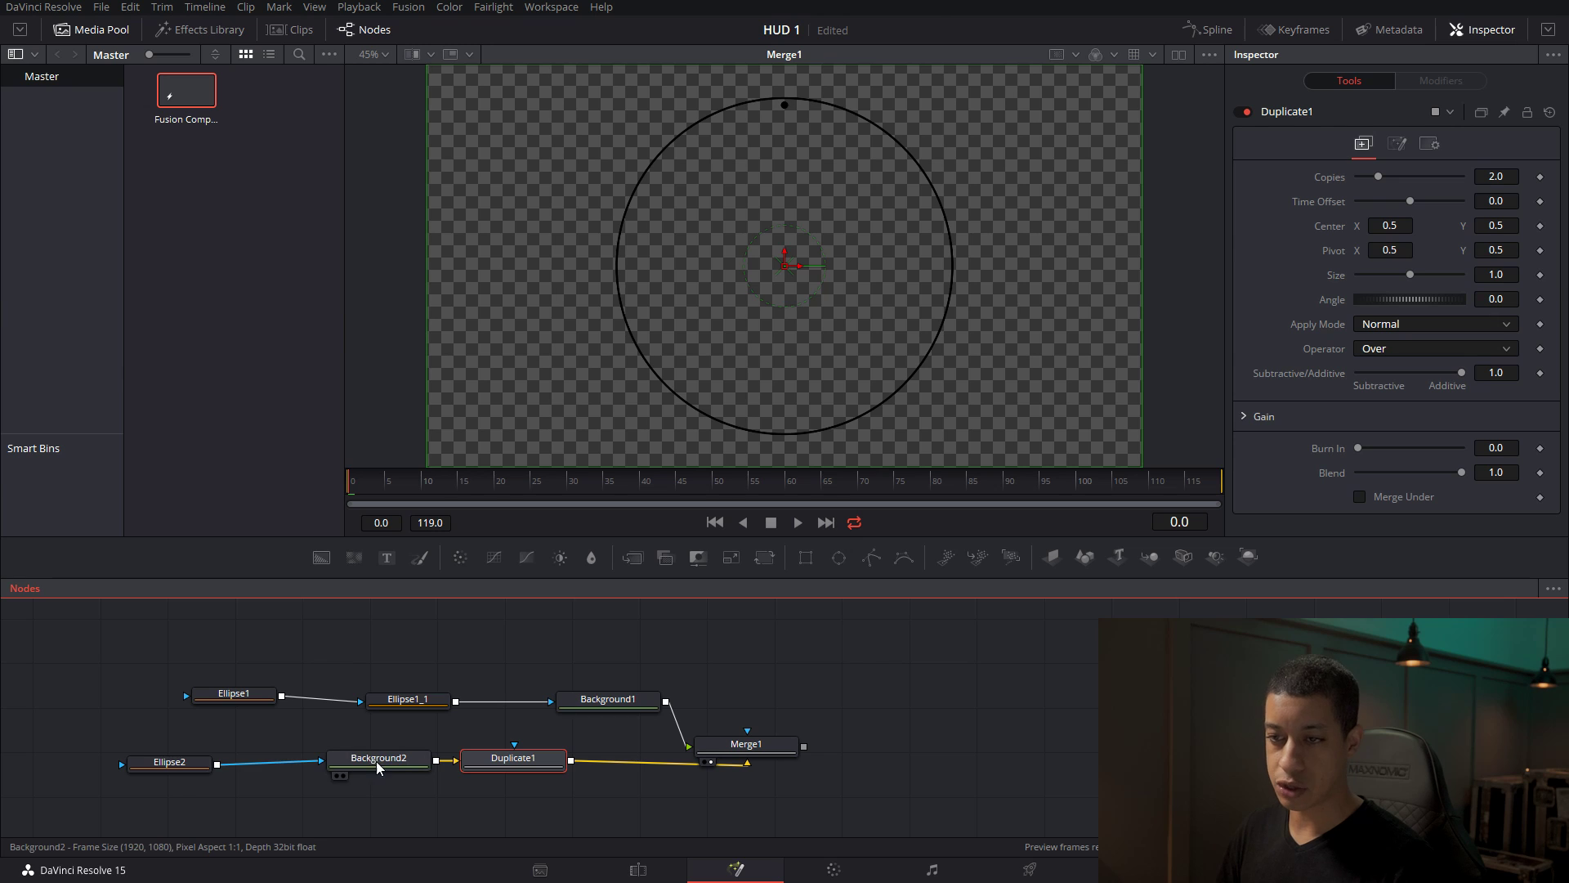
View Background2 on its own, return the viewer to Merge1, and set Duplicate1's Copies to 15.
drag(376, 762, 740, 123)
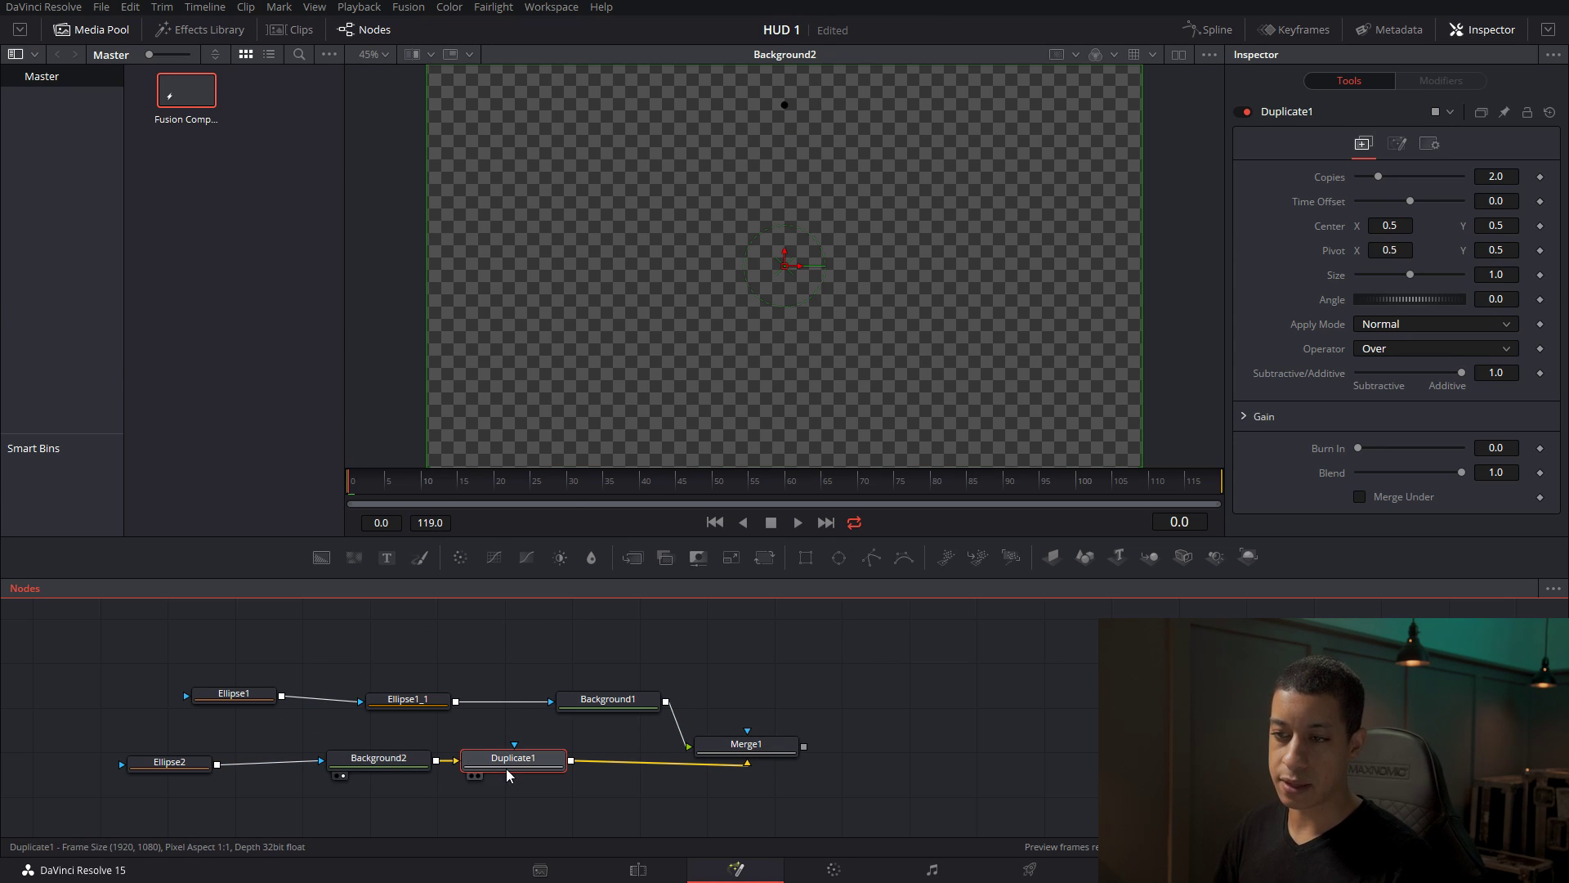
drag(766, 756, 791, 135)
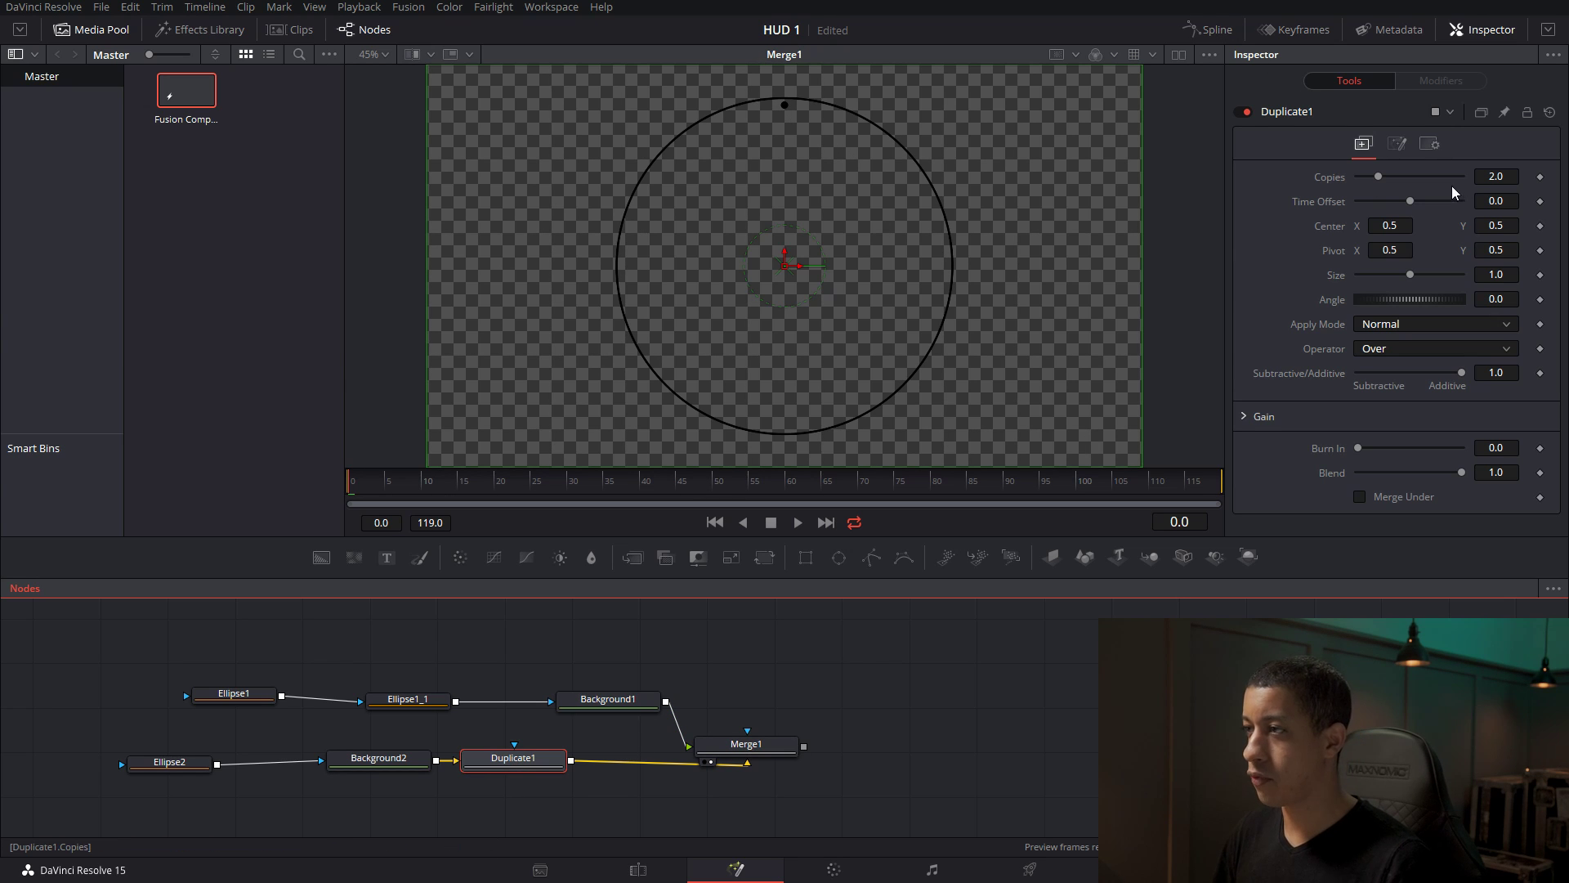
click(1494, 175)
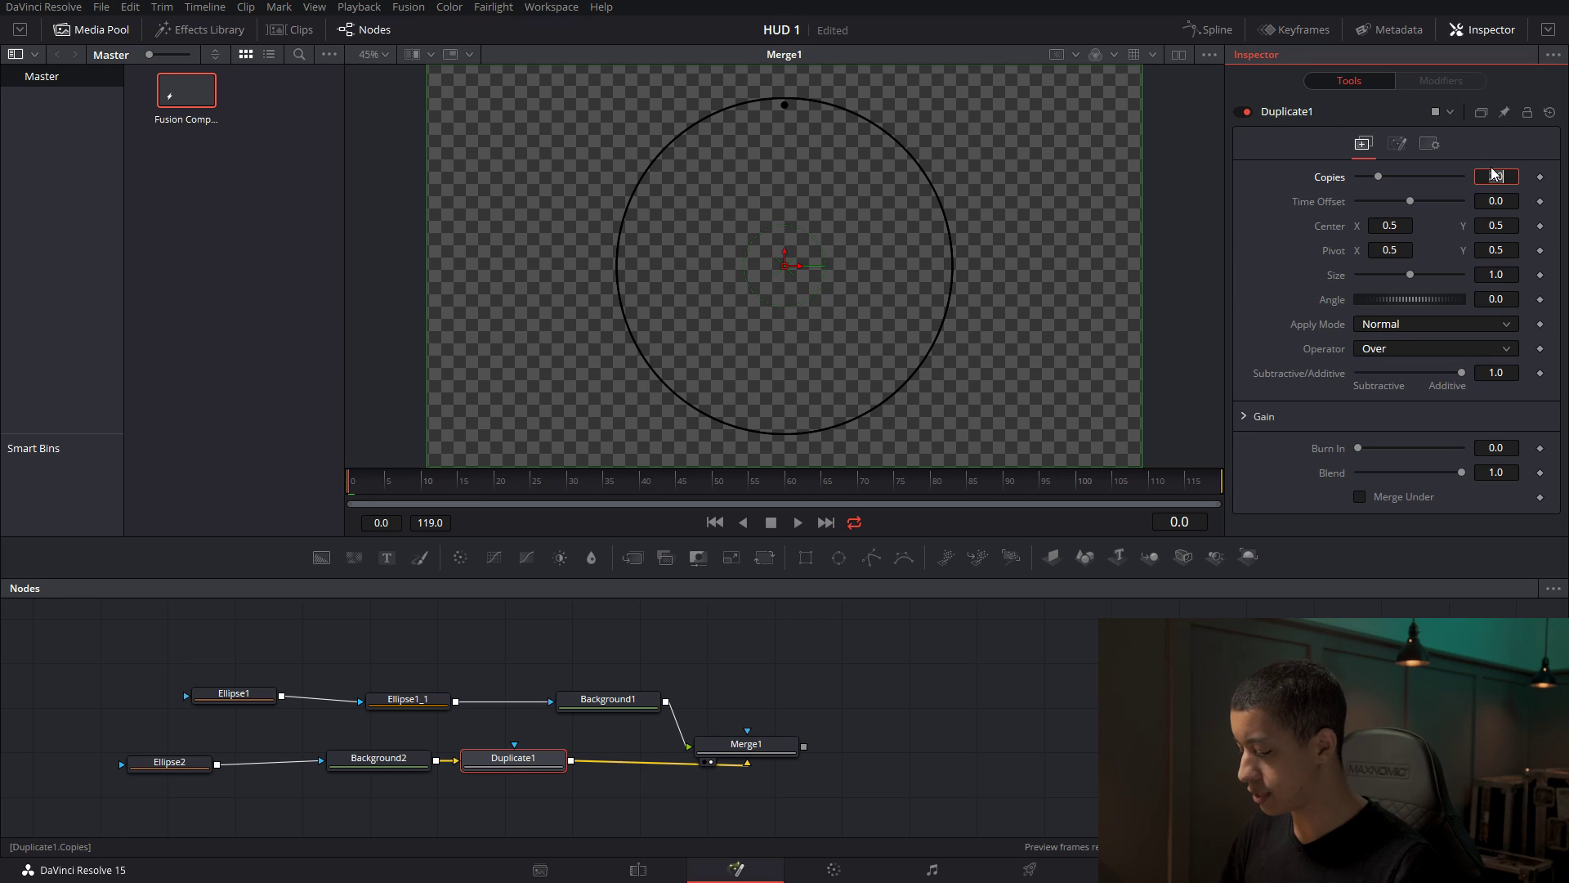
text(15)
key(Return)
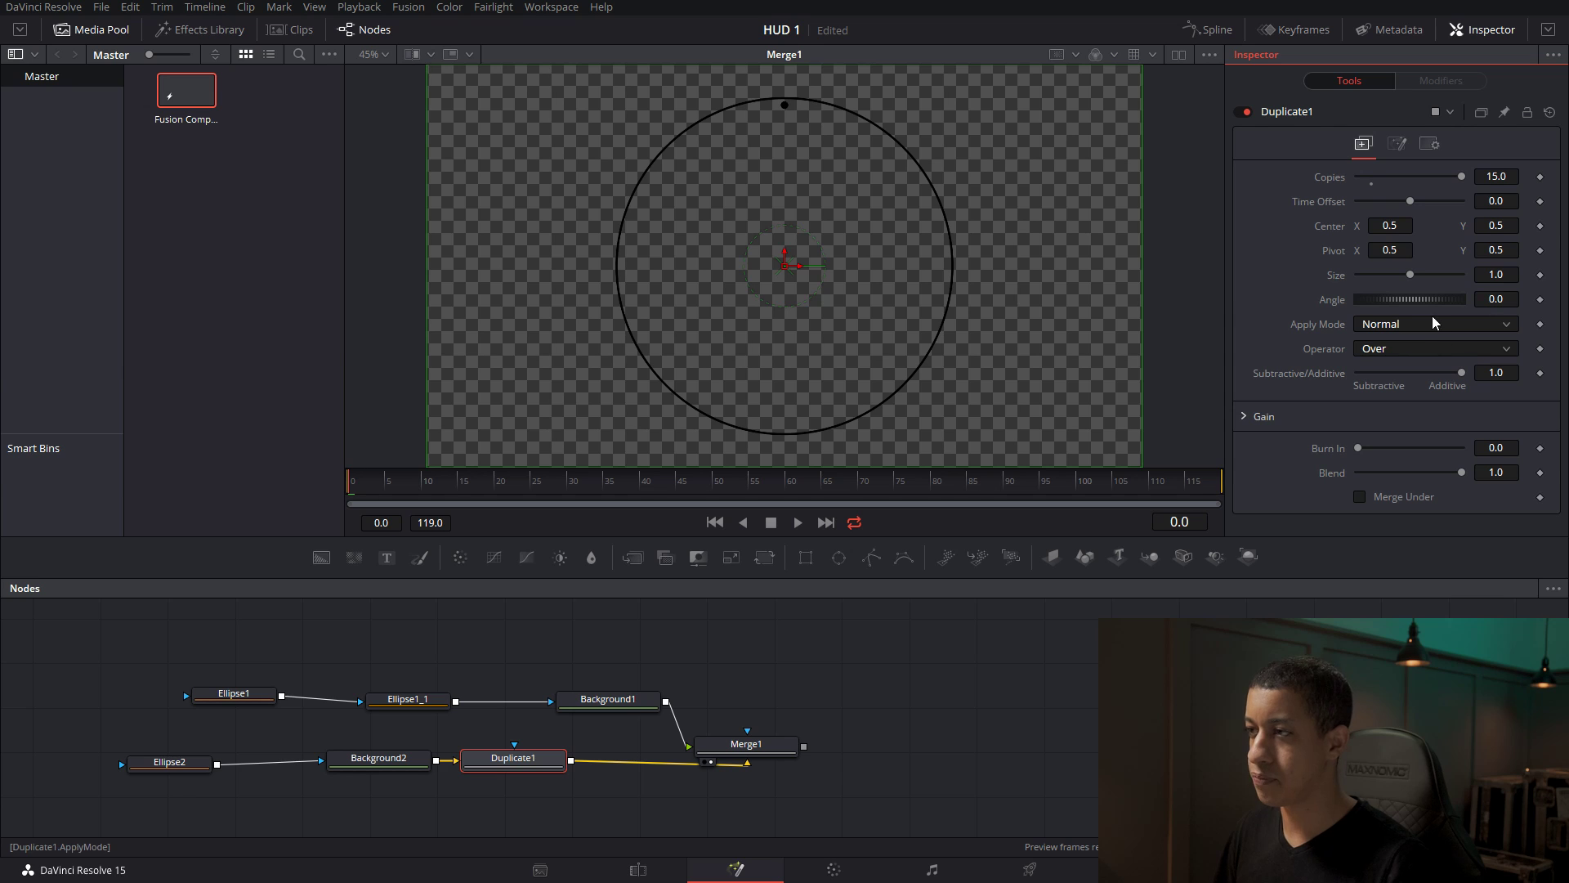
Try spreading the dot copies around the ring with Duplicate1's Angle, and reset the Angle to its default.
drag(1417, 304, 1414, 300)
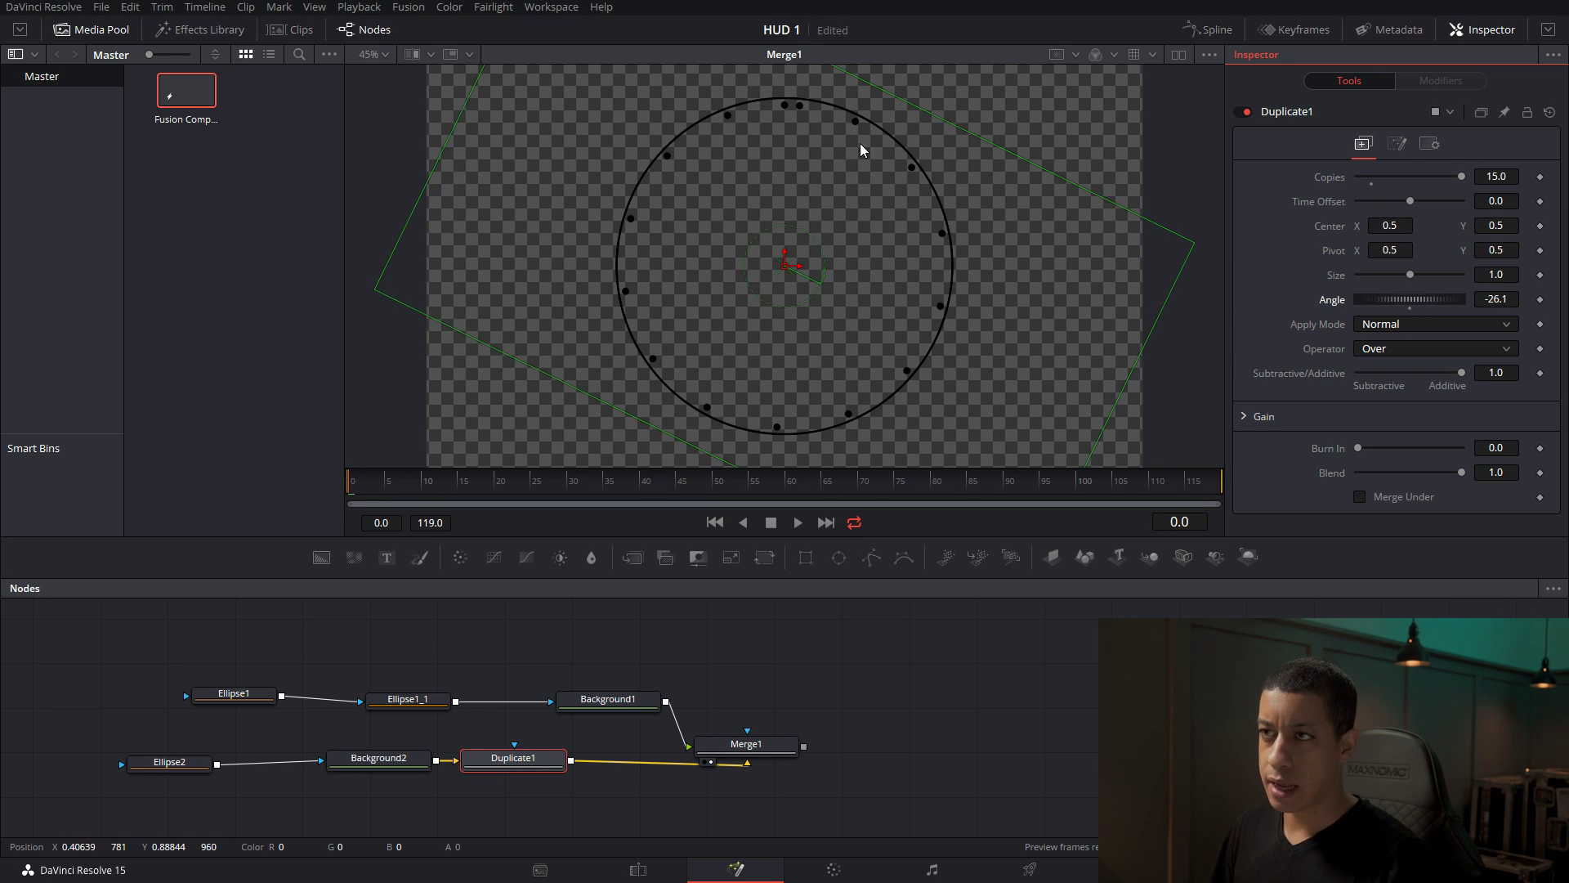
drag(1444, 301, 1430, 301)
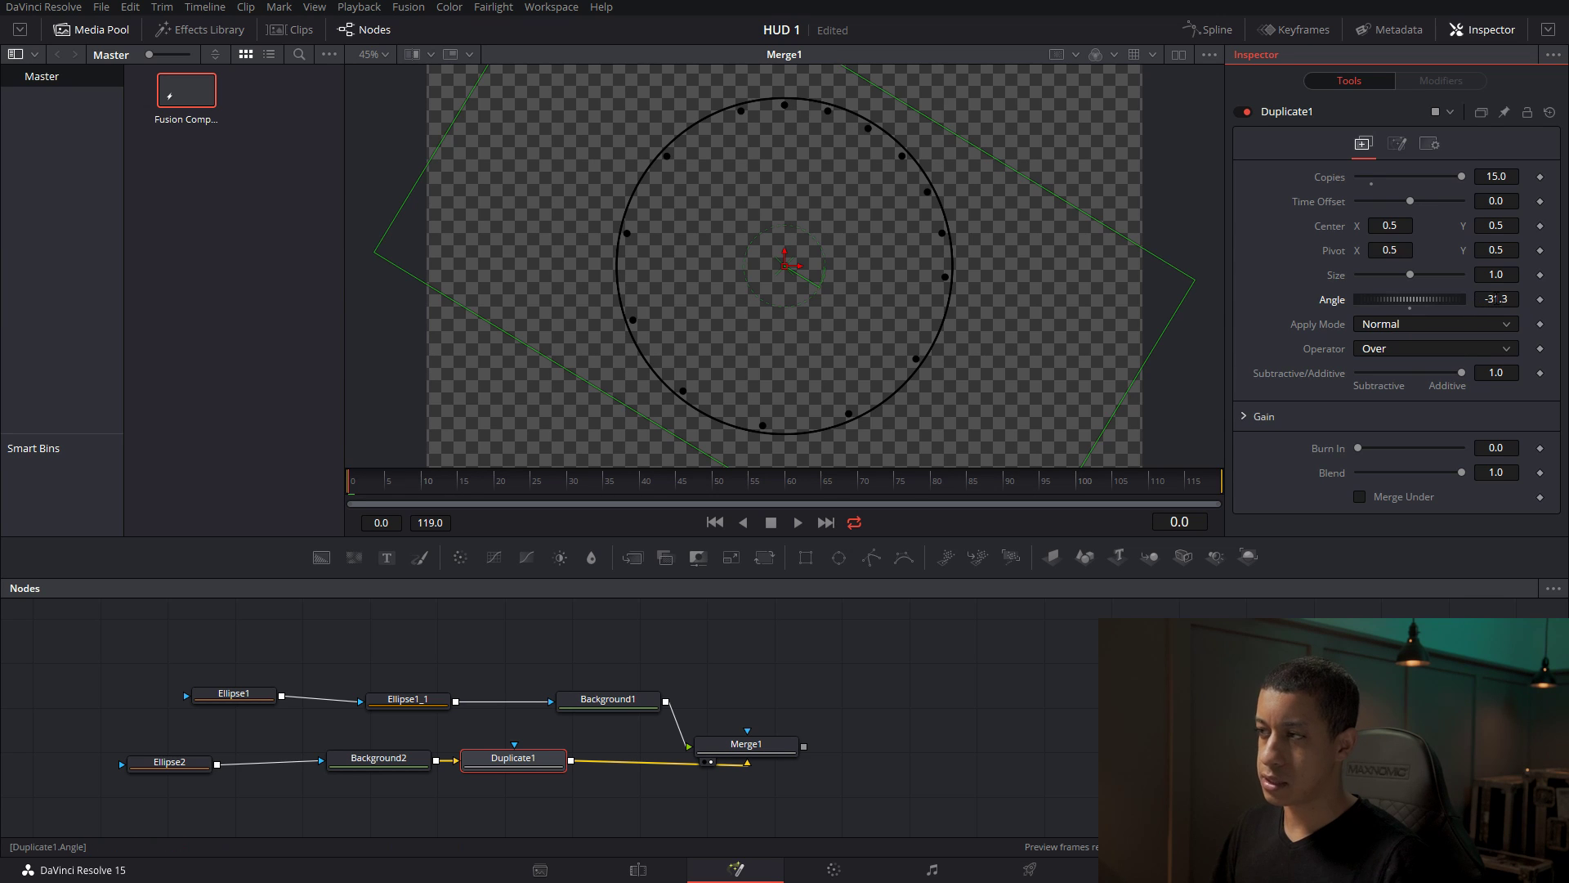
double_click(1409, 307)
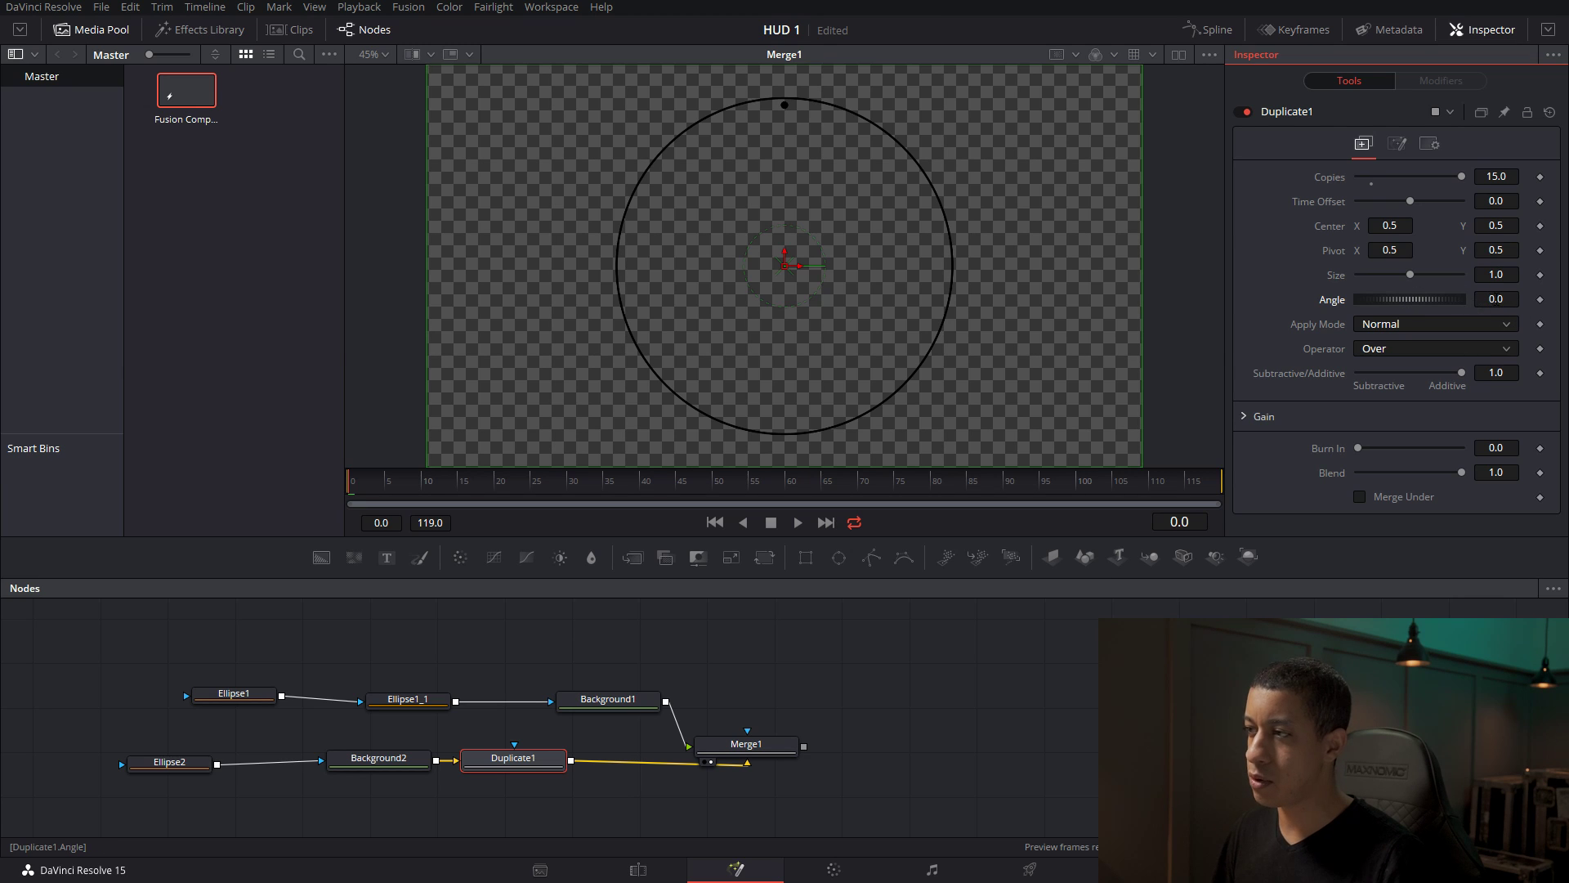
Set Duplicate1's Angle to 360/15 to space the dots evenly around the ring.
click(1508, 299)
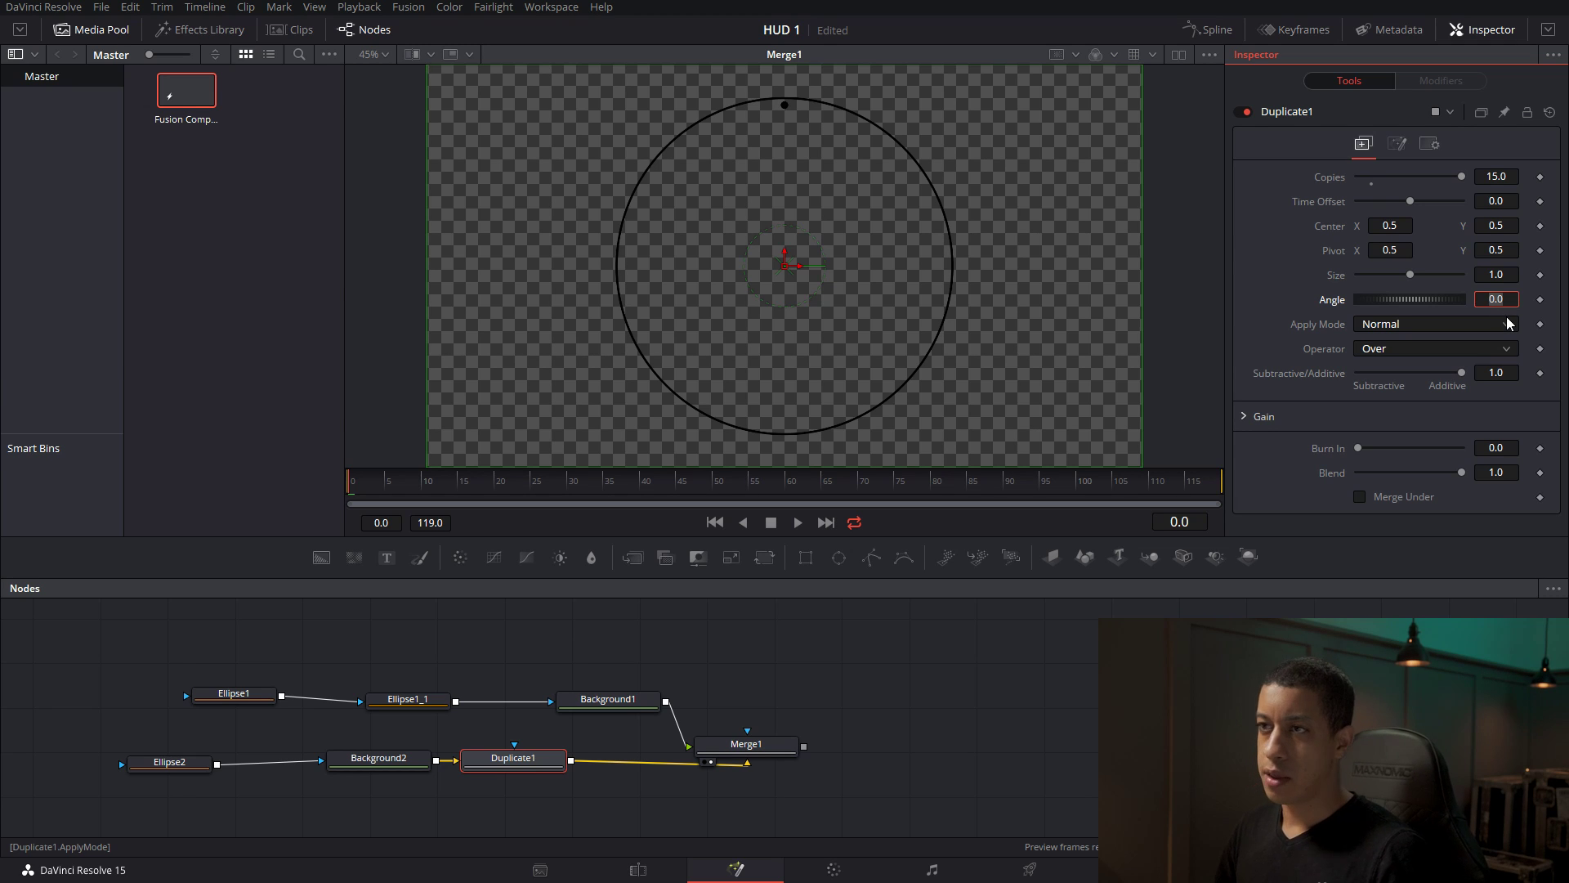
text(2)
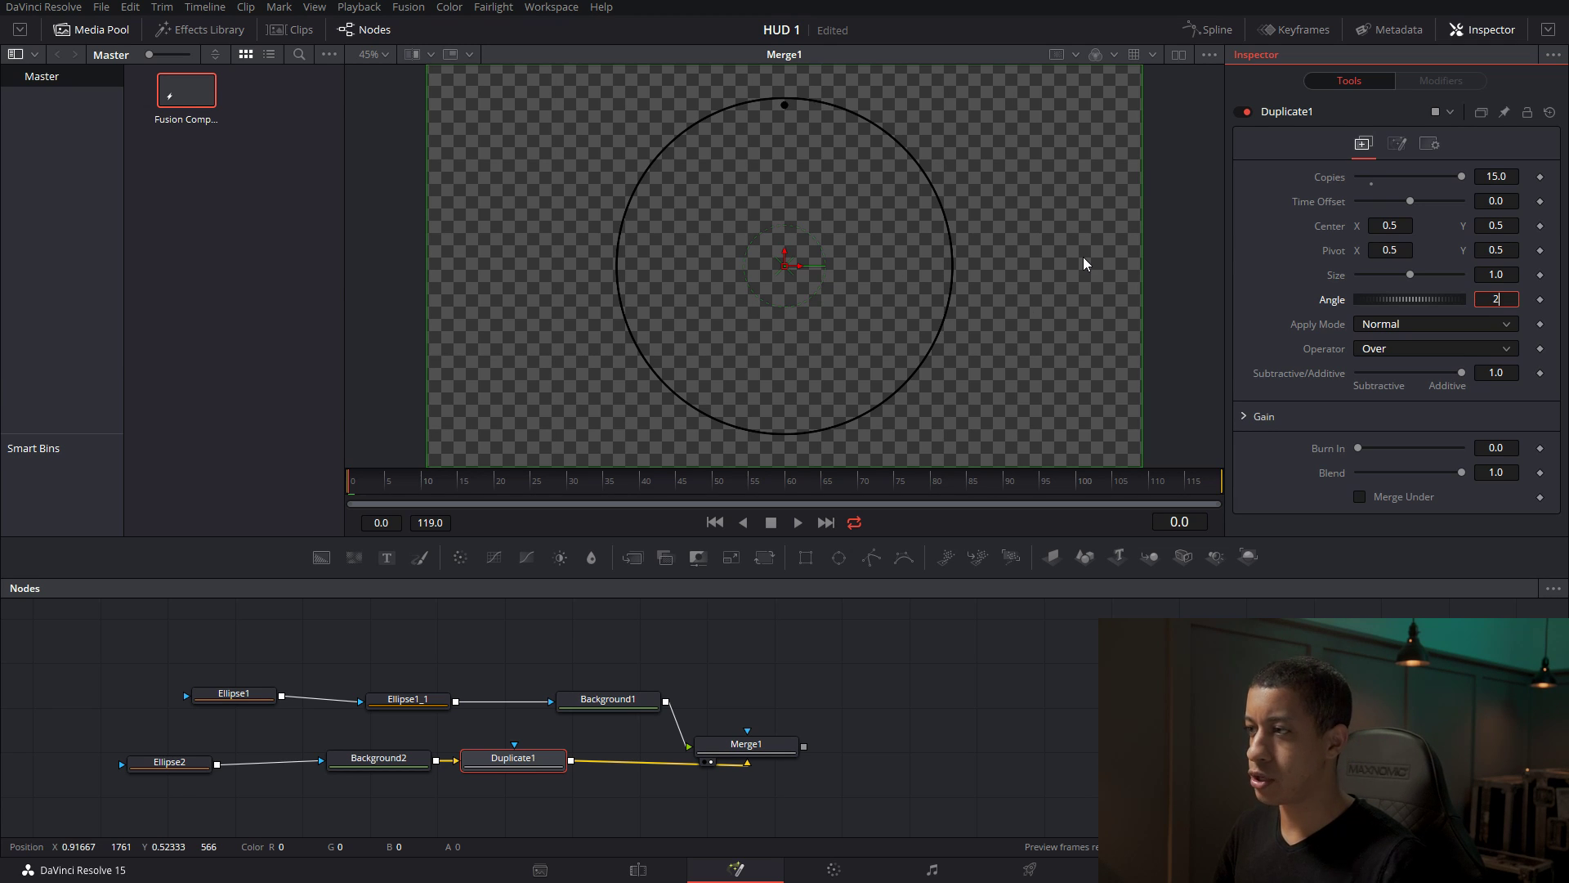
key(BackSpace)
text(360)
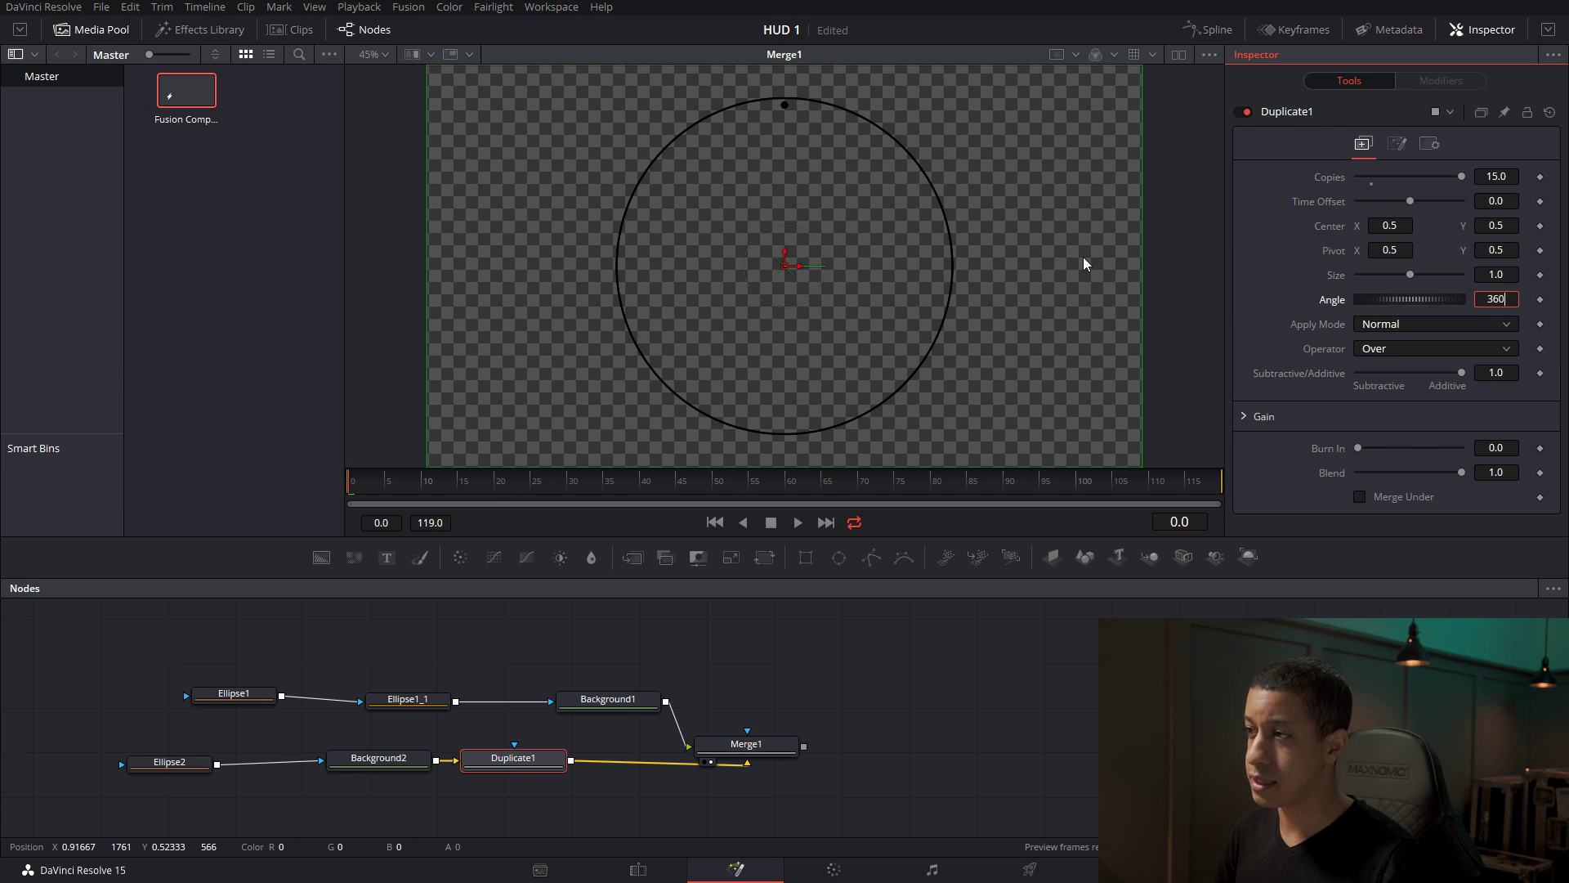
text(/15)
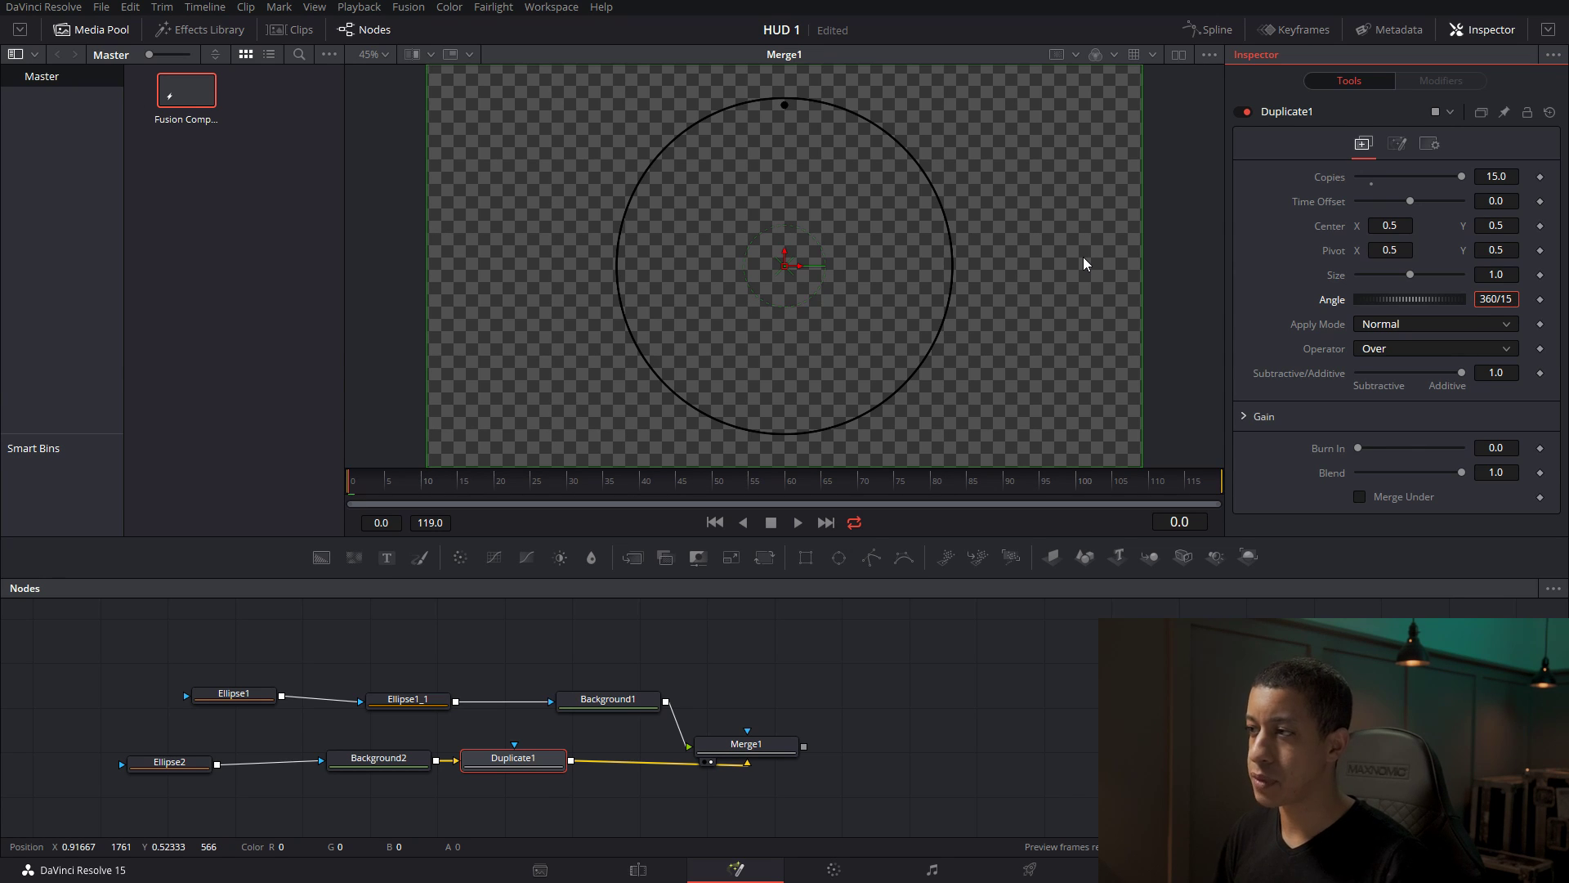
key(Tab)
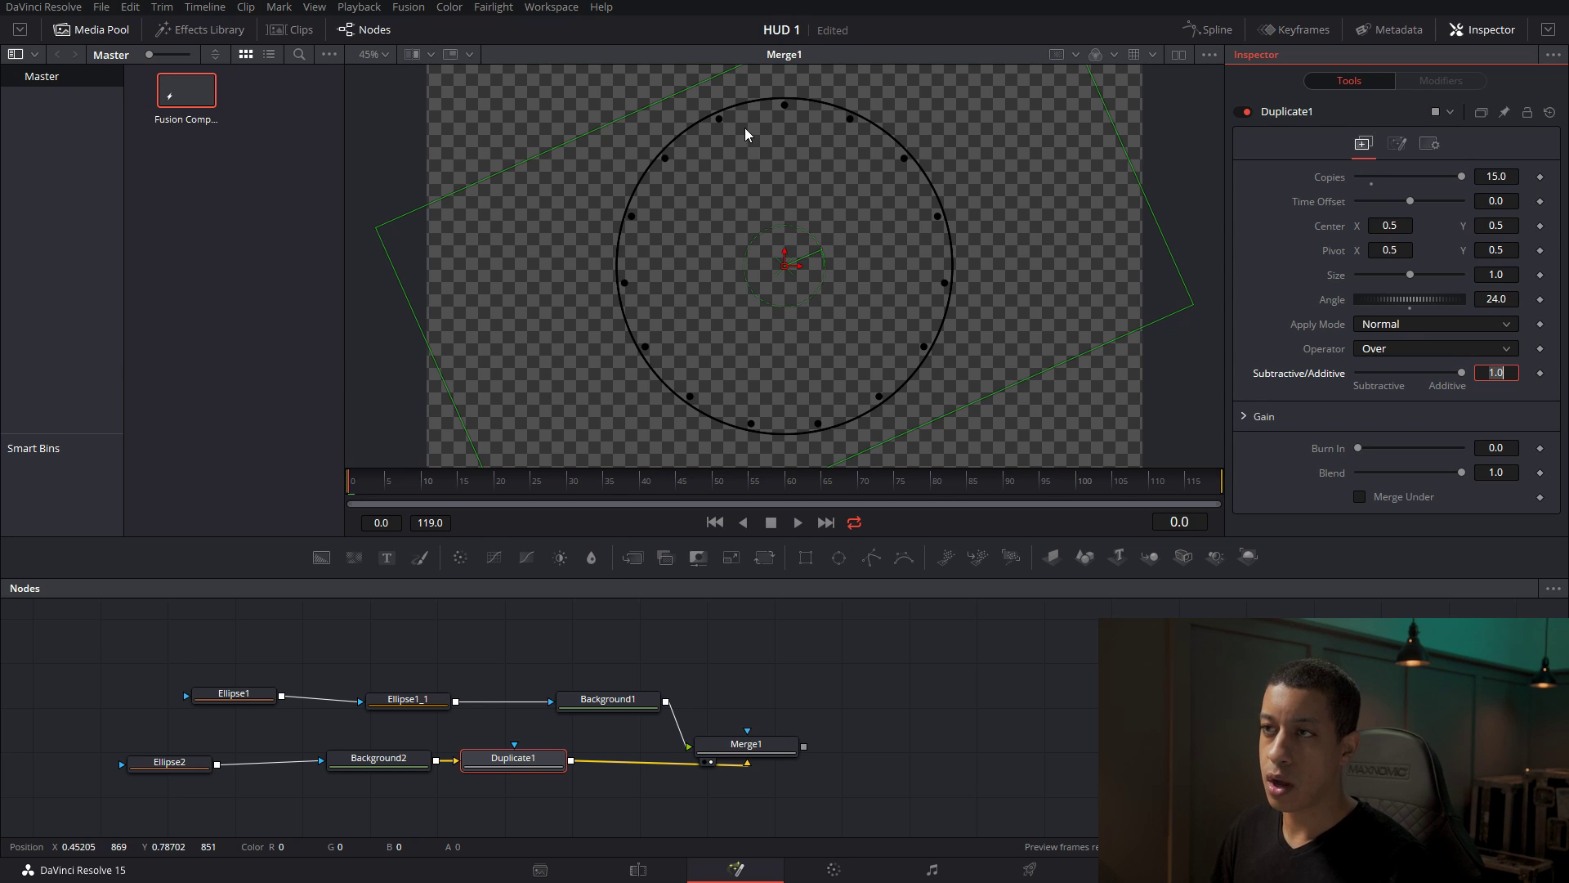
click(905, 679)
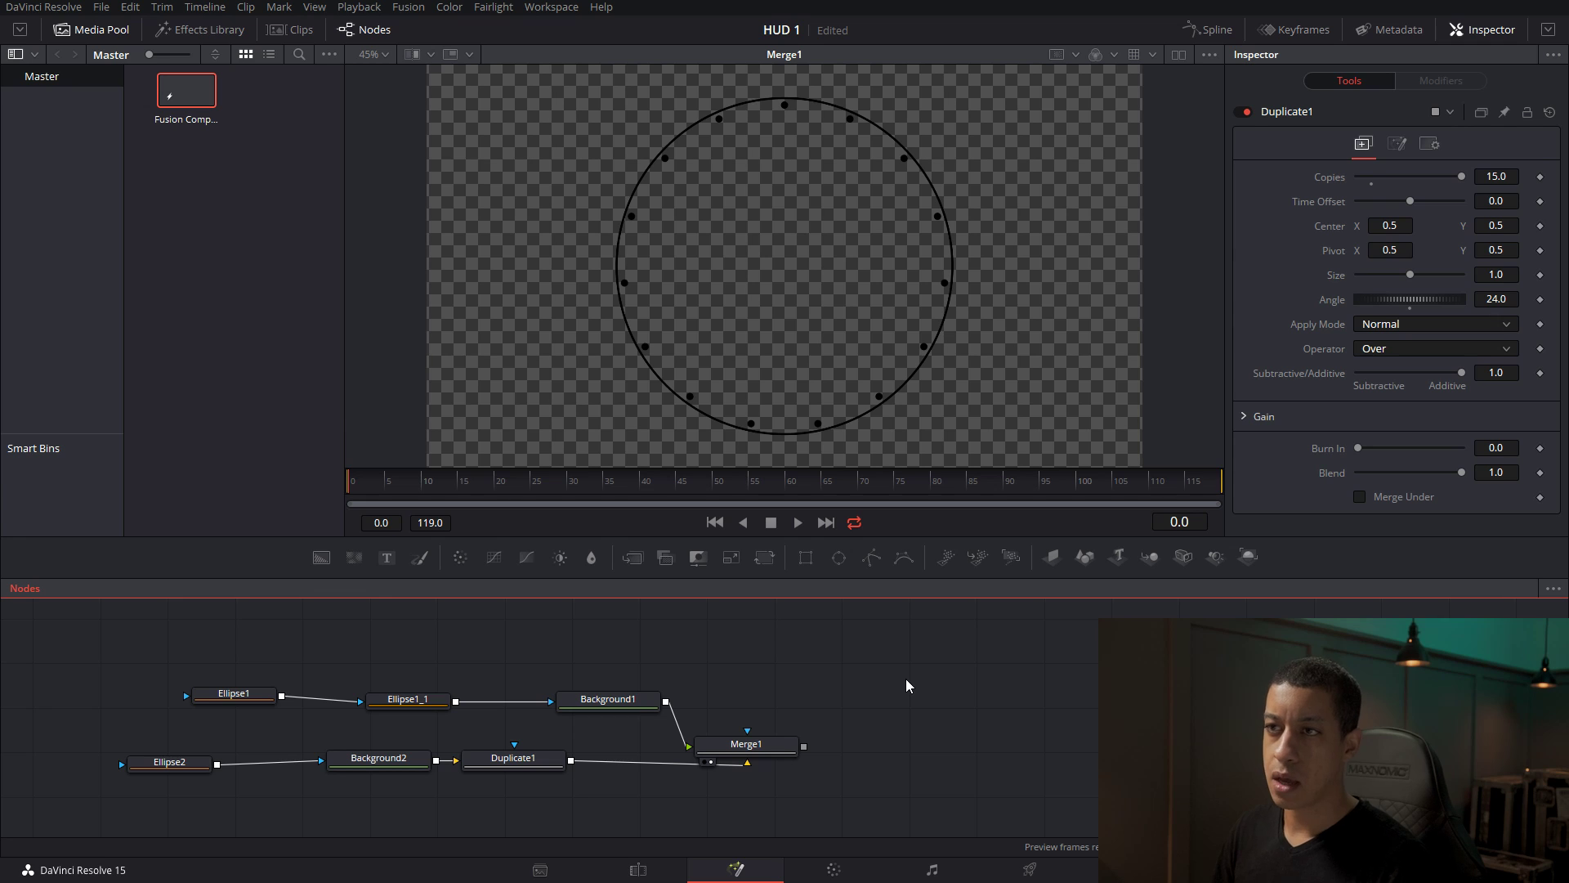
Line up Merge1 with Background1 and add a new Background node masked by an Ellipse below the Background2 row.
scroll(845, 719, down, 2)
drag(785, 708, 838, 664)
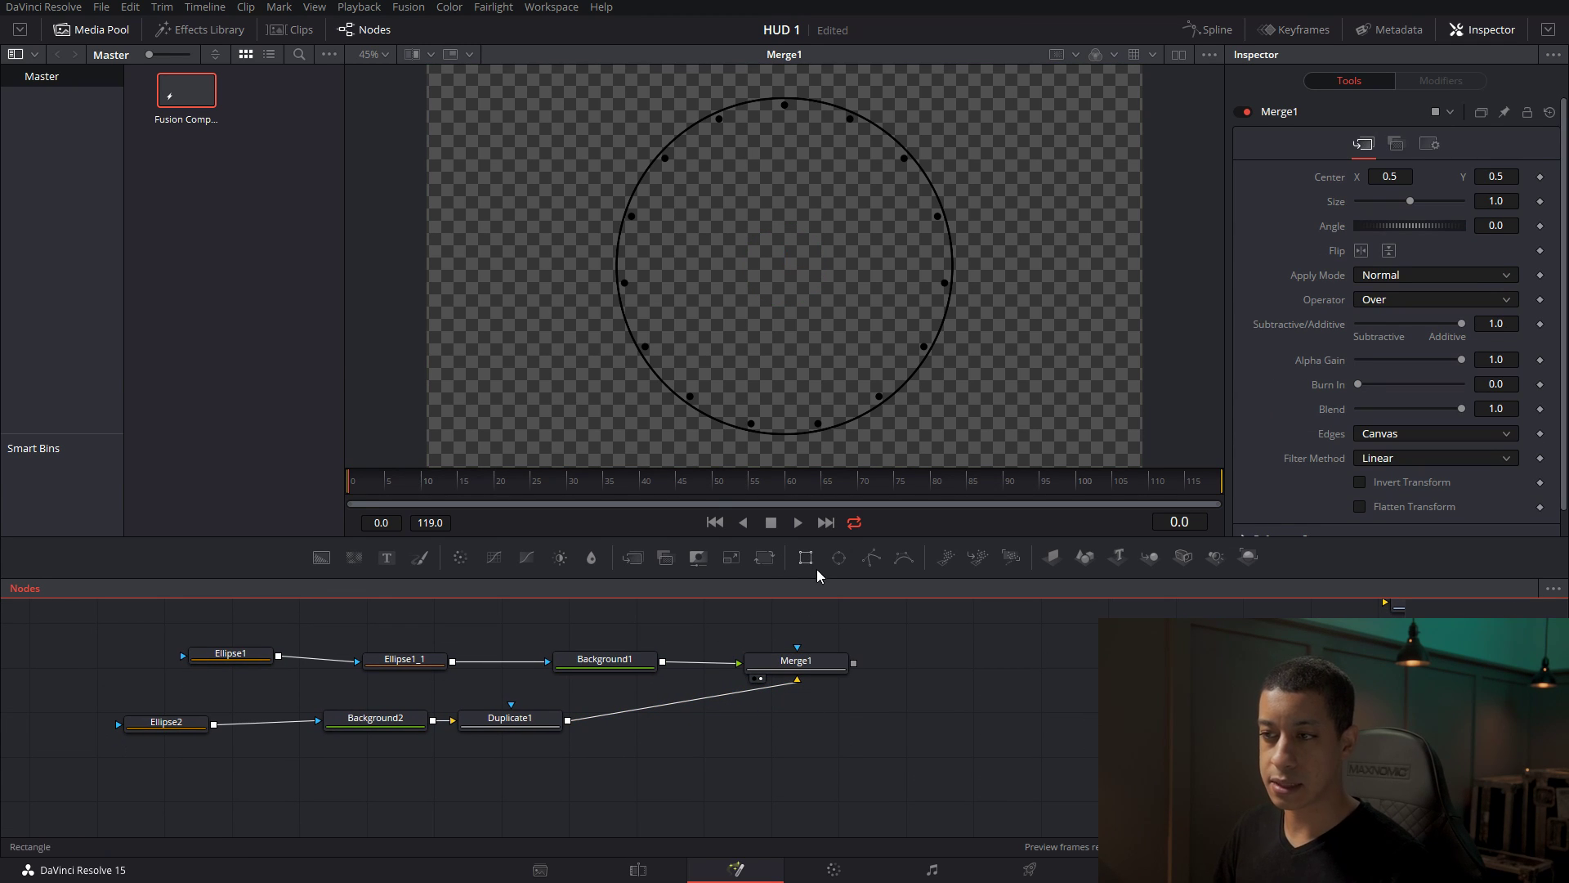
drag(763, 558, 530, 778)
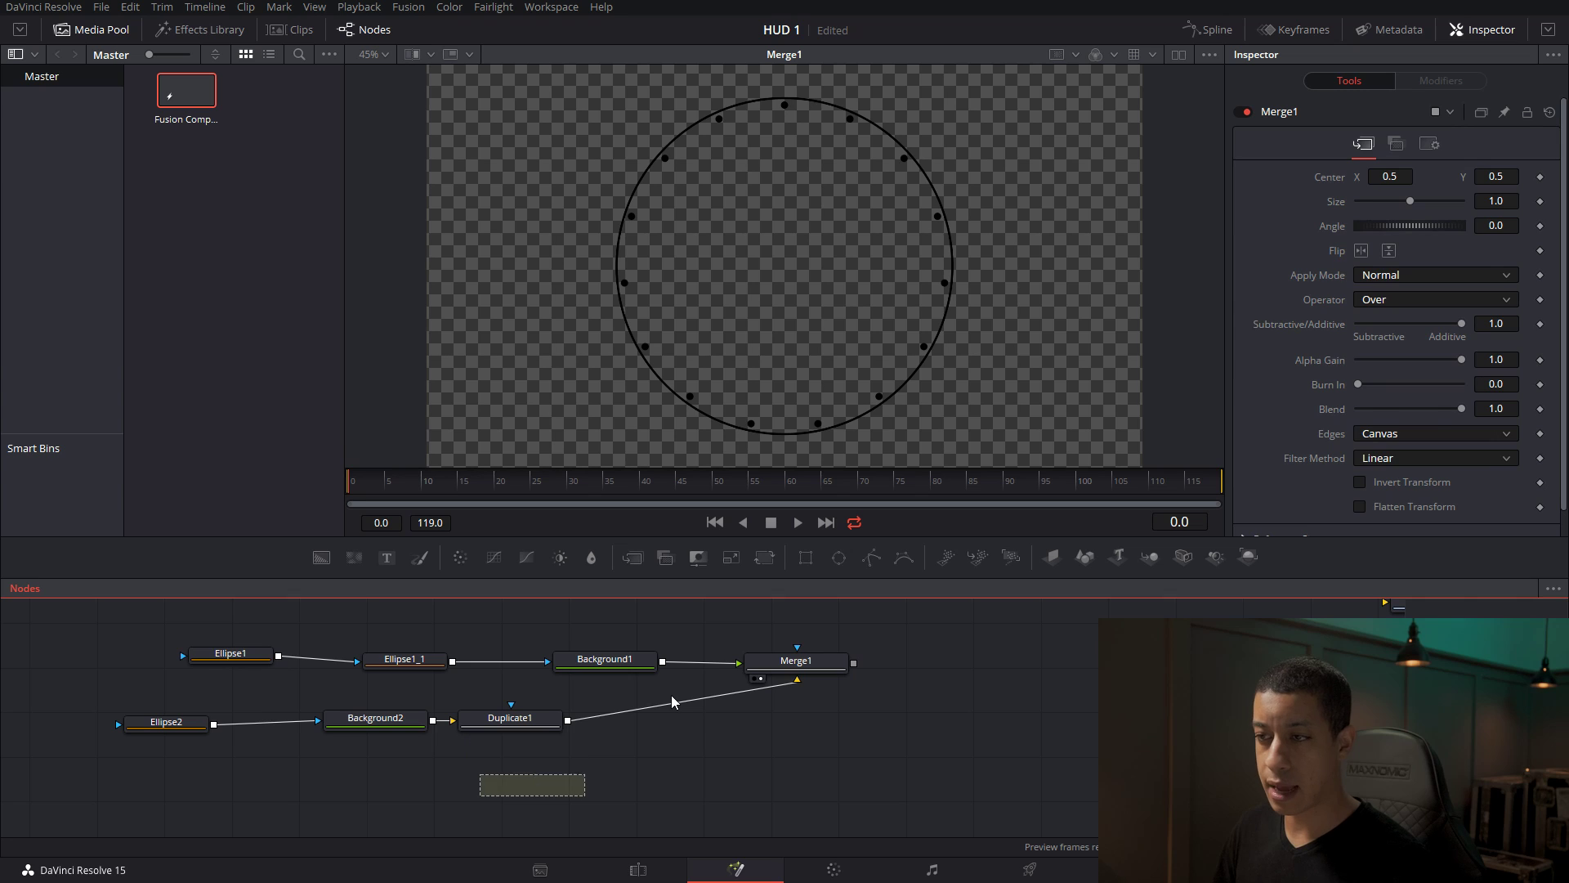
drag(805, 583, 519, 785)
click(519, 785)
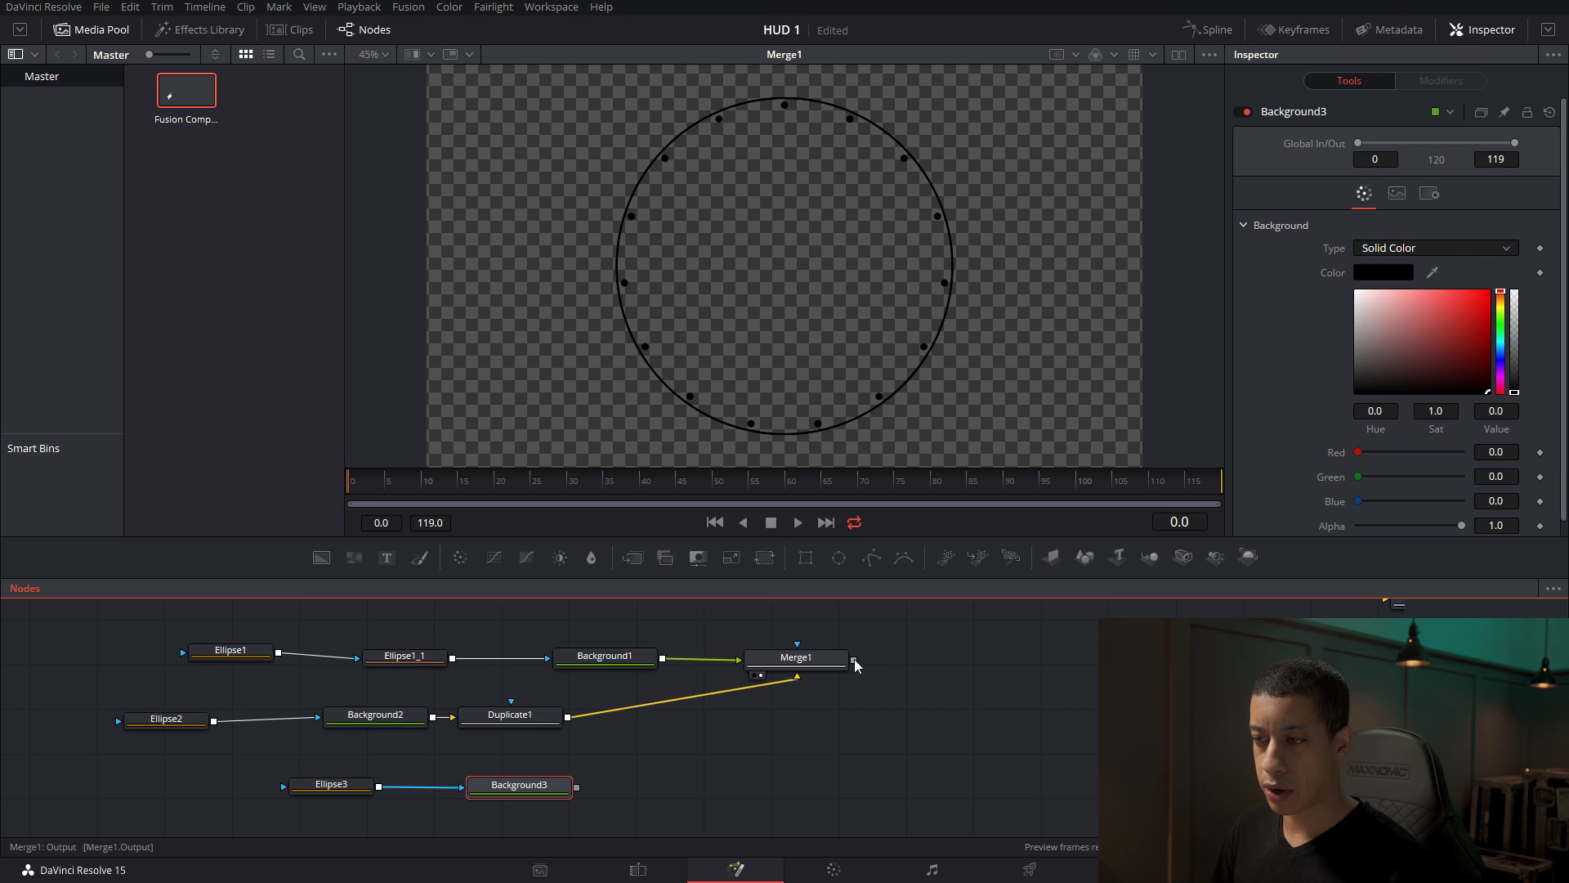
Merge Merge1's output over Background3 and show Merge2 in the viewer.
drag(854, 660, 577, 789)
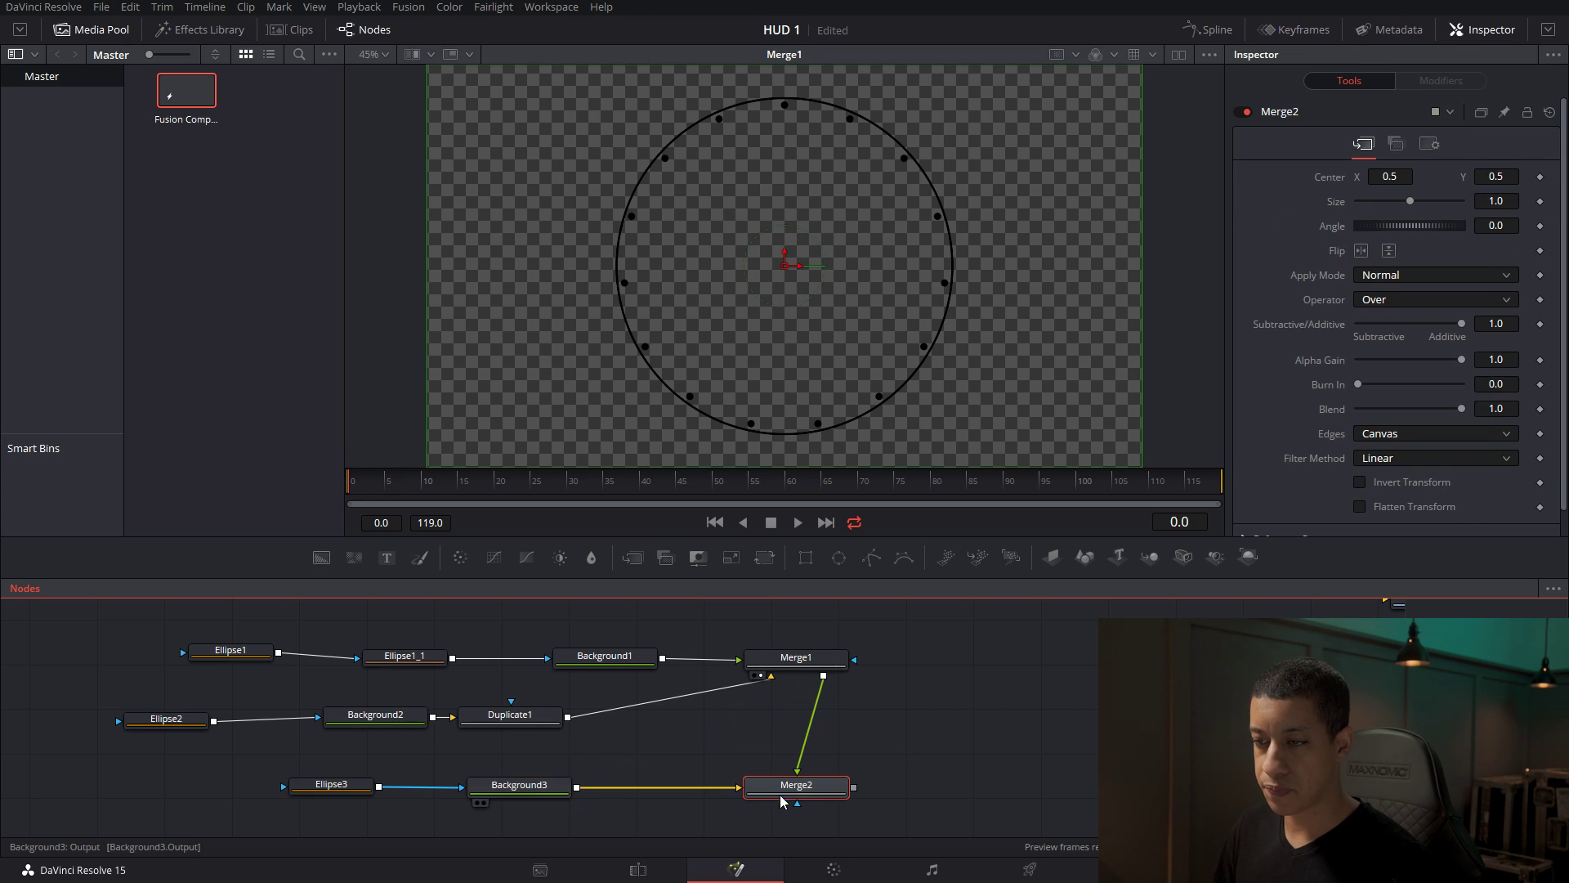
key(1)
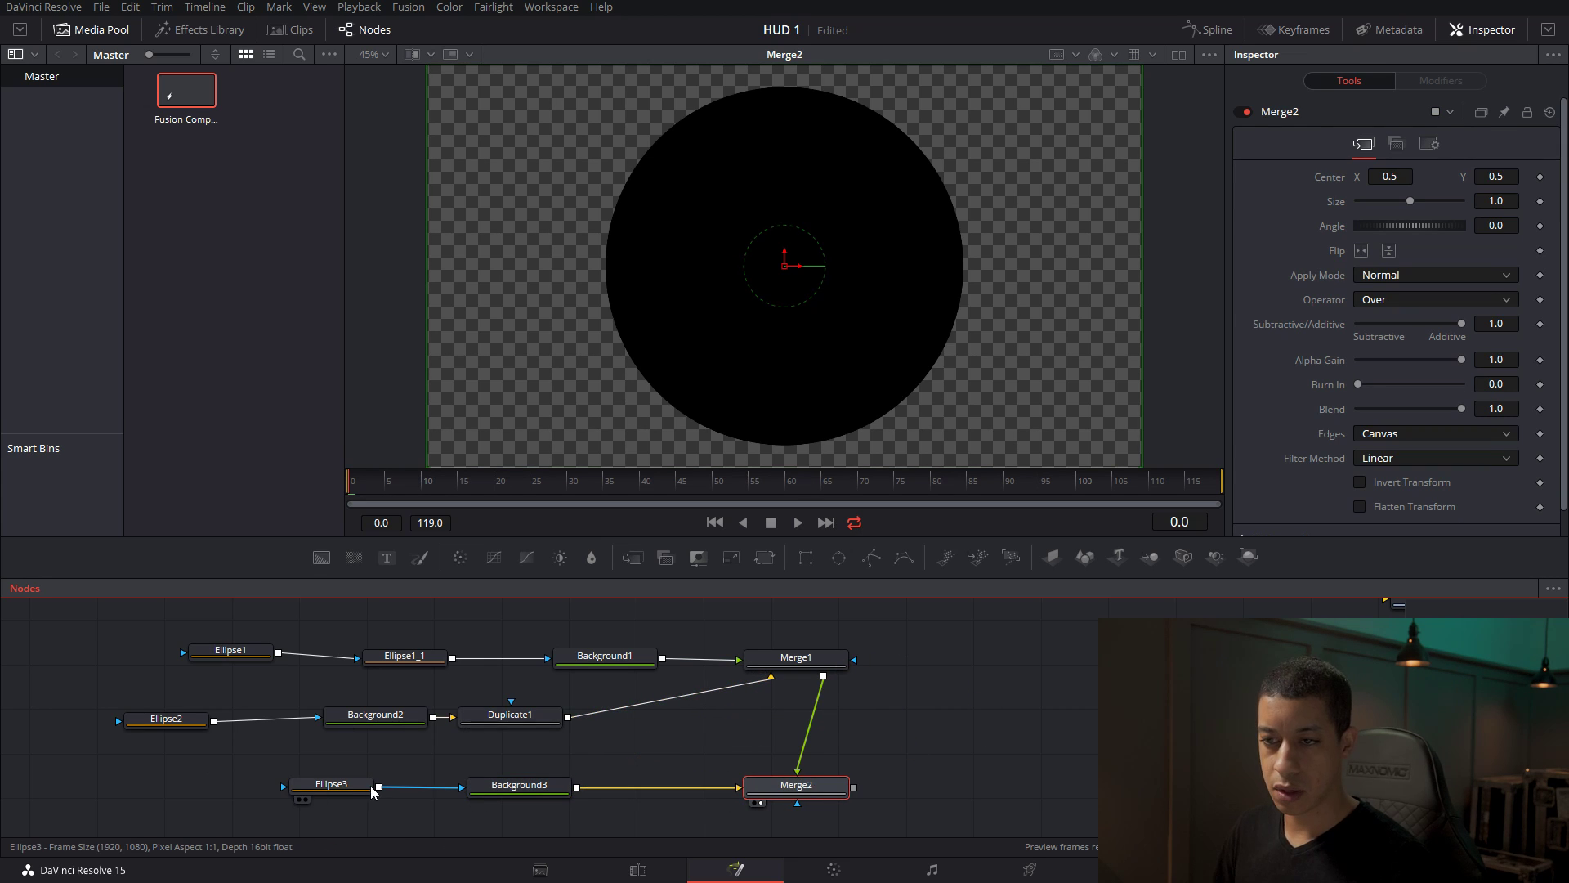
Move Ellipse3 farther from Background3, link its Width to its Height with an expression, and shrink the circle to a Height of about 0.4284.
drag(346, 787, 211, 787)
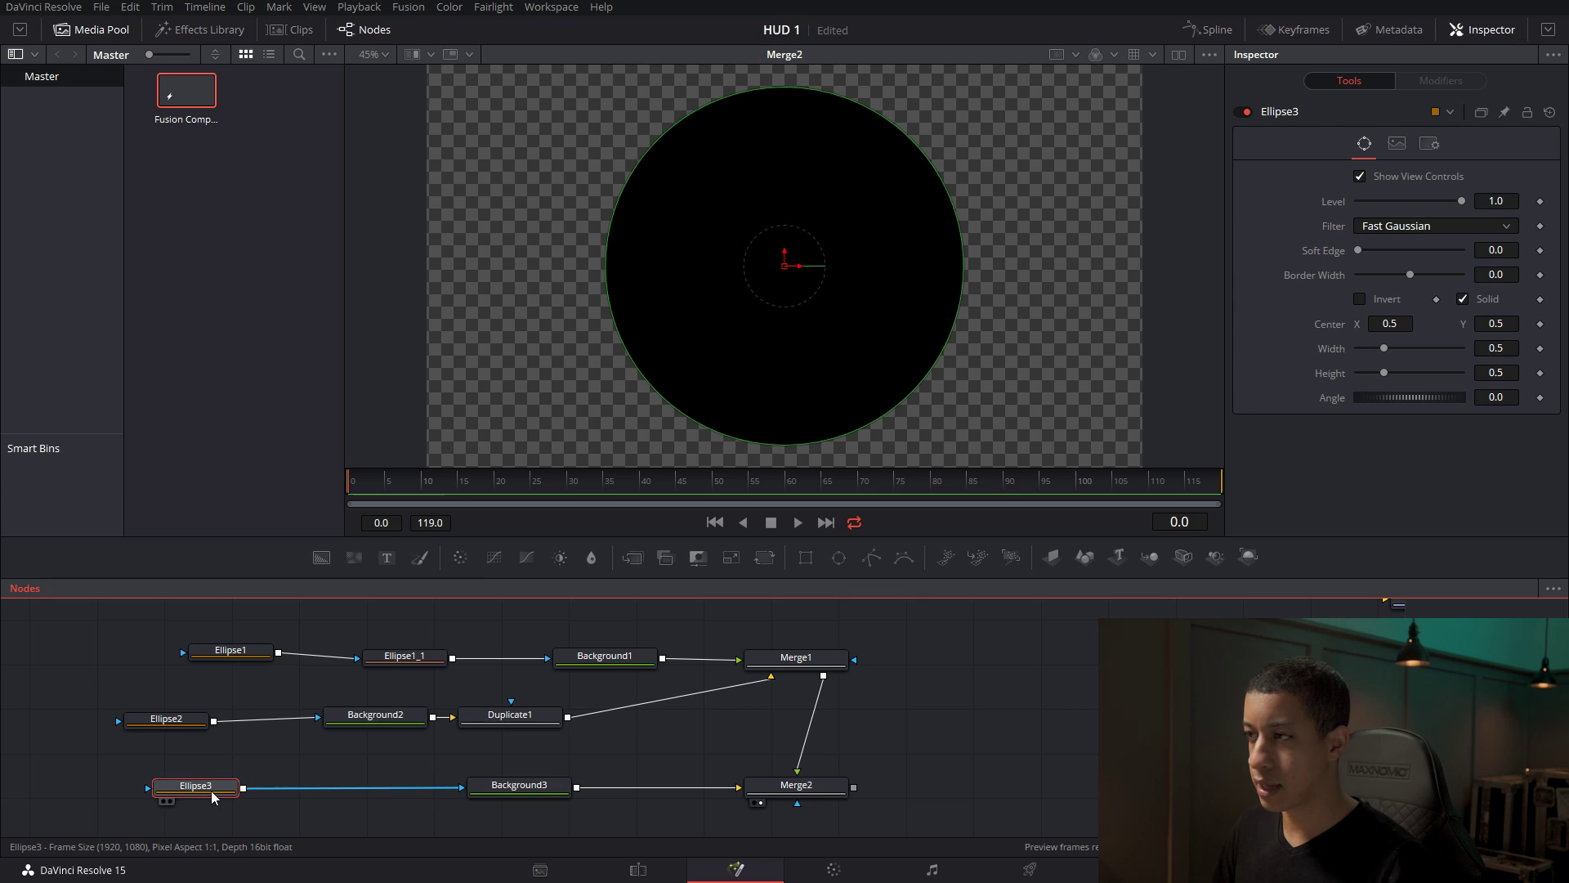
right_click(1335, 348)
click(1360, 545)
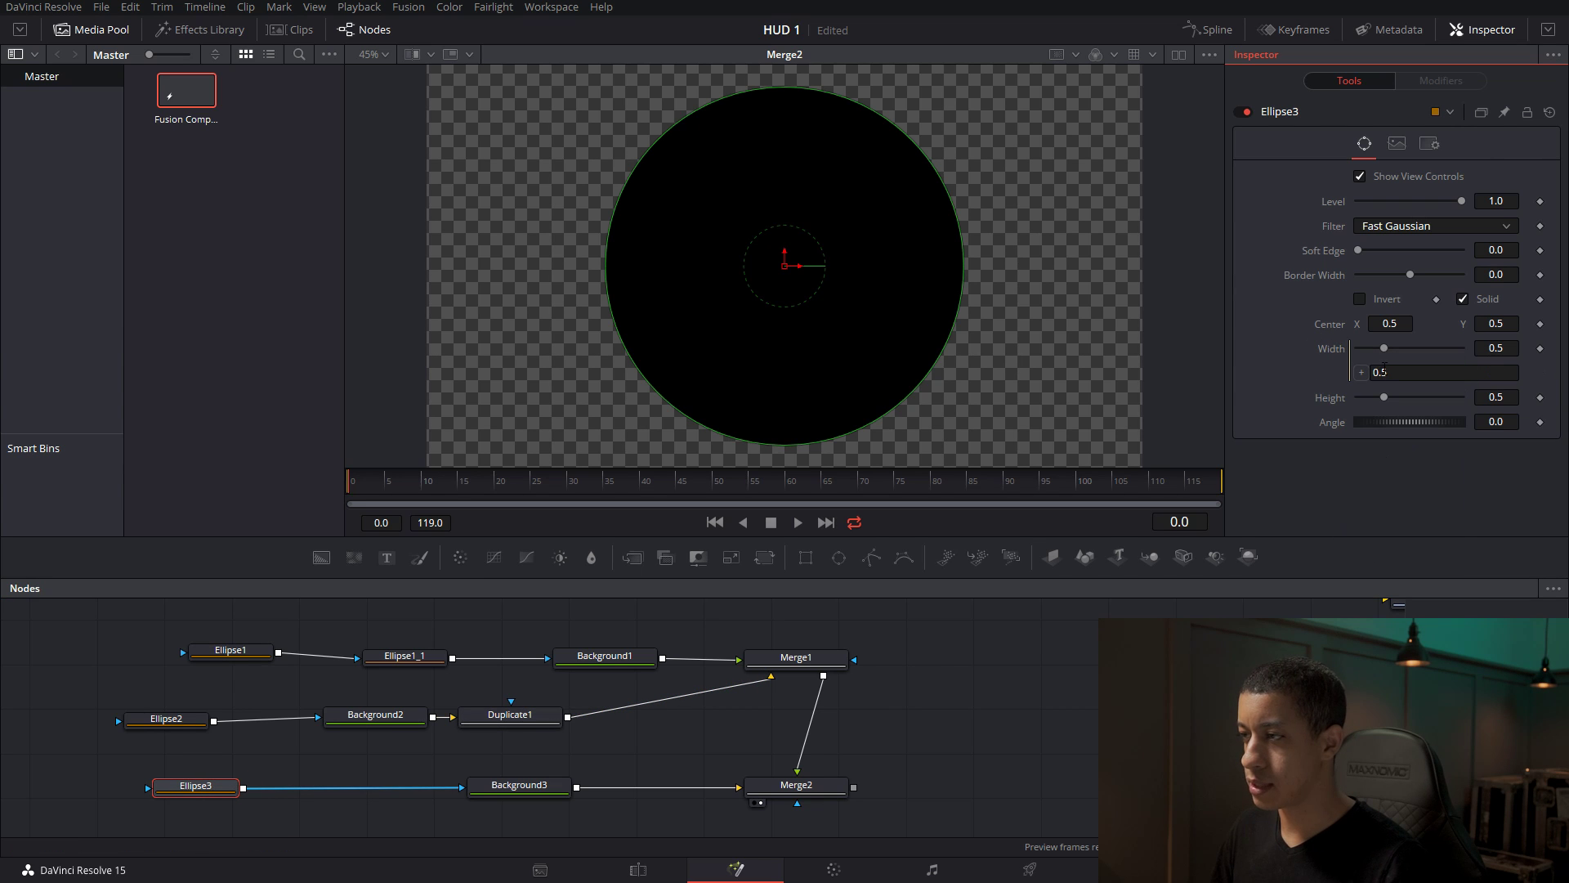
drag(1361, 373, 1401, 404)
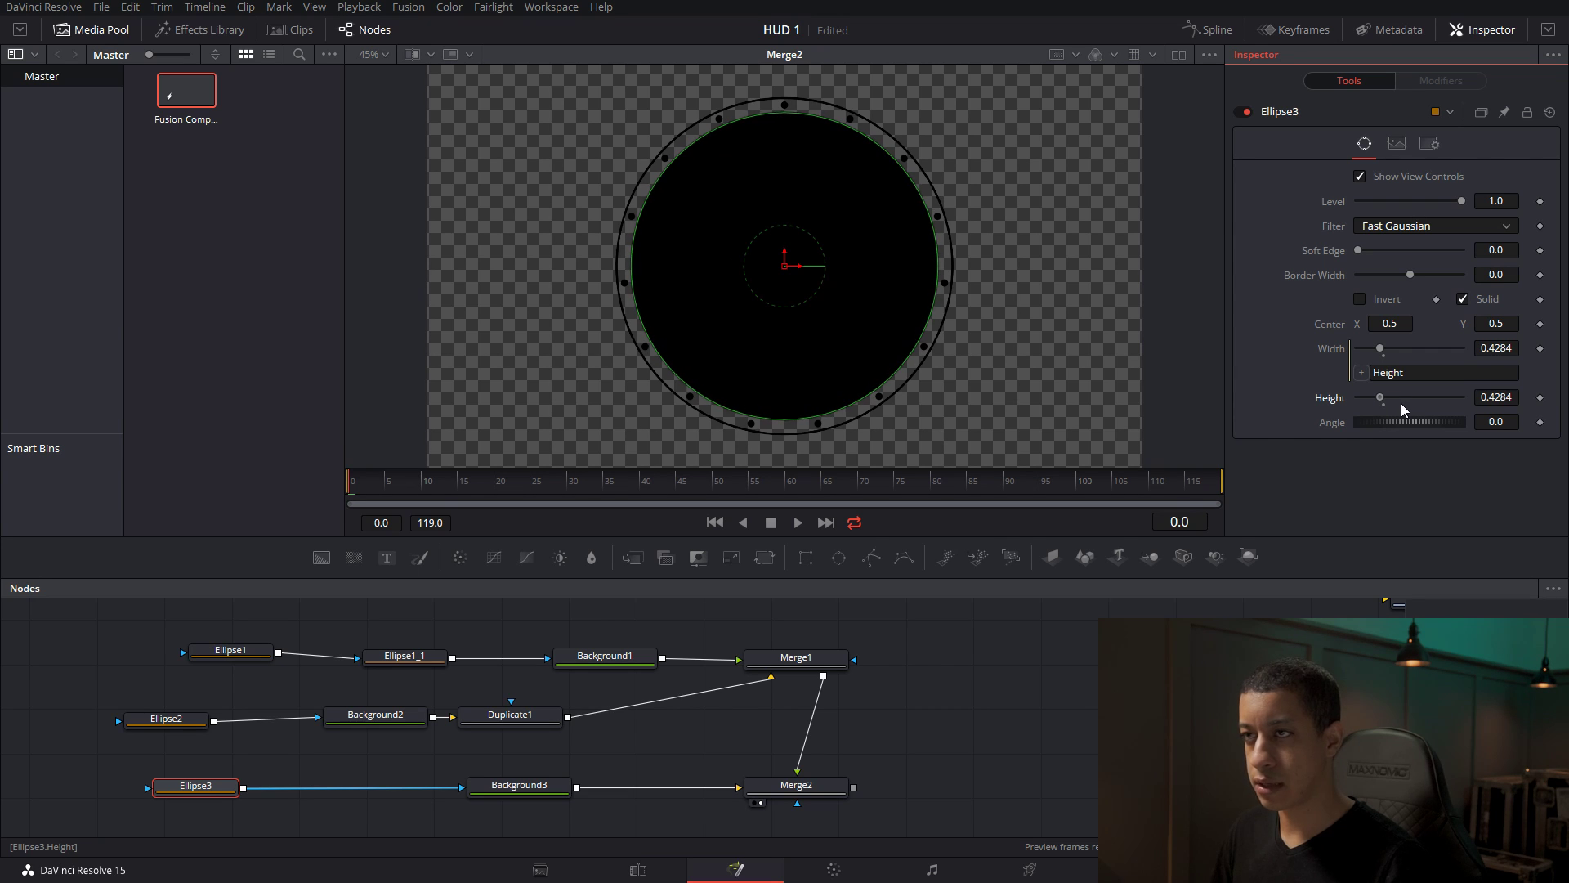
click(1275, 719)
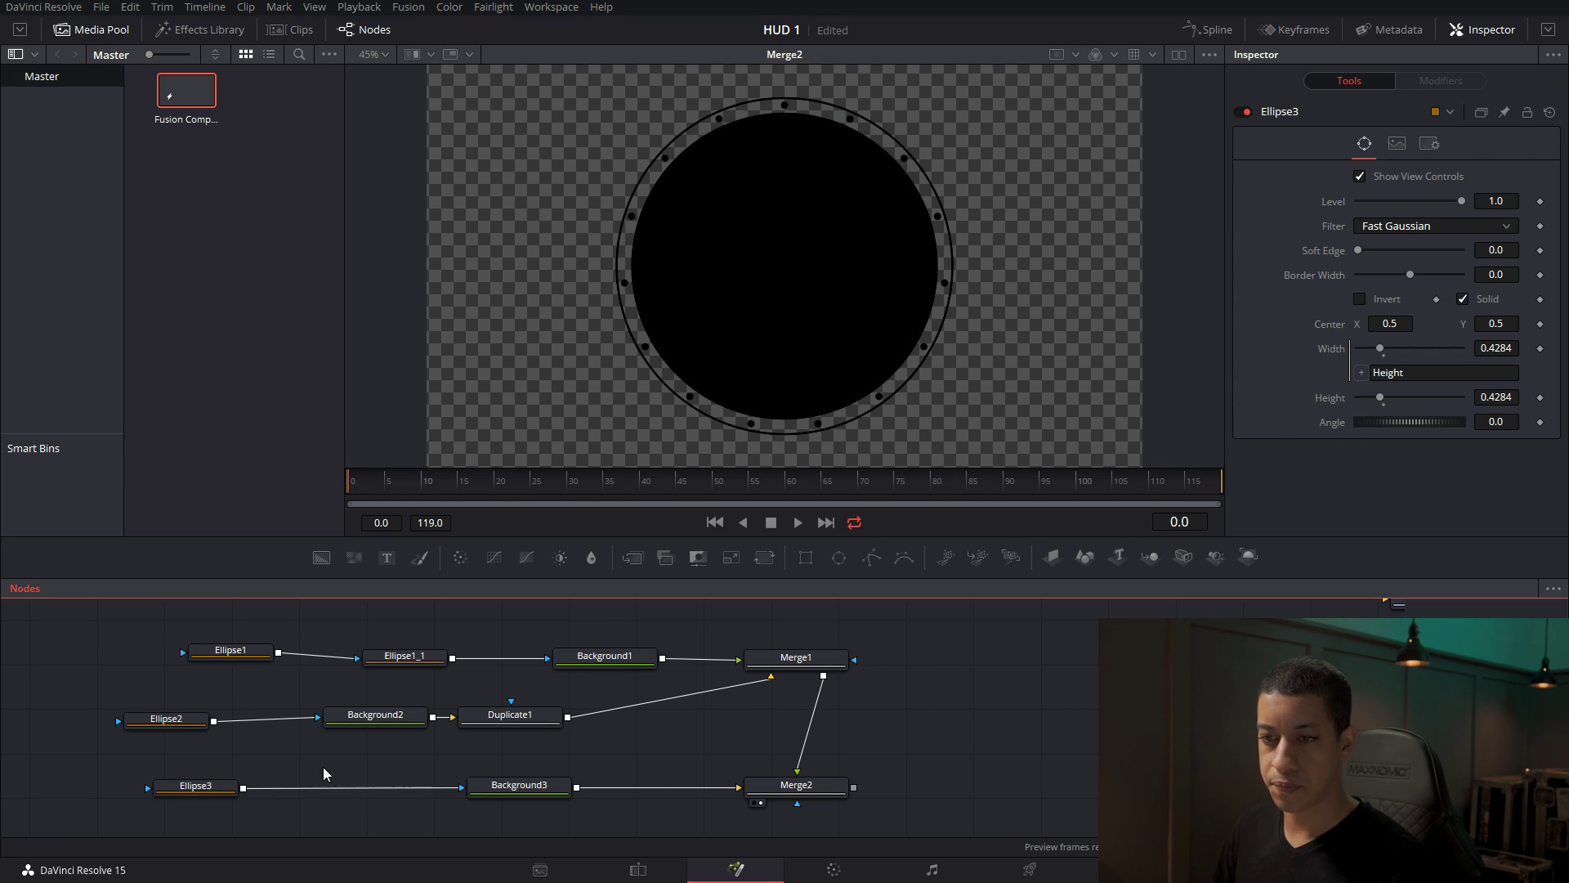
Duplicate Ellipse3 and place the copy between Ellipse3 and Background3.
click(196, 786)
key(ctrl+c)
key(ctrl+v)
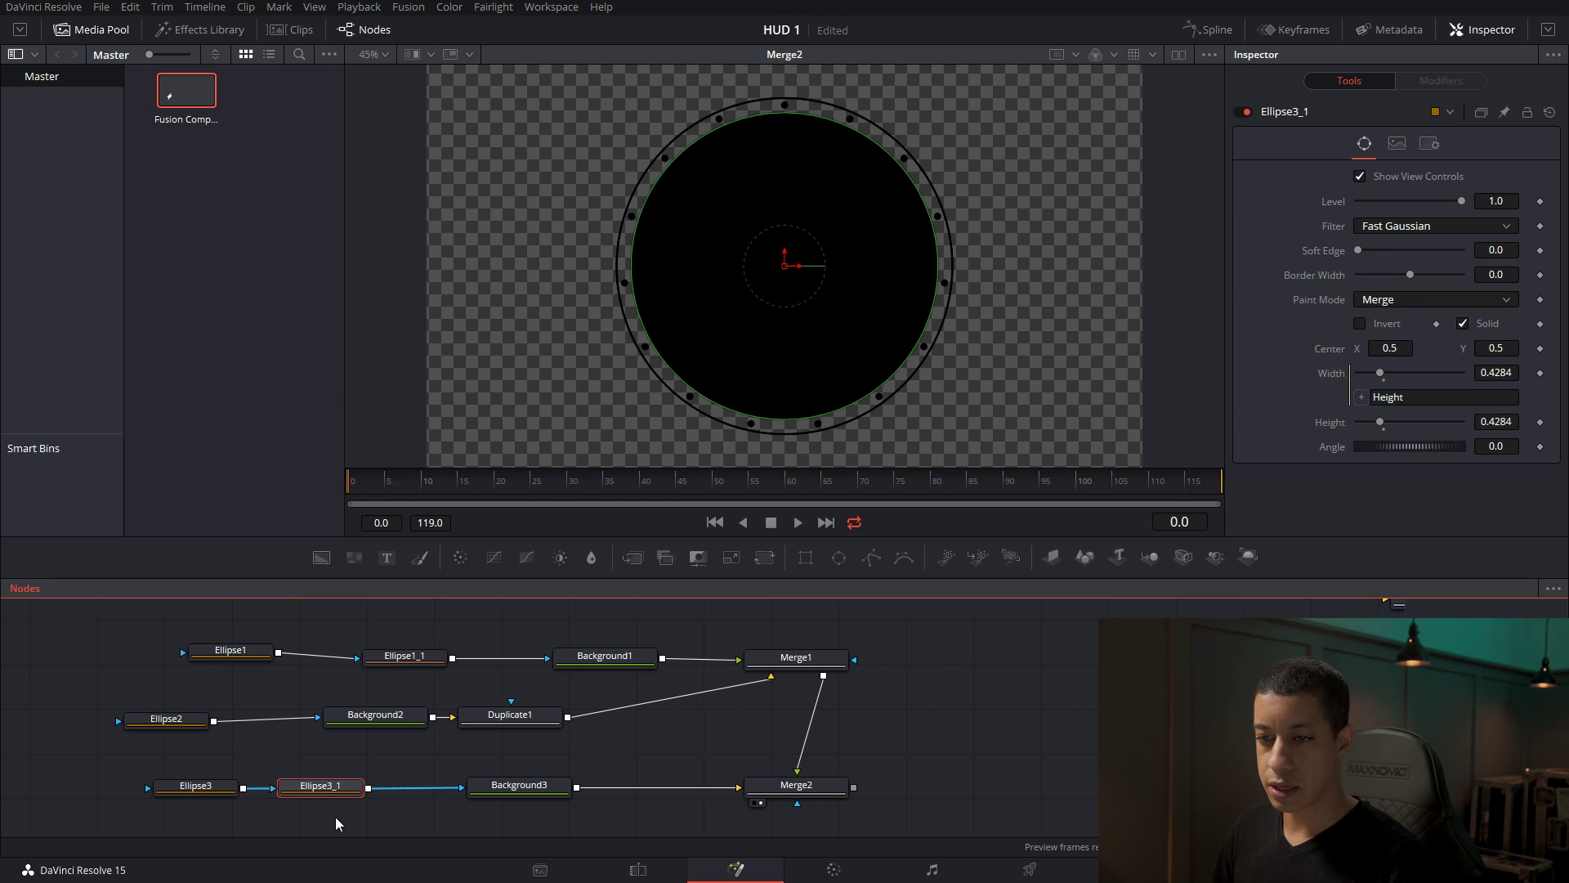
mouse_move(323, 794)
mouse_down()
mouse_move(346, 770)
mouse_move(350, 798)
mouse_up()
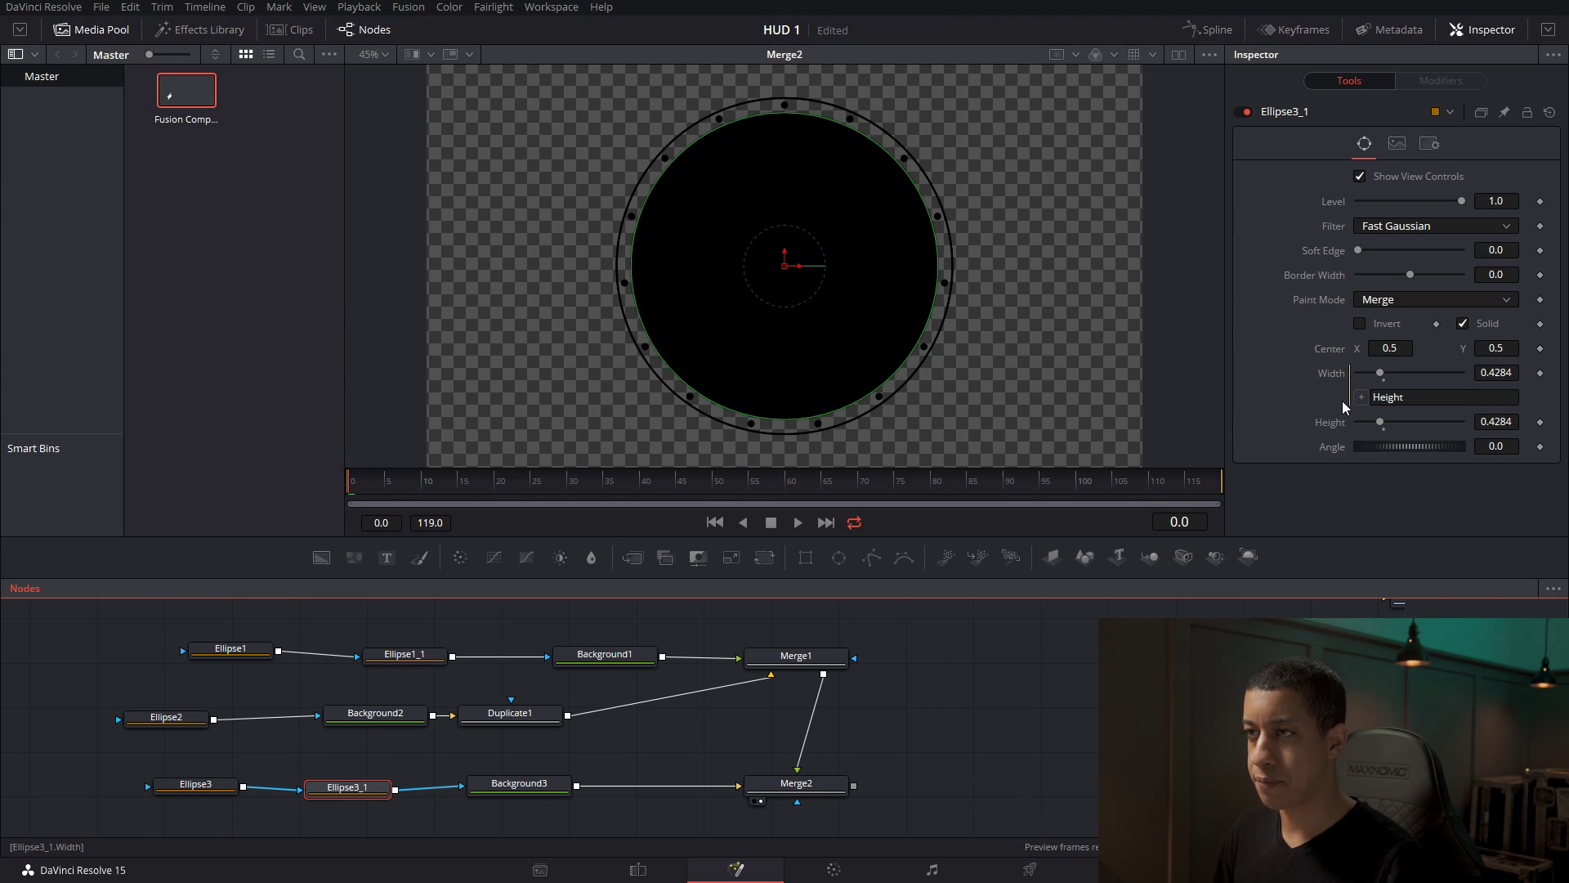
Set Ellipse3_1's Paint Mode to Subtract and its Border Width to -0.005 to leave a thin inner ring.
click(1431, 300)
click(1405, 350)
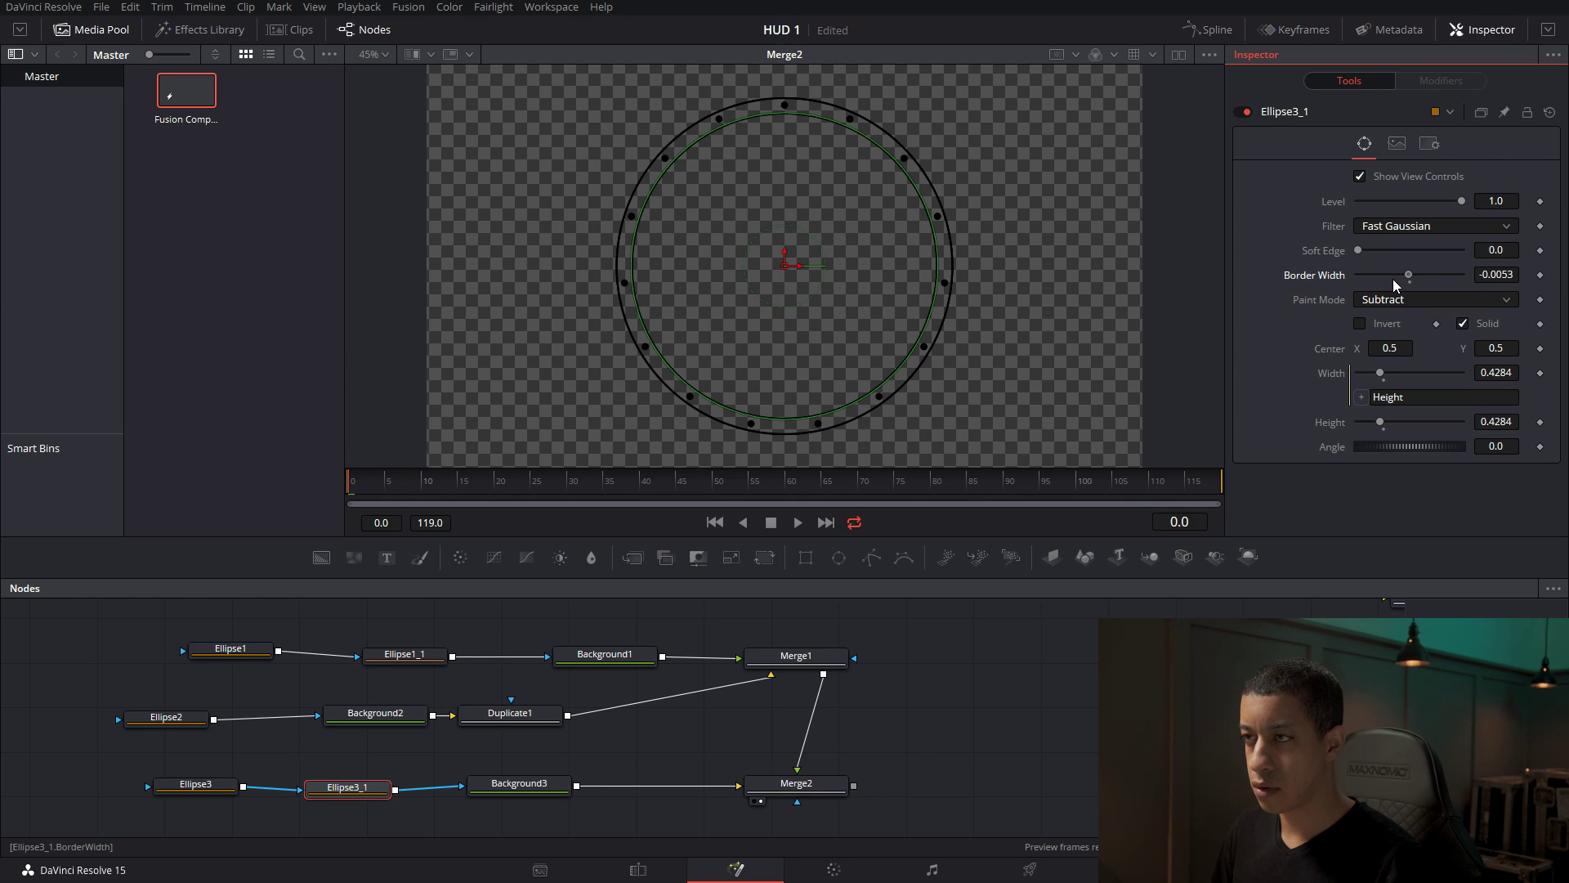
click(1159, 609)
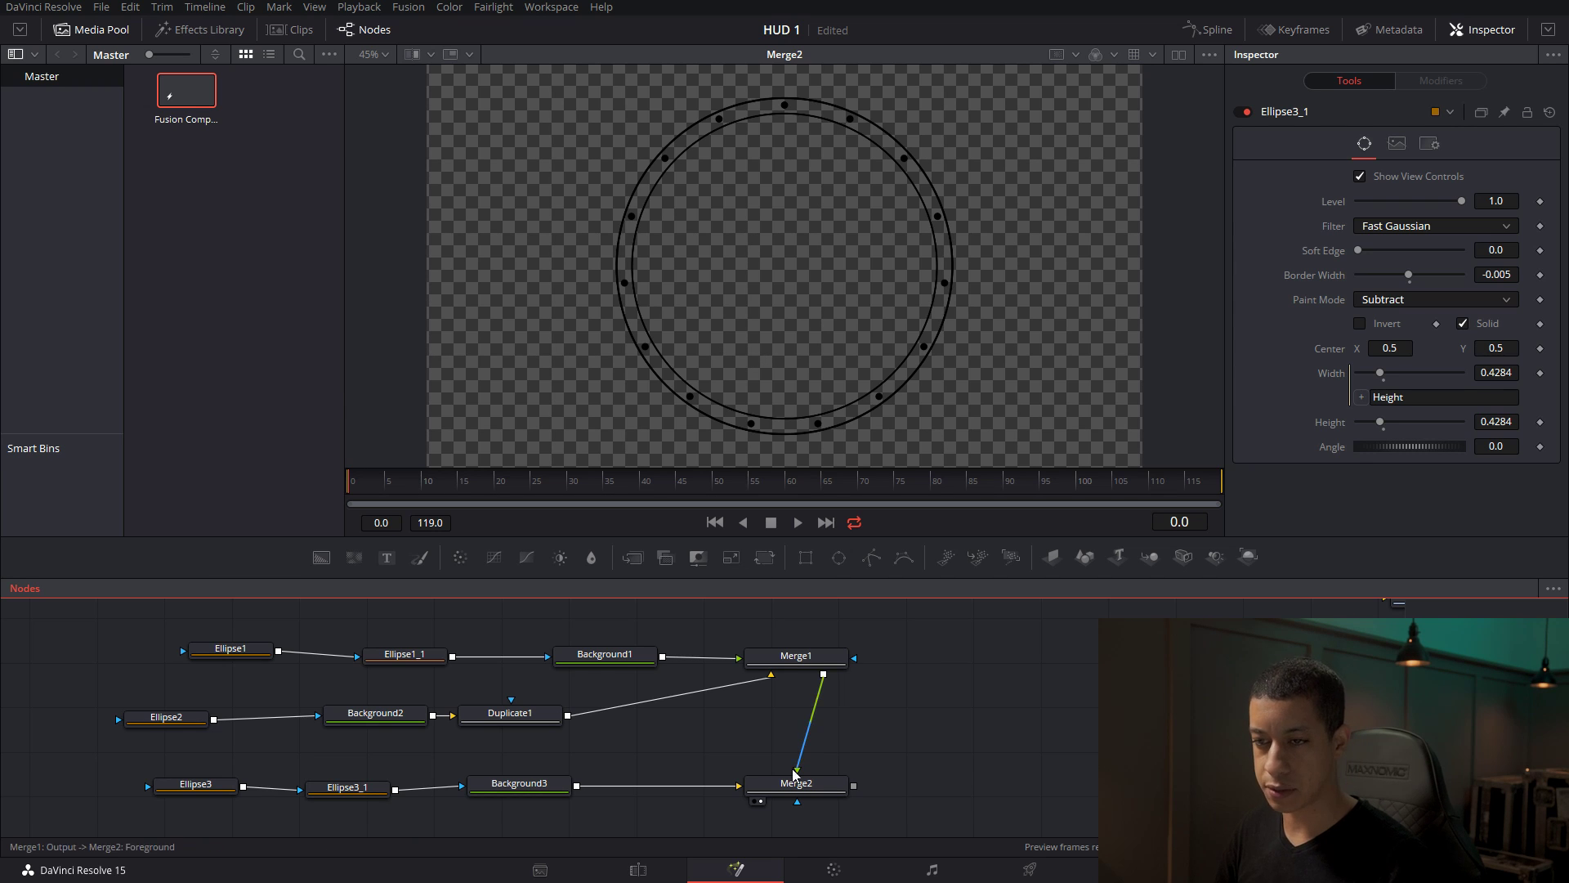
Move Ellipse3 and Ellipse3_1 together away from Background3, leaving a gap in the connection.
drag(799, 777, 1027, 747)
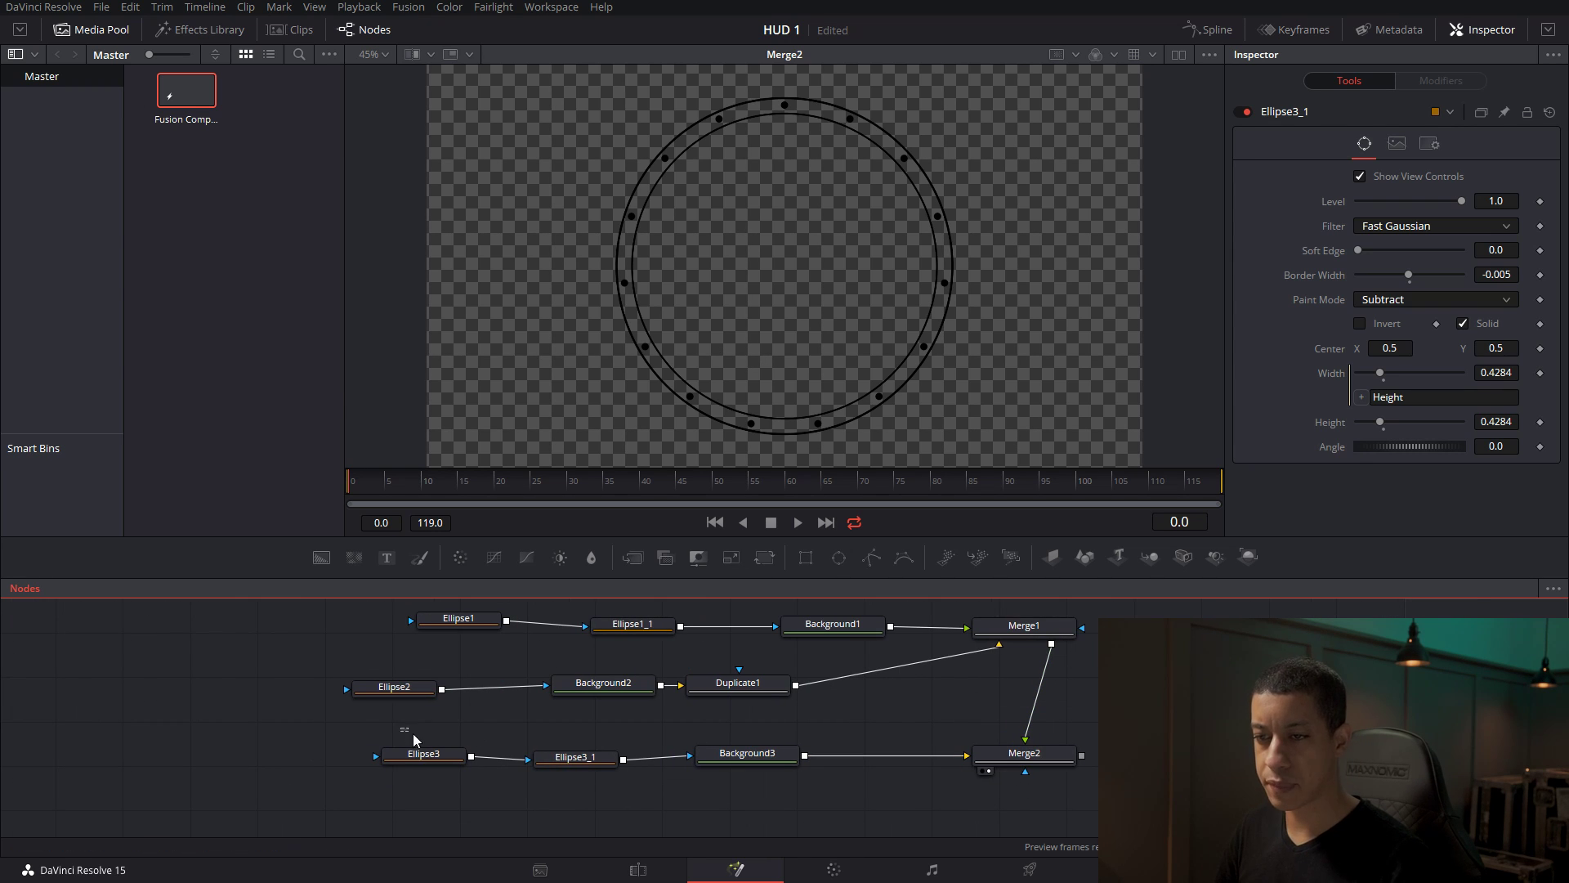
drag(401, 728, 356, 767)
click(493, 743)
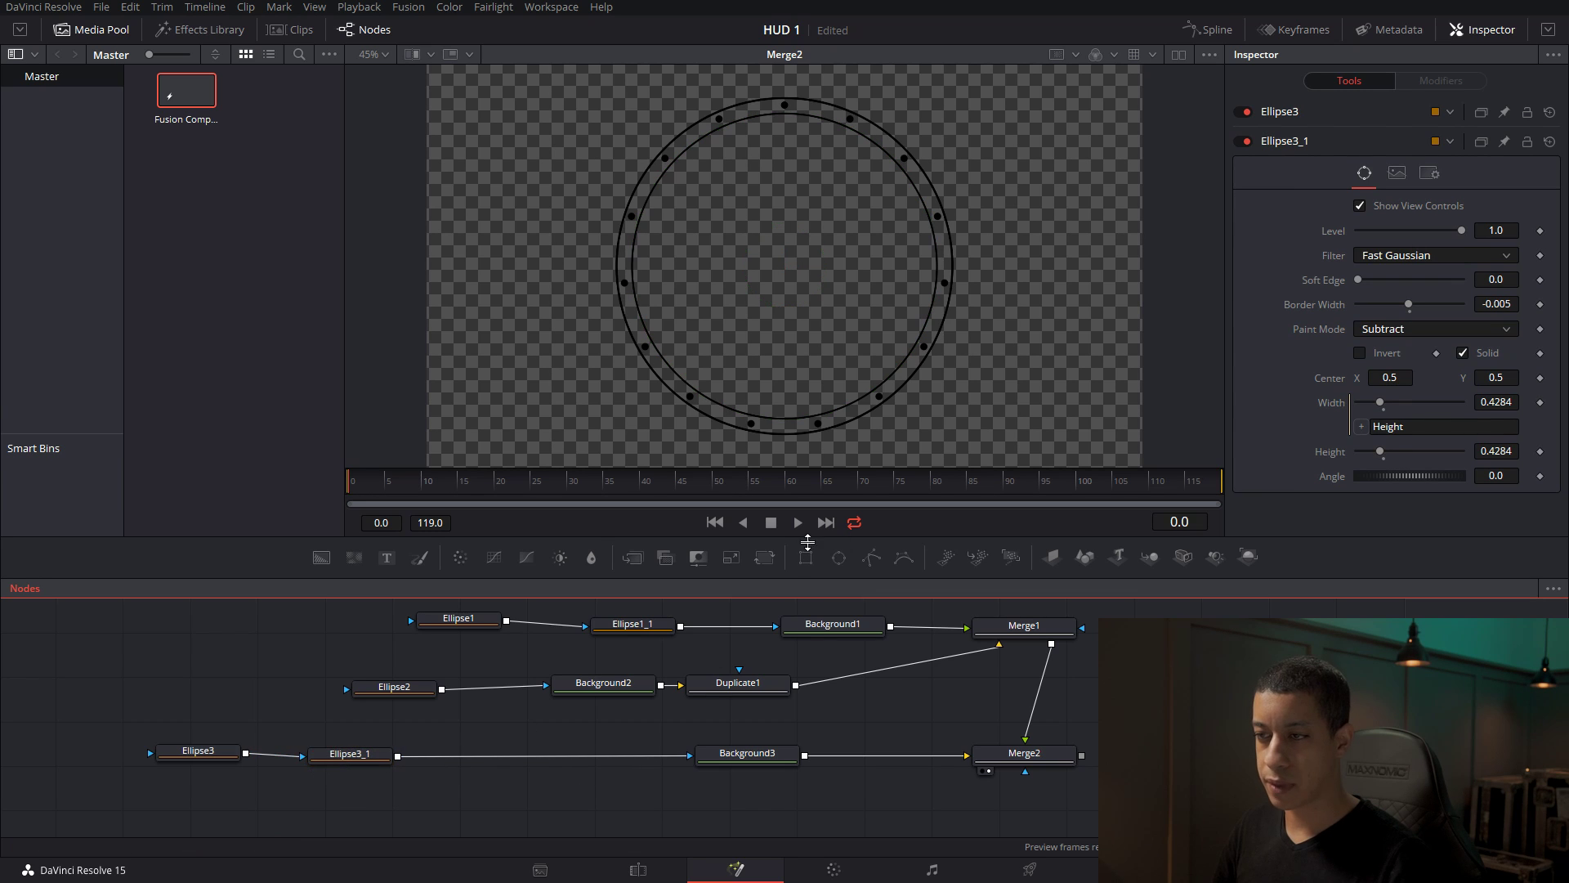
Insert a Rectangle mask node between Ellipse3_1 and Background3.
drag(809, 565, 691, 755)
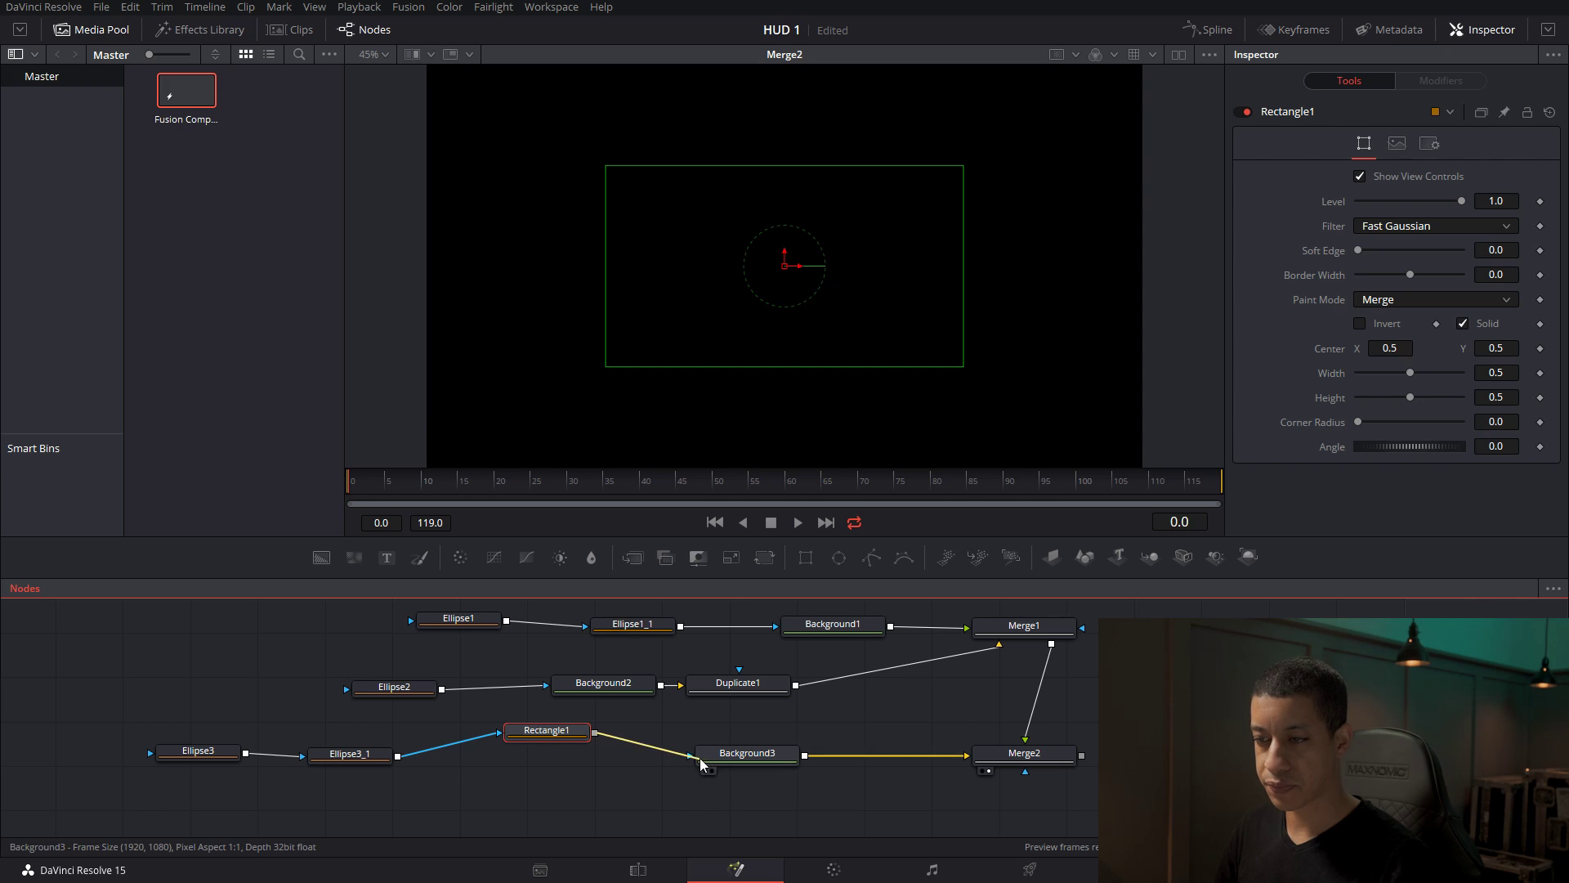
drag(540, 738, 691, 755)
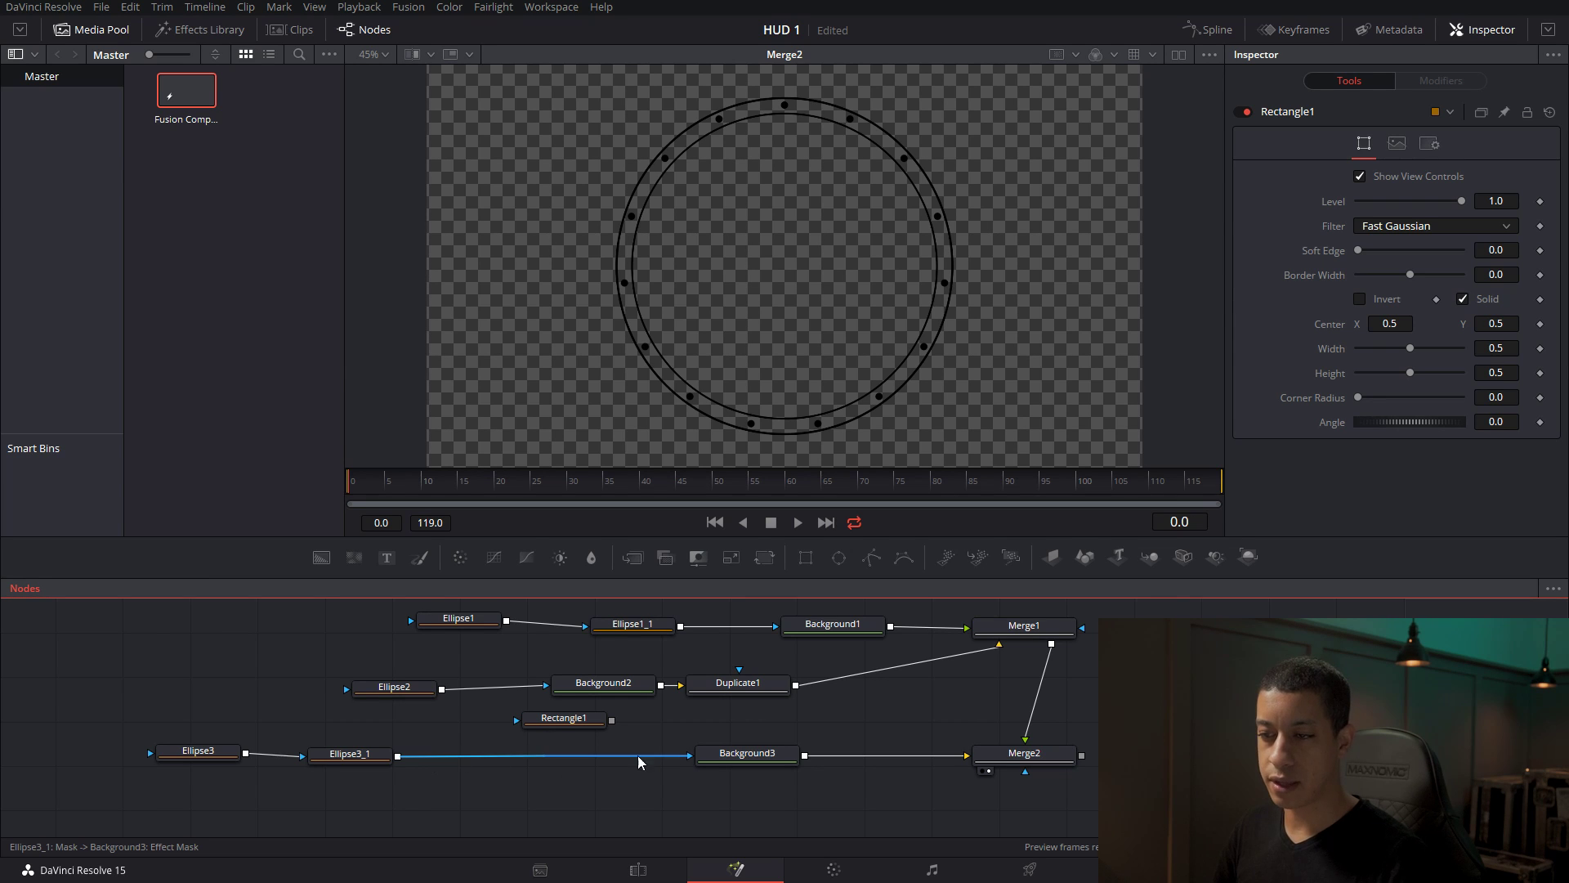
mouse_move(658, 763)
mouse_down()
mouse_move(466, 758)
mouse_move(564, 723)
mouse_move(689, 755)
mouse_up()
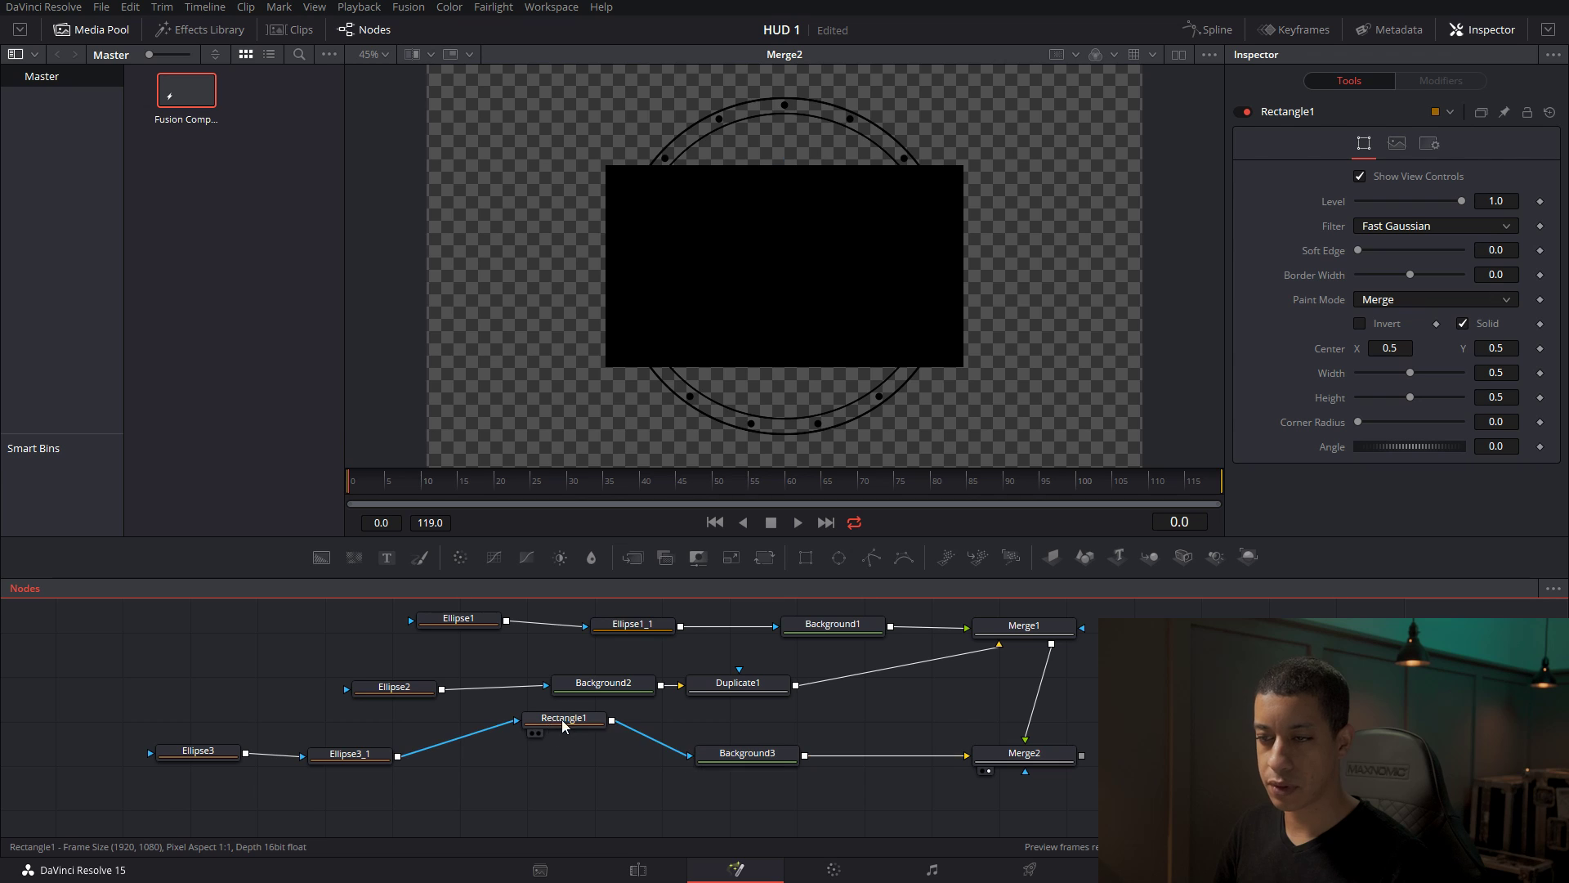
Align Rectangle1 in line with the Ellipse3 row, set its Paint Mode to Subtract and turn on Invert.
drag(577, 723, 575, 756)
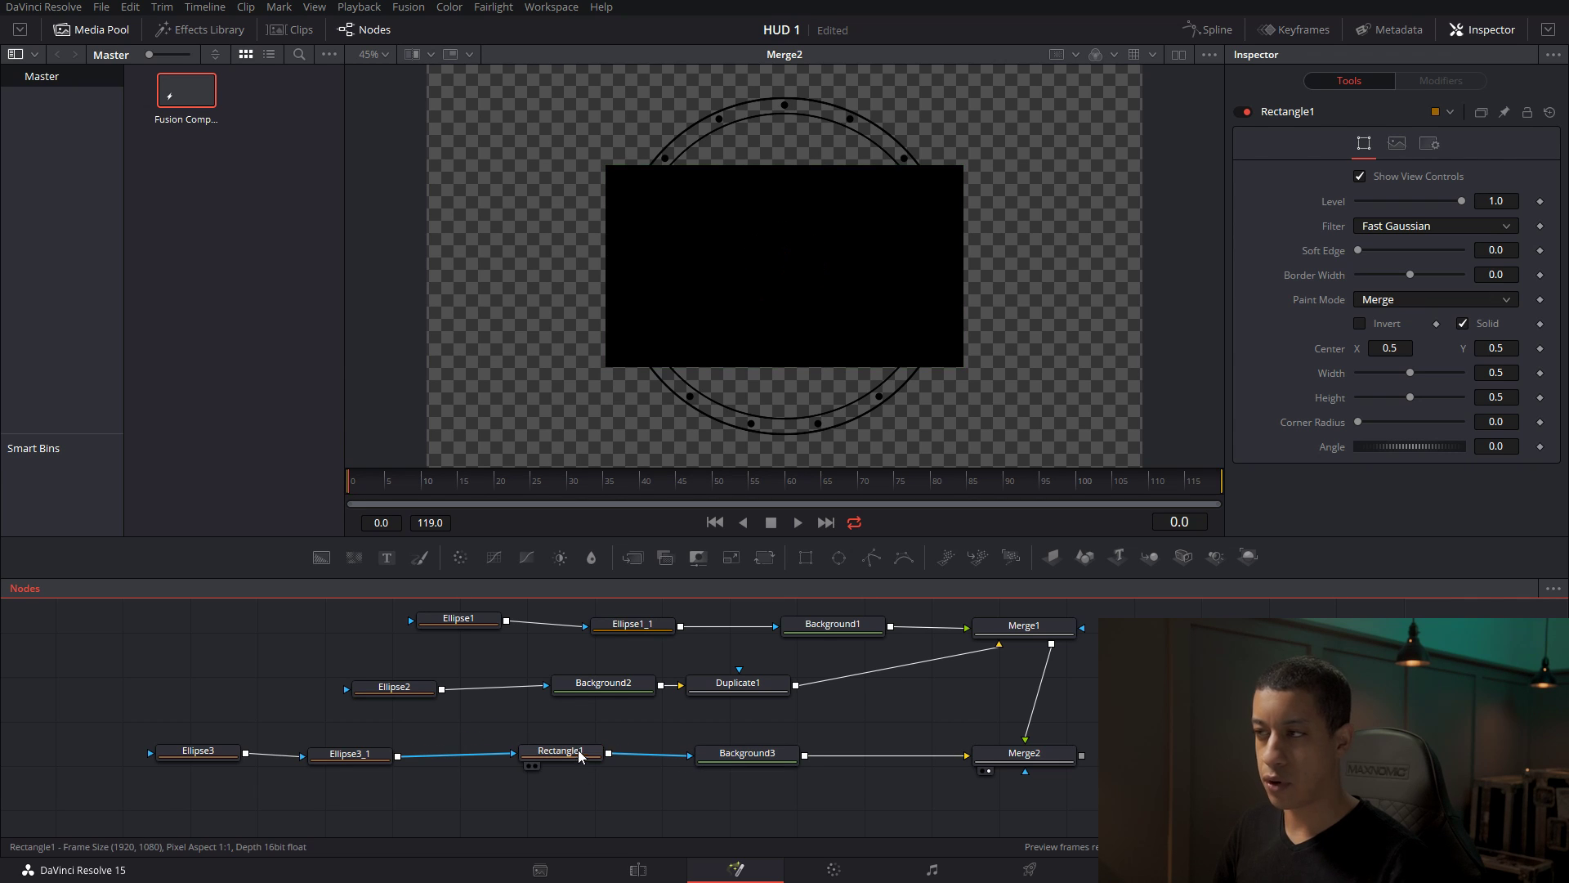
click(1431, 300)
click(1422, 353)
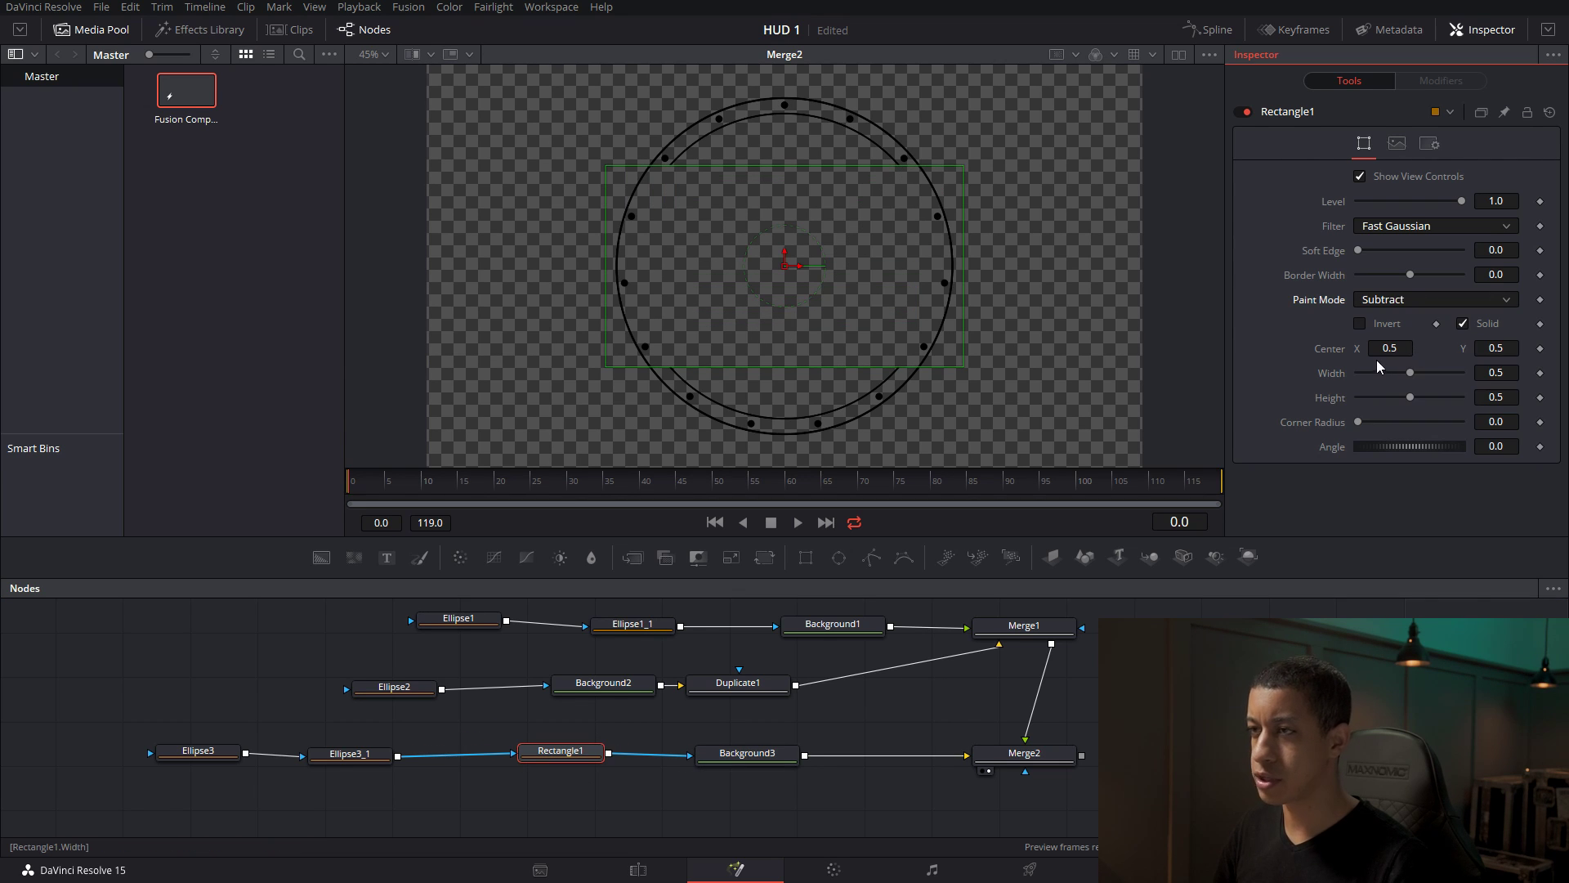
click(1361, 324)
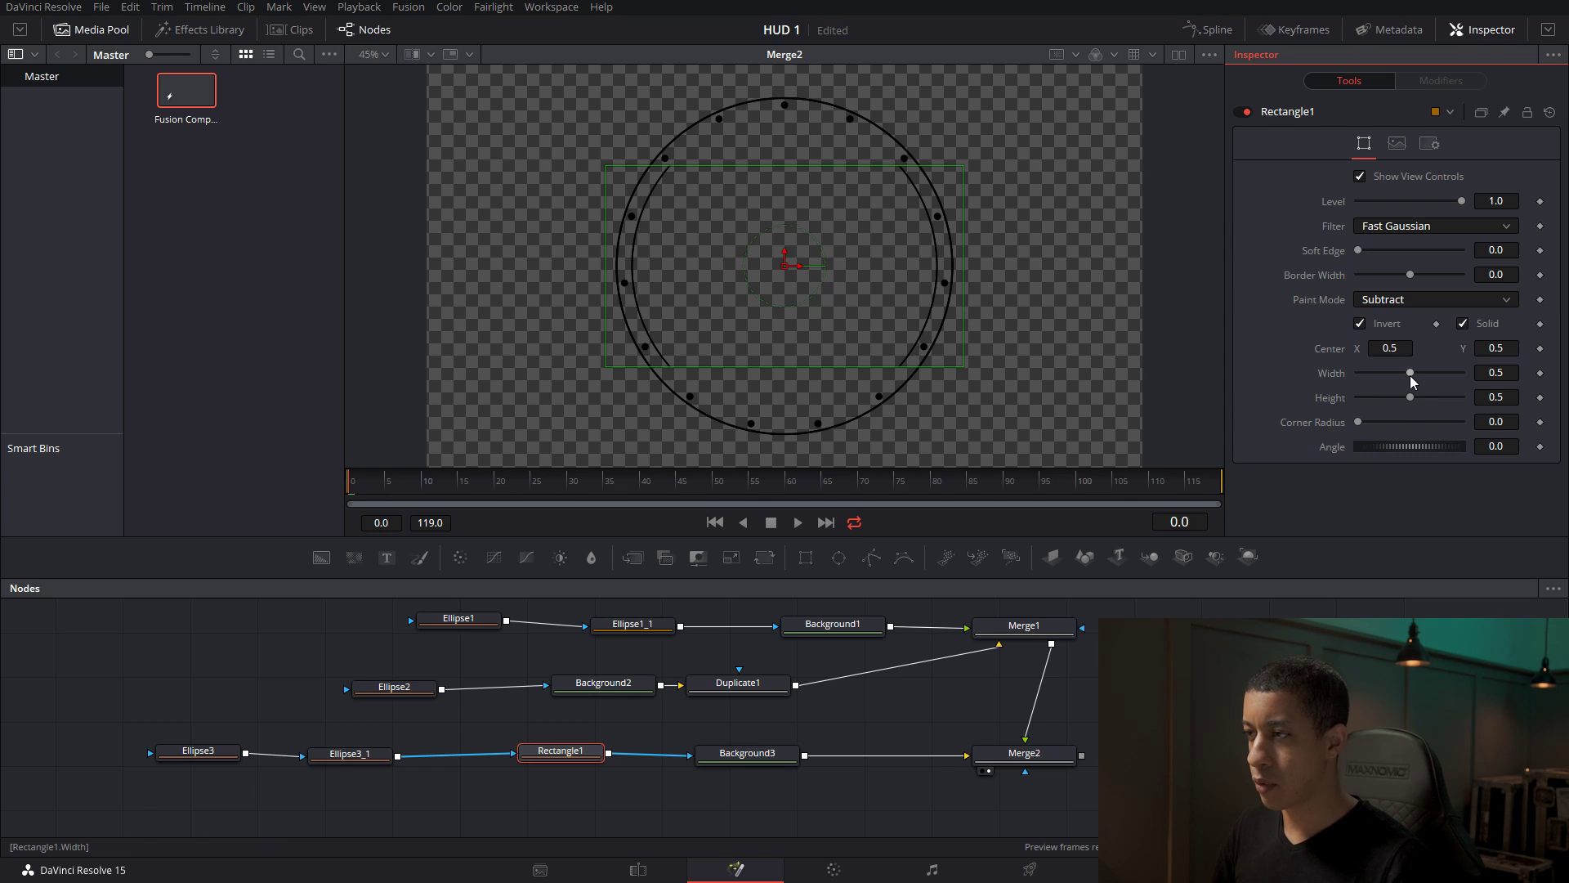
Shrink Rectangle1 to Width 0.15 and Height 0.102, and move it sideways to Center X of about 0.713.
drag(1410, 375, 1374, 377)
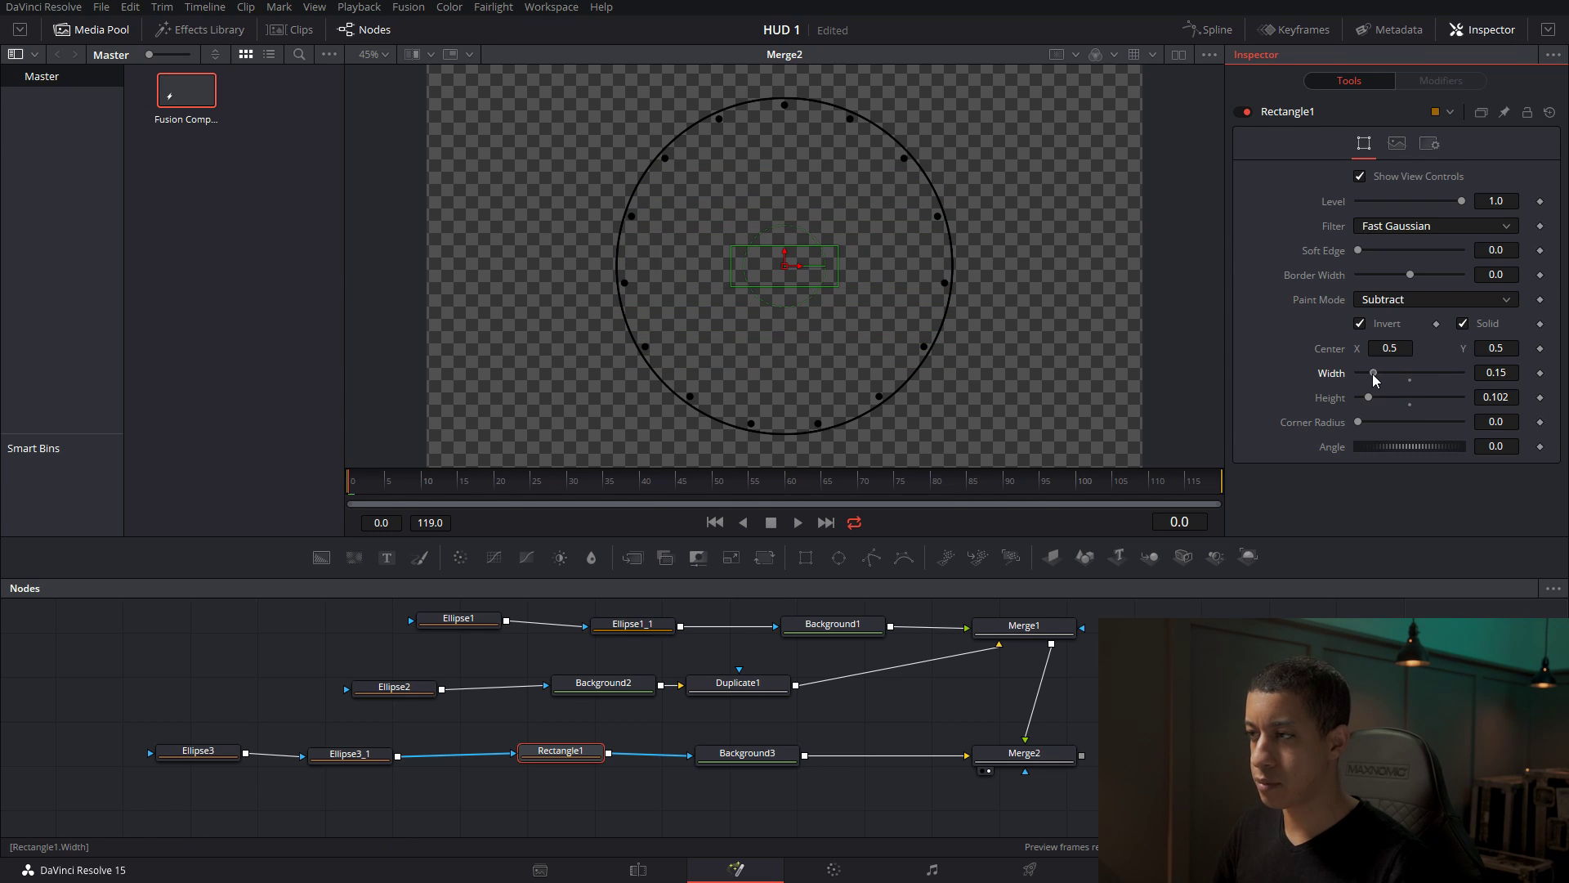
drag(801, 270, 953, 273)
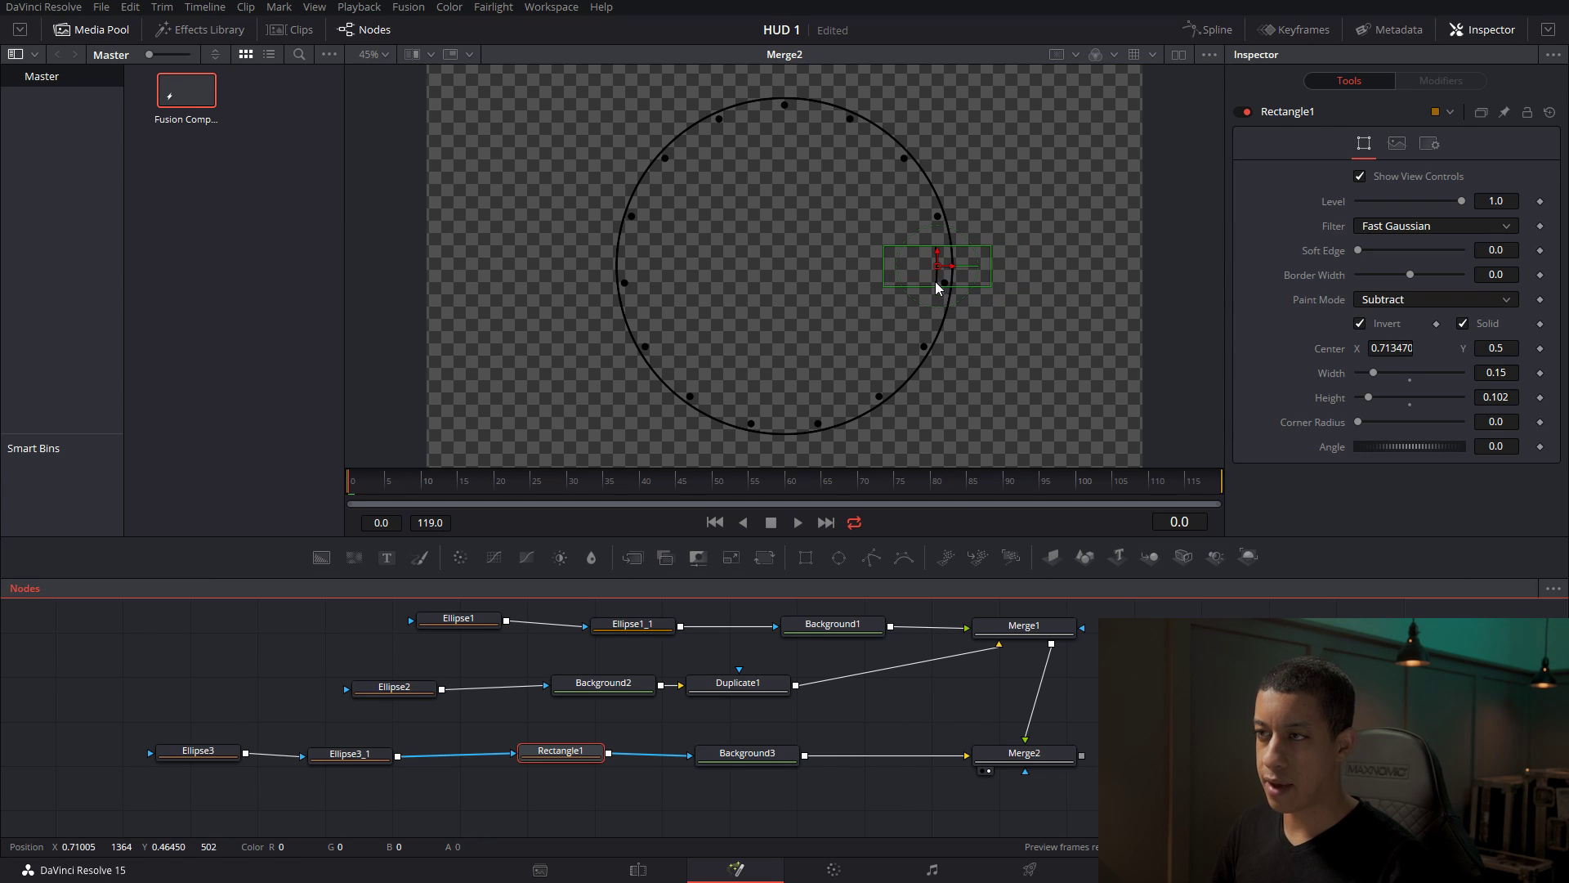
Shift Background3 away from Merge2 and insert a Duplicate node between them.
drag(767, 768, 731, 765)
key(shift+space)
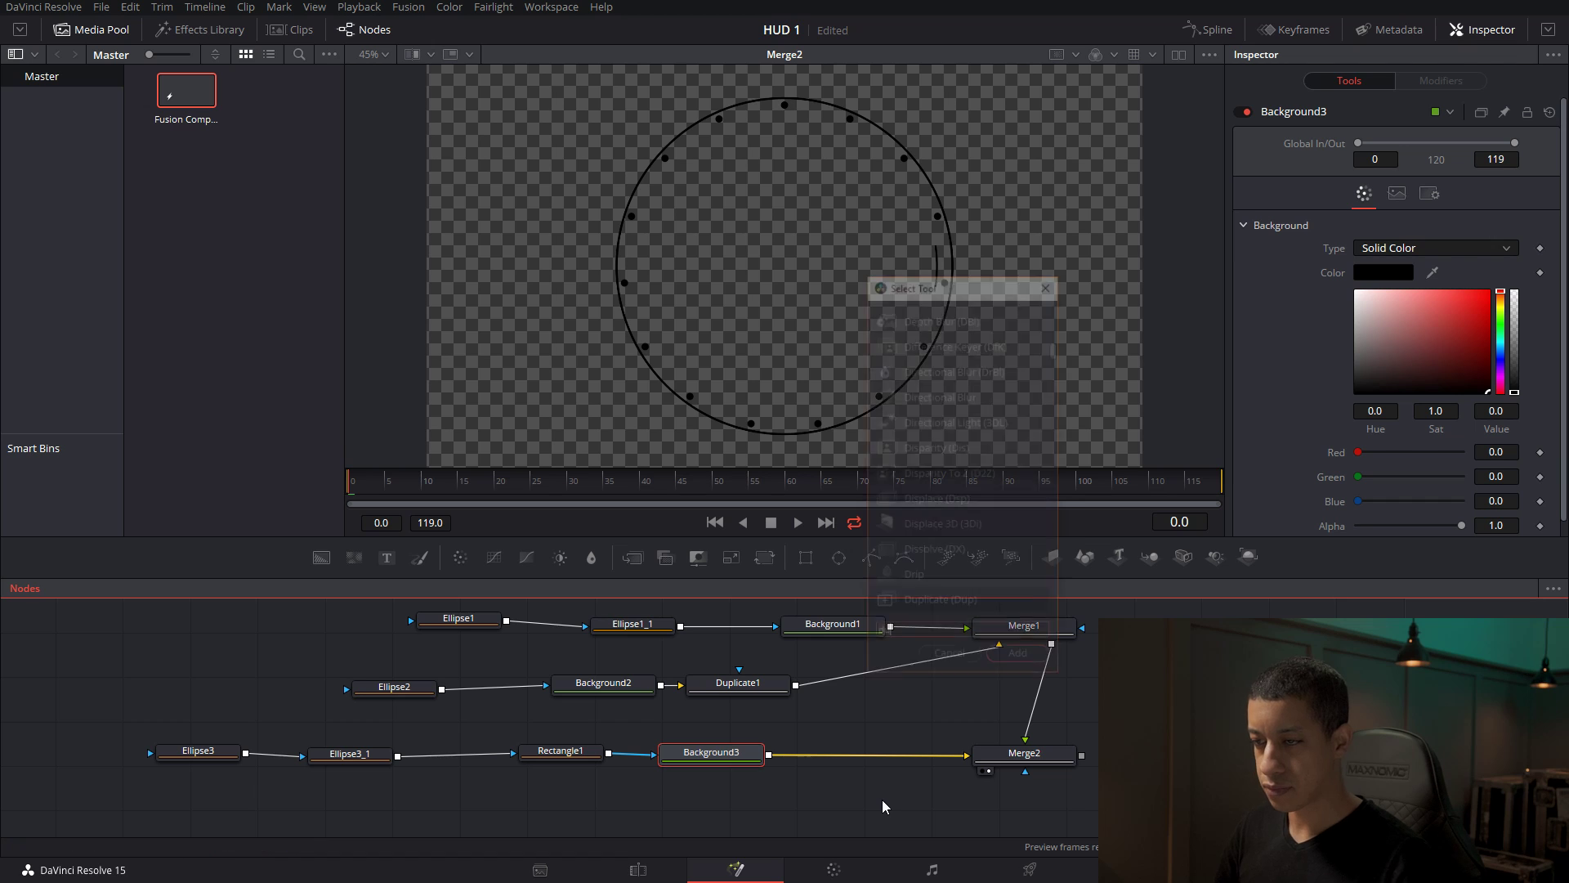
text(du)
key(Return)
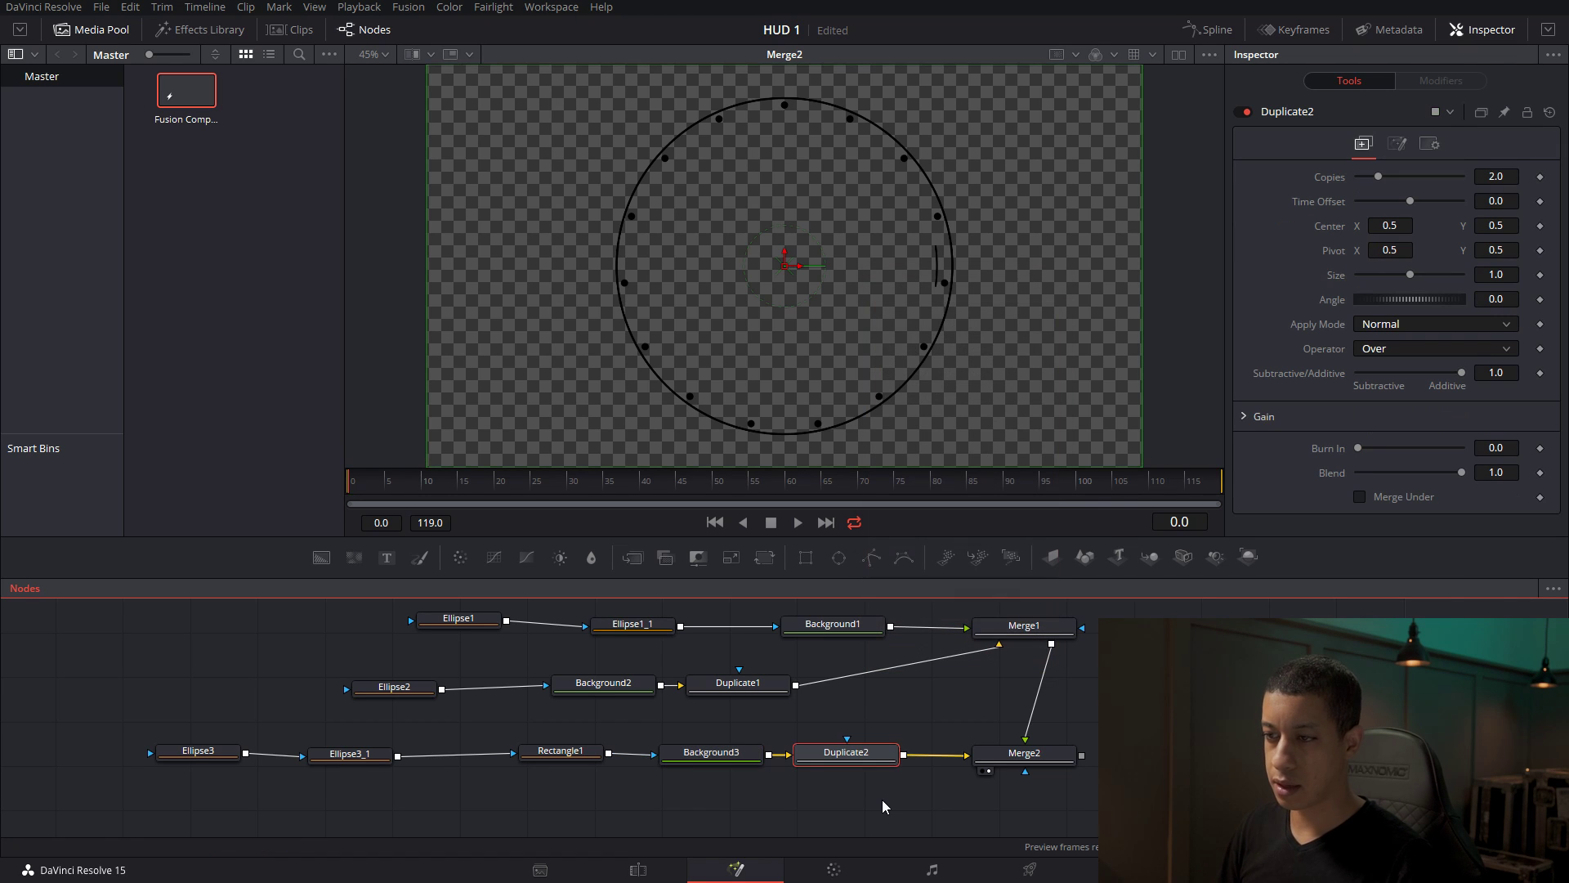
Set Duplicate2 to 6 copies with an Angle of 360/6 to space the arc segments evenly around the ring.
click(1504, 177)
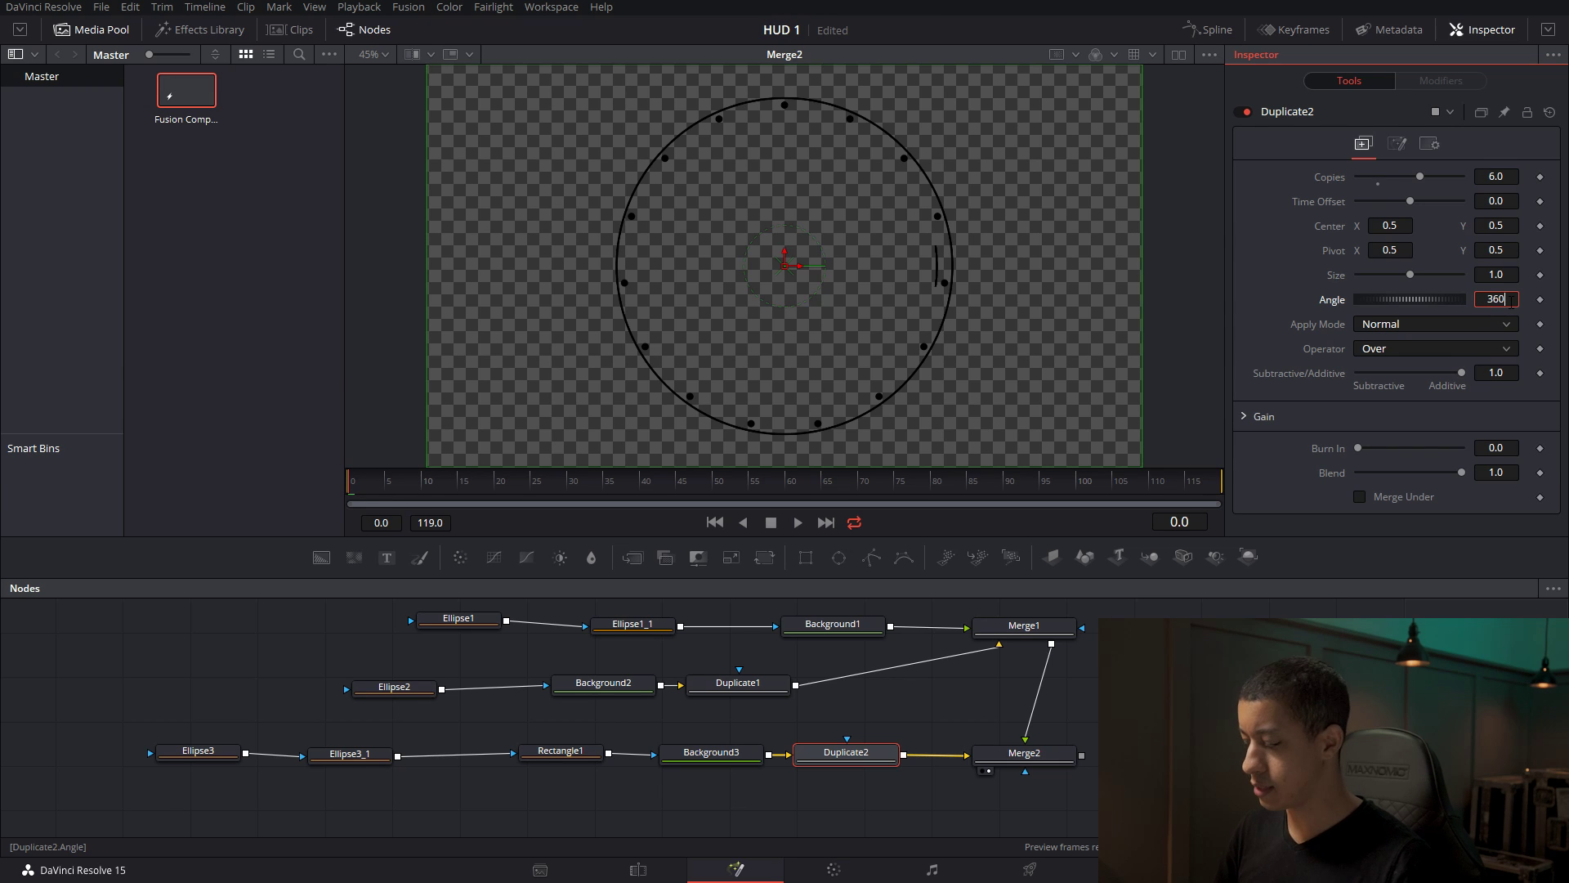
text(360/6)
key(Return)
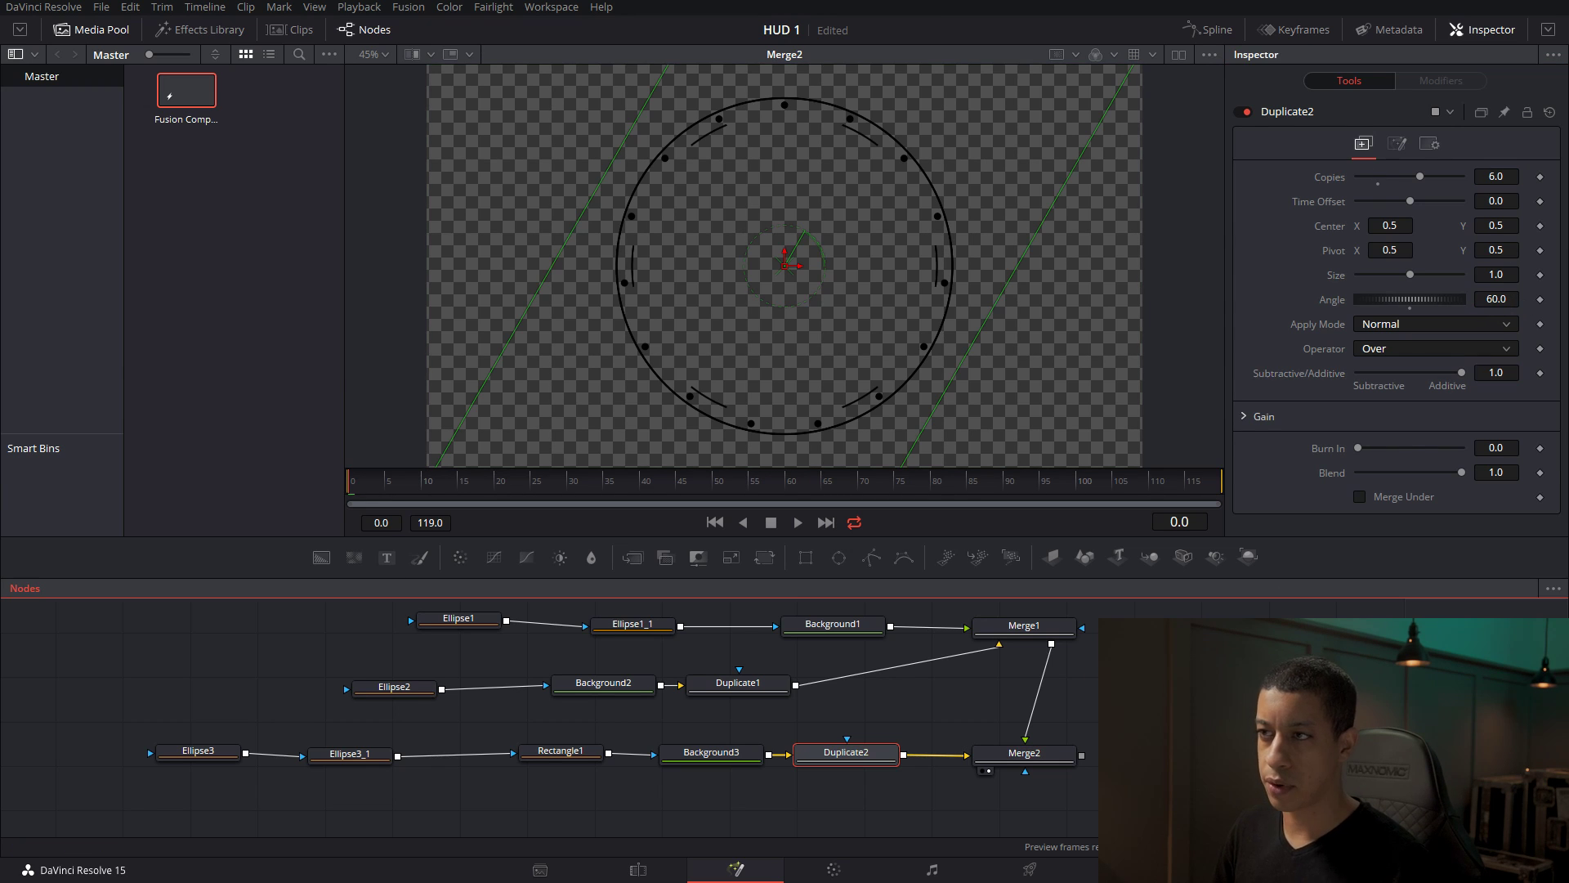
click(823, 226)
Add a new Background node below Background3 and connect an Ellipse mask to it.
drag(686, 797, 802, 762)
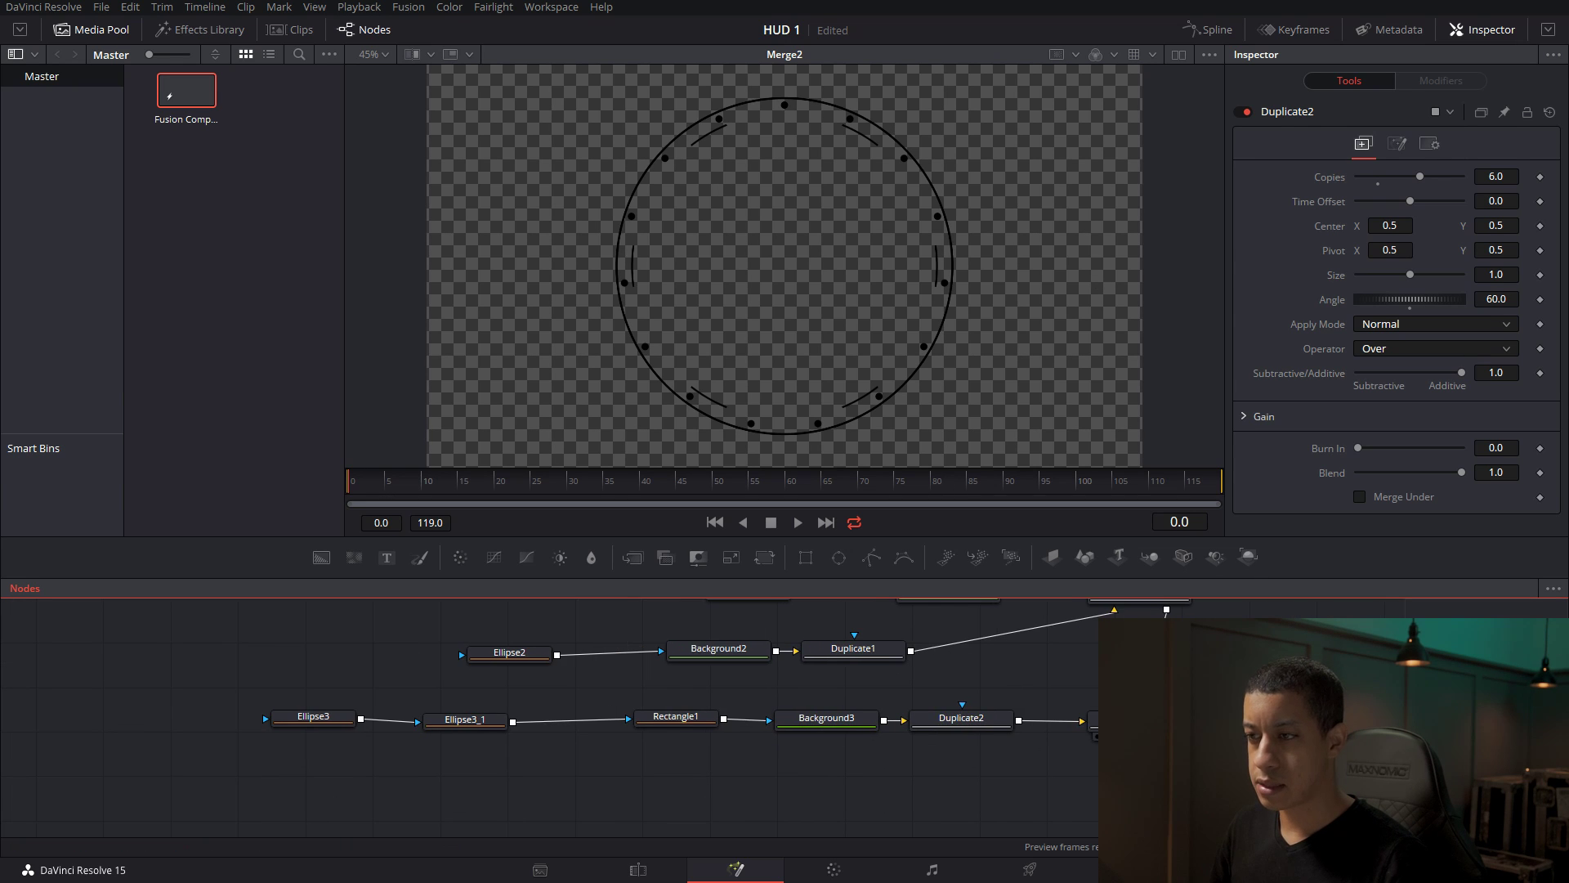
scroll(1047, 696, down, 4)
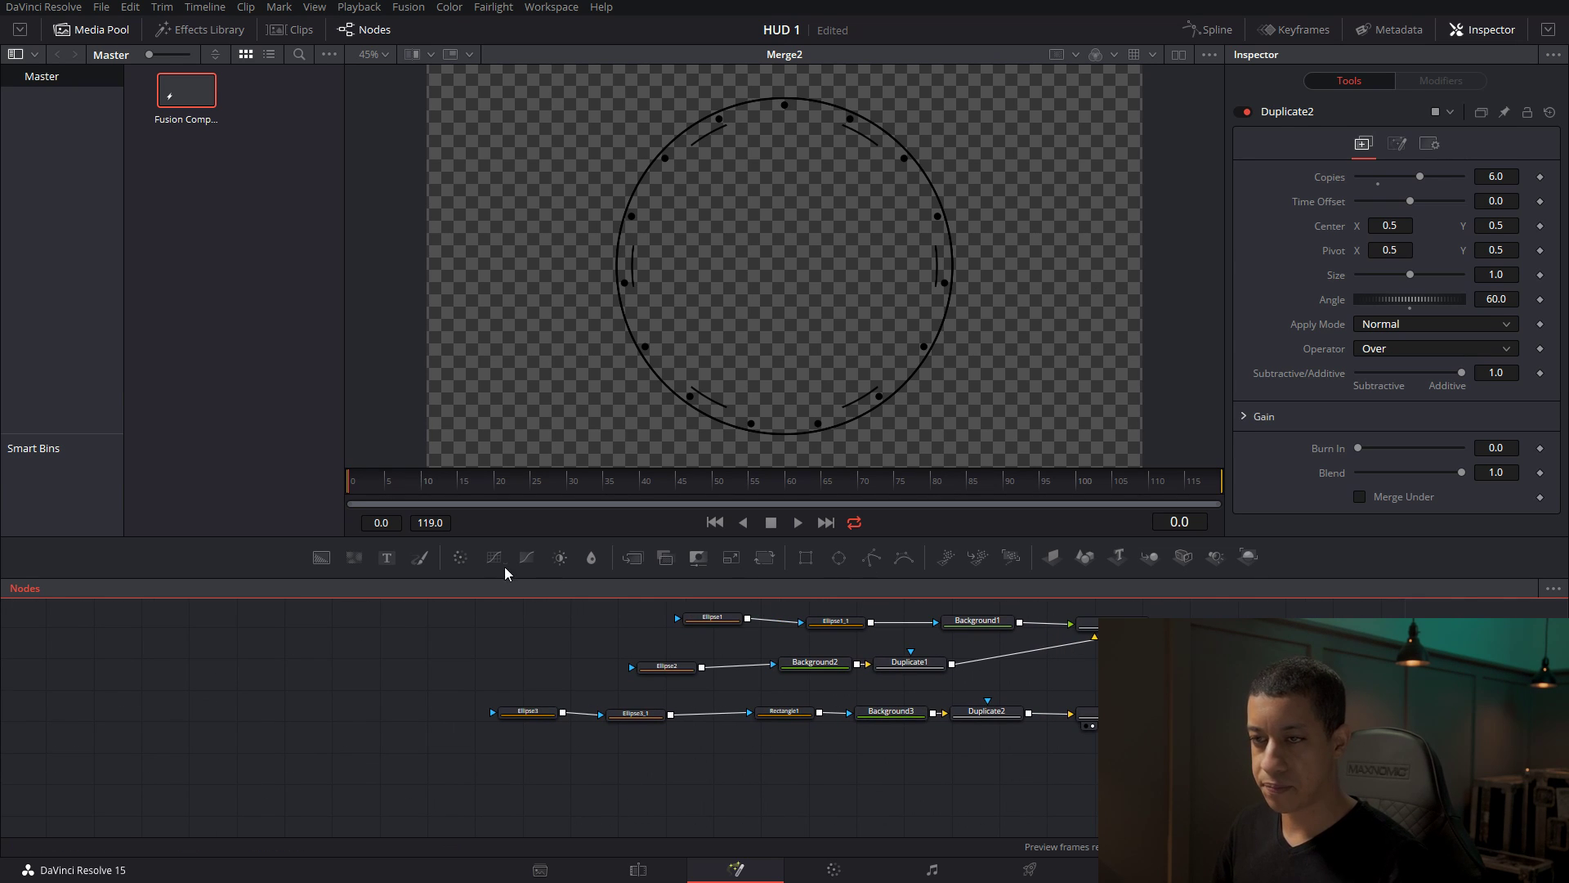
drag(321, 557, 871, 765)
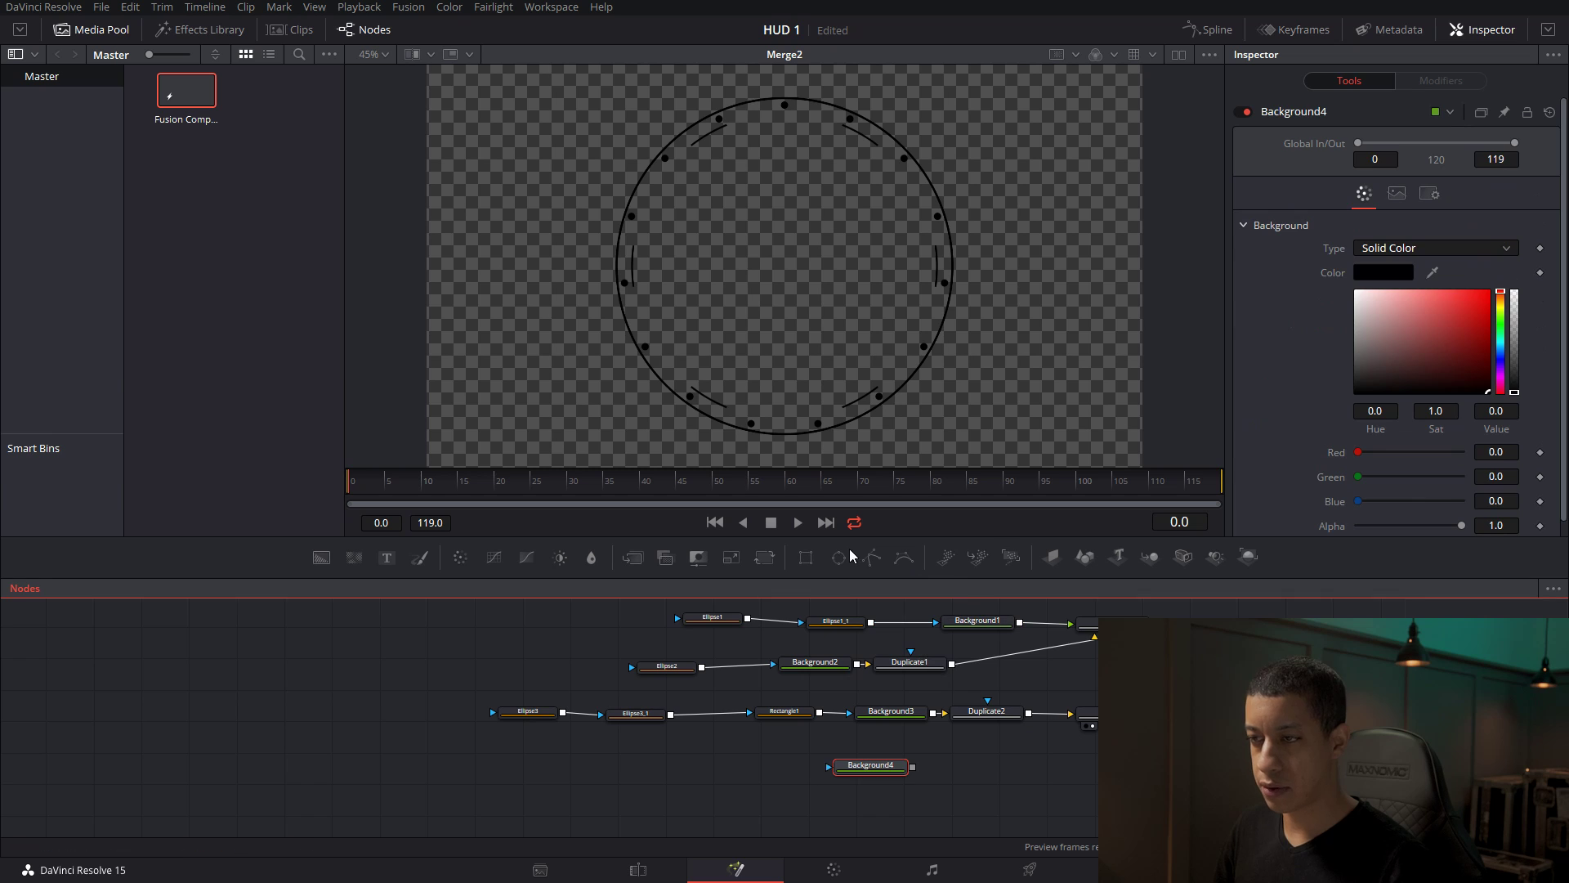
drag(850, 556, 872, 770)
drag(701, 769, 699, 760)
Link Ellipse4's Width to its Height with the expression Height.
right_click(1338, 348)
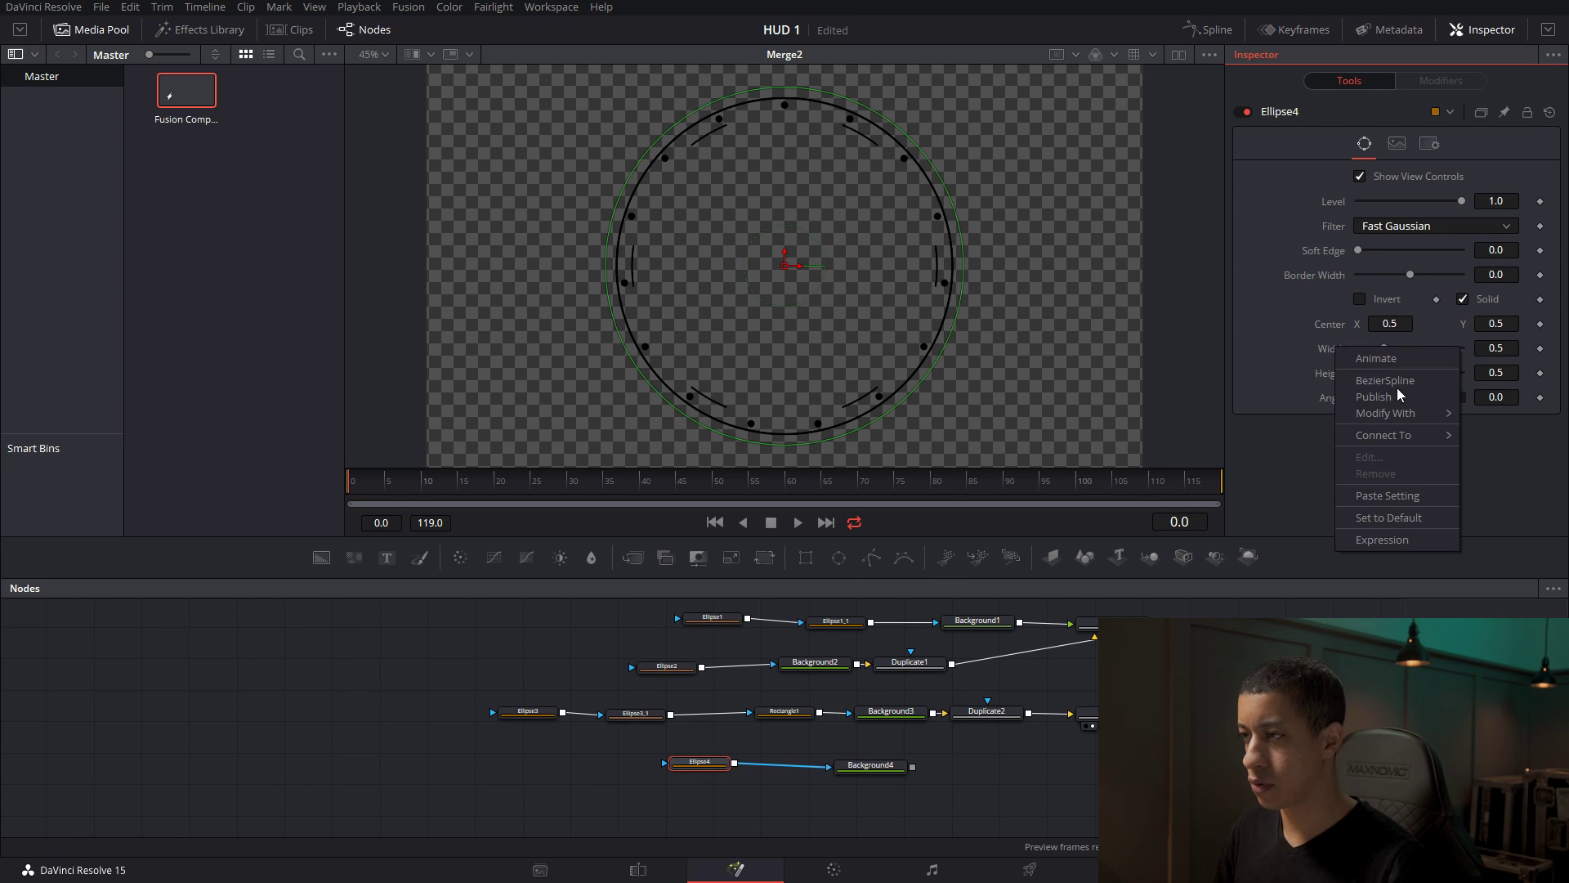
click(1385, 540)
drag(1361, 372, 1348, 416)
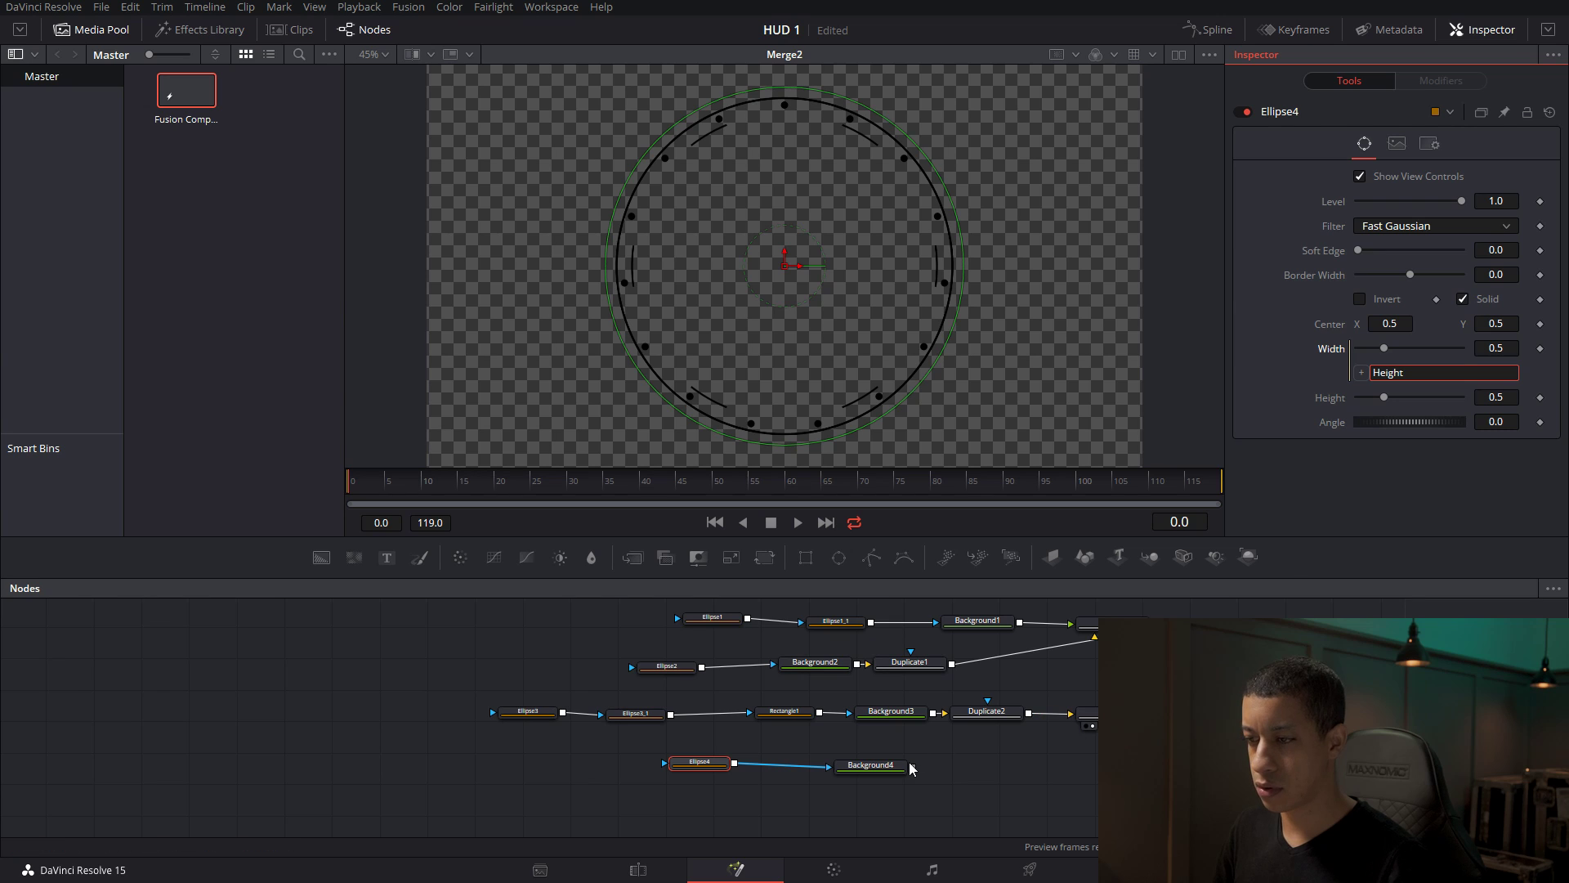
Merge Merge2's output with Background4 and show the new merge in the viewer.
drag(1151, 715, 913, 766)
click(1080, 773)
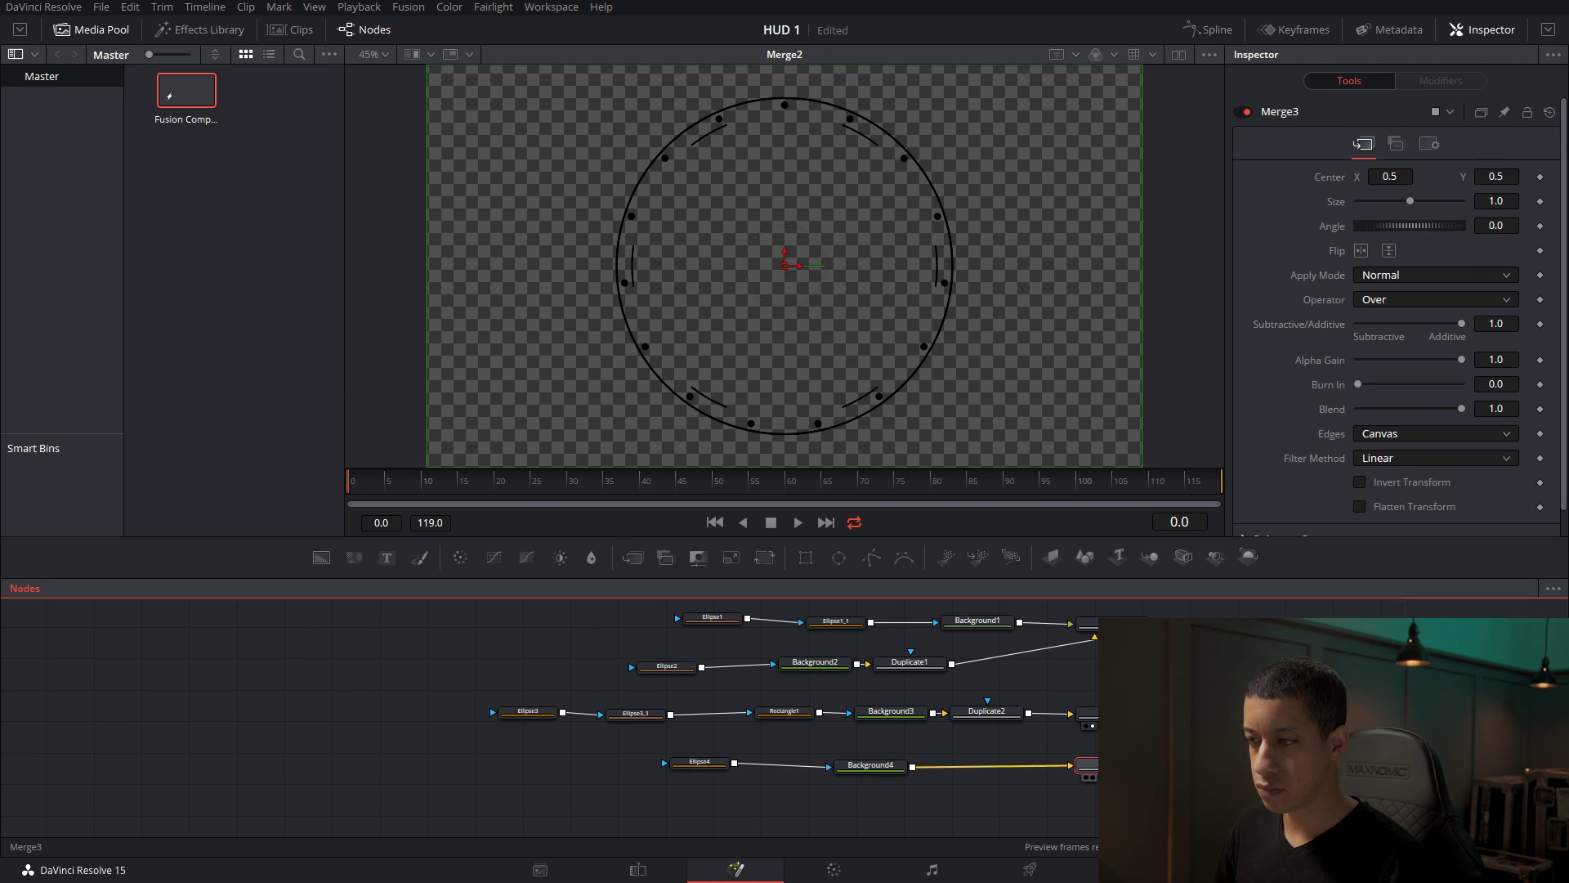
click(1084, 779)
Reduce Ellipse4's Height to 0.4156 so the circle fits just inside the arc segments.
click(701, 762)
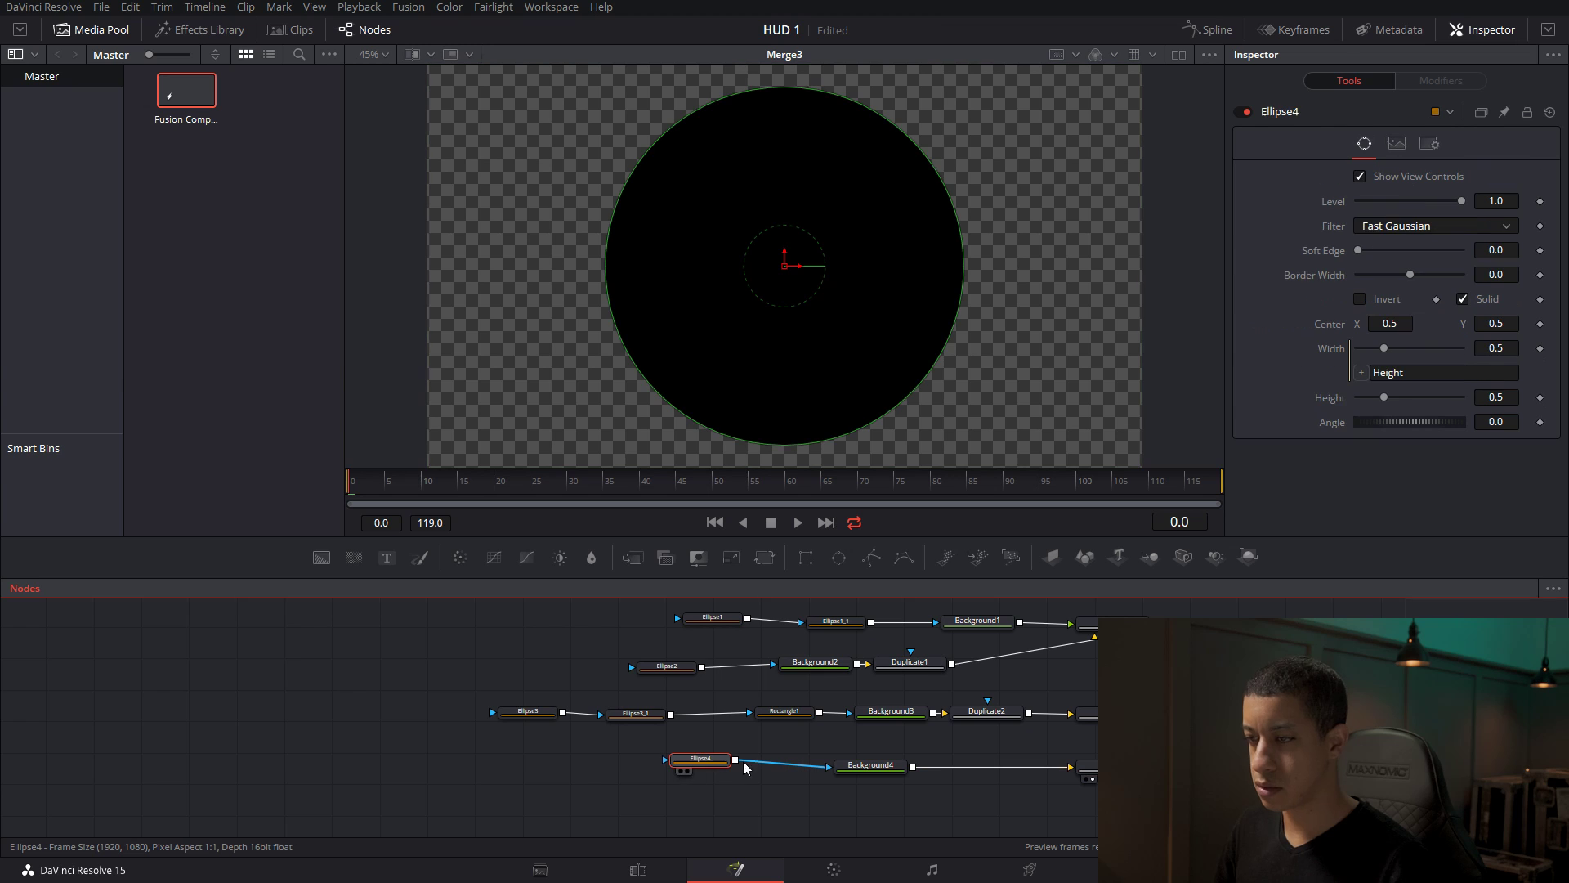
click(1382, 399)
drag(1382, 399, 1379, 399)
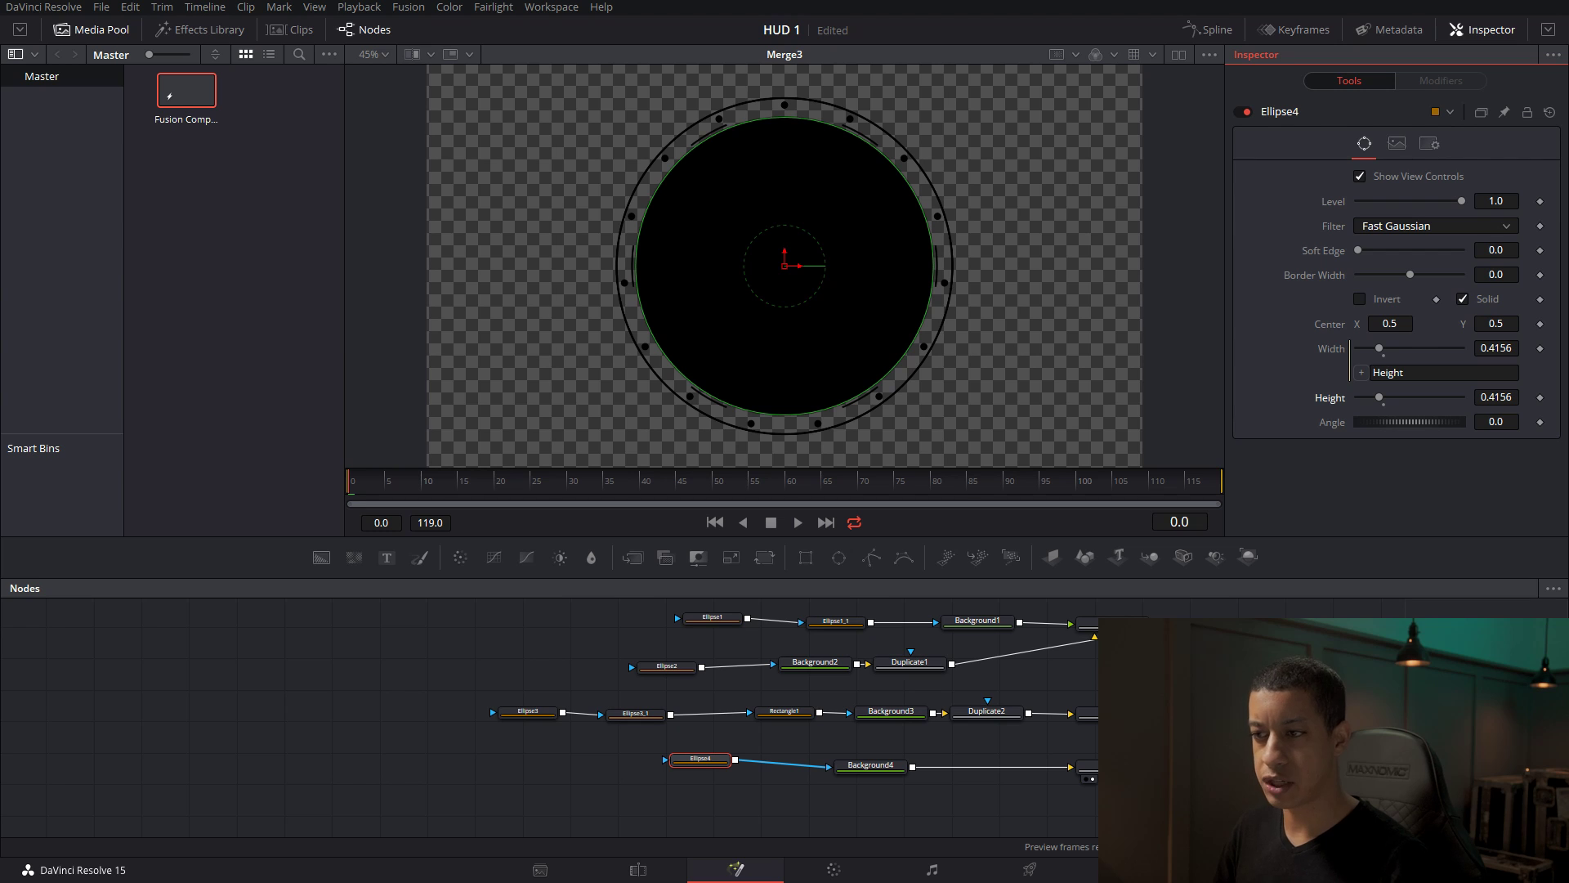
Move Ellipse4 farther from Background4 and paste a copy of it between the two nodes.
drag(693, 760, 490, 780)
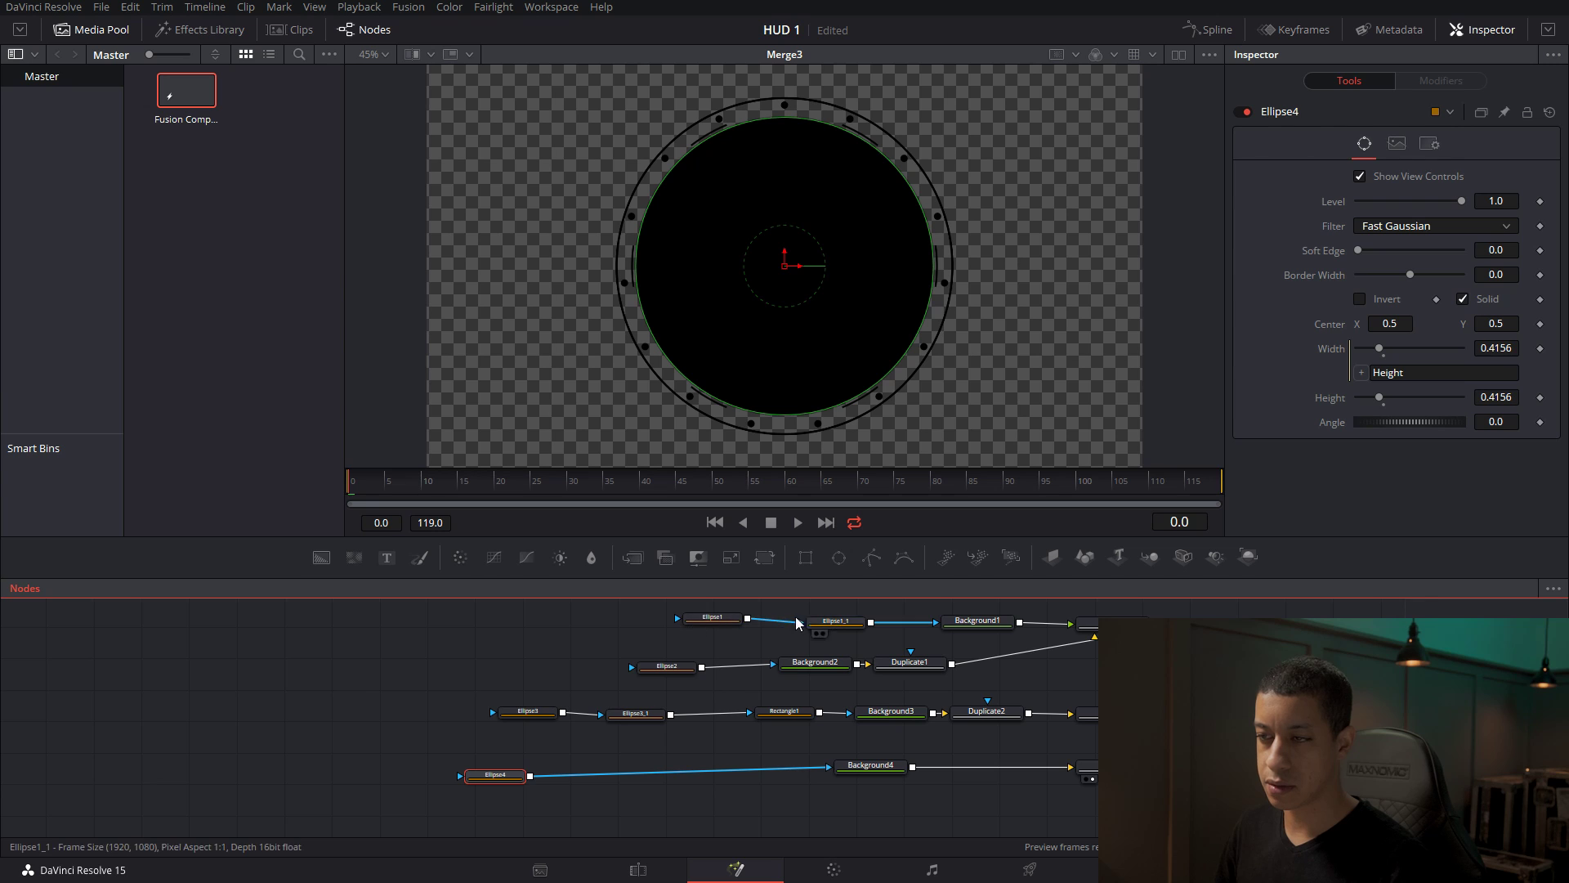
click(843, 811)
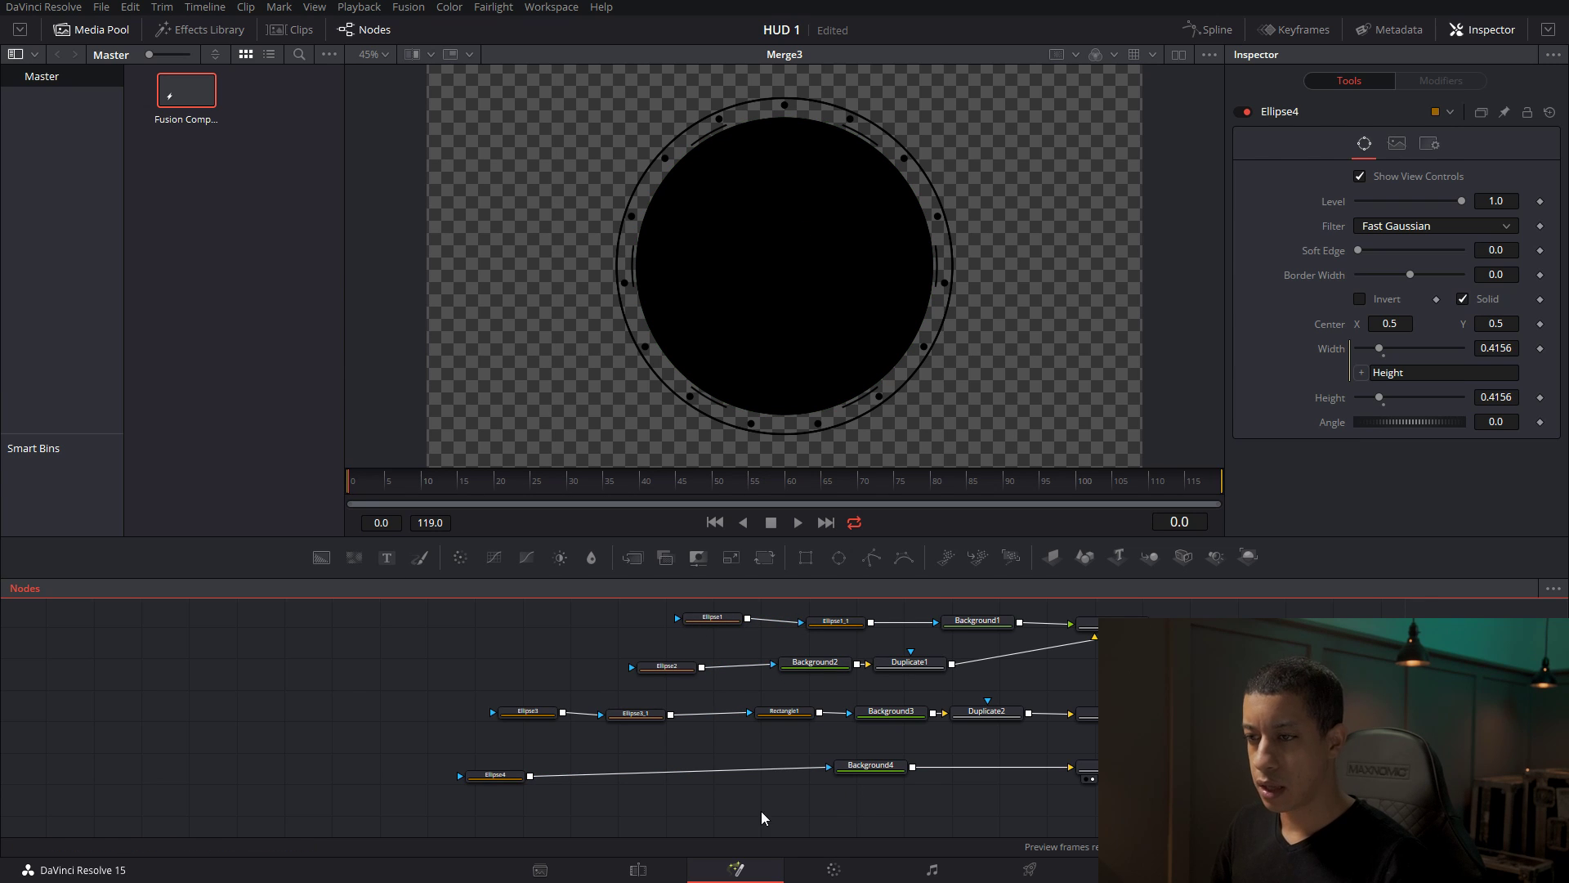
drag(500, 781, 496, 783)
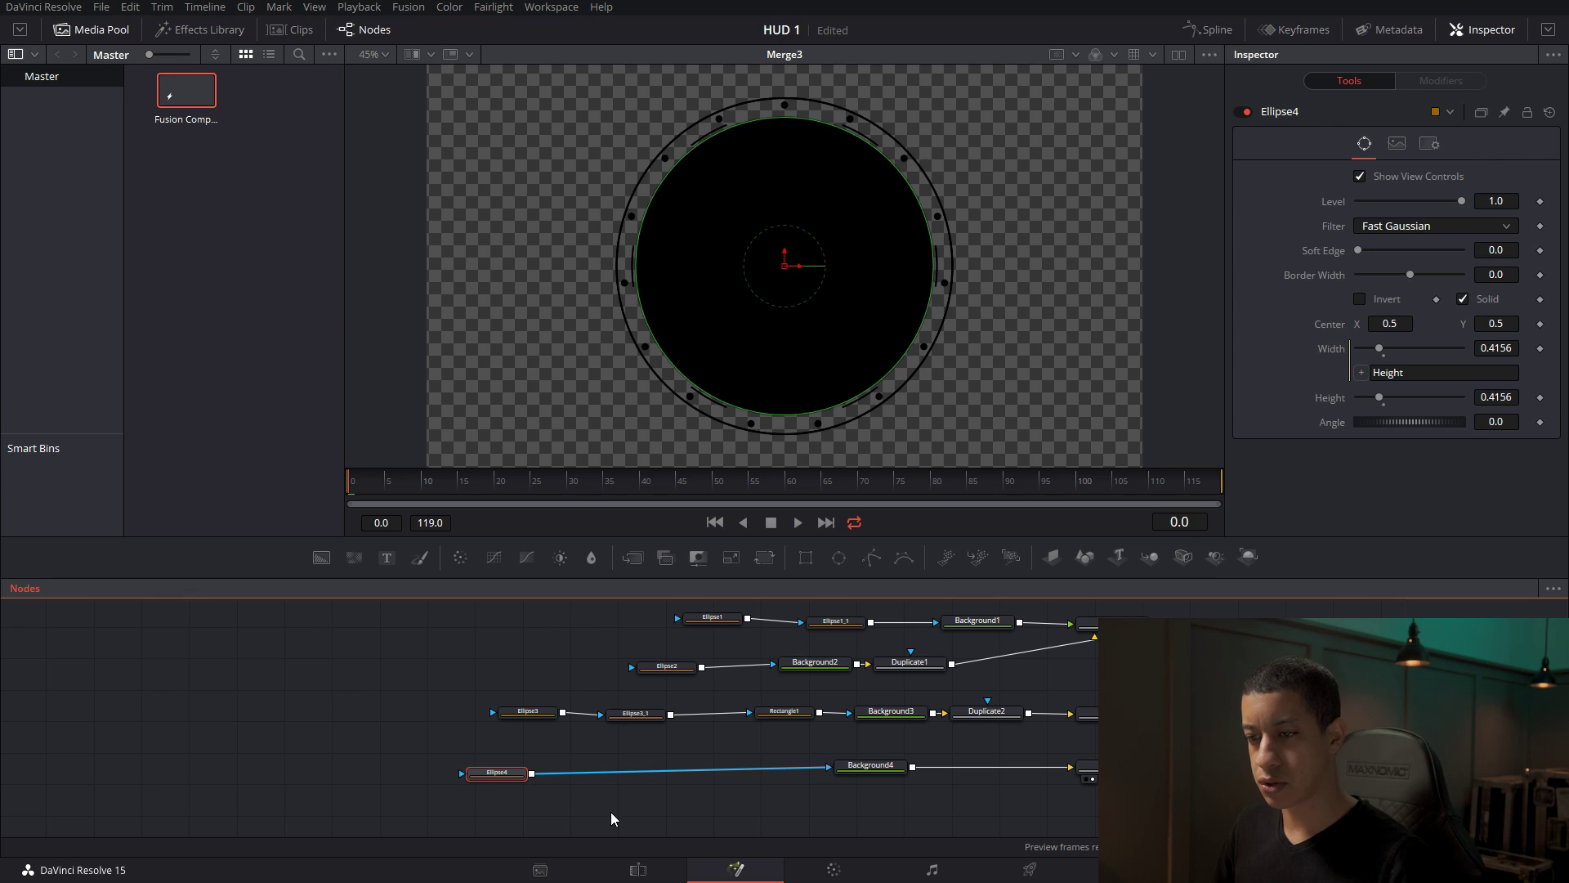
key(ctrl+v)
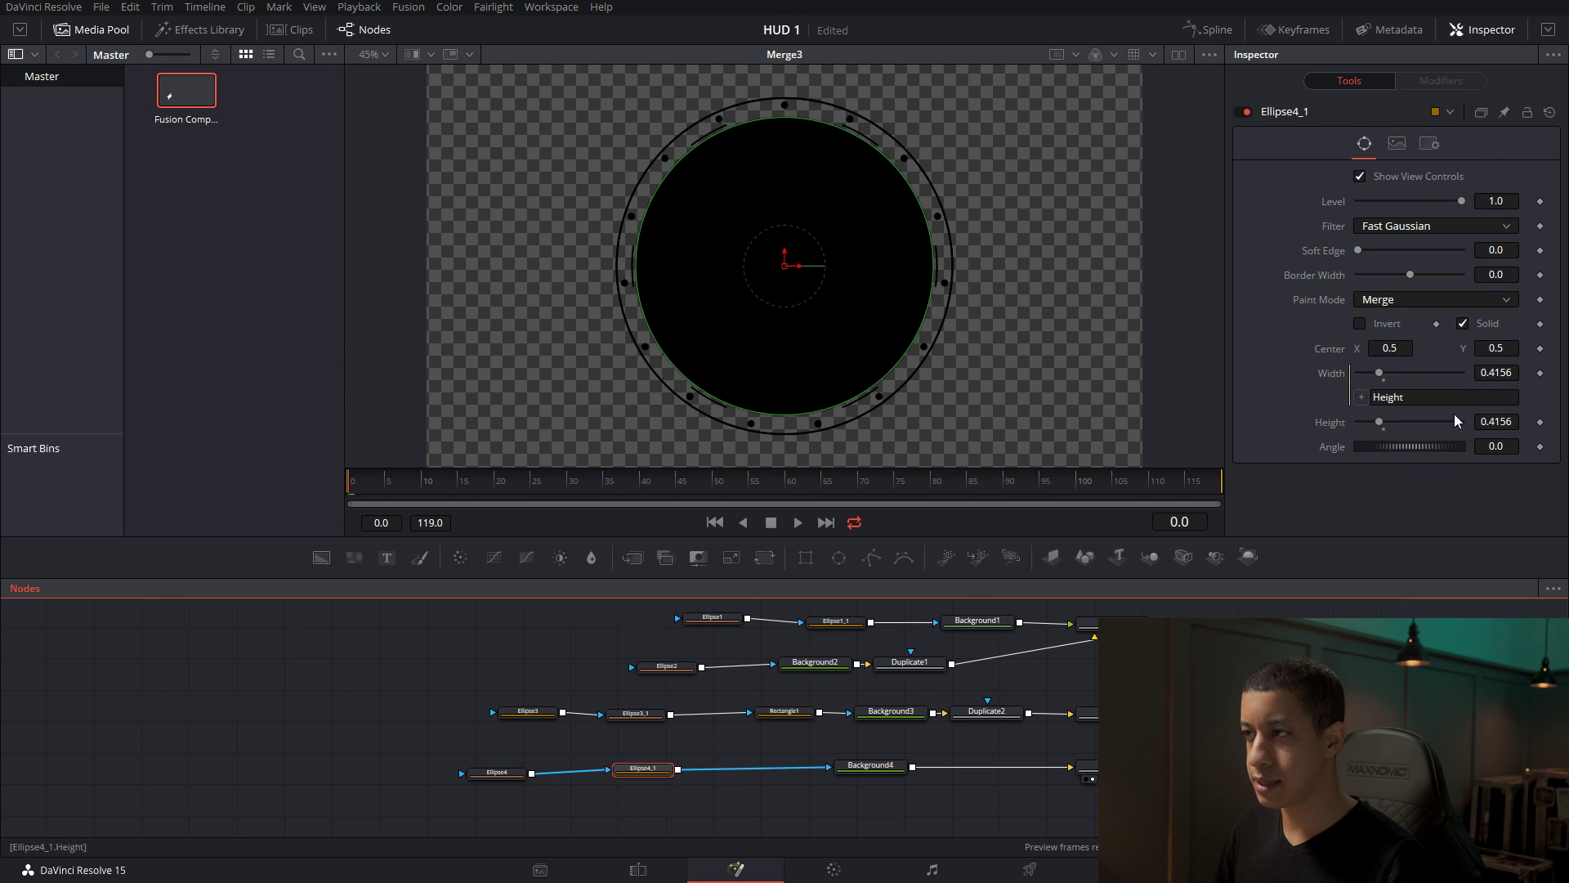
Set Ellipse4_1's Paint Mode to Subtract and its Border Width to -0.005 to leave a thin ring.
click(1422, 299)
click(1437, 356)
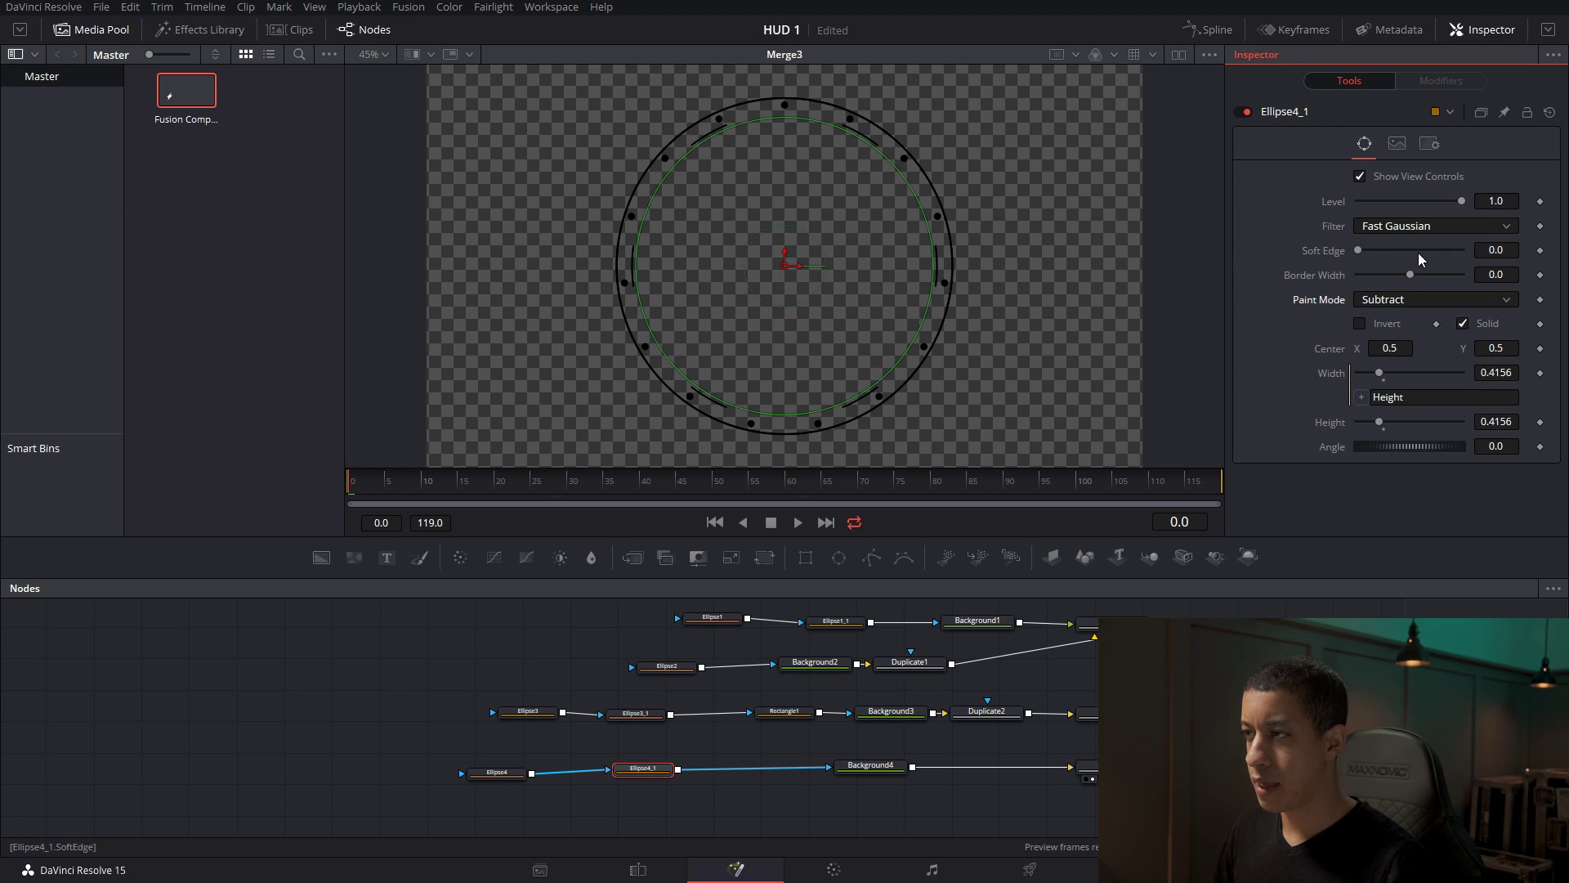
click(1422, 300)
click(1426, 358)
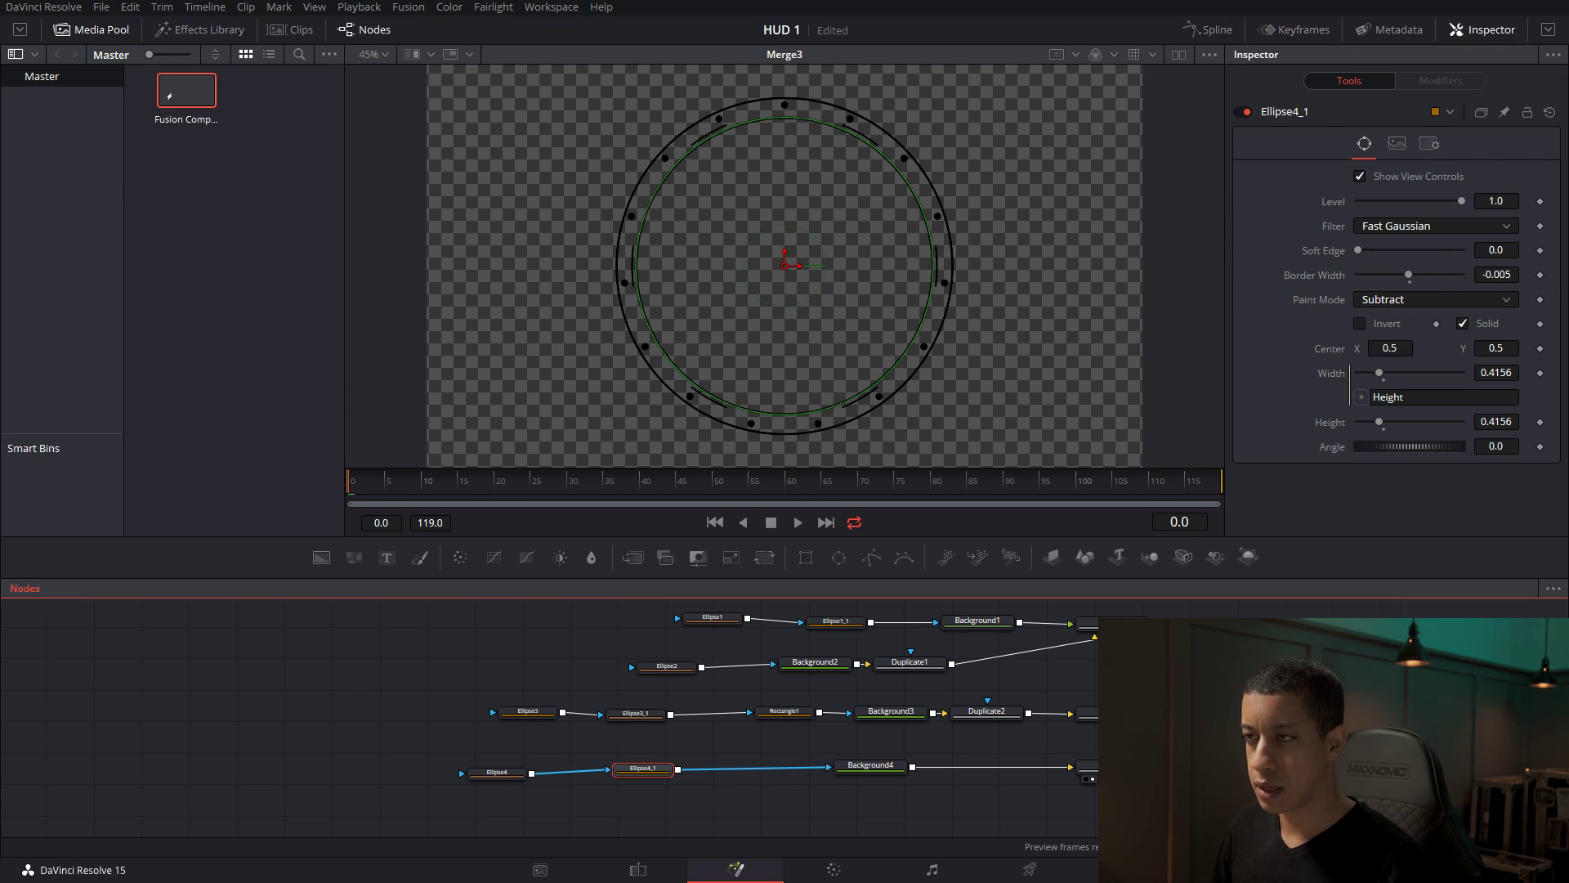
click(1291, 703)
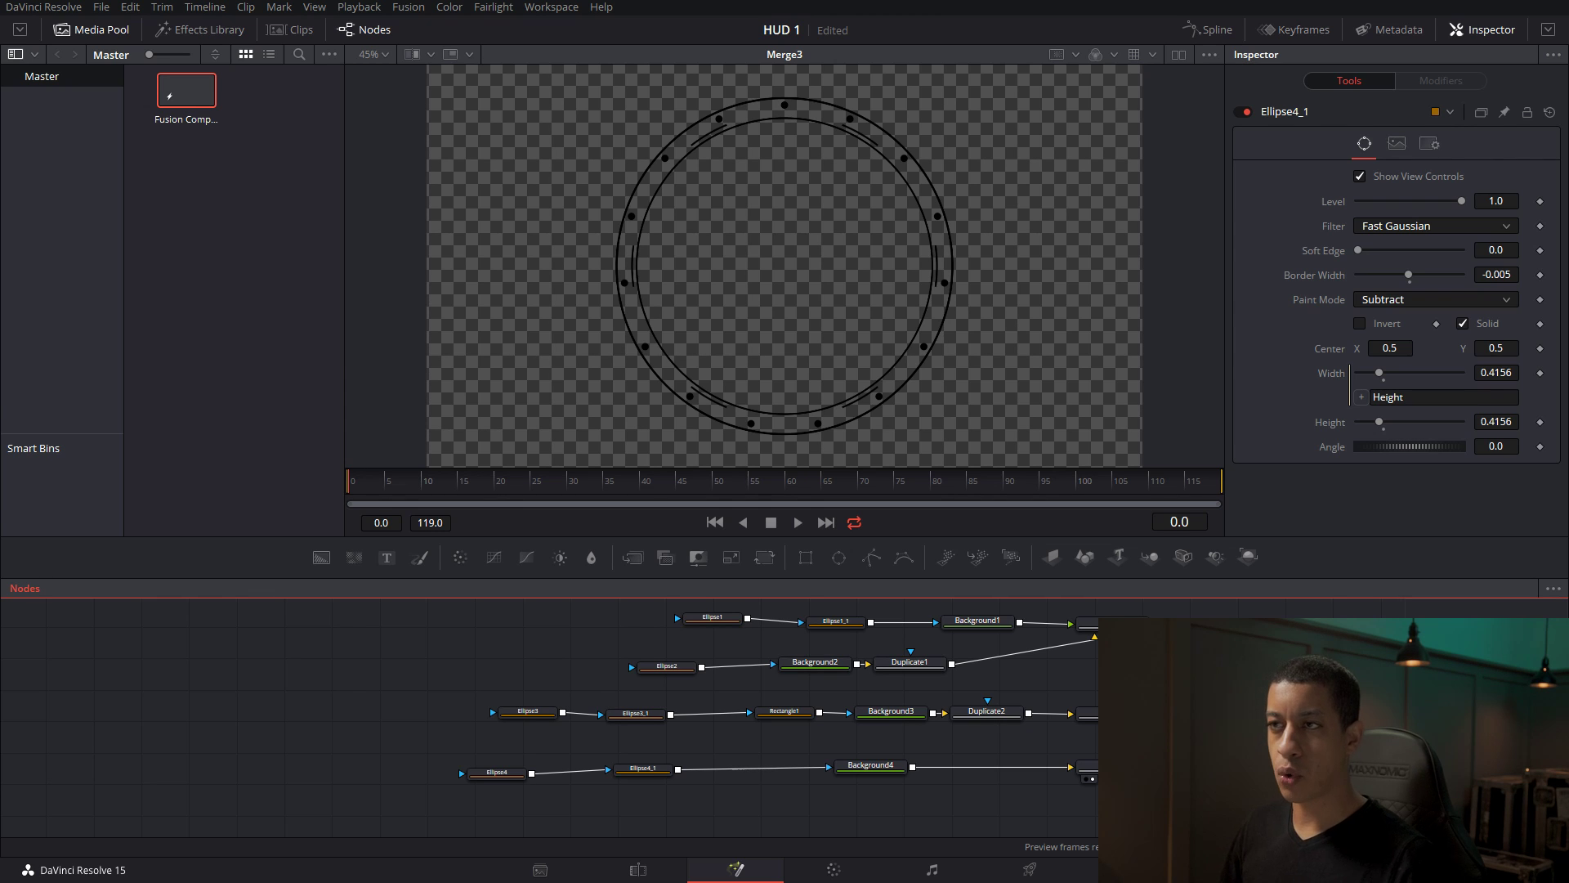
Move Ellipse4, Ellipse4_1 and Background4 together away from Merge3 to make room for more nodes.
drag(456, 766, 871, 810)
drag(876, 769, 577, 786)
click(719, 821)
drag(728, 819, 857, 737)
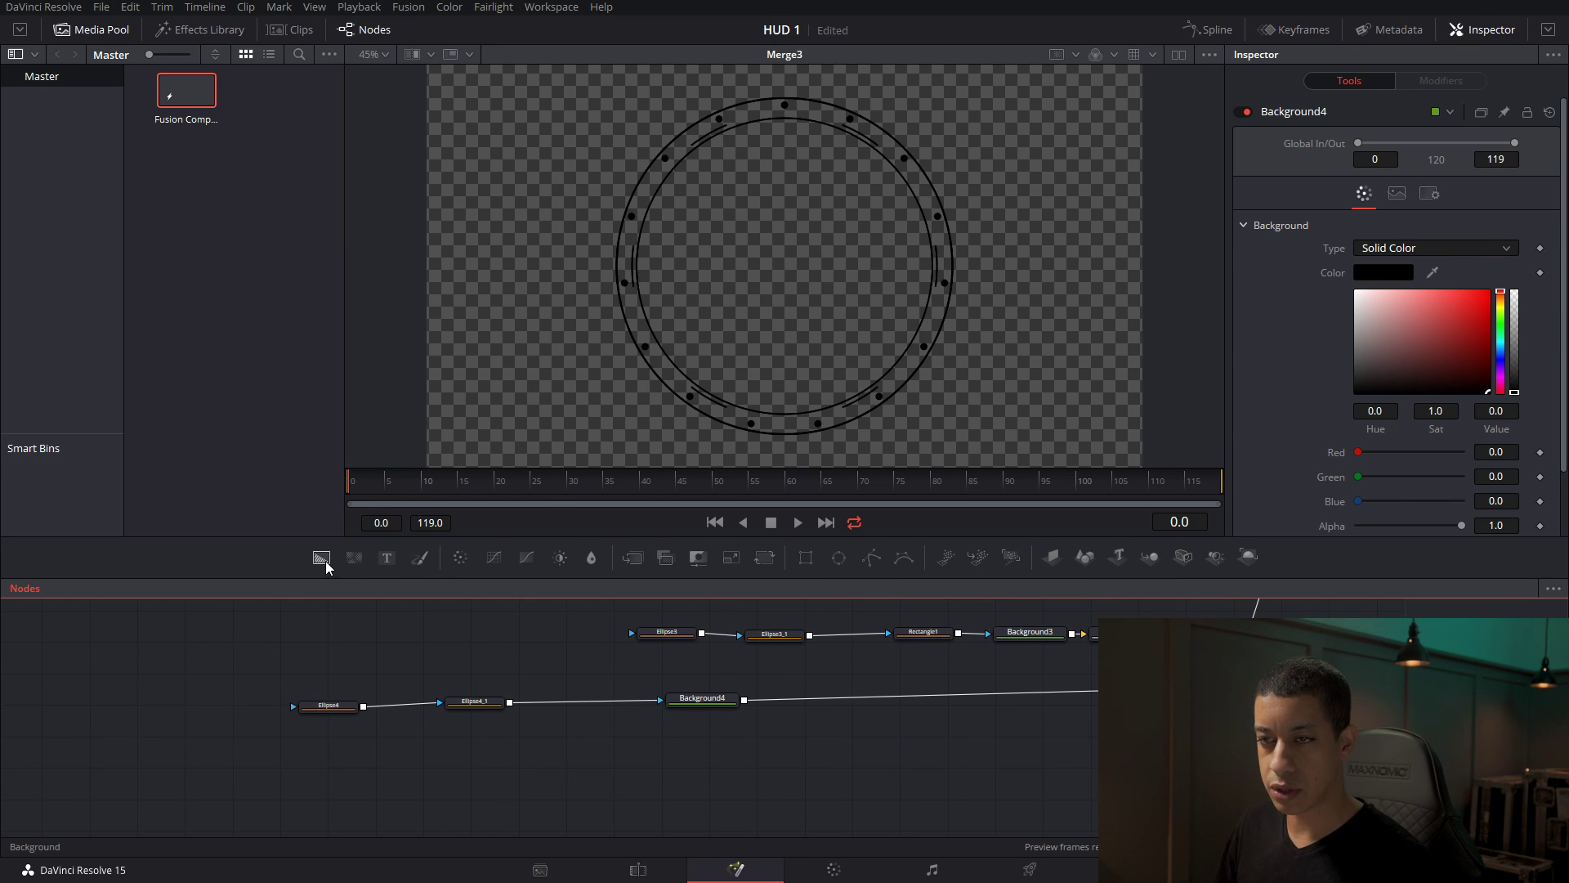
Add a Background node with a Rectangle mask below Background4, merge Background4 over it and view the merge.
drag(321, 561, 697, 732)
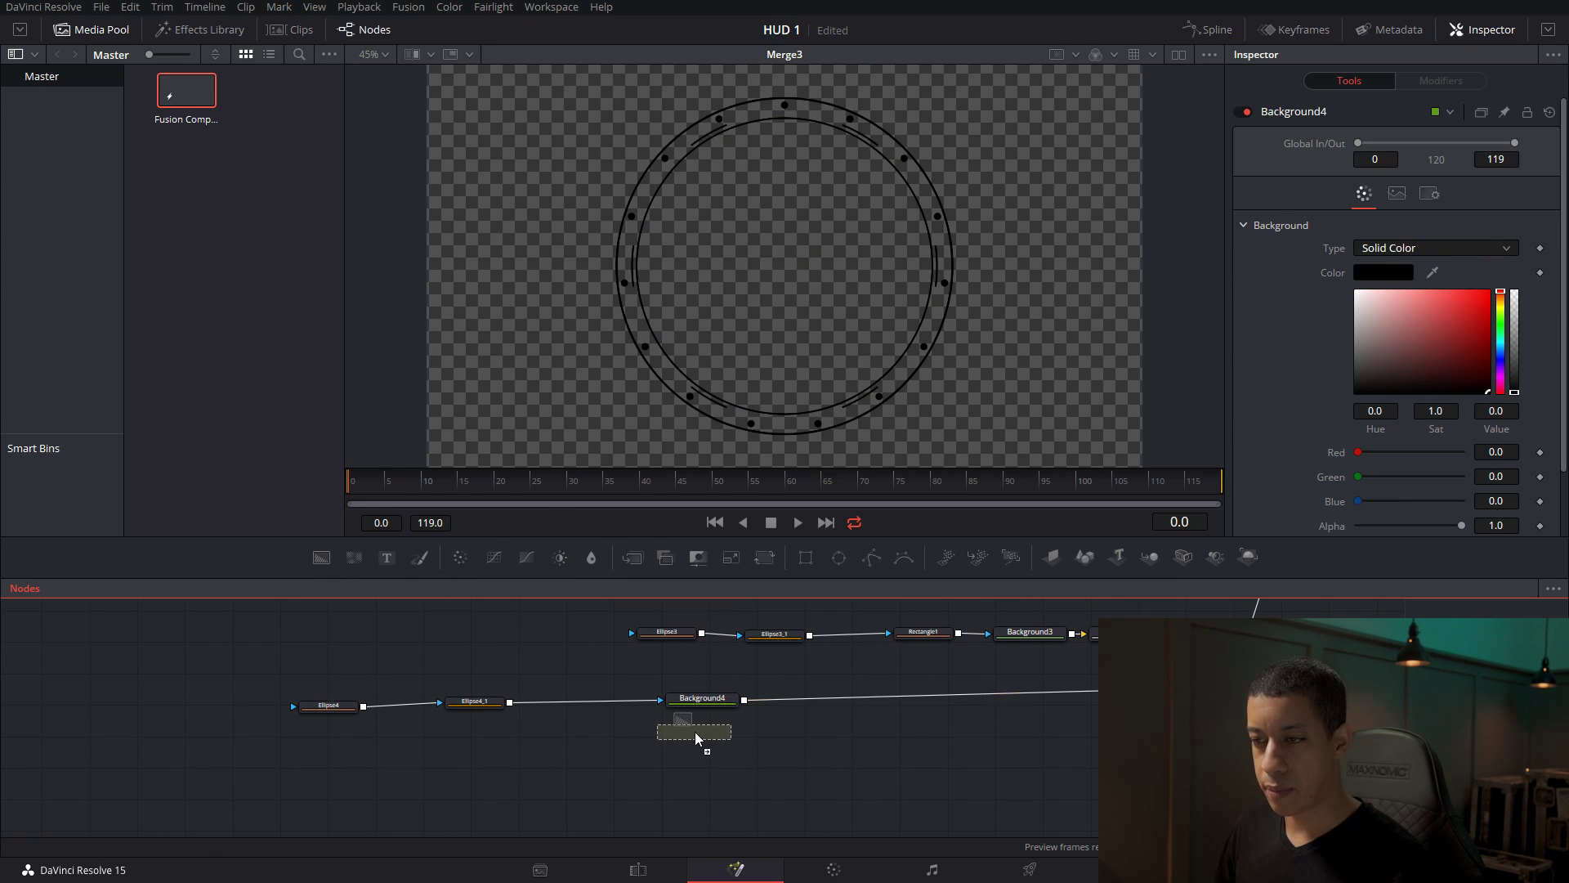
click(830, 759)
drag(806, 557, 652, 731)
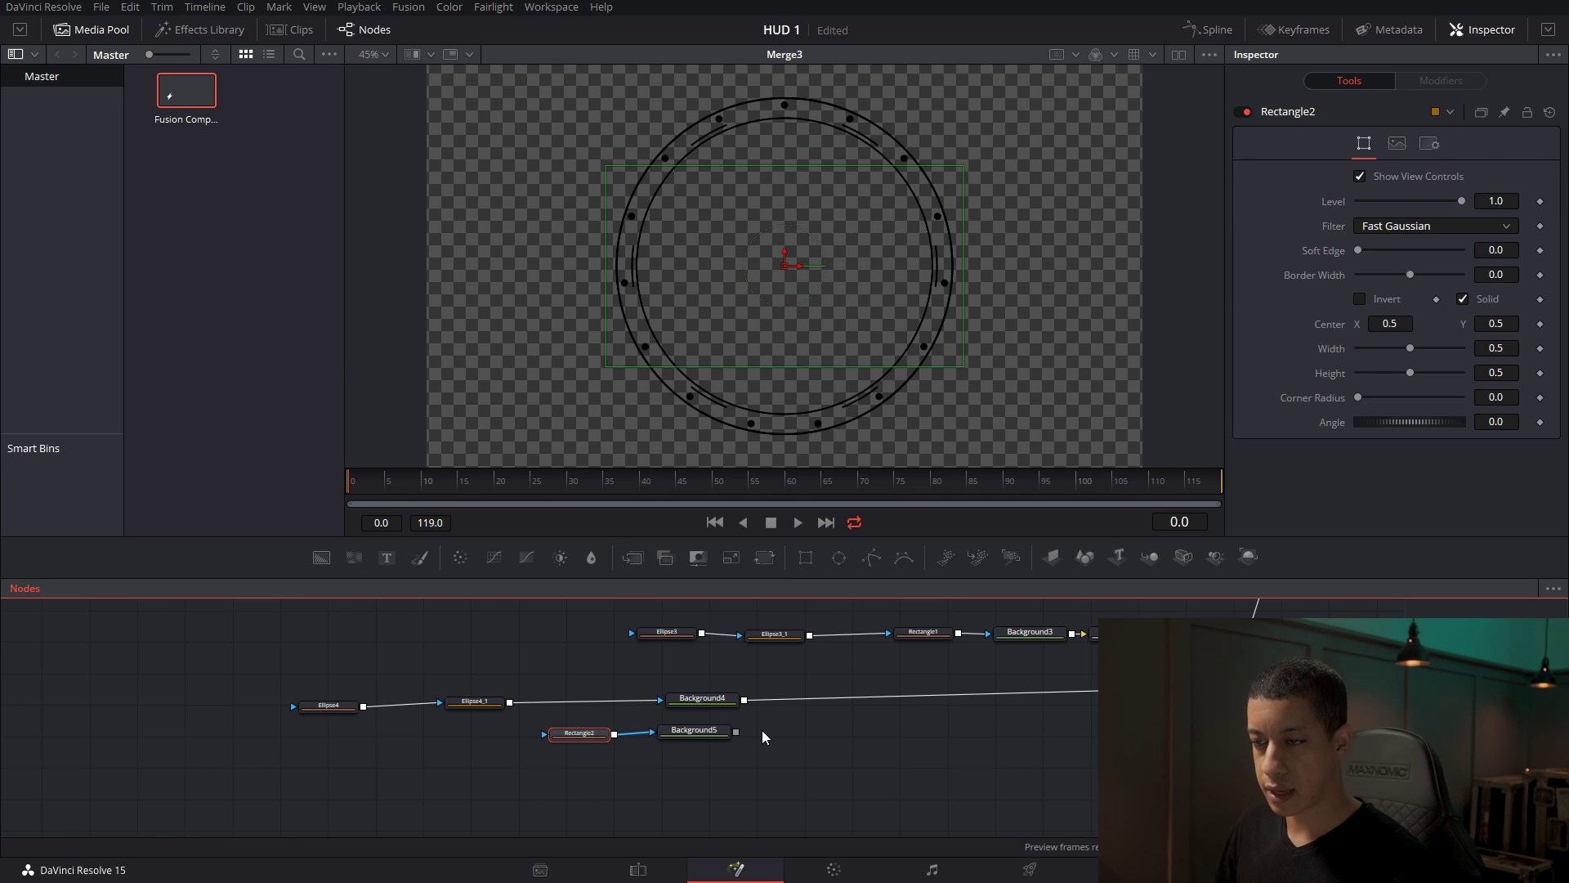
drag(745, 700, 740, 739)
key(1)
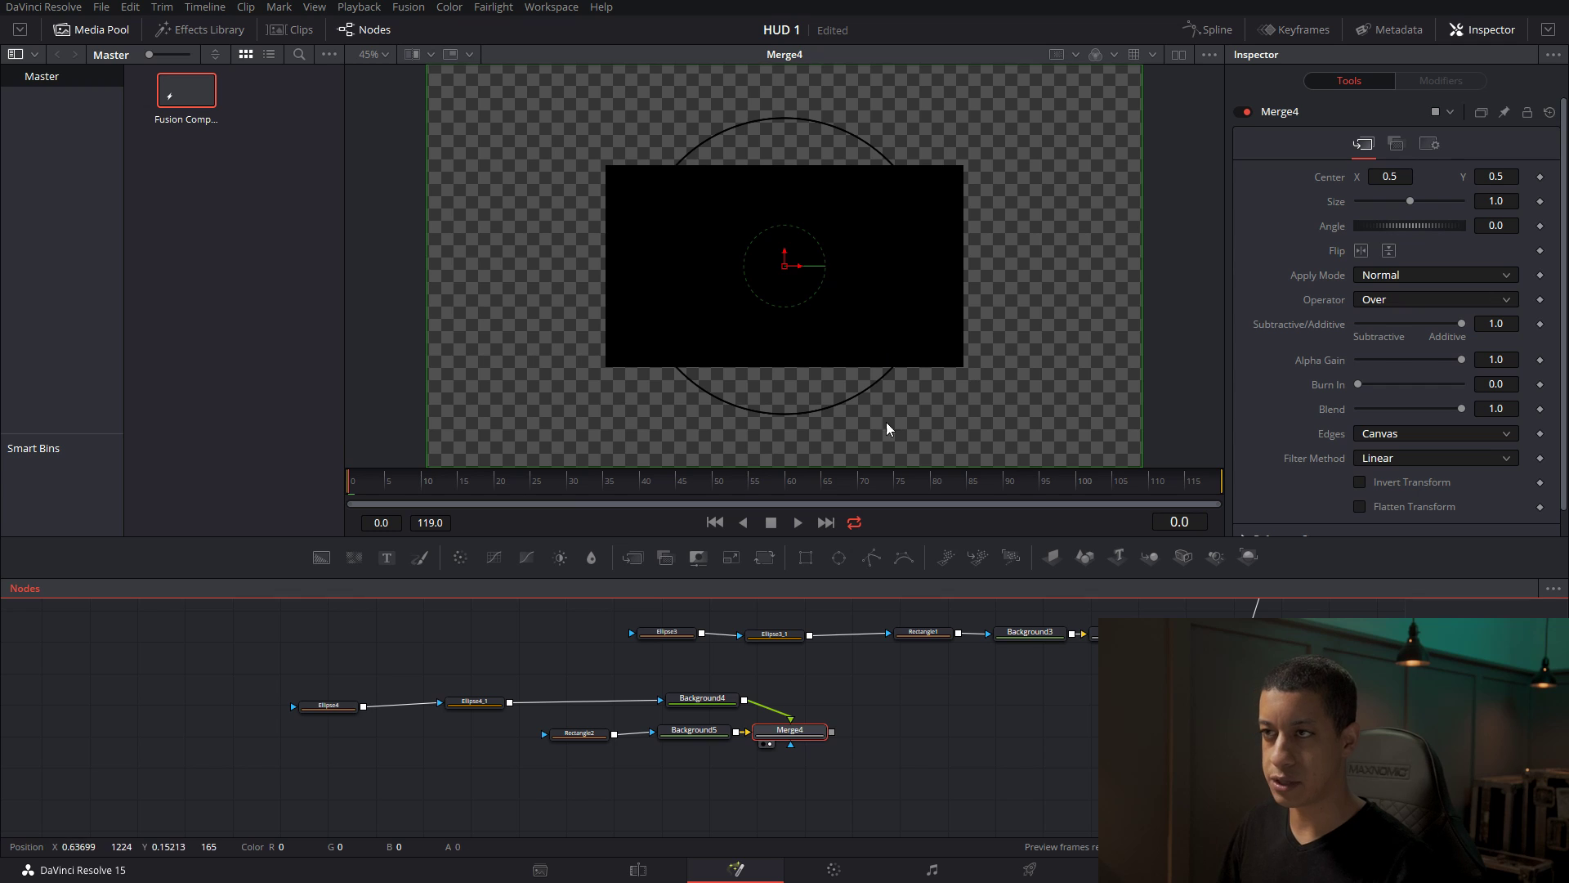
Shrink Rectangle2 to a narrow vertical bar with Width 0.008 and Height 0.079.
drag(584, 735, 577, 733)
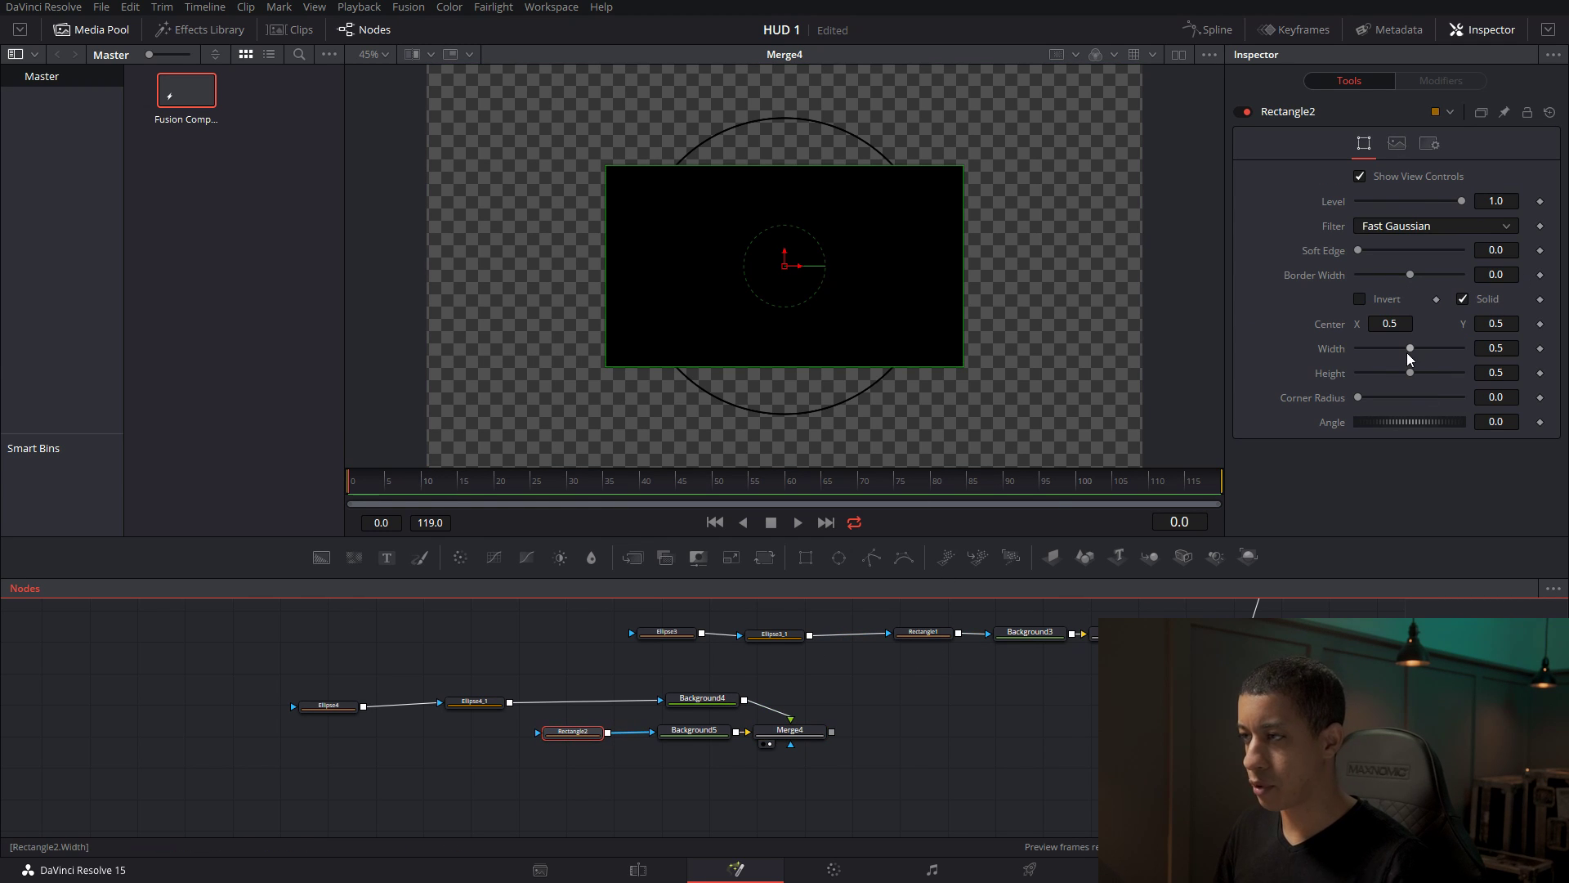
drag(1410, 358, 1366, 372)
click(1002, 694)
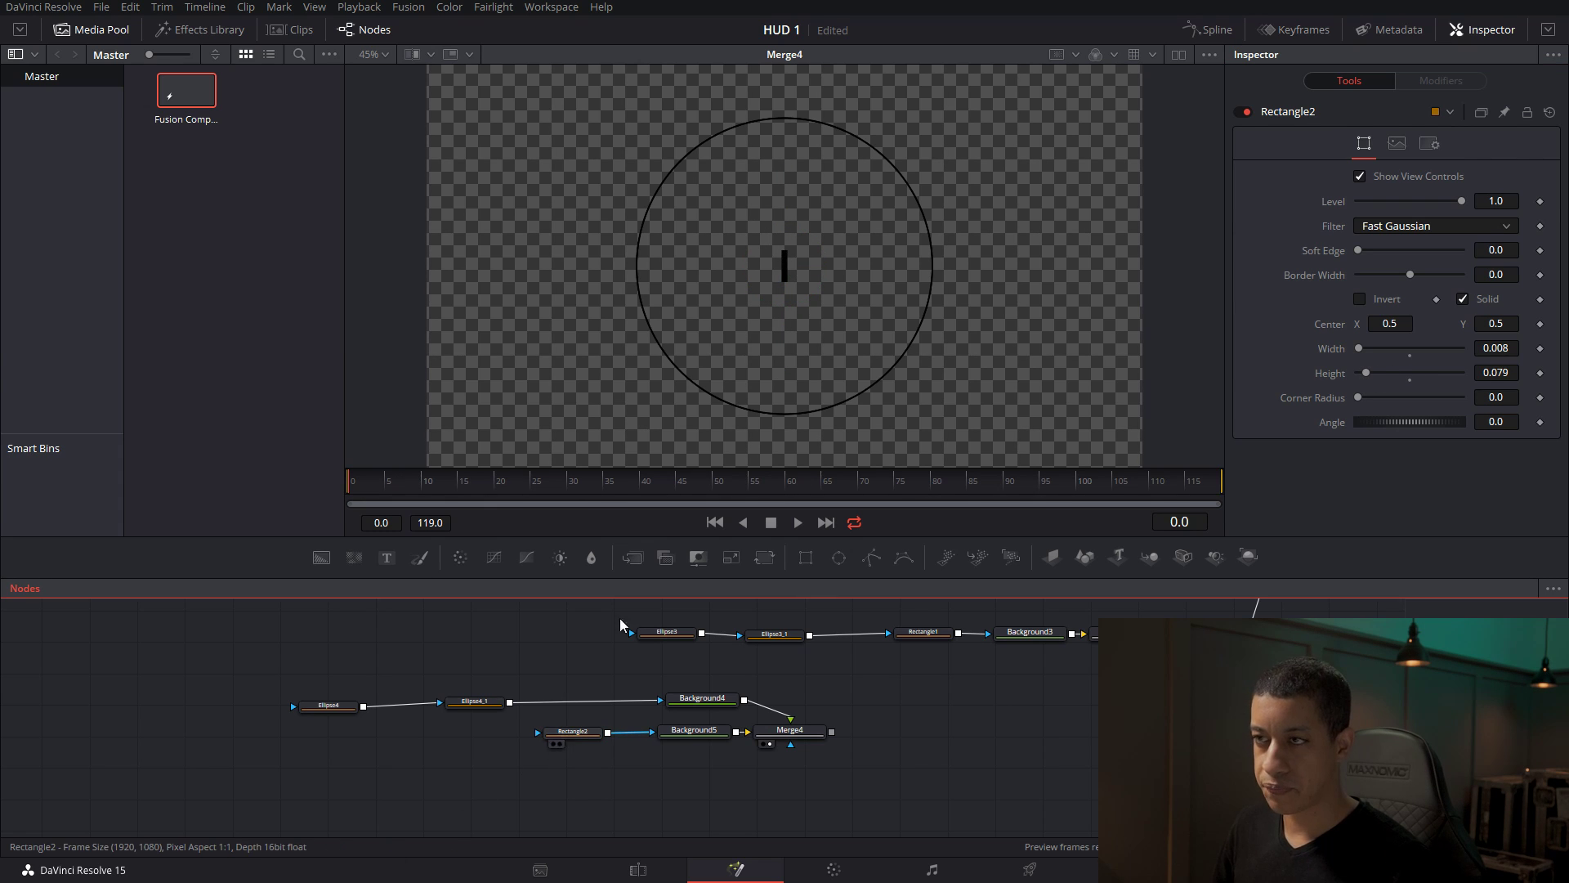
Move Rectangle2 up to the top of the ring, with its upper end on the ring line at Center Y 0.829306.
click(572, 731)
drag(784, 245, 788, 130)
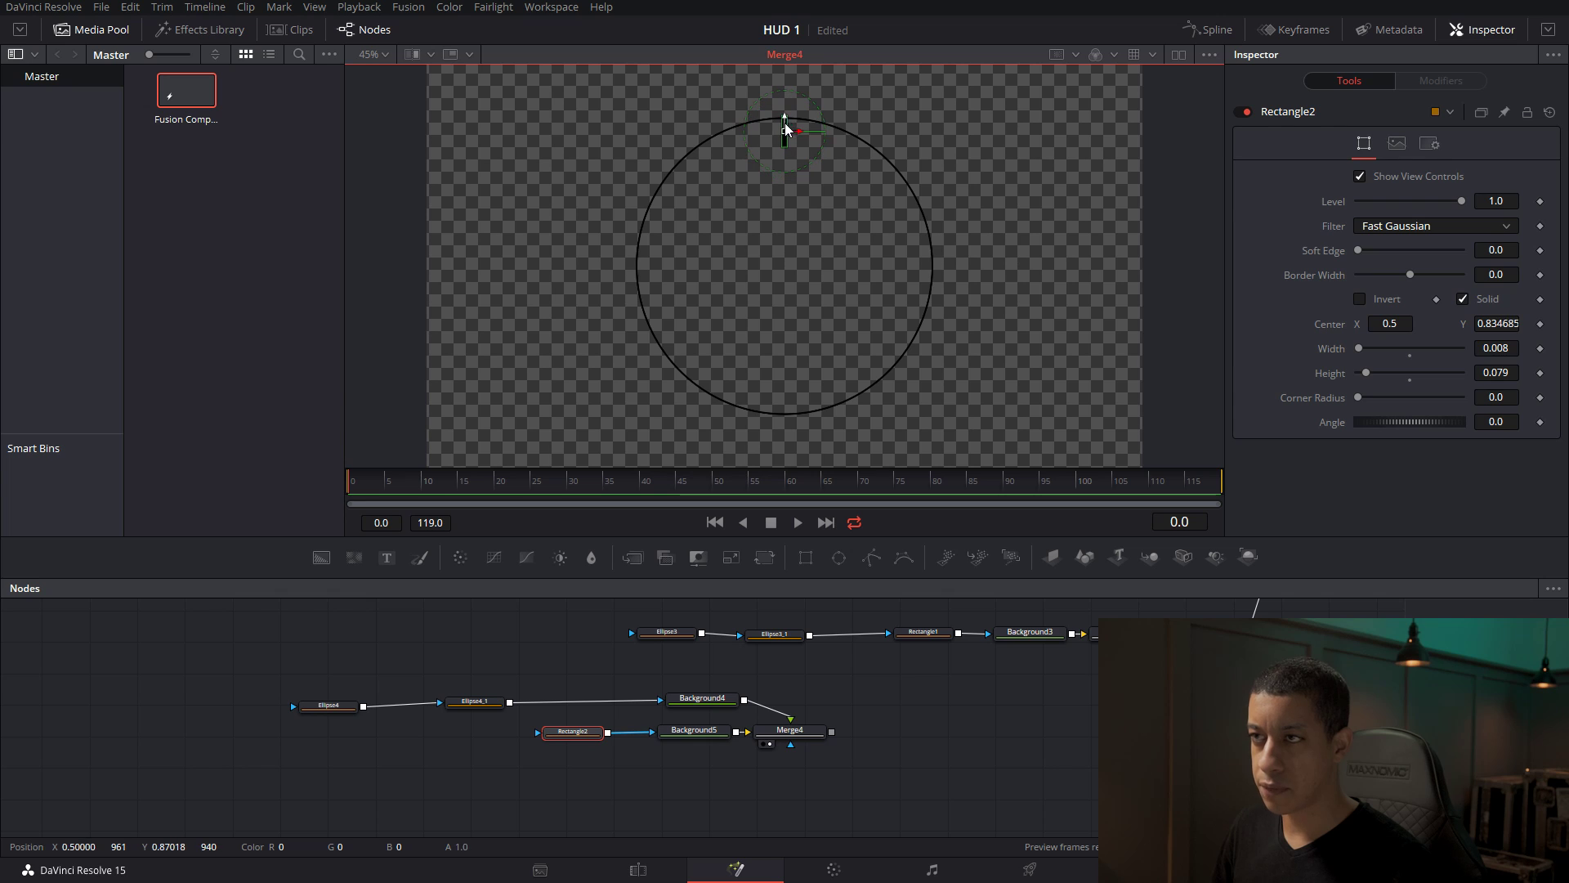
scroll(785, 123, up, 5)
scroll(844, 159, up, 4)
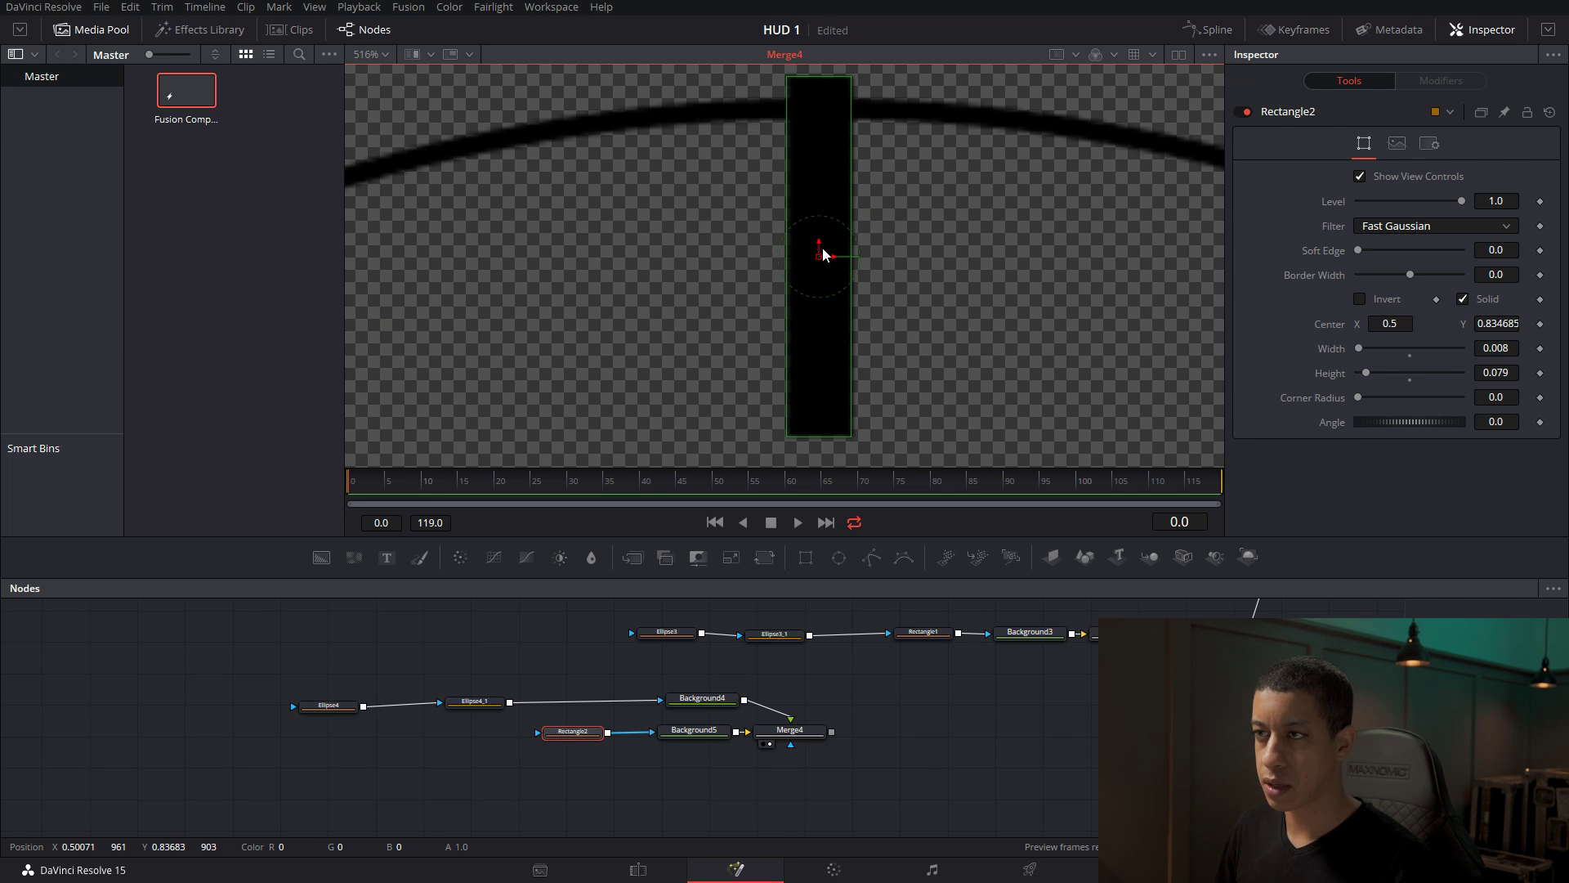
drag(826, 253, 819, 271)
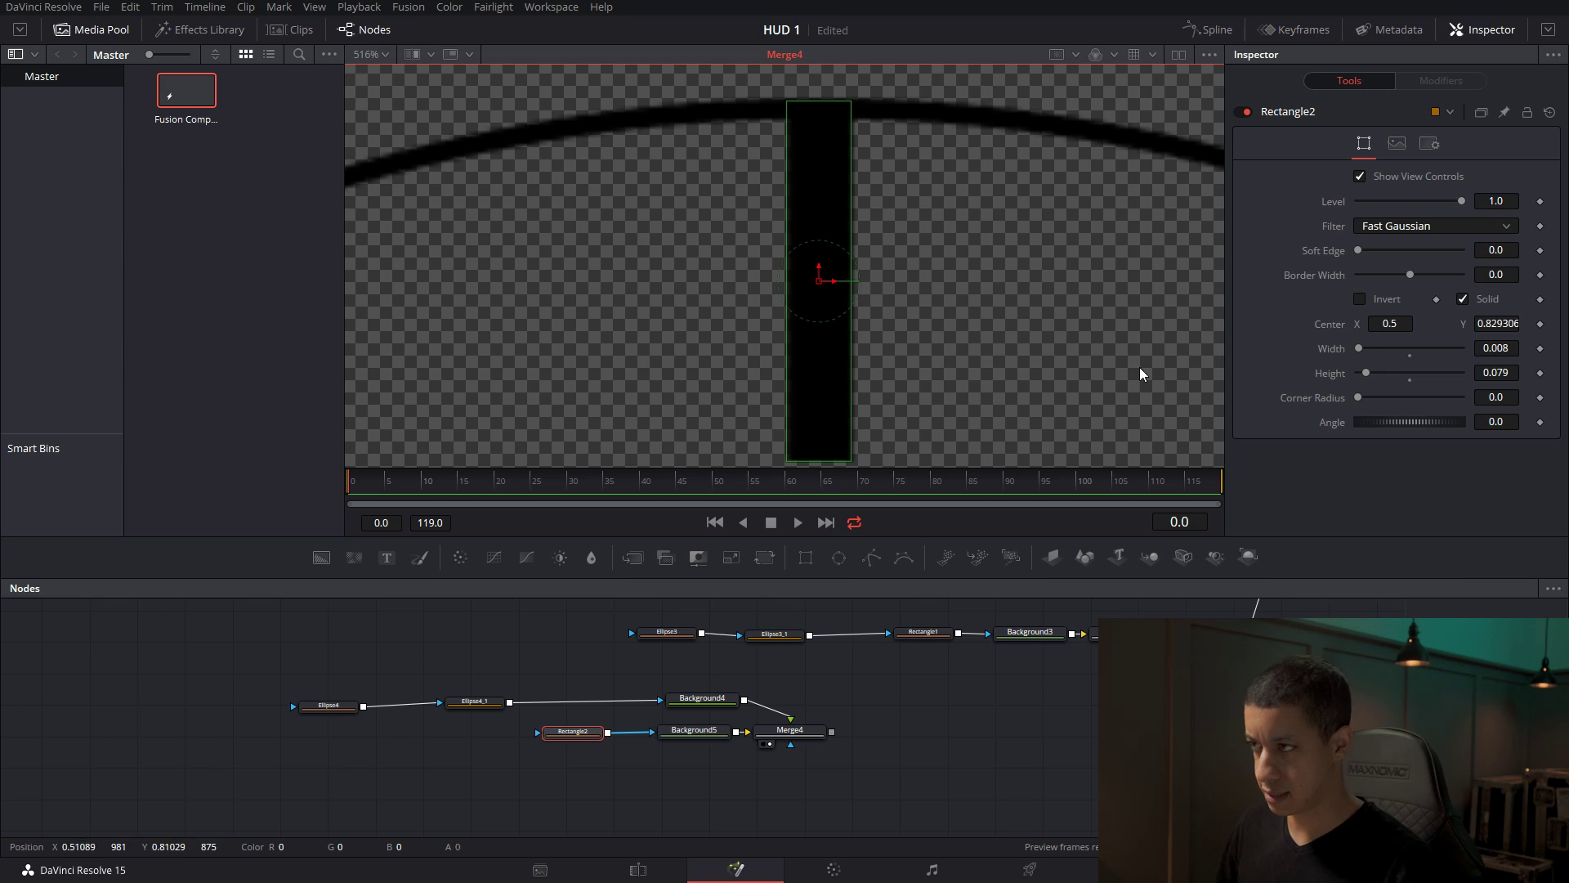
Resize Rectangle2 to Width 0.0025 and Height 0.0325, and raise it to Center Y 0.850823 so it meets the ring.
drag(1369, 378, 1354, 353)
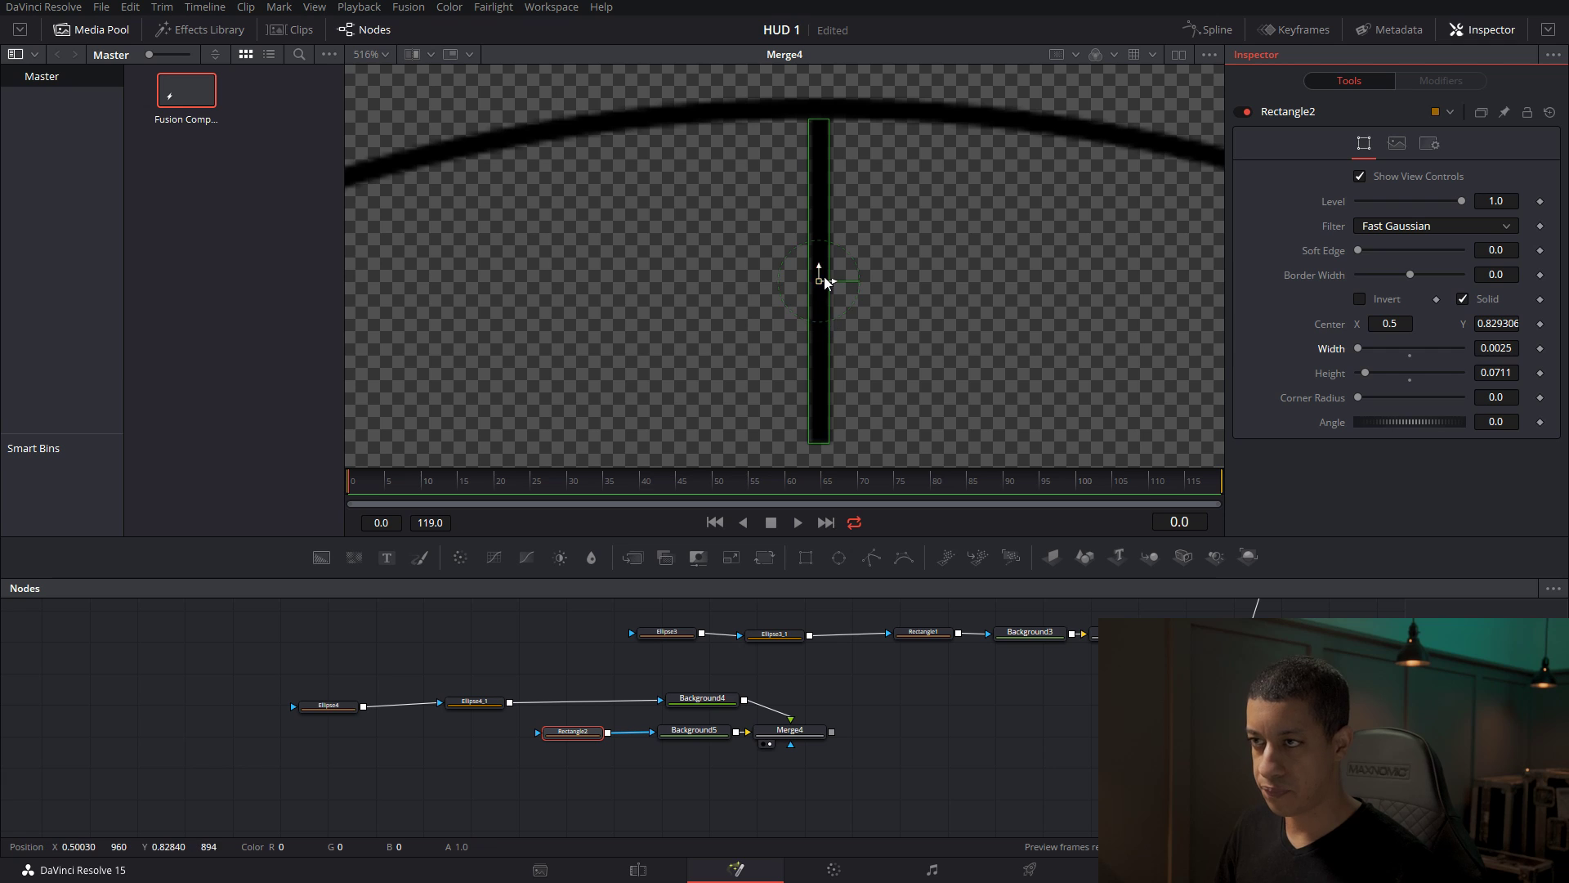
drag(819, 279, 816, 262)
drag(1375, 369, 1369, 373)
drag(817, 267, 815, 177)
scroll(973, 283, down, 5)
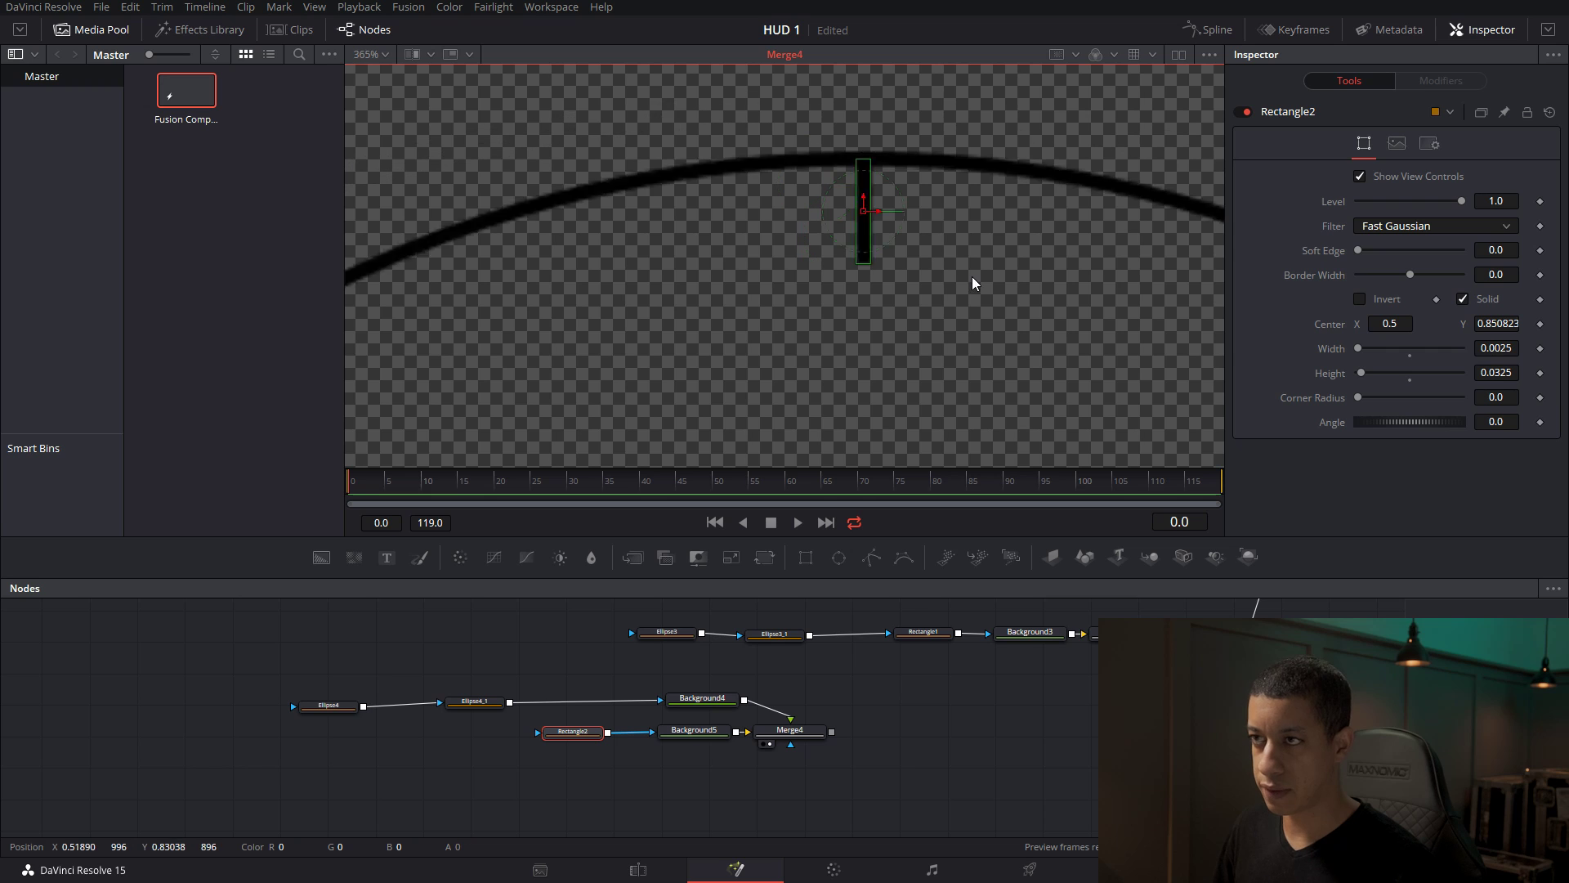
Spread out the nodes of the tick-mark branch and insert a Duplicate node between Background5 and Merge4.
drag(910, 676, 856, 586)
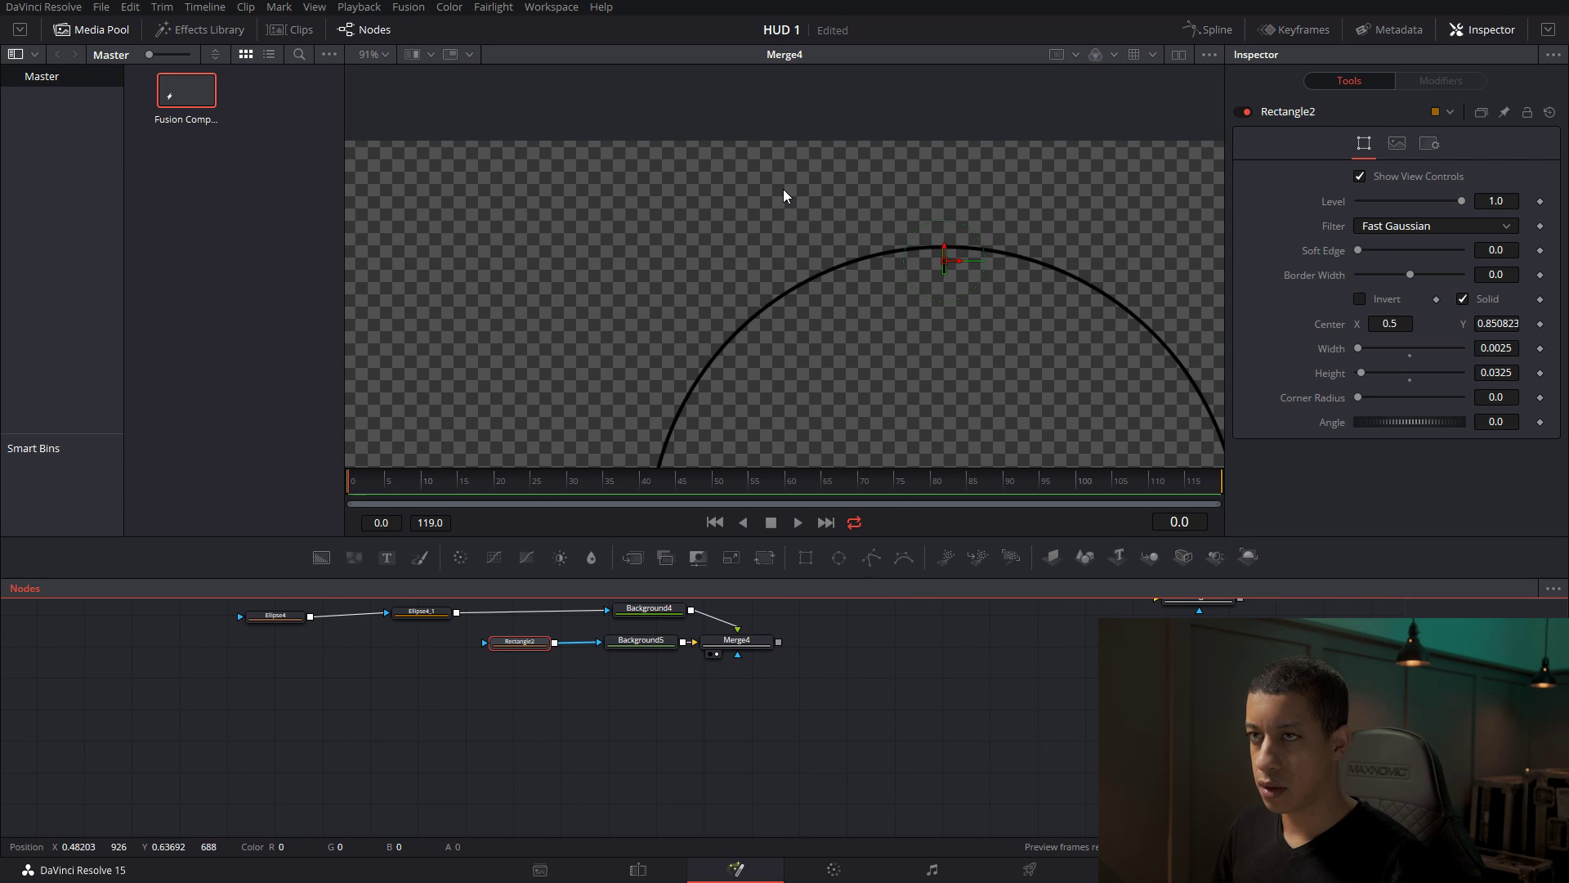
click(373, 53)
click(381, 74)
drag(877, 702, 910, 783)
drag(769, 721, 917, 710)
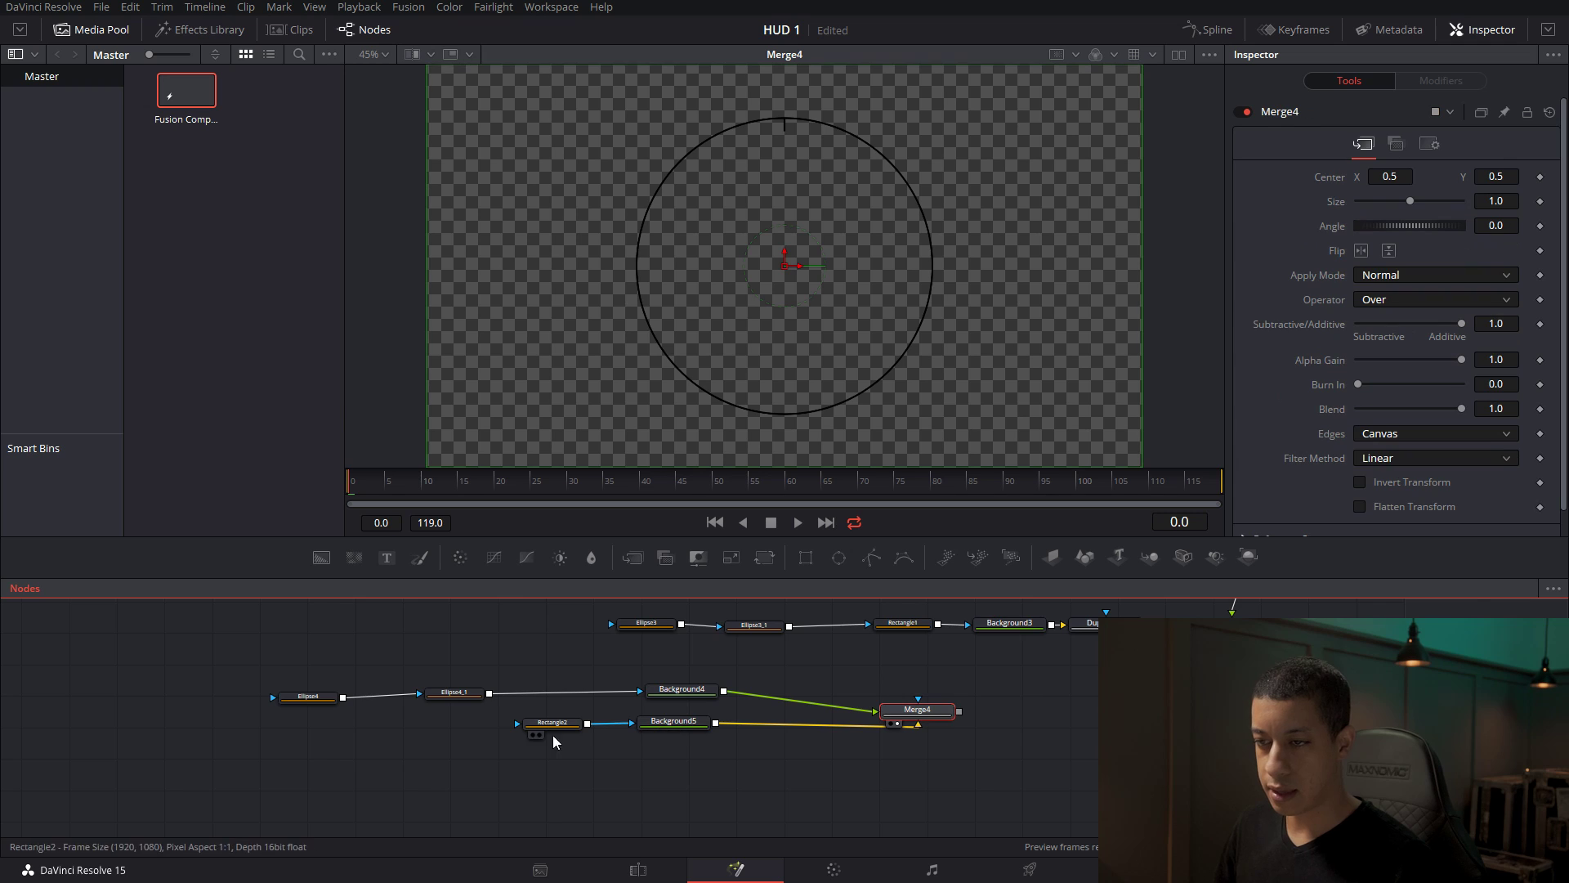
drag(515, 739, 563, 750)
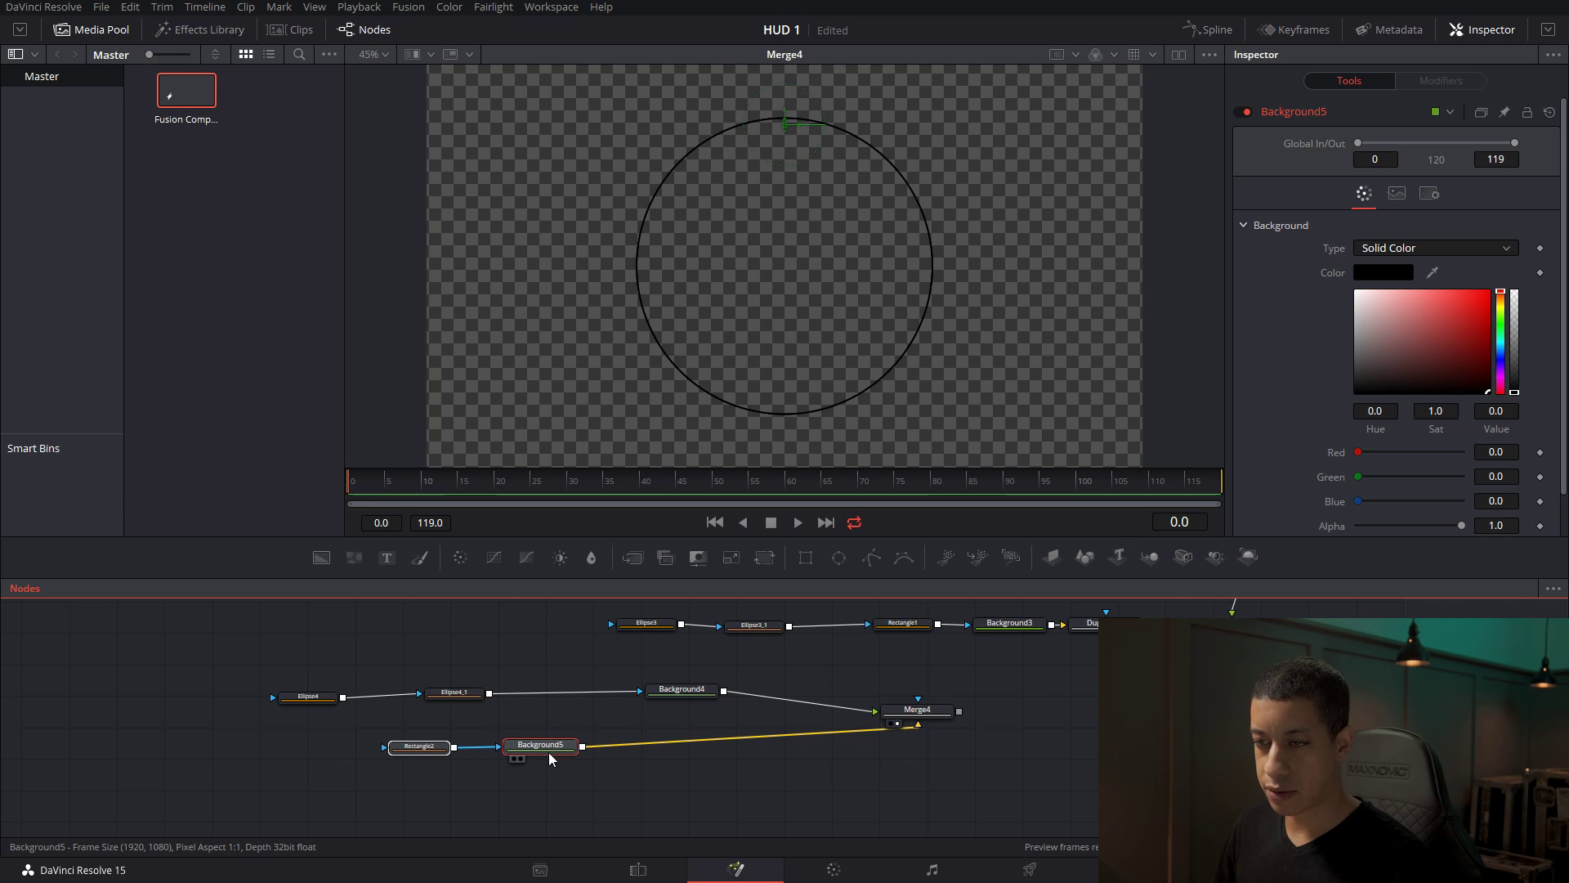
key(shift+space)
key(Return)
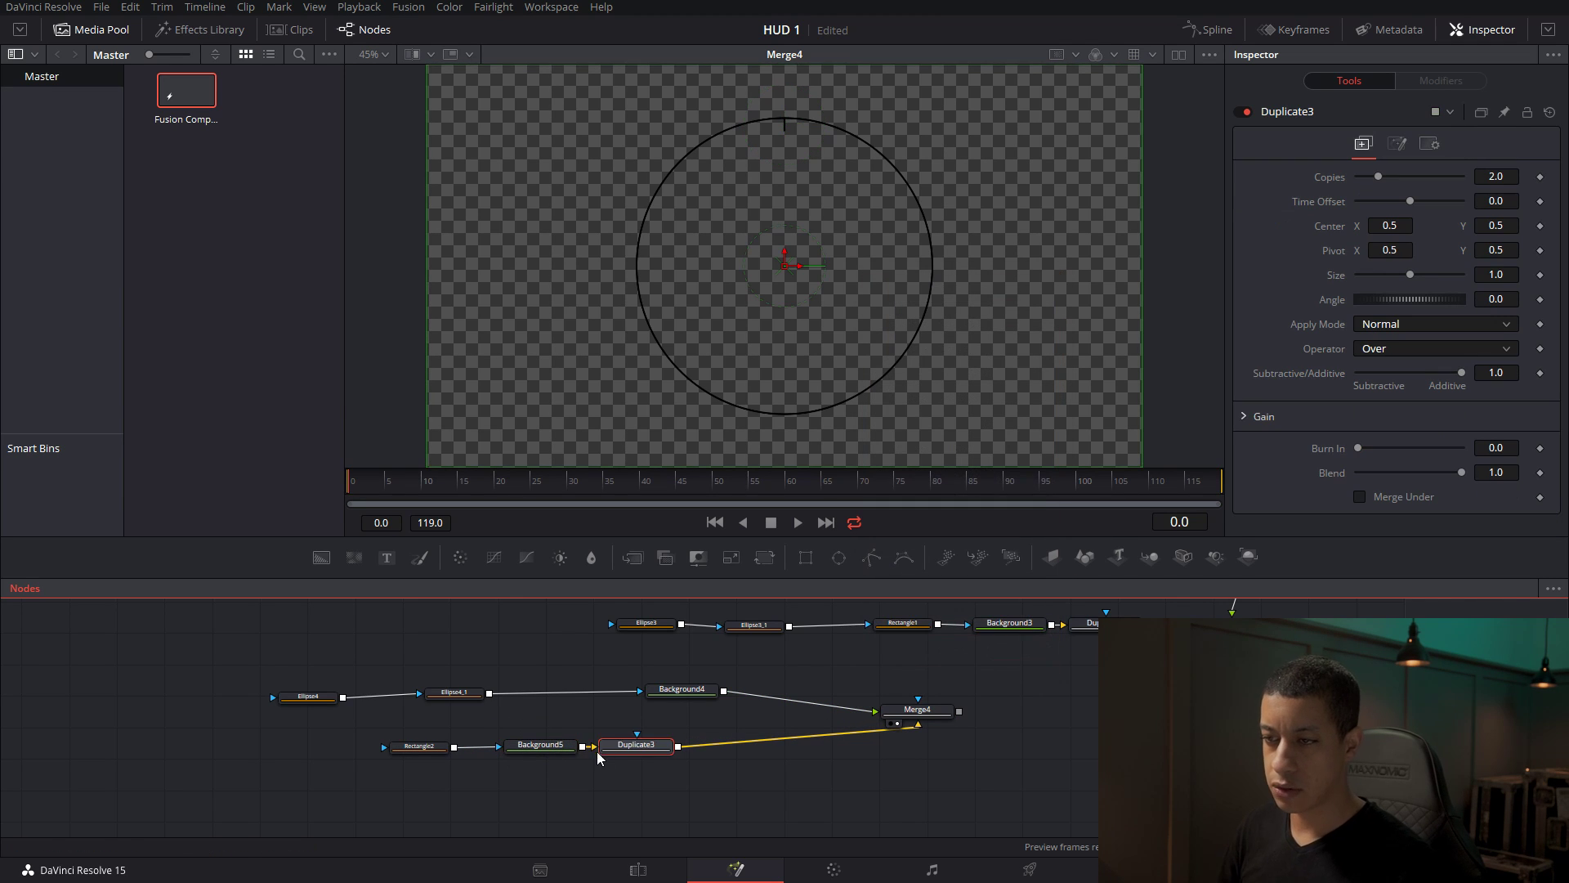
drag(645, 753, 676, 754)
Set the tick-mark Duplicate node to 25 copies with an Angle of 360/25.
click(1496, 176)
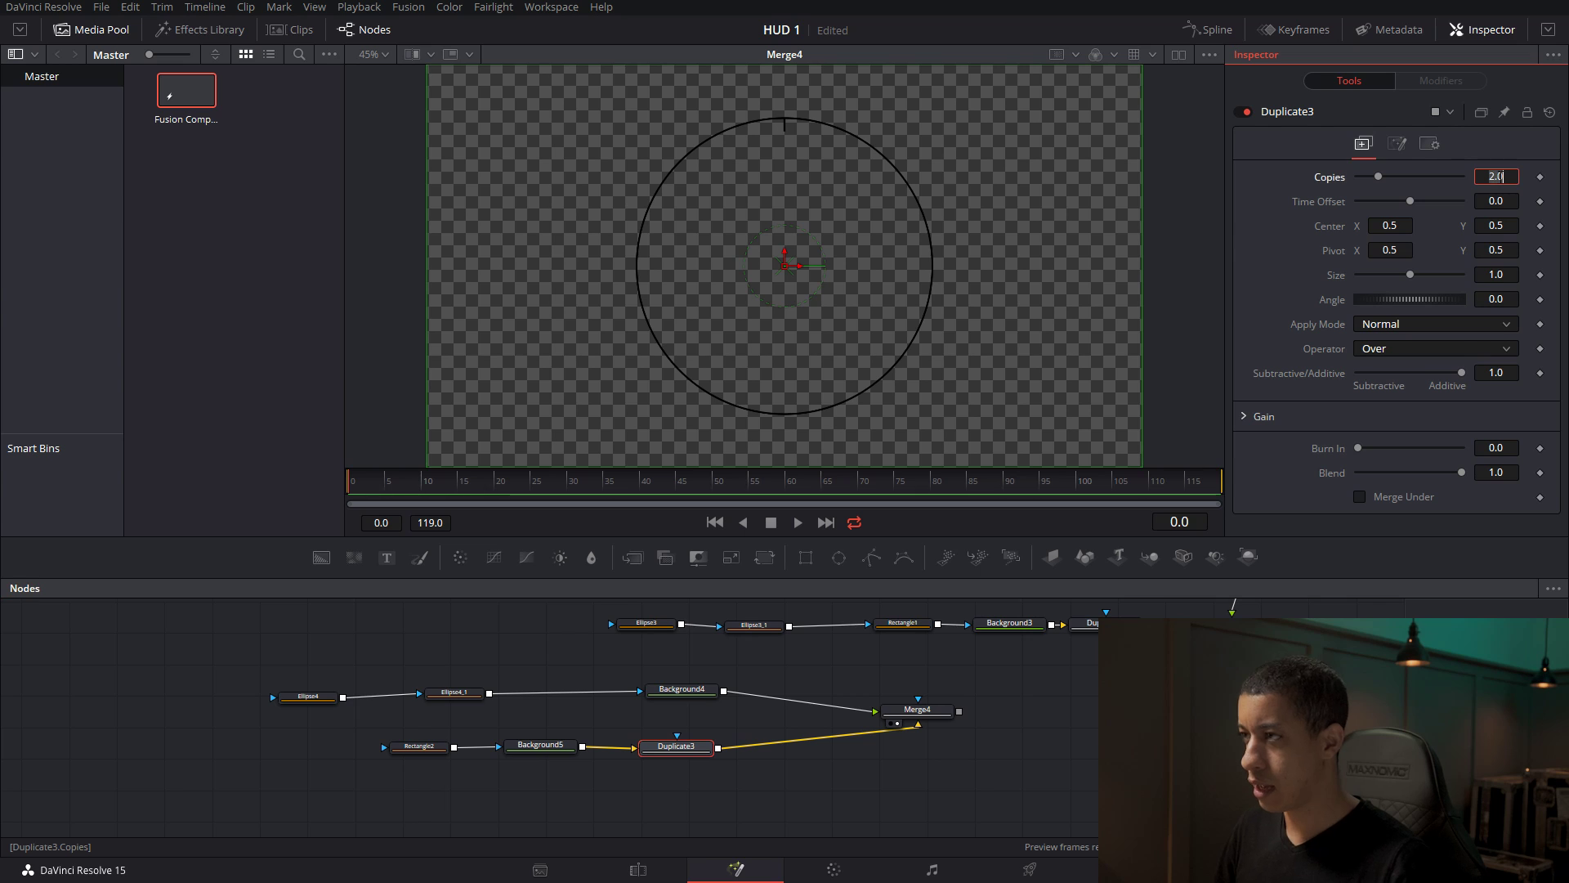
text(25)
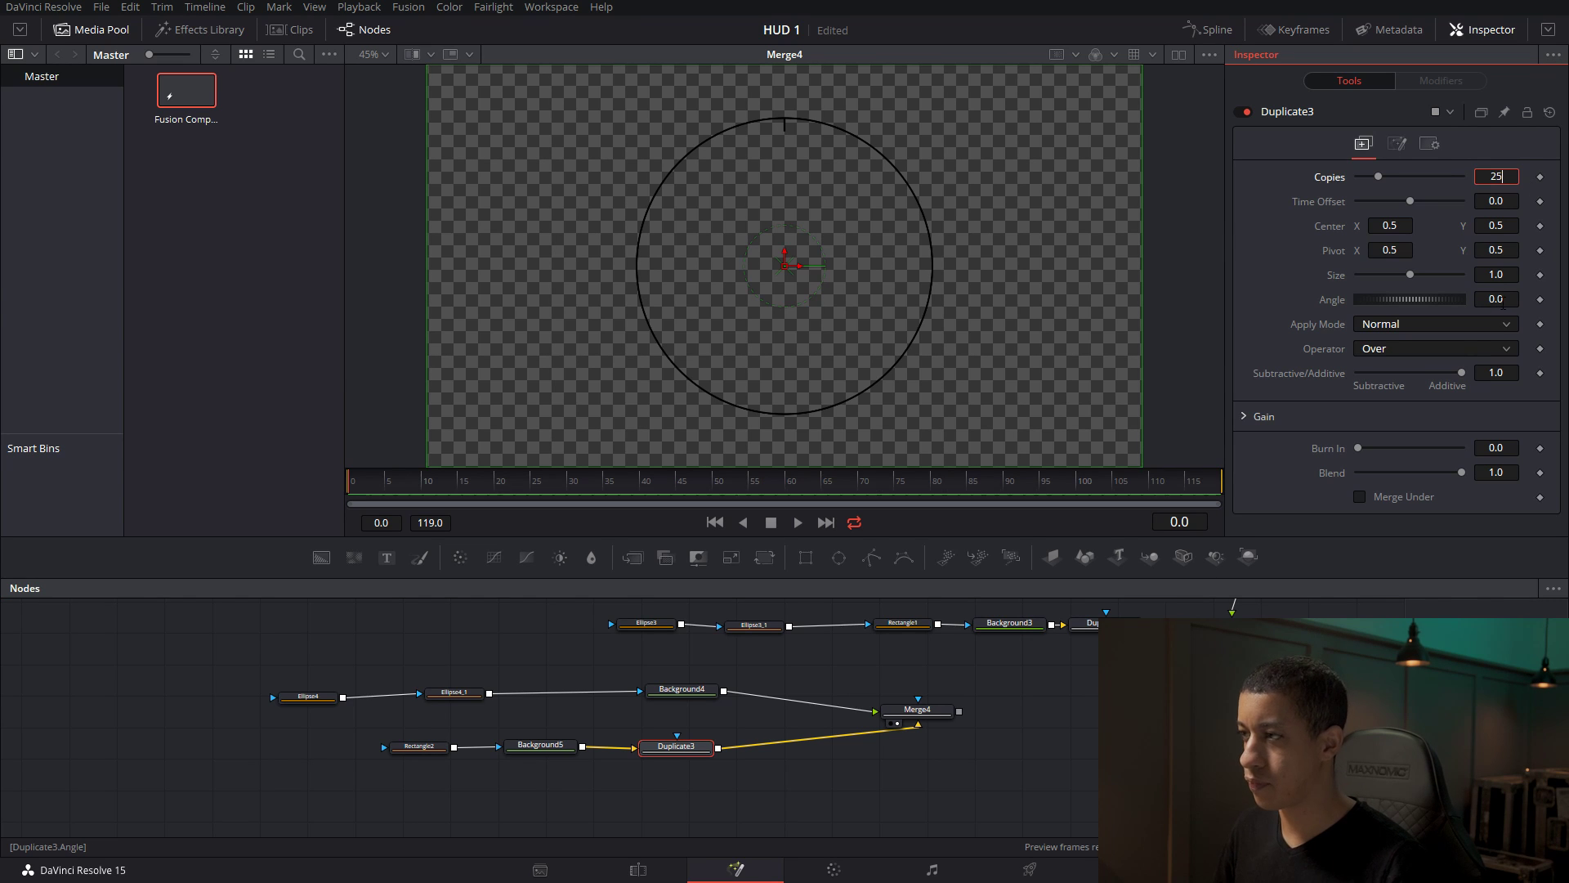
click(1502, 301)
text(360/2)
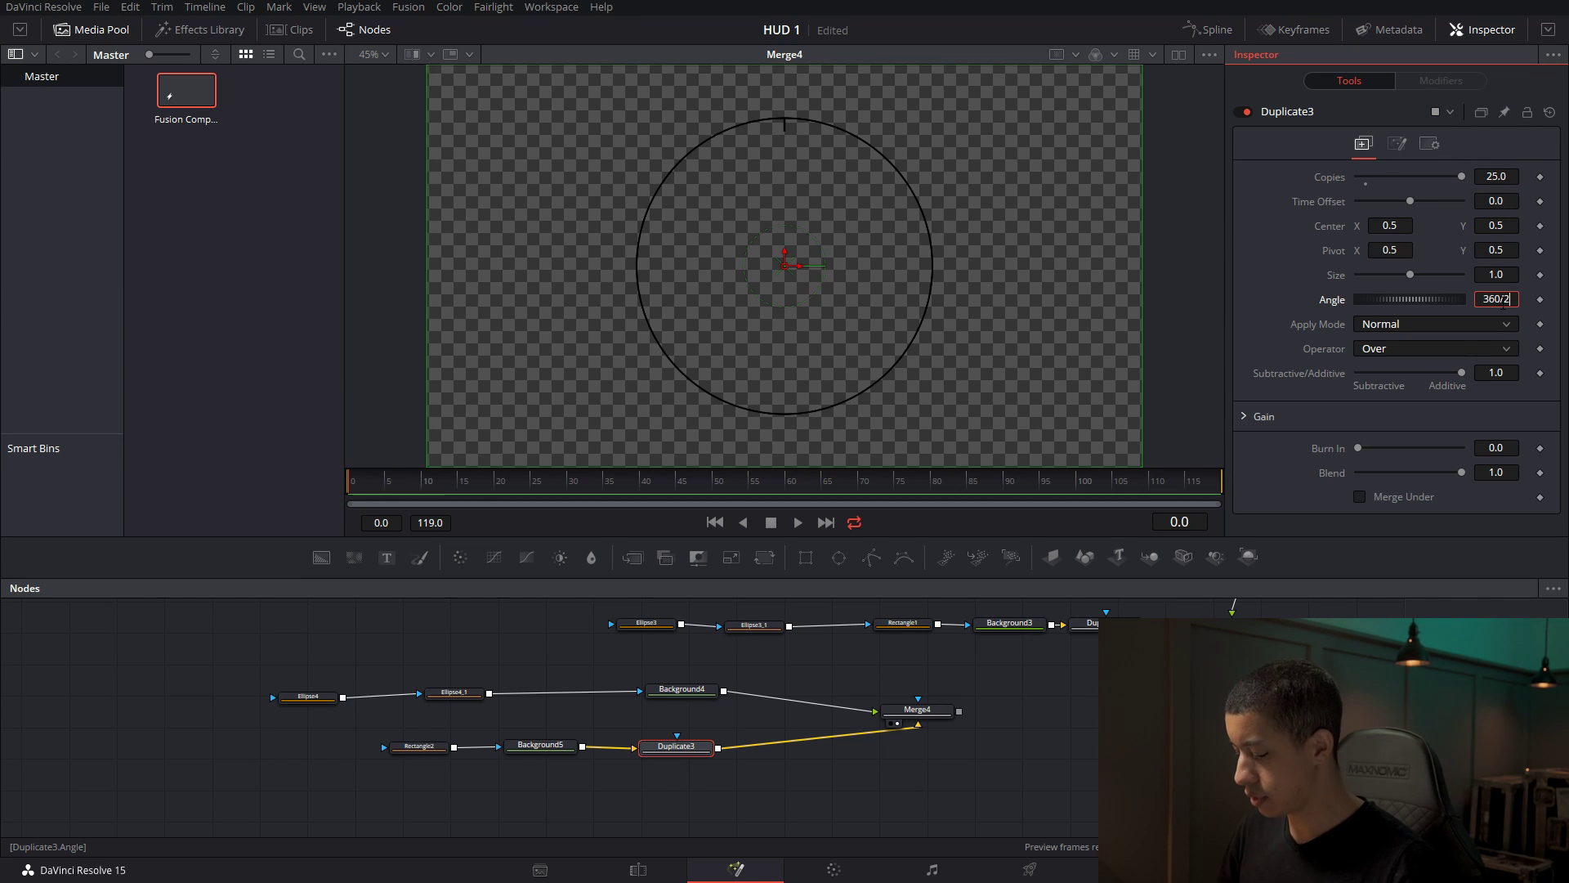
text(5)
key(Return)
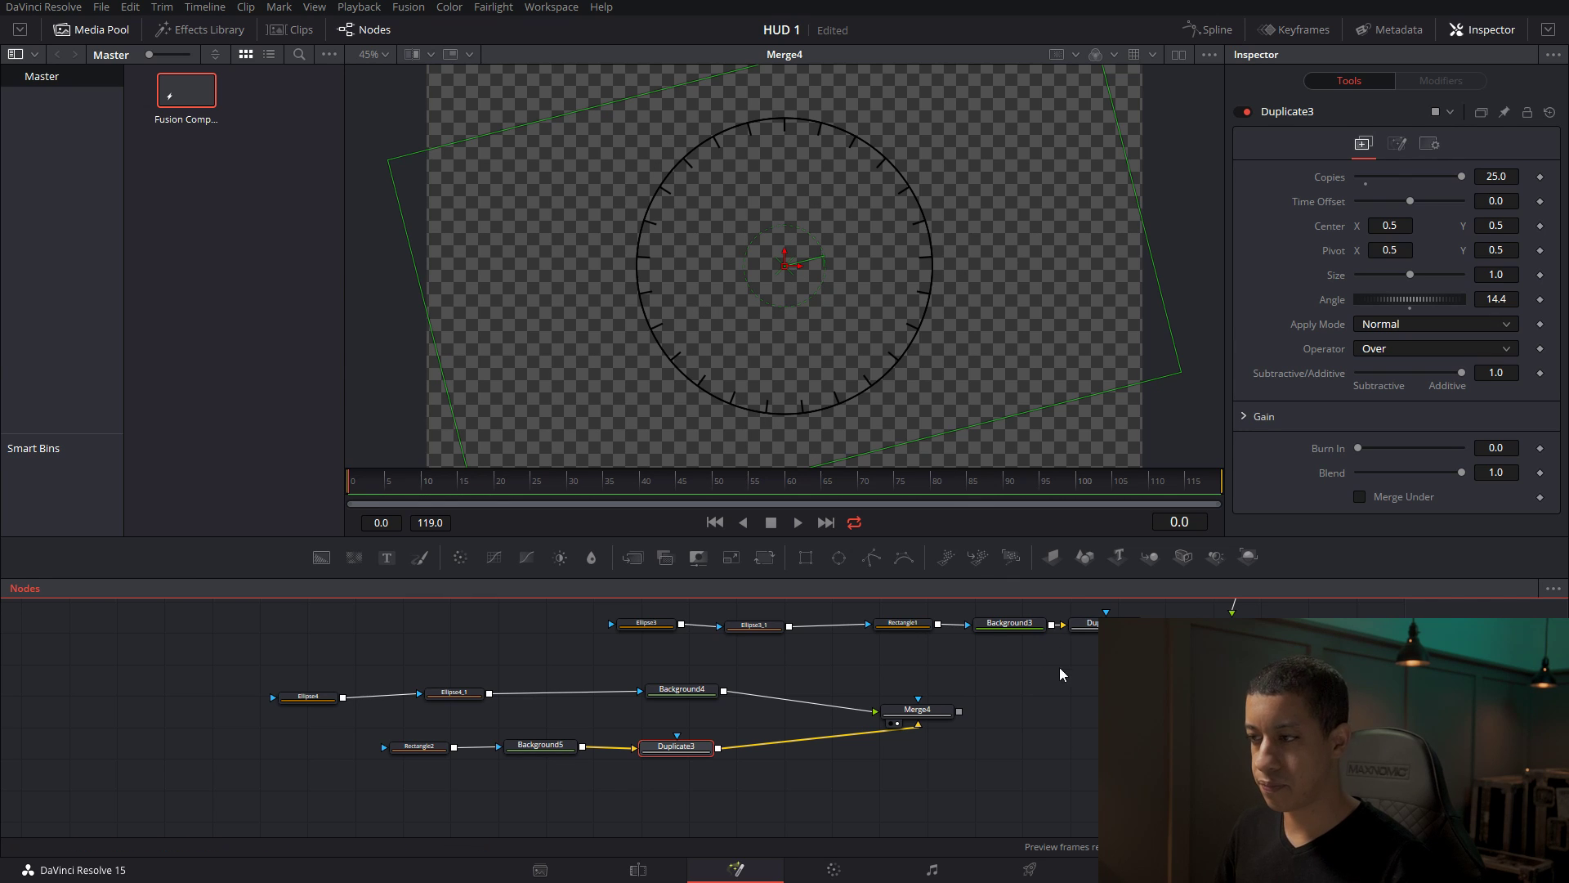
Merge the outputs of Merge3 and Merge4 in a new merge node, move the tick-ring branch further away and view the new merge.
drag(1273, 682, 961, 713)
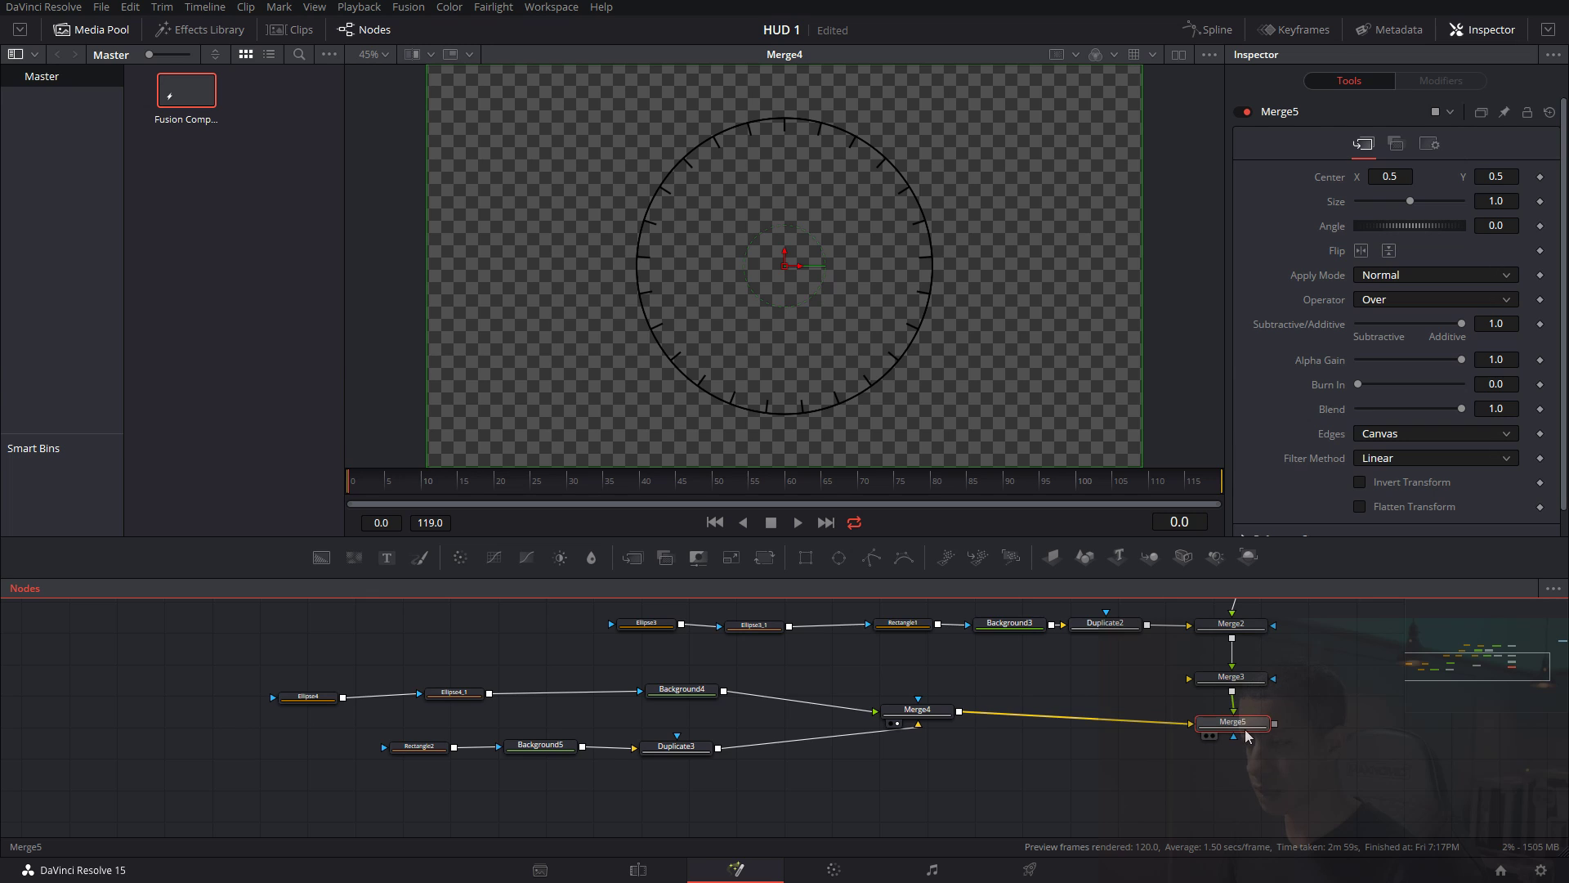
drag(959, 782, 1062, 794)
drag(370, 672, 984, 786)
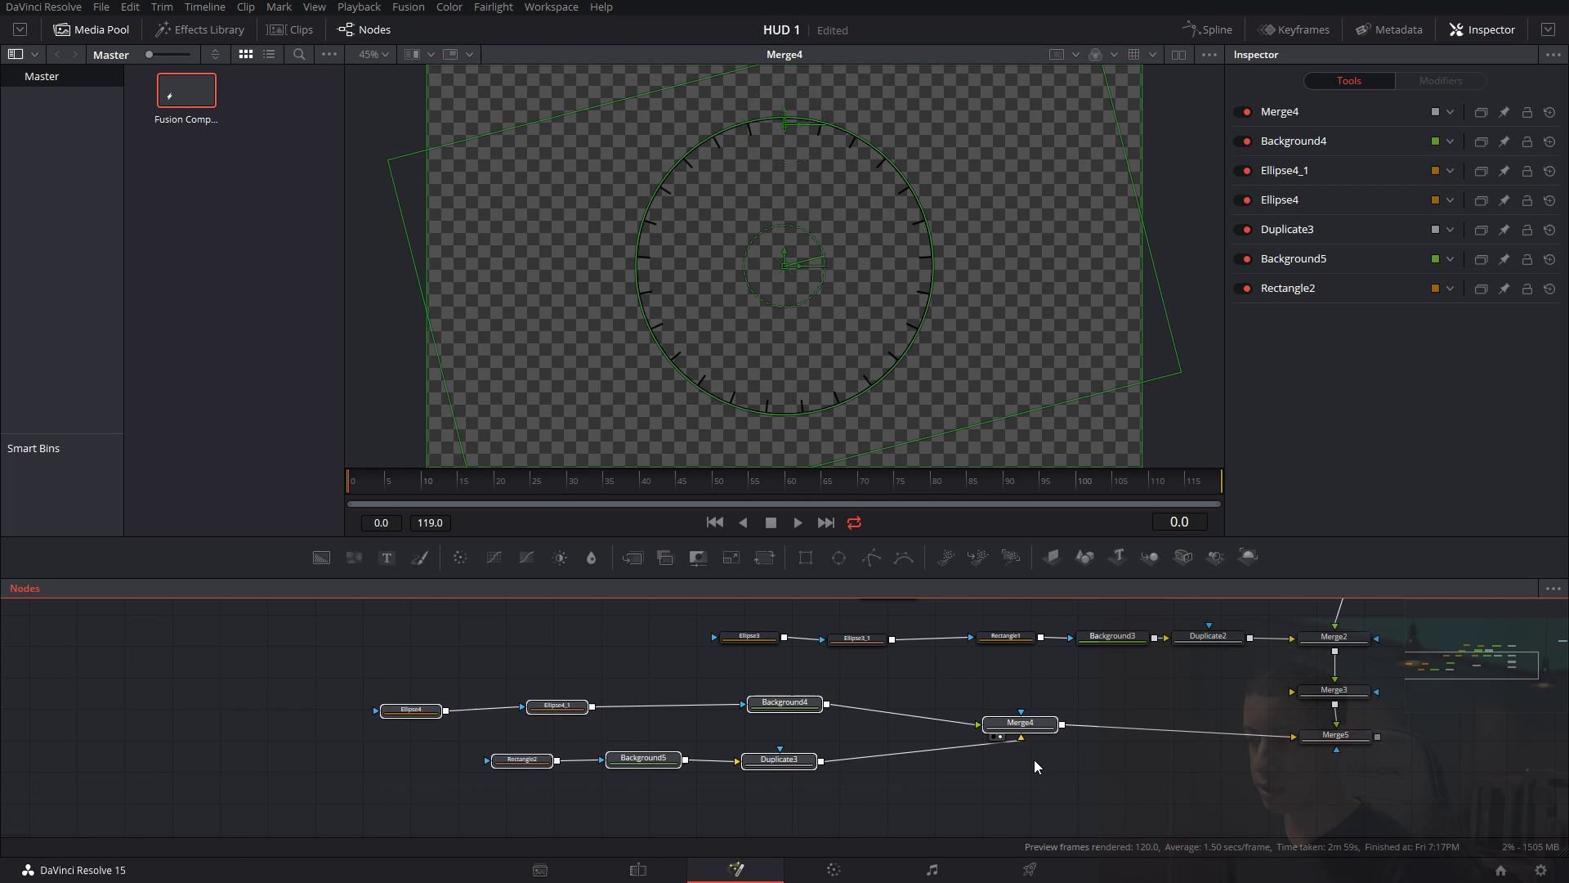
drag(1025, 728, 837, 733)
click(839, 728)
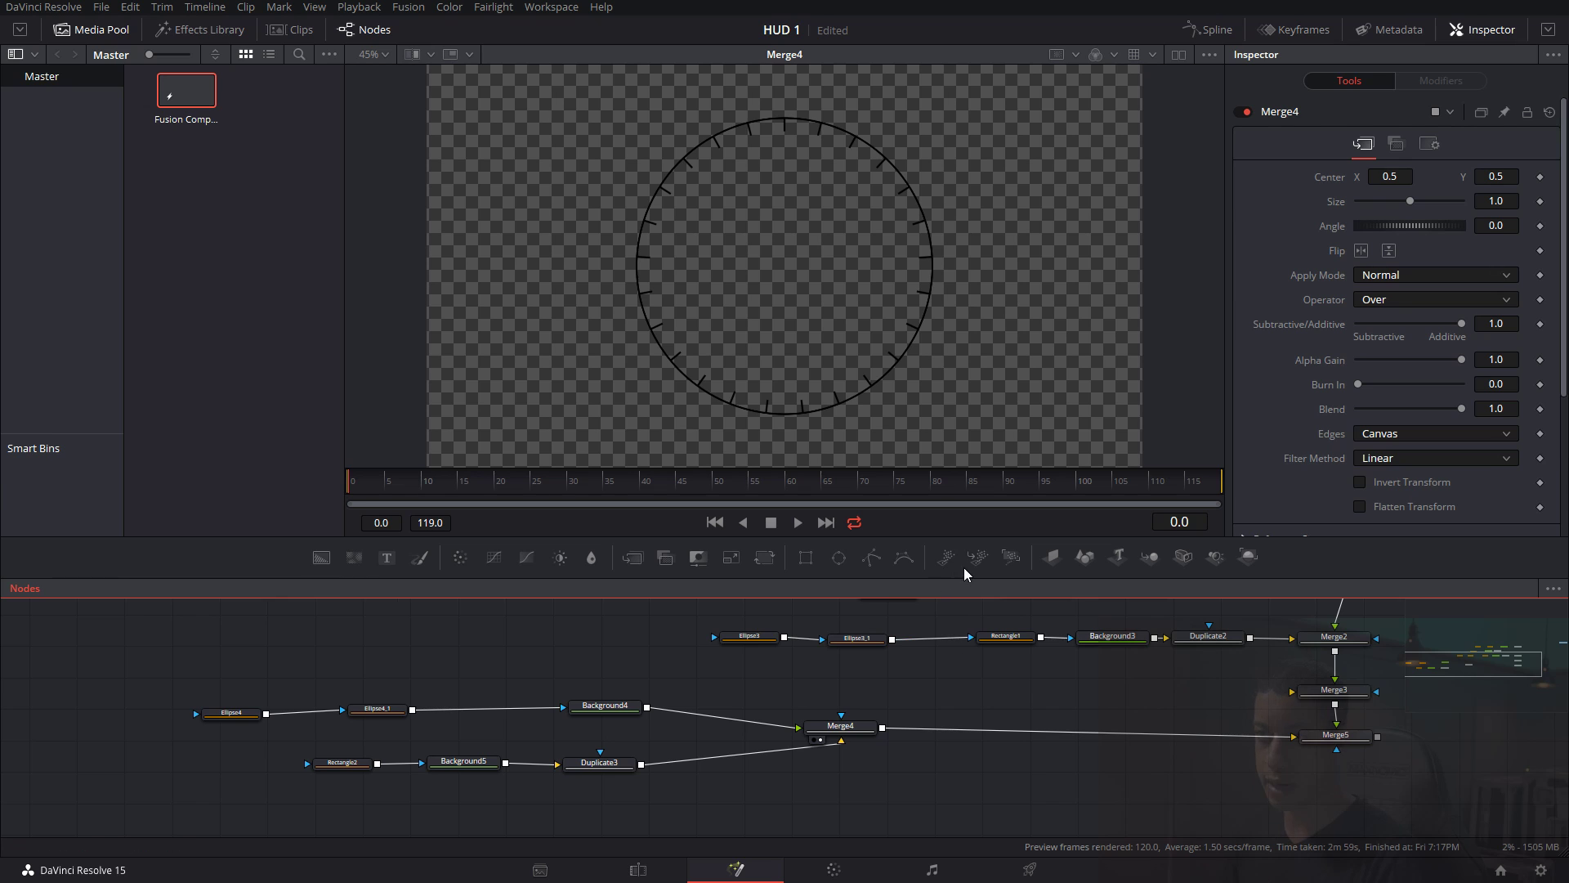
drag(1298, 780, 818, 267)
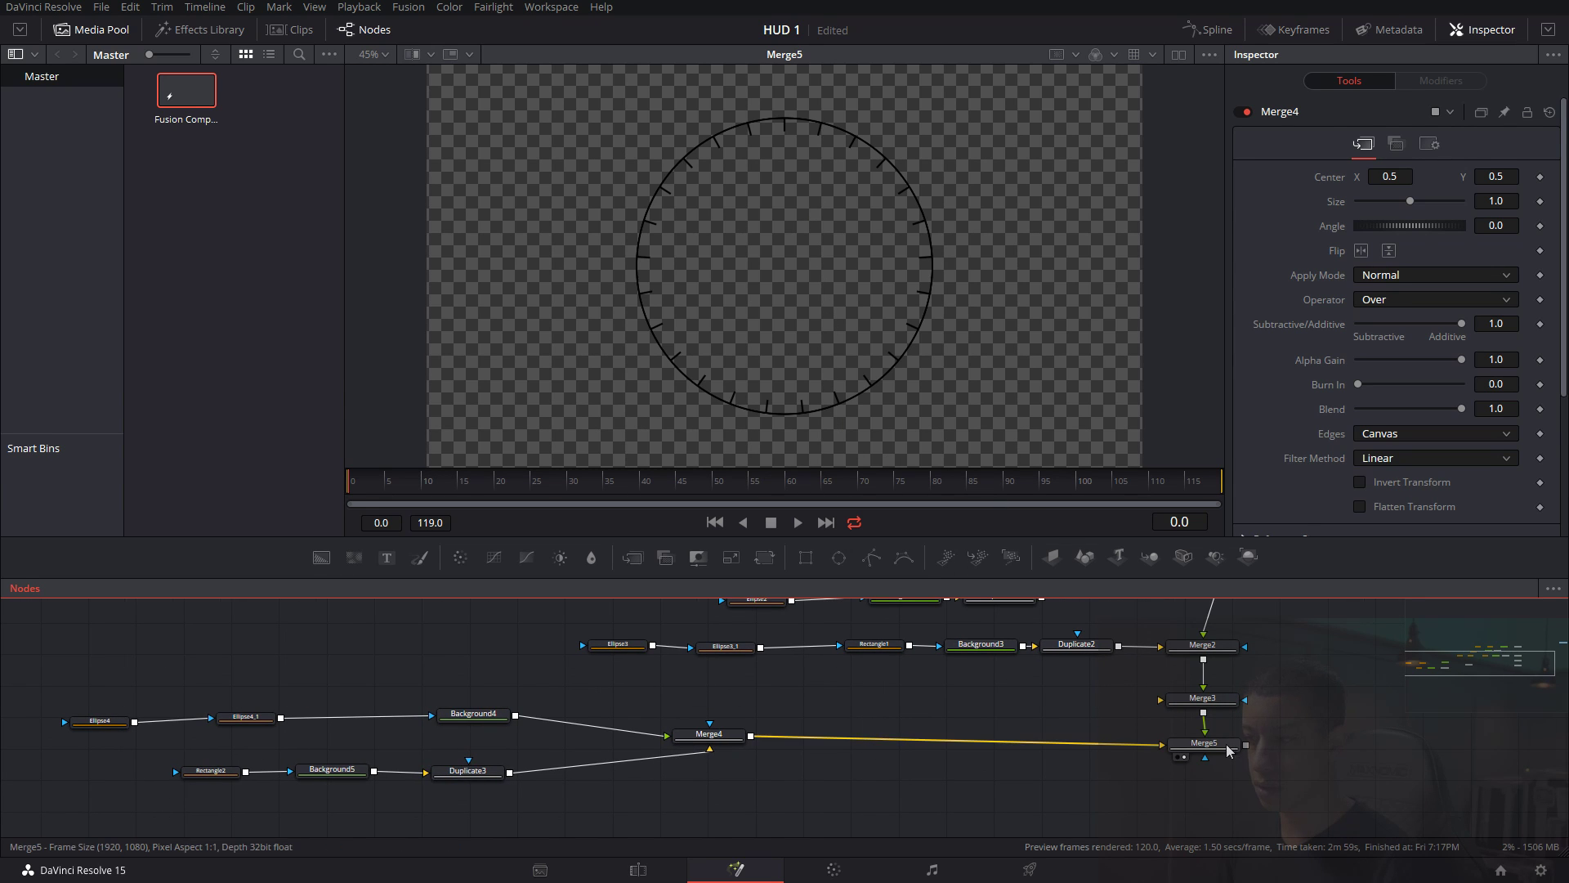
Delete the redundant Merge3 node from the merge chain and save the project.
drag(1289, 731, 1080, 753)
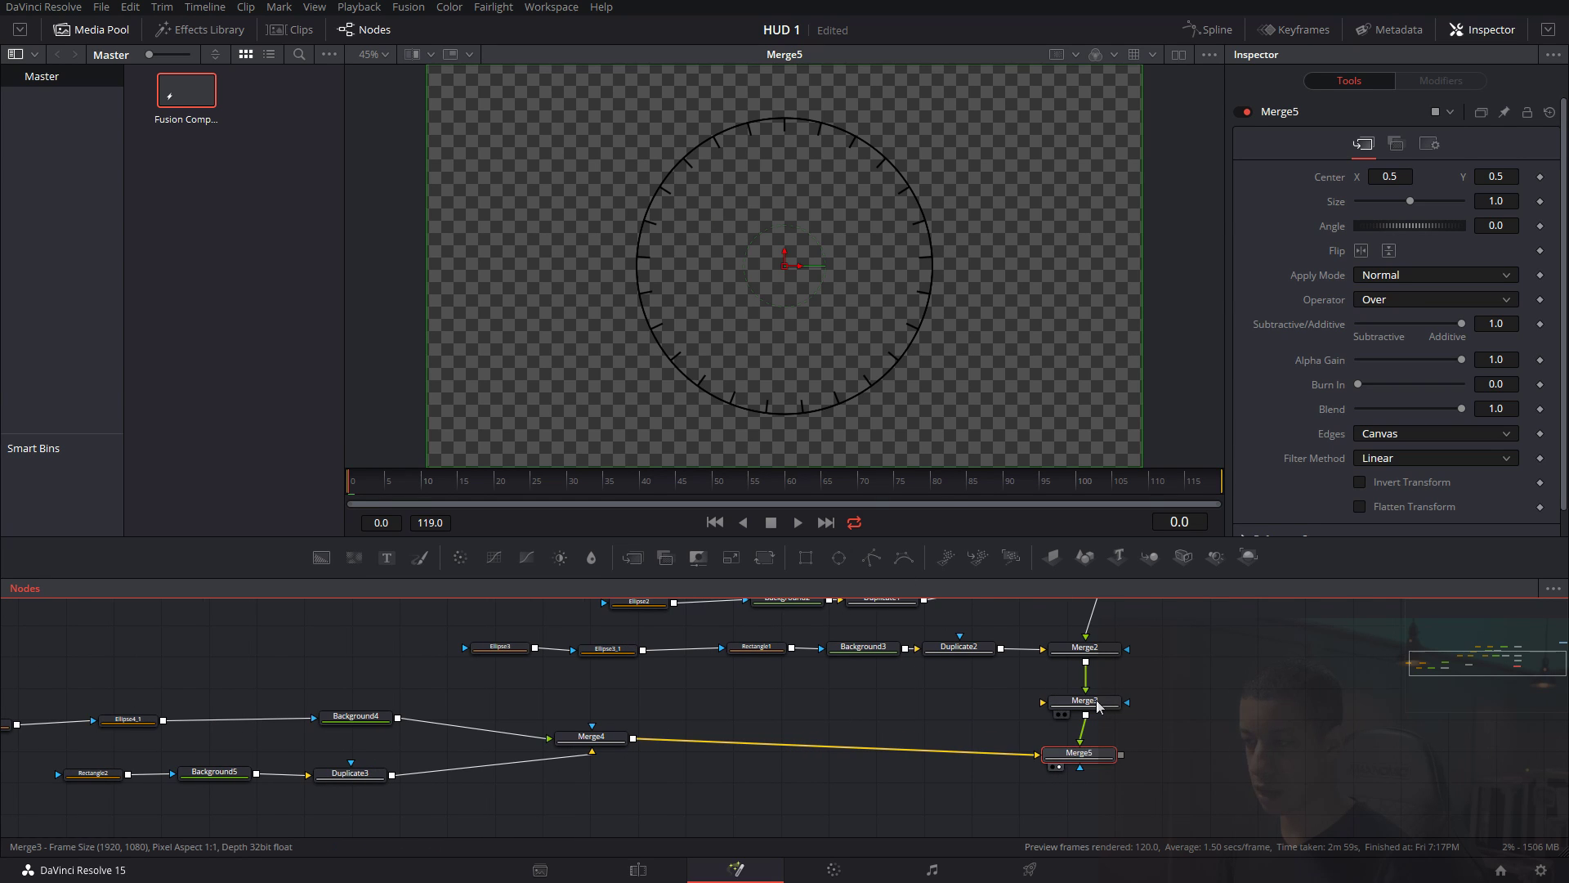
click(1092, 703)
key(Delete)
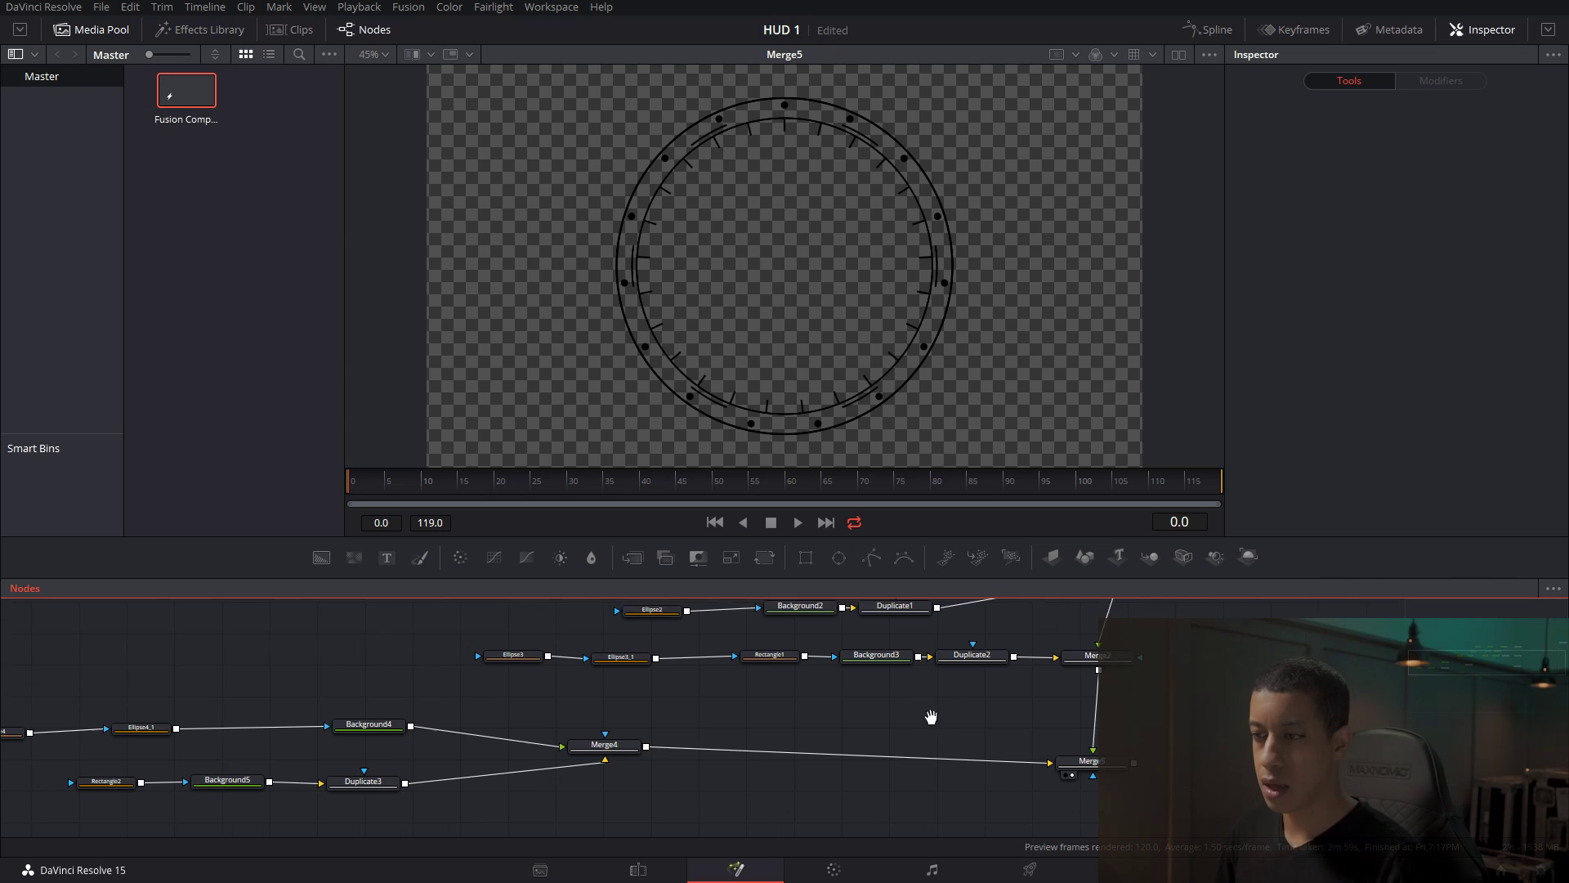
scroll(961, 725, down, 3)
key(ctrl+s)
Set the colour of Background2, which fills the ring of dots, to white.
drag(975, 728, 984, 751)
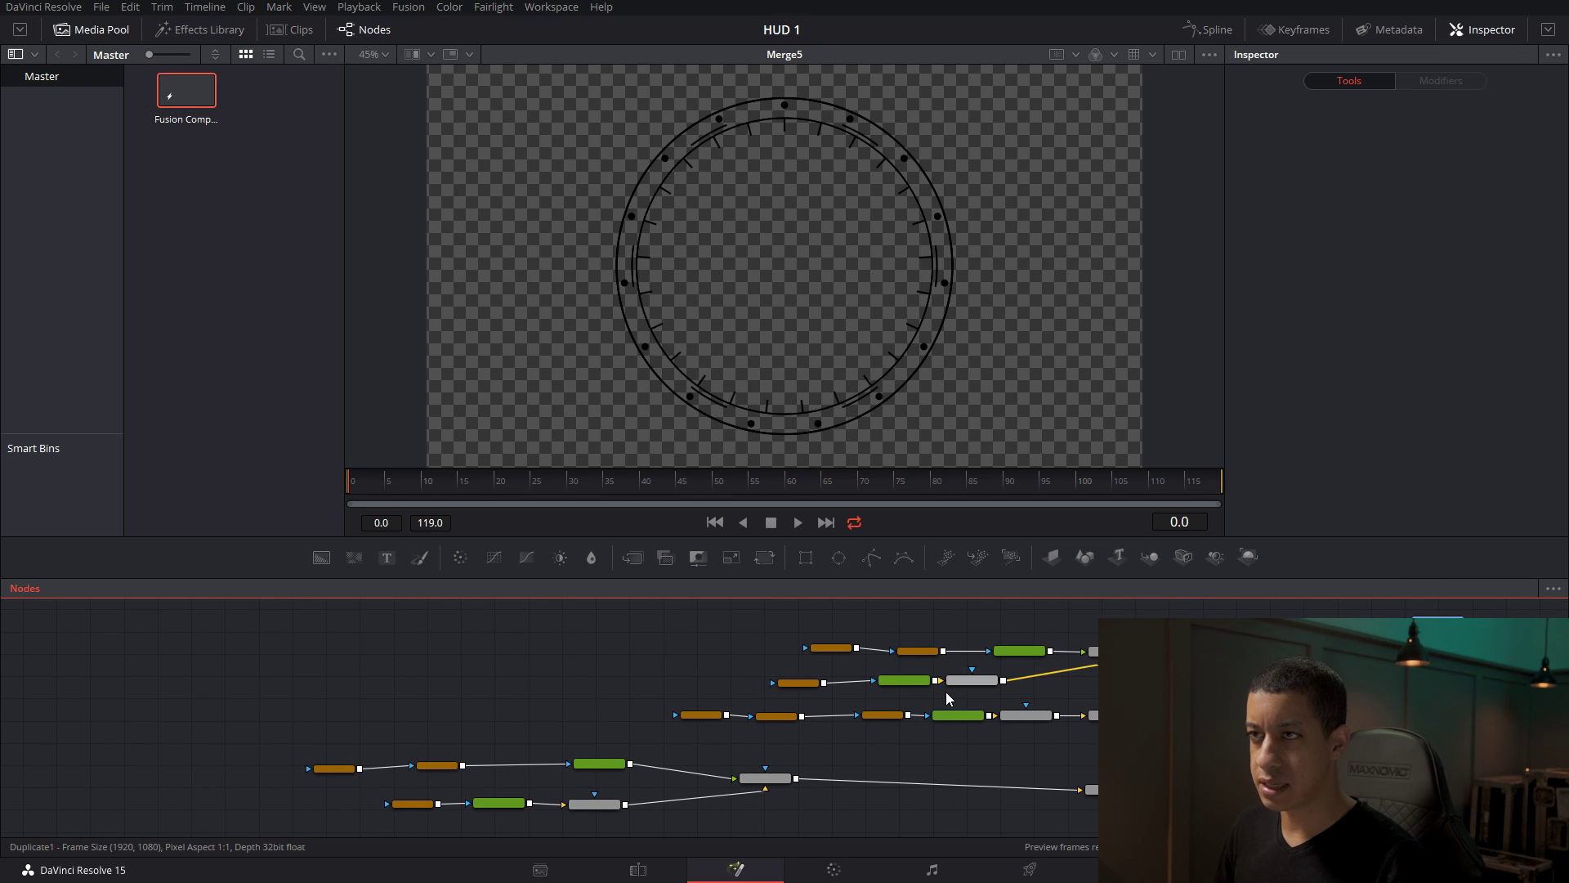
click(905, 680)
drag(1388, 317, 1347, 283)
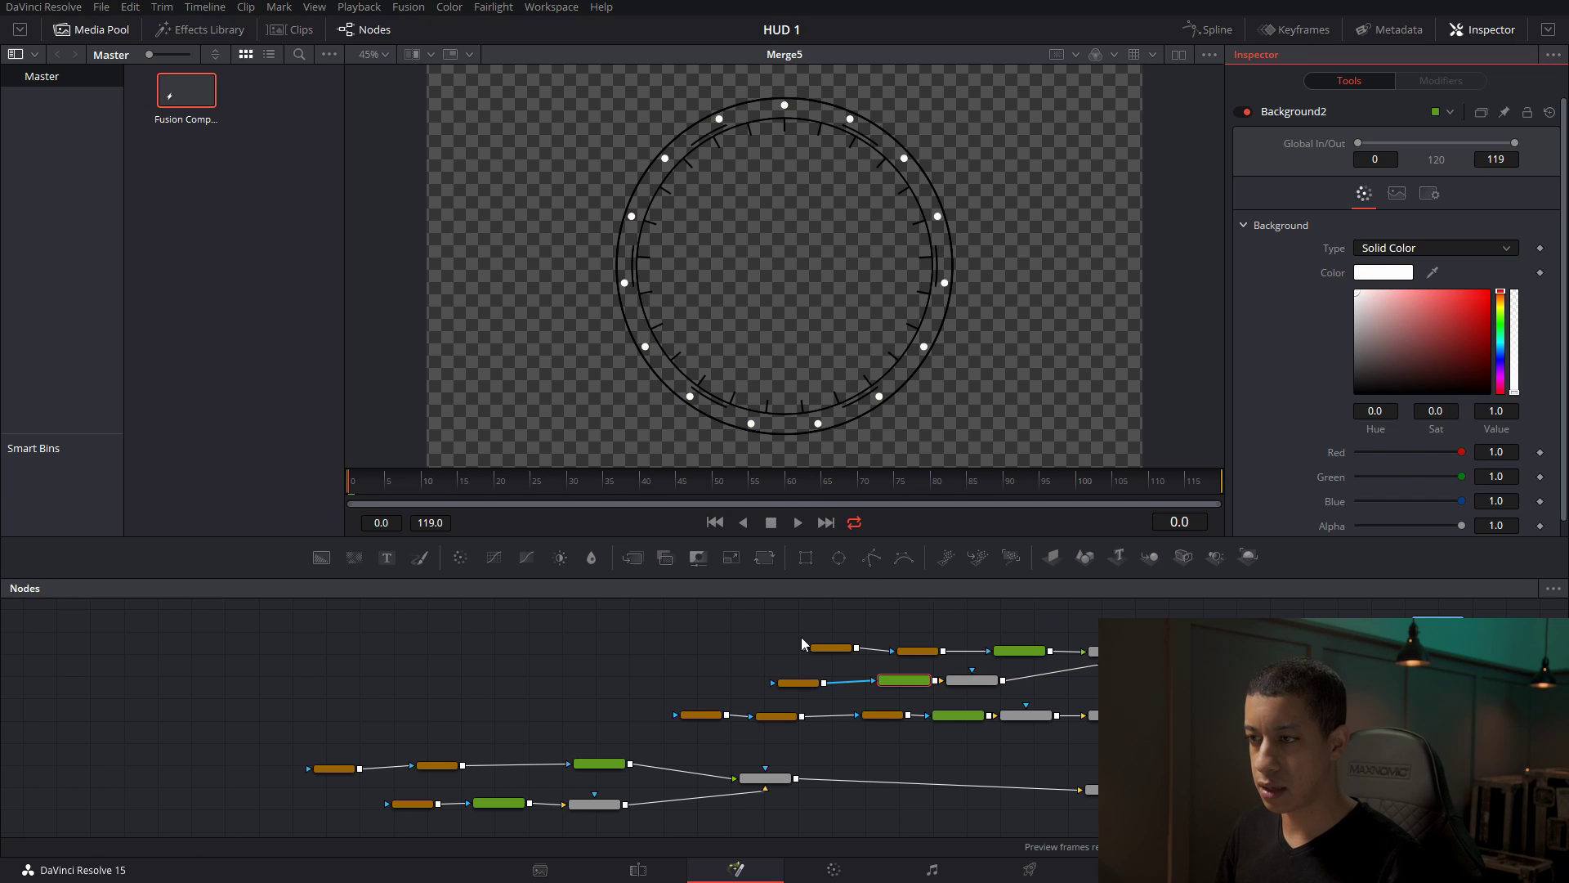
Set the colour of Background3, which fills the arc segments, to teal green with Hue 0.456 and Value about 0.92.
click(958, 716)
click(1500, 342)
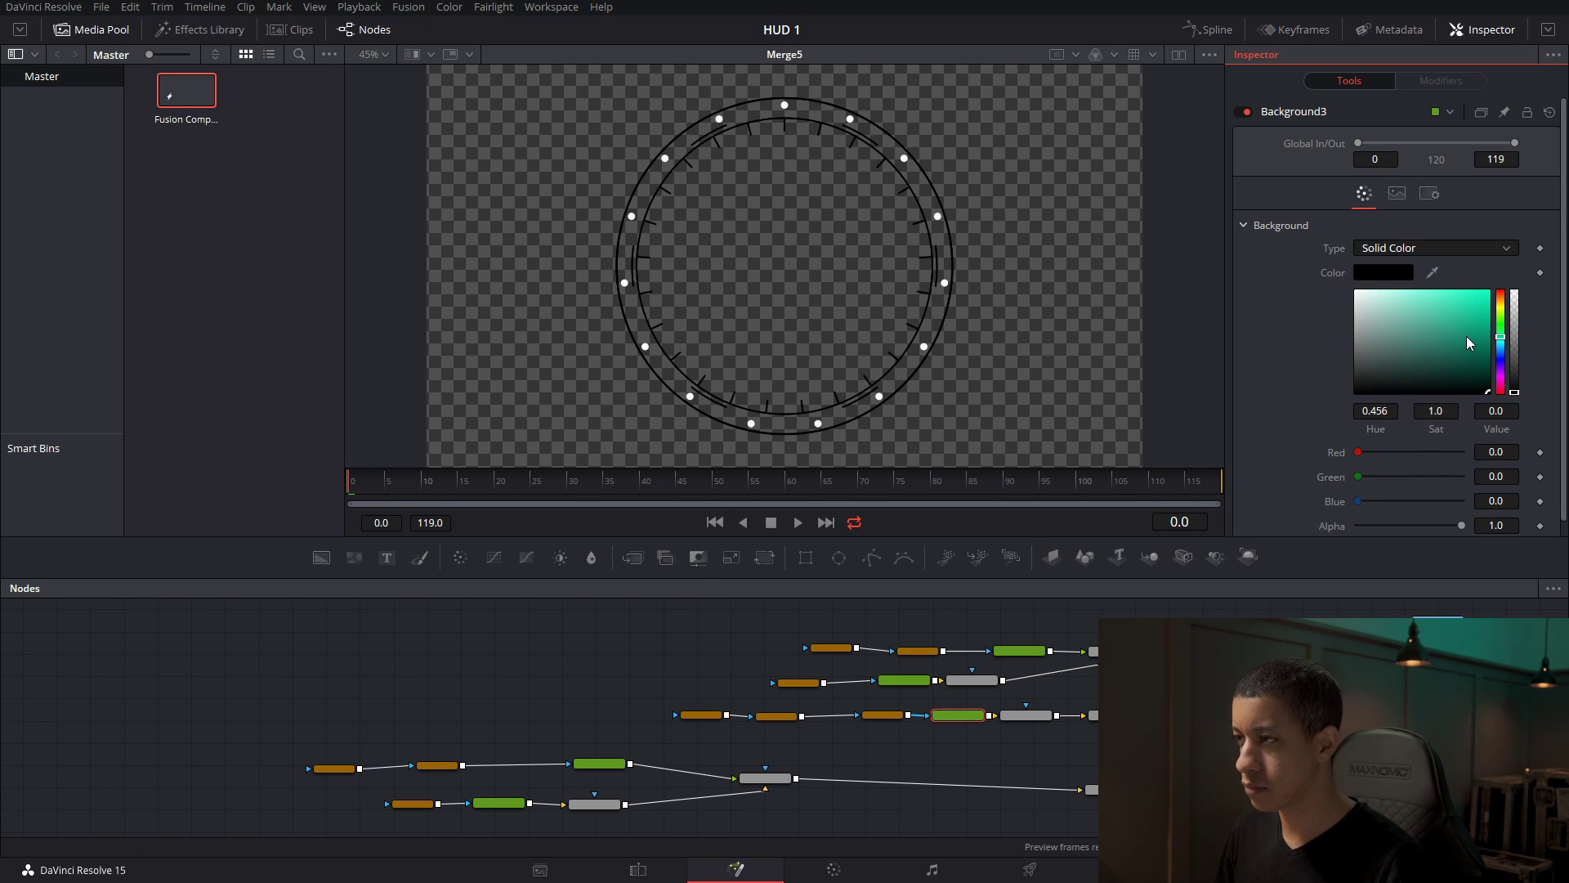
drag(1467, 337, 1490, 300)
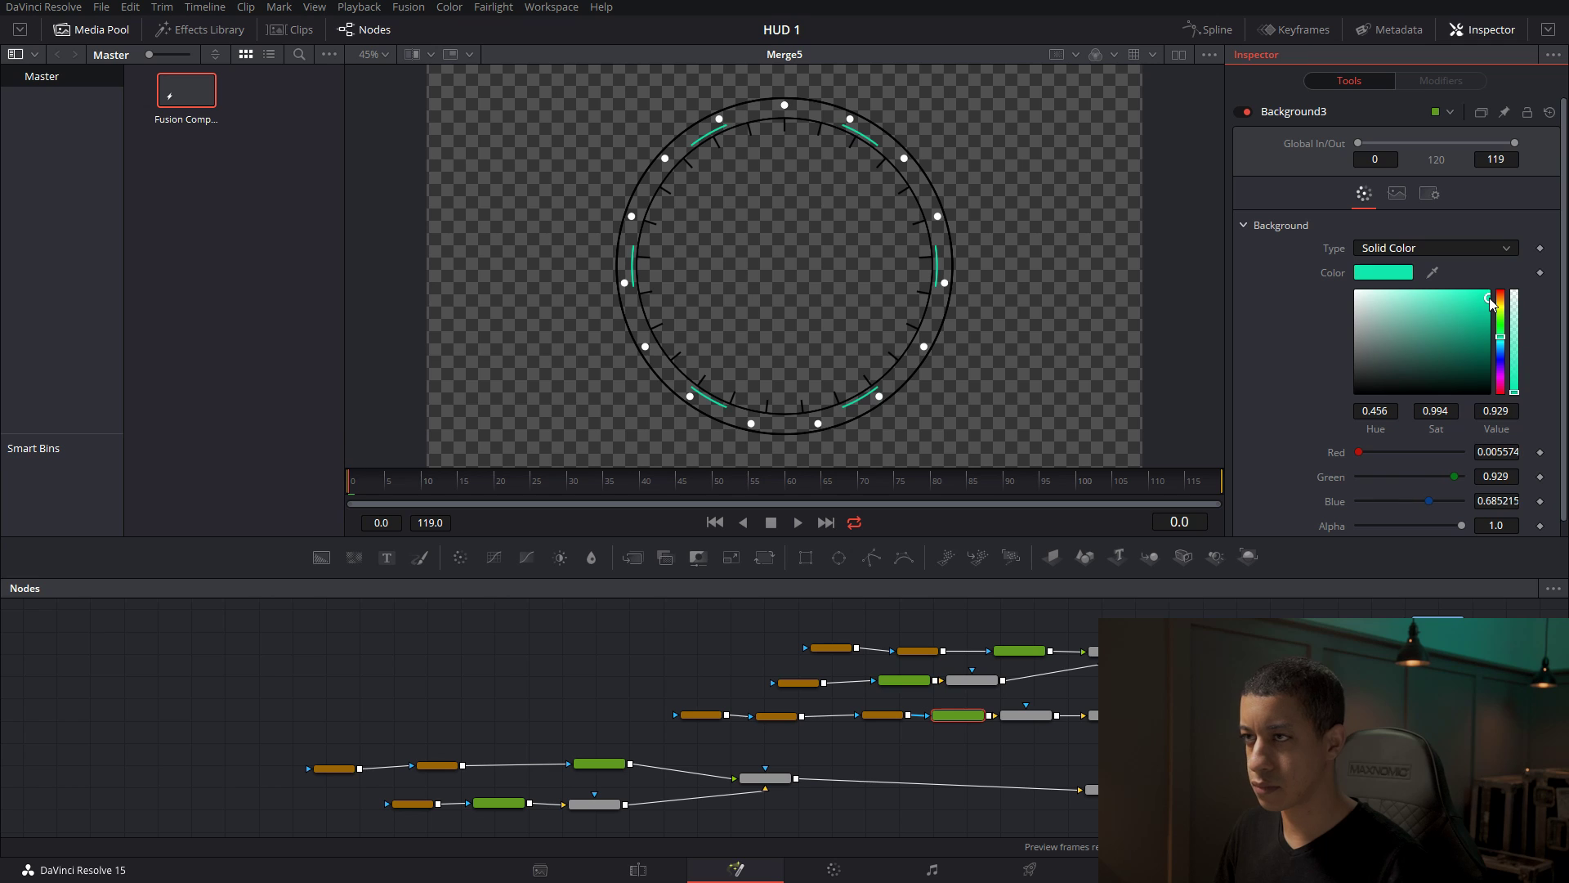
Set Background4 and Background5 to white for the inner ring and its tick marks, and save the project.
drag(685, 819, 767, 758)
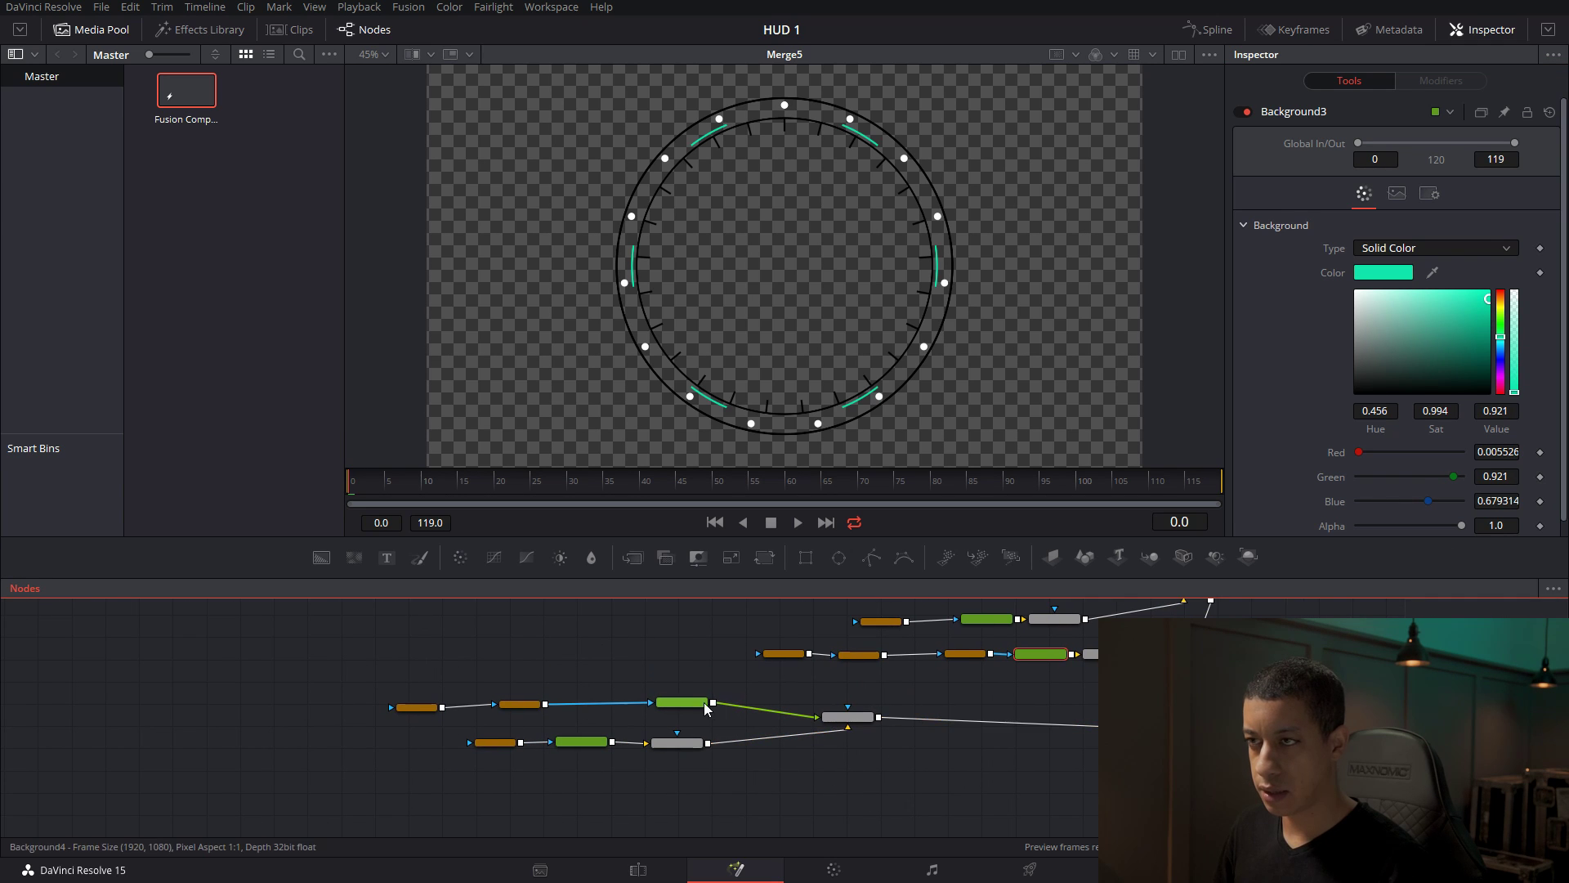
click(682, 709)
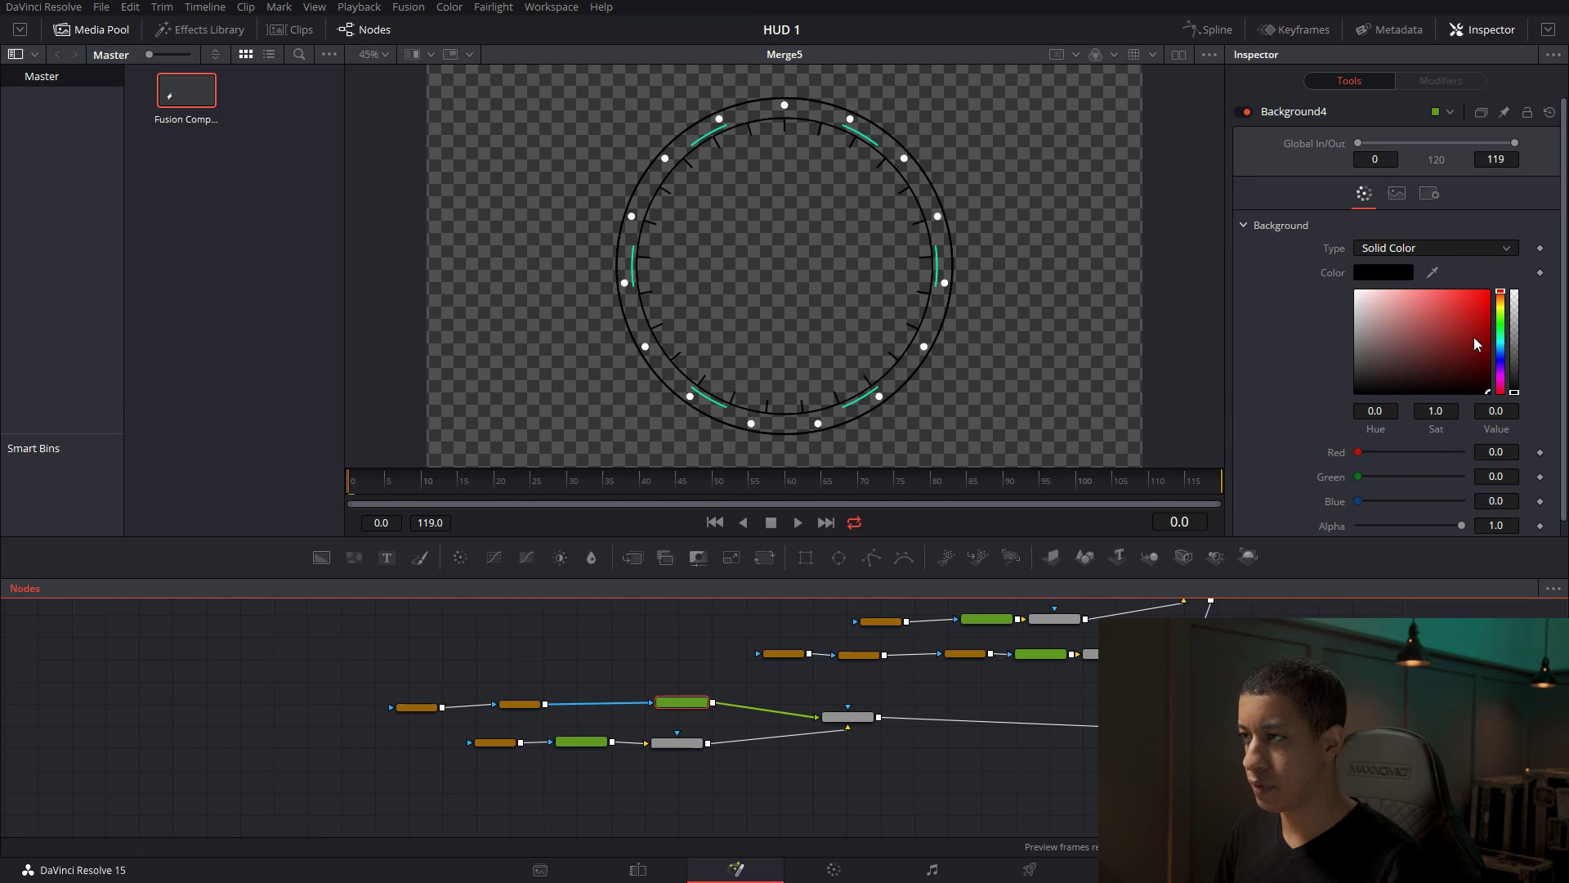
click(584, 741)
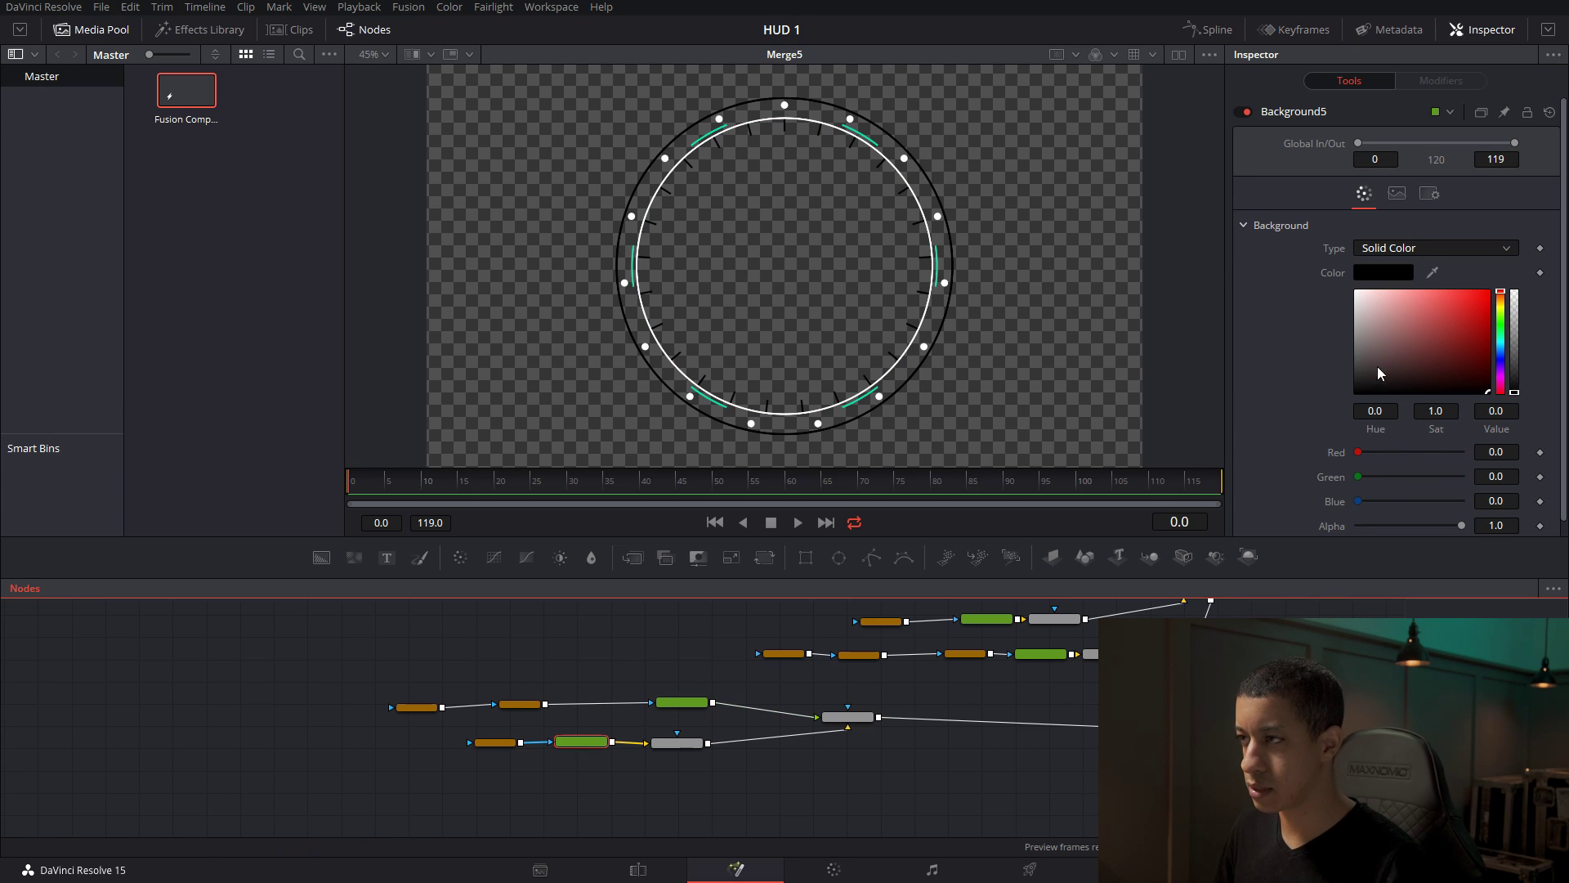
click(1004, 758)
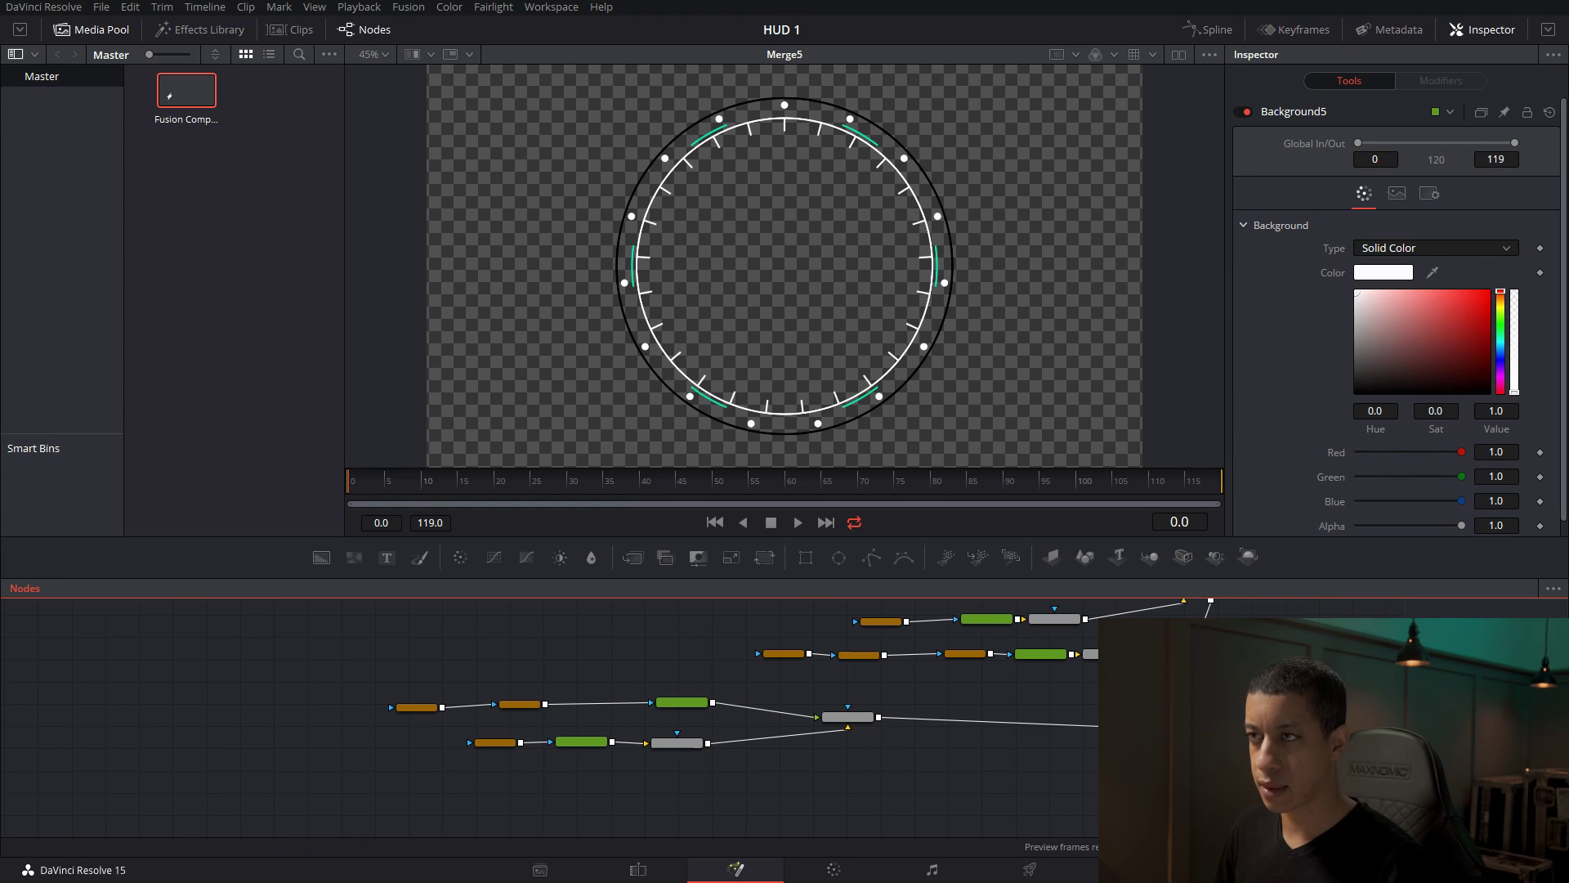
key(ctrl+s)
Add a Background node below the Merge4 branch and connect a new Ellipse mask to it.
drag(1105, 720, 937, 722)
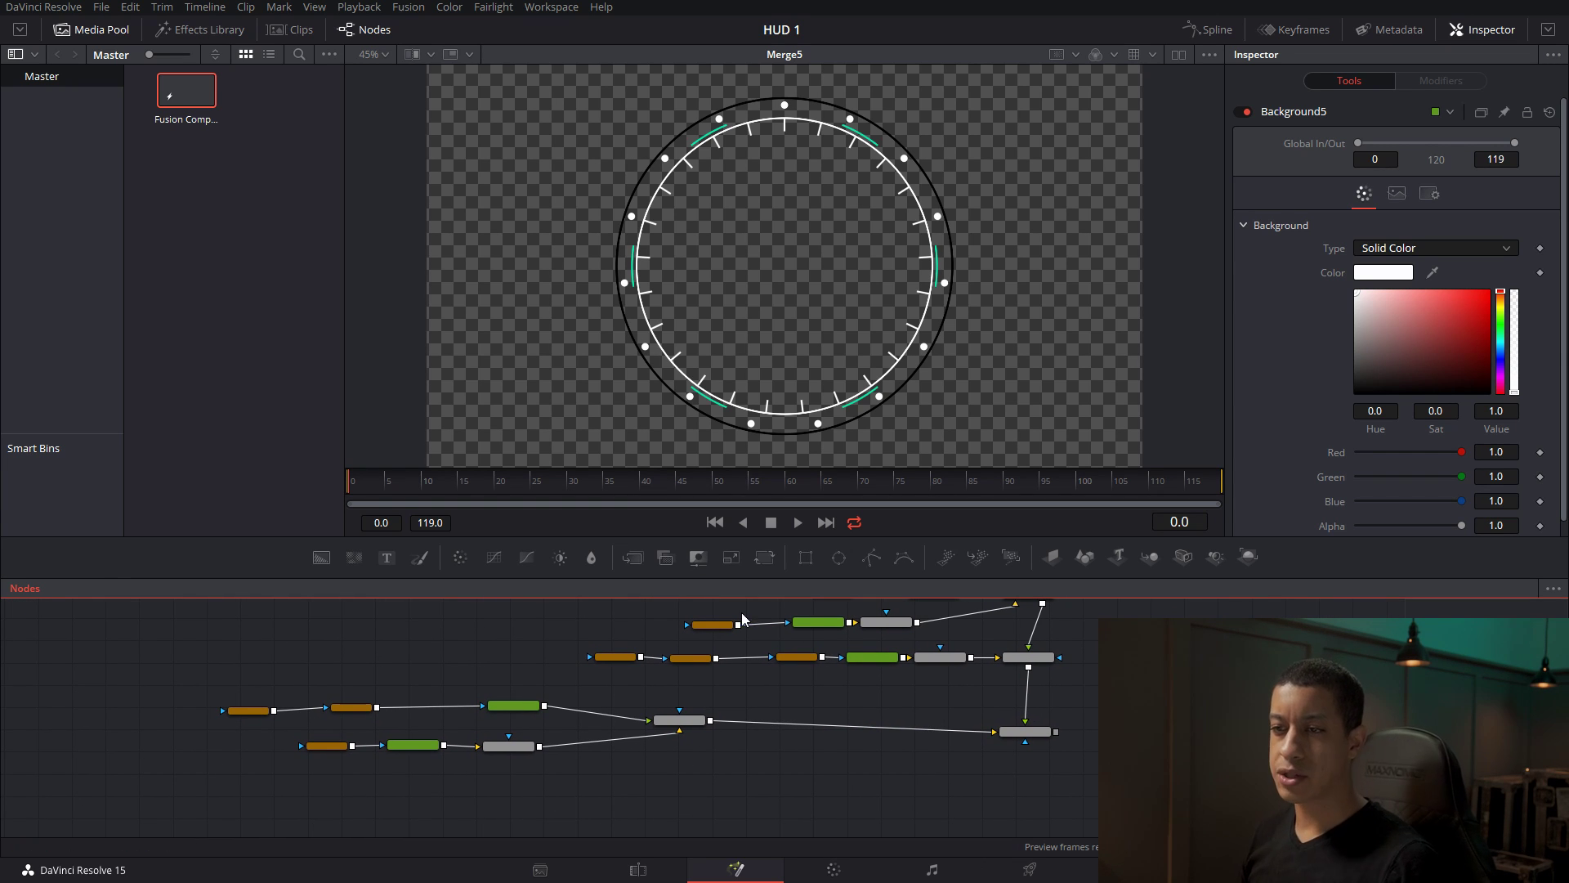
drag(322, 557, 809, 792)
drag(933, 799, 943, 756)
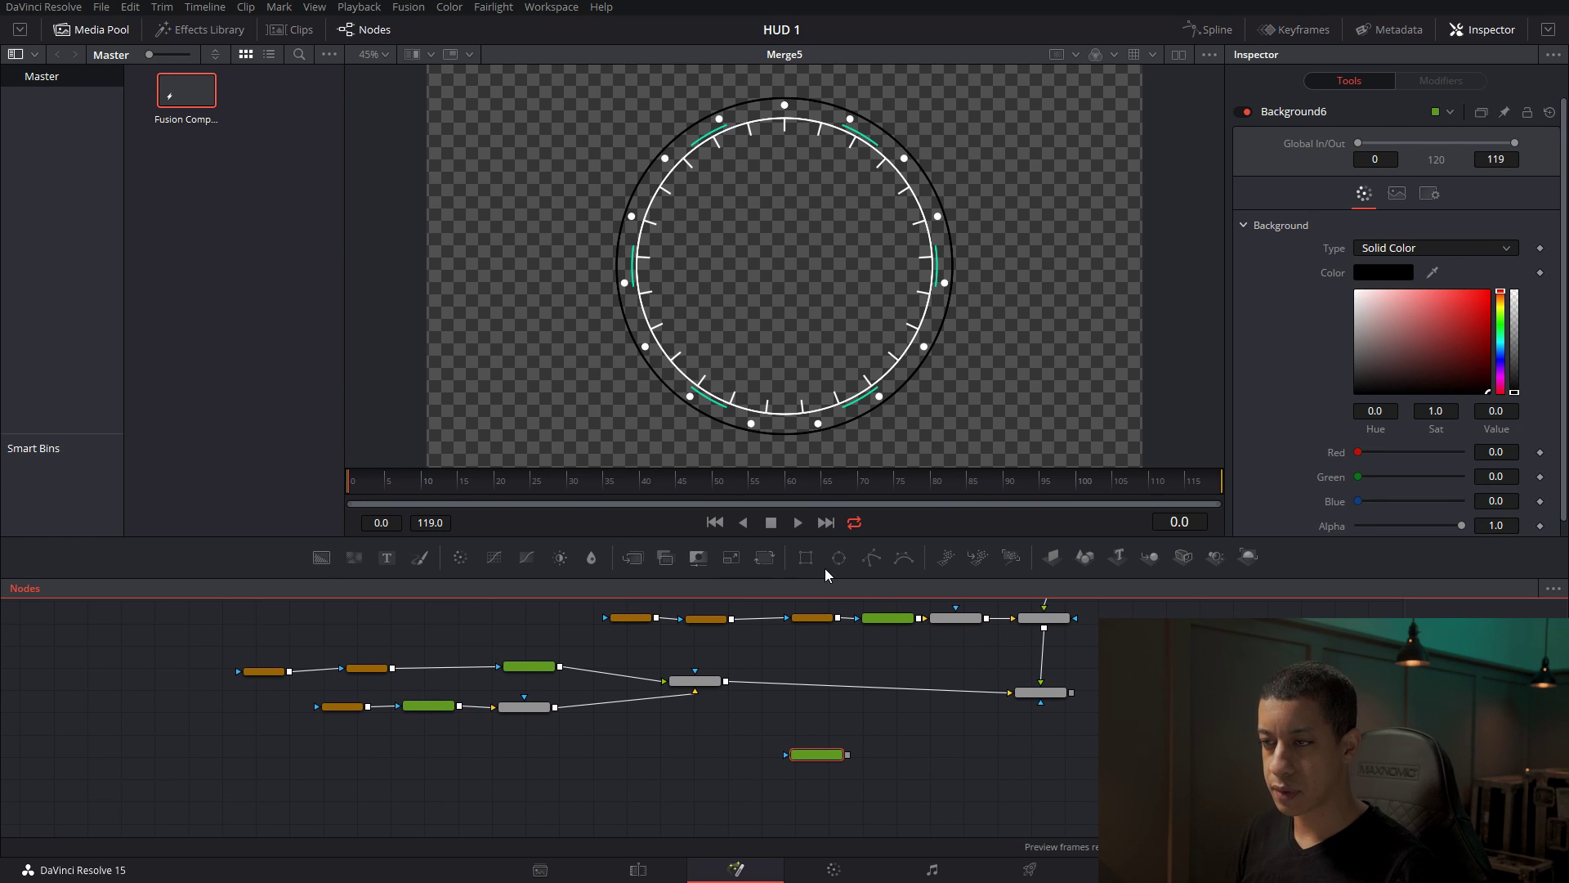
drag(839, 558, 578, 768)
scroll(625, 746, up, 5)
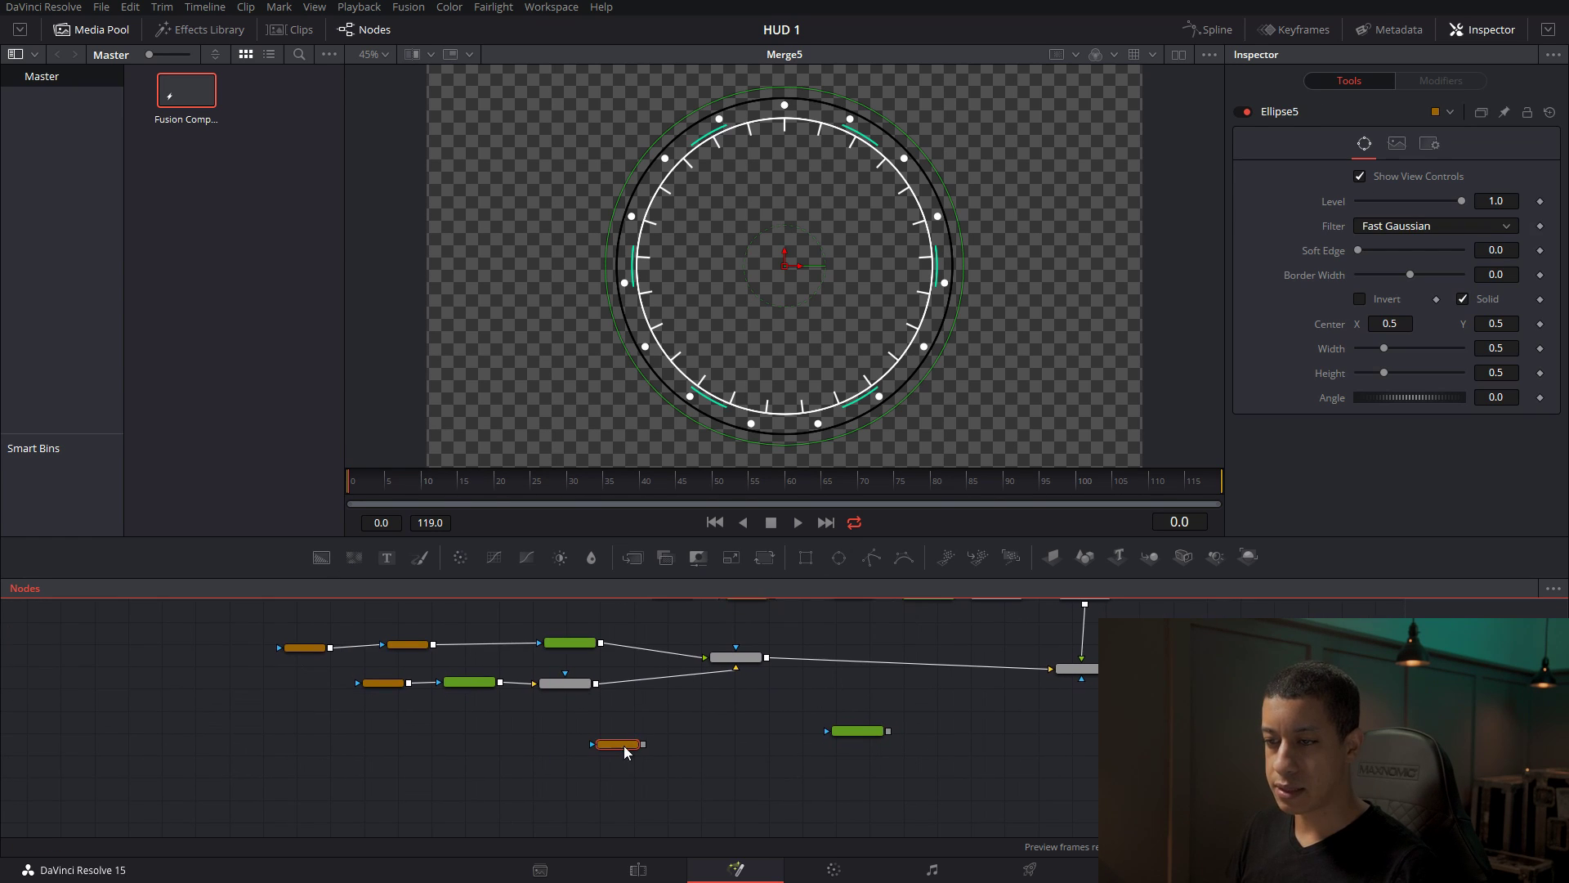
scroll(709, 753, down, 5)
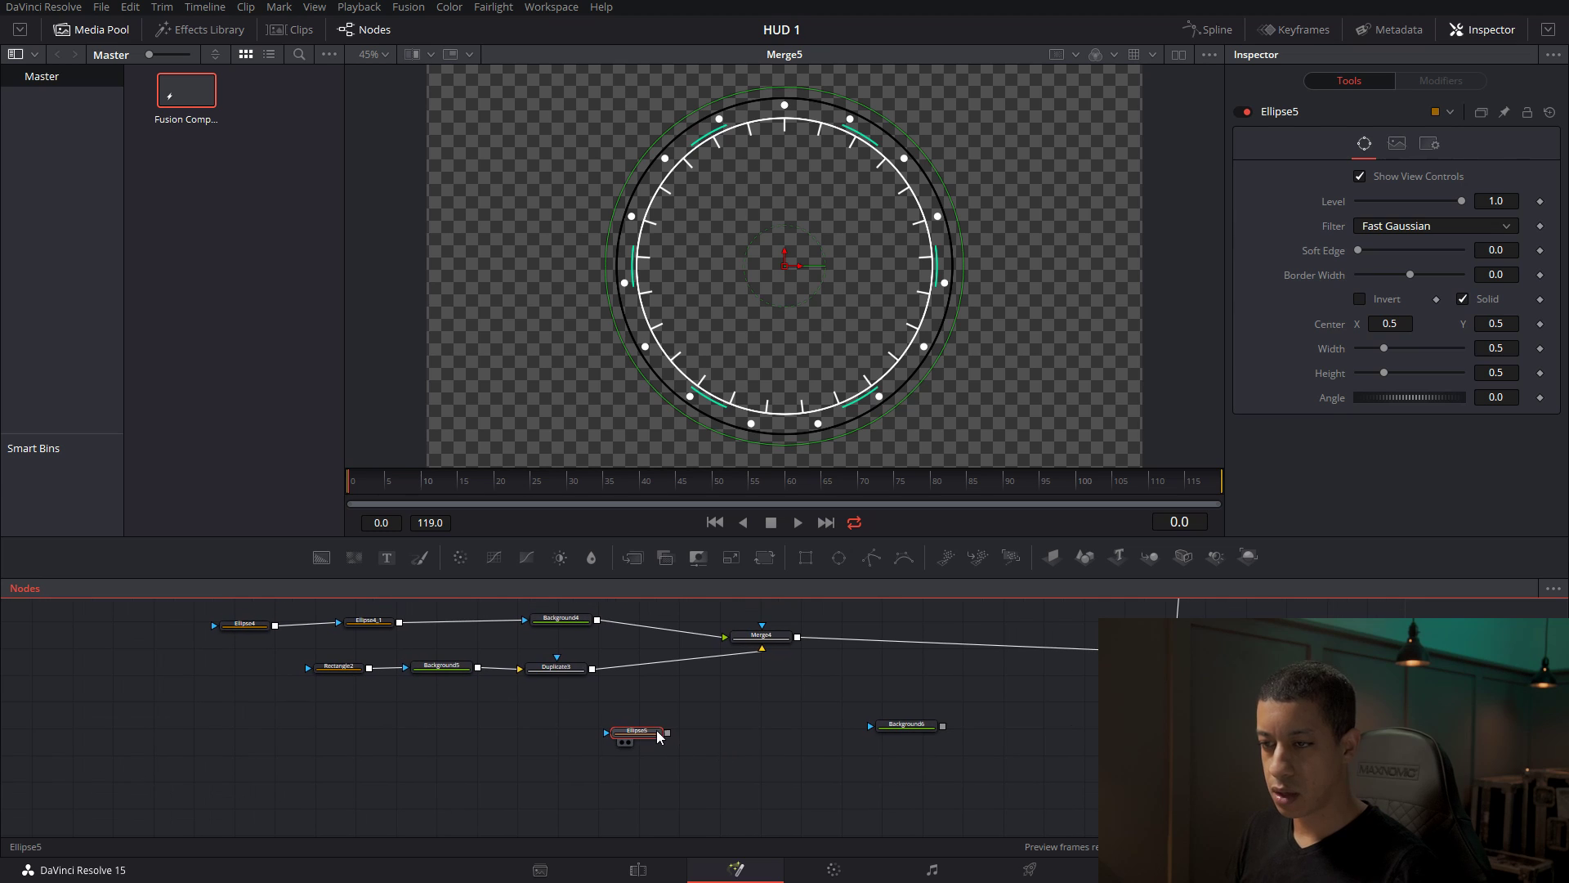
drag(658, 735, 870, 726)
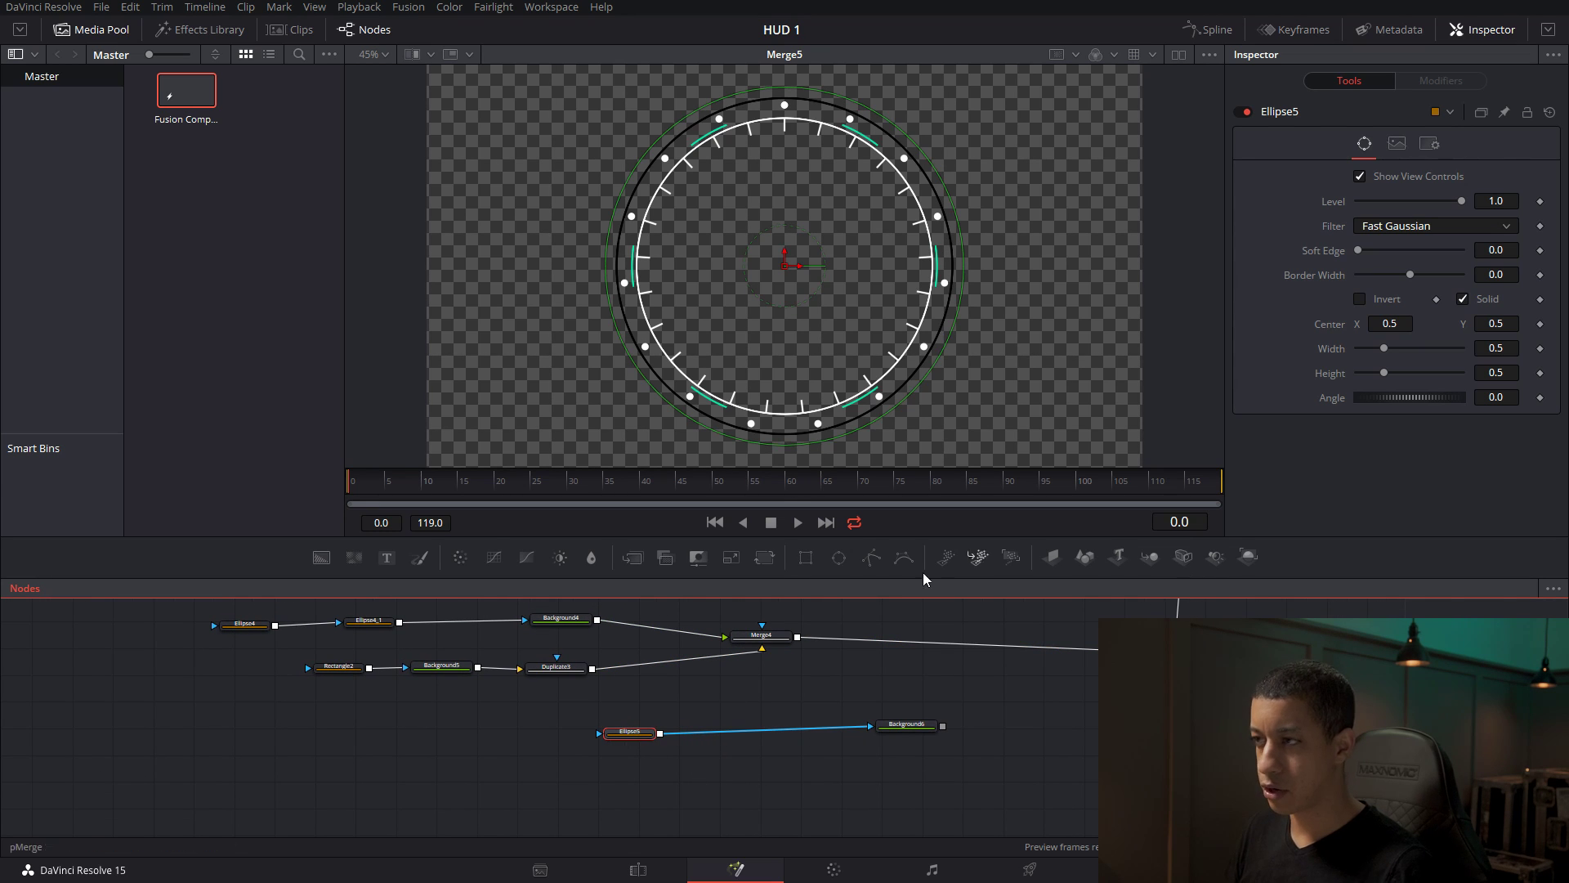
Link Ellipse5's Width to its Height with an expression.
click(633, 738)
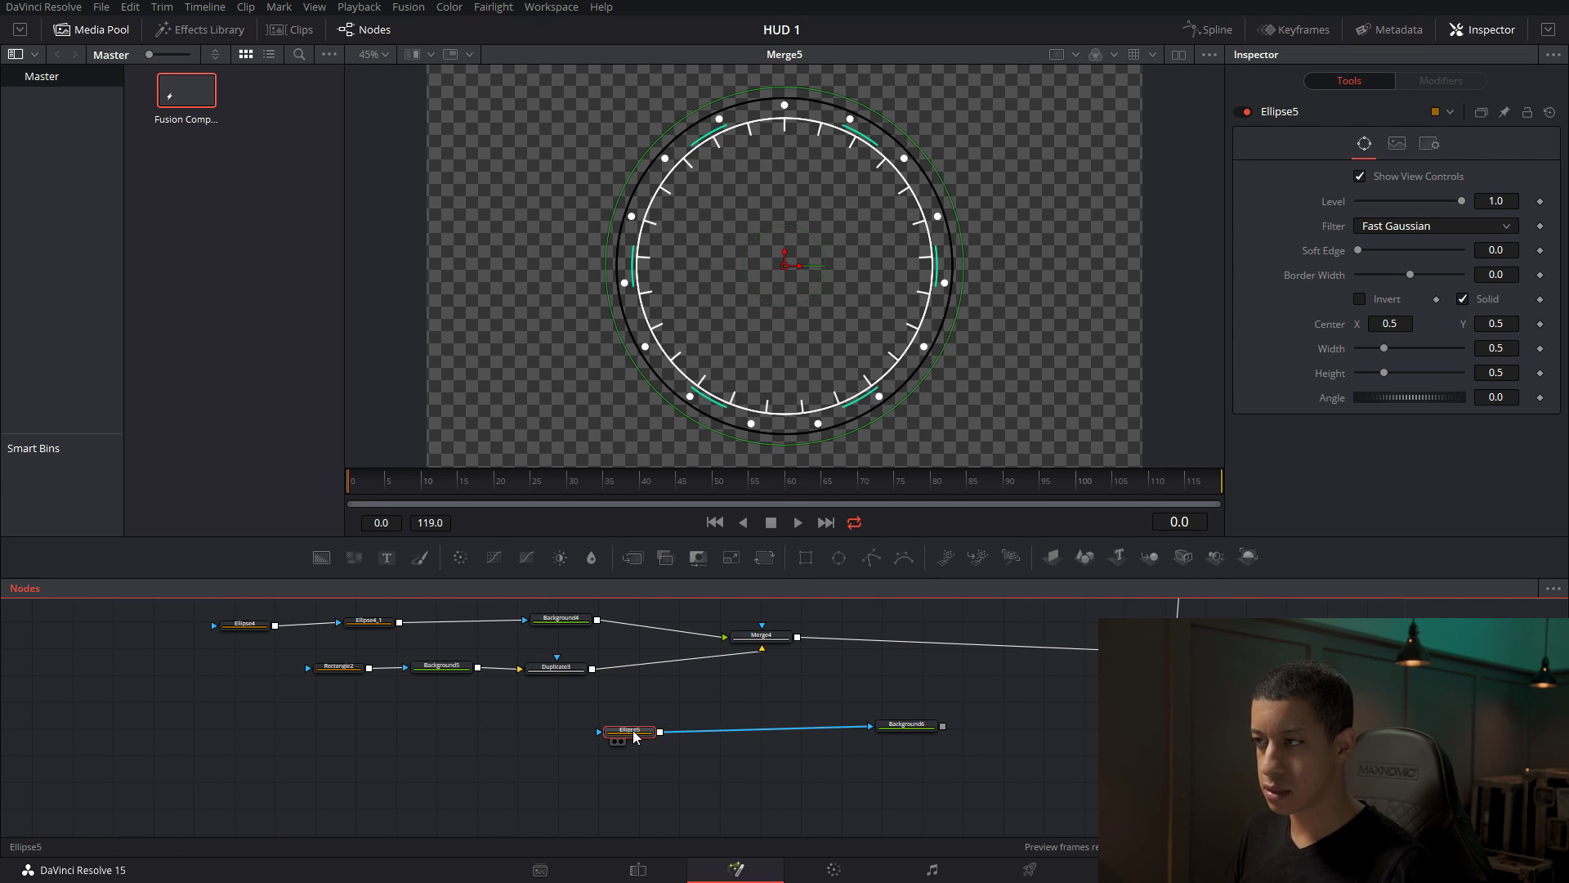
right_click(1334, 352)
click(1405, 546)
drag(1362, 373, 1337, 410)
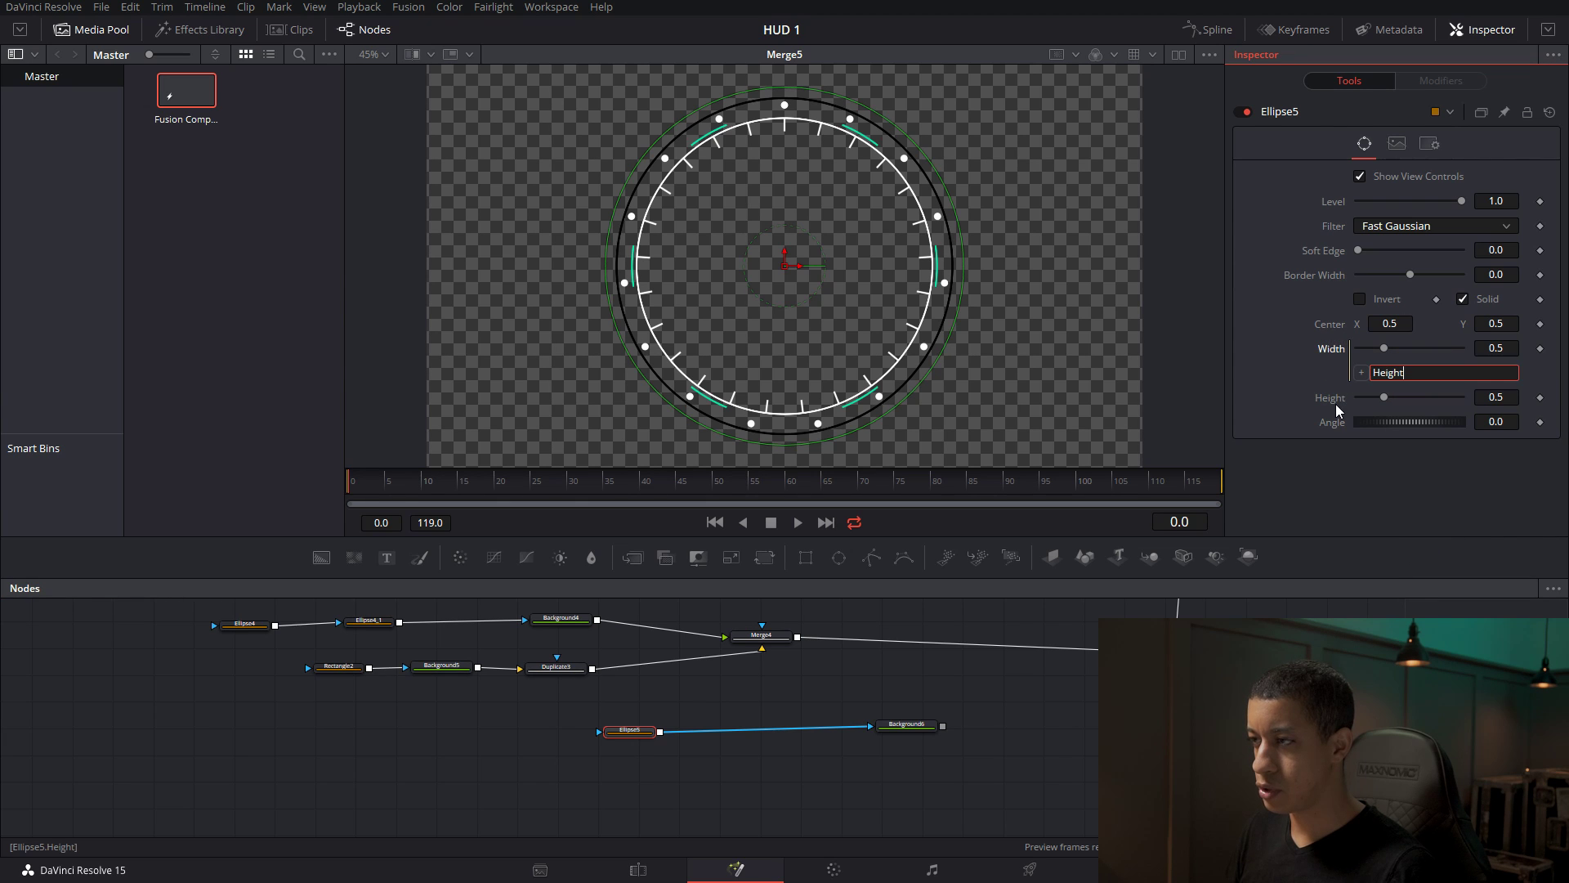
click(995, 820)
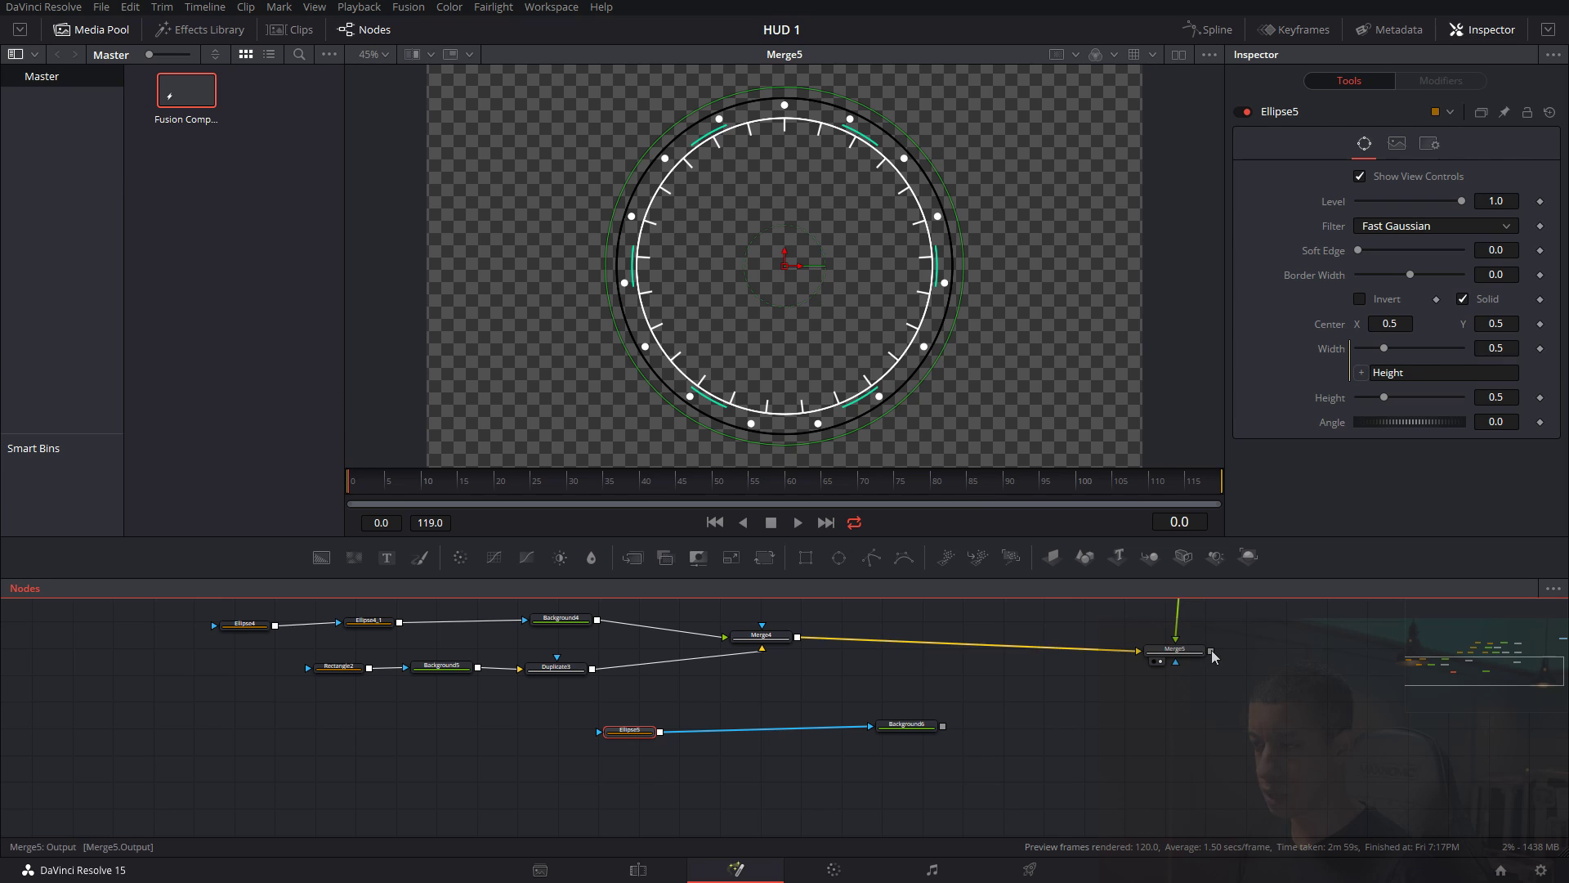
Merge Background6 beneath Merge5's output, view the new merge and reduce Ellipse5's Height to 0.365.
drag(1210, 651, 944, 726)
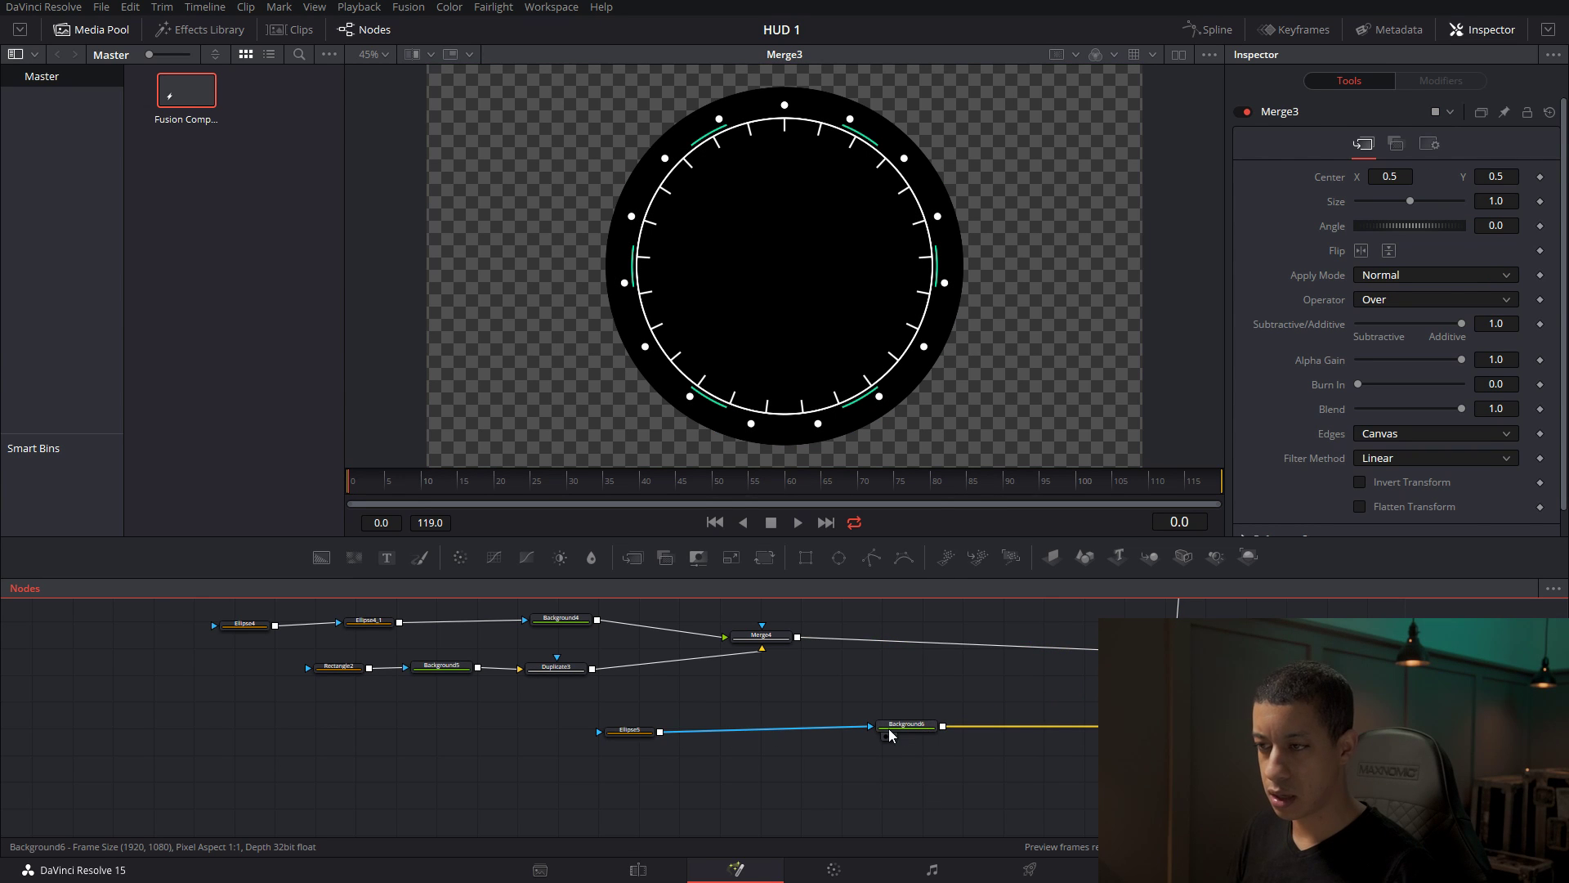
click(631, 729)
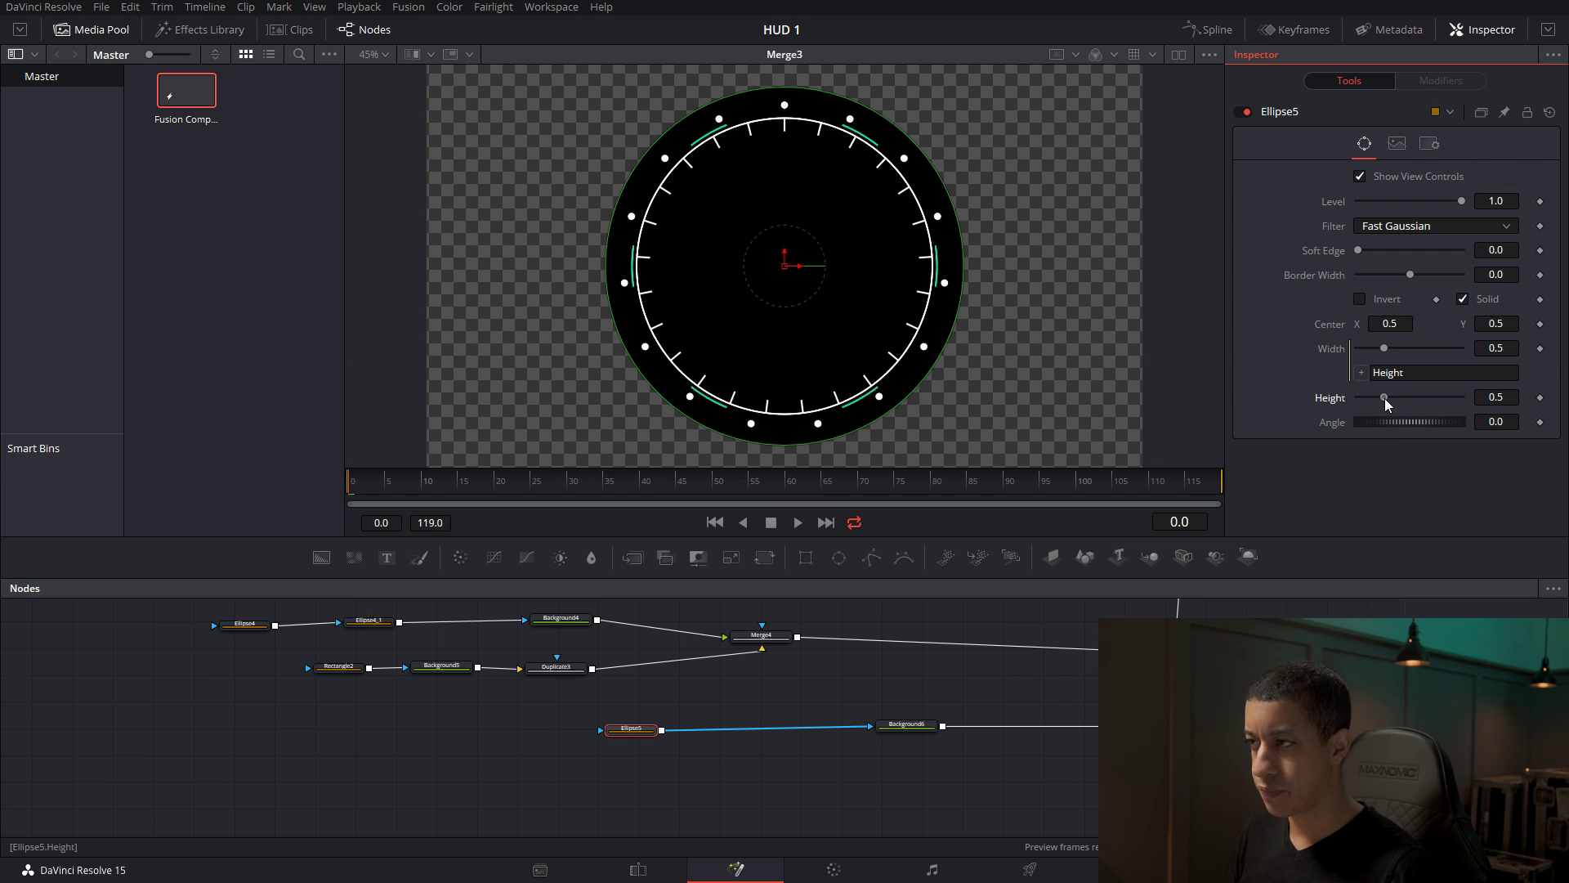
drag(1384, 399, 1316, 395)
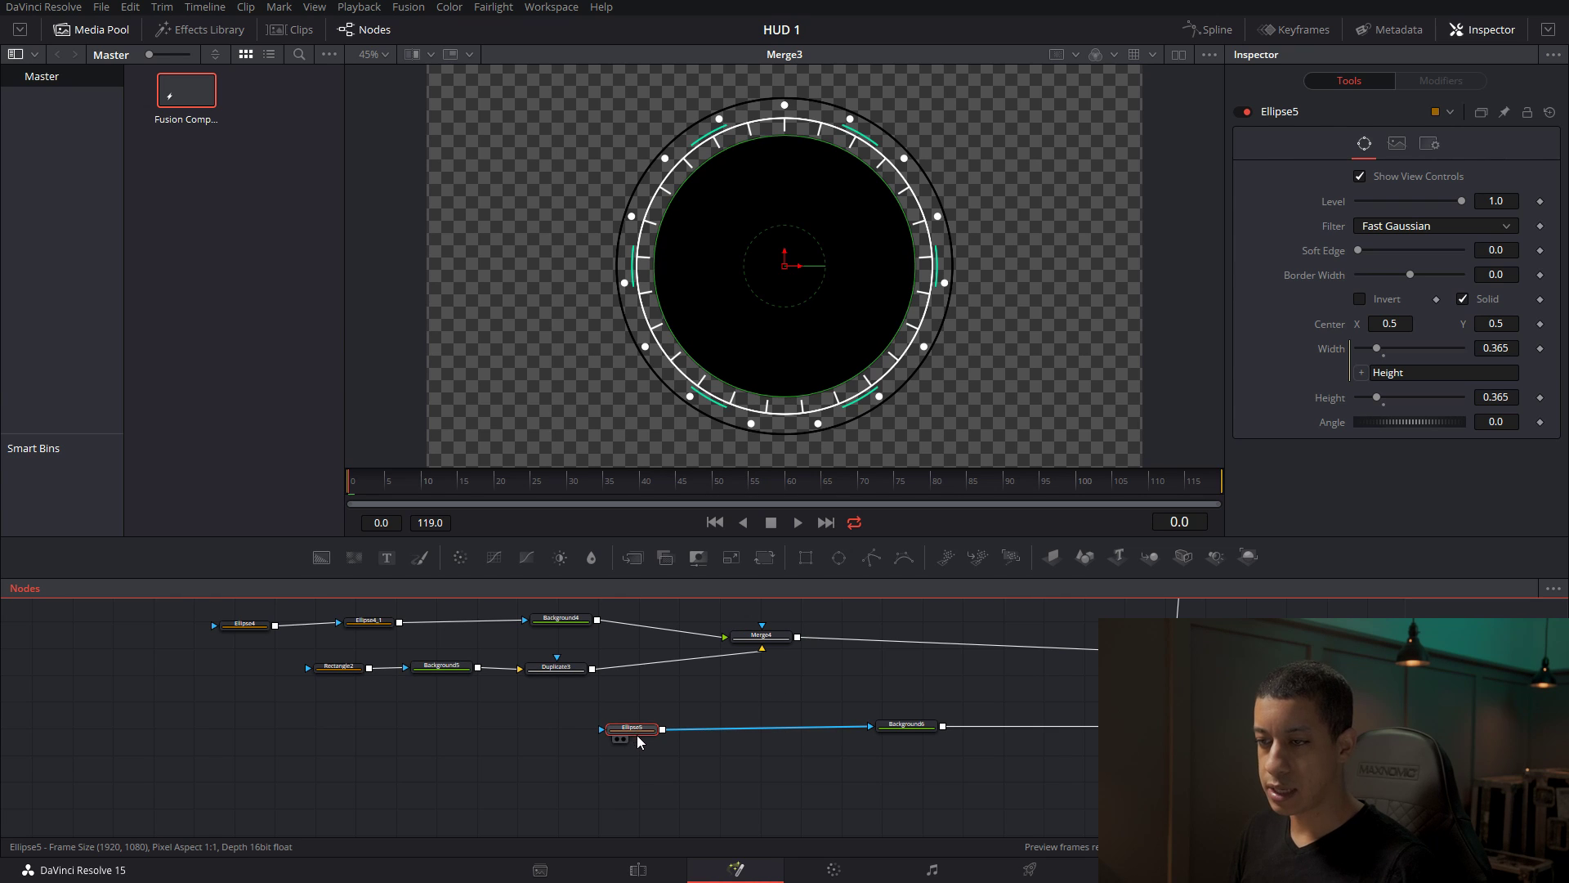
Duplicate Ellipse5 in line before Background6 and link the copy's Height to Ellipse5.Height with an expression.
key(ctrl+v)
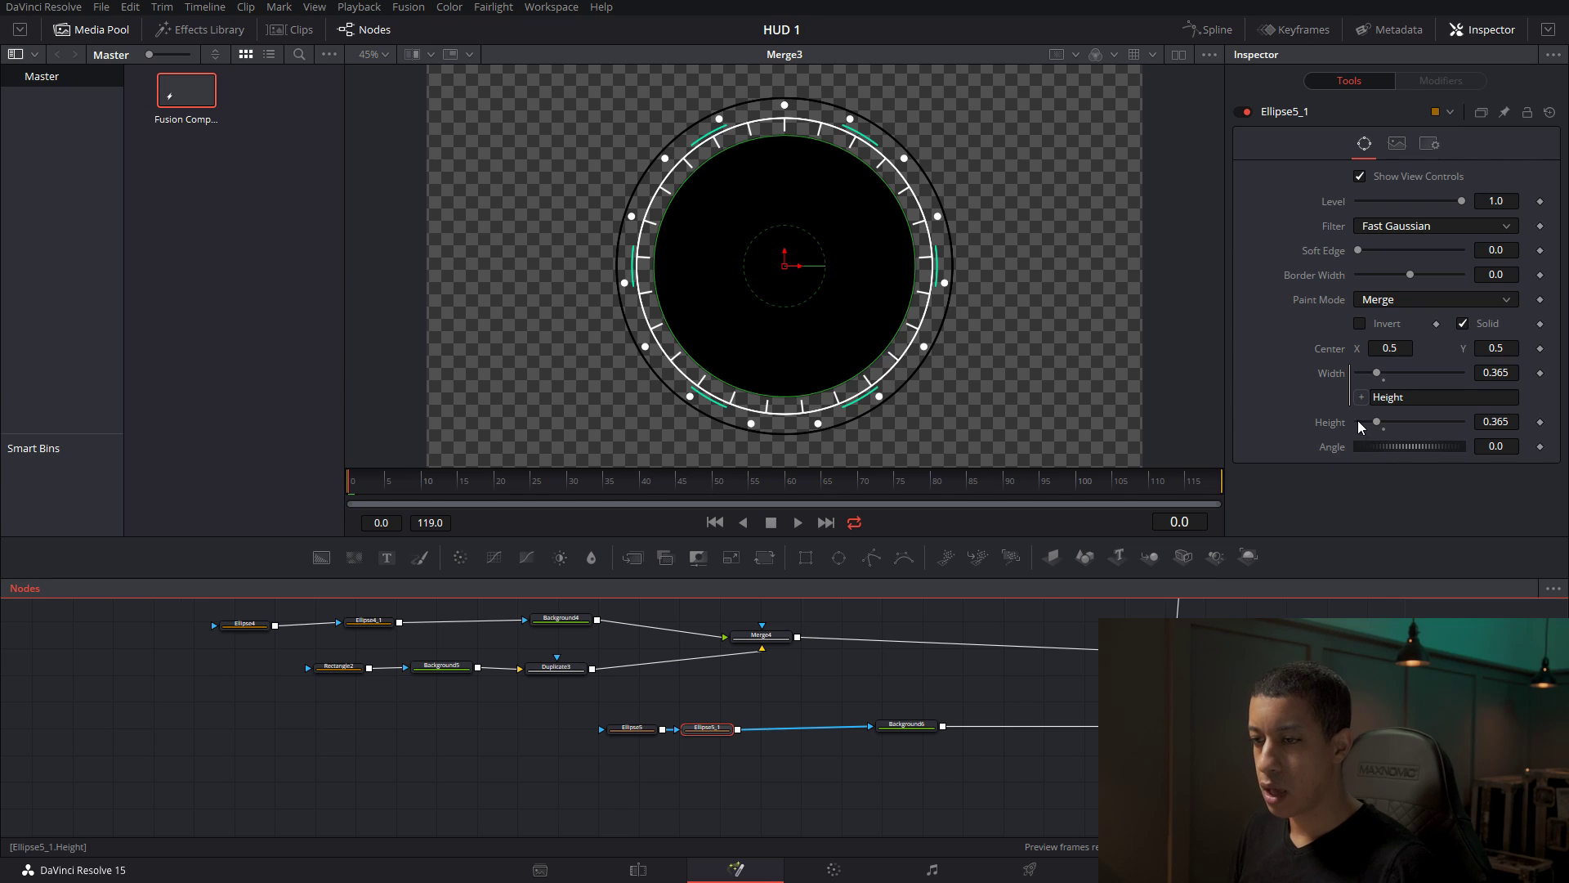
right_click(1337, 424)
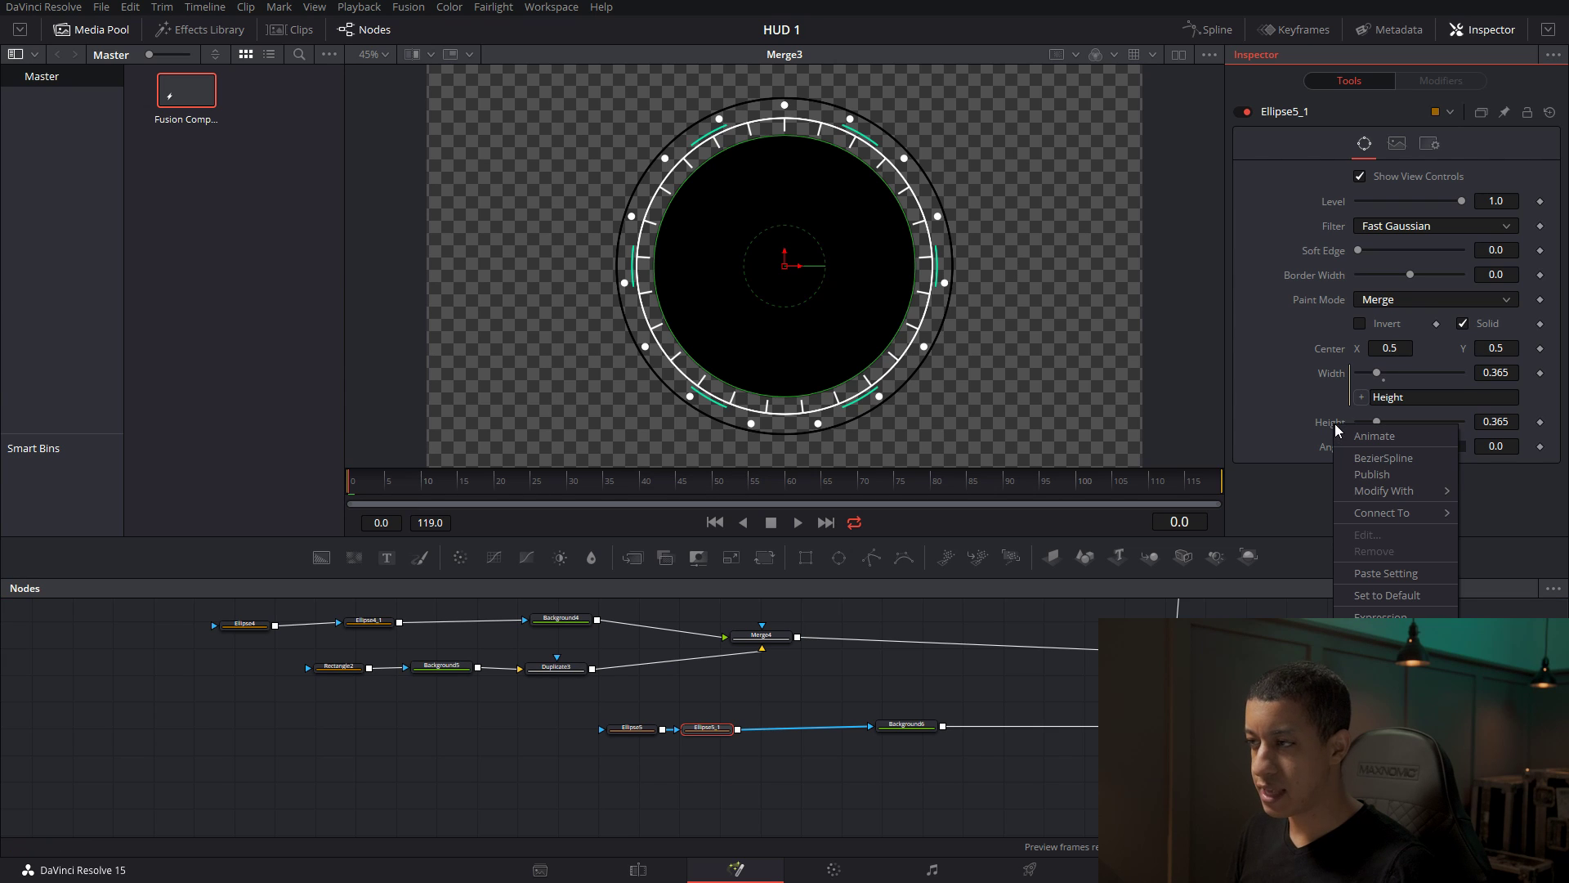
click(1283, 505)
click(733, 769)
drag(733, 773, 625, 706)
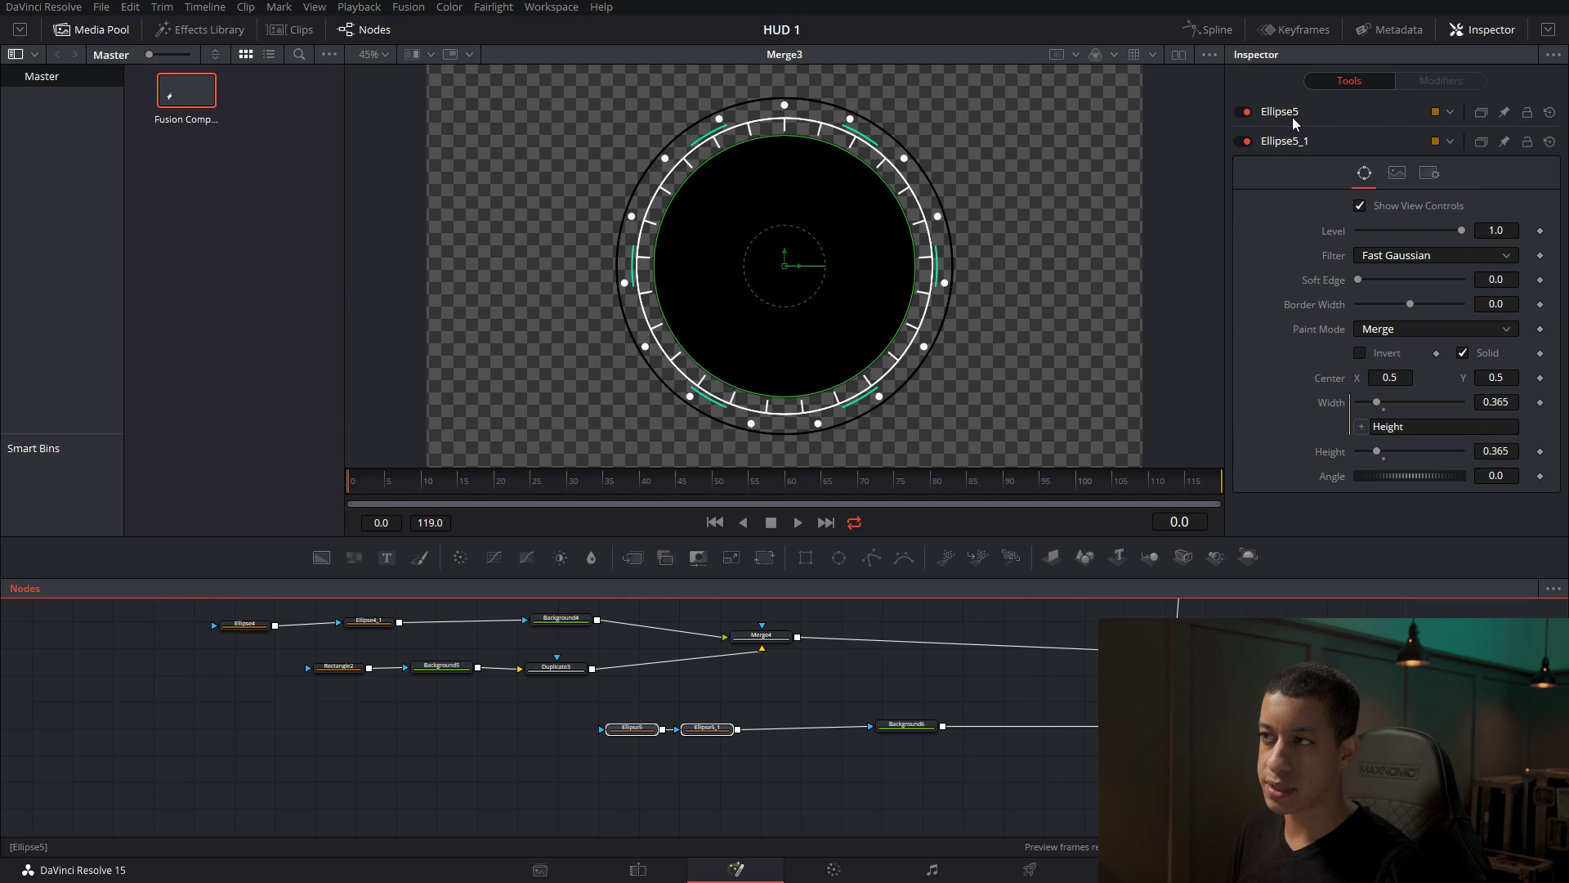
right_click(1331, 456)
click(1383, 645)
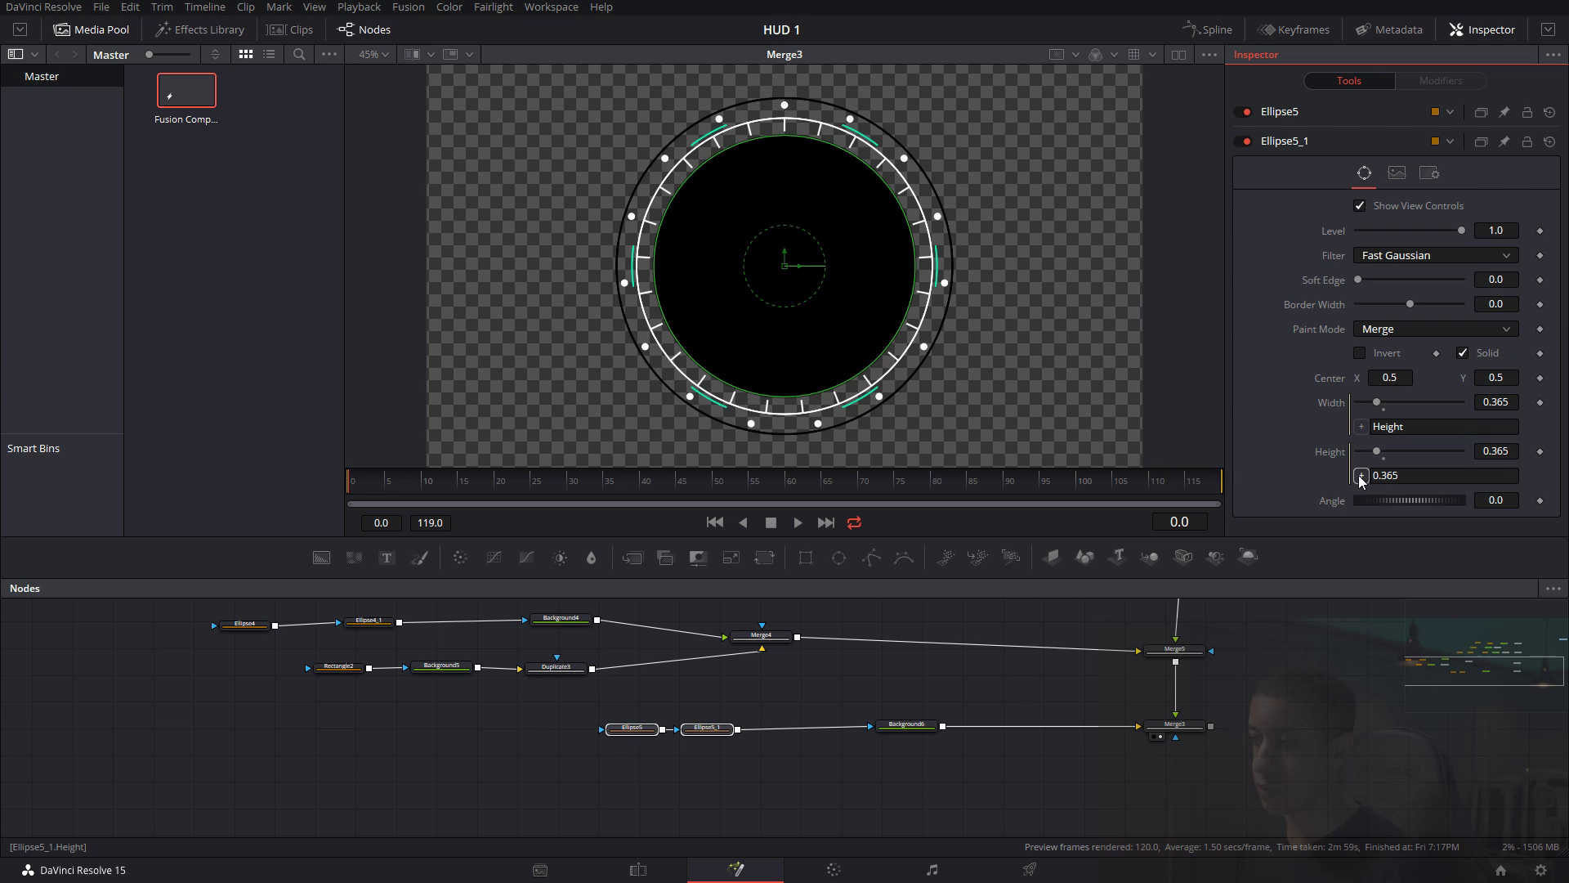
drag(1361, 481, 1337, 399)
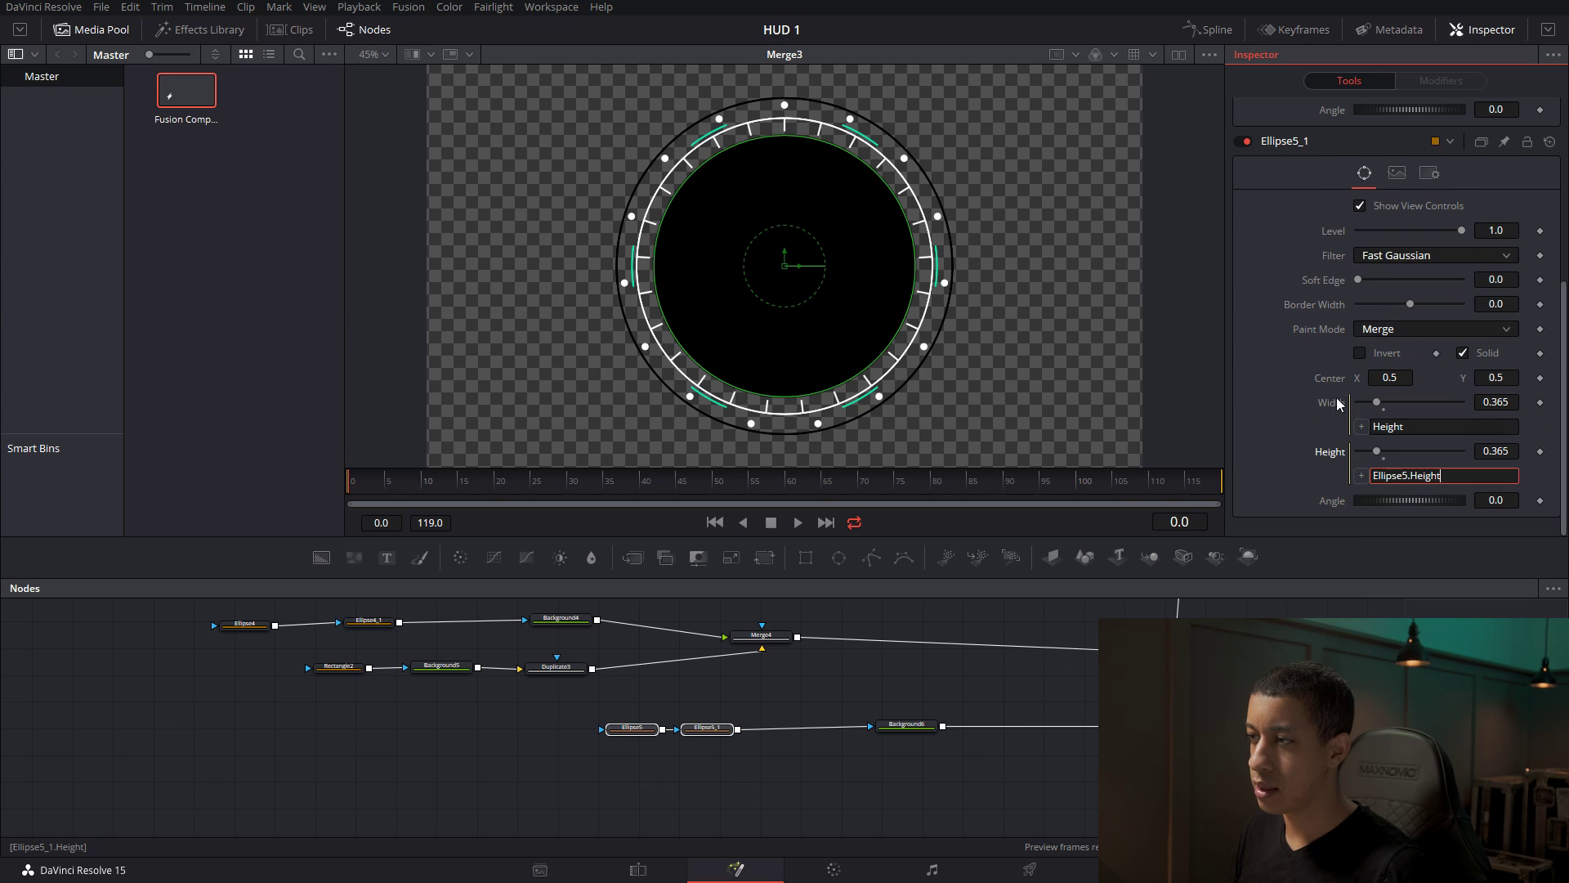
click(1275, 695)
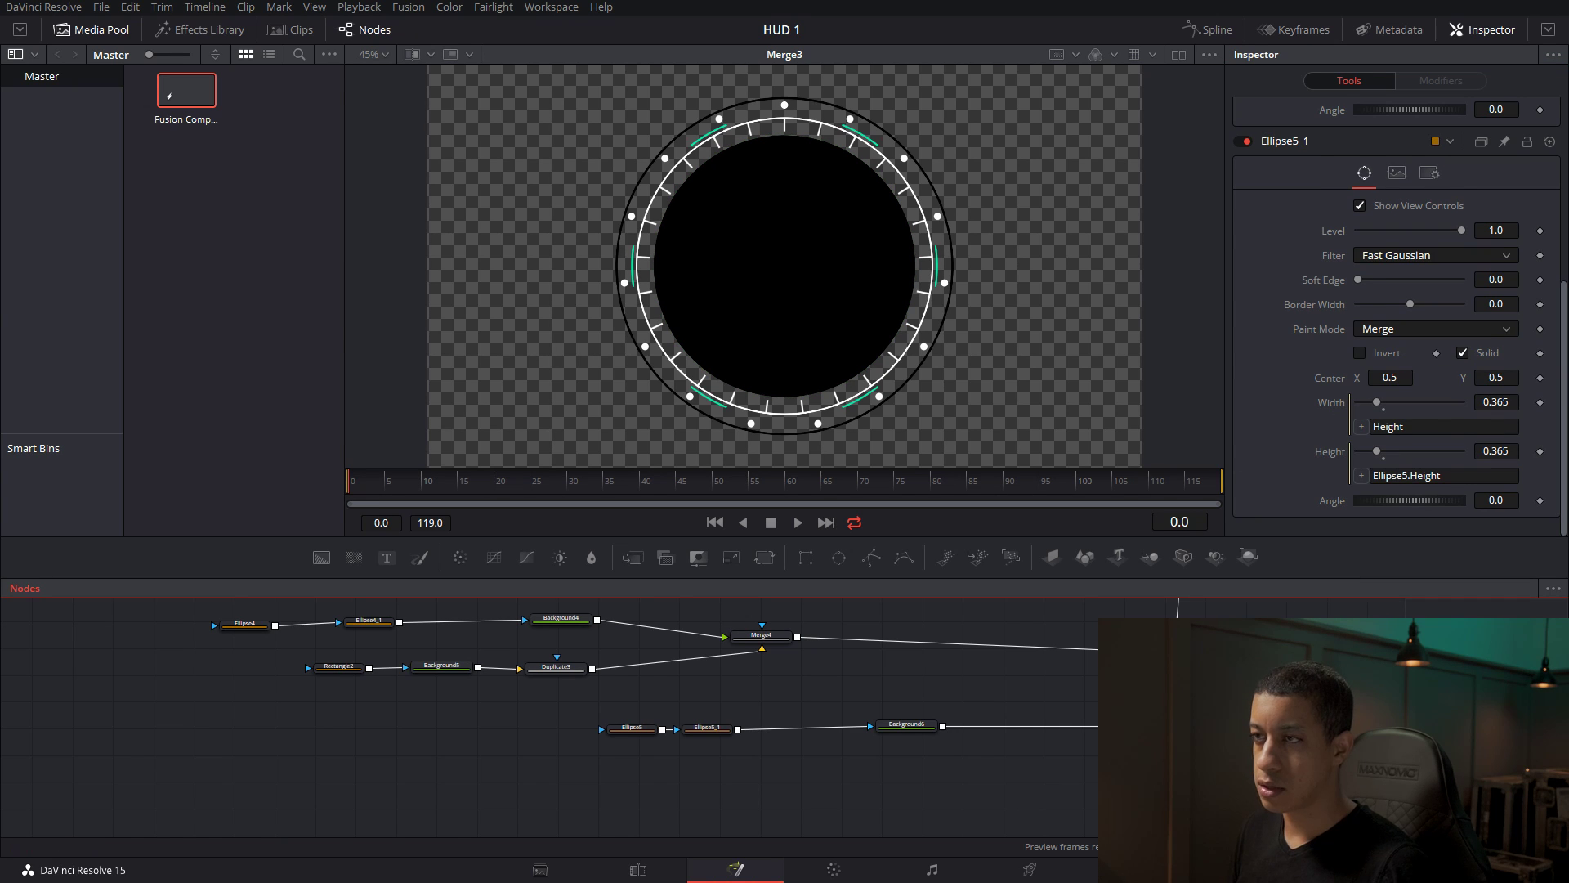
Set Ellipse5_1's Paint Mode to Subtract and its Border Width to -0.0081 to cut the disc into a thin ring.
drag(970, 802, 759, 713)
click(723, 683)
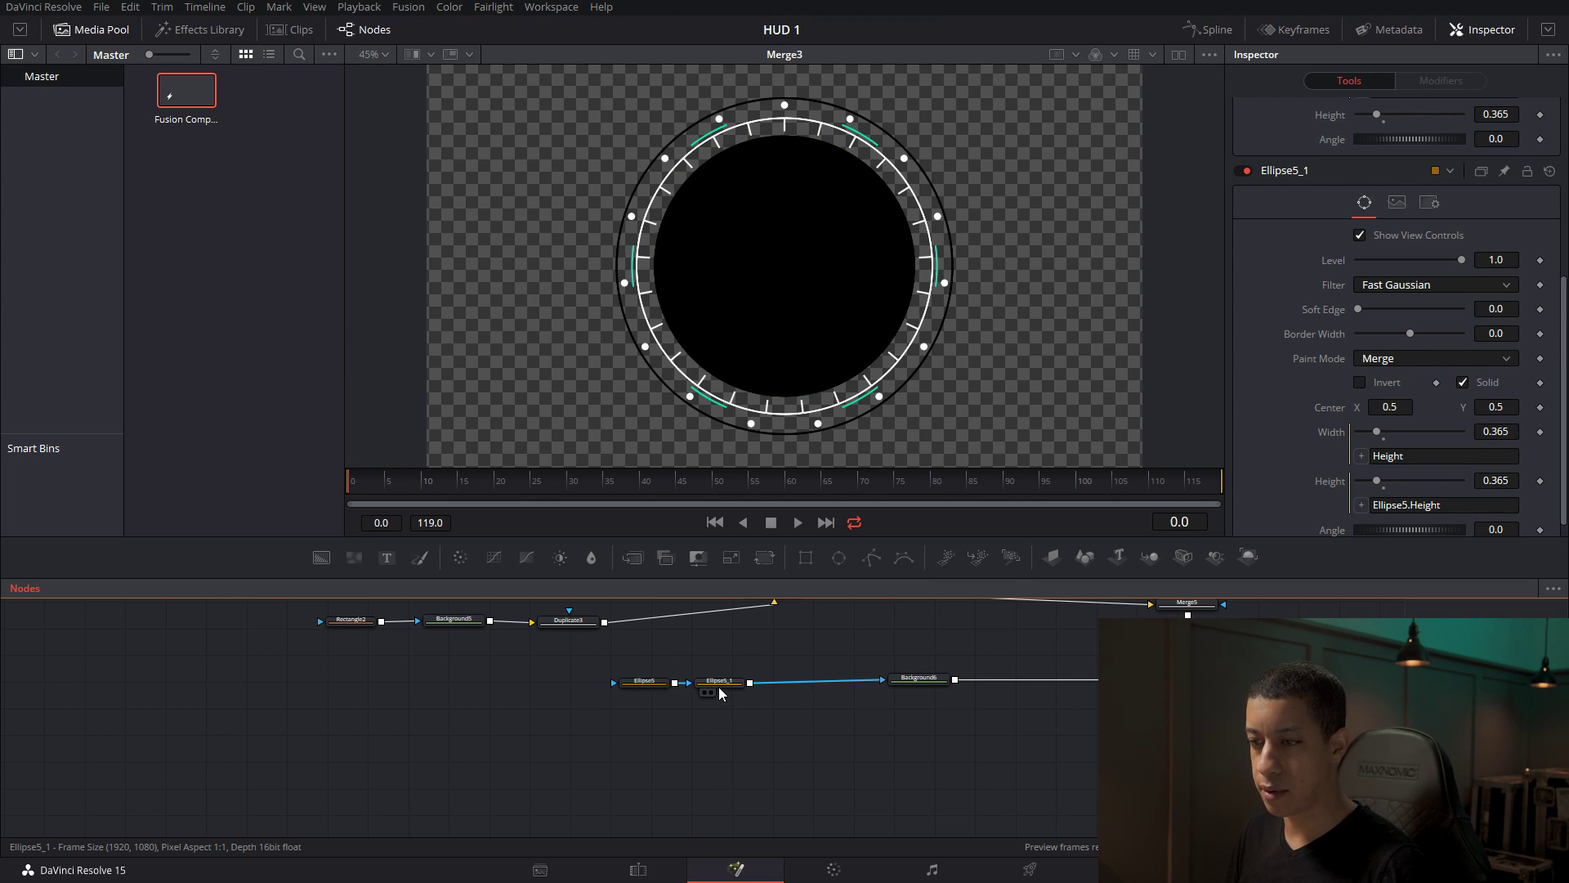
click(1386, 303)
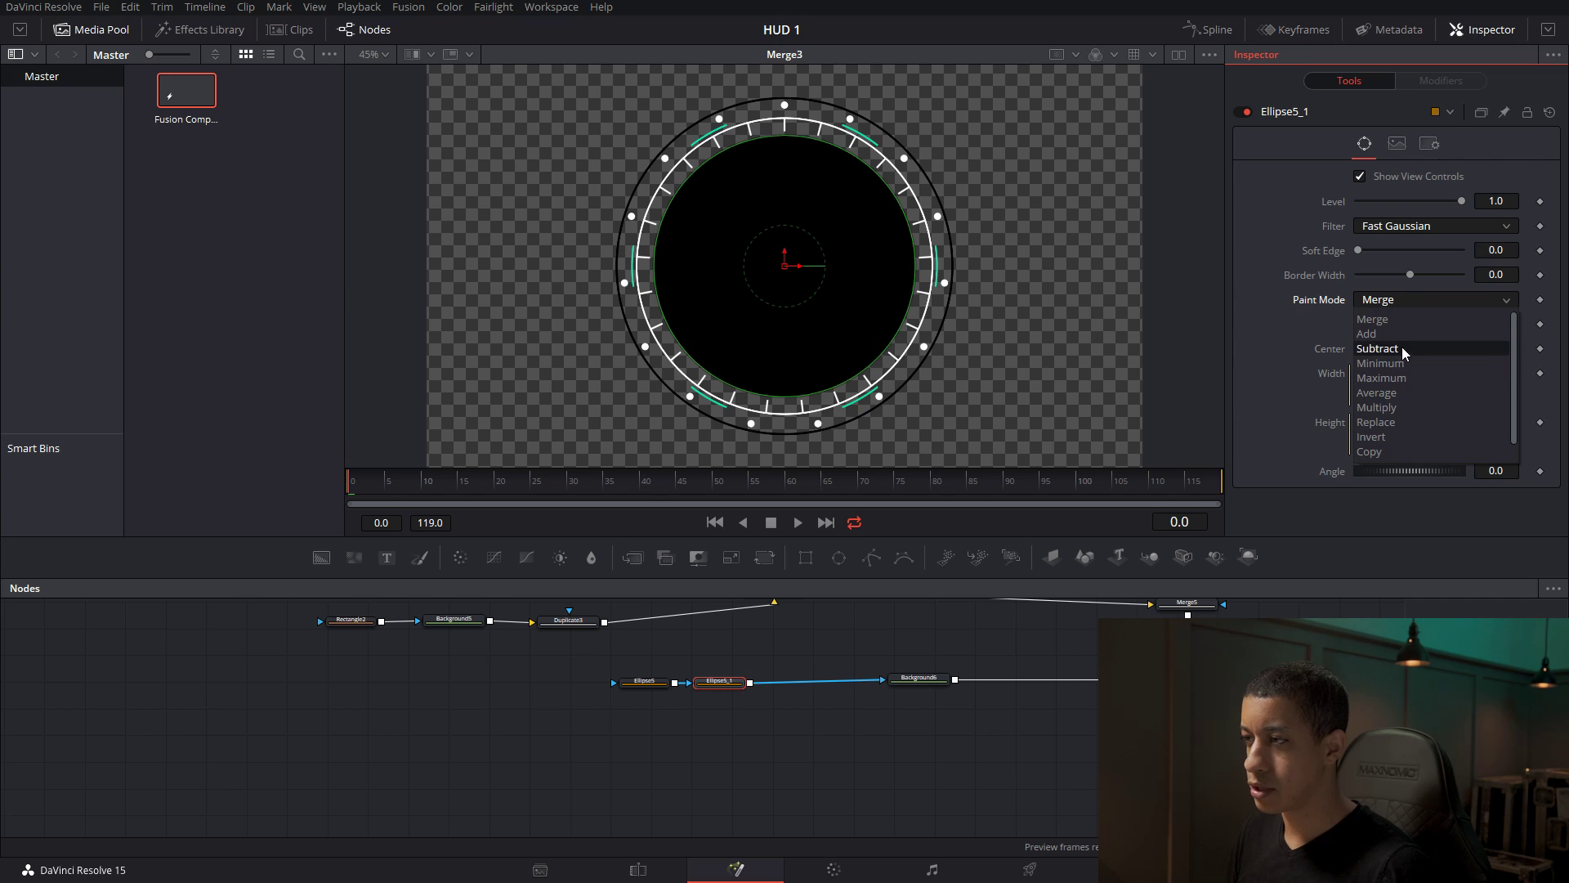
click(1389, 350)
drag(1414, 281, 1396, 281)
click(1028, 747)
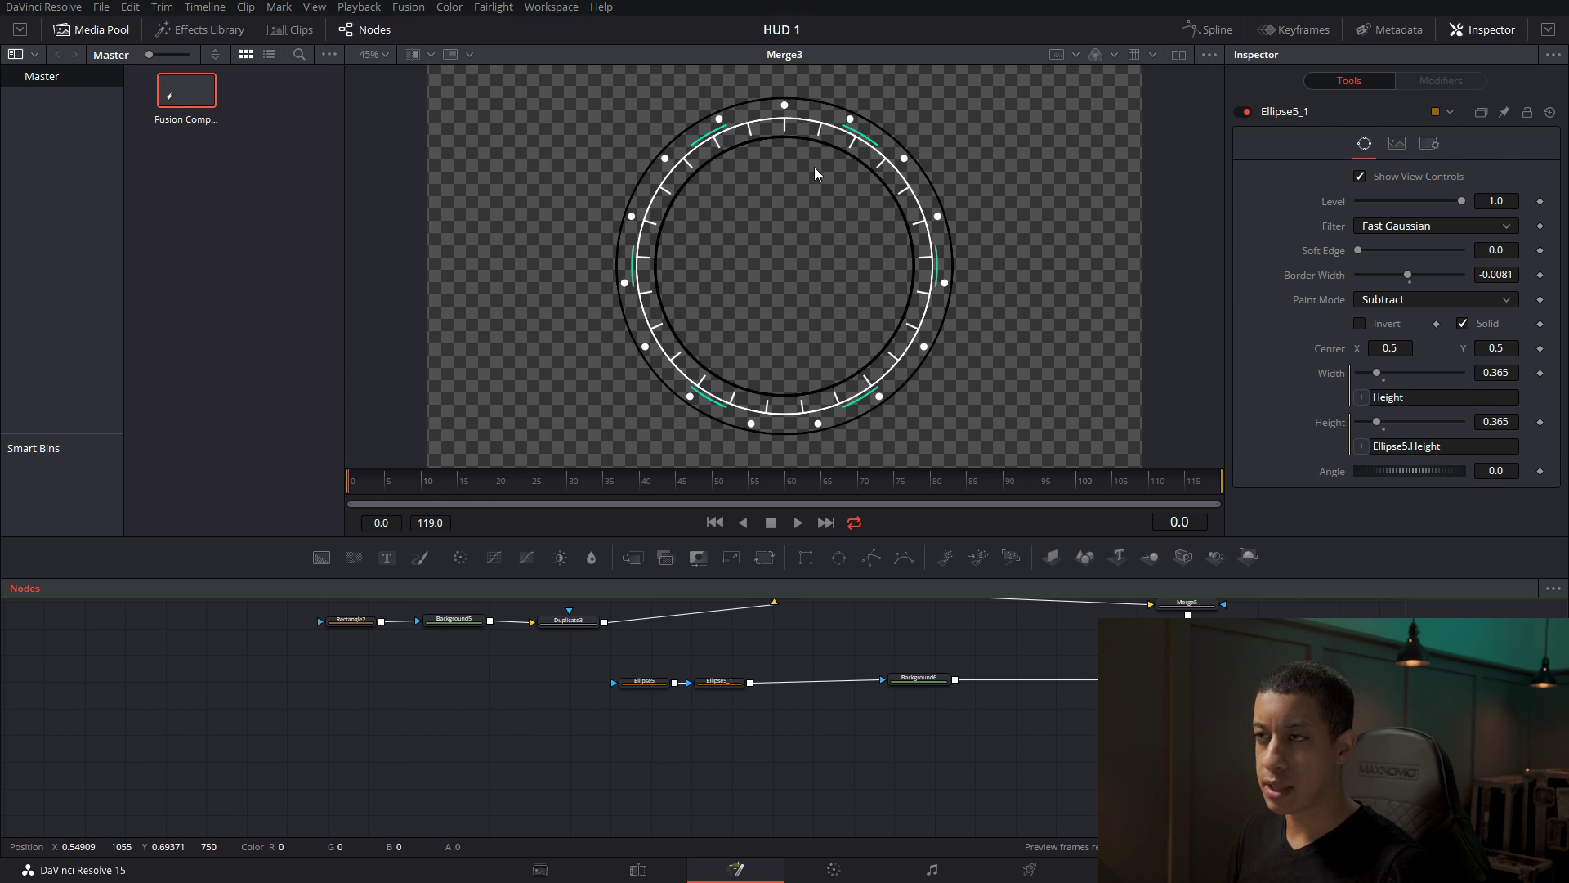
Copy Ellipse5, Ellipse5_1 and Background6 and paste them as a separate branch below the original.
scroll(950, 749, up, 2)
drag(450, 662, 958, 729)
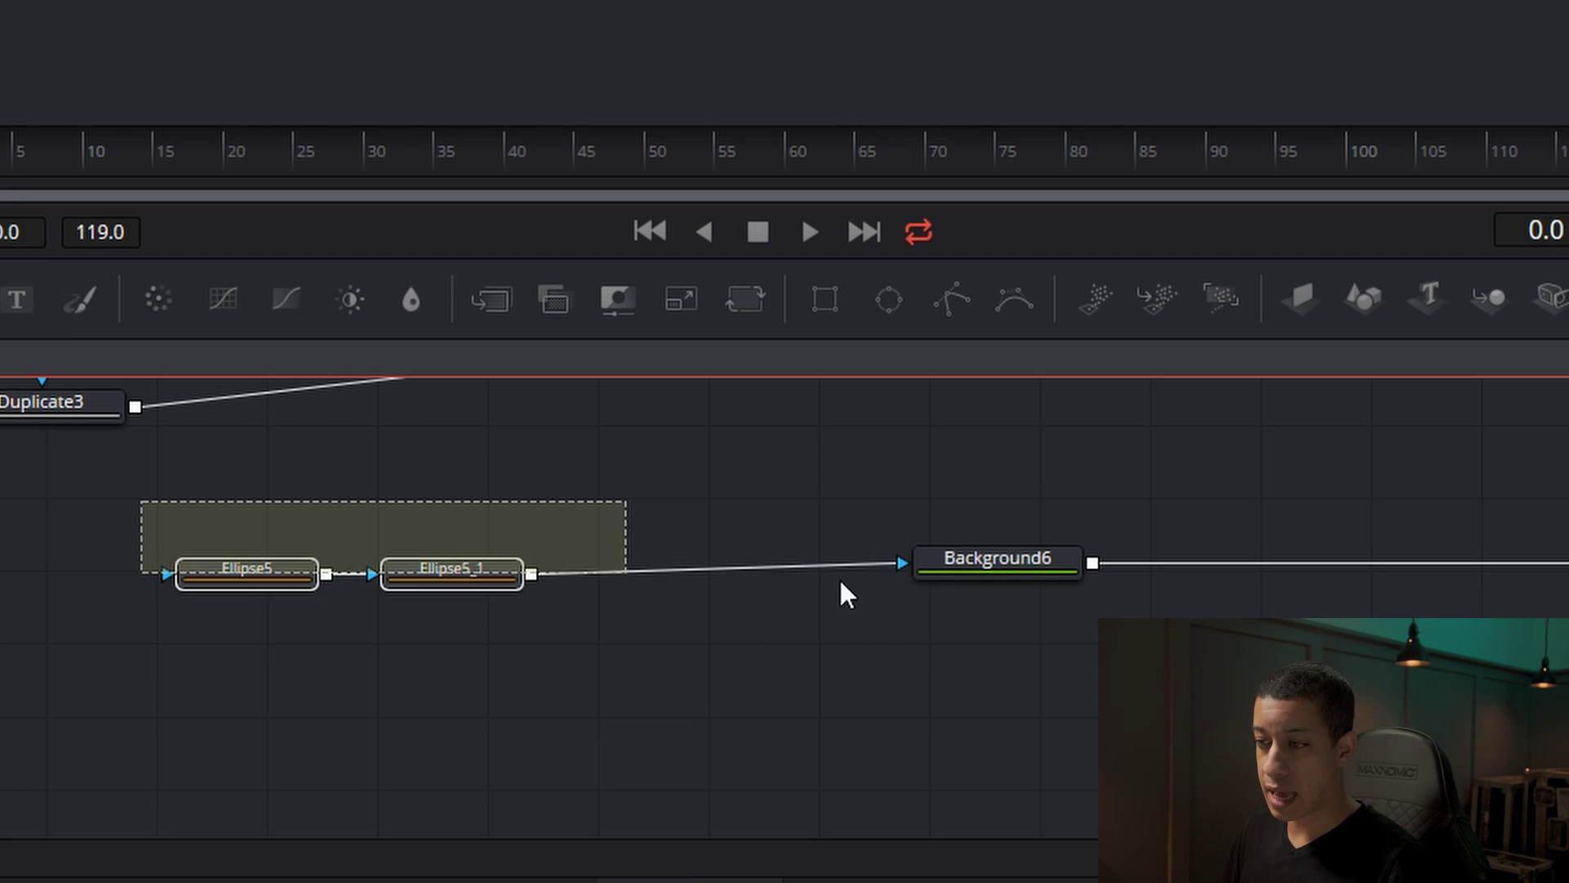
scroll(844, 599, down, 3)
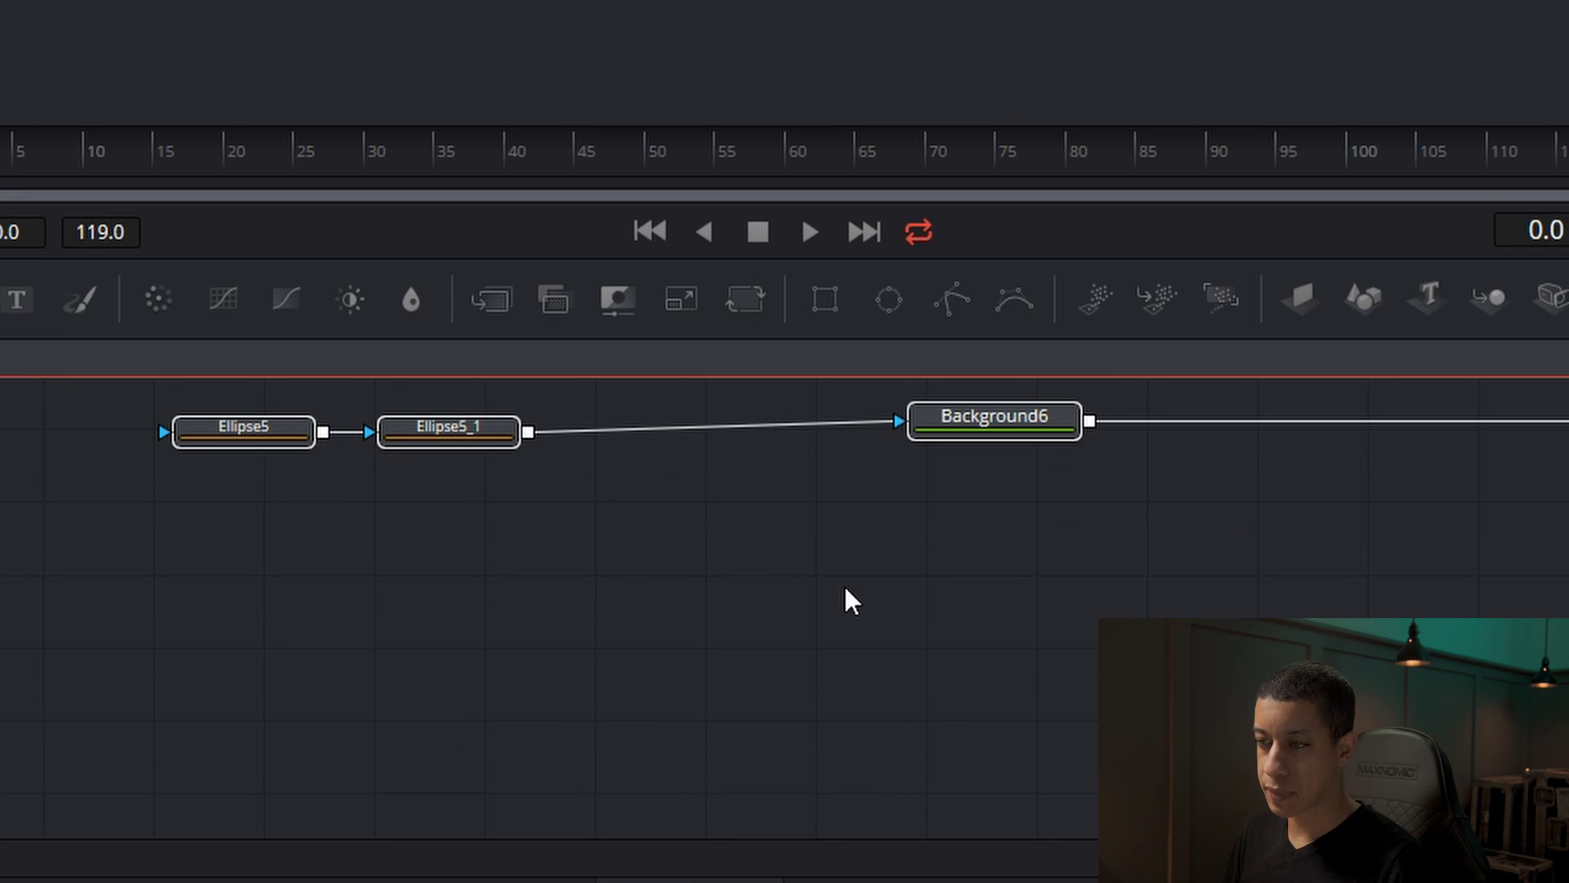
key(ctrl+c)
key(ctrl+v)
drag(834, 582, 235, 618)
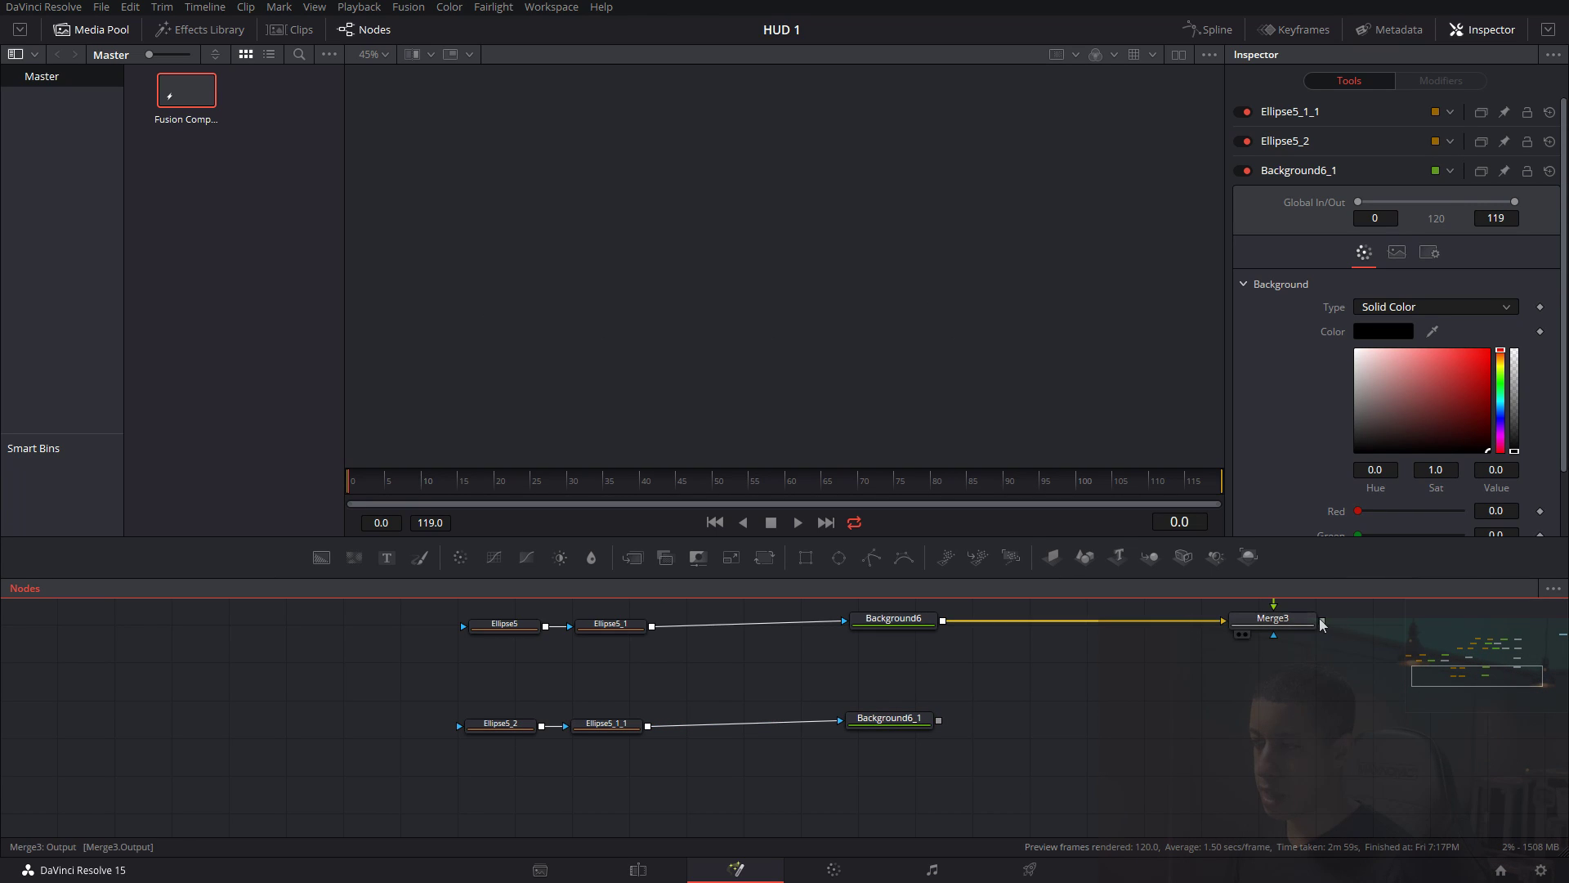
Merge Background6_1 beneath Merge3's output and show the new merge in the viewer.
drag(1323, 625, 940, 719)
click(1301, 779)
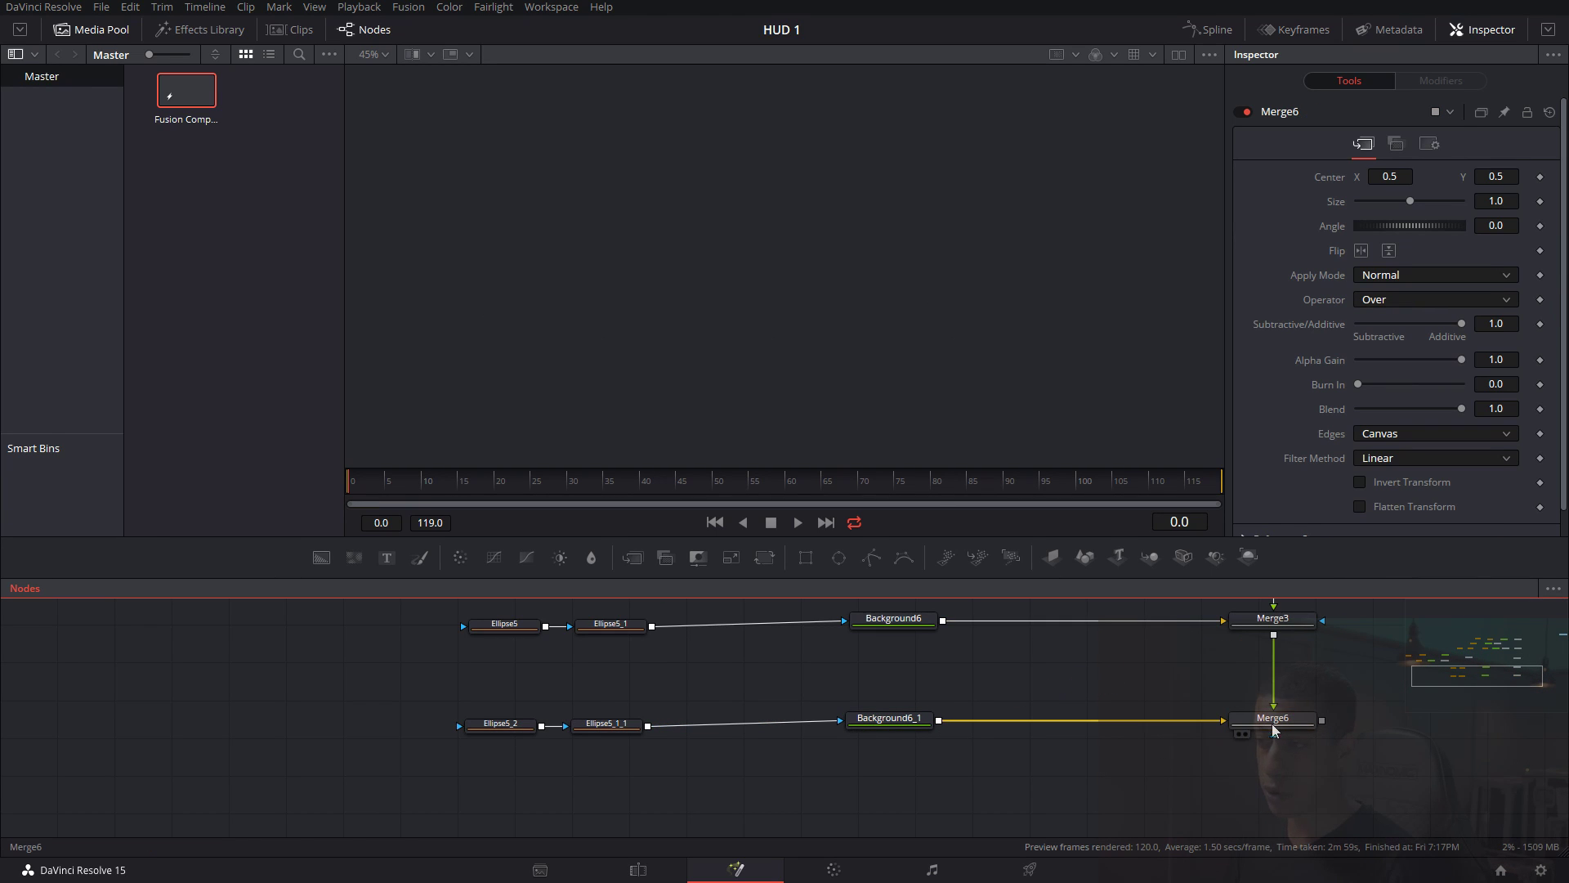
drag(1281, 726, 946, 297)
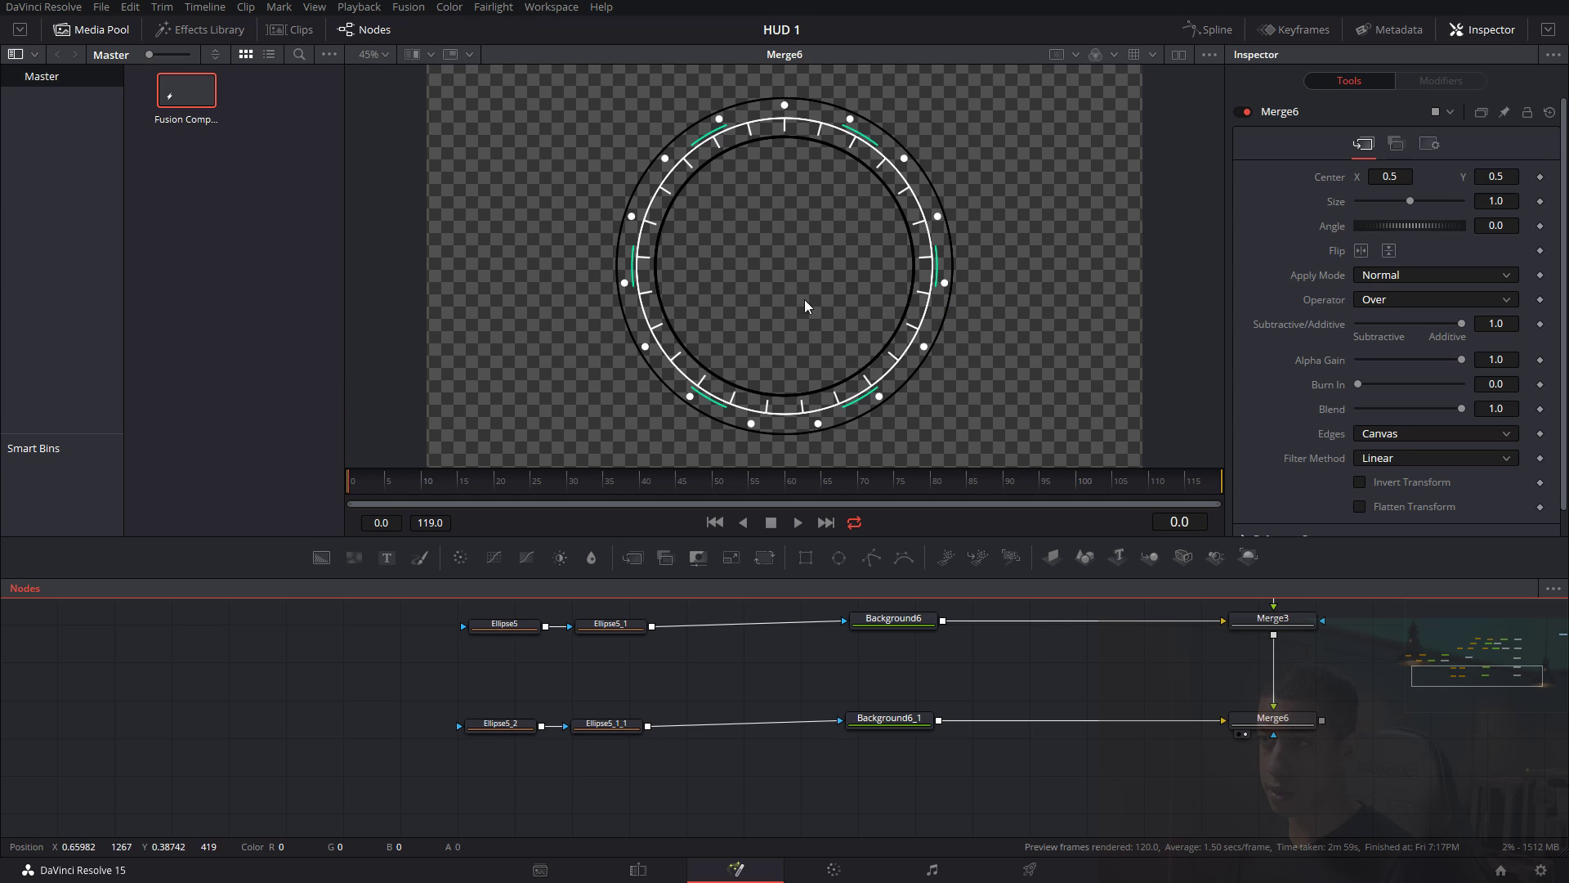
Reduce Ellipse5_2's Height to 0.3433 so the copied ring sits inside the first one.
drag(873, 780, 1022, 772)
click(777, 719)
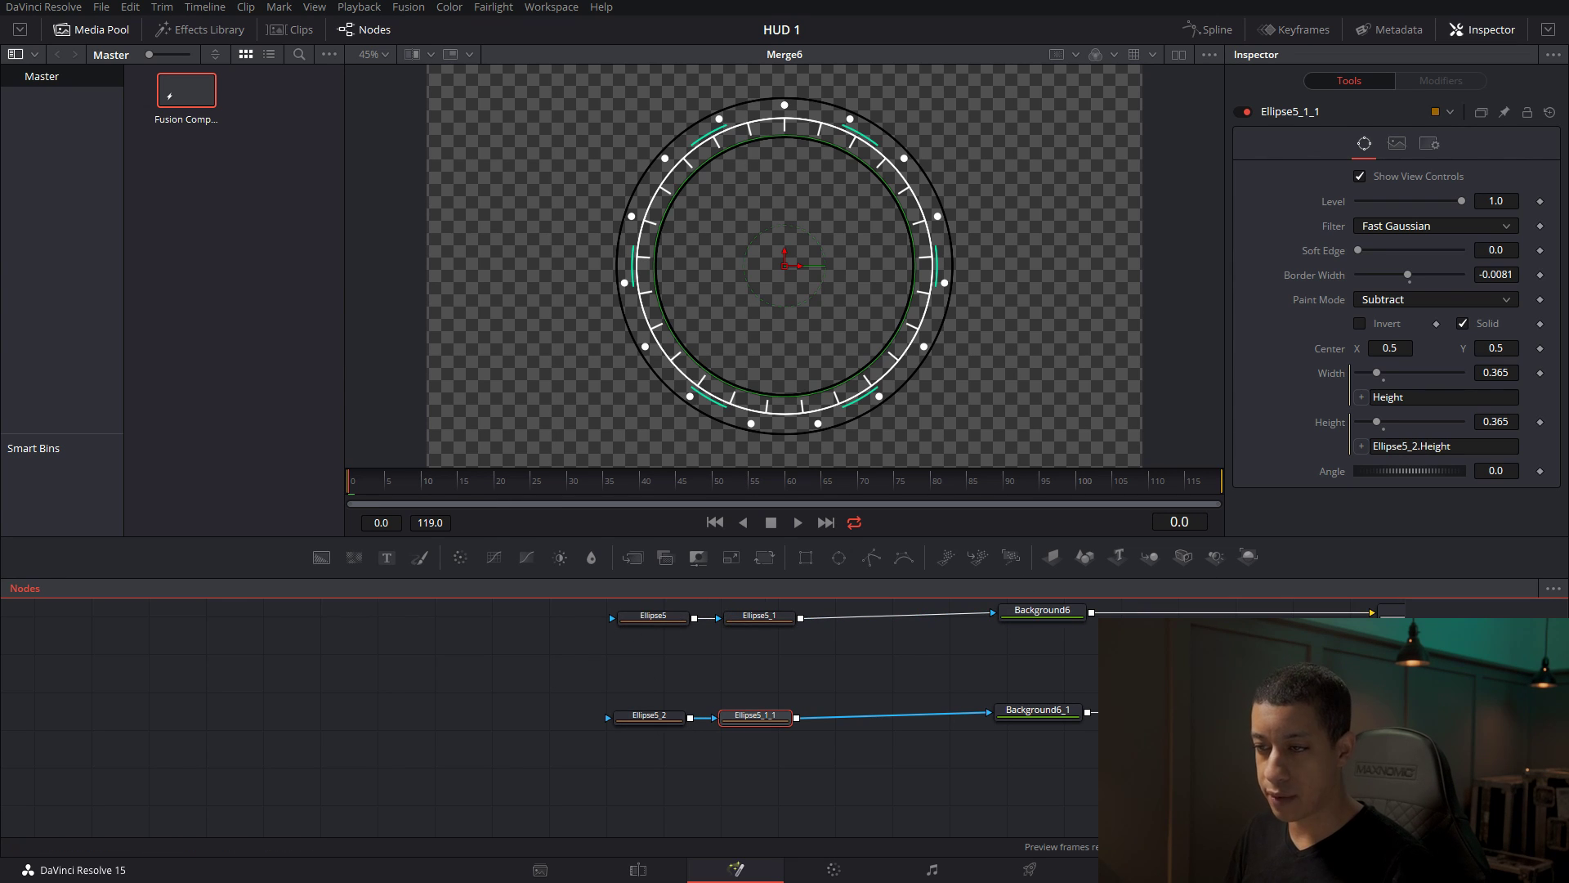
click(656, 718)
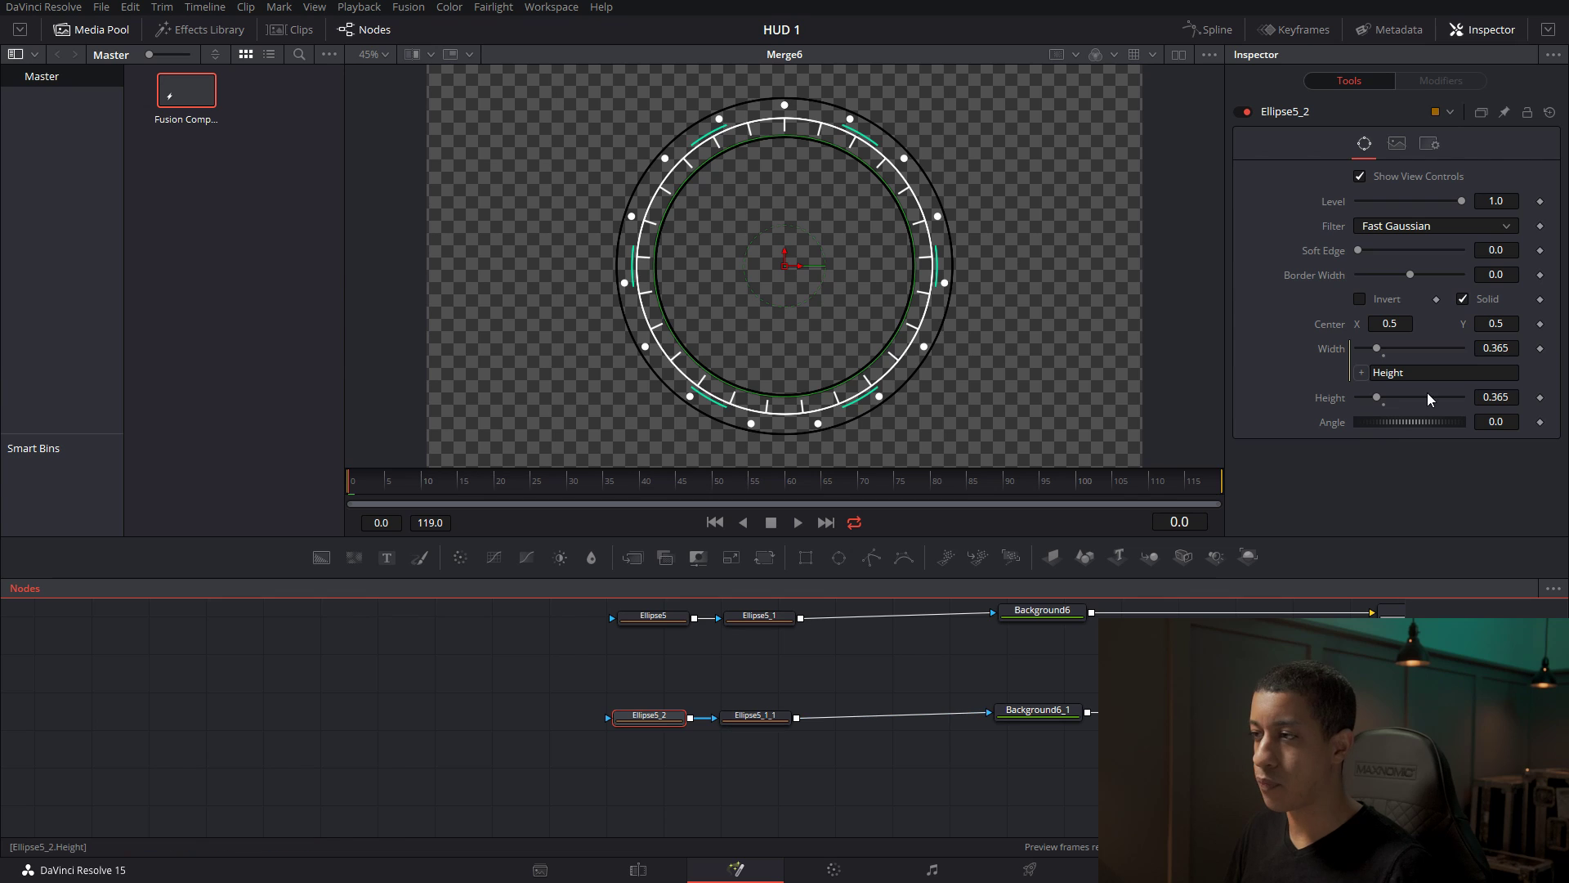
drag(1378, 394, 1390, 391)
click(1308, 703)
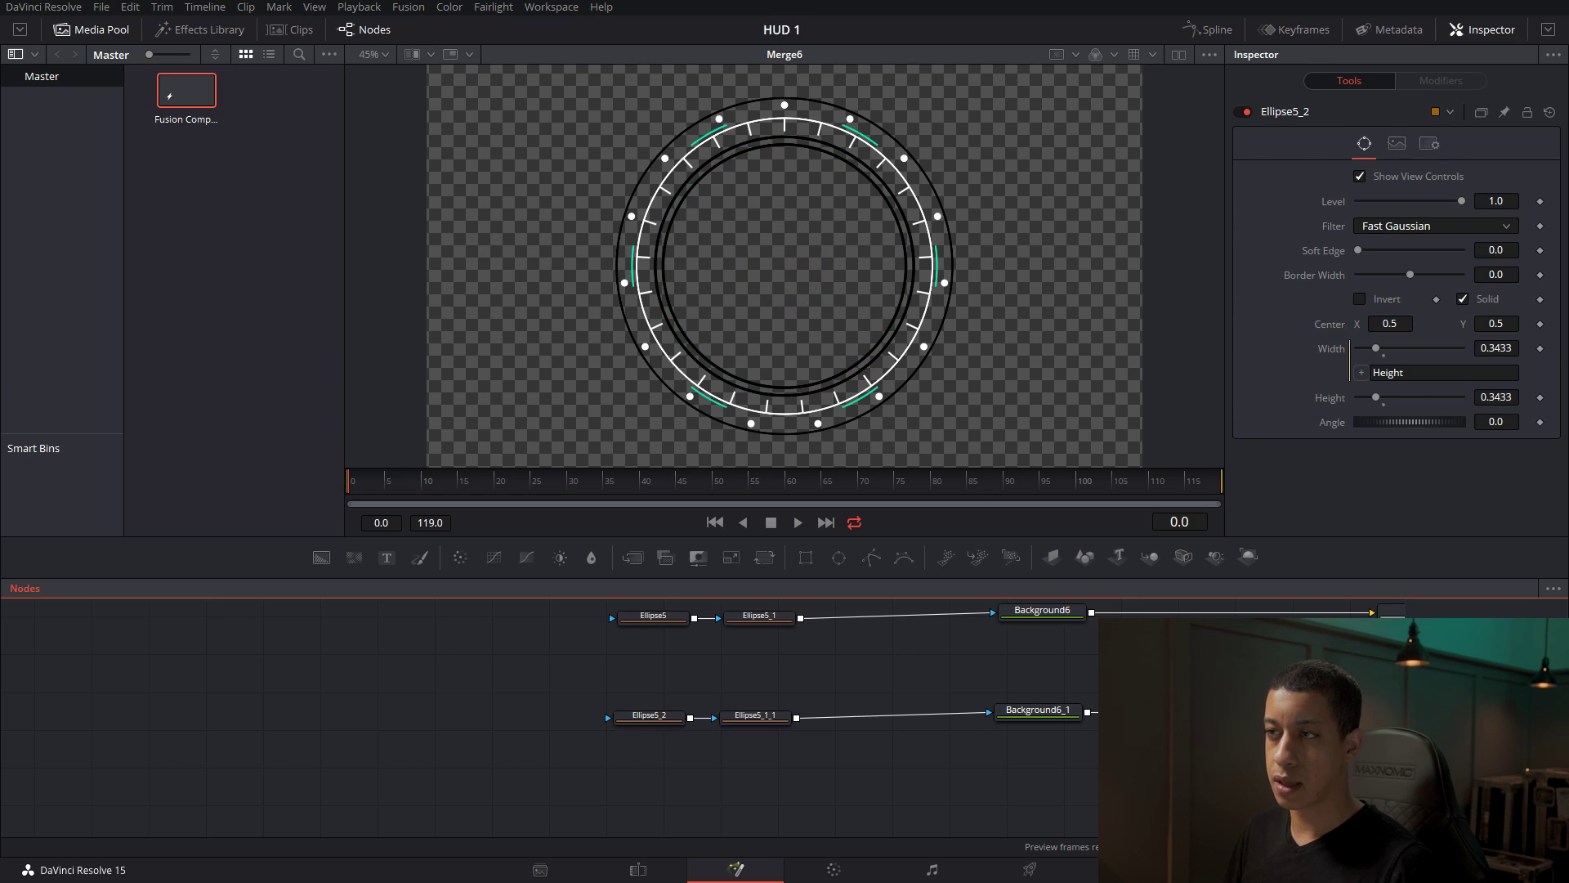
Insert a Rectangle mask between Ellipse5_1_1 and Background6_1, with Paint Mode Subtract and Invert enabled.
drag(525, 697, 549, 748)
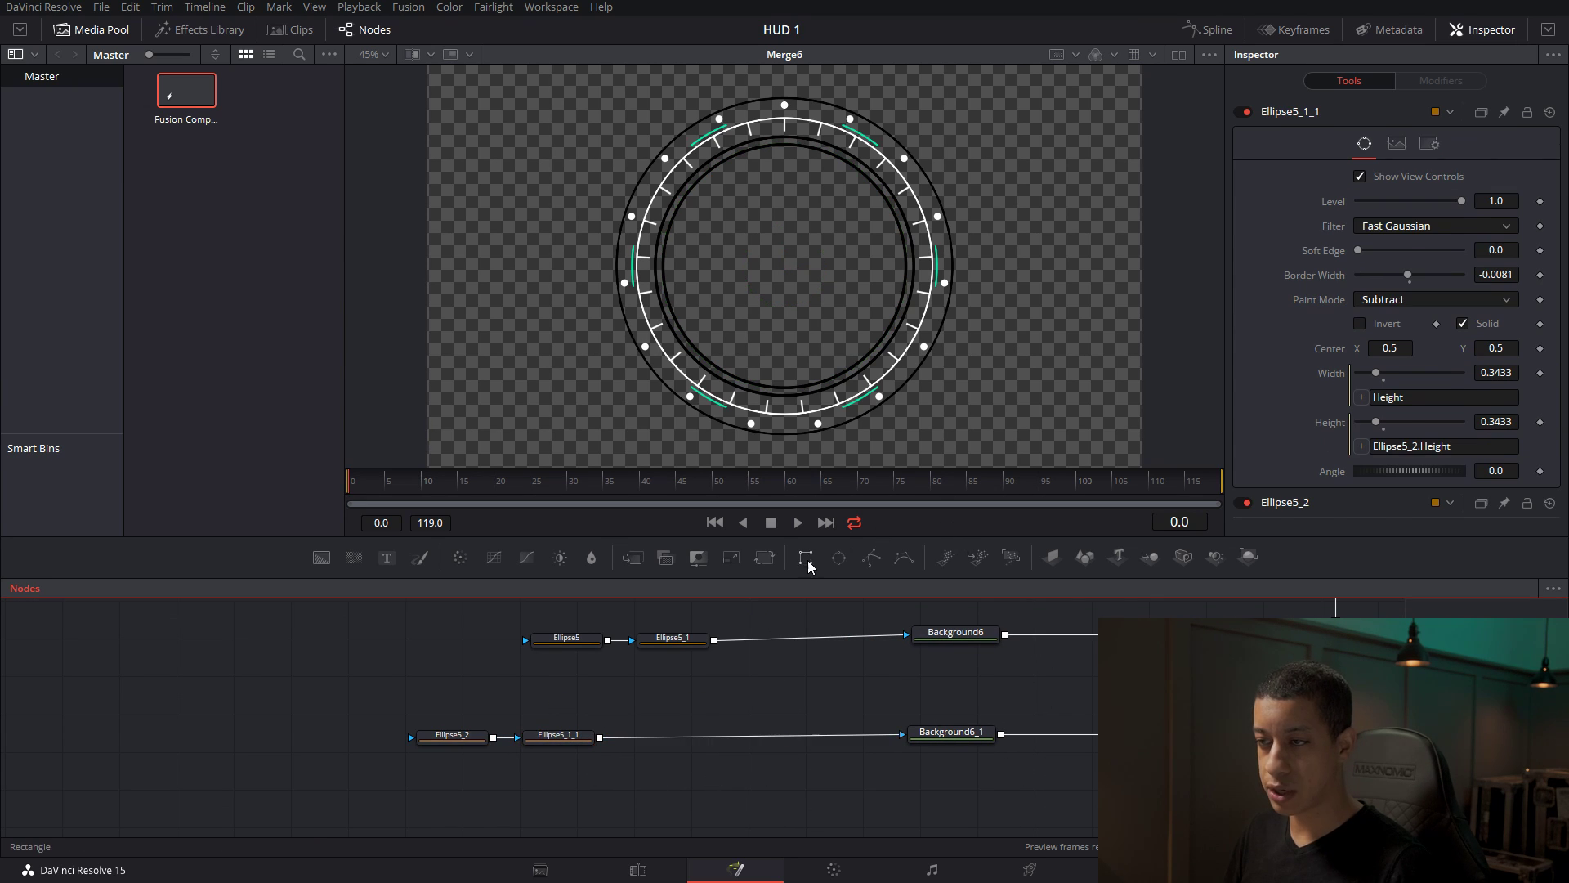
drag(806, 557, 783, 741)
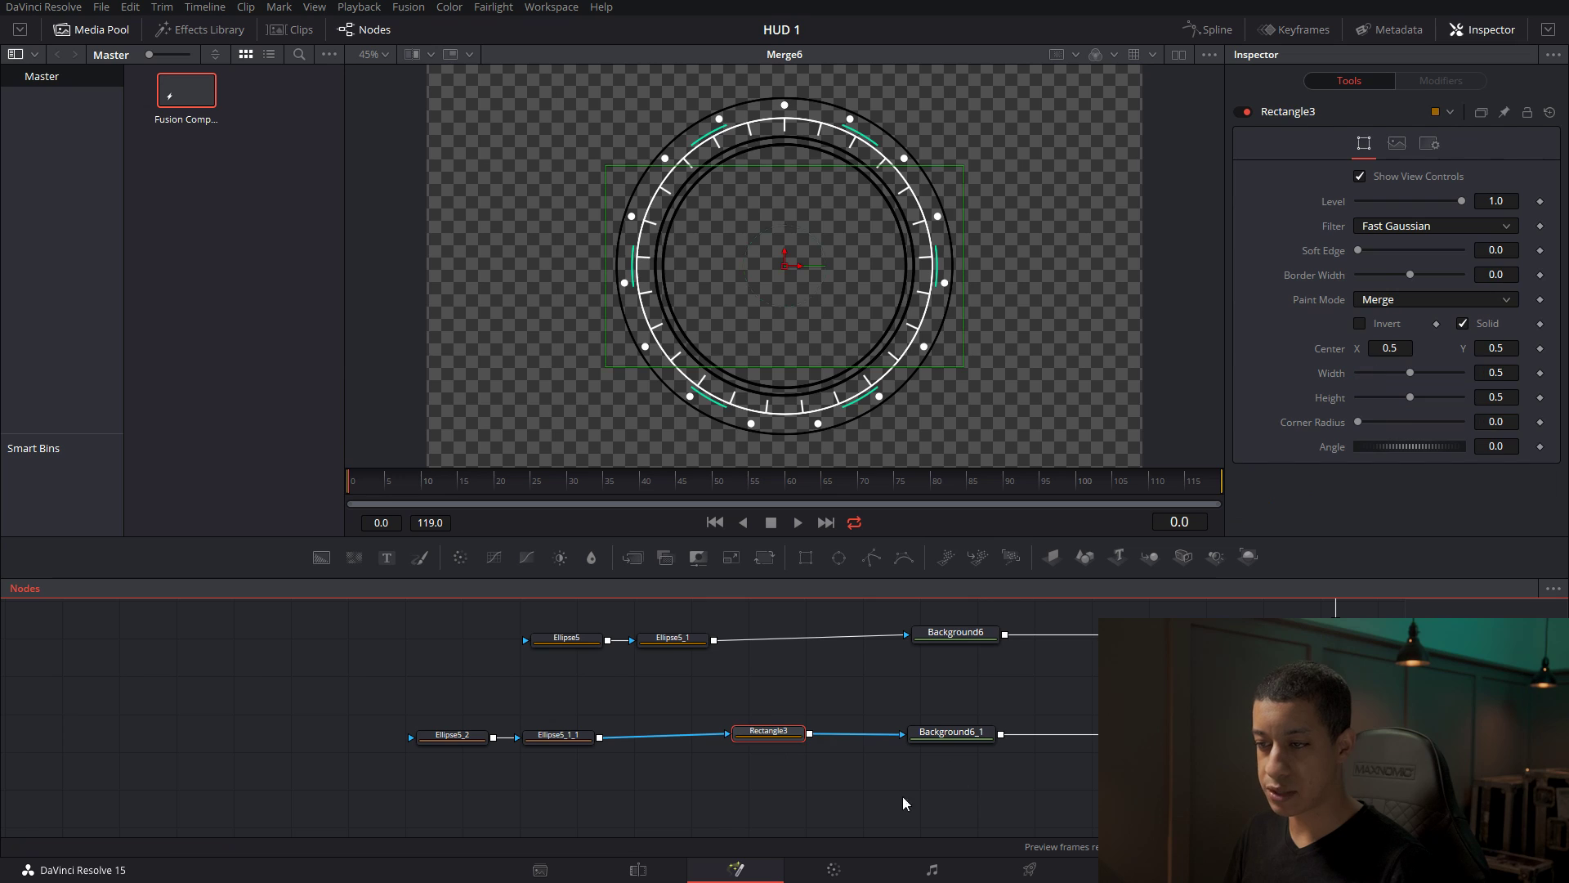
click(1435, 300)
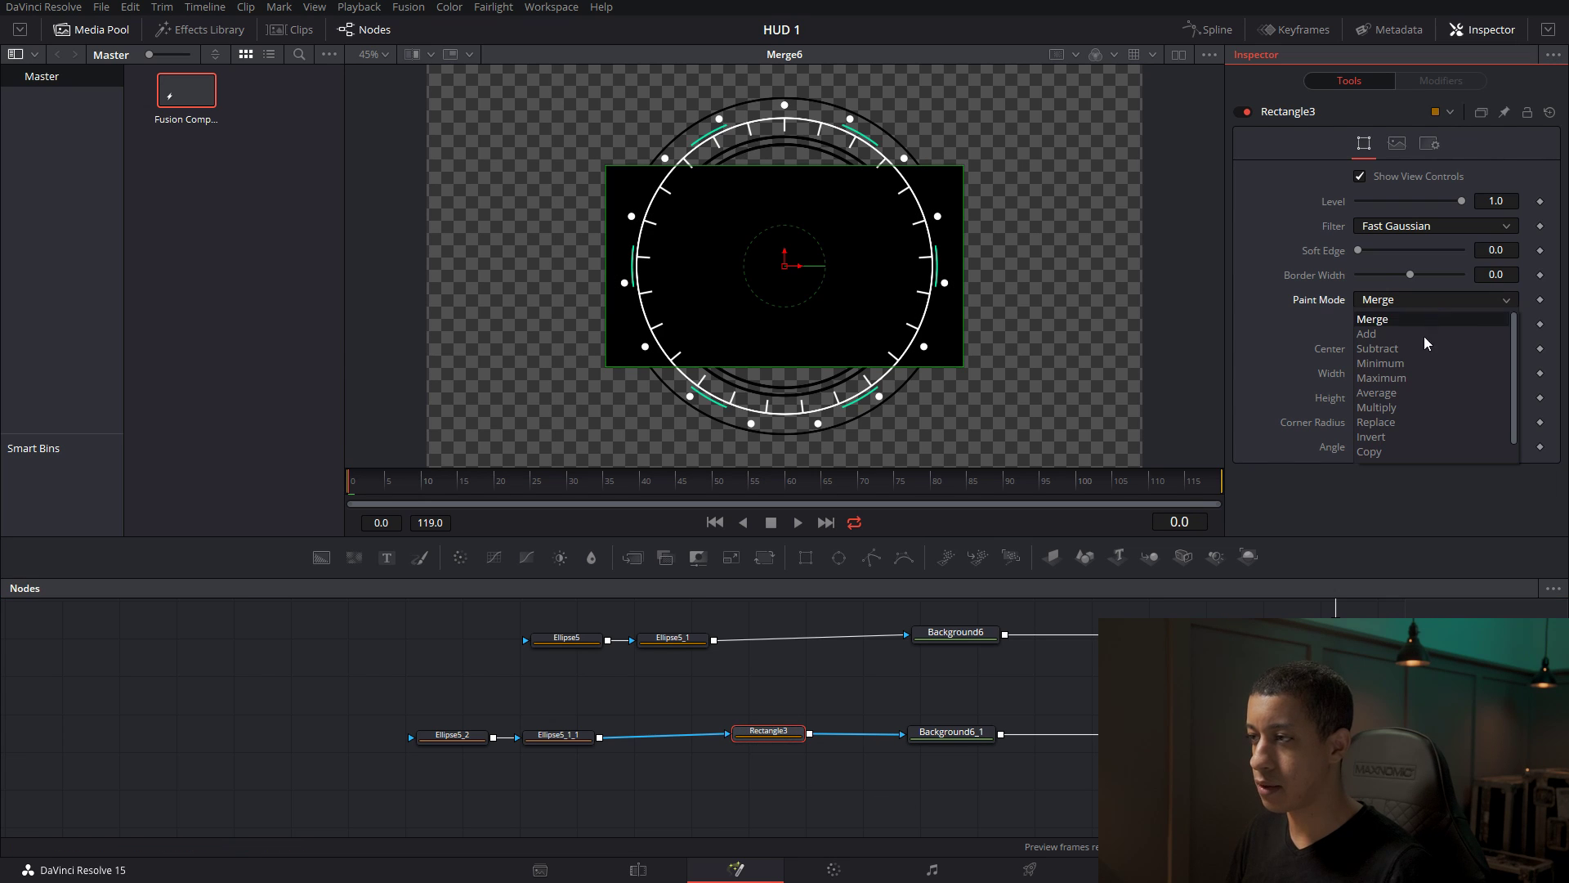
click(1414, 349)
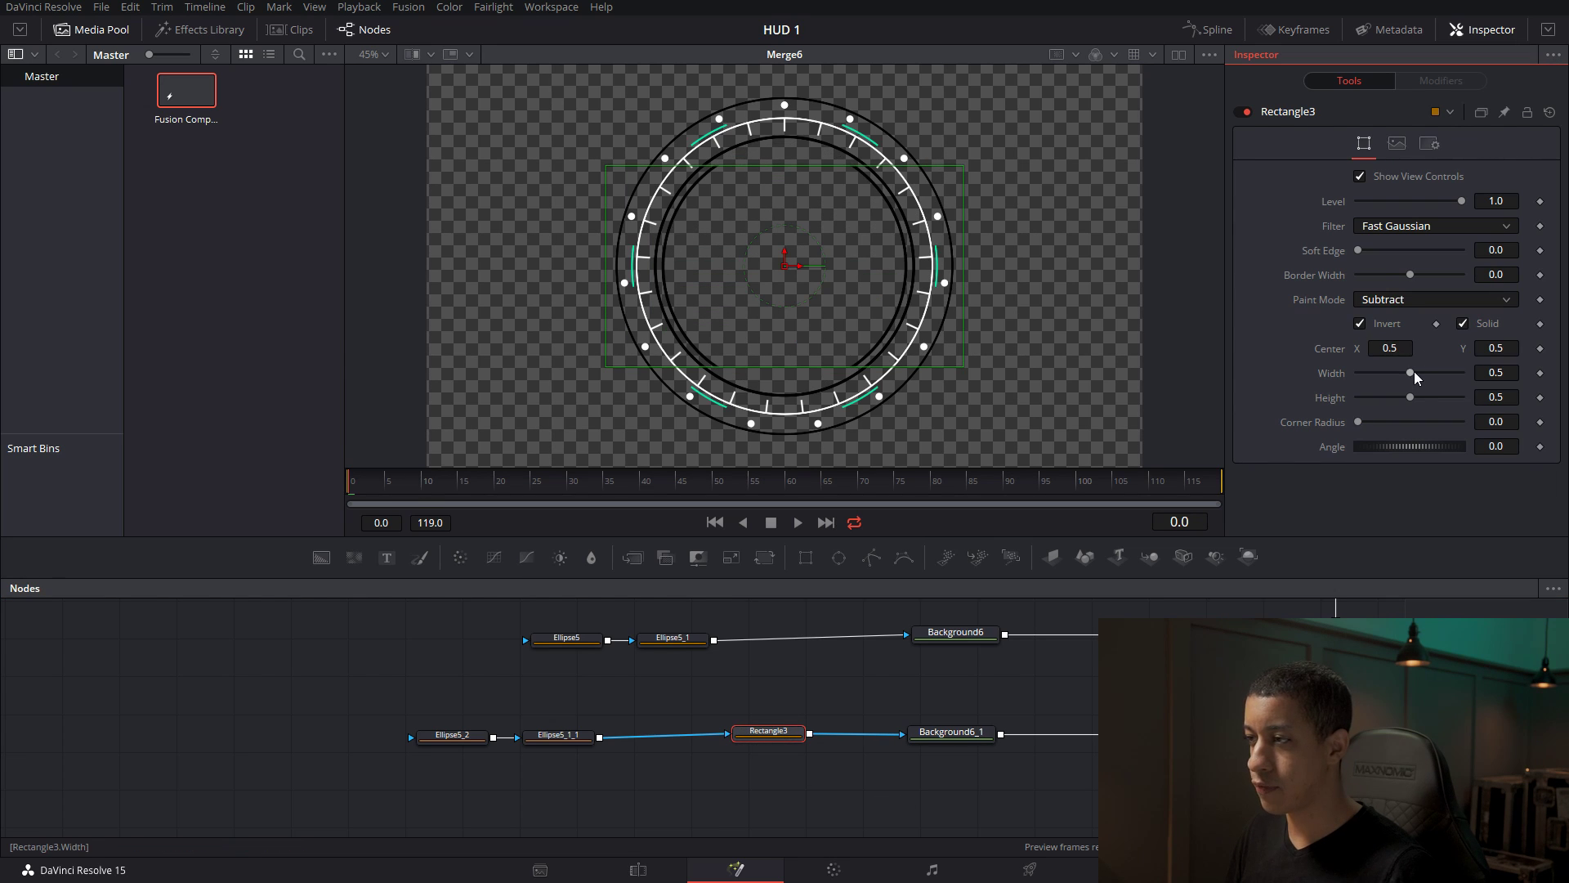
Narrow Rectangle3's Width to 0.047 and move its centre up to about Y 0.678, over the ring's upper edge.
drag(1394, 378, 1375, 377)
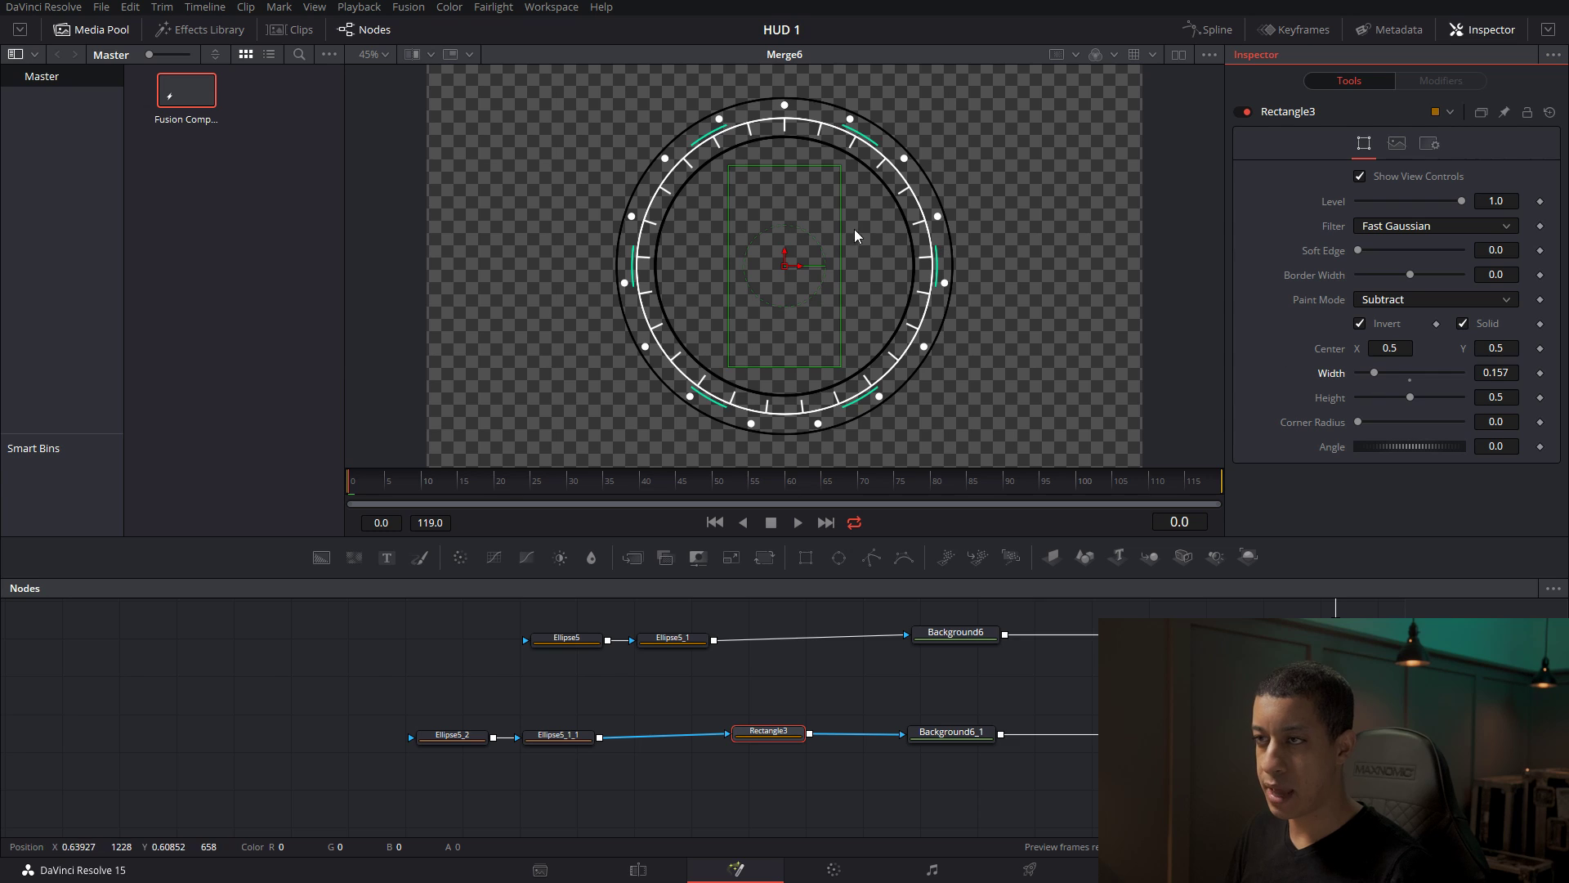
click(785, 258)
drag(784, 259, 785, 194)
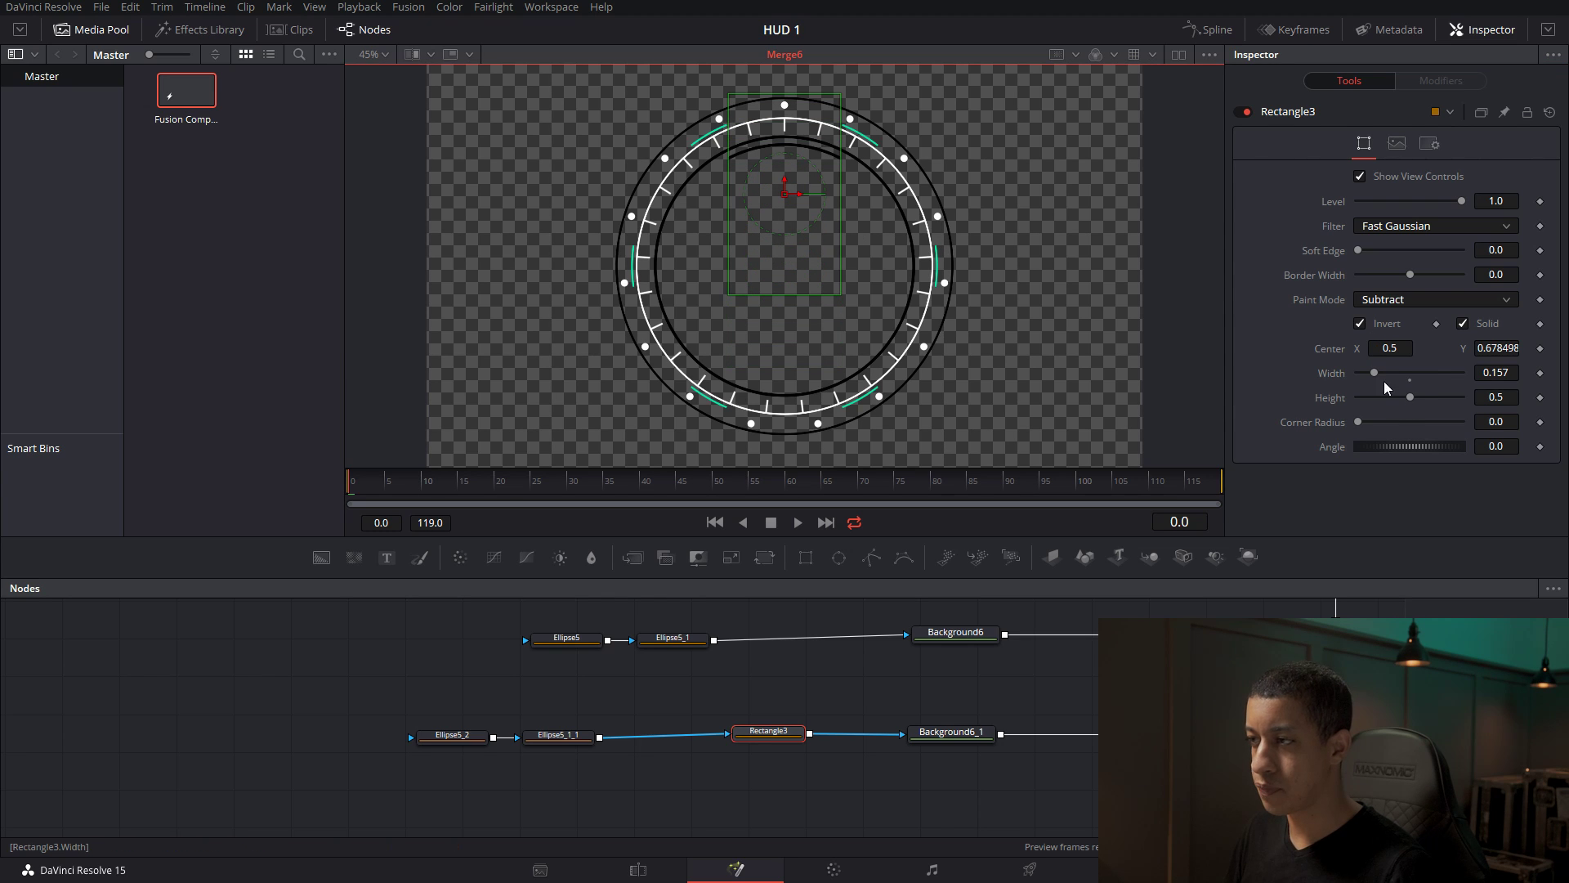
drag(1374, 373, 1363, 372)
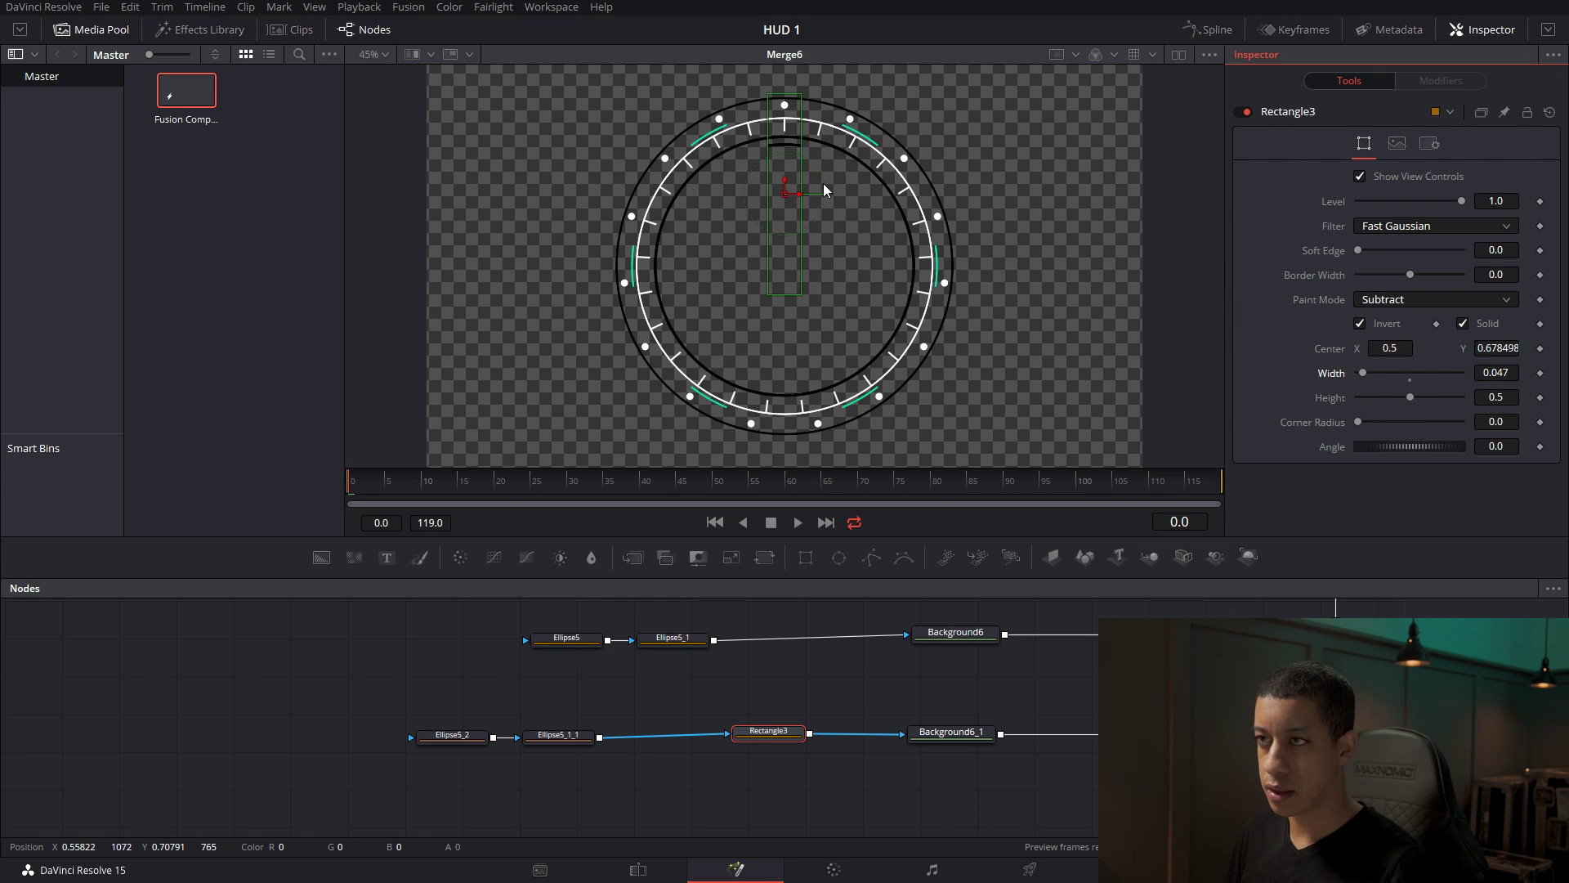
Add a Duplicate node after Background6_1 with 7 copies and an Angle of 360/7.
click(950, 732)
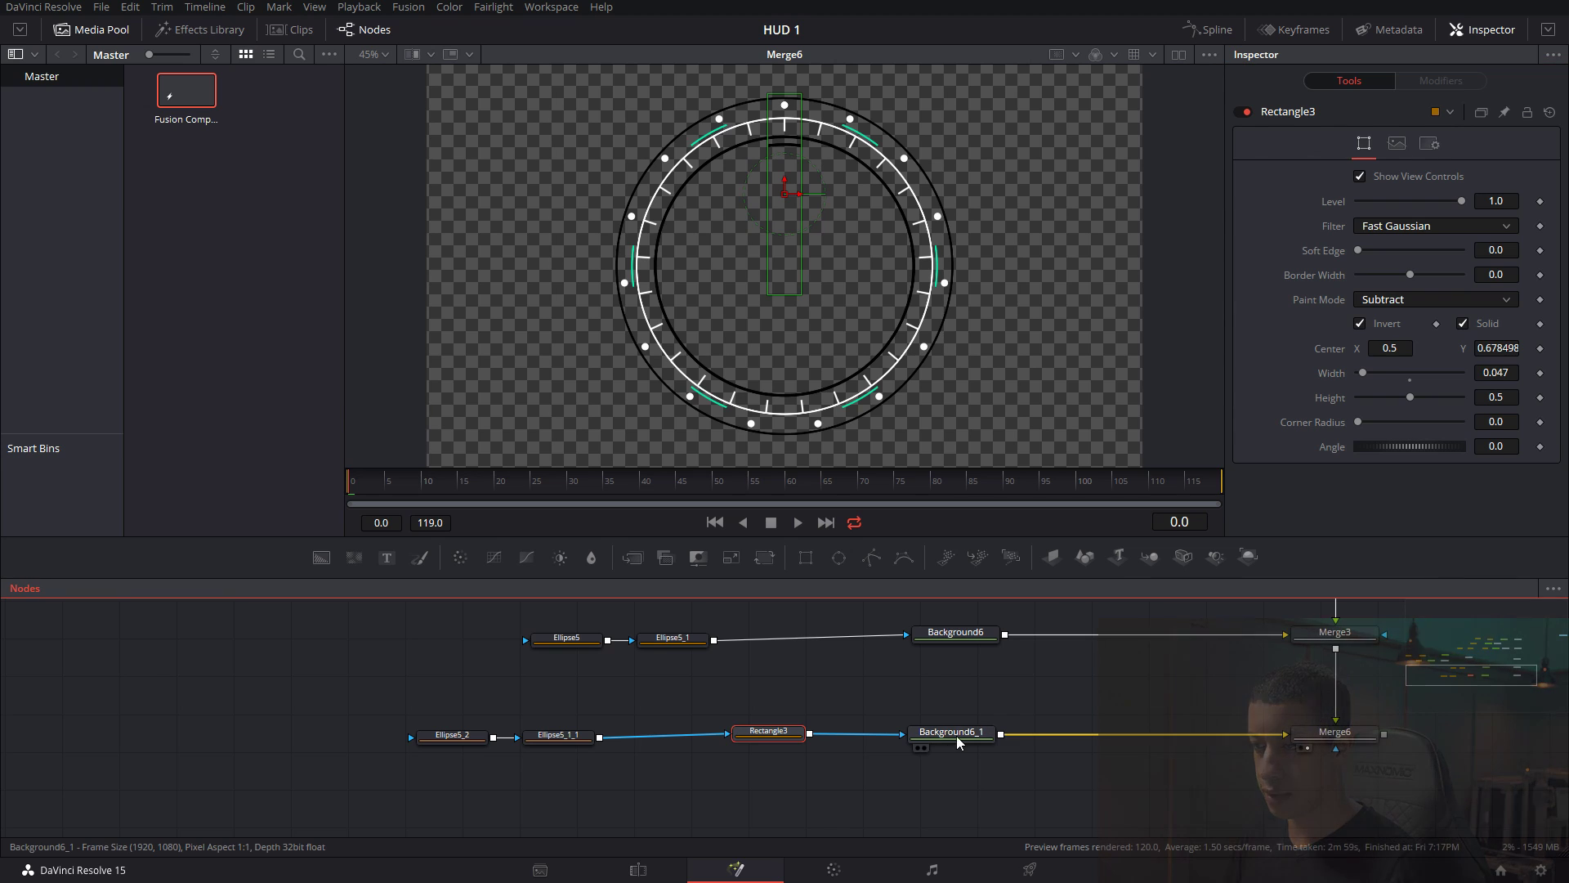
key(shift+space)
text(du)
key(Return)
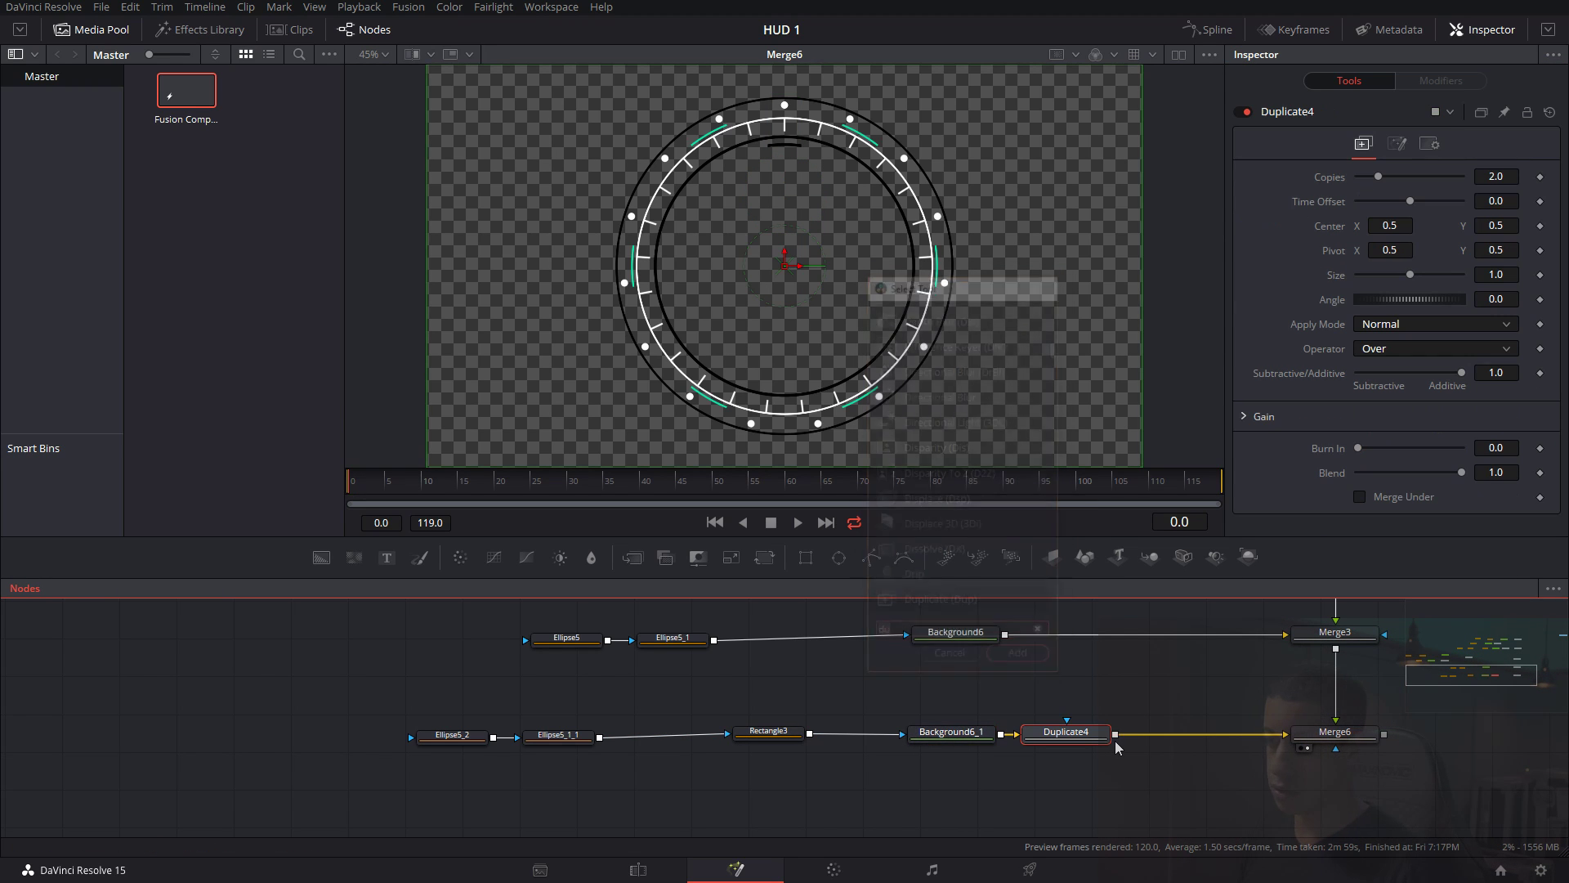
click(1495, 176)
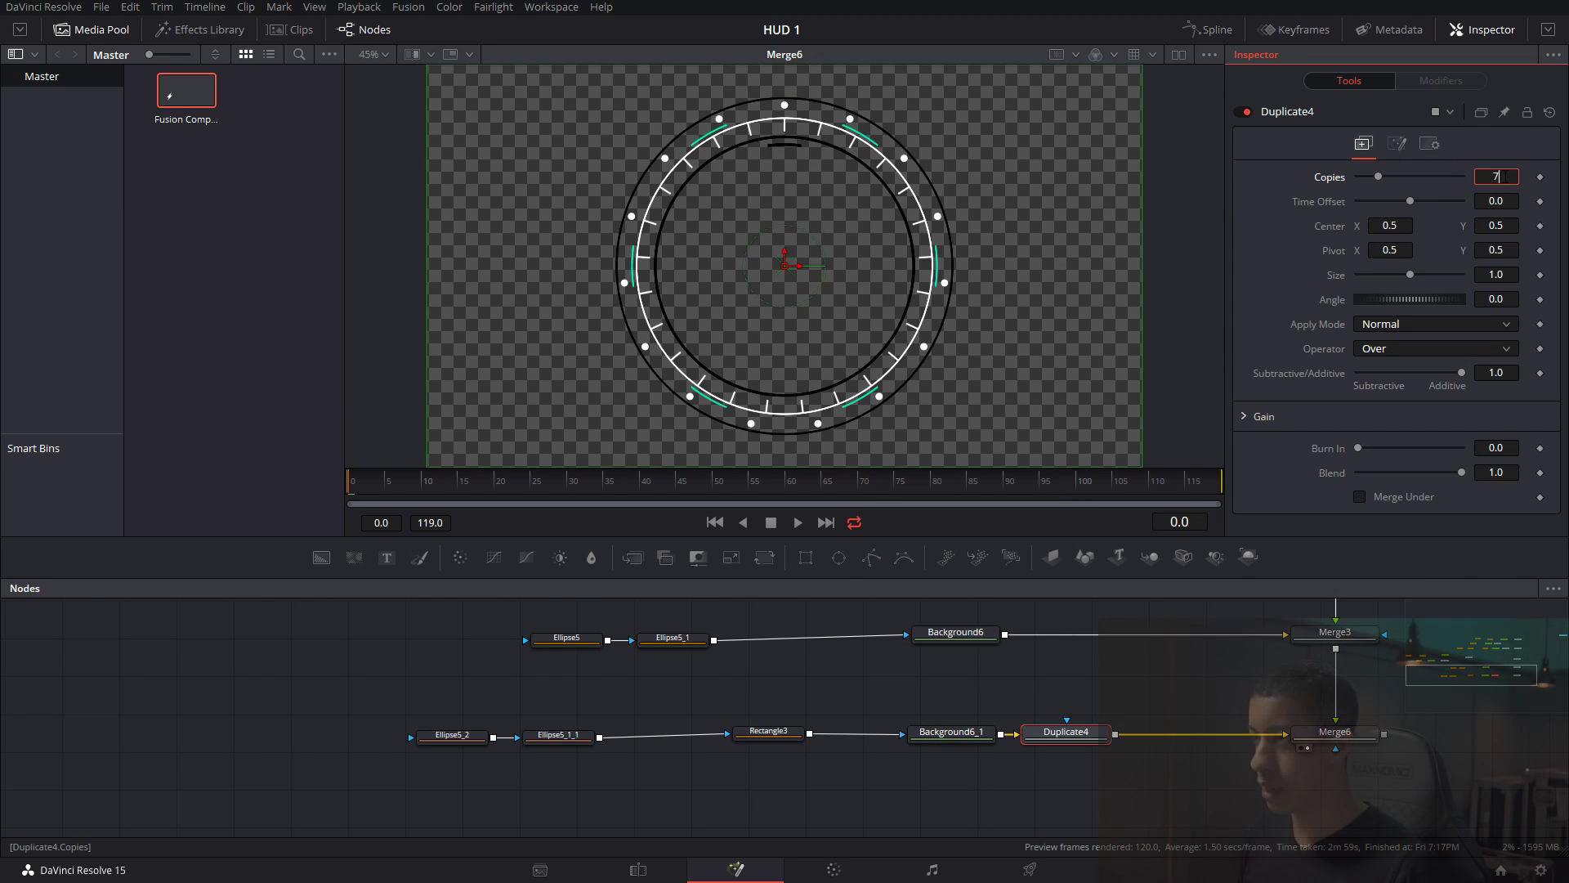
text(7)
click(1503, 299)
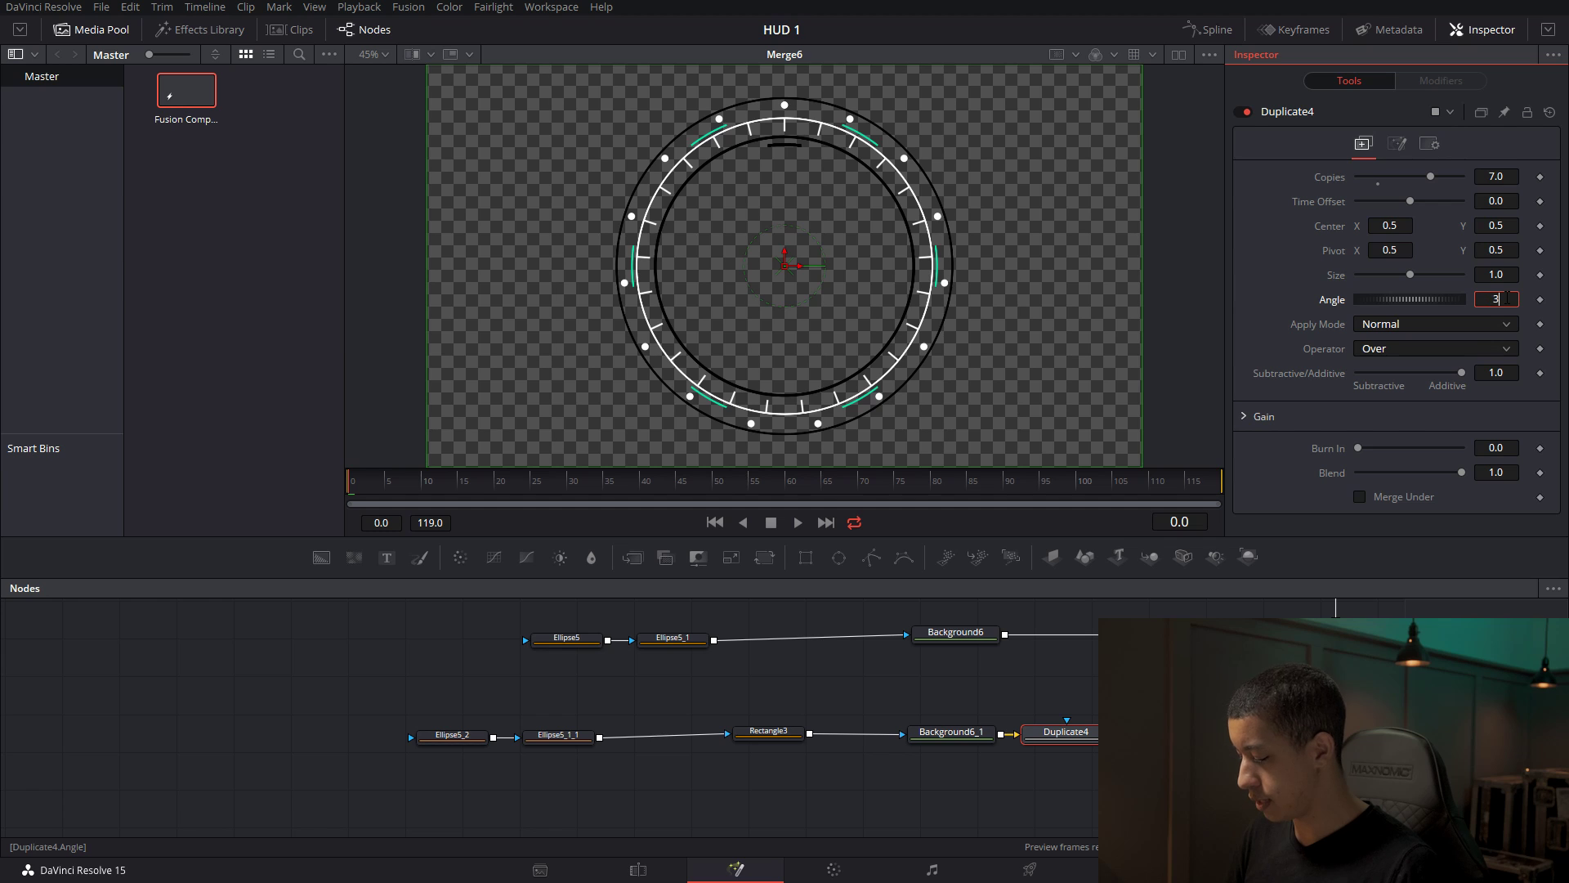
text(360/7)
key(Tab)
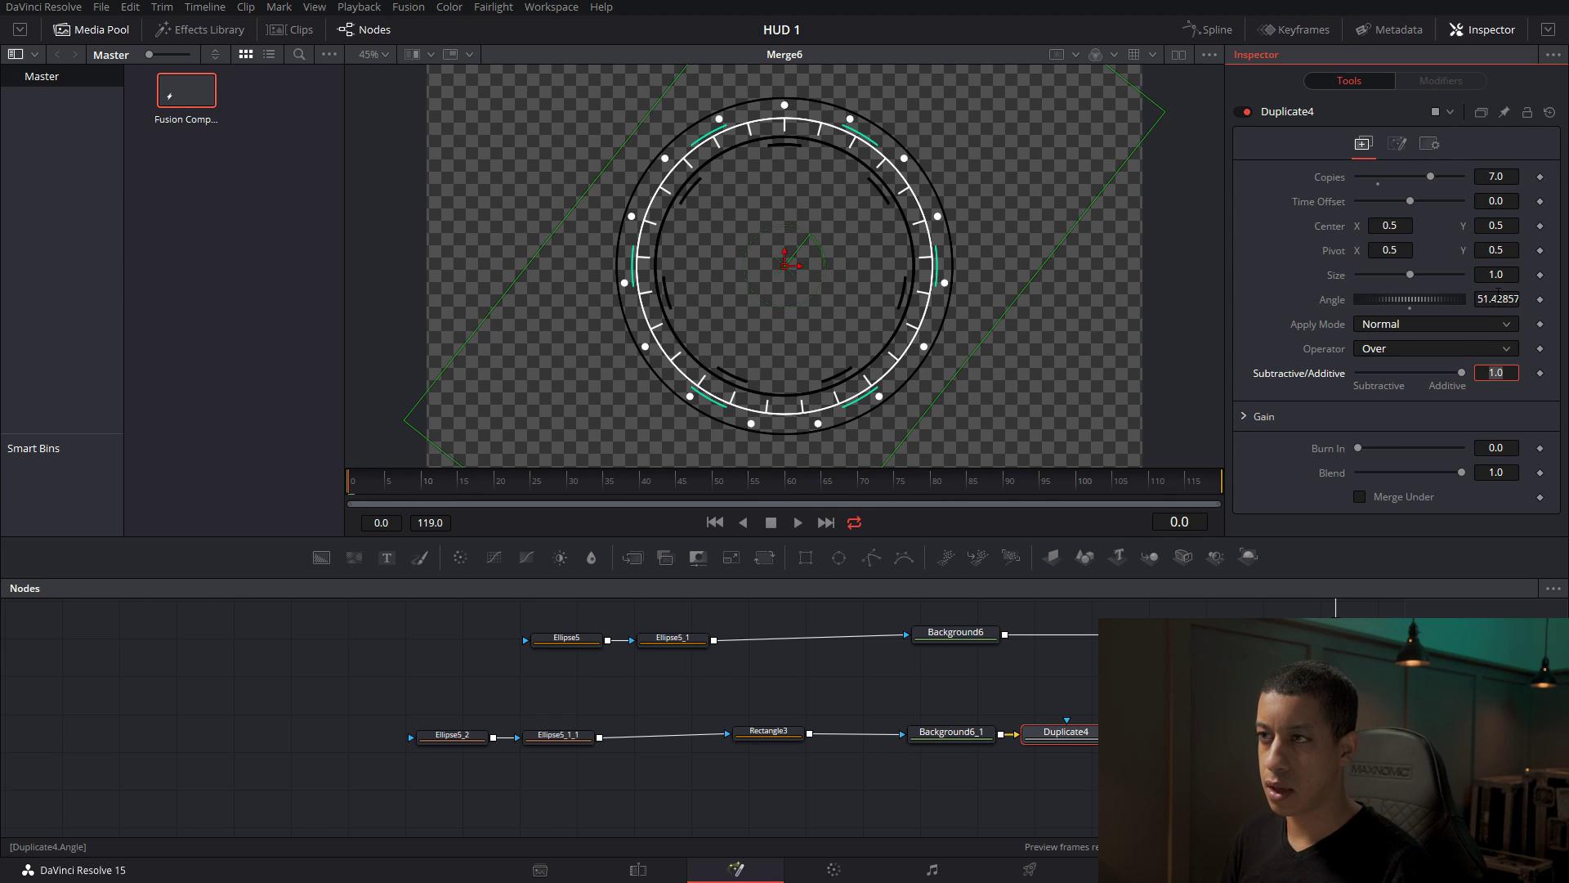
Set Background6_1's colour to white for the repeated inner arc segments.
click(952, 731)
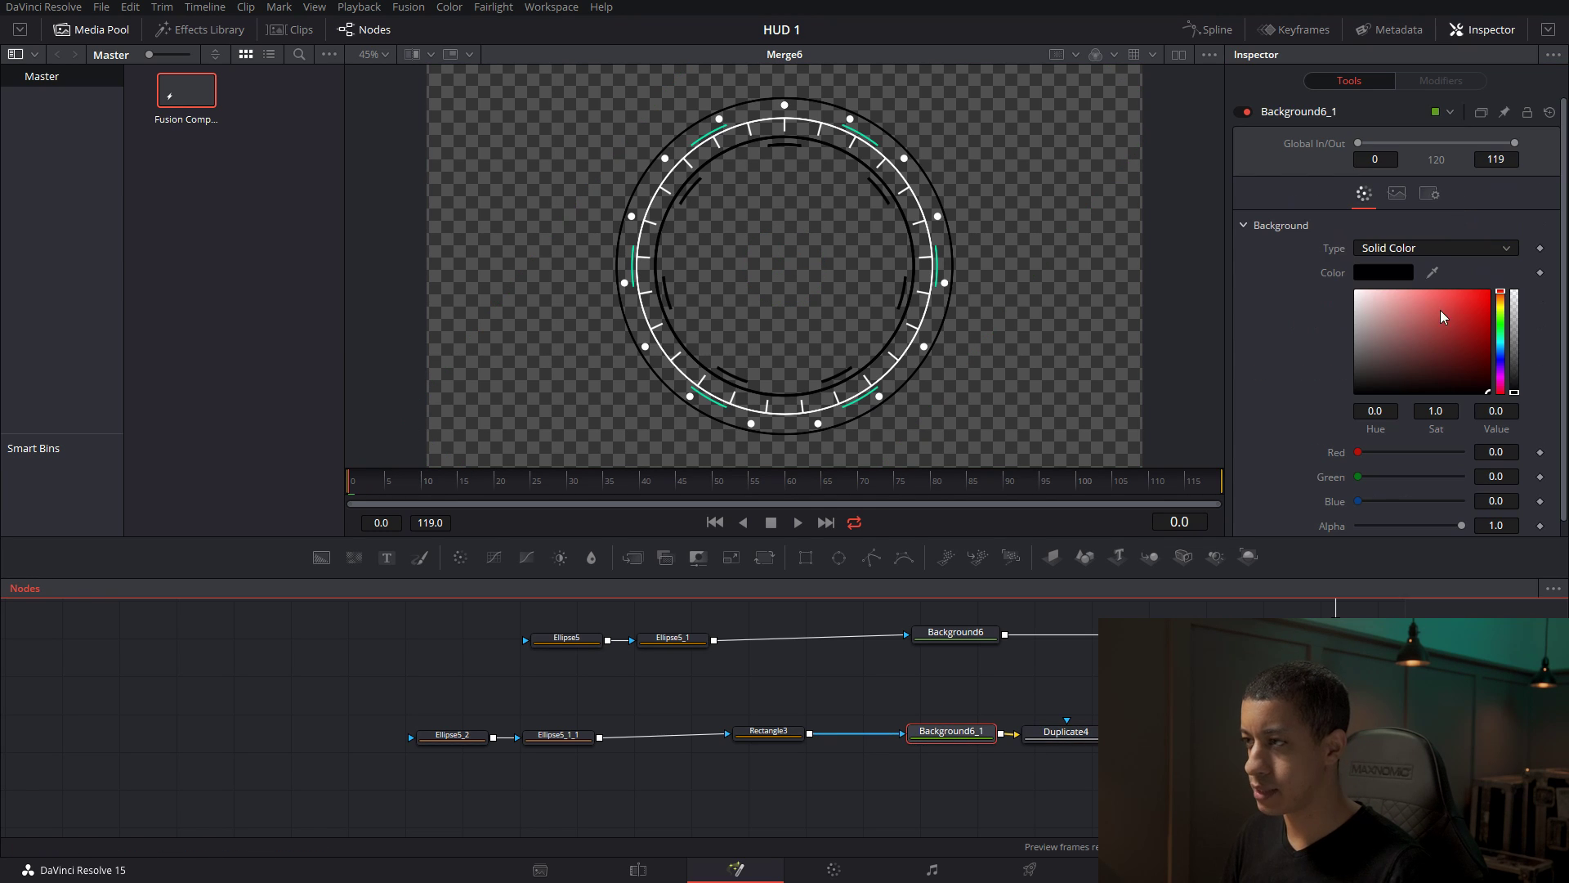
click(1356, 320)
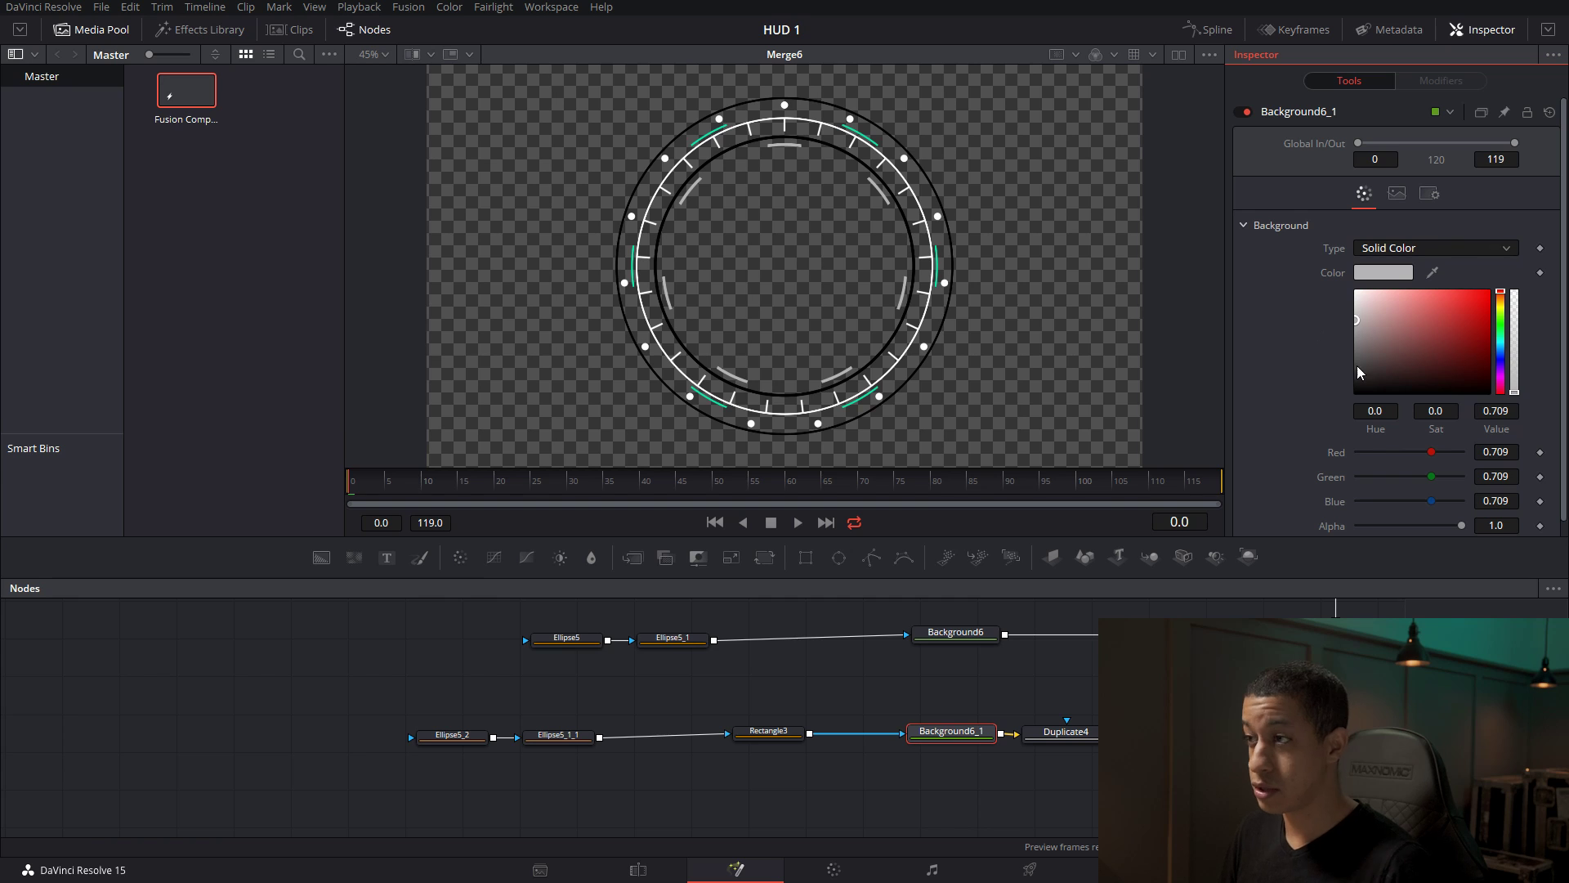
drag(1373, 333, 1306, 270)
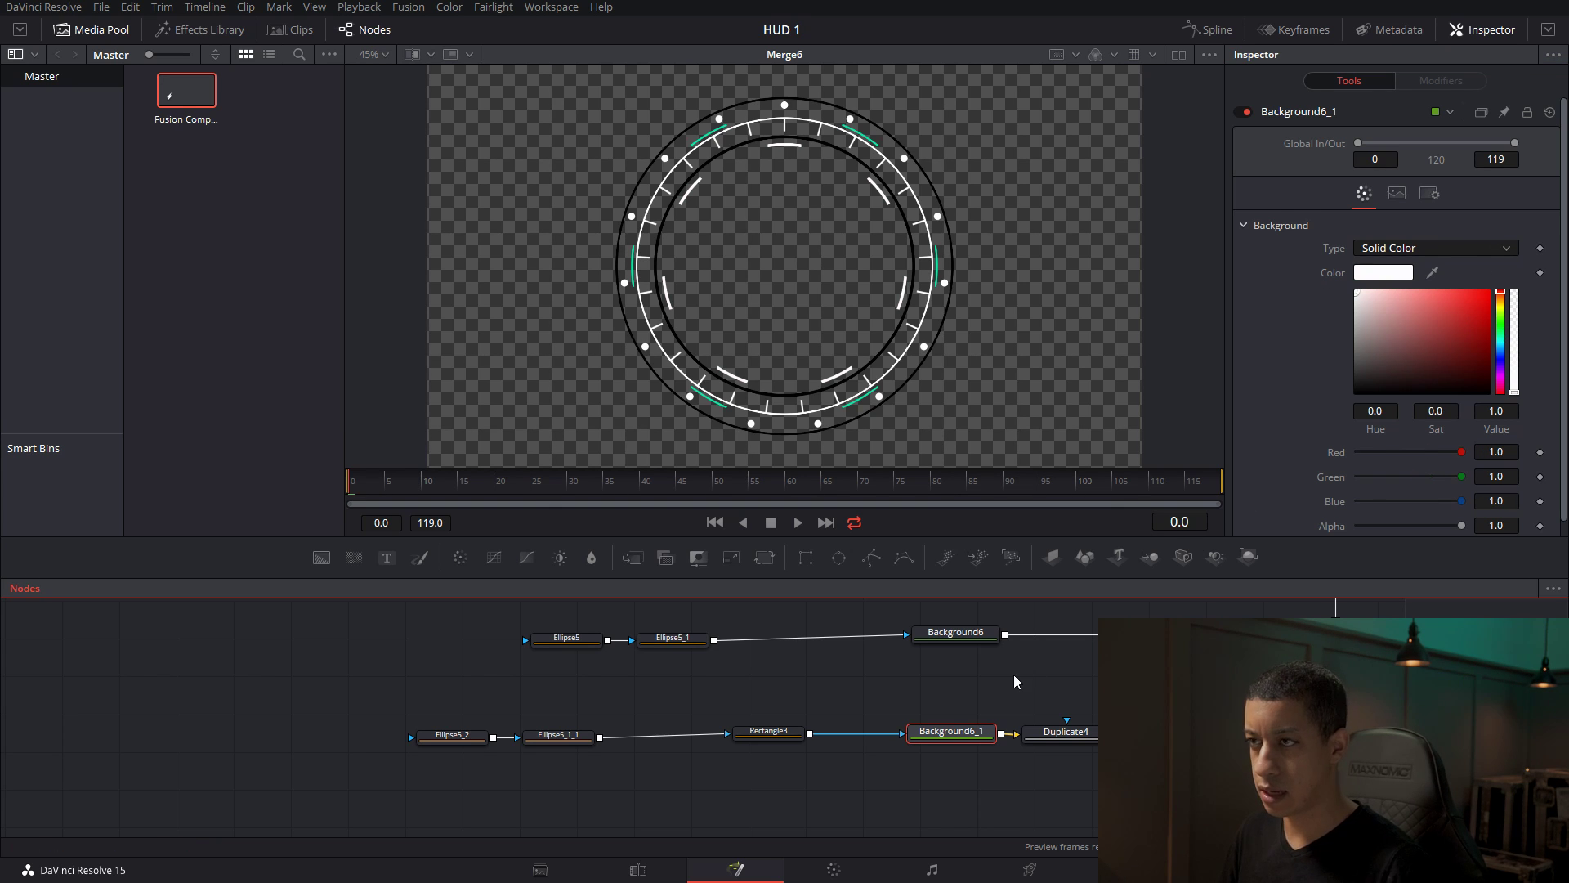
Open Background3's colour settings and copy its HTML colour code #01eaad.
scroll(992, 667, down, 5)
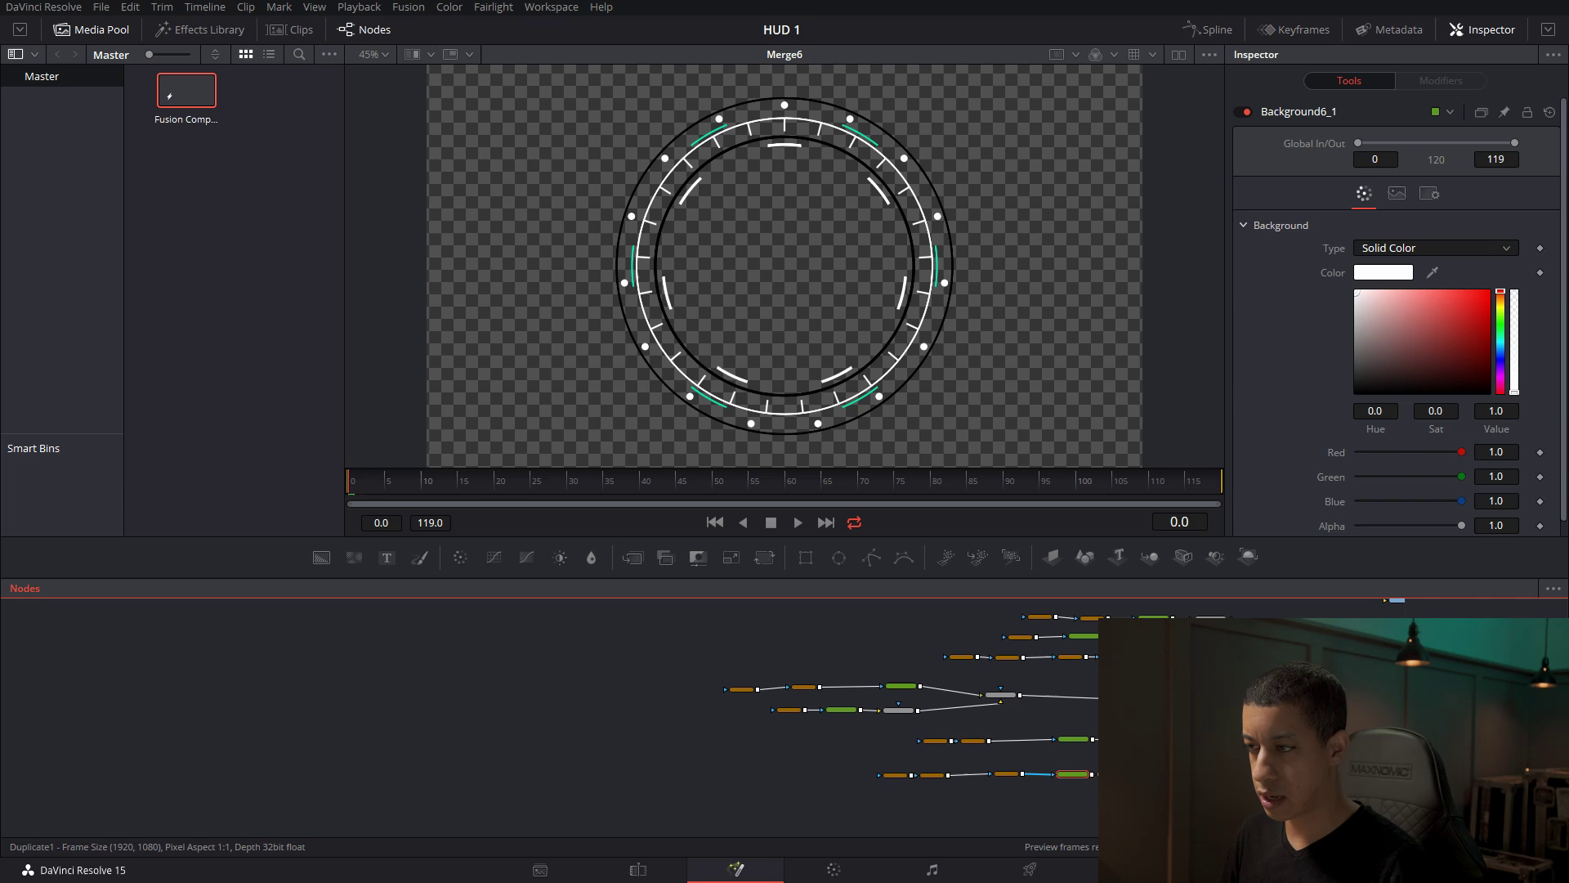
click(1085, 637)
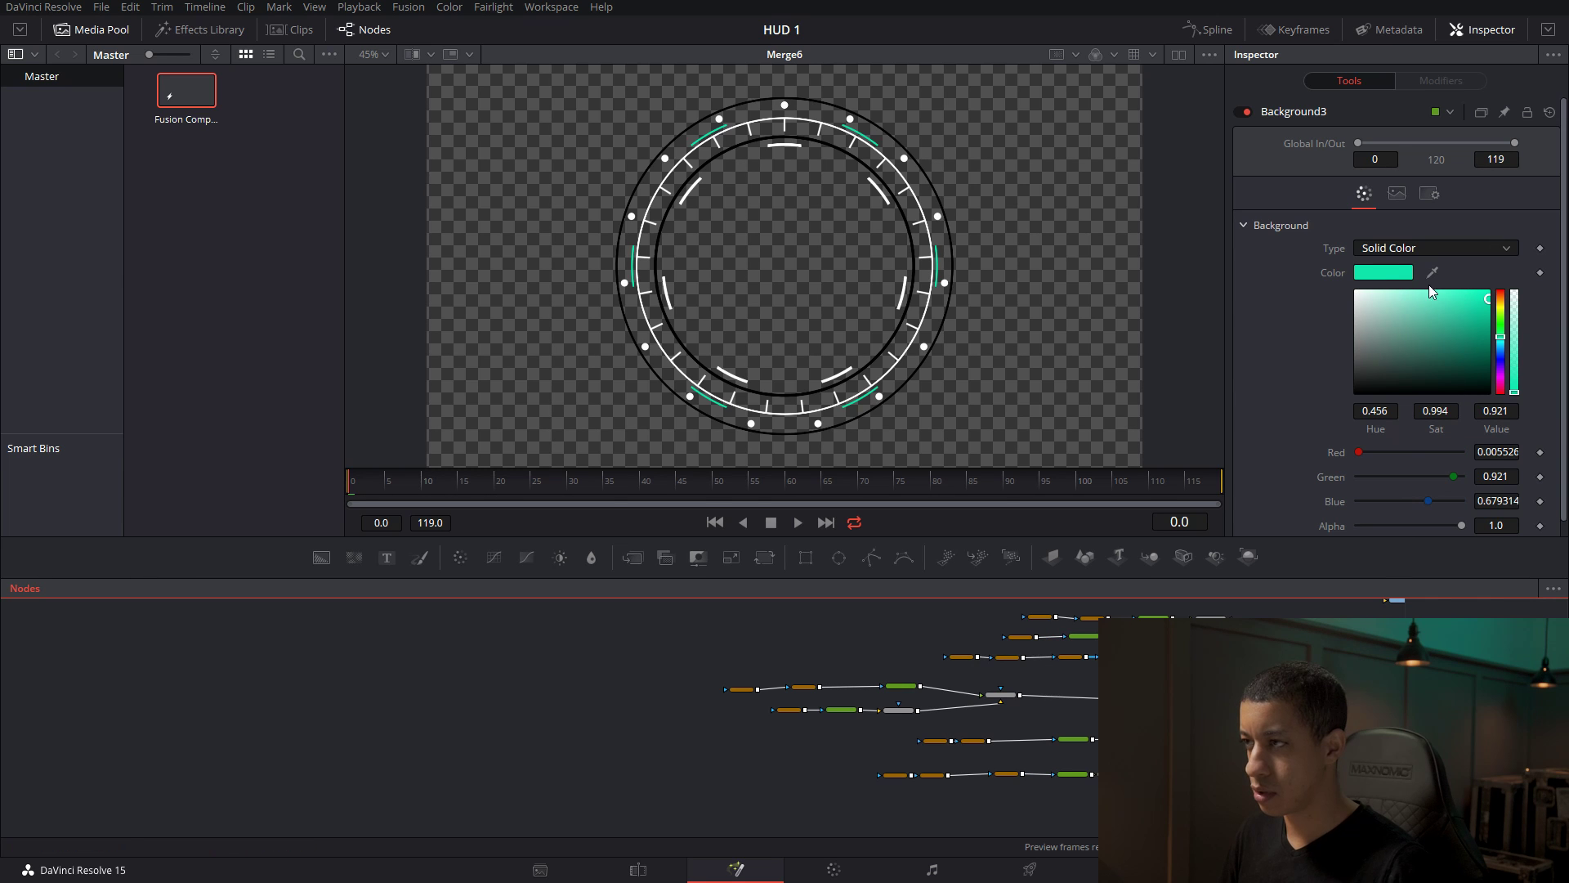
click(1399, 273)
drag(899, 562, 815, 566)
key(ctrl+c)
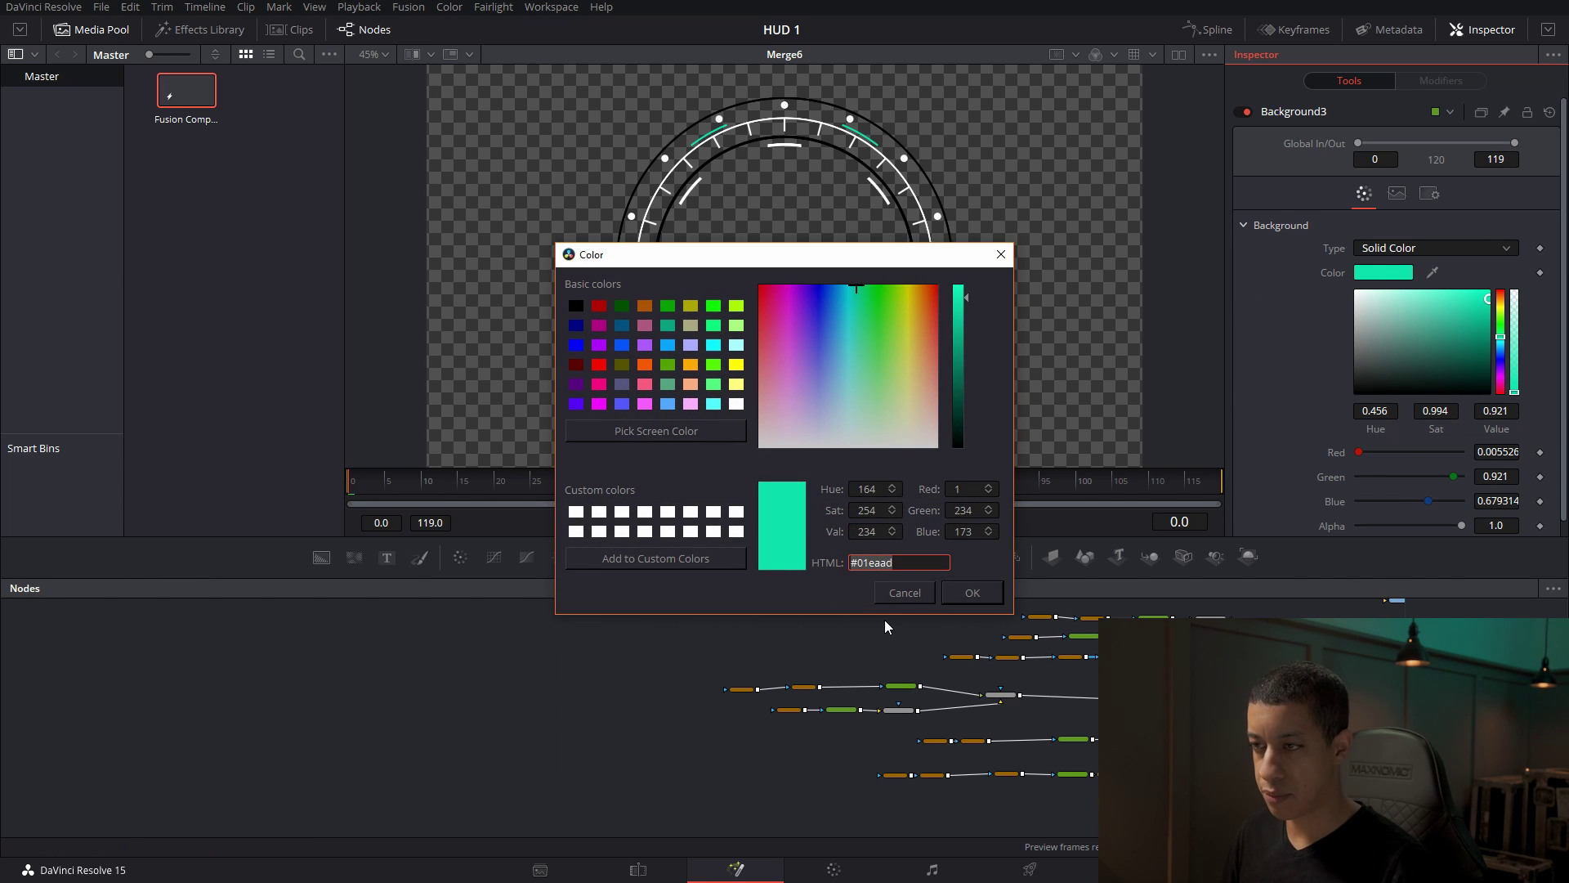
Set Background6_1's colour to the copied HTML code #01eaad and save the project.
click(897, 594)
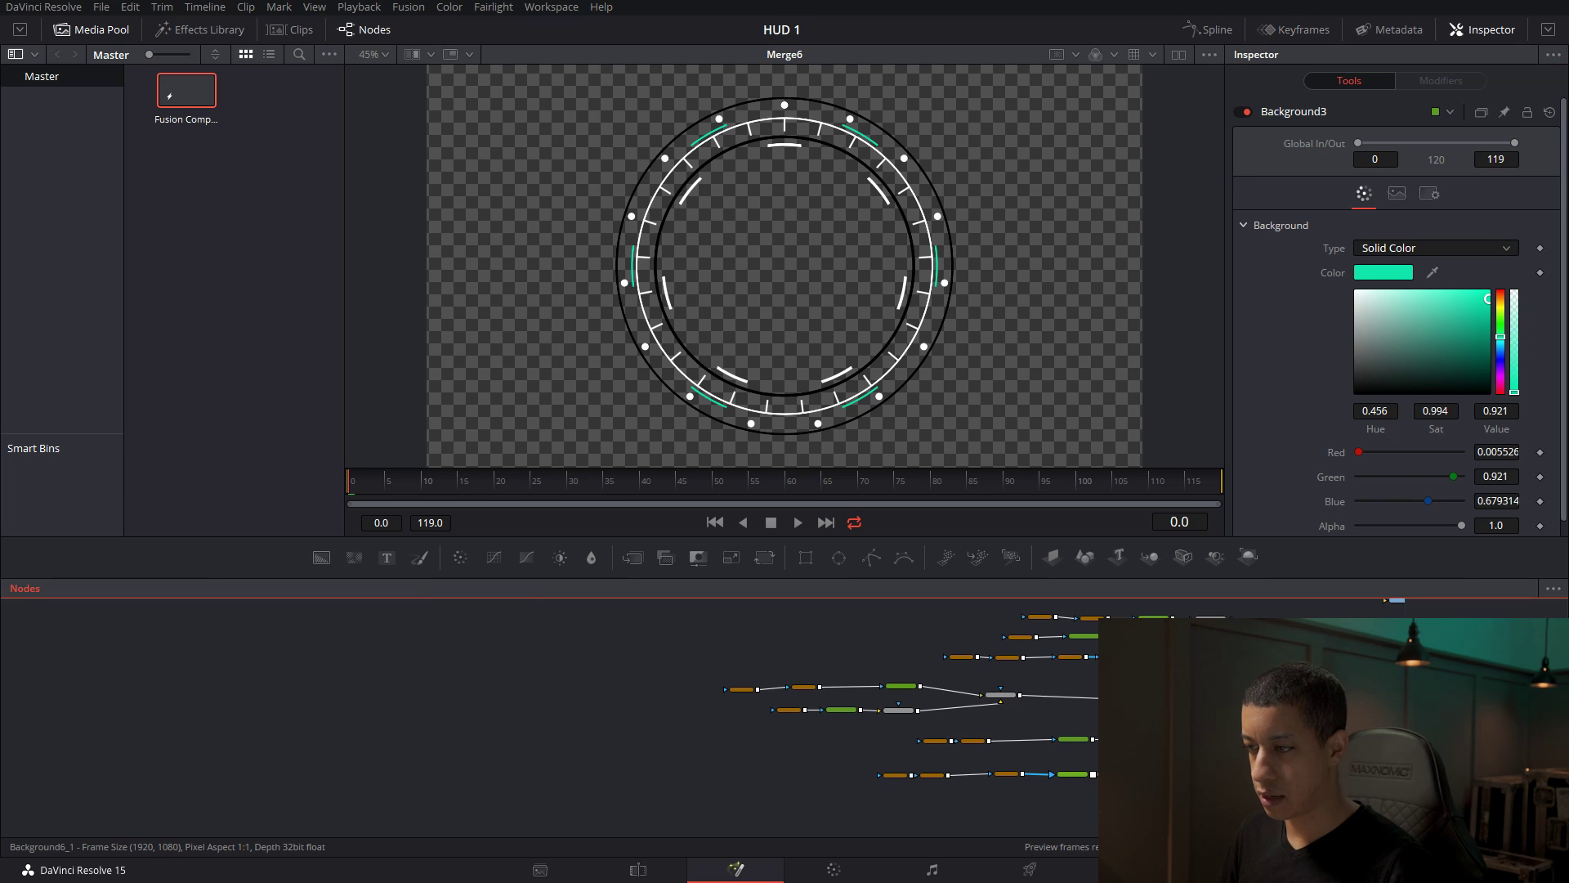
click(1075, 774)
scroll(1091, 786, up, 5)
drag(1129, 790, 1019, 793)
click(1381, 272)
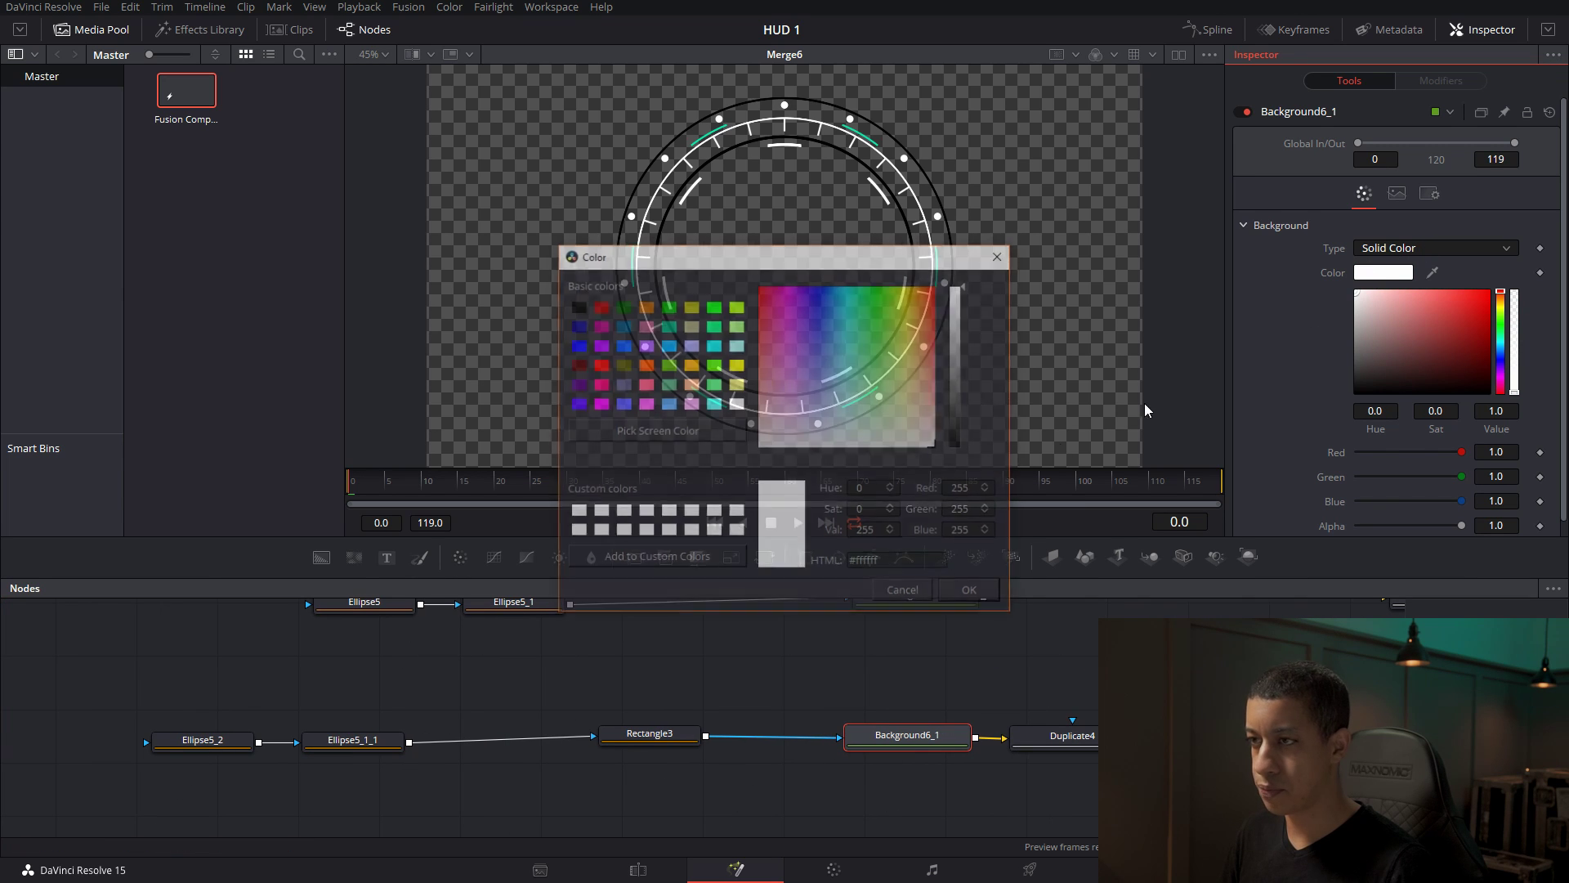
drag(928, 563, 790, 563)
key(ctrl+v)
click(973, 594)
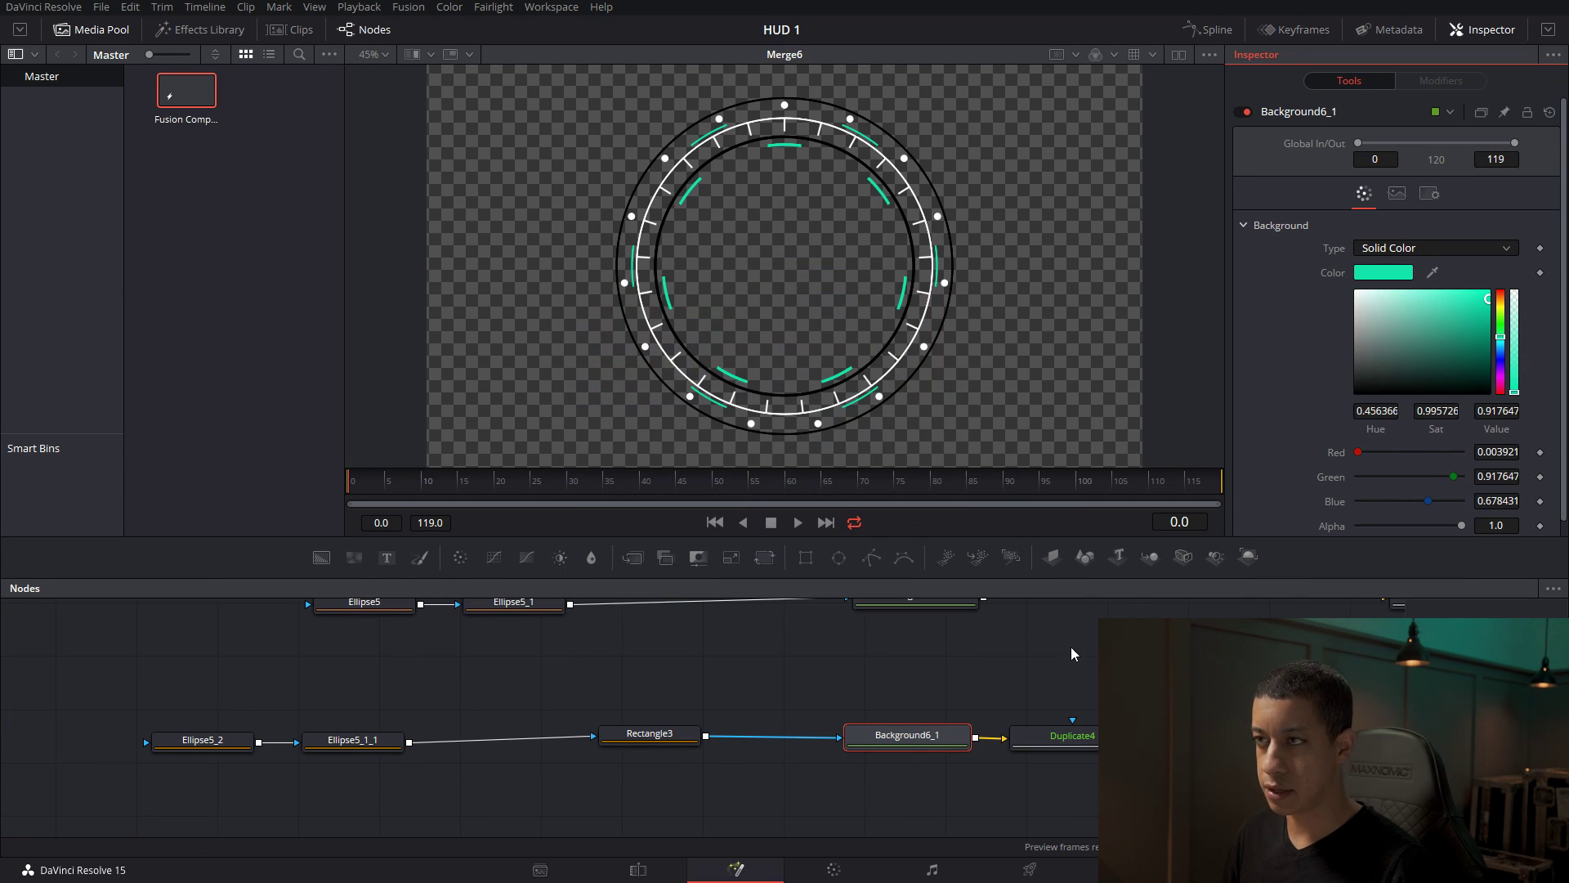
key(ctrl+s)
Duplicate the Ellipse5, Ellipse5_1 and Background6 chain below the inner arc branch and merge the copy with Merge6's output.
scroll(1031, 667, down, 3)
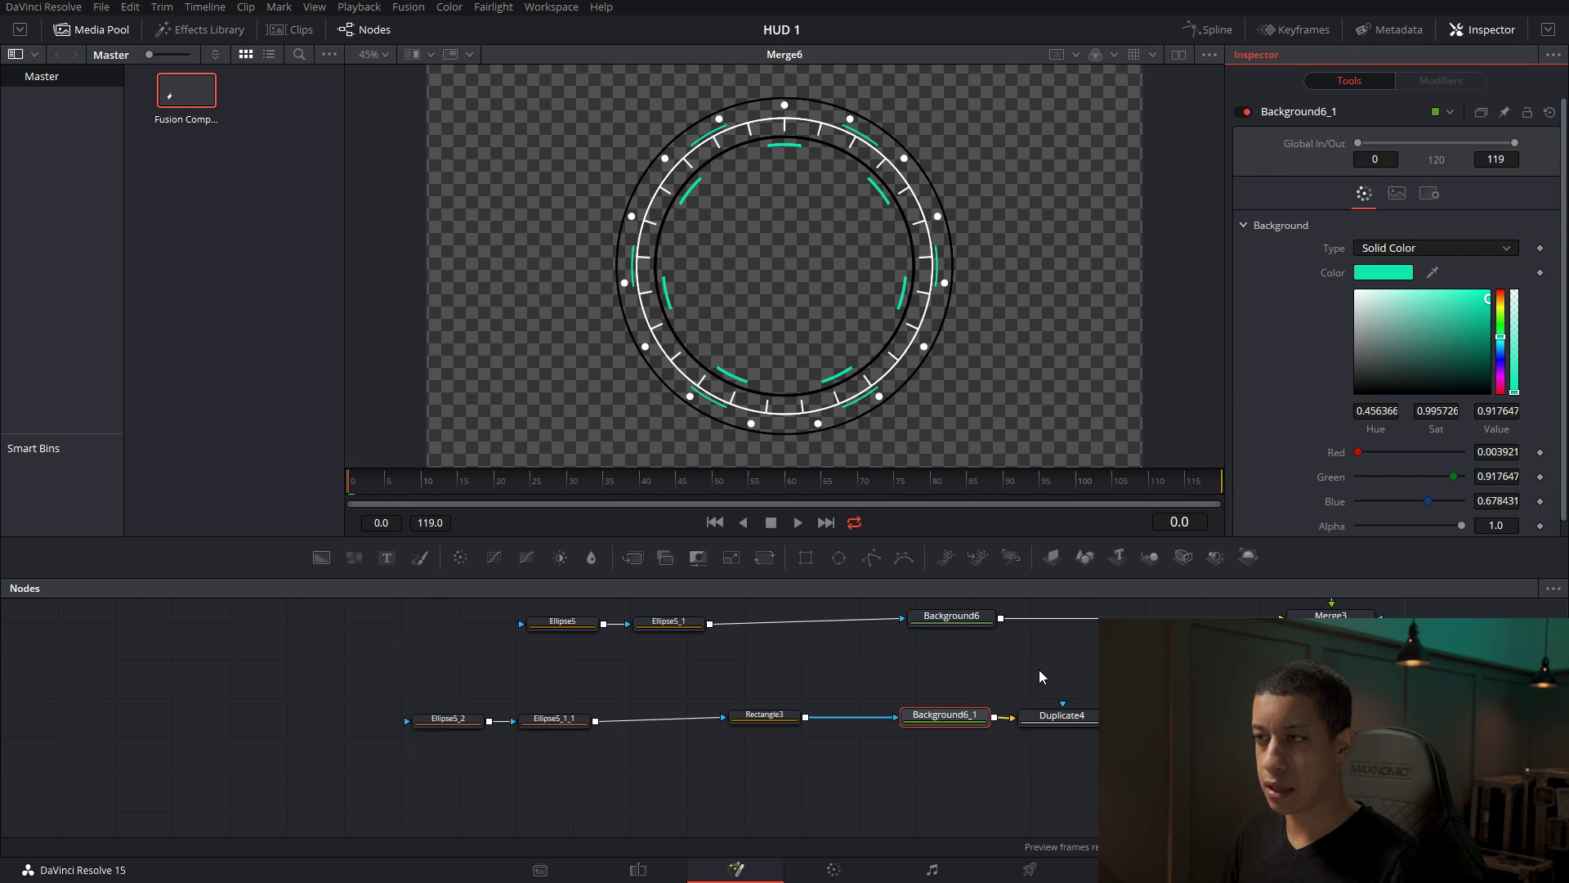
drag(1108, 650, 1065, 668)
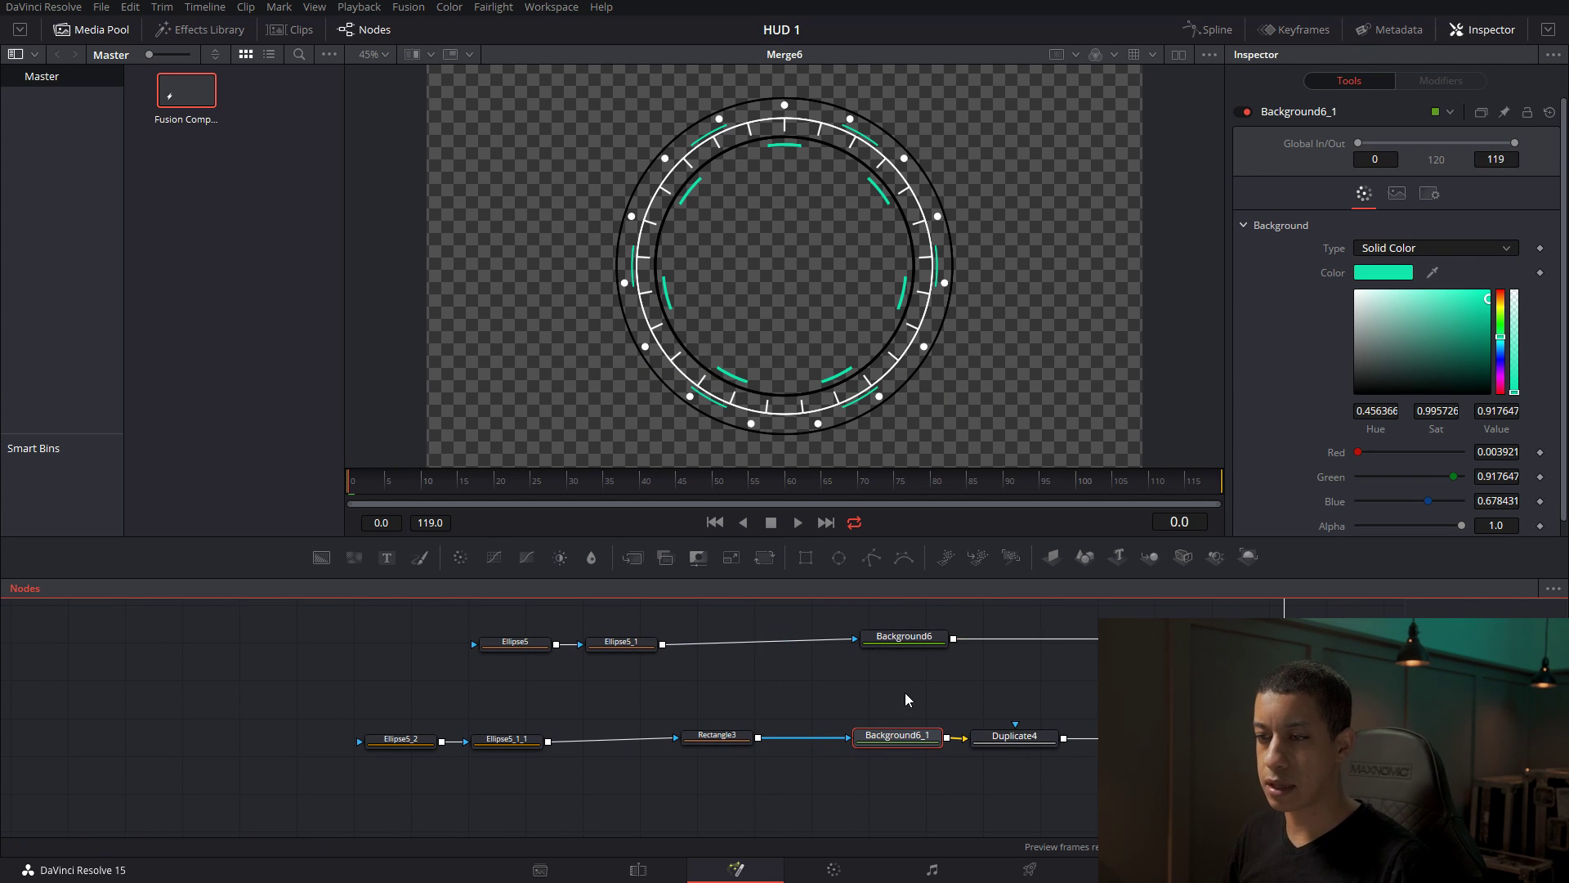
drag(425, 628, 994, 690)
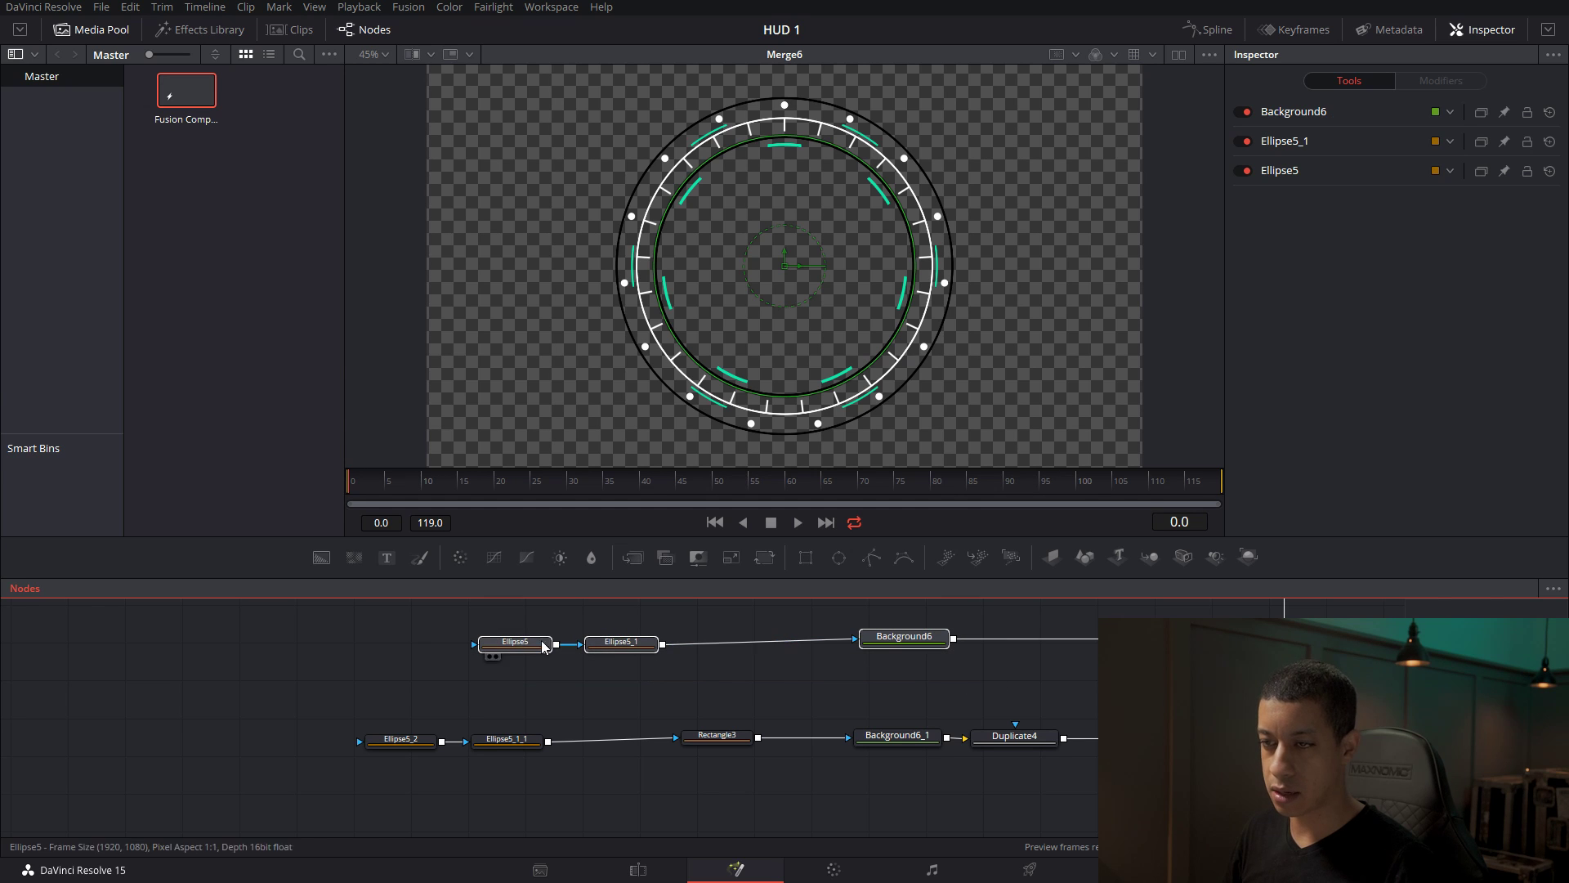
scroll(1075, 820, down, 2)
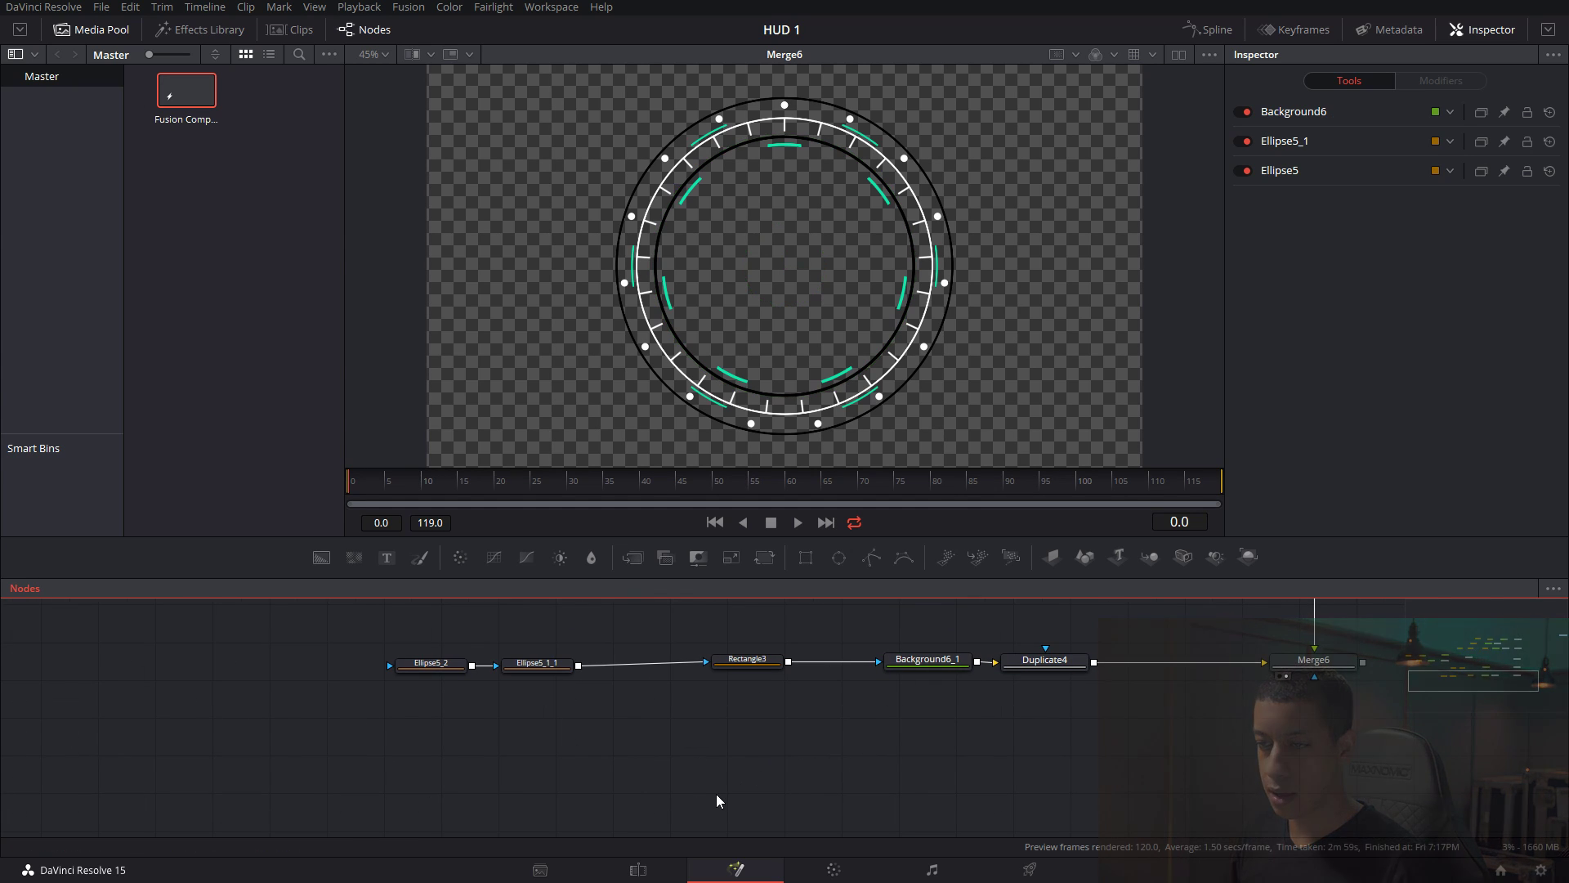
key(ctrl+v)
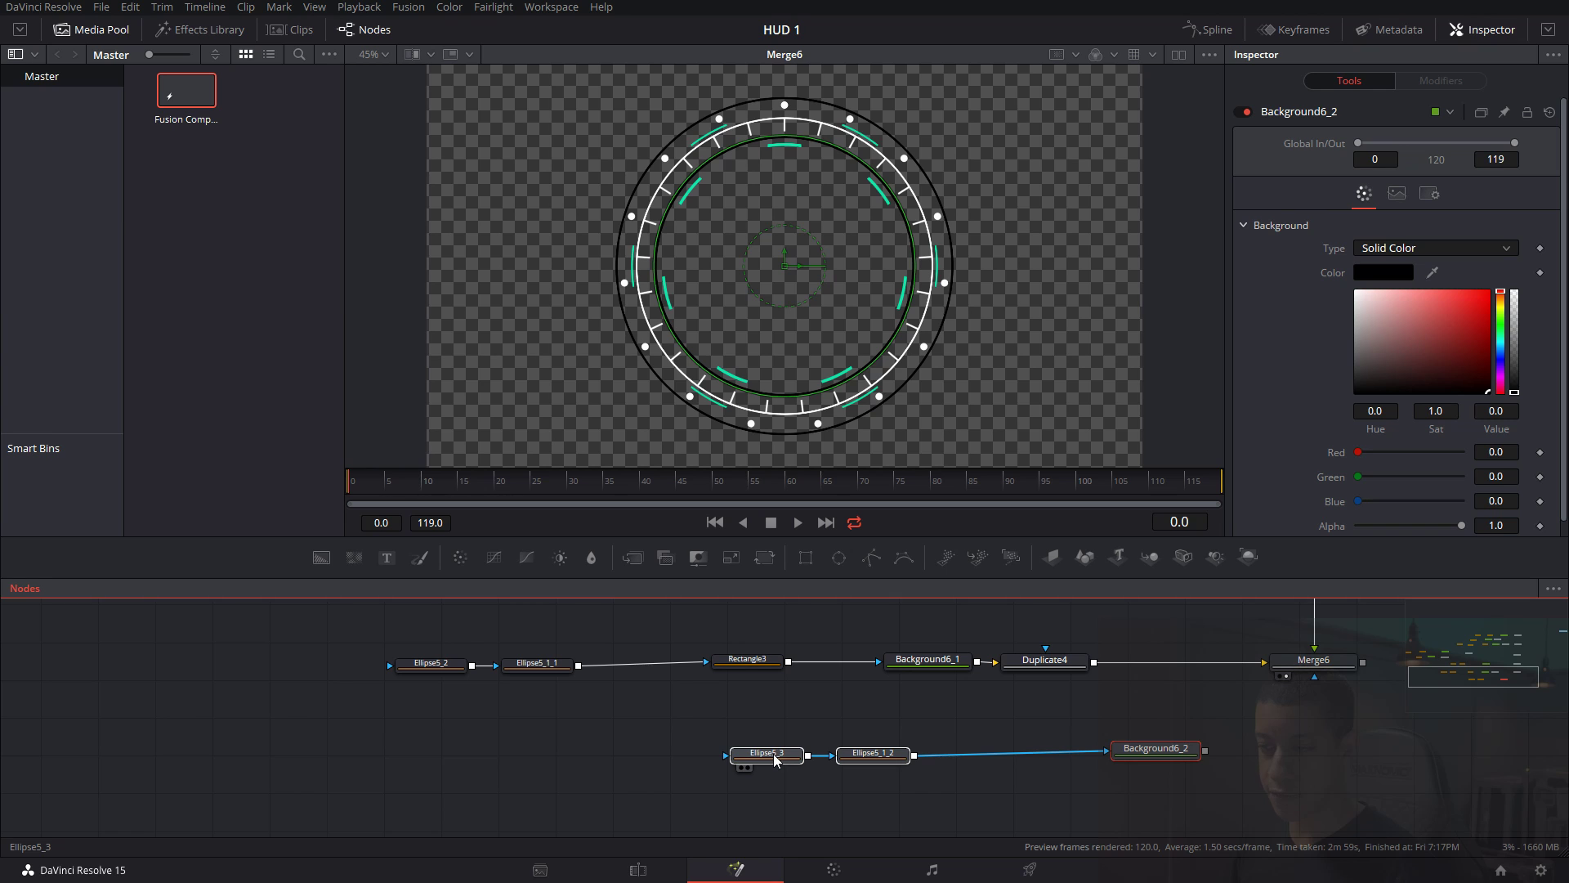
drag(718, 726, 1160, 790)
drag(1156, 762, 1003, 782)
drag(1363, 662, 1053, 780)
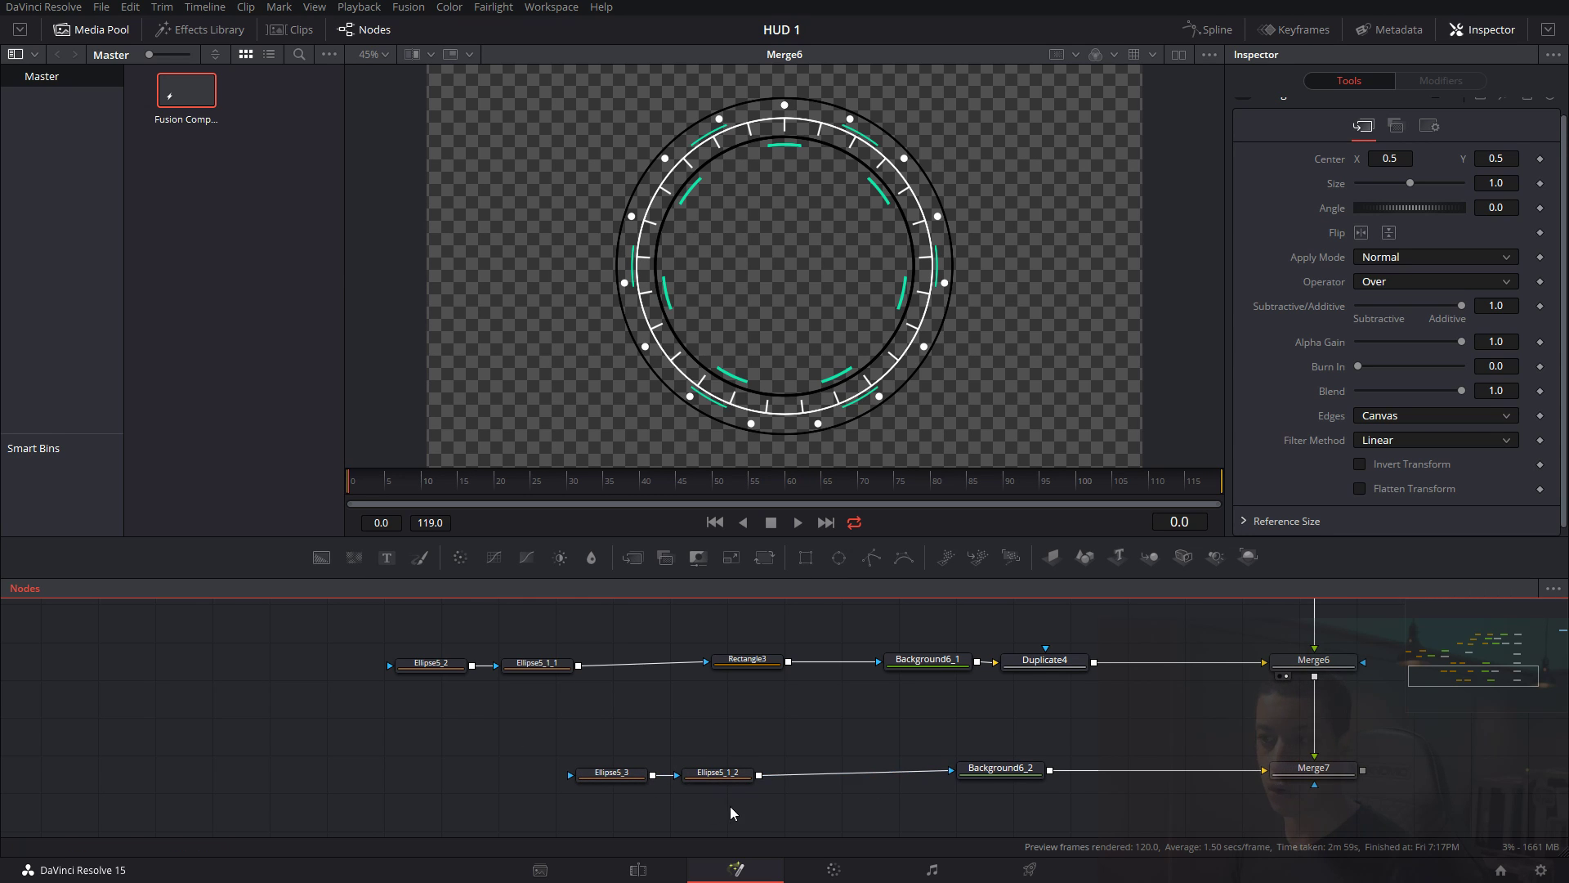
drag(729, 812, 742, 782)
Reduce Ellipse5_3's Height to 0.3238 and show Merge7 in the viewer.
click(654, 746)
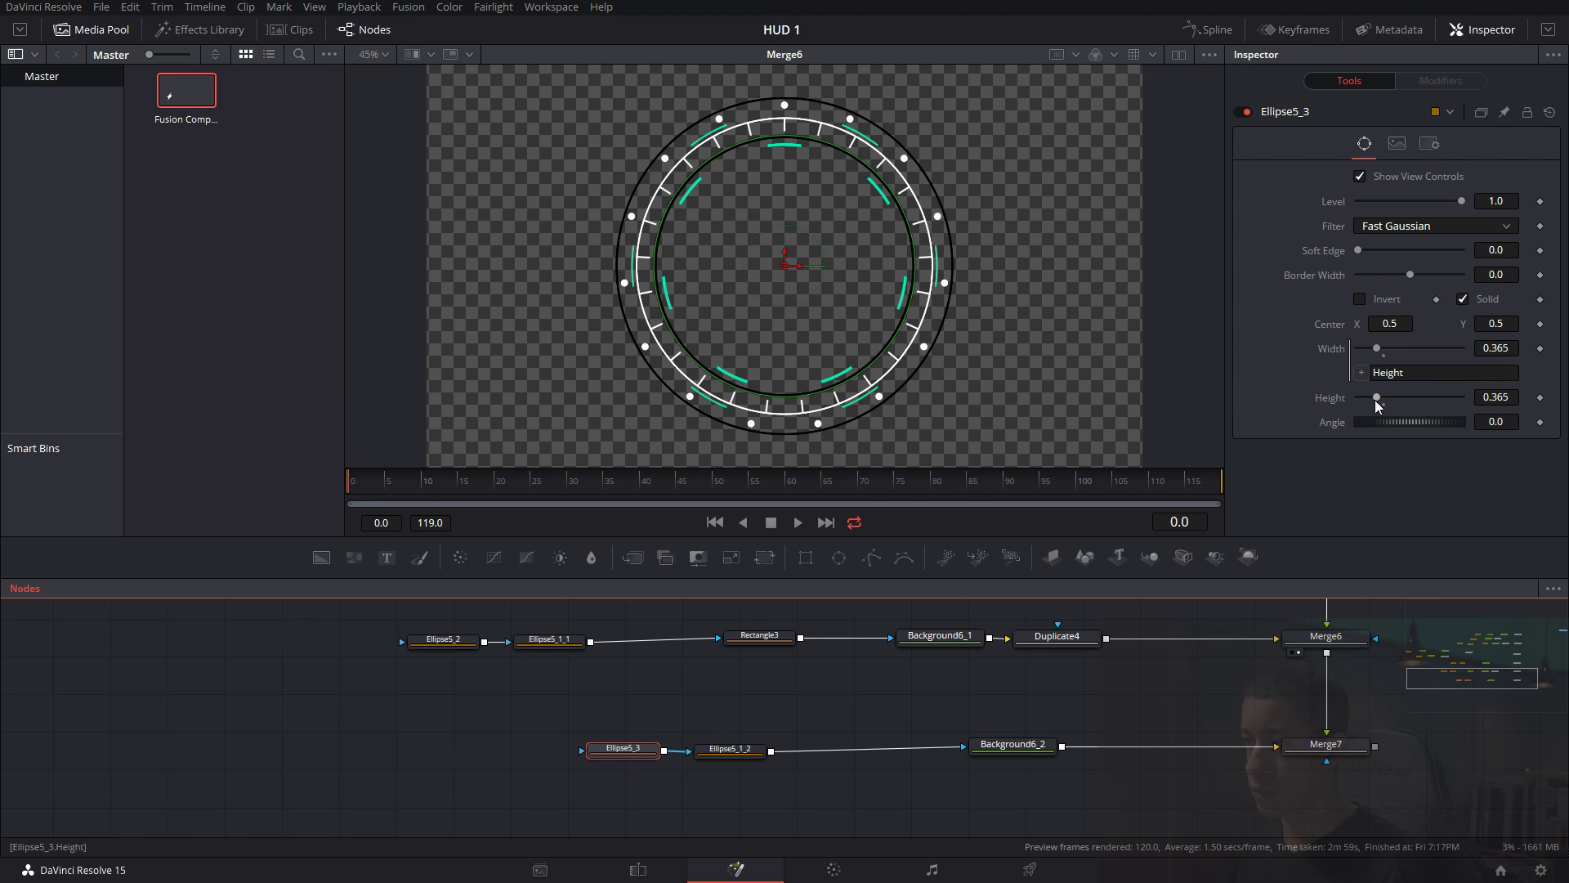
drag(1378, 399, 1374, 399)
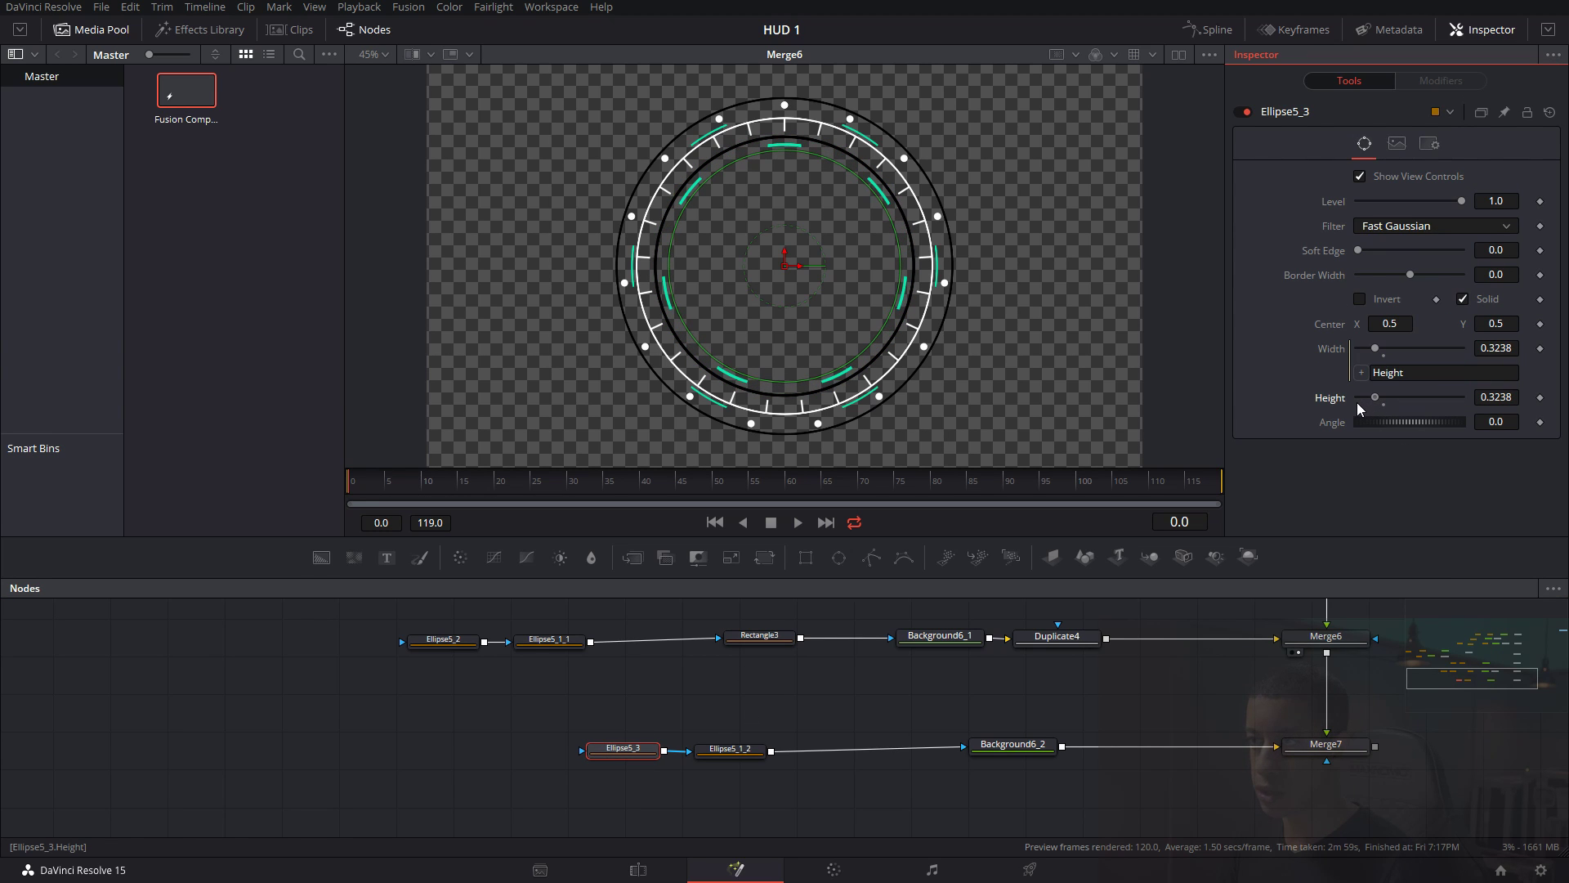
click(1067, 801)
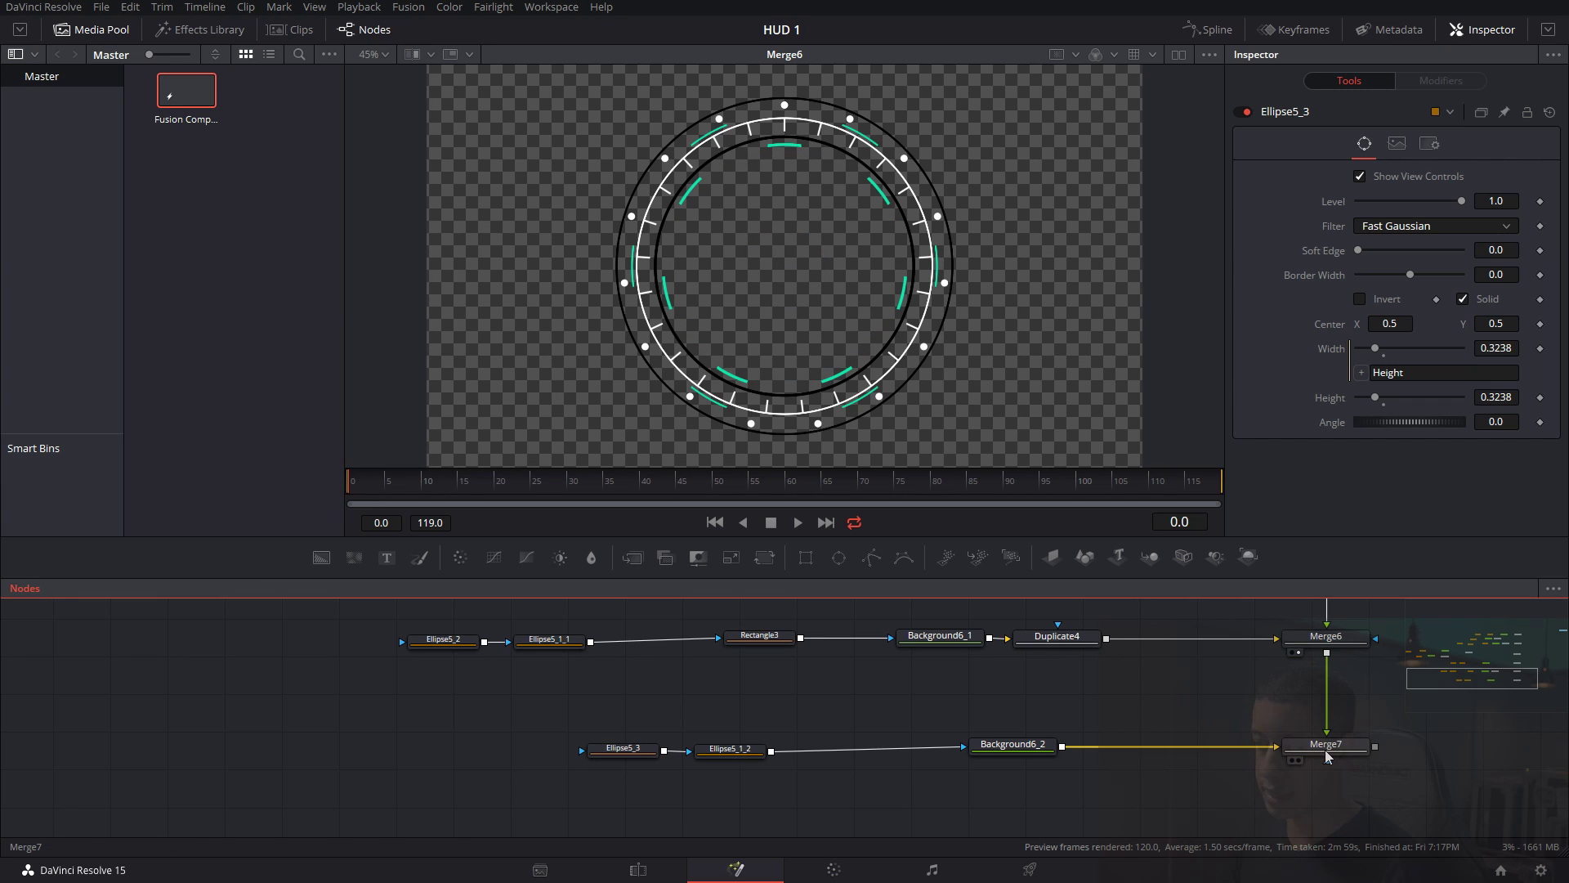
drag(1324, 750, 837, 247)
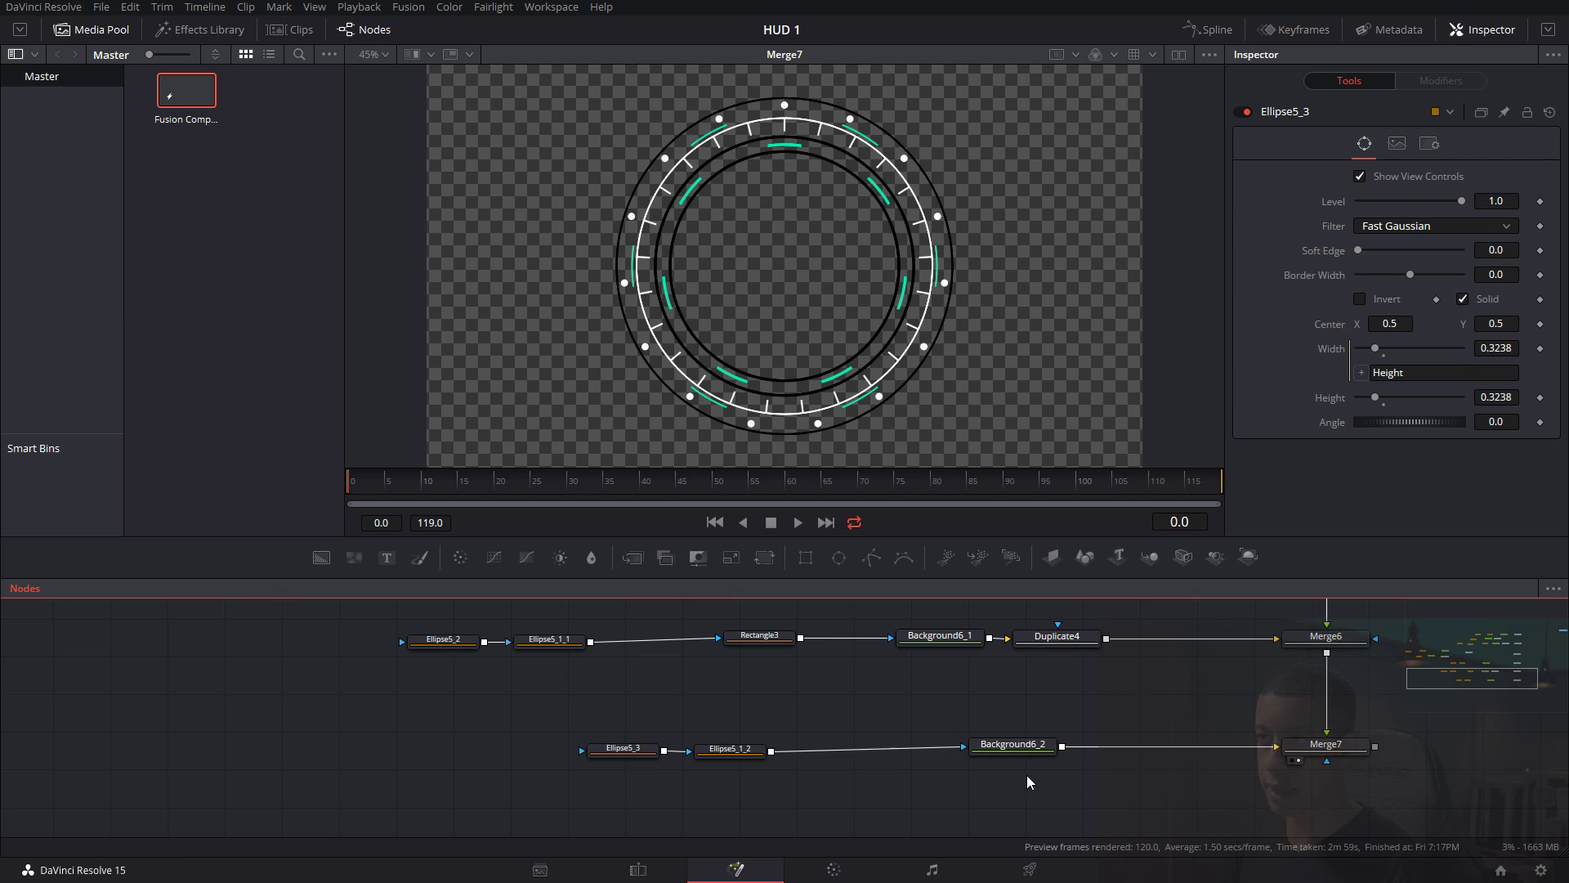
Thicken the innermost ring by setting Ellipse5_1_2's Border Width to -0.0404.
click(733, 756)
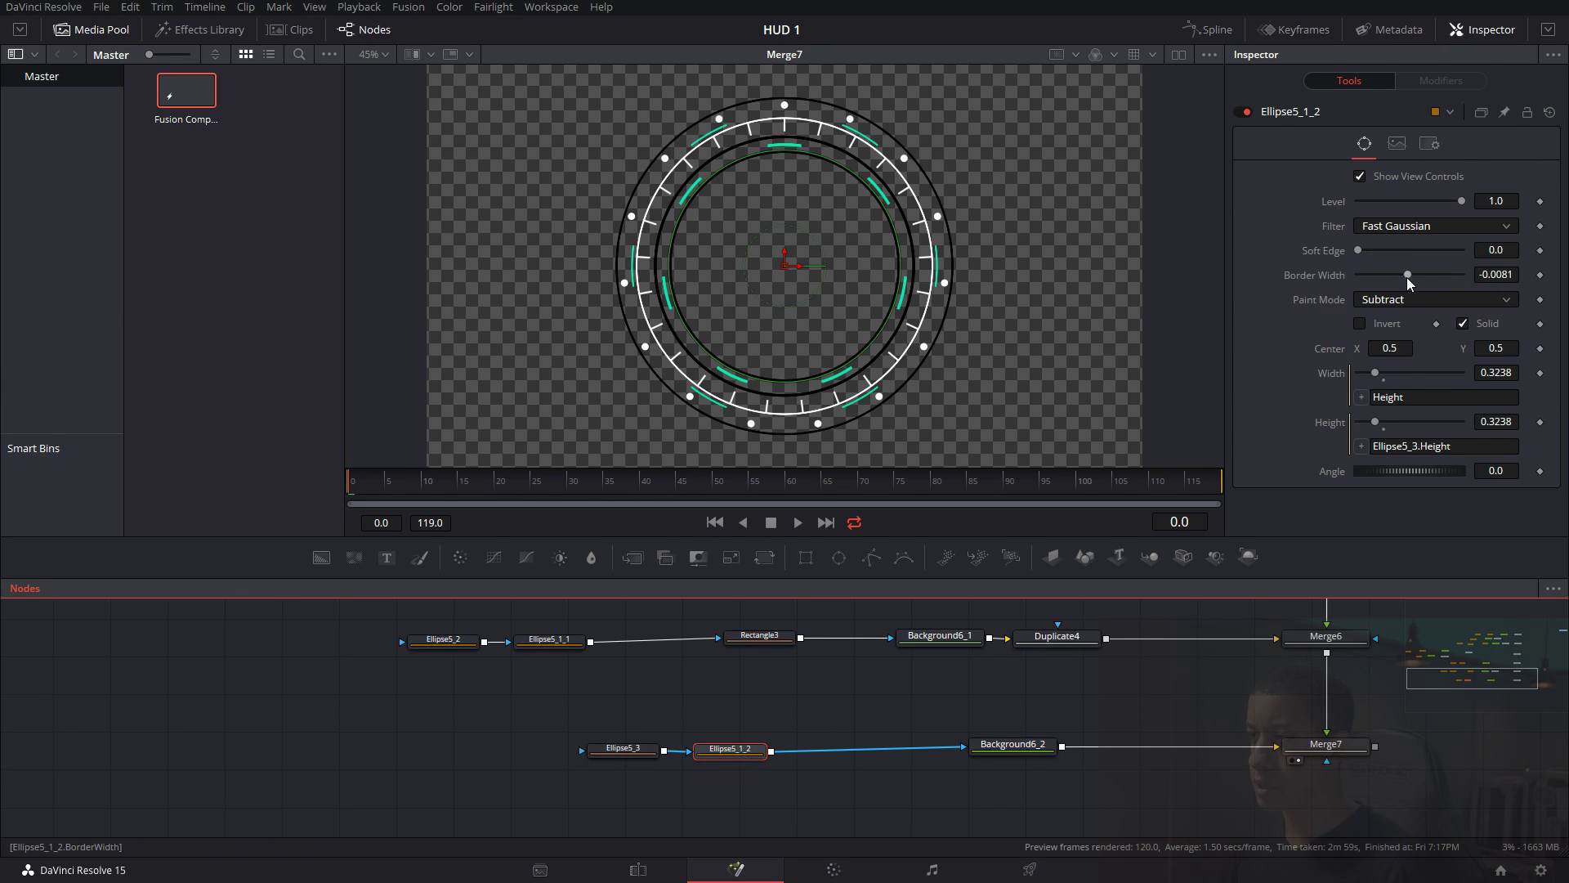
drag(1409, 274, 1325, 282)
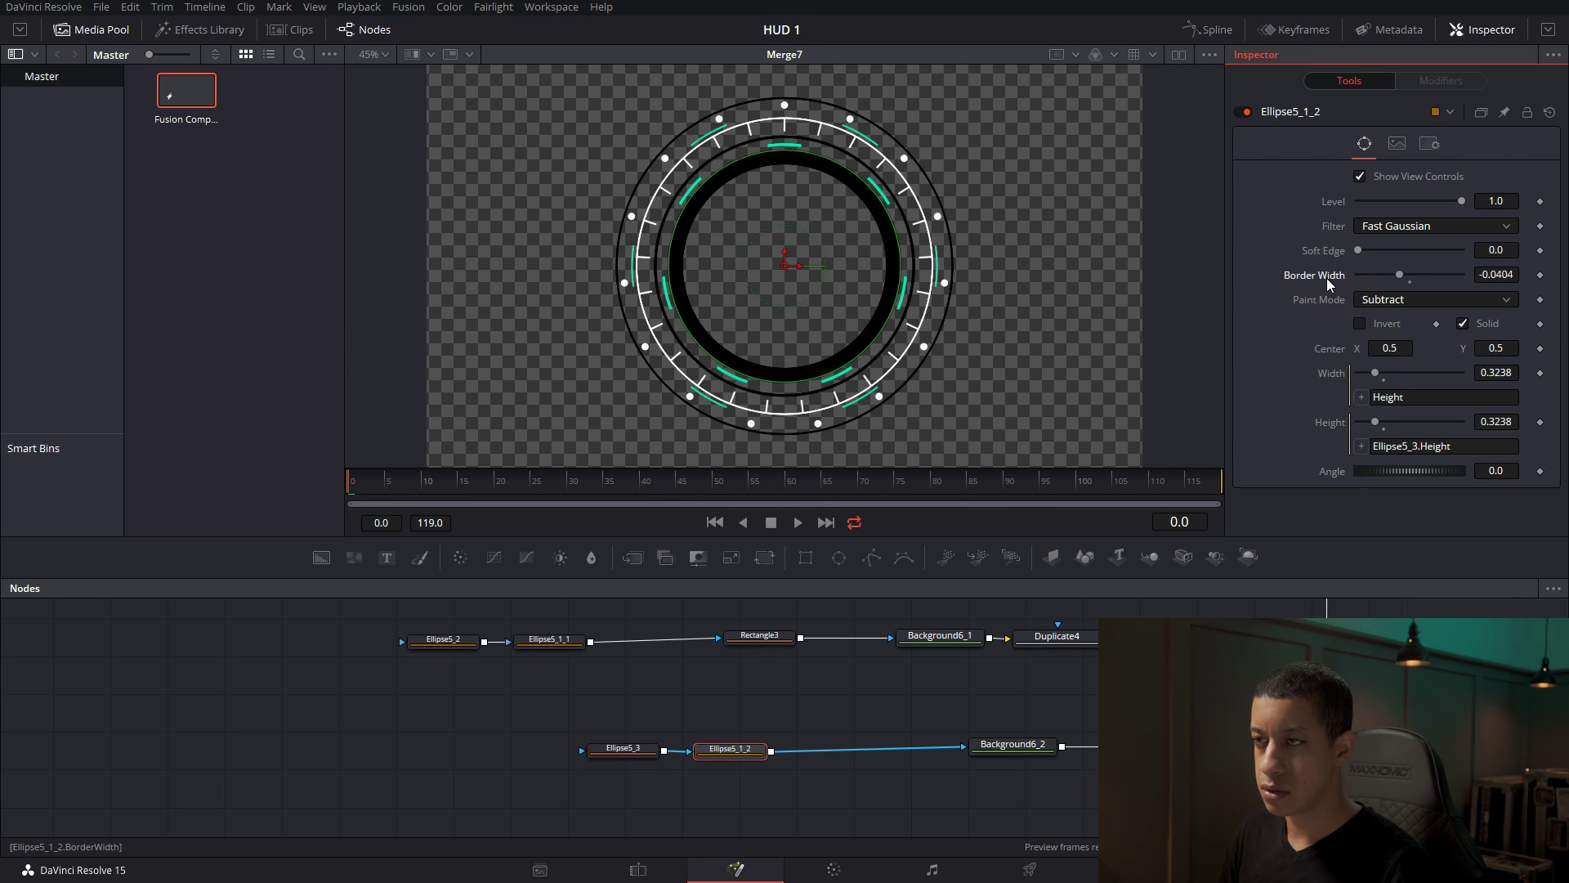
click(1292, 789)
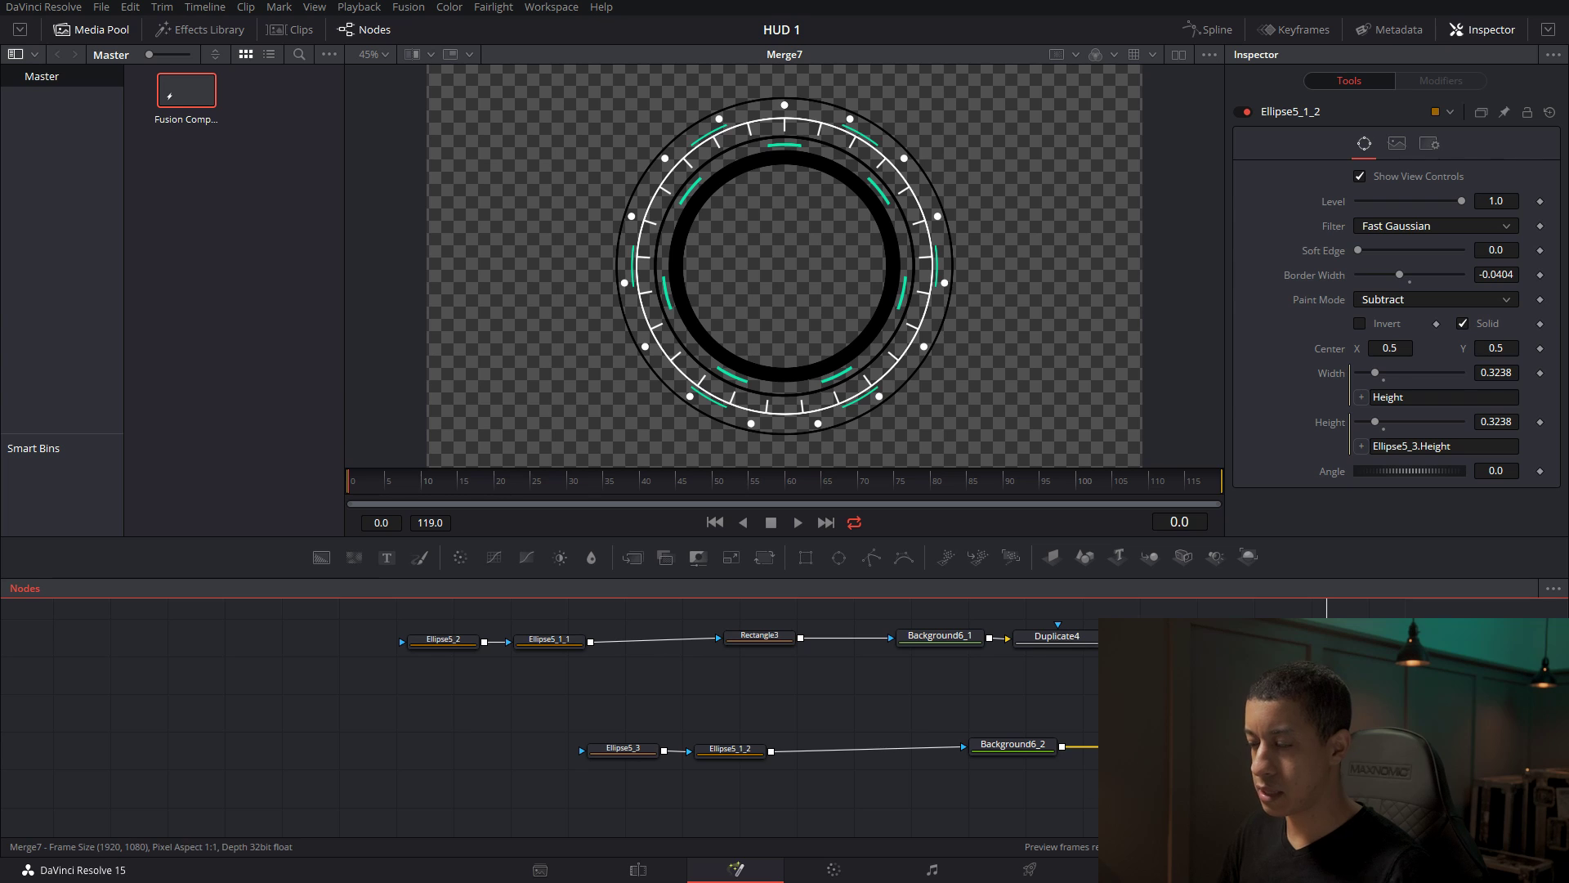
Set Background6_2's colour to white for the thick inner ring.
click(1014, 746)
drag(1389, 371, 1135, 229)
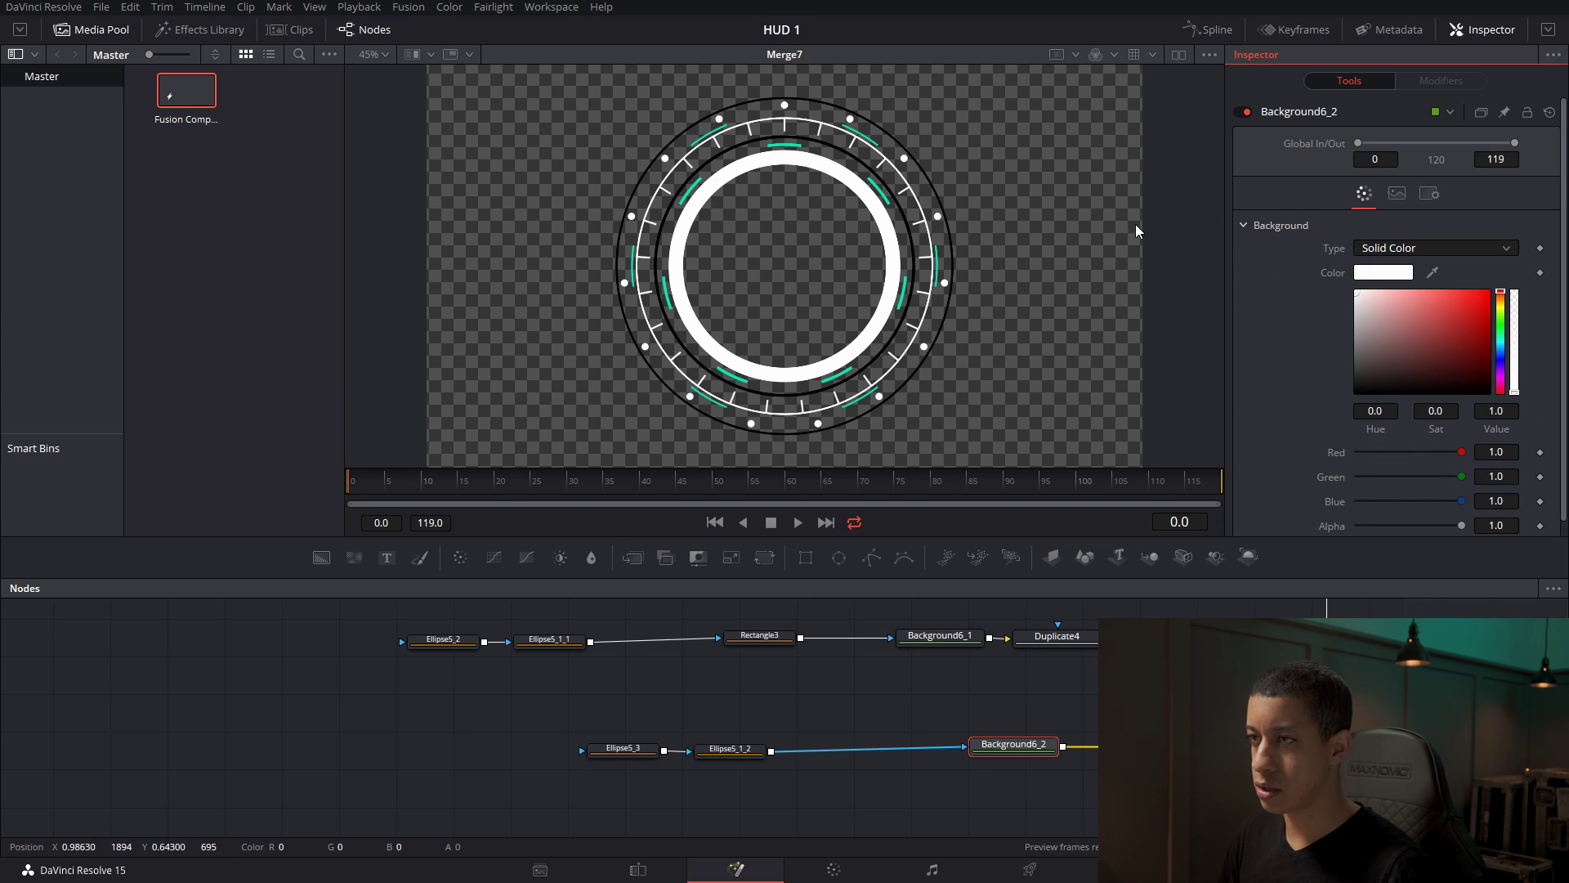
click(1046, 675)
Make room ahead of the thick ring's ellipse nodes, add a Mask Paint node and connect its output to Ellipse5_3.
drag(842, 701, 891, 705)
drag(682, 727, 872, 820)
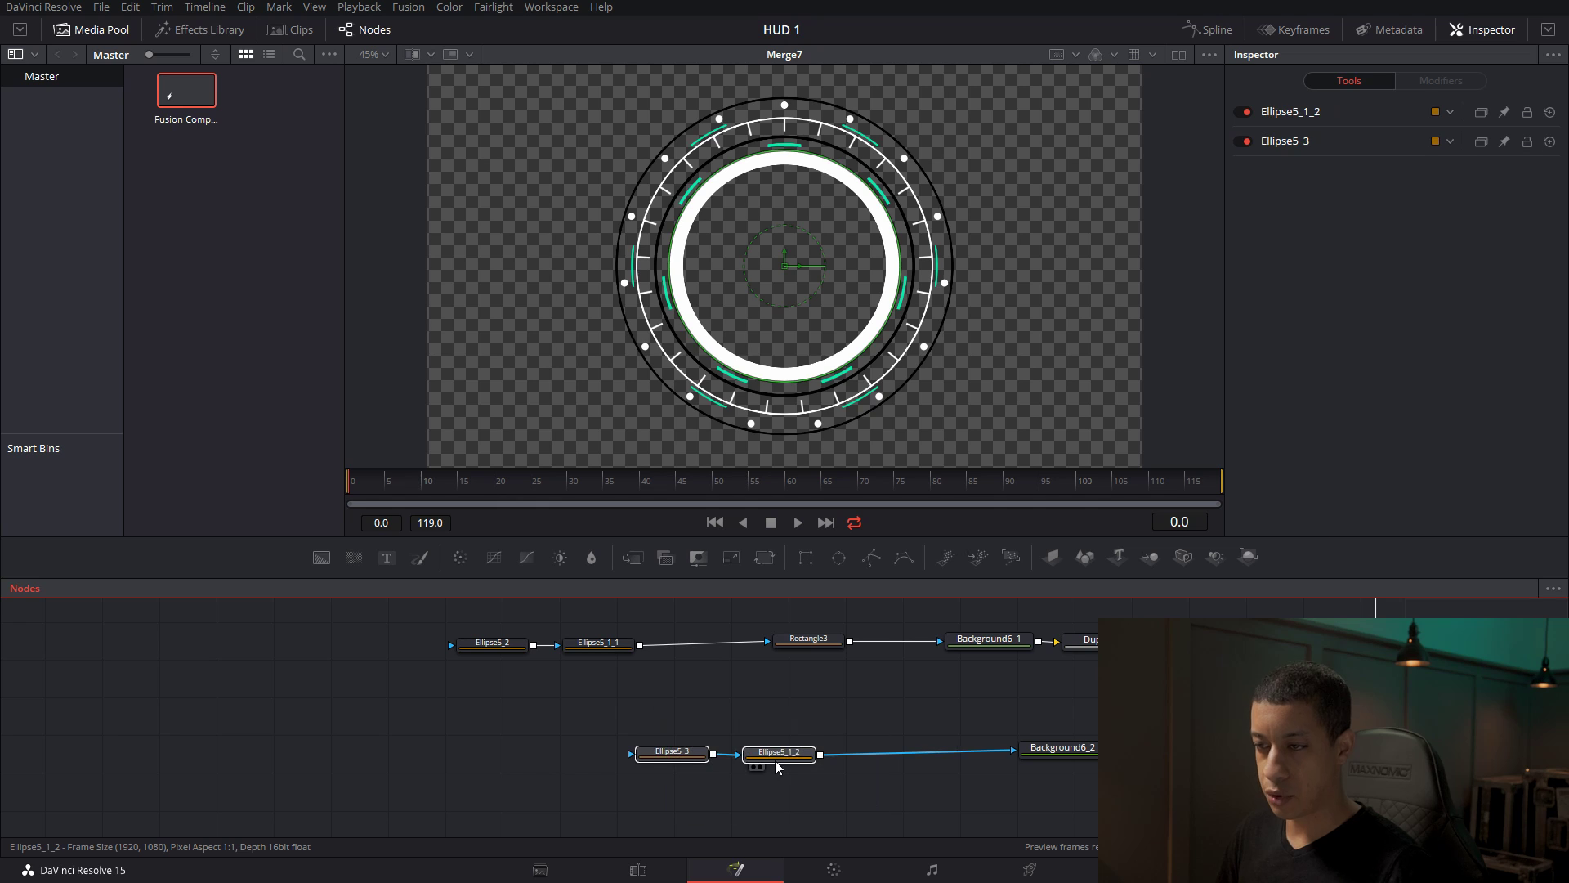
drag(769, 766, 723, 767)
click(455, 746)
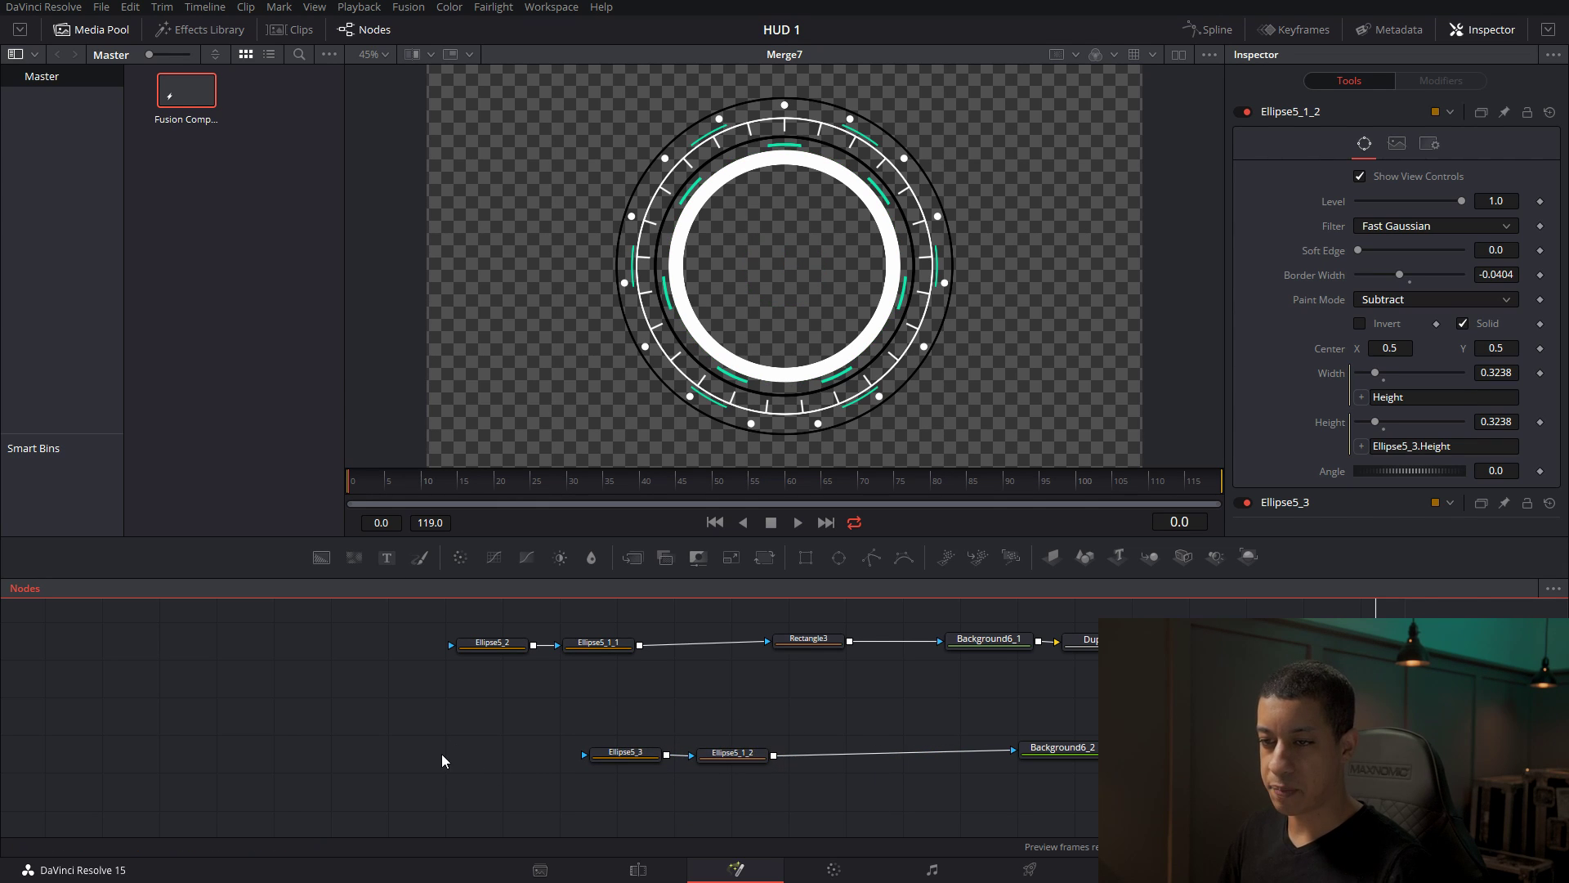
key(shift+space)
text(du)
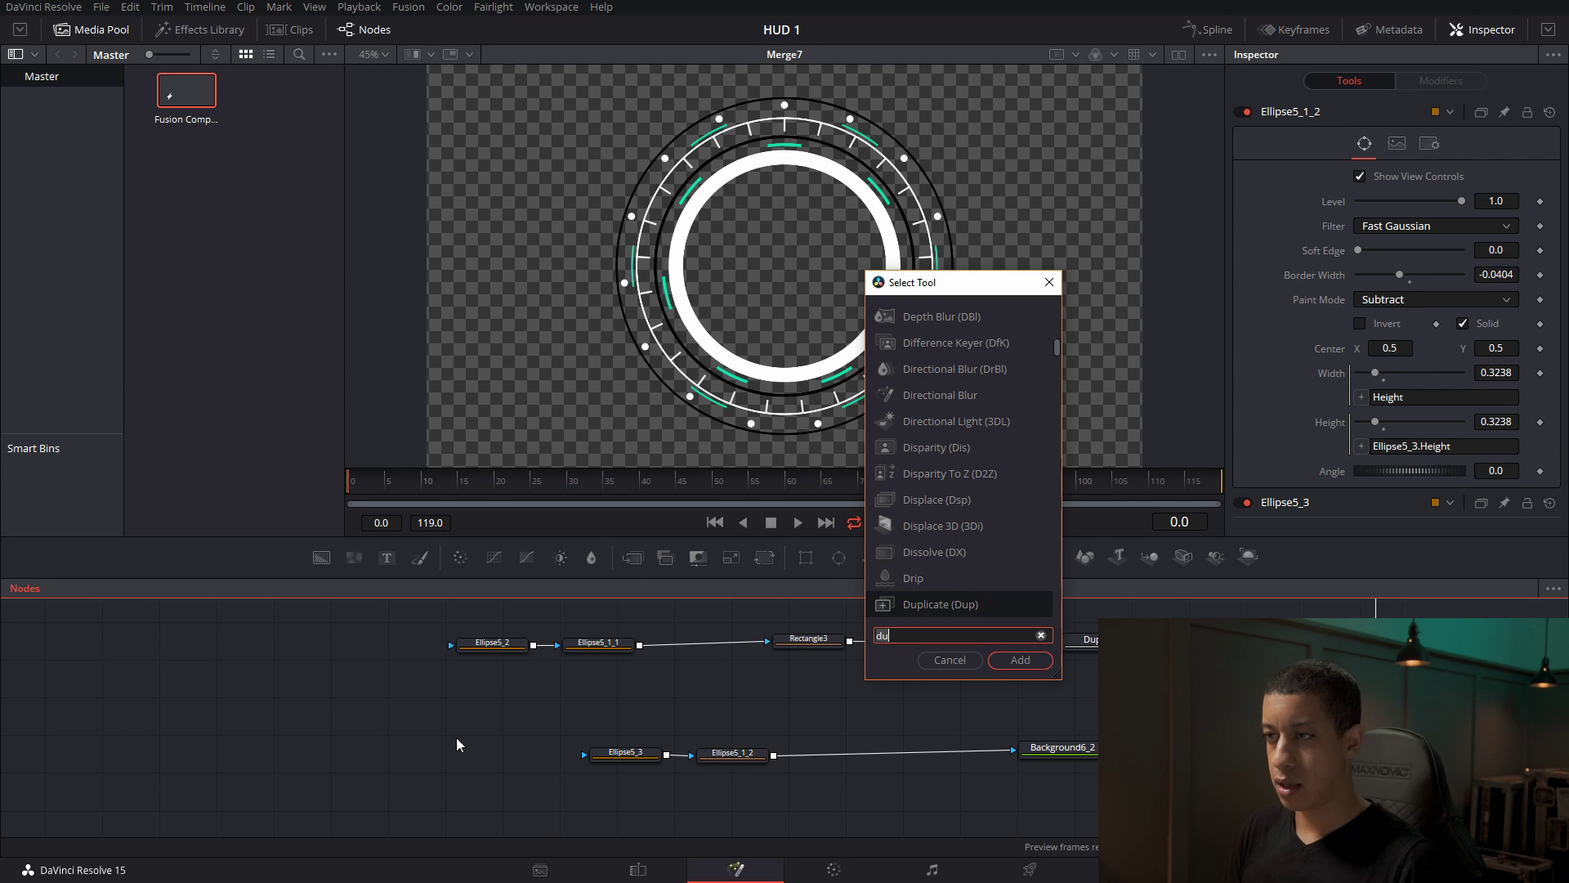
key(BackSpace)
key(BackSpace)
text(pai)
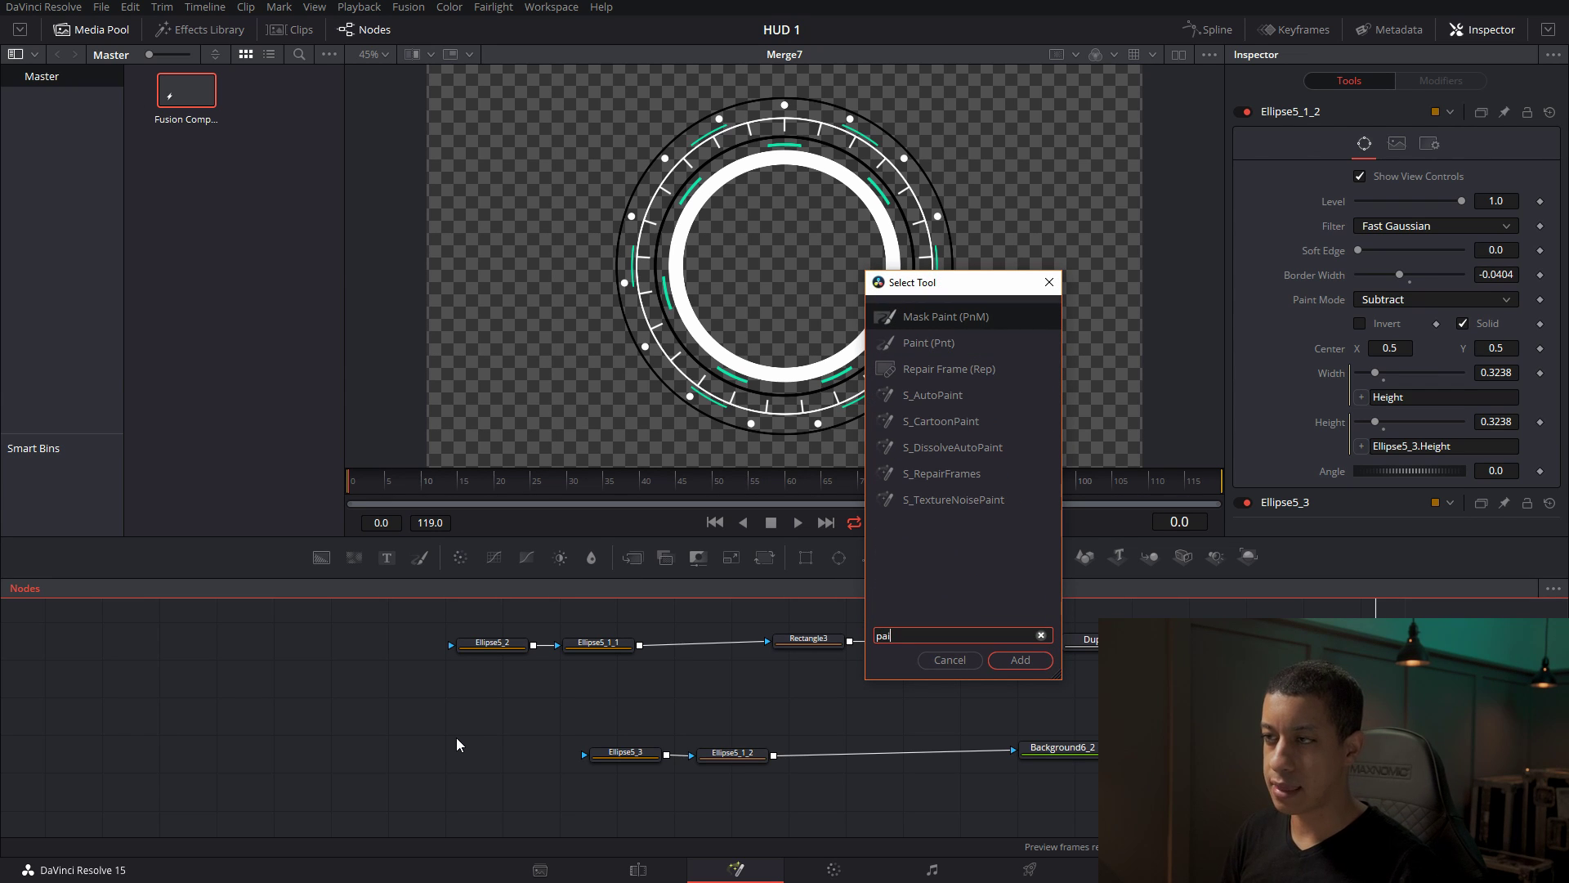
key(Return)
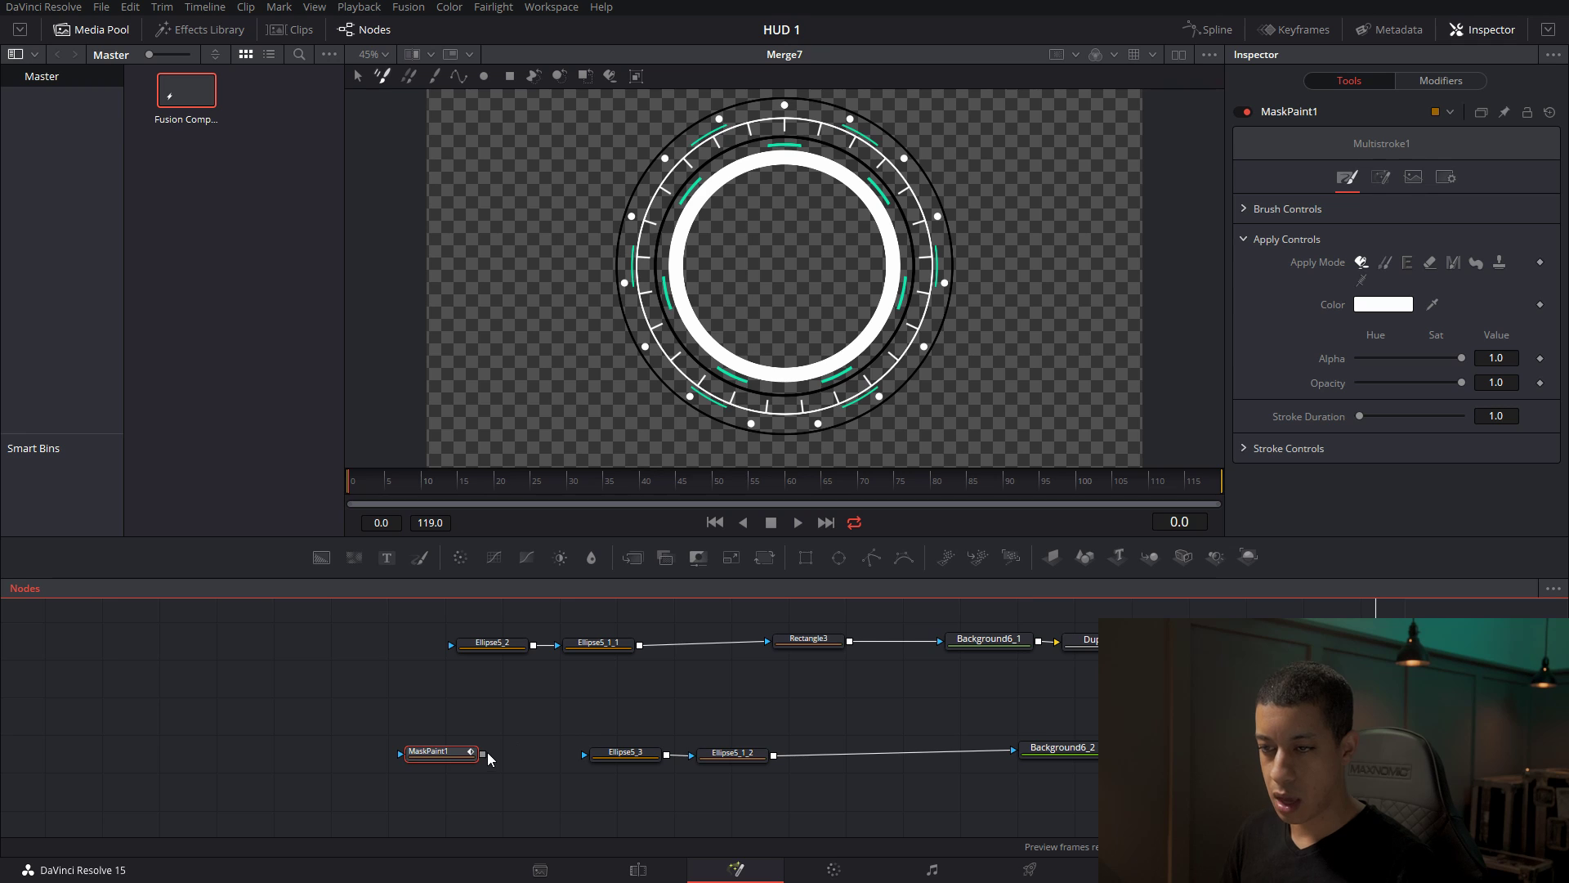
drag(486, 755, 583, 753)
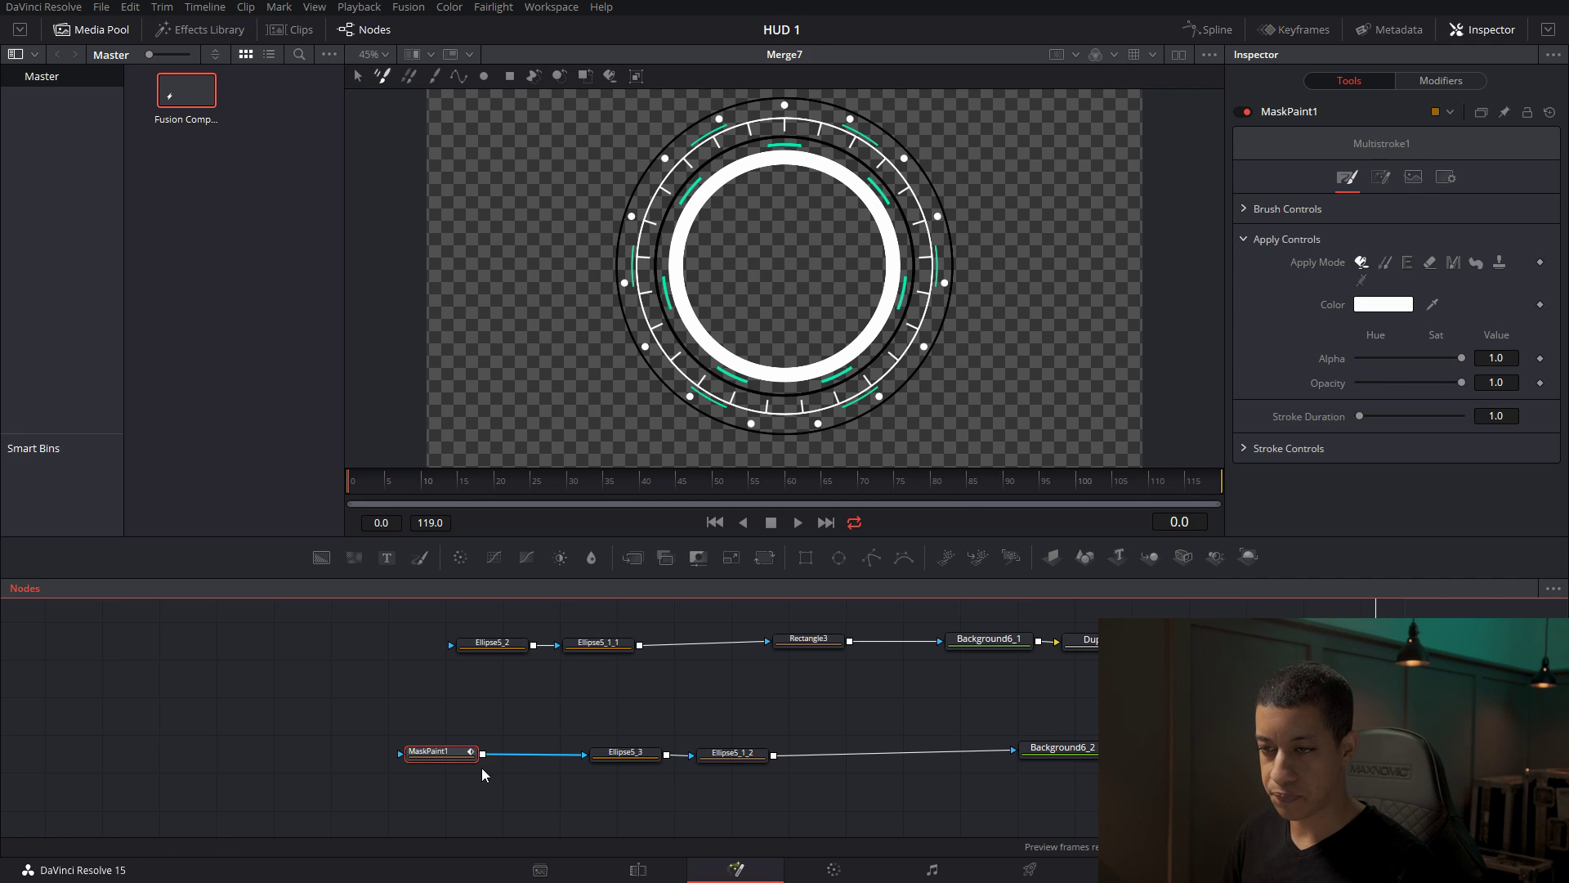
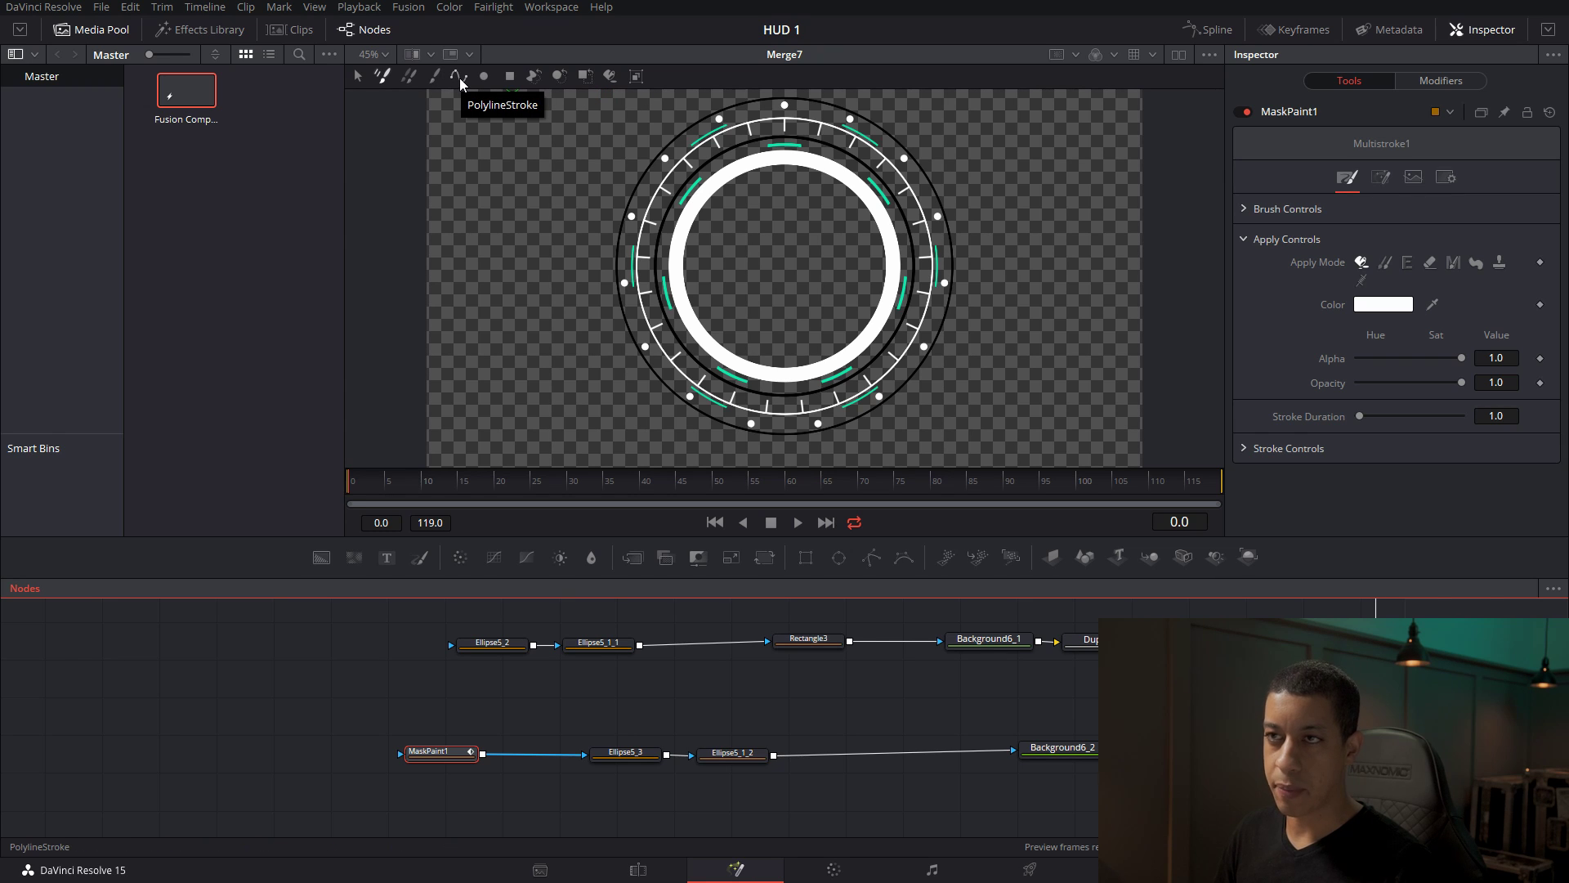
Draw a closed PolylineStroke in MaskPaint1 that follows the middle of the thick white ring all the way around.
click(458, 77)
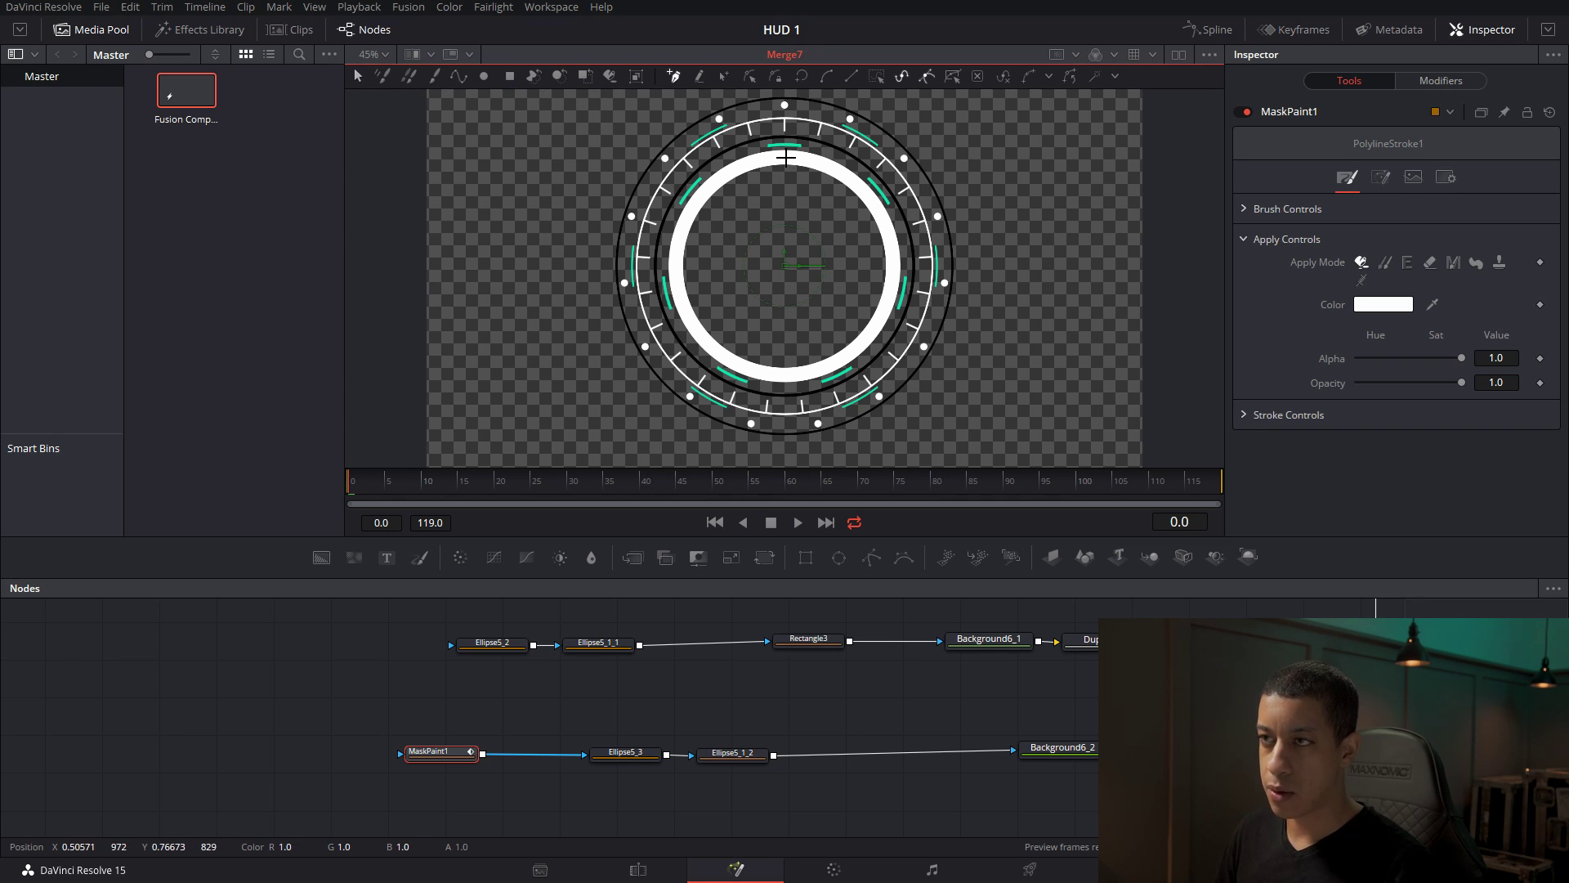
click(785, 156)
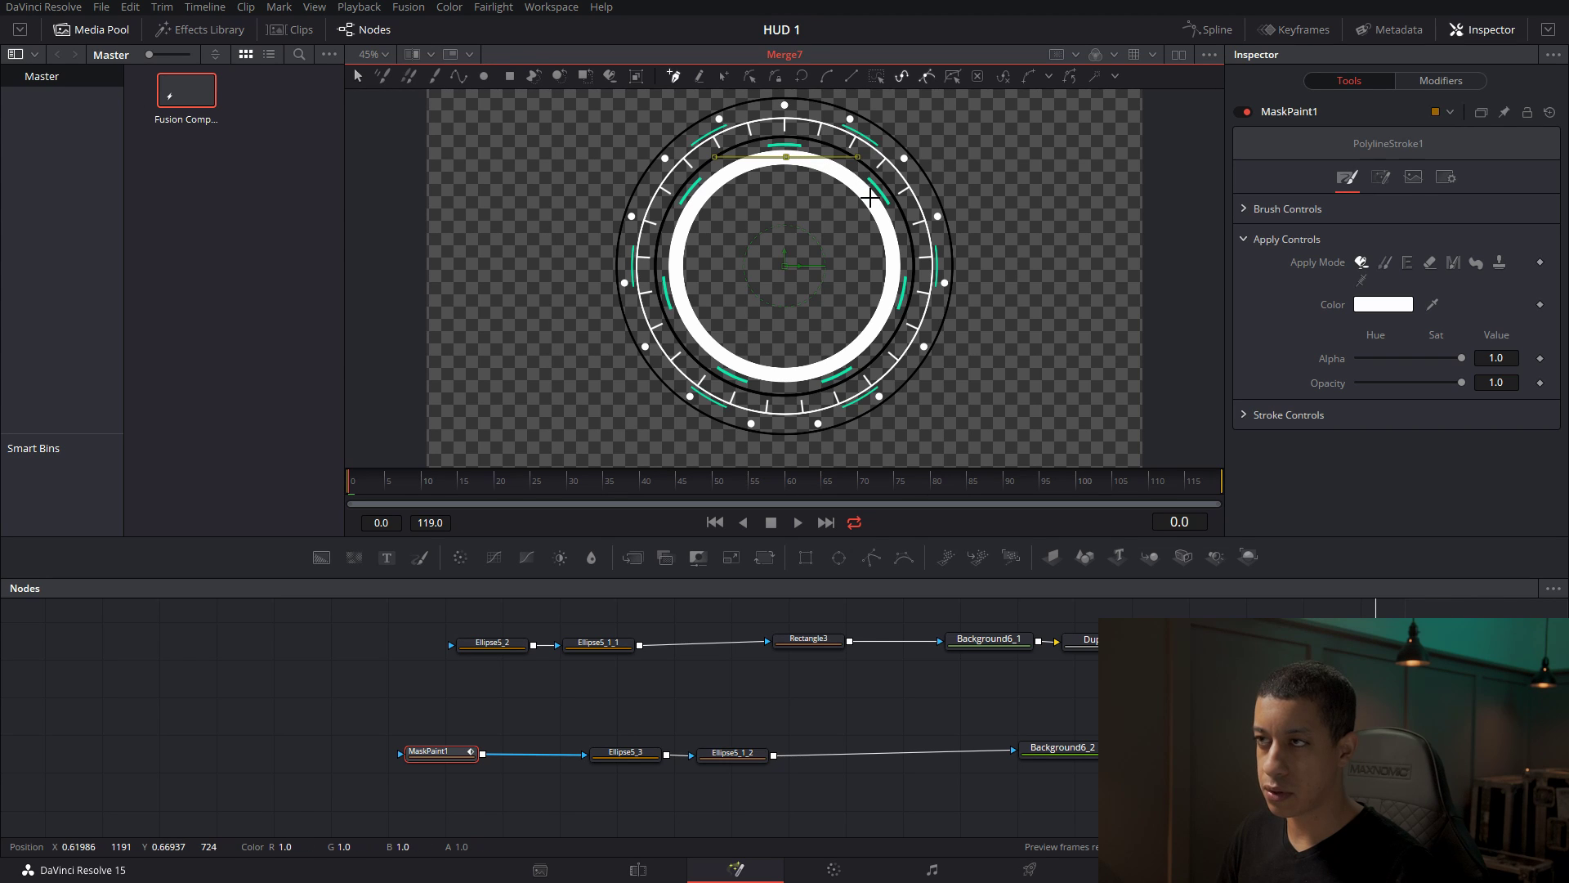
click(830, 169)
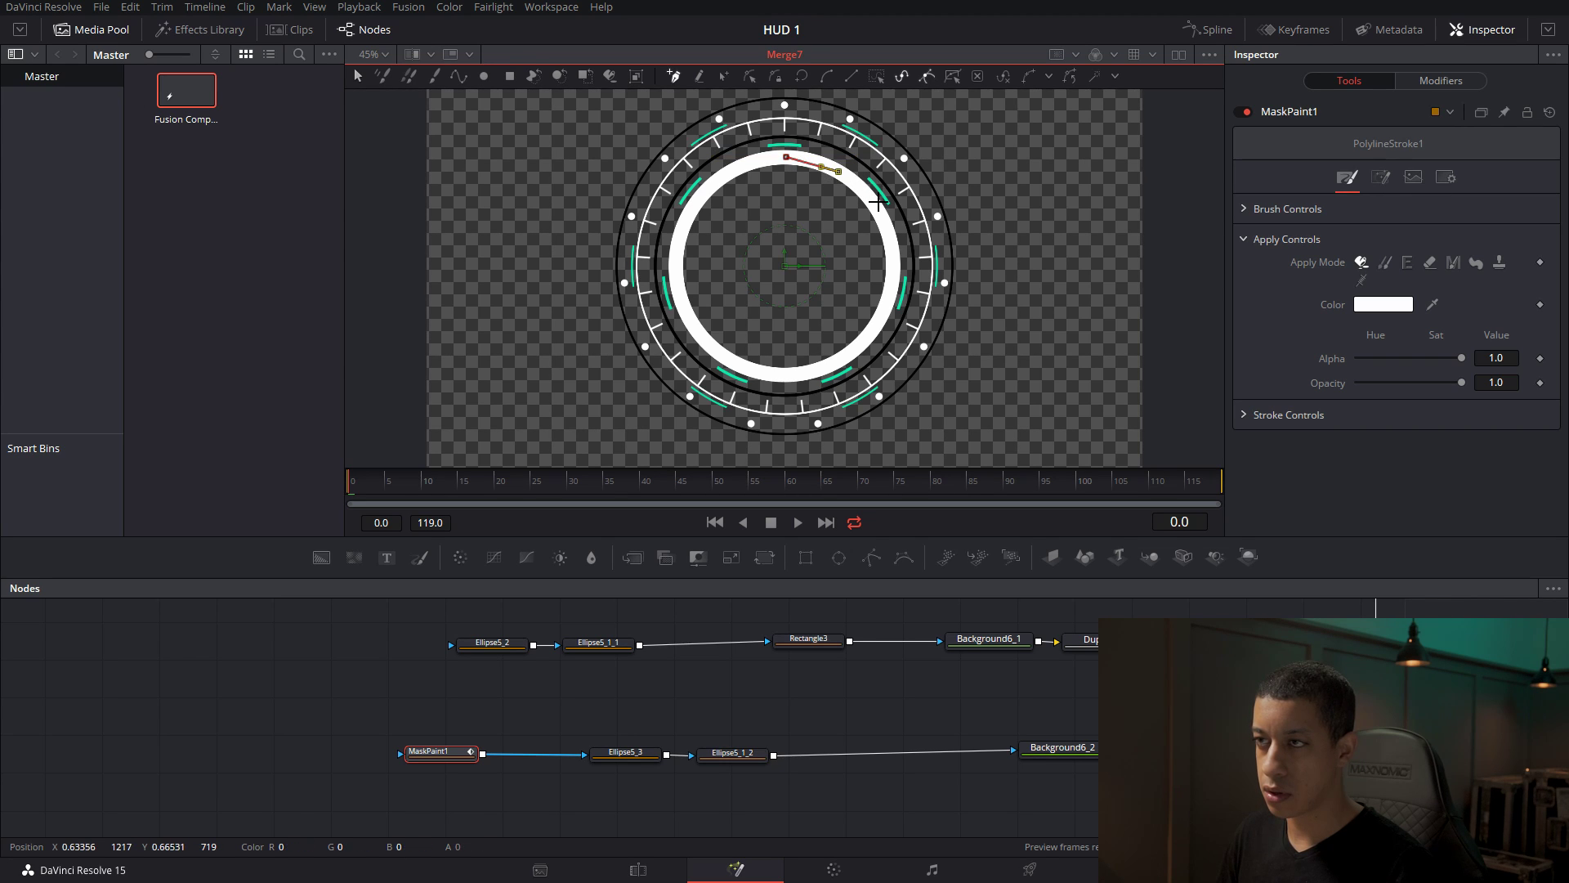
click(874, 203)
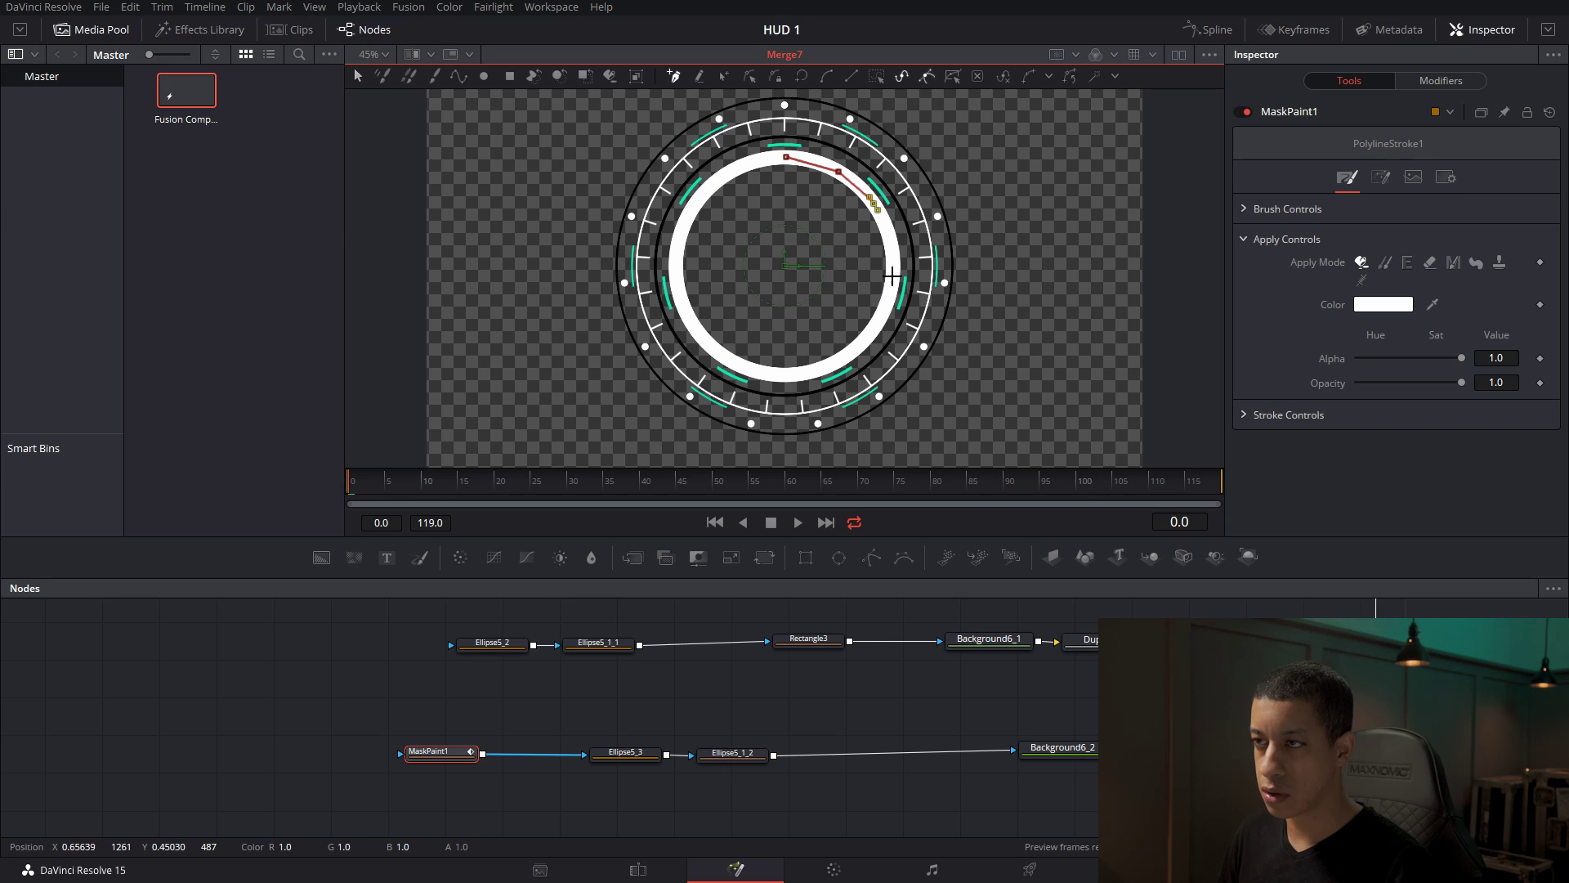
click(892, 276)
click(862, 342)
click(776, 379)
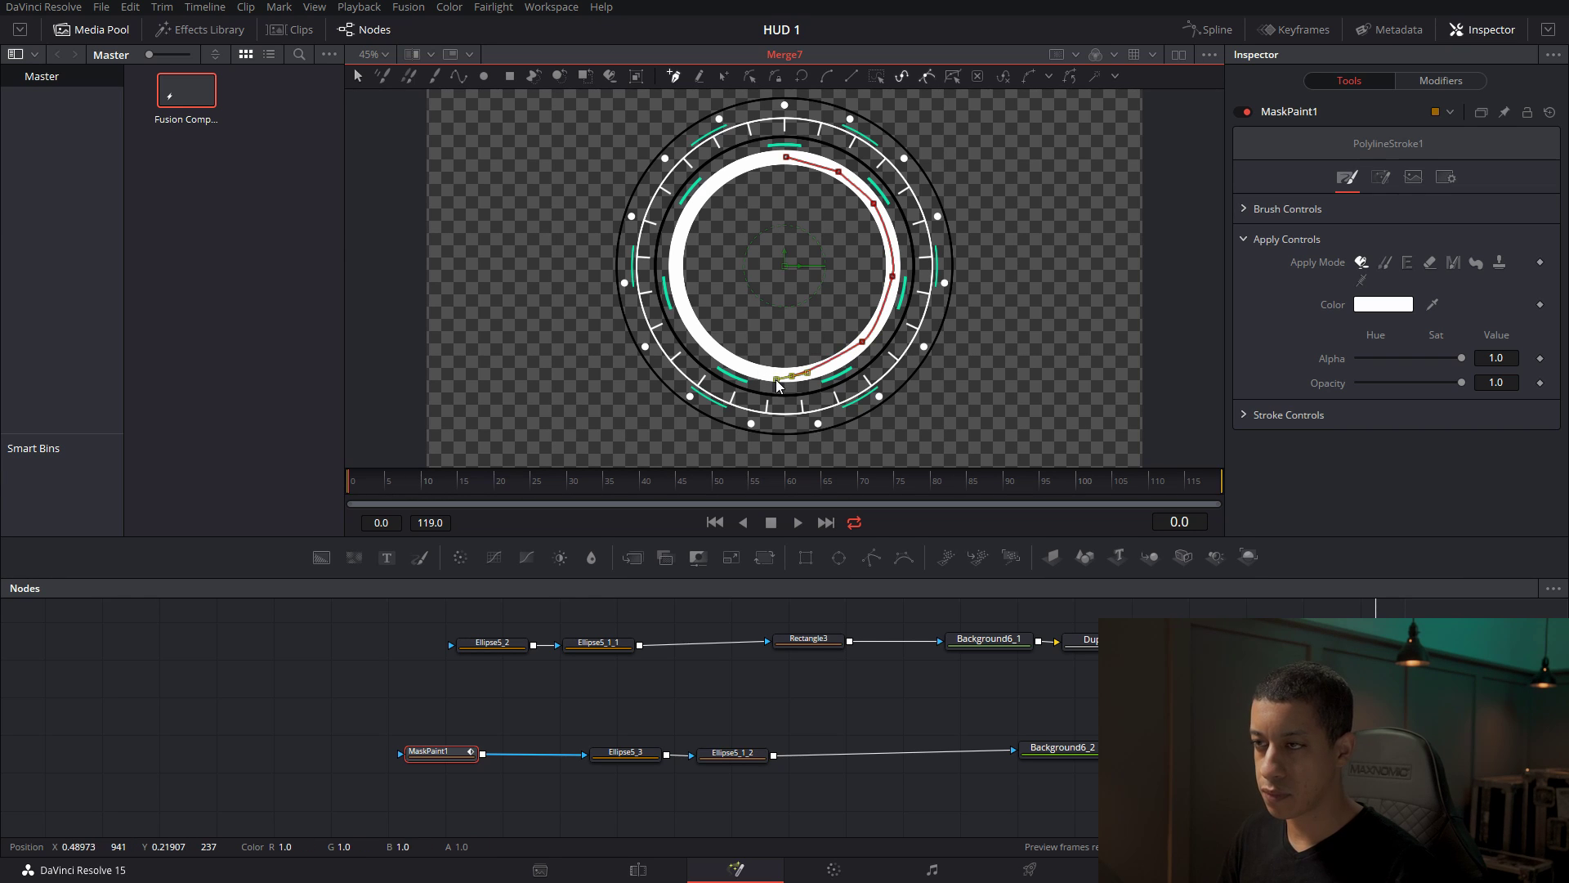
drag(776, 385, 767, 384)
click(703, 337)
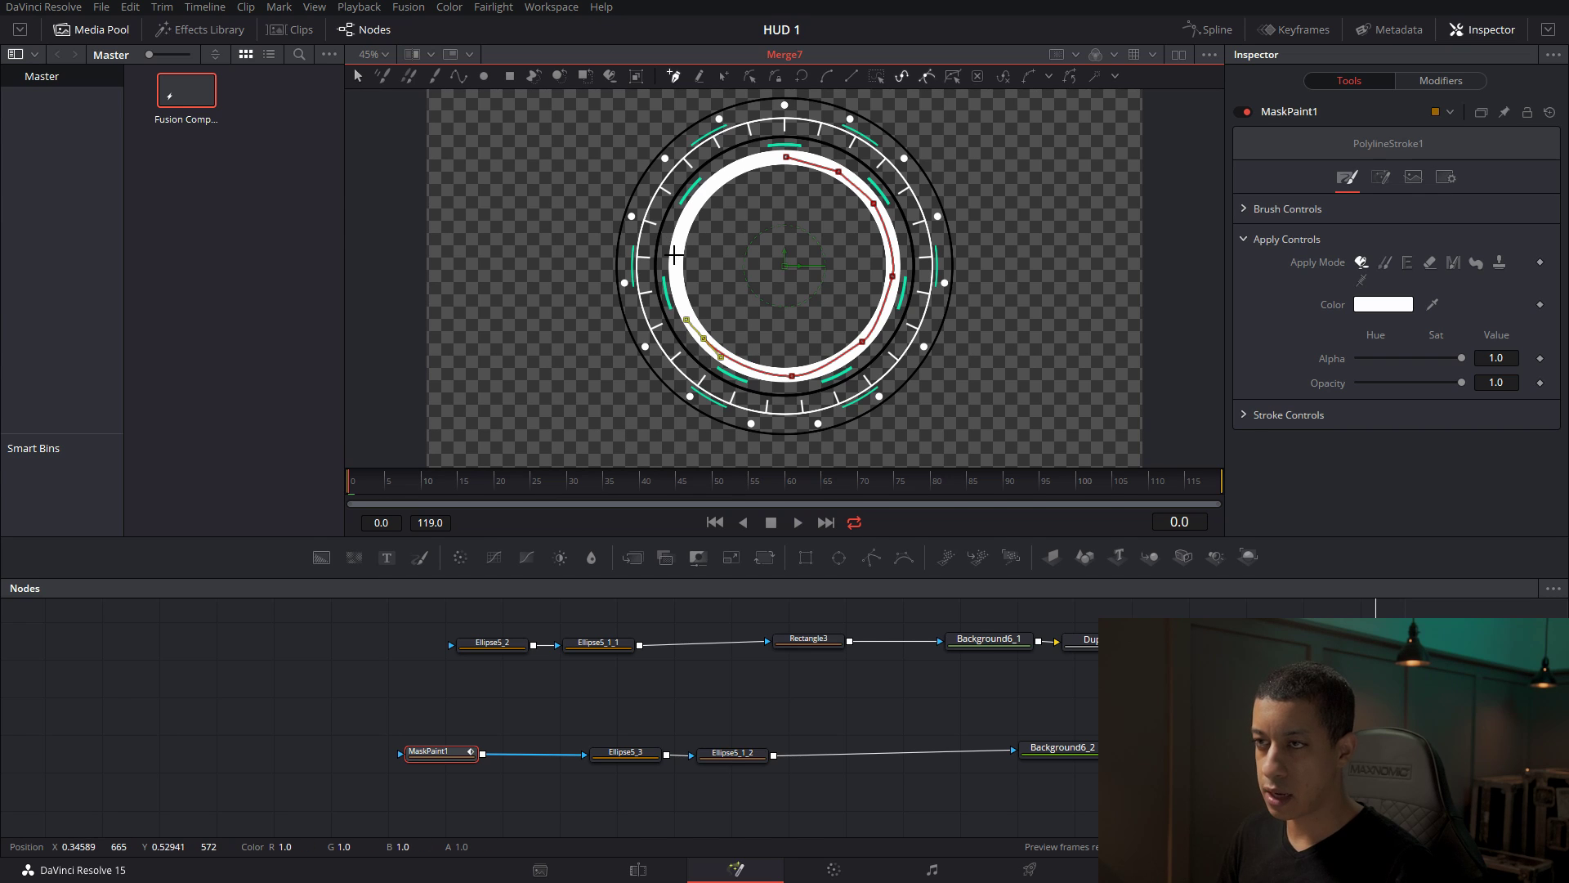
drag(675, 256, 678, 241)
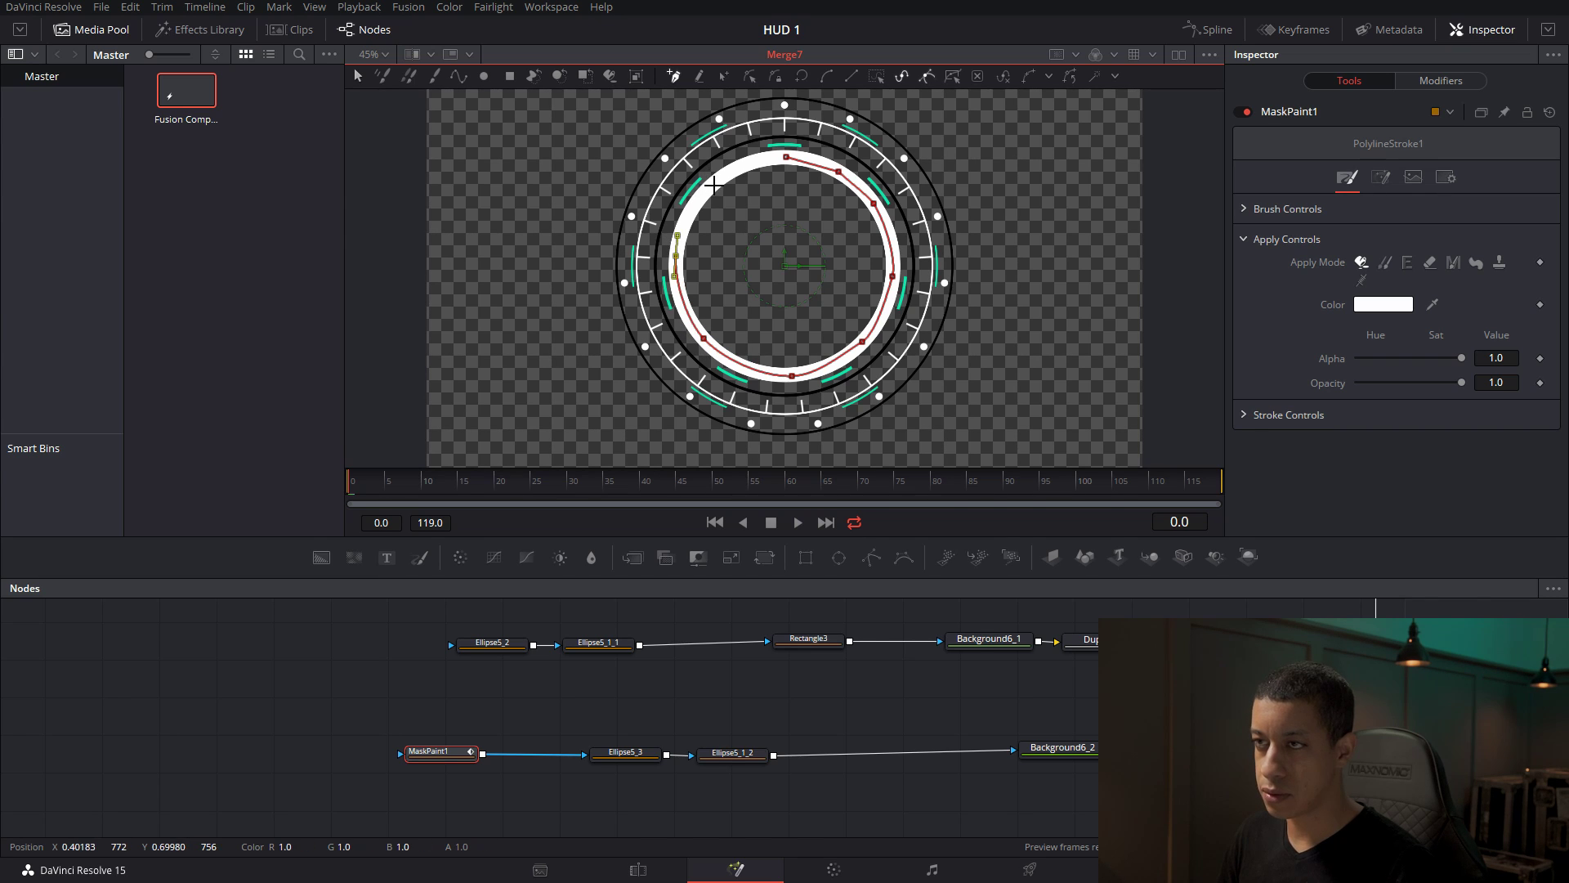
drag(714, 185, 730, 178)
click(756, 162)
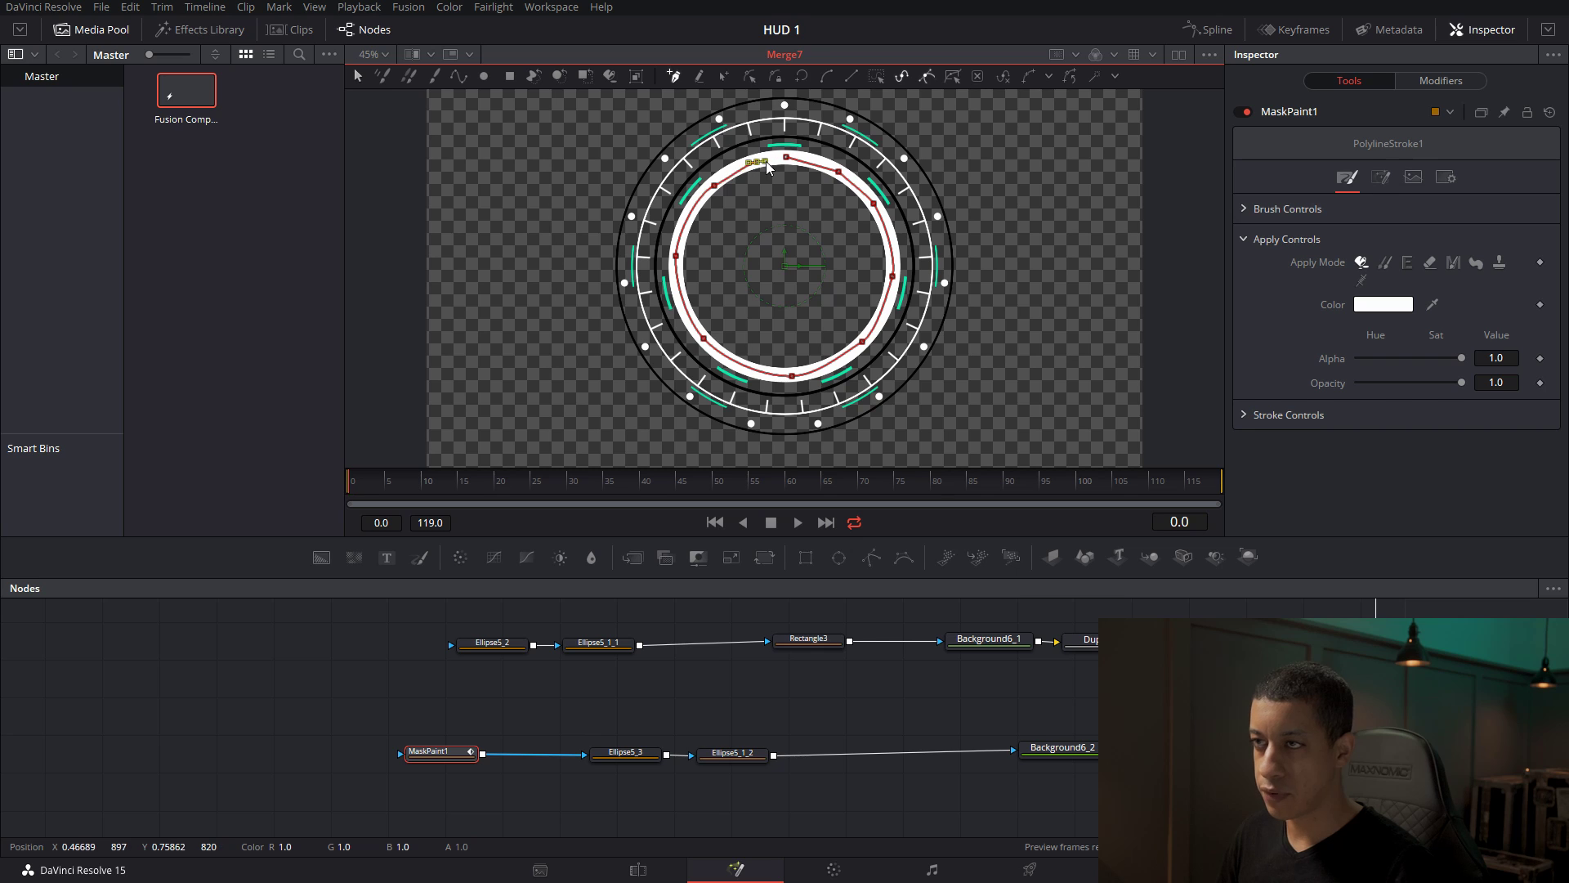
click(803, 80)
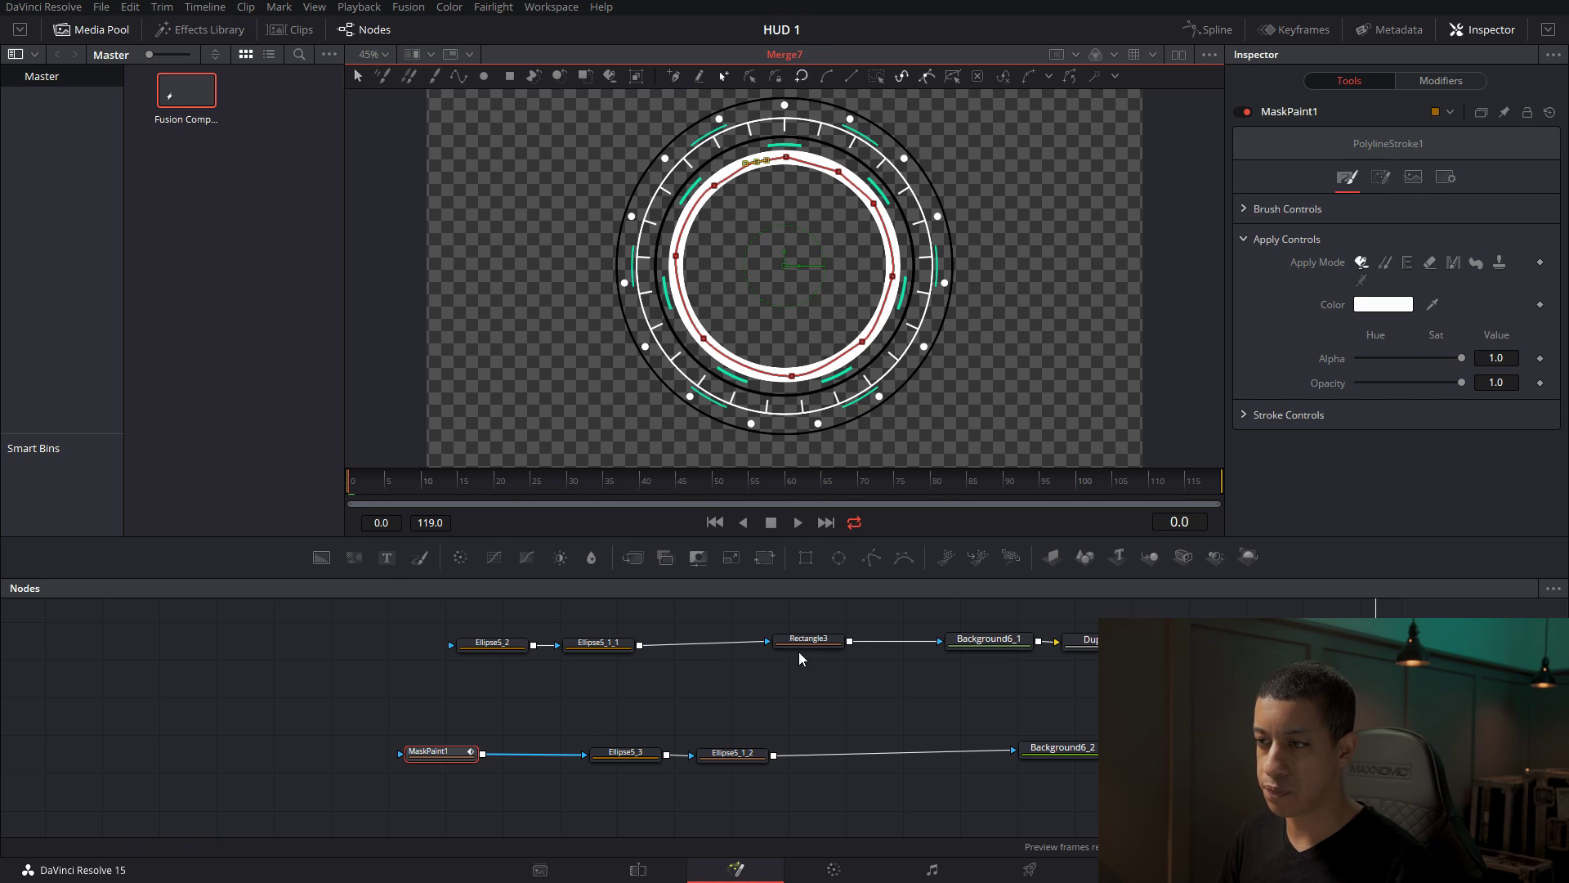
Set Ellipse5_3's Paint Mode to Multiply so the painted stroke masks the thick ring.
click(627, 756)
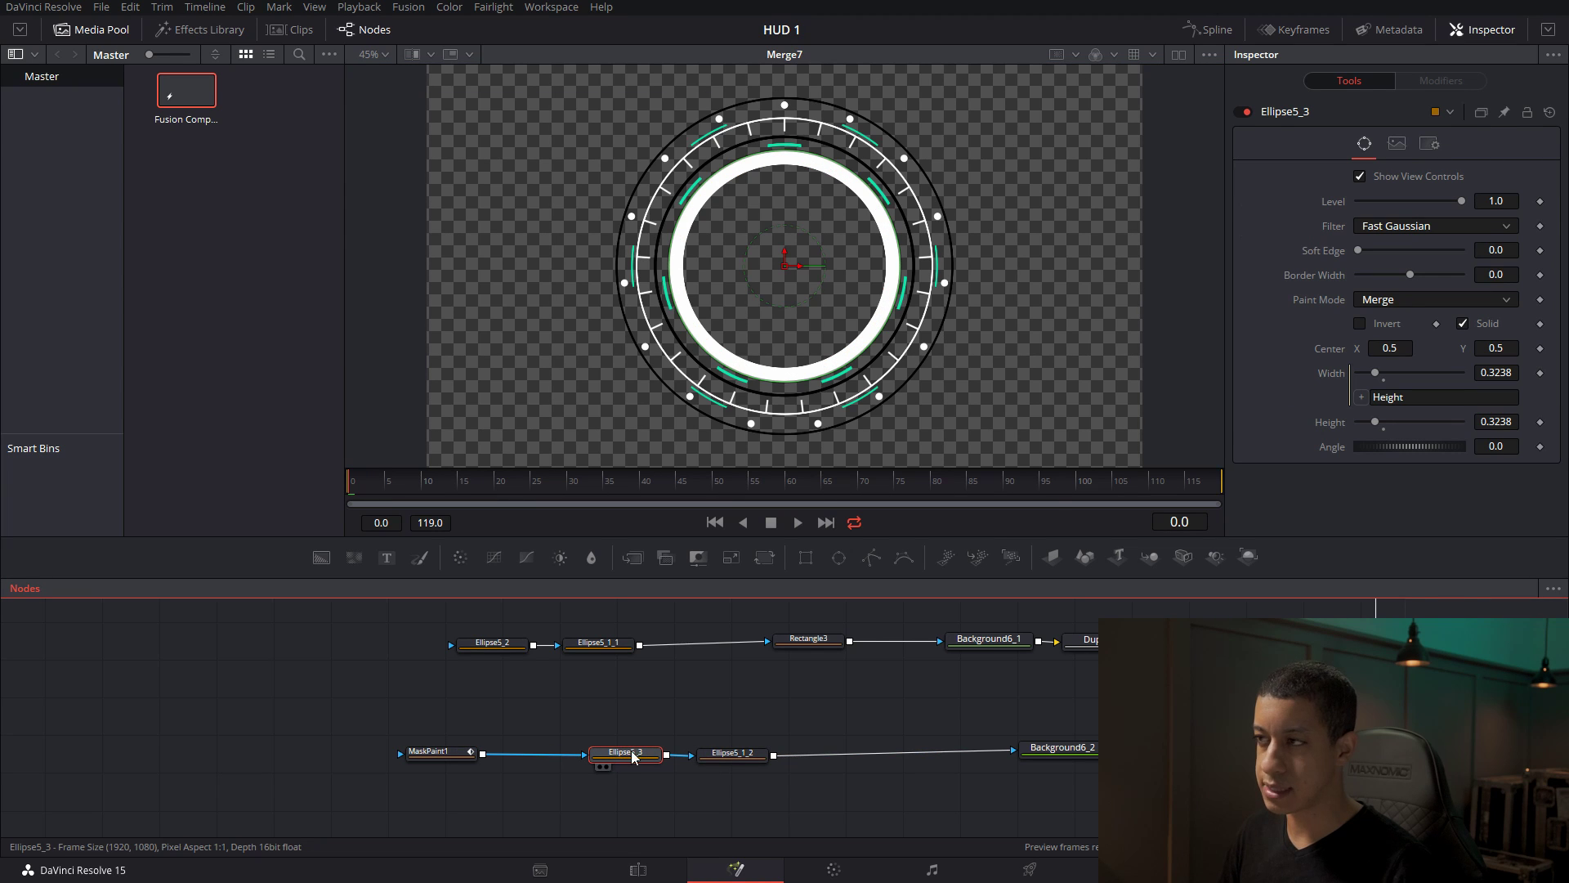
click(1410, 300)
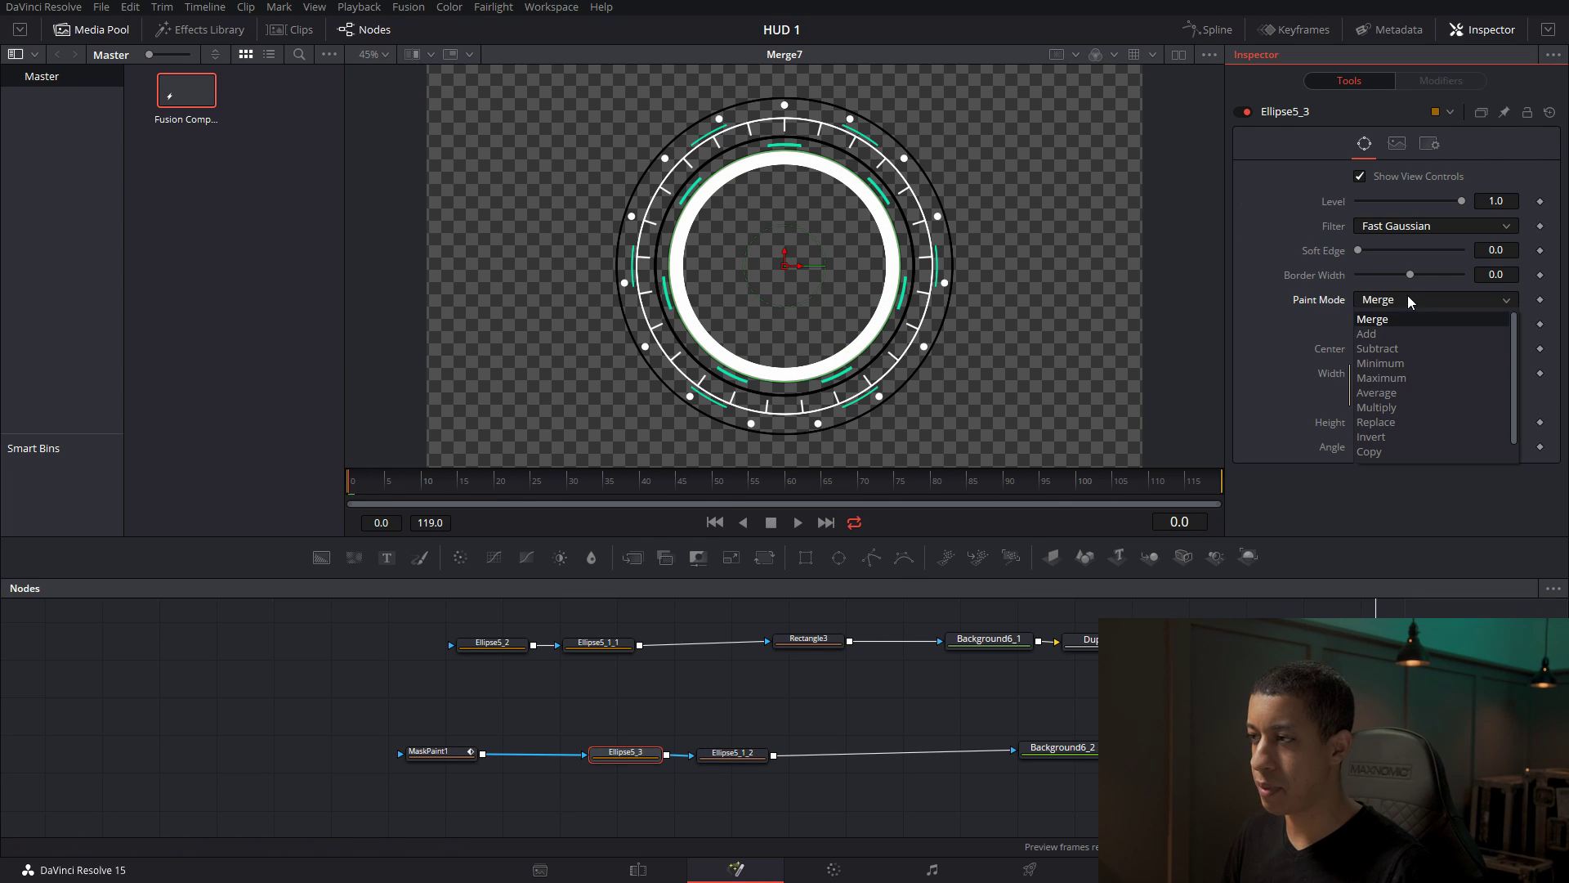
click(1399, 407)
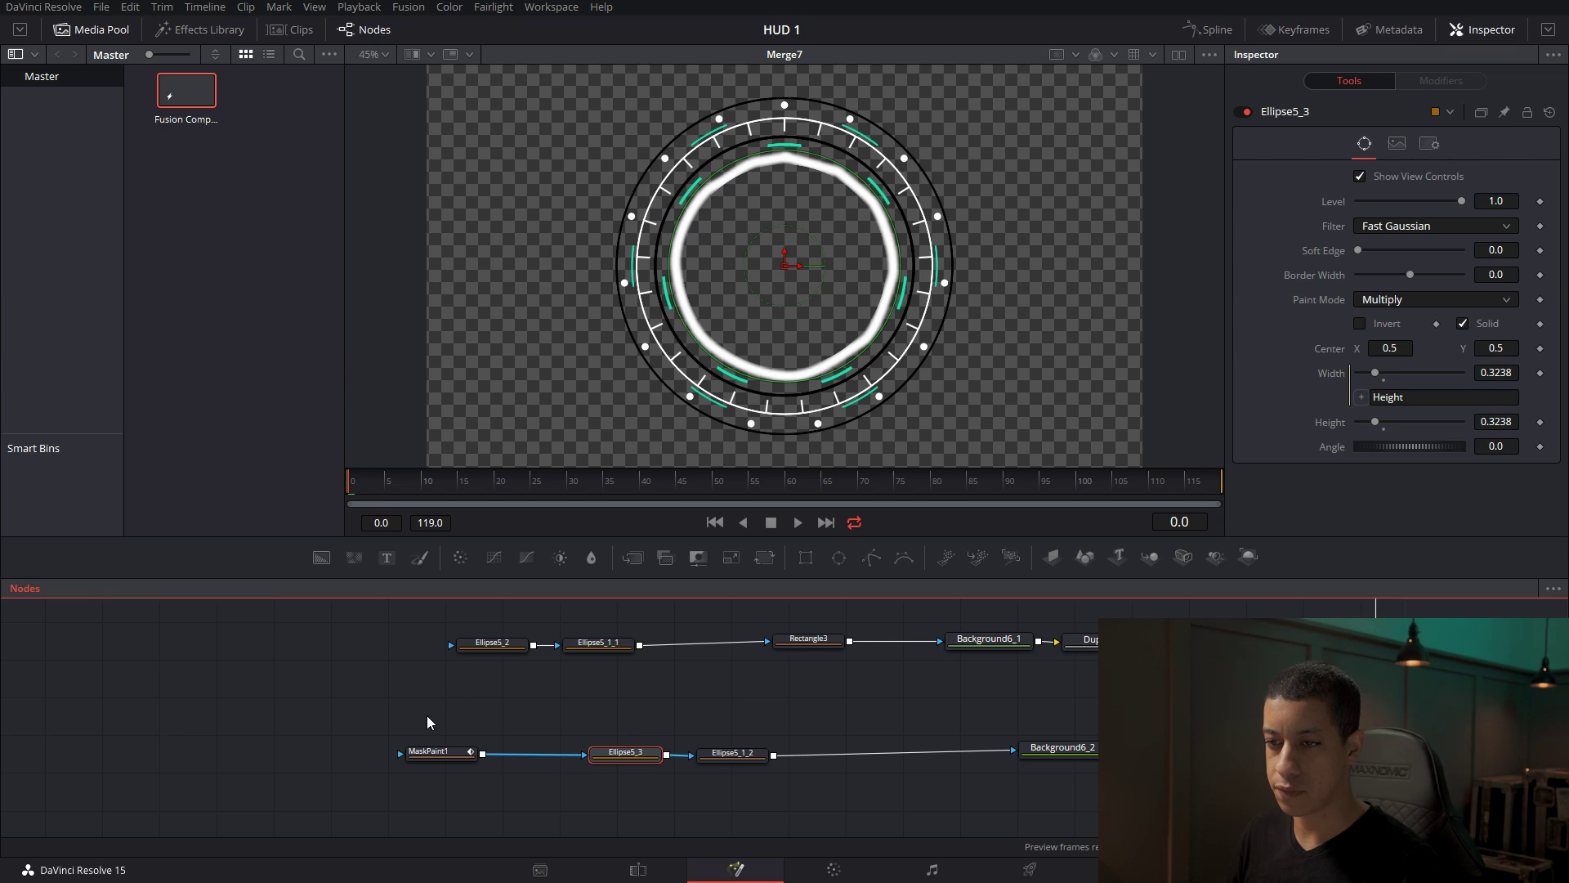
Give MaskPaint1's stroke the solid circular brush shape and enlarge its brush size to 0.0433 to cover the whole ring.
click(439, 752)
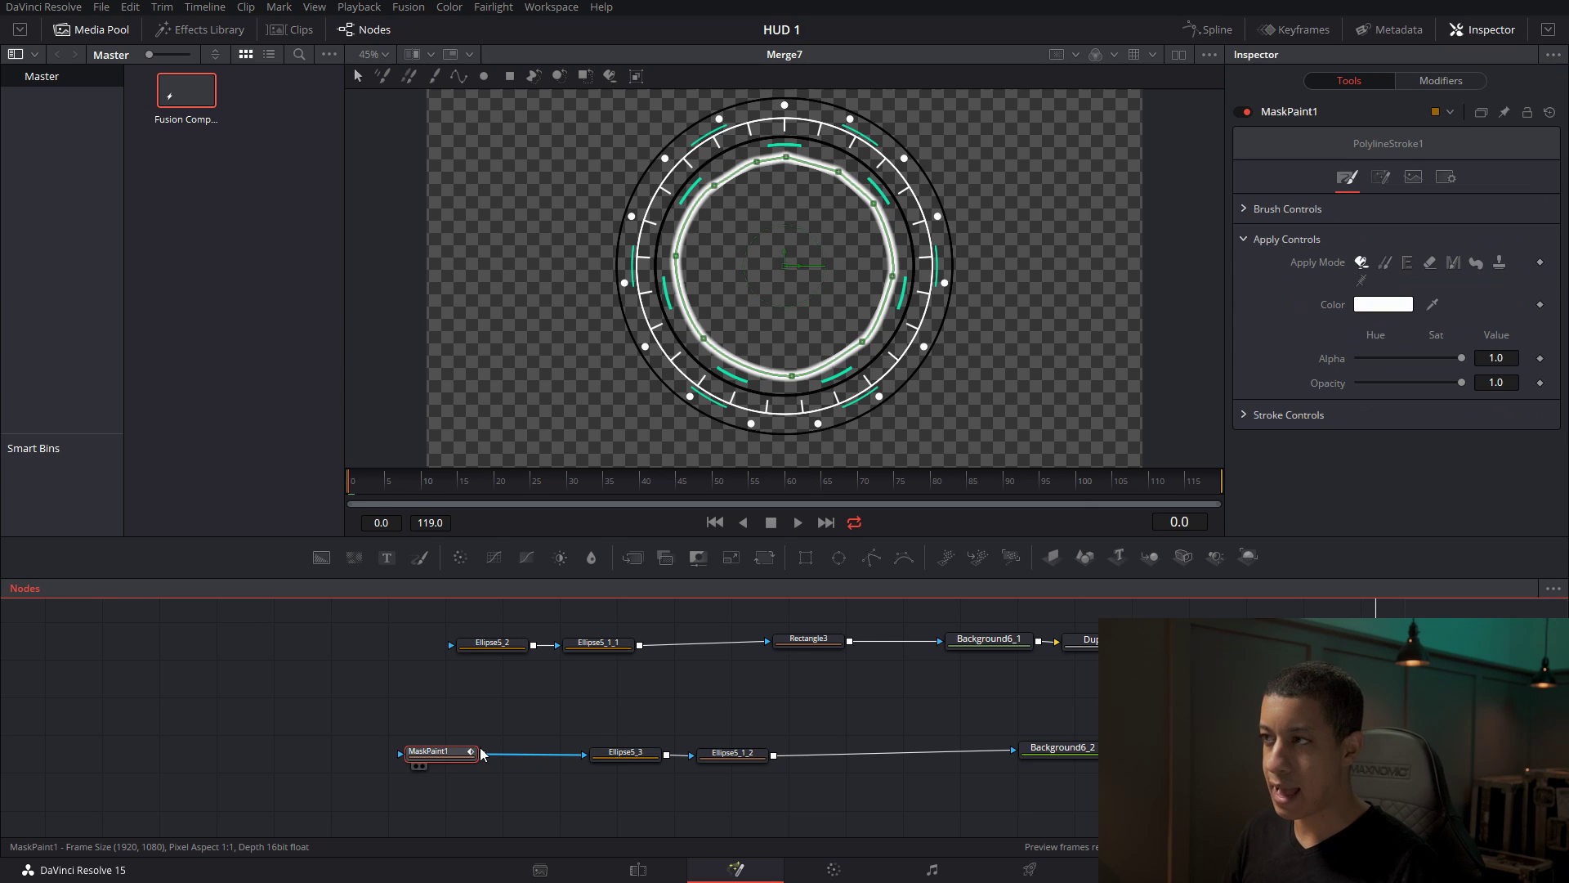
click(1248, 211)
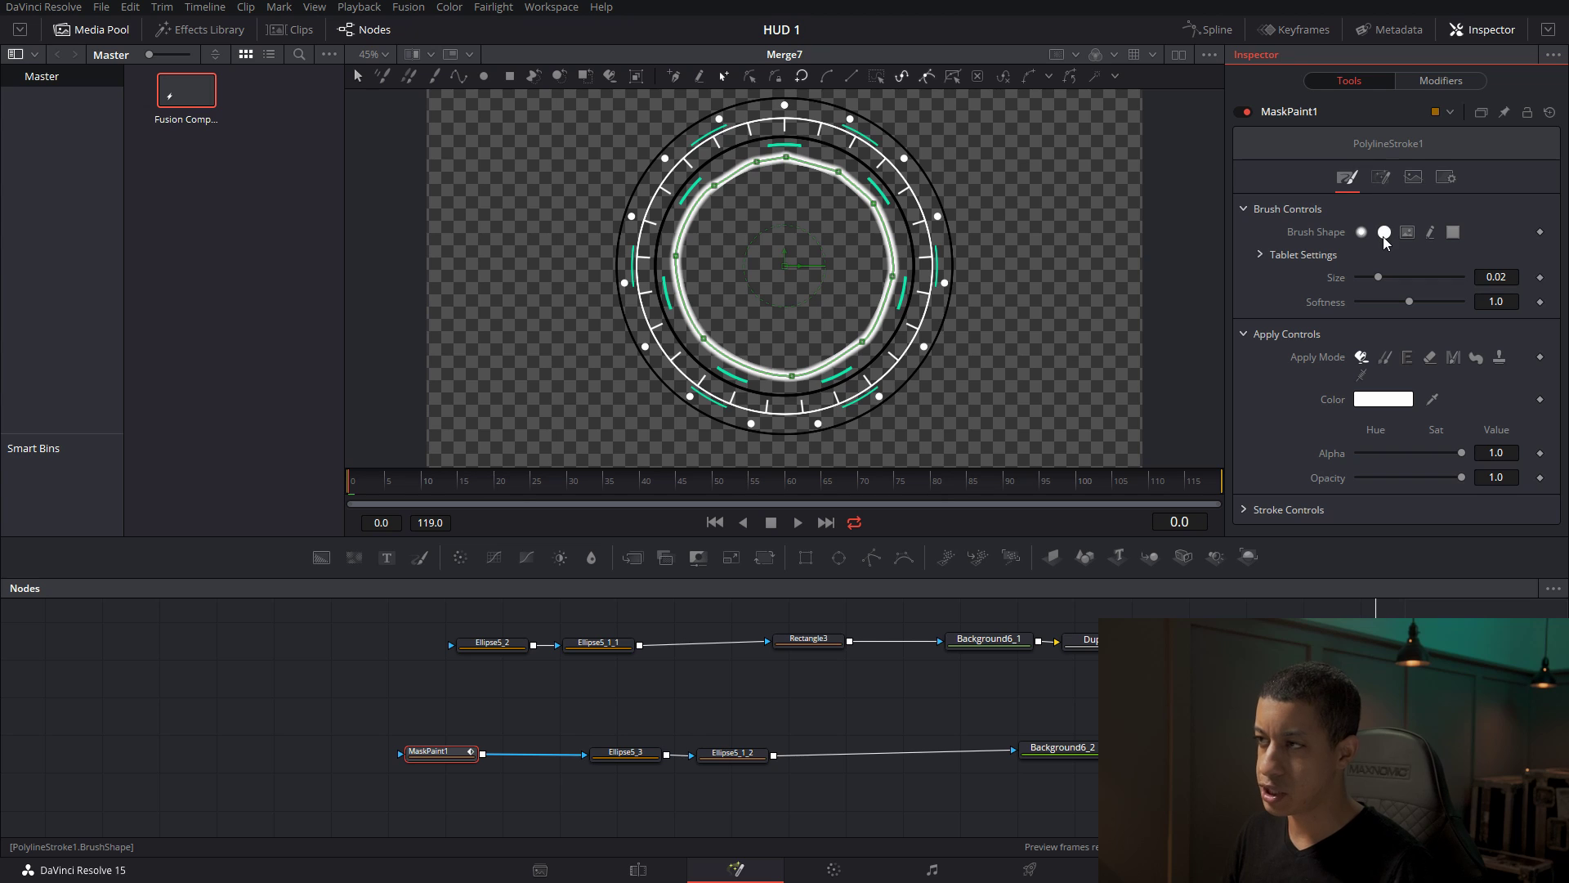
click(1384, 232)
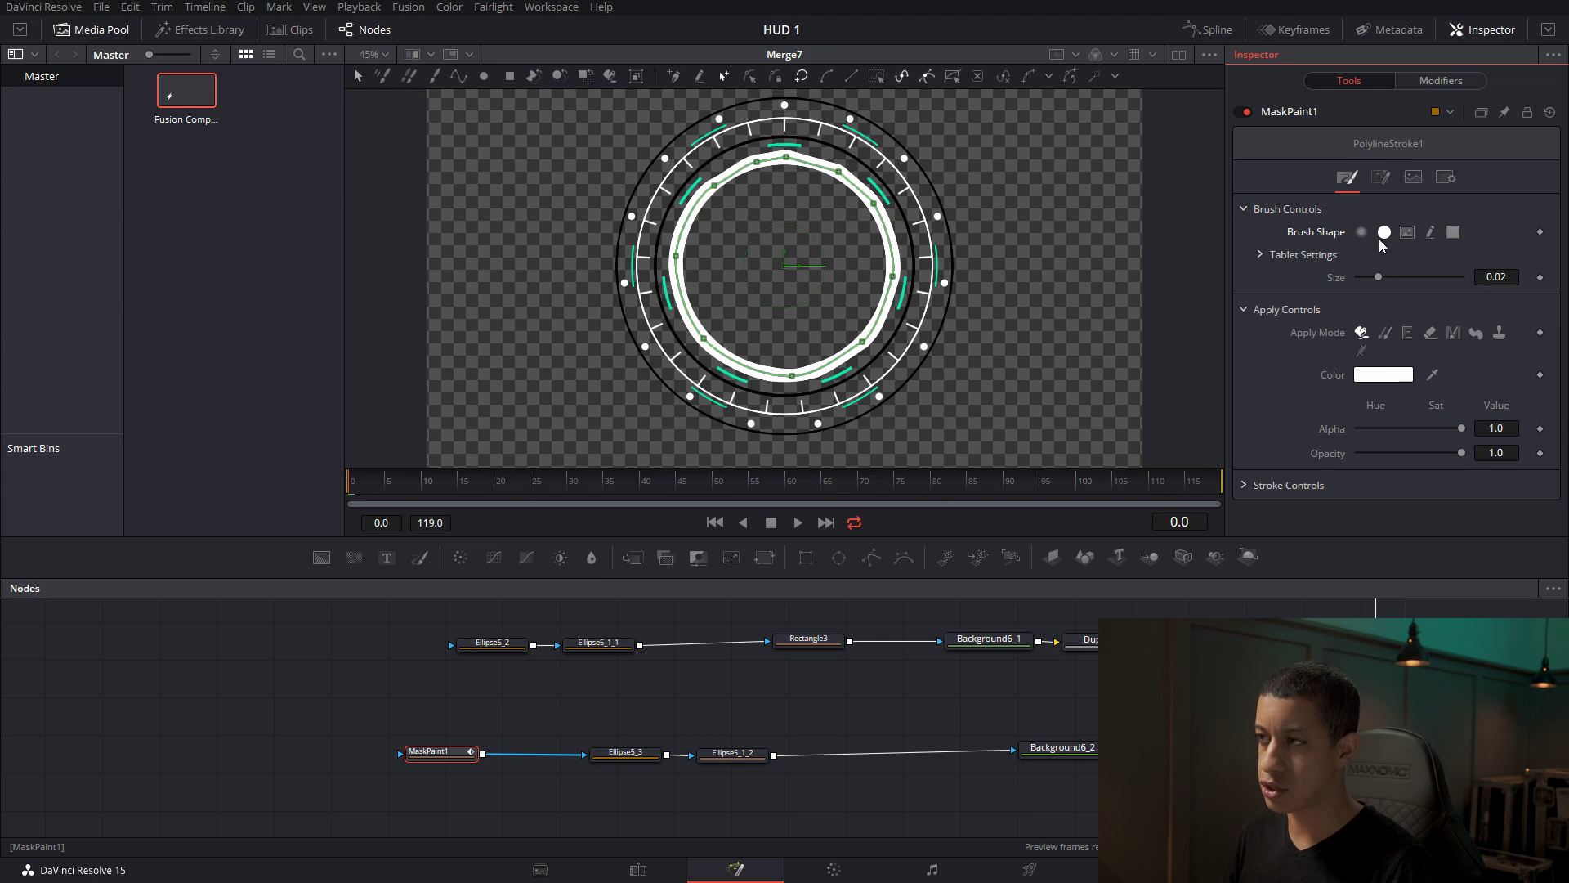
drag(1379, 279, 1393, 287)
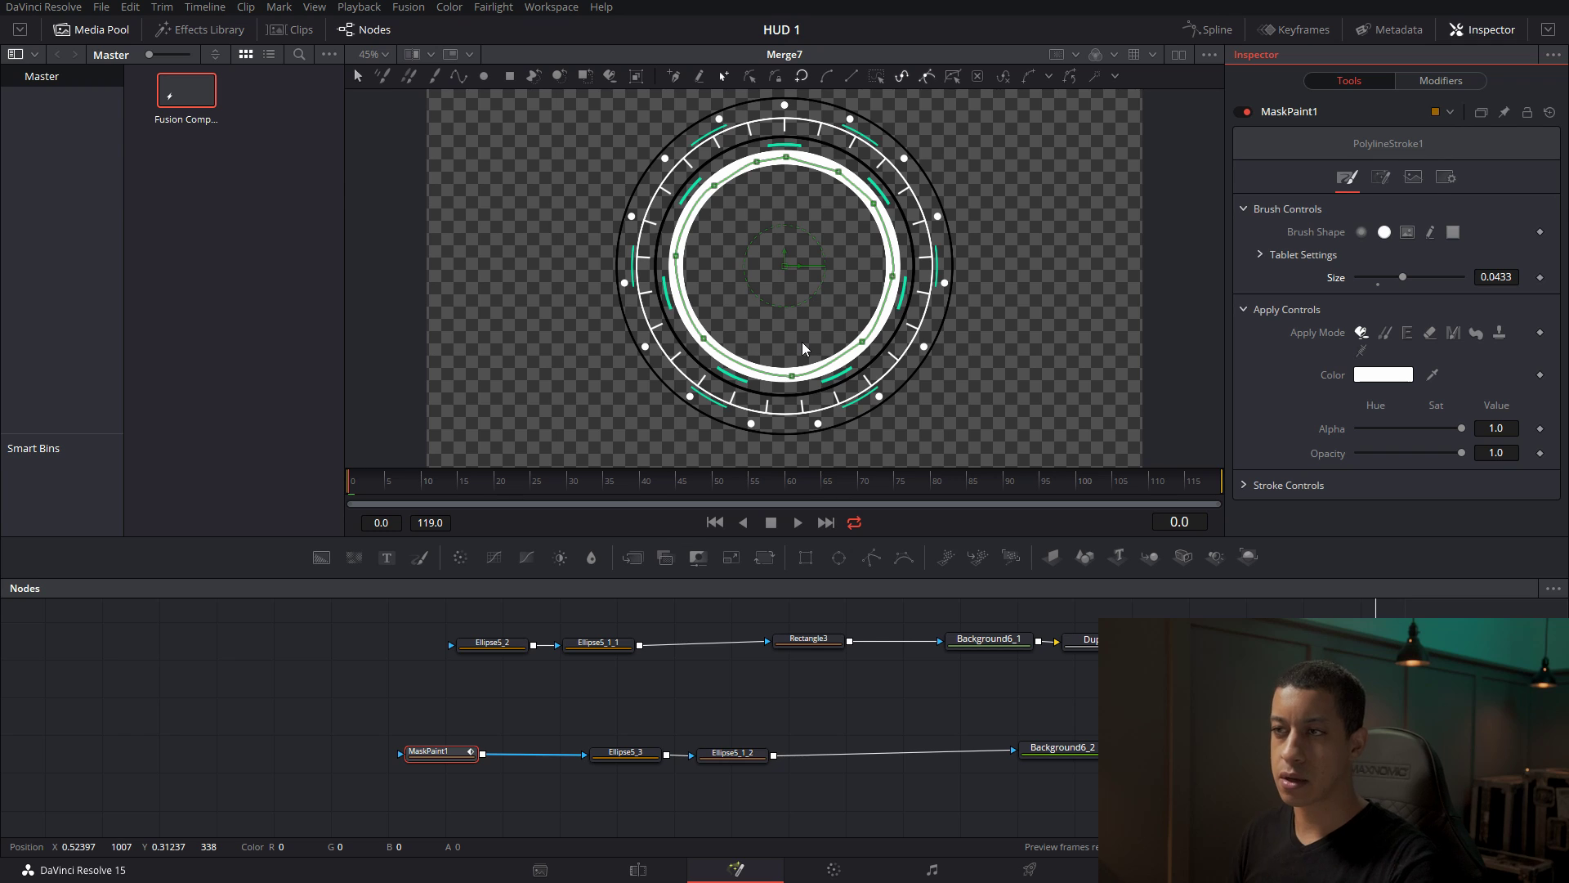
click(796, 702)
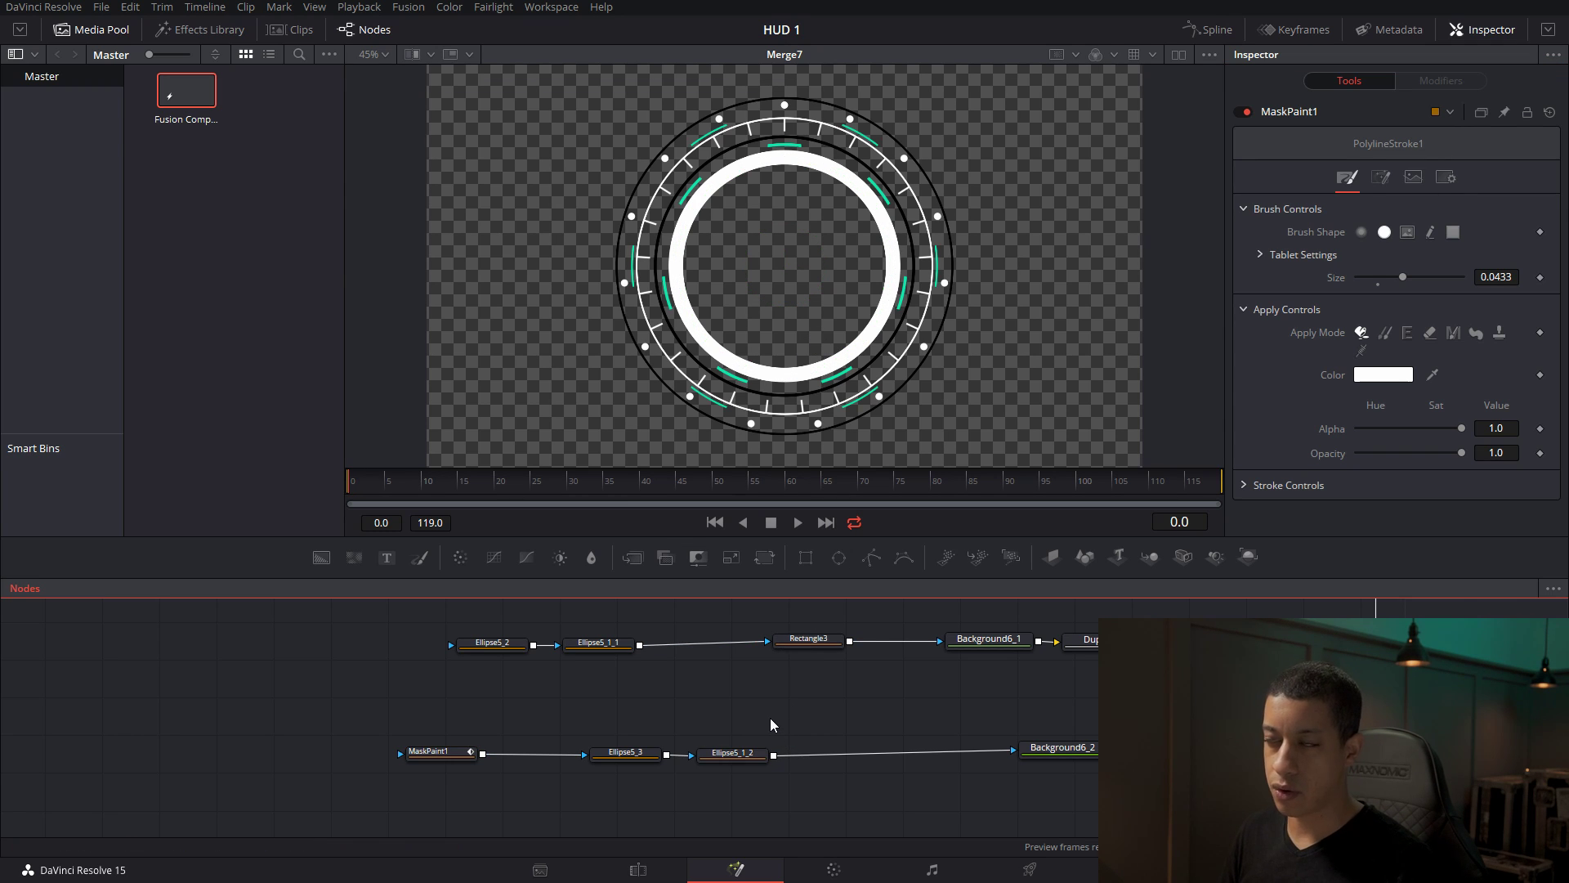
Animate the MaskPaint1 stroke's Write On with keyframes: End 1.0 at frame 24 and End 0.0 at frame 0.
click(435, 754)
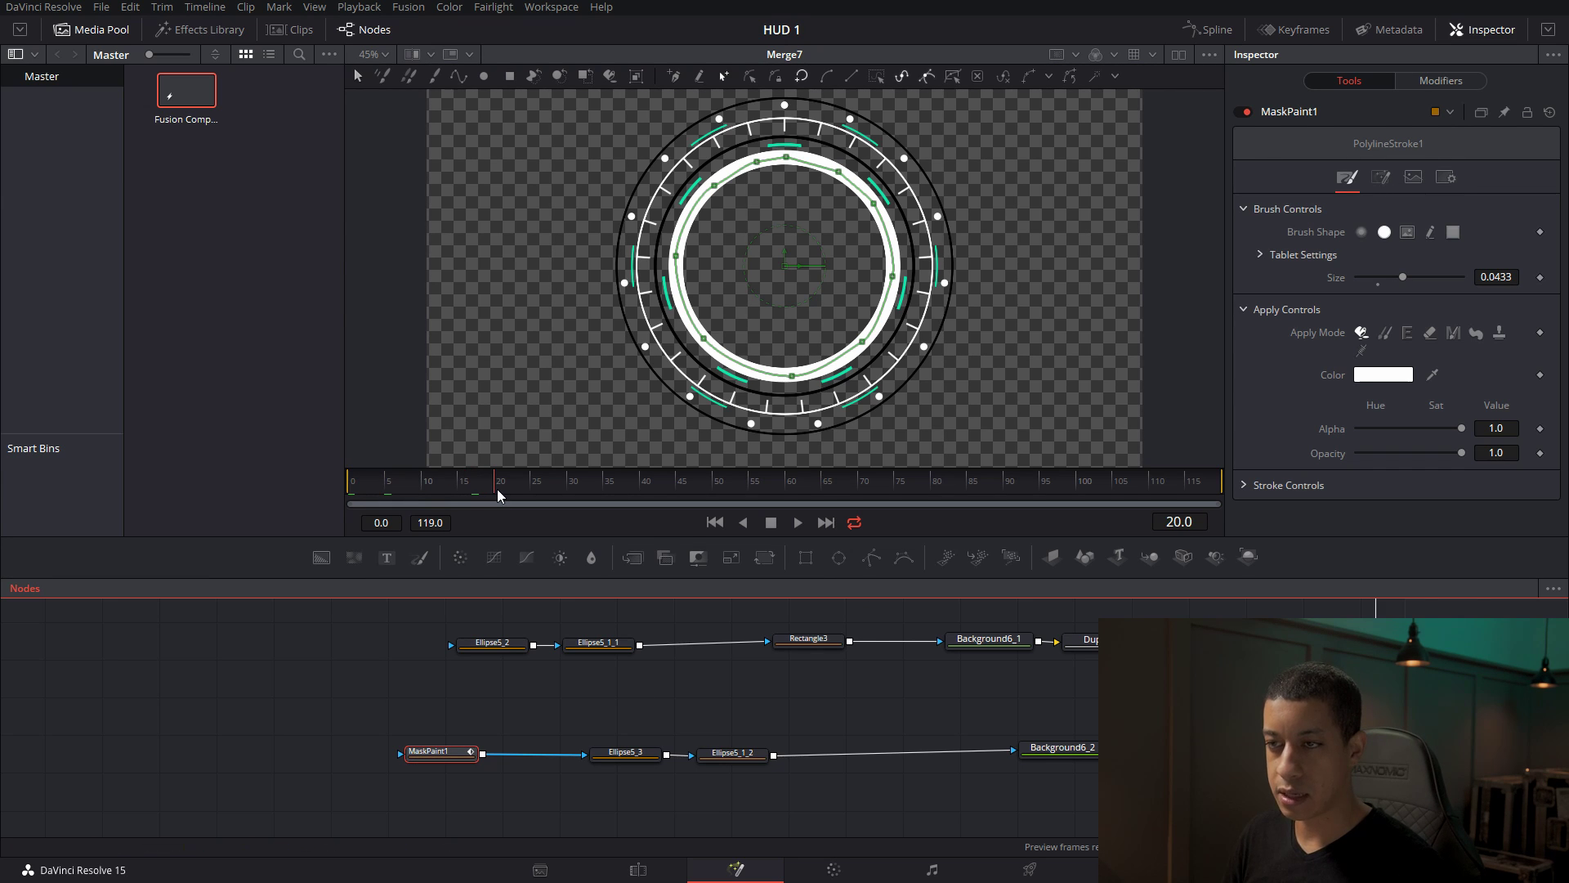
drag(499, 493, 512, 491)
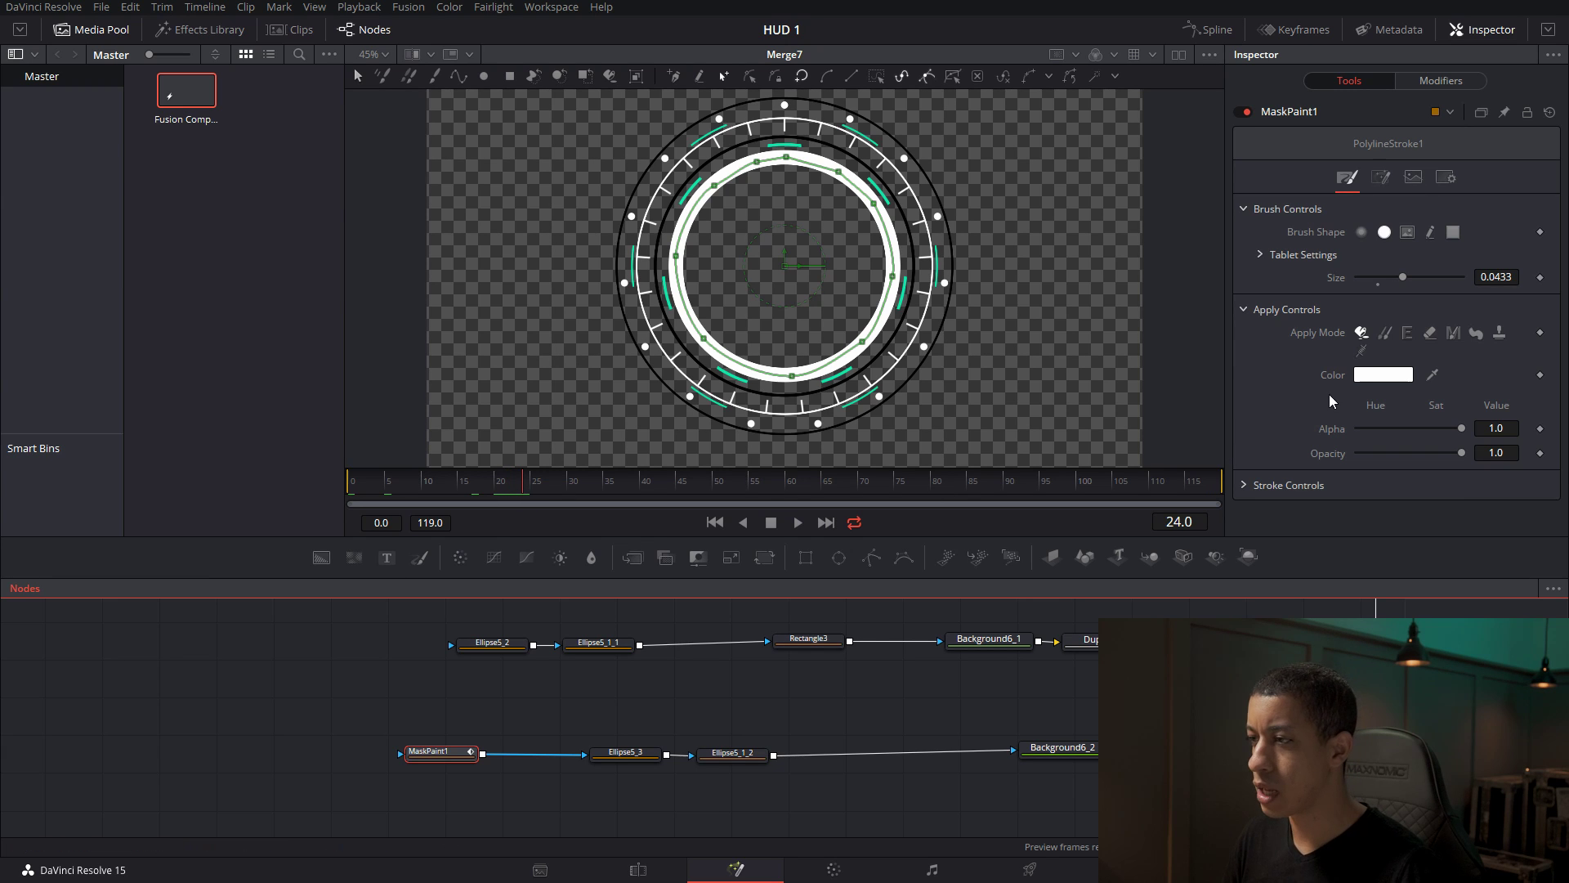
click(1250, 485)
scroll(1259, 444, down, 3)
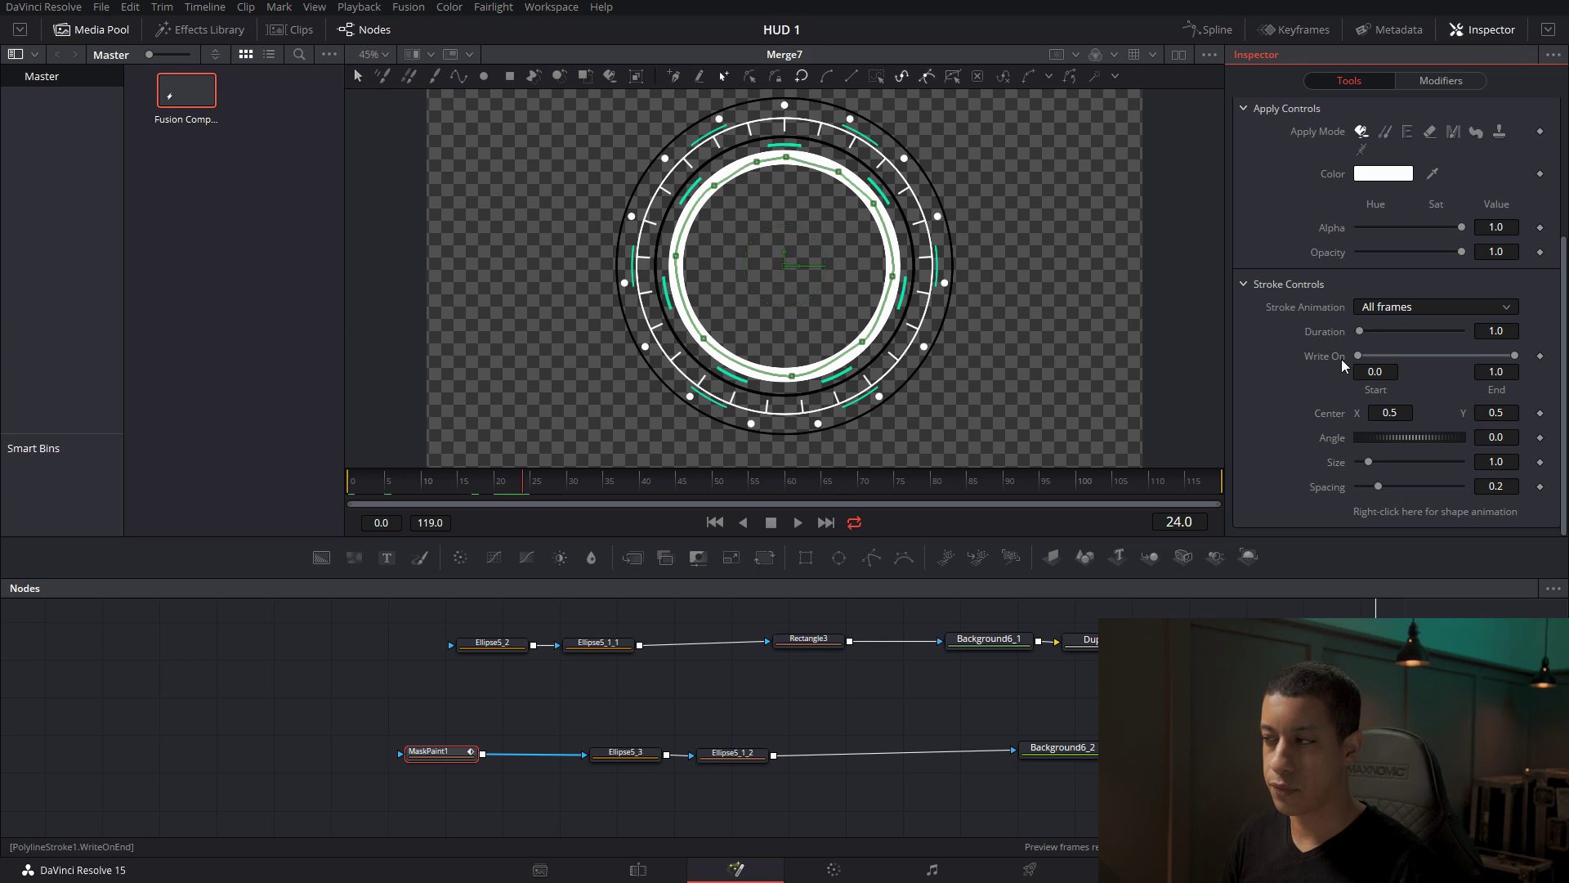
click(1540, 357)
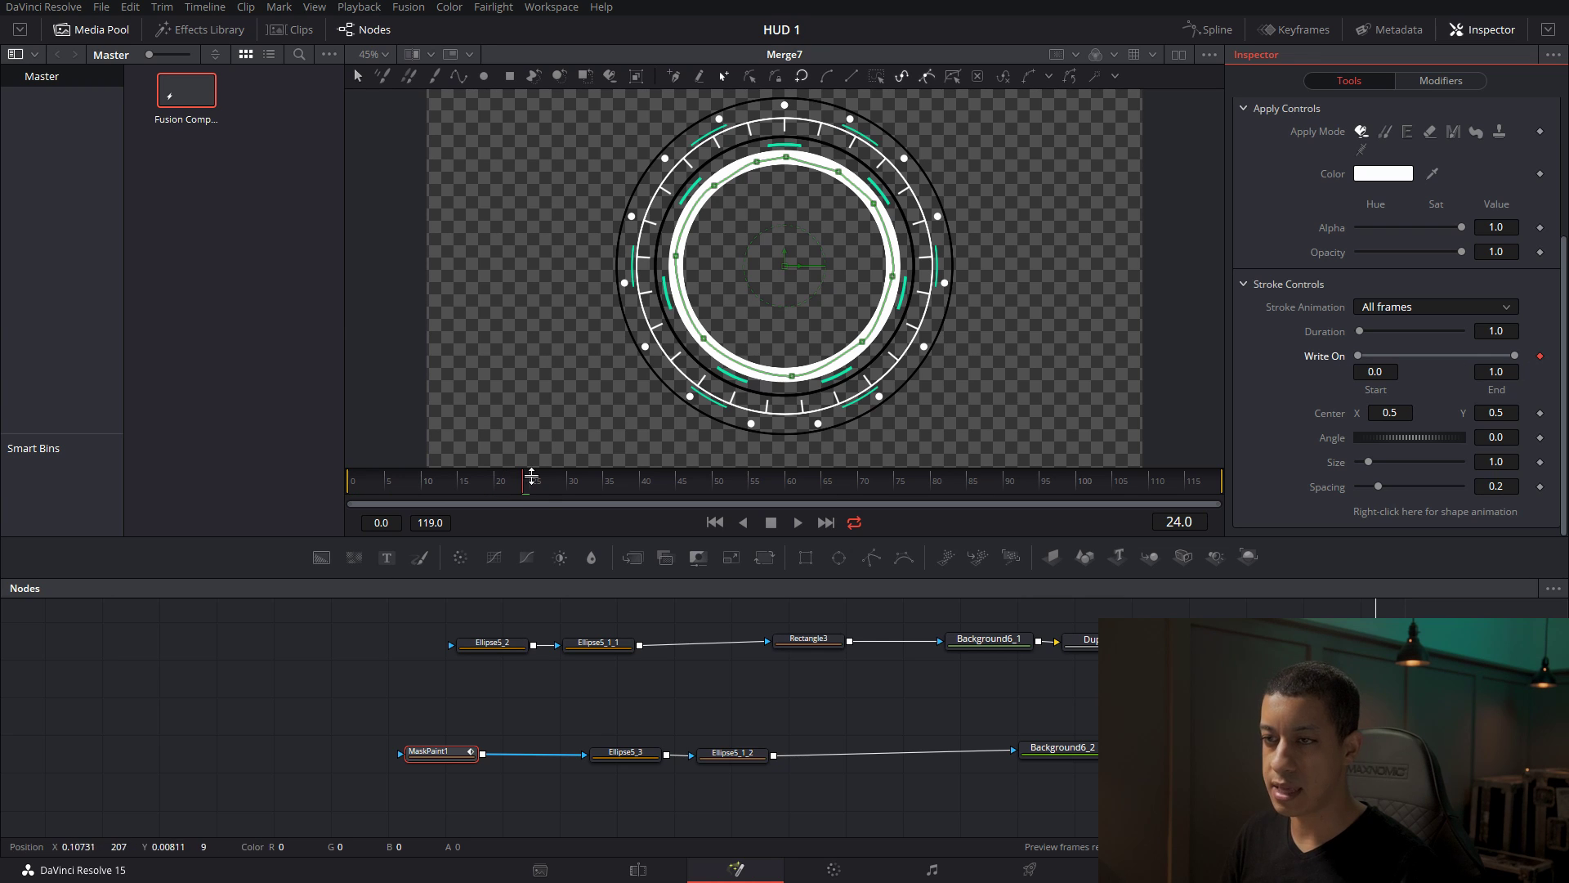
drag(449, 491, 335, 495)
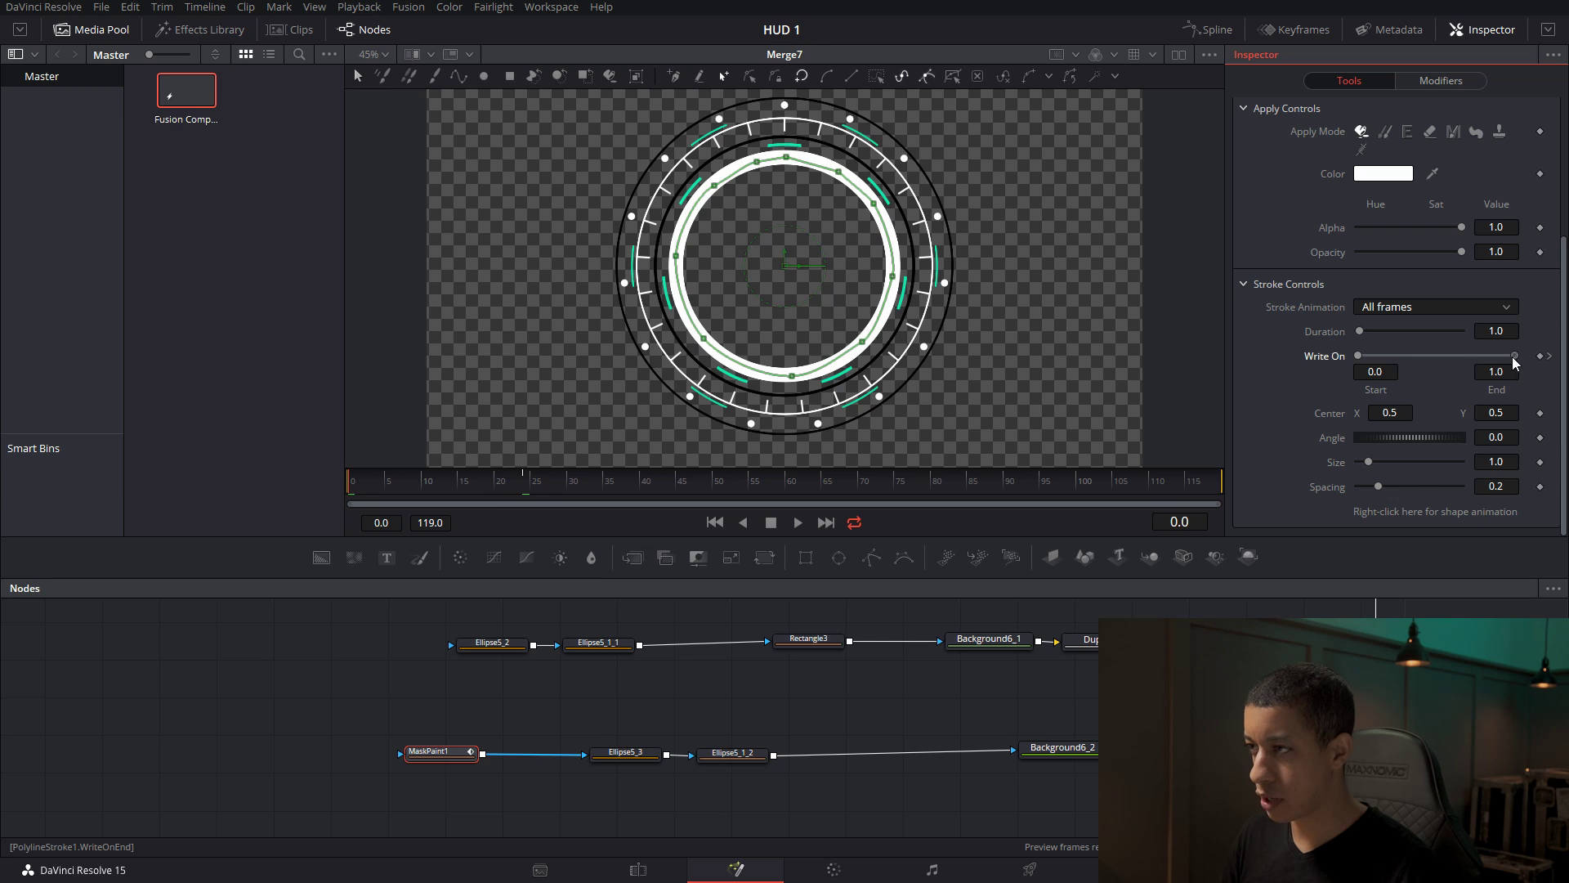
drag(1515, 362, 1280, 368)
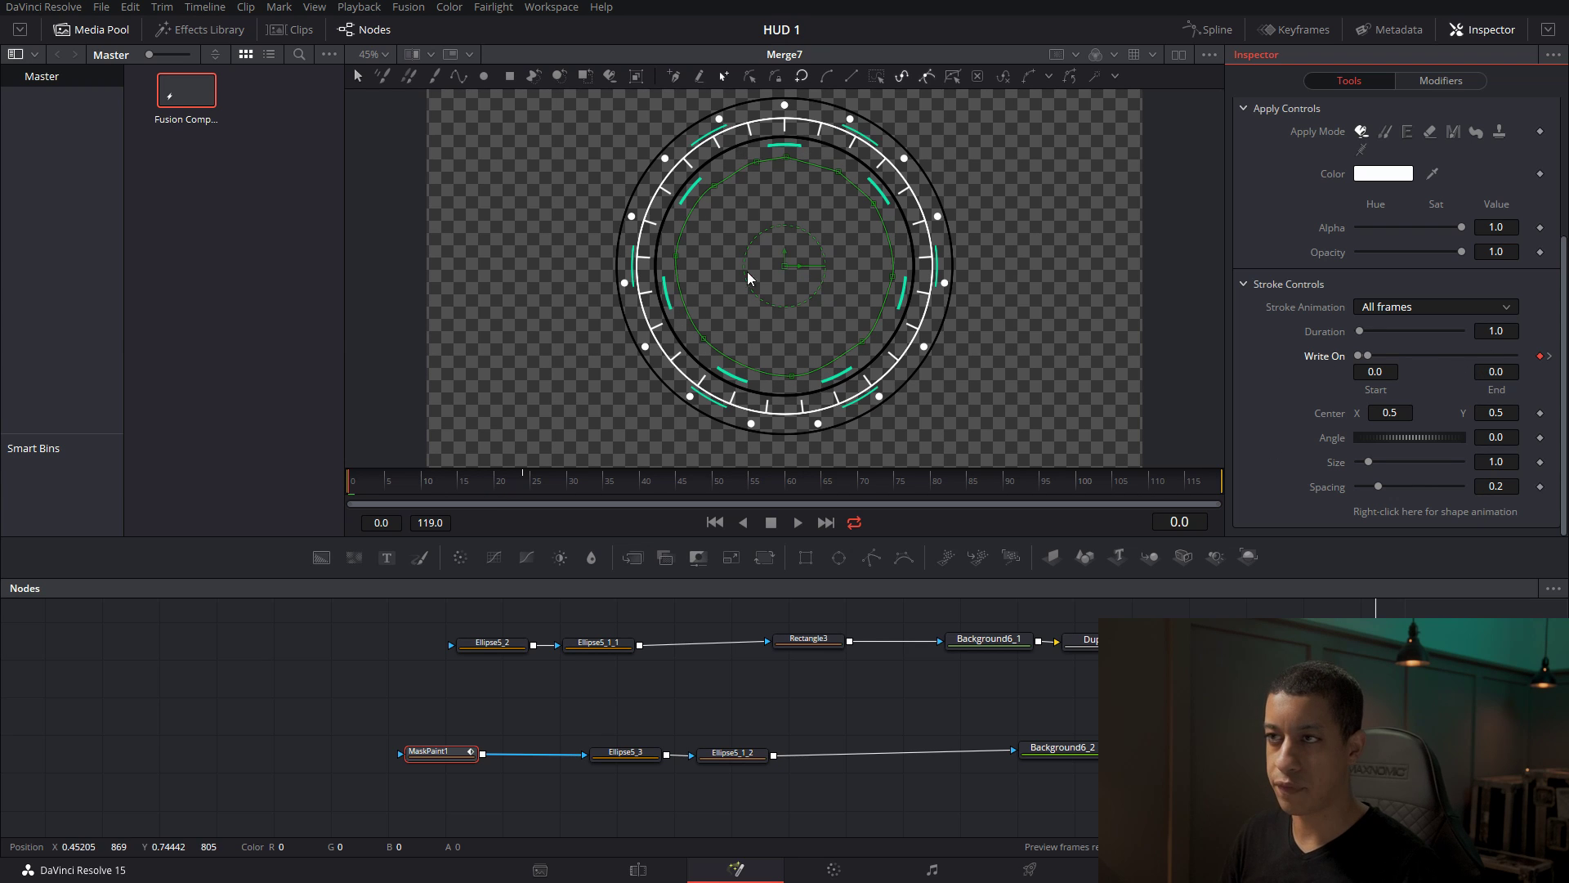
Play and scrub through the first 29 frames to check the thick ring's write-on animation.
click(500, 754)
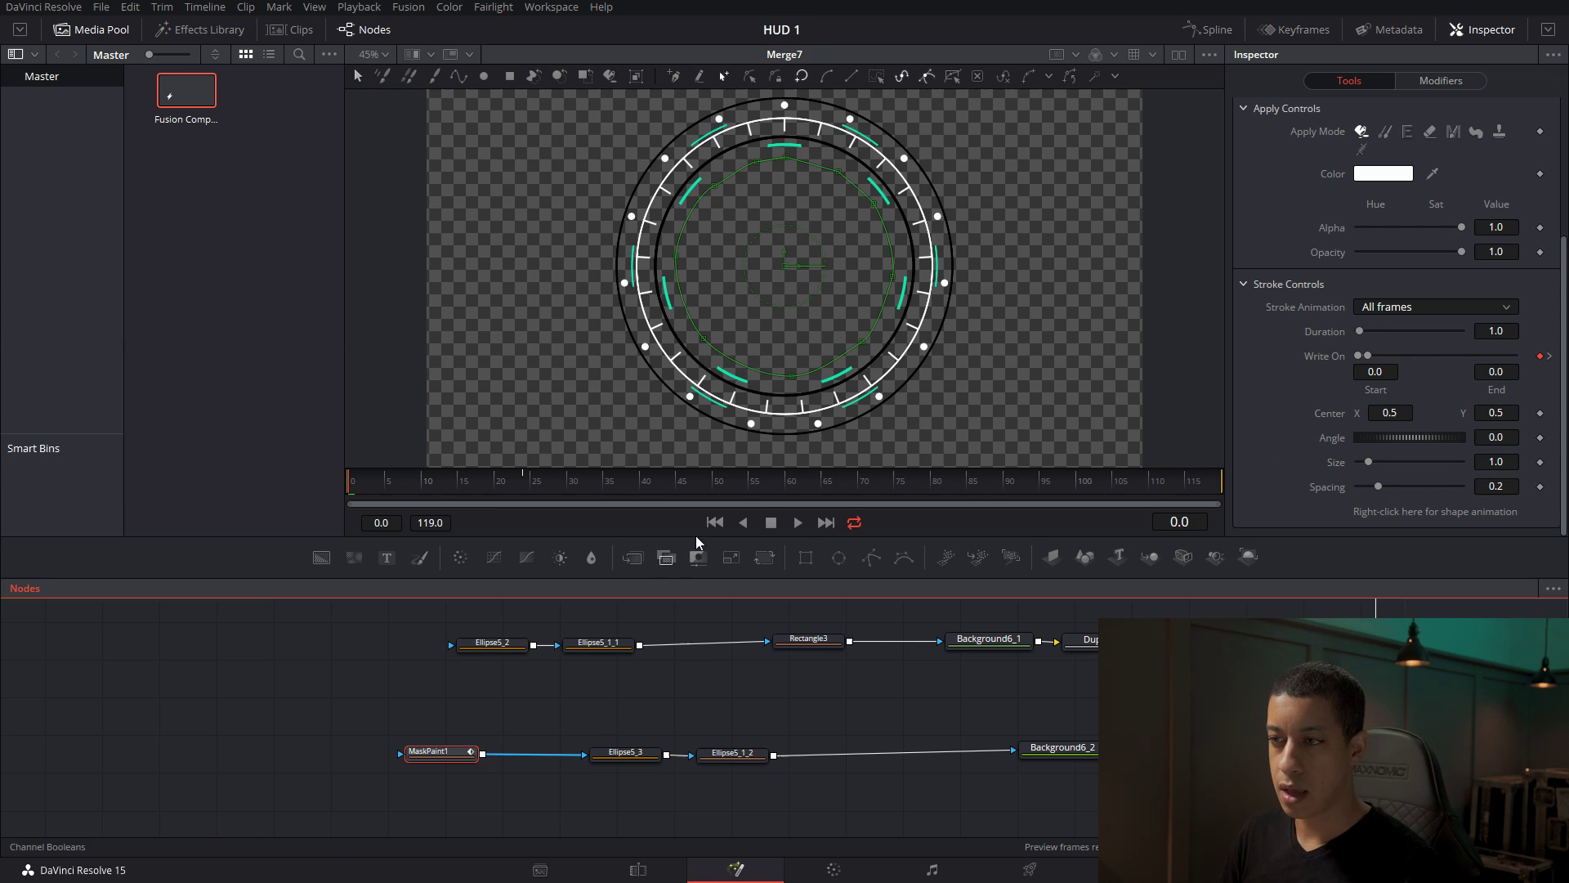
click(797, 524)
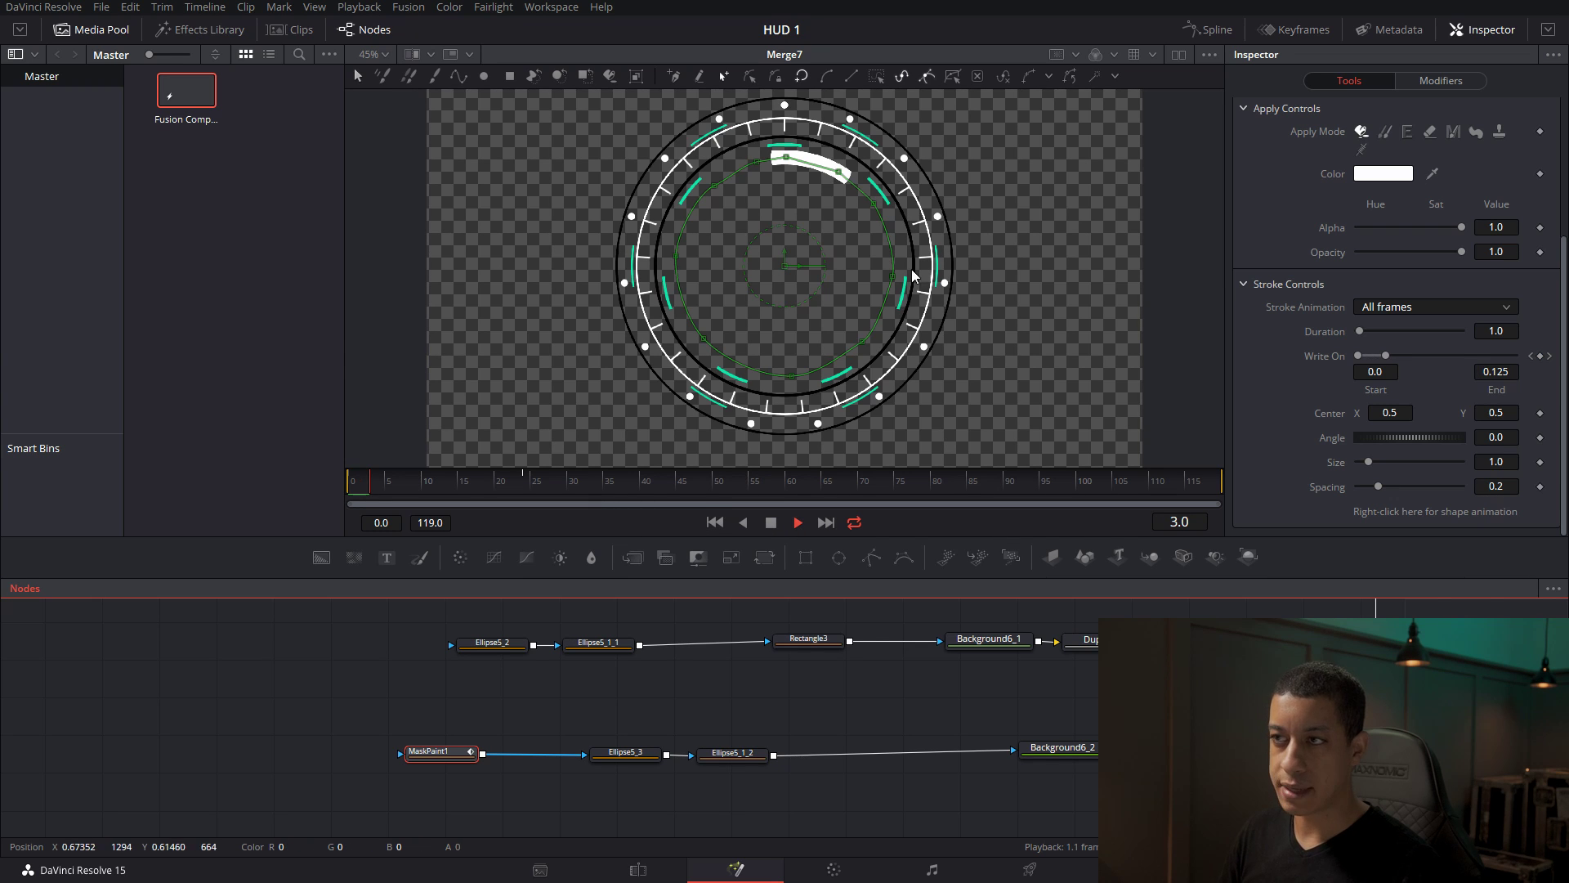
click(770, 523)
drag(878, 695, 840, 692)
drag(408, 480, 469, 488)
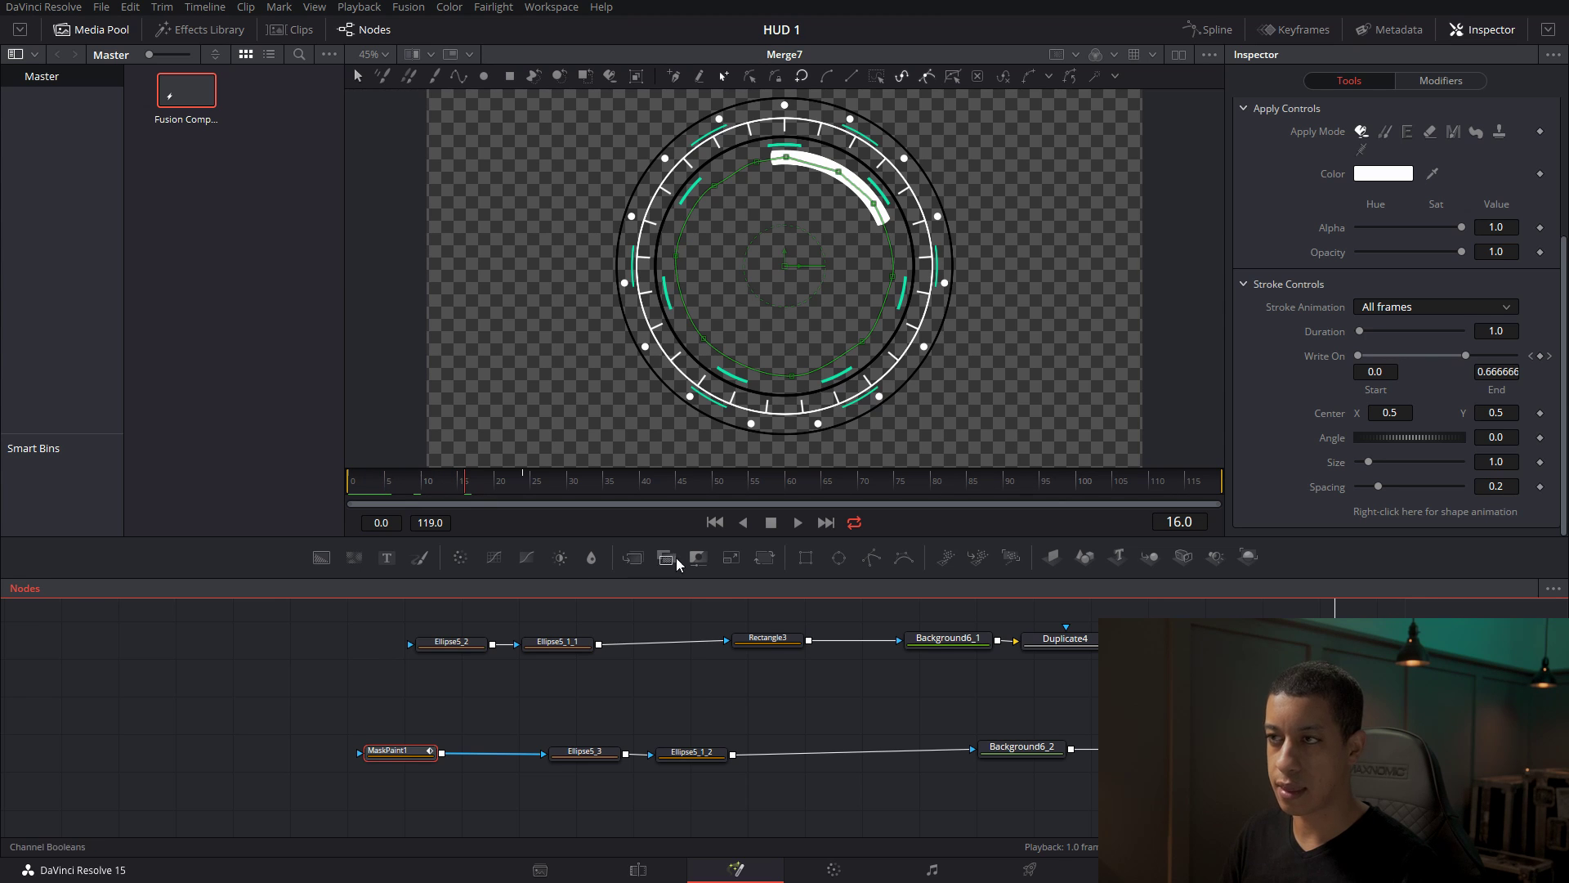
drag(1221, 717, 1083, 734)
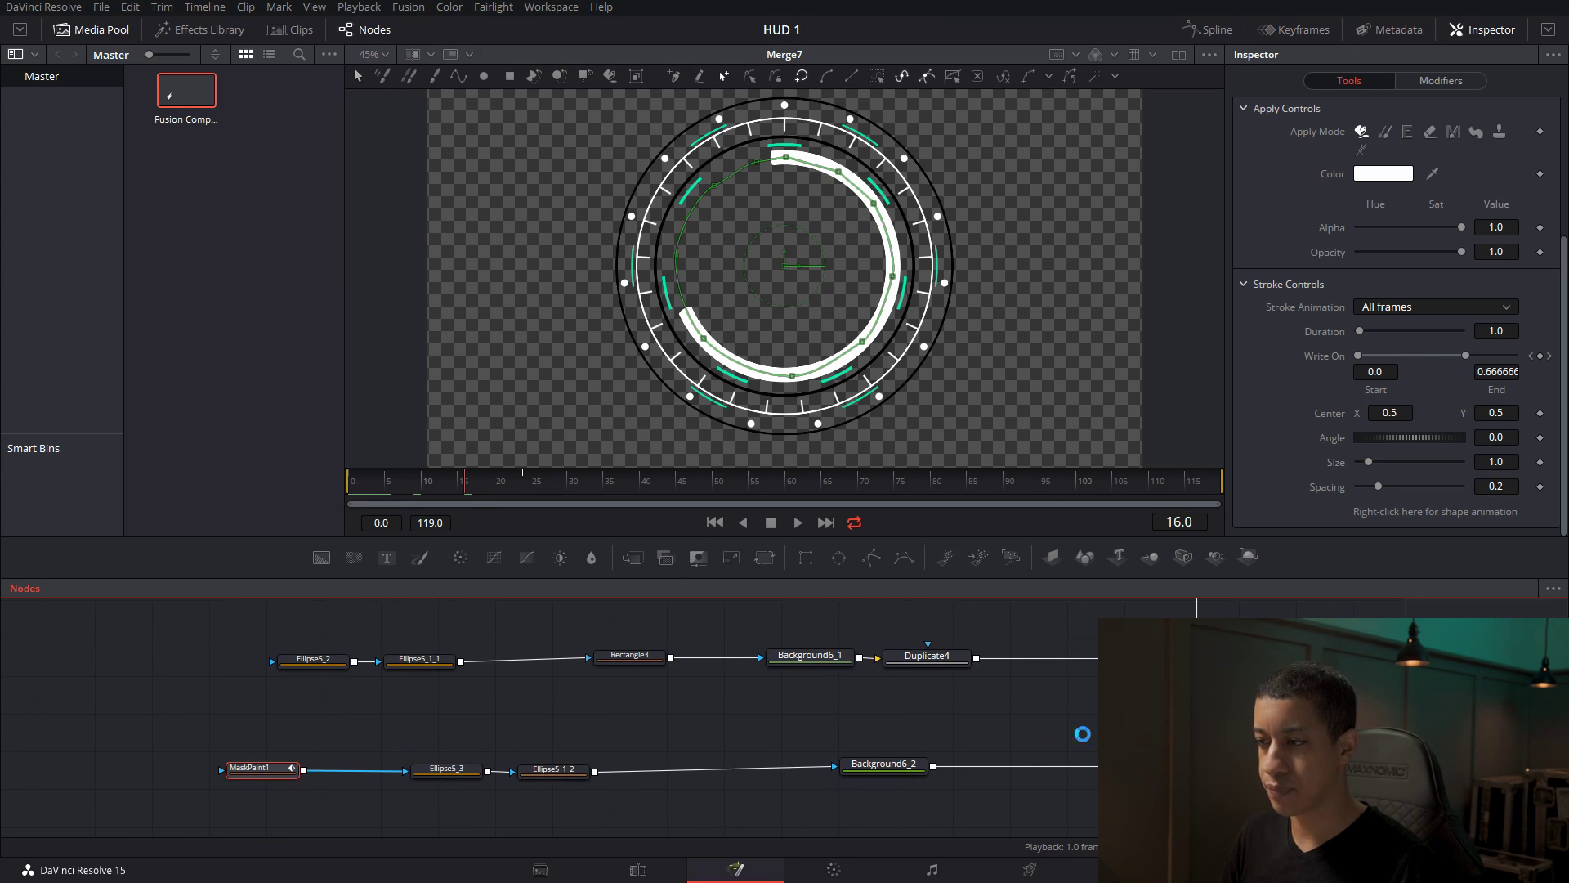
scroll(1228, 710, down, 3)
click(537, 491)
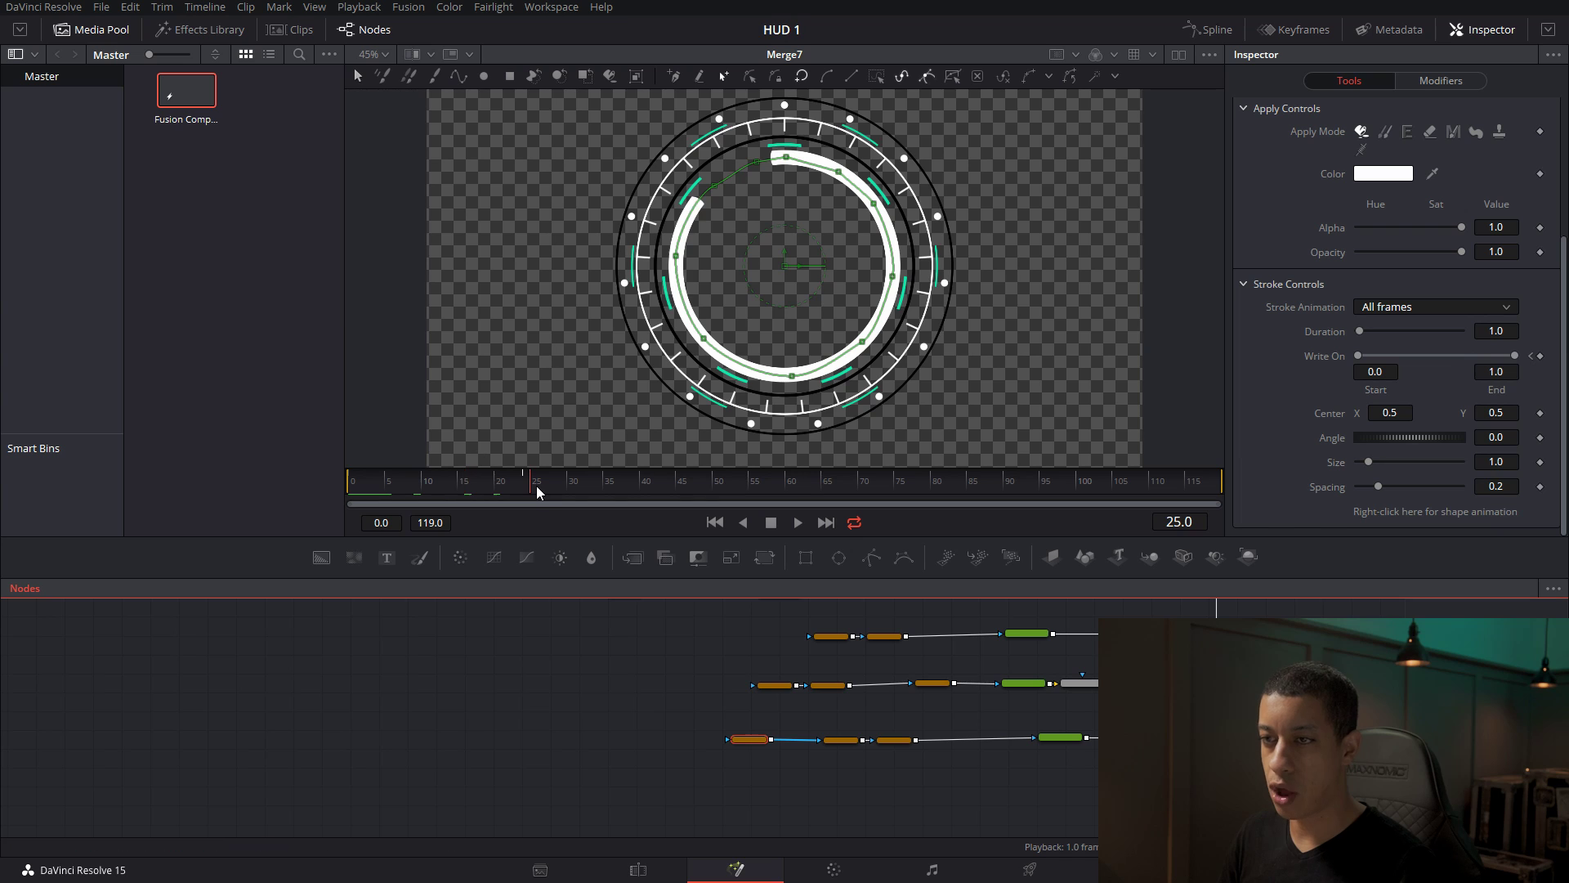
click(562, 488)
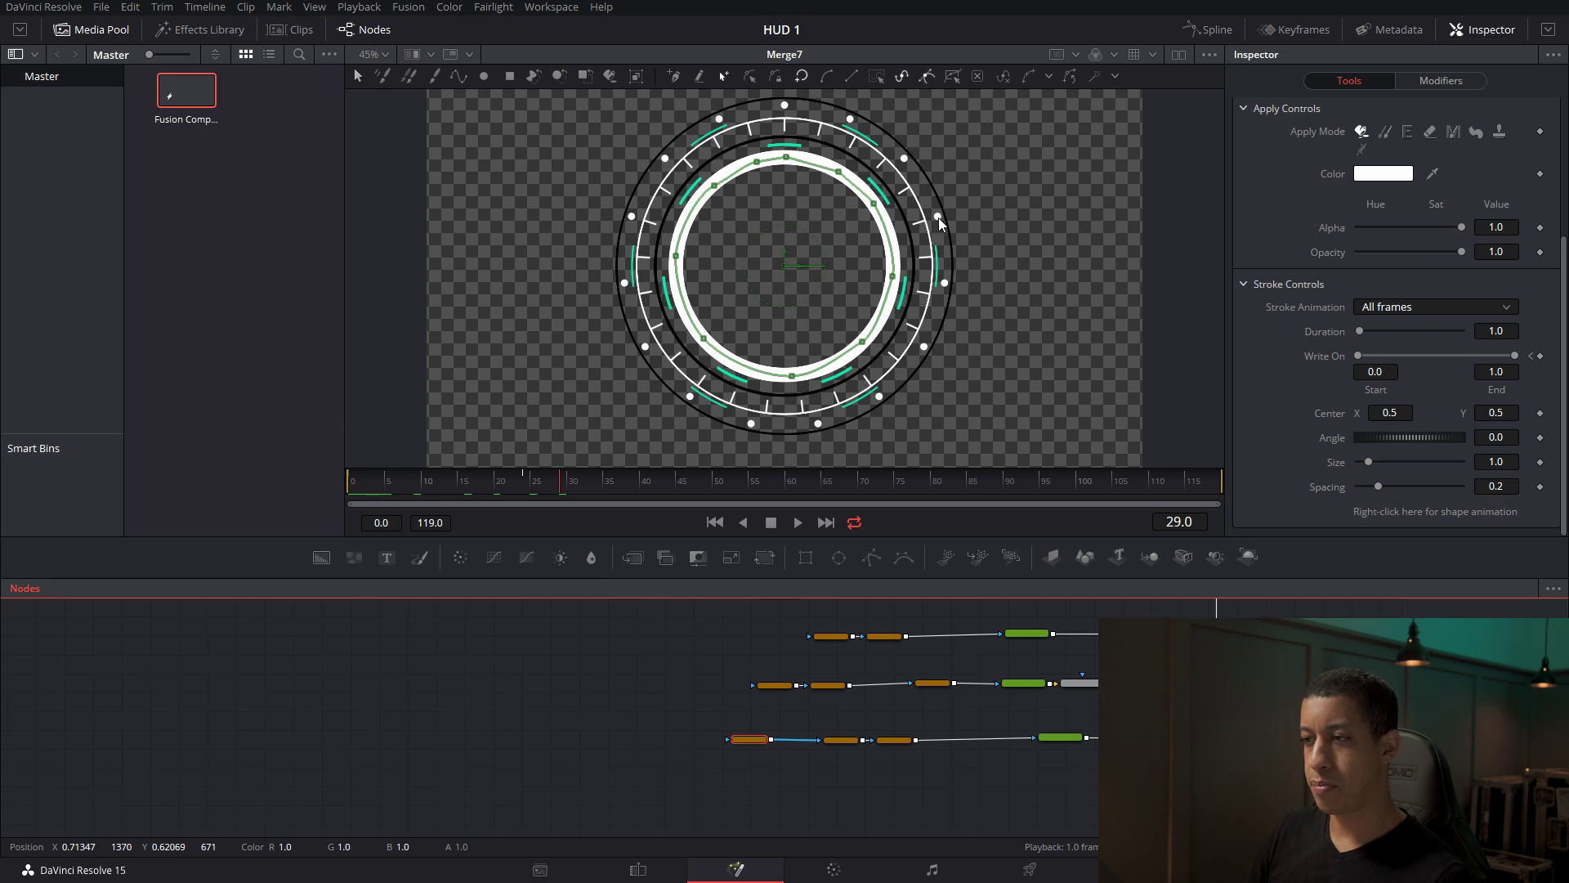
Shrink the dots around the outer ring by setting Ellipse2's Height to 0.0044.
drag(954, 615, 928, 790)
scroll(1074, 733, up, 3)
click(1013, 685)
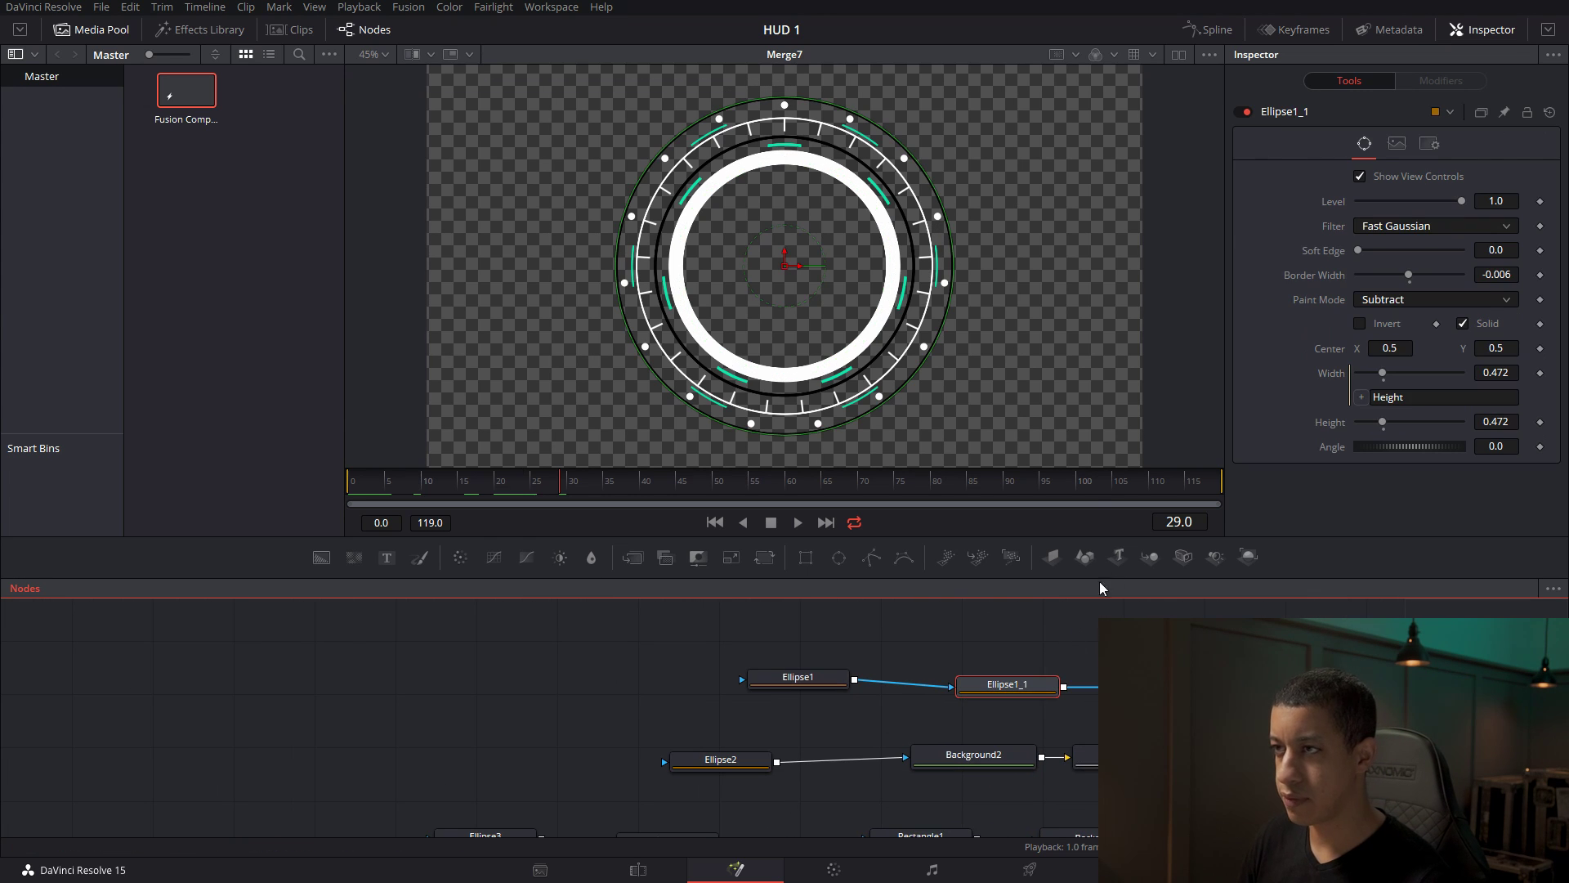
drag(956, 721, 854, 711)
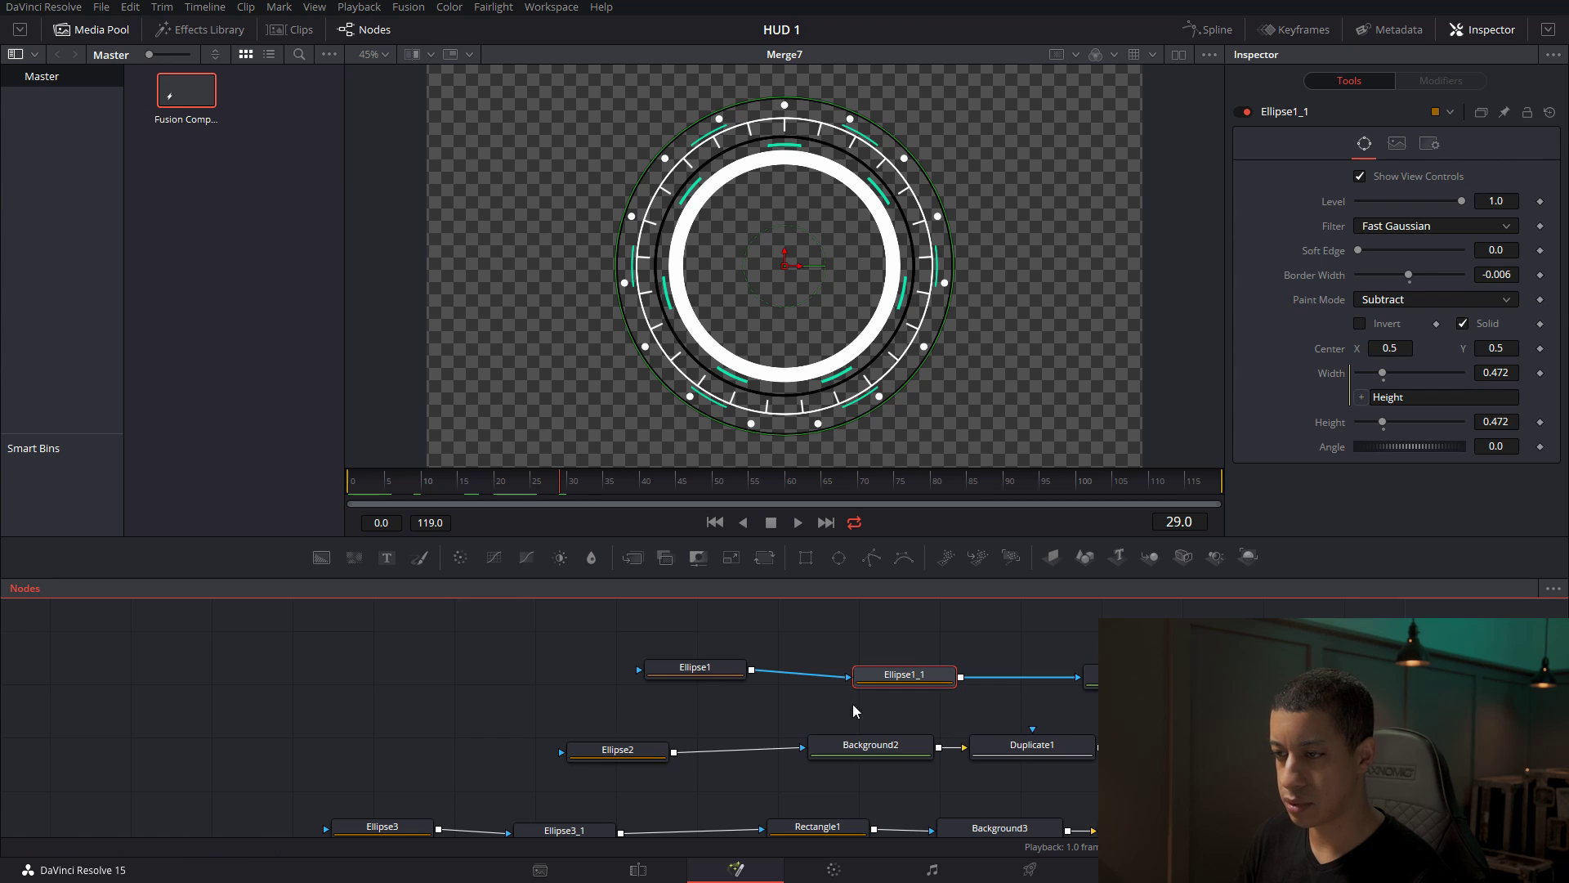
click(611, 749)
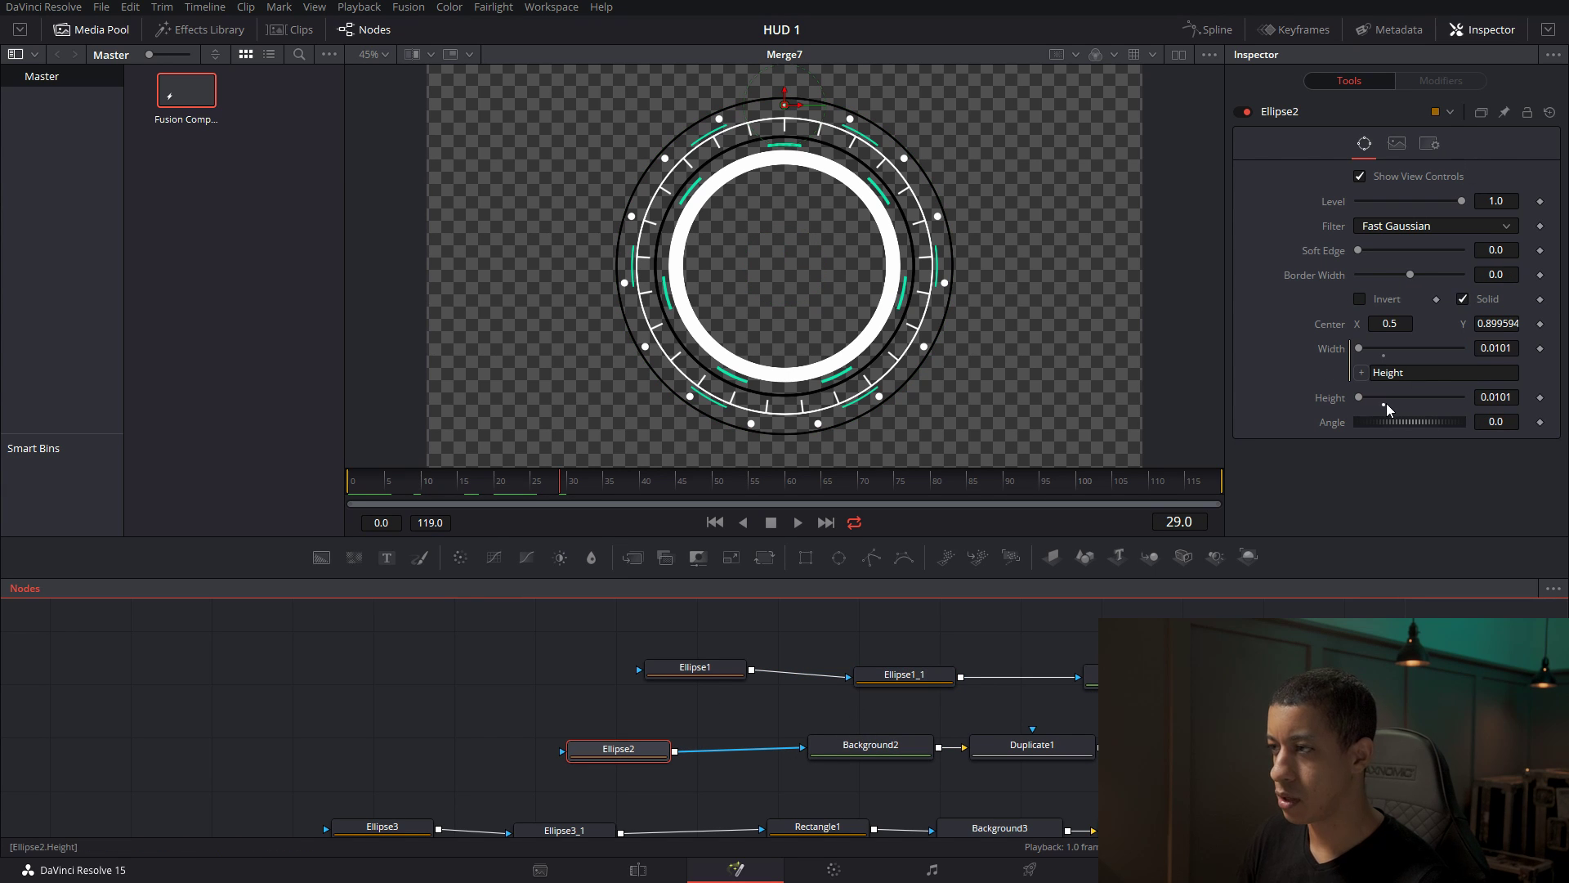
drag(1365, 401, 1353, 402)
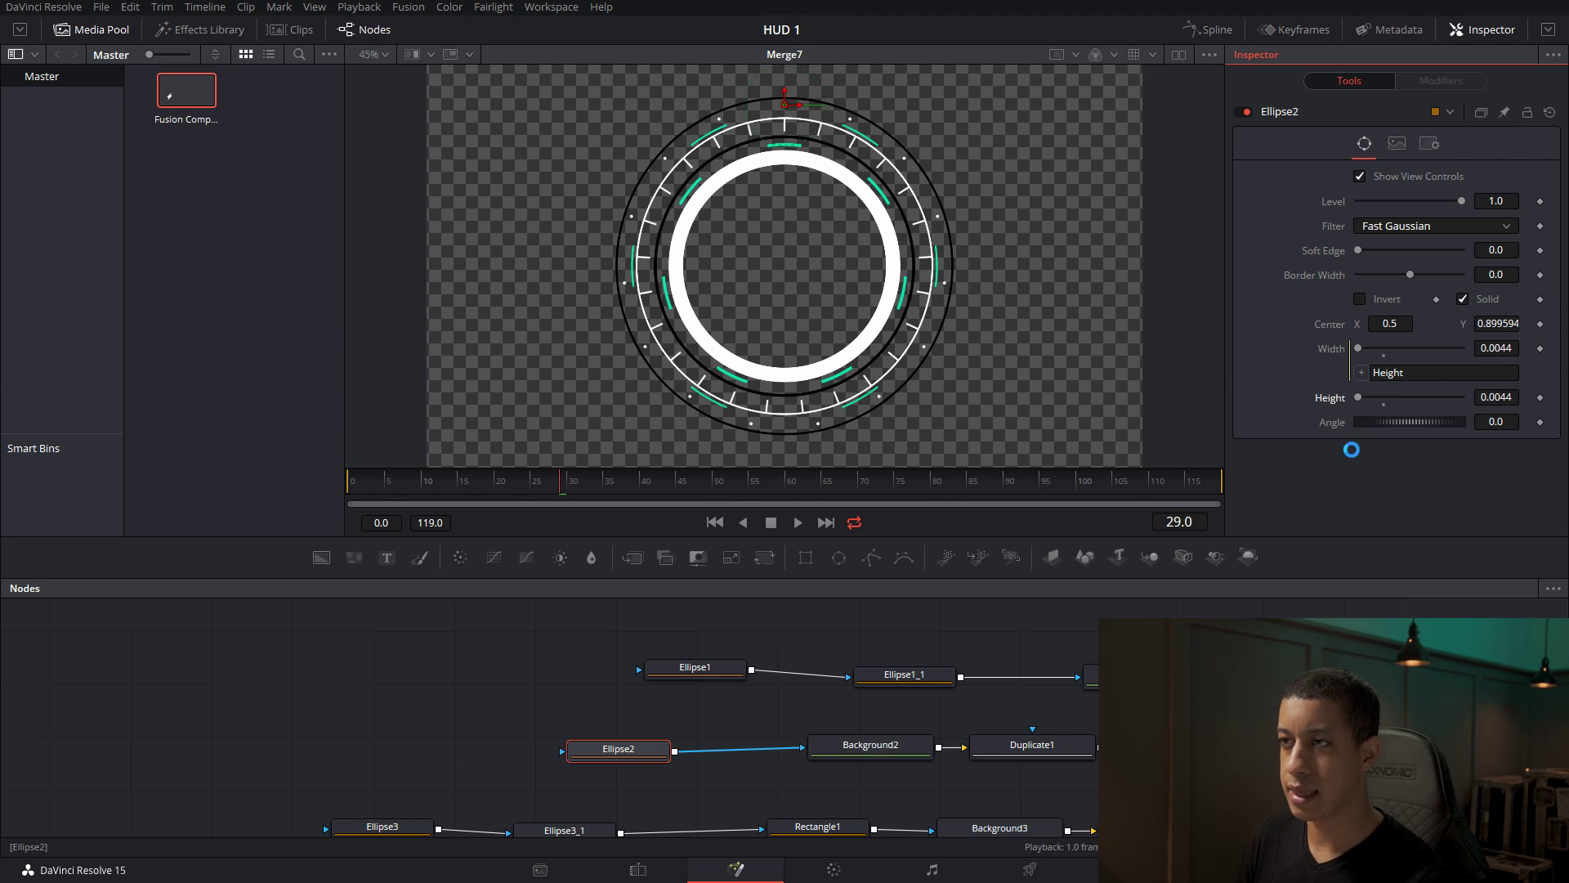
Look up the HTML colour value of Background6_1, which colours the green arc segments, without changing it.
drag(1310, 700, 1215, 658)
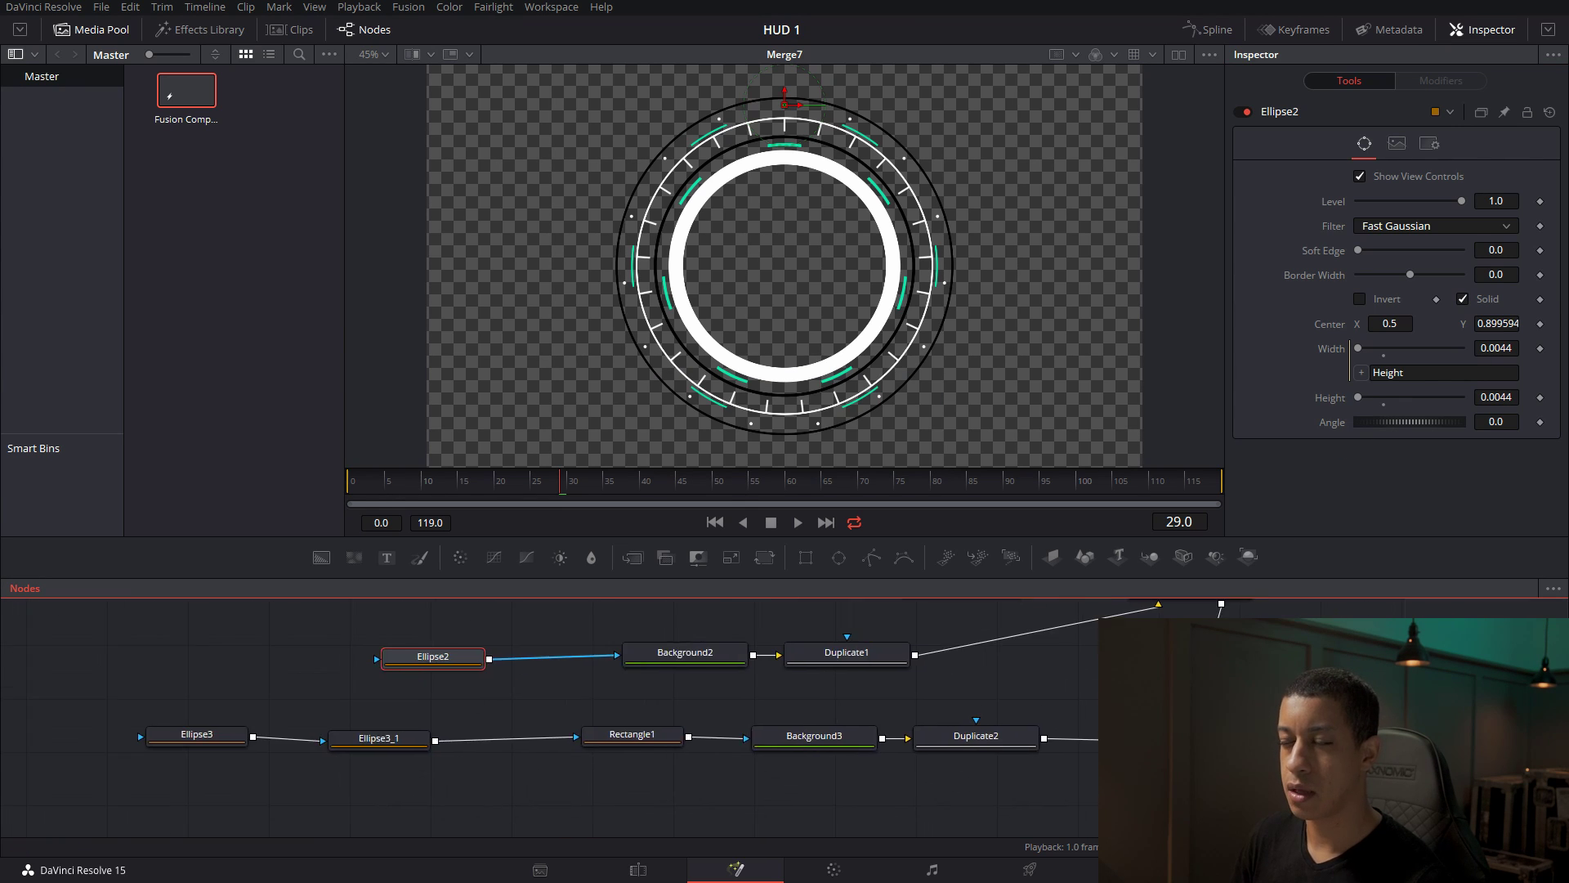
scroll(1215, 658, down, 1)
drag(1257, 782, 1216, 663)
scroll(1215, 663, down, 1)
drag(1259, 775, 1210, 734)
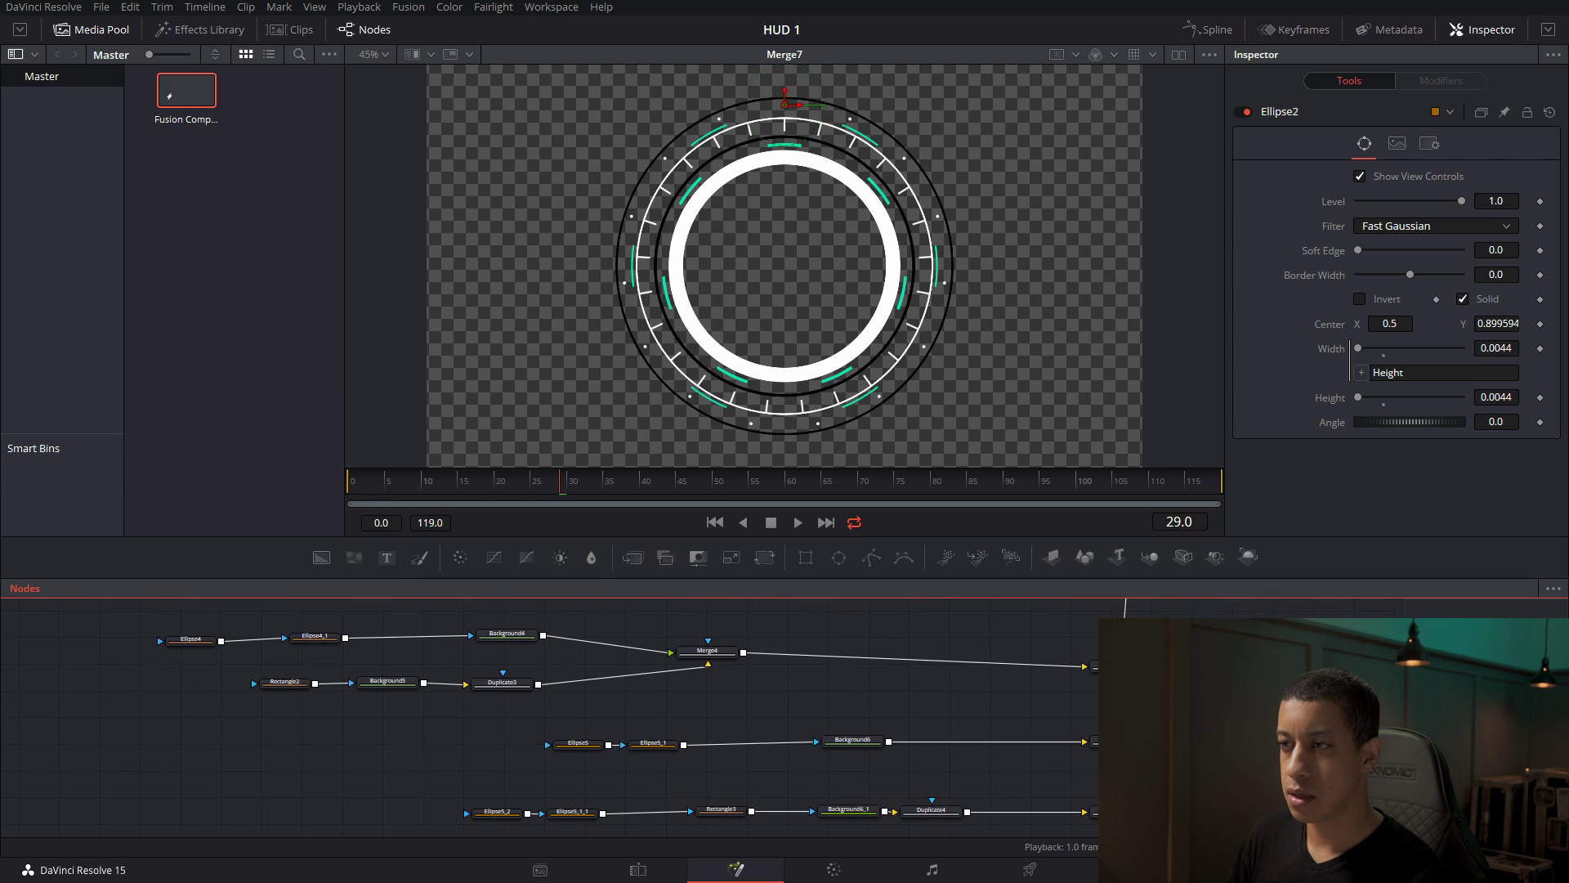
scroll(1210, 734, down, 1)
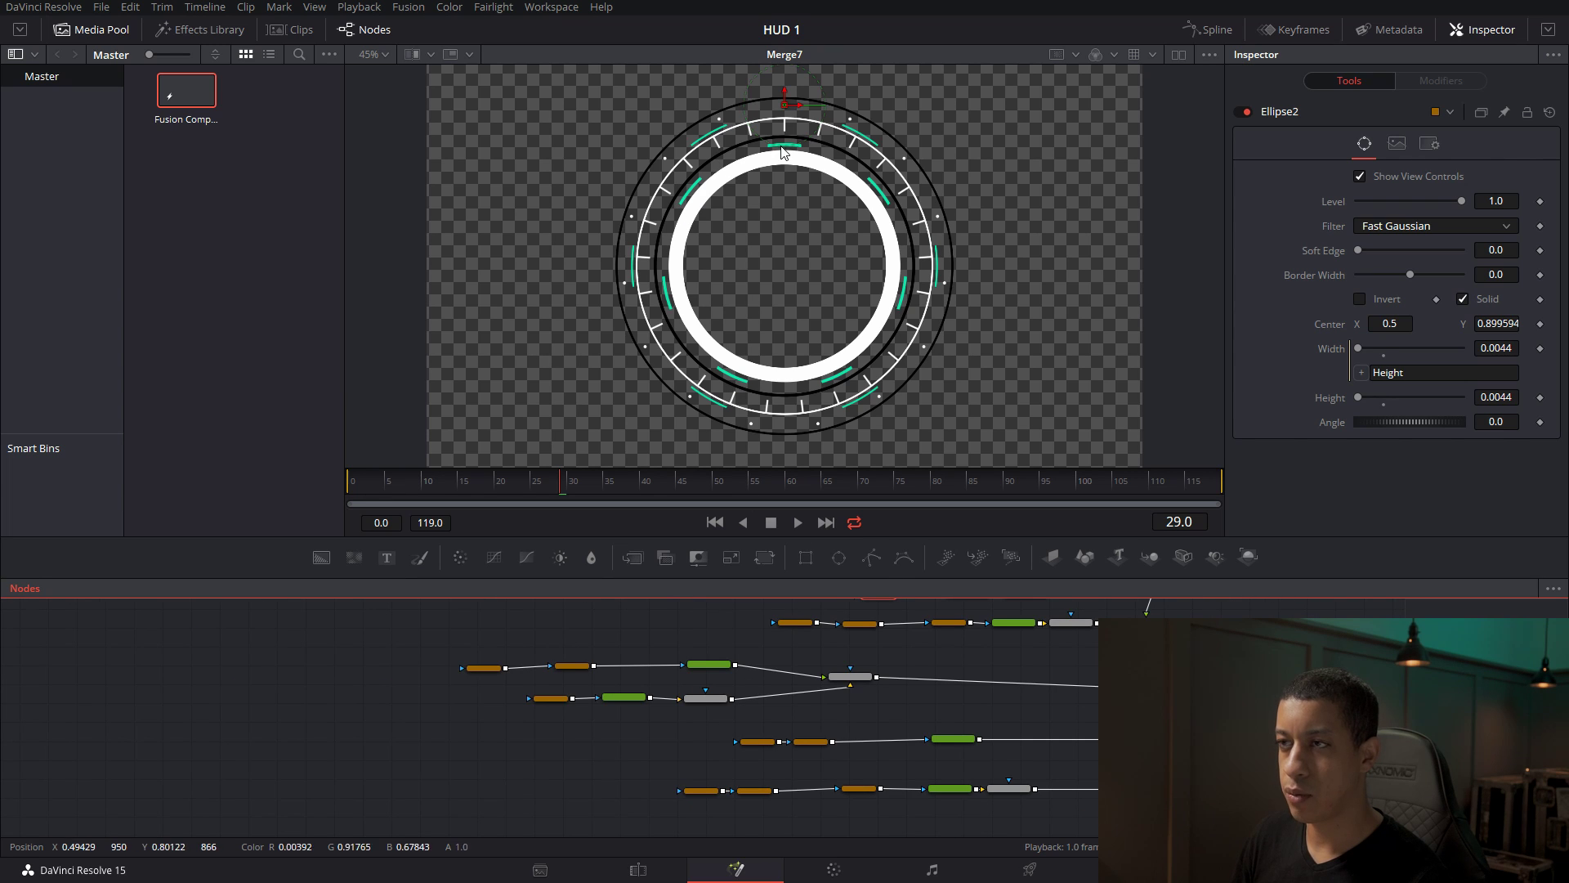
scroll(1316, 642, down, 2)
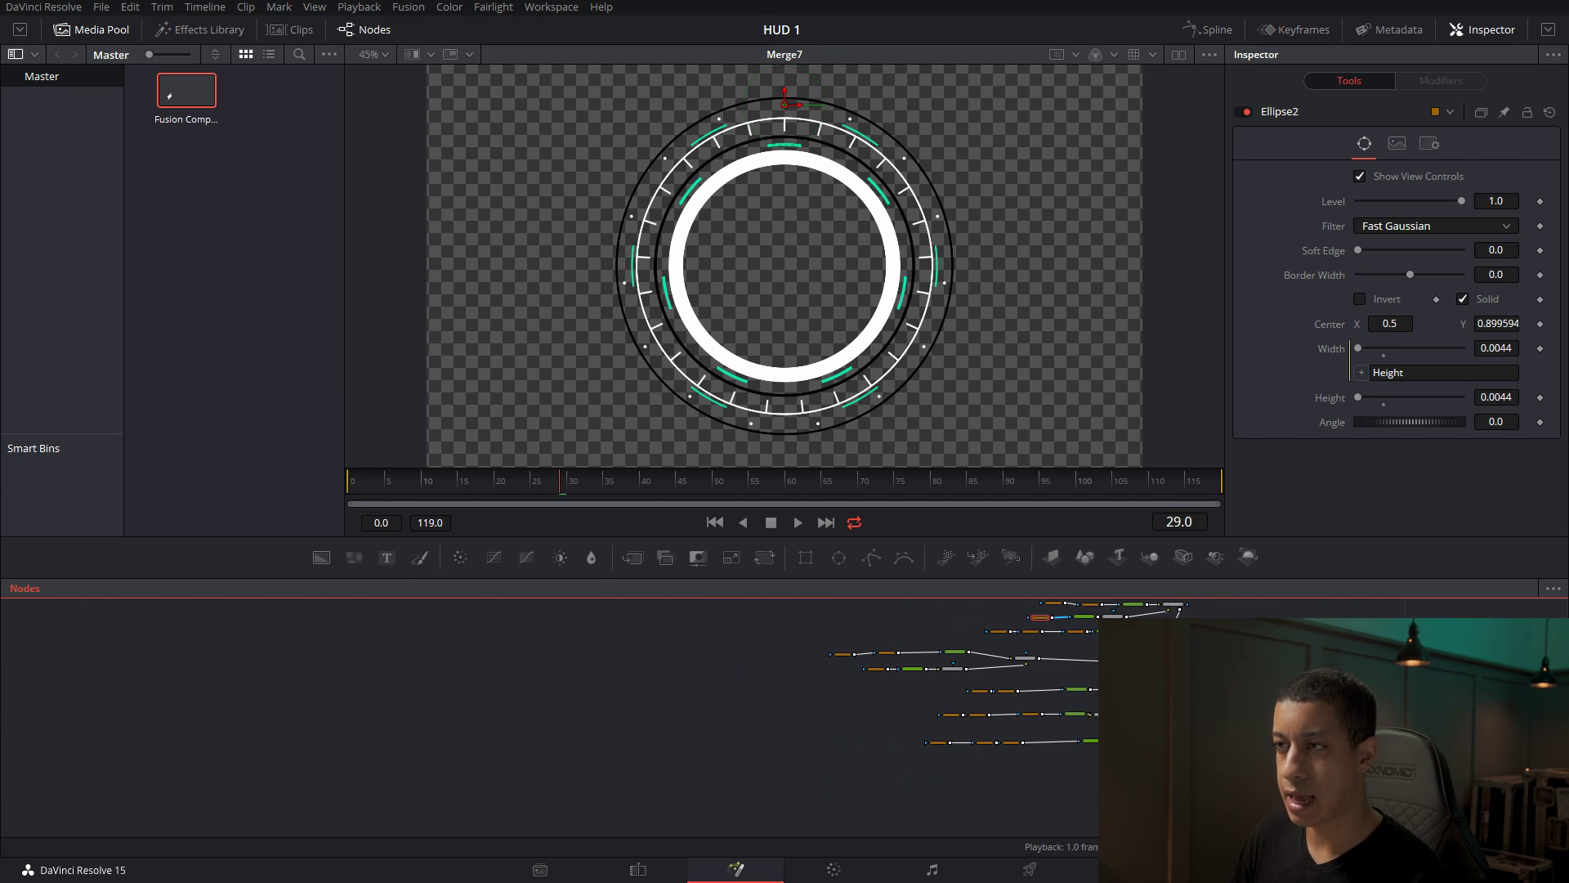
drag(1324, 646, 1181, 670)
scroll(1181, 670, up, 4)
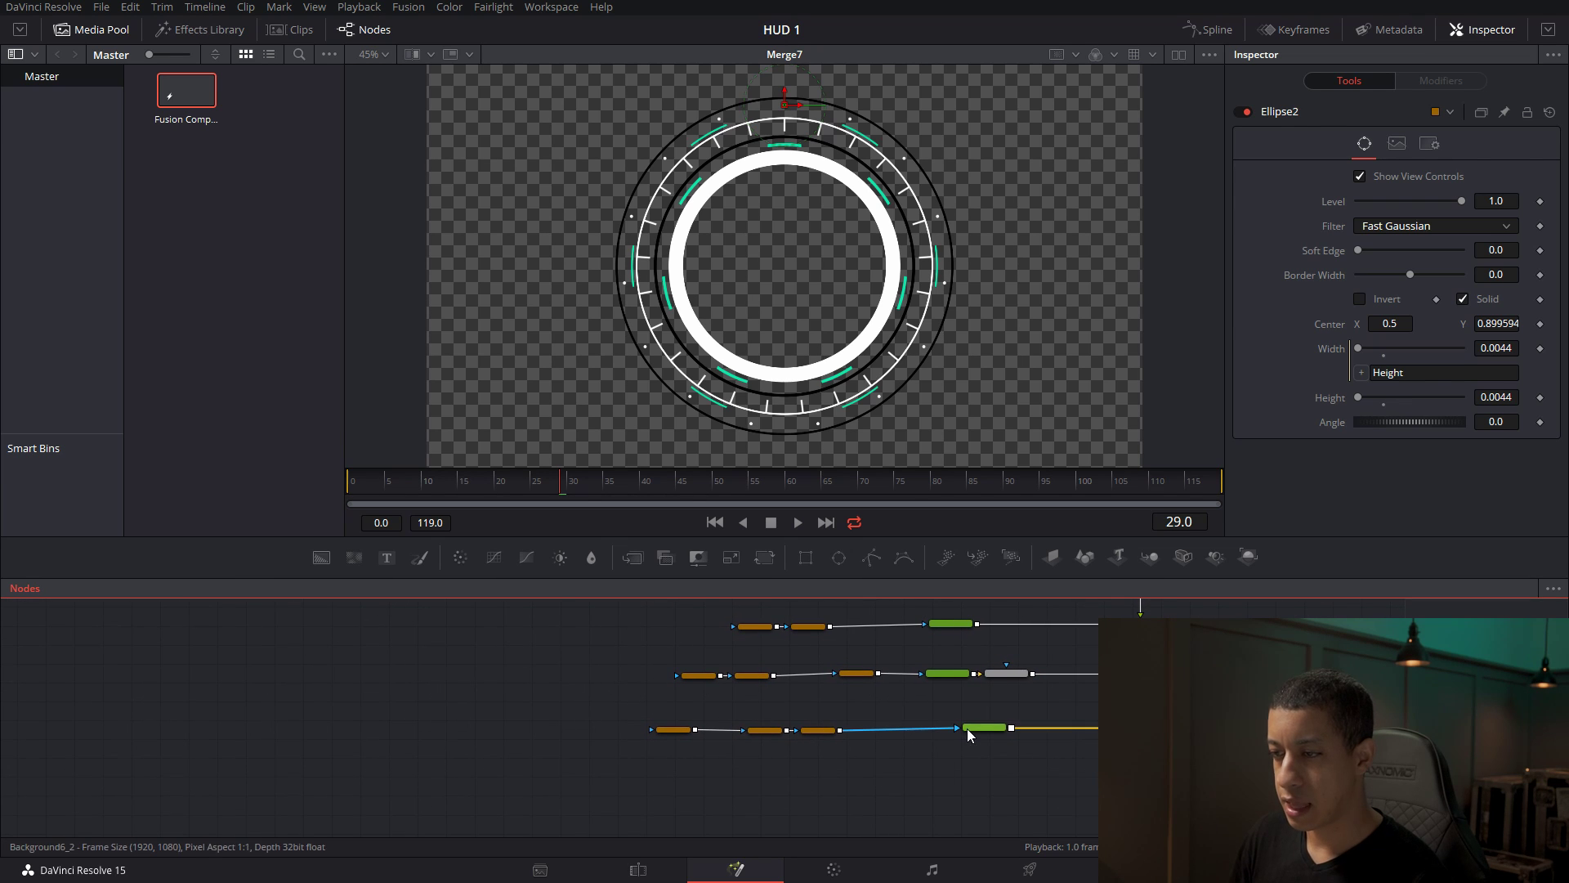
click(951, 675)
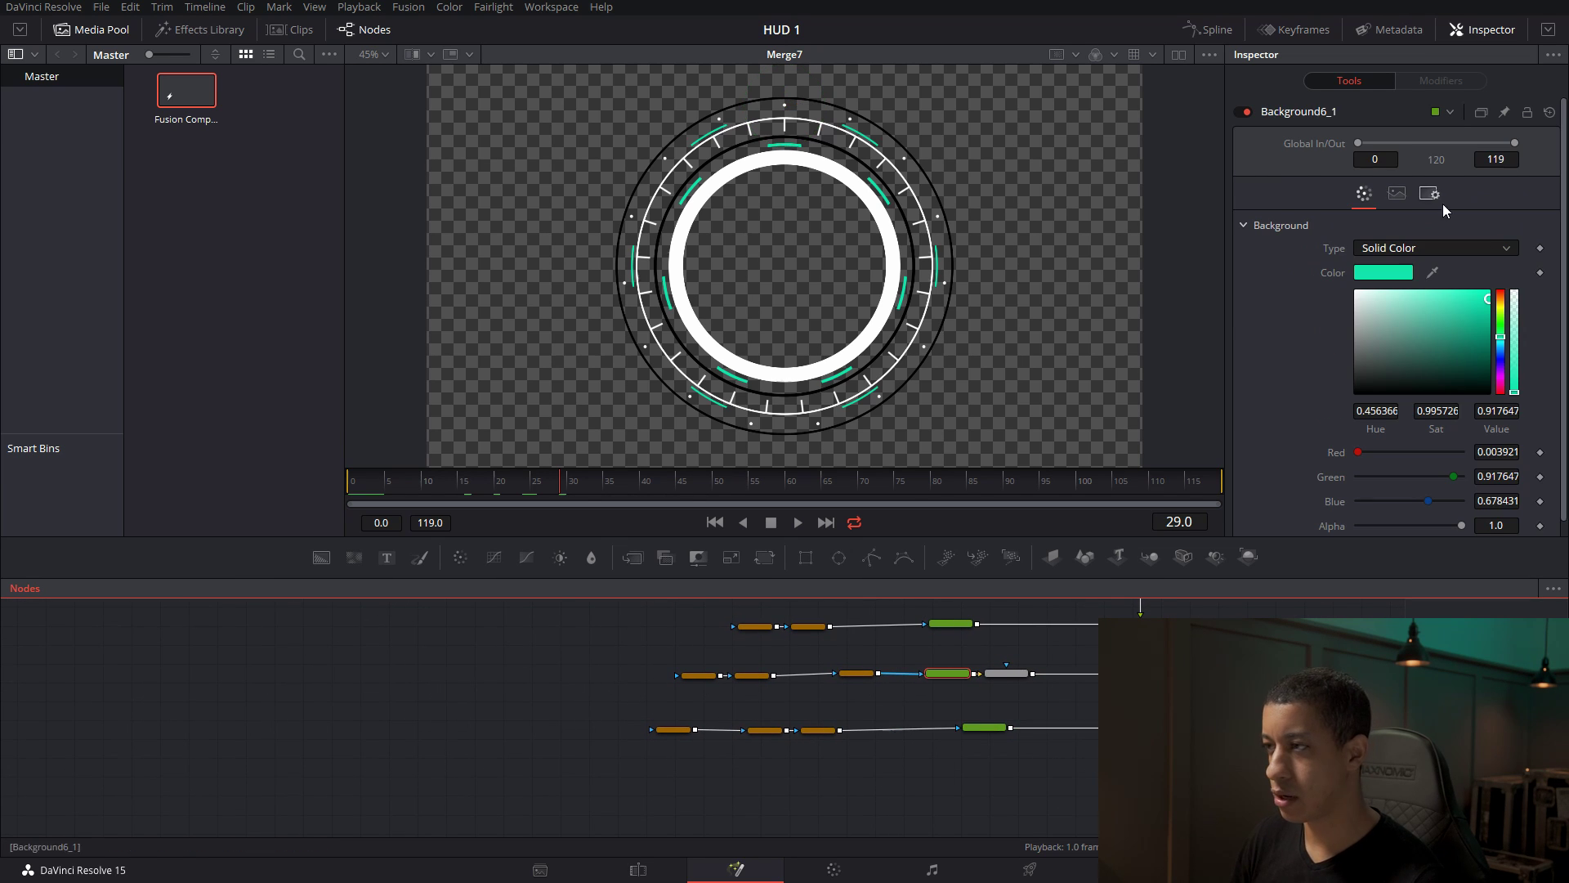
click(1406, 276)
click(858, 562)
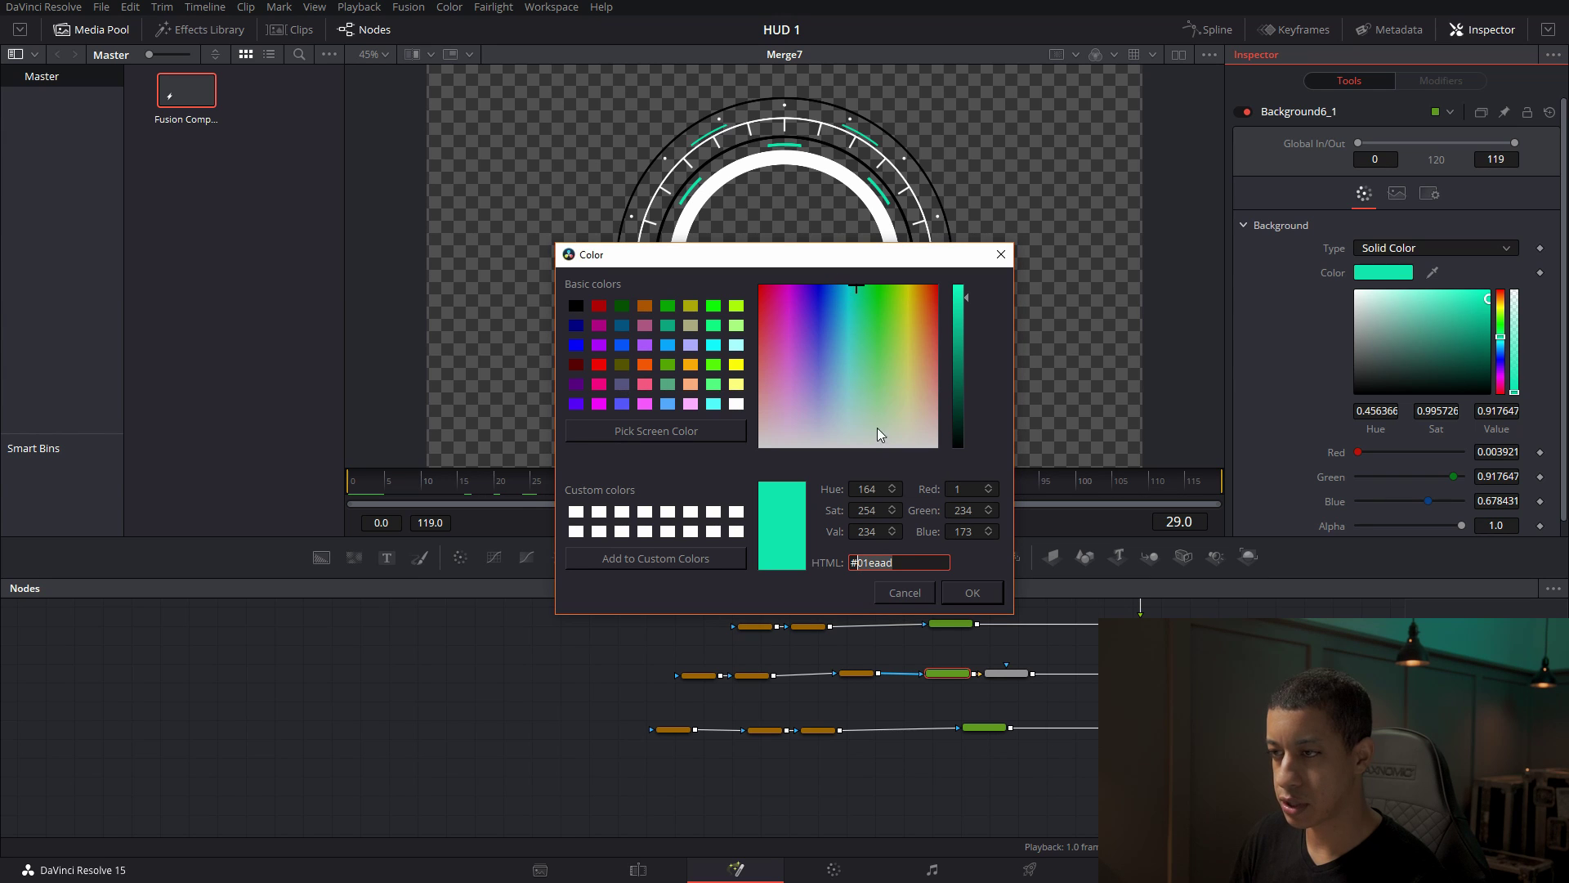
click(899, 592)
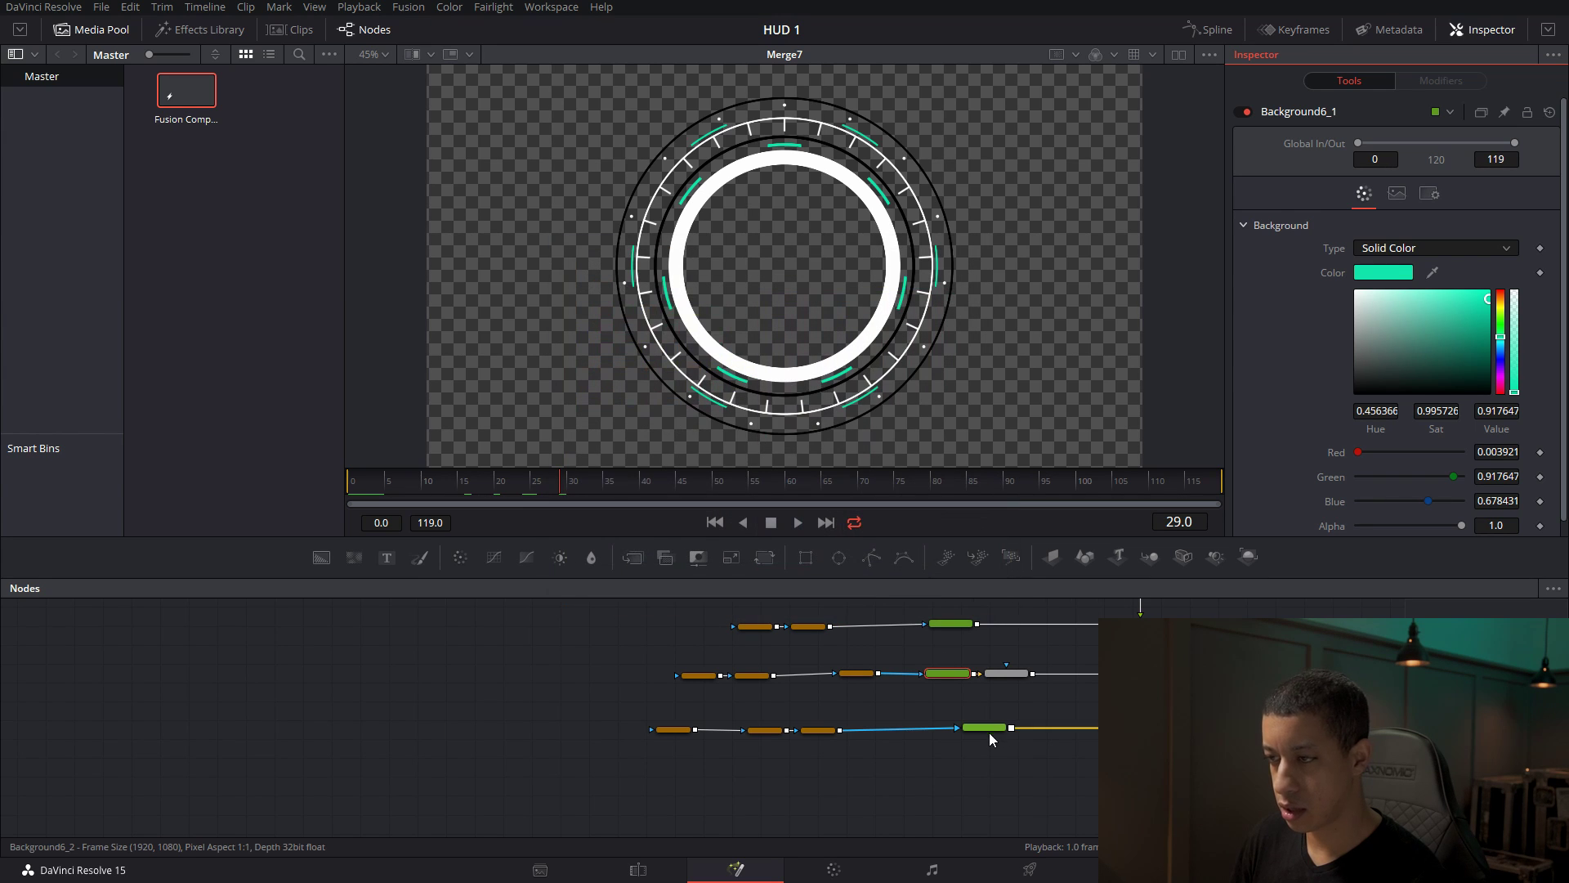
Recolour the thick inner ring light cyan by setting Background6_2 to hue 0.496, saturation 0.404 and value 0.961.
click(985, 729)
click(1499, 337)
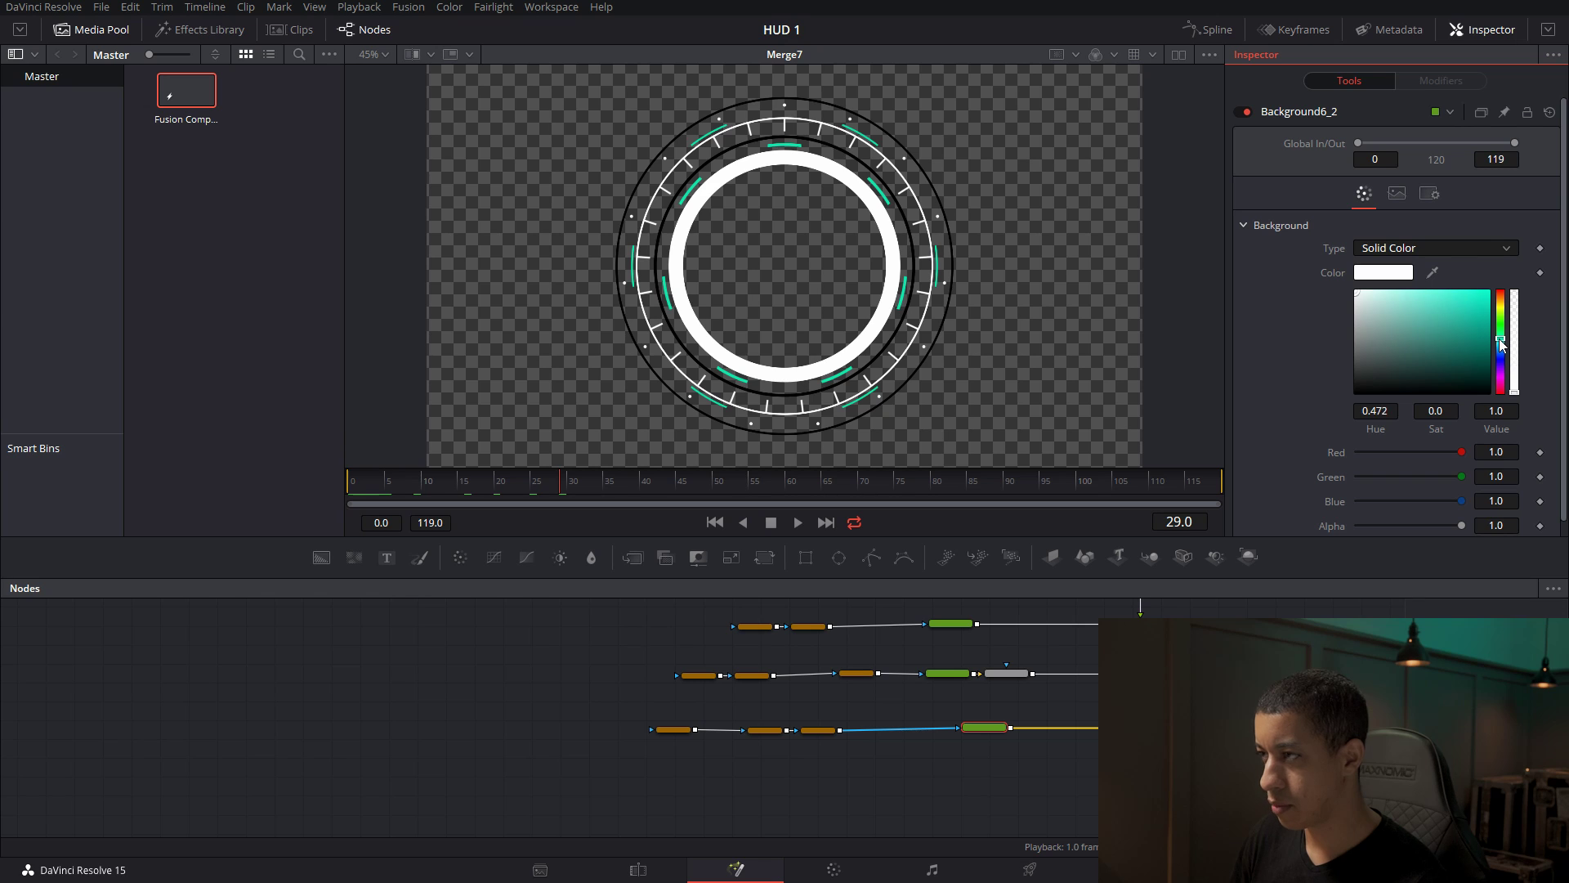
drag(1498, 336, 1409, 294)
click(1478, 303)
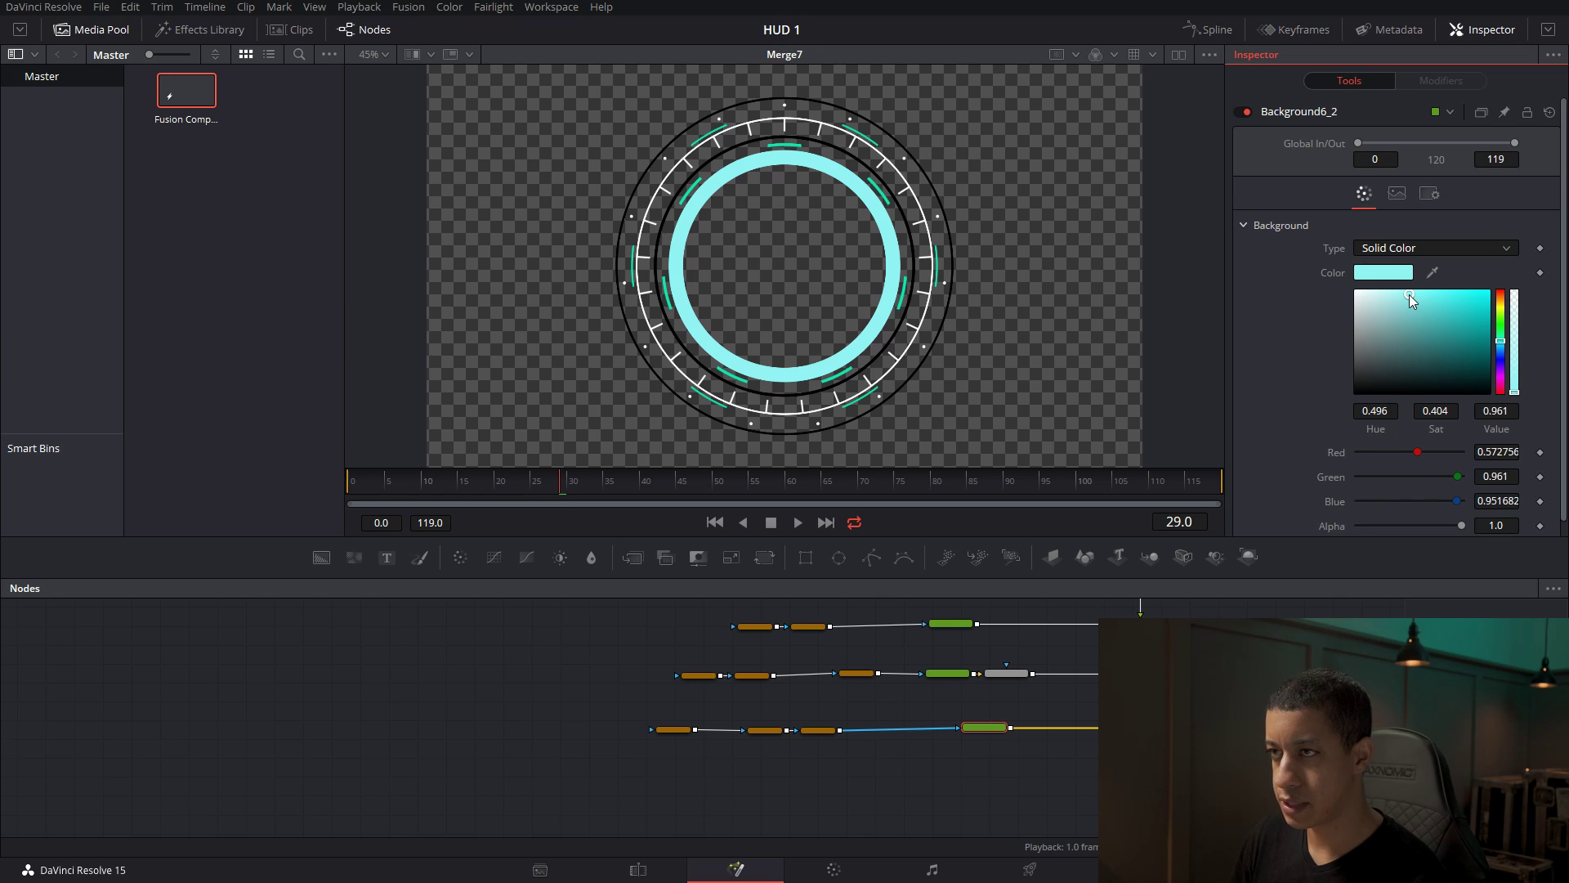
click(1226, 720)
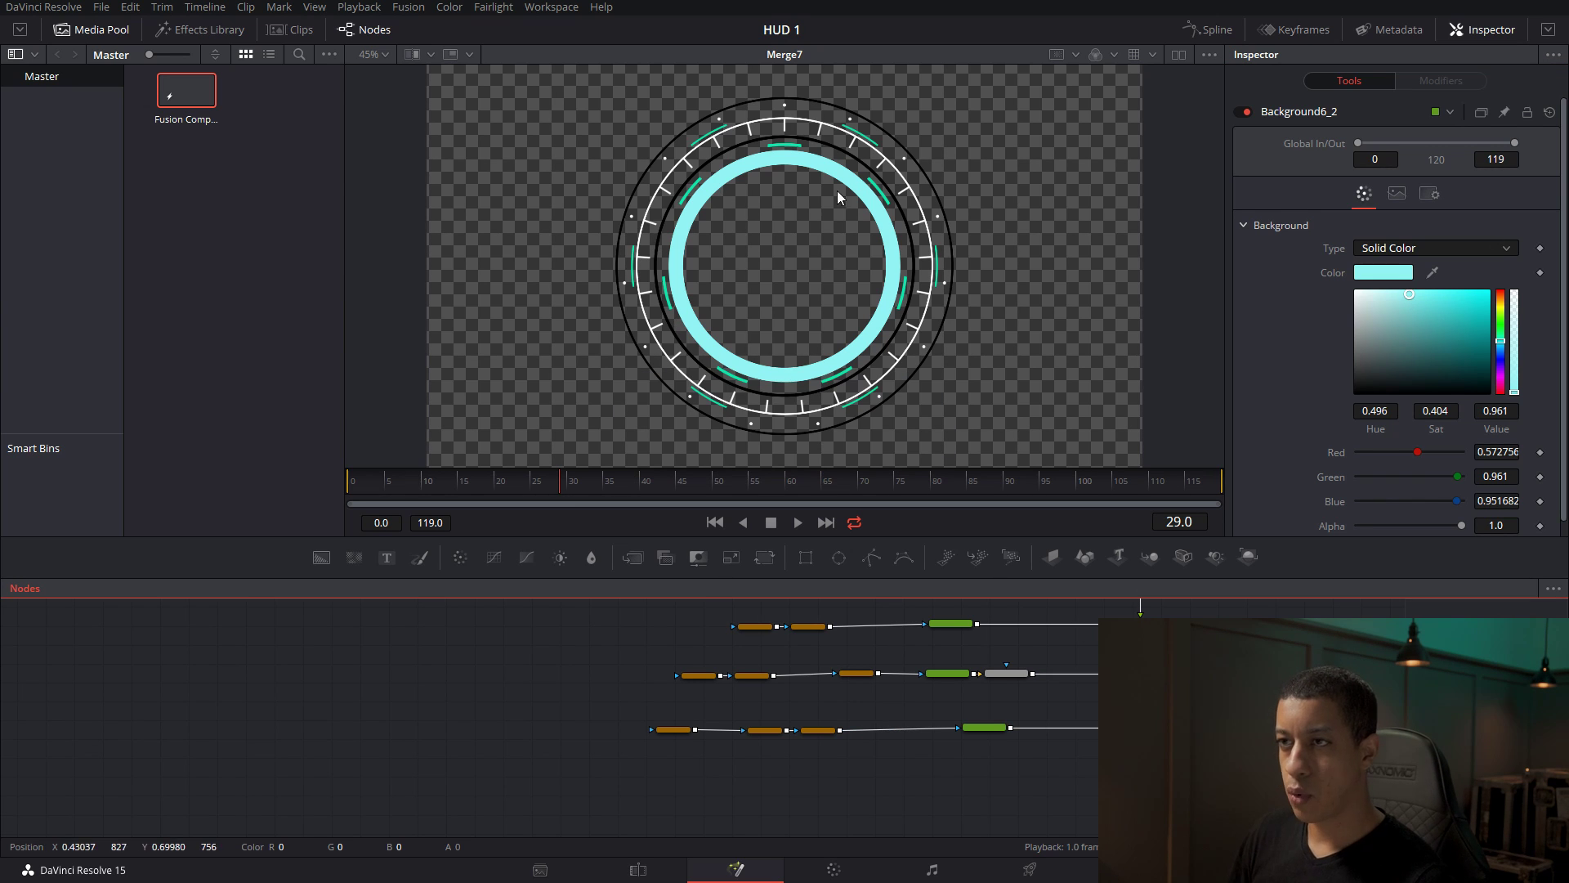
Duplicate Ellipse5, Ellipse5_1 and Background6 and place the copies below the thick inner ring's branch in the node graph.
mouse_move(1226, 719)
mouse_down()
mouse_move(1256, 706)
mouse_move(1232, 749)
mouse_up()
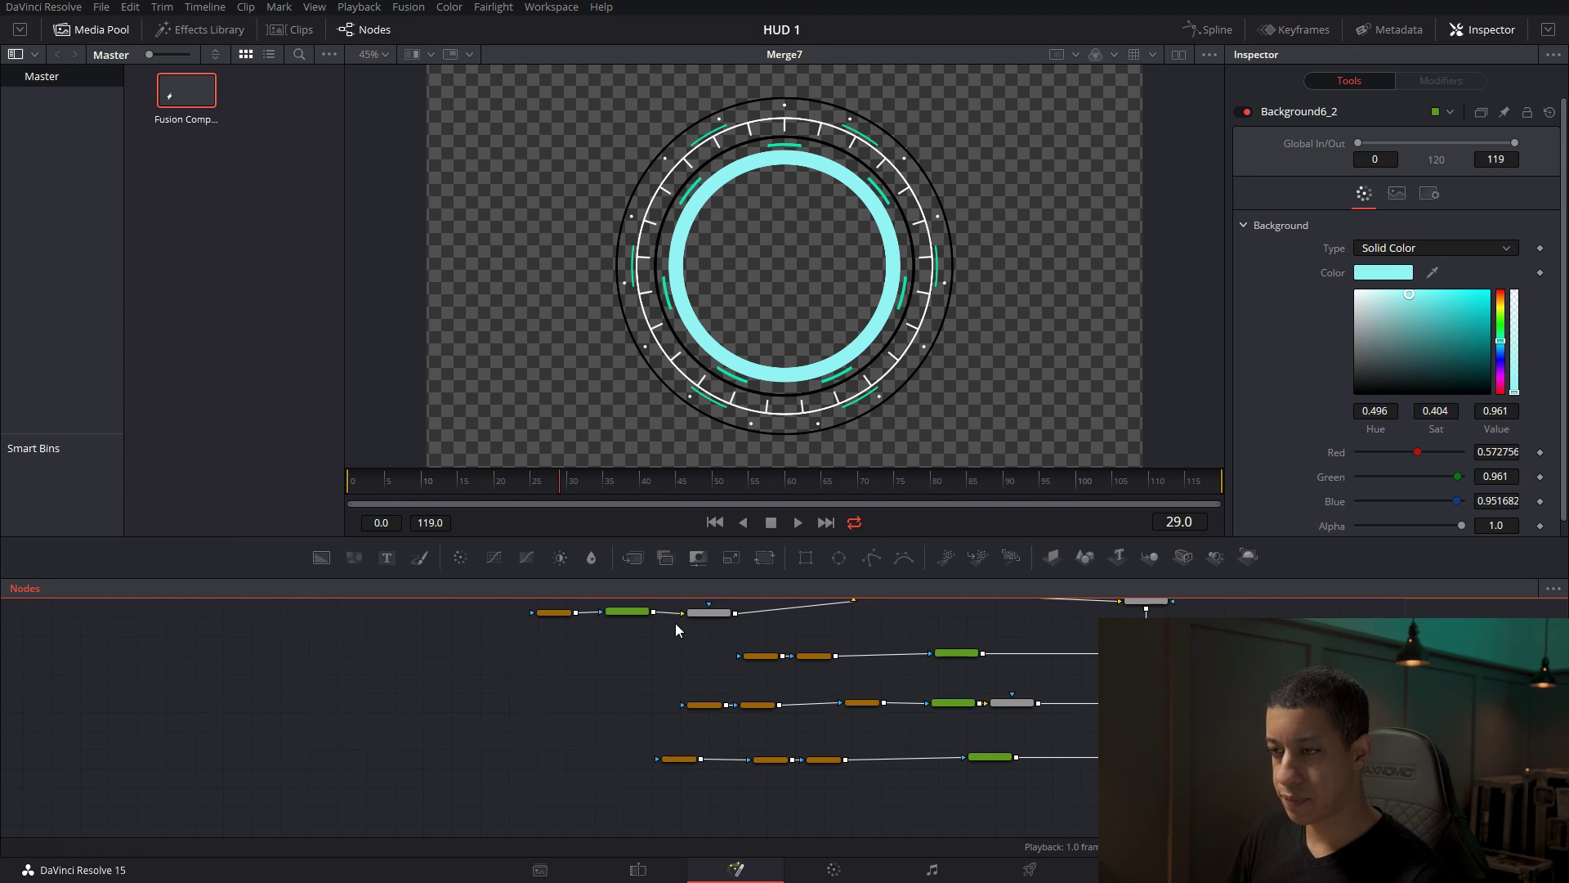
drag(727, 634, 985, 667)
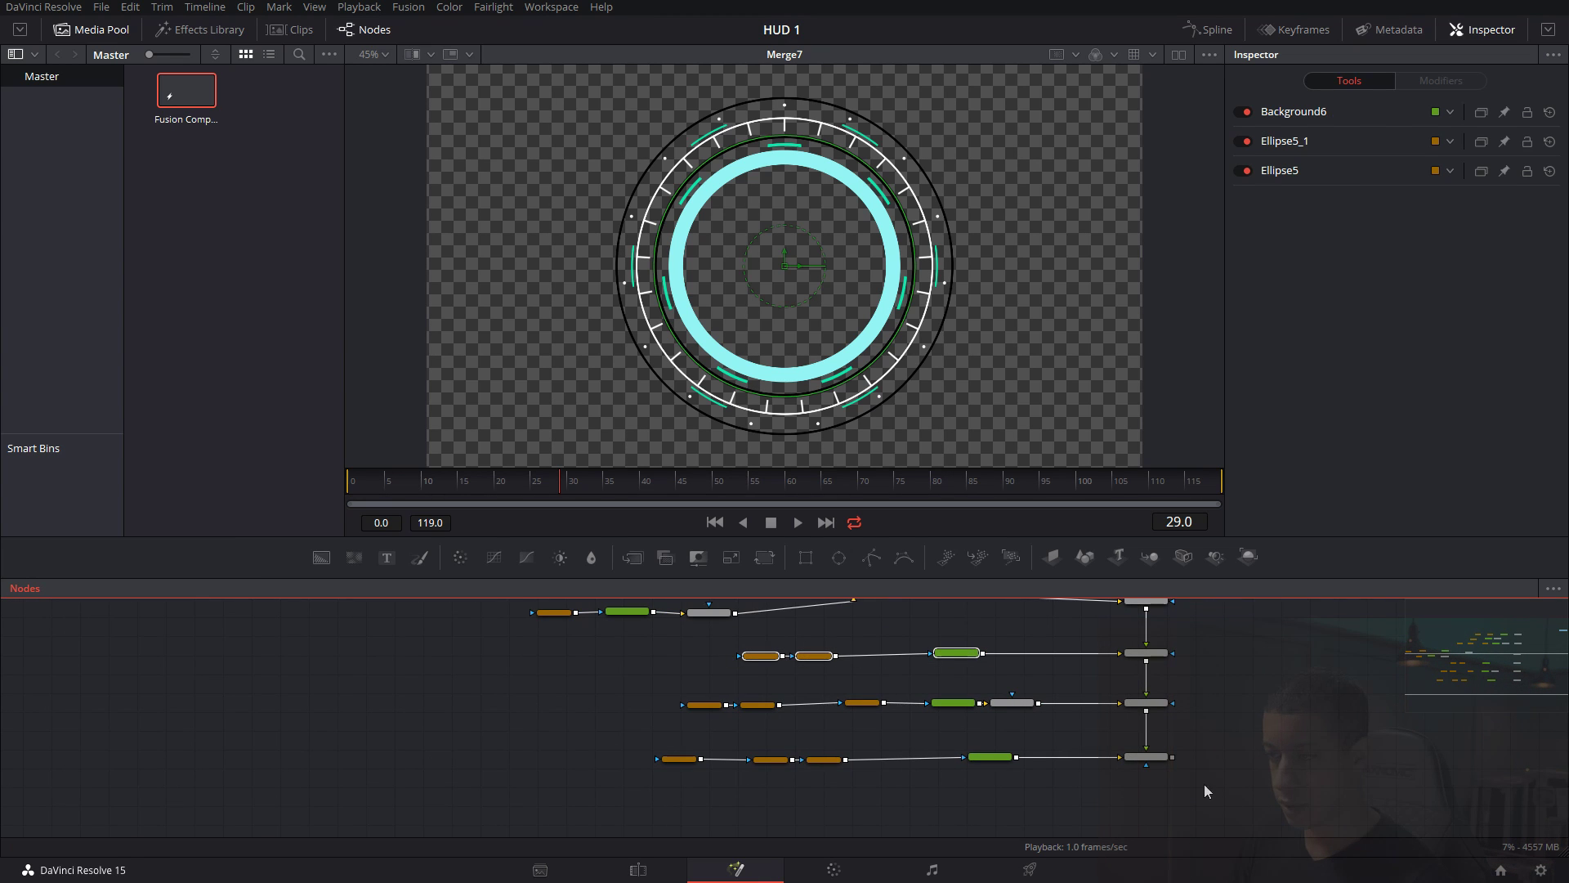
key(ctrl+c)
key(ctrl+v)
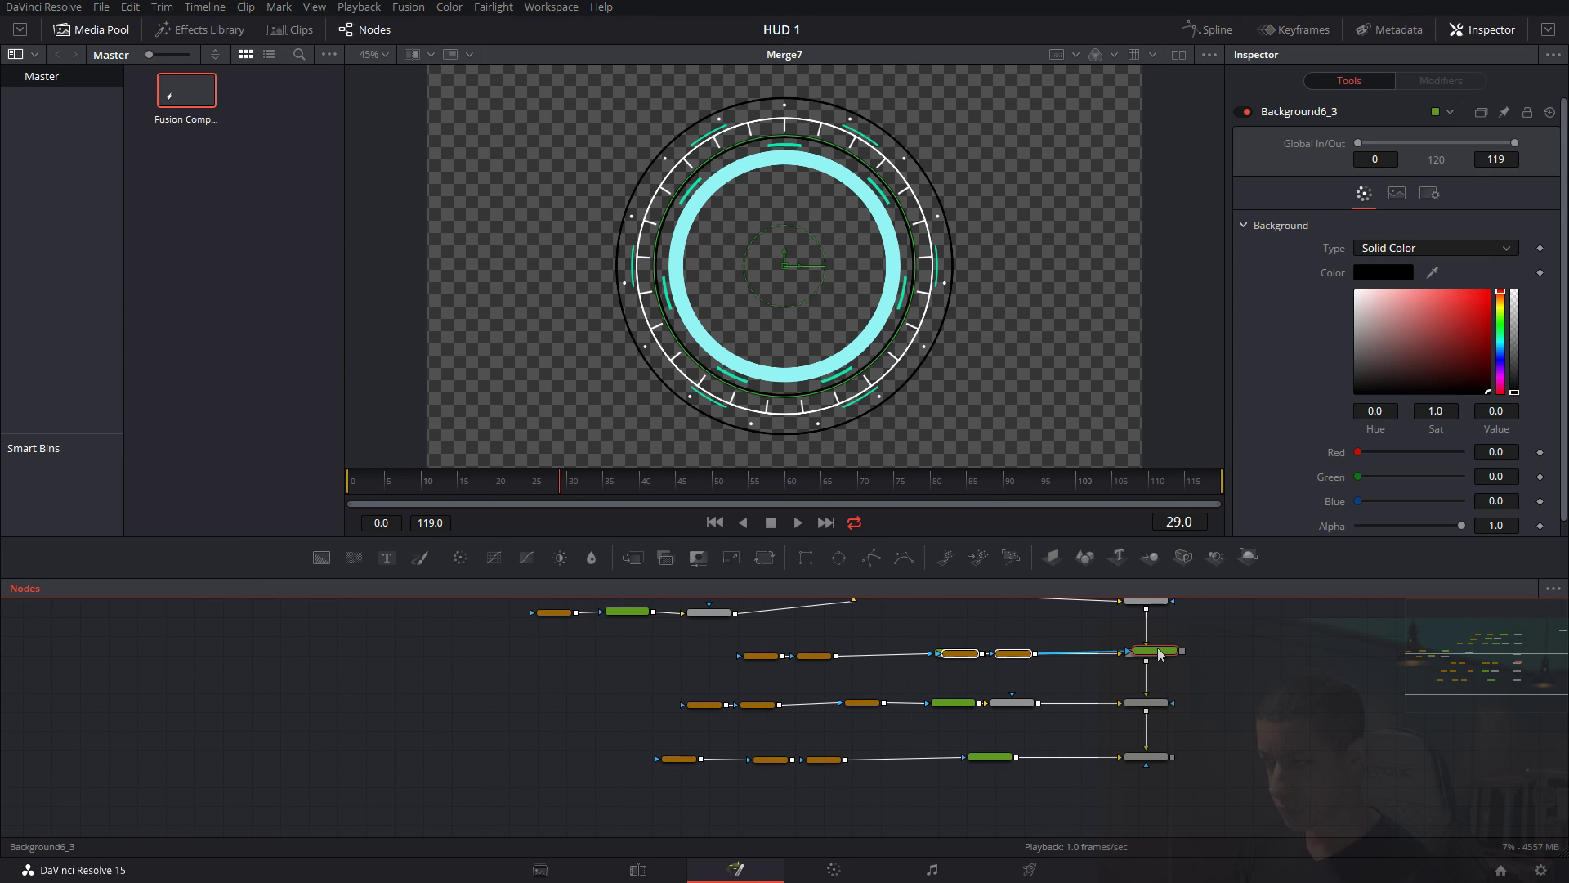
drag(1167, 661, 1046, 801)
Merge the output of Merge7 over the copied Background6_3 and show Merge8 in the viewer.
drag(1193, 815, 1185, 778)
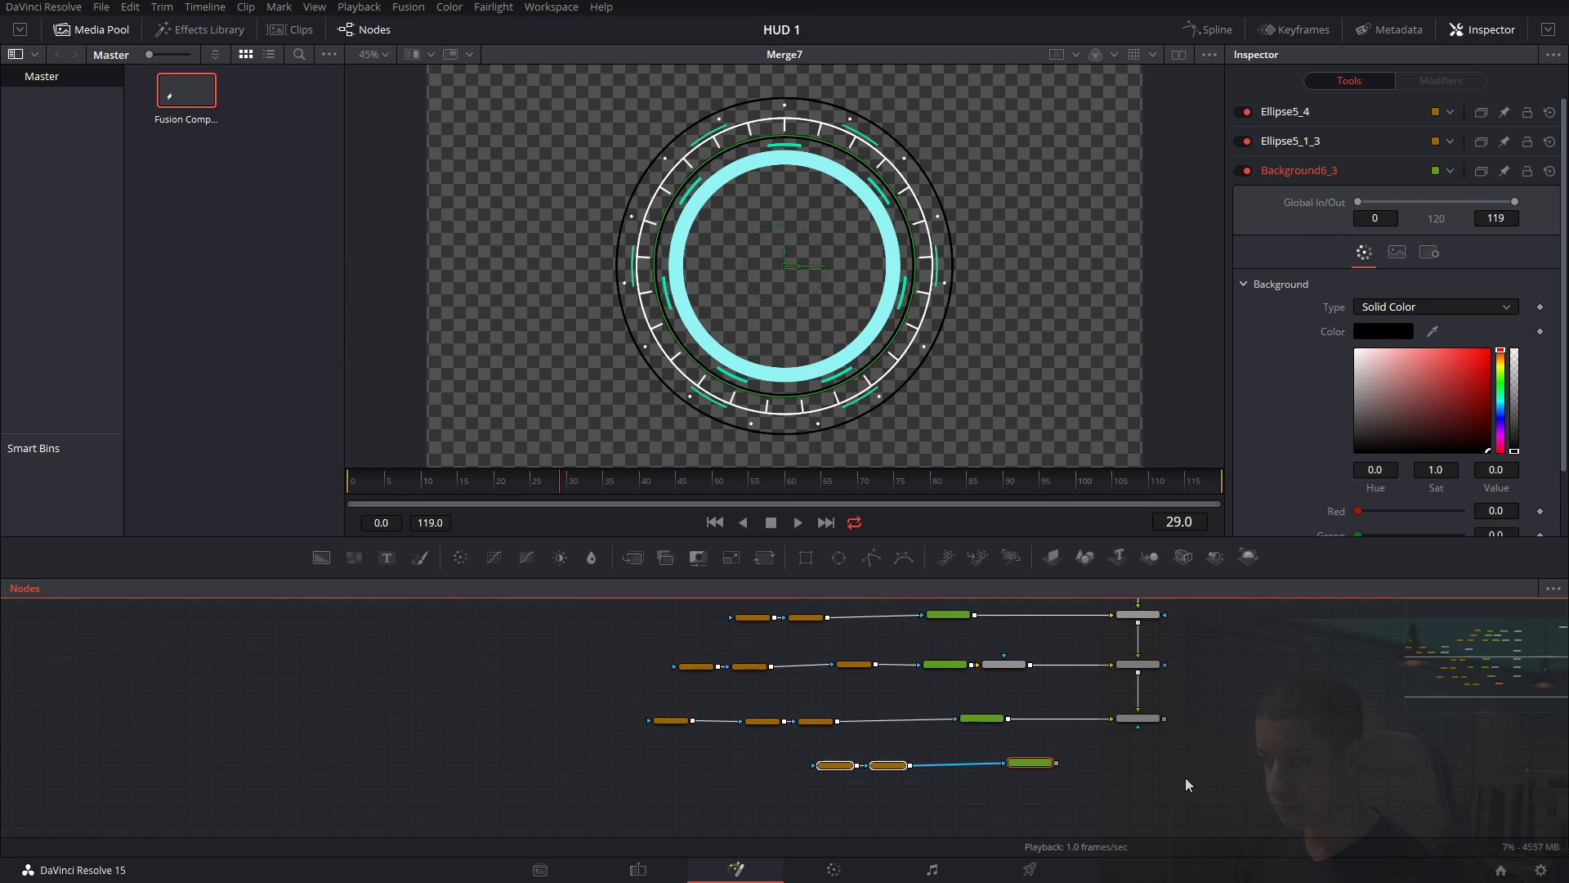
drag(1165, 722, 870, 330)
scroll(1169, 768, up, 5)
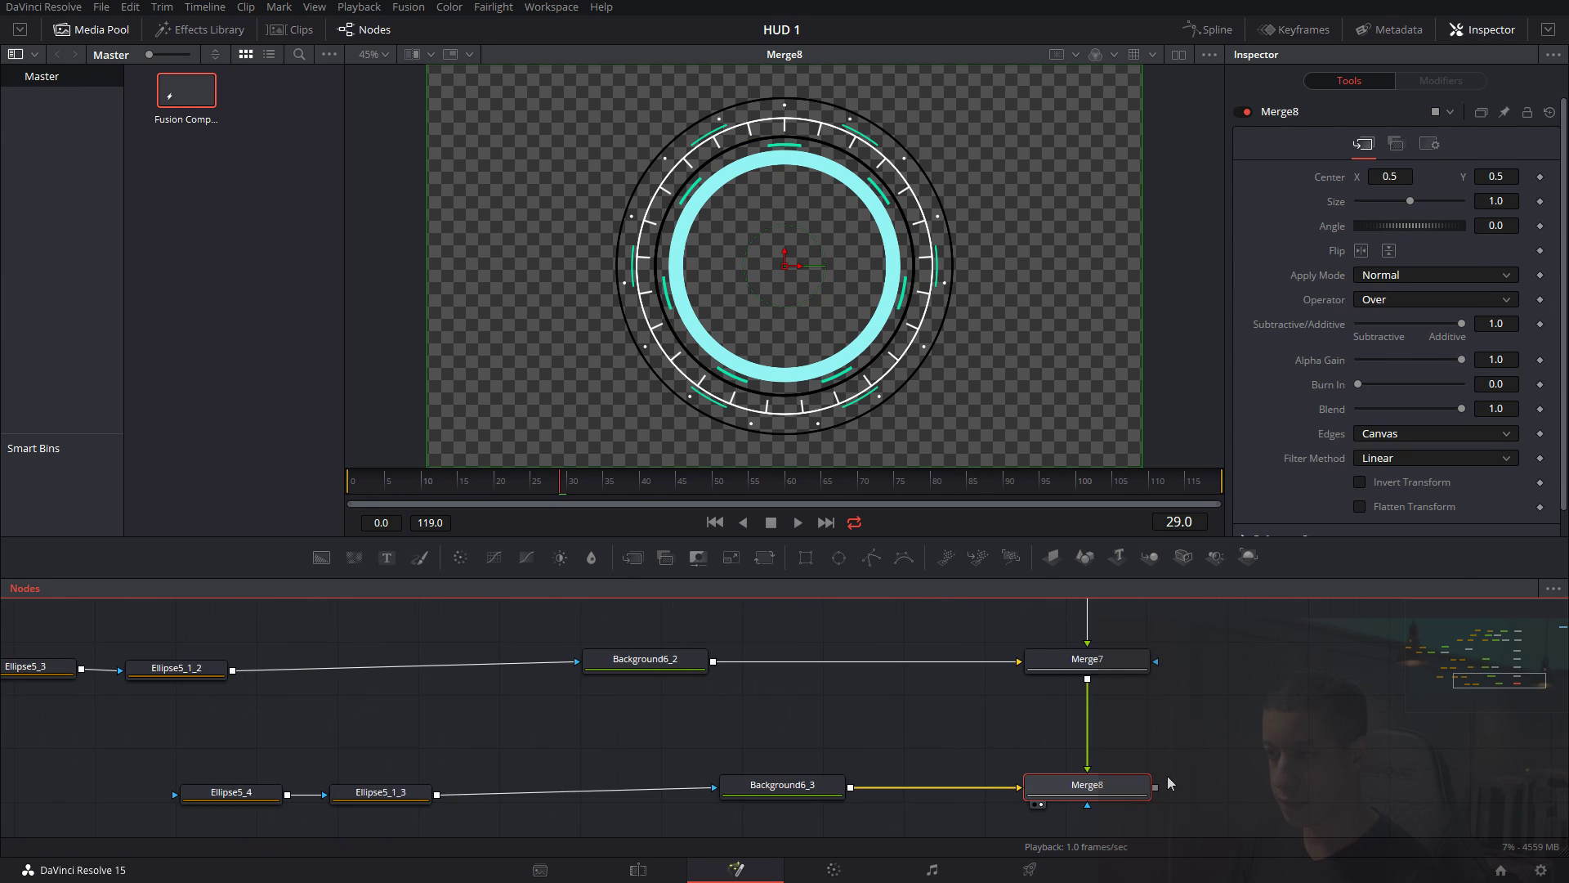
Shrink the copied ring to fit just inside the light cyan ring by setting Ellipse5_4's Height to 0.2734.
drag(1181, 777, 1448, 720)
click(479, 736)
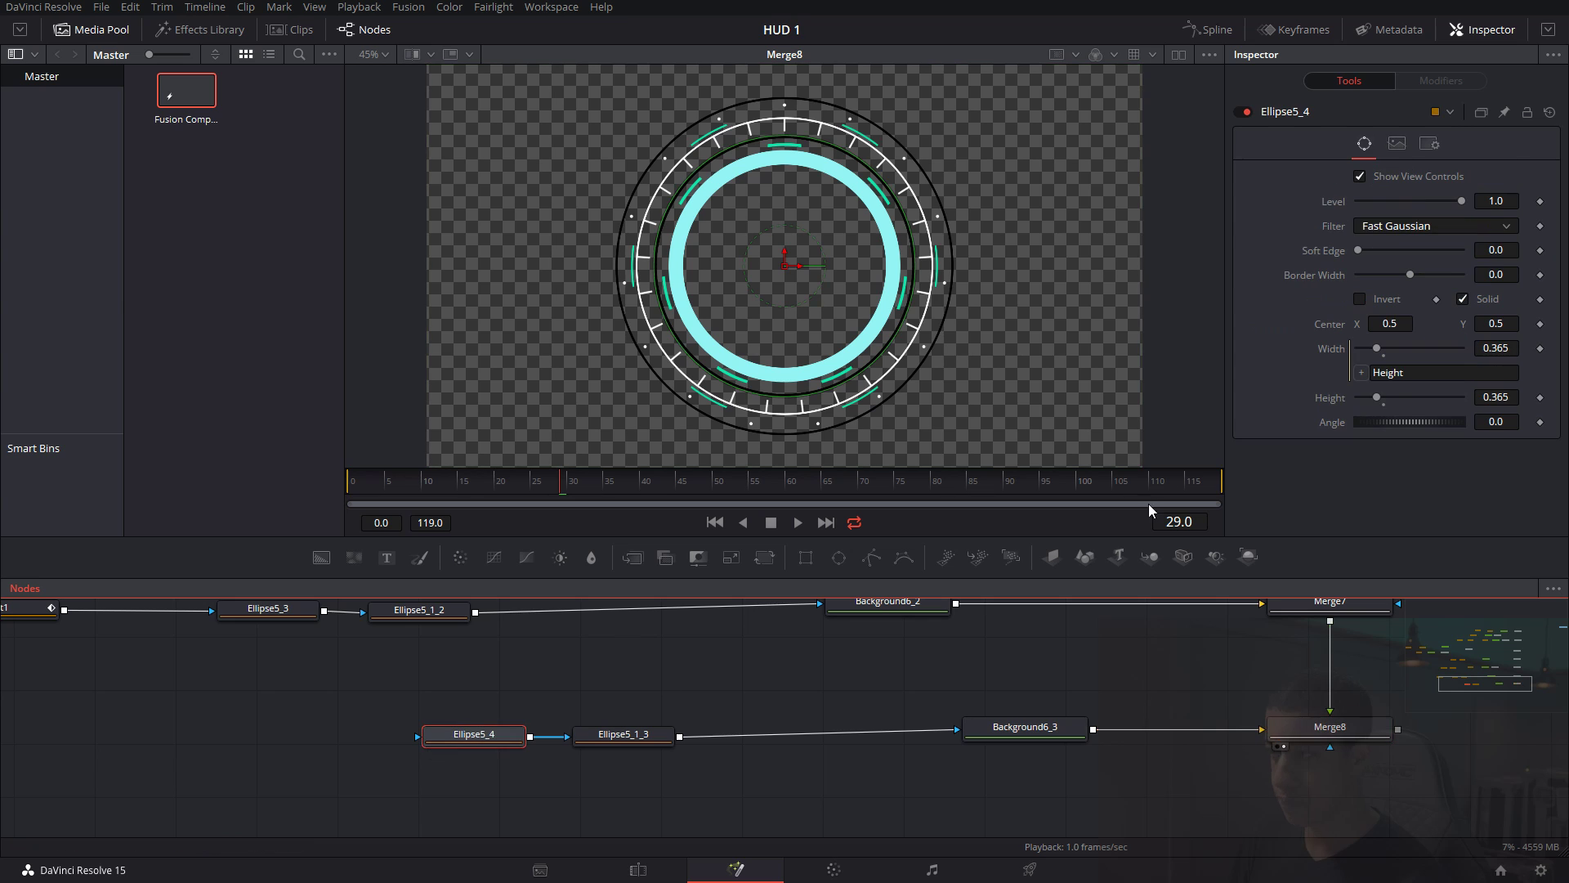
drag(1380, 403, 1329, 404)
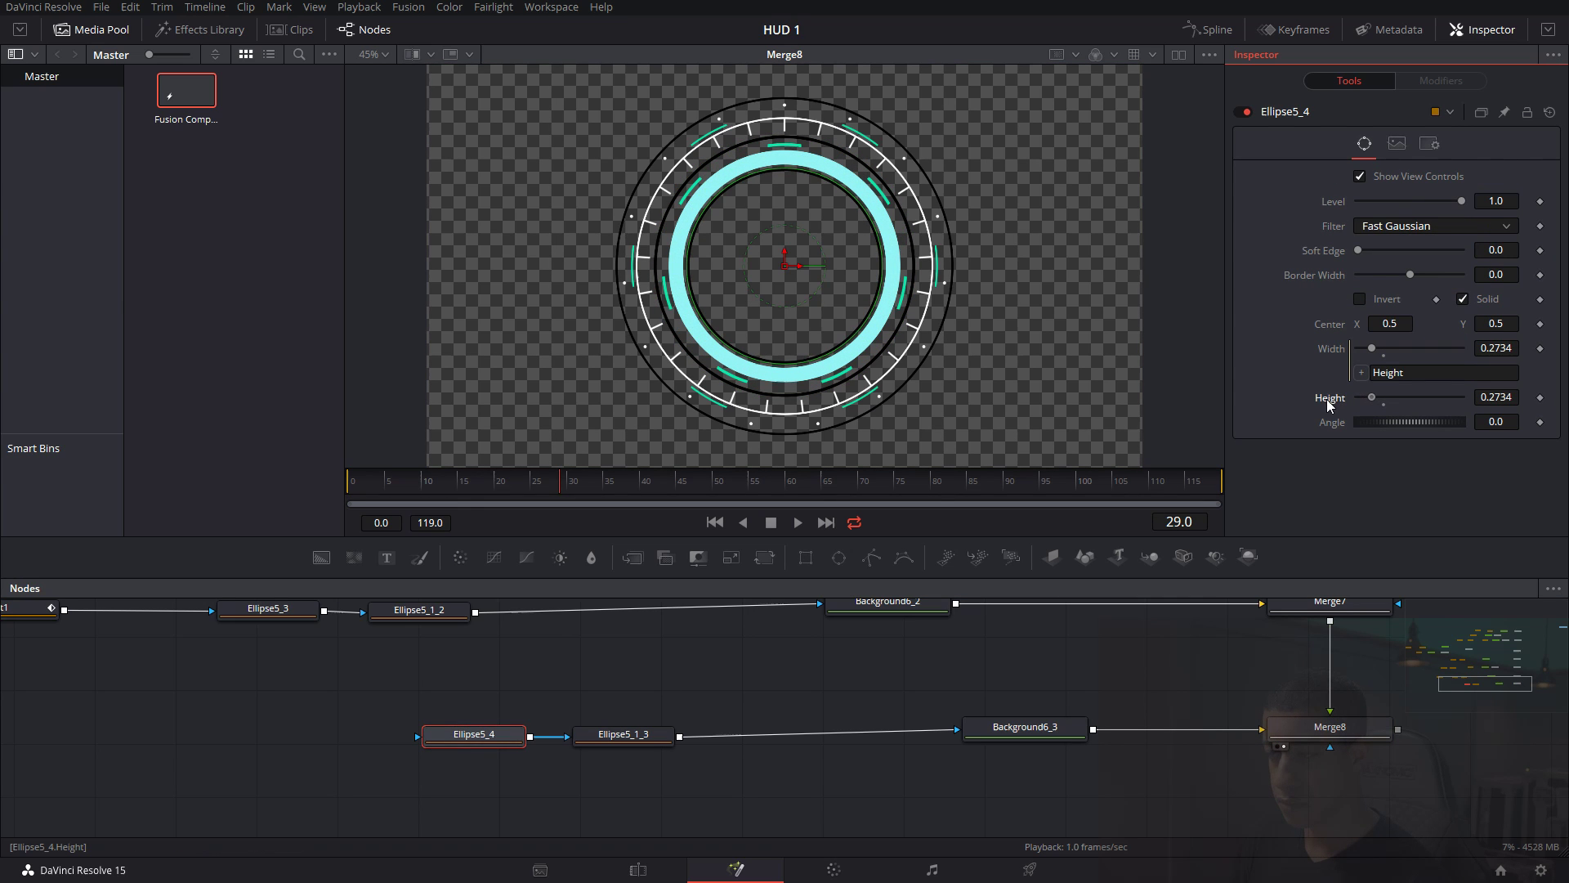
click(1124, 652)
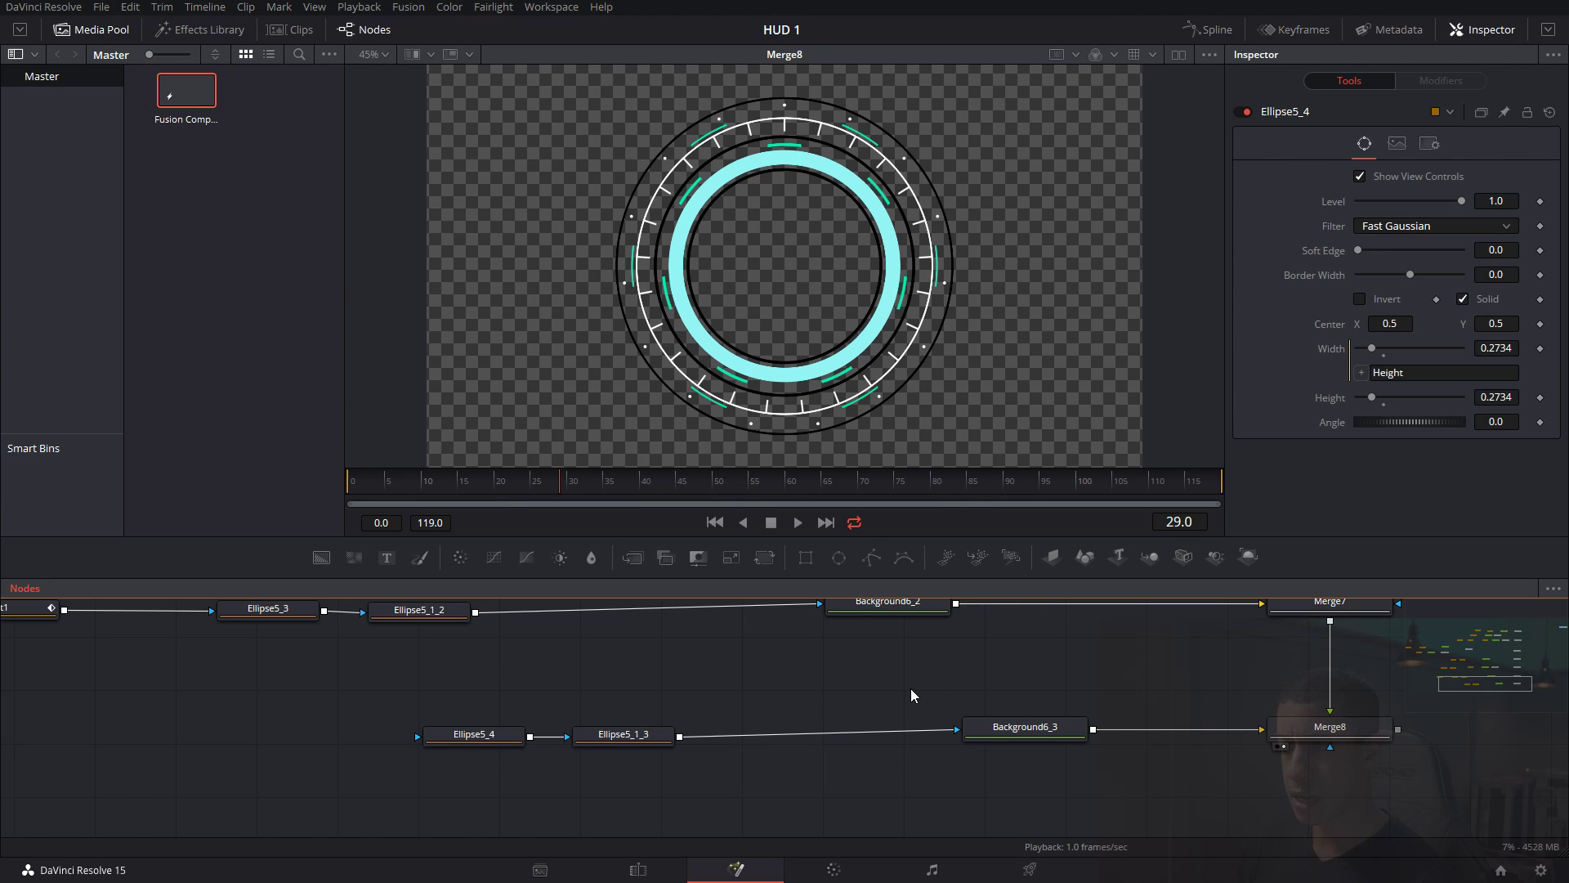
Recolour the new innermost ring pure white in Background6_3.
click(1024, 727)
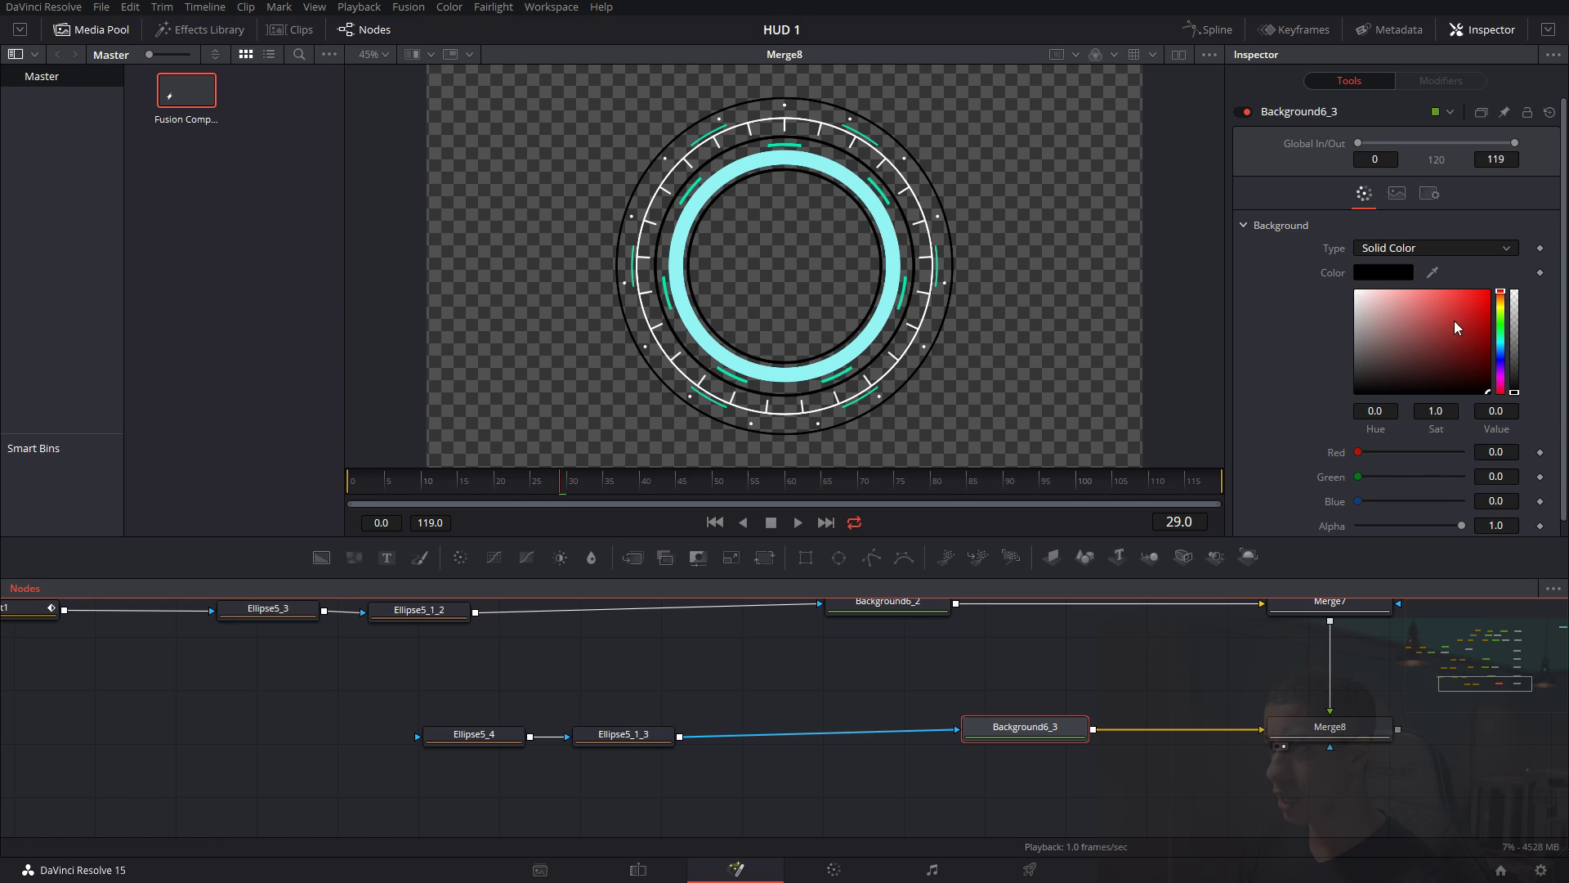
drag(1457, 328, 1272, 287)
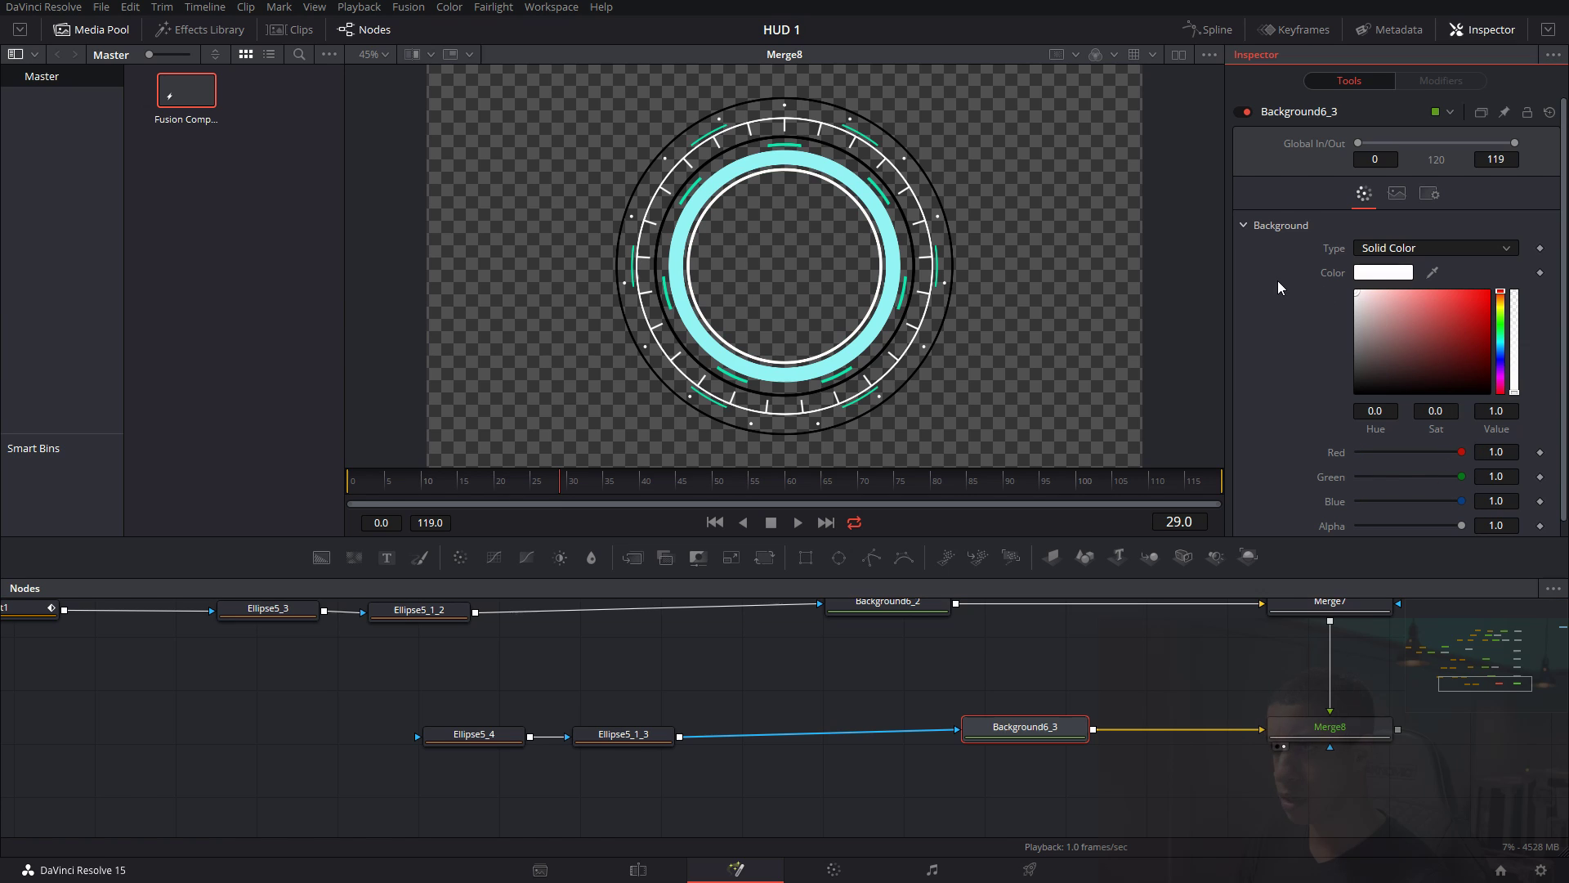
click(913, 672)
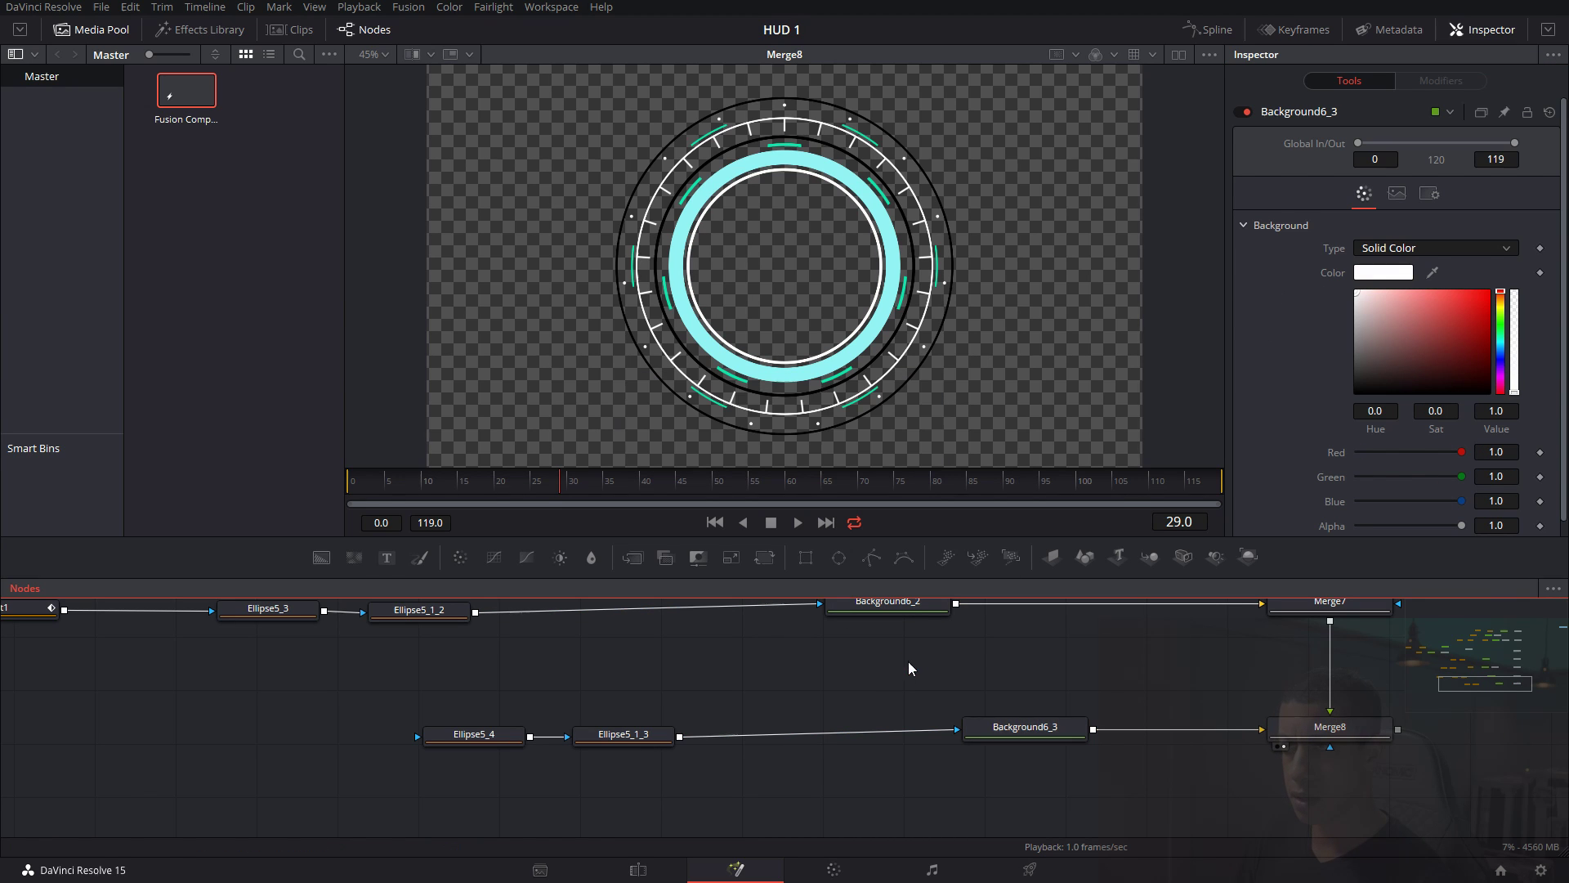
Thin the white innermost ring by setting Ellipse5_1_3's Border Width to -0.0041.
click(596, 738)
click(1408, 276)
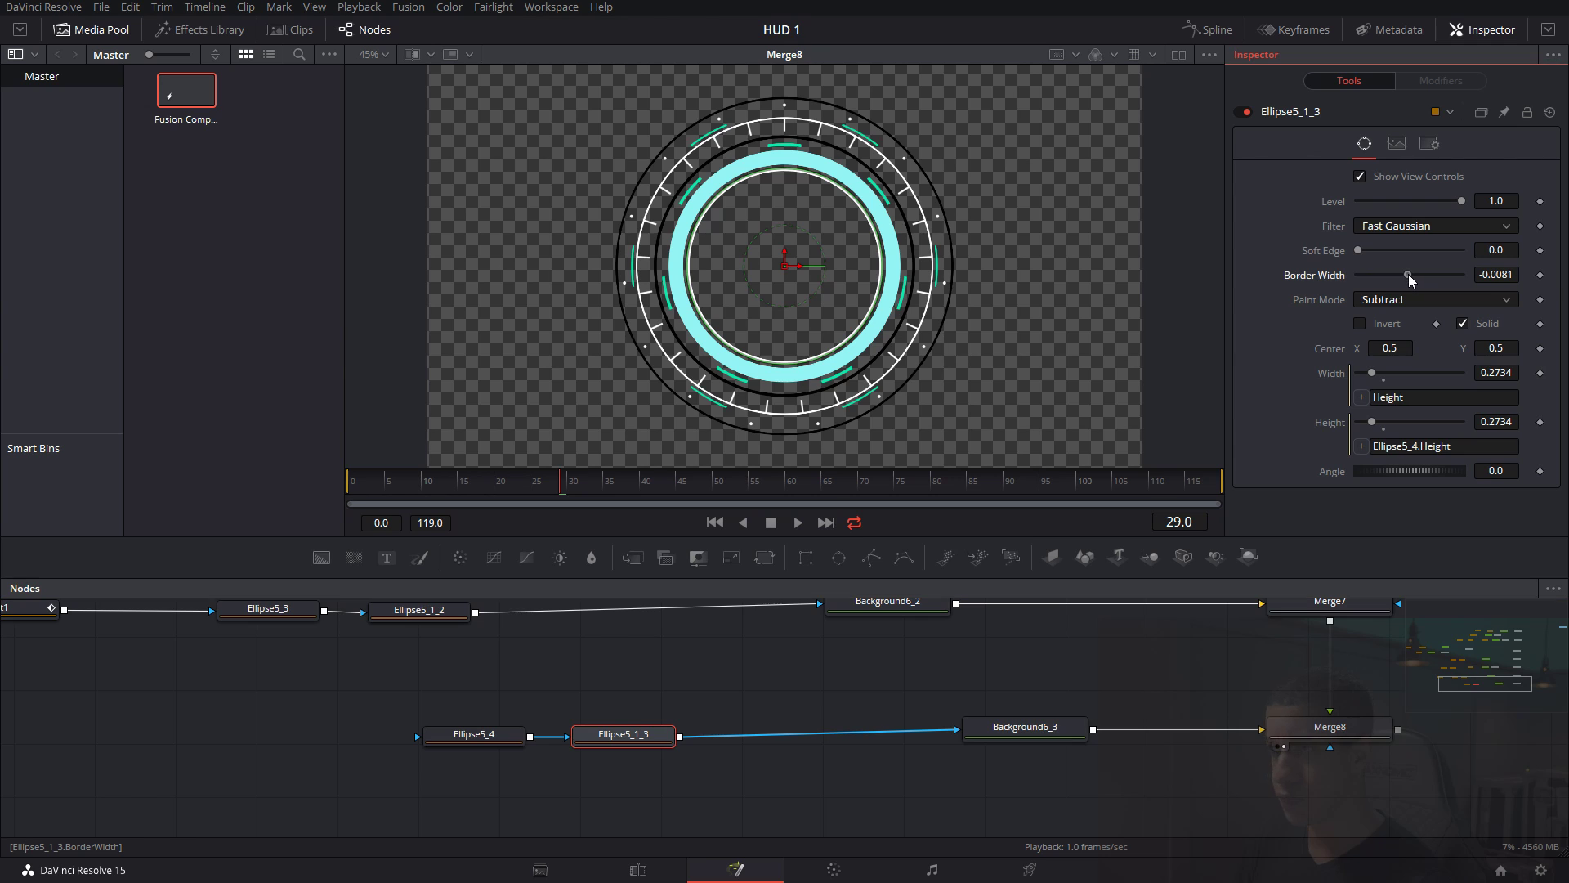
drag(1409, 280, 1413, 279)
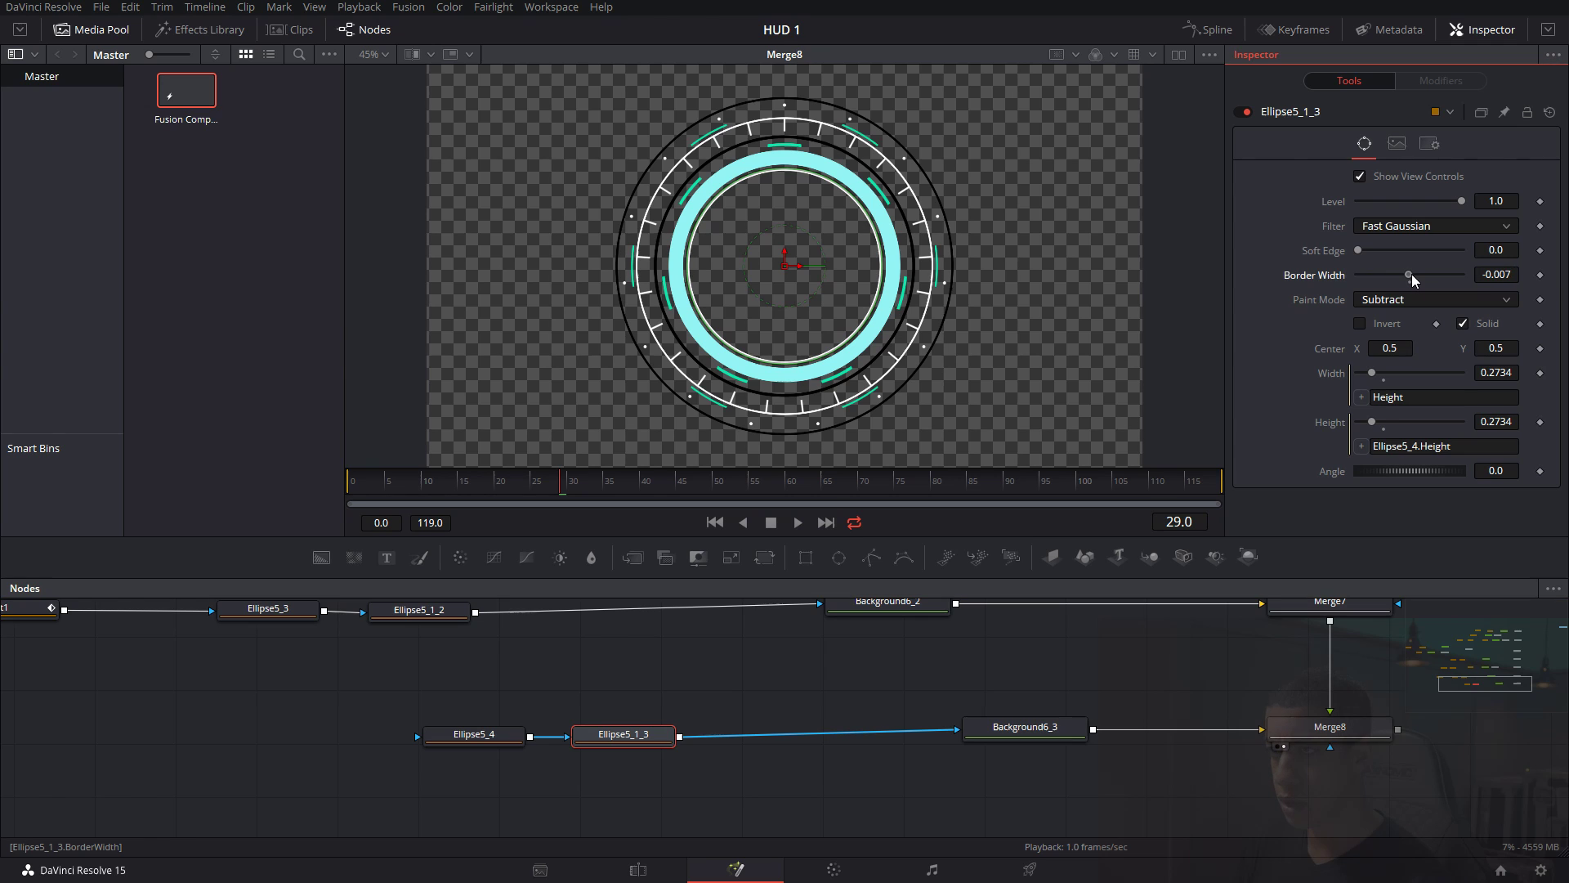
click(1157, 654)
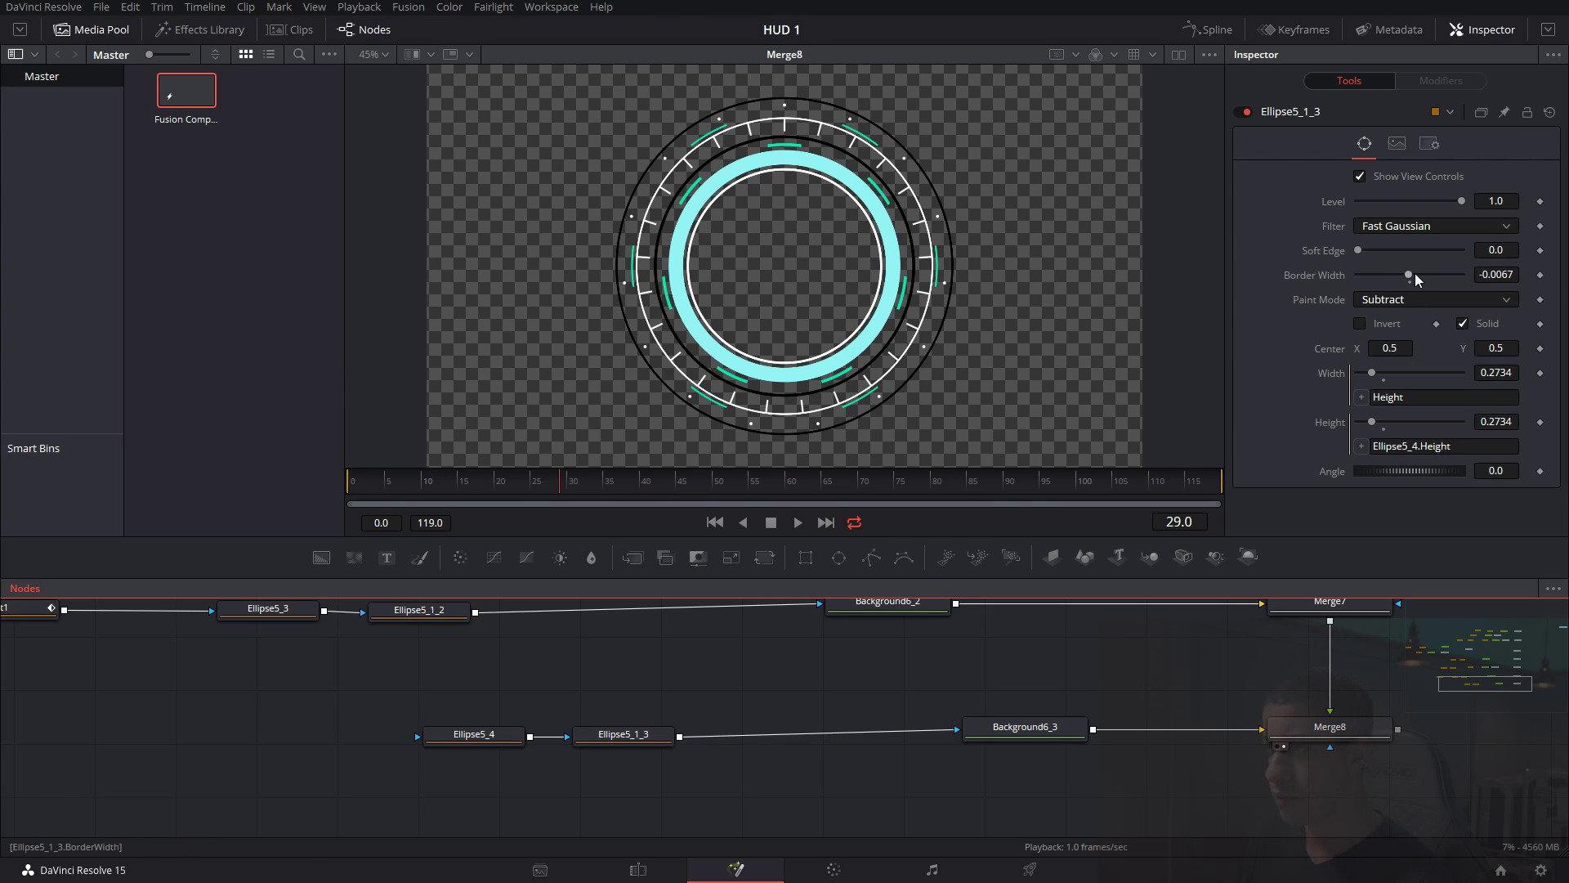
drag(1408, 277, 1417, 282)
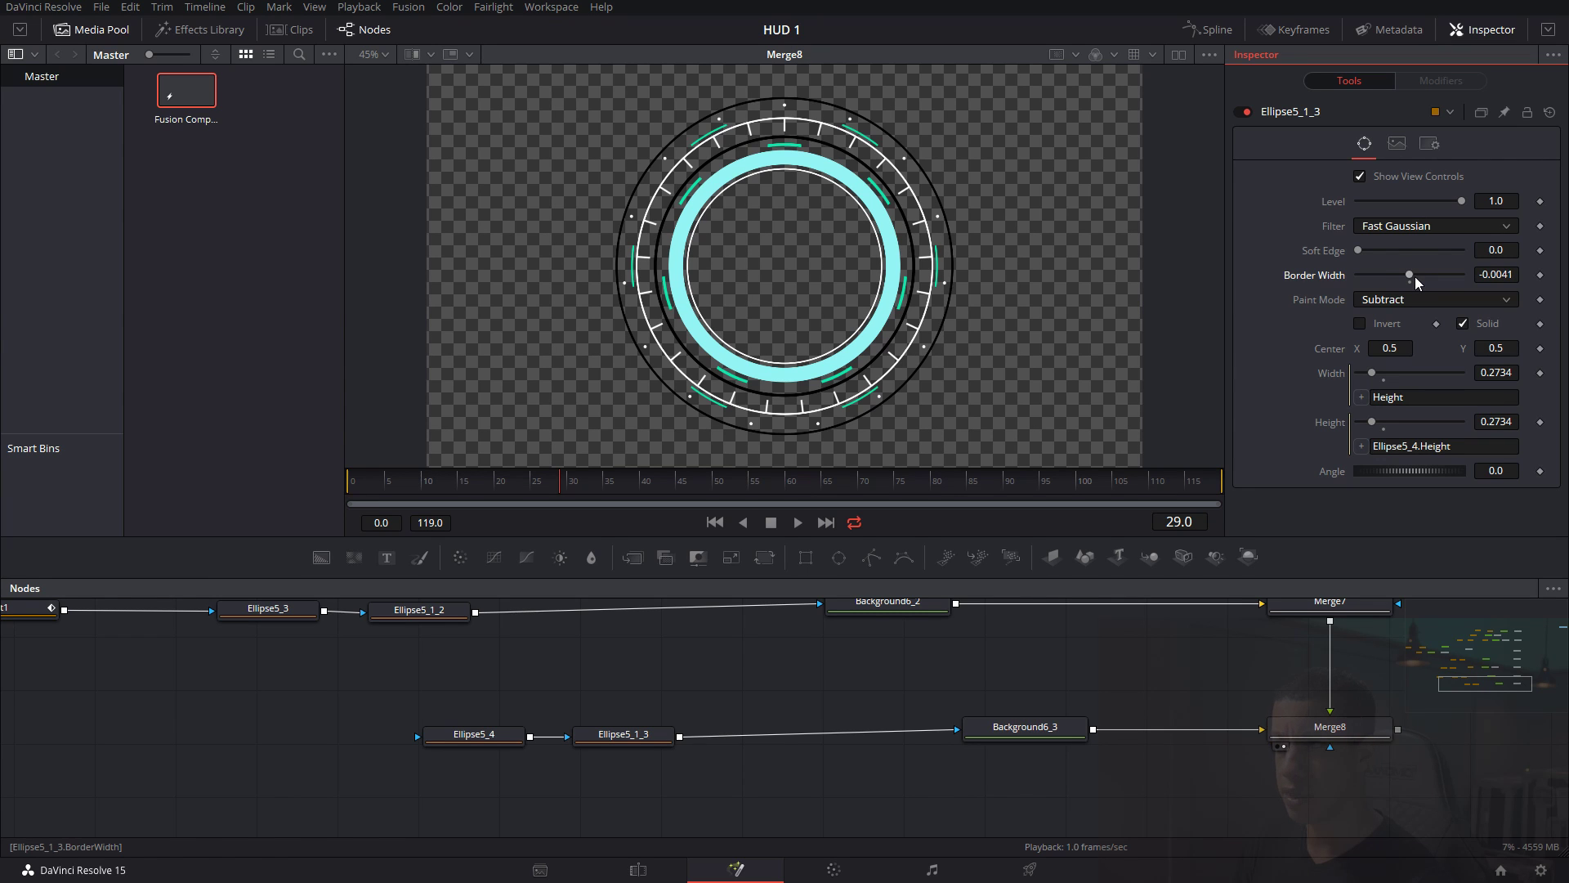
click(1167, 704)
Add a Background node below the node tree, coloured dark blue with hue 0.608, saturation 0.639 and value 0.26.
scroll(1166, 704, down, 3)
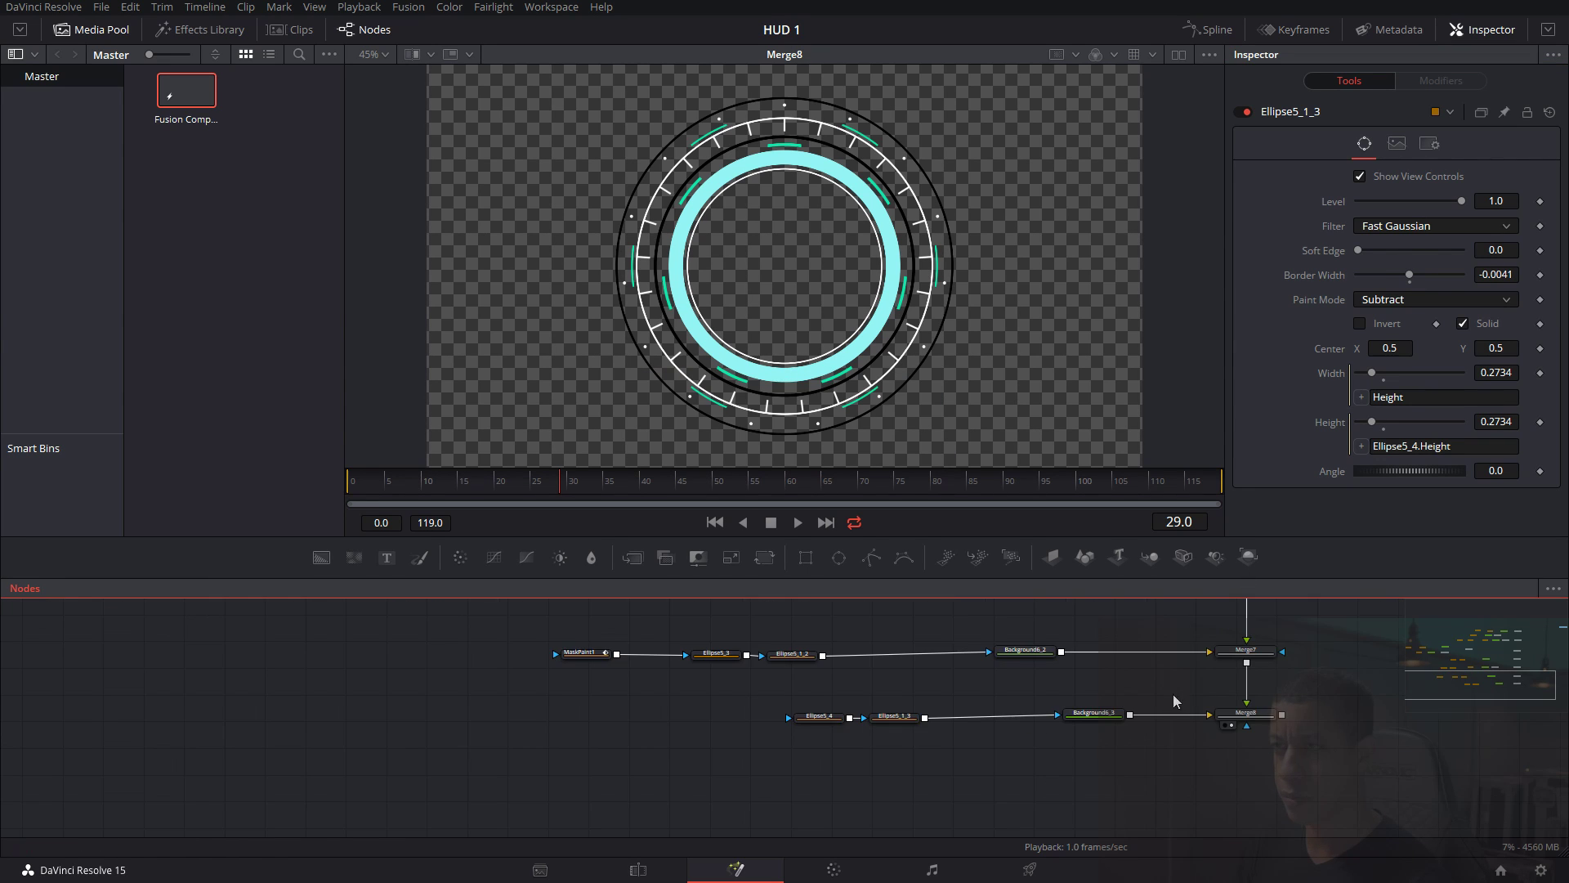
scroll(1252, 688, down, 2)
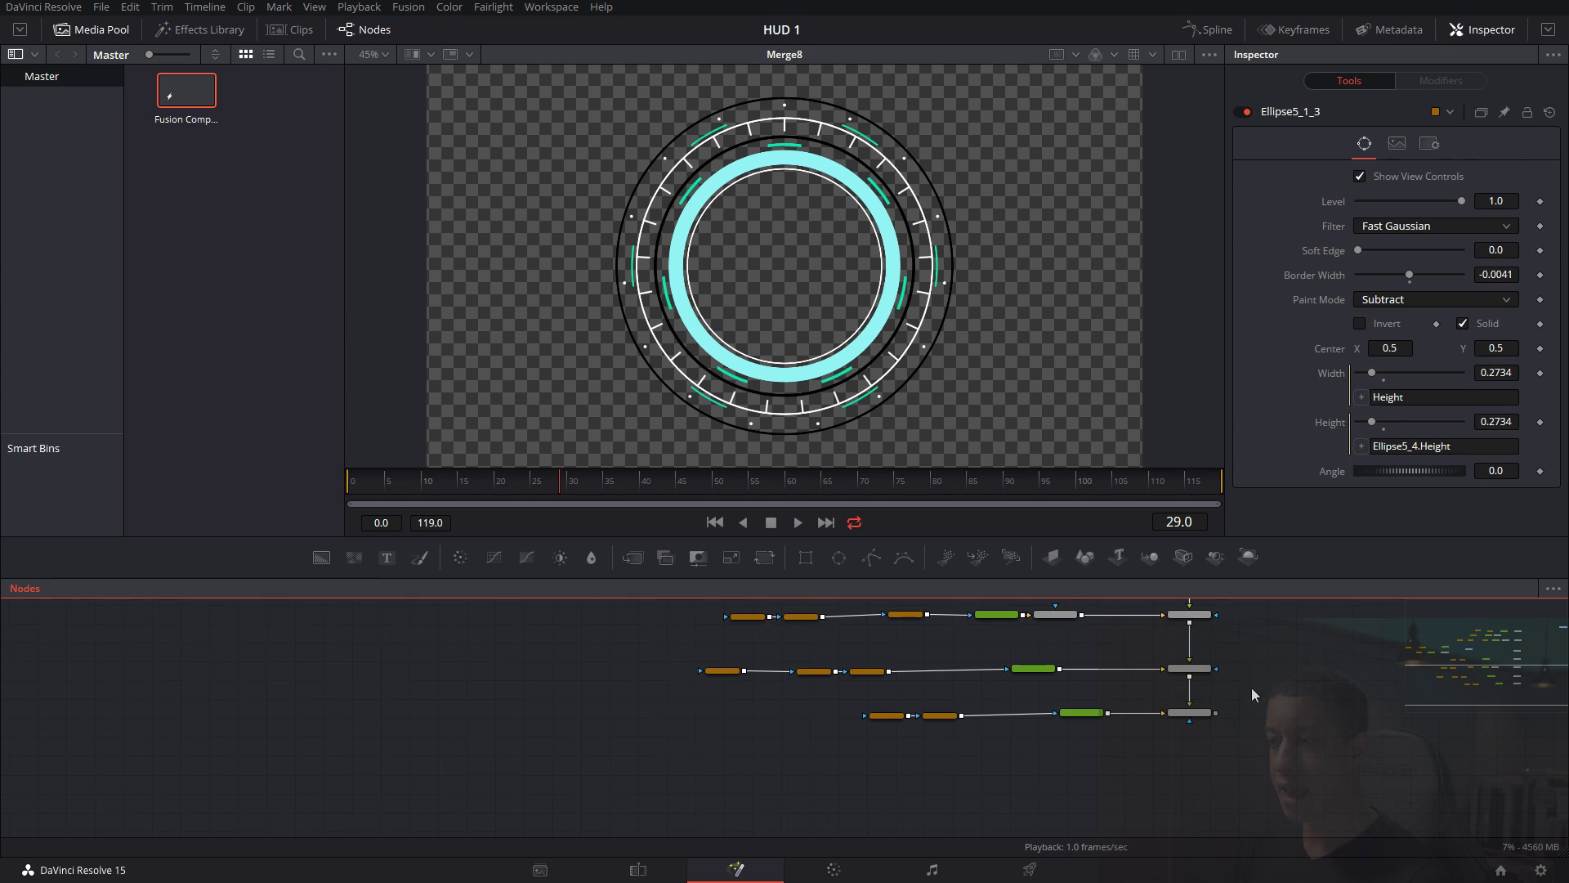
scroll(1230, 721, down, 1)
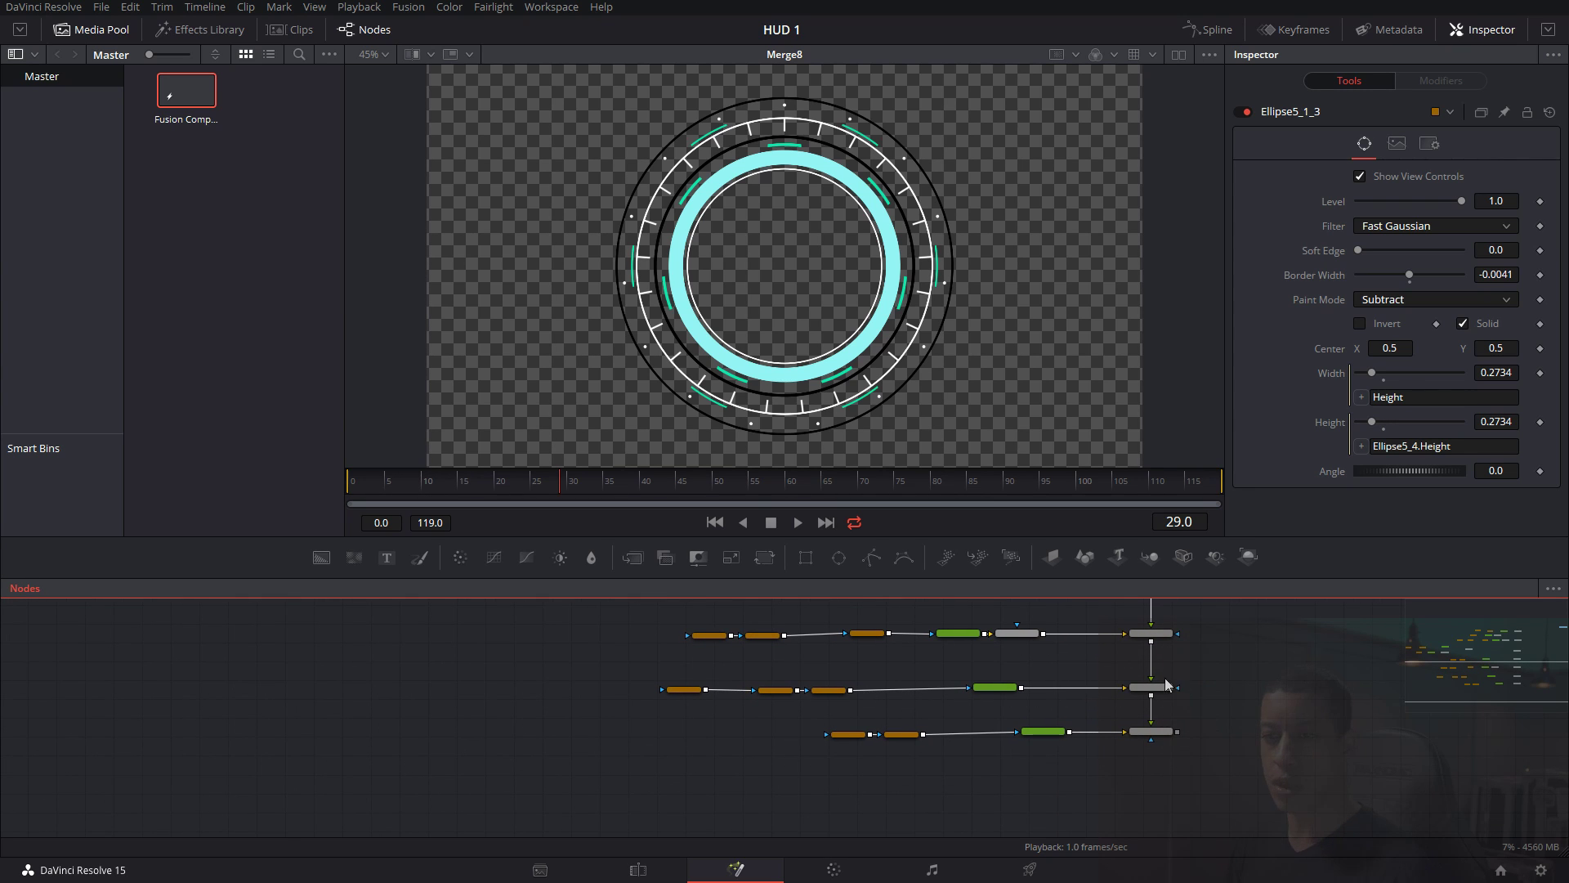
drag(926, 807, 903, 714)
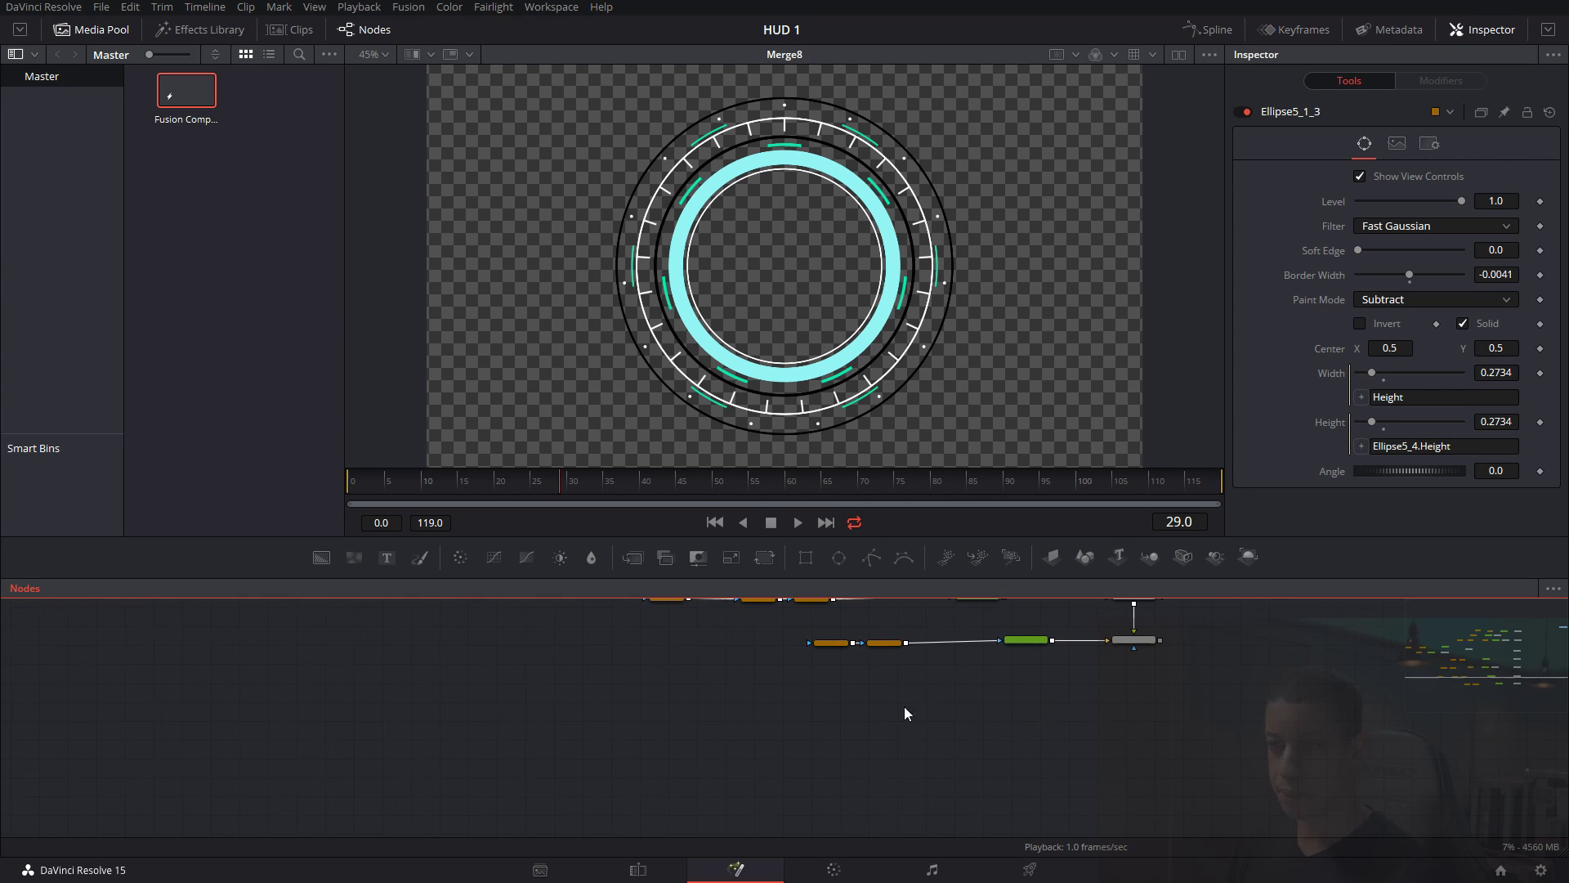
drag(322, 561, 961, 781)
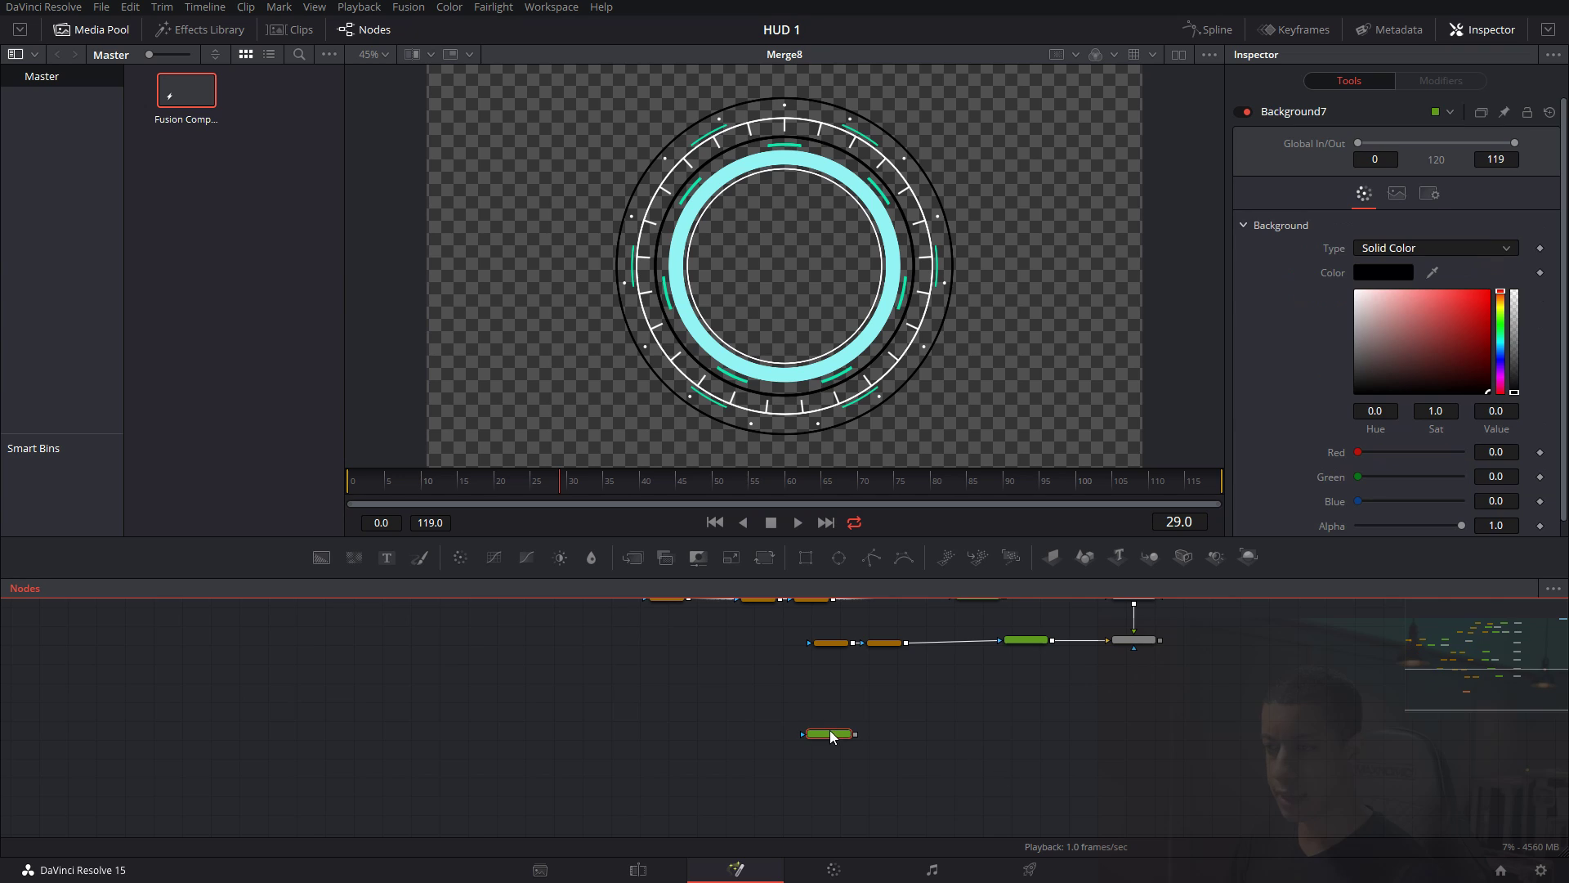
click(1500, 346)
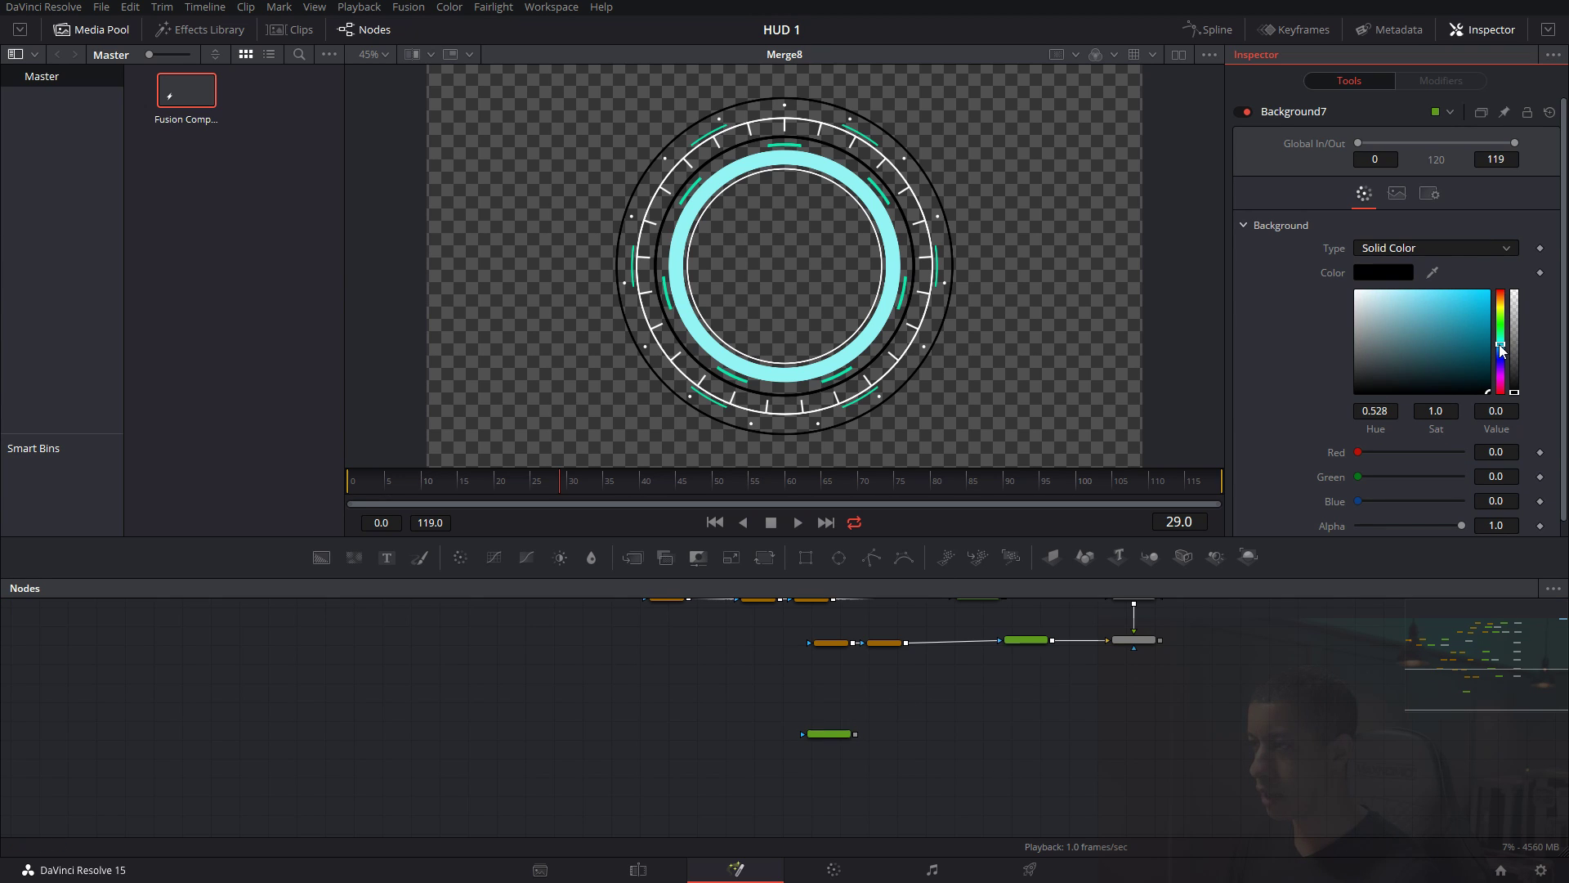
drag(1502, 349, 1444, 374)
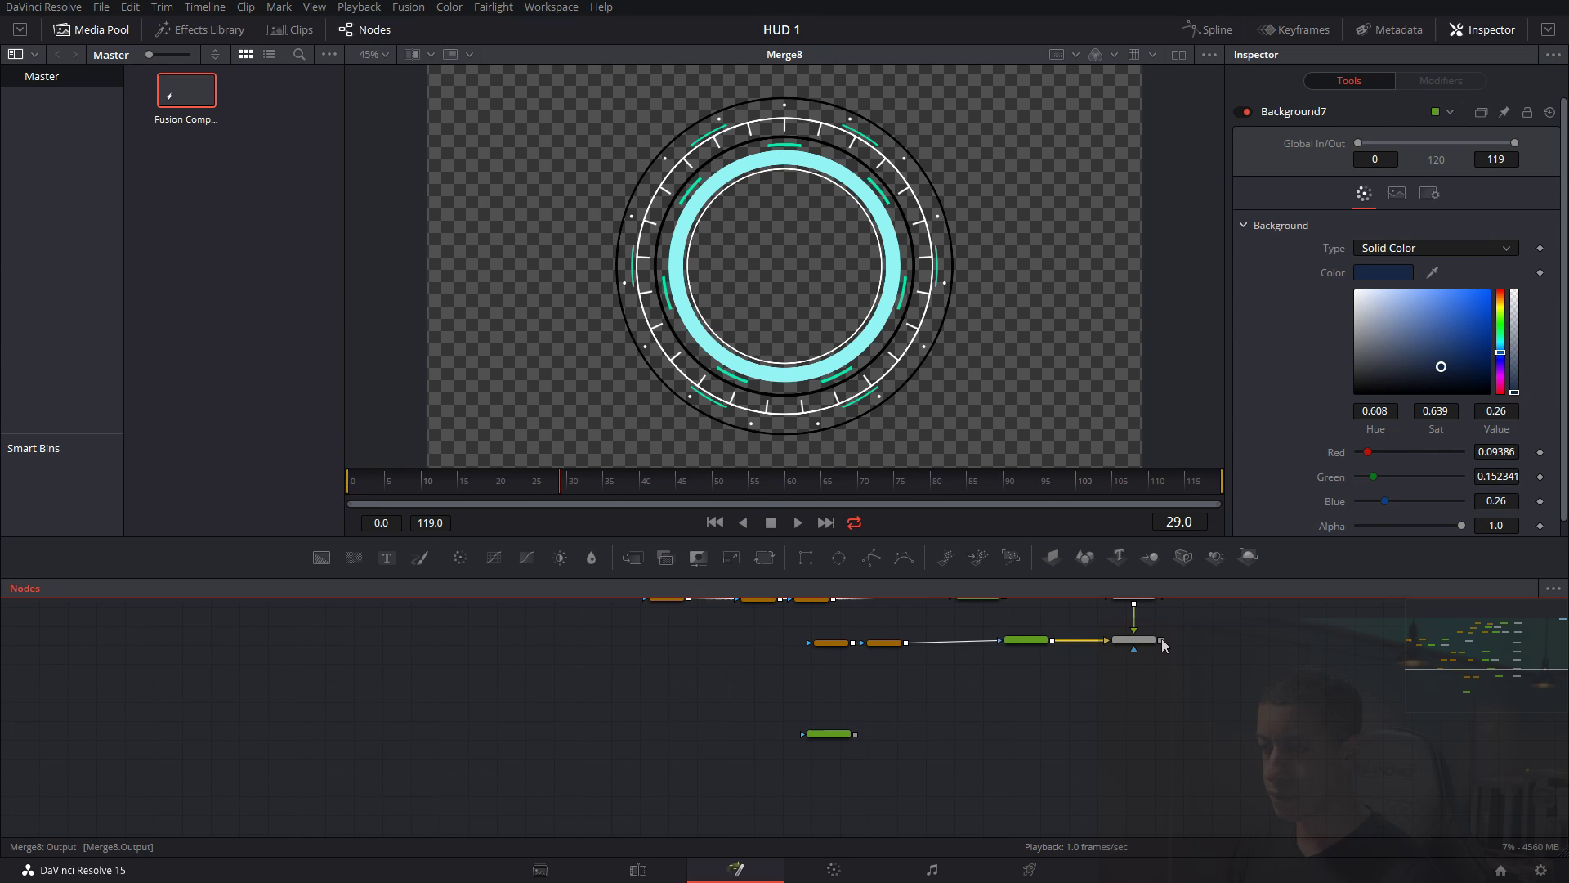
Merge the HUD output of Merge8 over the dark blue Background7 and show Merge9 in the viewer.
drag(1162, 645, 856, 734)
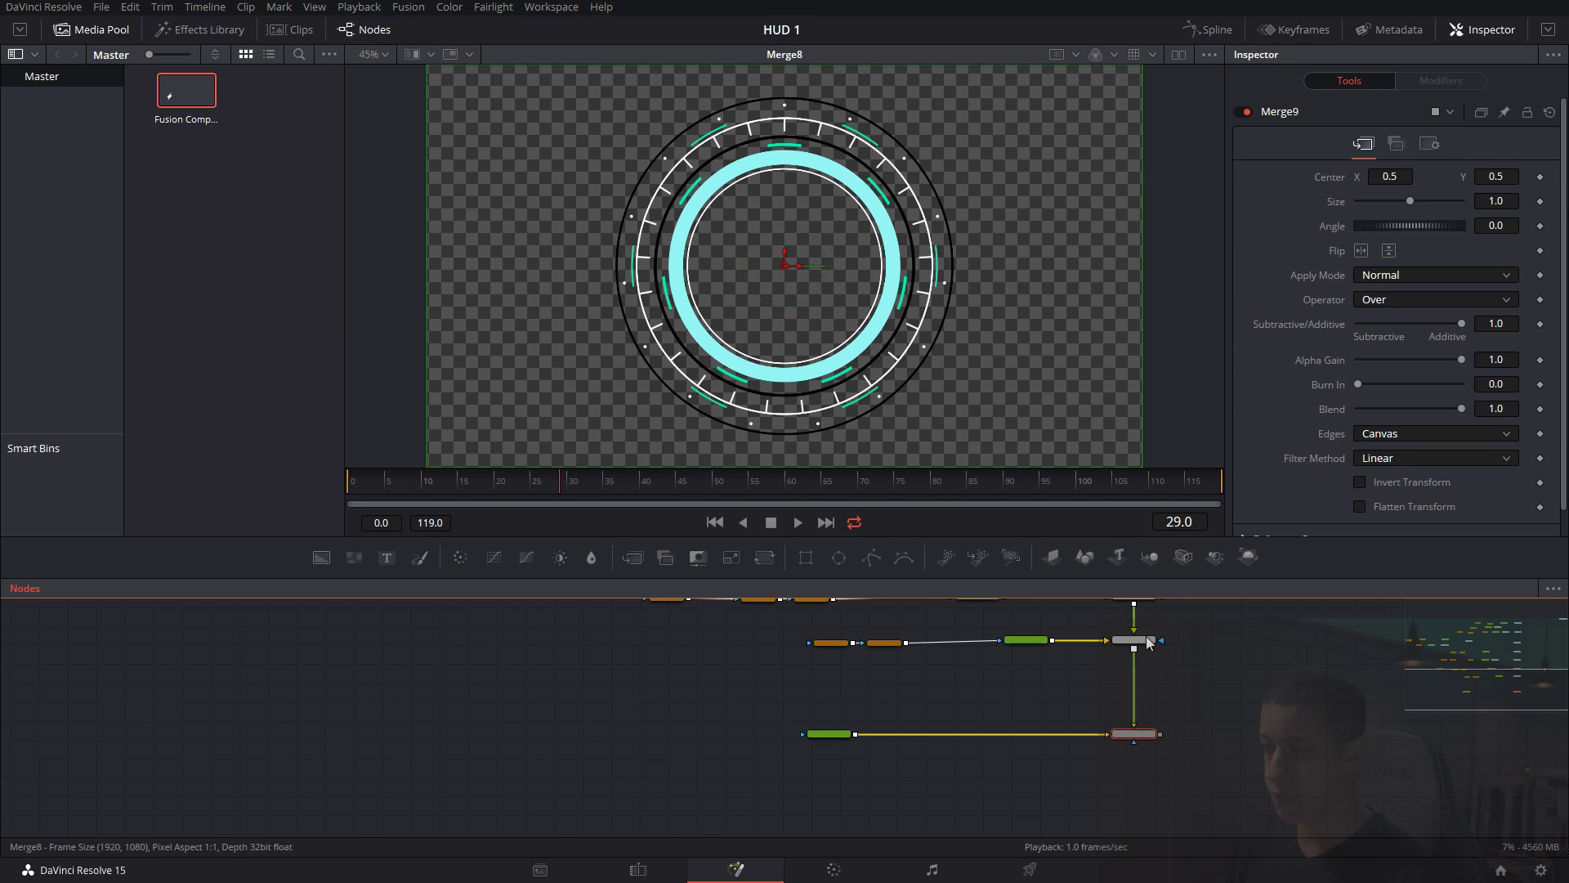
drag(1131, 733, 925, 464)
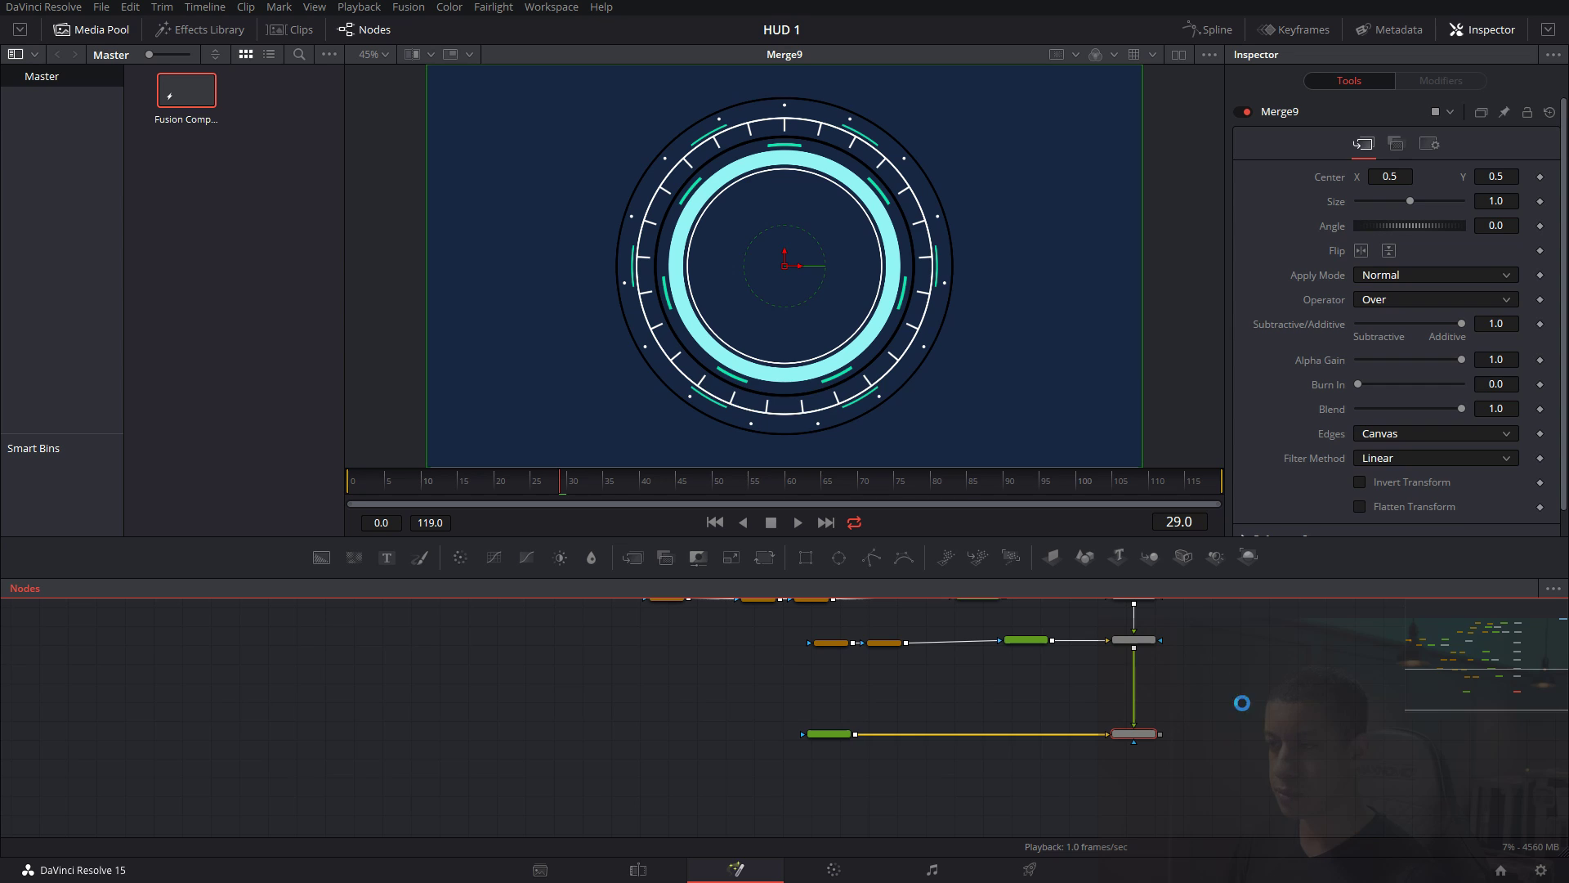
scroll(970, 693, up, 3)
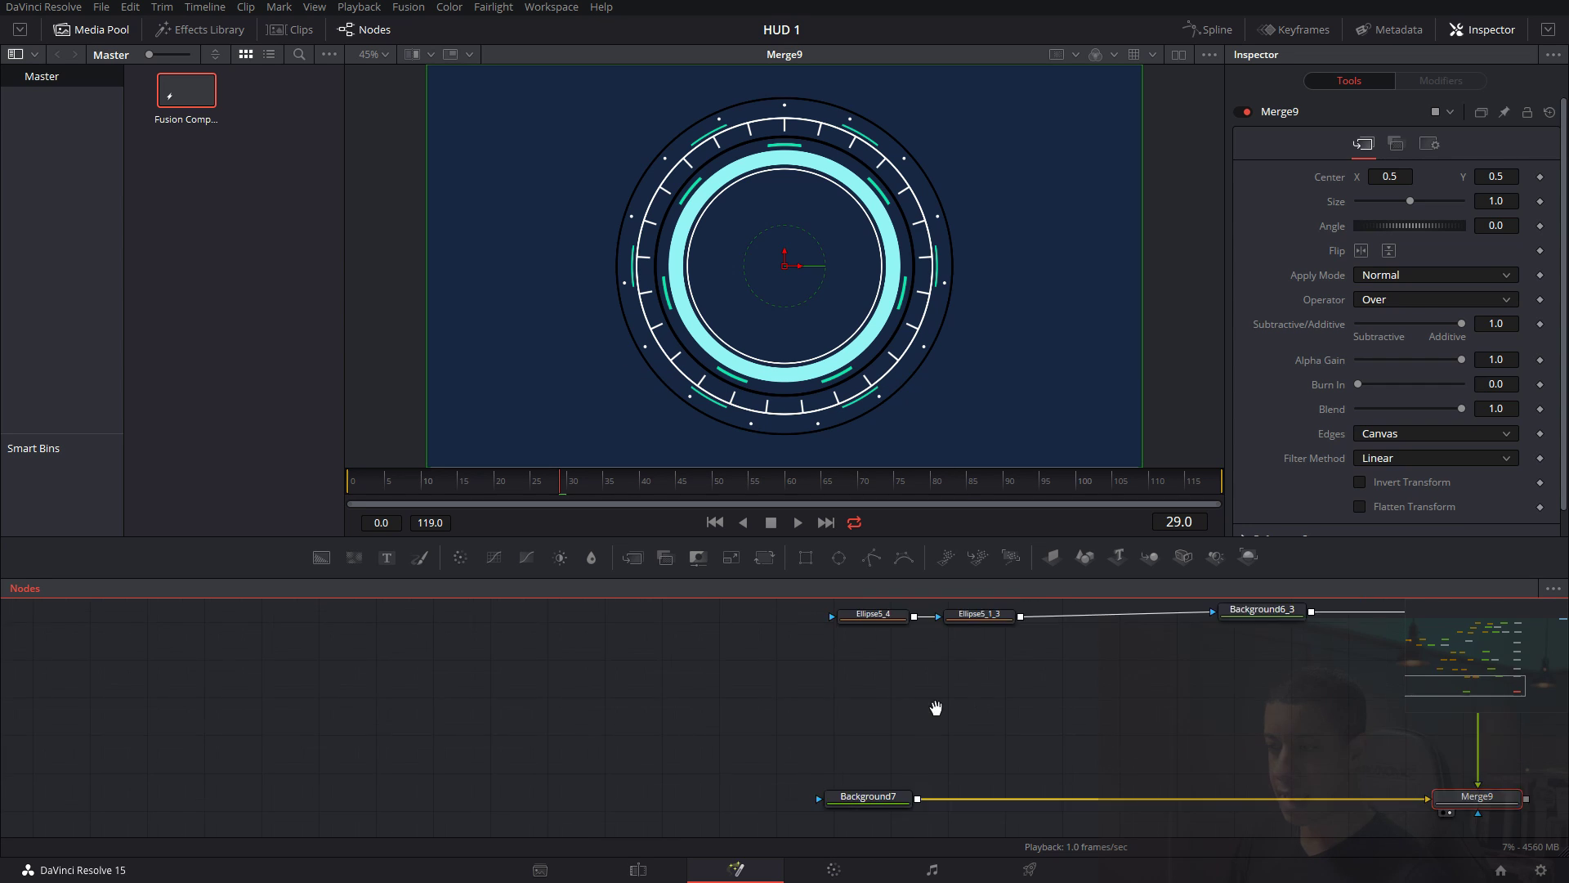
Add another Background node above Background7, copy Background7's HTML colour #172642 to it and lower its saturation to about 0.163.
drag(1081, 677, 910, 650)
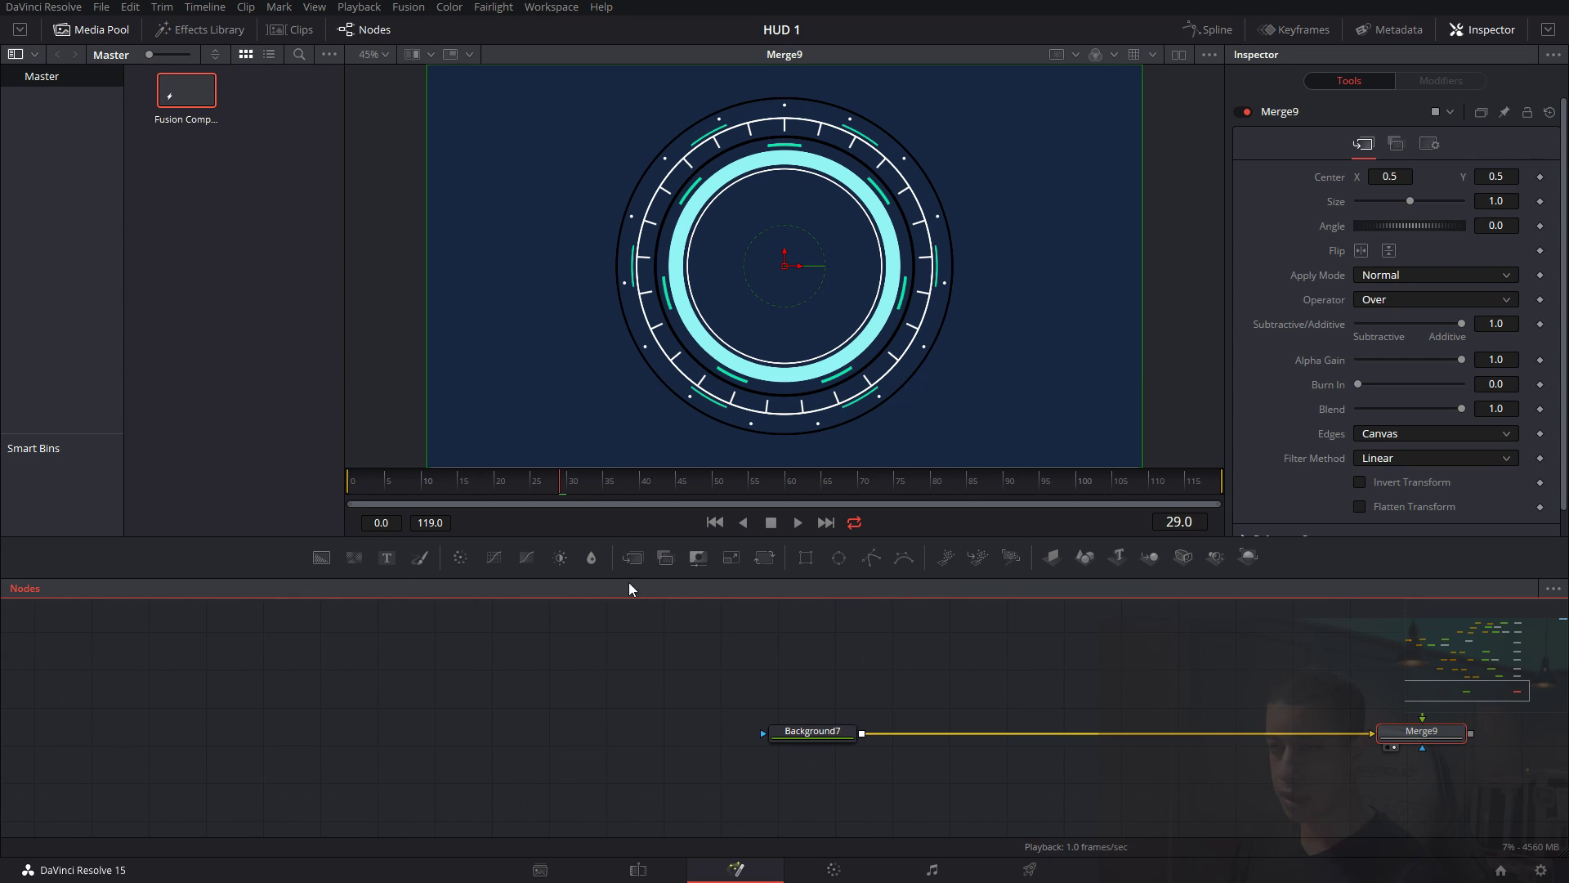
drag(349, 563, 769, 685)
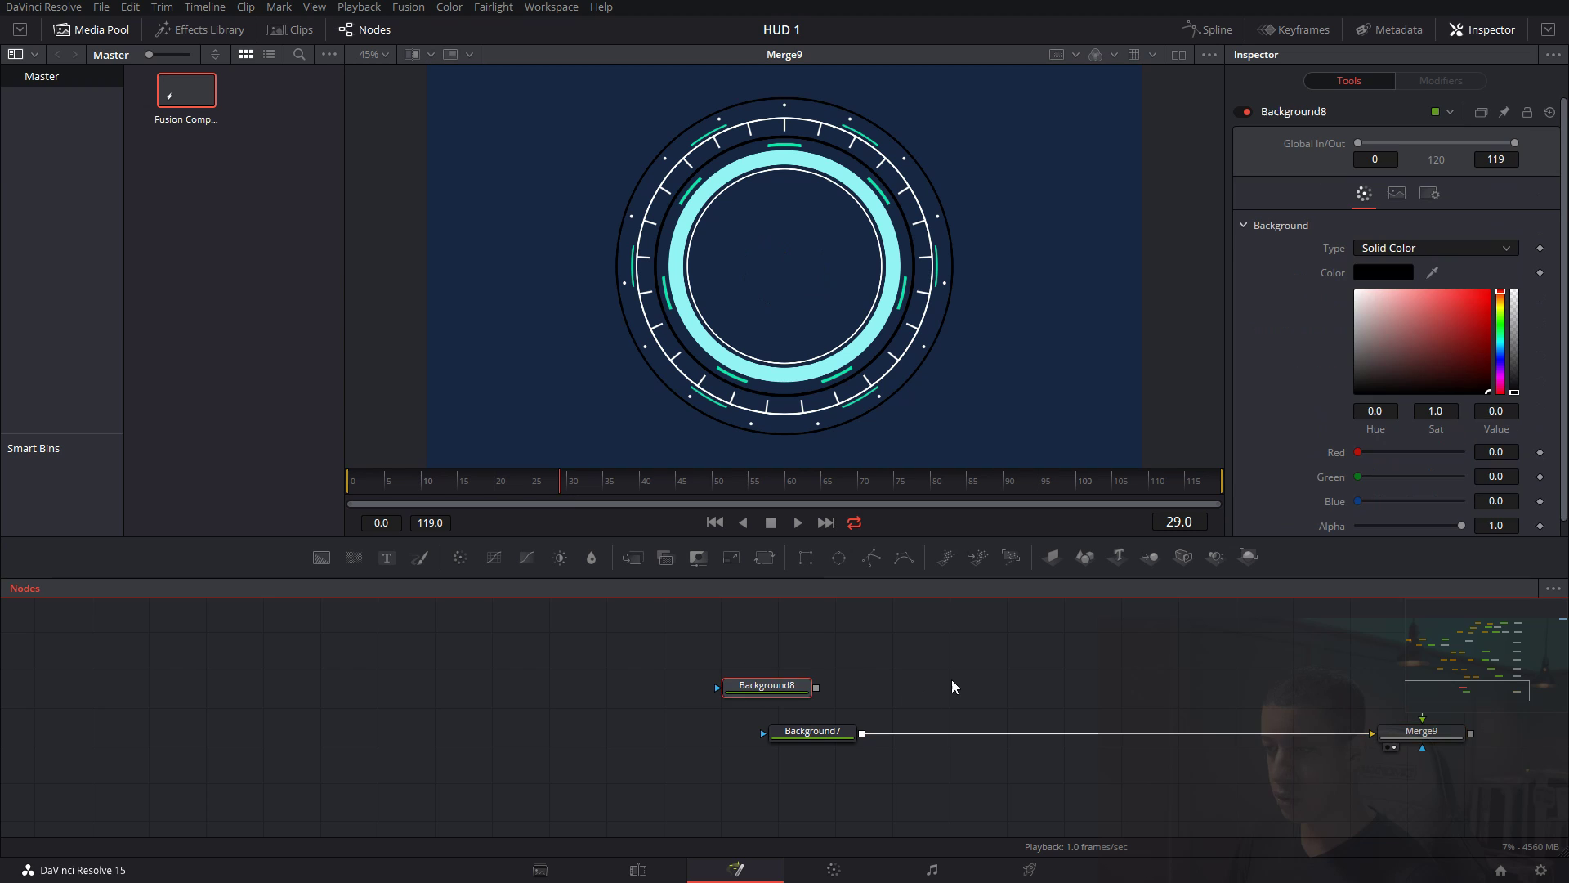
click(805, 735)
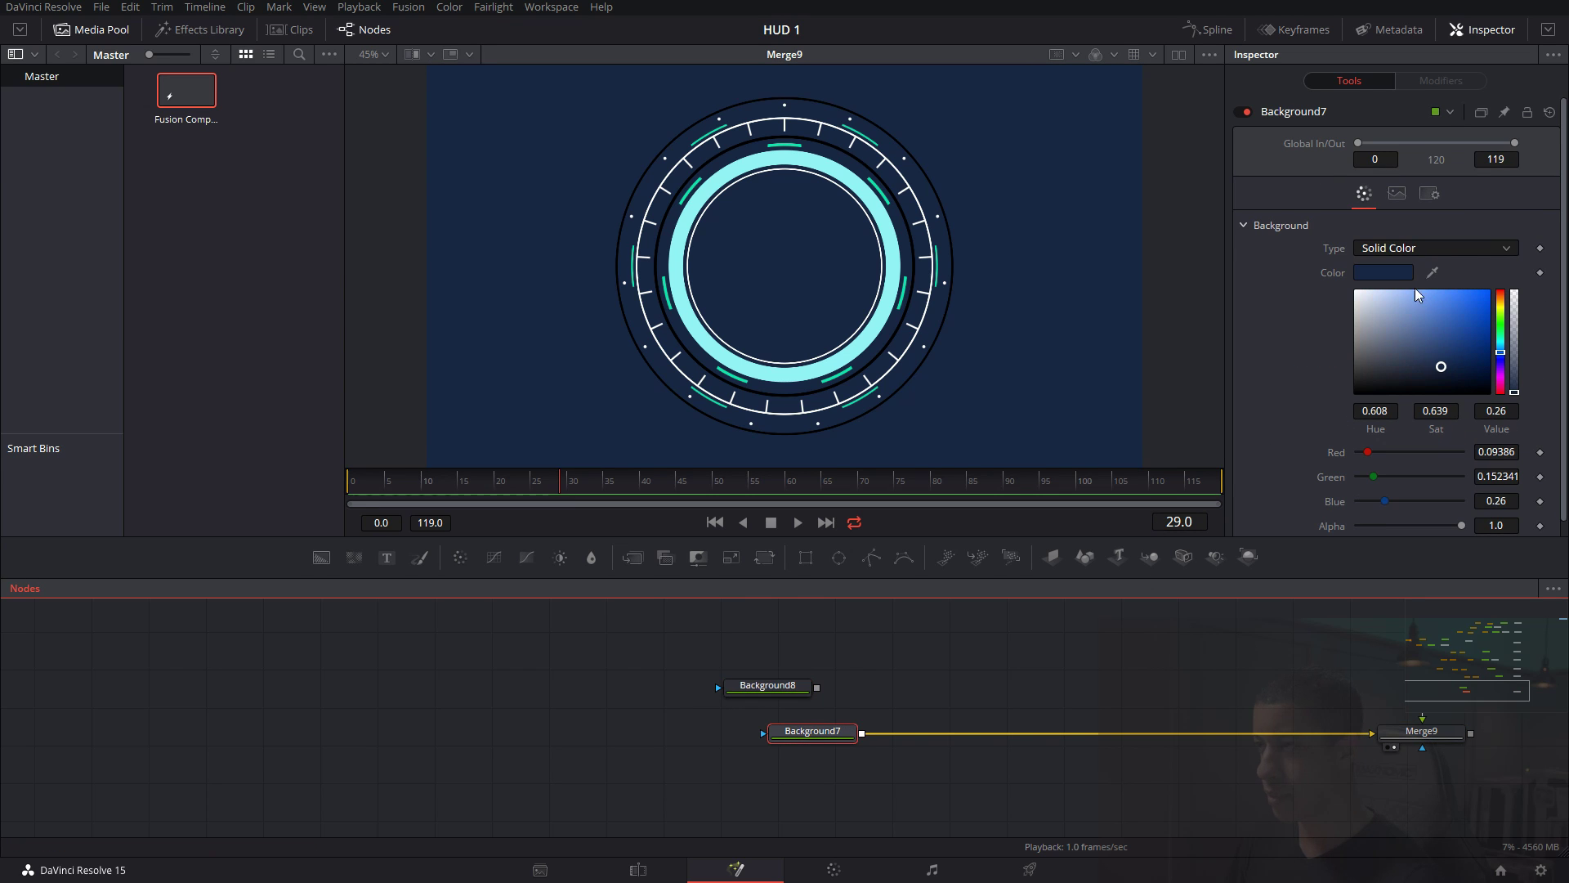
click(1383, 272)
click(904, 592)
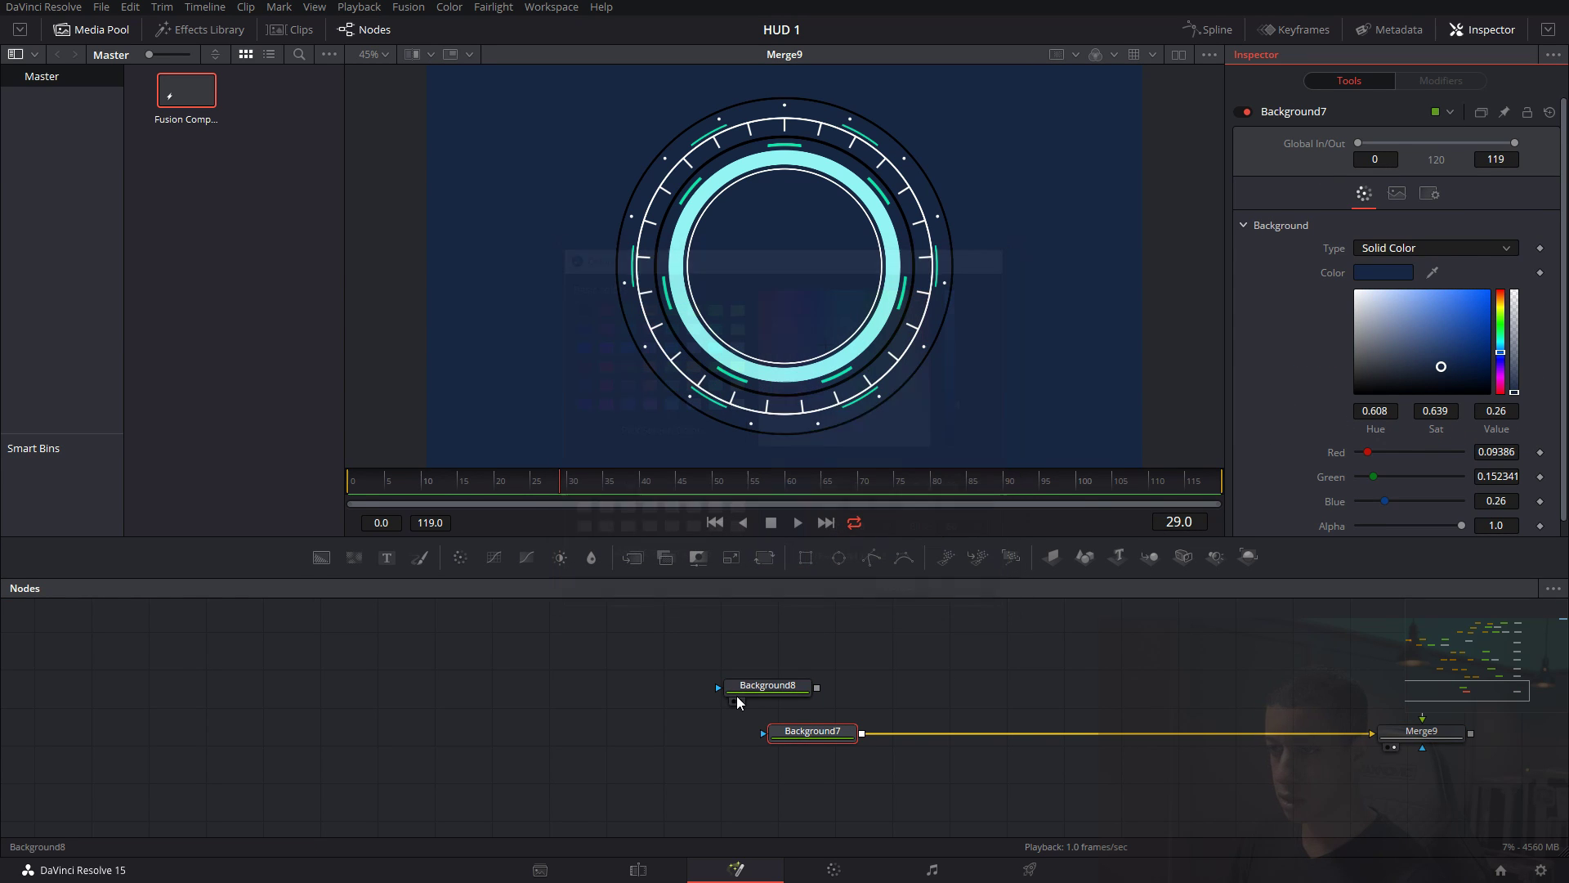
click(743, 687)
click(1383, 272)
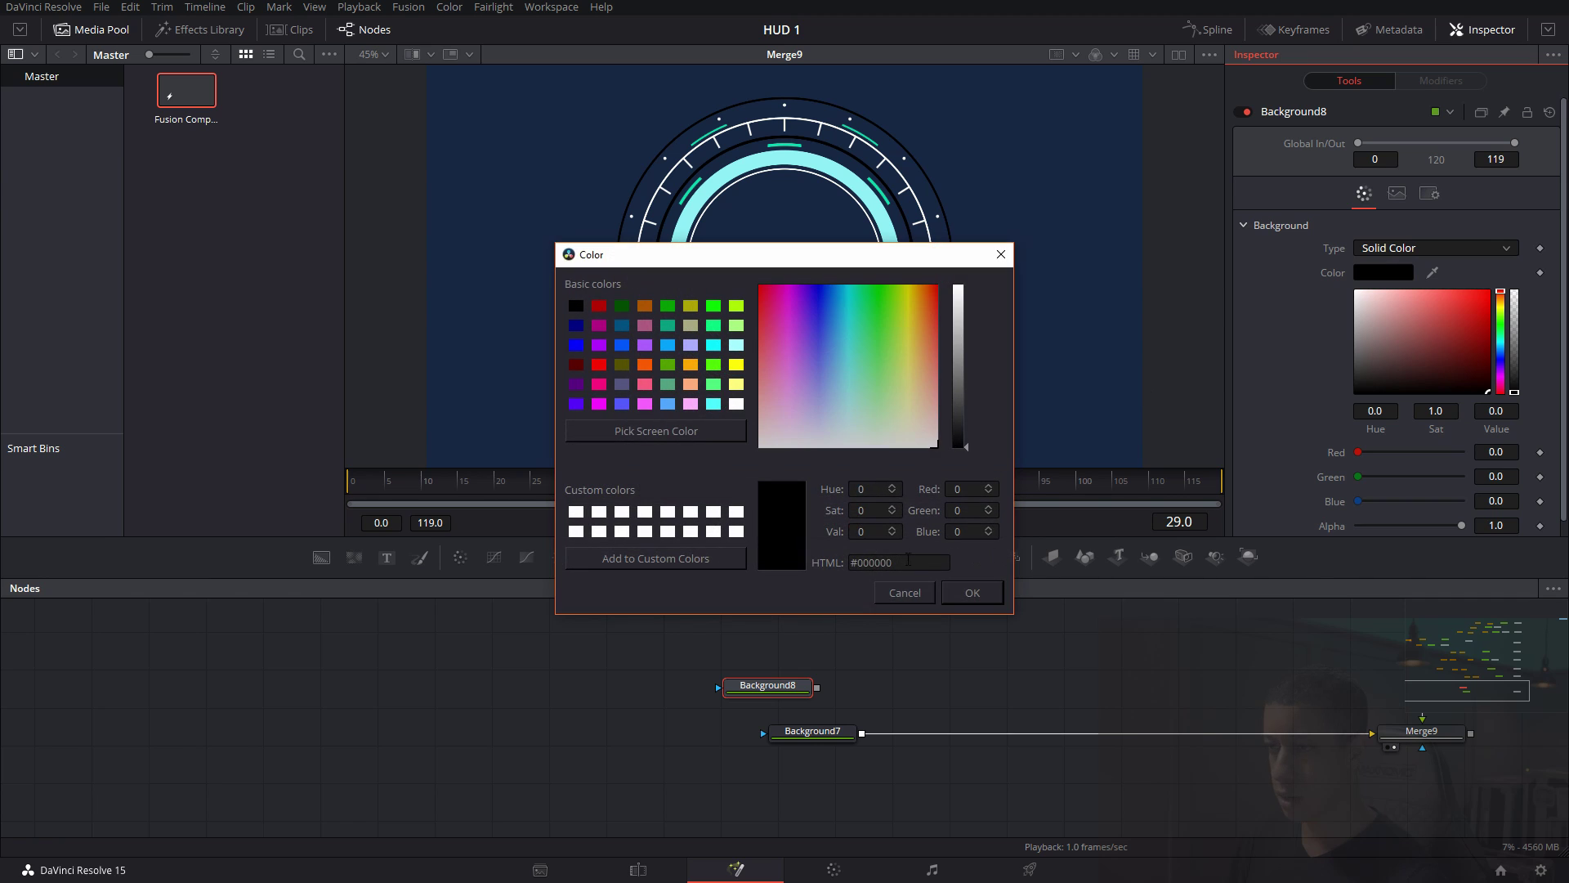
triple_click(883, 558)
text(#172642)
click(981, 590)
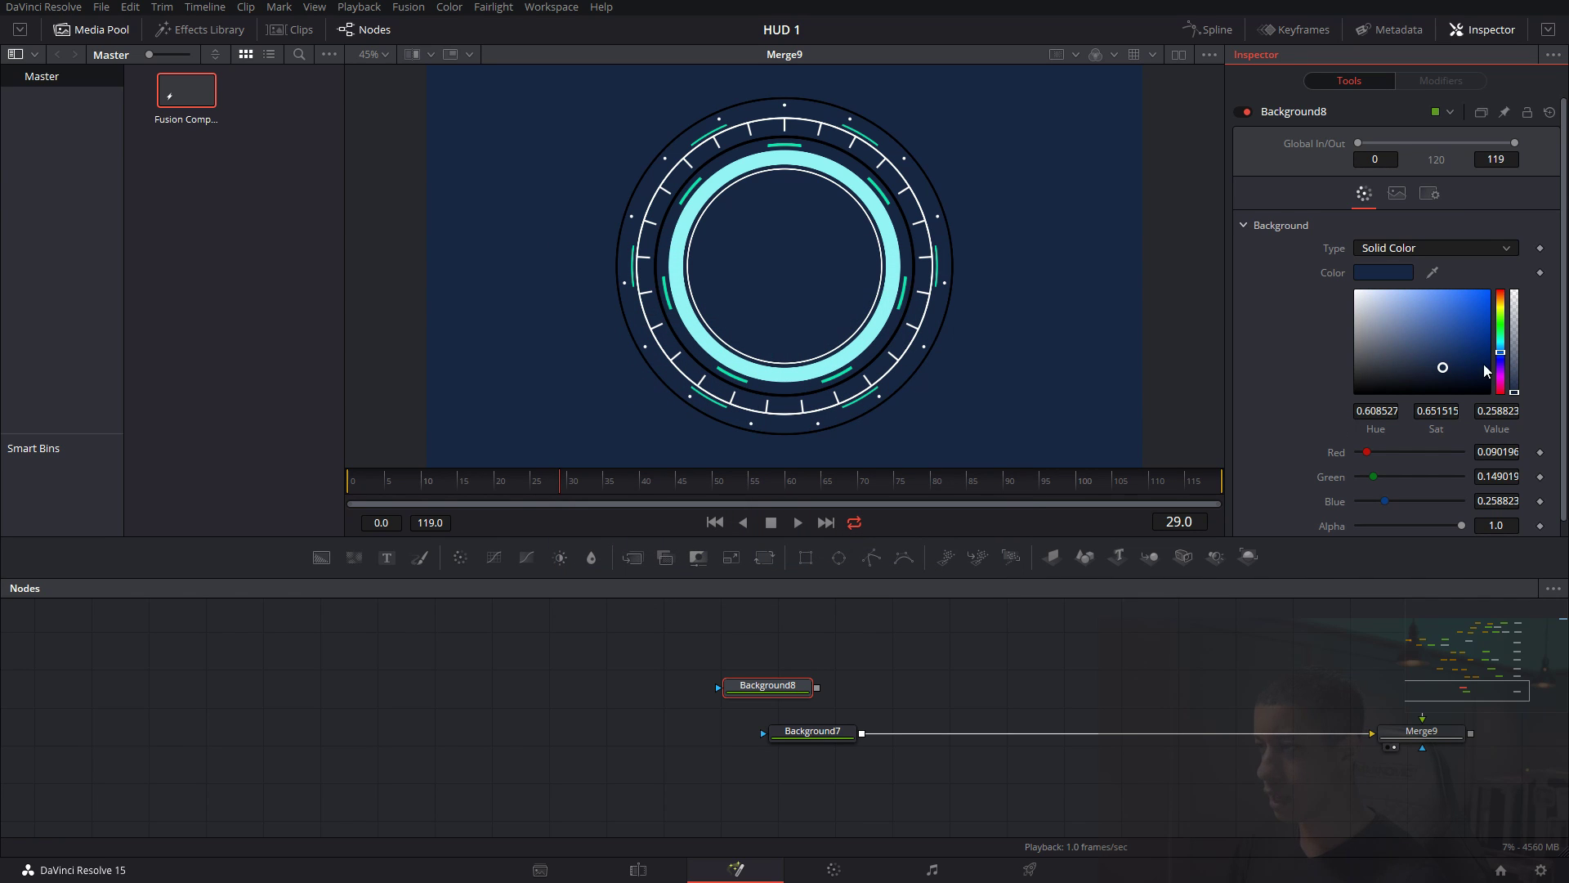
drag(1440, 422, 1422, 422)
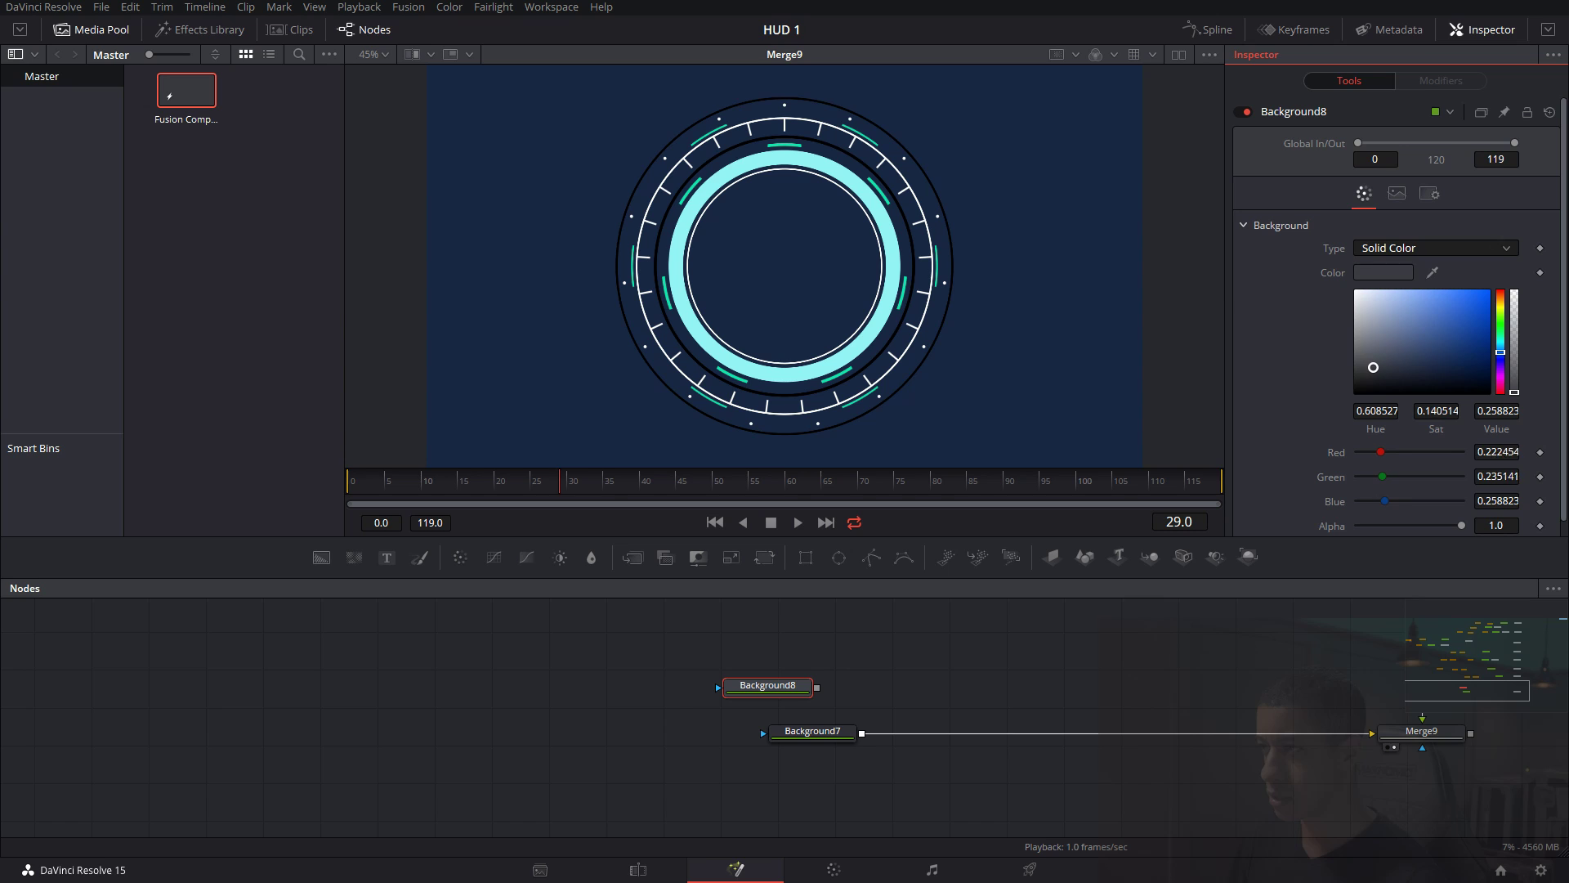
Add a Rectangle mask node and connect it to Background8's mask input.
drag(860, 673, 931, 670)
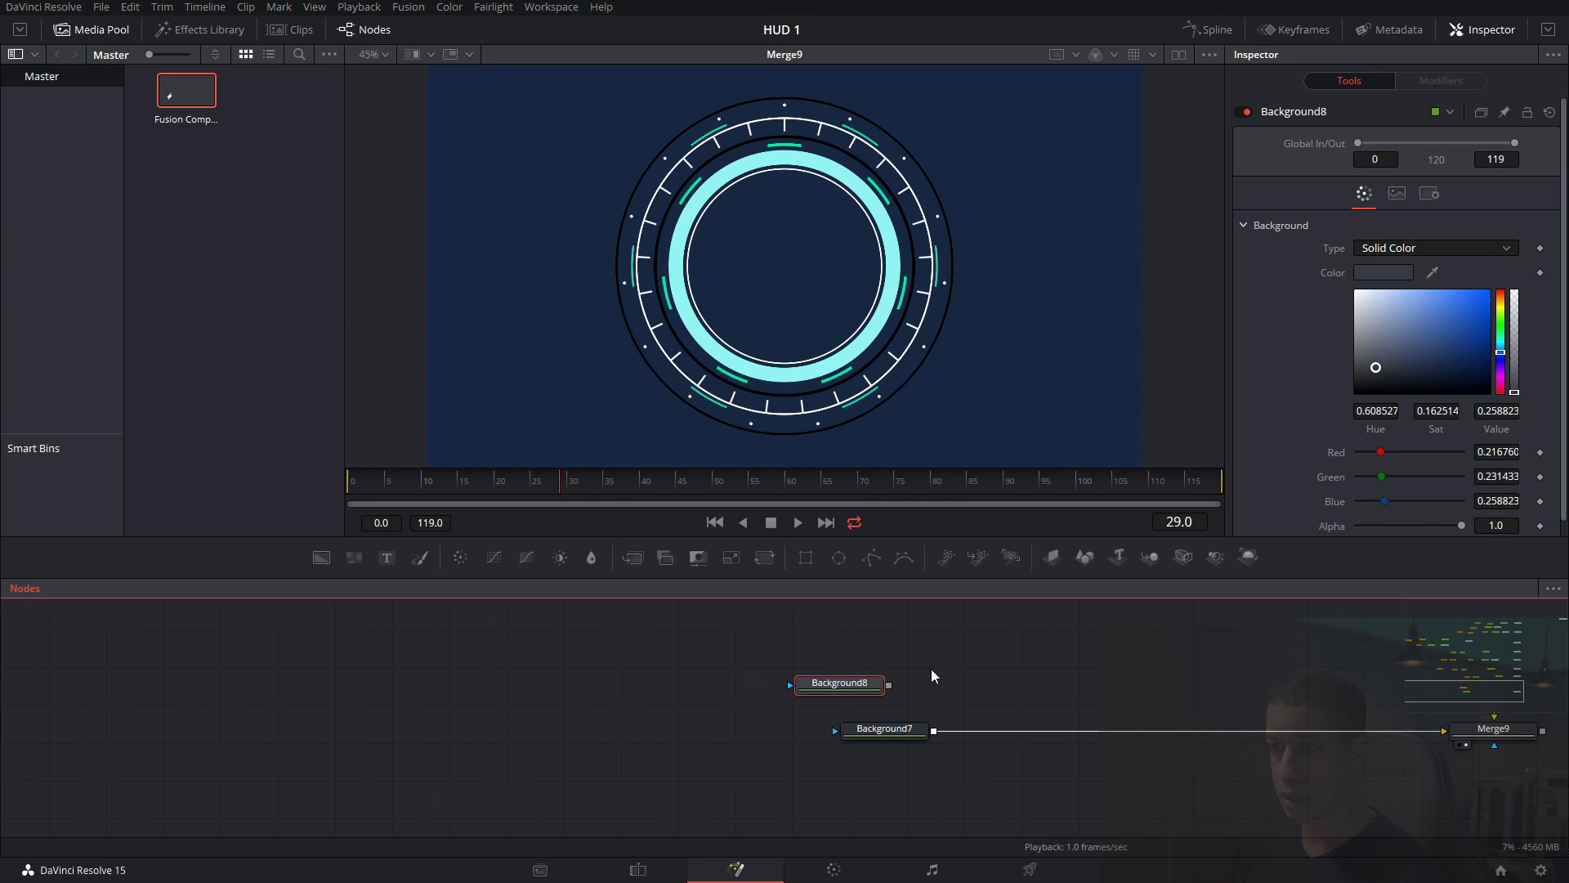
drag(805, 558, 790, 685)
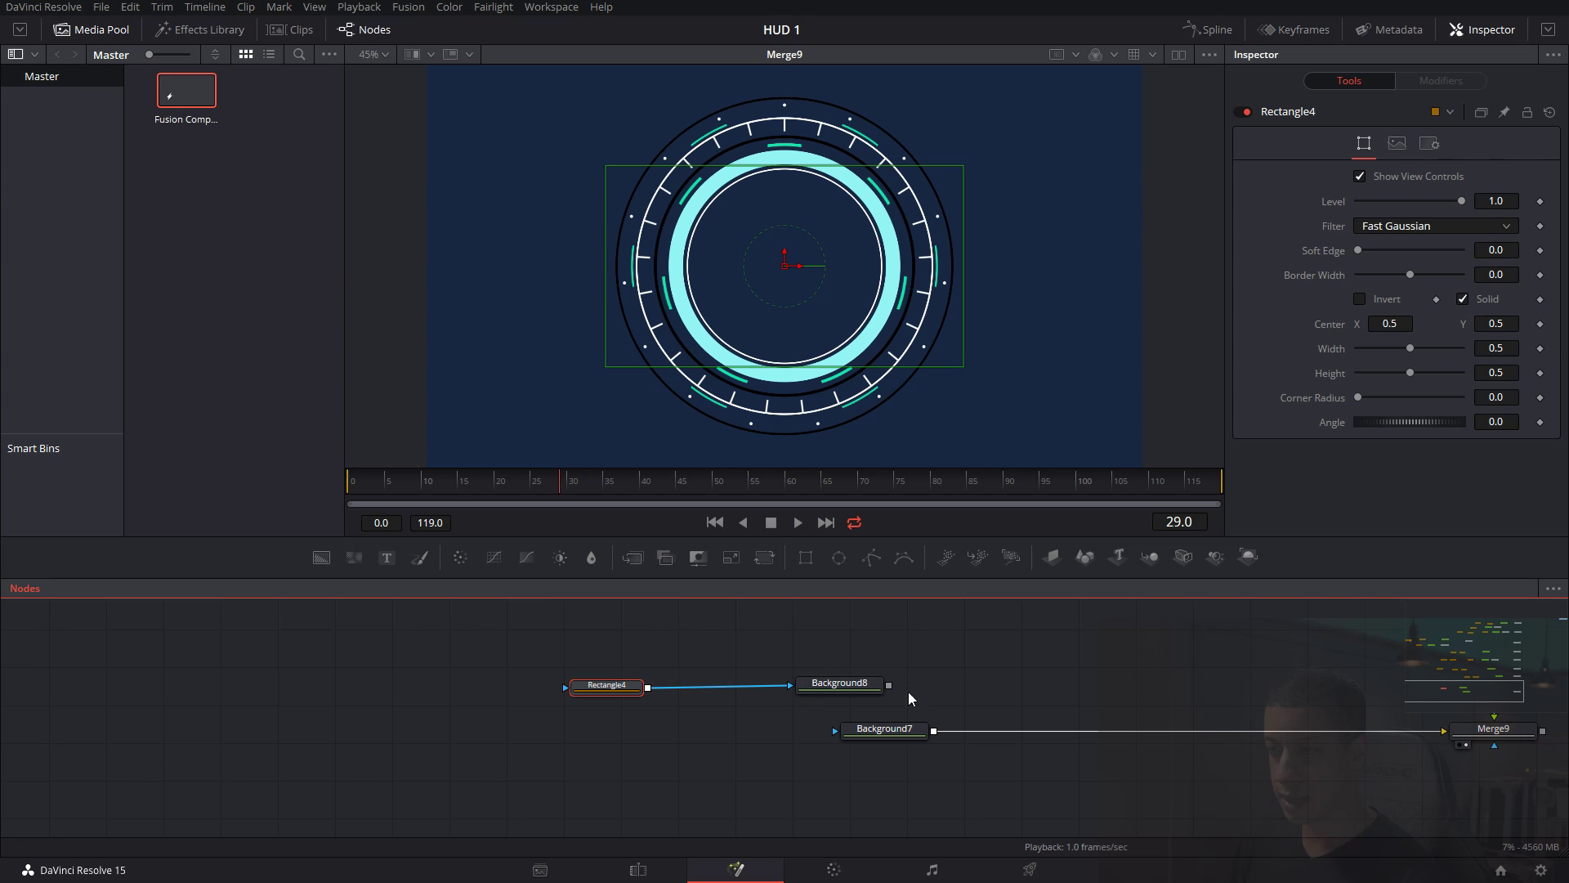
click(859, 686)
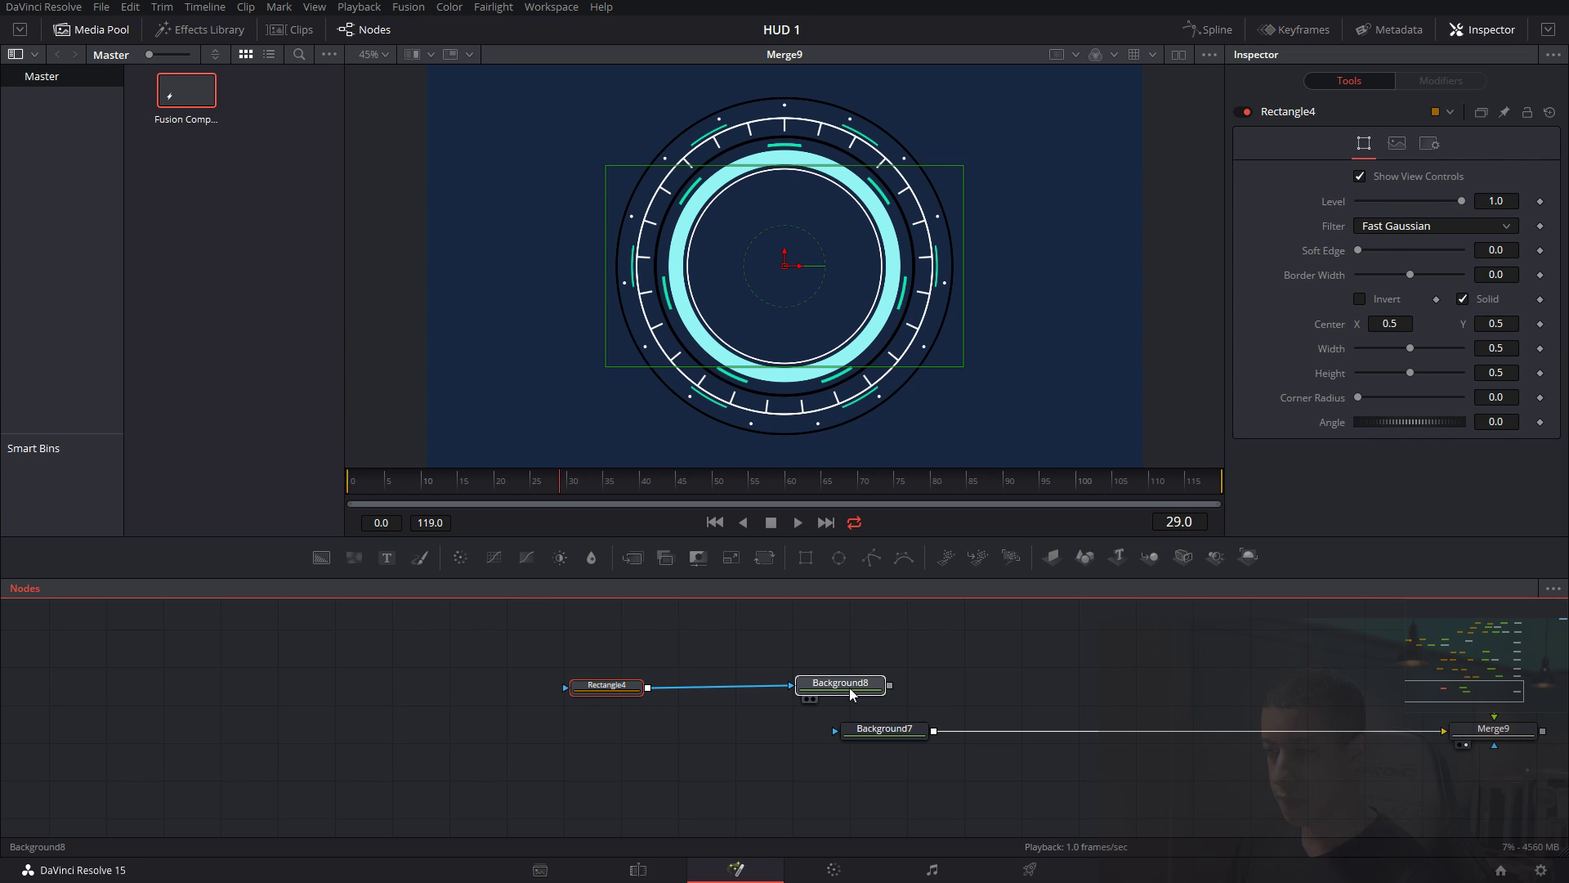
Add a Duplicate node after Background8.
key(shift+space)
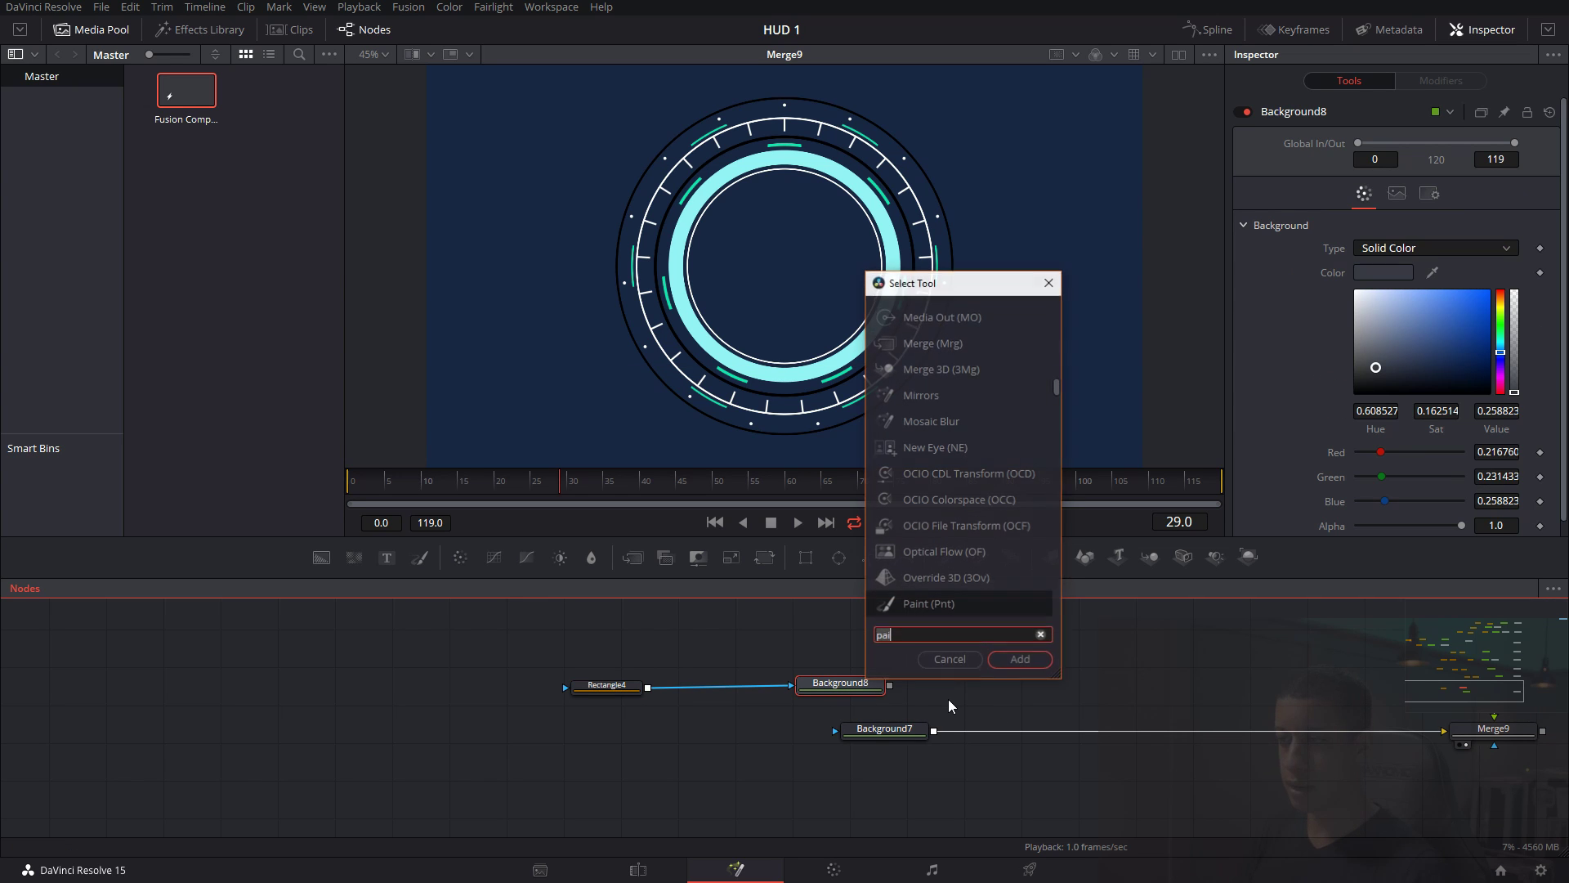
text(pai)
key(BackSpace)
key(BackSpace)
key(BackSpace)
text(dup)
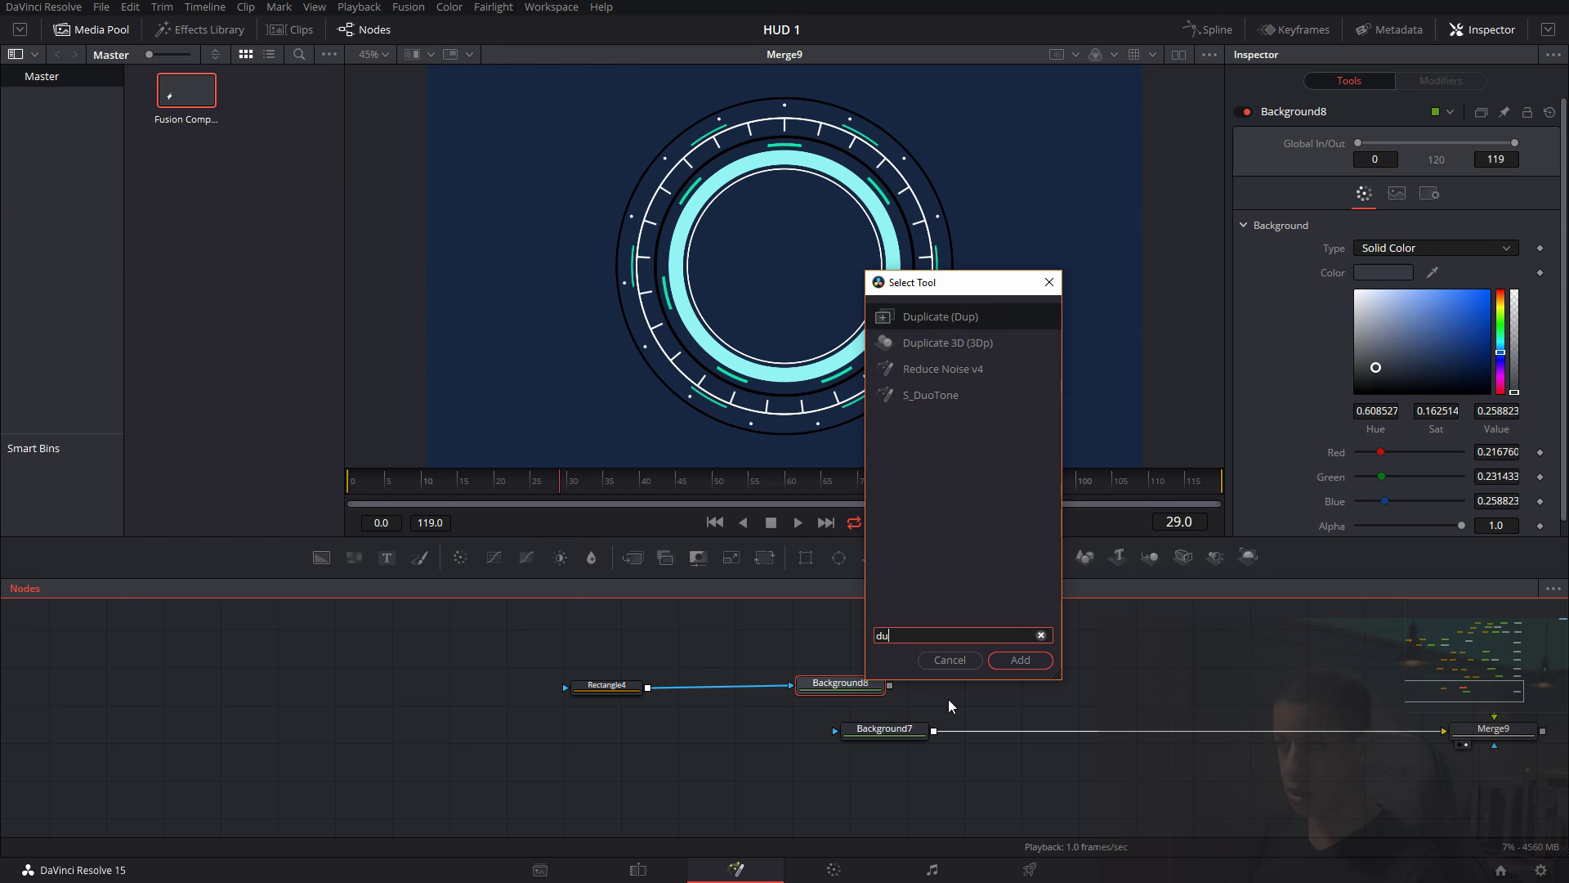
key(Return)
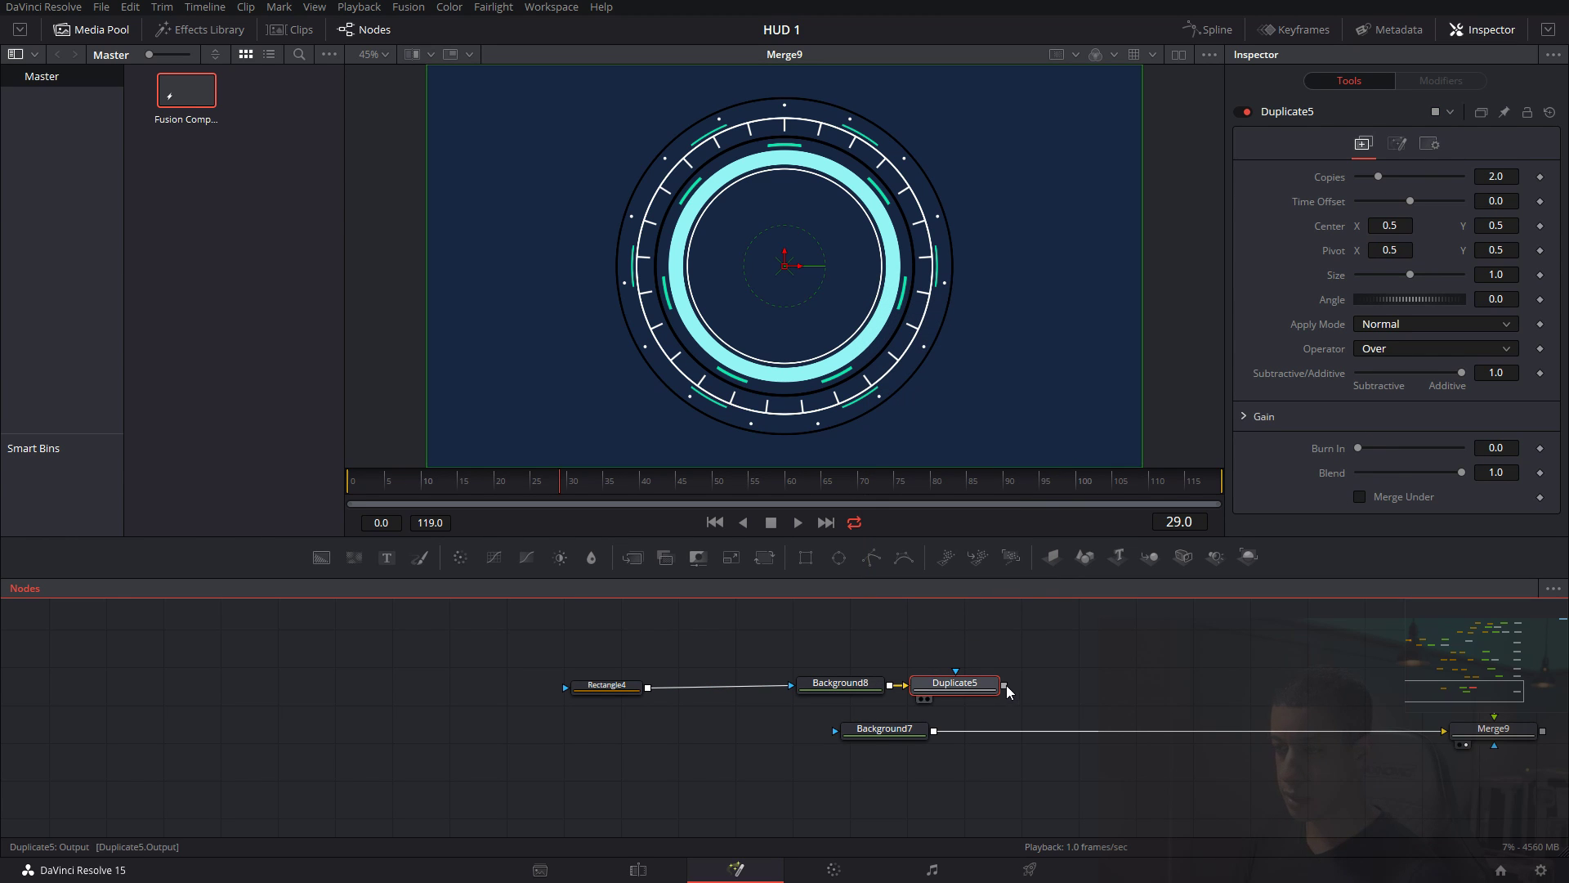
Merge Duplicate5's output over Background7 as the foreground, ahead of Merge9.
drag(1005, 685, 935, 734)
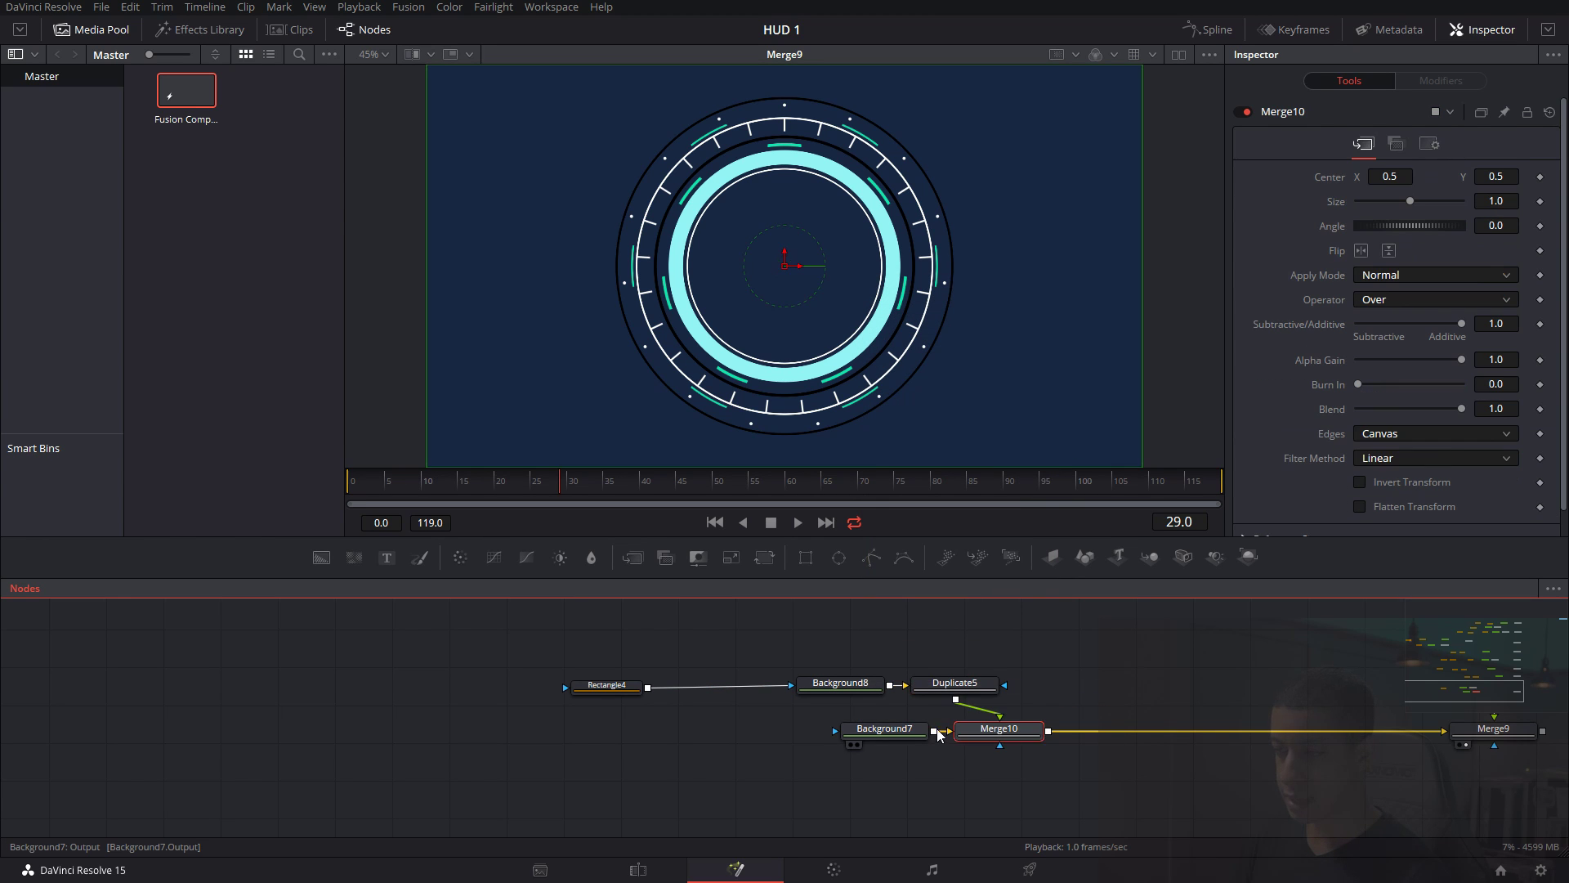
scroll(1028, 770, right, 4)
drag(877, 779, 936, 737)
scroll(962, 697, left, 4)
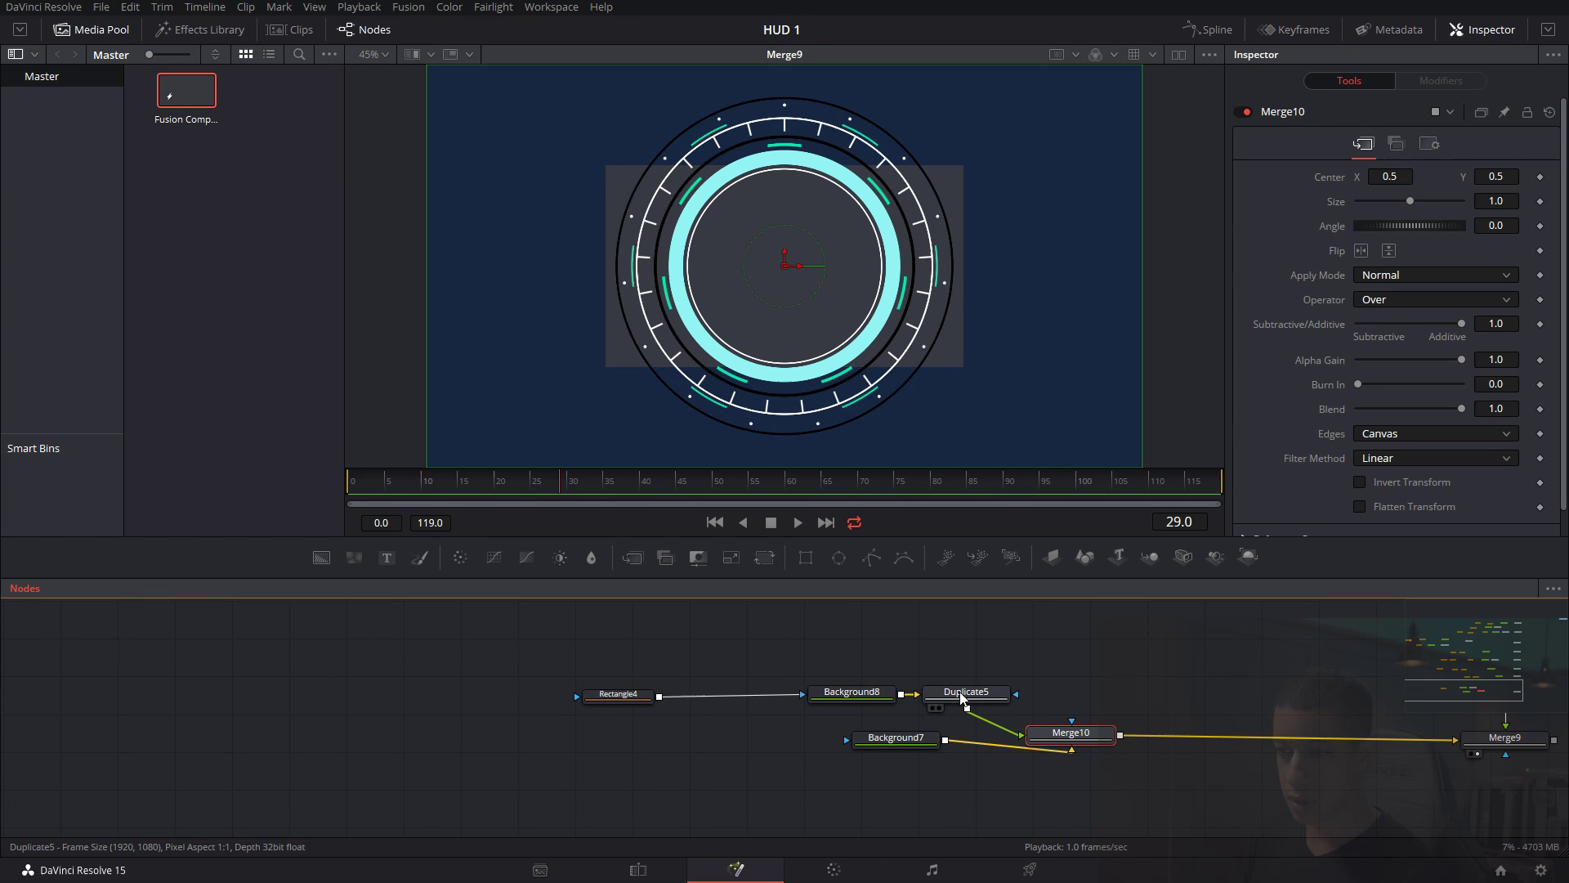
Shape Rectangle4 into a thin vertical line with width 0.001 and height 1.0, and move its centre X to about 0.006.
click(631, 696)
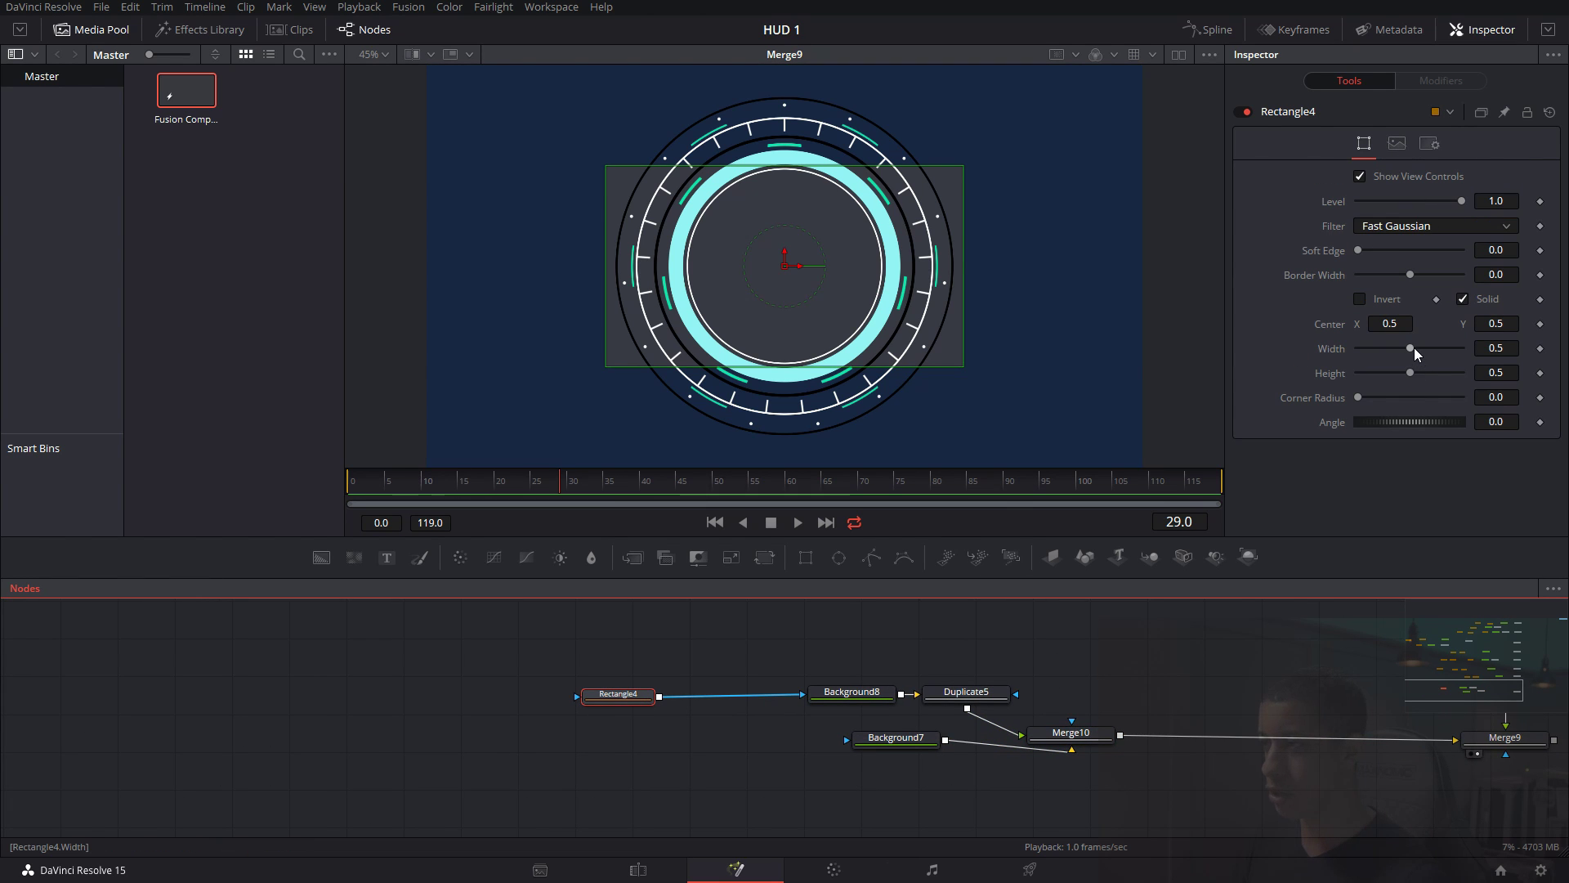
drag(1414, 347, 1311, 349)
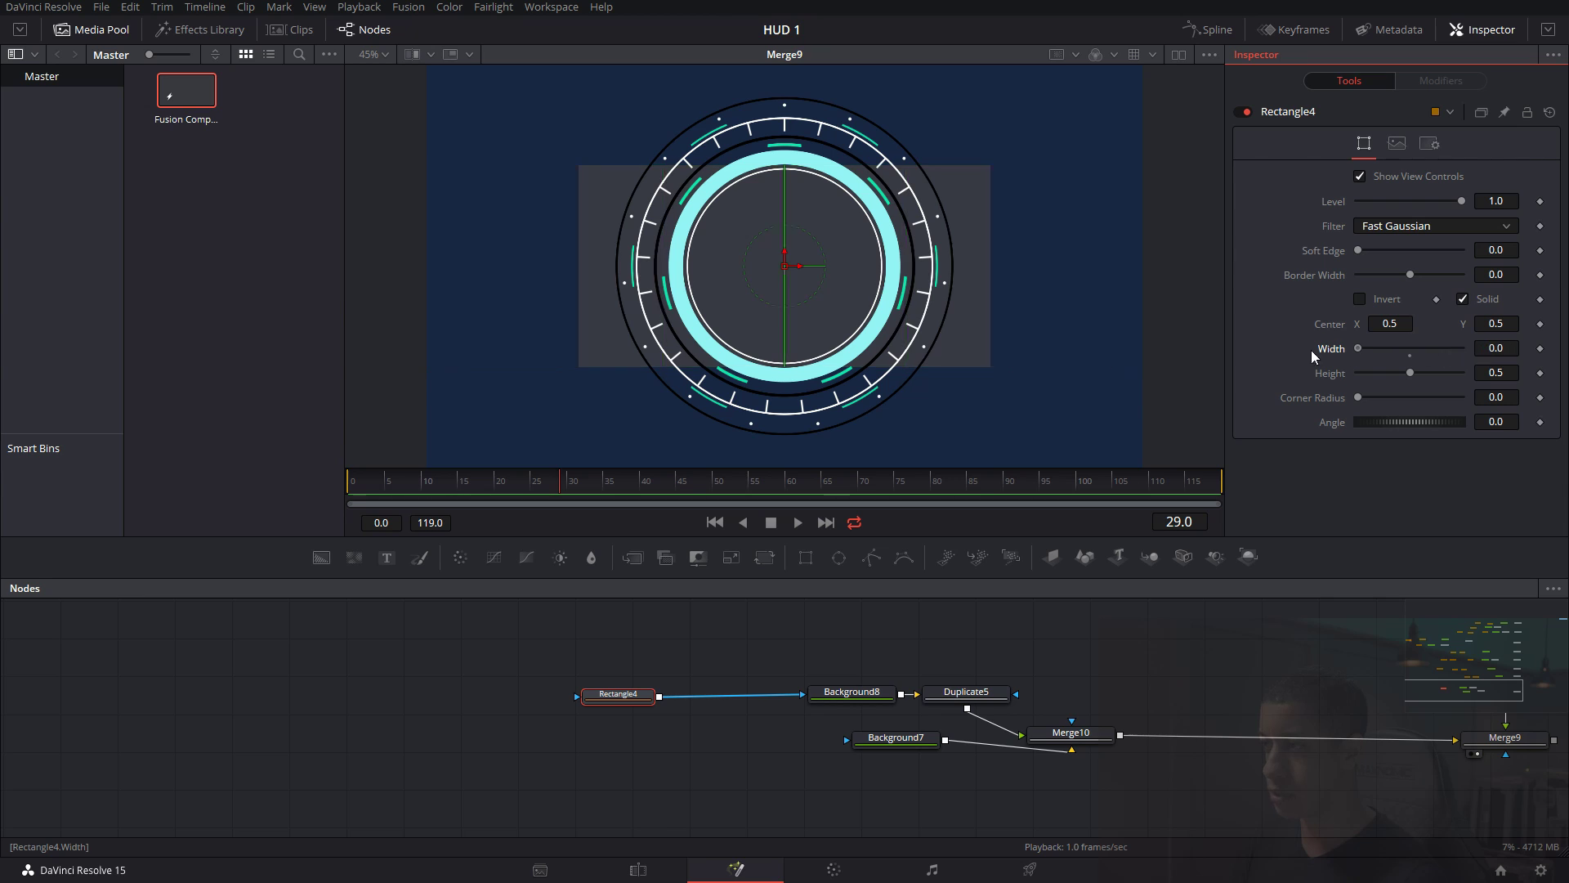
drag(1410, 373, 1467, 375)
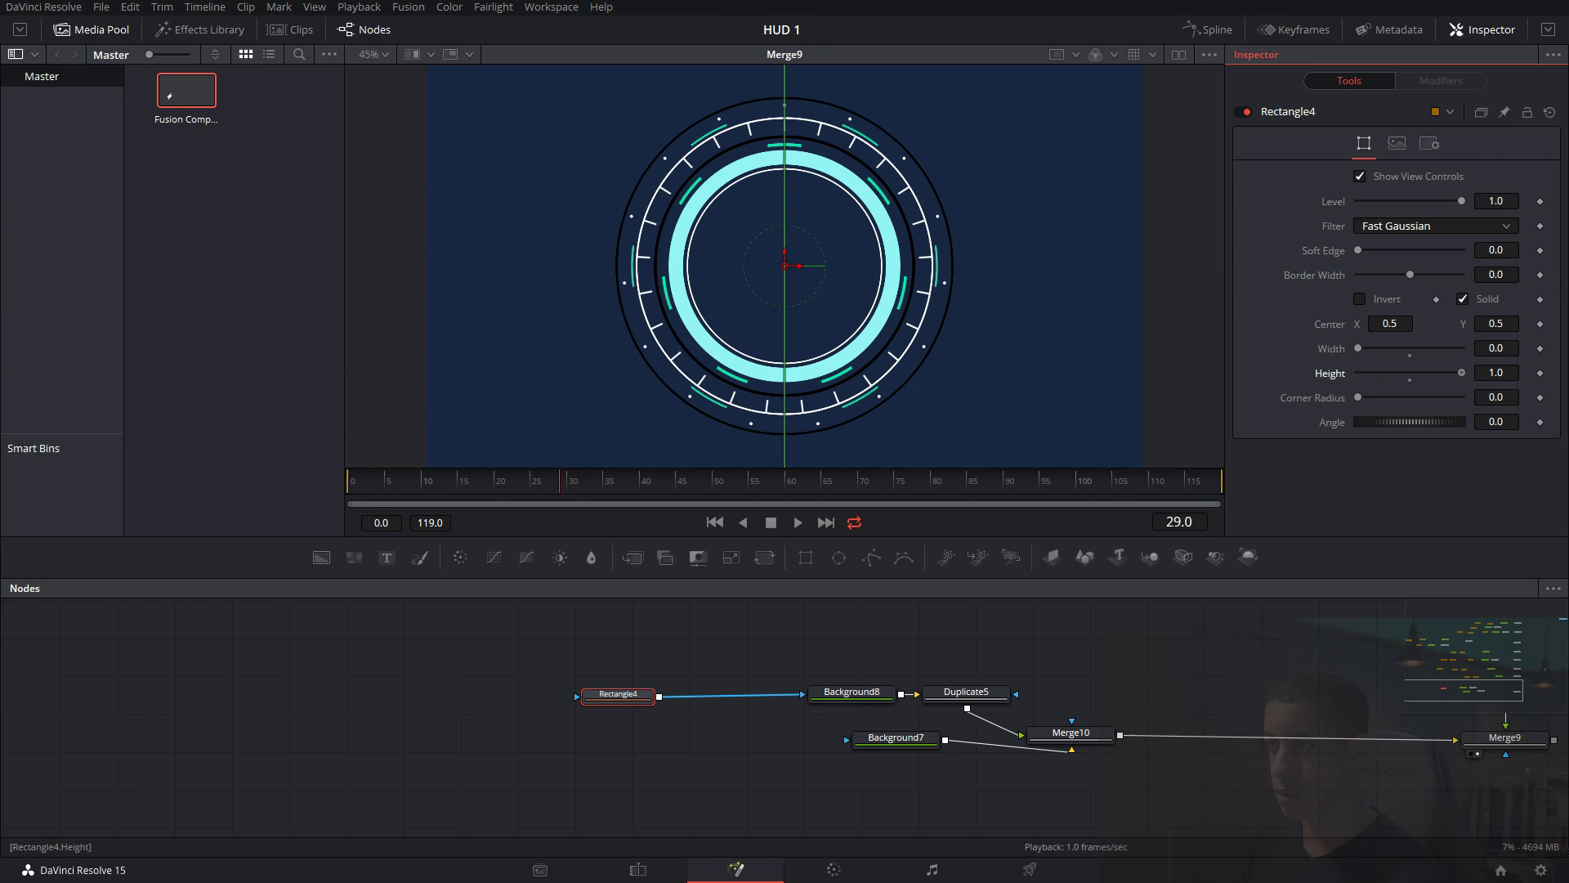
click(1506, 350)
text(0)
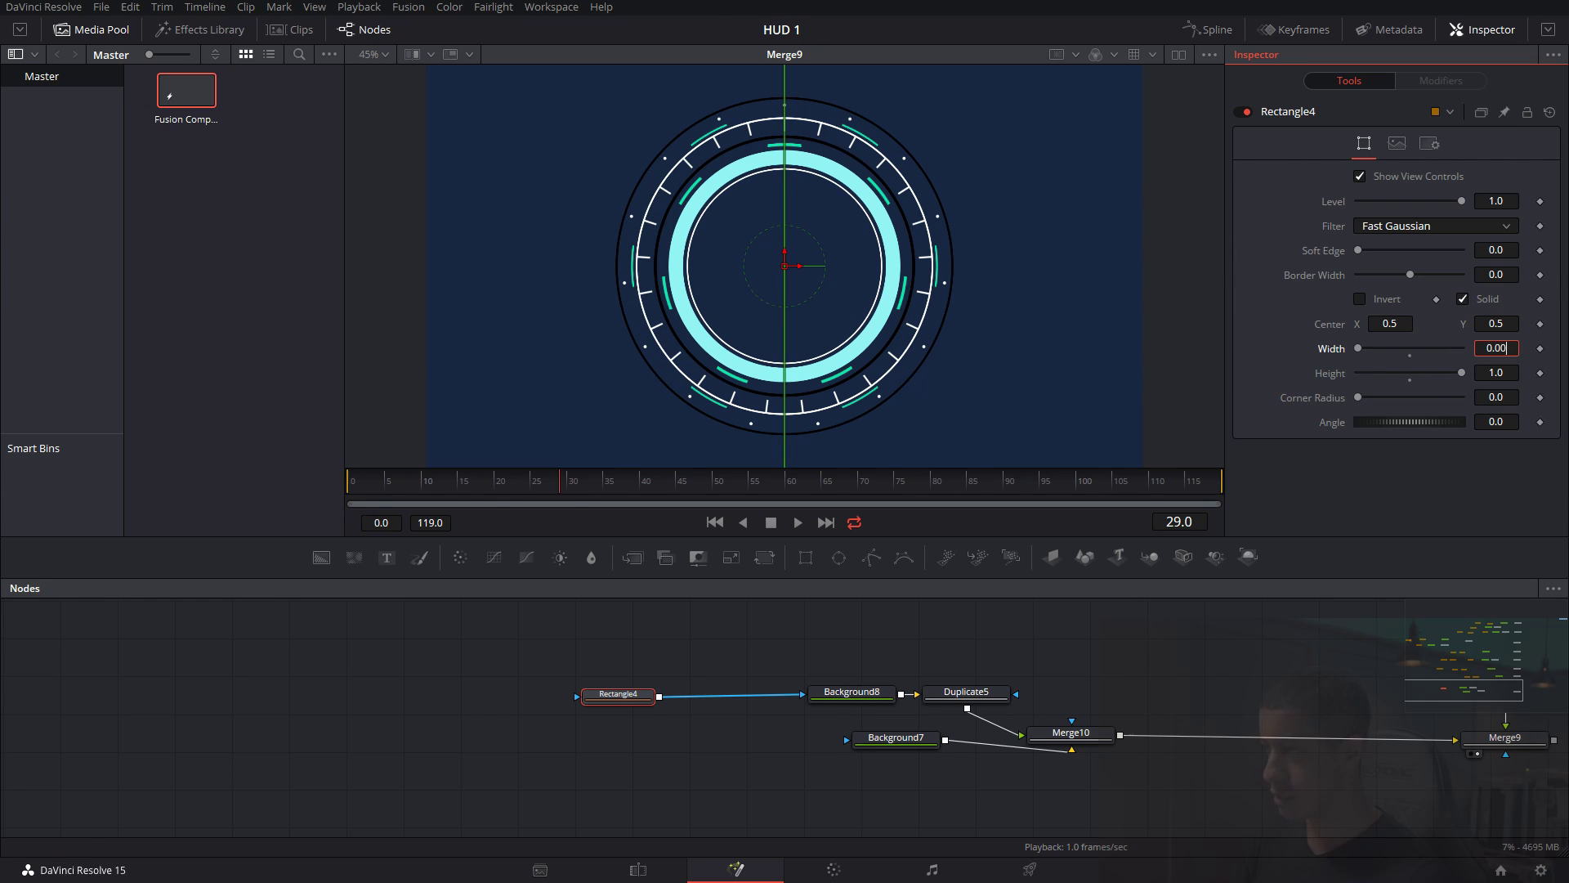
text(1)
key(Tab)
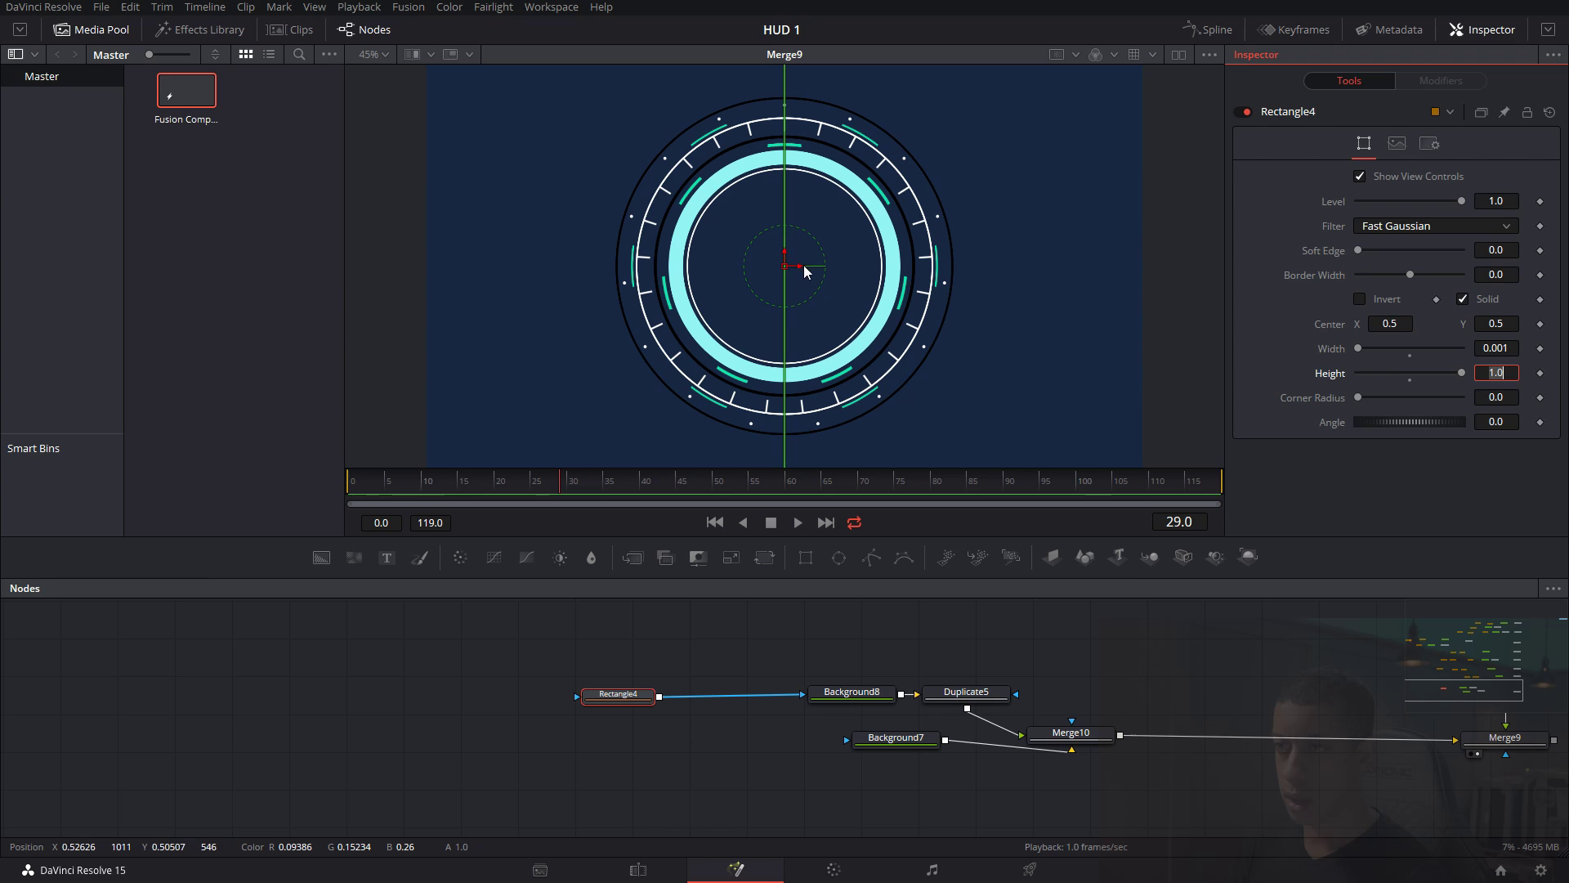
drag(805, 272, 448, 276)
click(699, 644)
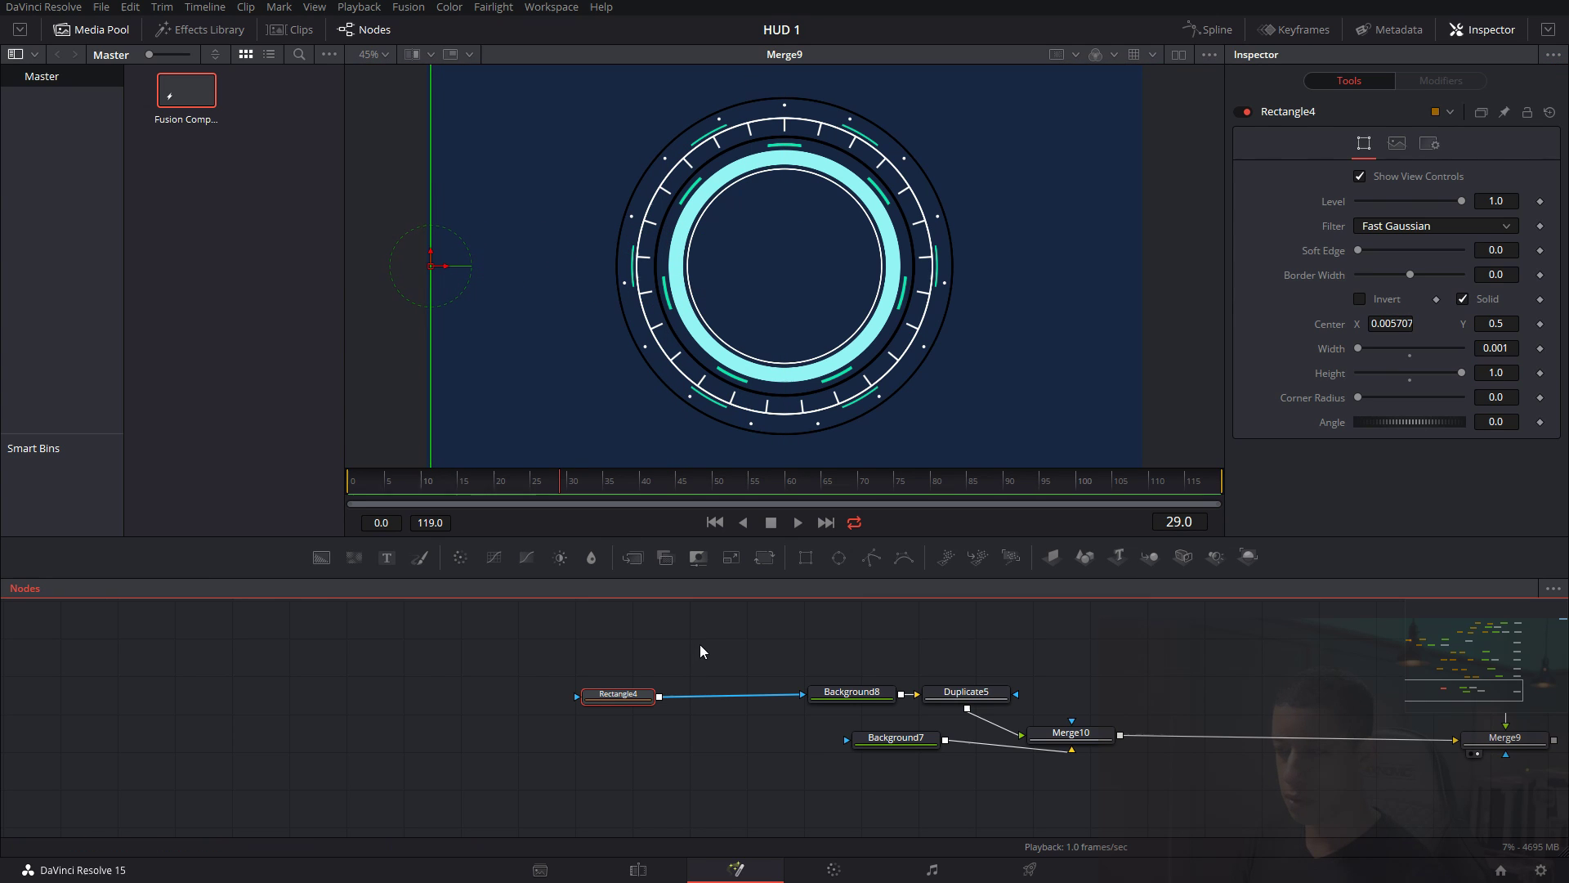
Set Duplicate5 to 25 copies and offset its centre X to about 0.541 to repeat the vertical line across the frame.
click(965, 694)
click(1495, 177)
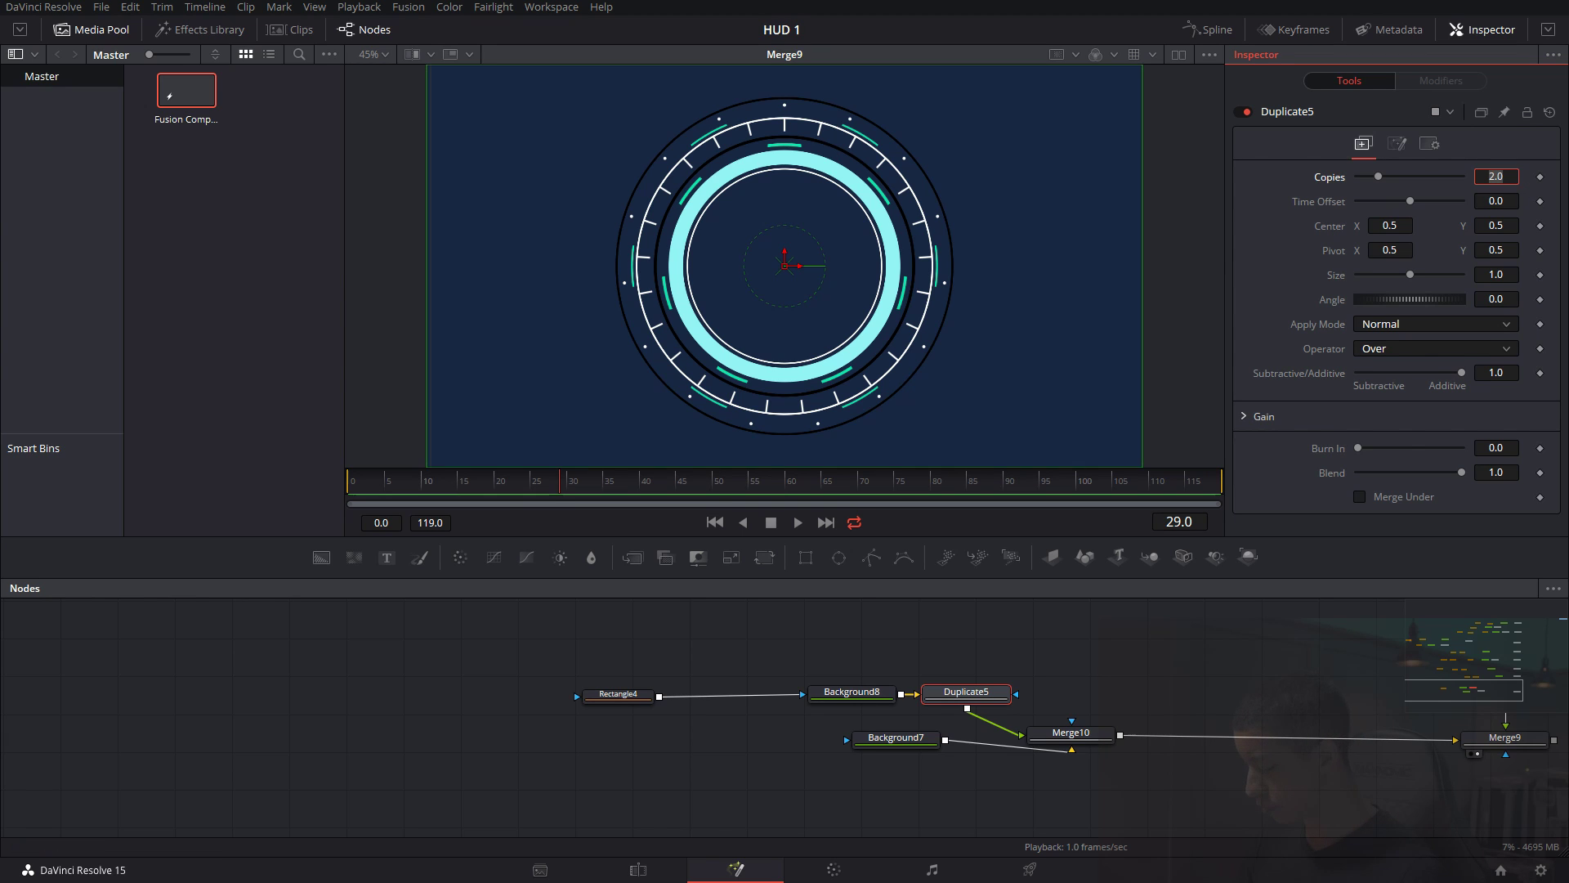
text(25)
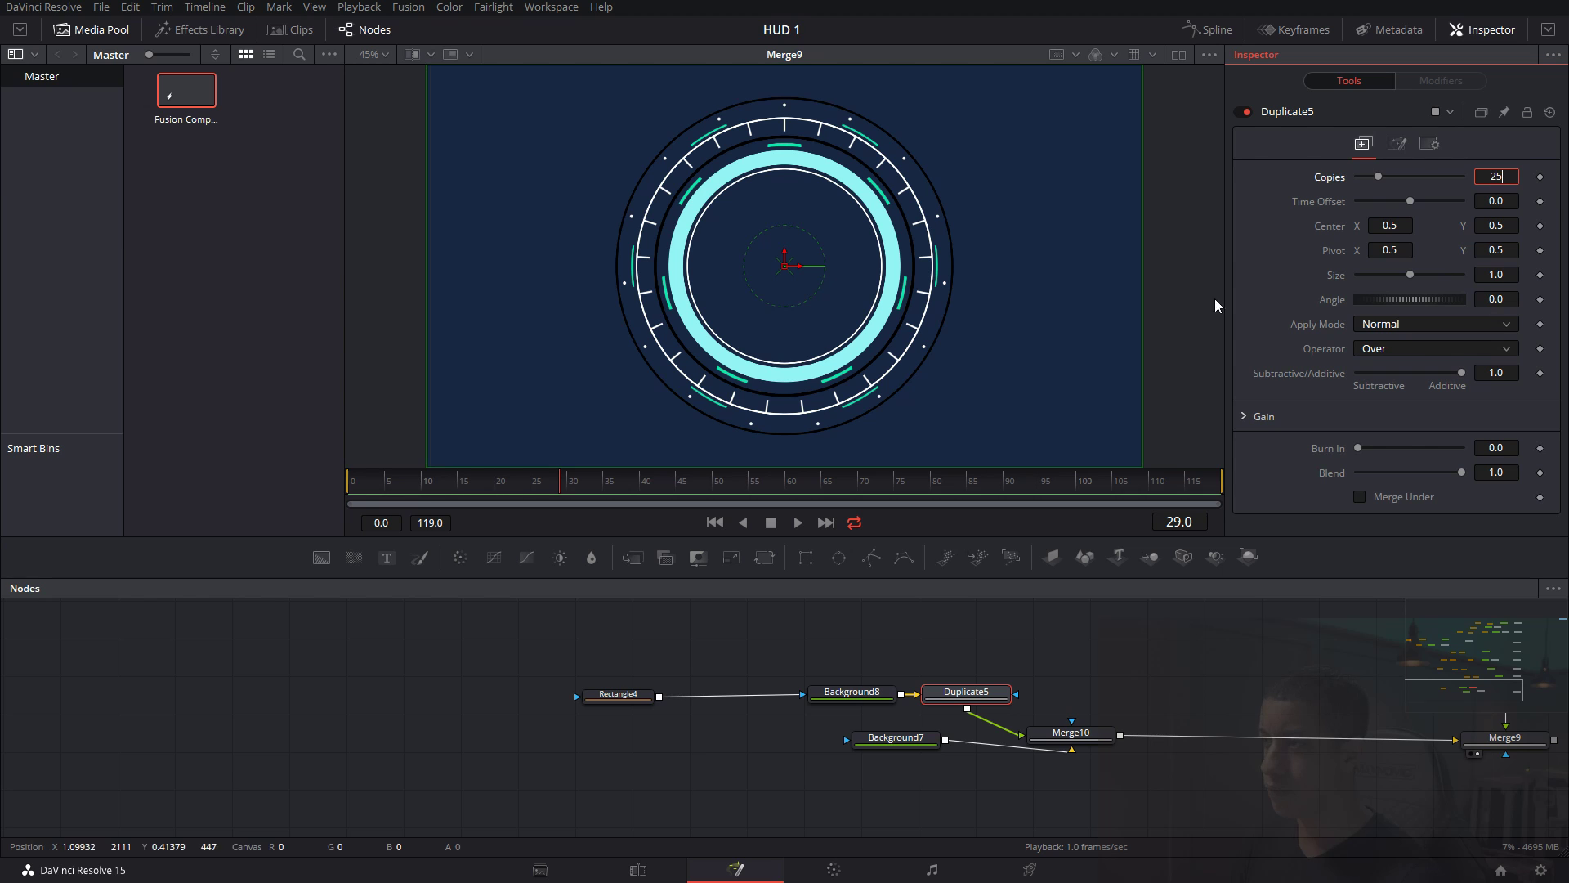
key(Return)
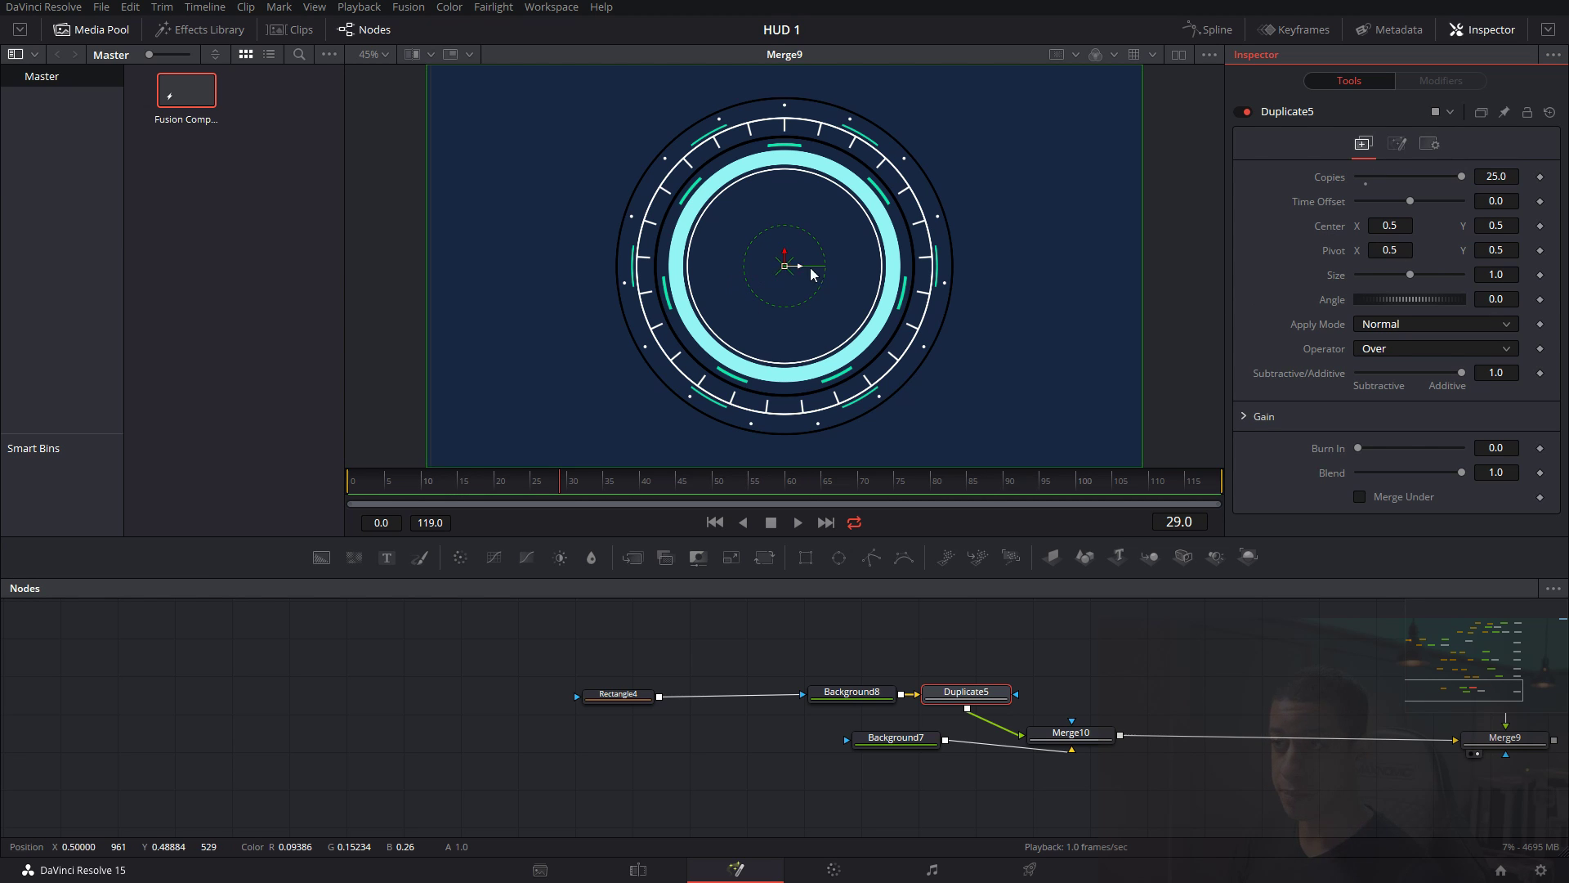
mouse_move(802, 270)
mouse_down()
mouse_move(851, 263)
mouse_move(828, 266)
mouse_up()
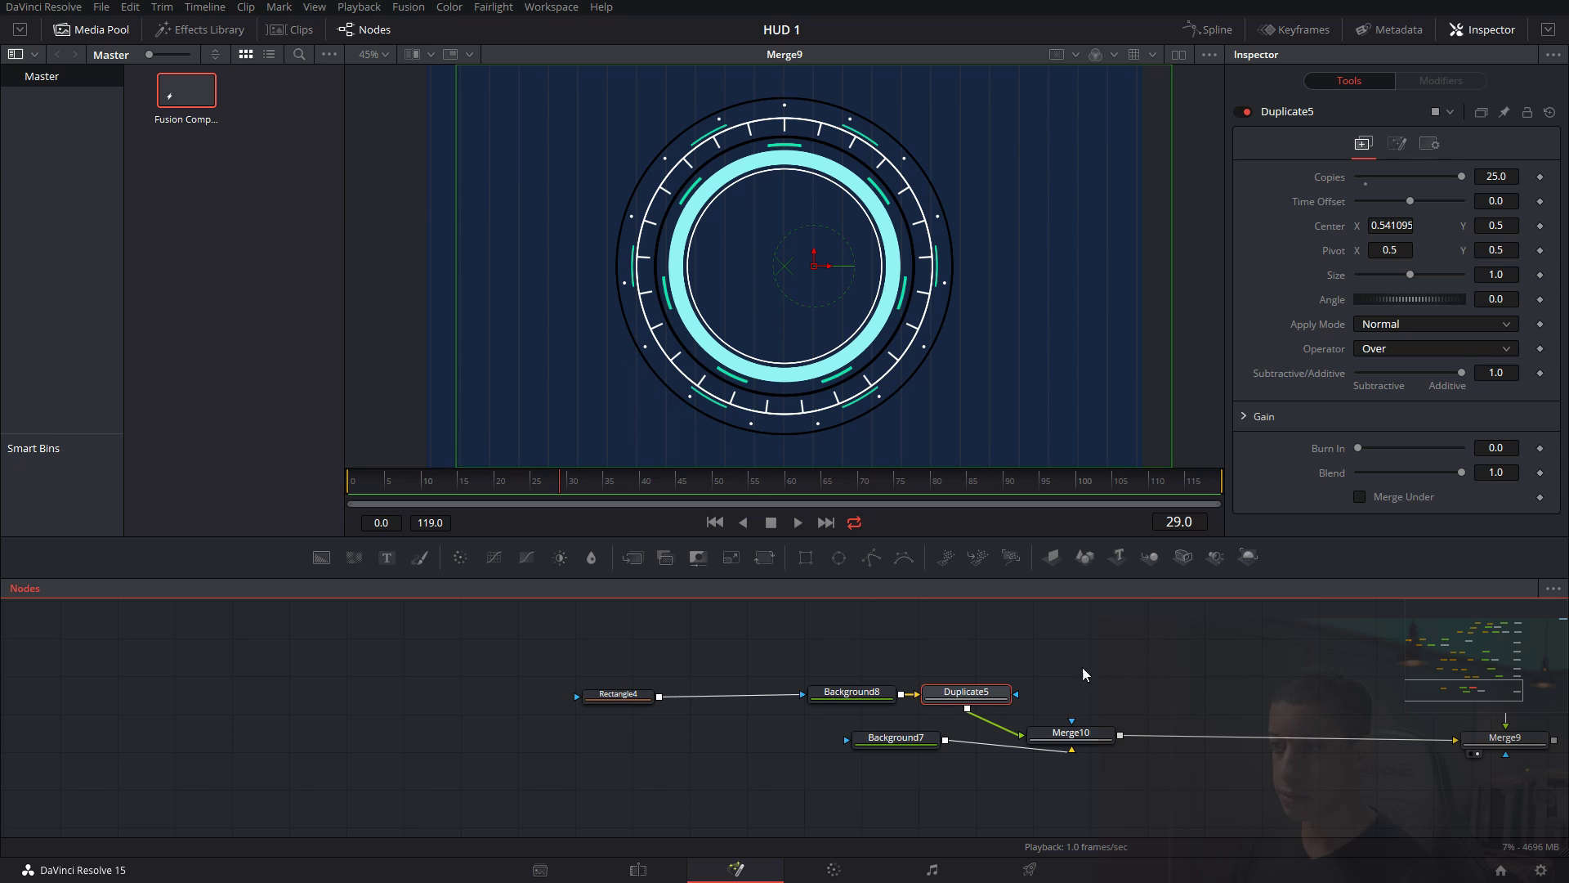
Paste a copy of the Rectangle4, Background8 and Duplicate5 chain below the original and merge the two chains together before Merge10.
drag(587, 659, 949, 642)
drag(557, 679, 964, 630)
click(615, 698)
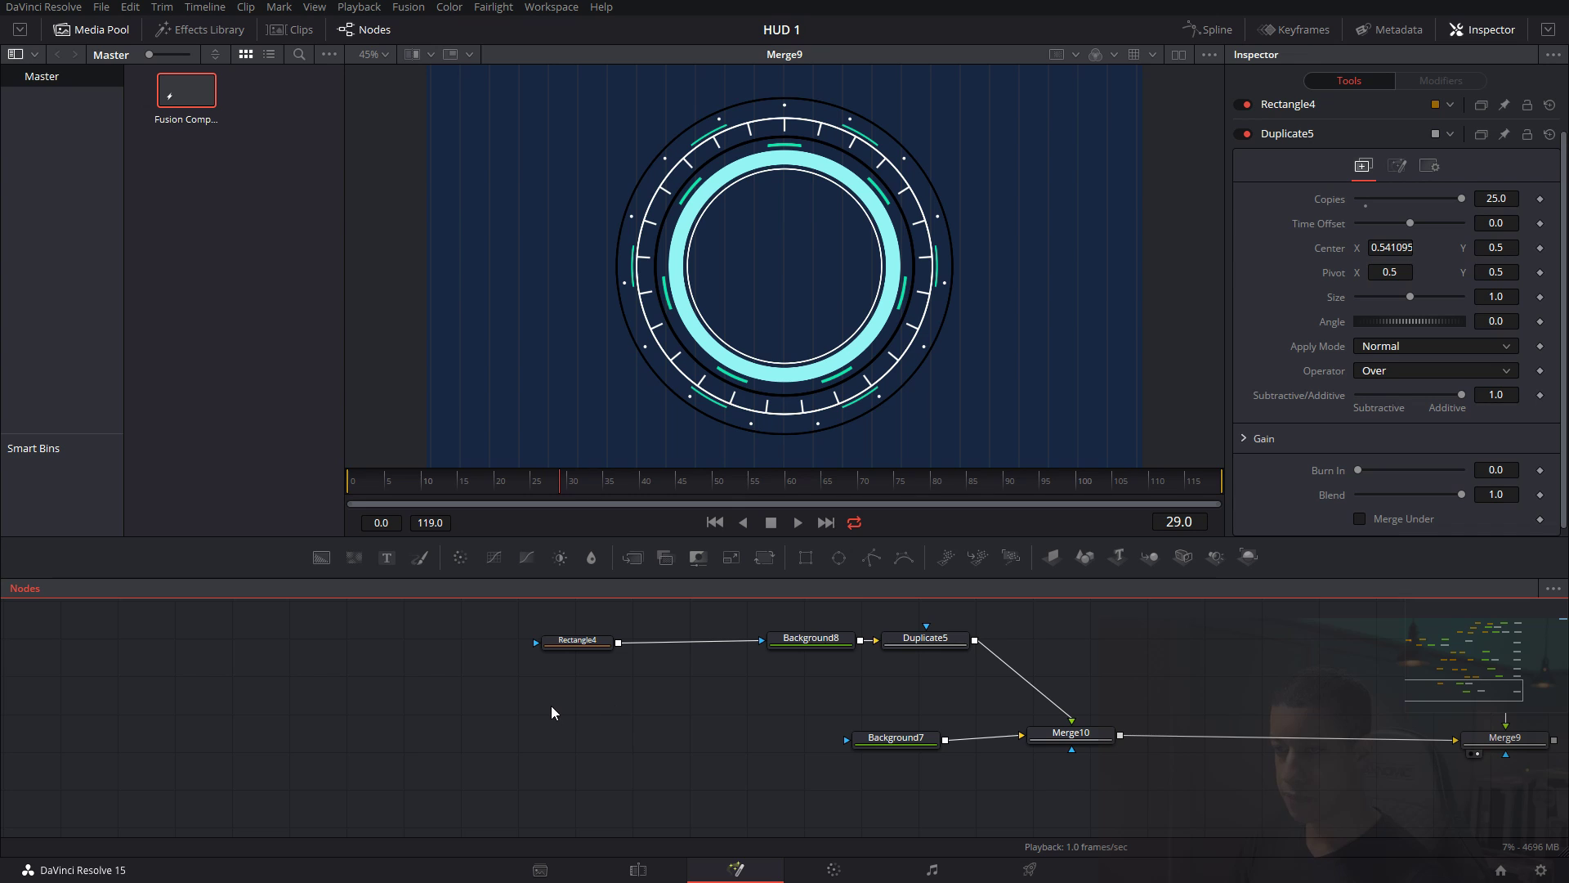
key(ctrl+v)
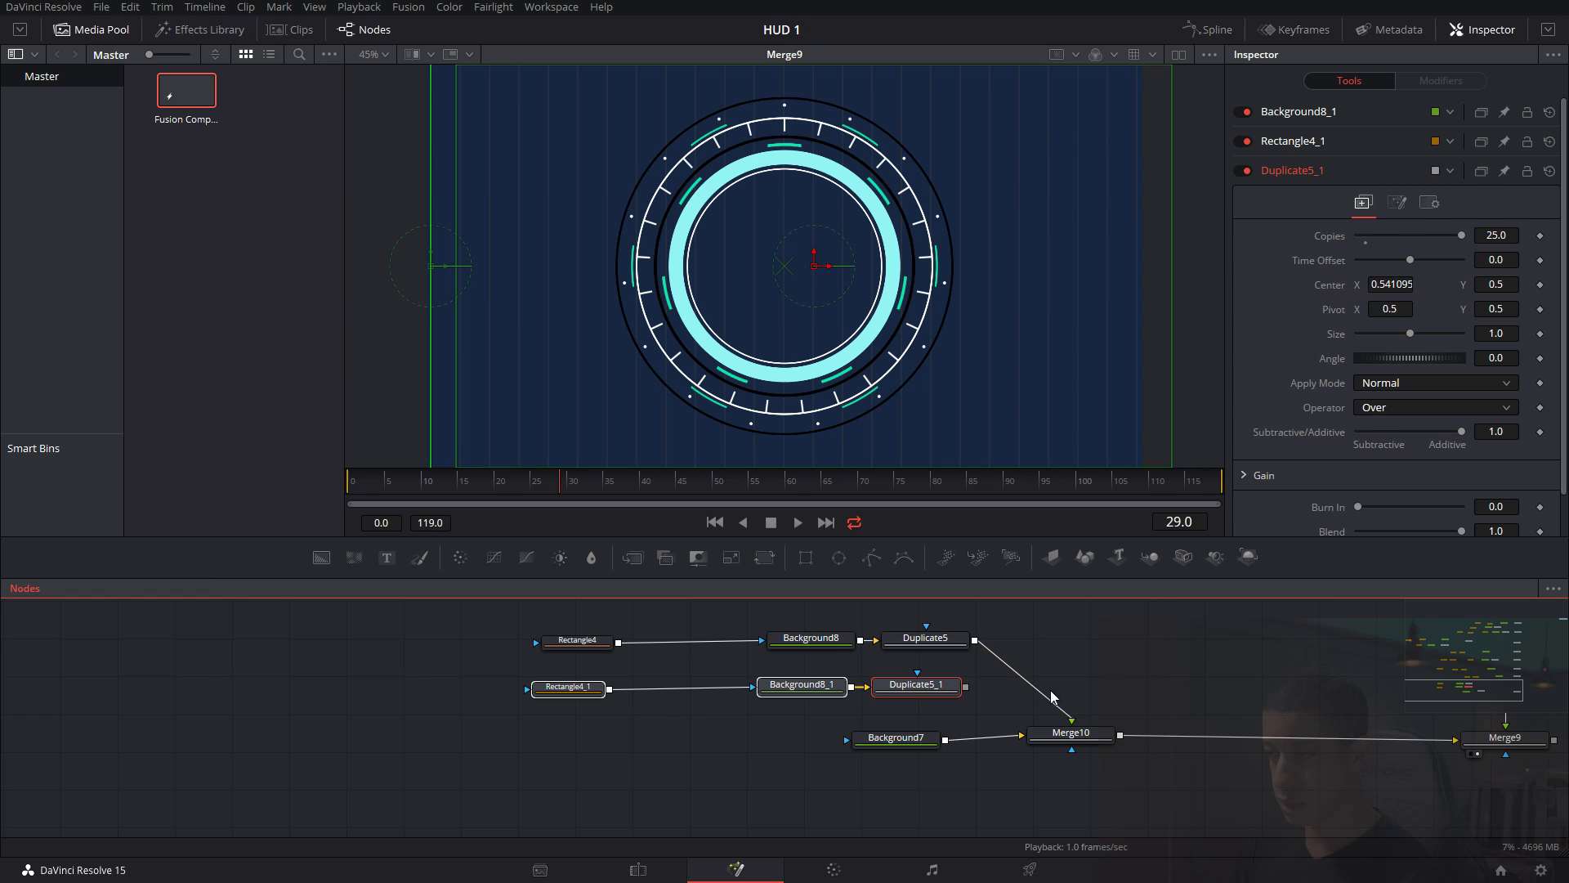
drag(1051, 696, 968, 692)
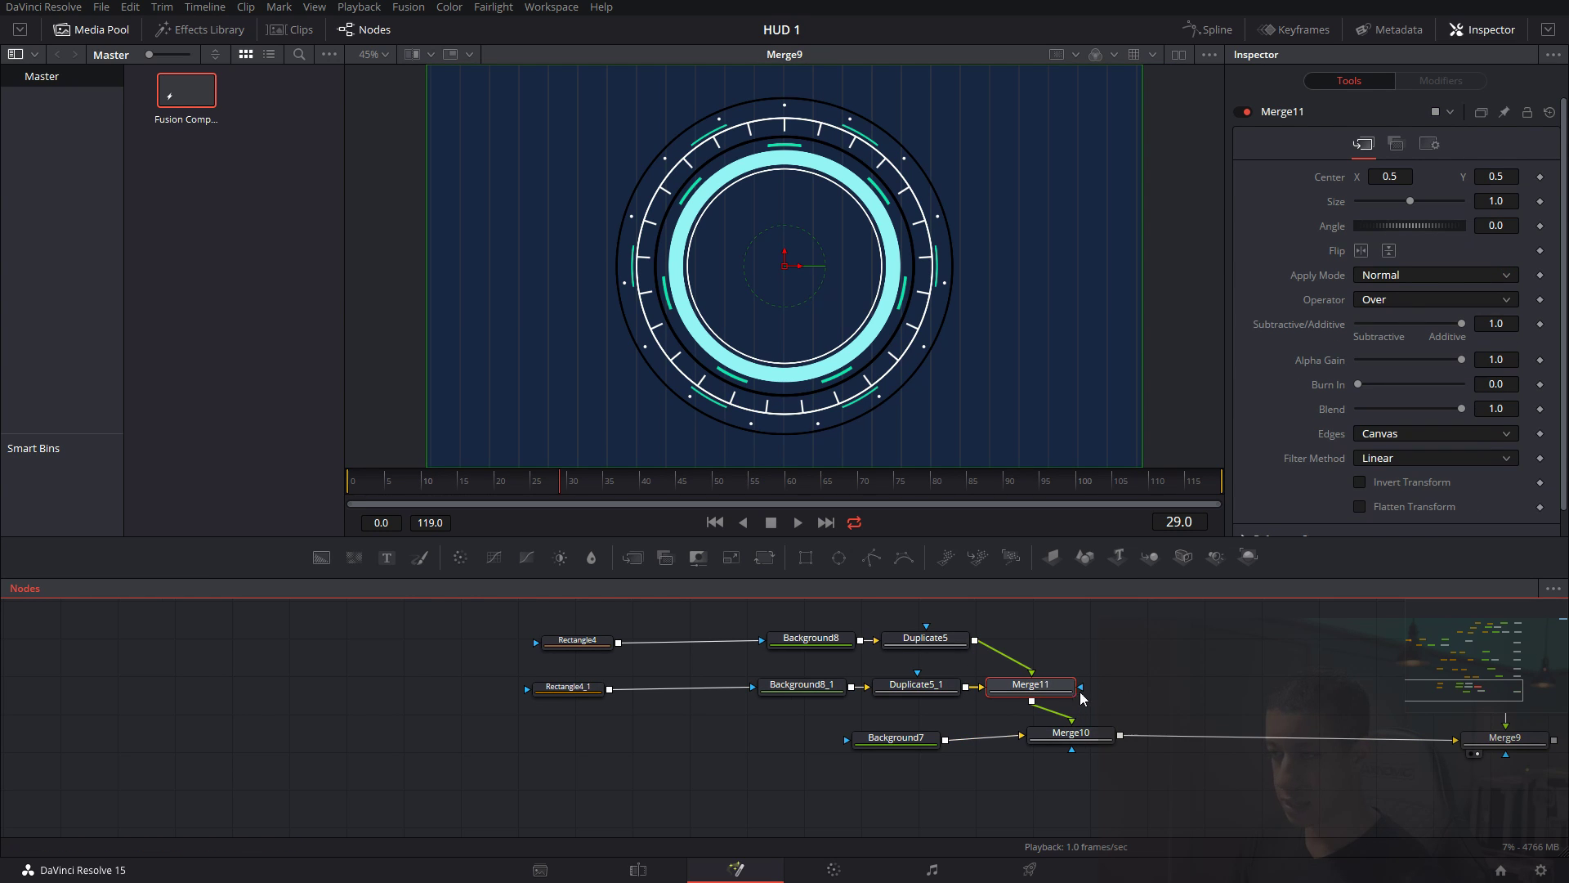
Turn Rectangle4_1 into a thin horizontal line with height 0.001 and width 1.0.
click(571, 690)
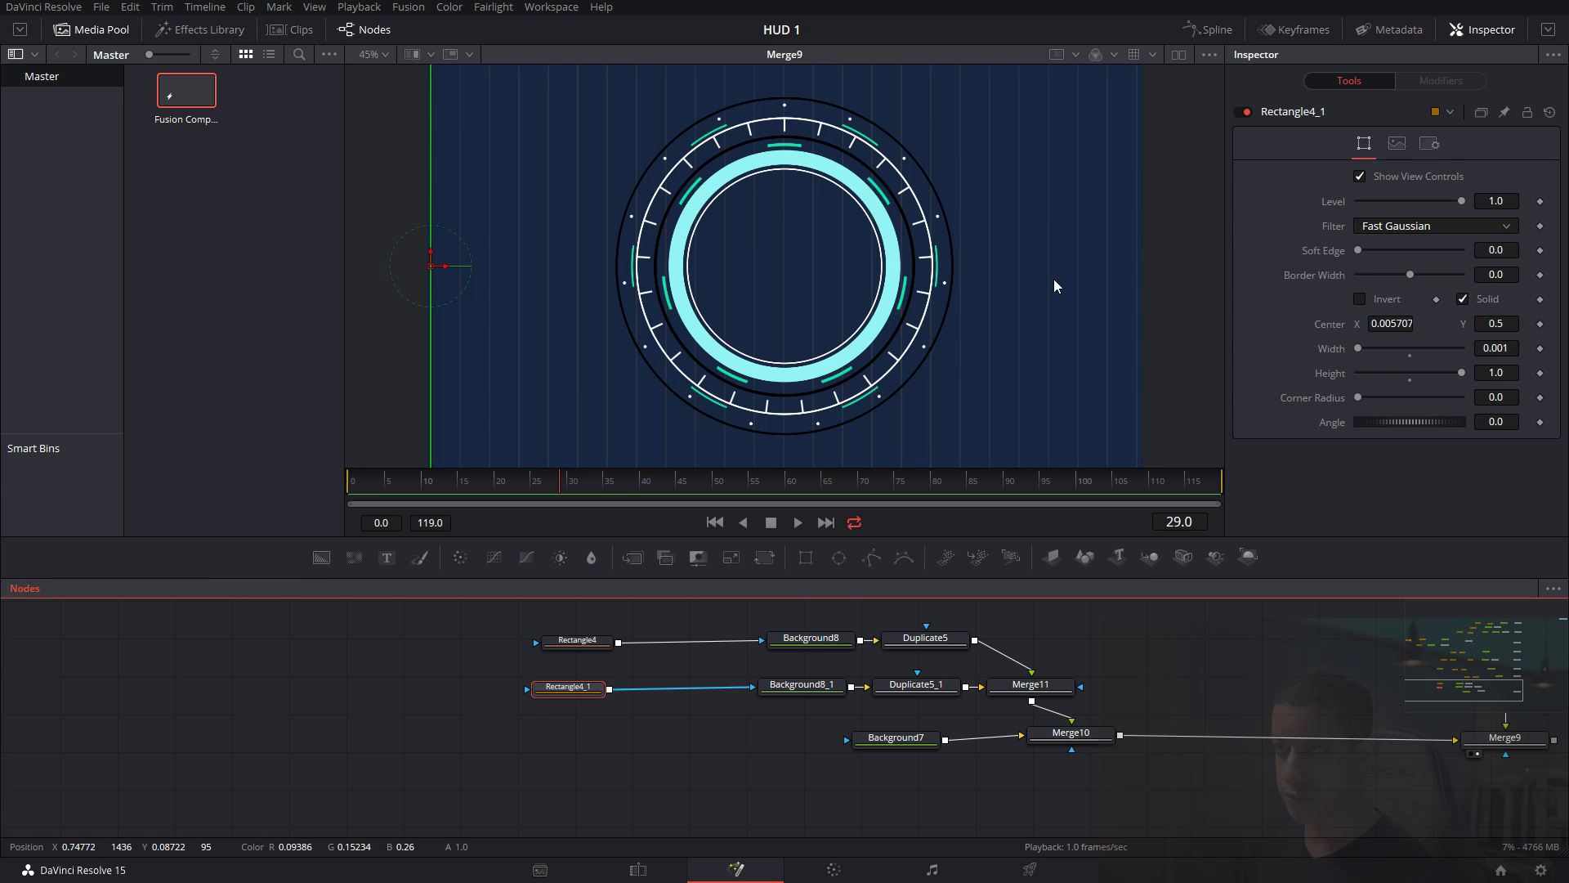
click(1512, 373)
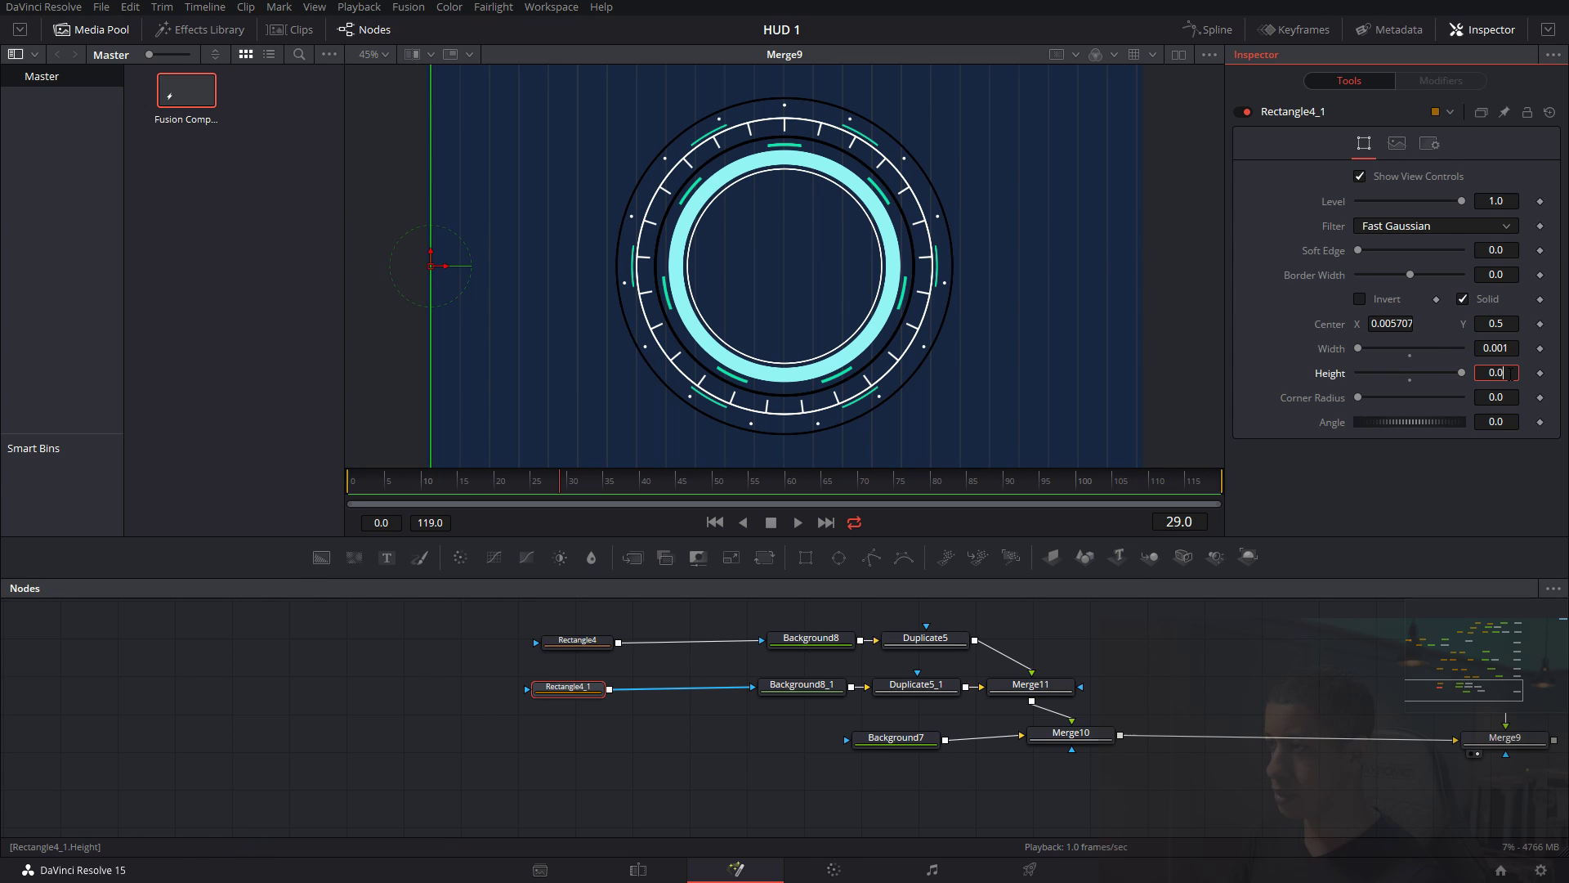
text(0.001)
key(Tab)
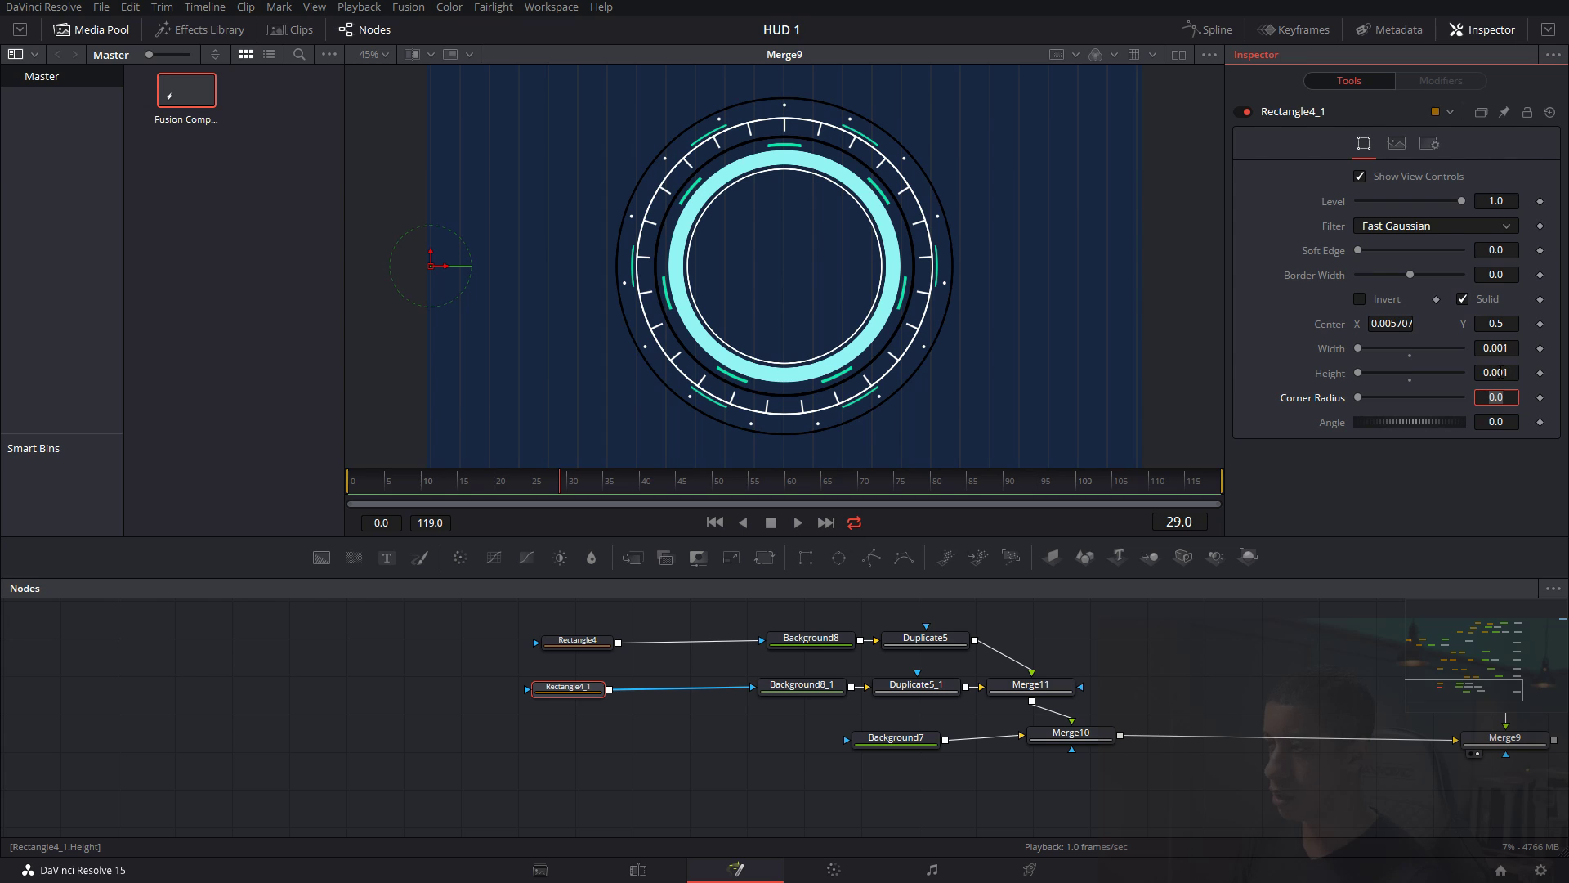
drag(1404, 351, 1453, 350)
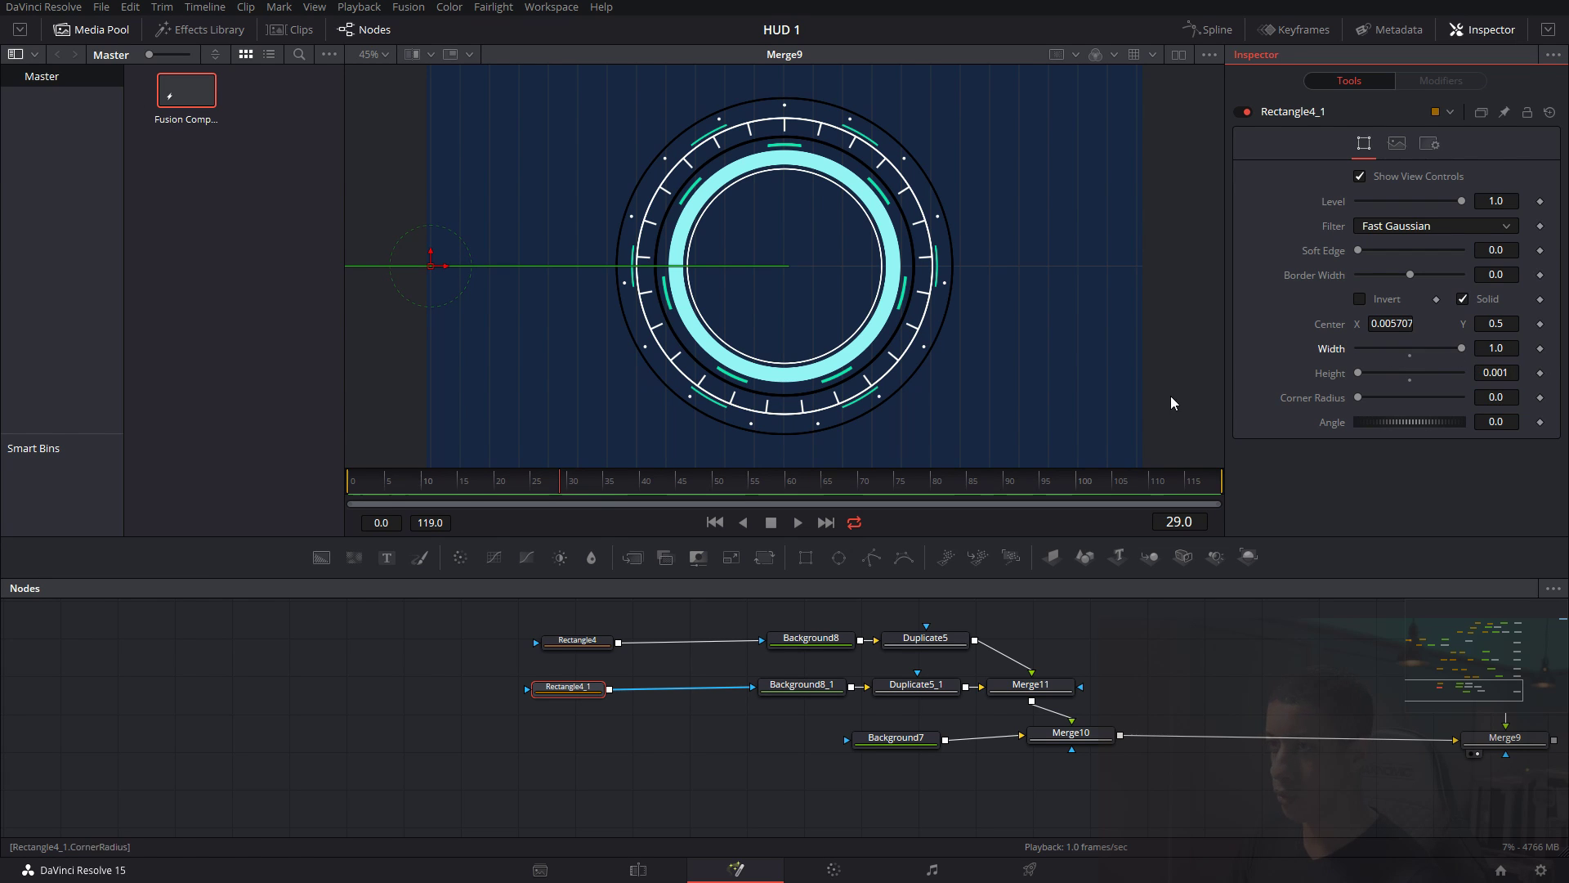
Reset Rectangle4_1's centre and move the horizontal line up near the frame's upper edge, to a centre Y of about 0.983.
double_click(1332, 326)
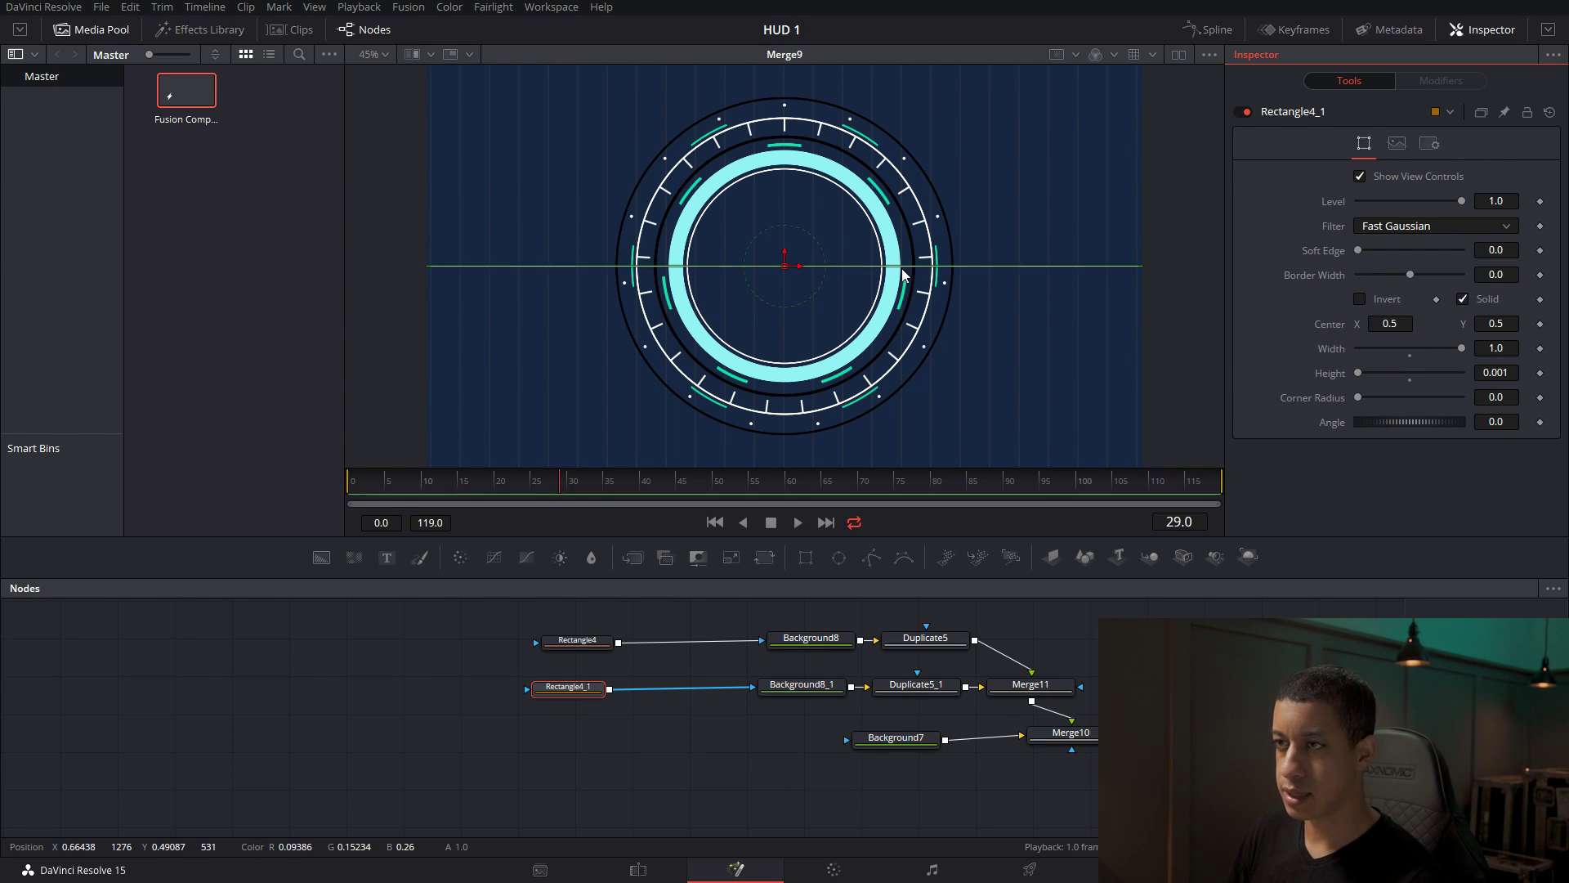
drag(784, 254, 788, 239)
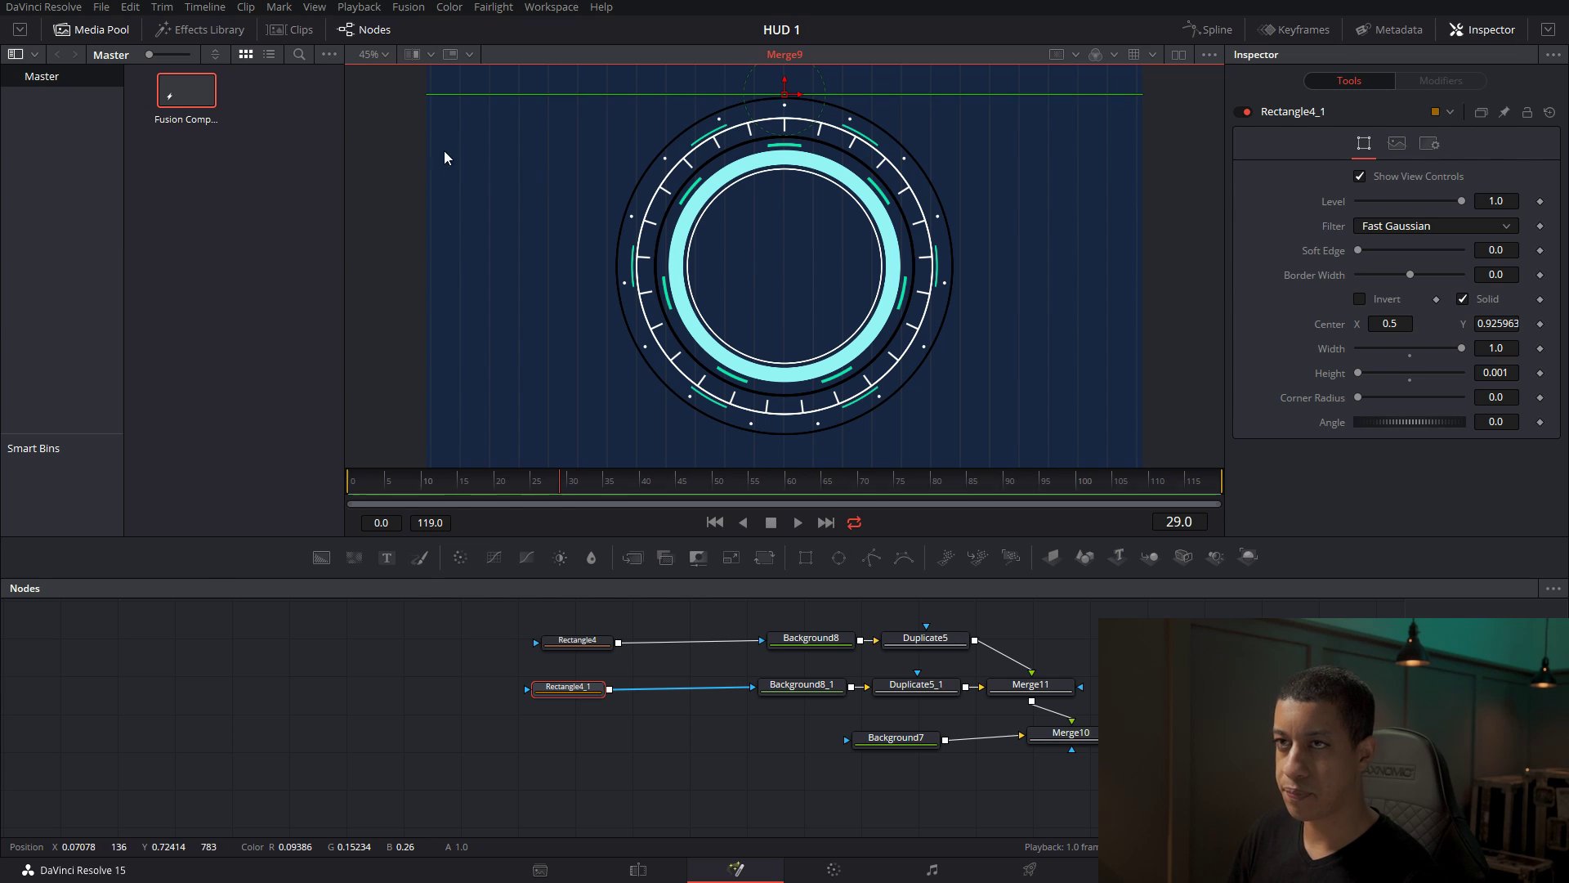
scroll(410, 159, up, 3)
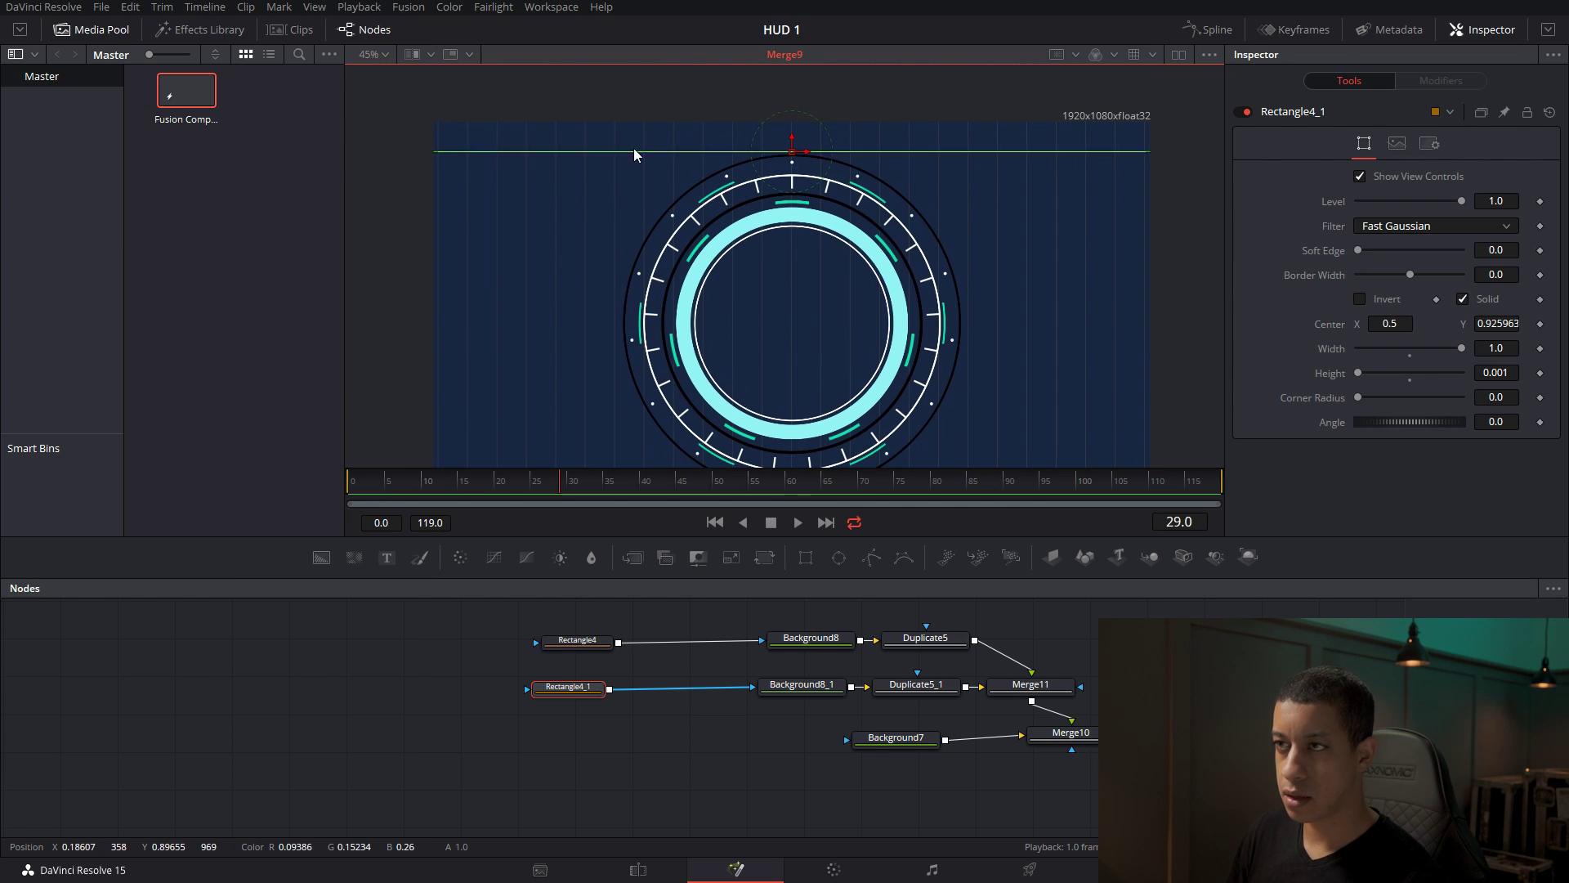
drag(791, 140, 793, 117)
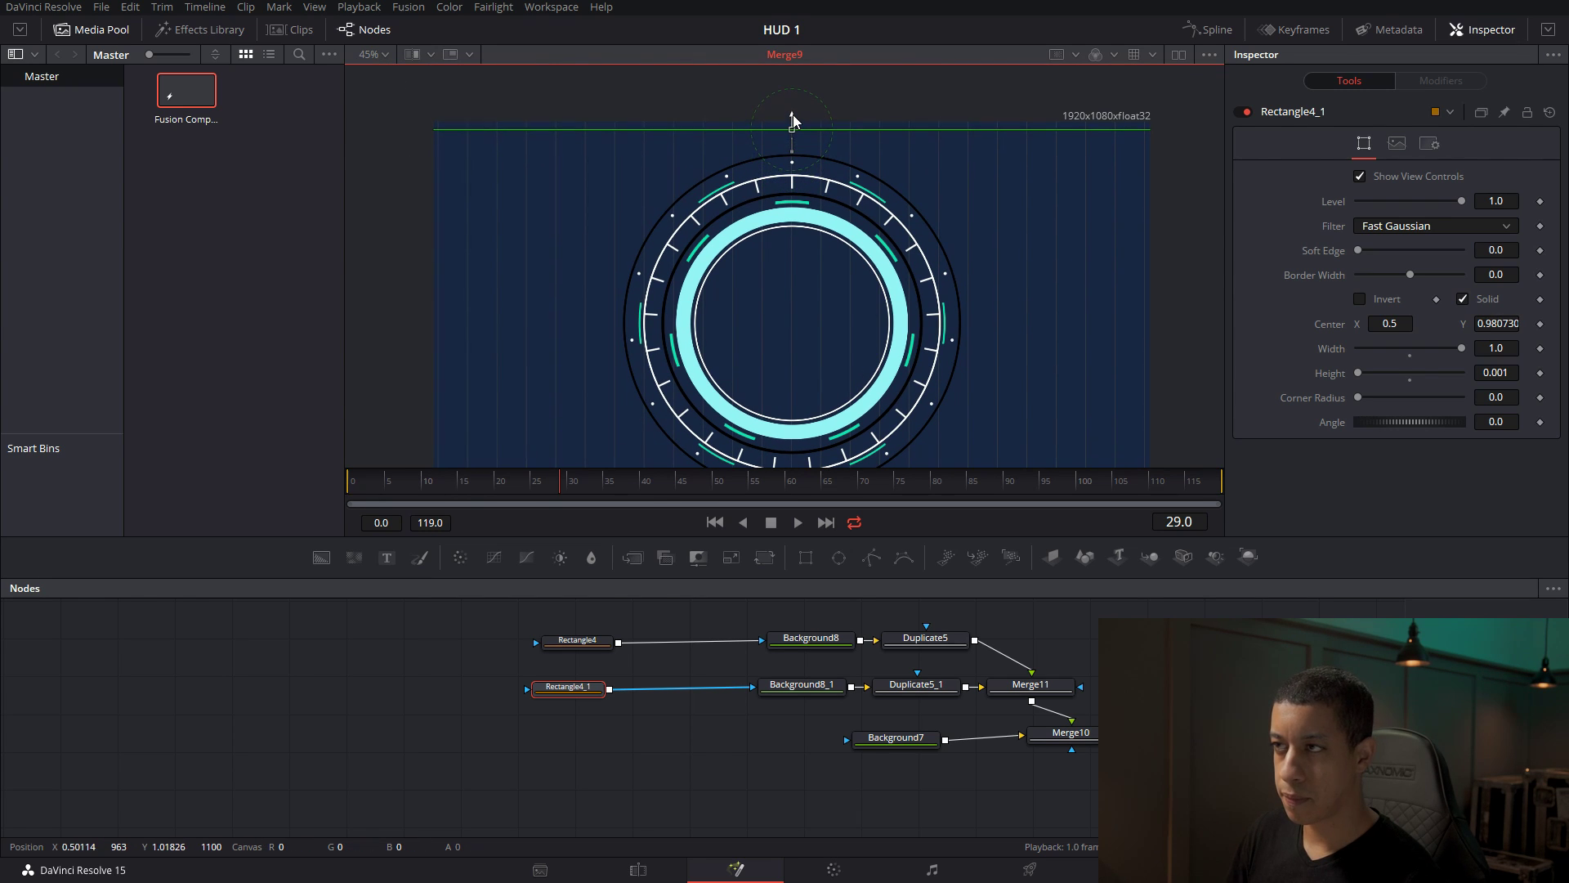
scroll(418, 246, down, 2)
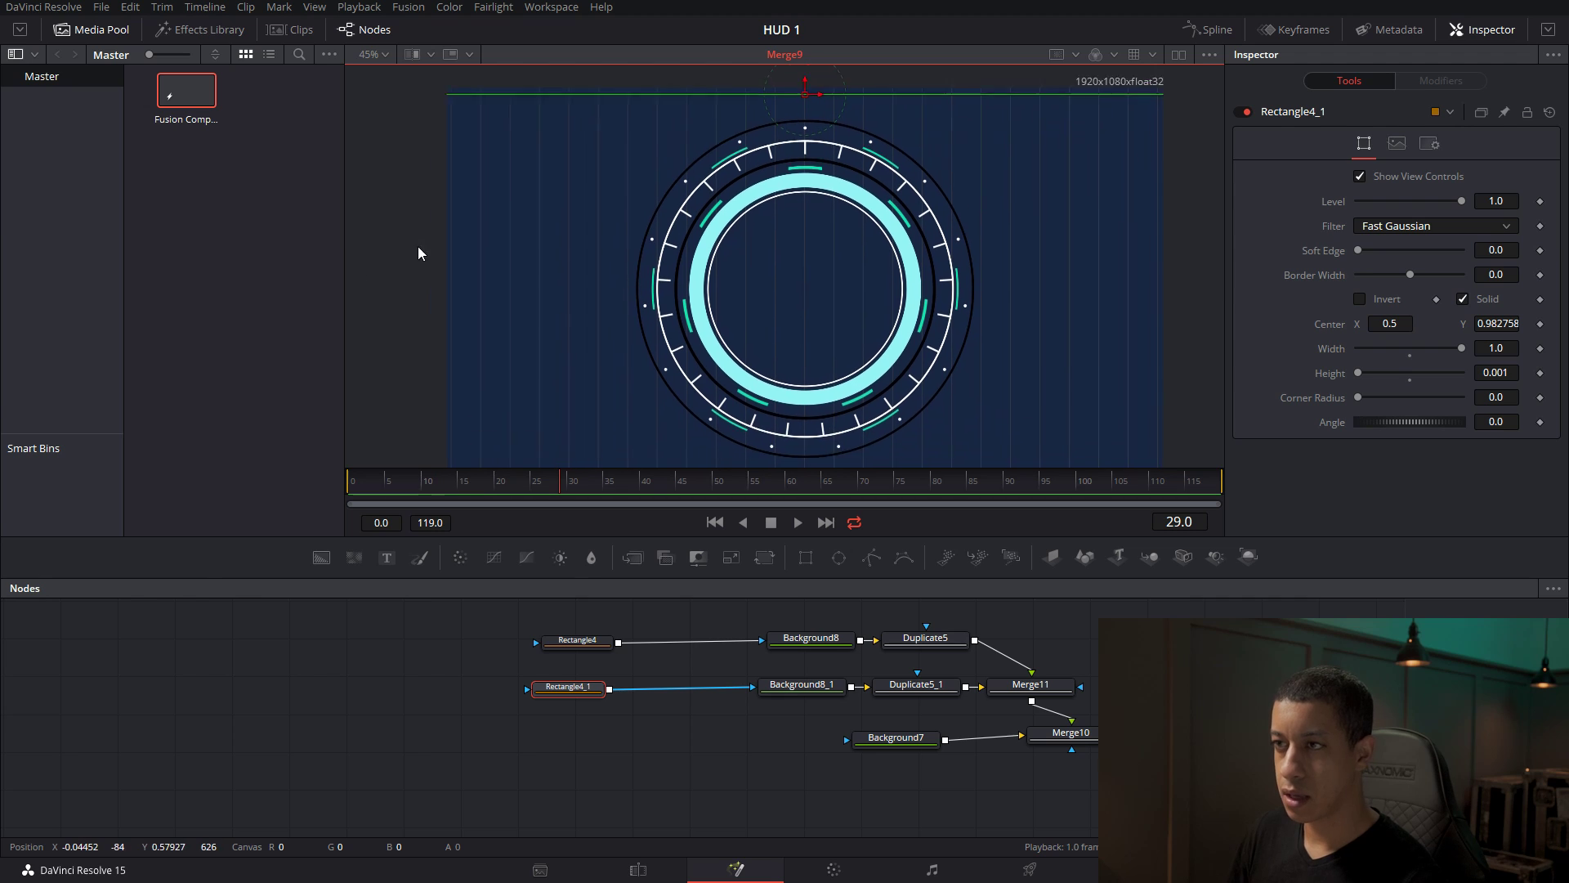
Reset Duplicate5_1's centre and offset its centre Y to about 0.435 to repeat the horizontal line down the frame.
click(916, 685)
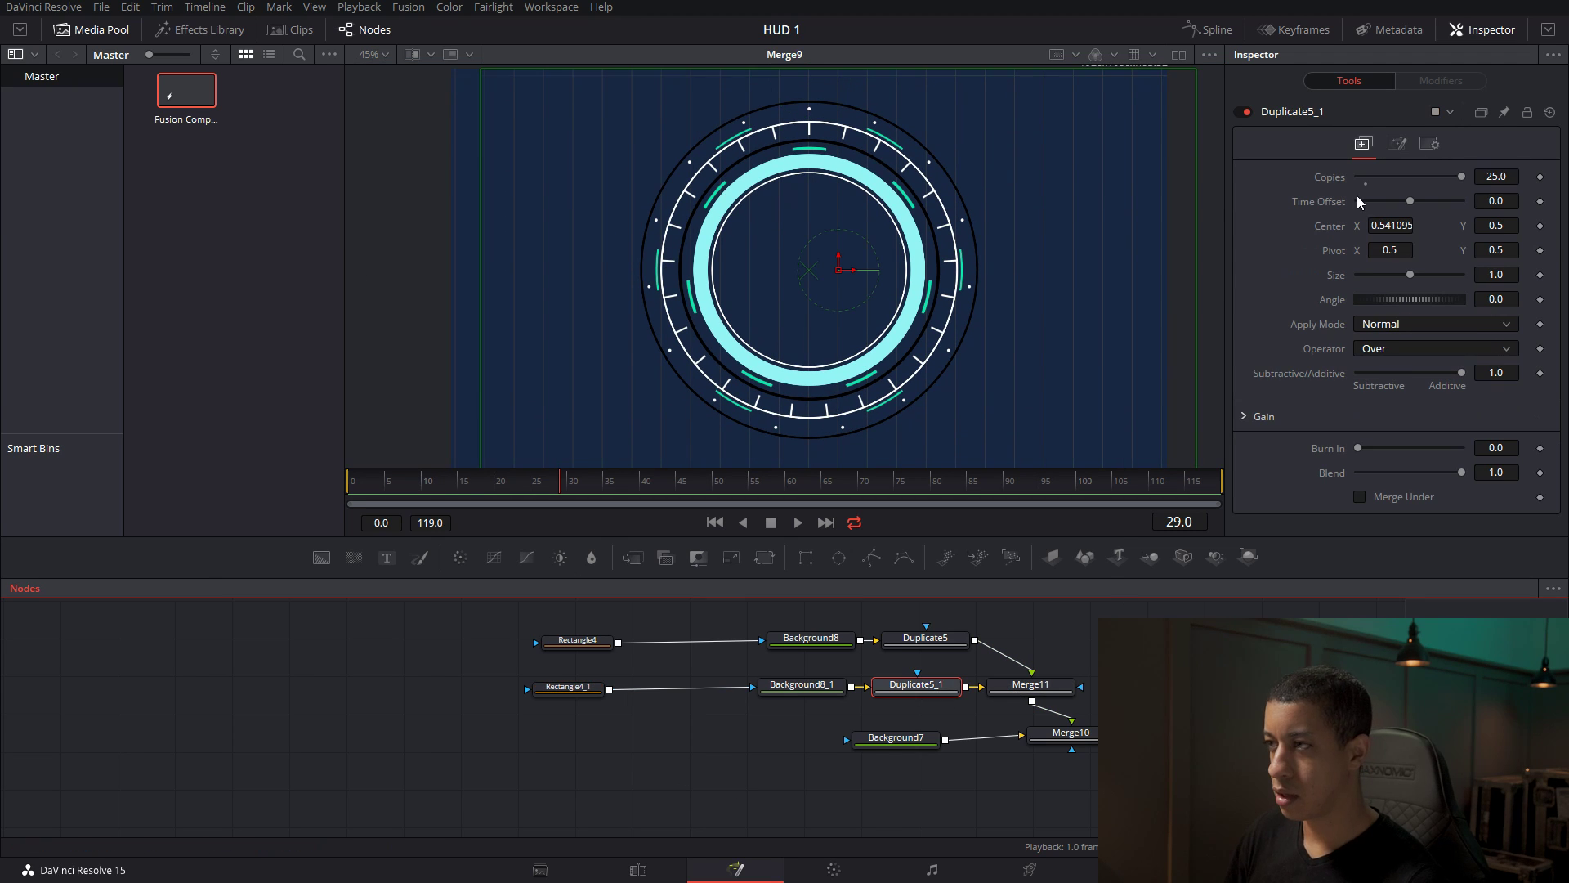
double_click(1339, 226)
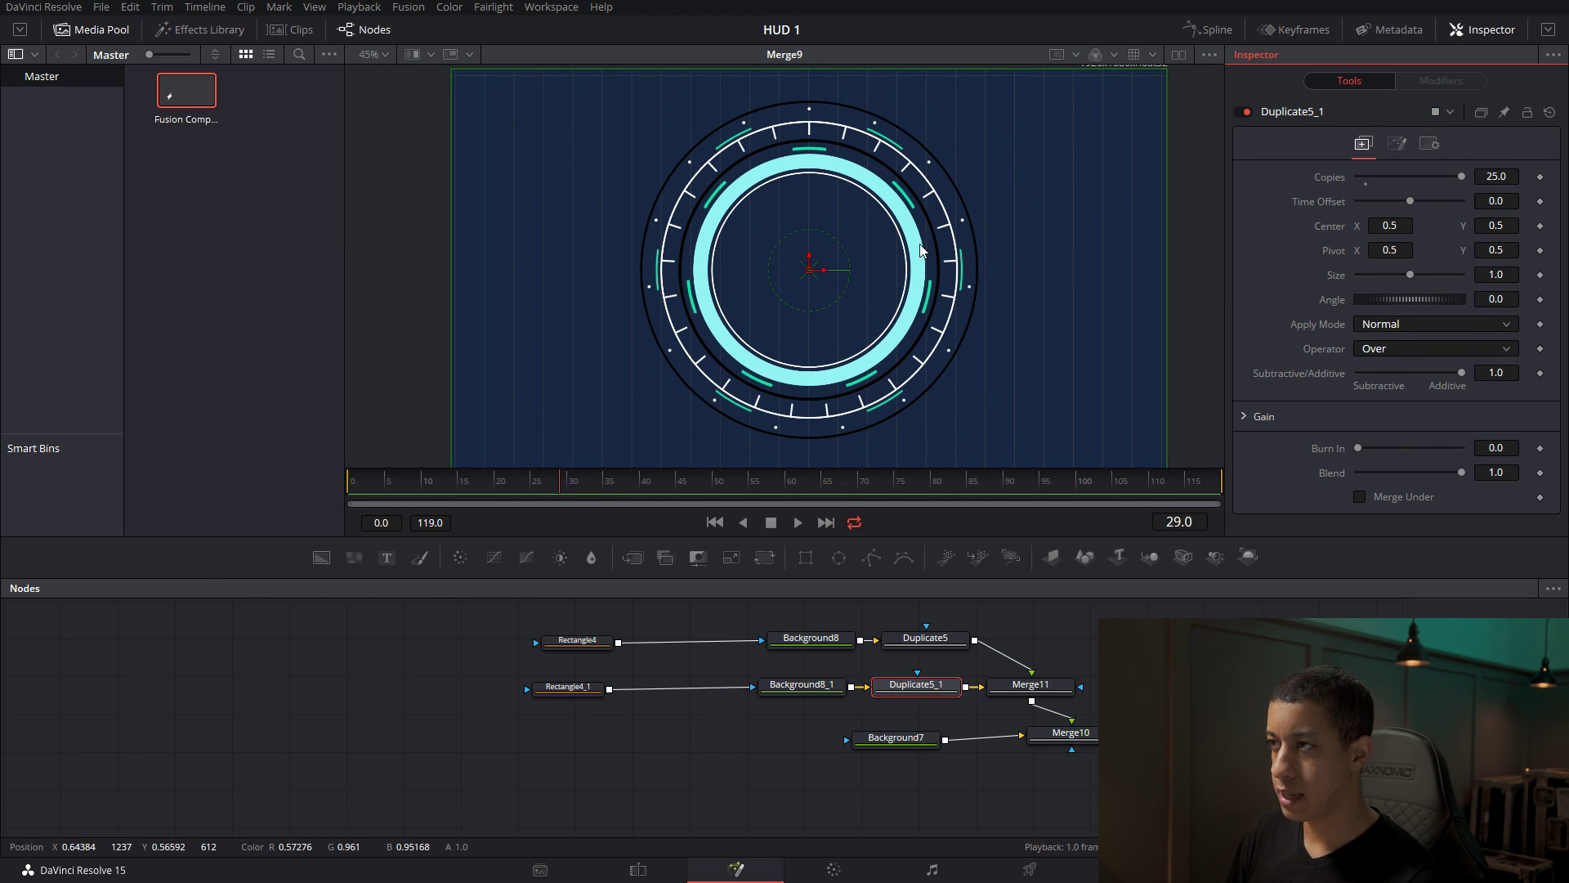
mouse_move(818, 260)
mouse_down()
mouse_move(807, 316)
mouse_move(821, 217)
mouse_move(820, 247)
mouse_up()
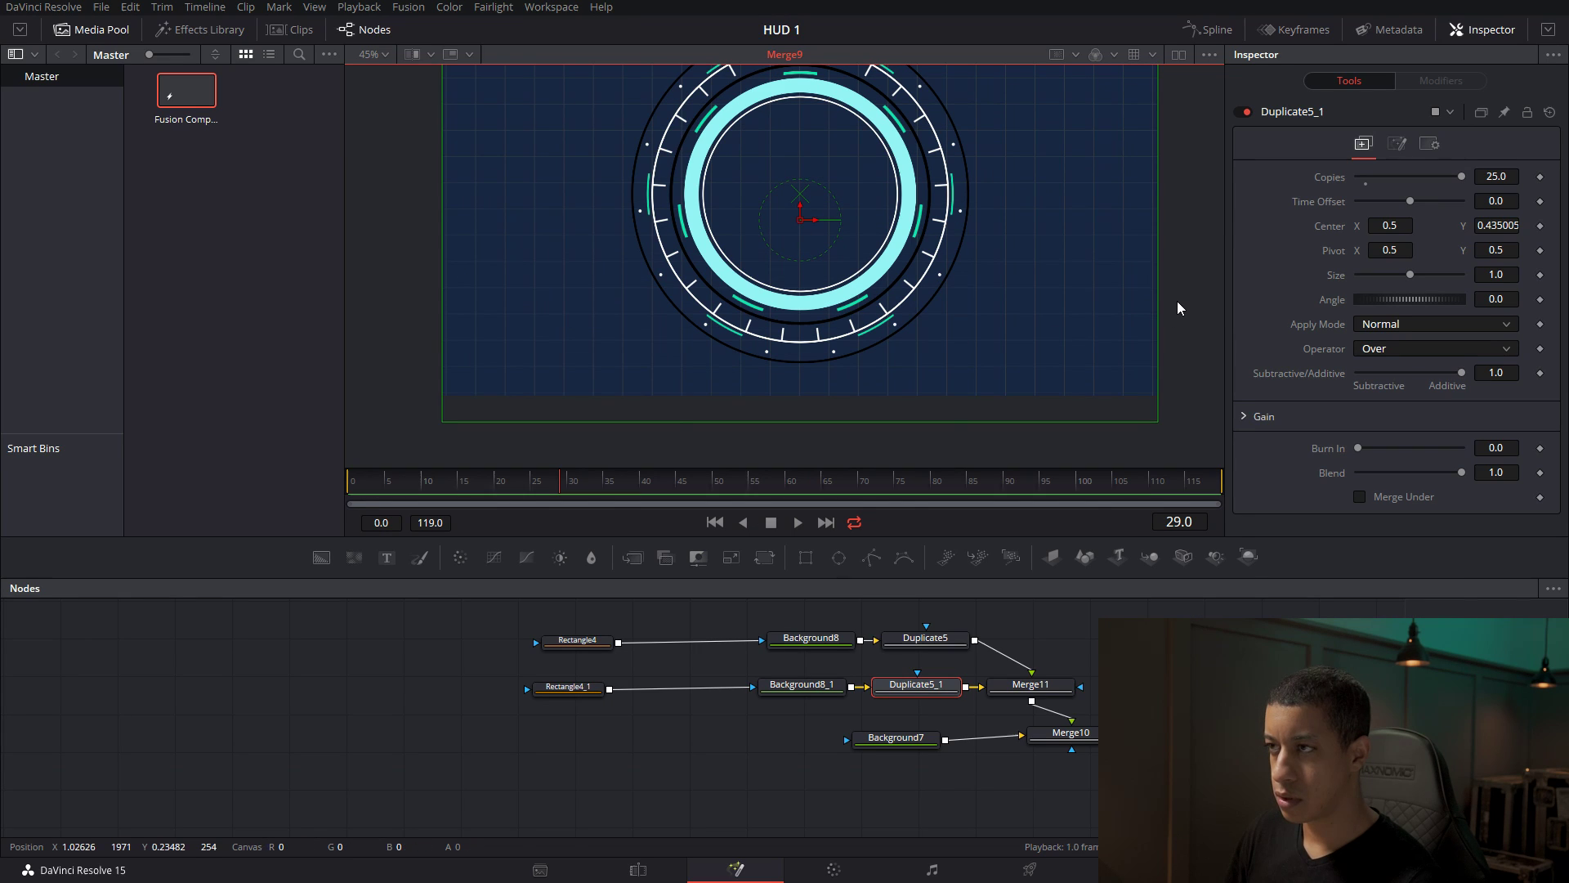
scroll(1176, 298, up, 2)
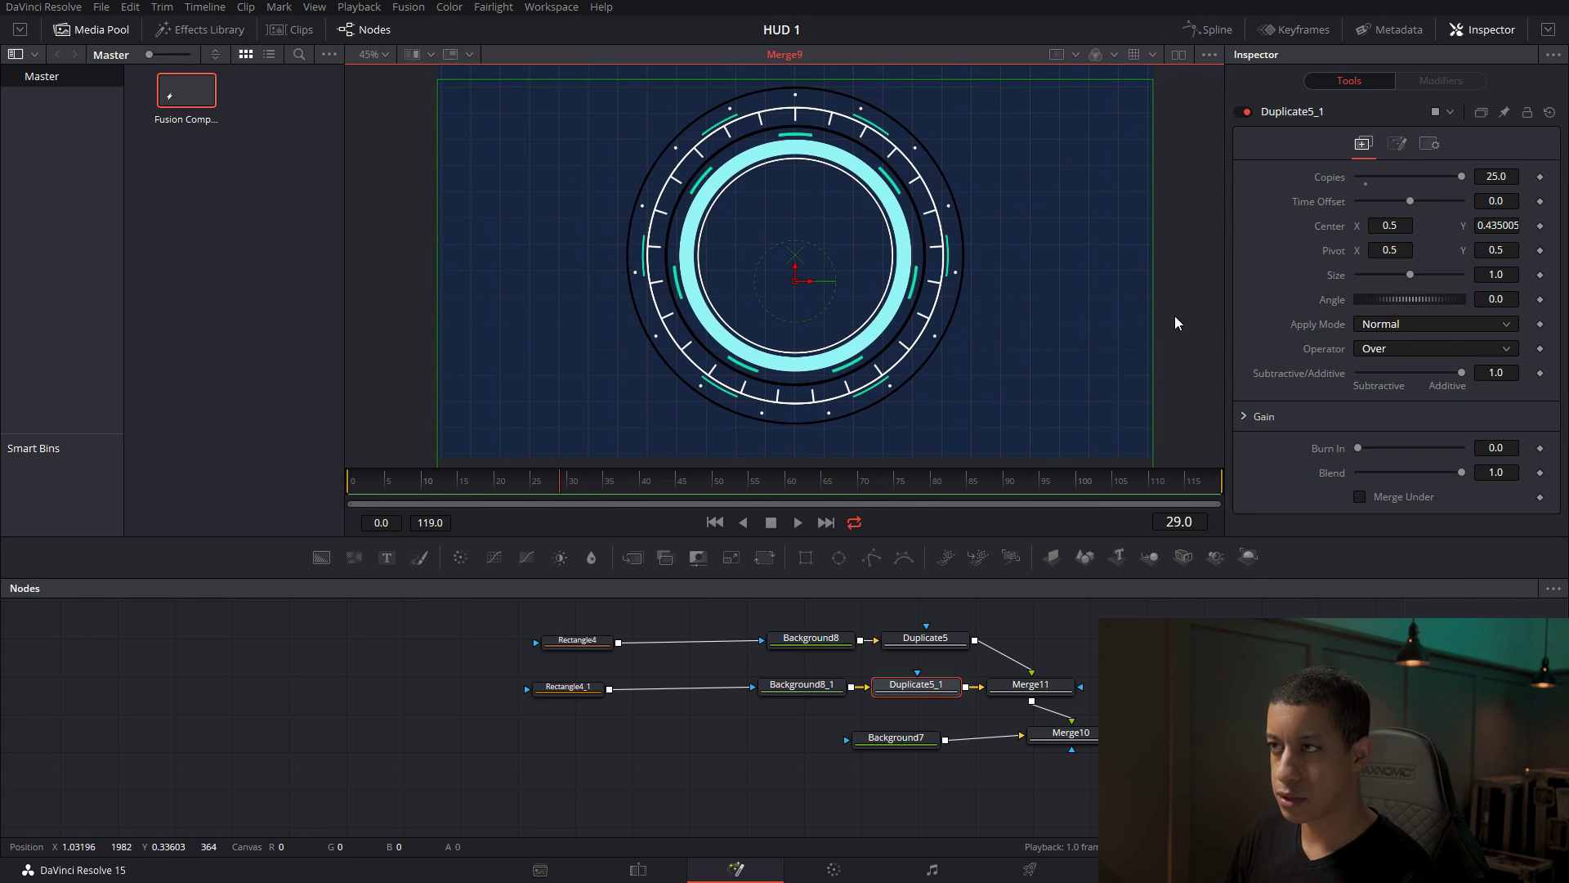
click(372, 54)
click(384, 61)
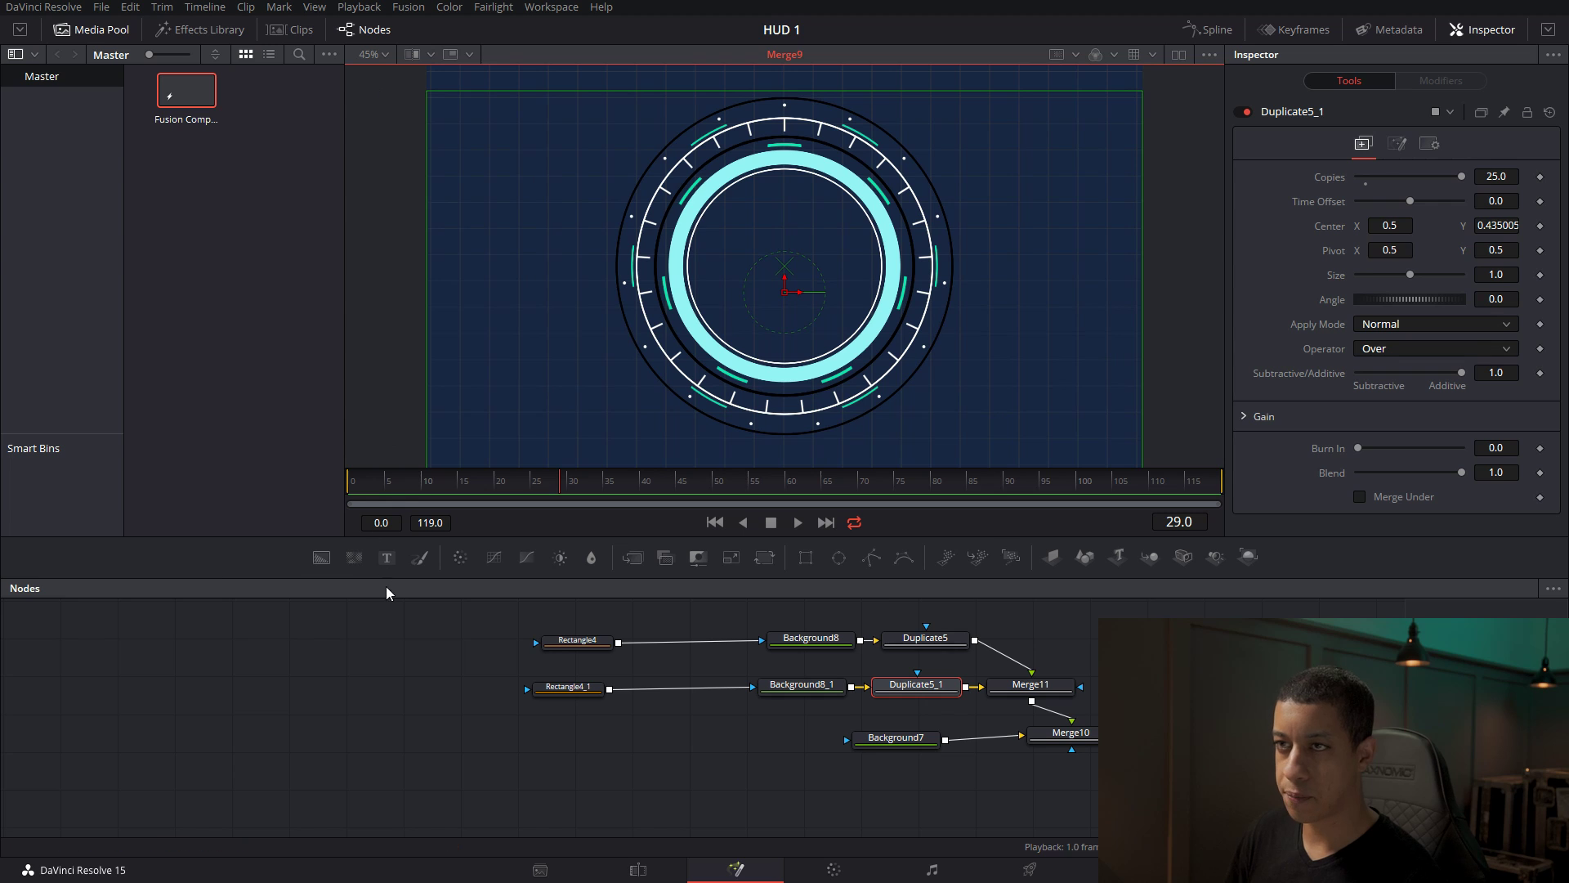
click(420, 694)
drag(1144, 684, 822, 701)
scroll(902, 677, down, 2)
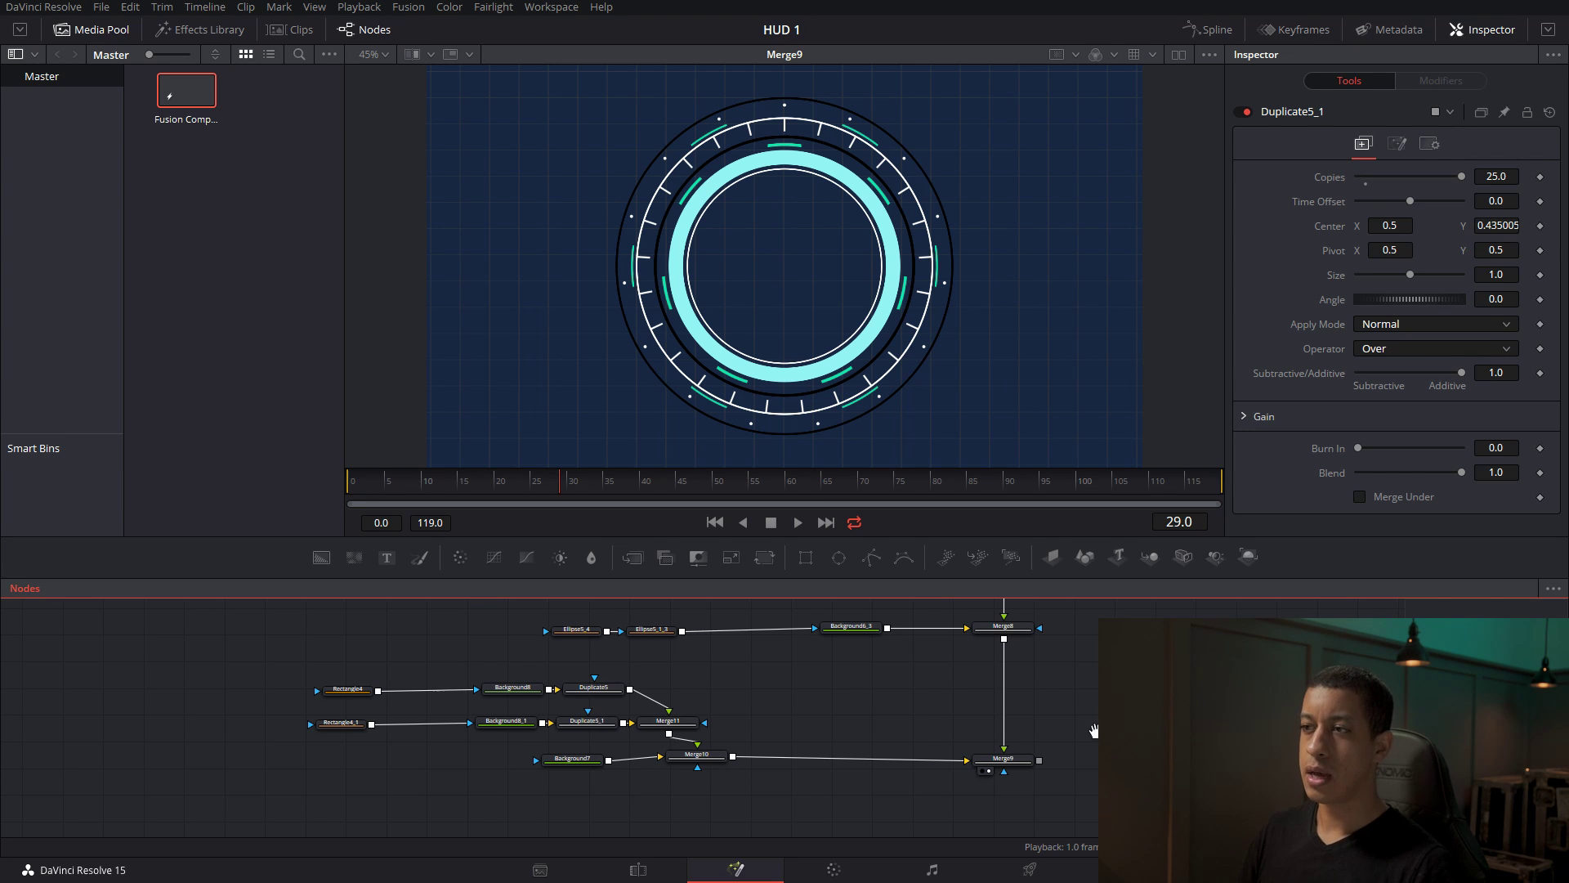
drag(1094, 730, 975, 744)
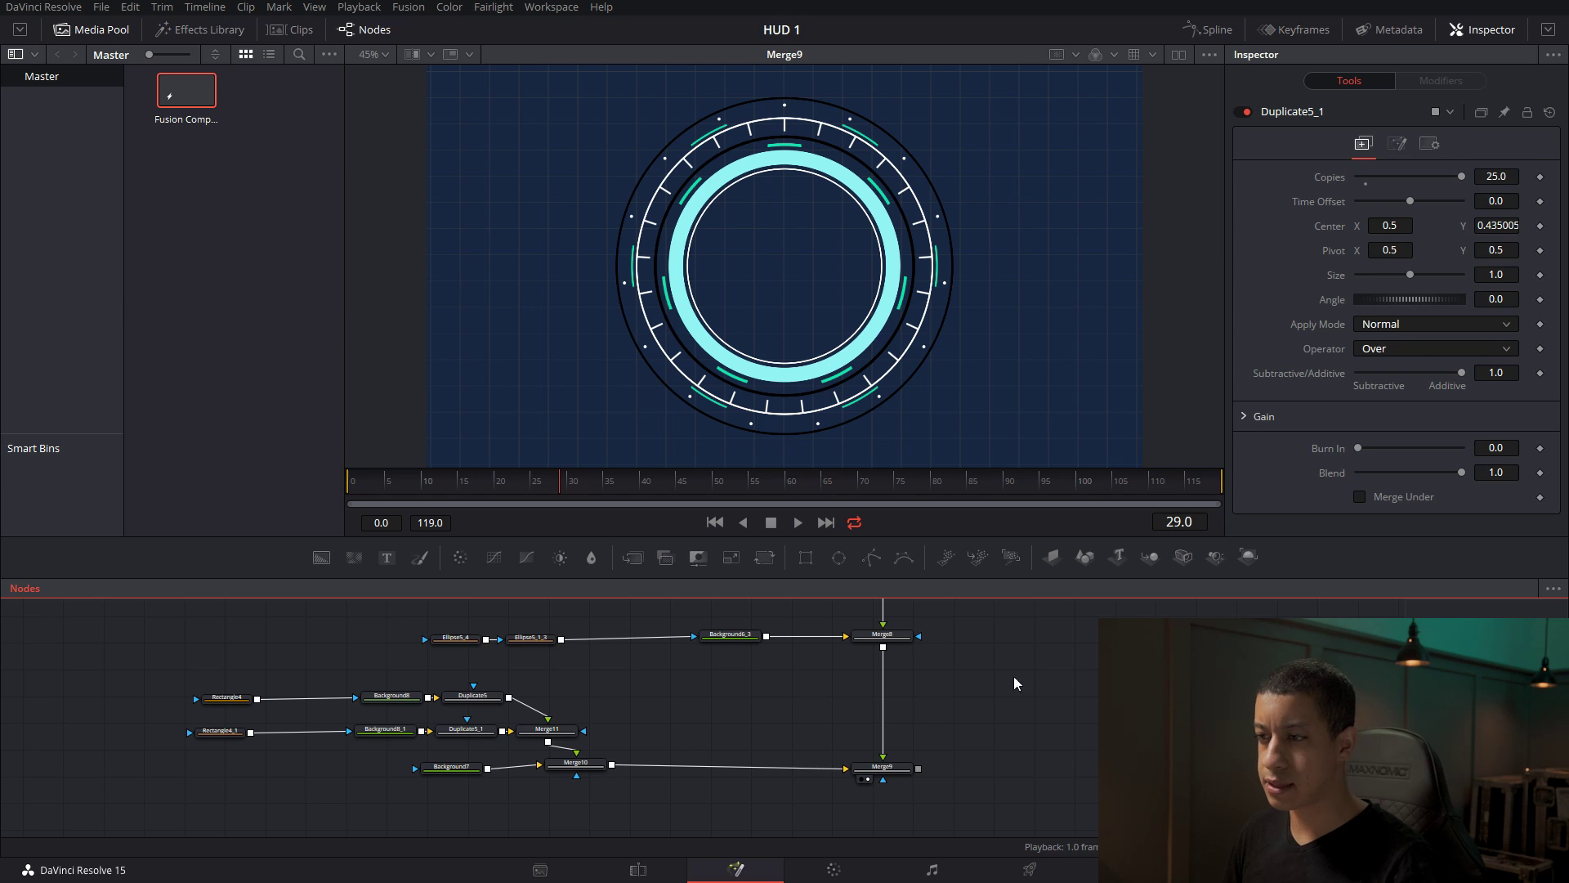
scroll(924, 715, down, 5)
drag(945, 675, 1066, 678)
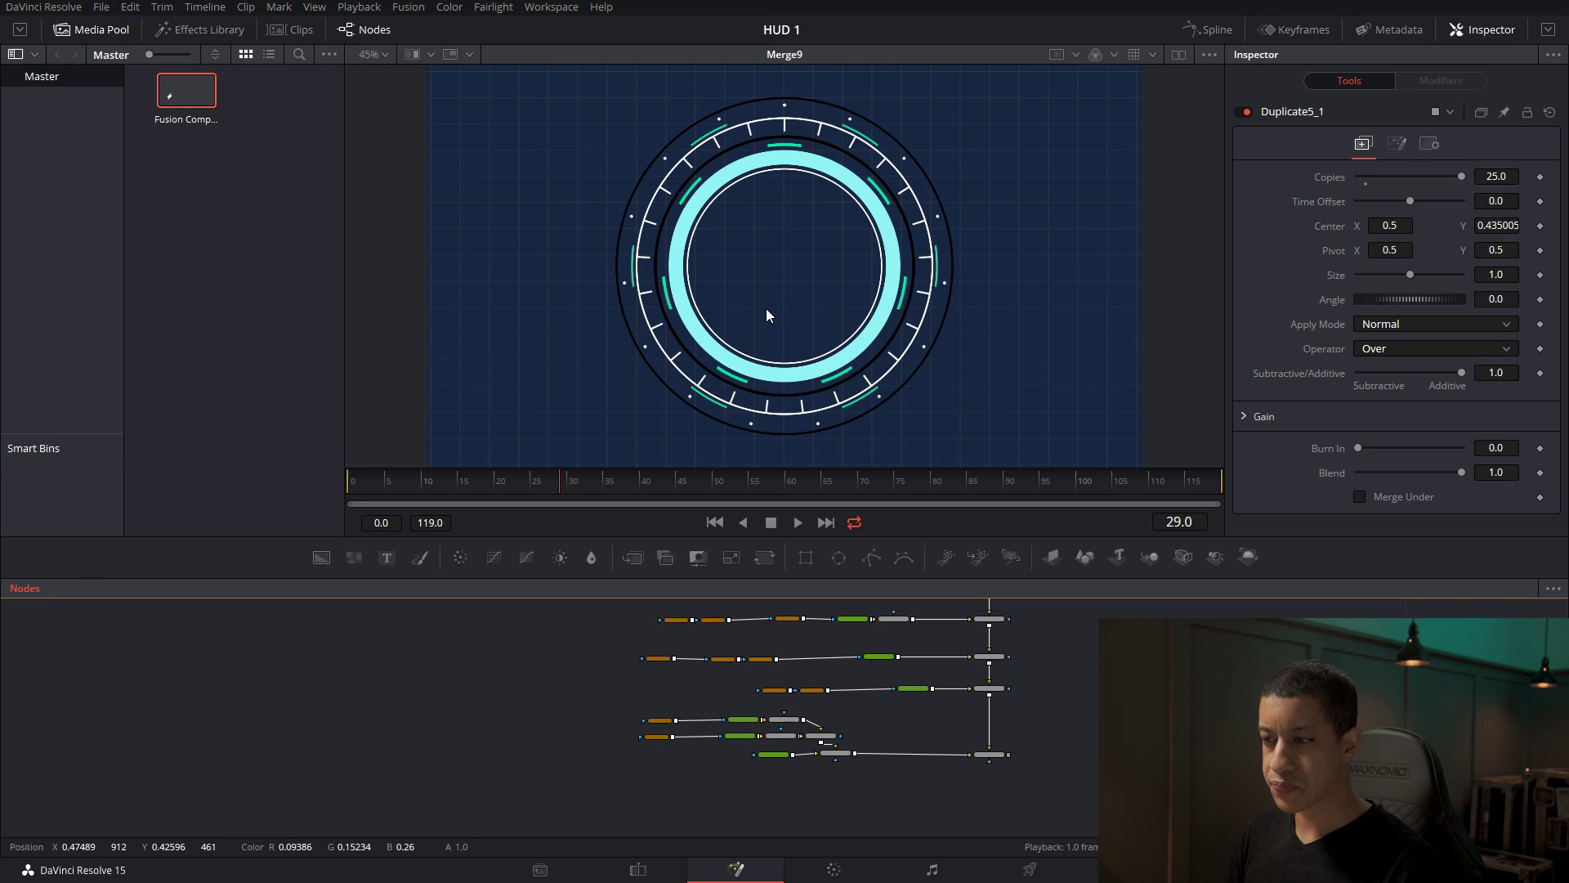
Move the seven merge nodes from Merge1 to Merge8 slightly sideways together to tidy the merge column.
scroll(865, 738, up, 3)
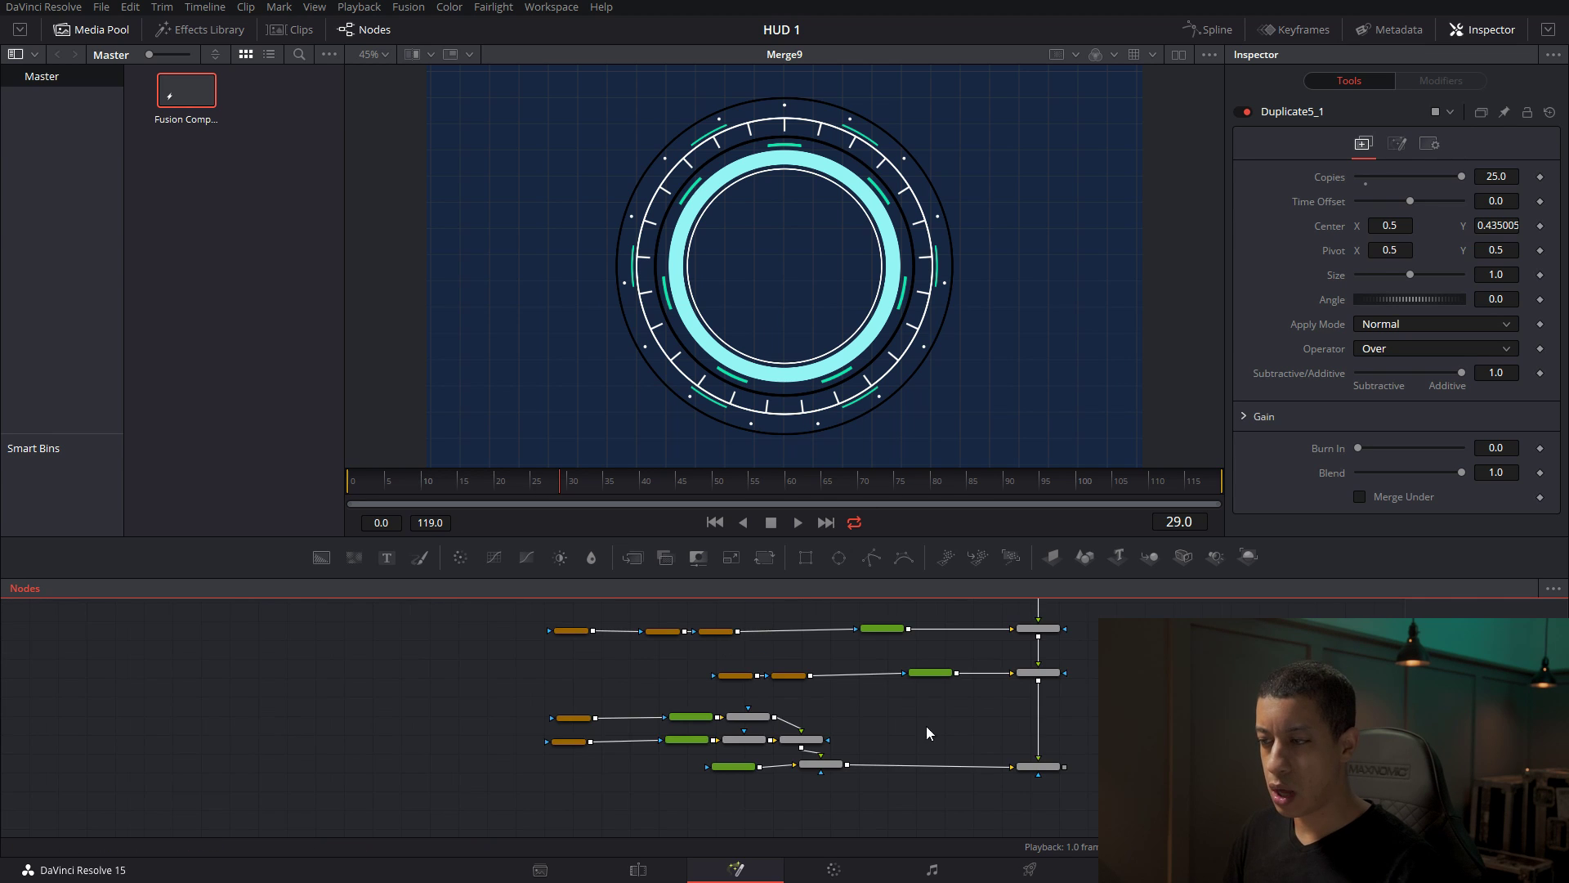
scroll(1062, 707, down, 5)
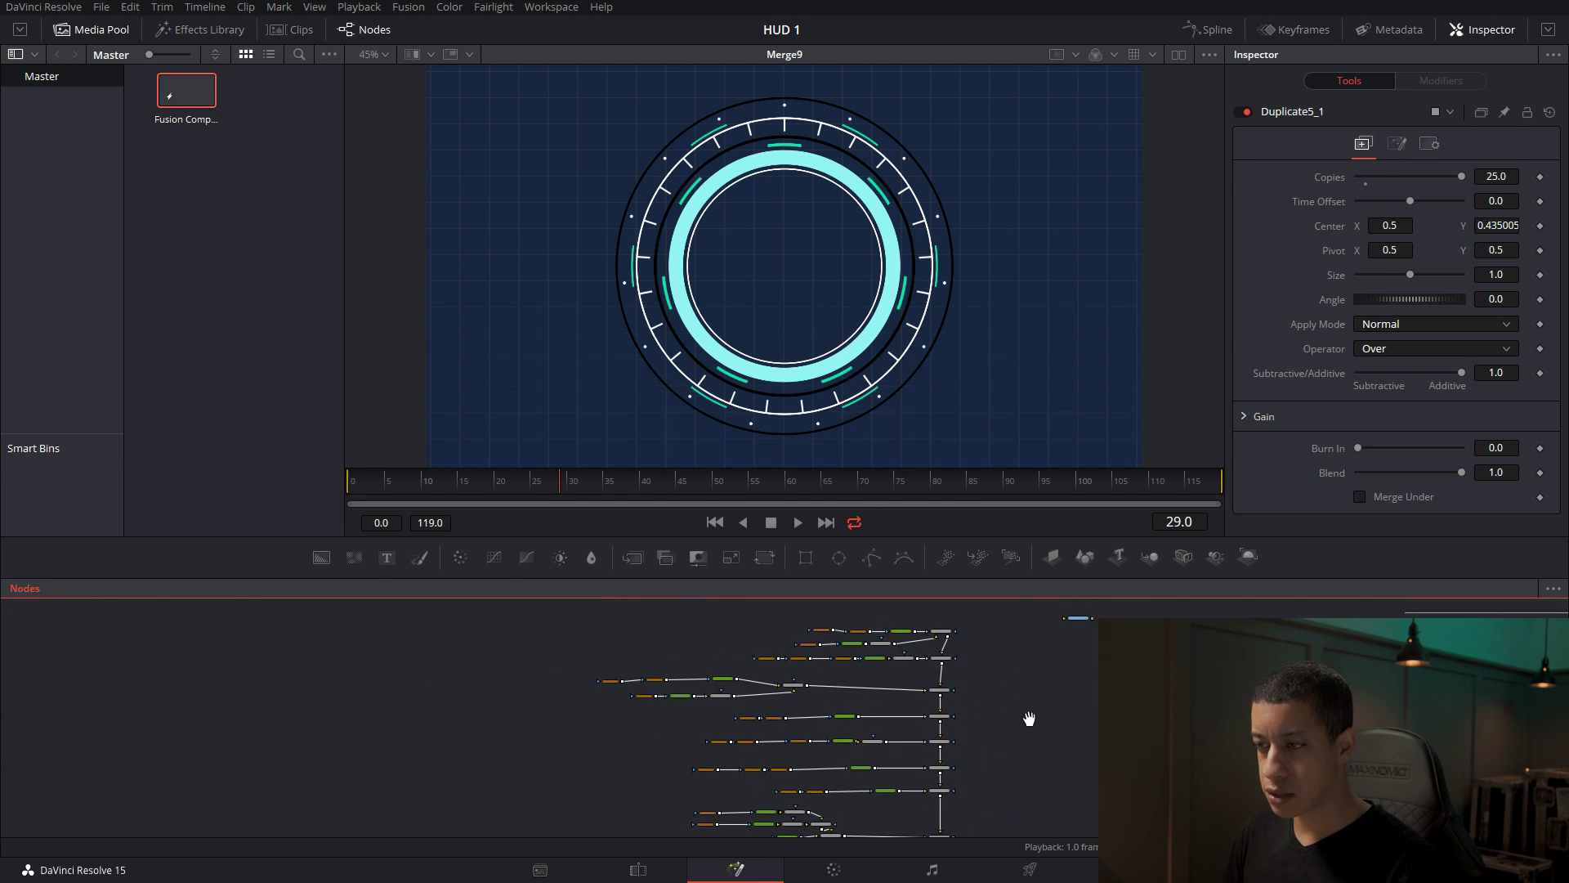
drag(939, 693, 918, 840)
drag(935, 736, 948, 737)
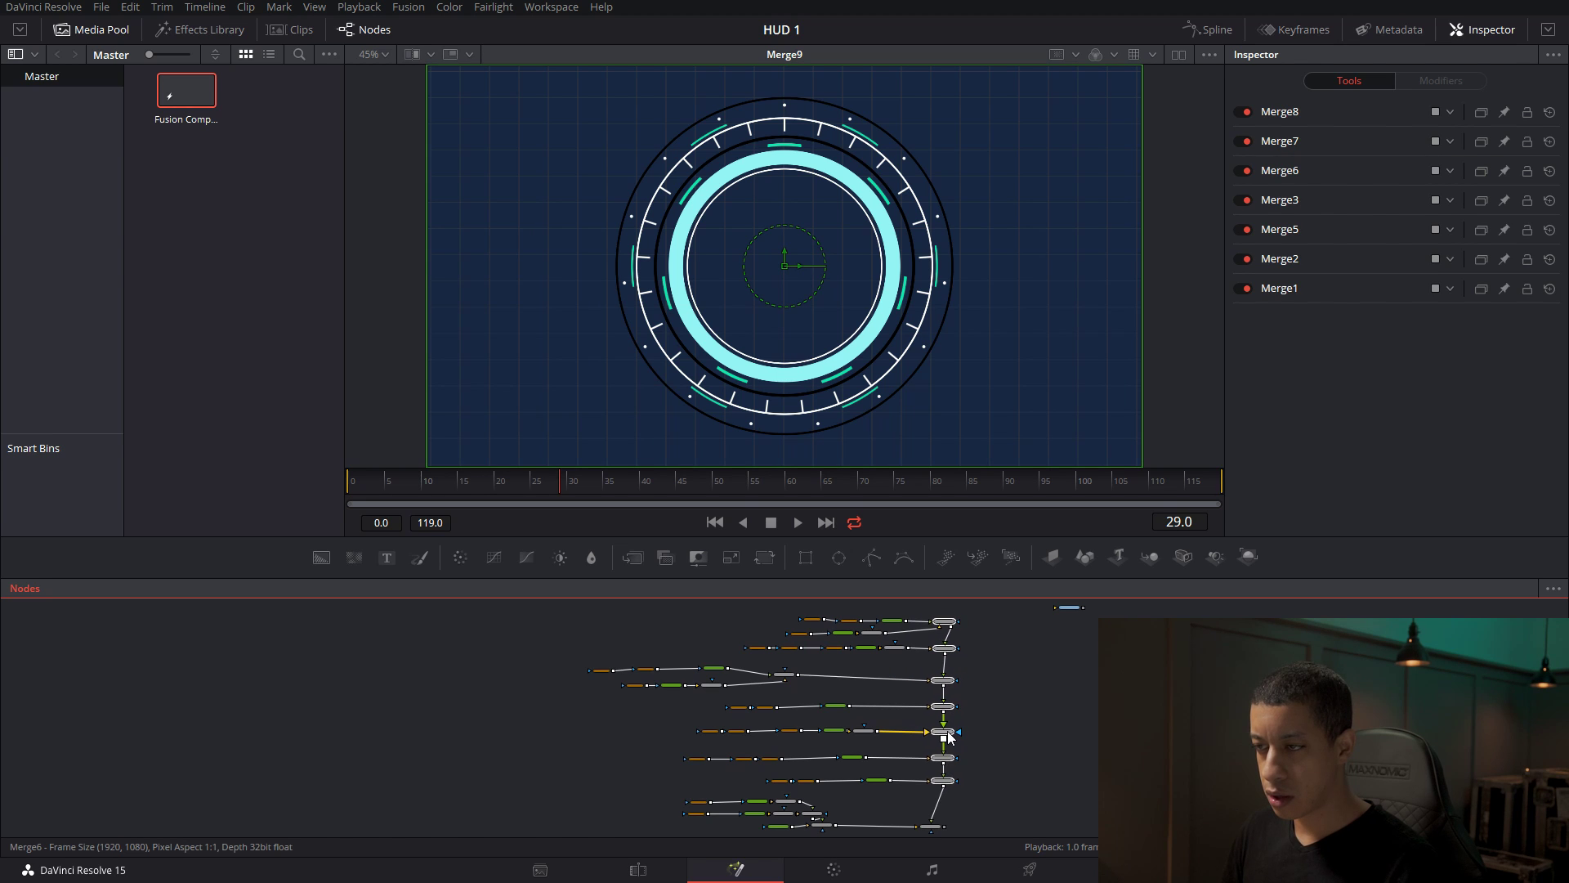
click(964, 728)
Move the three uppermost layer chains away from the merge column, shifting the Ellipse1, Ellipse1_1 and Background1 chain a little farther.
scroll(963, 701, up, 5)
scroll(977, 659, down, 6)
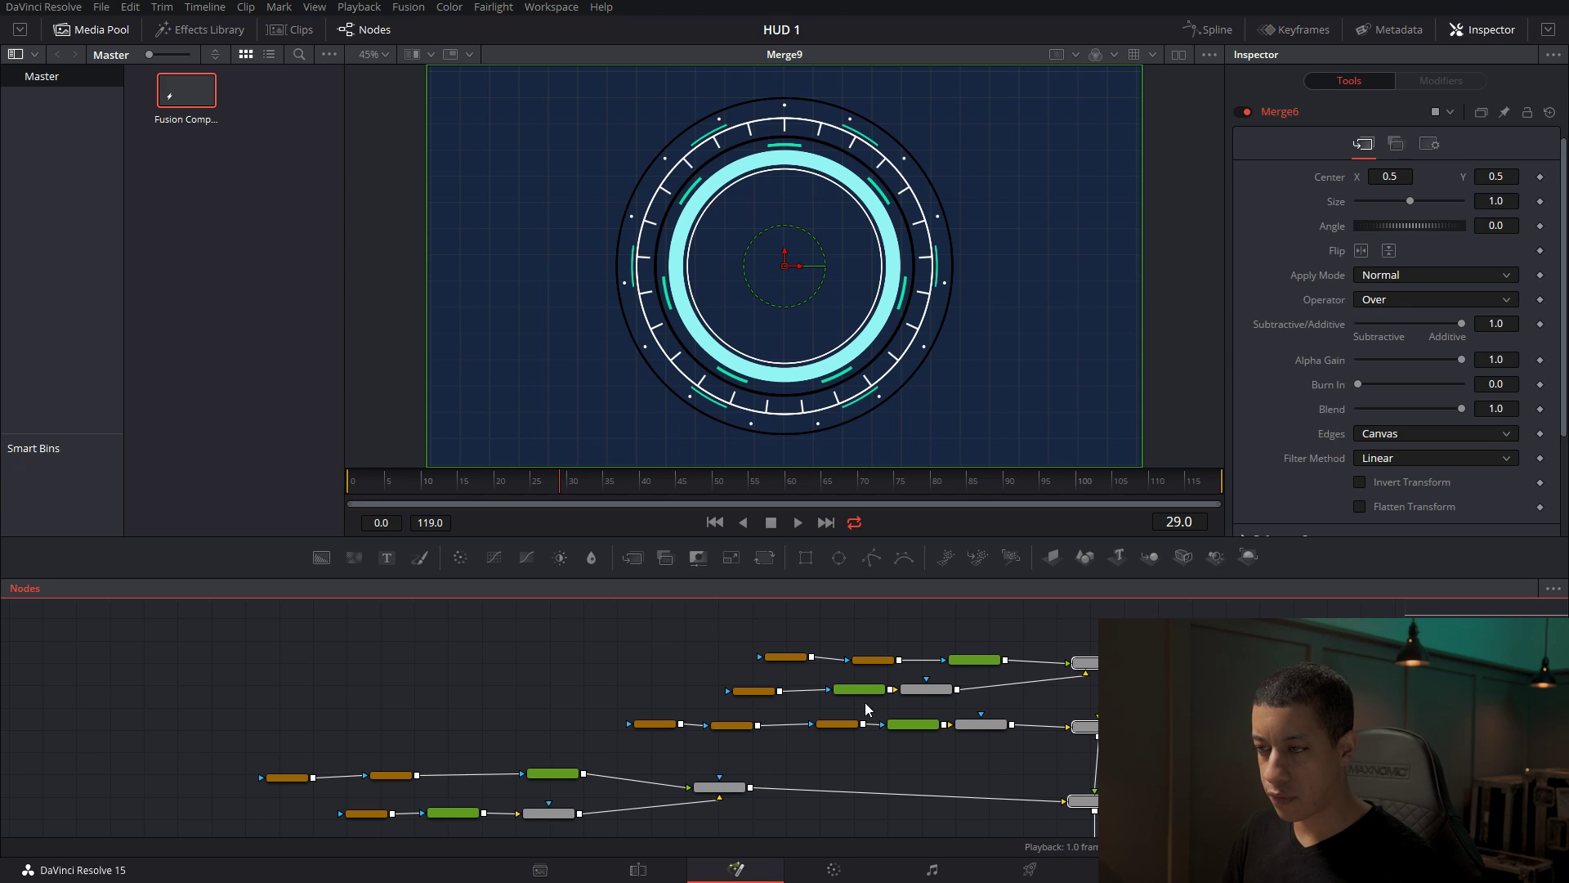
drag(665, 642, 994, 739)
drag(984, 728, 897, 724)
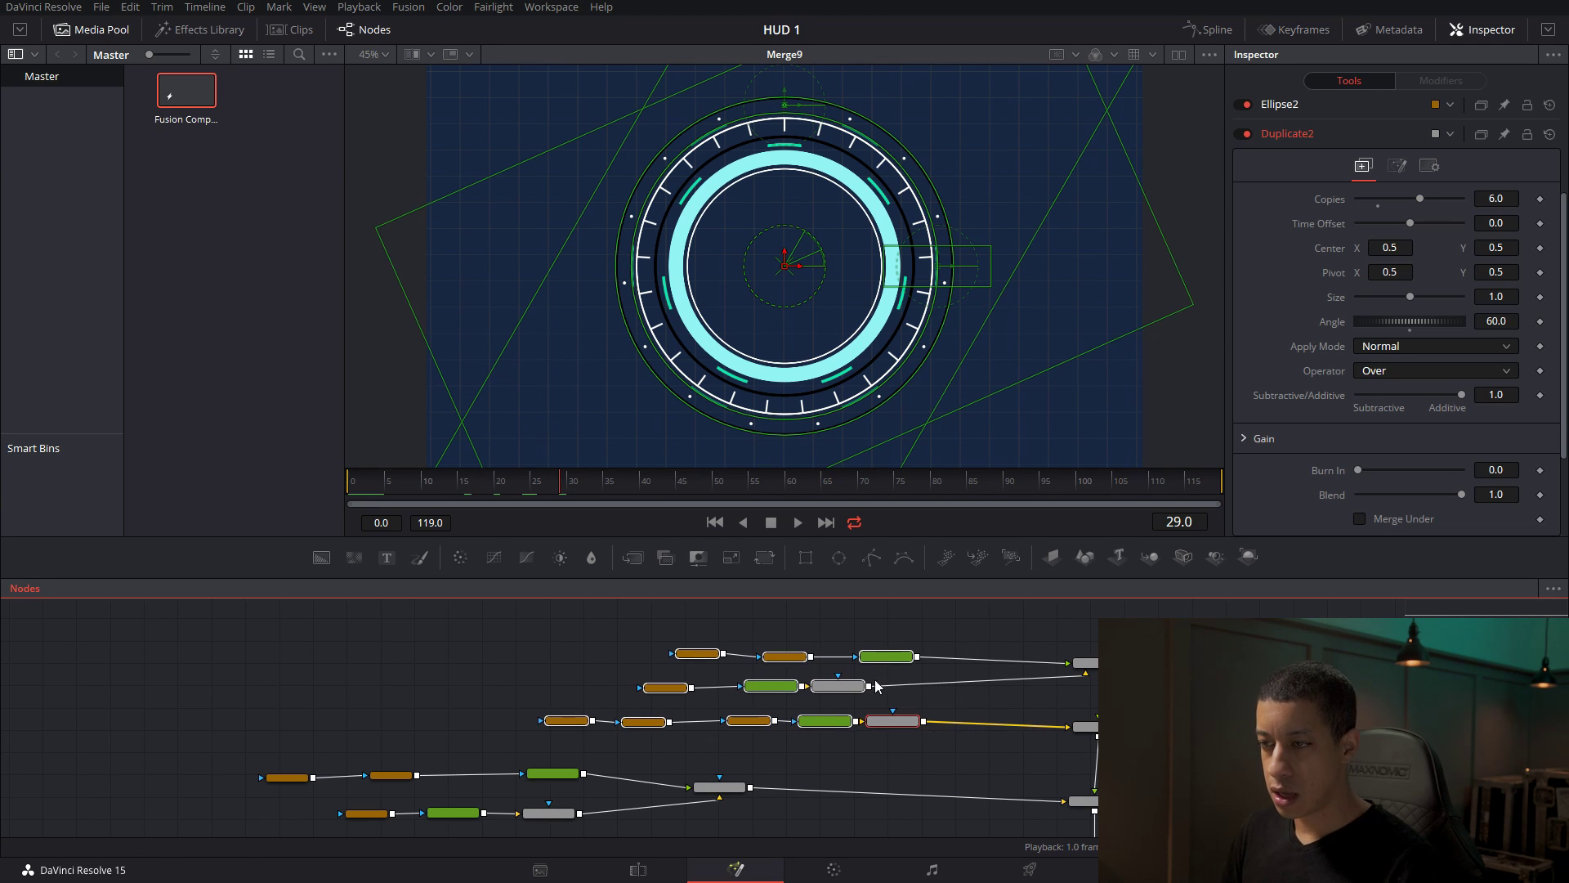
drag(665, 627, 840, 658)
click(865, 666)
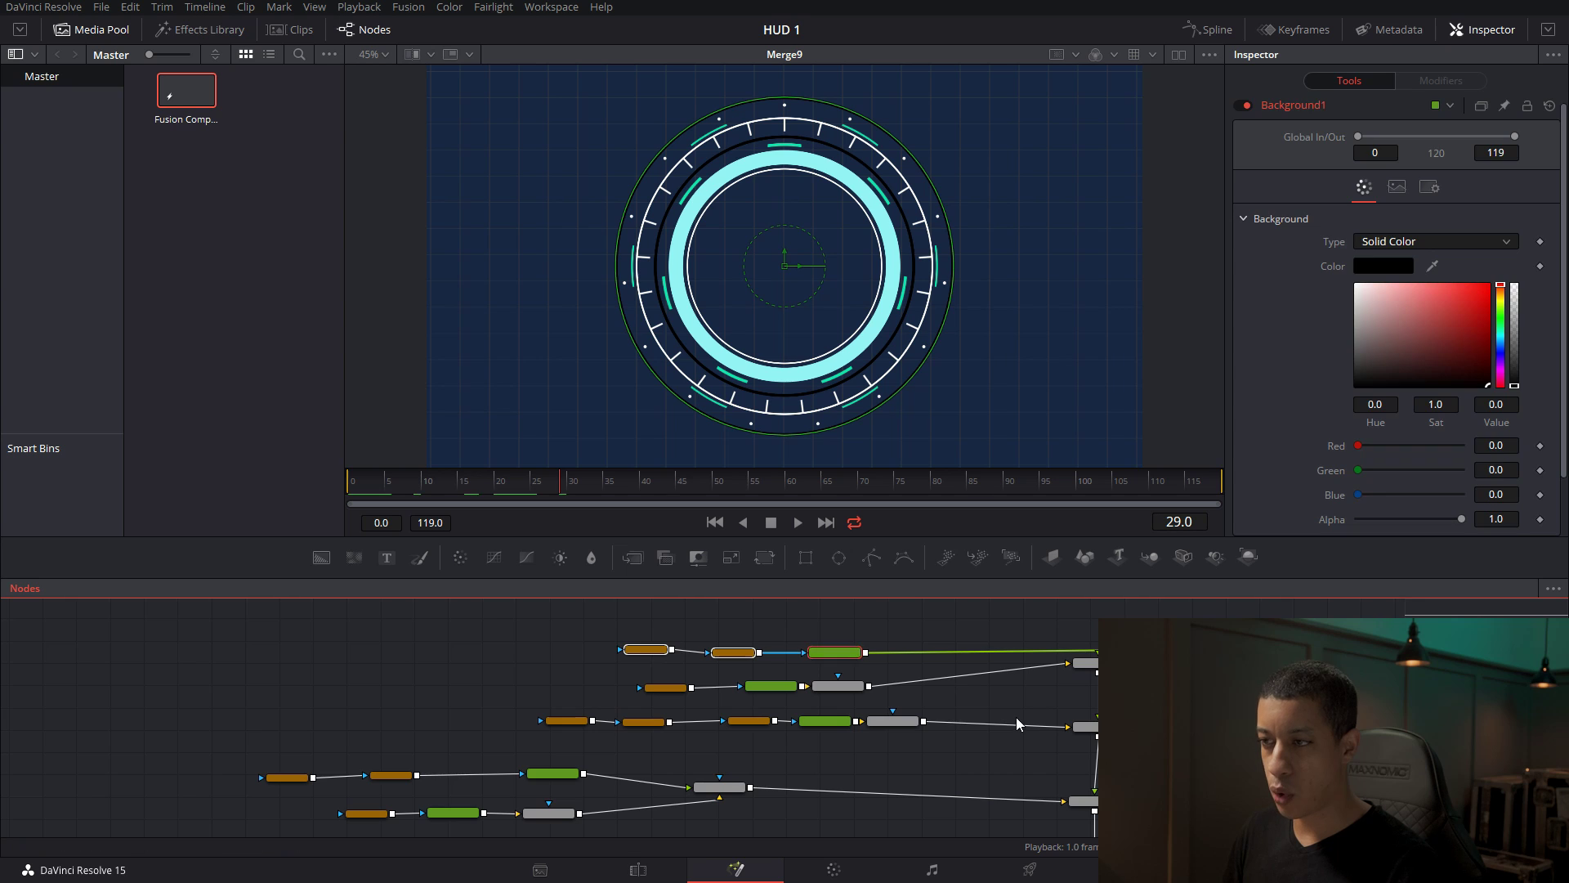
Move Merge4 closer to the two chains that feed it to tidy that group of nodes.
scroll(670, 719, down, 2)
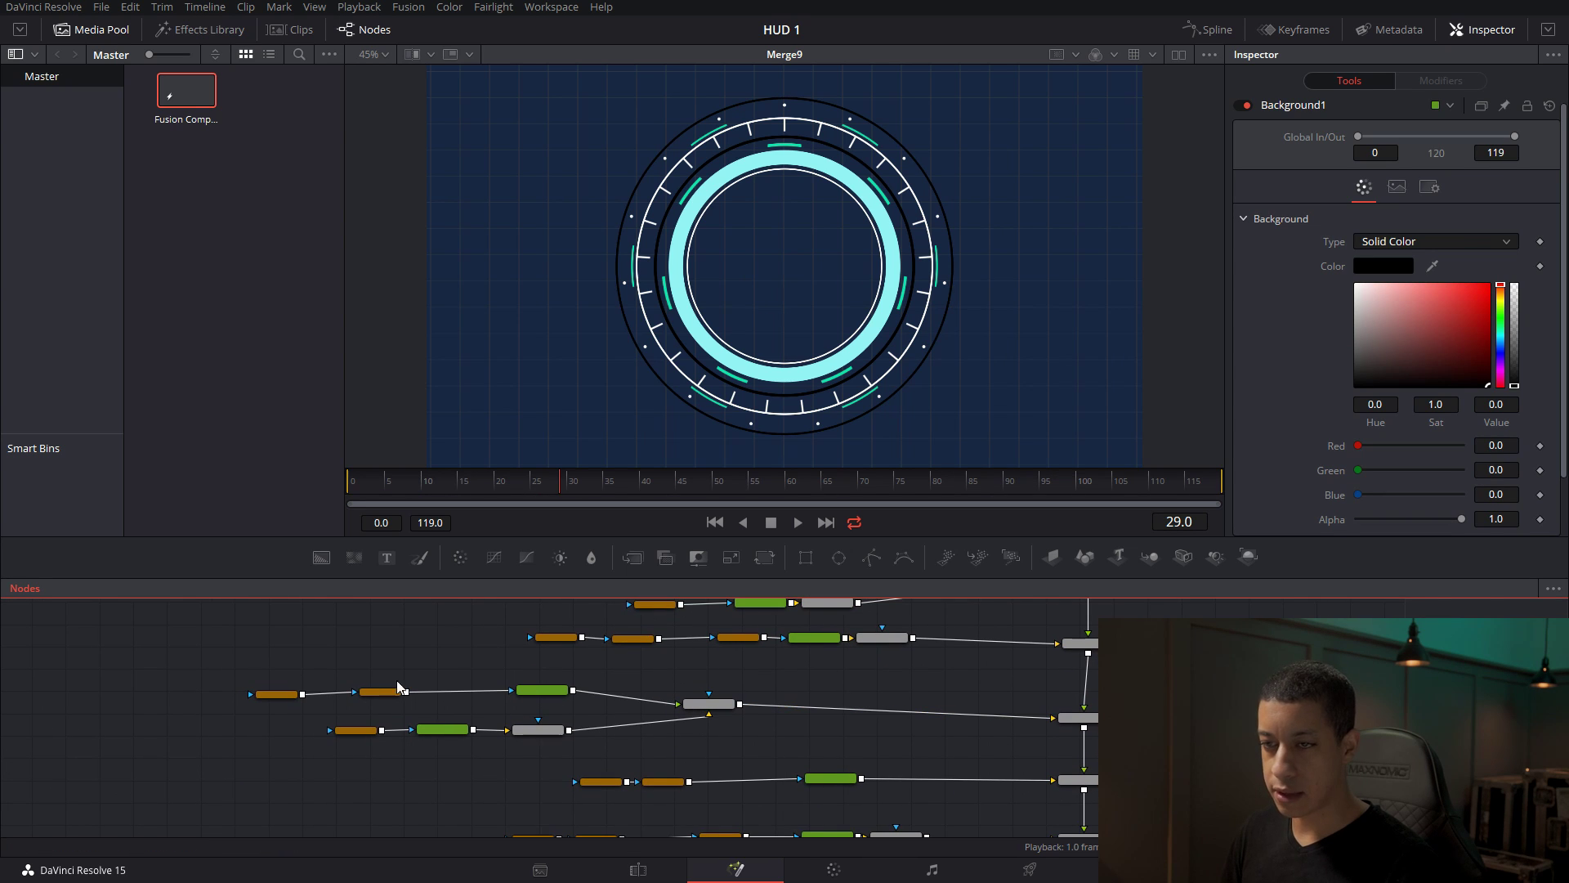
drag(247, 660, 721, 737)
click(713, 705)
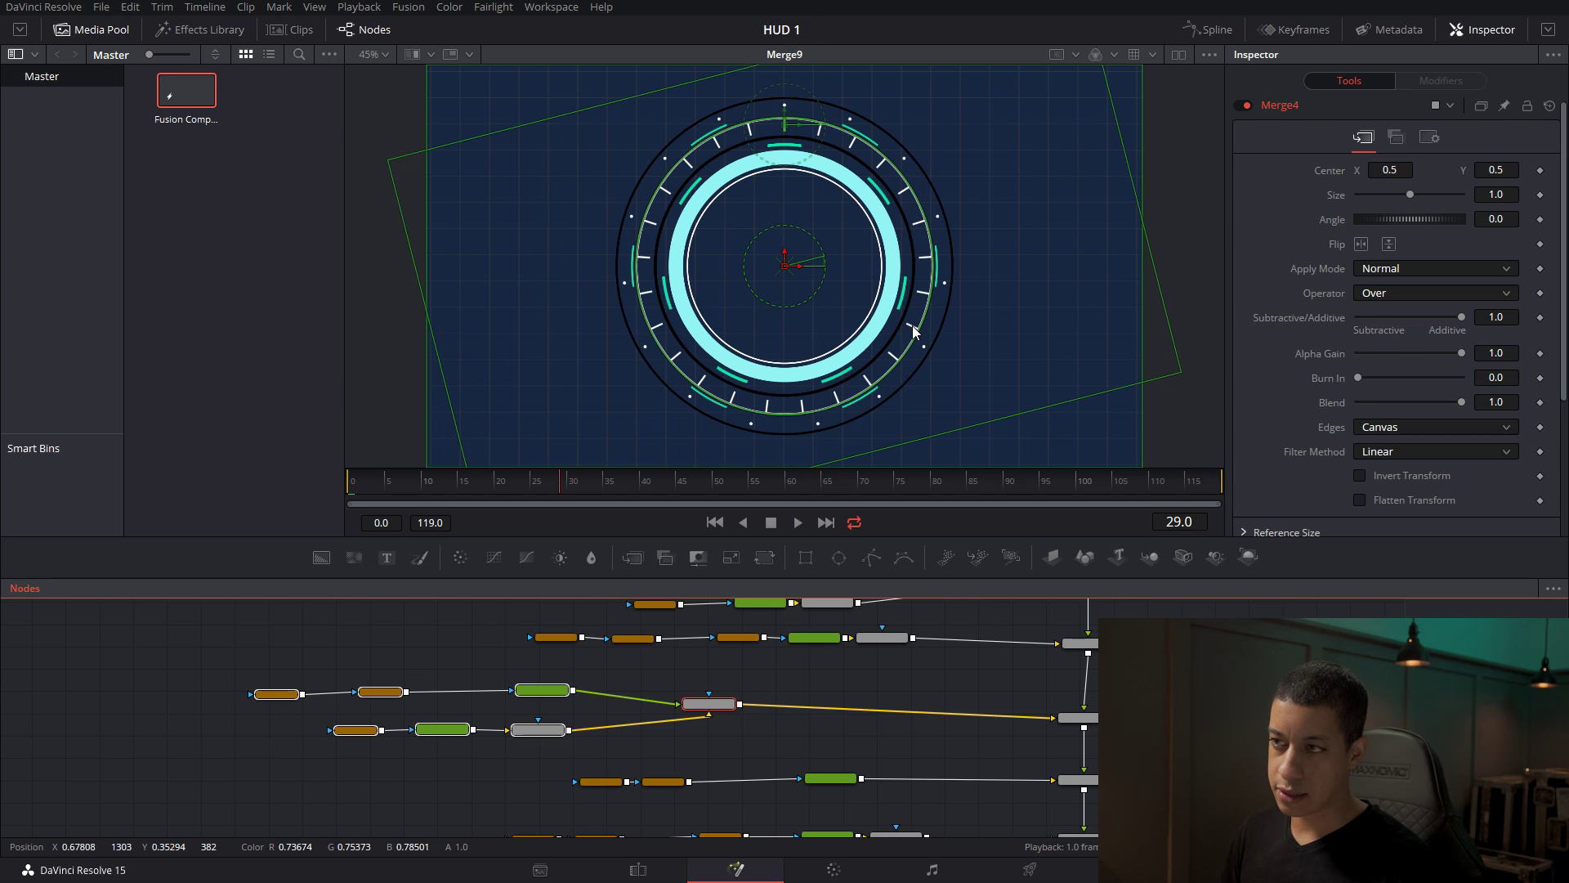
click(805, 715)
drag(726, 707, 668, 695)
click(703, 732)
Move the MediaOut1 node higher above the merge column to free up space beside Merge1.
scroll(831, 650, down, 3)
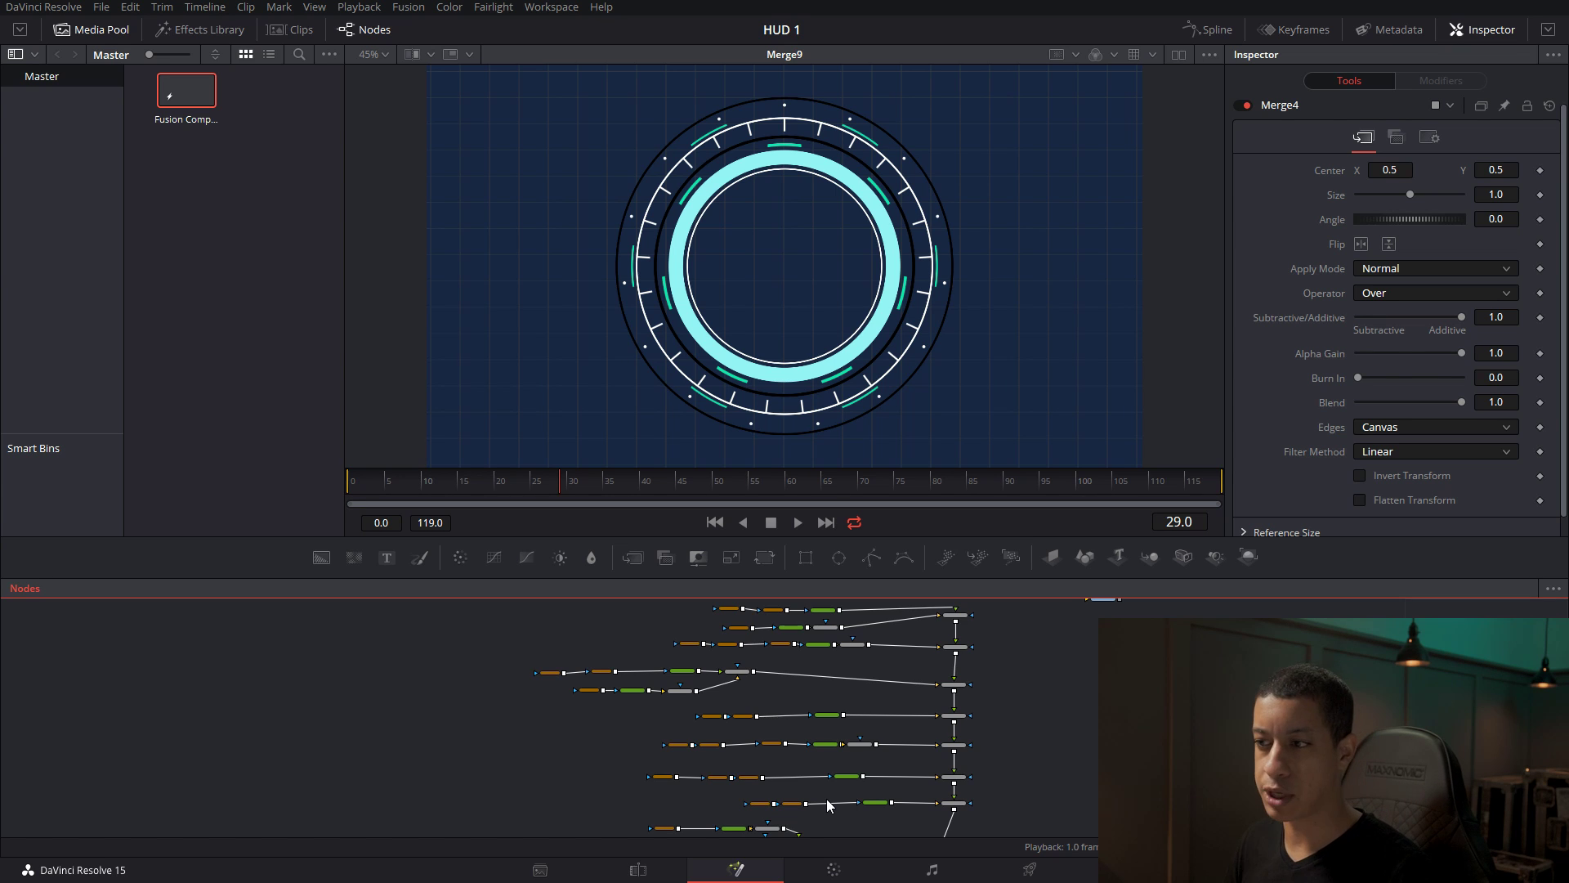
scroll(1009, 652, down, 2)
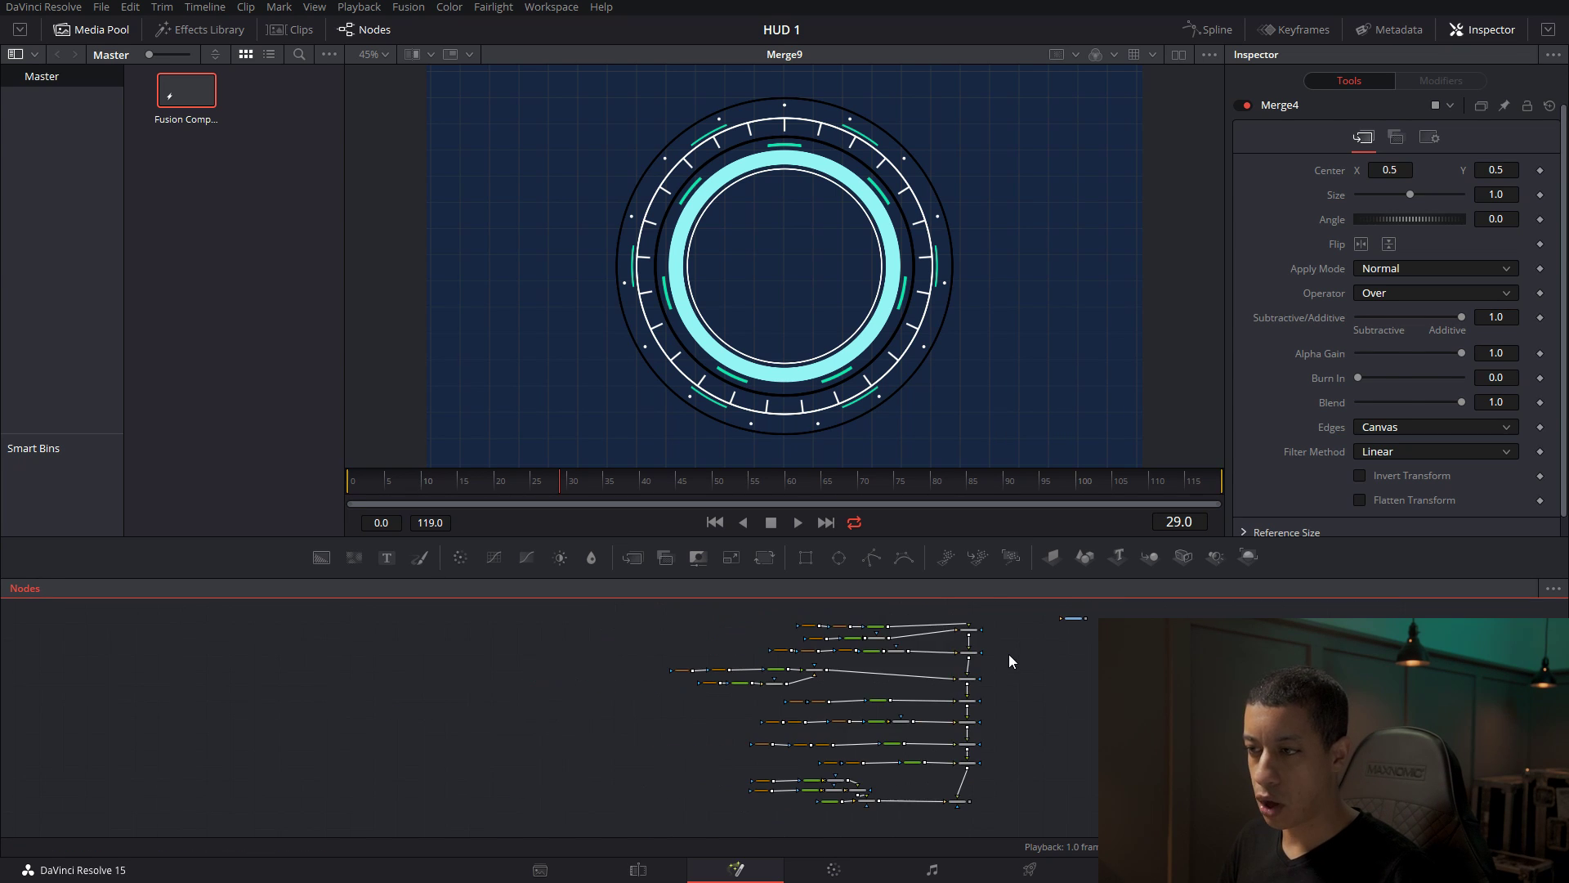
drag(1021, 697, 852, 716)
scroll(880, 679, up, 3)
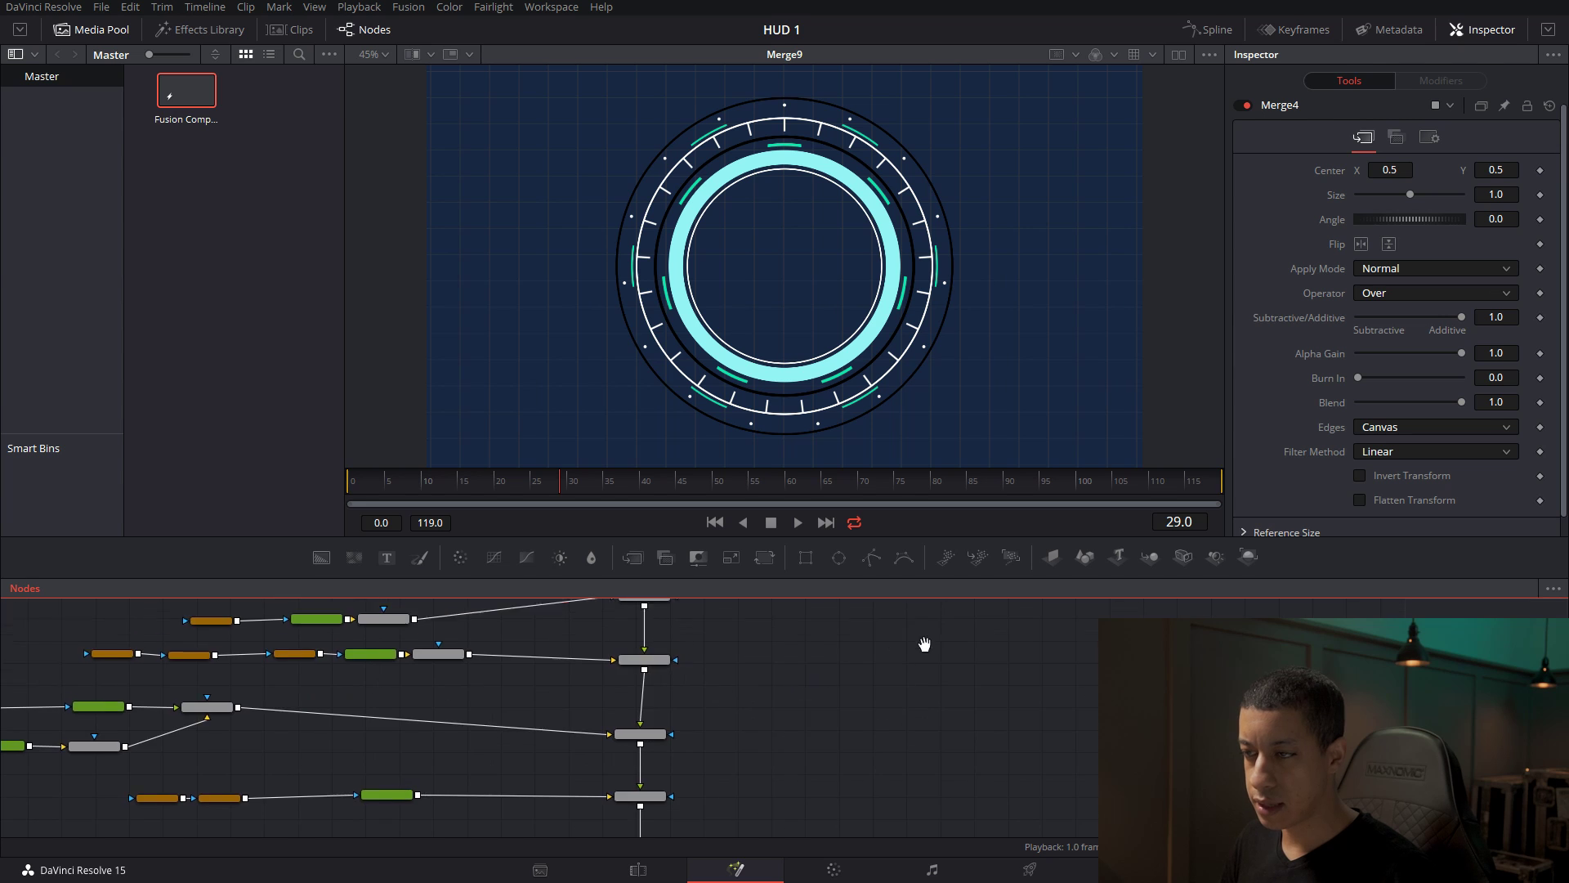
drag(925, 645, 924, 797)
drag(932, 668, 1005, 637)
scroll(954, 679, down, 3)
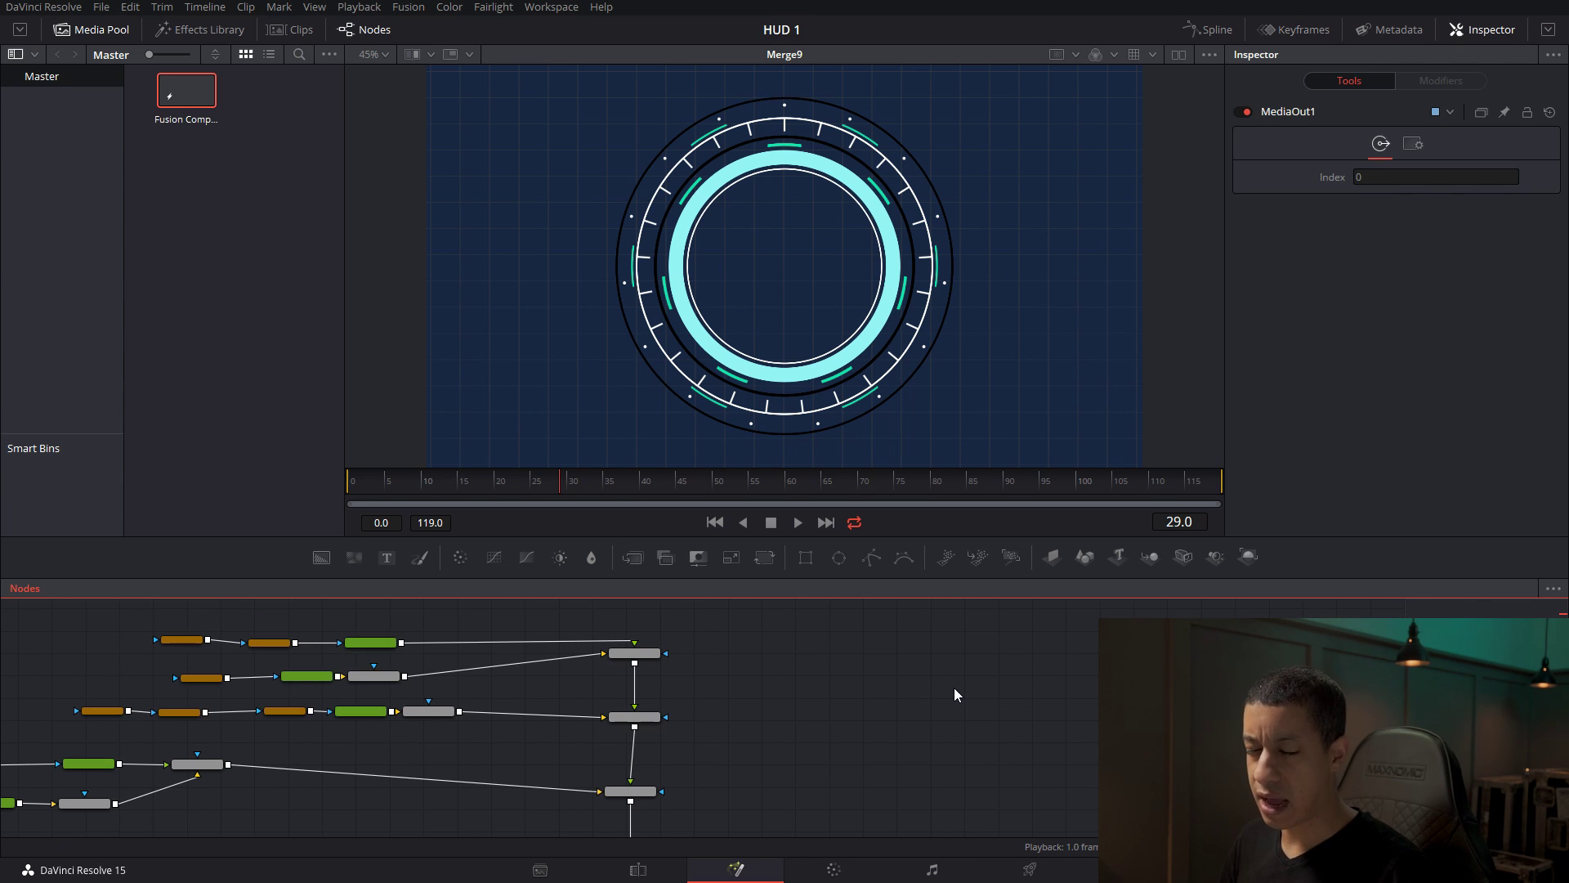
scroll(952, 682, down, 3)
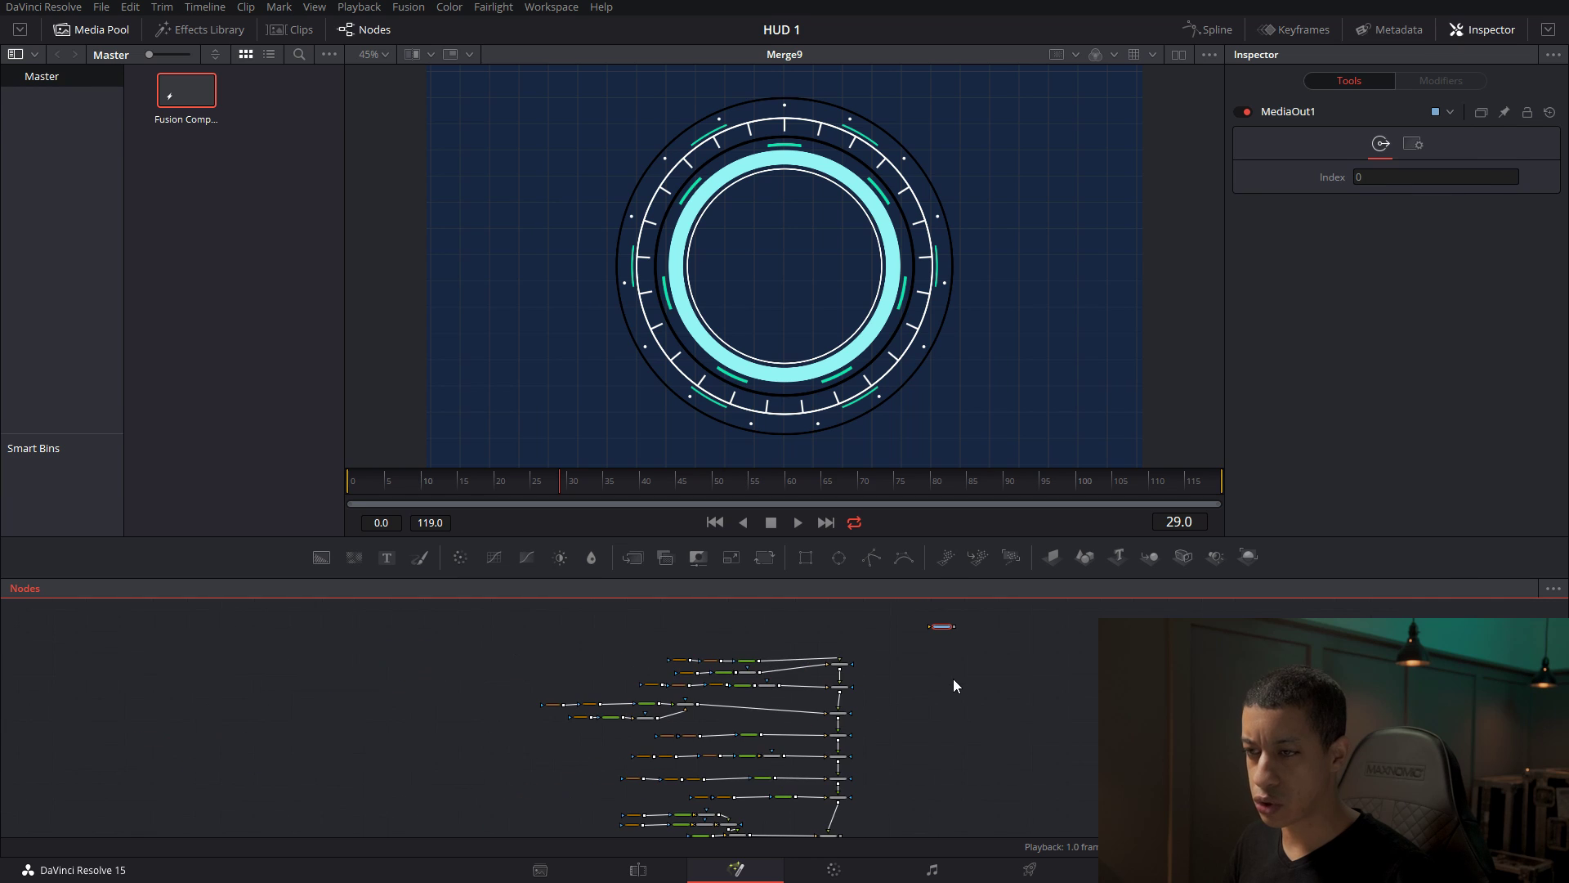
Add unconnected Image Plane 3D, Camera 3D and Renderer 3D nodes in the empty space beside Merge1.
scroll(932, 708, up, 5)
drag(904, 645, 886, 729)
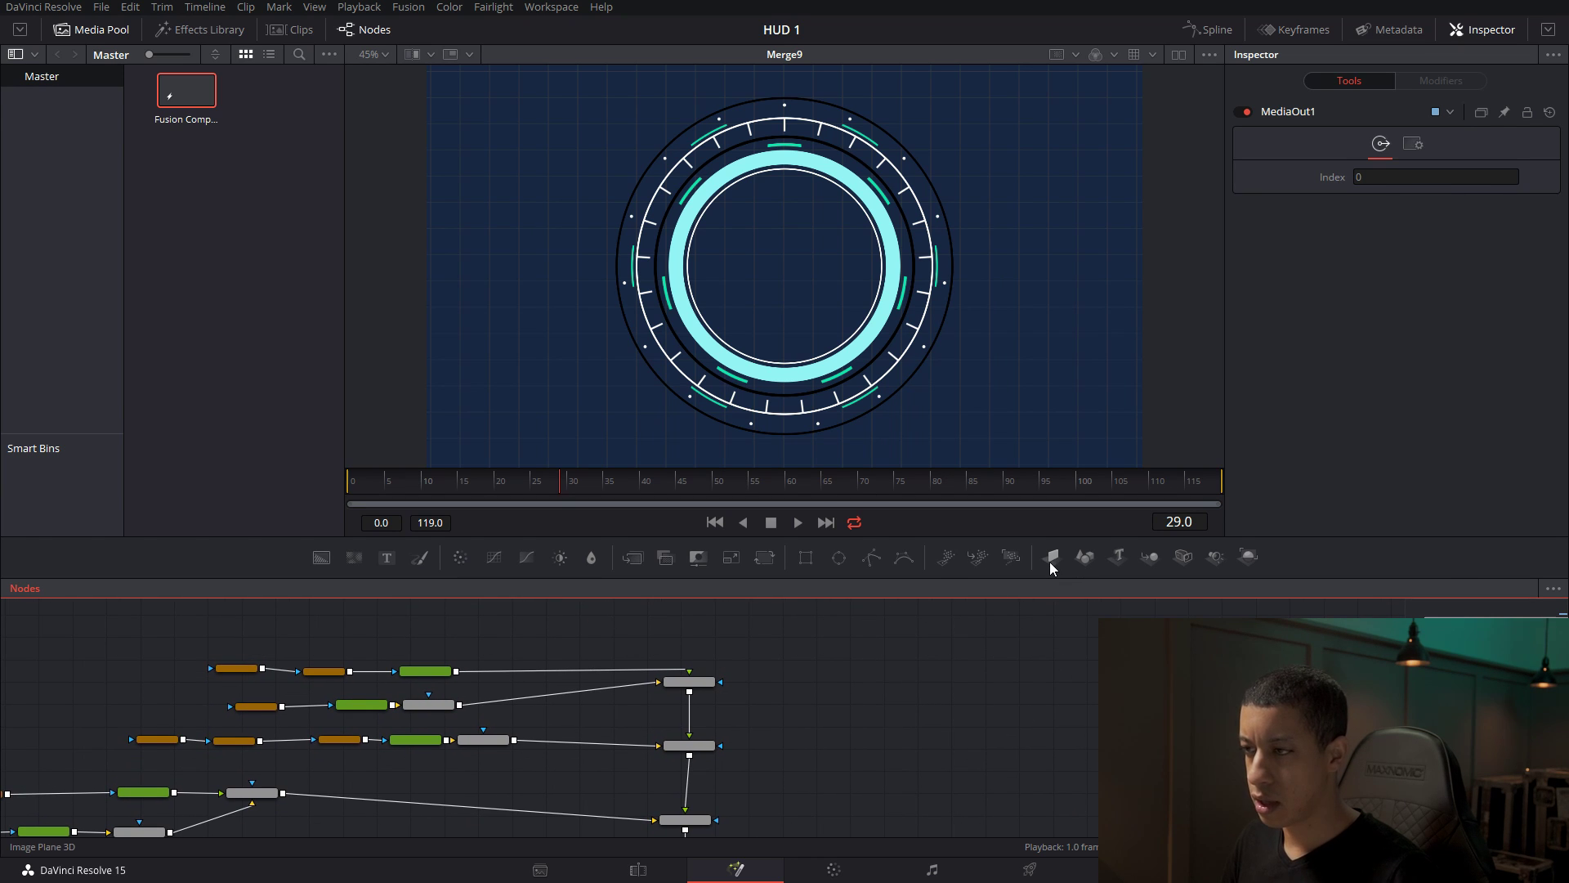
drag(1064, 583, 924, 685)
scroll(948, 699, up, 3)
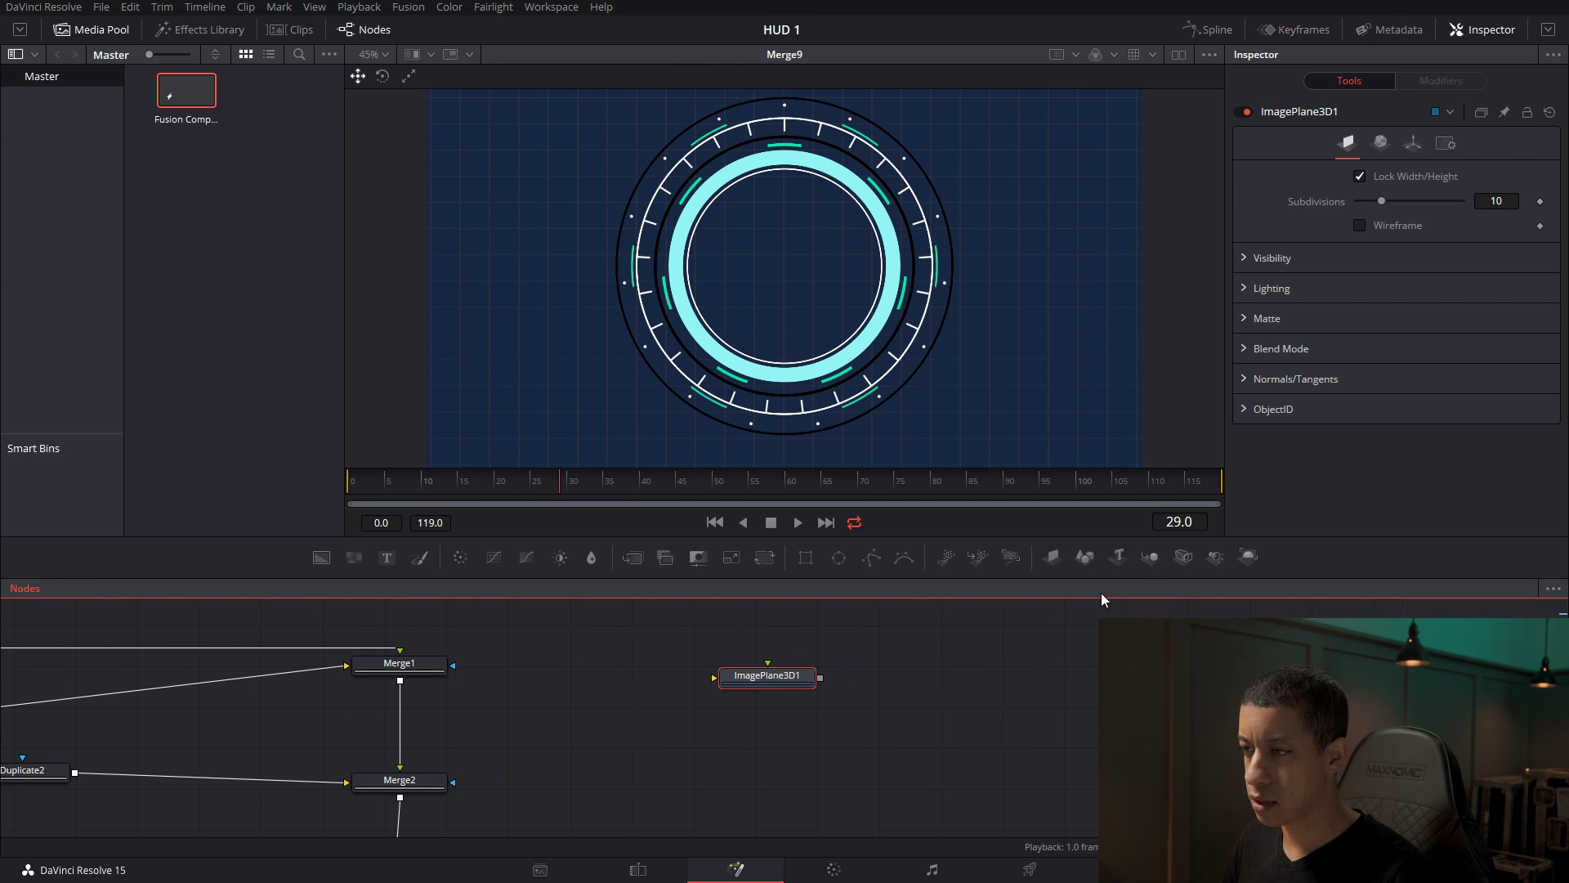
drag(1184, 557, 934, 622)
drag(1248, 557, 1061, 690)
scroll(999, 712, down, 2)
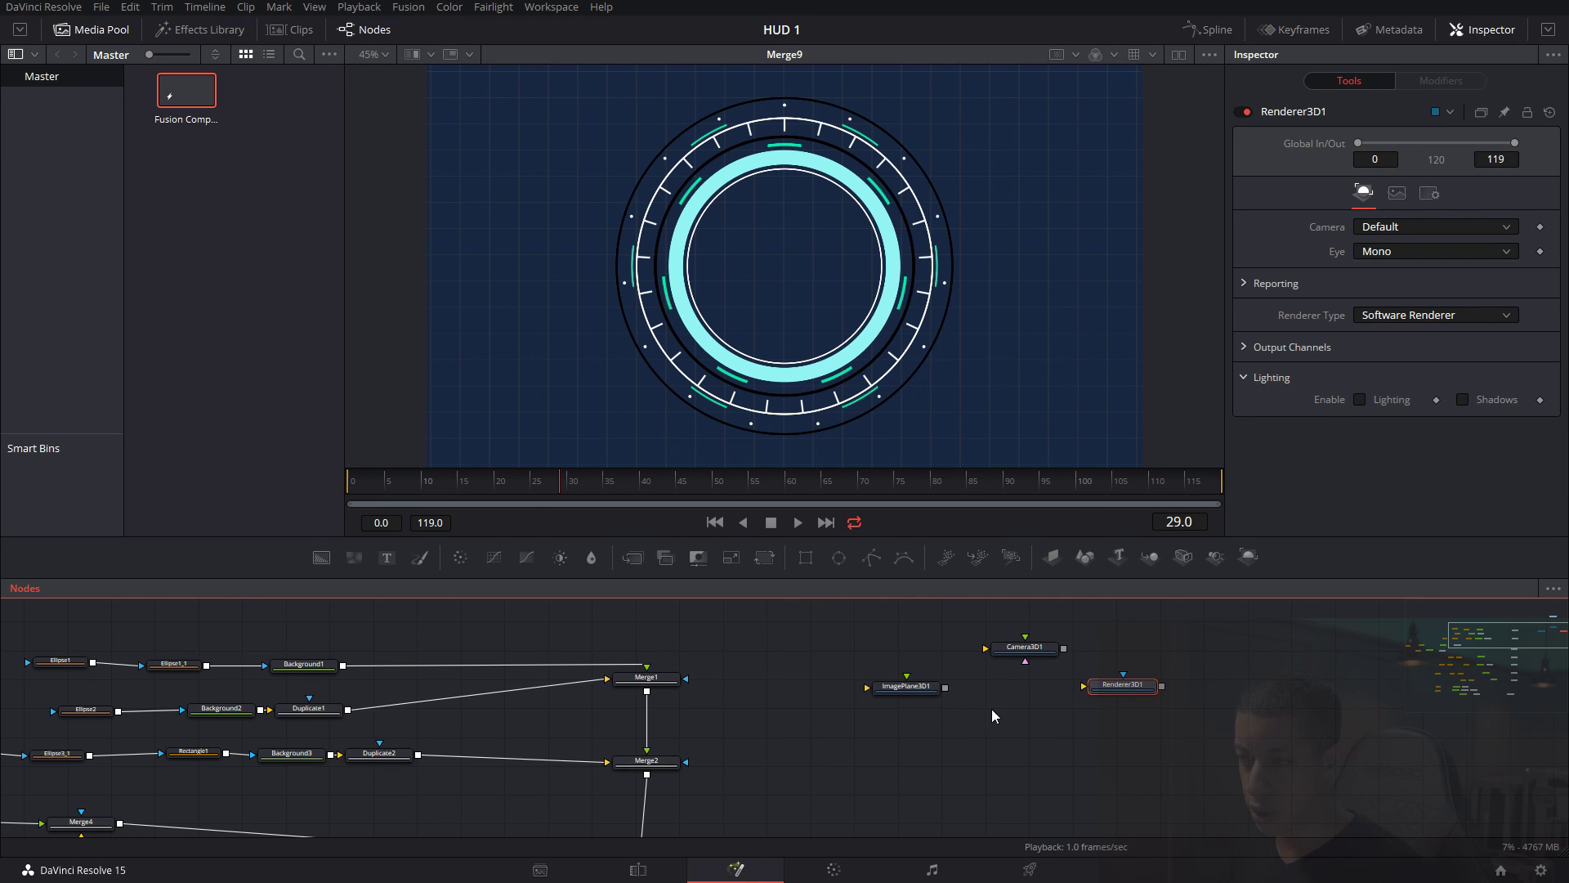
Examine how the layer chains feed the merge column and select the ImagePlane3D1 node.
scroll(992, 708, down, 6)
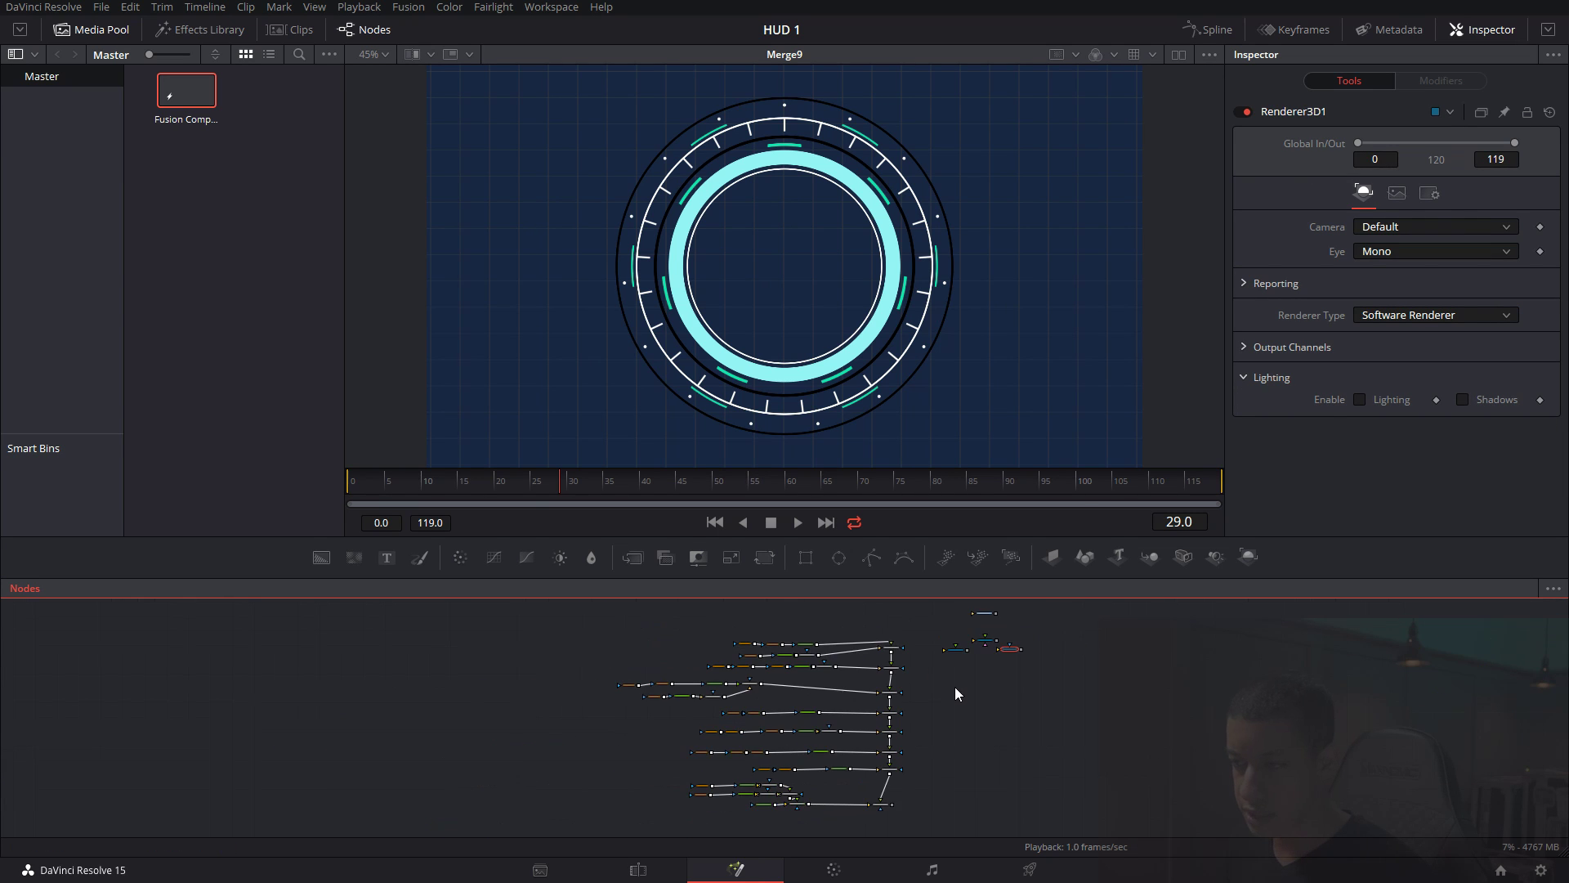
scroll(940, 692, up, 8)
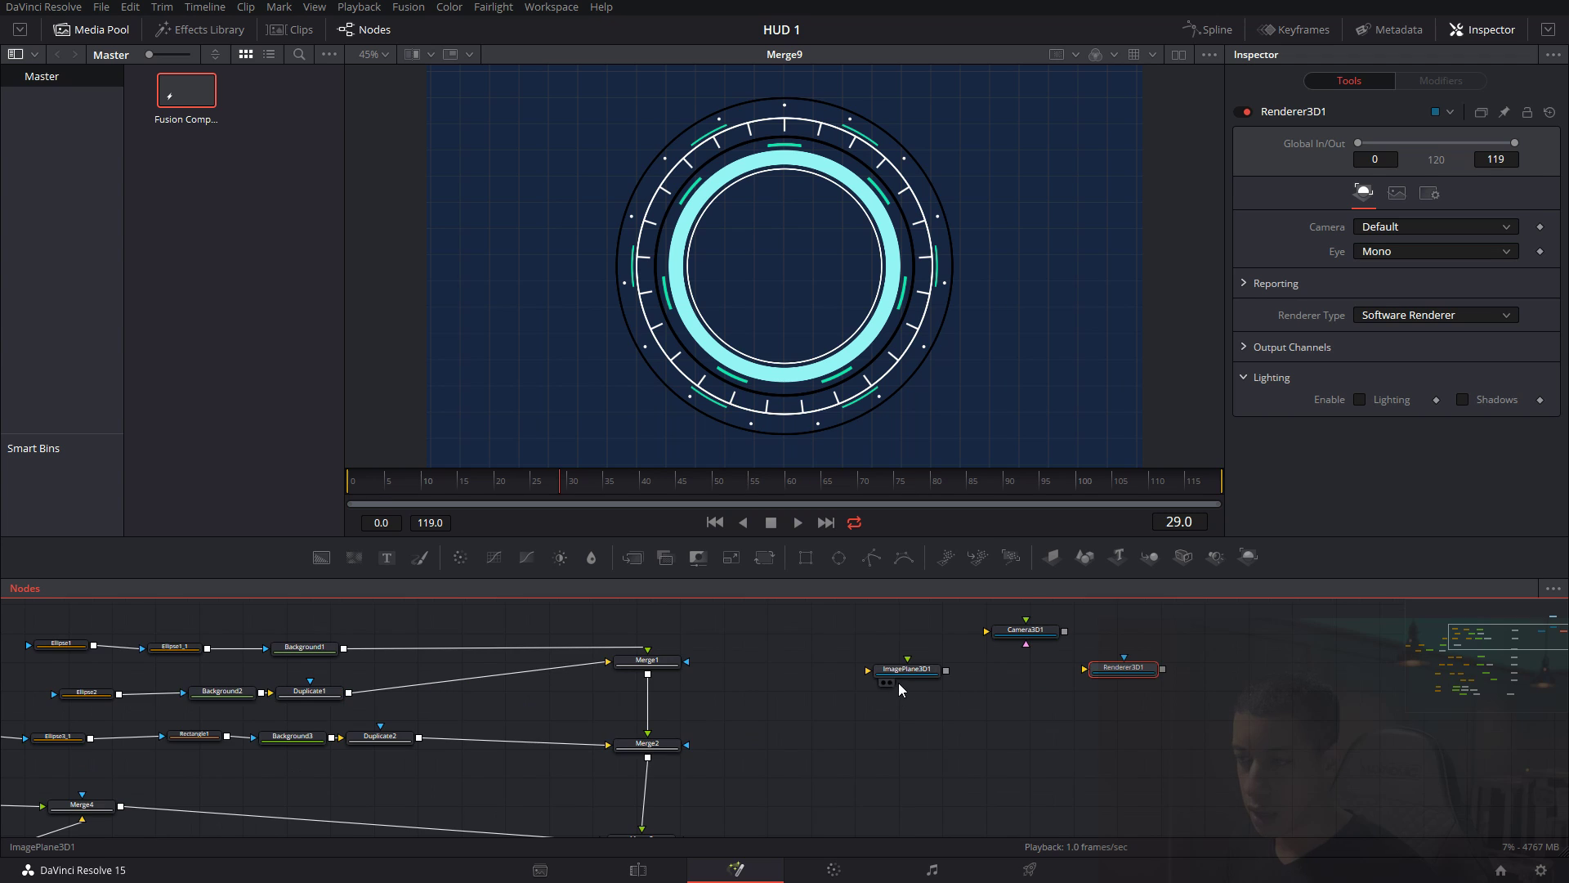
scroll(900, 695, down, 5)
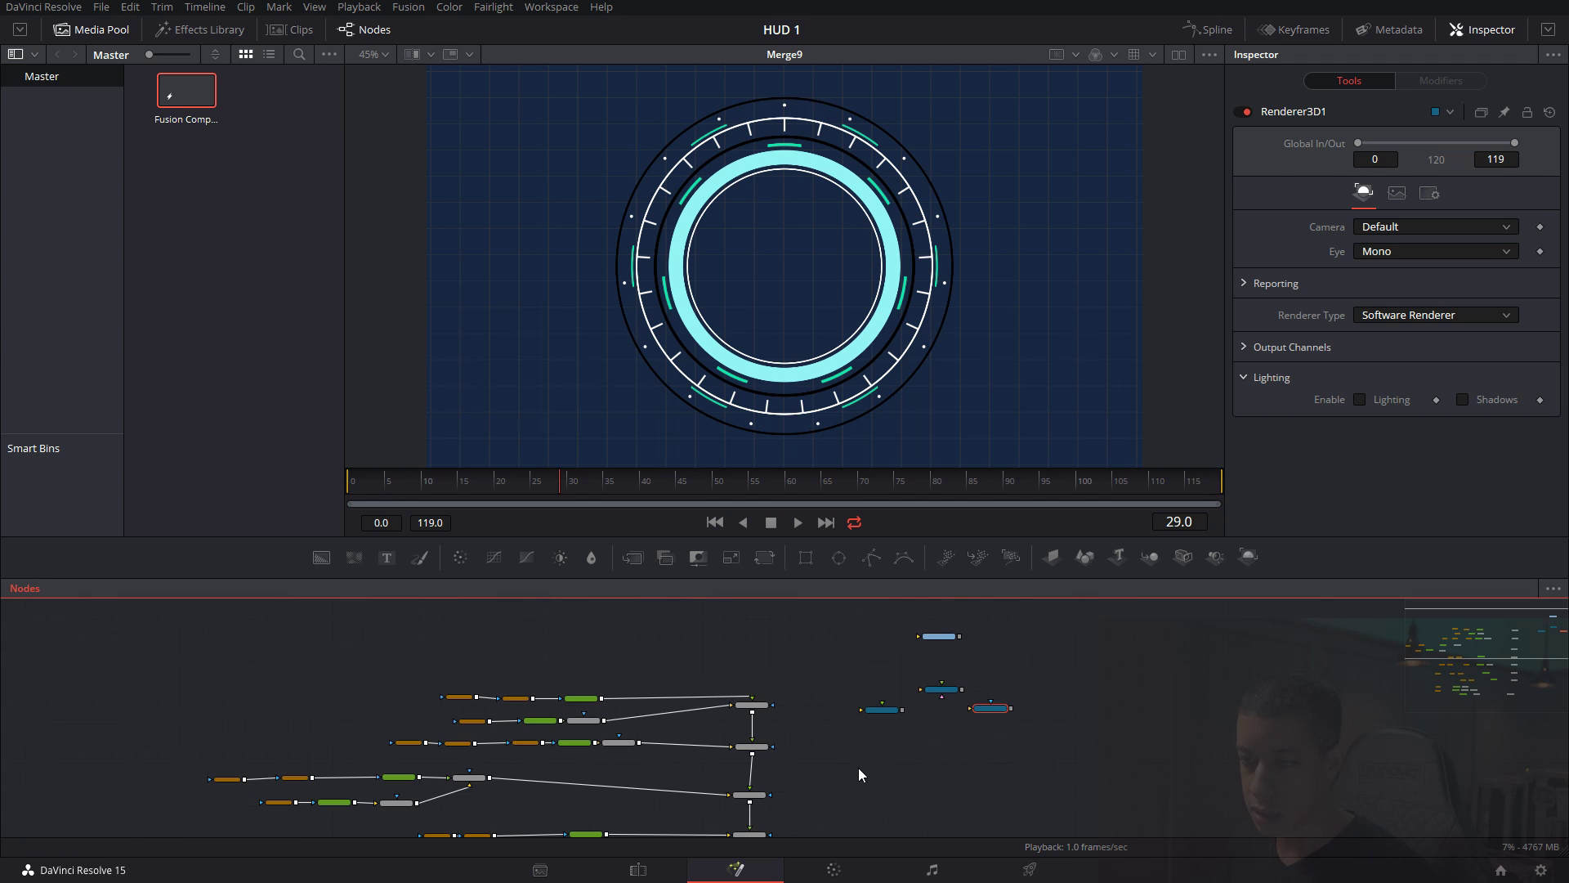
drag(858, 768, 852, 695)
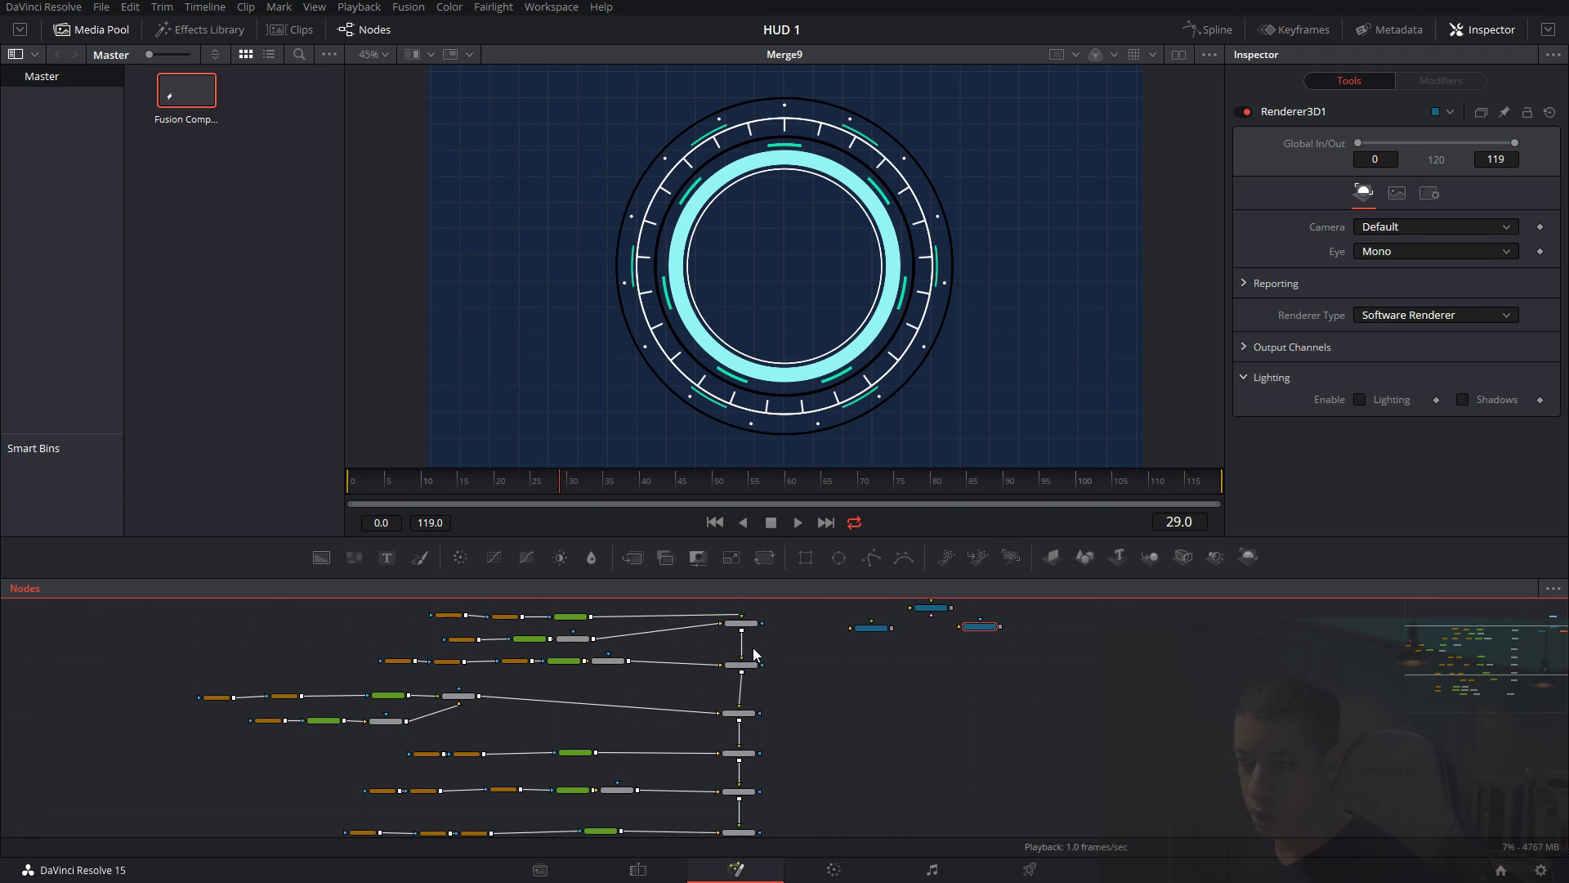
scroll(753, 727, down, 3)
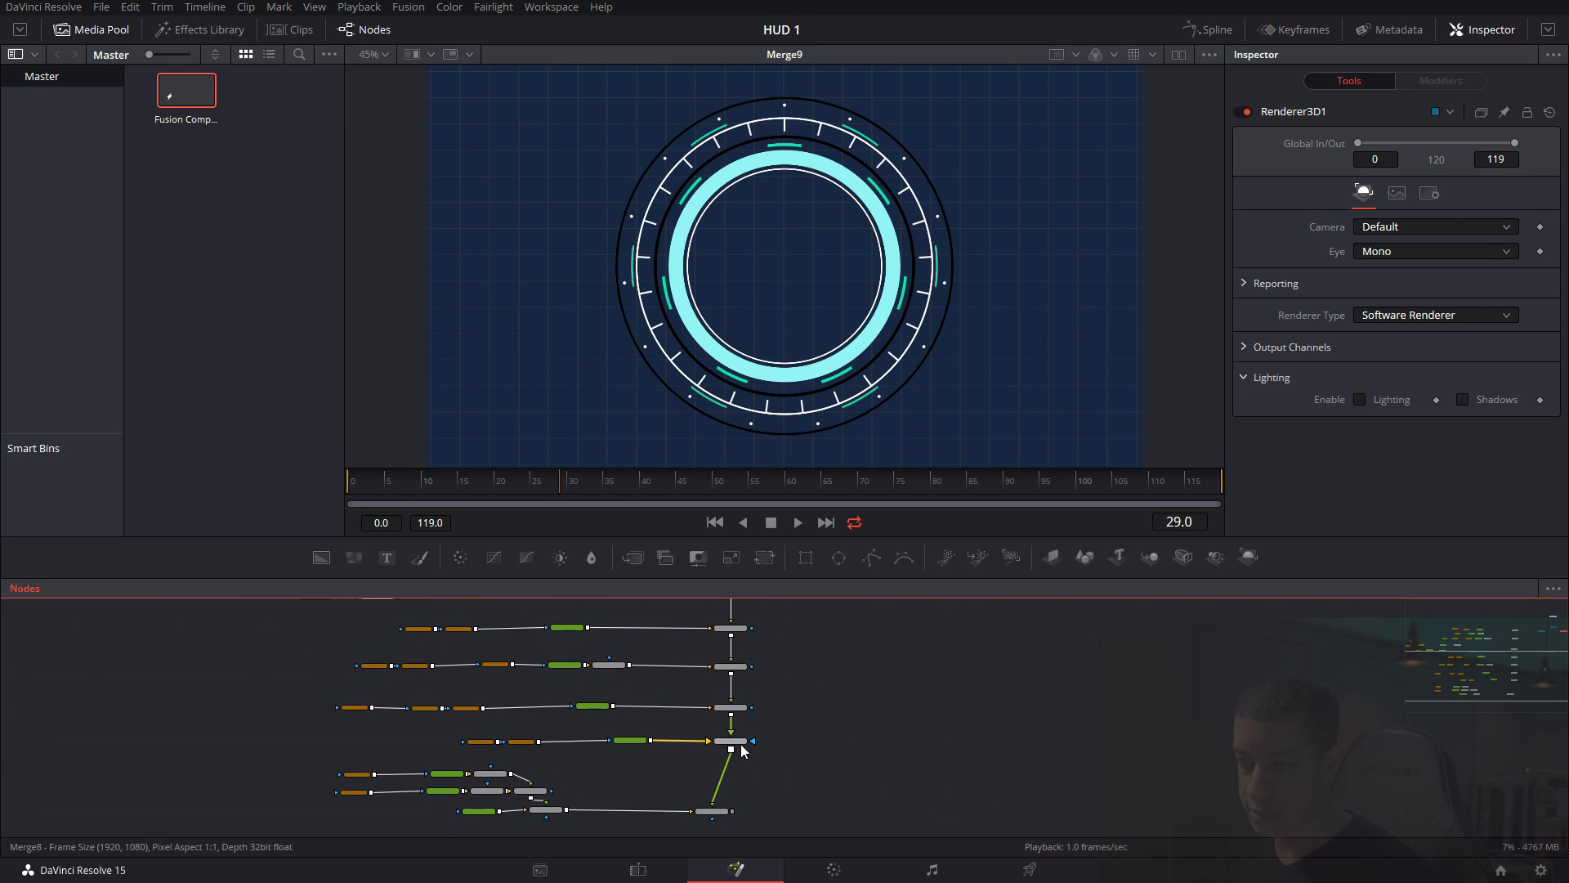
scroll(763, 790, up, 6)
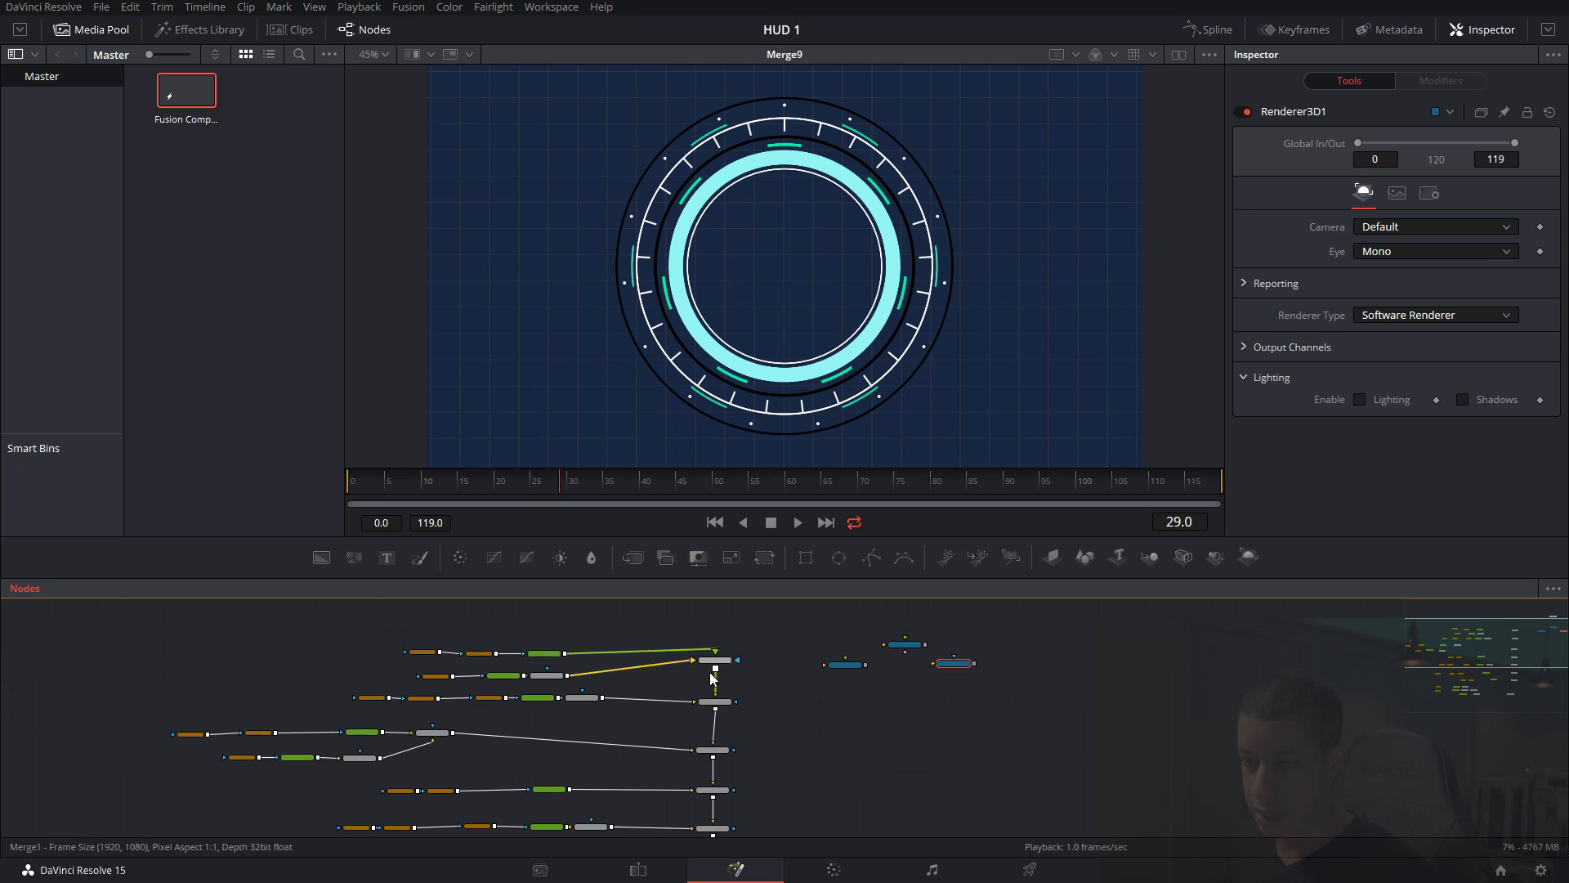
scroll(842, 703, up, 5)
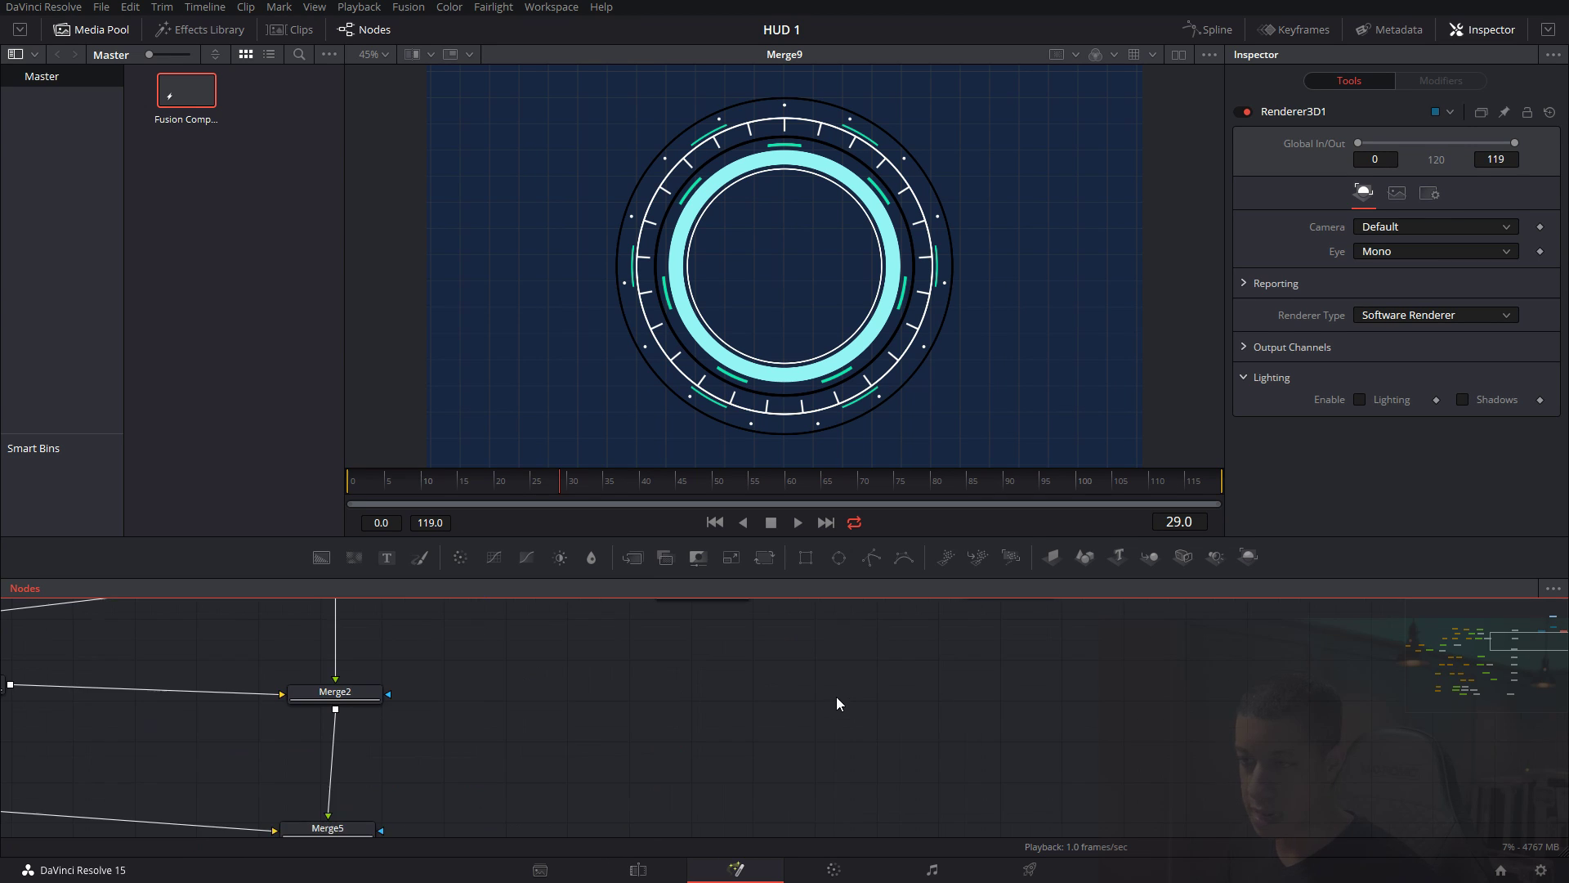
click(710, 675)
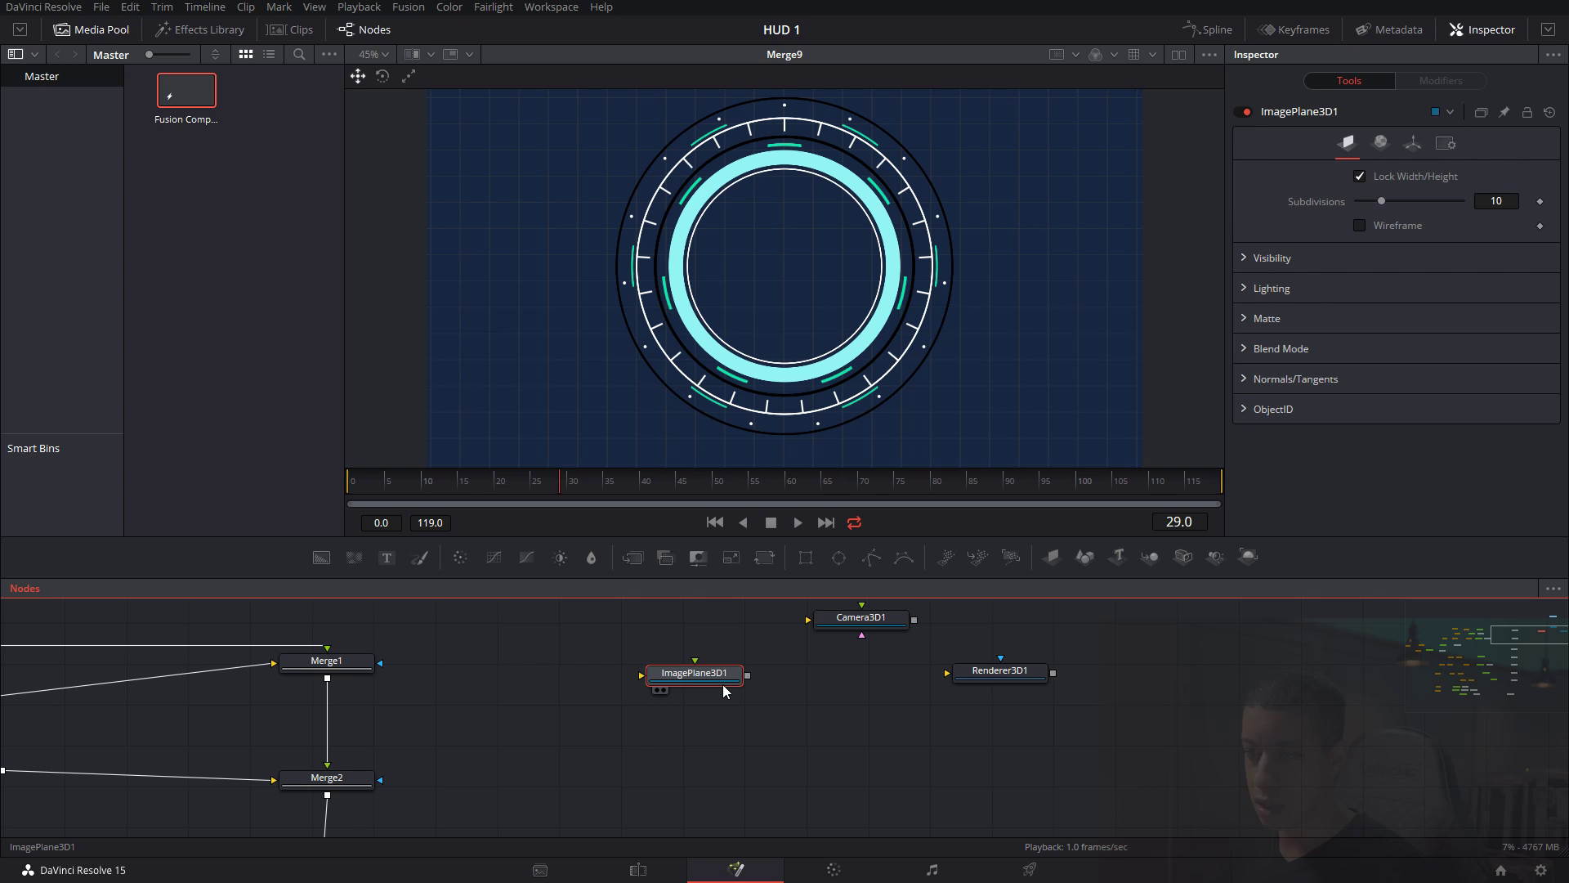
Duplicate ImagePlane3D1 eight times, with all nine image planes feeding a shared Merge3D node.
key(ctrl+c)
key(ctrl+v)
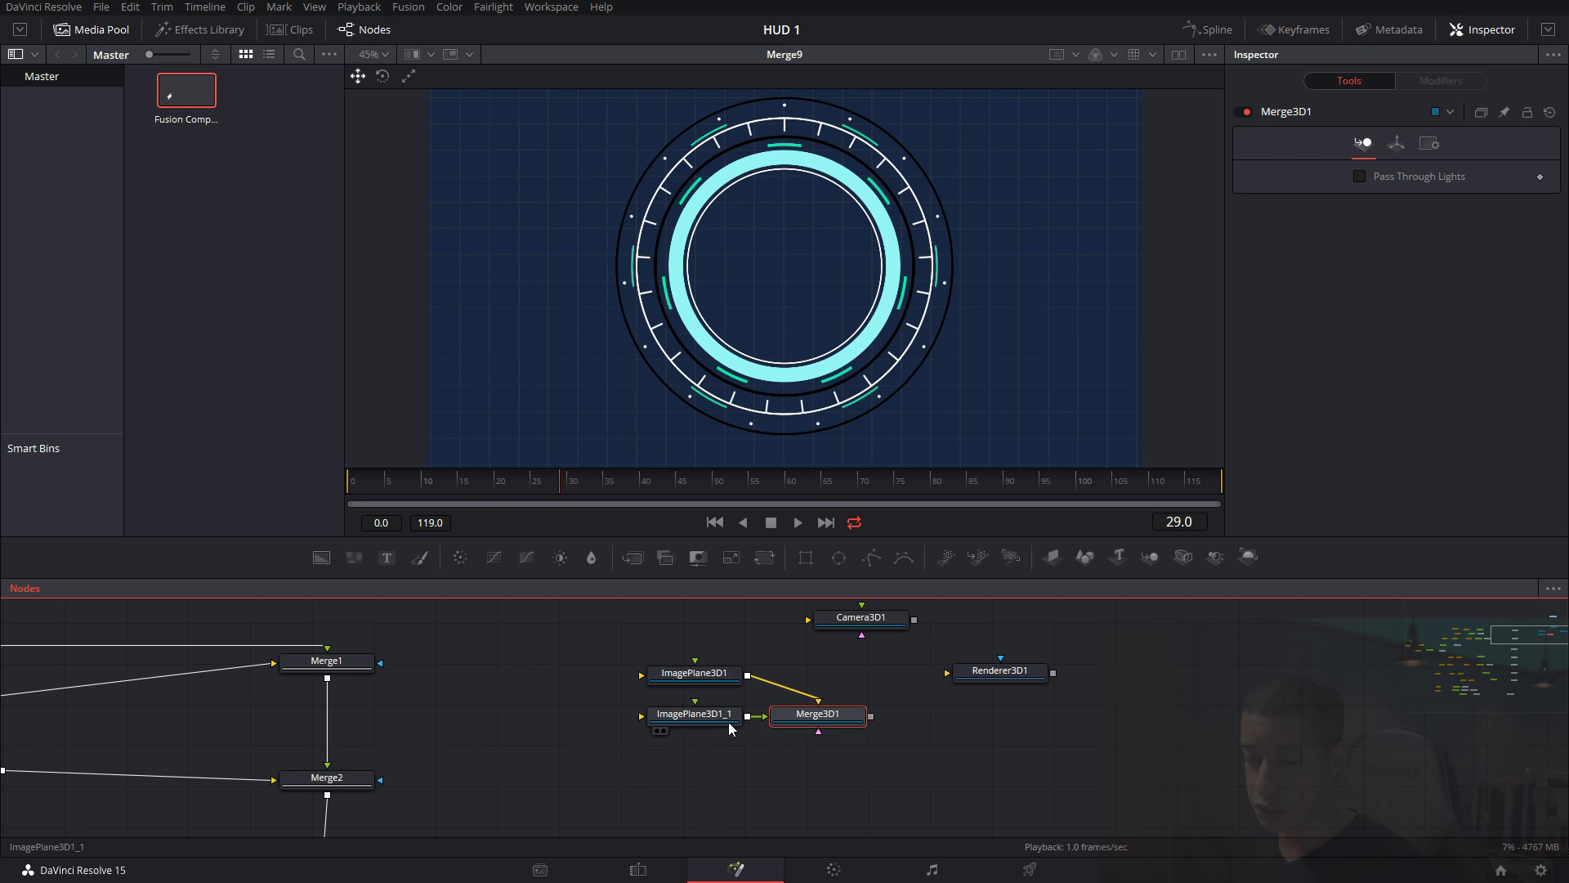
key(ctrl+v)
key(ctrl+v)
key(ctrl+v)
key(ctrl+v)
key(ctrl+v)
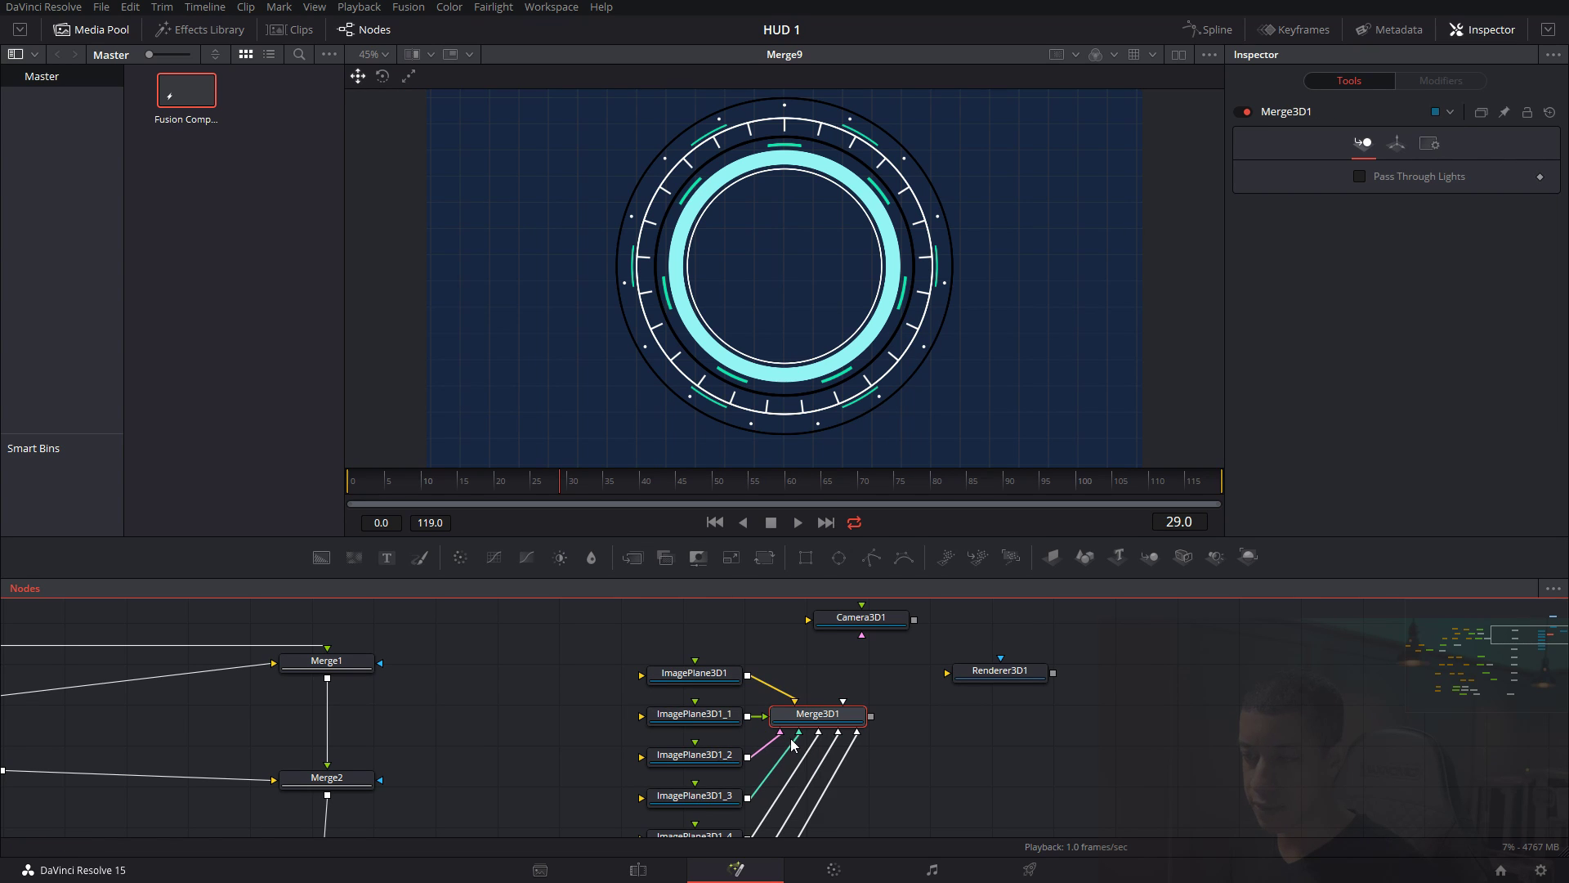
key(ctrl+v)
key(ctrl+v)
scroll(909, 693, down, 4)
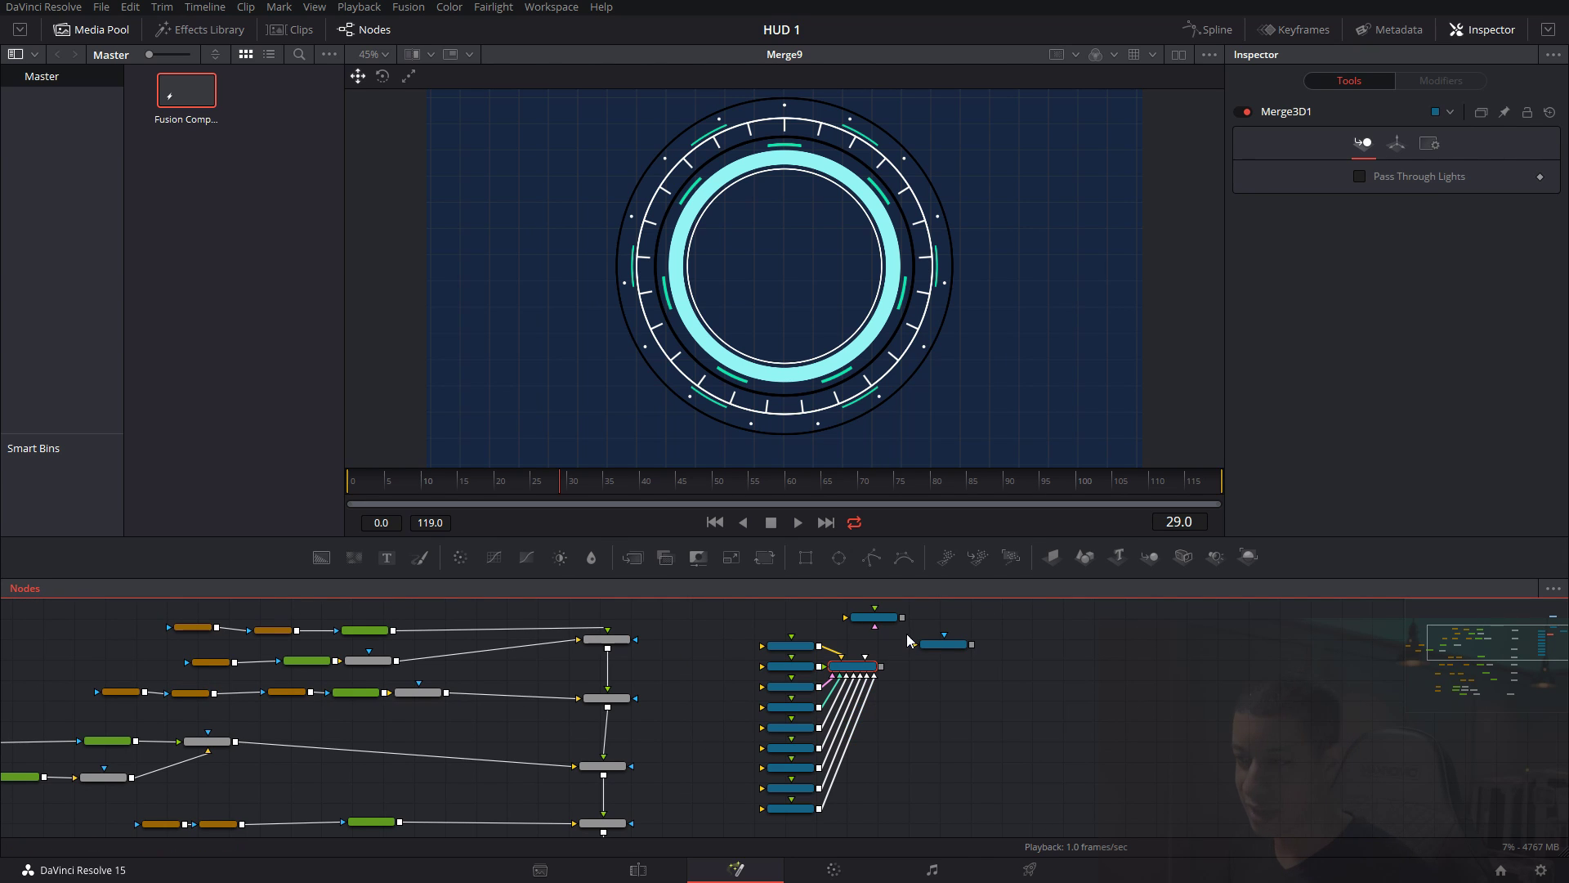
Connect Camera3D1 to Merge3D1 and feed Merge3D1's output into Renderer3D1.
scroll(910, 625, up, 4)
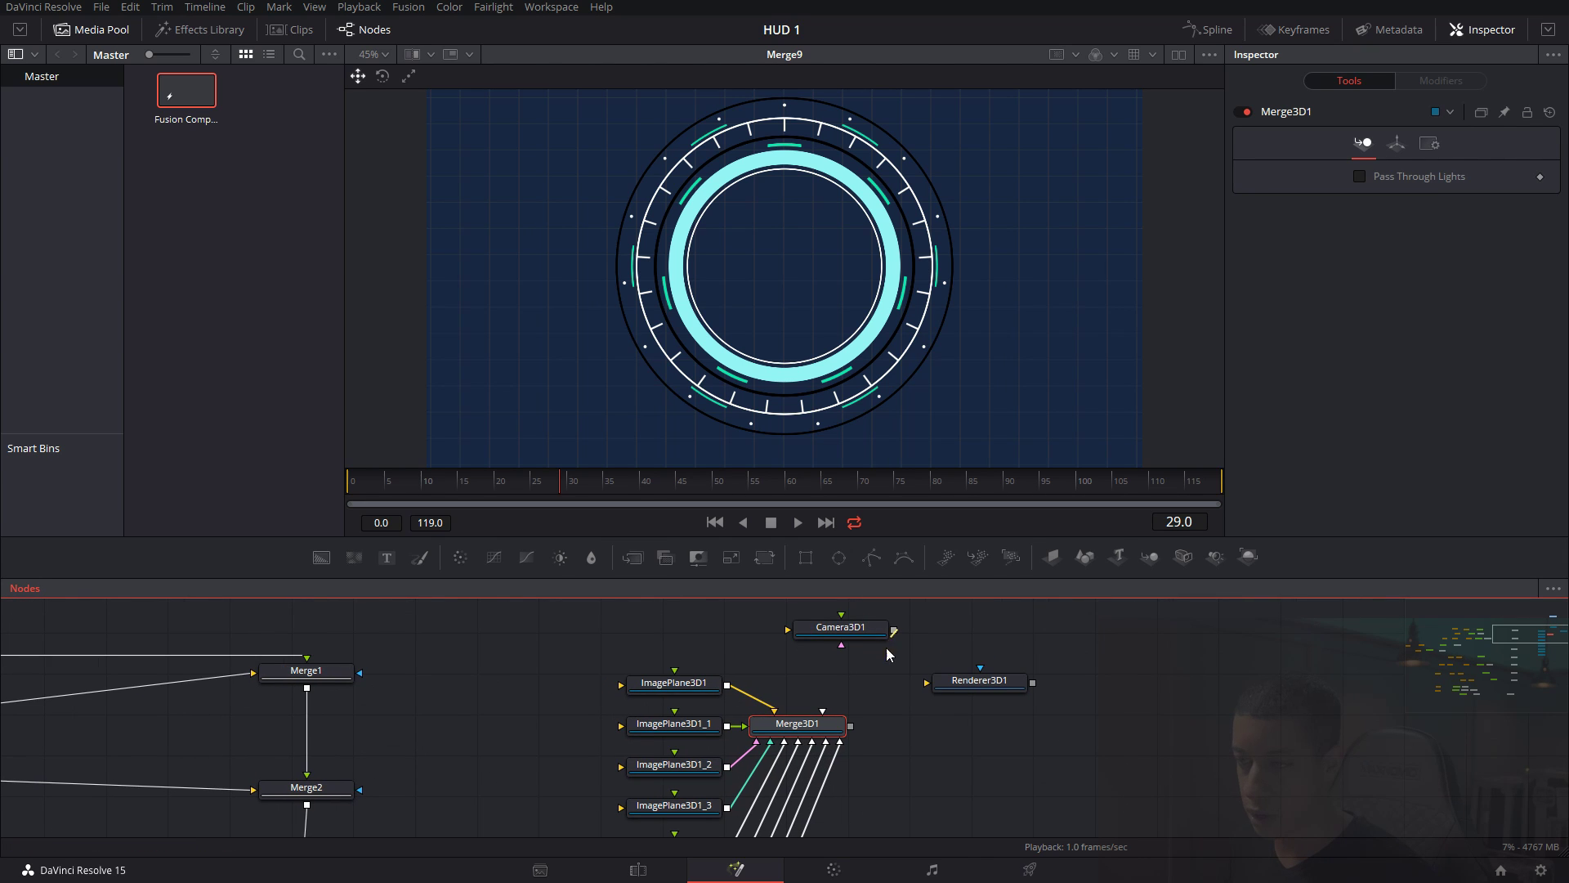
drag(799, 719, 1086, 734)
scroll(958, 773, down, 3)
drag(946, 779, 1079, 720)
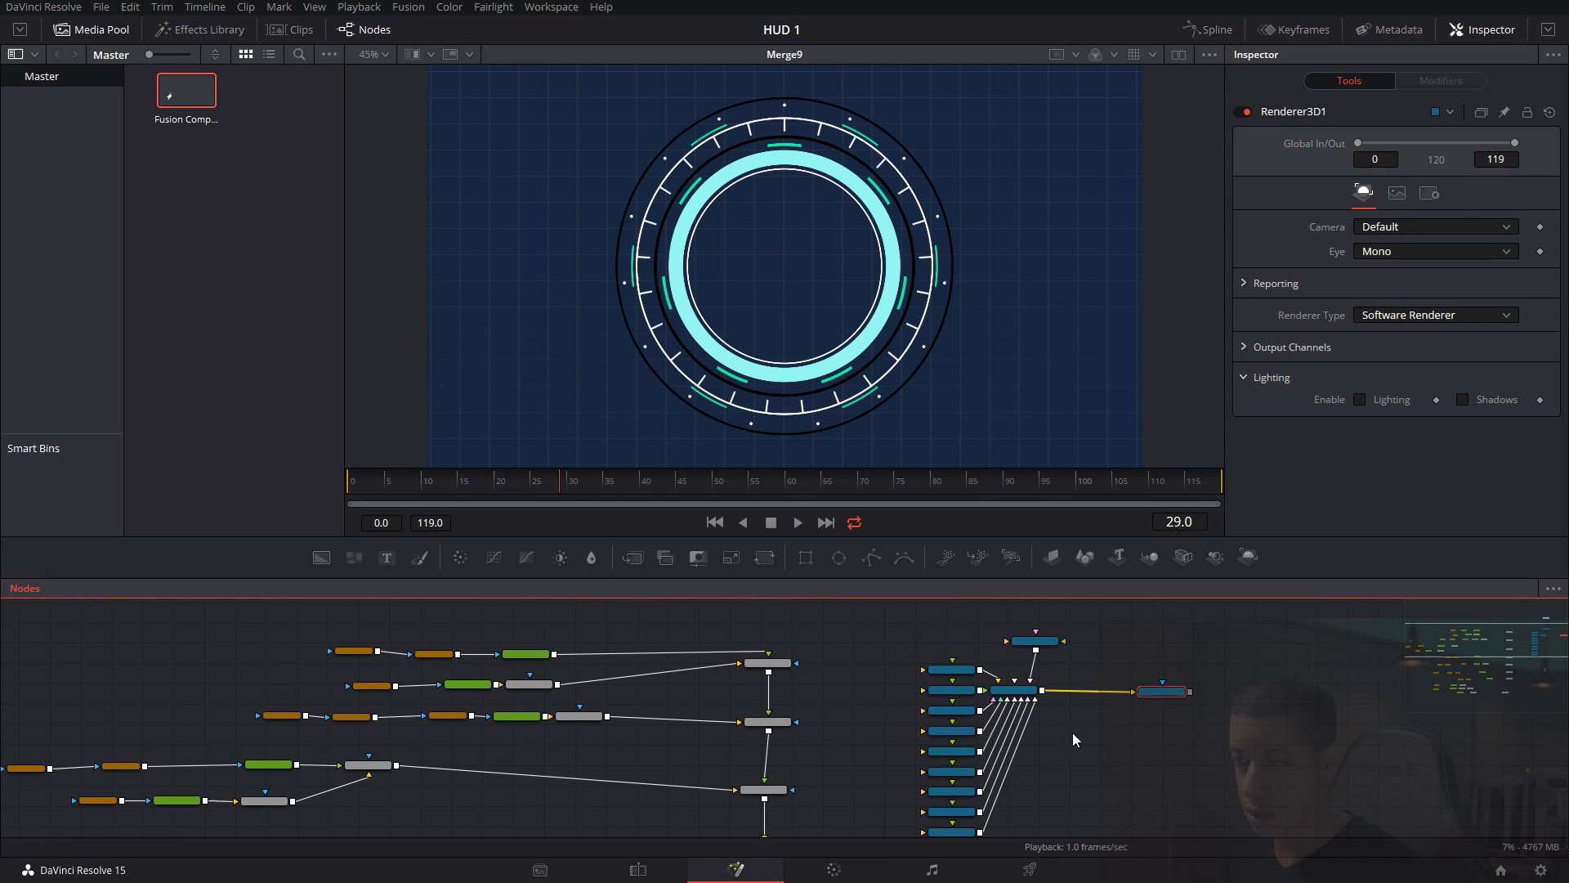
Delete Merge1 and connect the output of the uppermost shape chain to ImagePlane3D1.
click(781, 667)
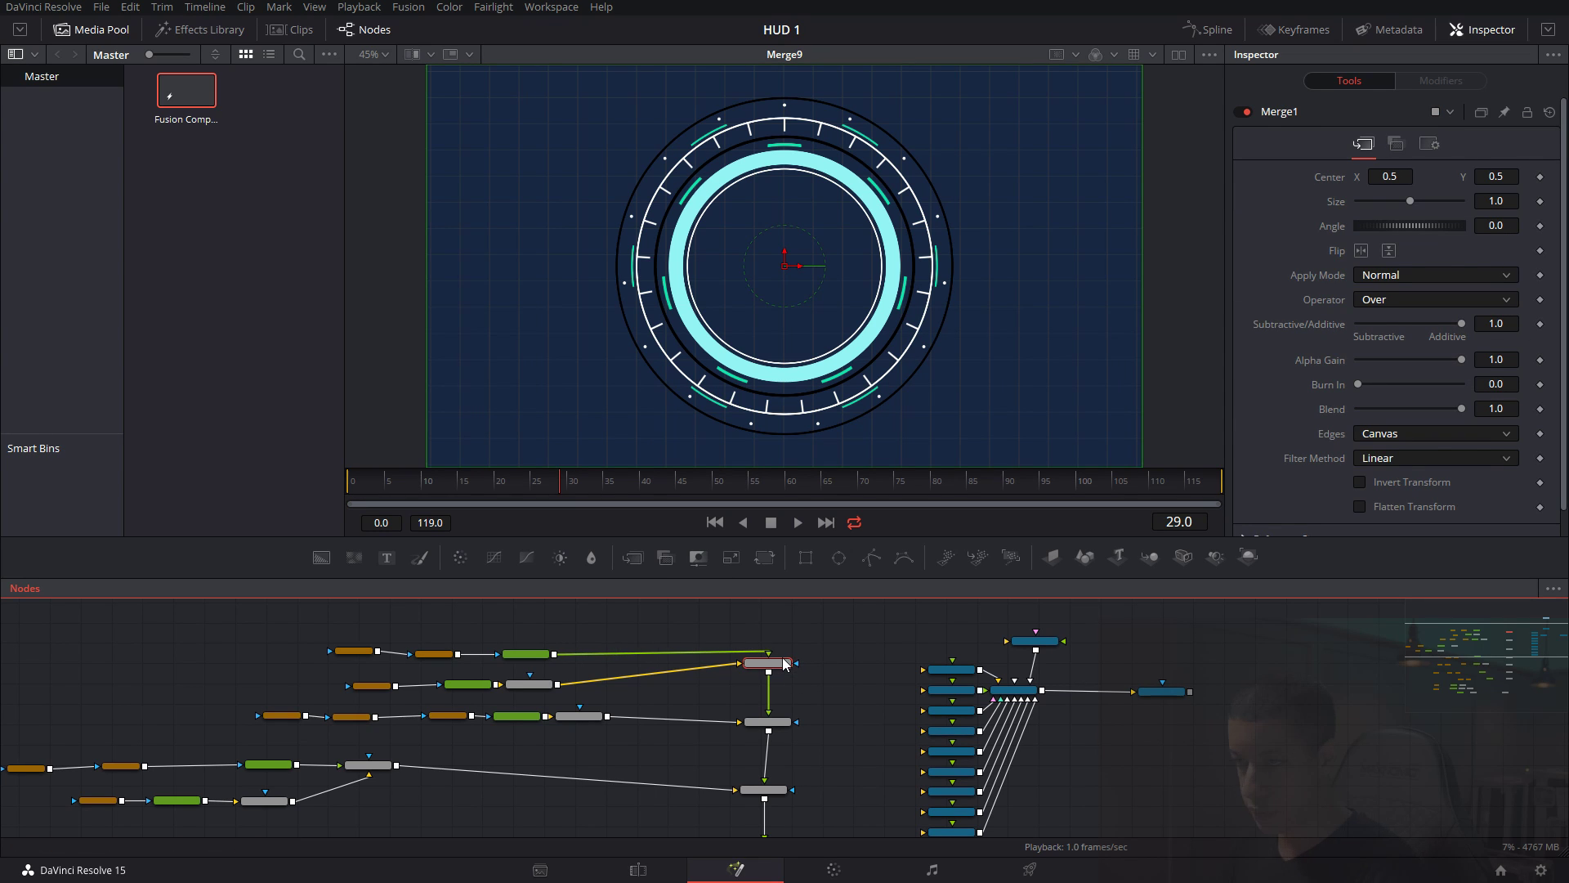
key(Delete)
drag(554, 654, 937, 672)
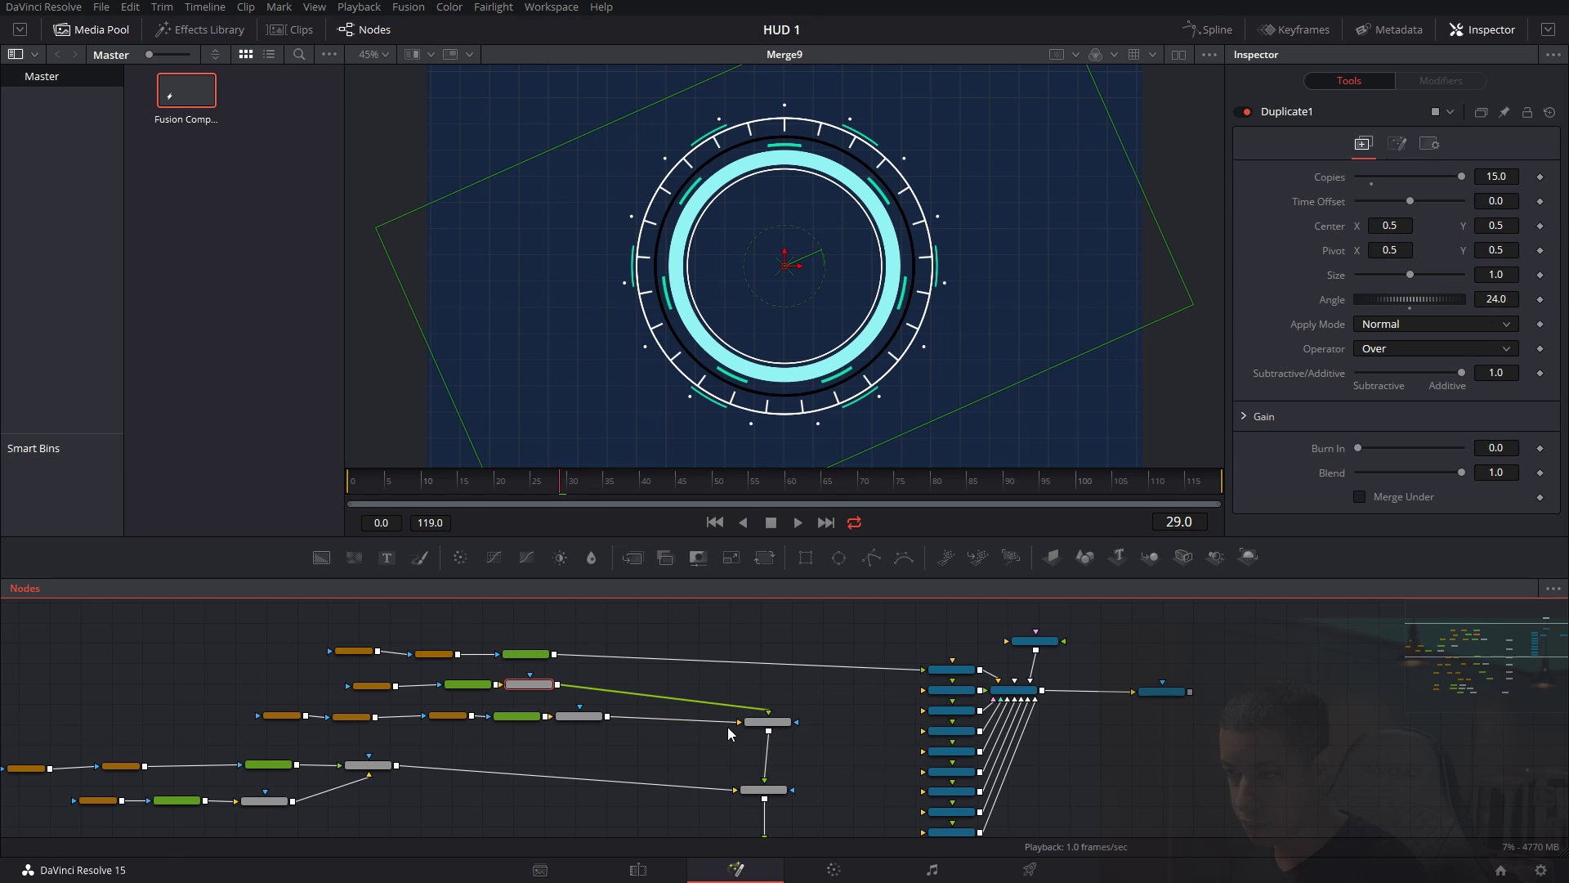
Reconnect the second, third and fourth shape chains to ImagePlane3D1_1, ImagePlane3D1_2 and ImagePlane3D1_3.
drag(762, 709, 925, 691)
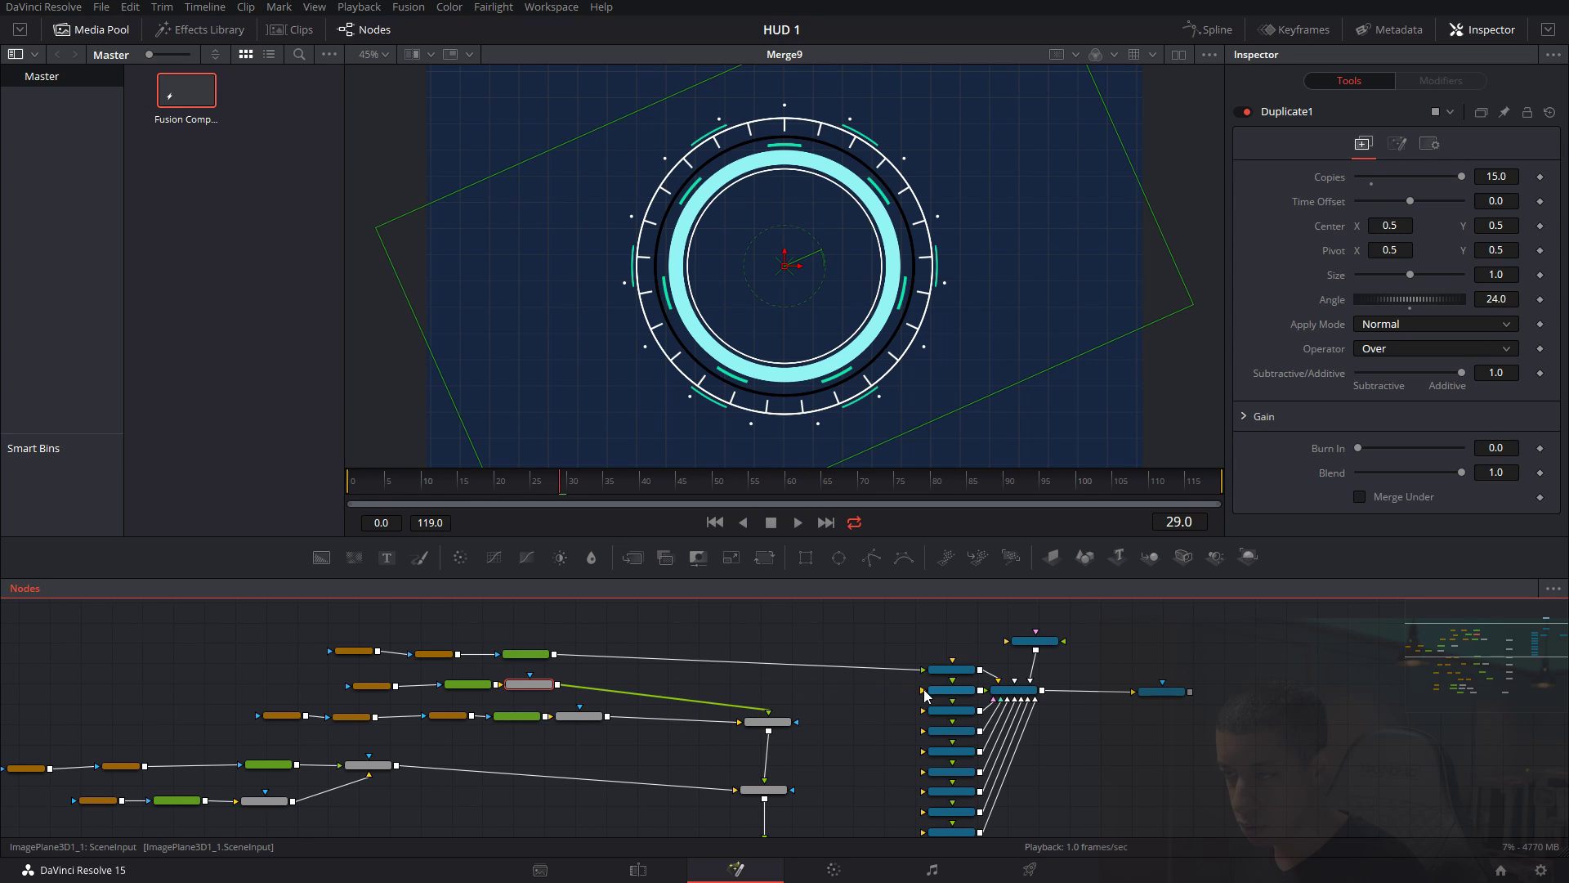
drag(761, 710, 966, 689)
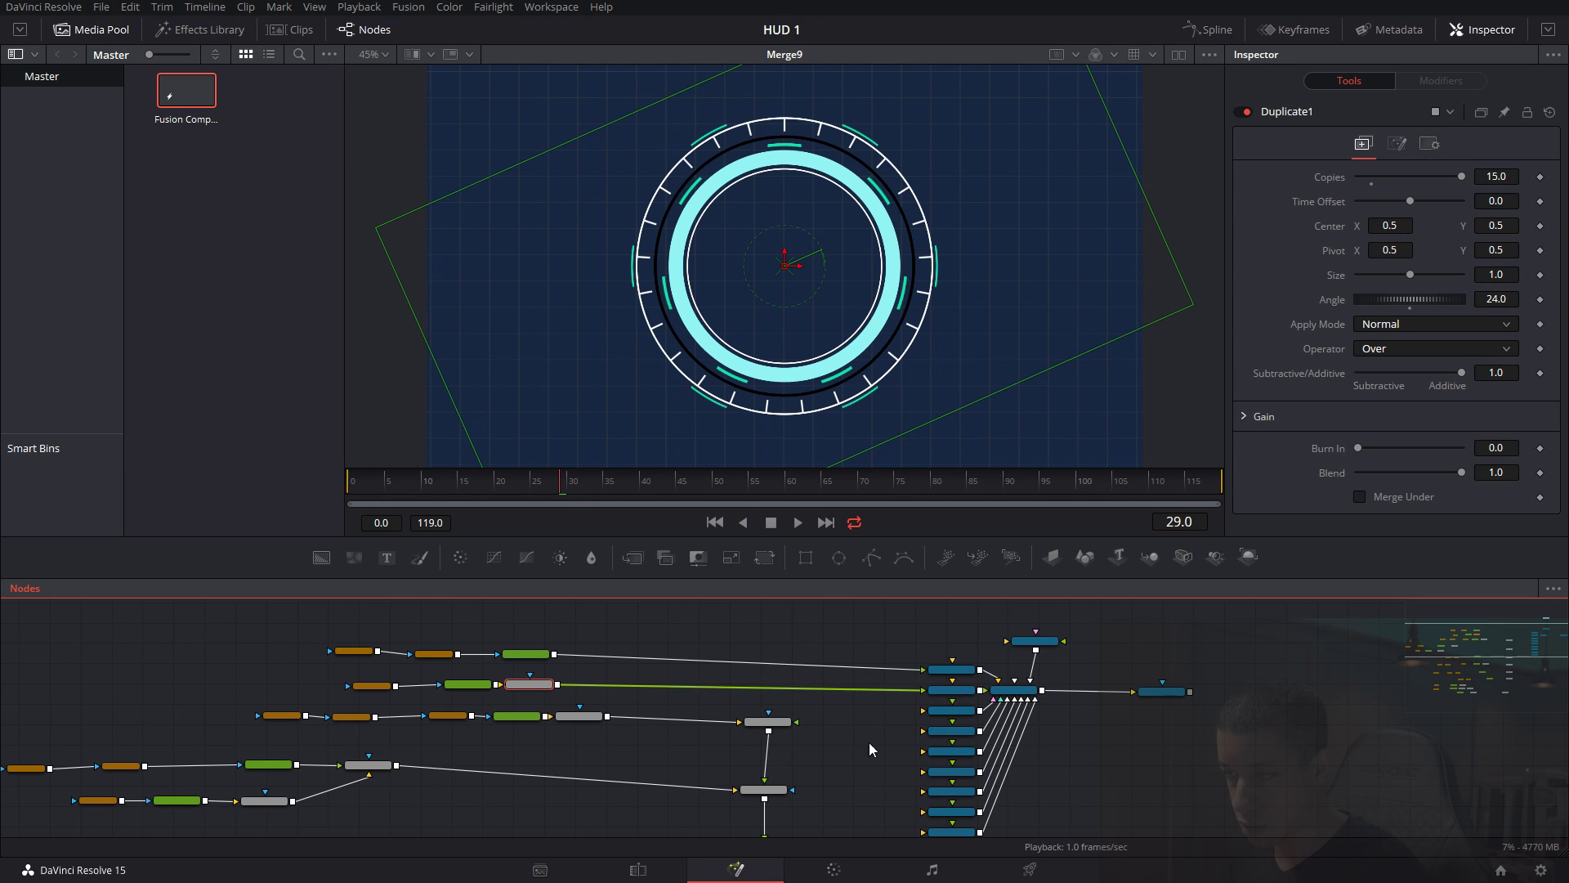
drag(762, 739, 957, 680)
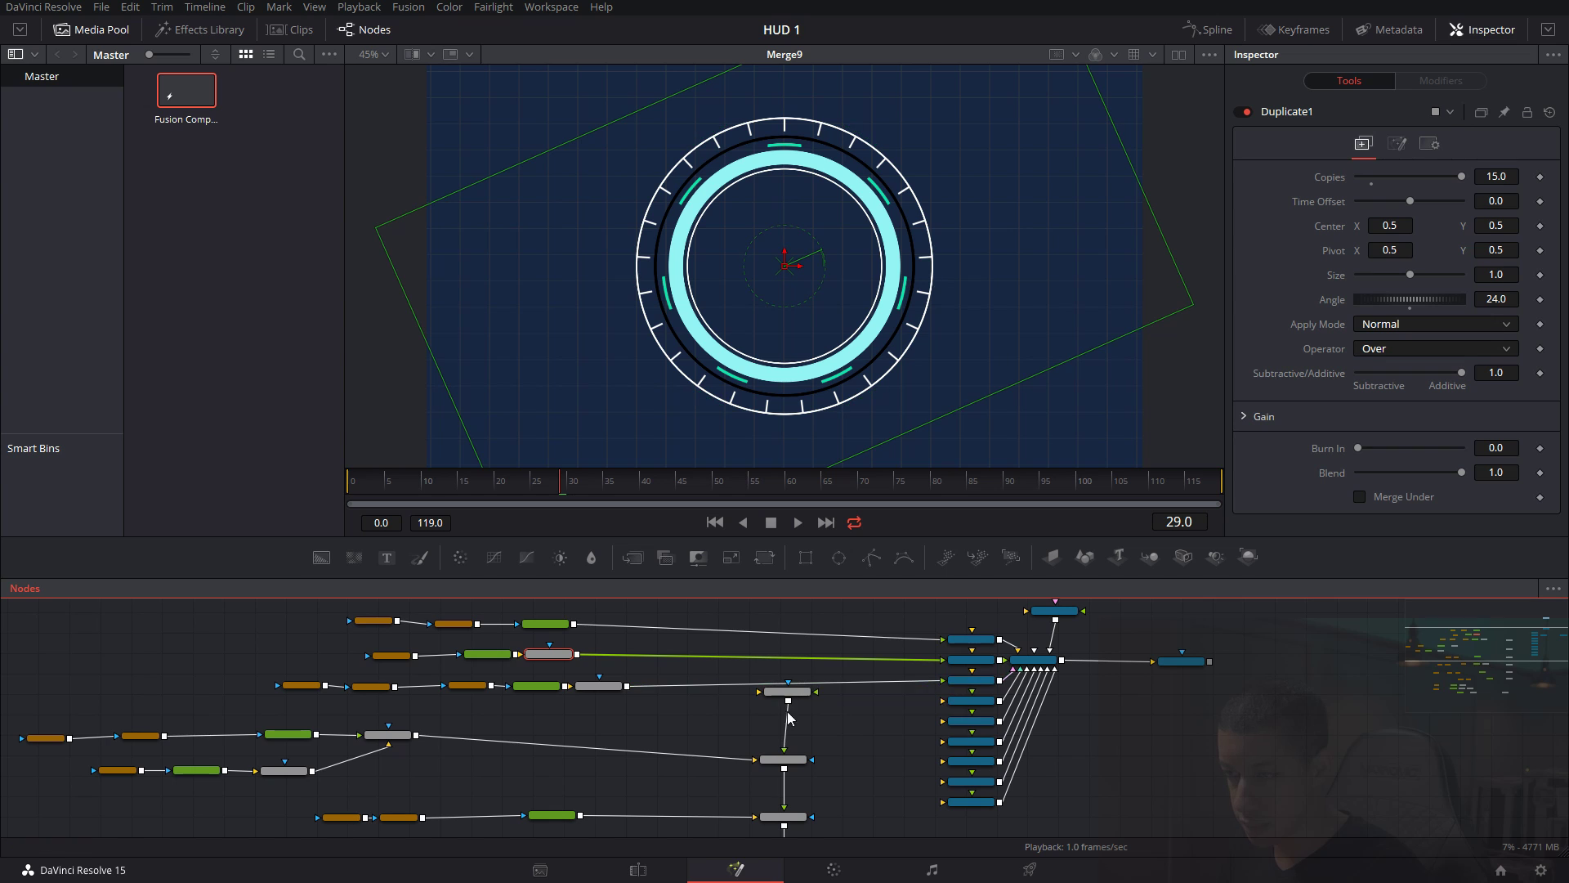
drag(738, 765, 948, 700)
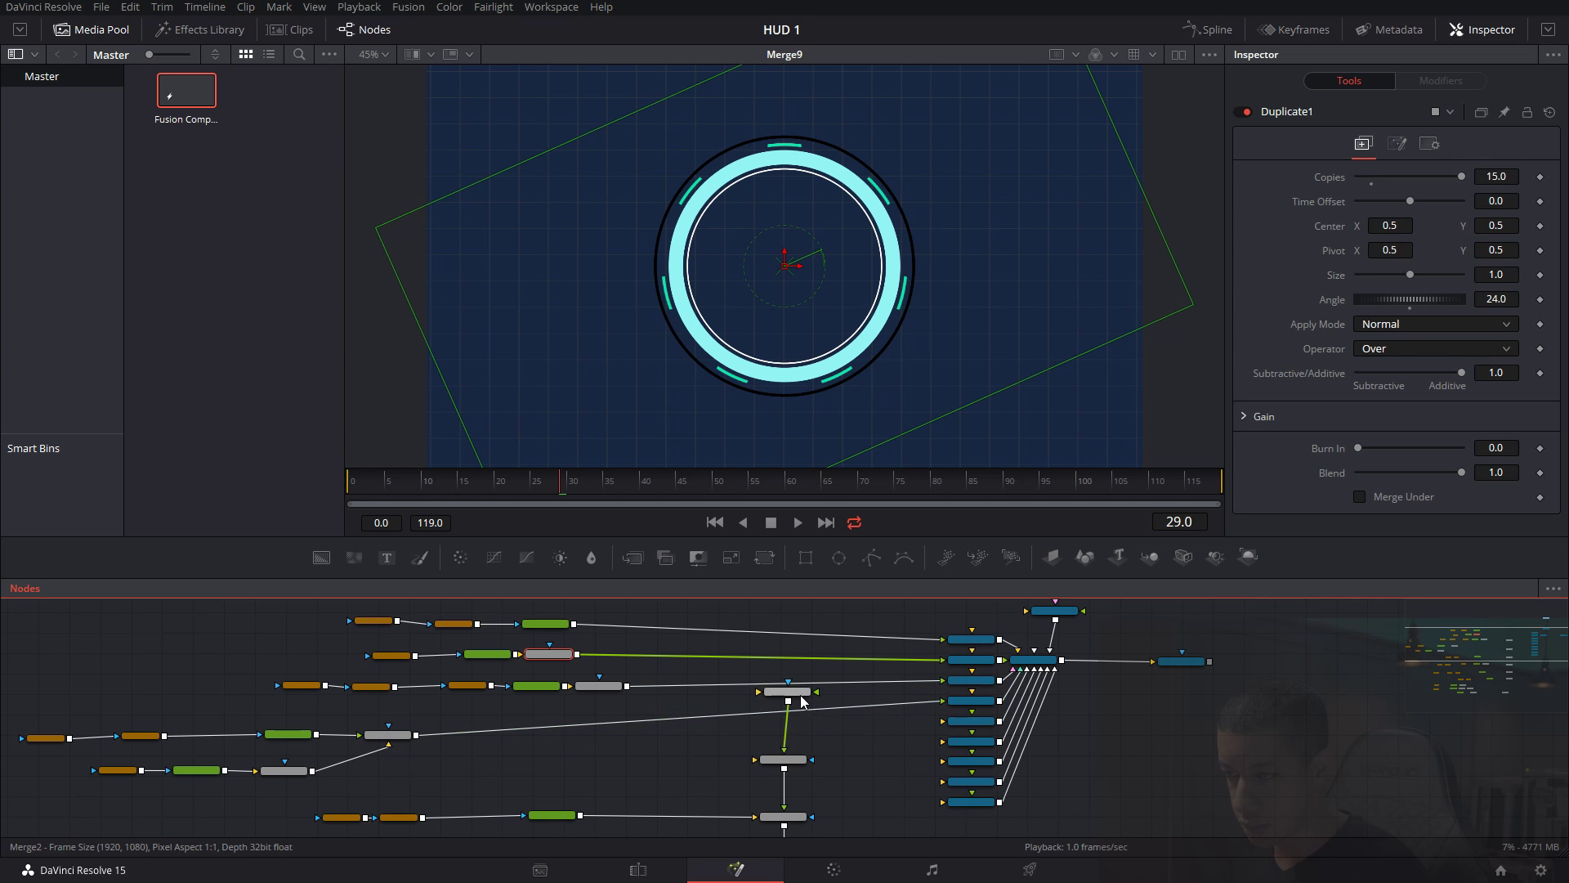
Delete the remaining 2D merges that joined the HUD layers, keeping Merge4 and the Merge10 and Merge11 grid group.
drag(787, 692, 868, 736)
ctrl+click(786, 725)
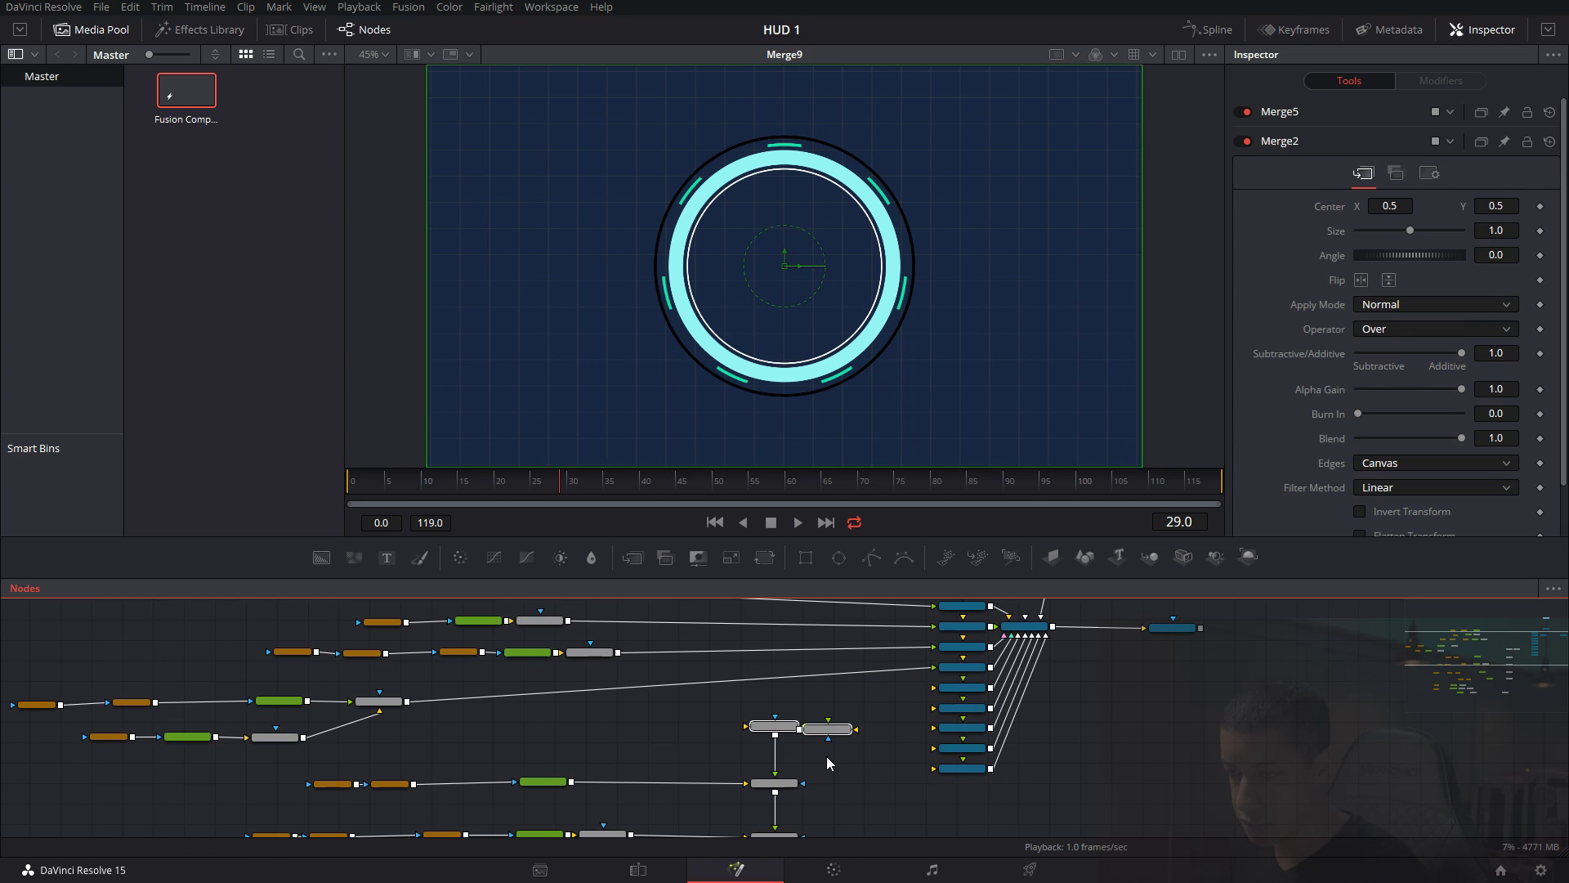
key(Delete)
drag(827, 796, 900, 741)
key(Delete)
drag(877, 659, 818, 830)
key(Delete)
drag(899, 716, 881, 778)
scroll(839, 733, down, 3)
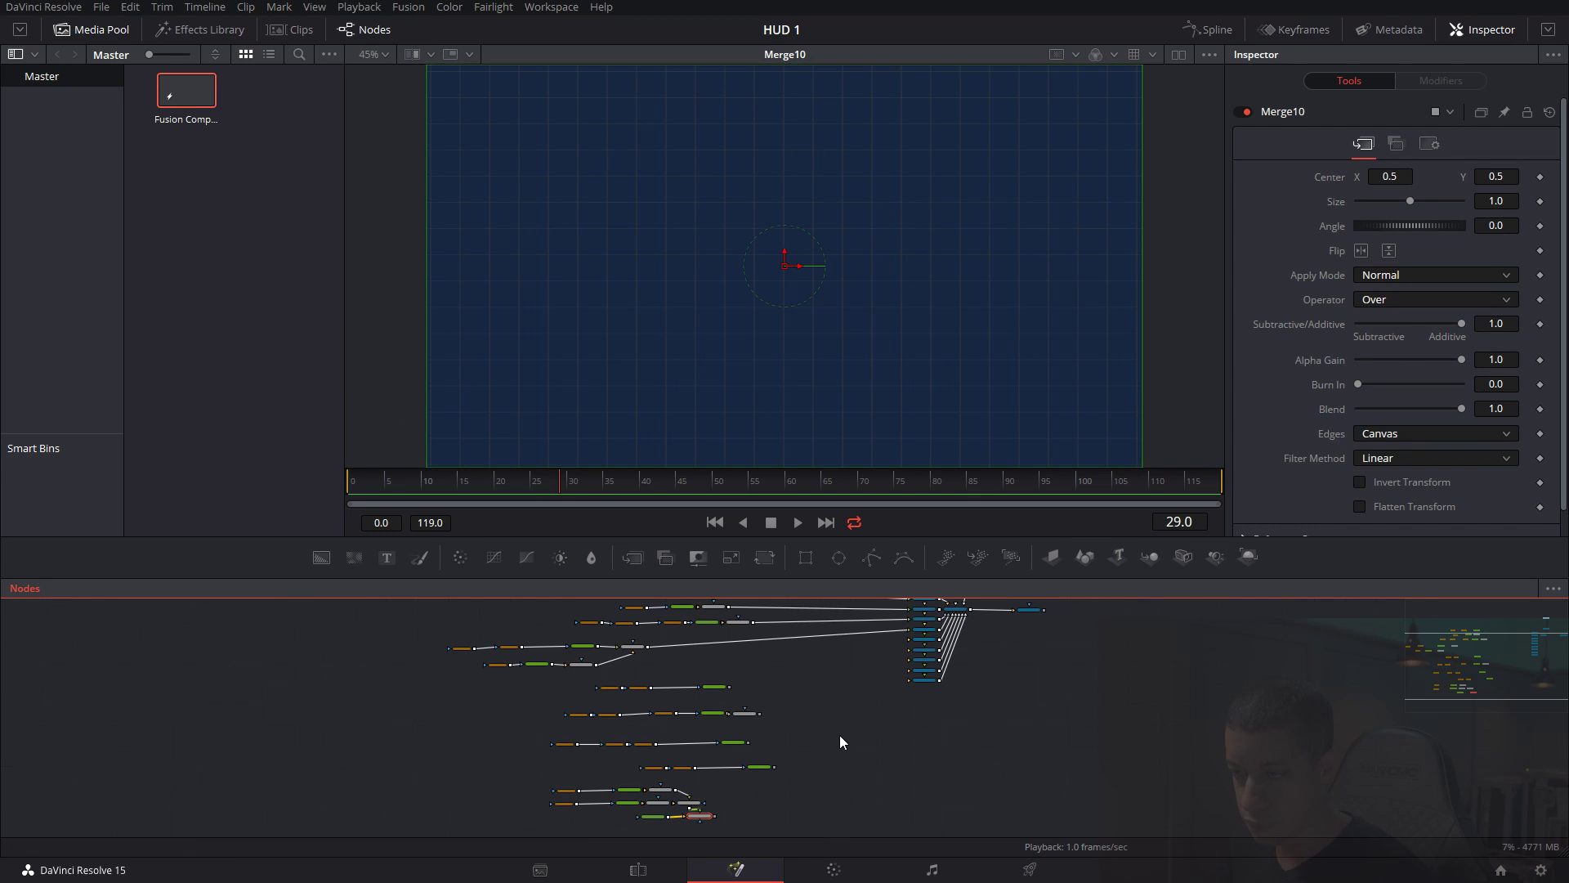
Connect Background6, Duplicate4 and the two background chains below them to ImagePlane3D1_4 through ImagePlane3D1_7.
scroll(801, 700, up, 3)
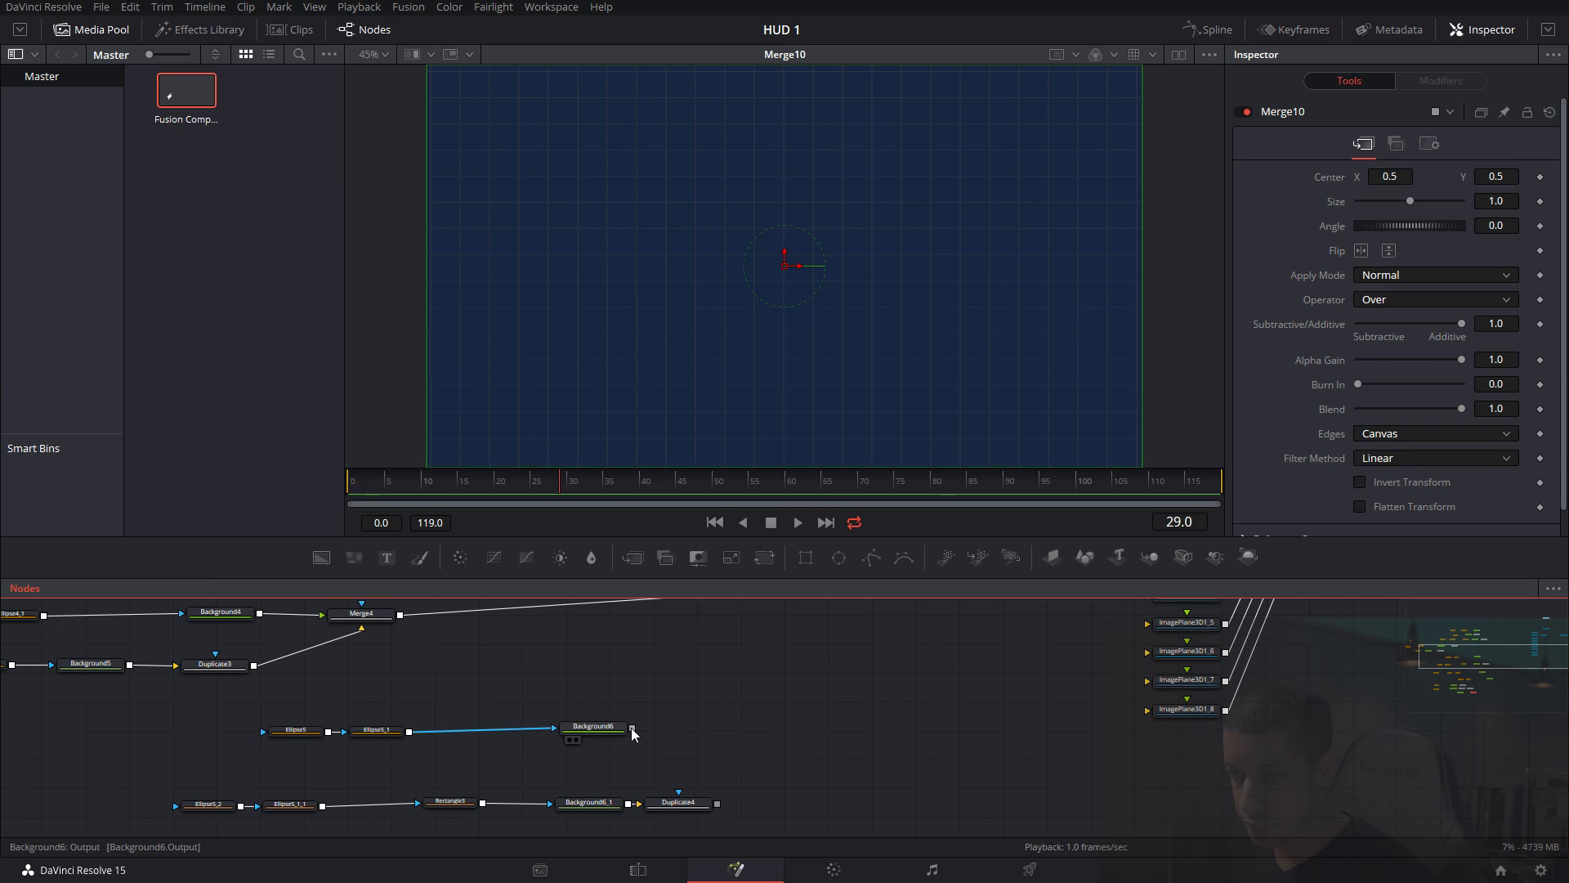
drag(870, 726, 839, 745)
drag(995, 707, 980, 743)
drag(583, 786, 975, 794)
drag(583, 787, 1099, 654)
scroll(880, 692, down, 5)
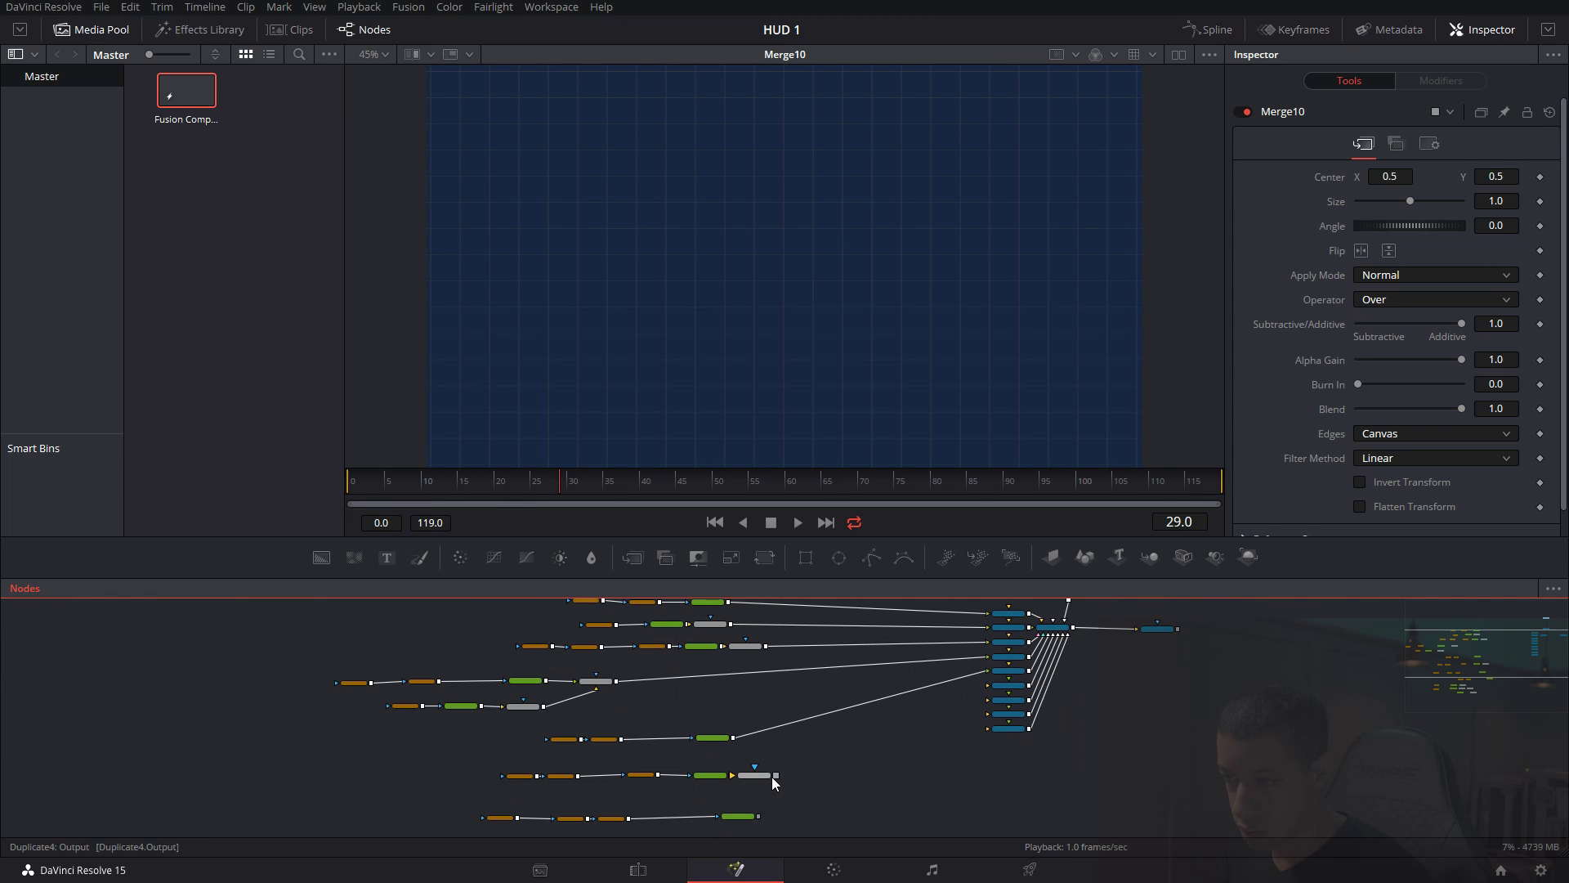
drag(775, 775, 989, 685)
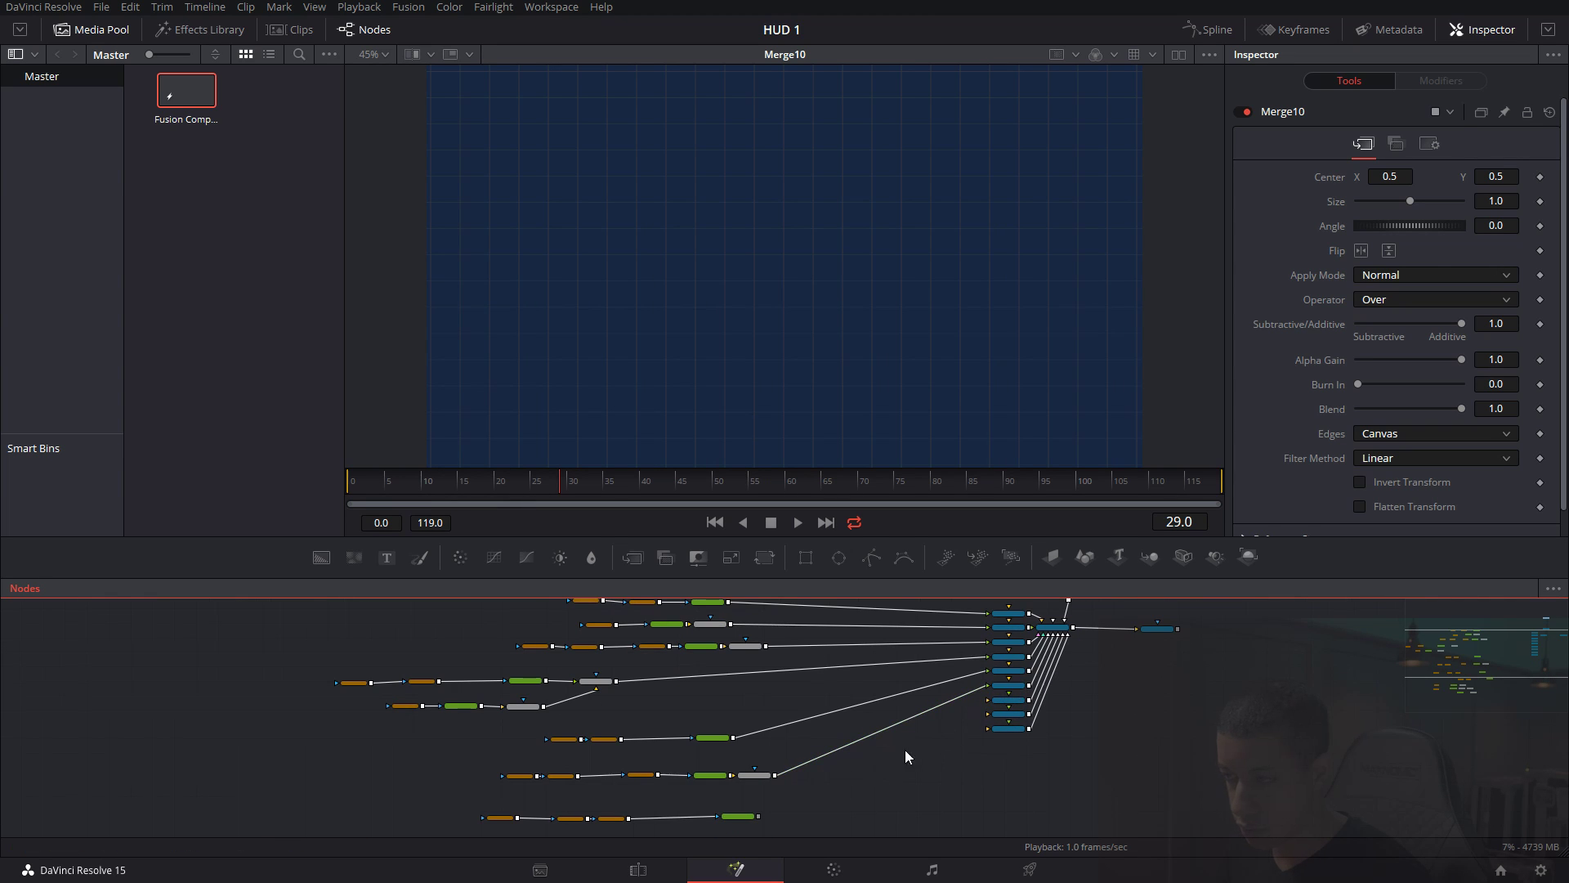
drag(757, 816, 1013, 707)
scroll(867, 788, down, 2)
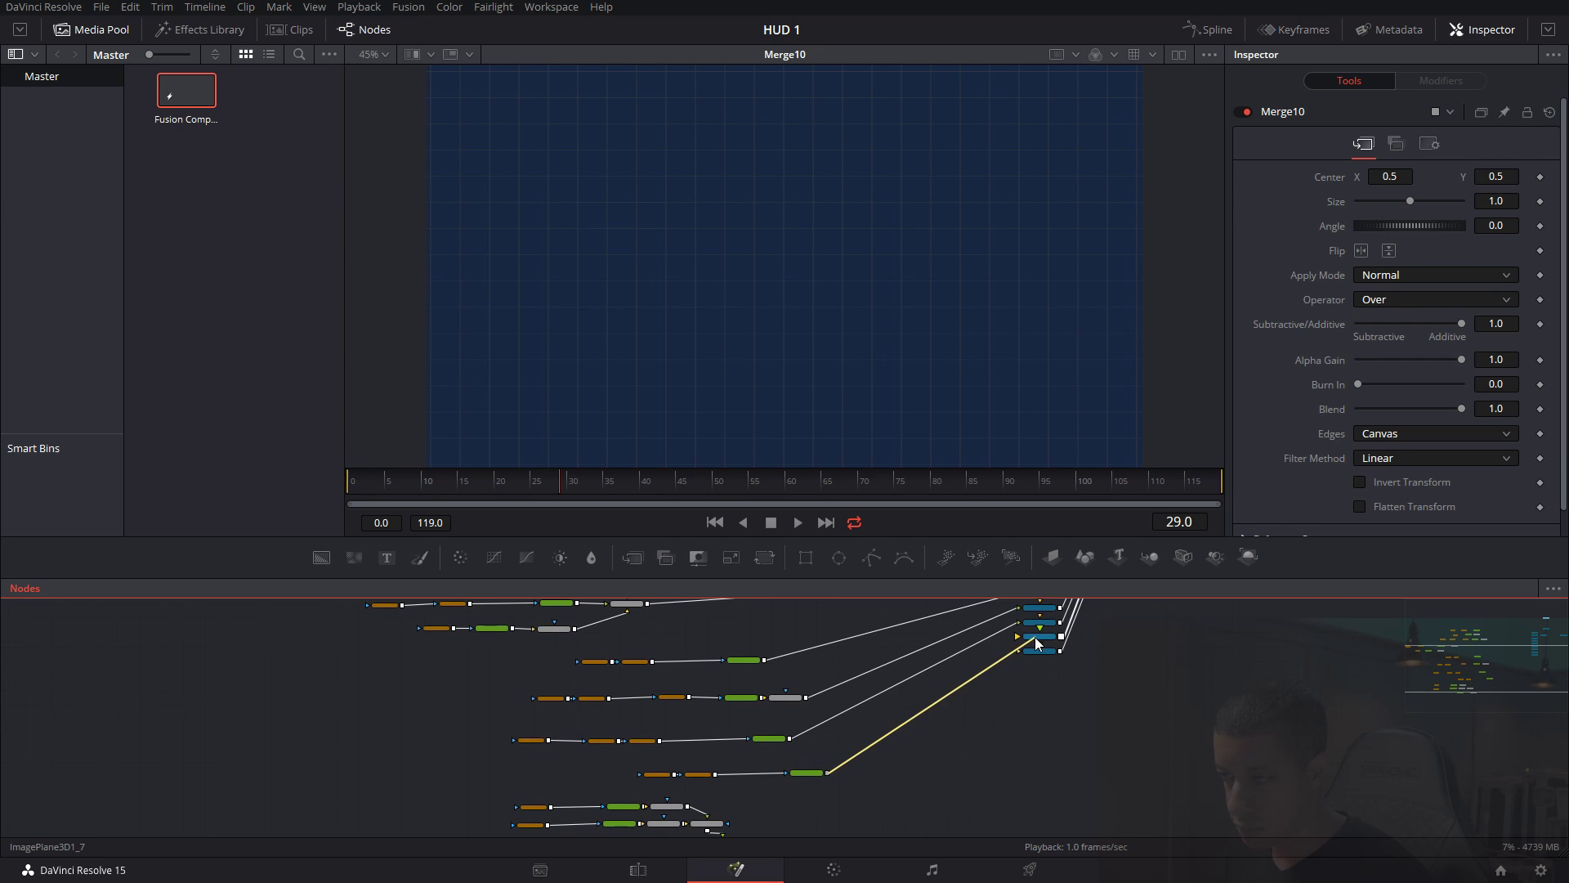
Connect the output of Merge10, the background grid group, to ImagePlane3D1_8.
scroll(862, 760, down, 1)
scroll(948, 750, right, 3)
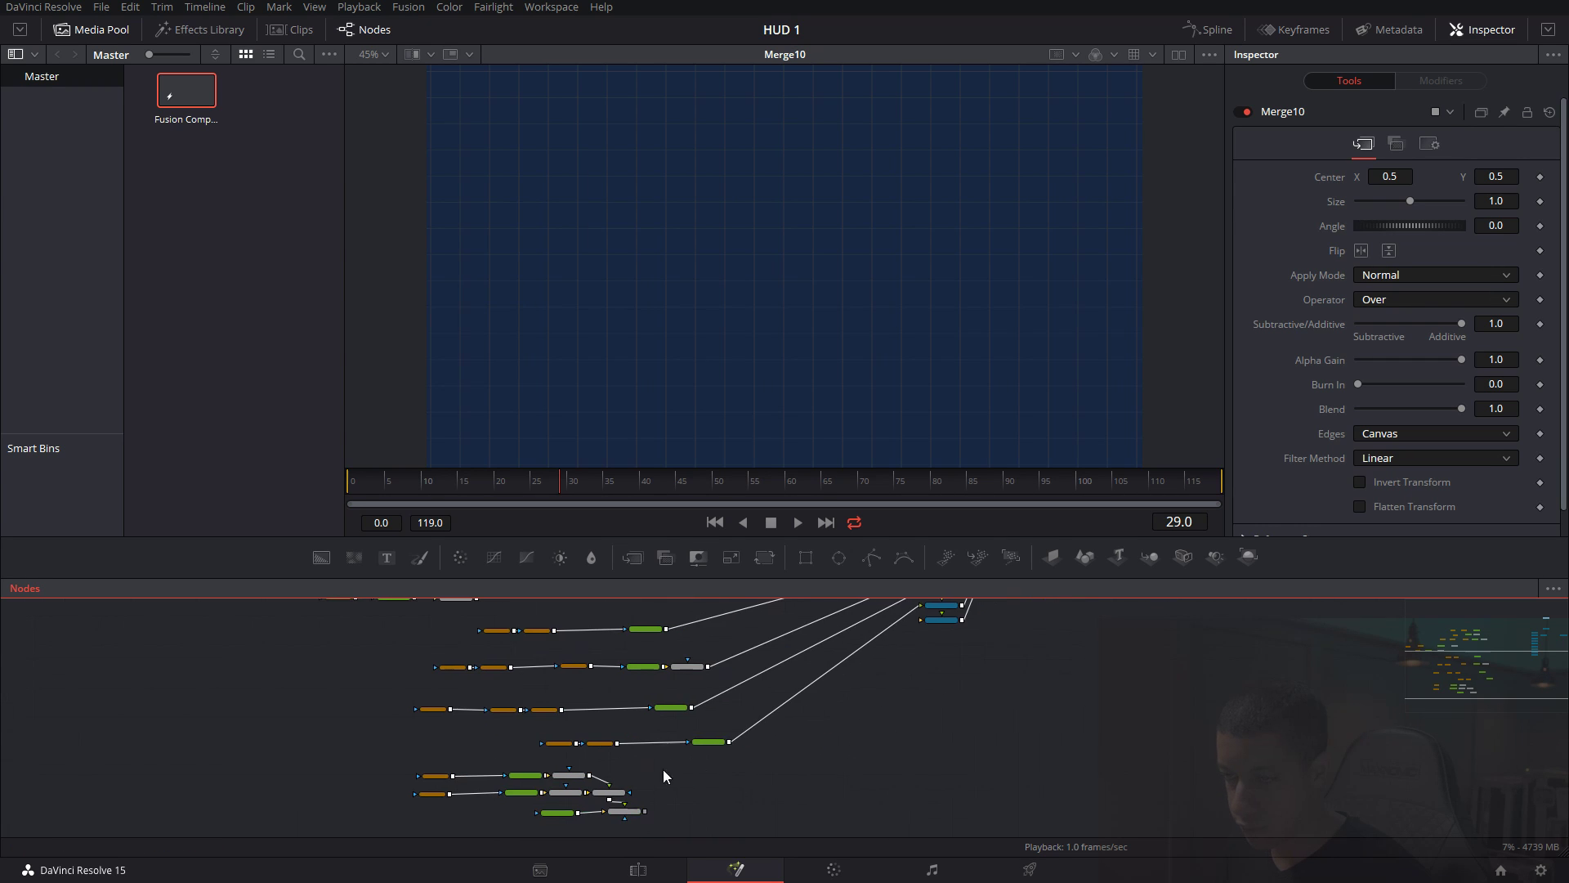
scroll(664, 772, up, 5)
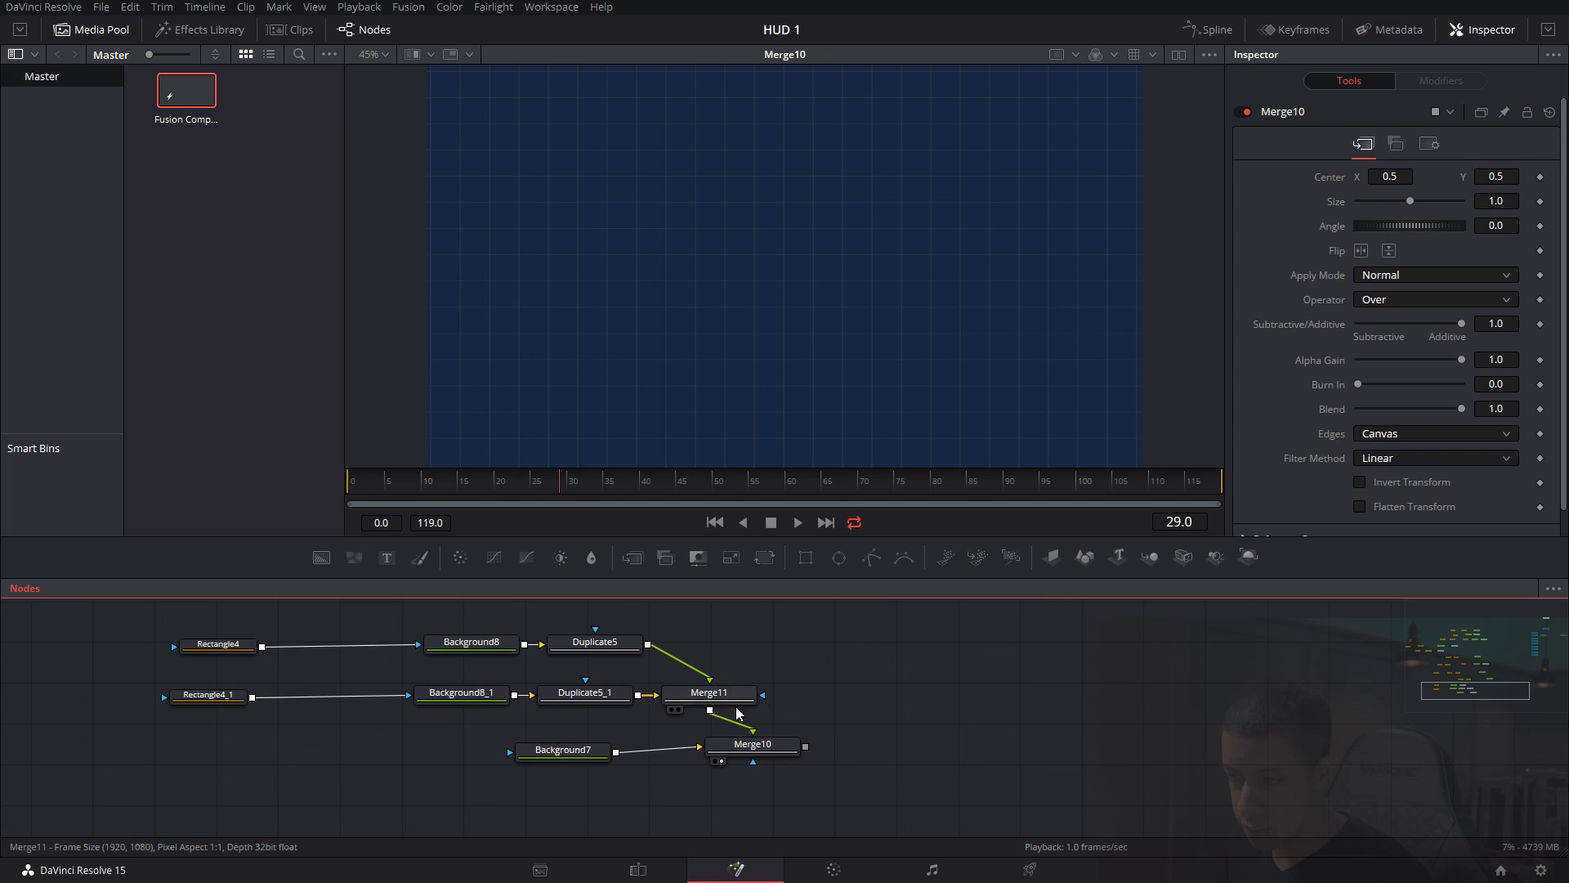
scroll(801, 725, down, 5)
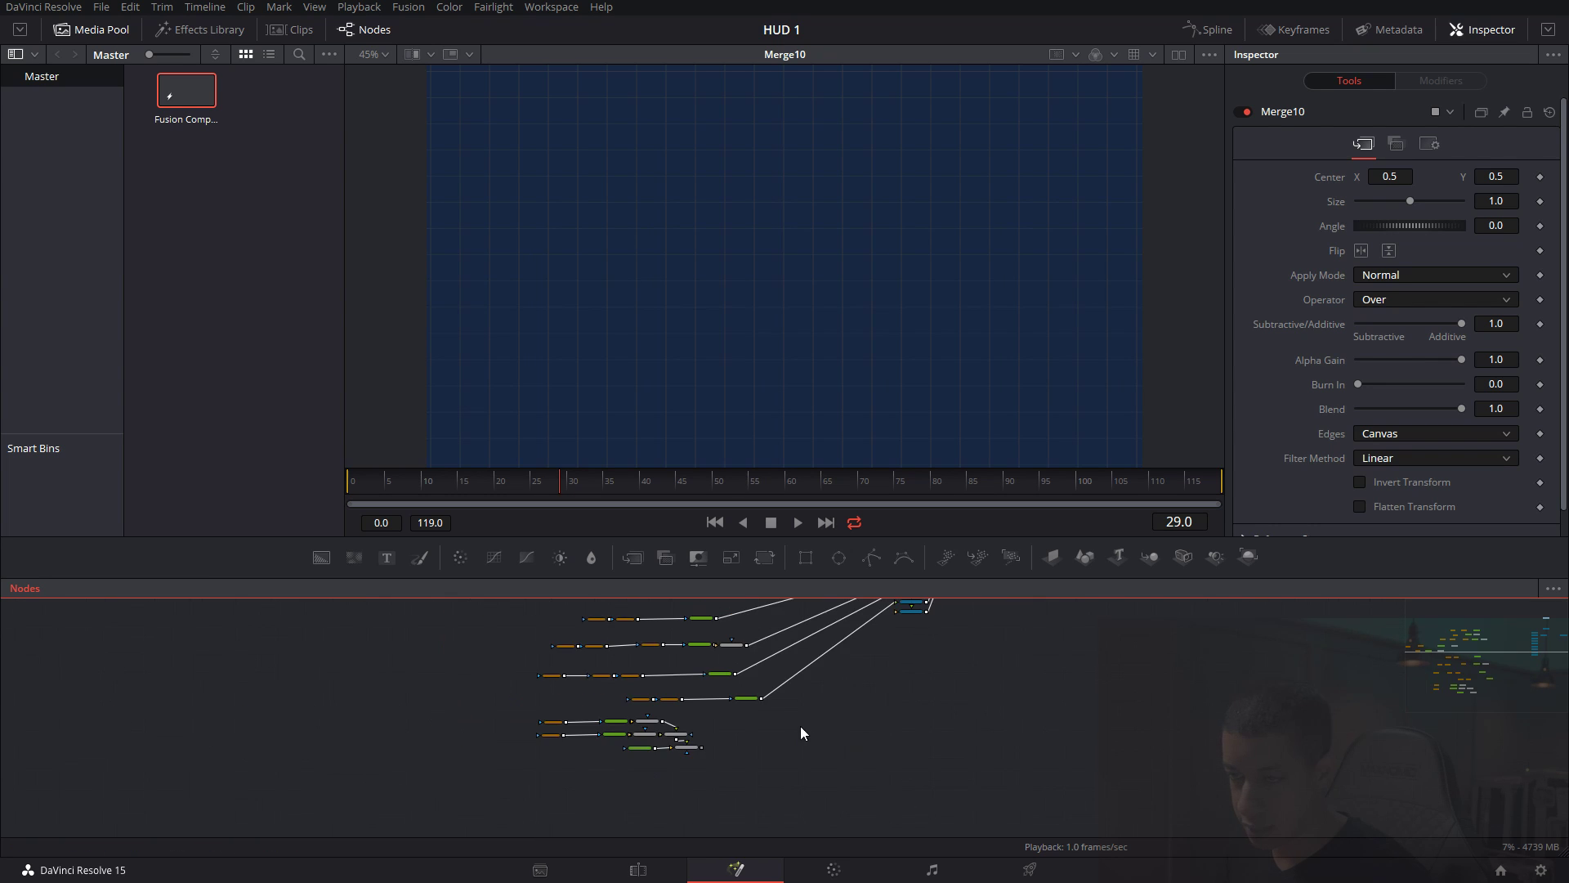
drag(551, 789, 762, 652)
Display the output of Renderer3D1 in the viewer.
drag(977, 672, 823, 797)
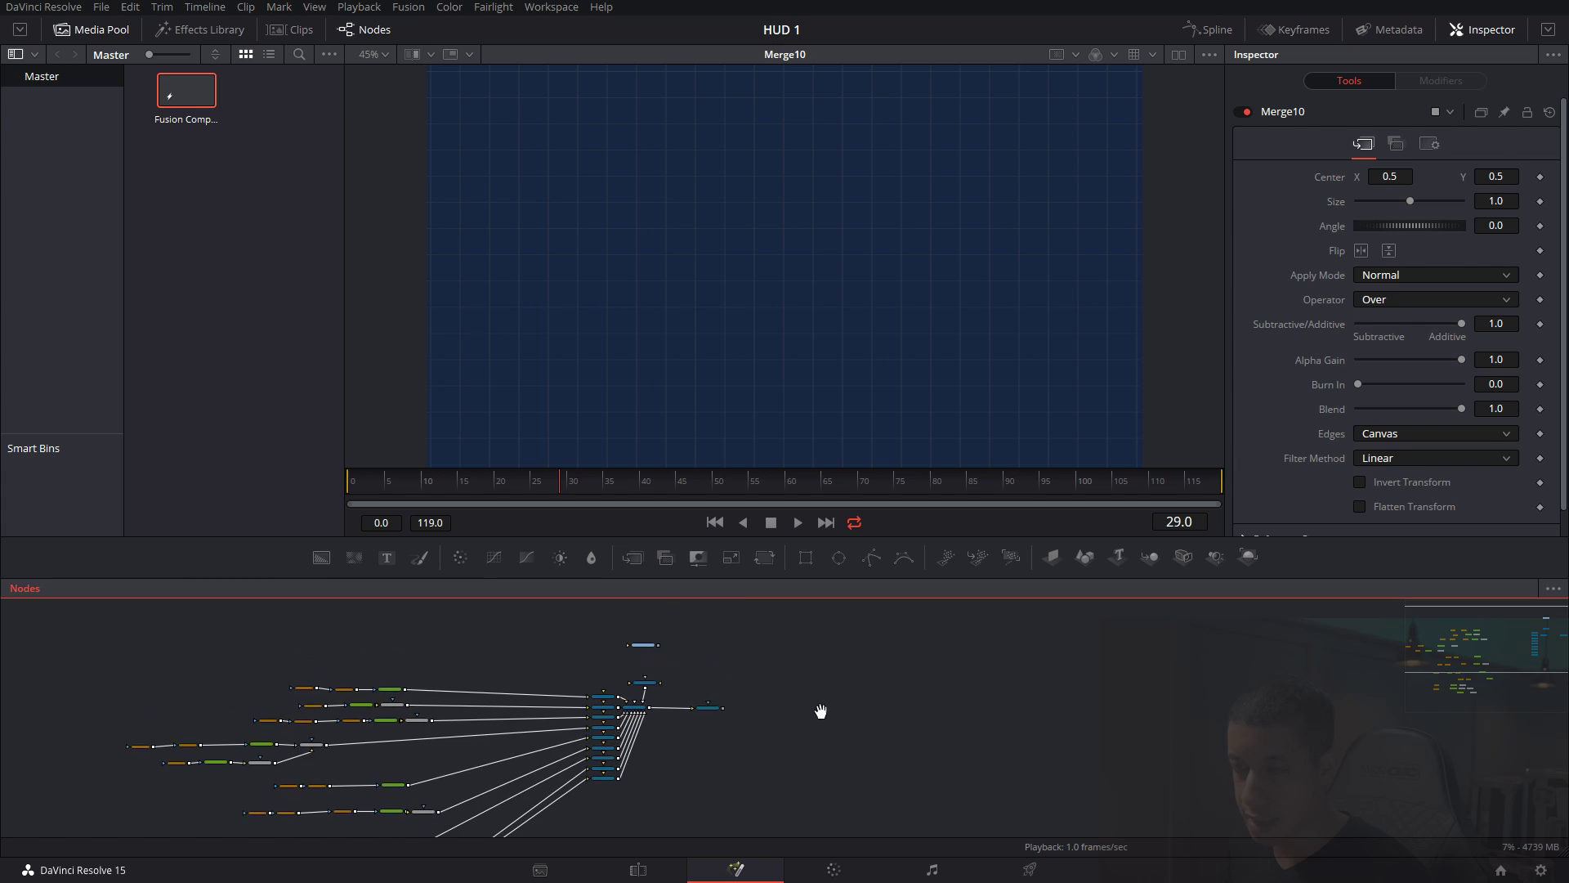
drag(820, 714, 1043, 709)
scroll(882, 760, up, 5)
drag(911, 655, 948, 773)
scroll(948, 760, down, 5)
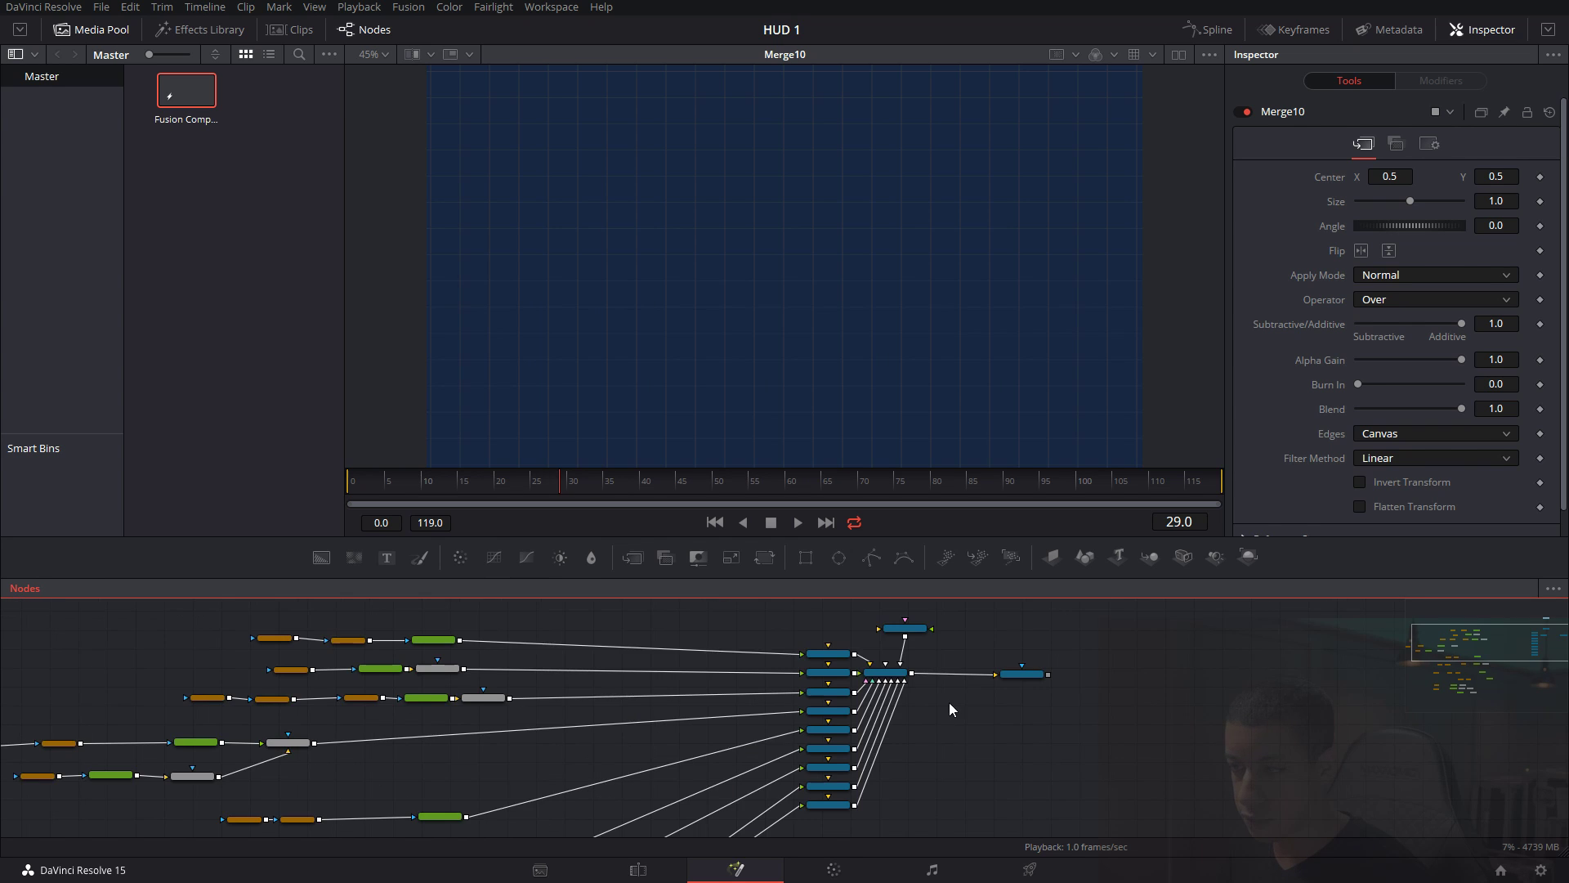
drag(949, 707, 1015, 749)
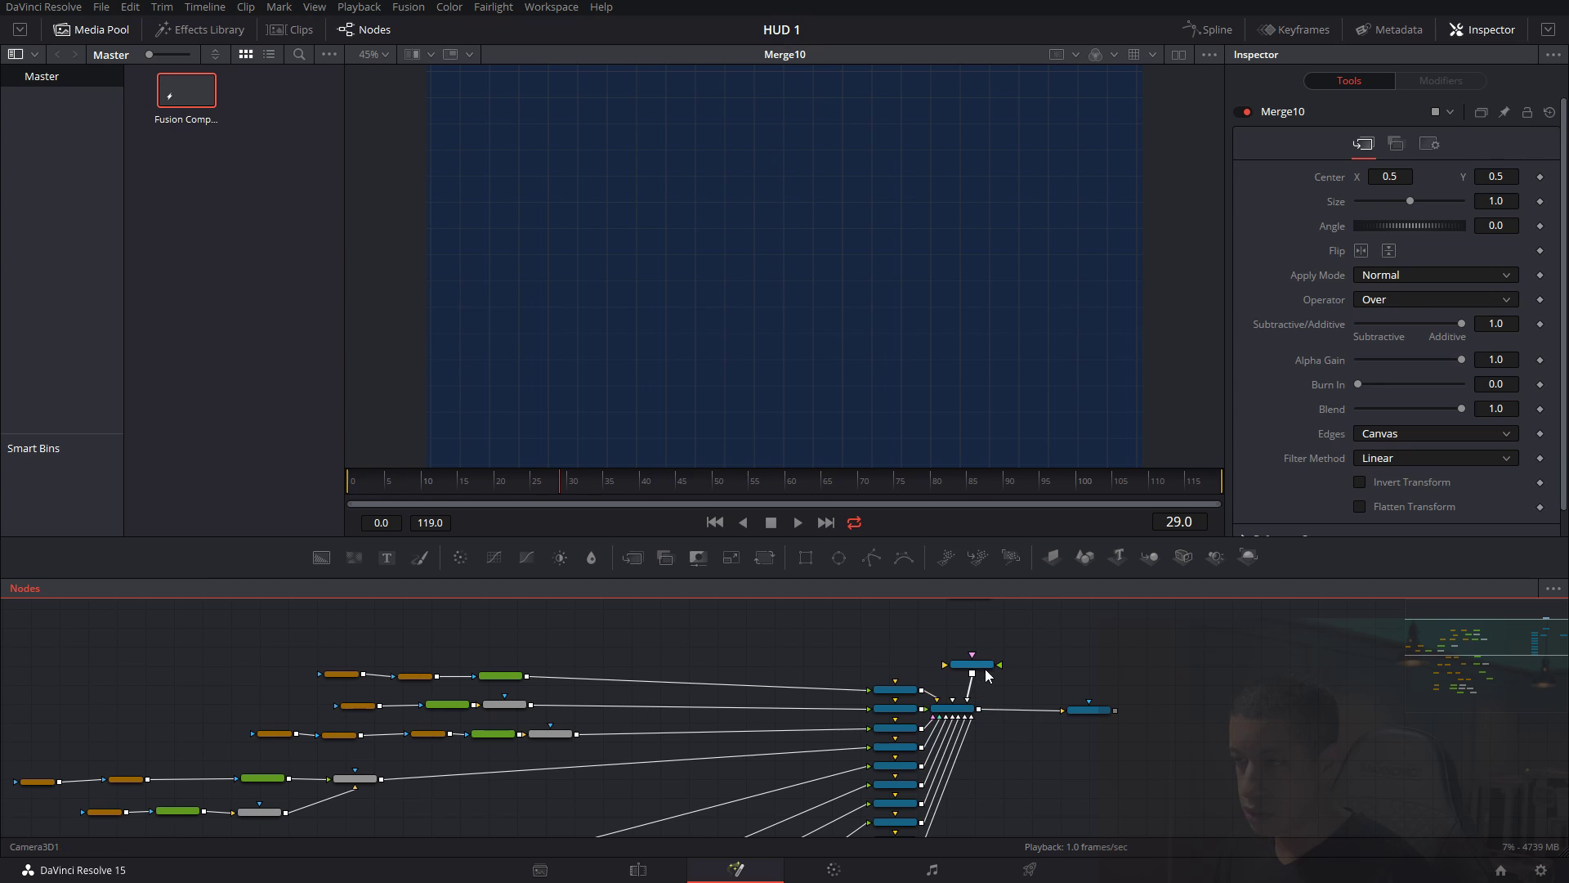
key(1)
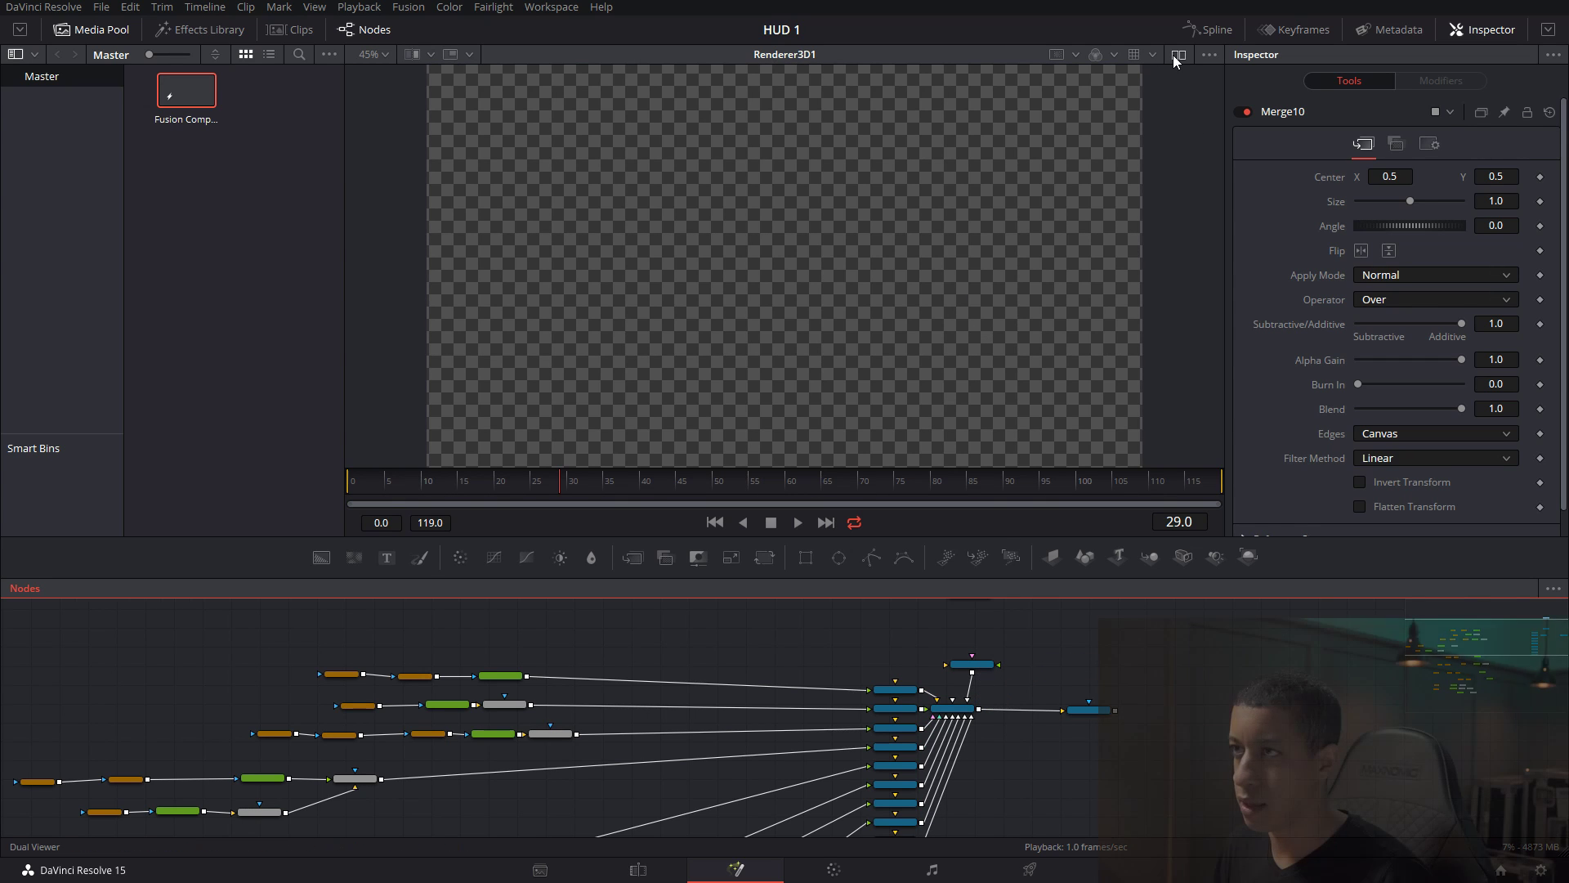
Switch to the dual-viewer layout with Merge3D1 loaded beside the render, and hide the Media Pool.
click(1177, 55)
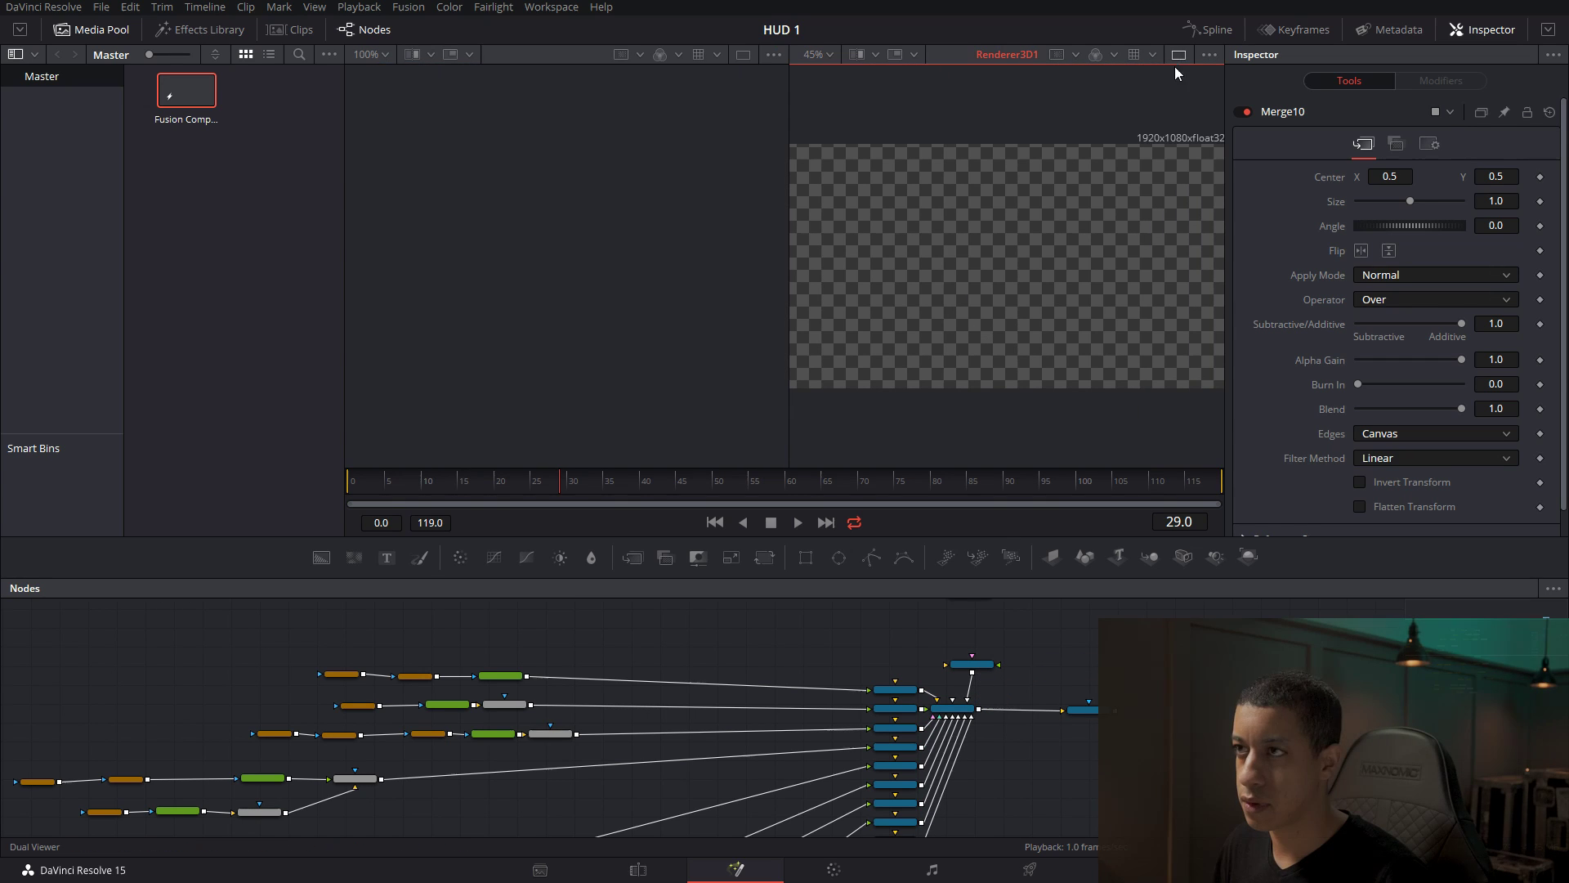
click(961, 715)
key(1)
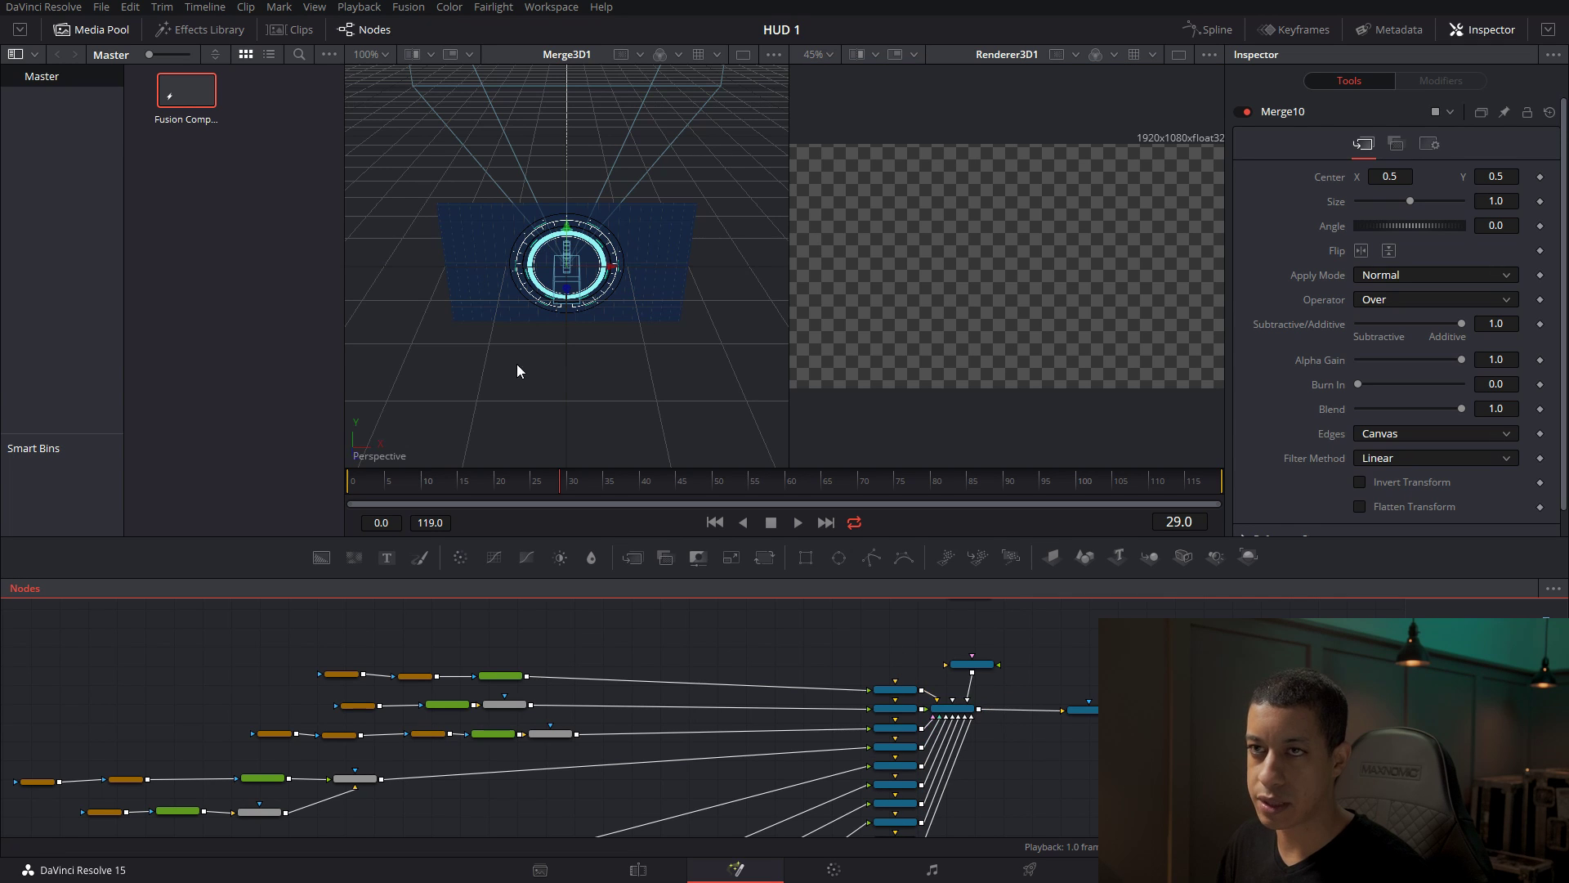
click(84, 31)
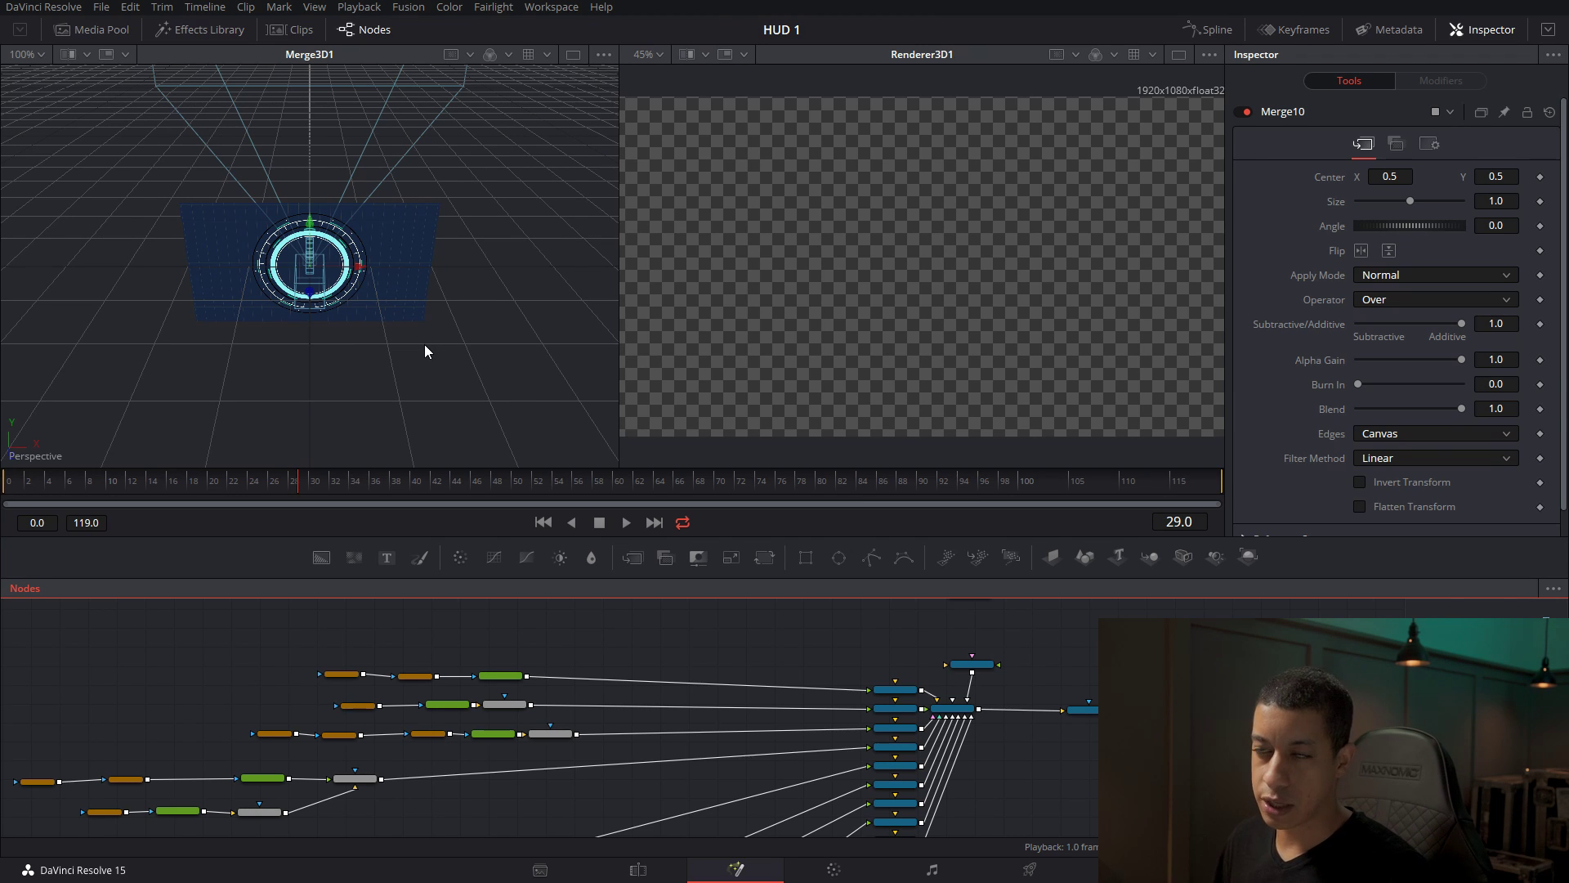
Examine the image planes and camera in the Merge3D1 perspective view from several distances and angles.
scroll(414, 341, down, 6)
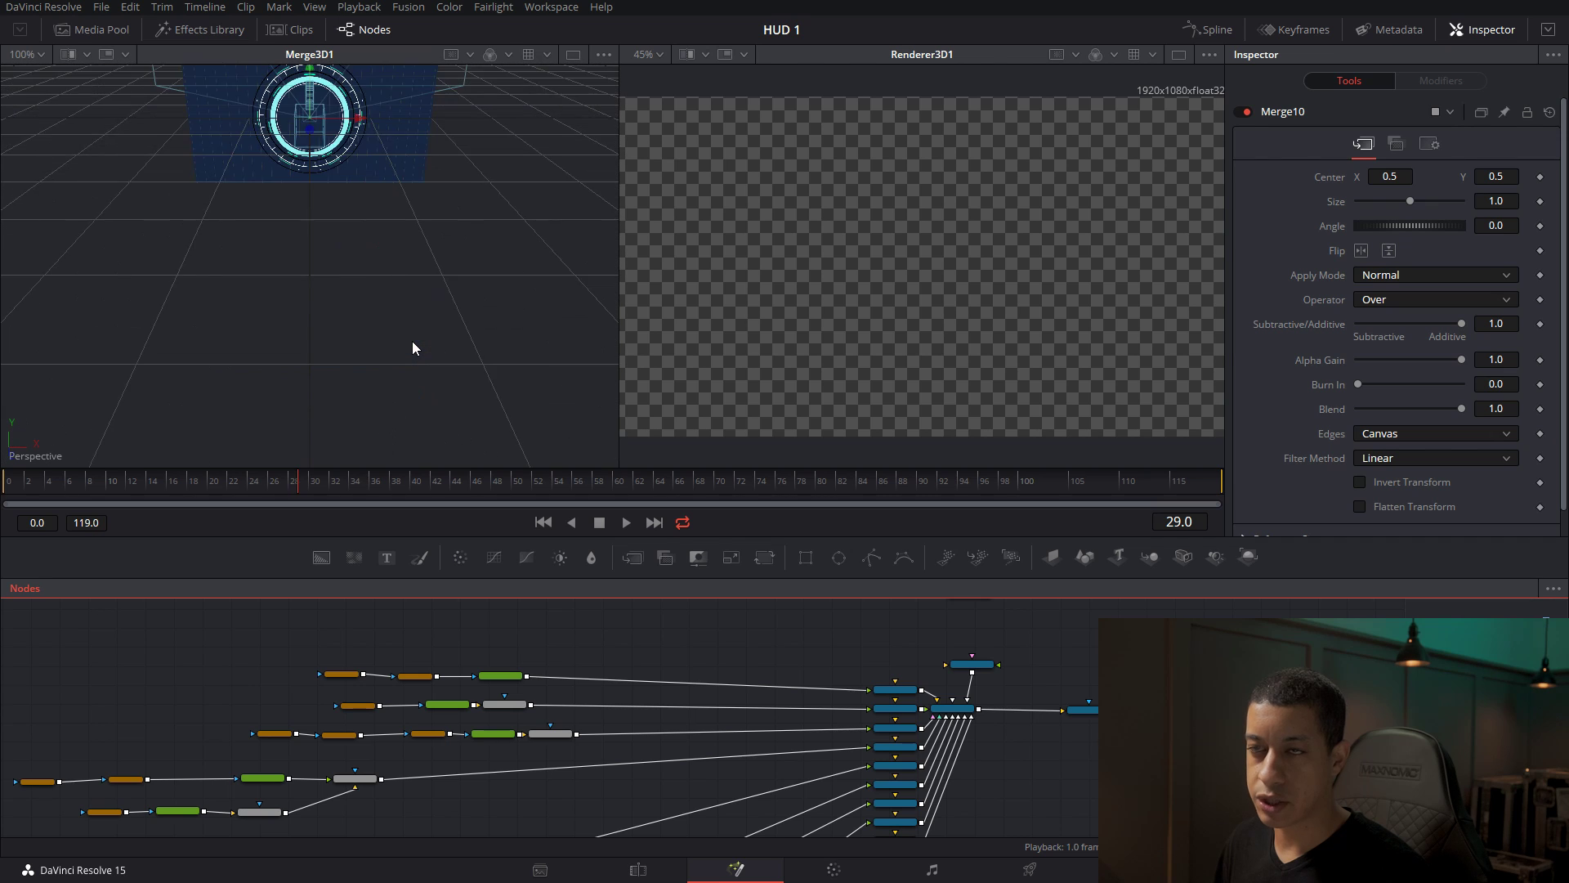
scroll(412, 340, up, 6)
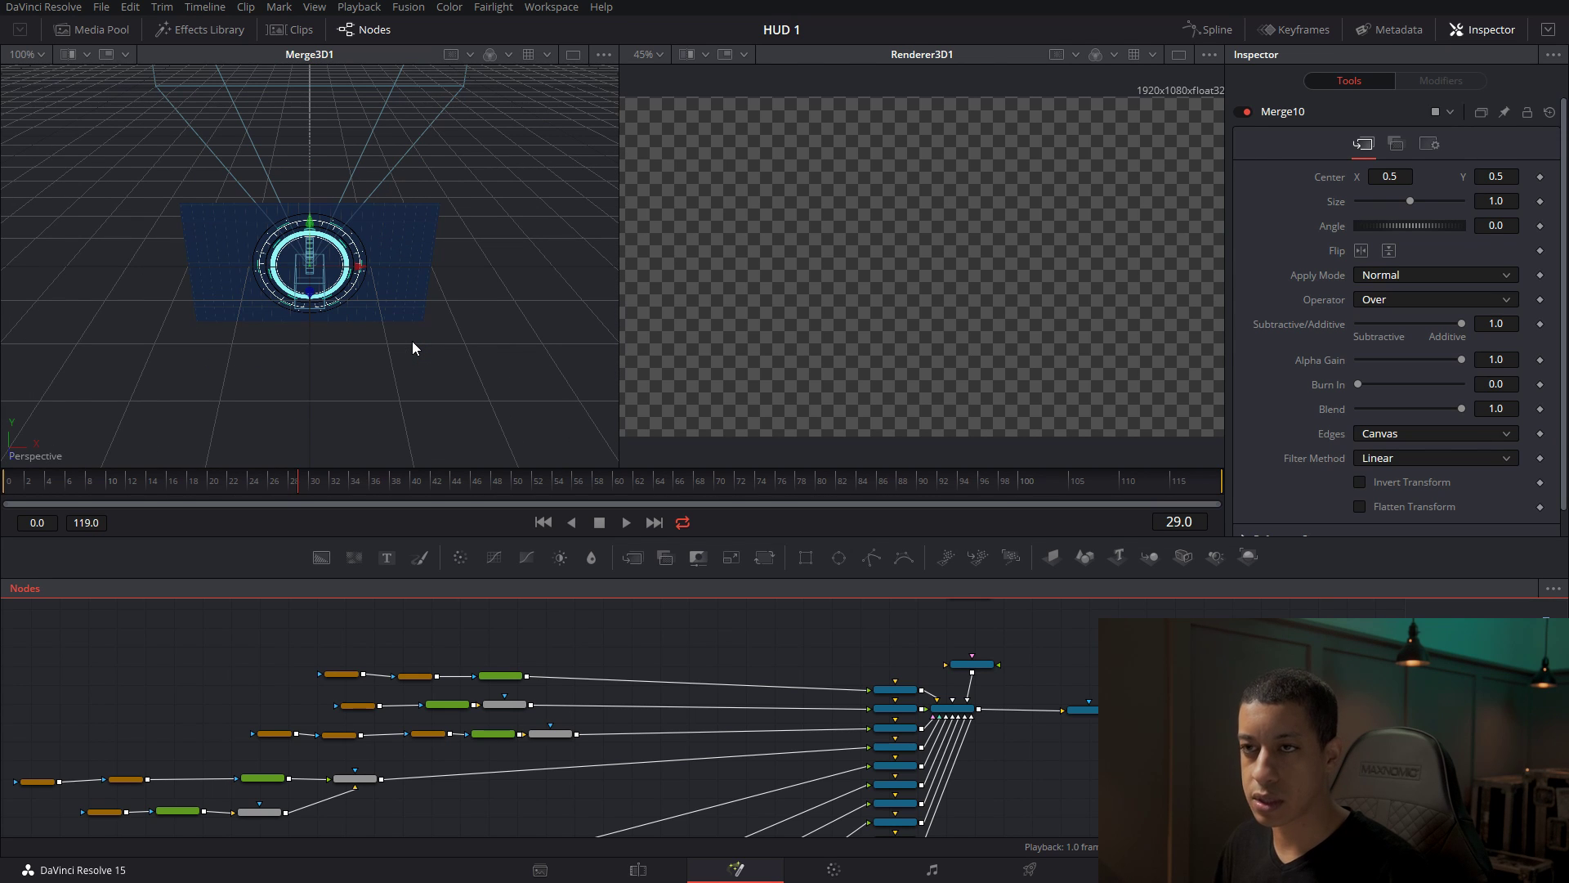
scroll(412, 341, down, 6)
scroll(412, 342, up, 6)
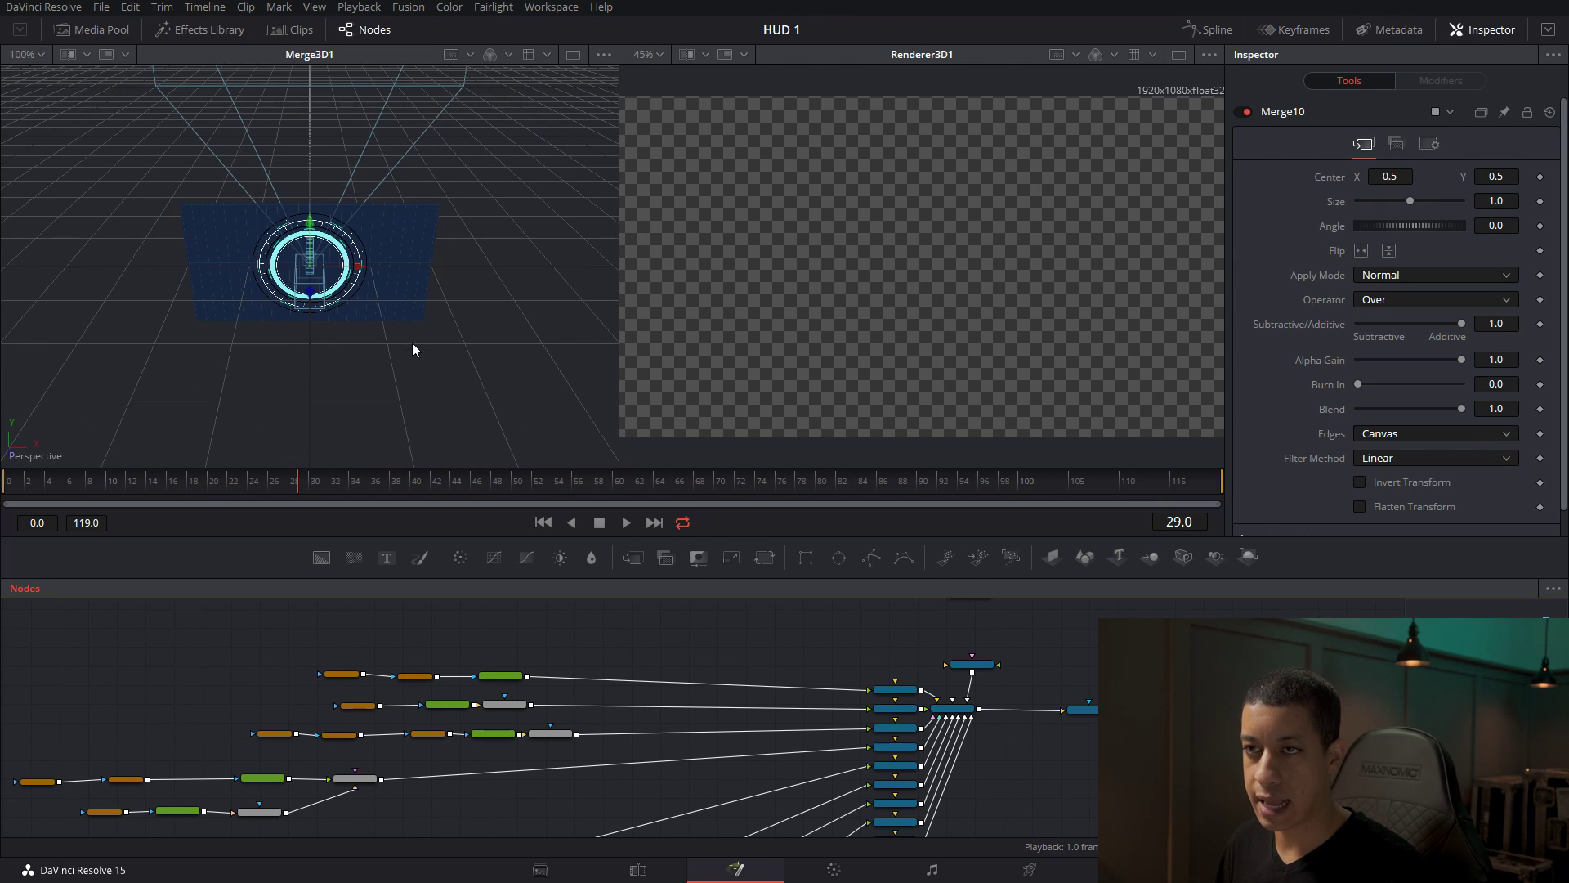
click(327, 372)
drag(354, 365, 502, 333)
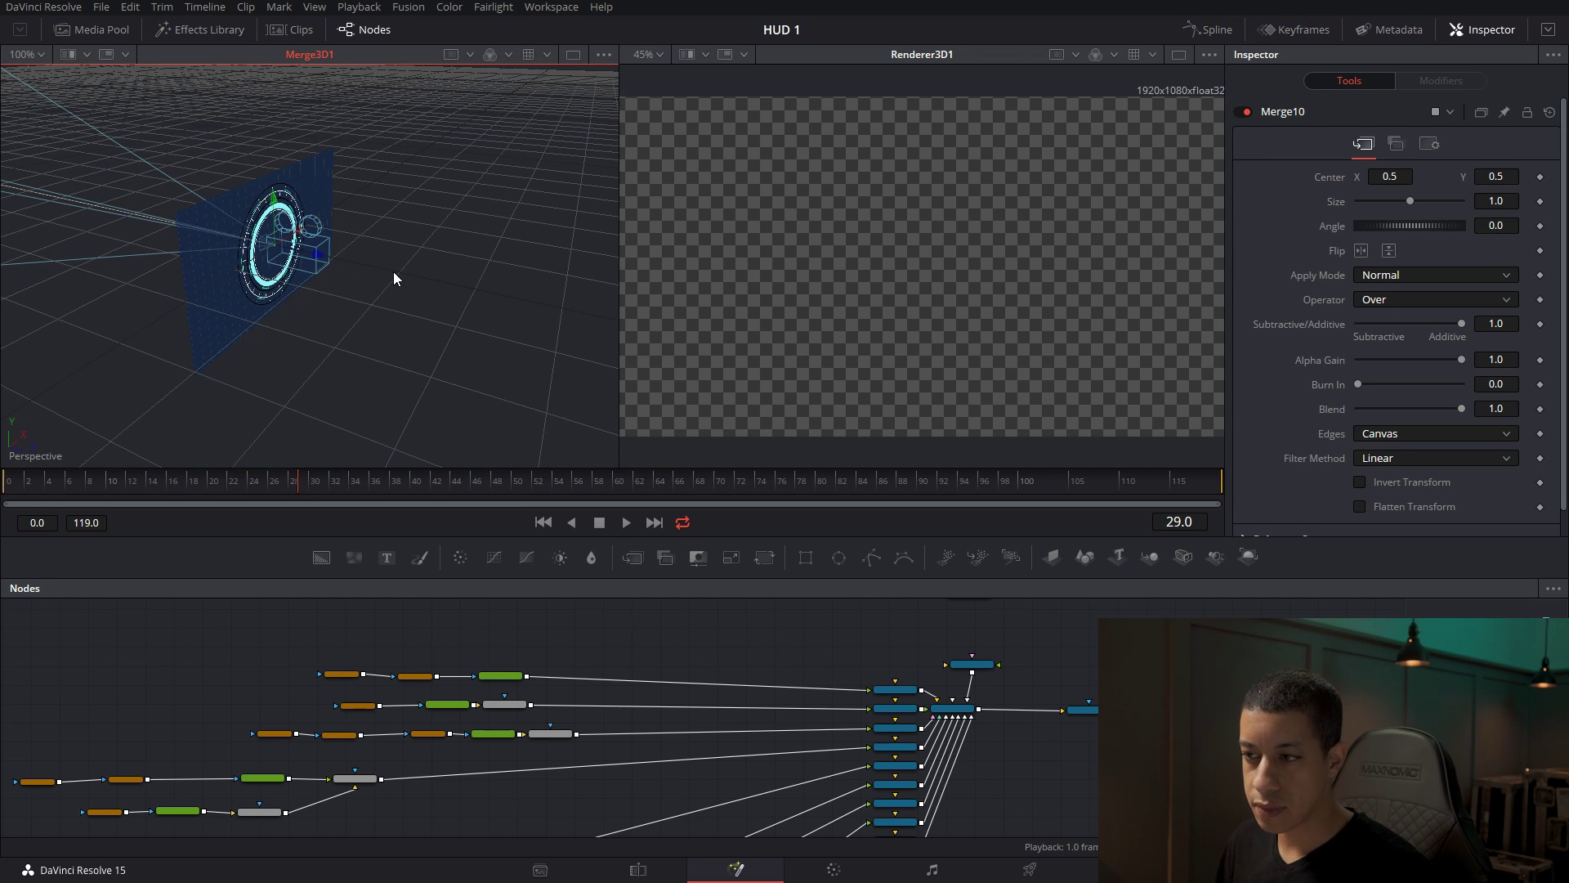
drag(341, 331, 235, 331)
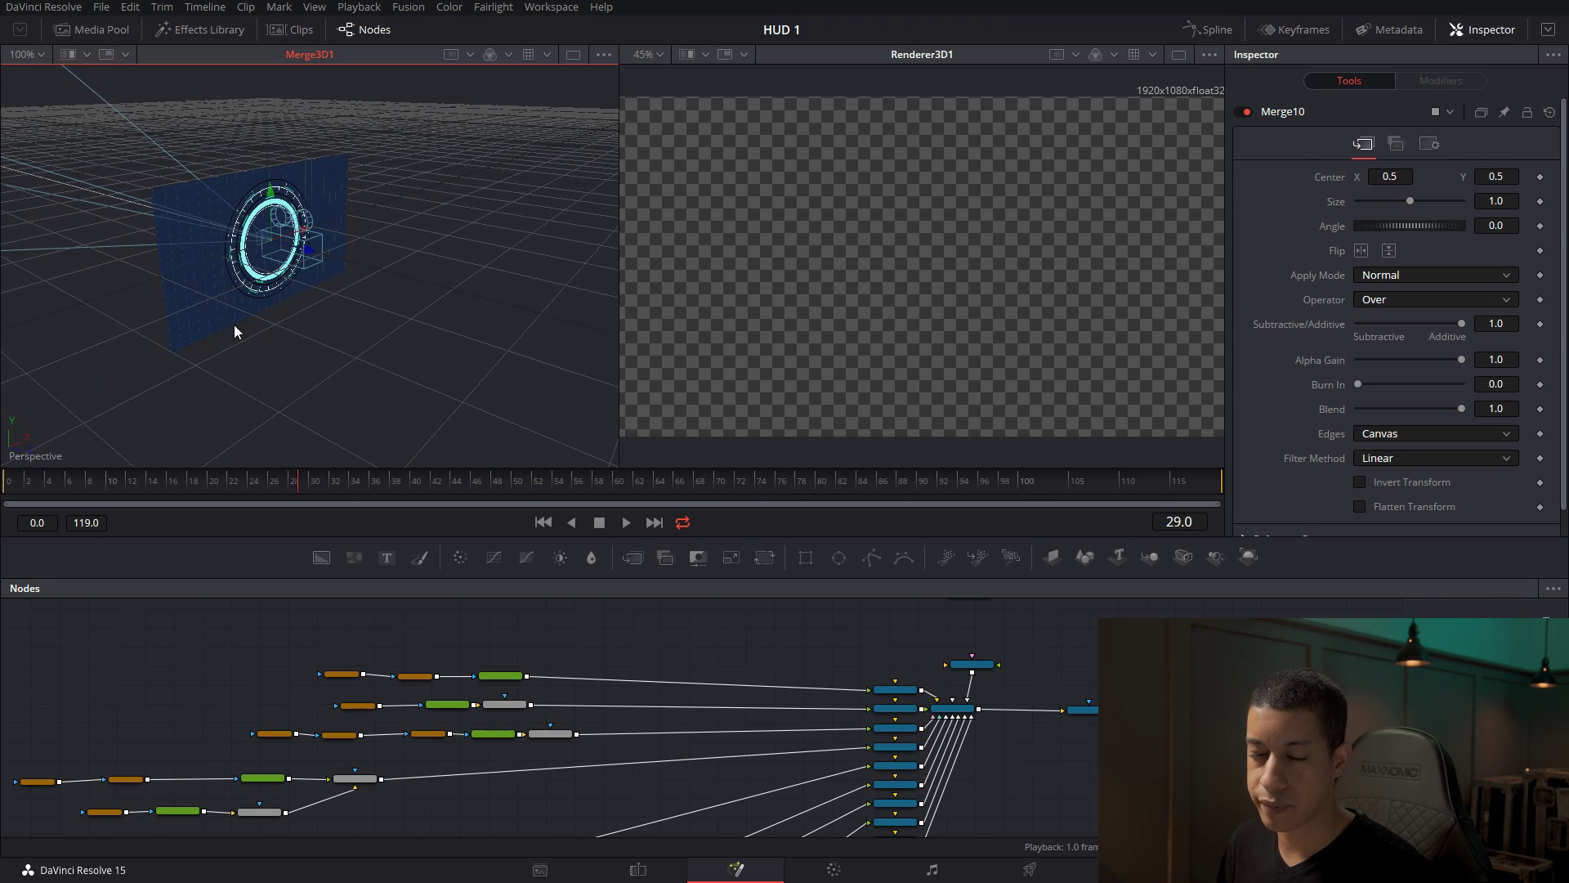
Move the camera backward from the image planes until the whole blue grid background fits in the rendered frame.
drag(307, 260, 606, 366)
scroll(539, 370, down, 2)
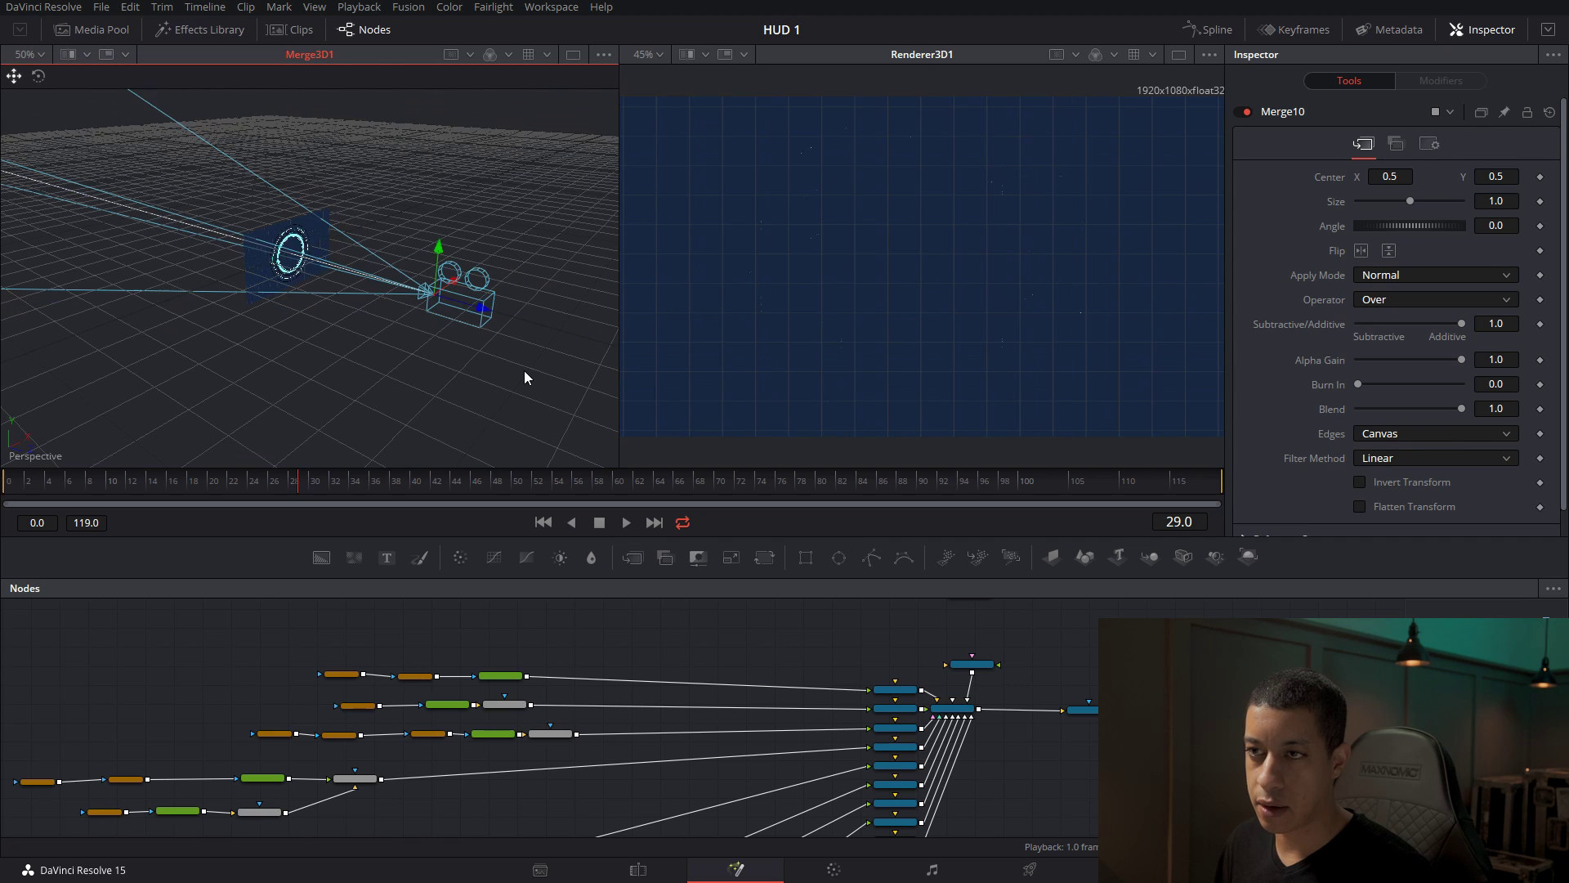
drag(493, 367, 634, 399)
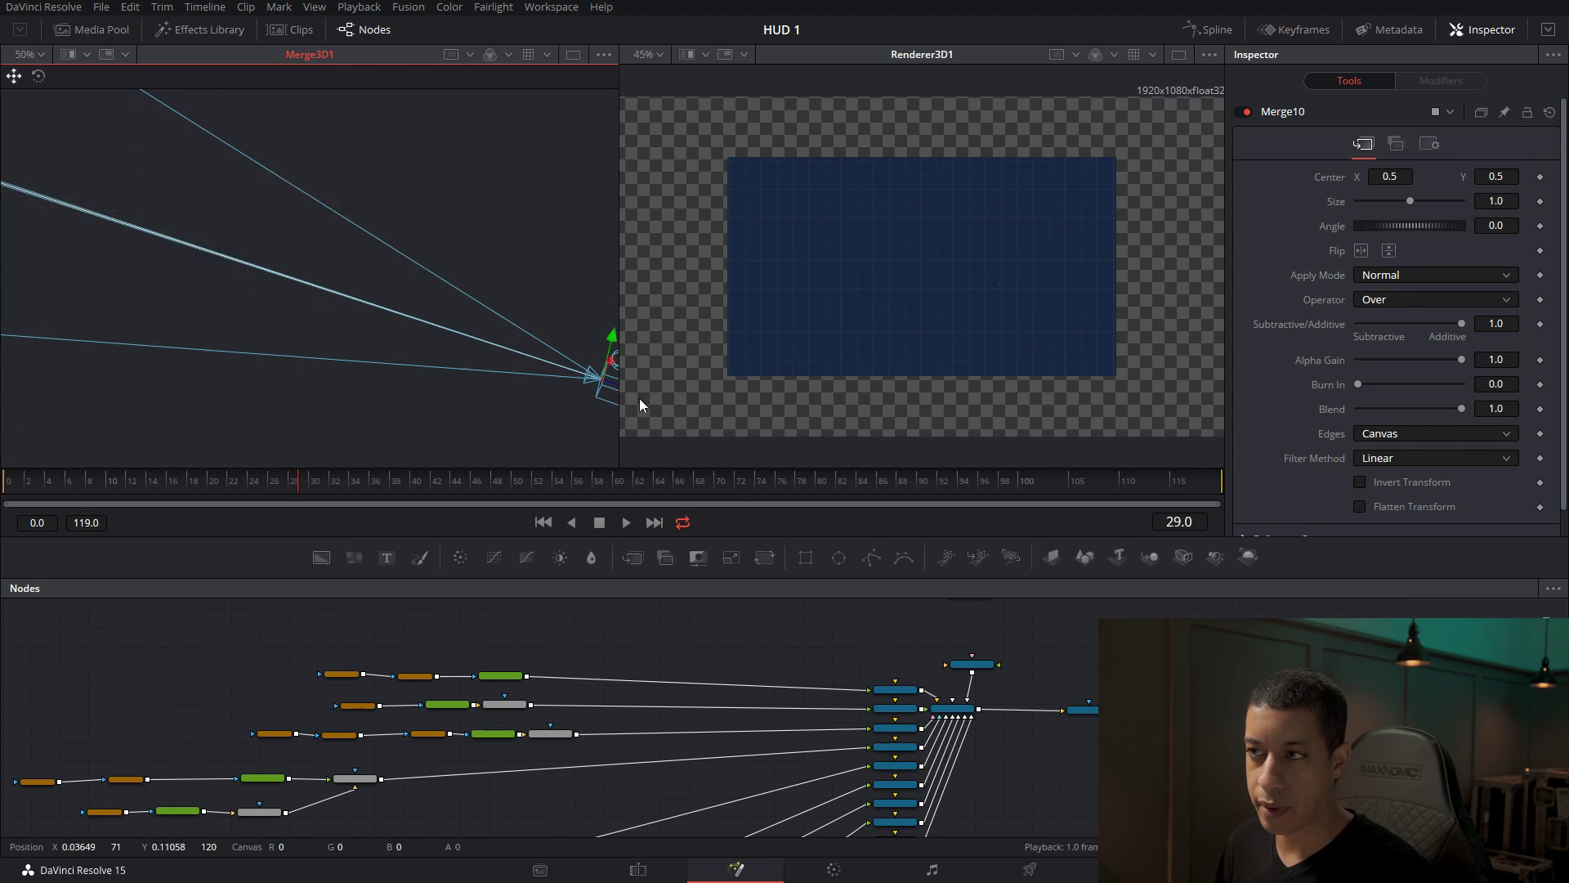
drag(529, 407, 331, 328)
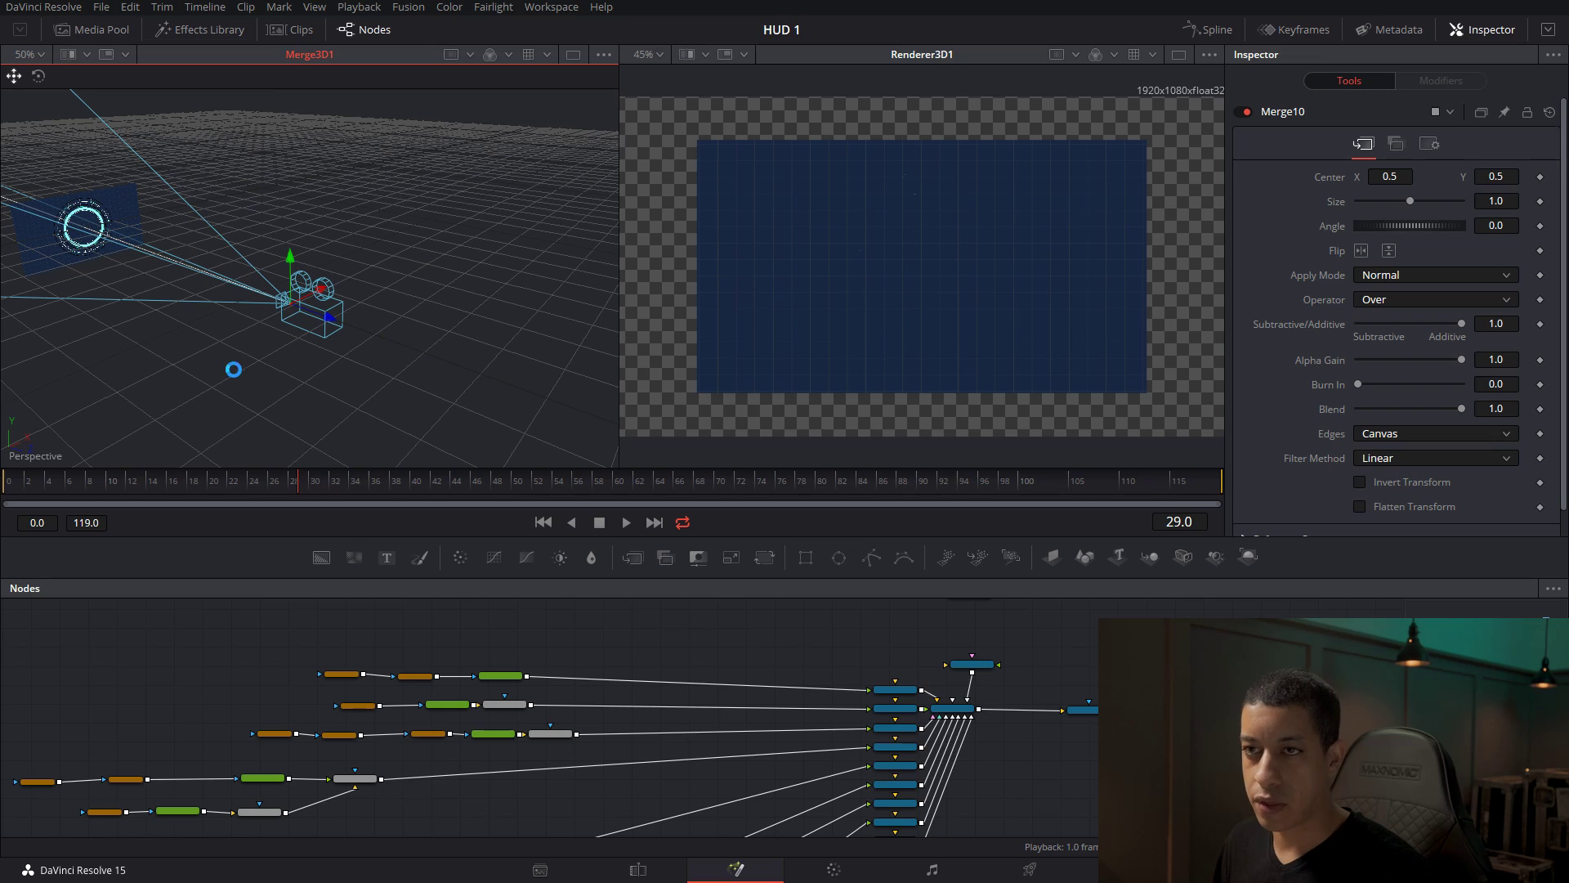
Examine the ring and grid planes in the perspective view from close up, from the side and from farther away.
drag(237, 375, 273, 320)
scroll(248, 278, up, 6)
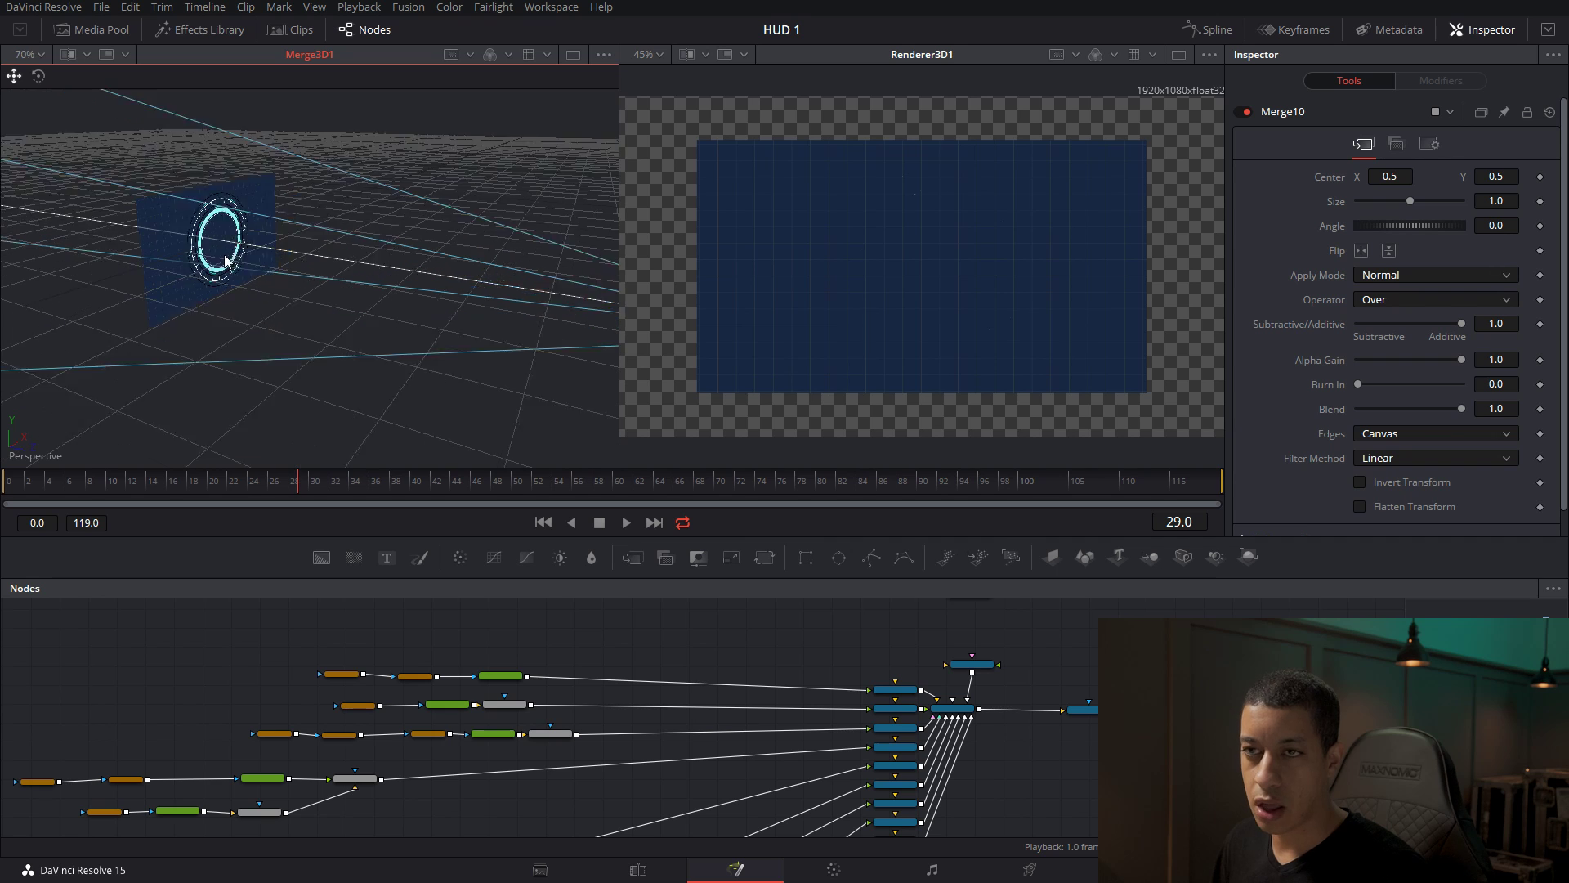
drag(126, 355, 343, 330)
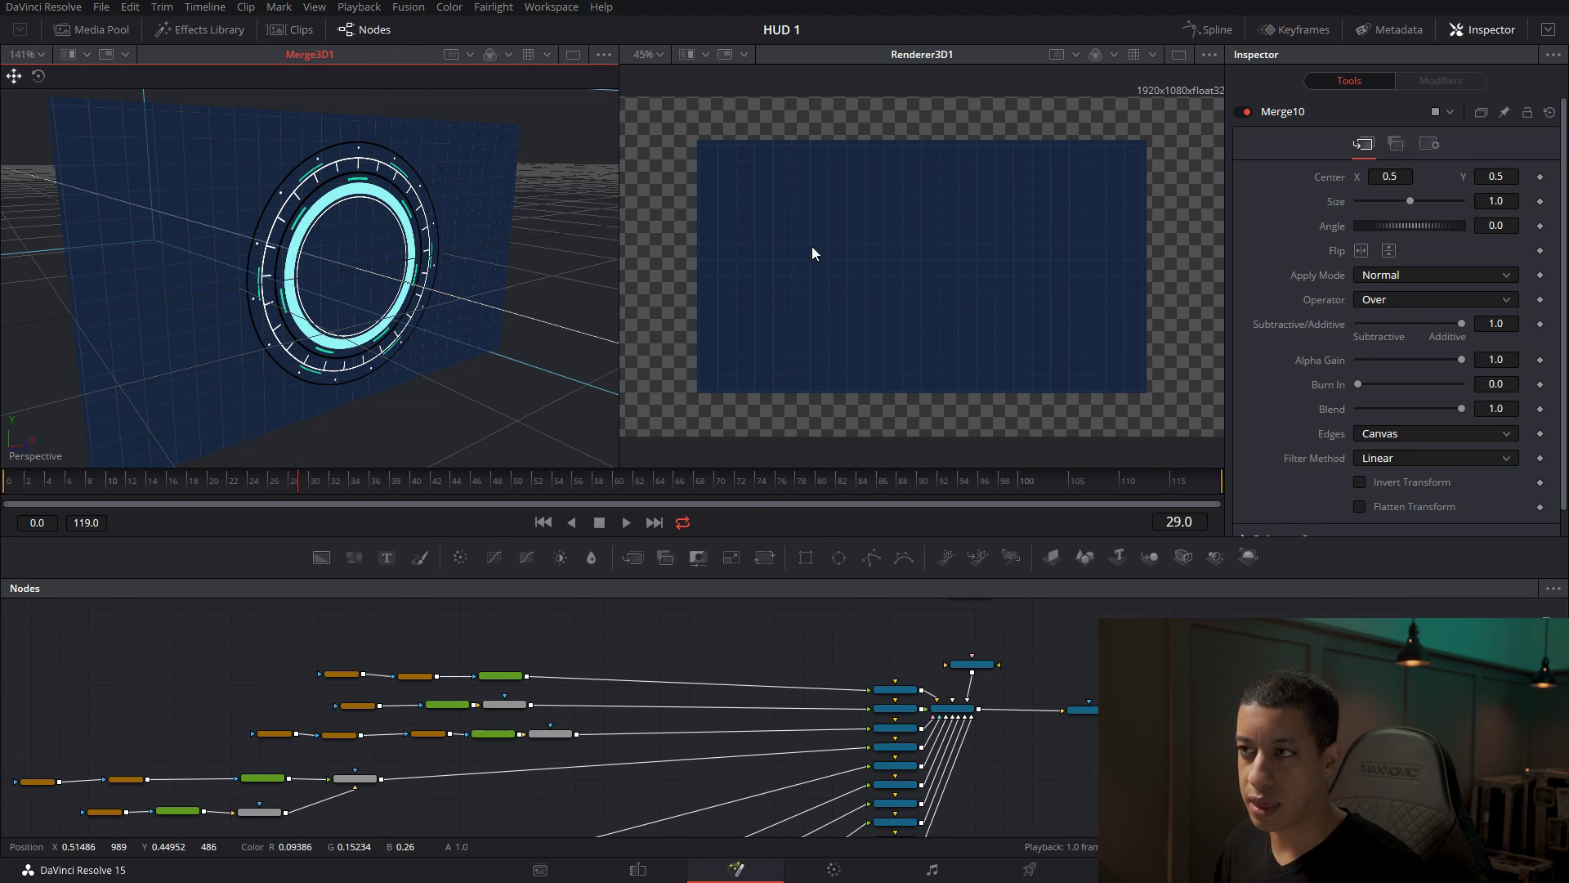
scroll(492, 349, down, 1)
drag(490, 401, 441, 404)
scroll(475, 347, down, 1)
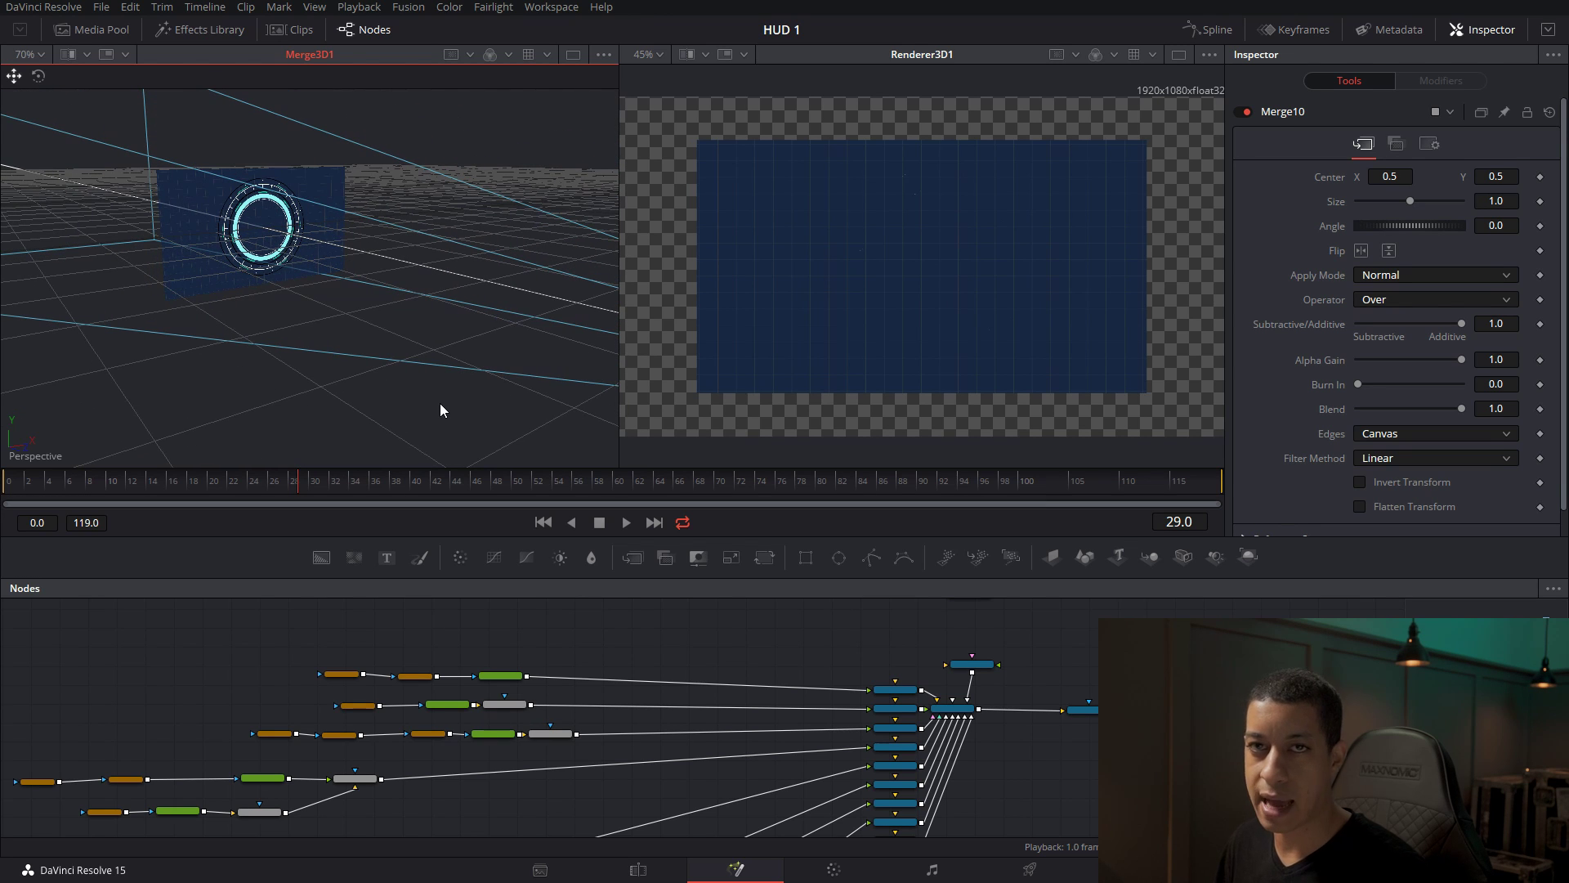
Move the blue grid background plane, ImagePlane3D1_8, slightly back along Z behind the ring planes, and save the project.
scroll(986, 767, down, 1)
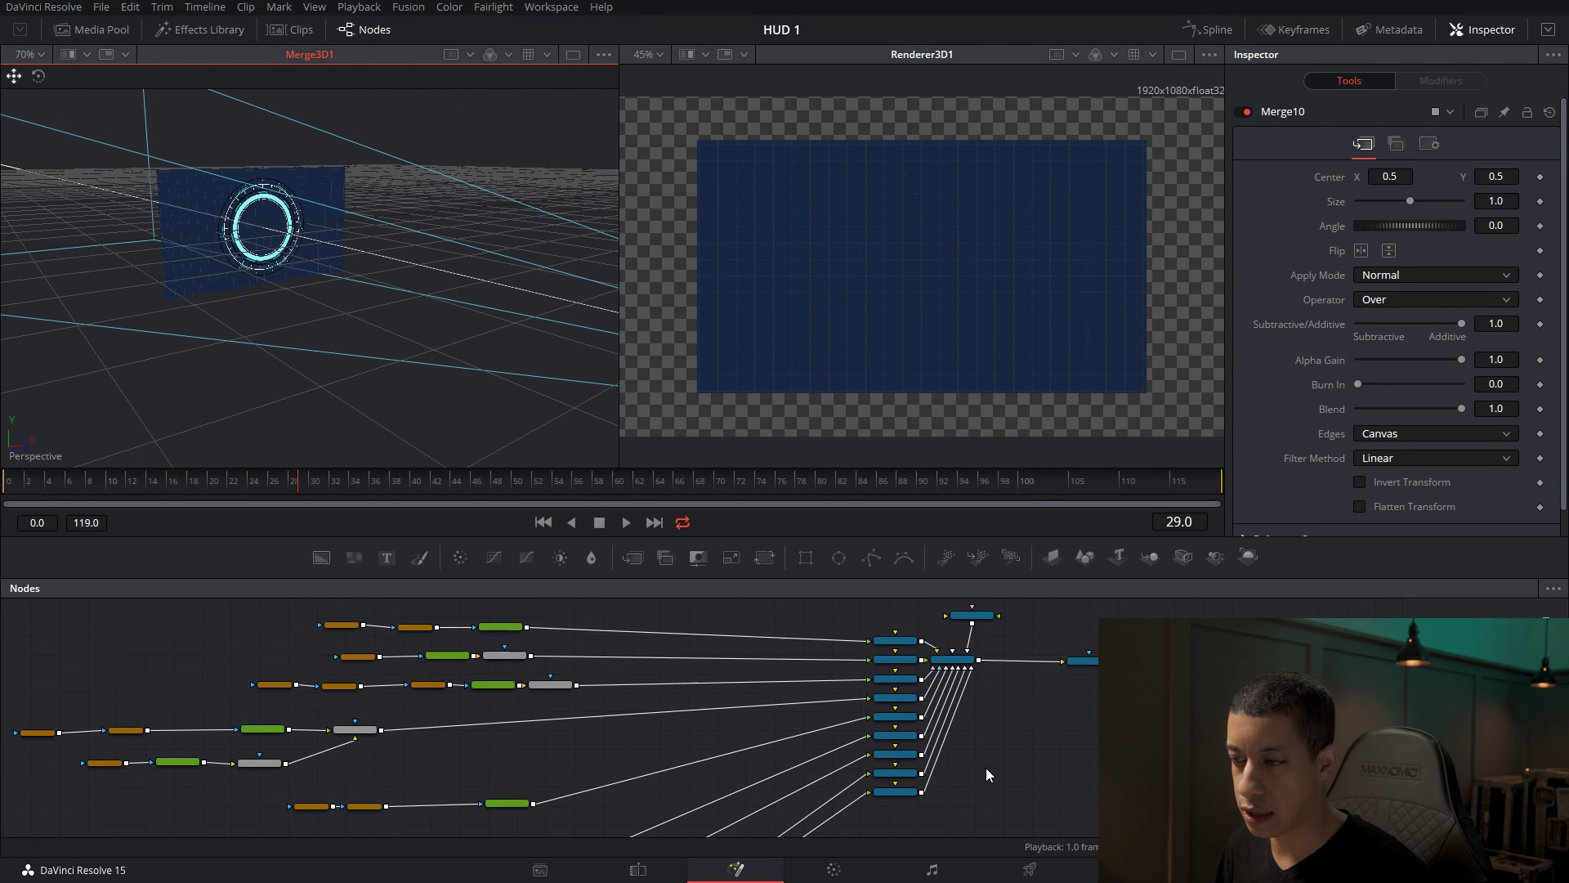
scroll(992, 792, down, 2)
scroll(858, 773, down, 3)
scroll(777, 776, left, 4)
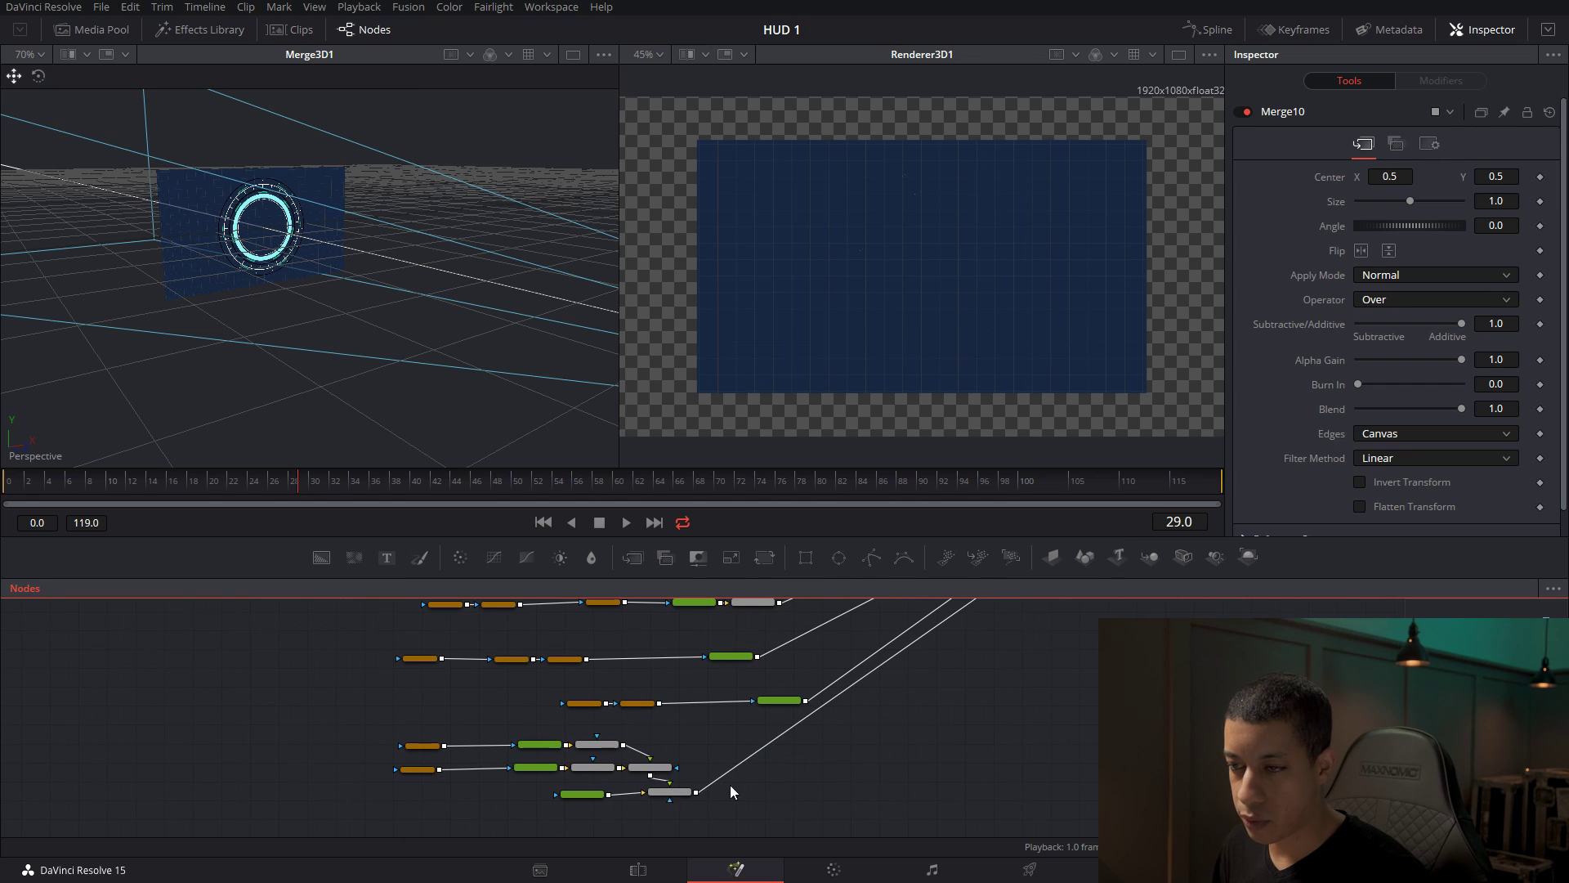
scroll(980, 711, right, 6)
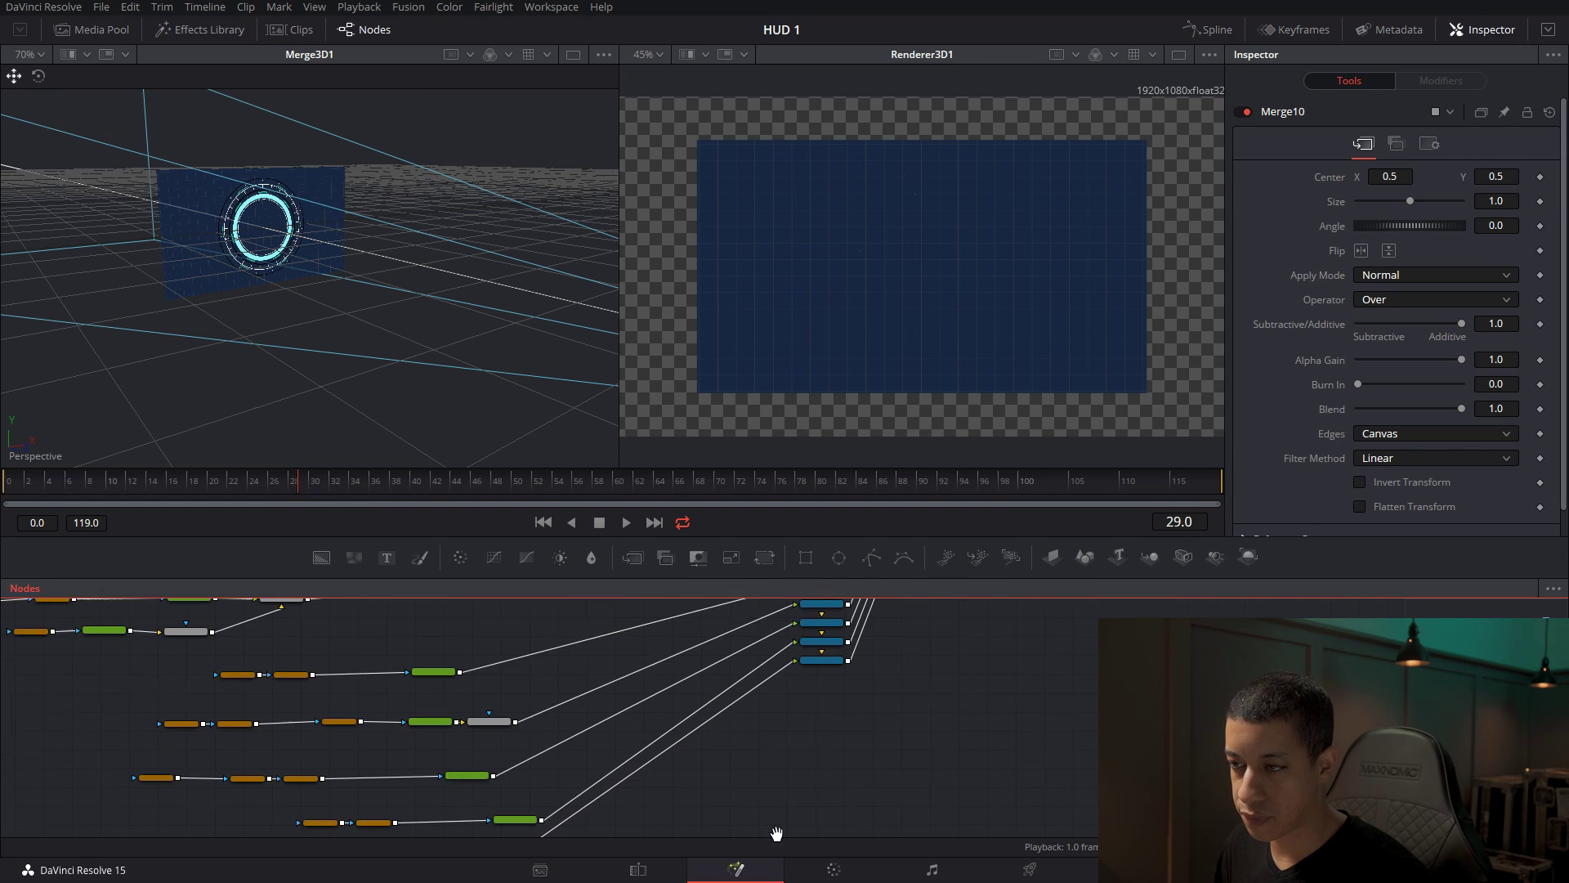
click(817, 677)
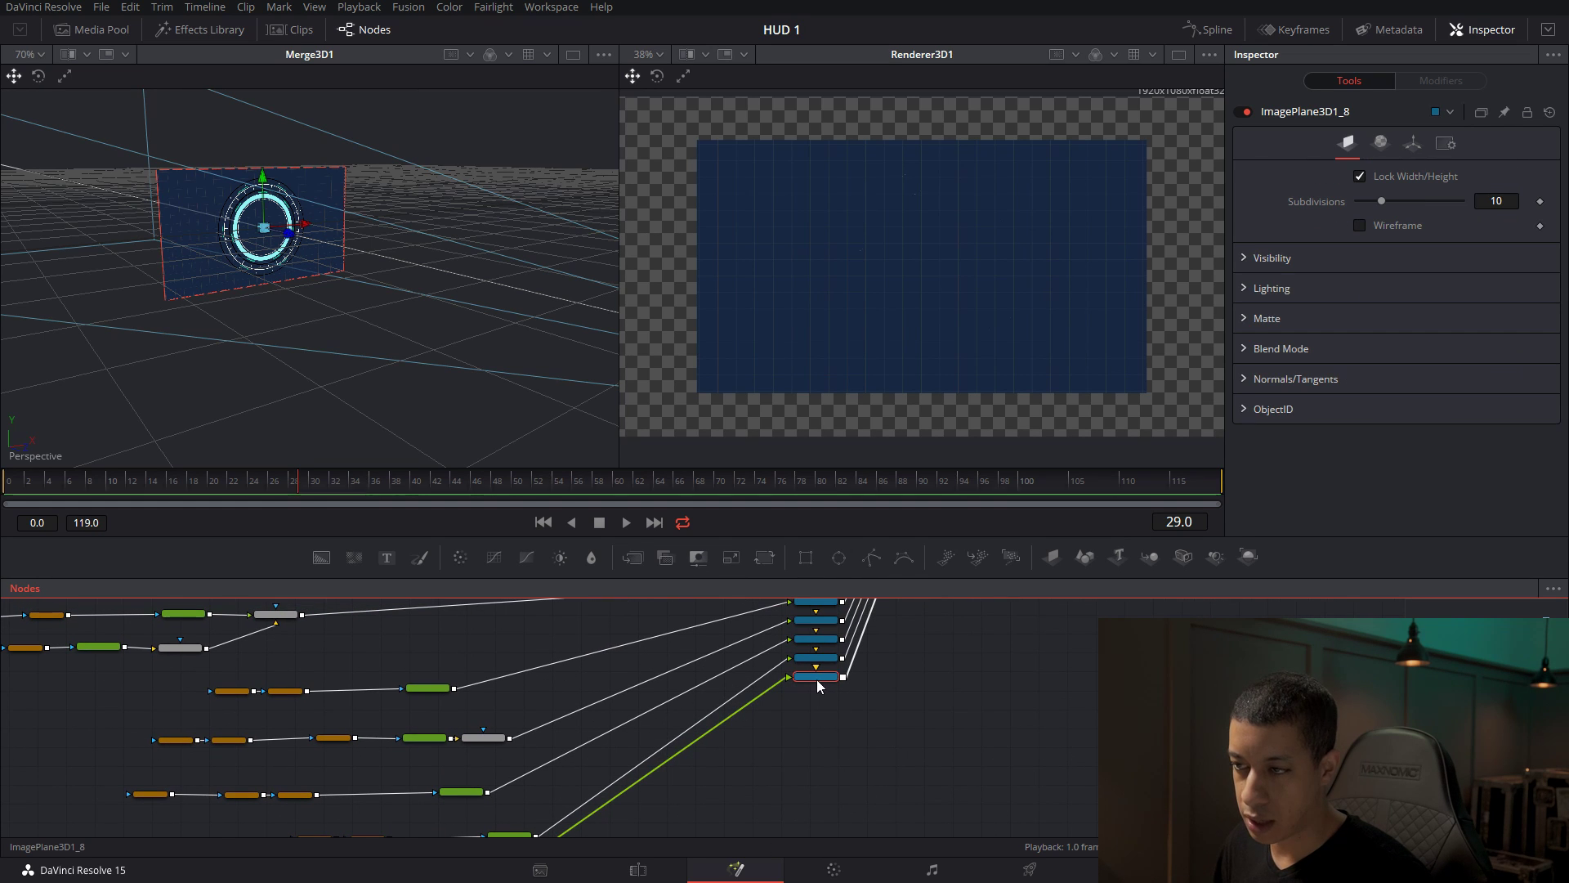
scroll(818, 685, up, 3)
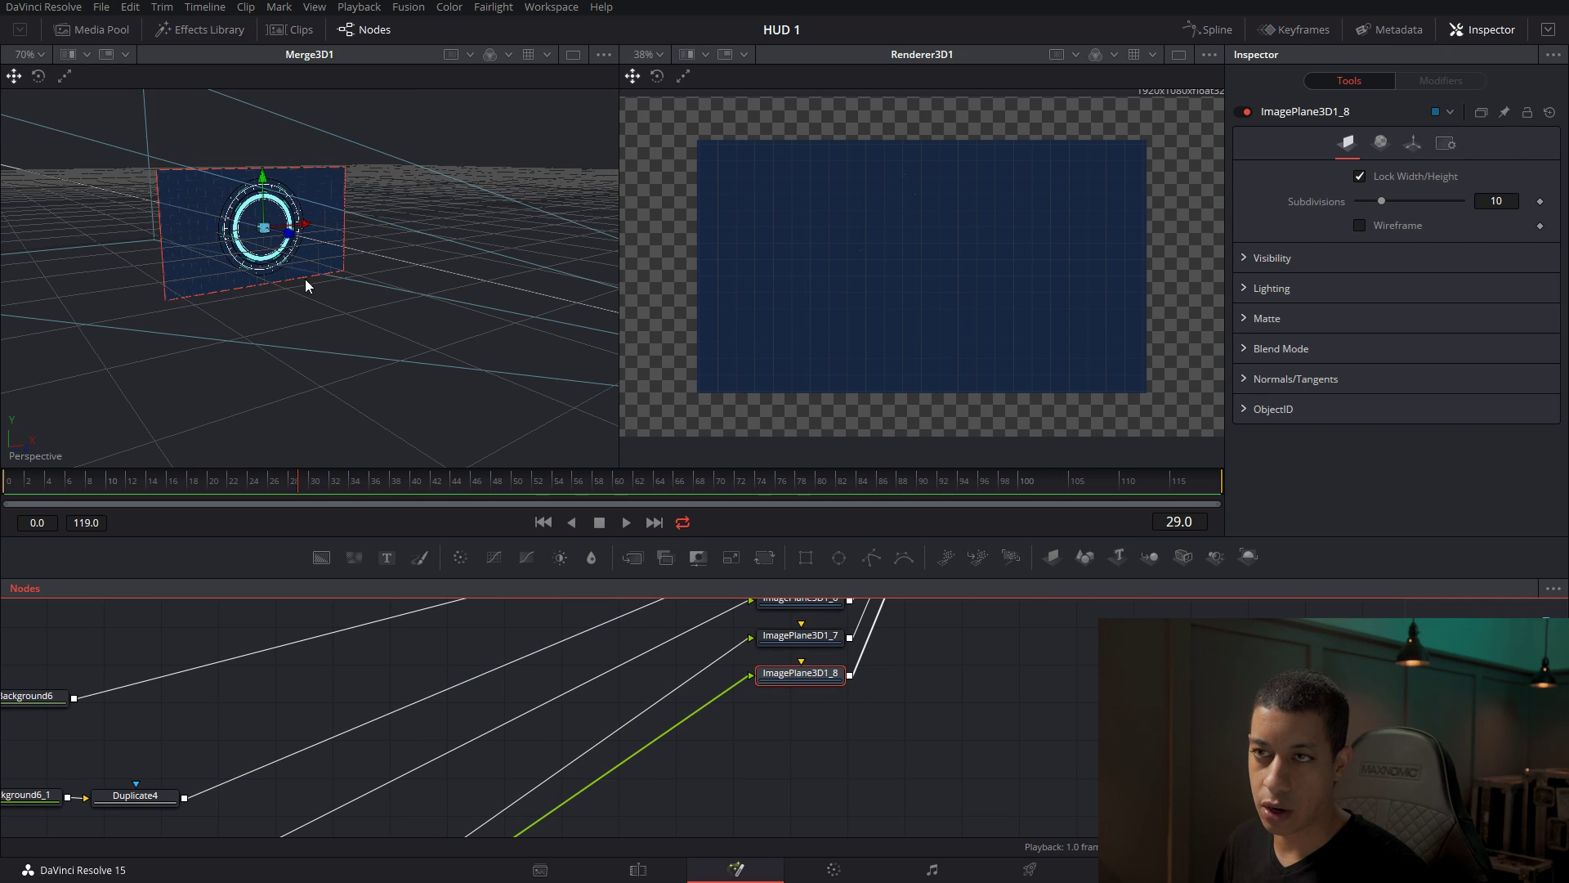
click(290, 238)
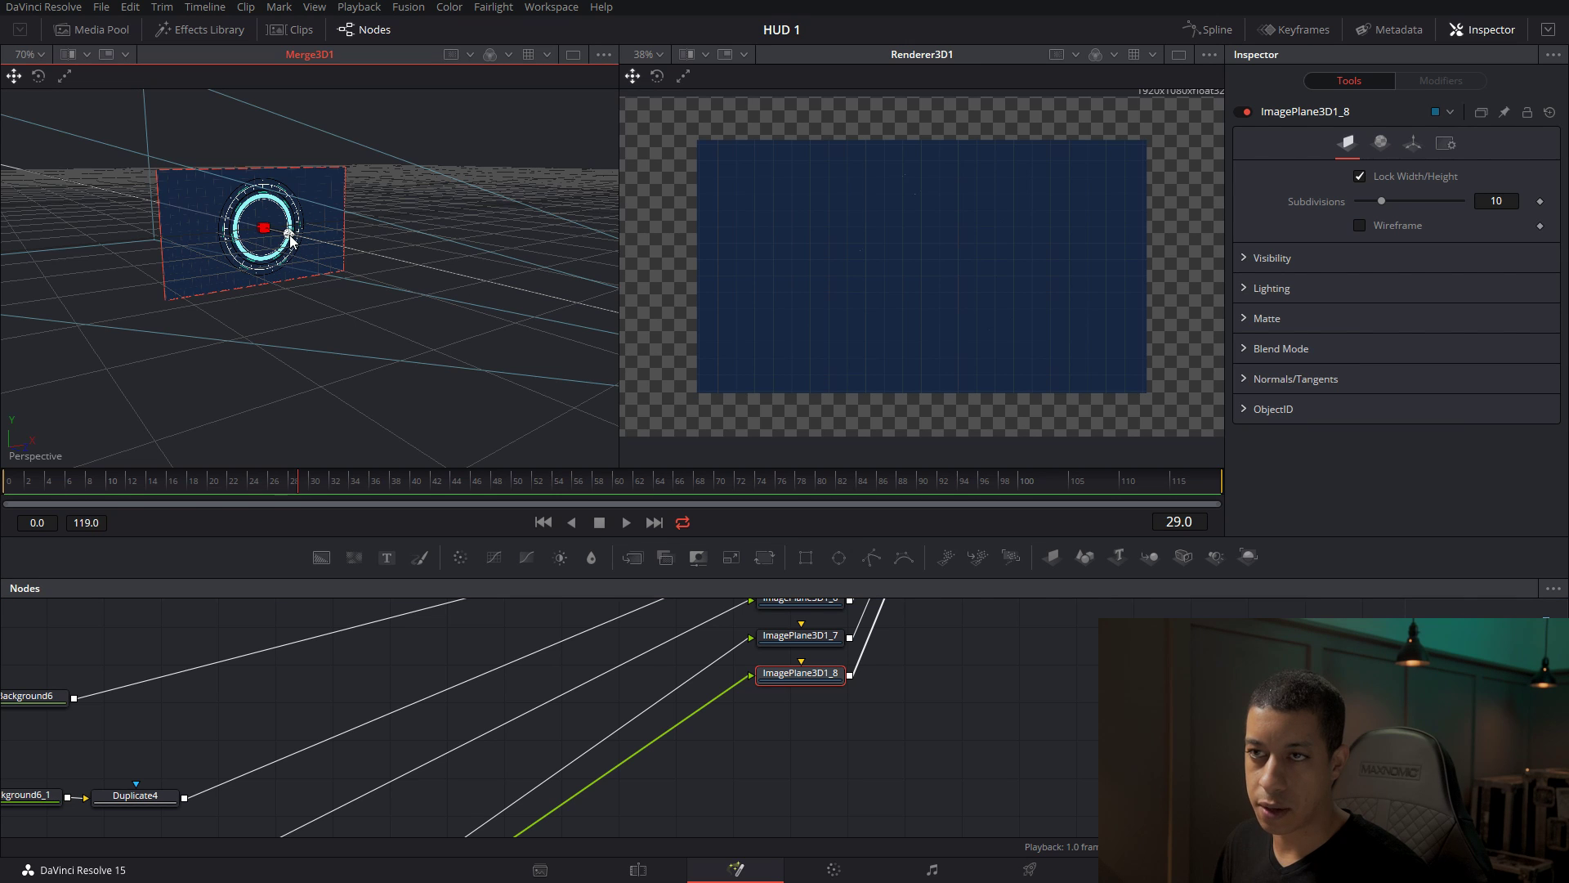
drag(290, 239, 260, 231)
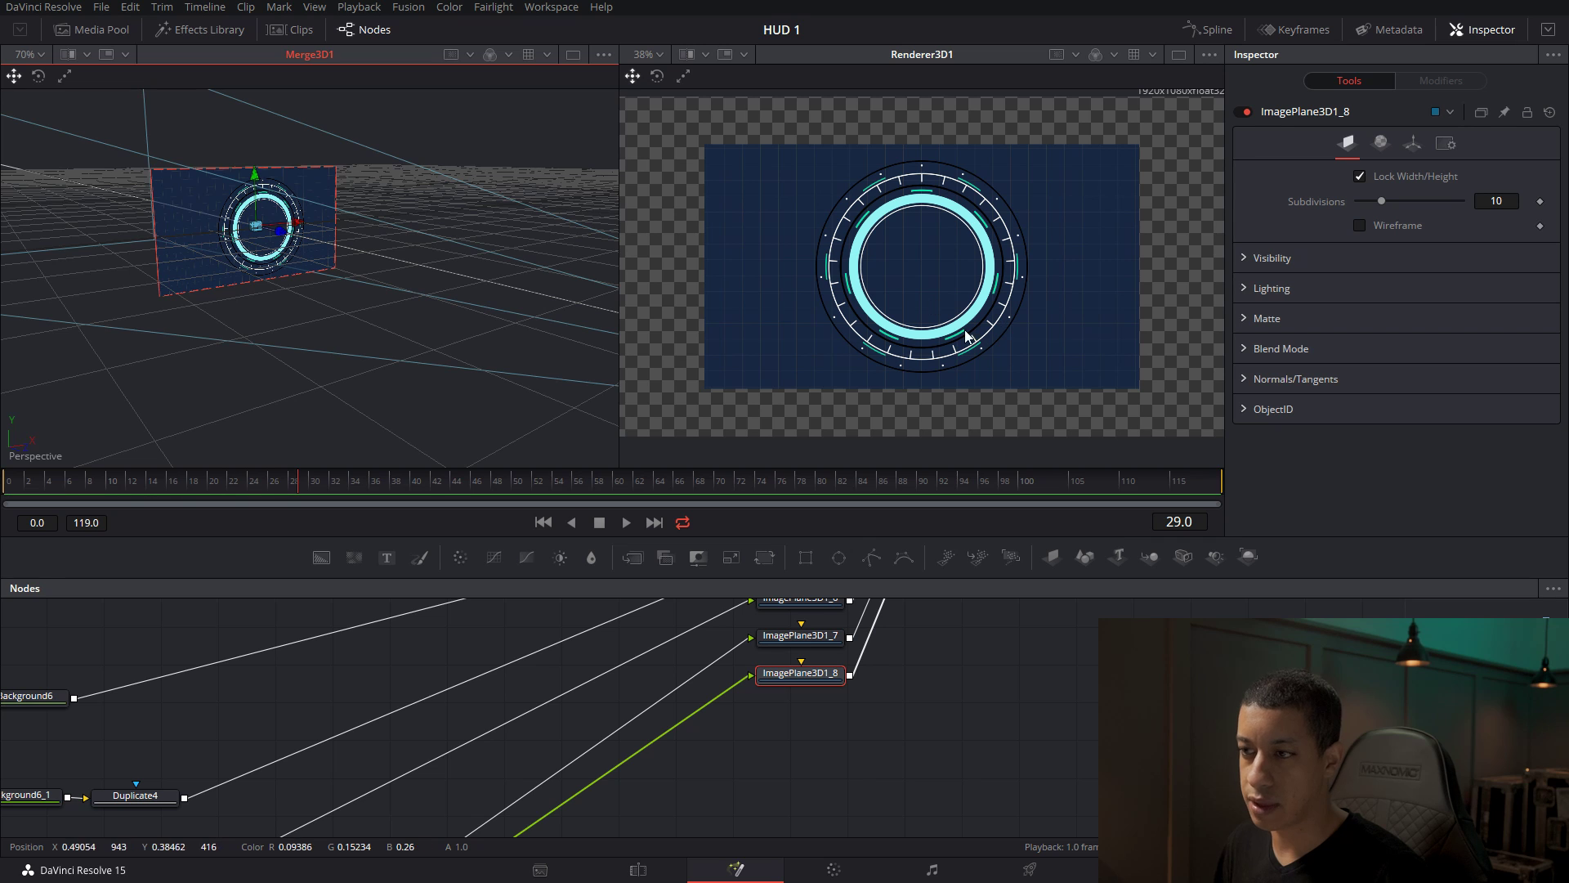
drag(1049, 732, 1012, 837)
key(ctrl+s)
Examine the gap between the grid background and the rings in the perspective view, and look over the connected nodes.
drag(1026, 645, 893, 758)
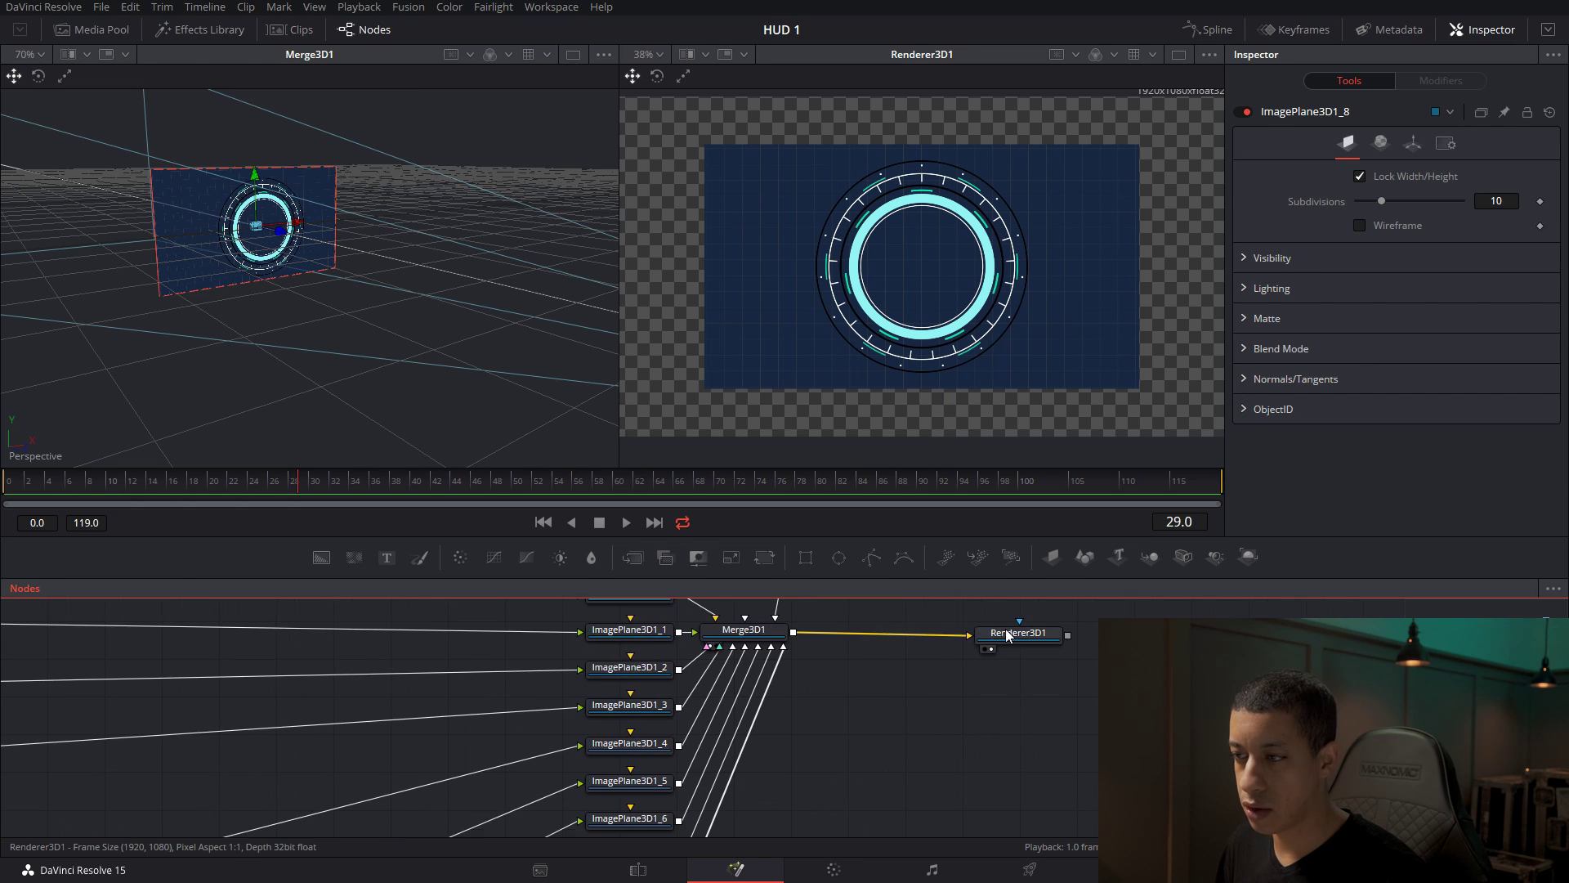
scroll(1005, 629, up, 3)
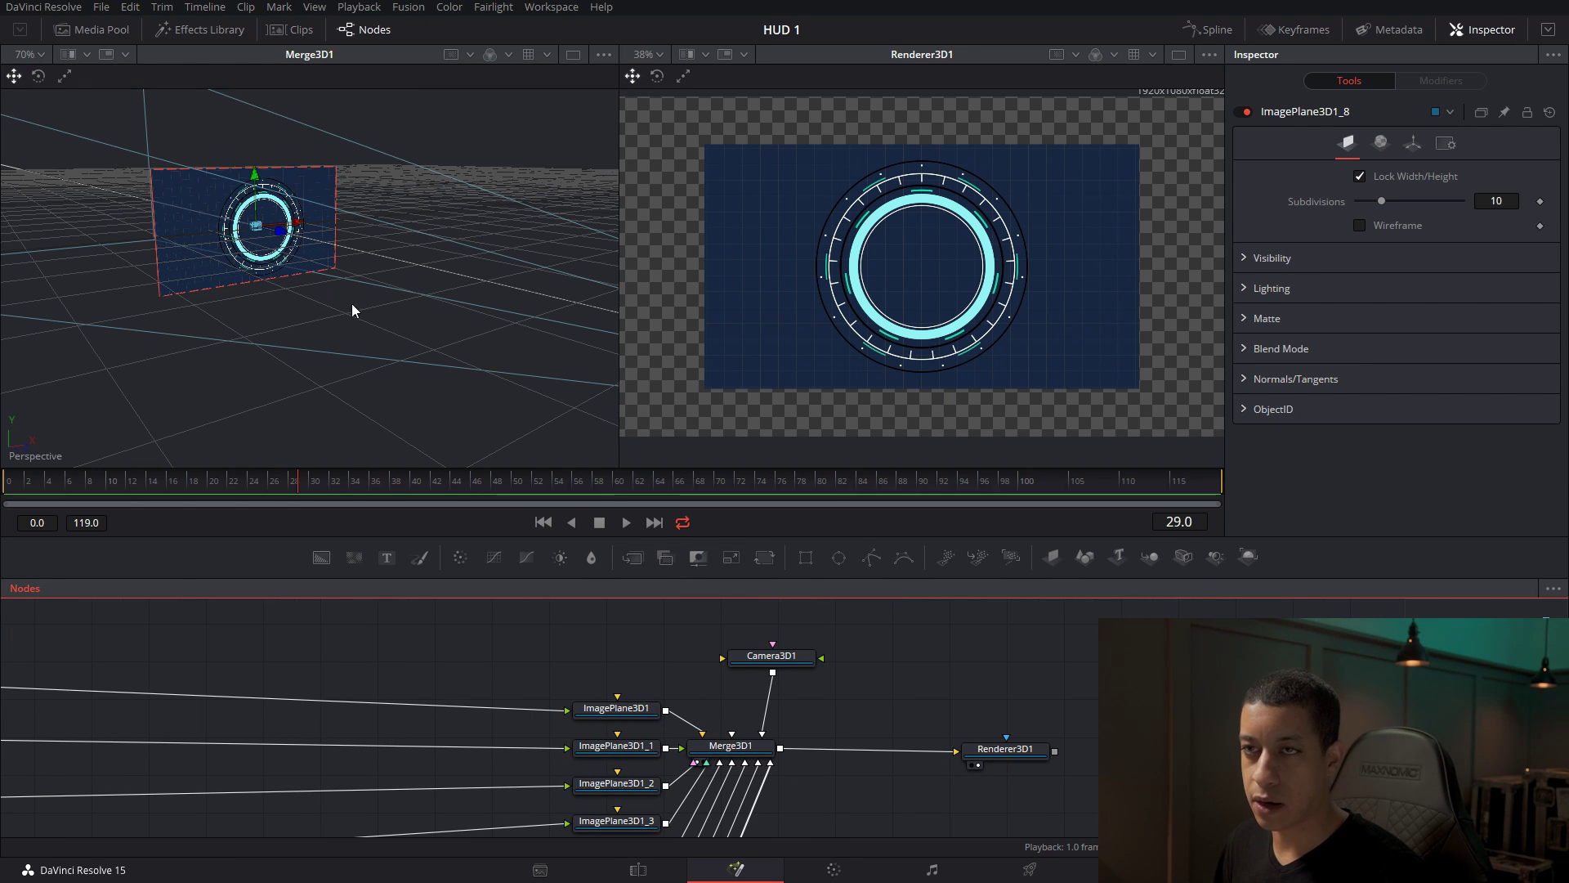
drag(352, 308, 190, 204)
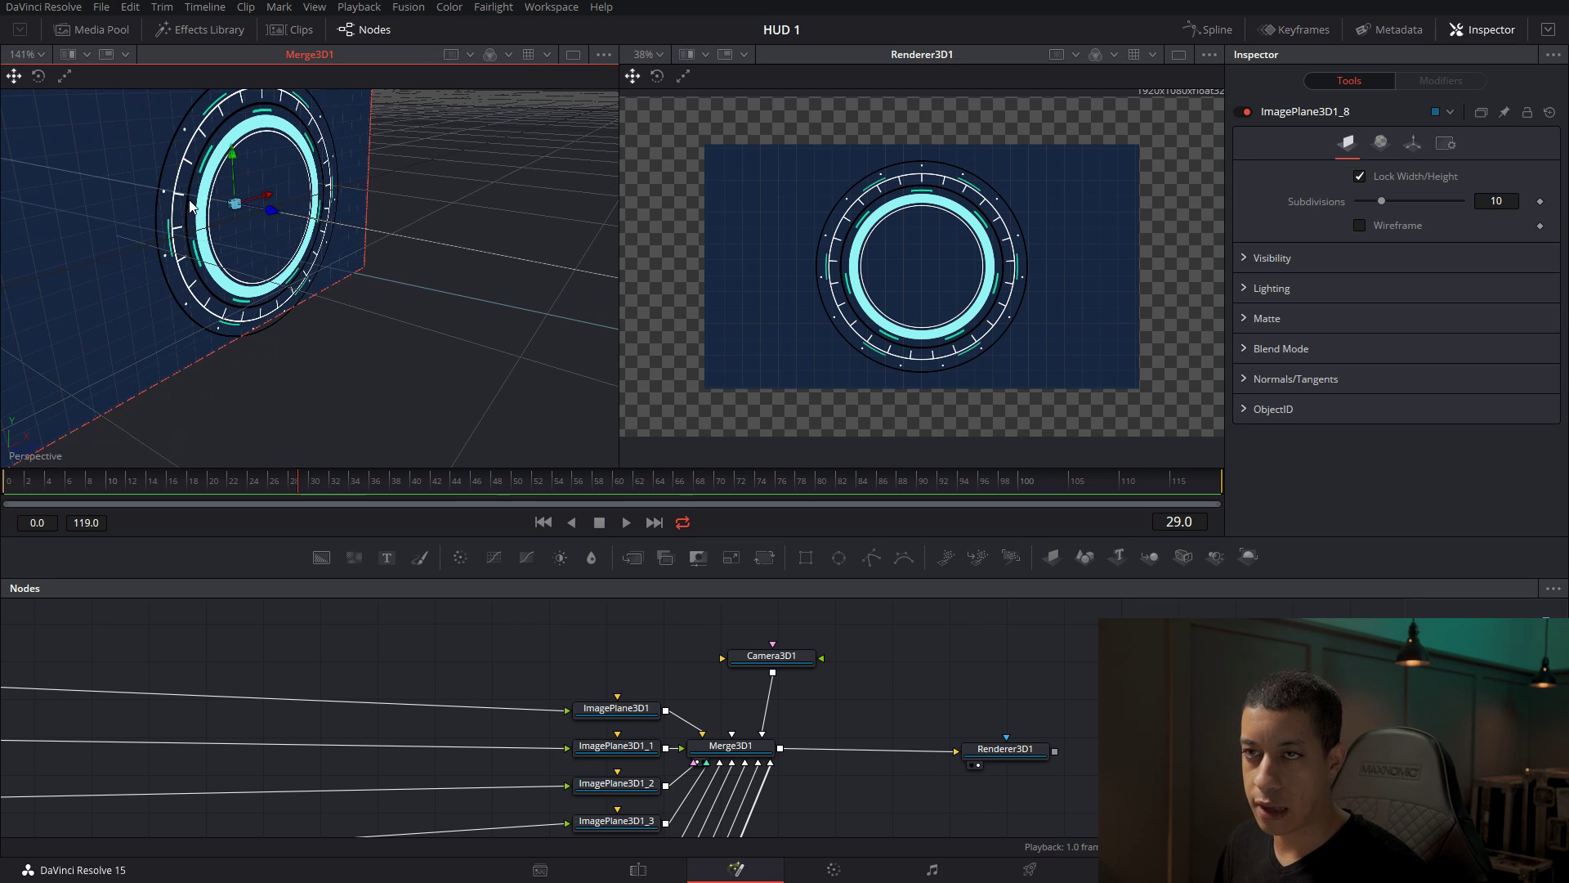
mouse_move(271, 360)
mouse_down()
mouse_move(340, 351)
mouse_move(250, 353)
mouse_up()
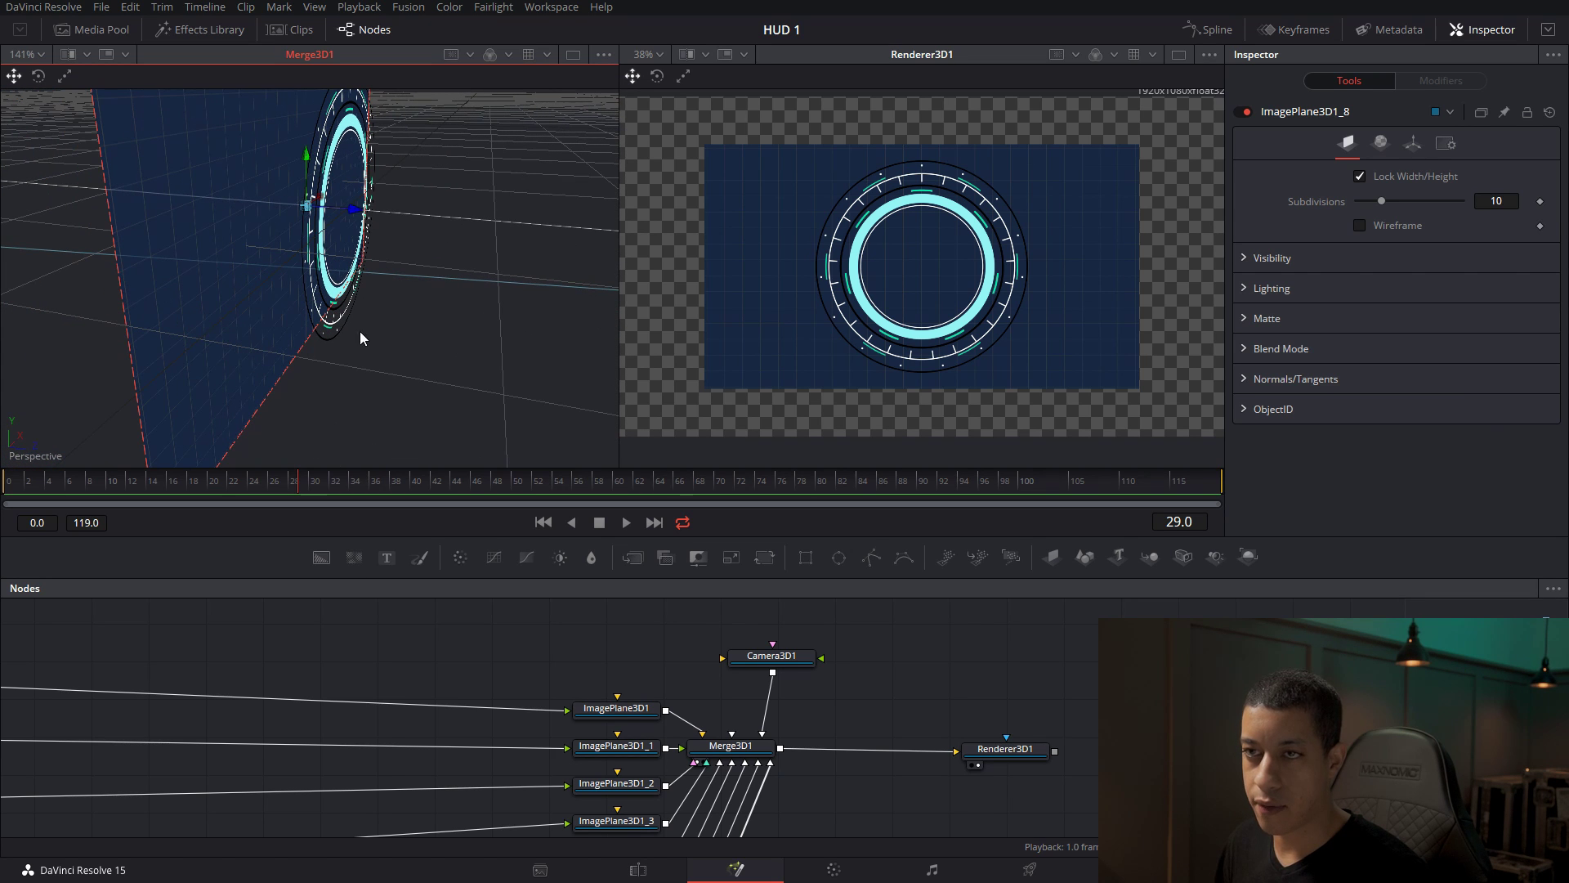
drag(366, 376, 309, 344)
scroll(368, 364, down, 2)
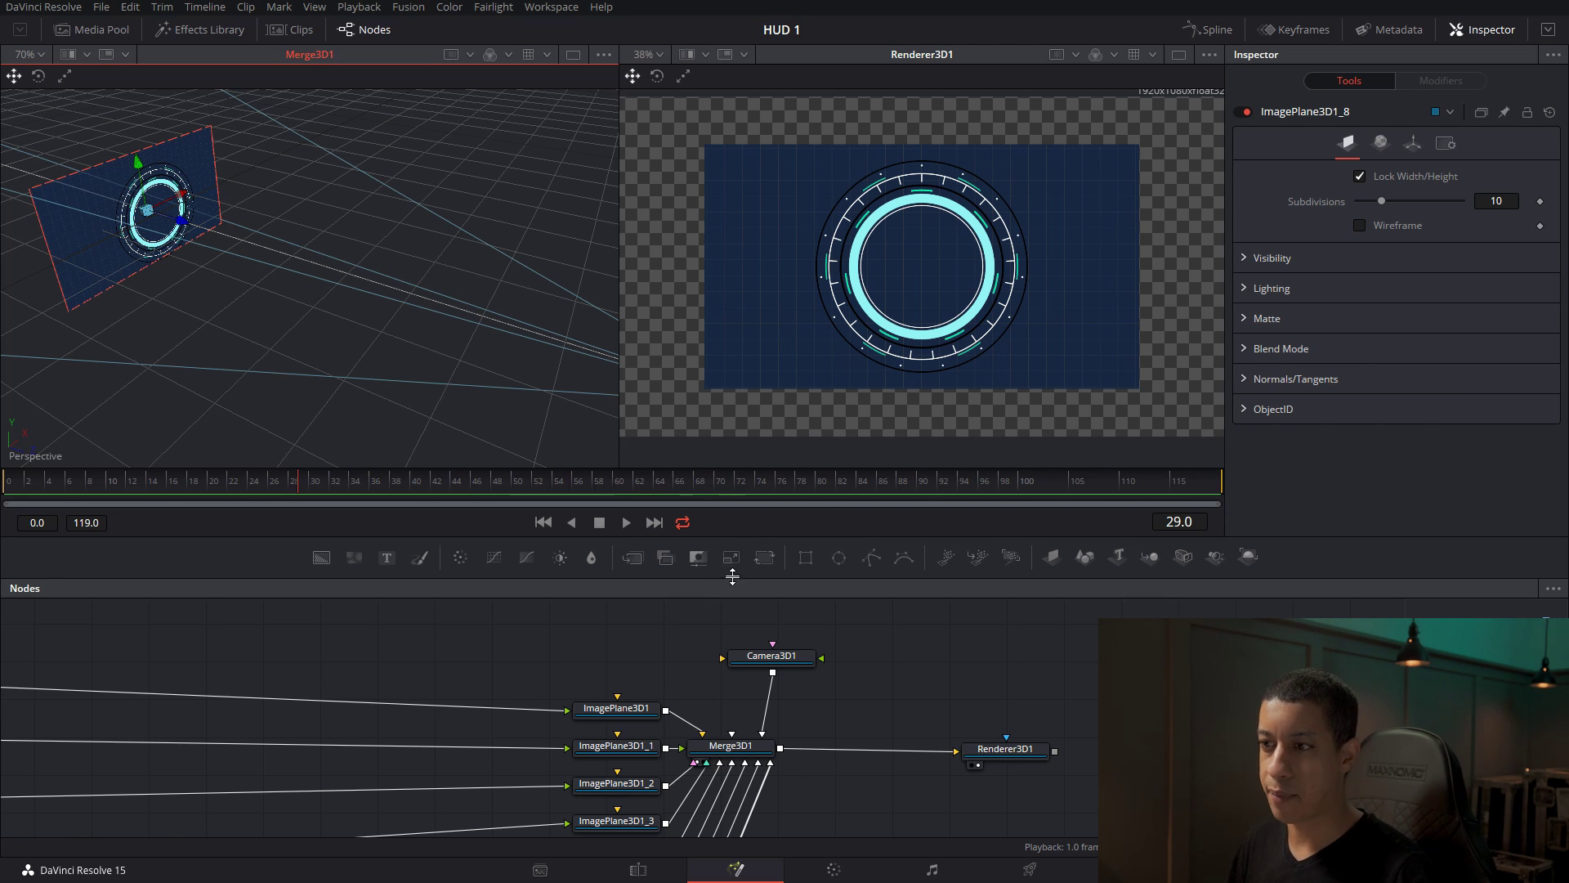
scroll(846, 793, down, 4)
drag(850, 801, 949, 696)
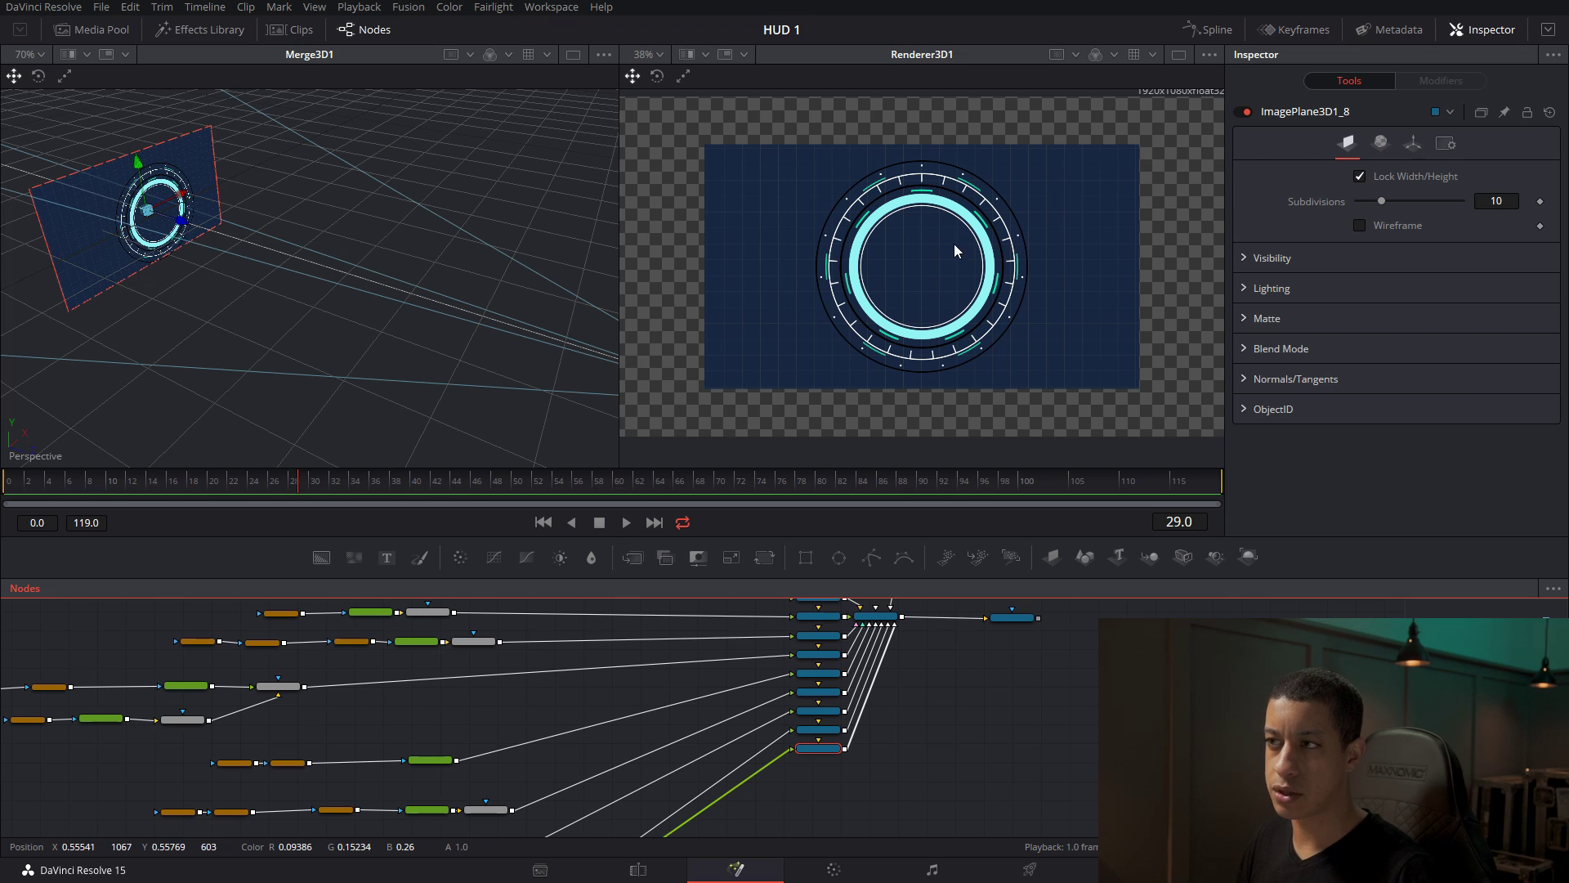
Turn and reposition Camera3D1 so it looks at the rings from an angle, with the rings nearly filling the frame's height.
scroll(965, 650, up, 3)
click(880, 637)
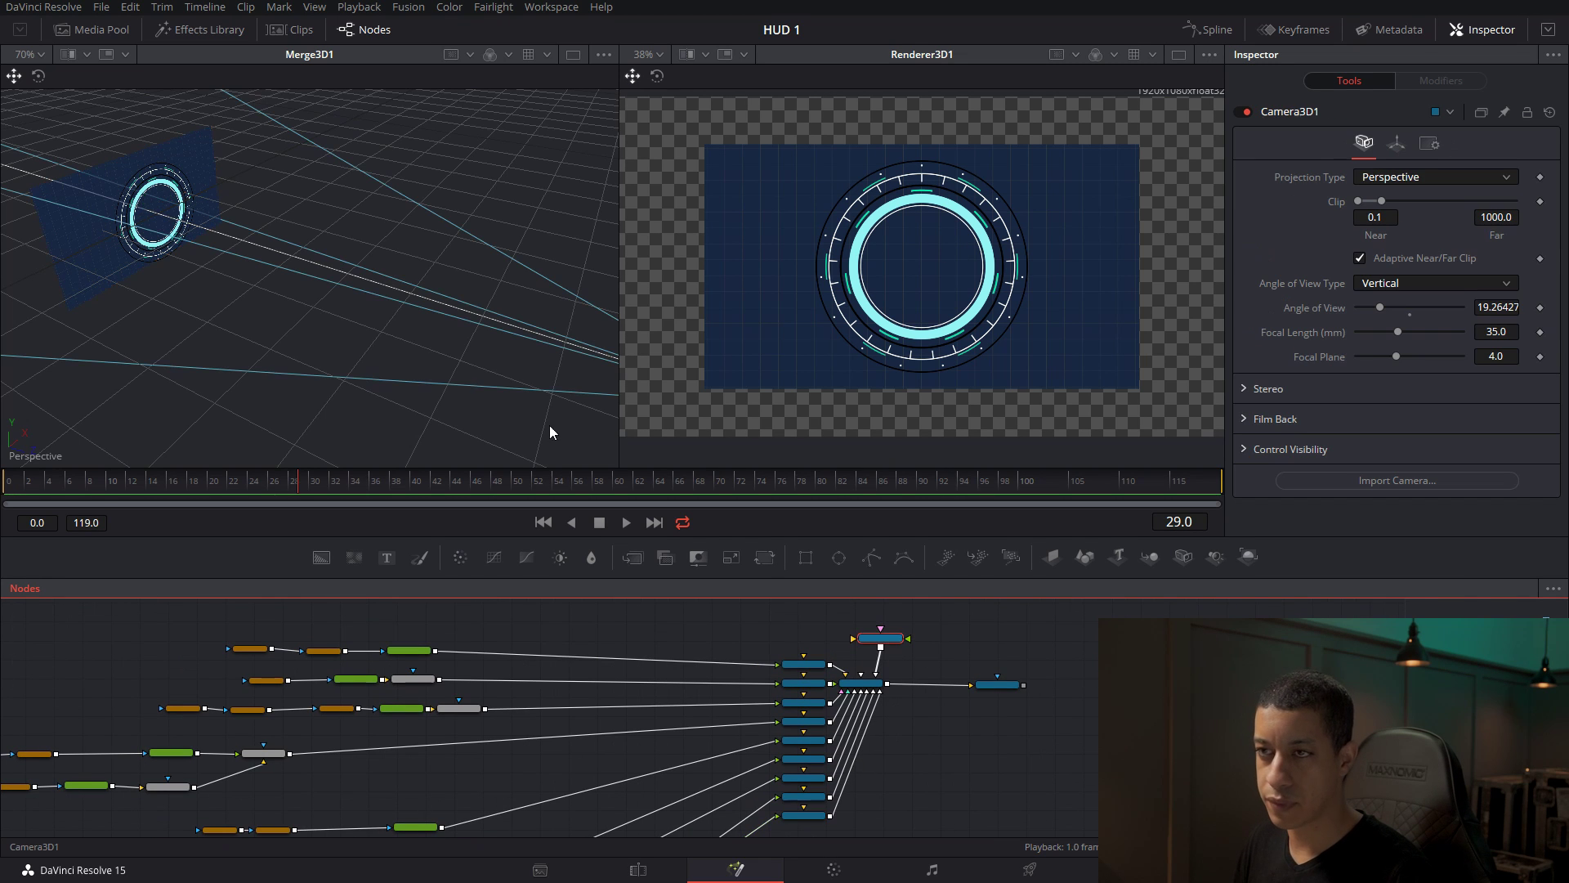
scroll(549, 425, down, 3)
drag(507, 399, 424, 379)
drag(365, 303, 291, 276)
key(w)
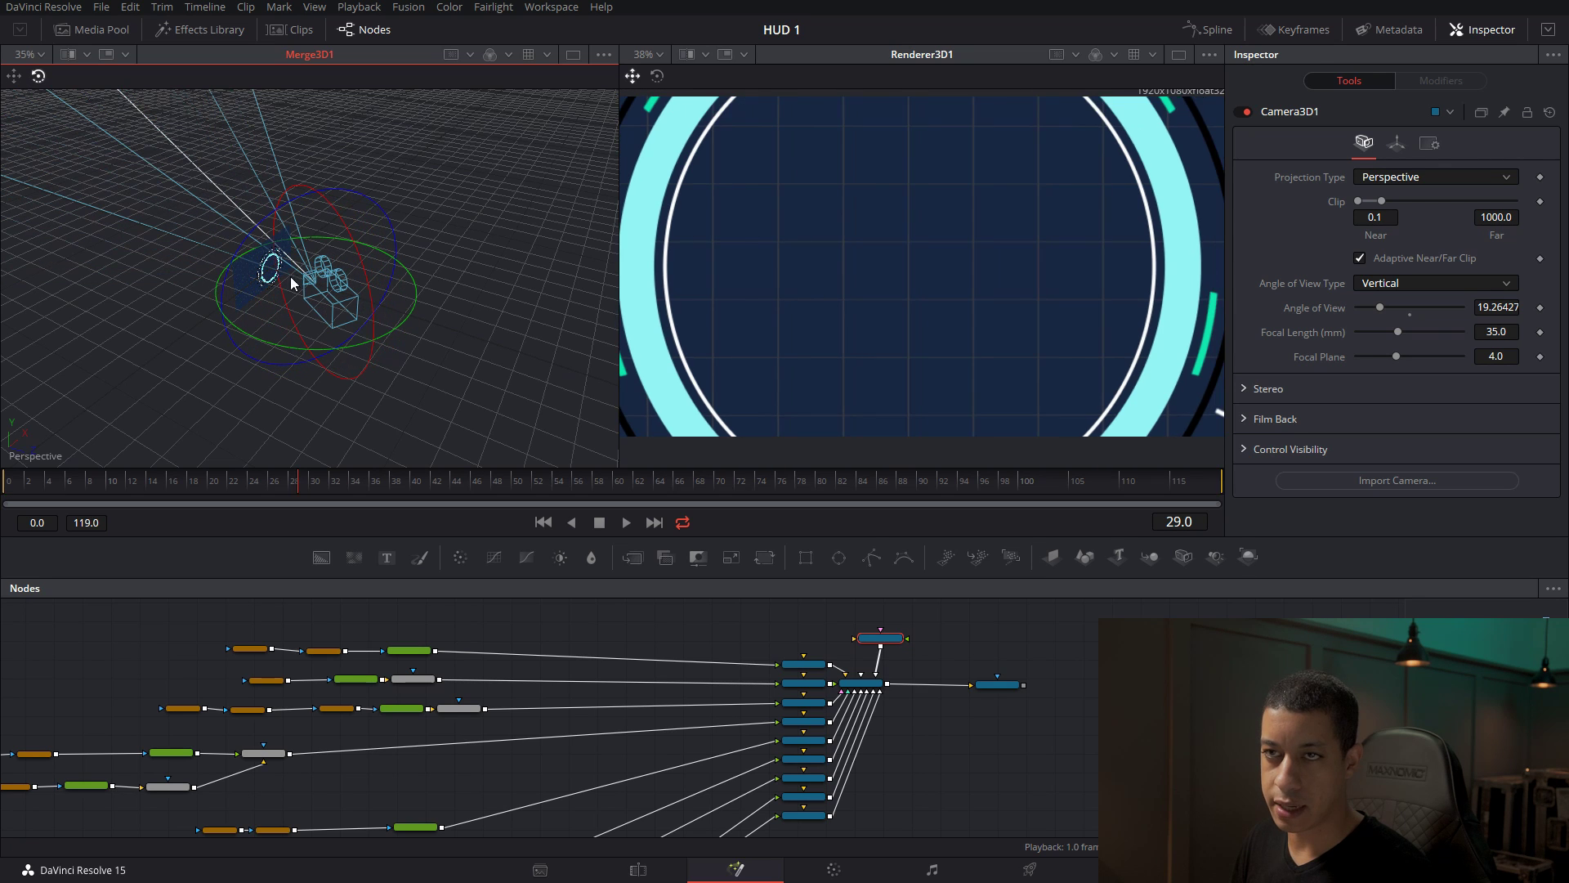
click(15, 76)
drag(349, 277, 382, 405)
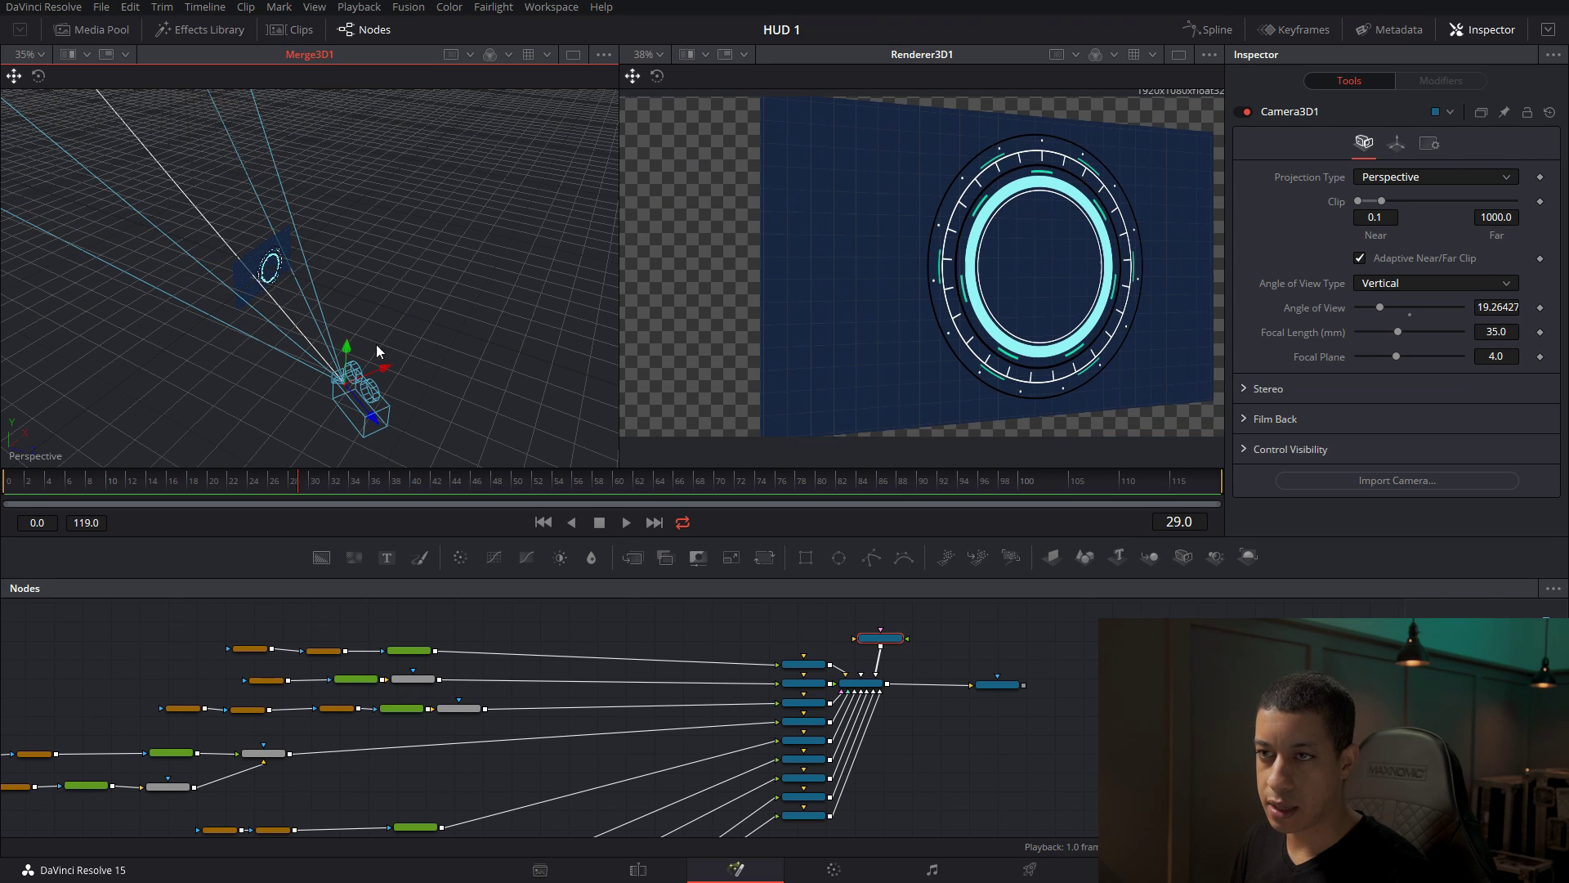
mouse_move(379, 352)
mouse_down()
mouse_move(396, 360)
mouse_move(396, 414)
mouse_move(366, 379)
mouse_up()
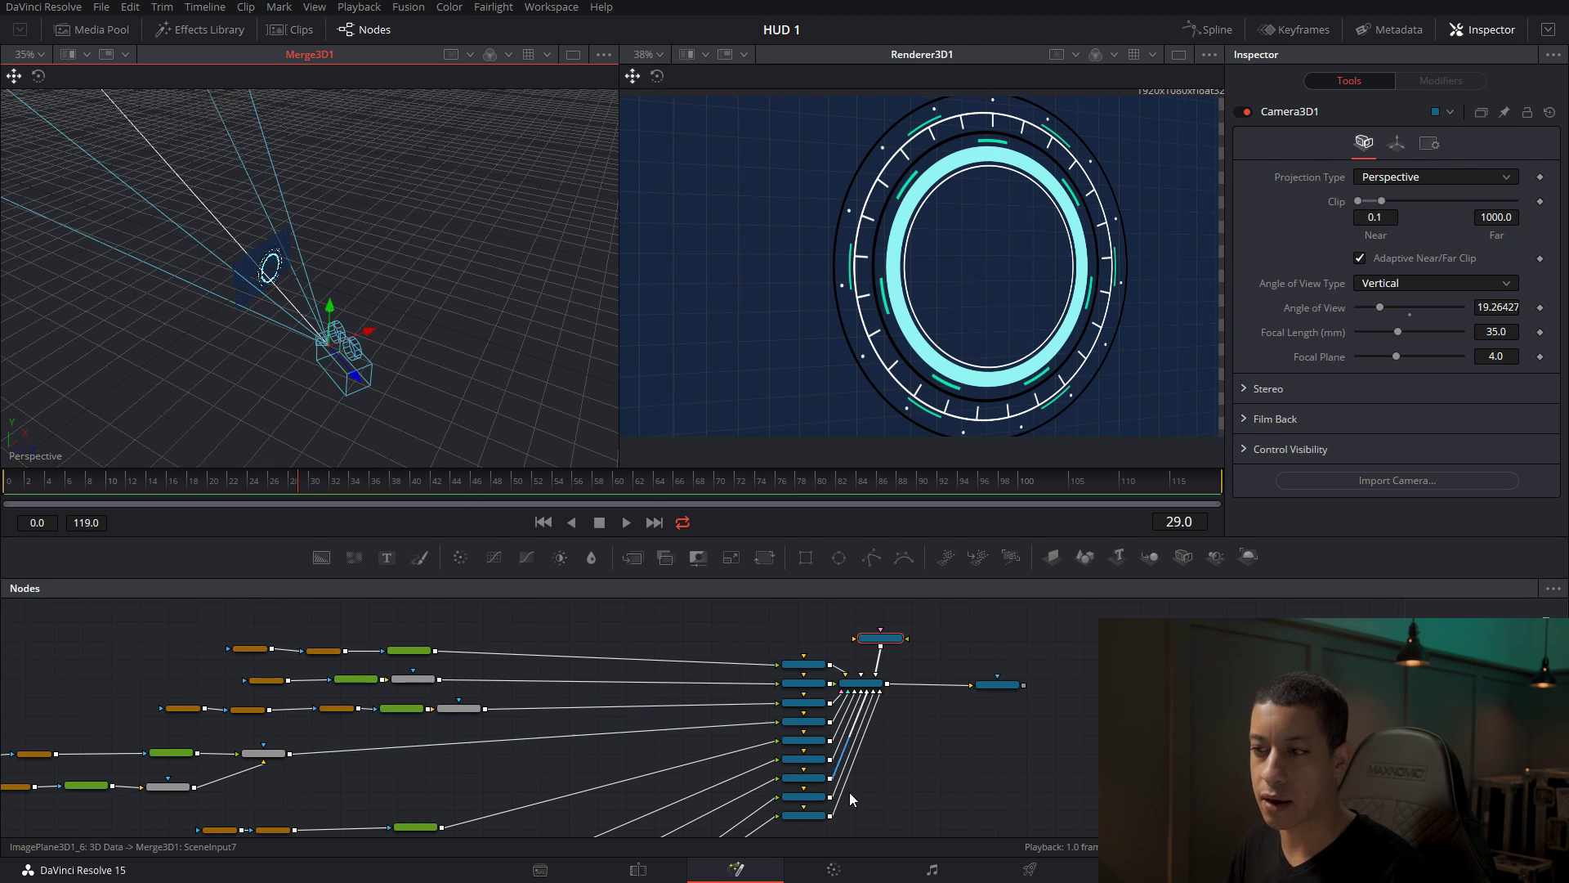
Move the ImagePlane3D1_8 node away from the stacked image planes into empty space in the node graph.
scroll(856, 733, up, 6)
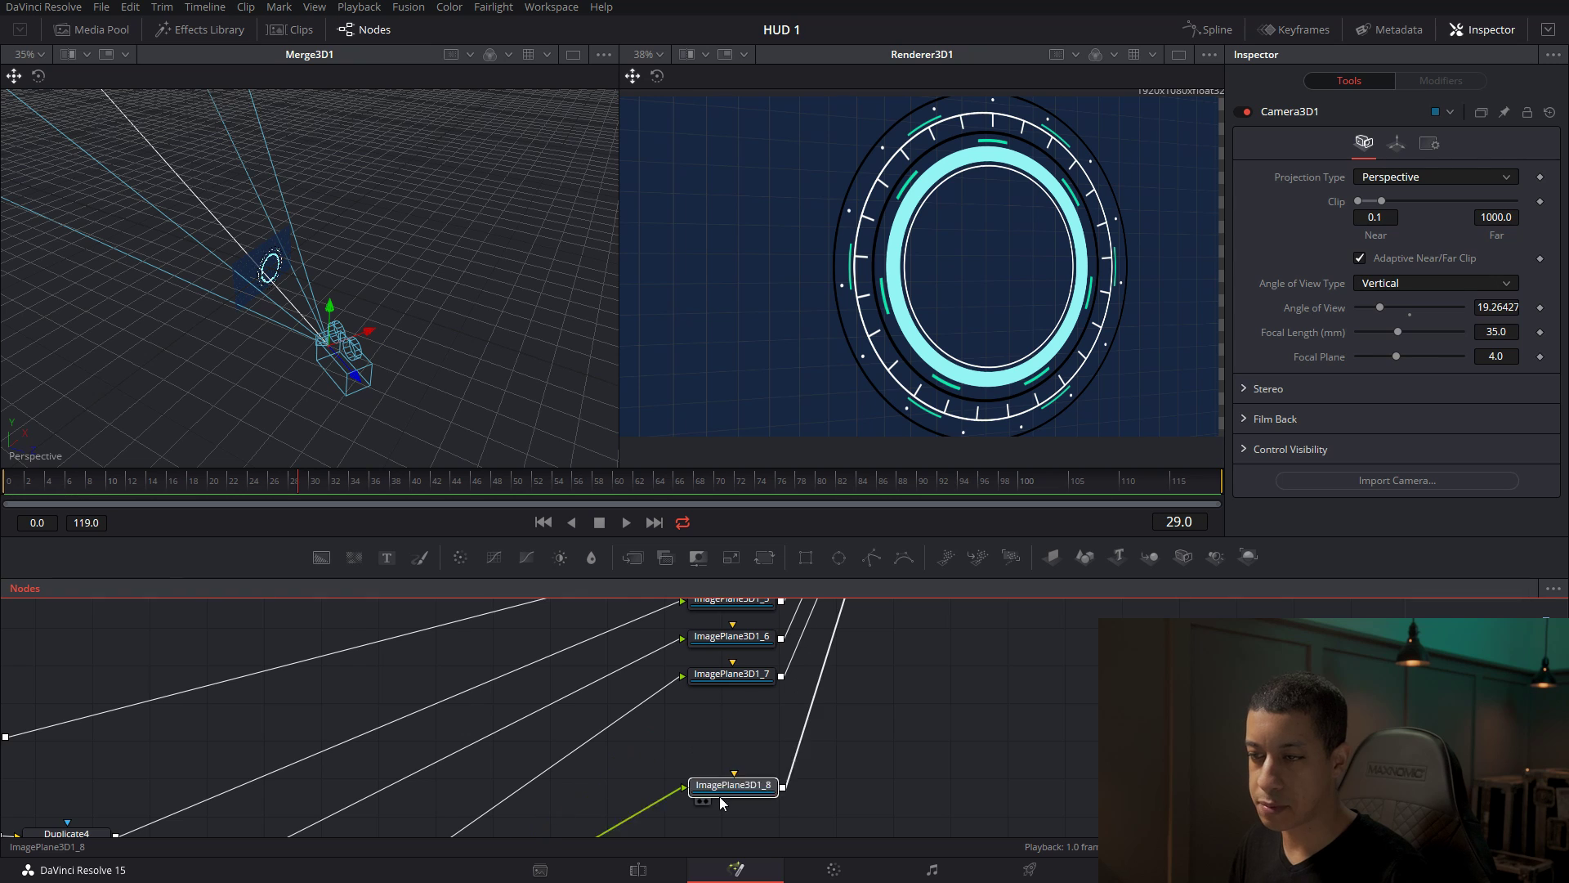
click(719, 712)
scroll(842, 768, down, 5)
drag(771, 687, 958, 723)
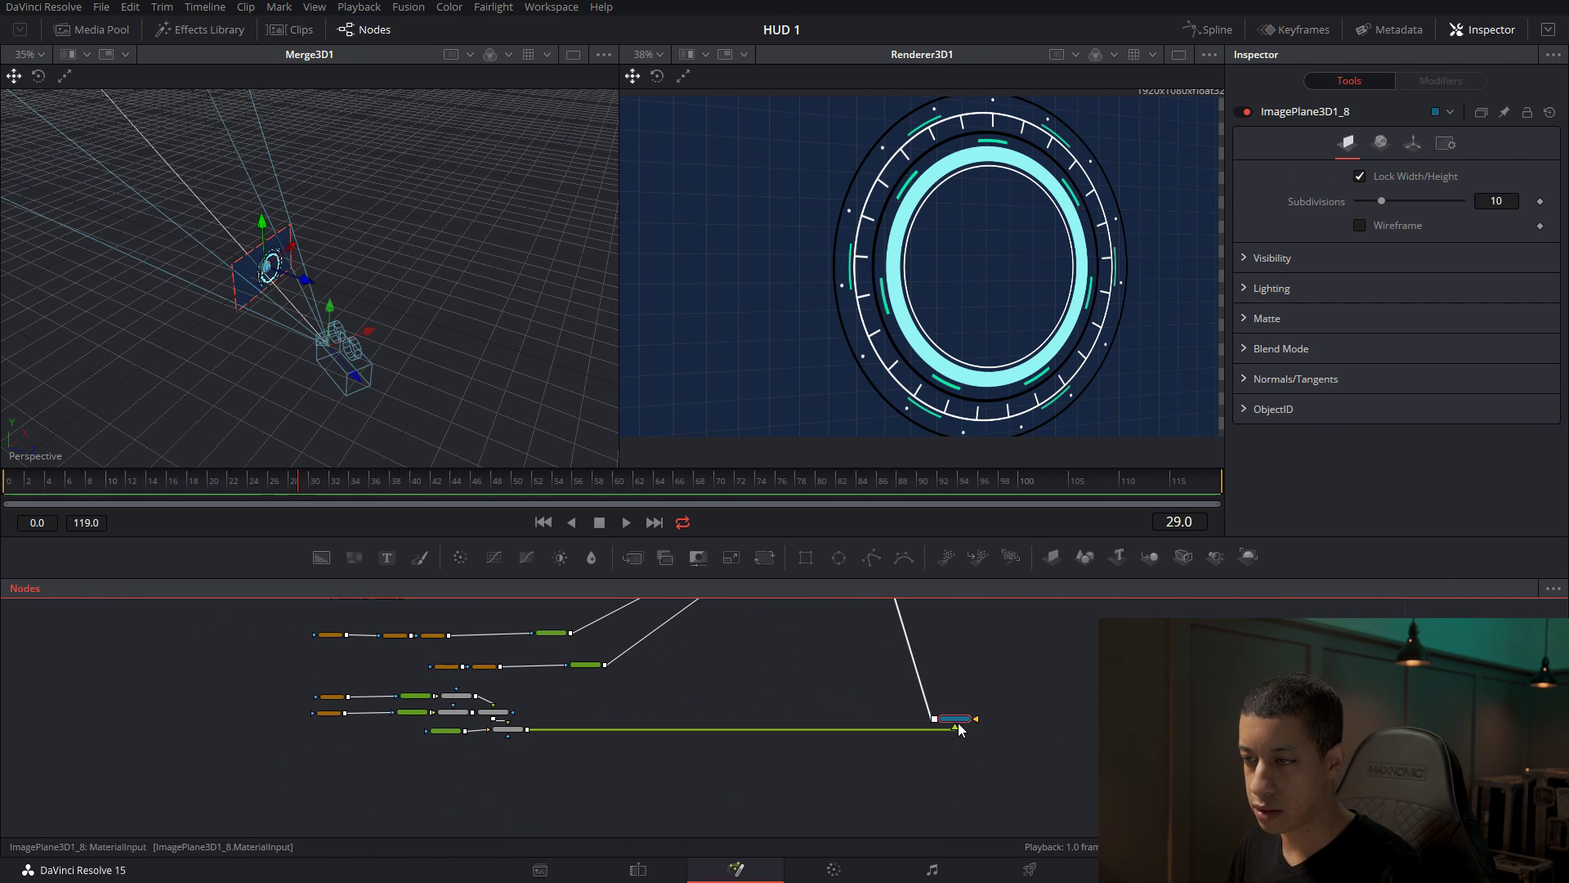
Add a Duplicate 3D node between ImagePlane3D1_8 and Merge3D1.
scroll(961, 717, up, 5)
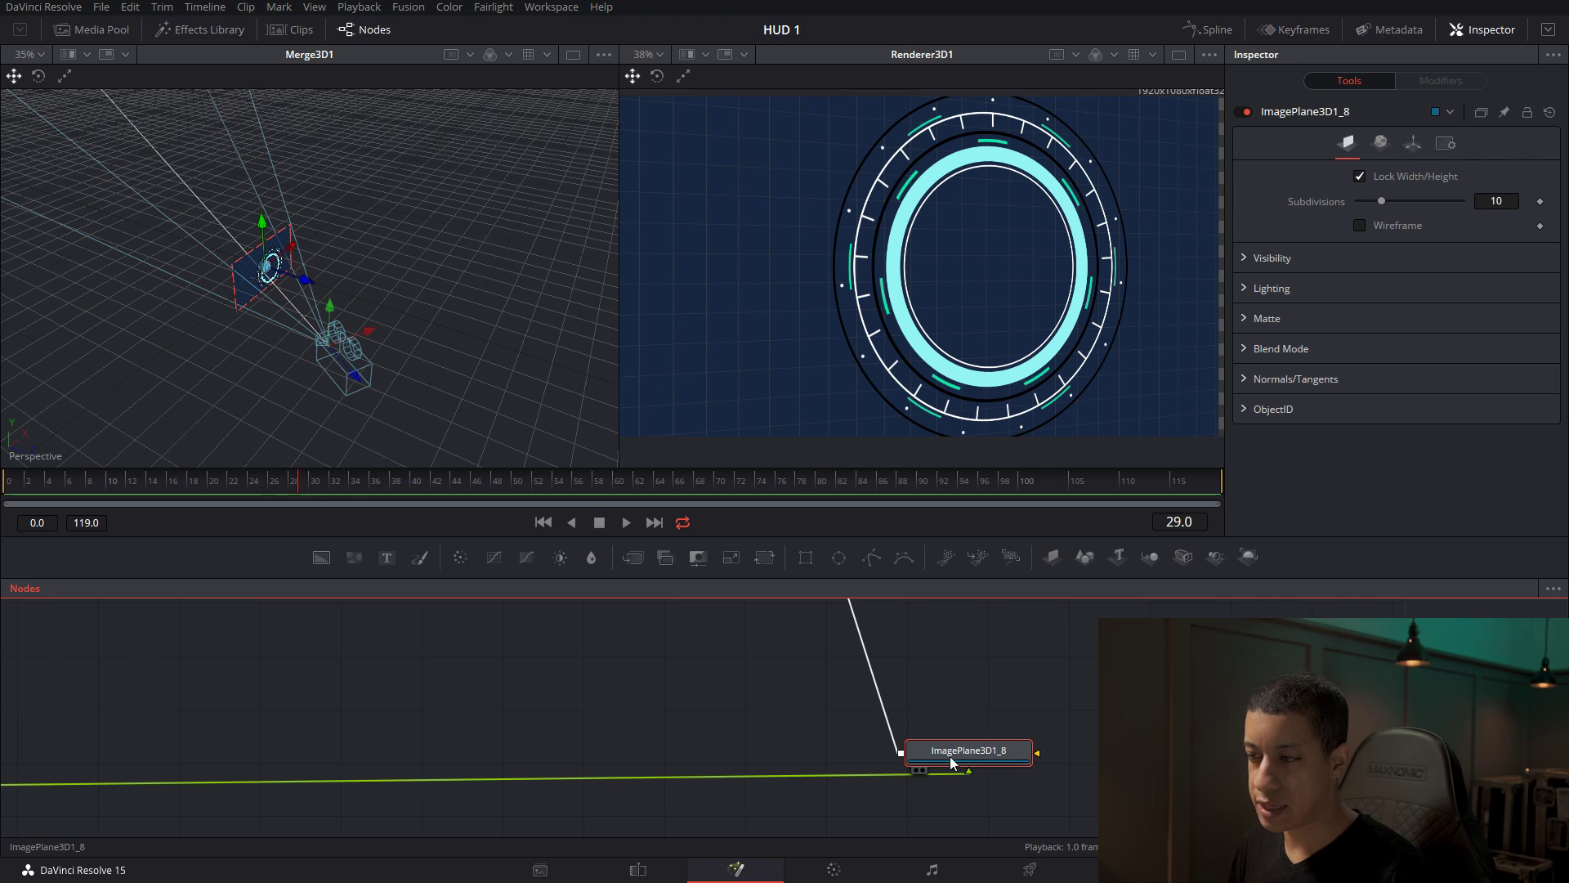
key(shift+space)
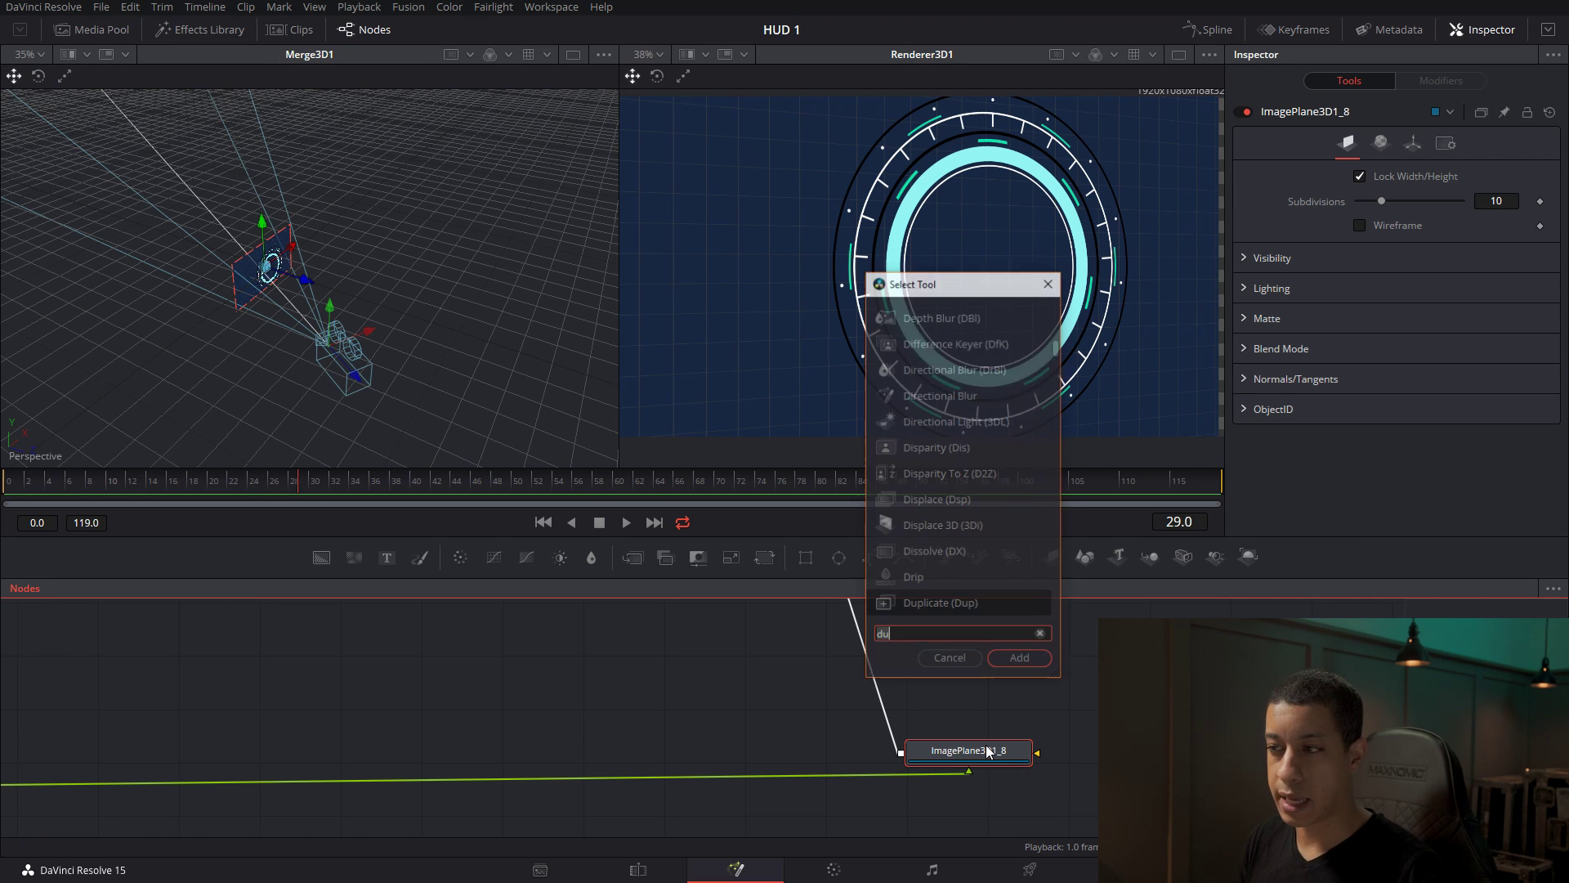
text(du)
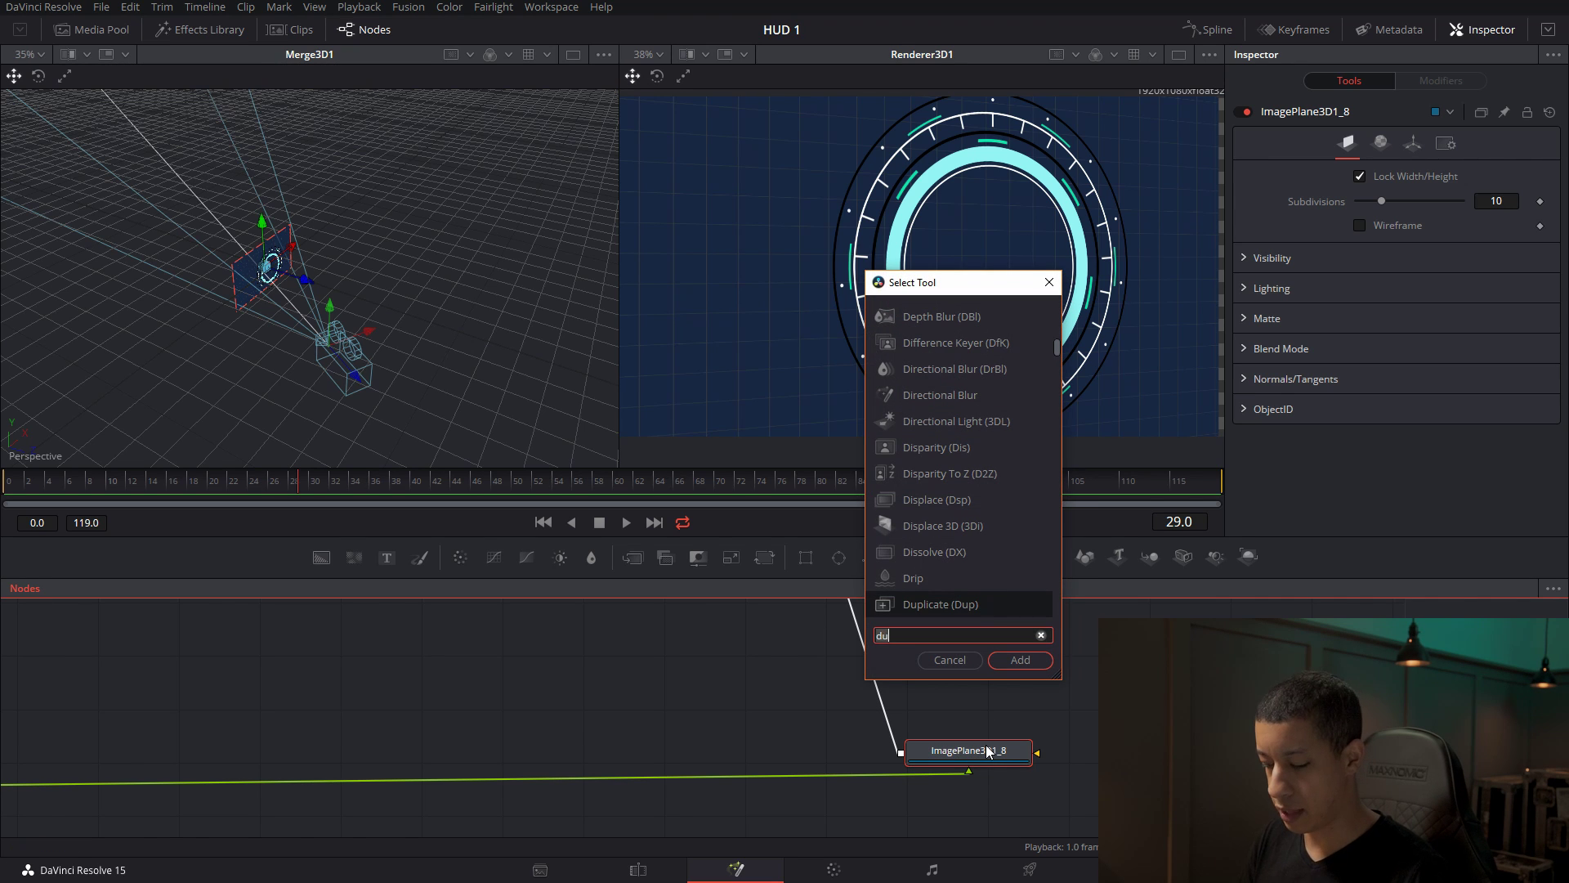
key(Down)
key(Return)
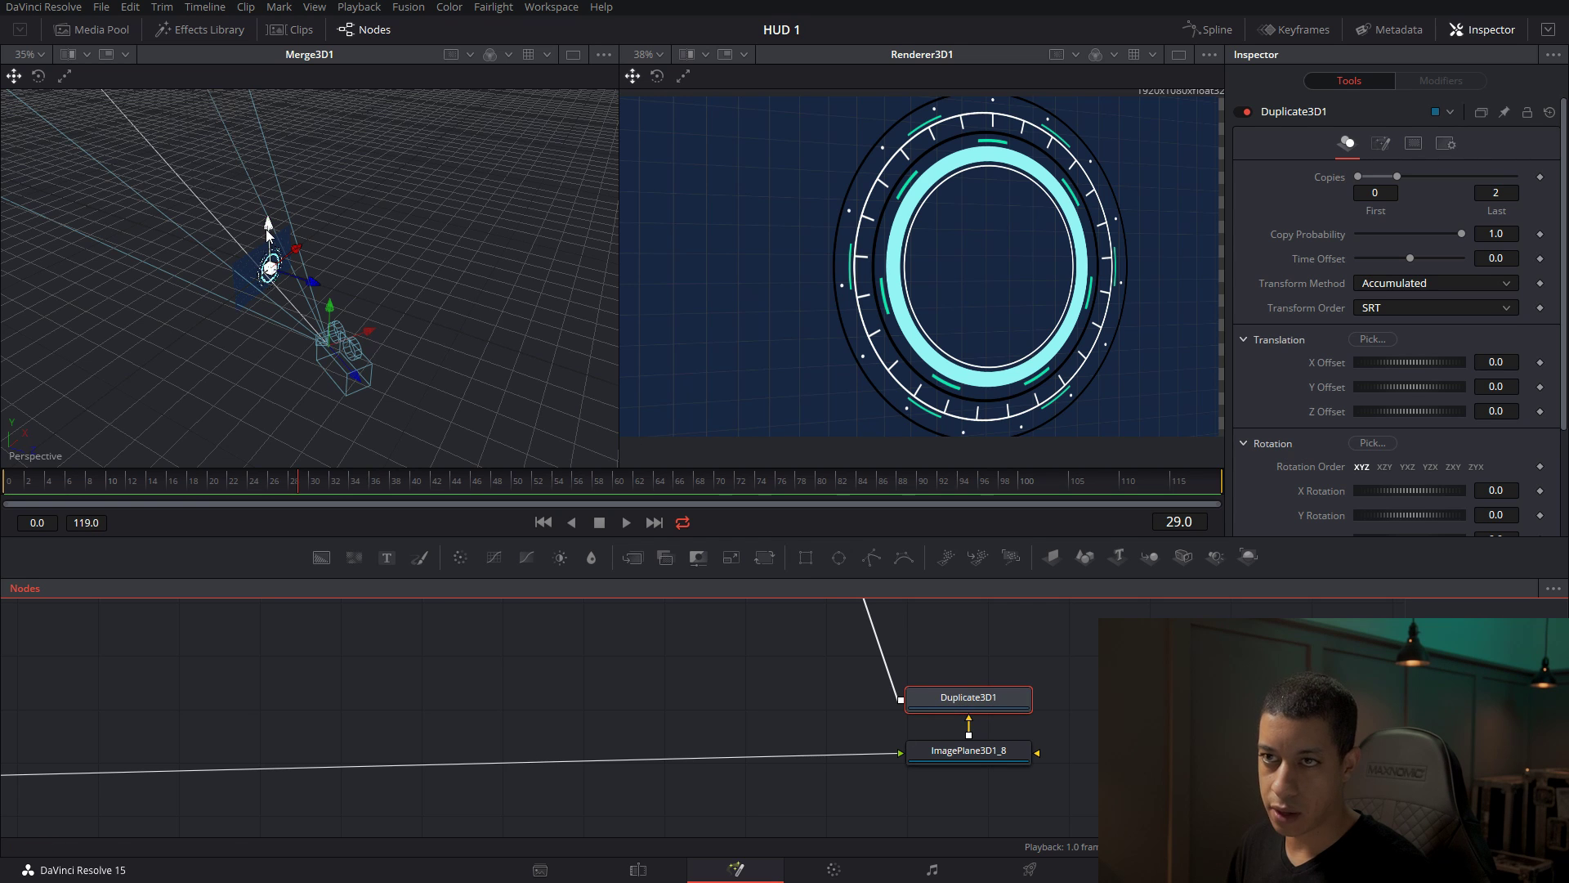
Spread the duplicated grid planes downward by setting Duplicate3D1's Y Offset to -0.5.
drag(268, 235, 270, 256)
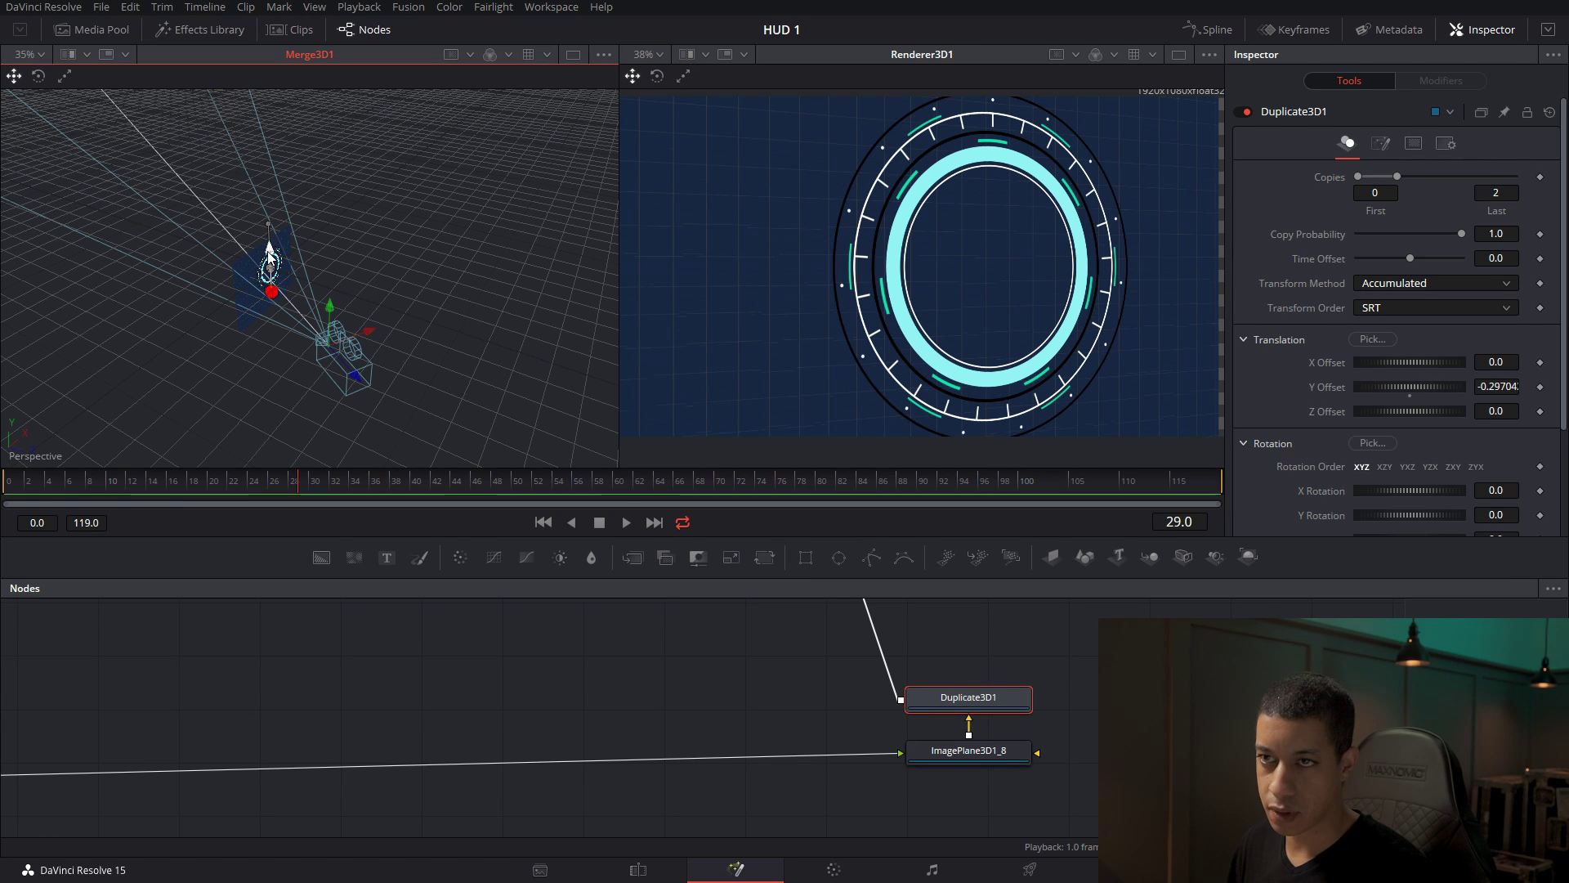
scroll(248, 317, up, 3)
drag(247, 335, 319, 255)
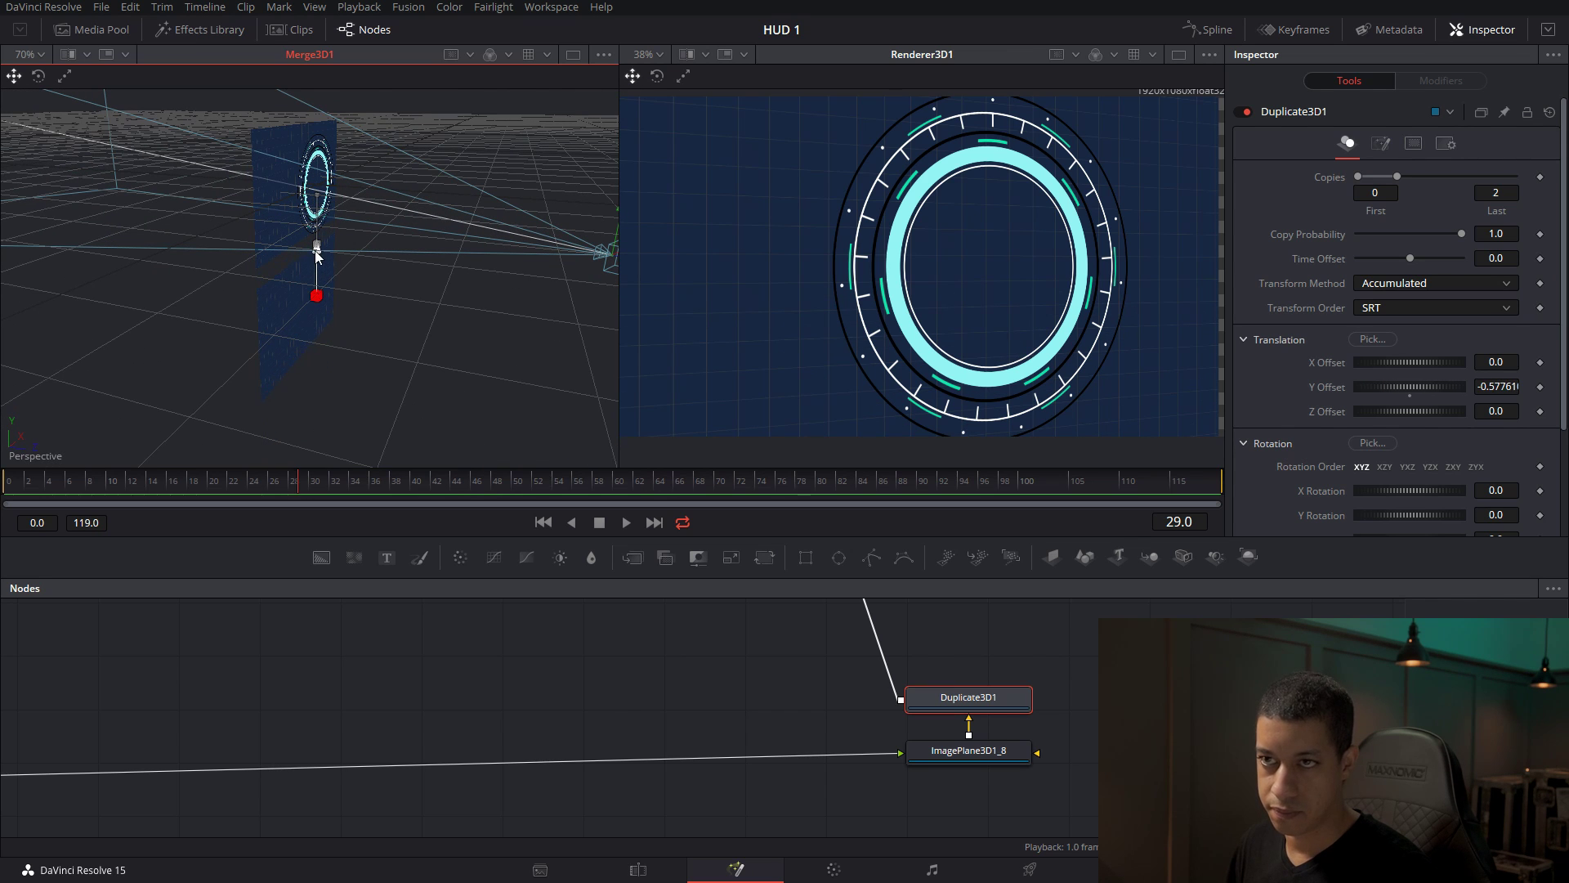
double_click(1489, 390)
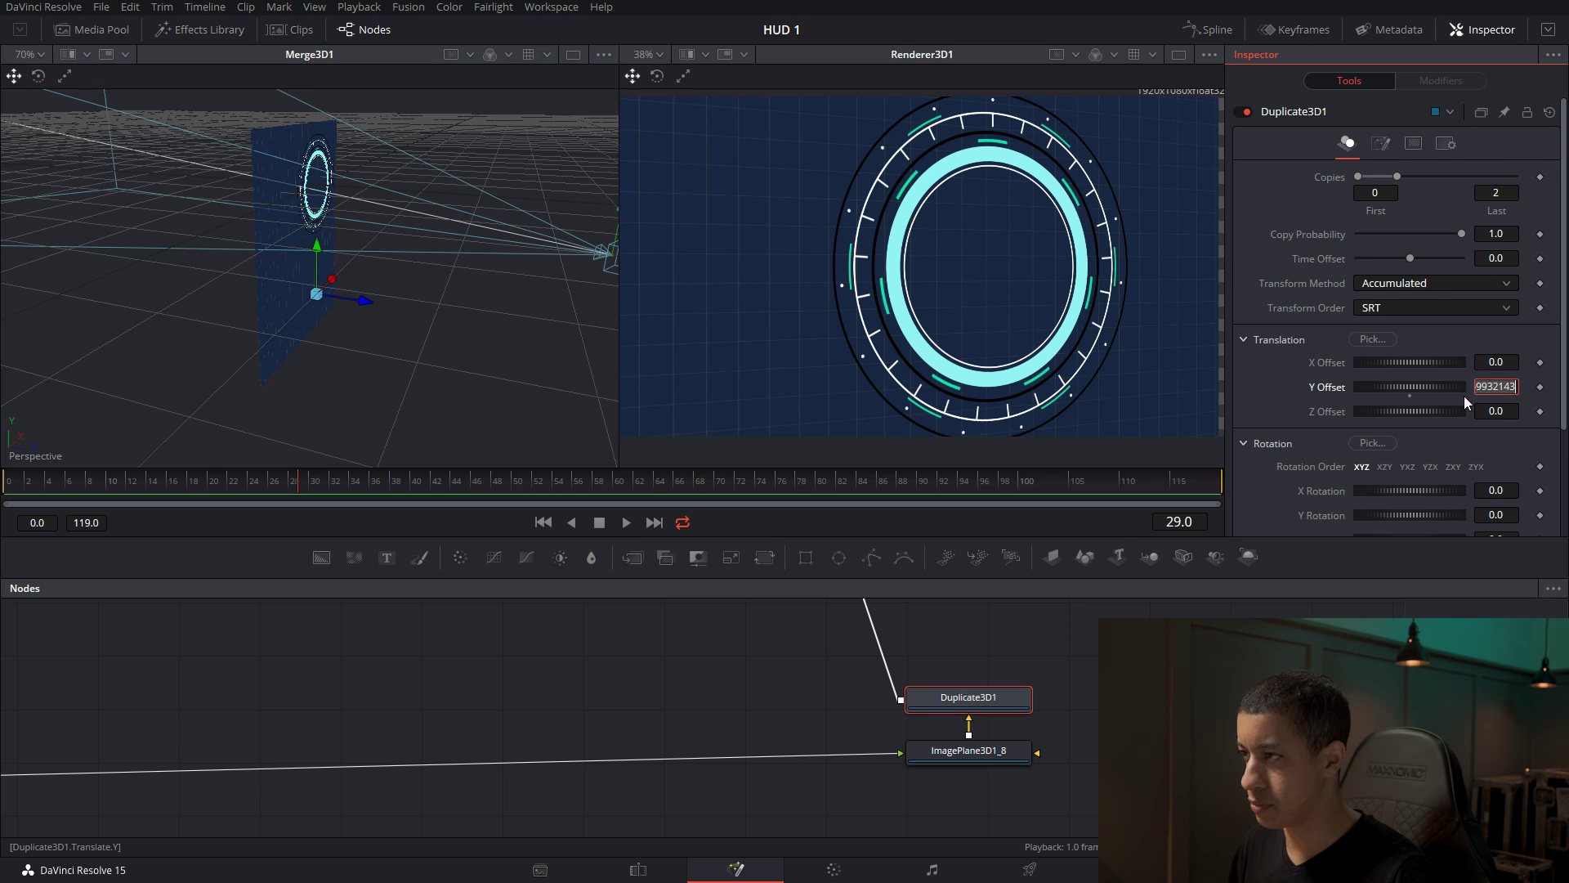
text(-)
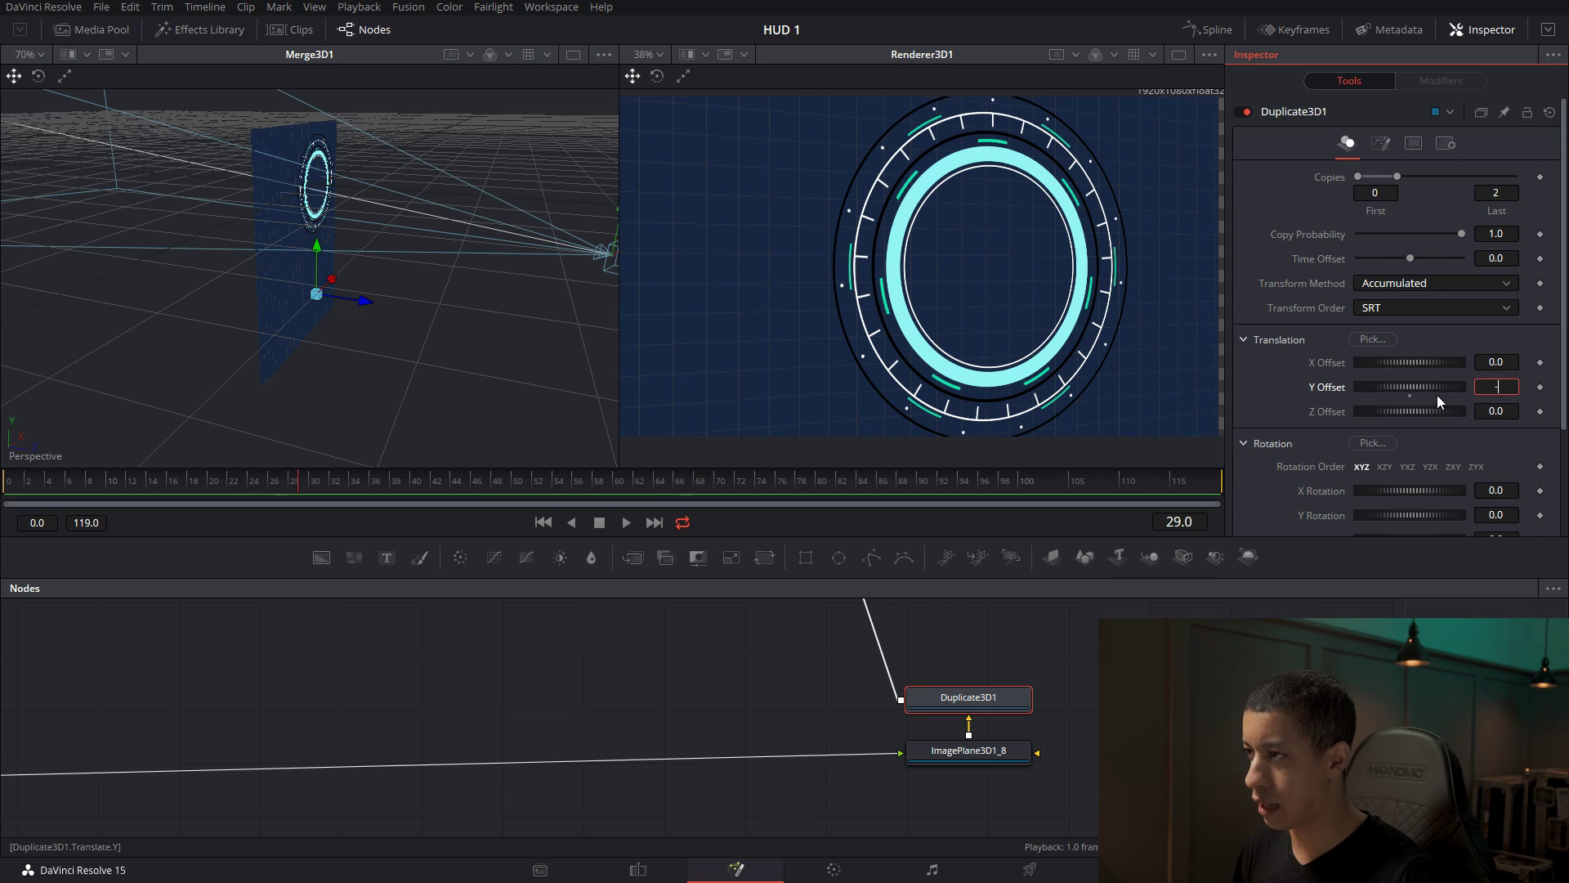
text(.5)
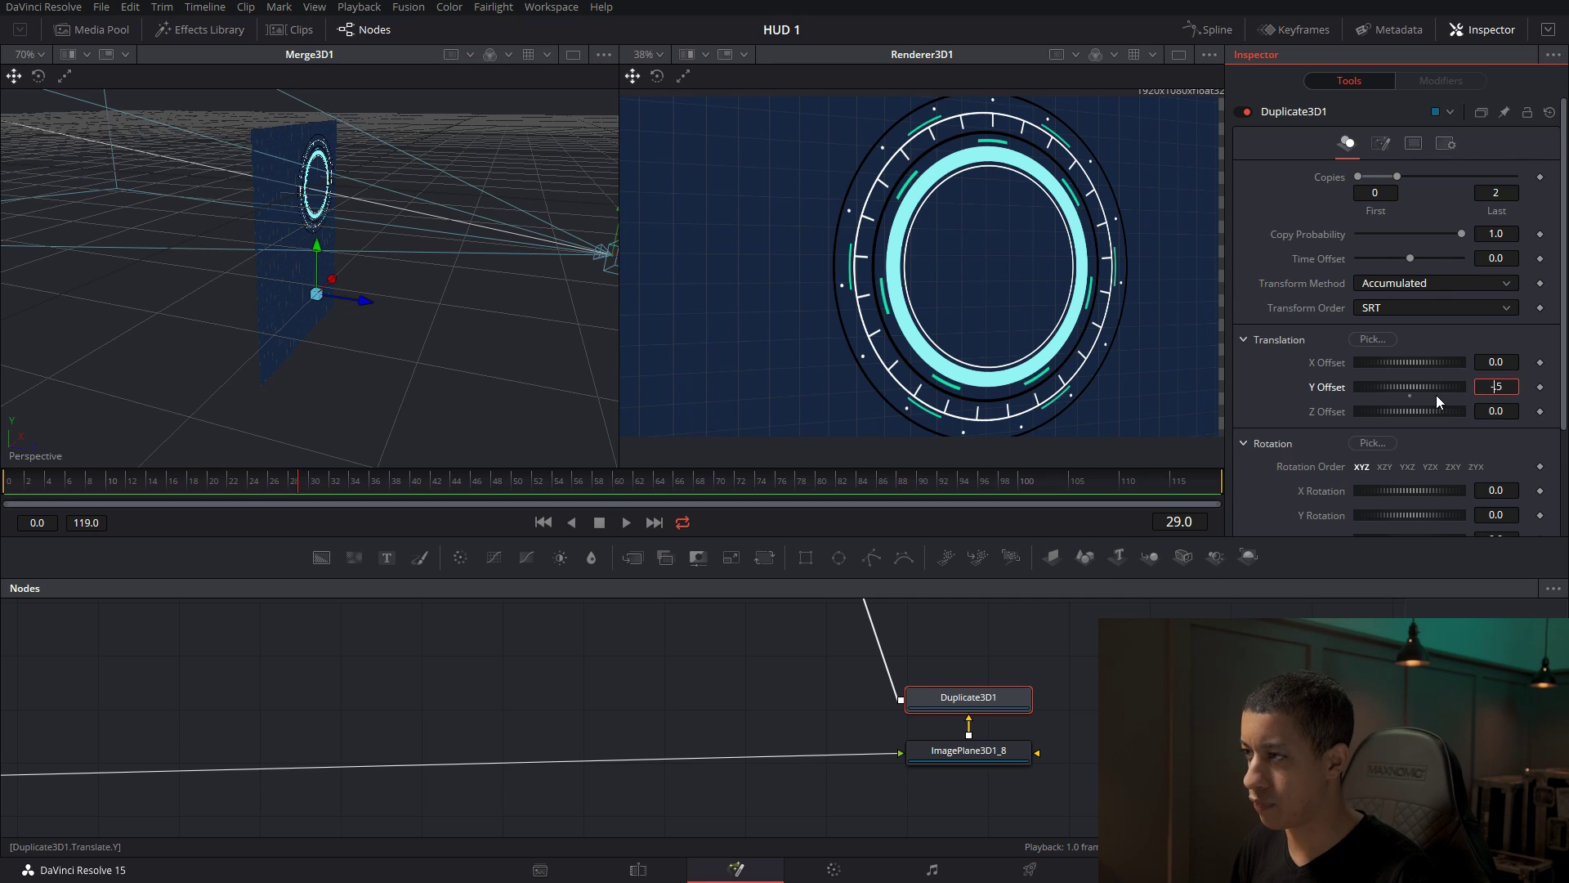
key(Tab)
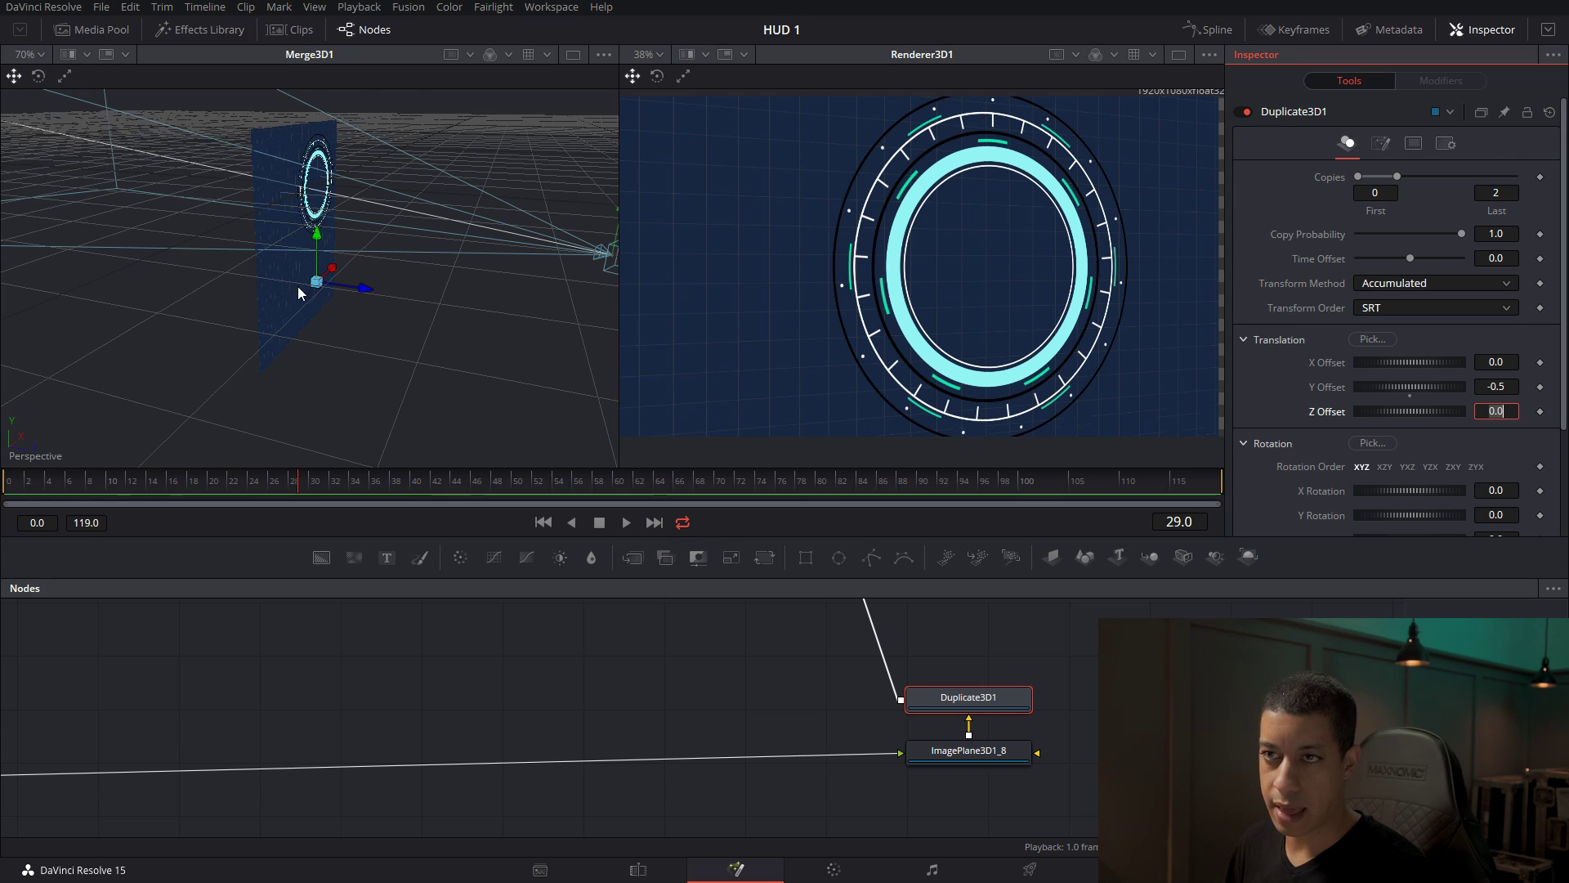
click(944, 701)
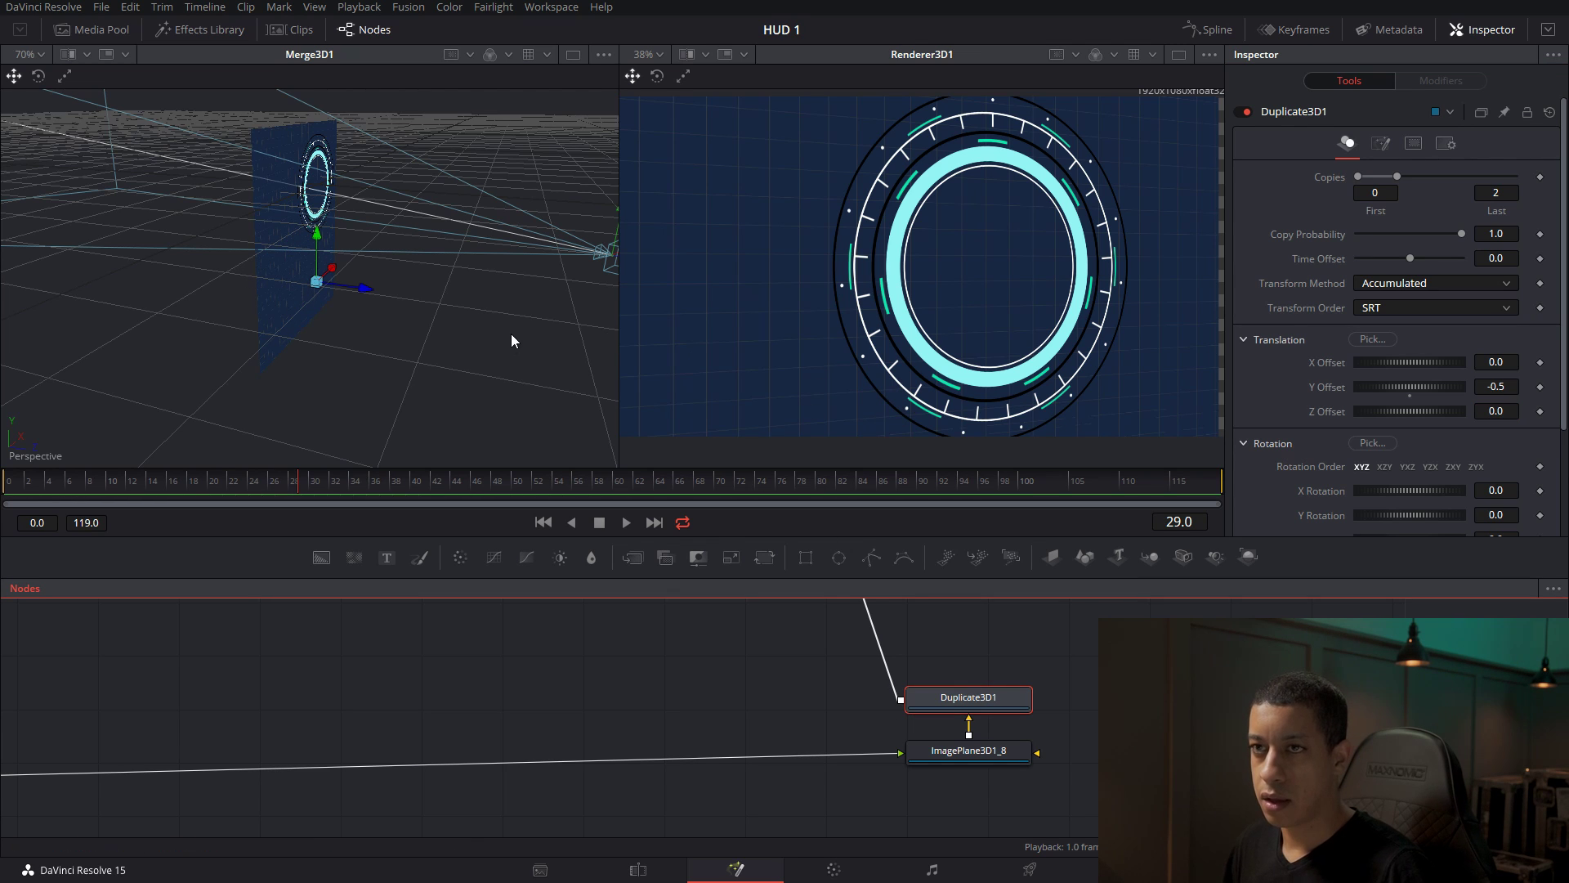
Raise the ImagePlane3D1_8 grid plane so the grid and its duplicate extend above and below the rings.
drag(511, 334, 399, 337)
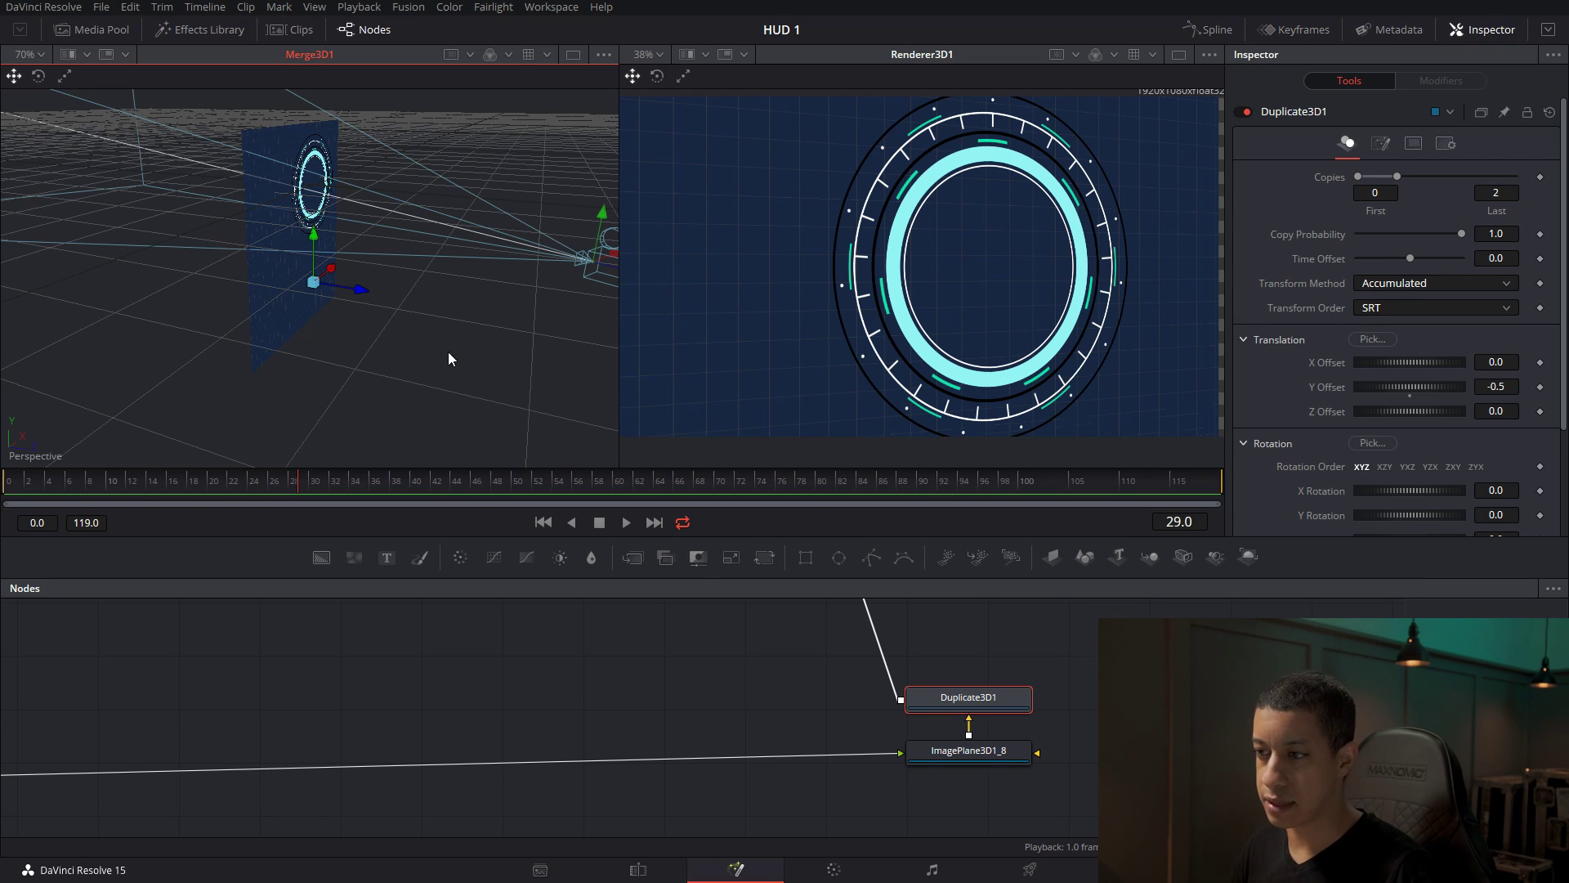
click(969, 753)
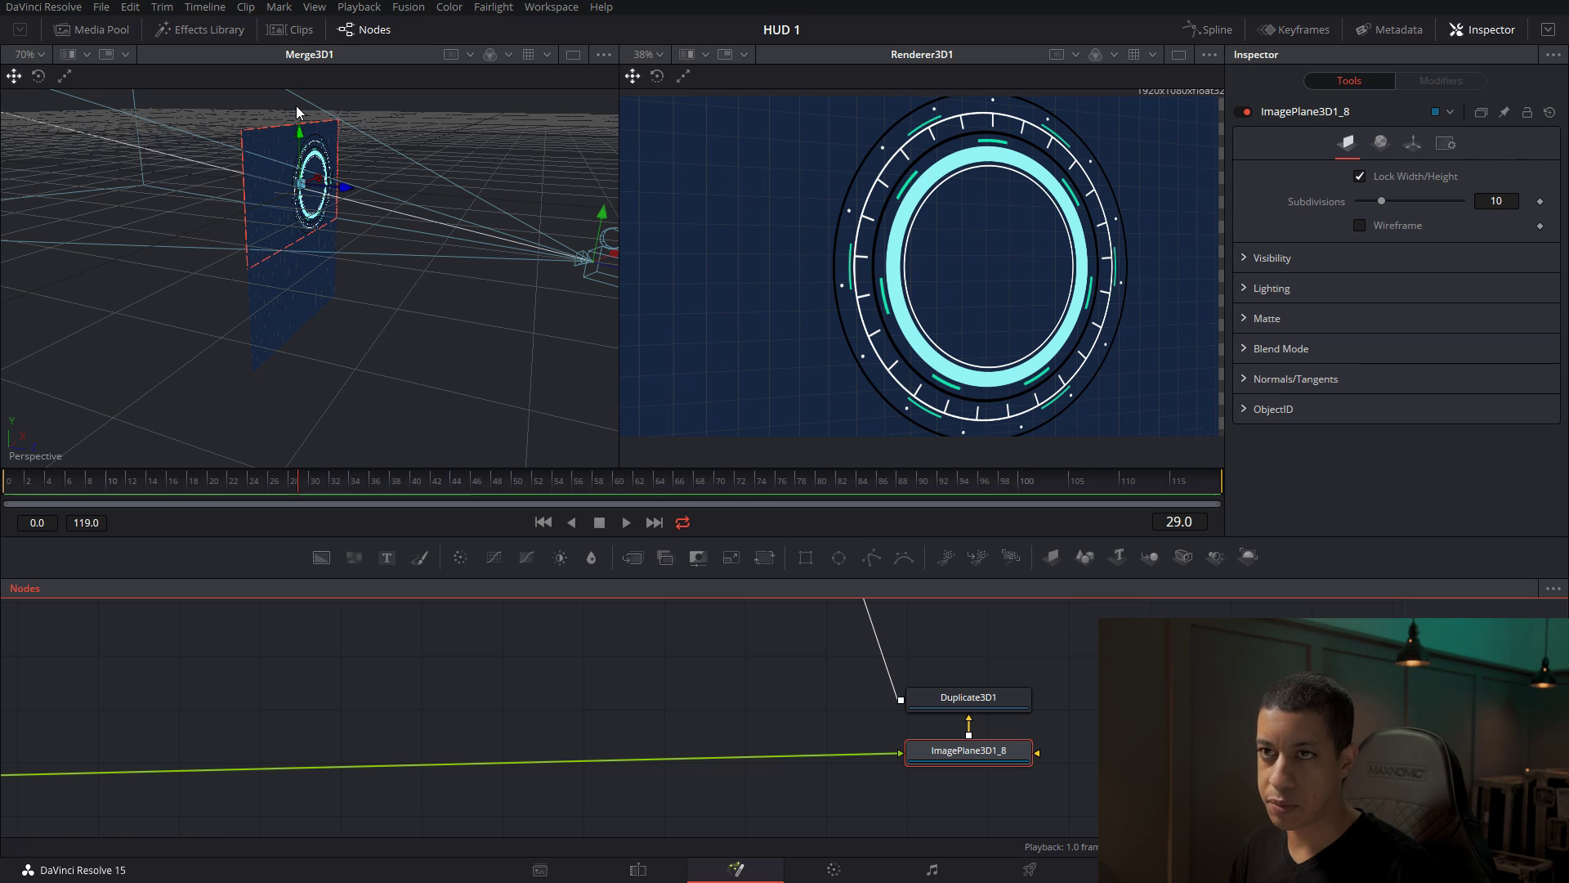
drag(299, 132, 297, 77)
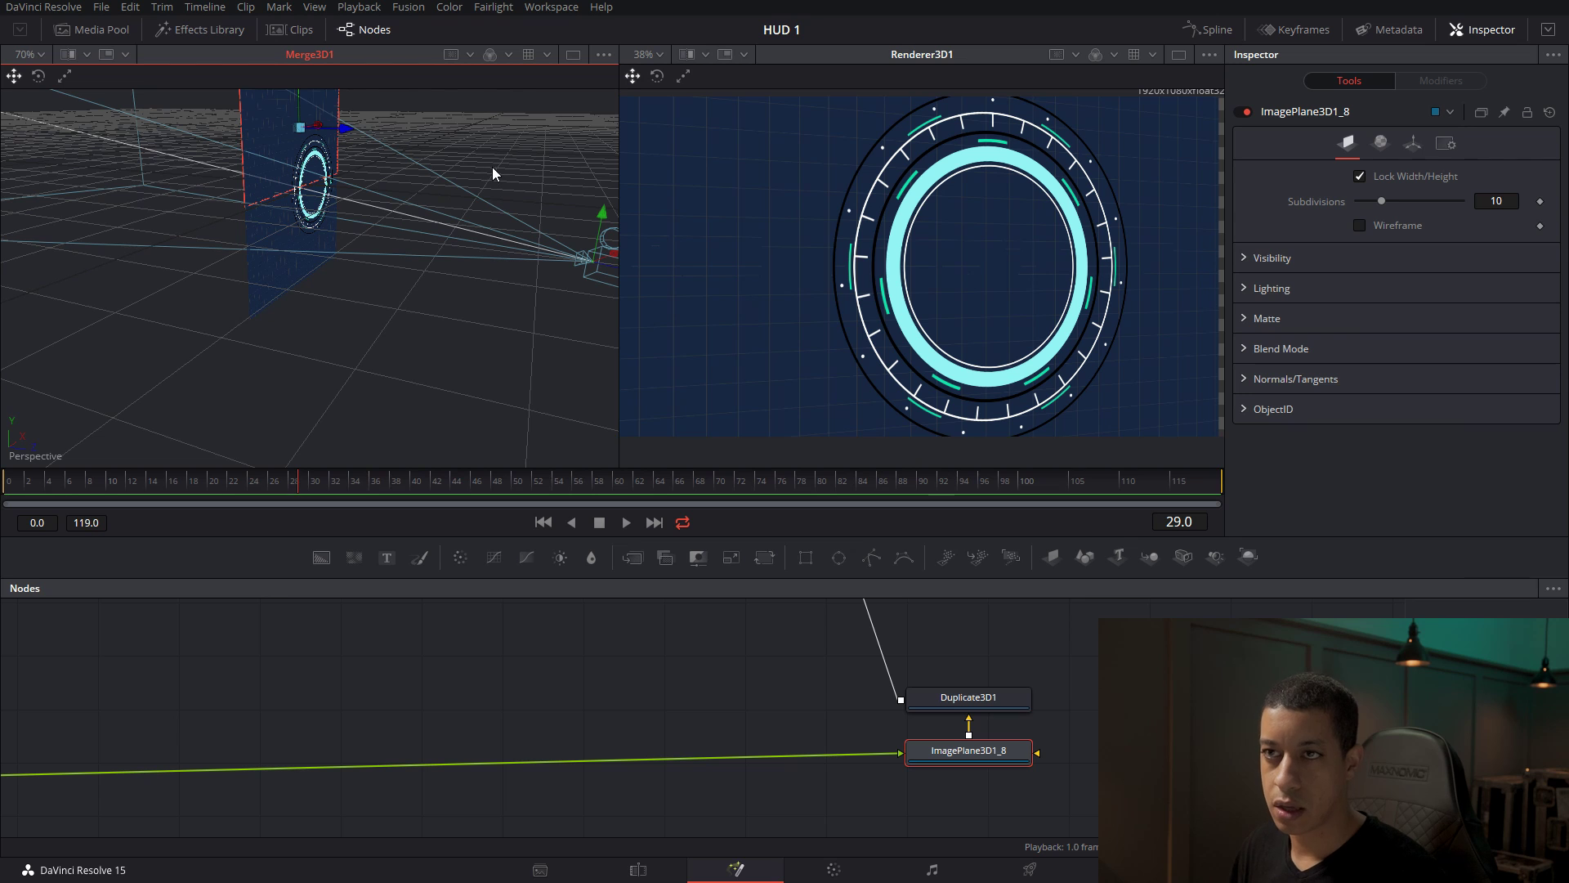
drag(497, 206, 267, 234)
mouse_move(272, 138)
mouse_down()
mouse_move(333, 244)
mouse_move(273, 154)
mouse_up()
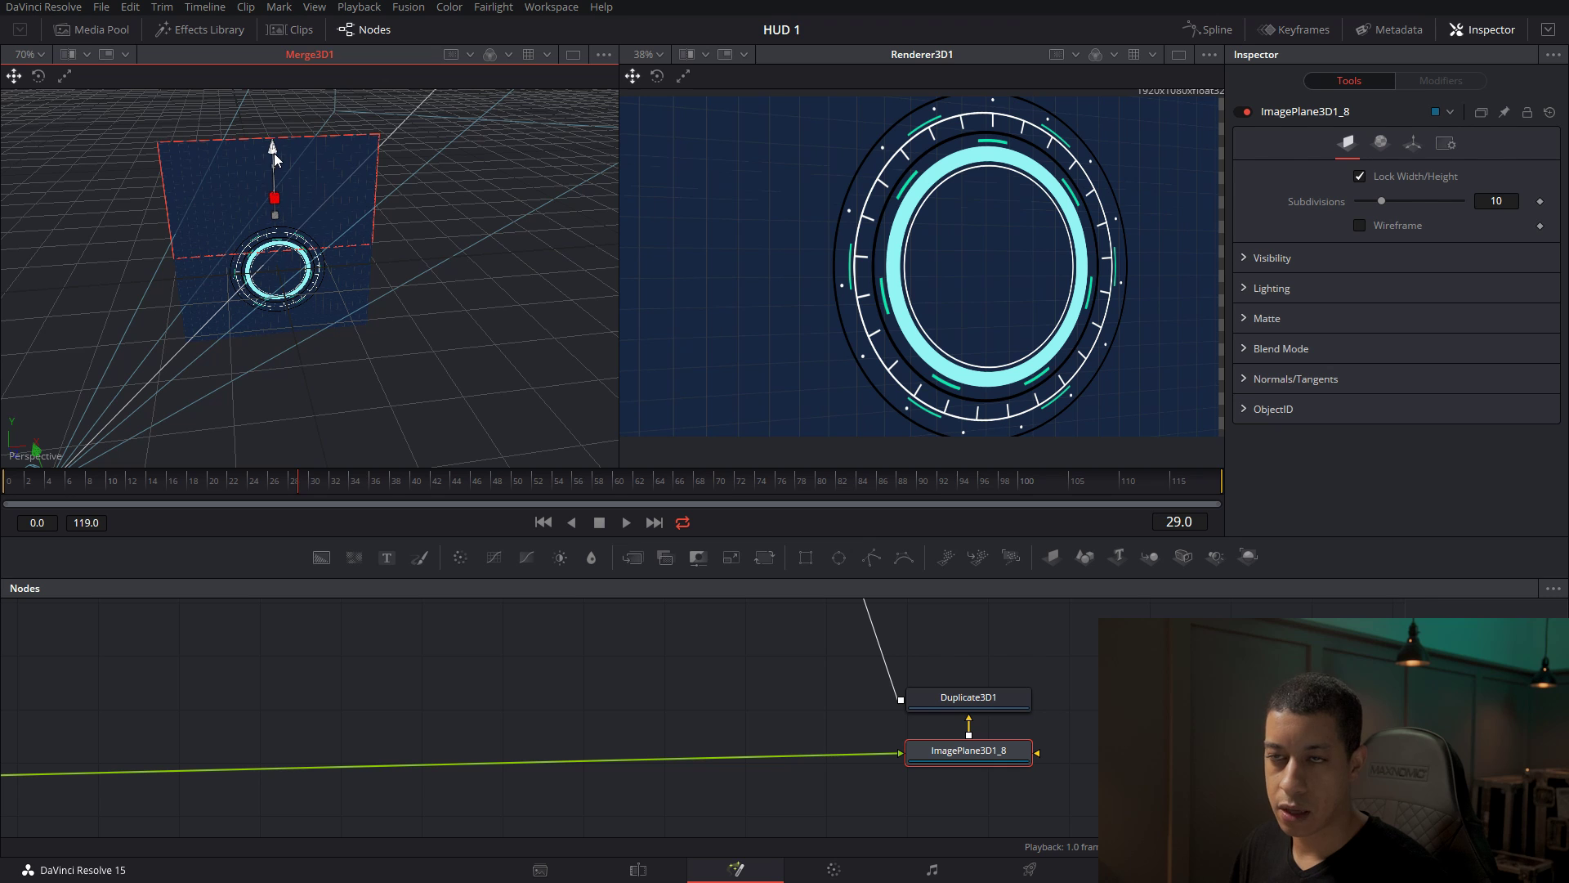
Shift the ImagePlane3D1_8 grid plane slightly along its X axis behind the rings.
scroll(299, 298, up, 3)
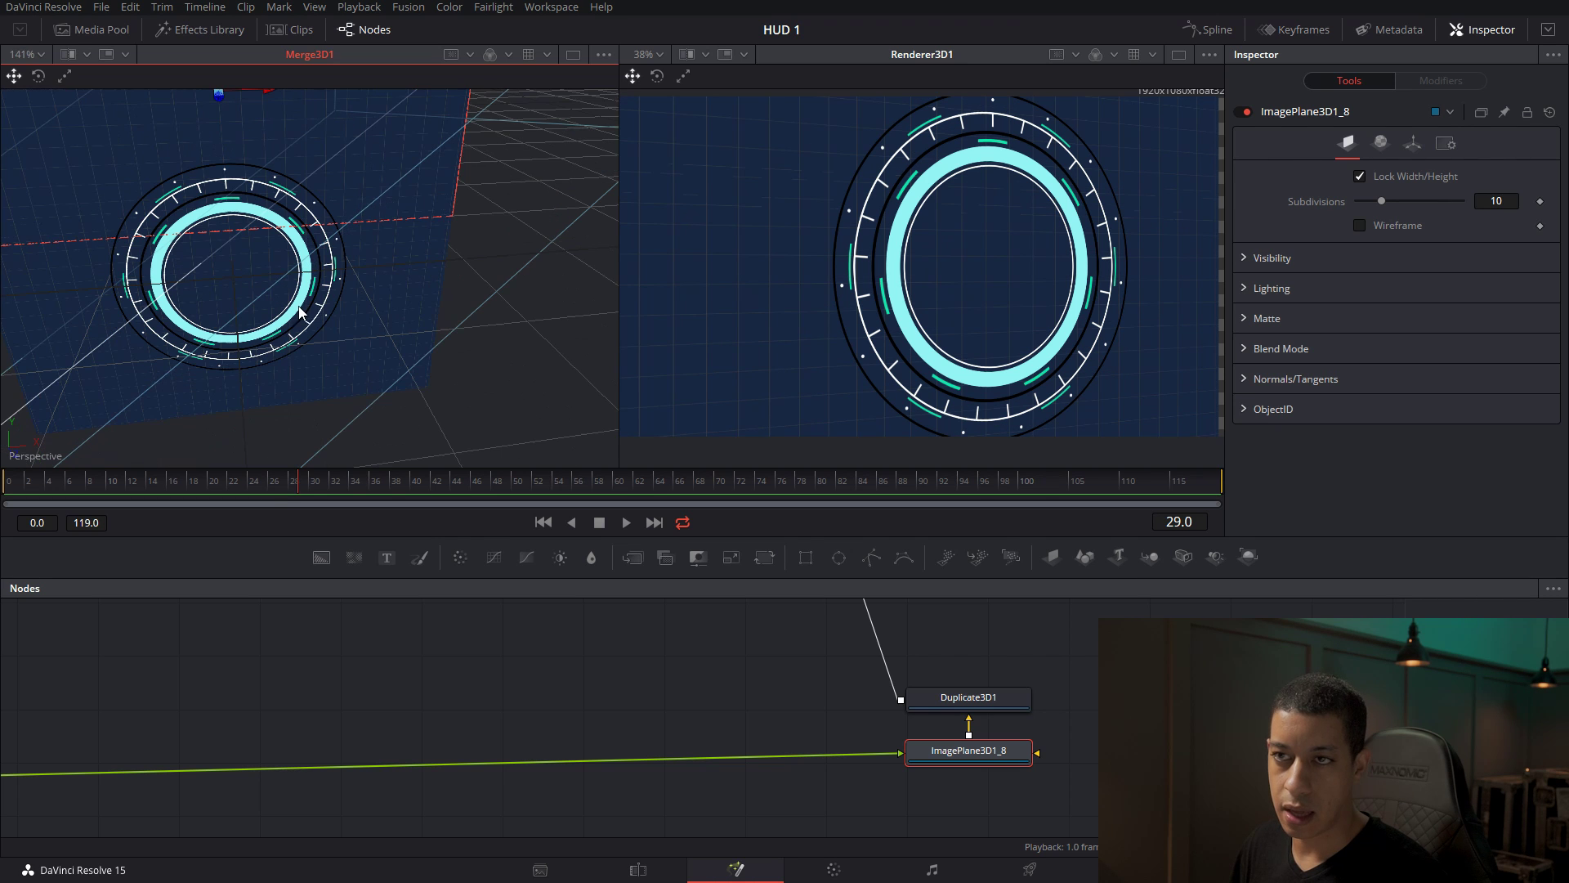
drag(302, 389, 390, 350)
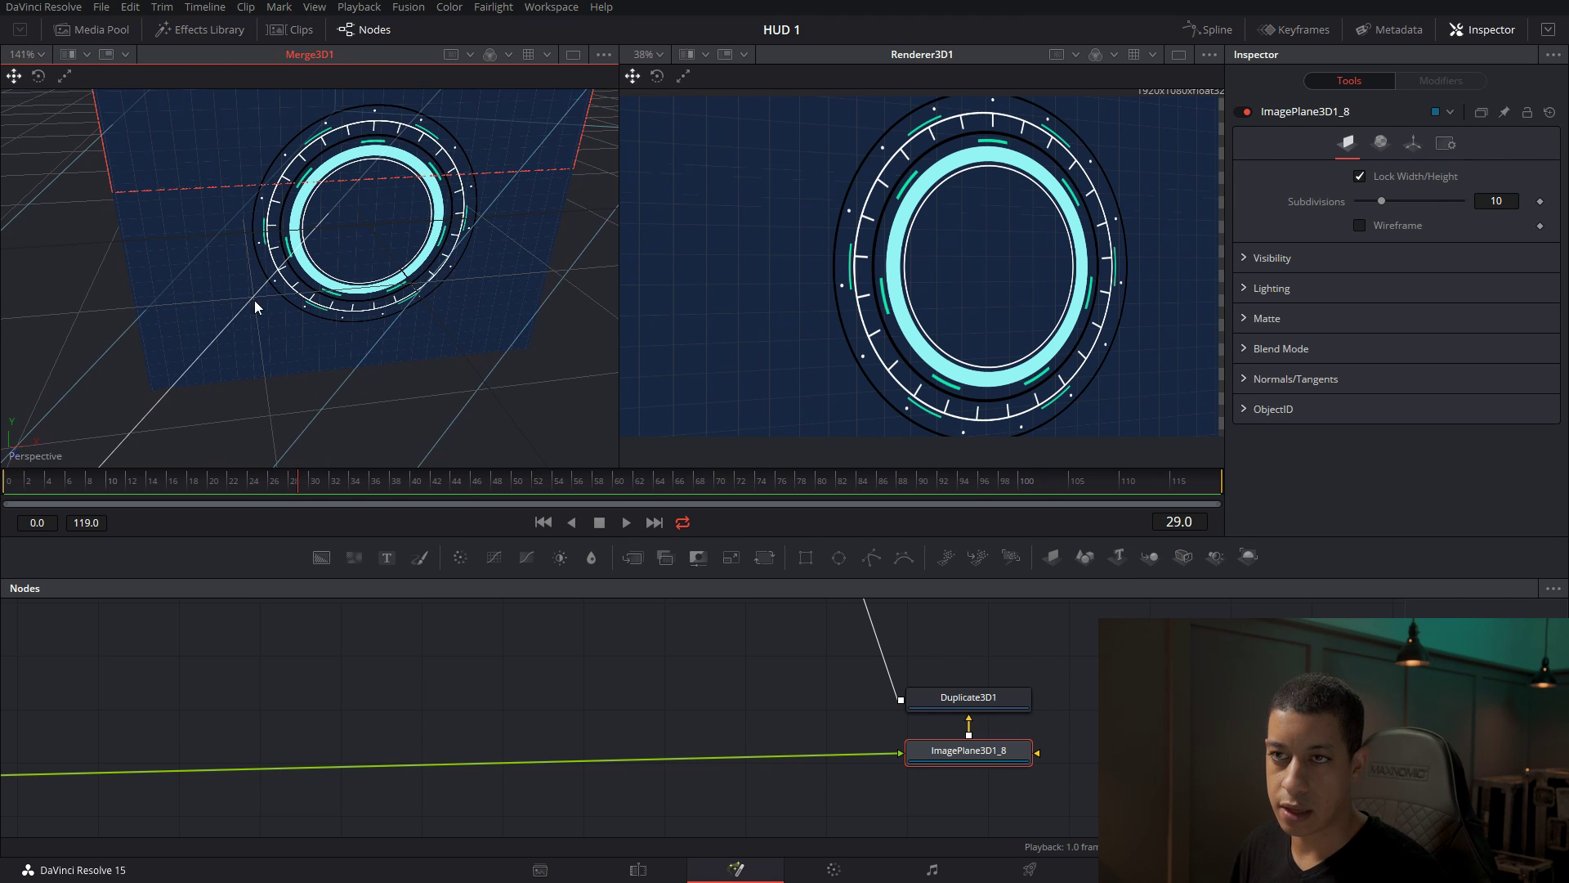
scroll(346, 319, down, 3)
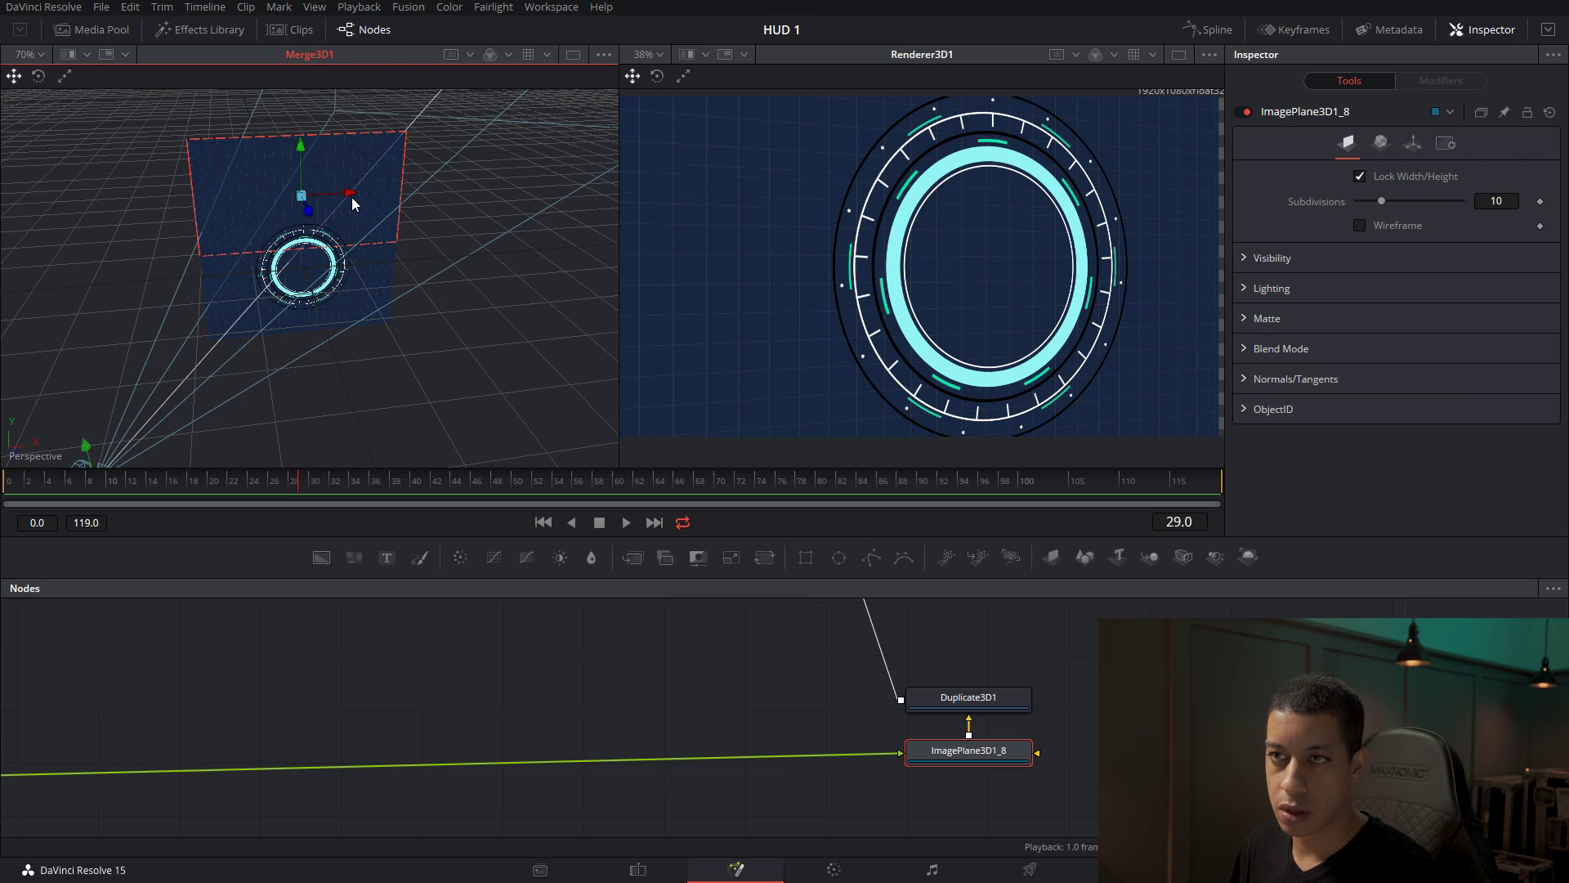
drag(354, 203, 357, 203)
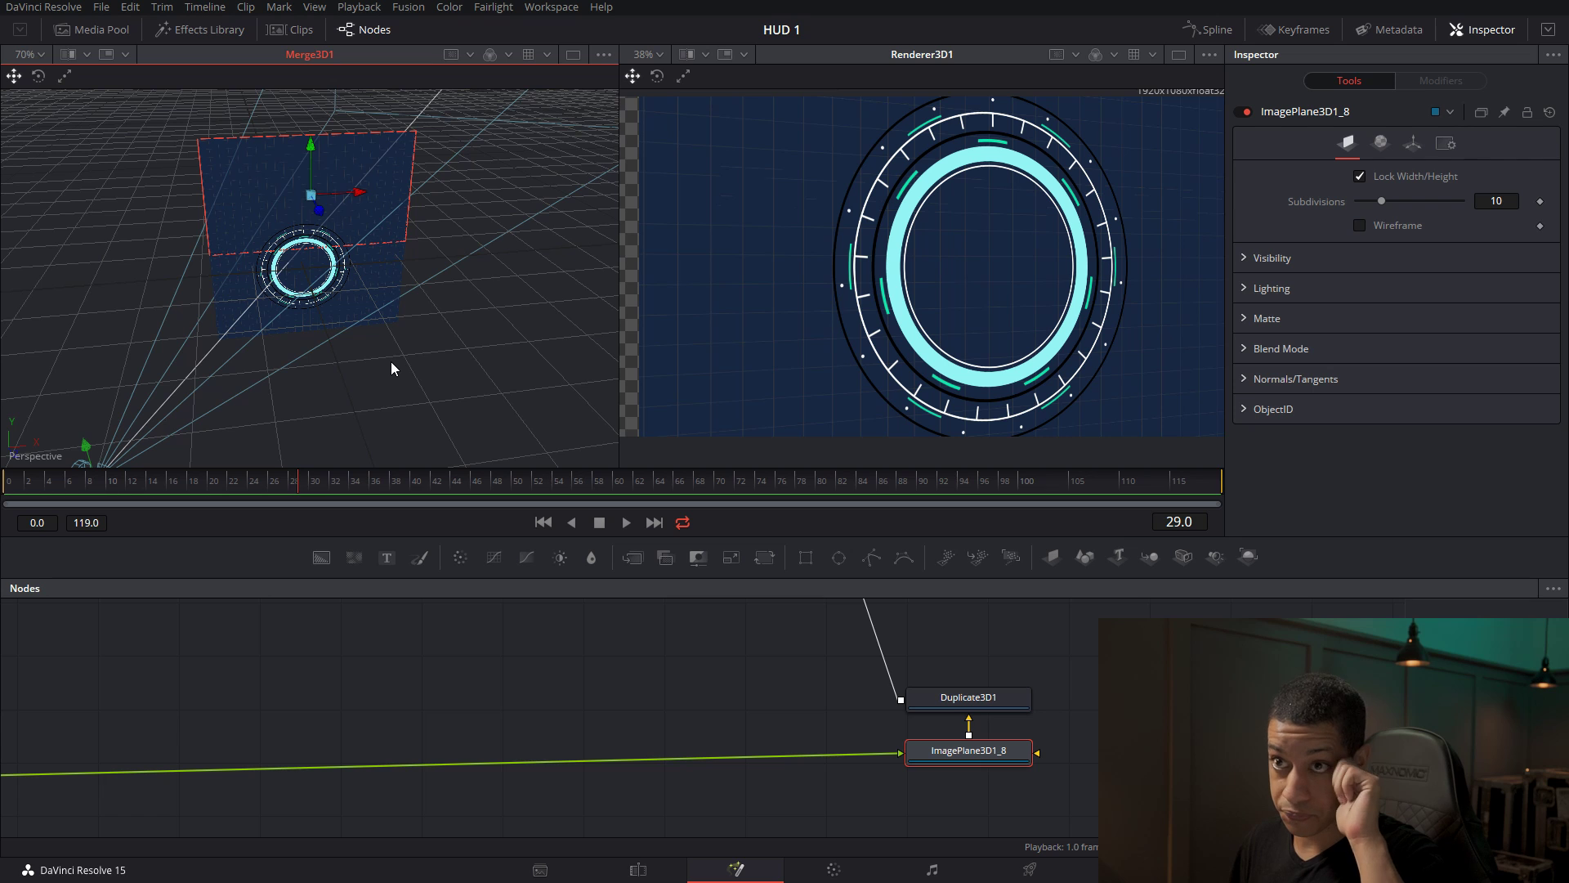
Try pulling the ImagePlane3D1_3 tick ring forward by about 0.3 along Z, and reset its Z Offset to 0.
scroll(711, 666, down, 5)
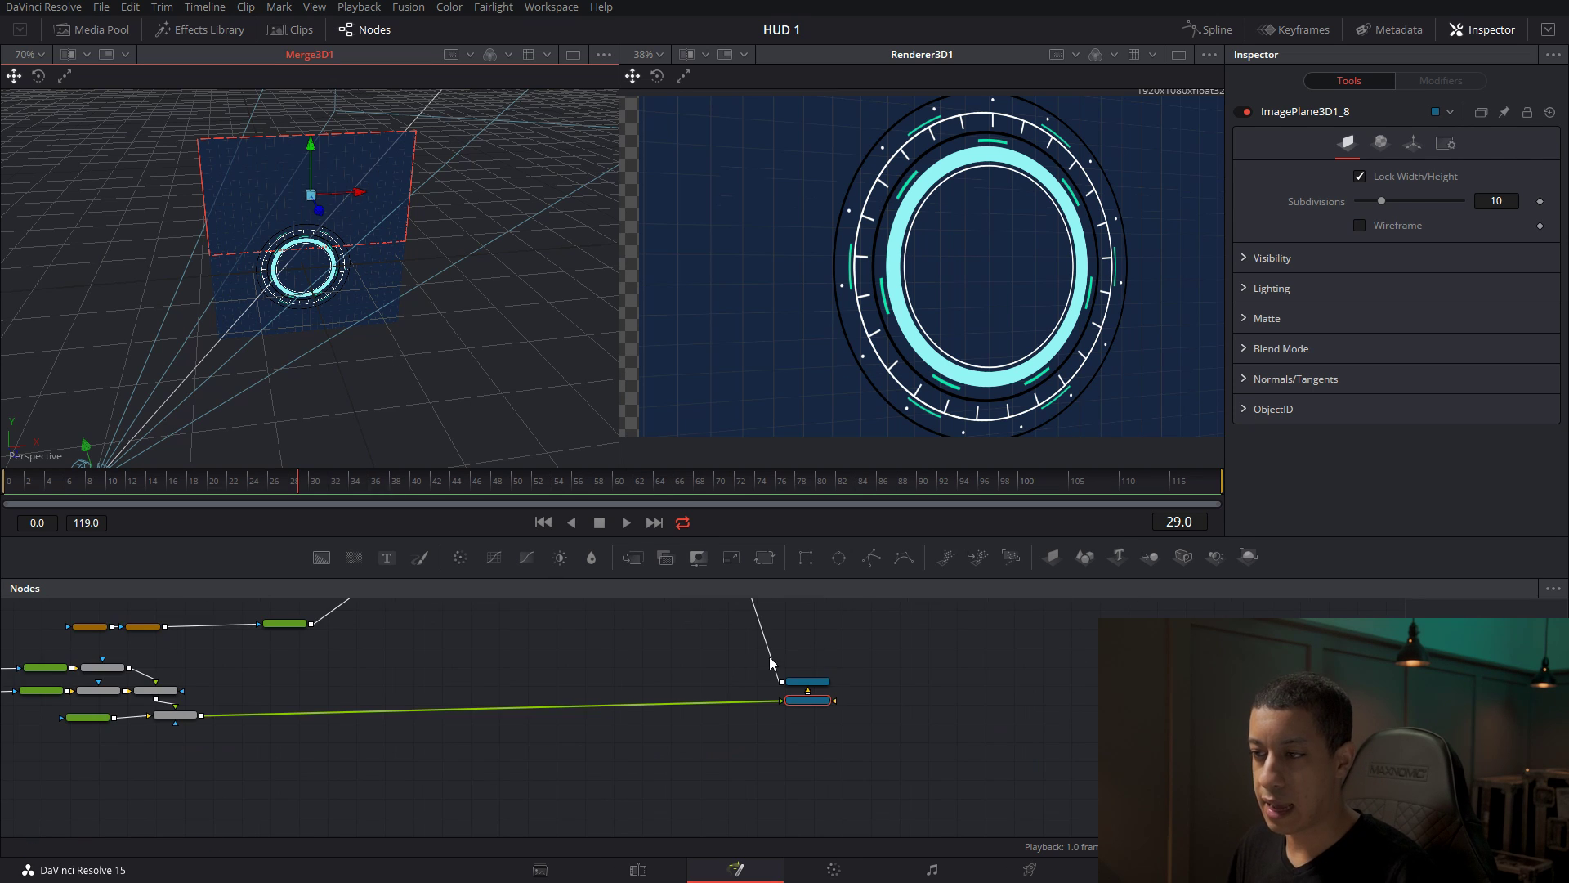
drag(774, 664, 822, 781)
drag(713, 621, 845, 720)
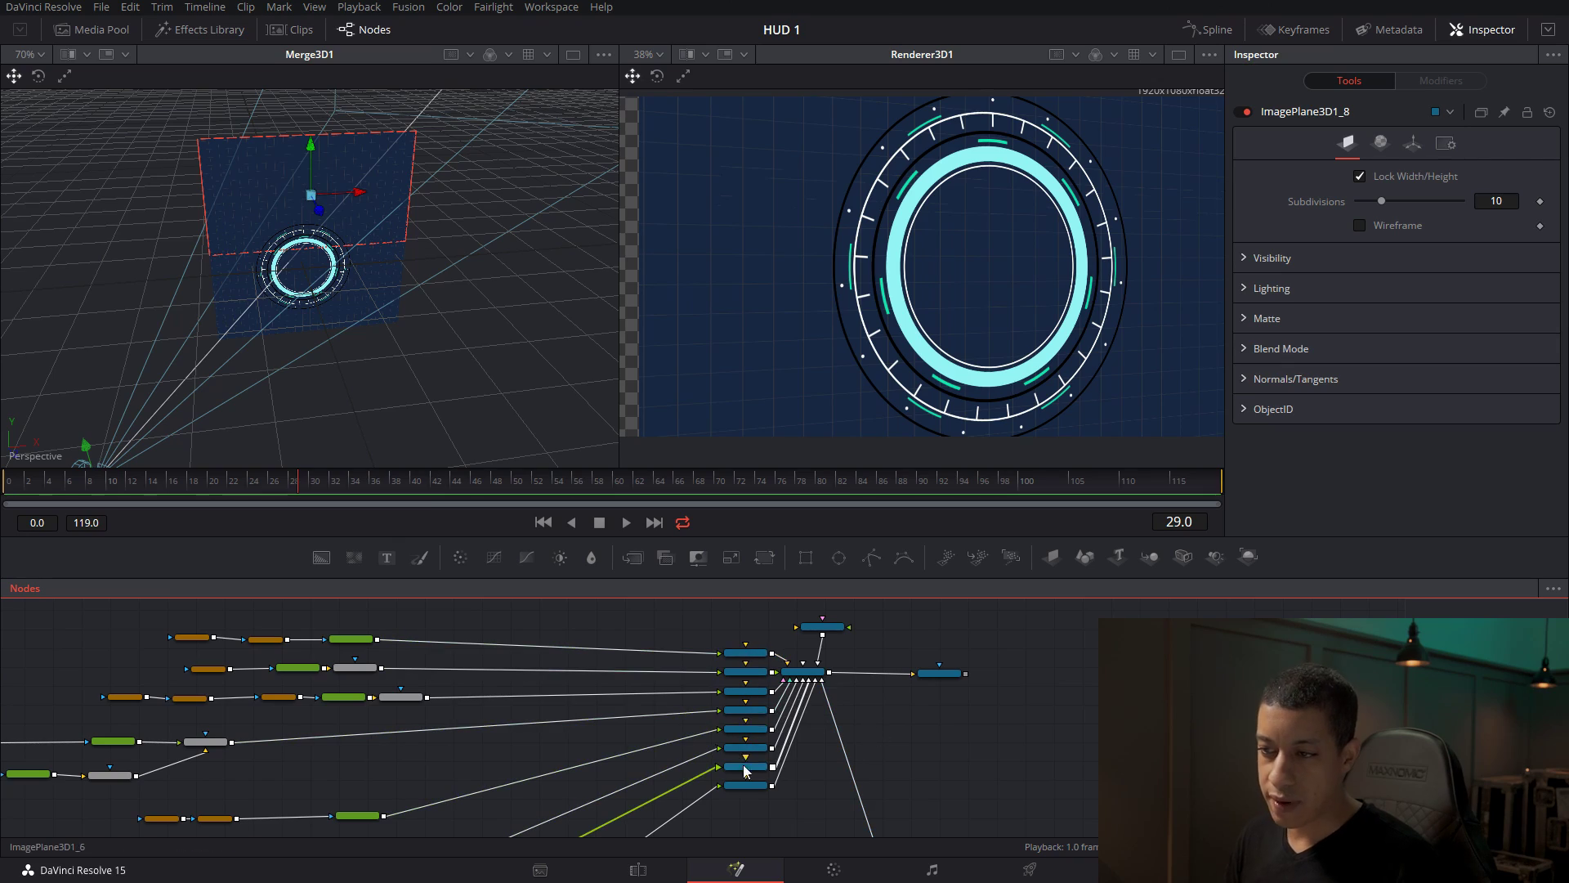
click(746, 710)
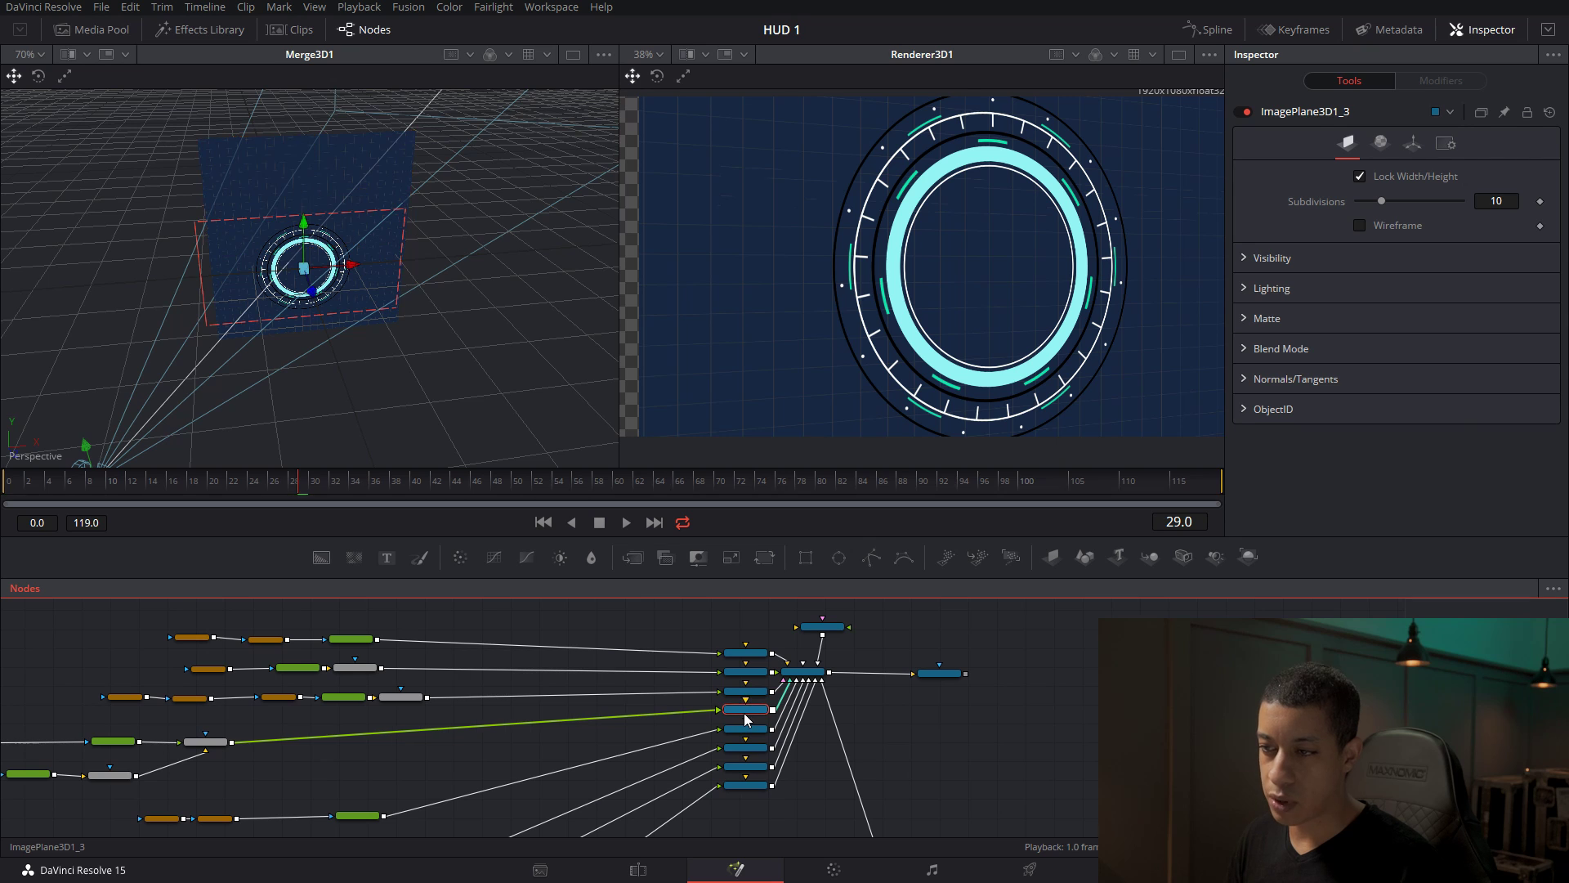
drag(312, 290, 327, 324)
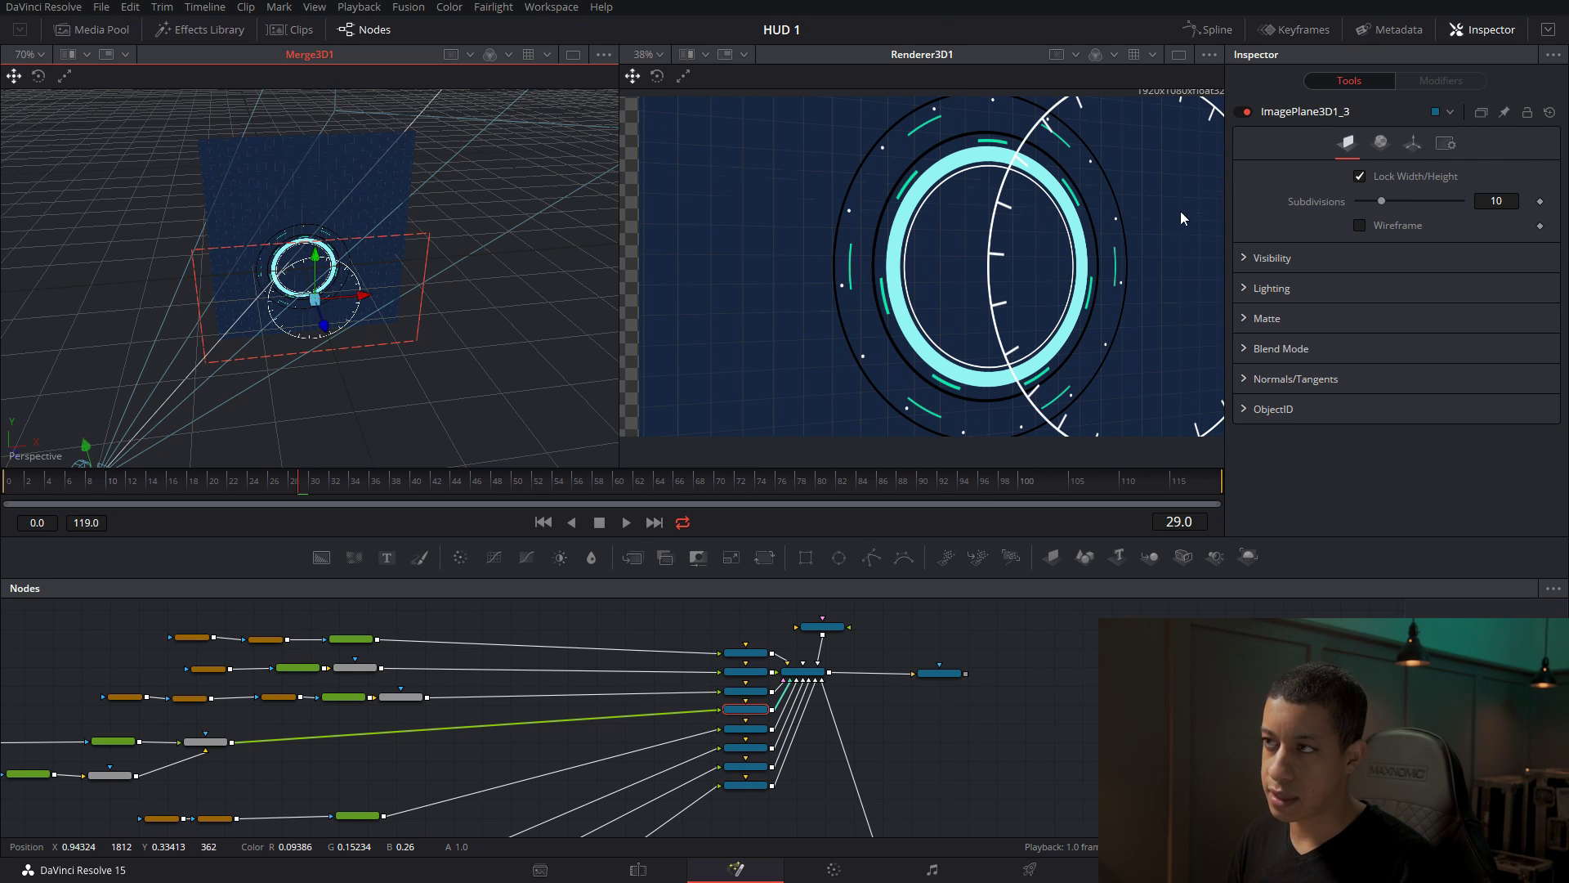
drag(359, 388, 282, 379)
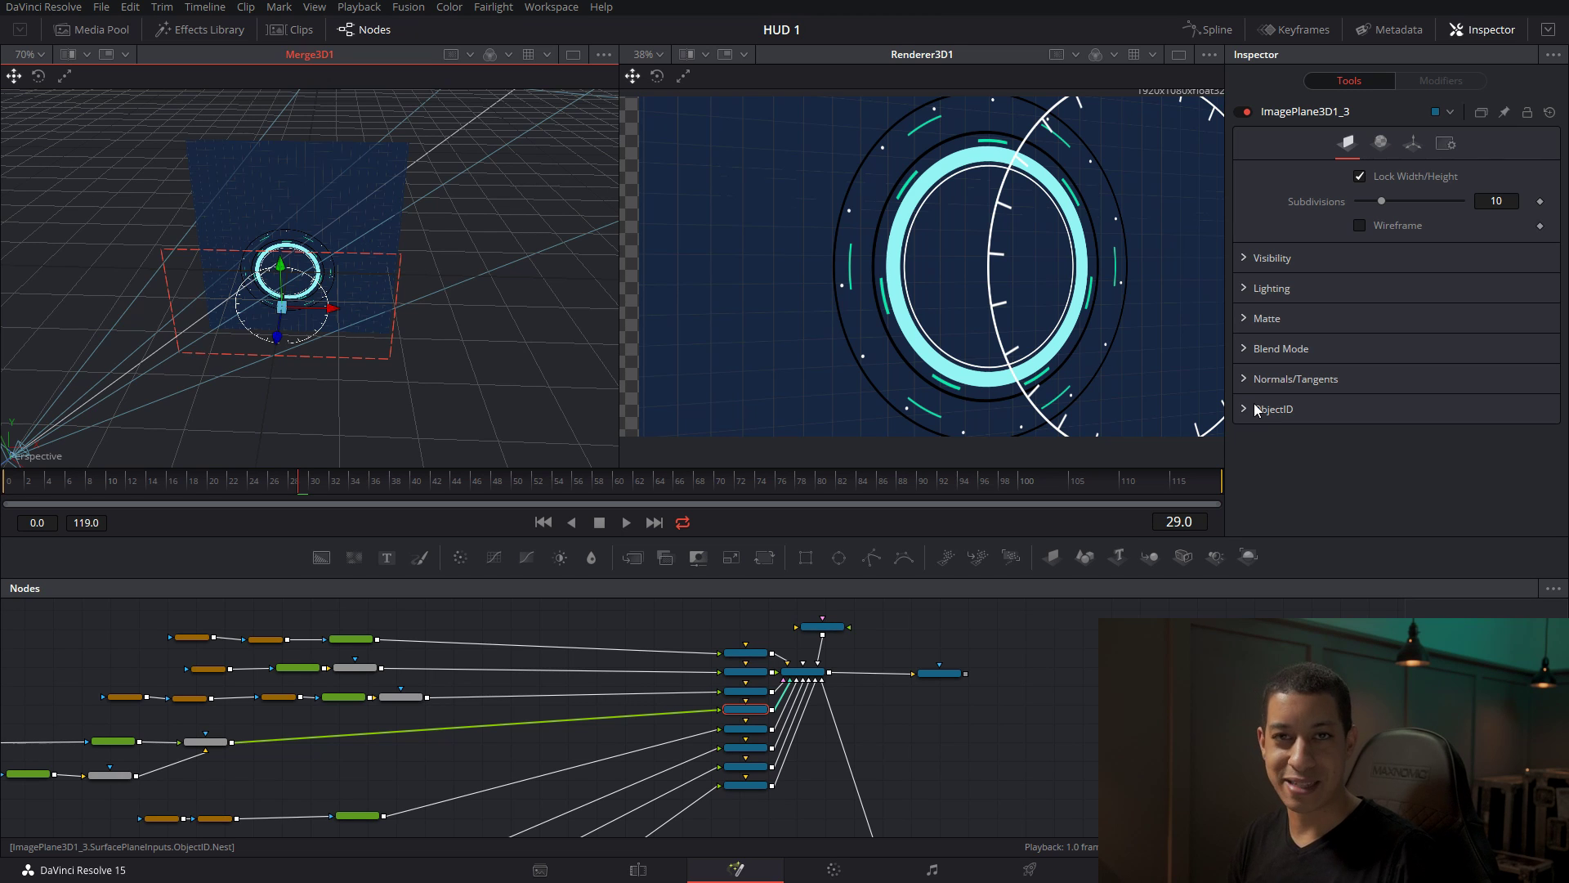
click(1412, 142)
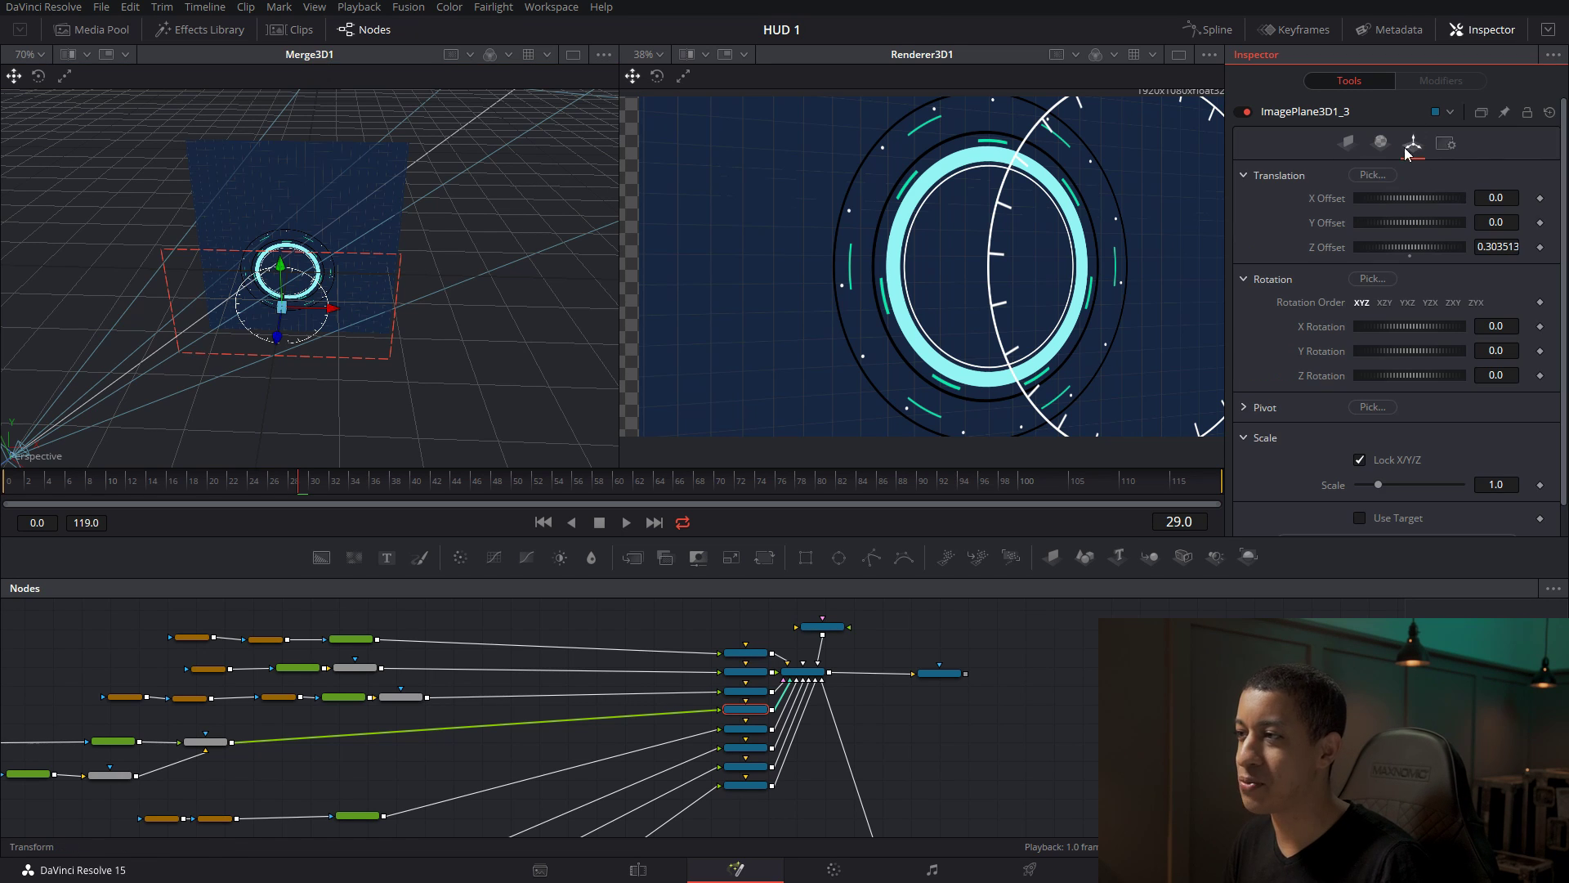
double_click(1410, 256)
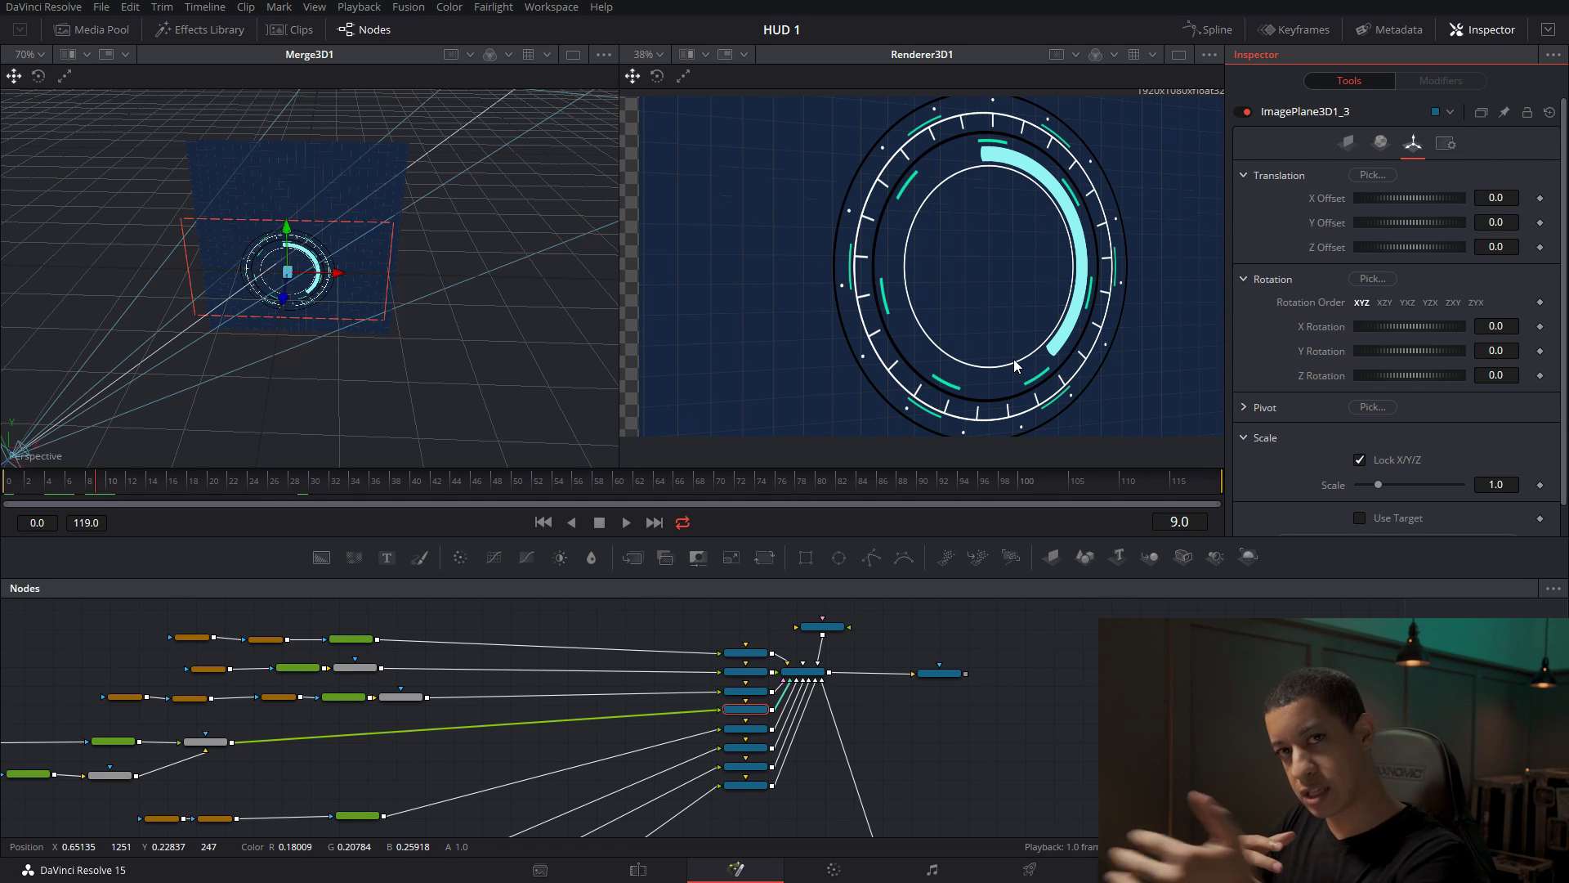
Preview ImagePlane3D1 and ImagePlane3D1_1 individually in the 3D viewer to identify their ring elements.
click(745, 652)
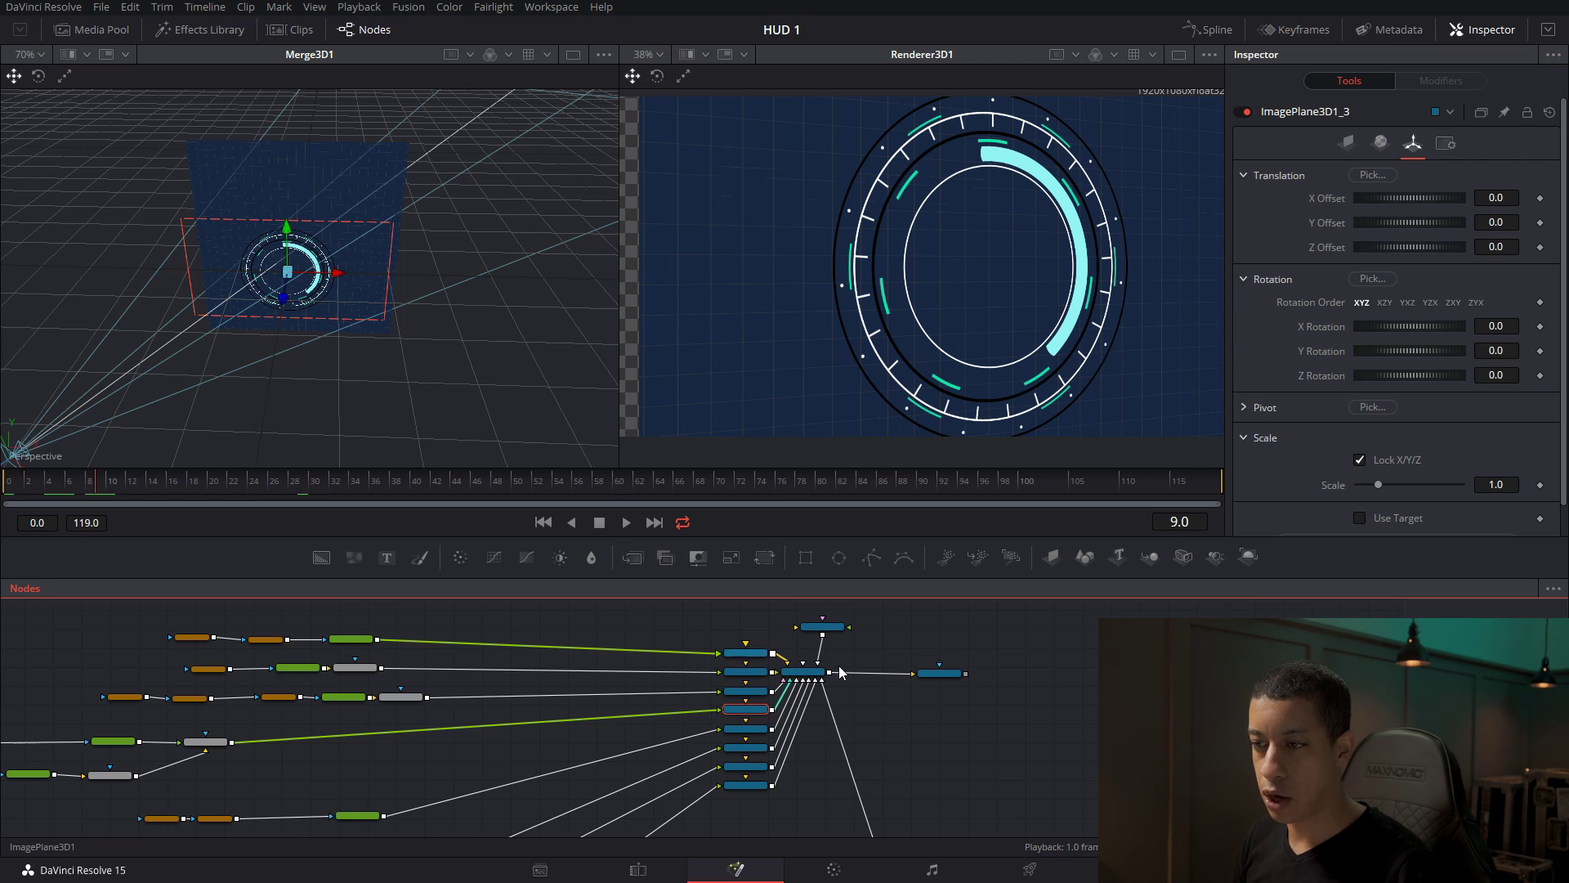
key(1)
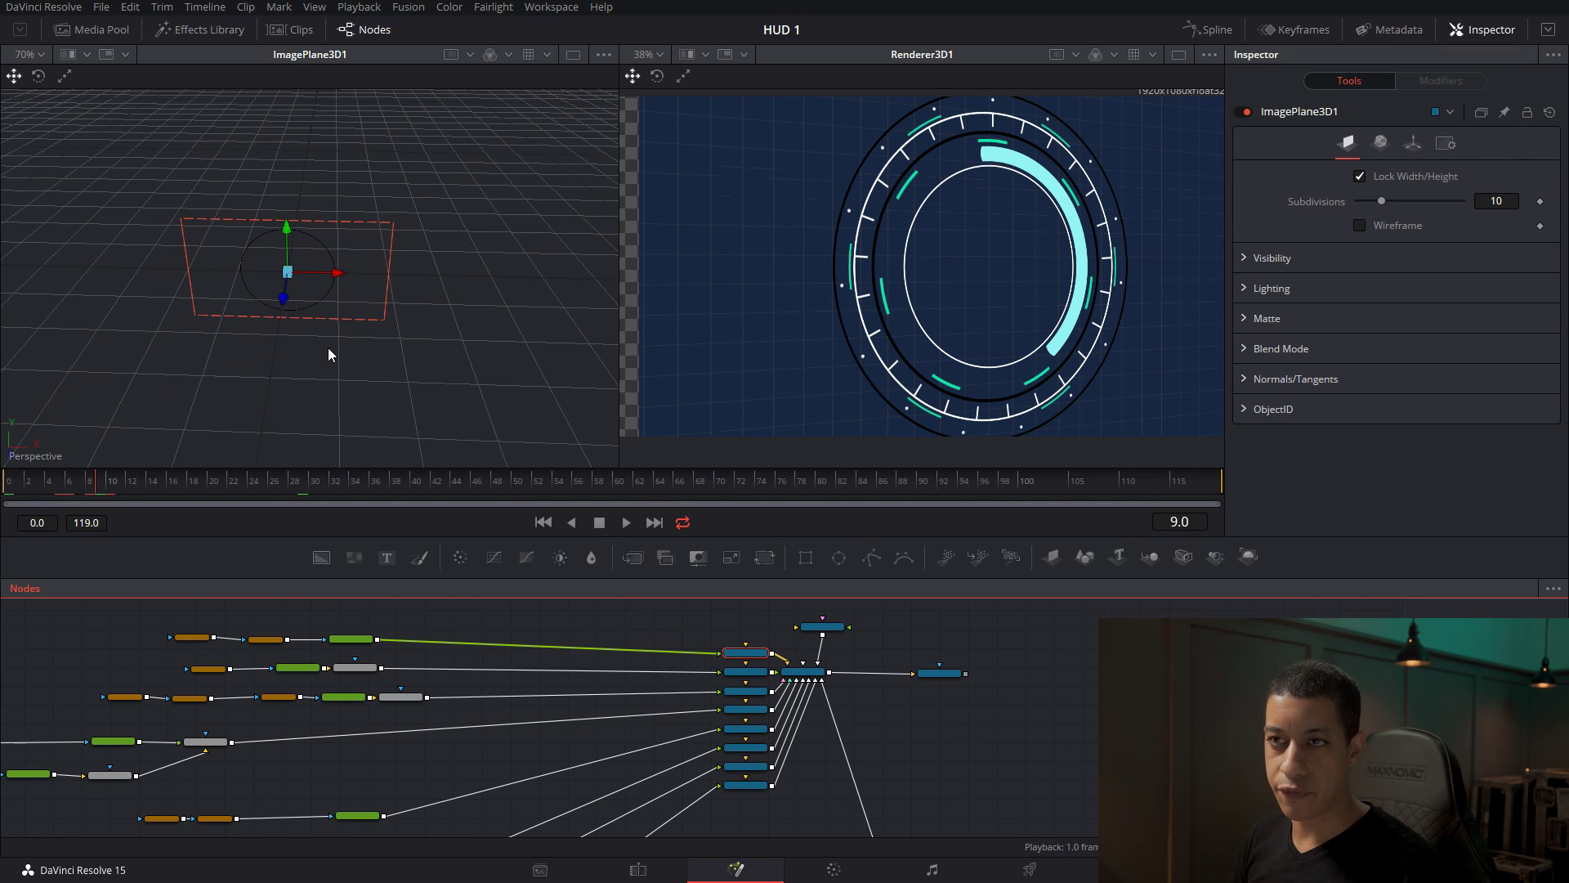
drag(312, 352, 470, 284)
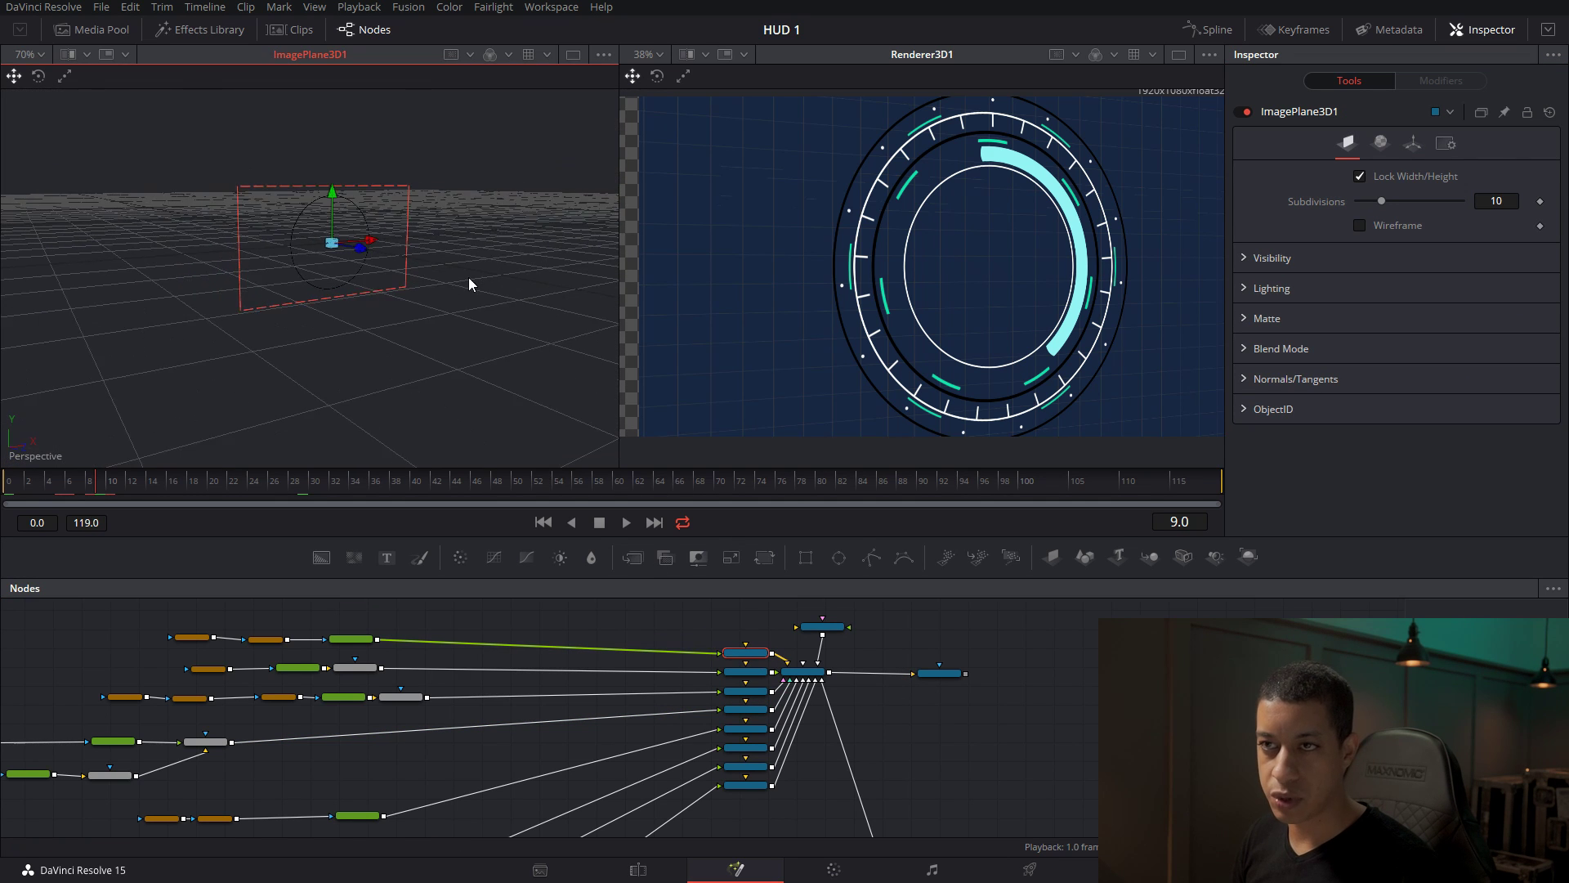
scroll(311, 204, up, 5)
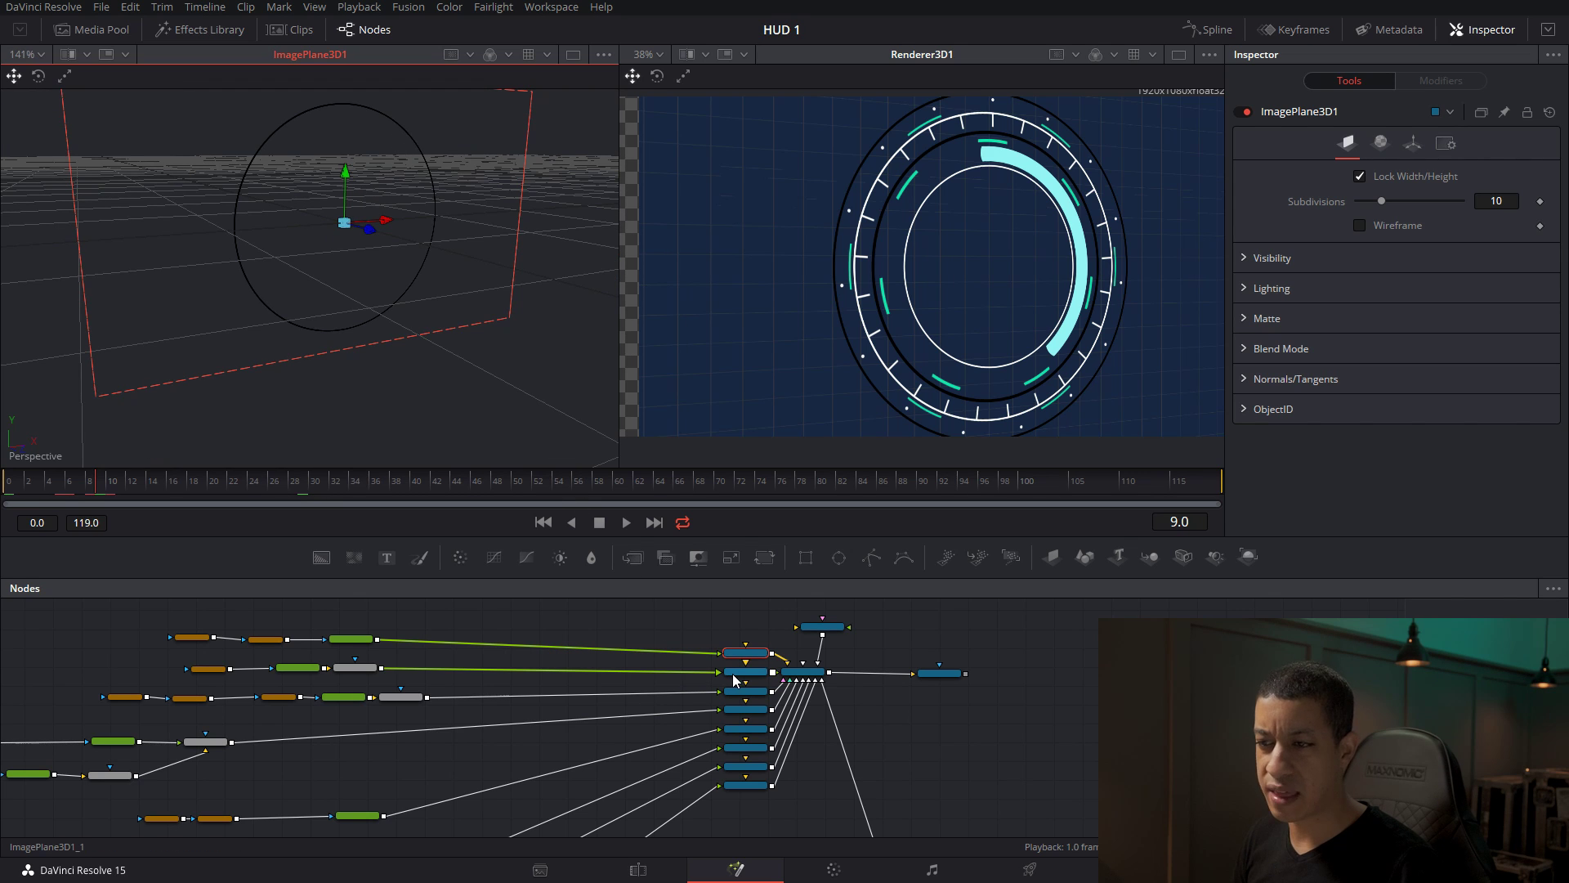
drag(732, 673, 368, 343)
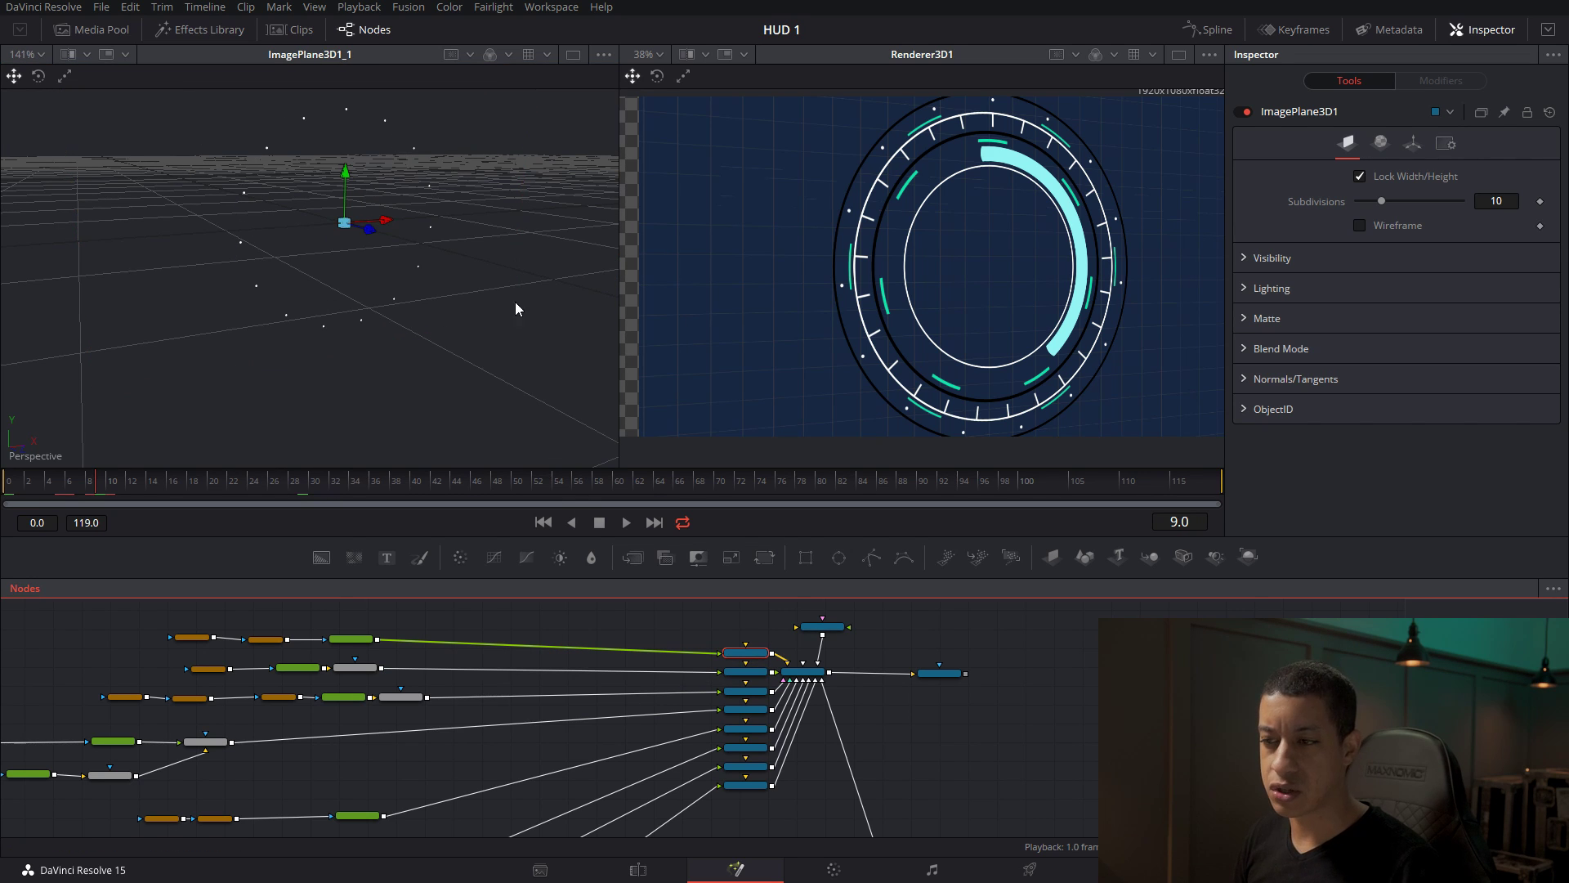
Keyframe ImagePlane3D1_1's Z Rotation from 0 at frame 0 to 360 at frame 119.
click(745, 671)
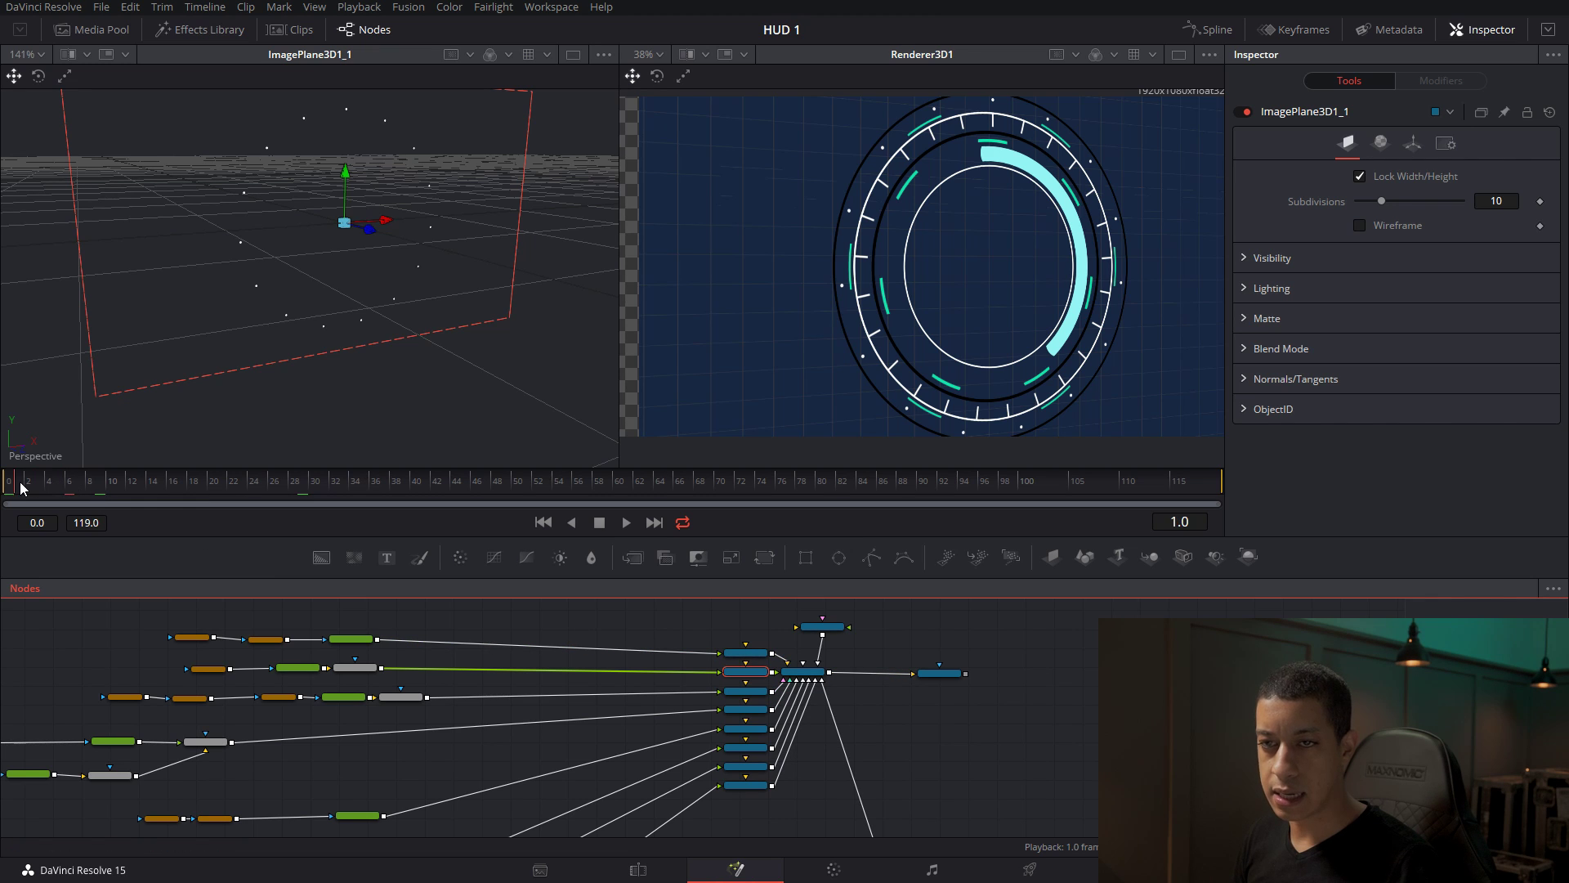
drag(20, 489, 4, 488)
click(1415, 151)
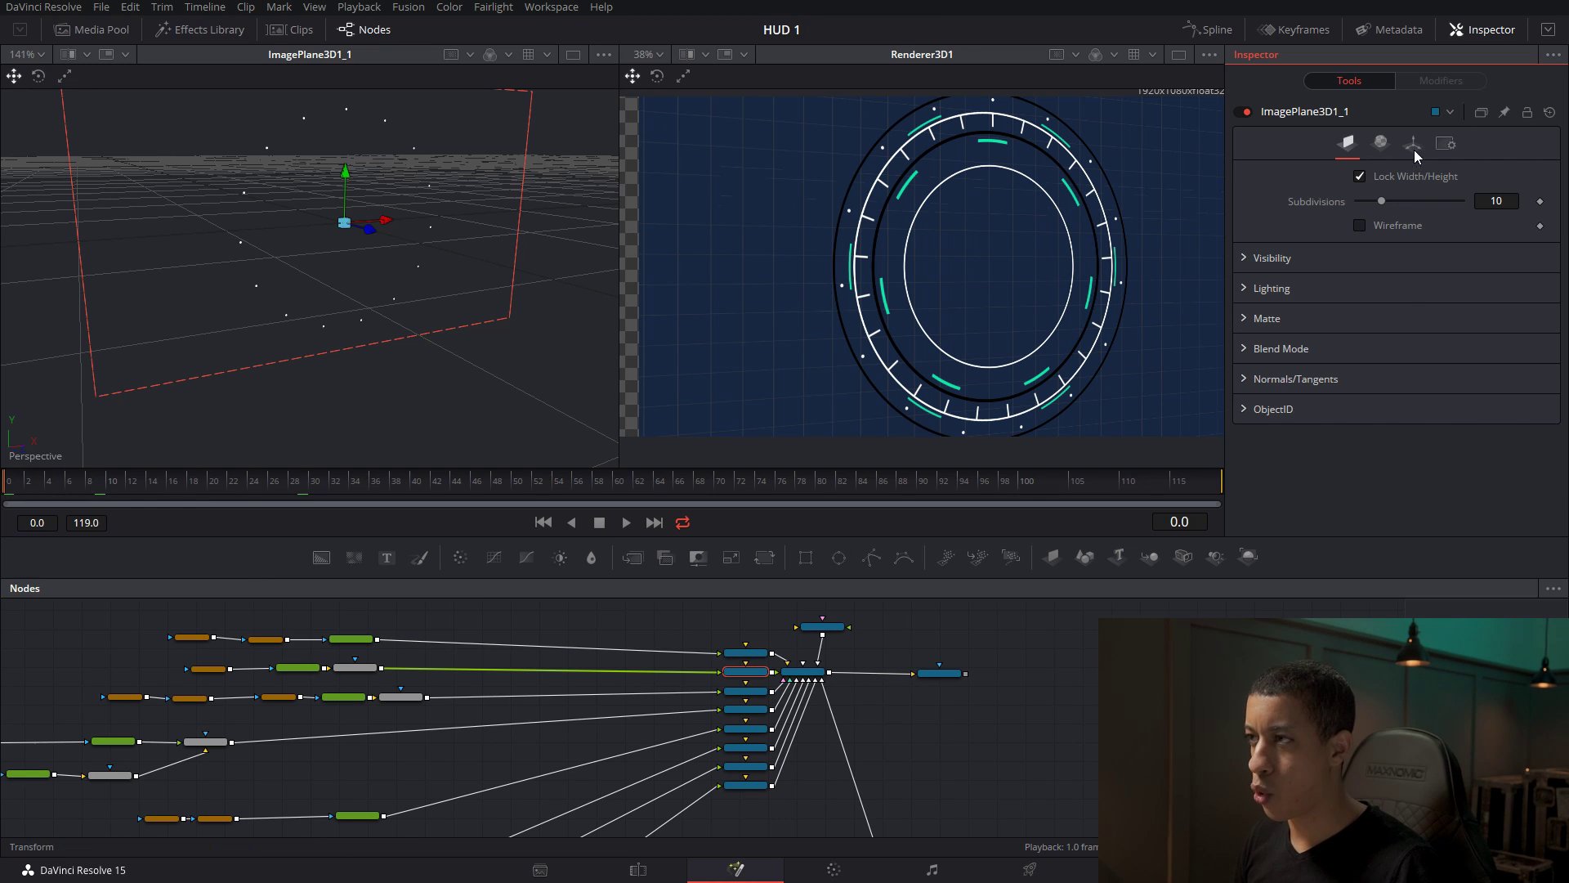
drag(298, 485, 621, 489)
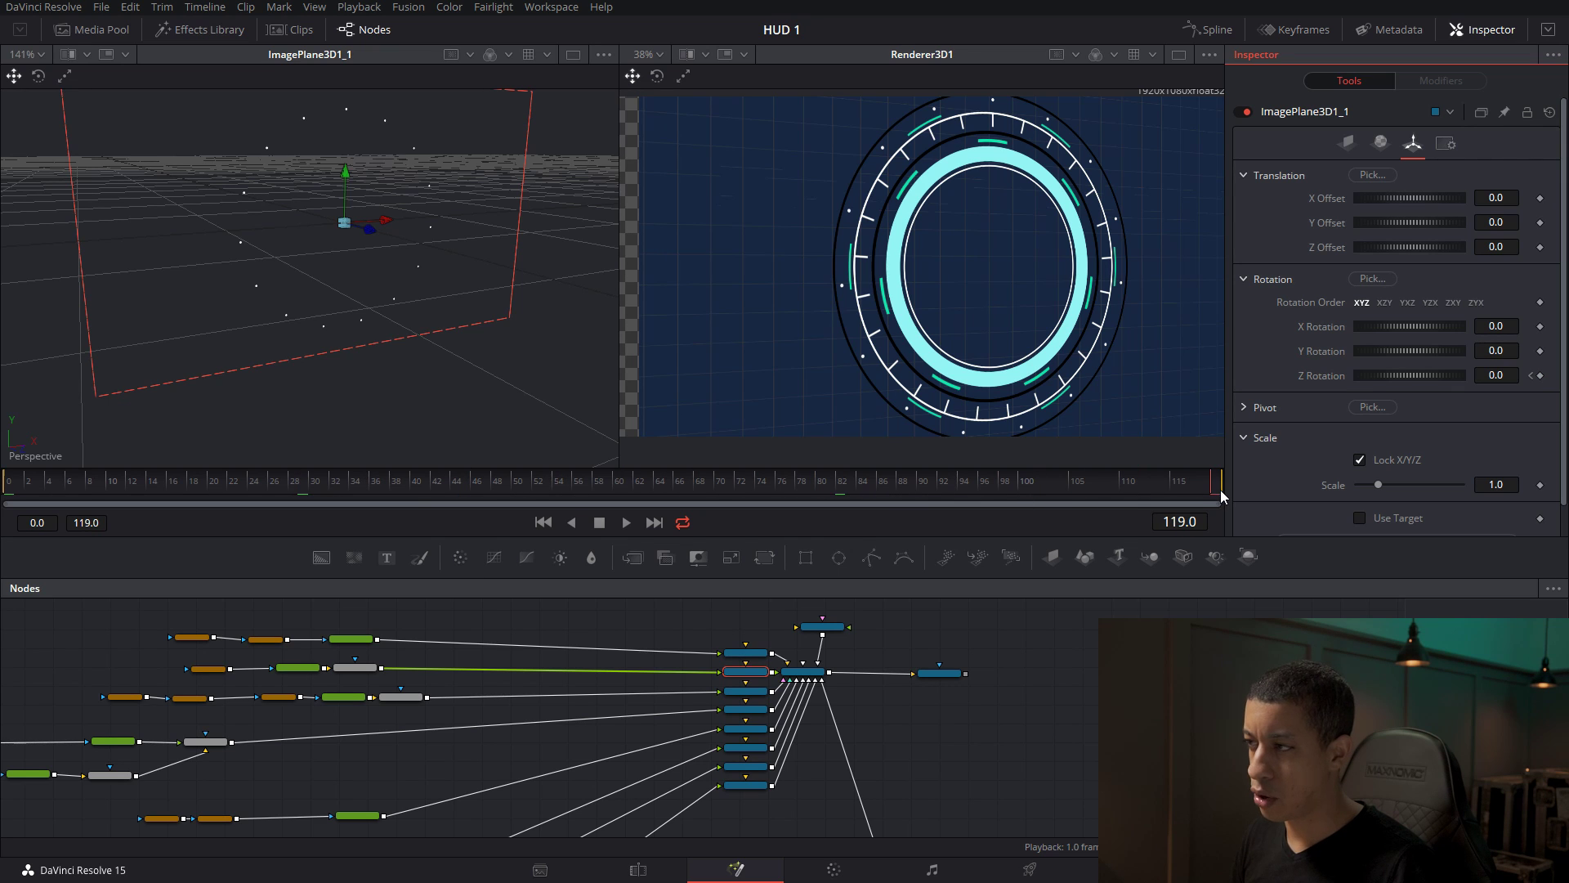
click(1496, 375)
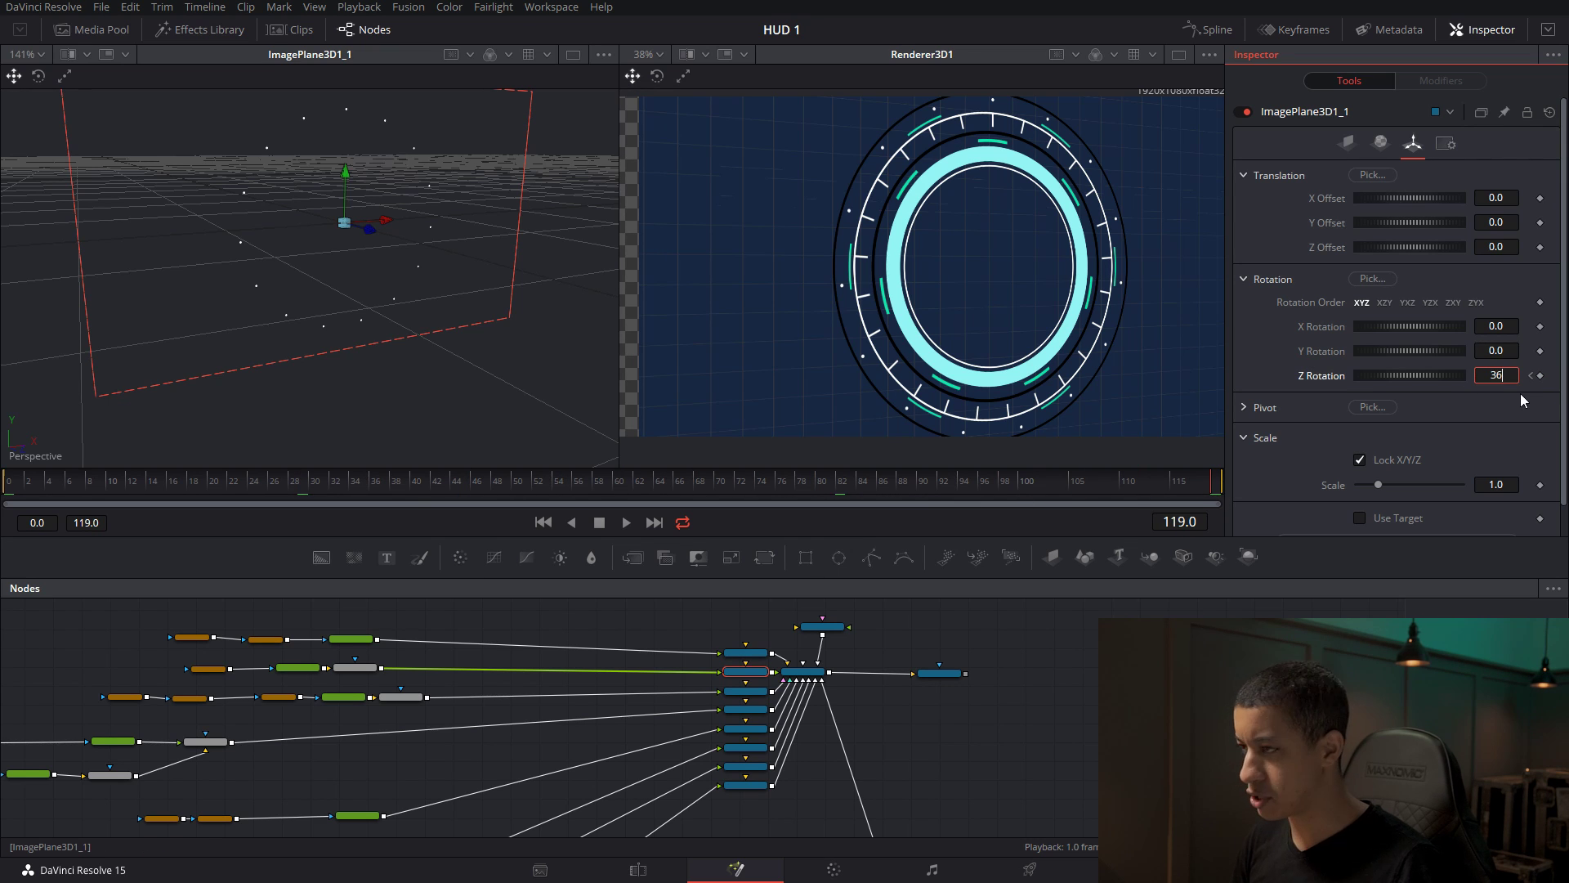
text(360)
key(Return)
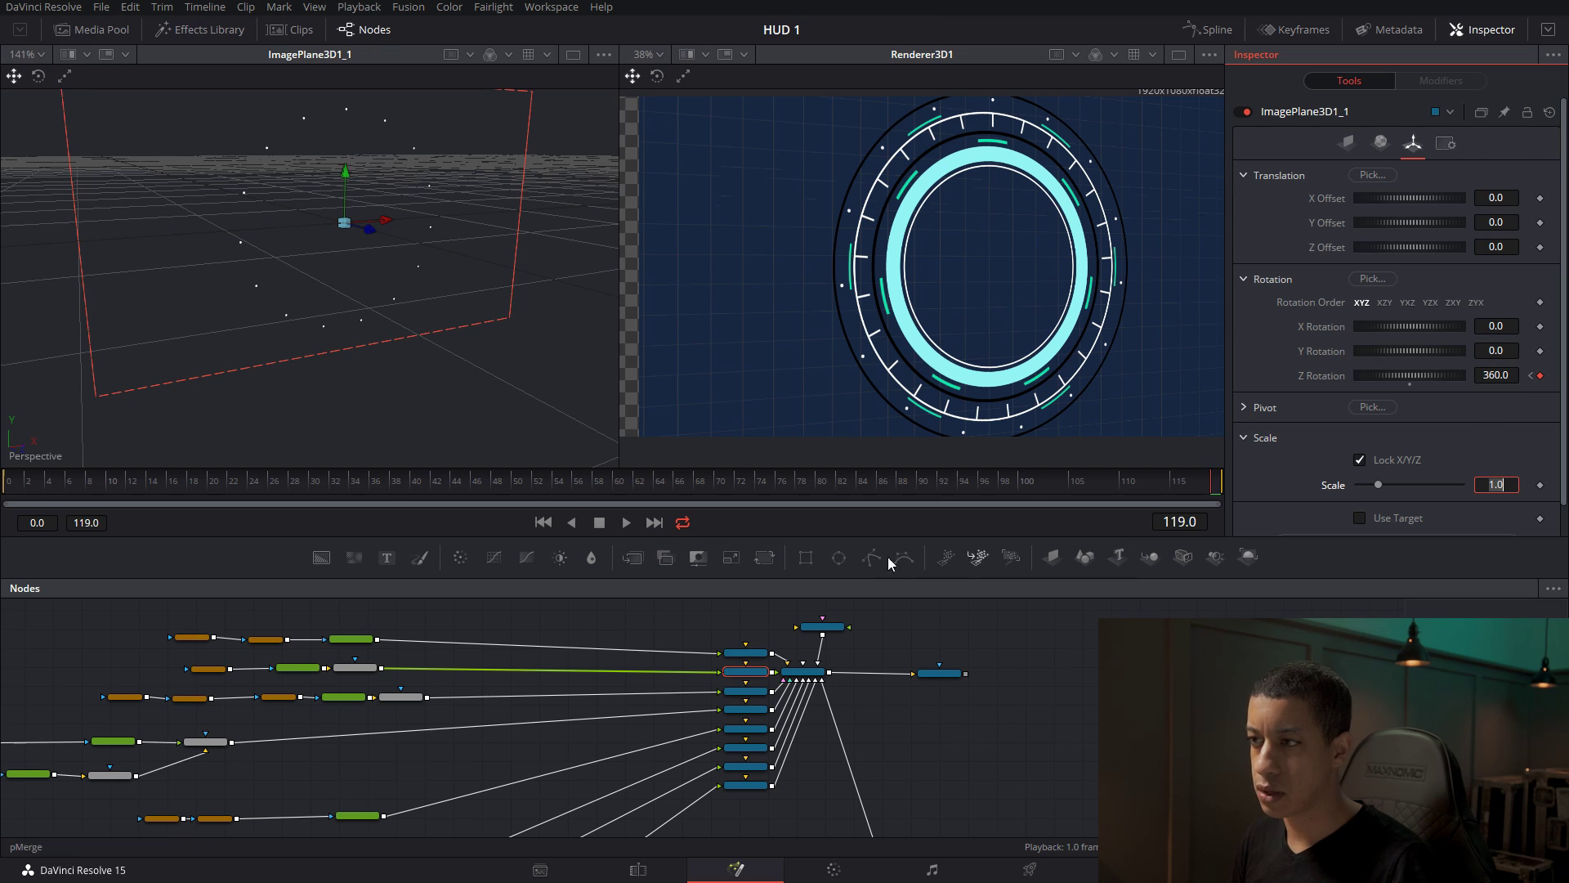
Scrub the timeline back to frame 0 to check the rotation of ImagePlane3D1_1's dots.
click(807, 482)
drag(807, 482, 675, 483)
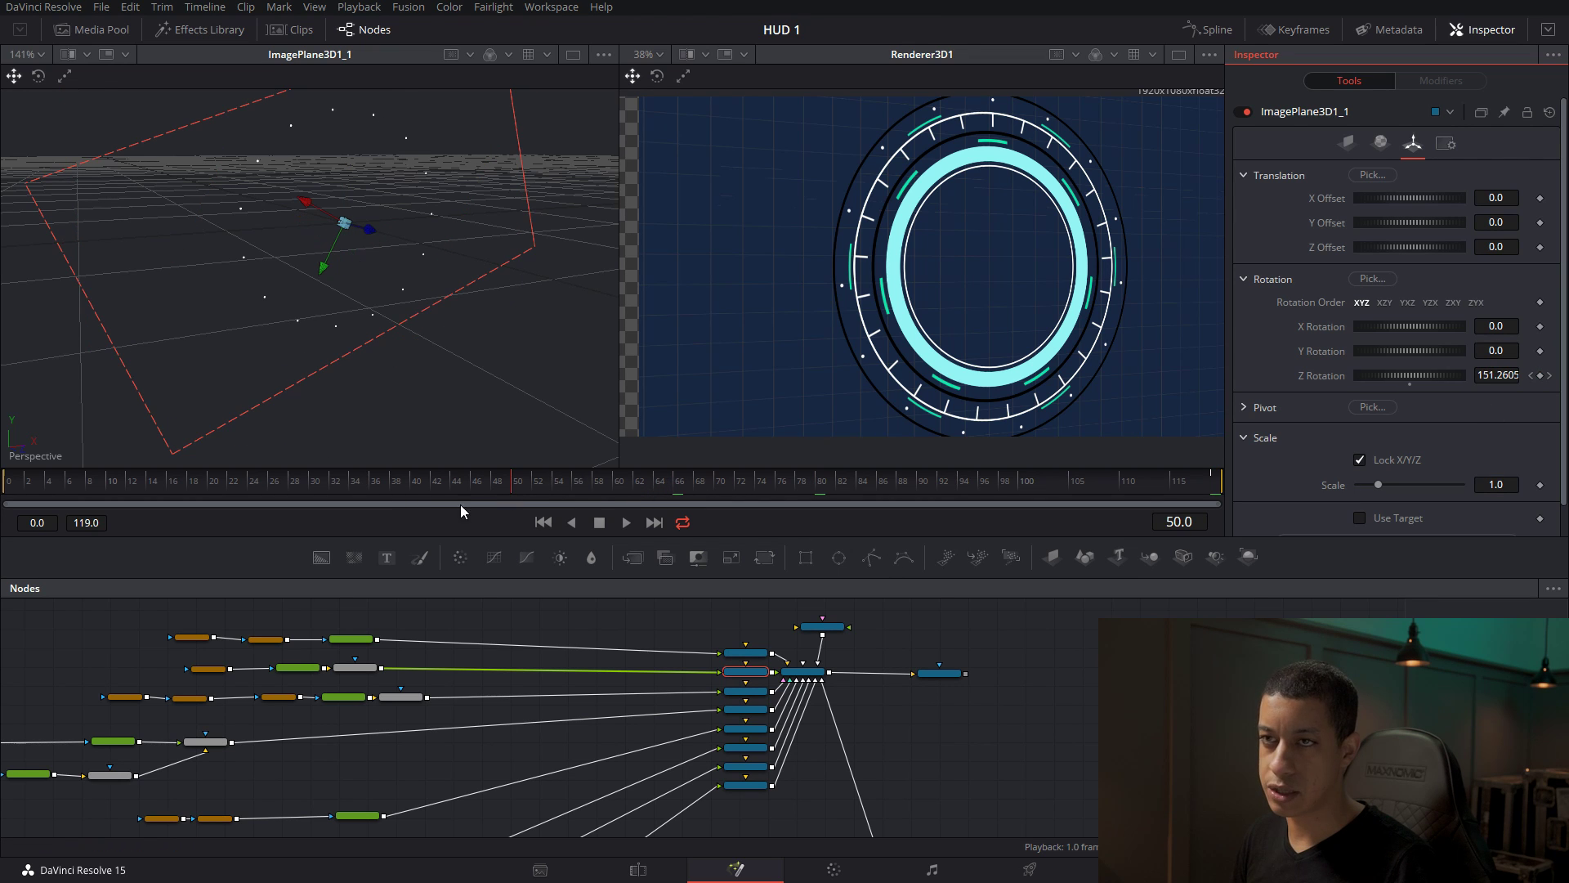
drag(336, 482, 5, 484)
drag(1022, 753, 1041, 733)
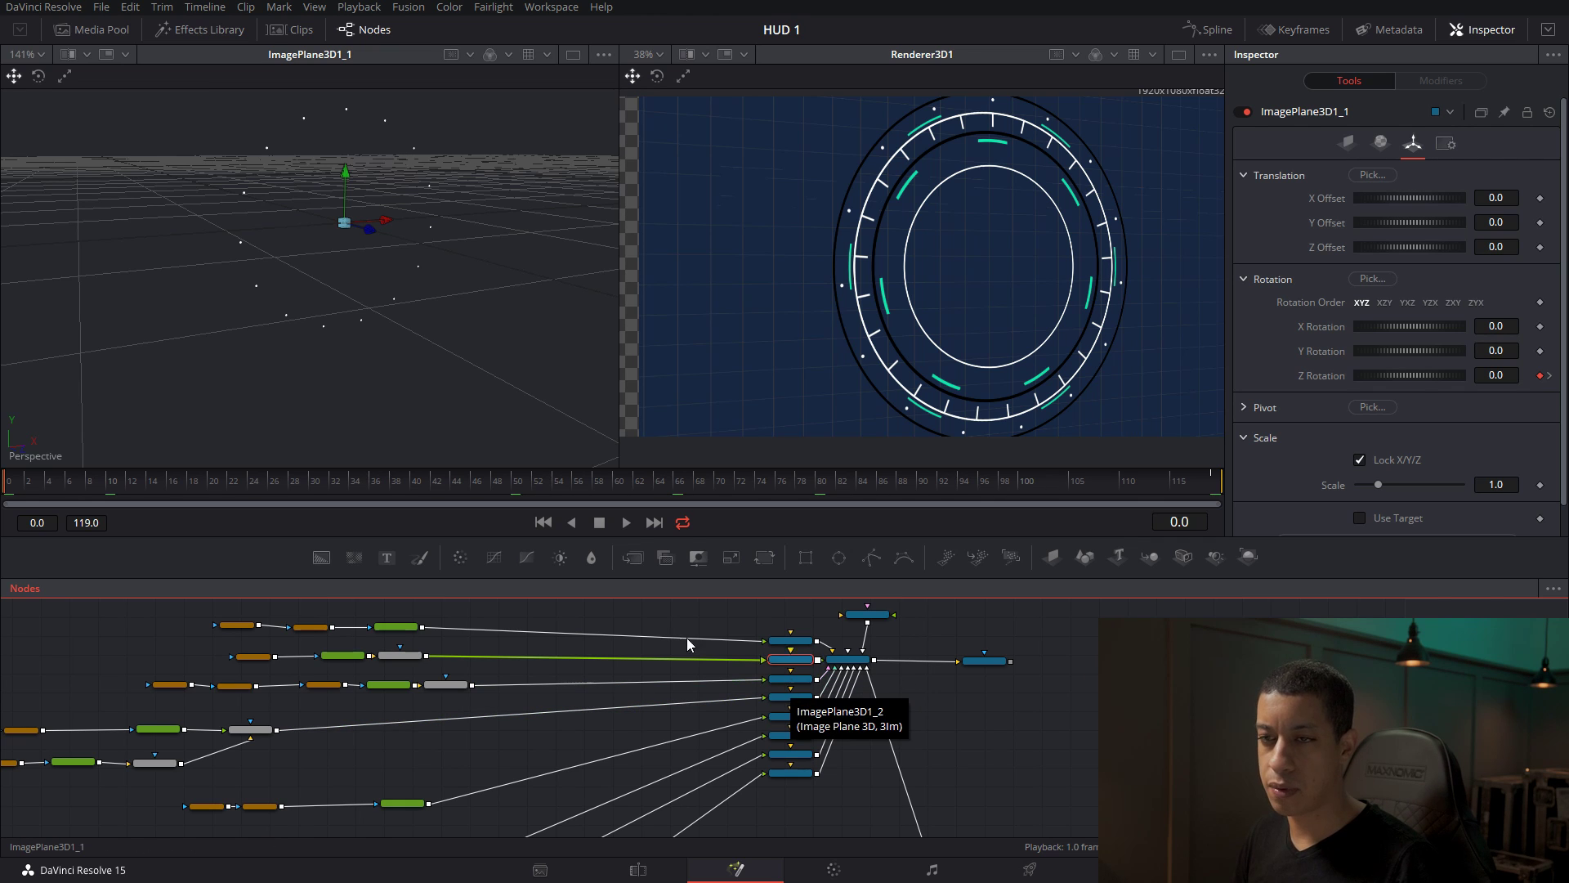
Keyframe ImagePlane3D1_1's Z Offset from 0 at frame 14 to about 0.016 at frame 28.
drag(67, 498, 149, 498)
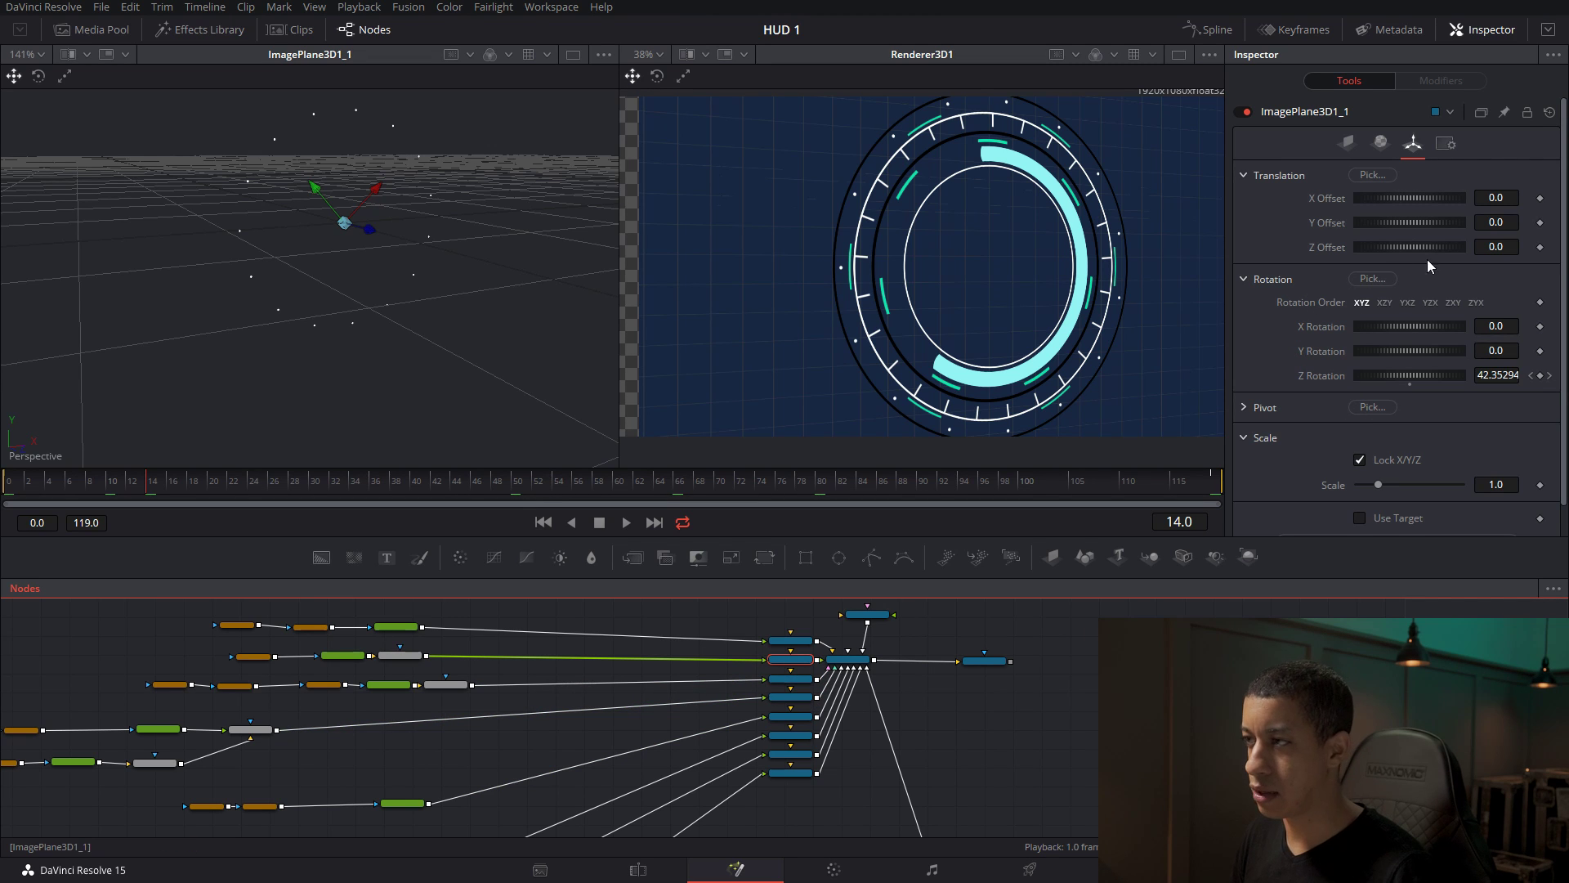
click(1540, 247)
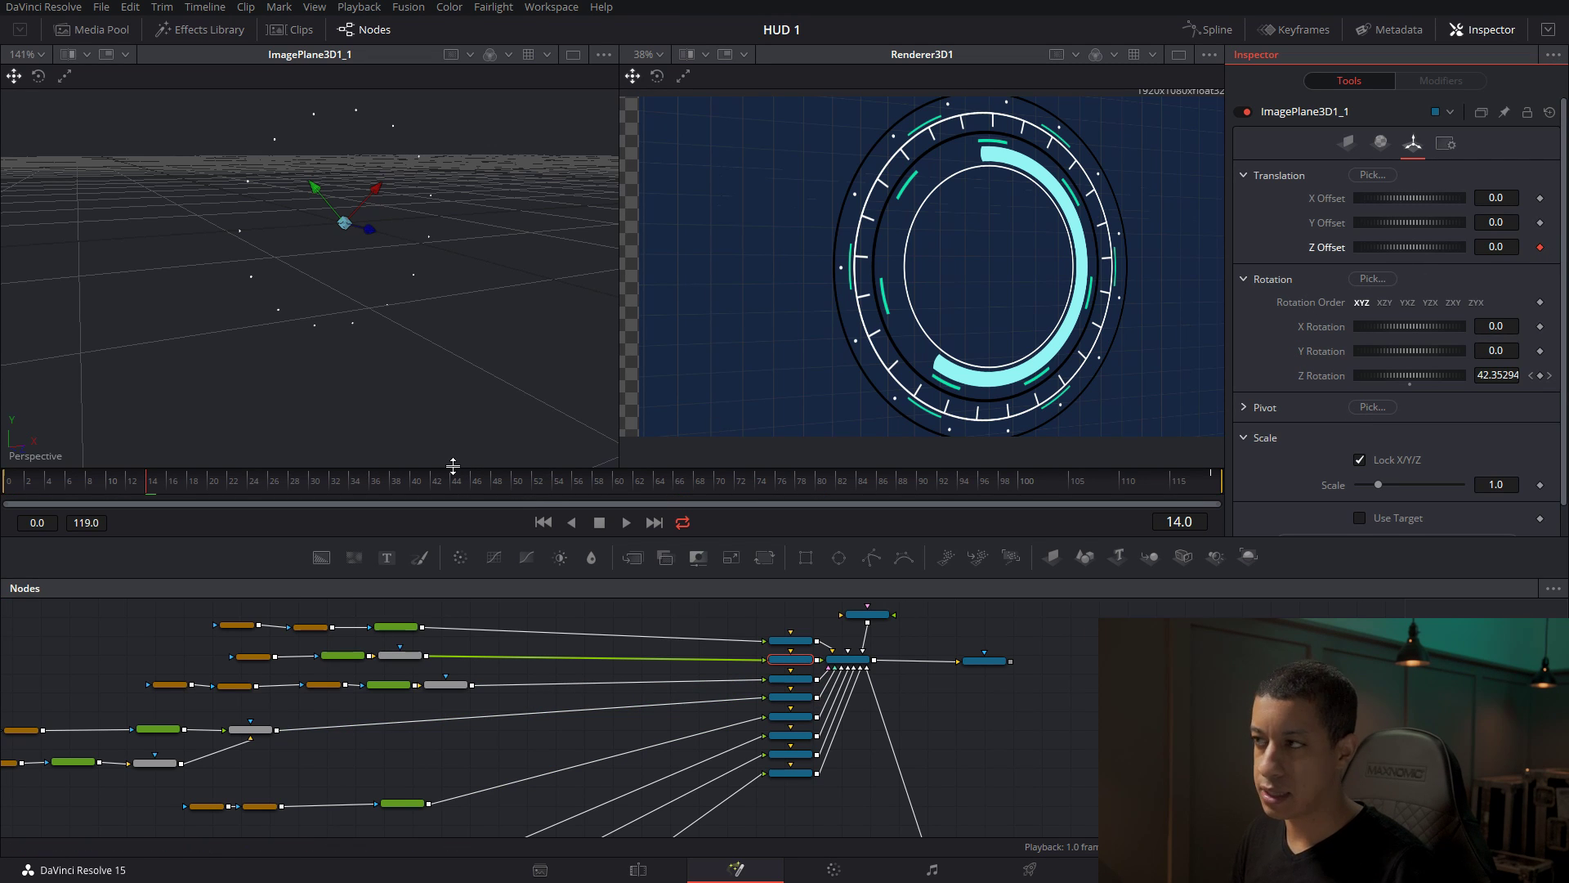
drag(176, 482, 293, 489)
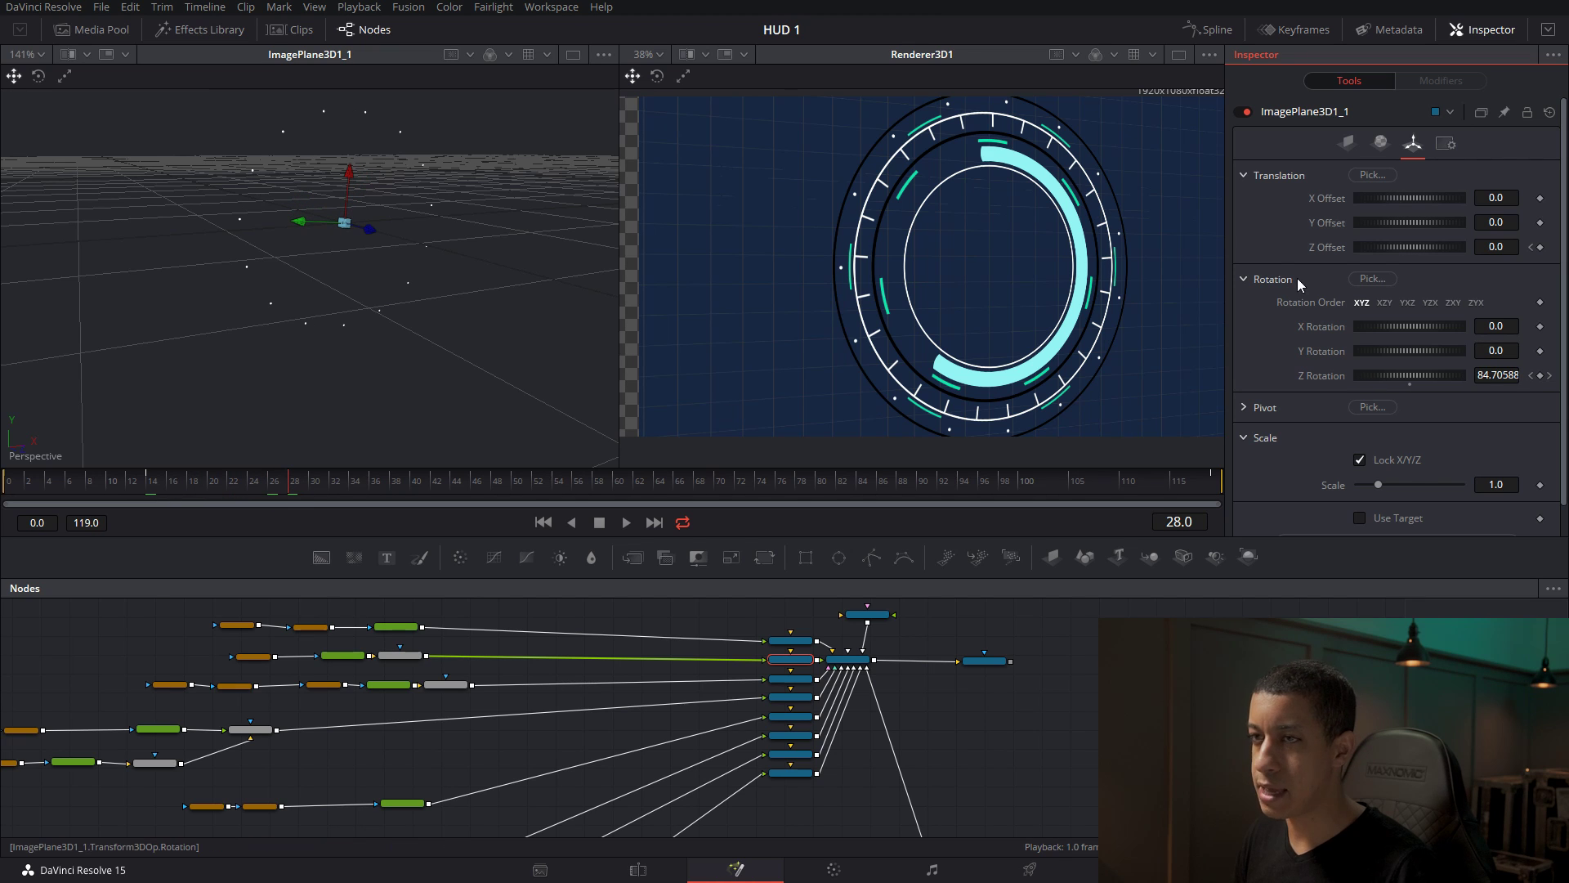
drag(365, 232, 370, 233)
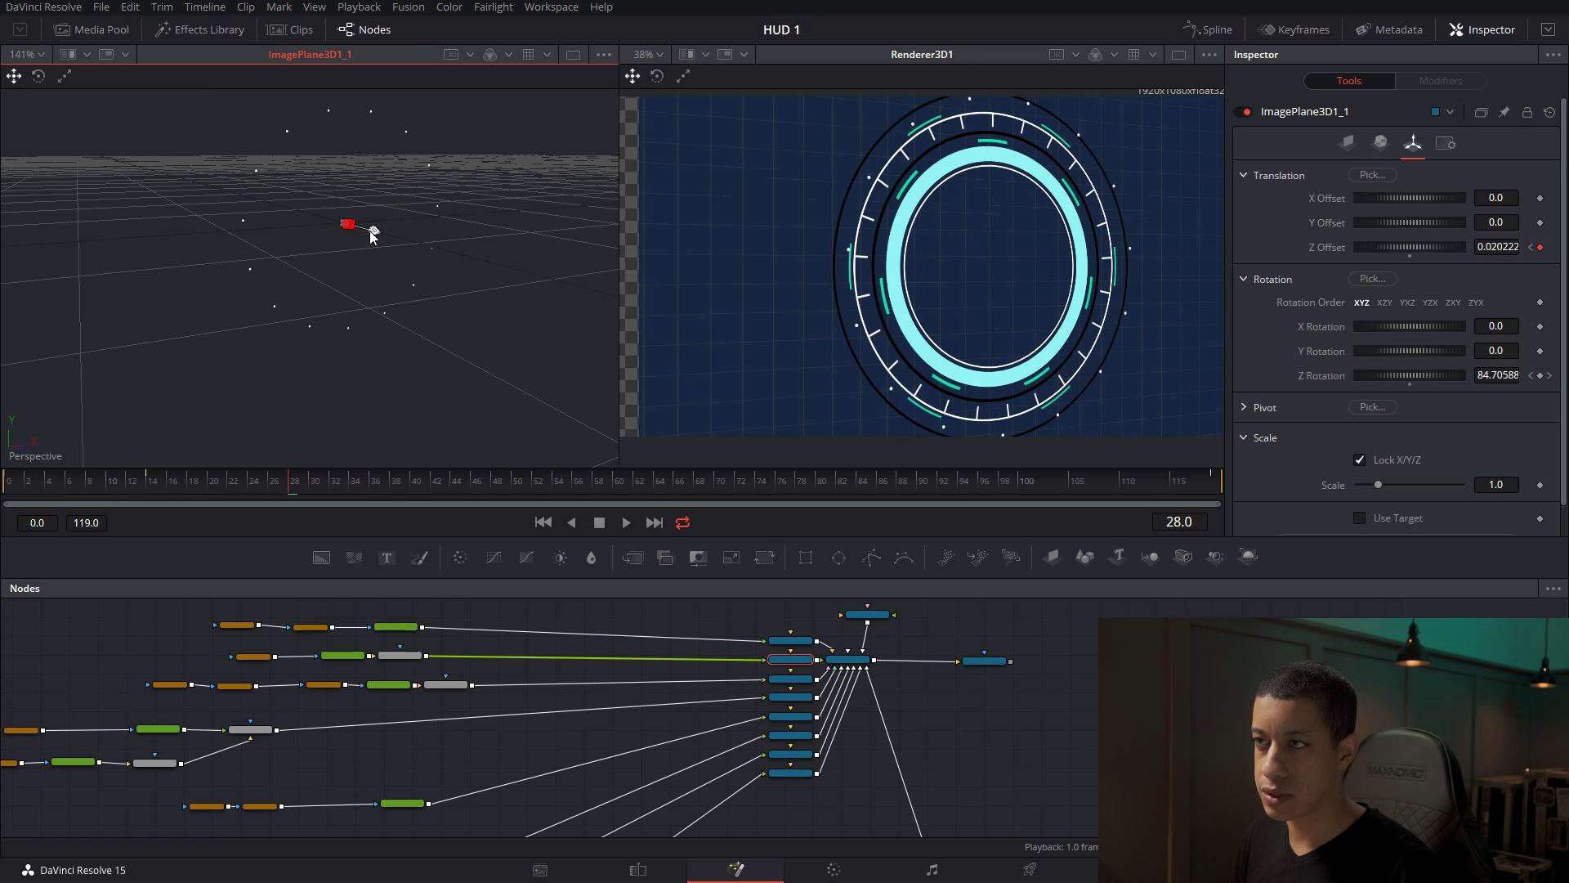
drag(370, 233, 373, 237)
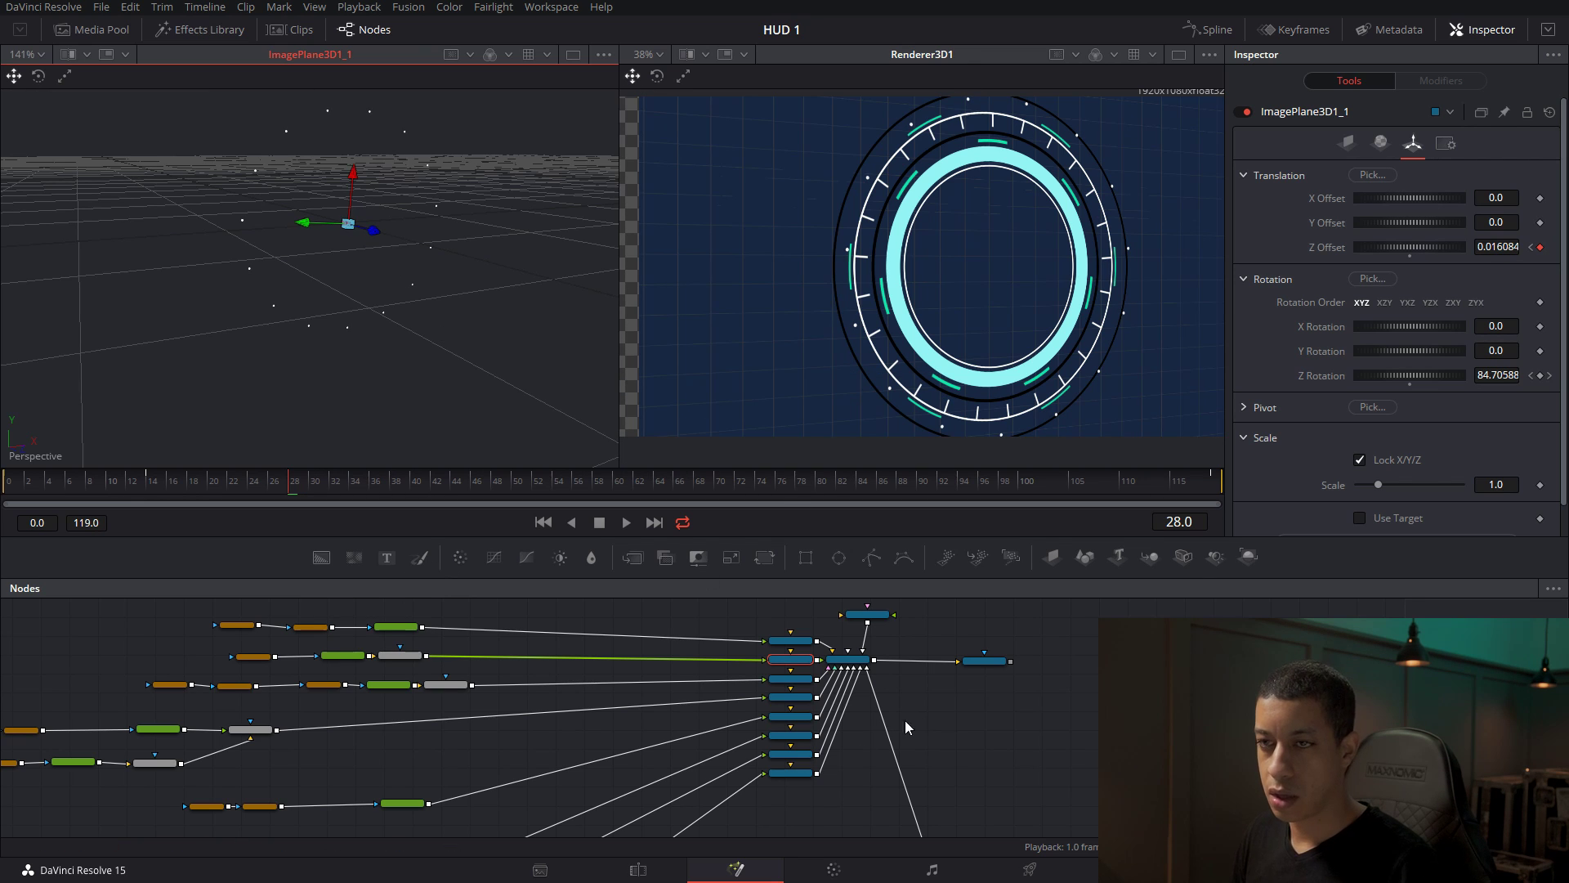
Preview ImagePlane3D1_2 in the 3D viewer and keyframe its Z Offset from 0 at frame 14 to about 0.027 at frame 34.
click(791, 678)
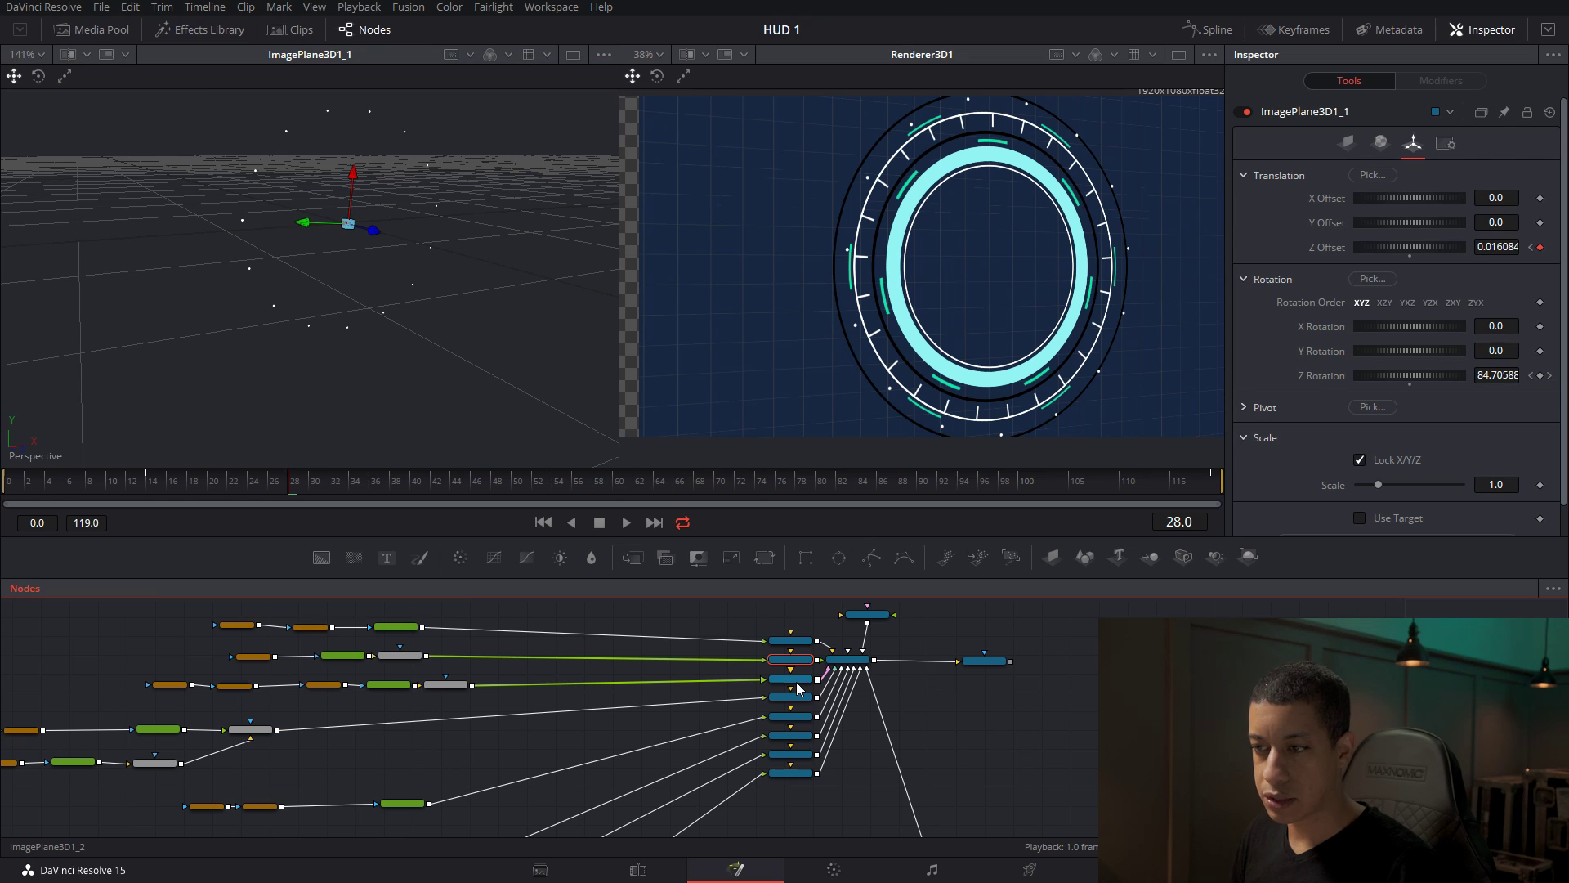
key(1)
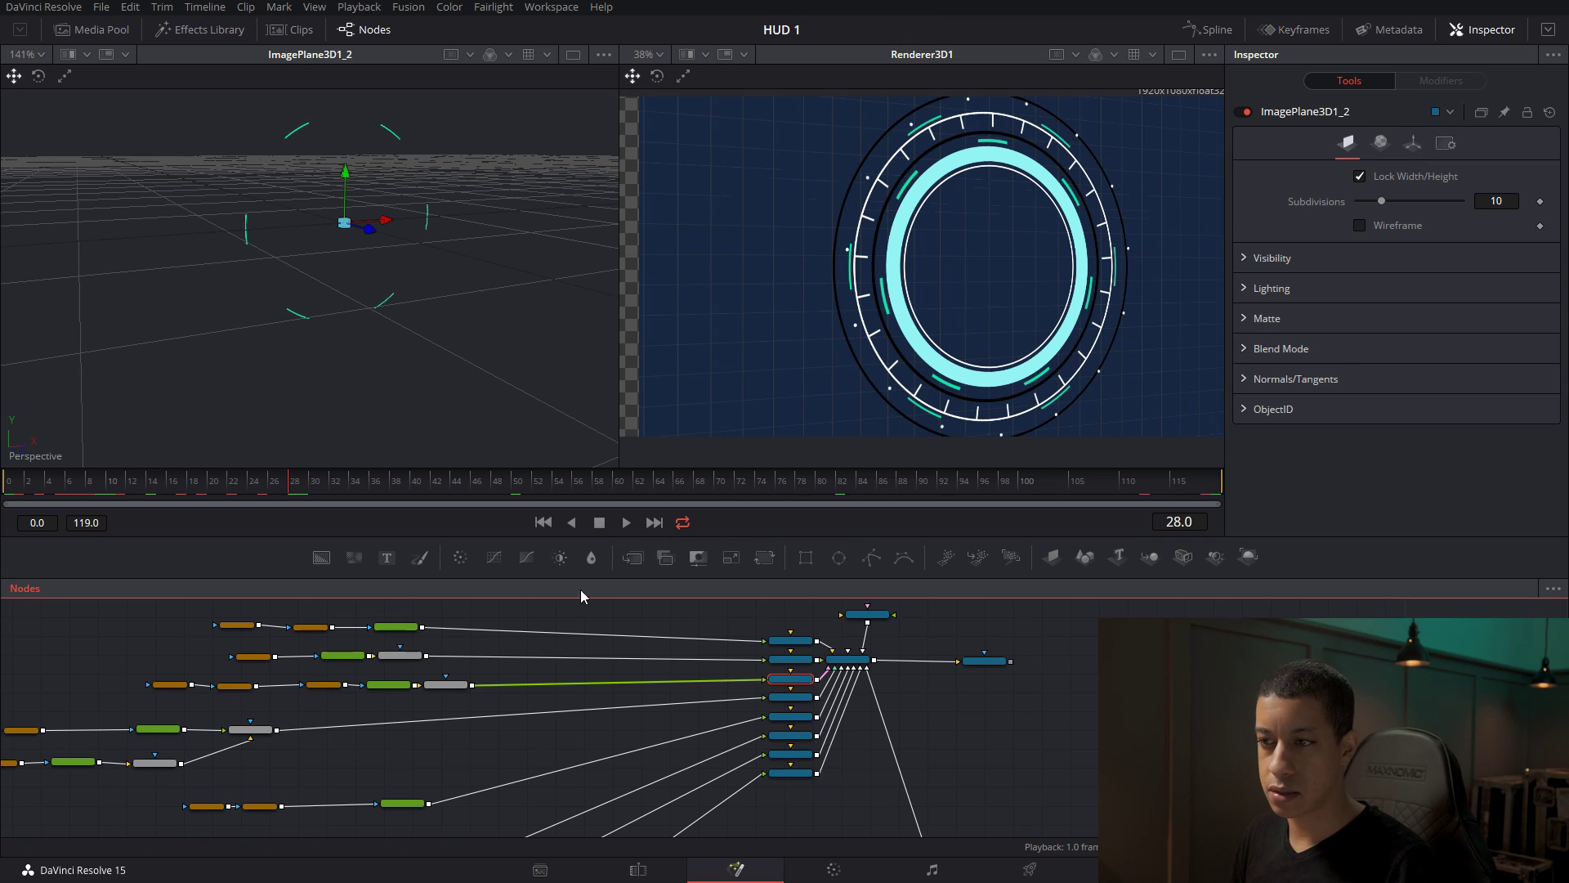
click(801, 664)
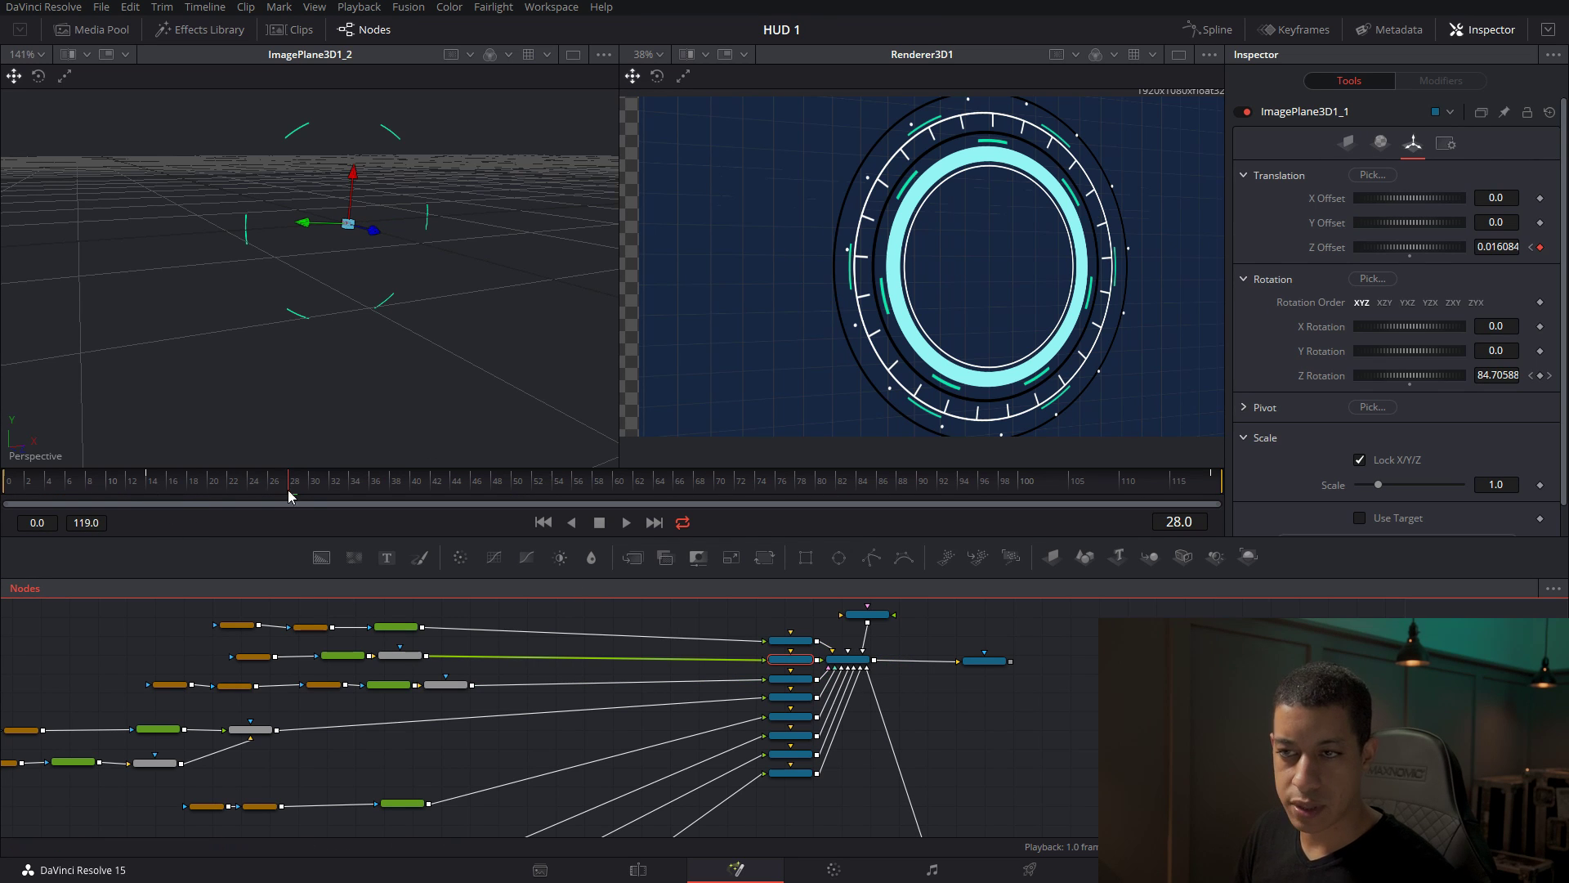
click(804, 685)
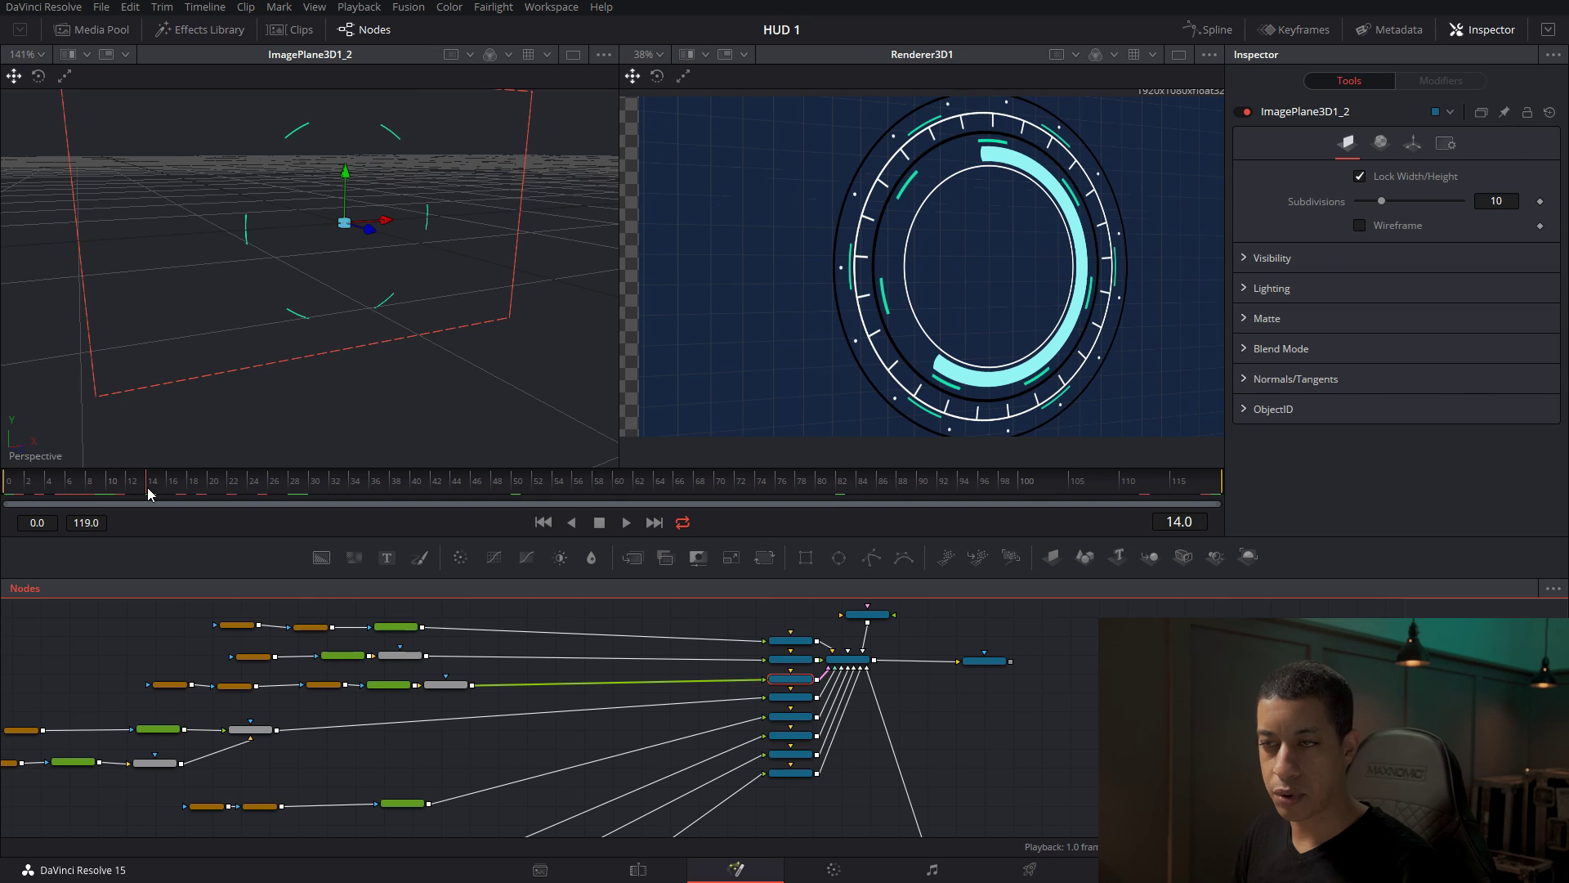
click(1413, 144)
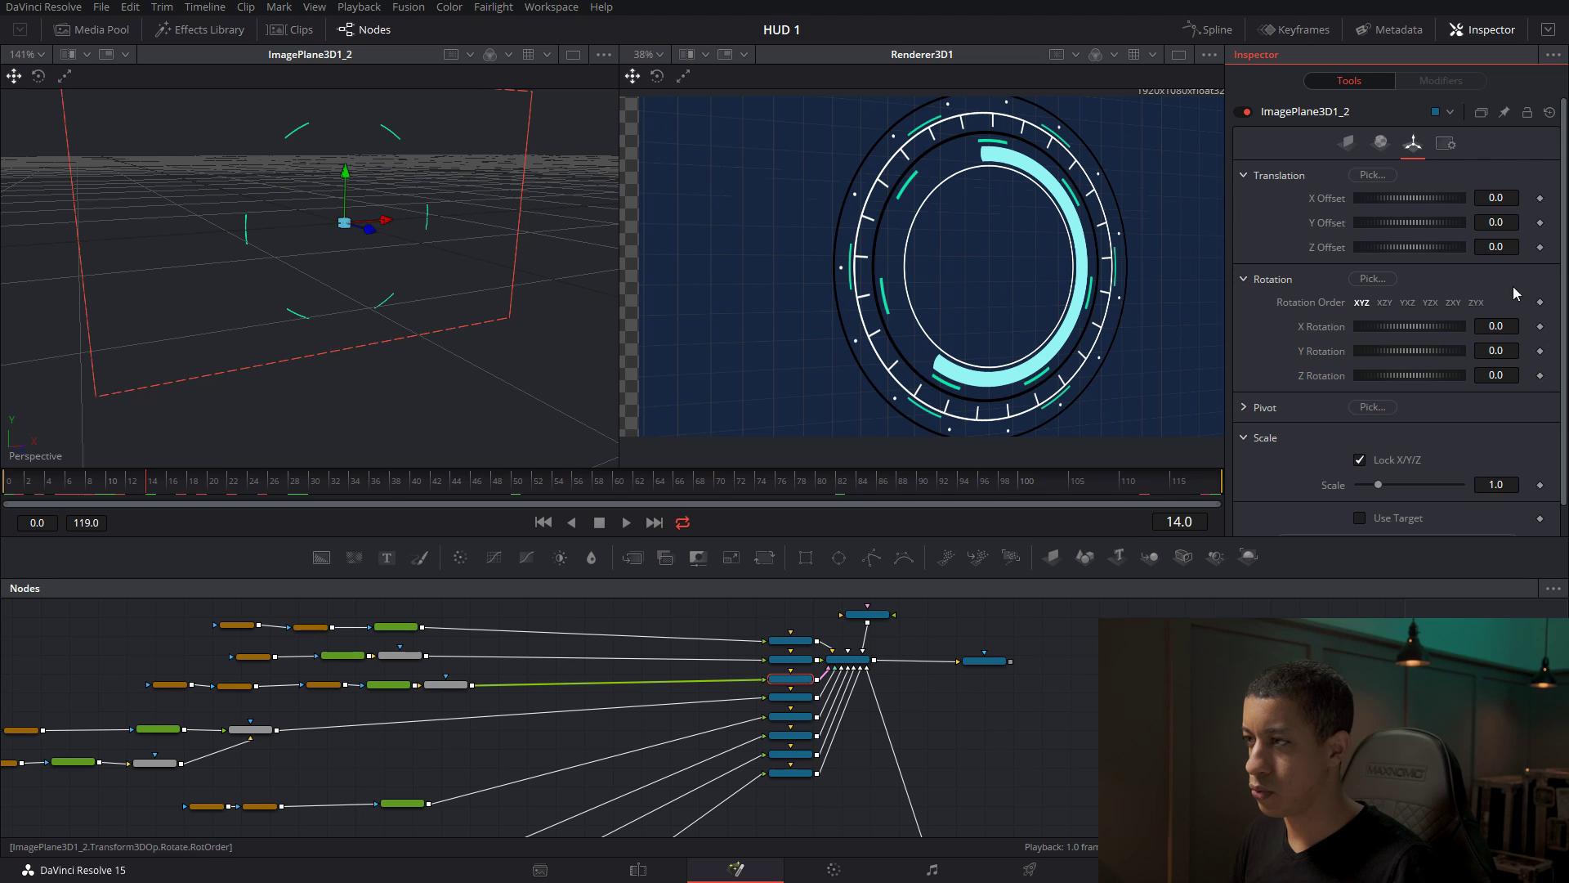
click(1540, 247)
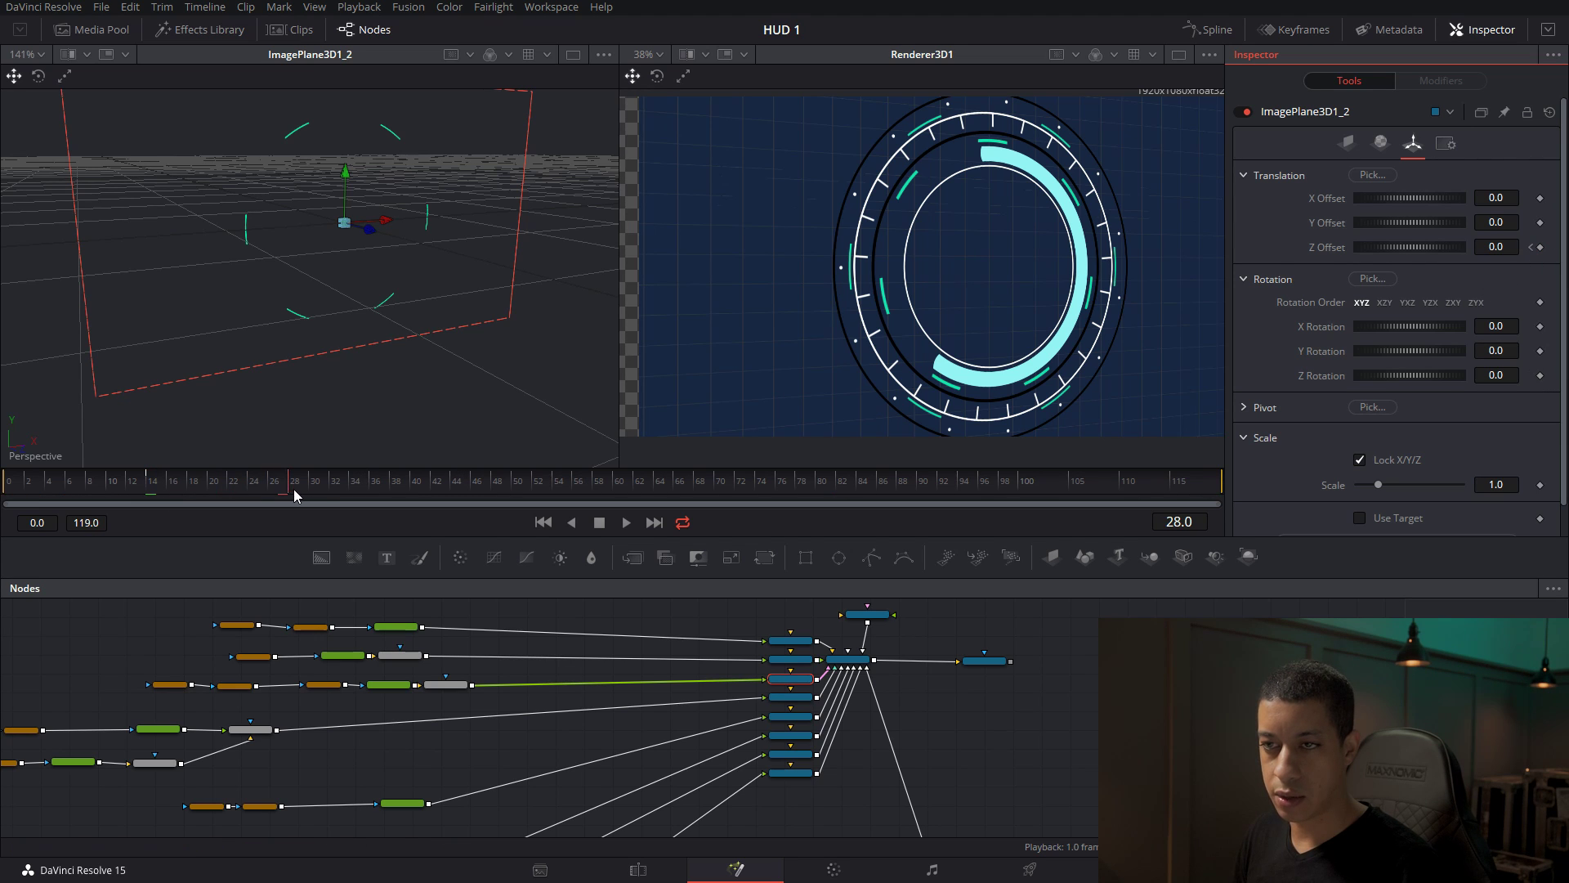
drag(293, 489, 352, 486)
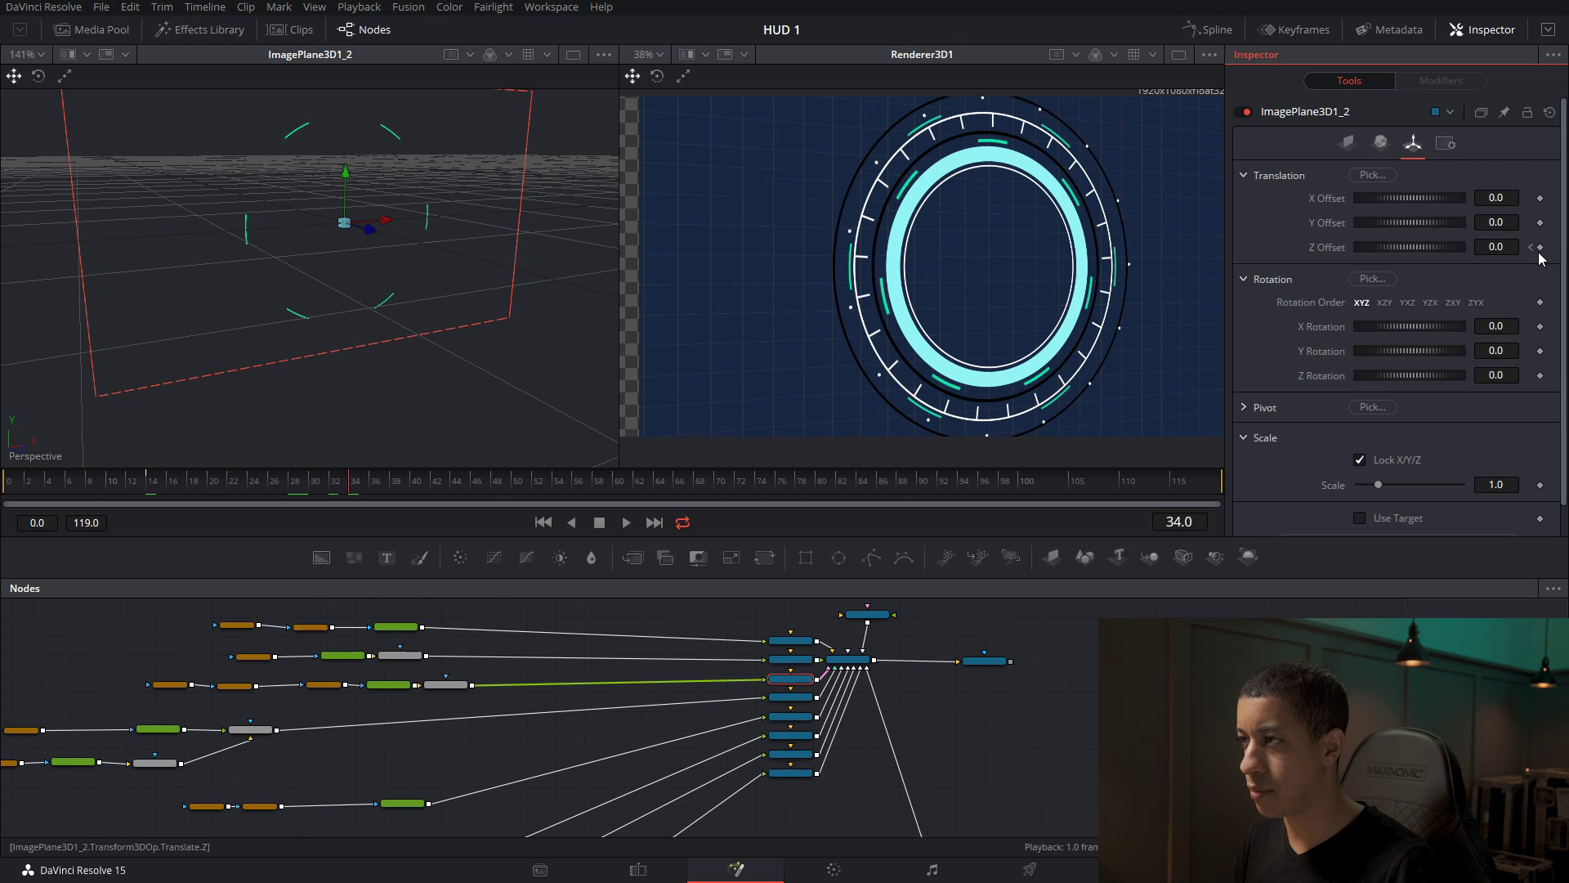
drag(372, 233, 374, 234)
drag(375, 239, 379, 244)
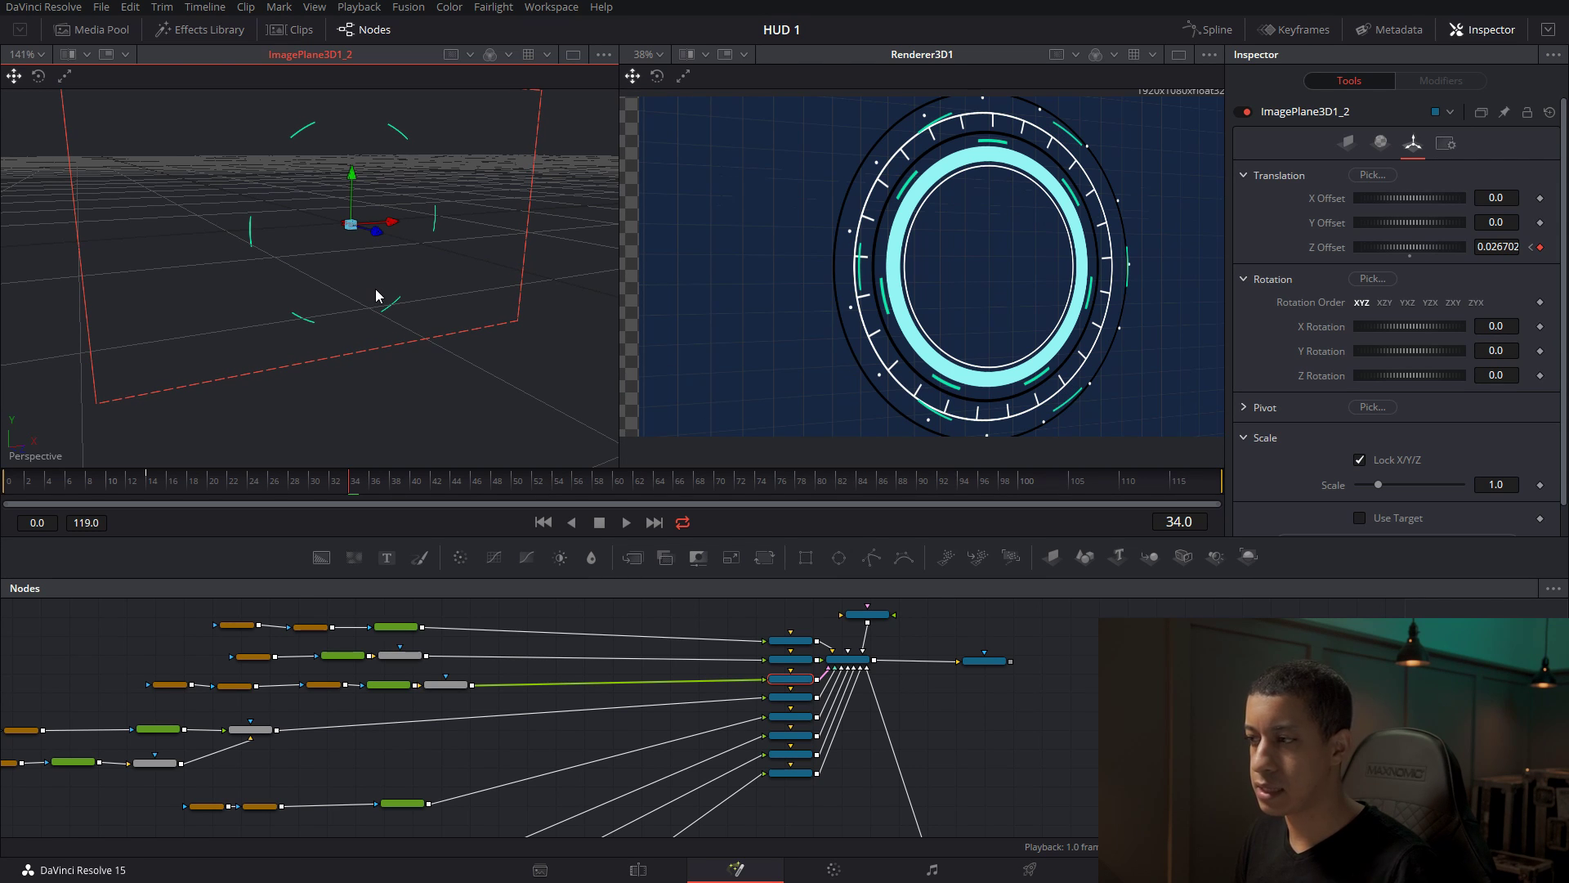
Open the Spline editor, limit it to the selected tool and display ImagePlane3D1_2's Z Offset curve.
click(1213, 31)
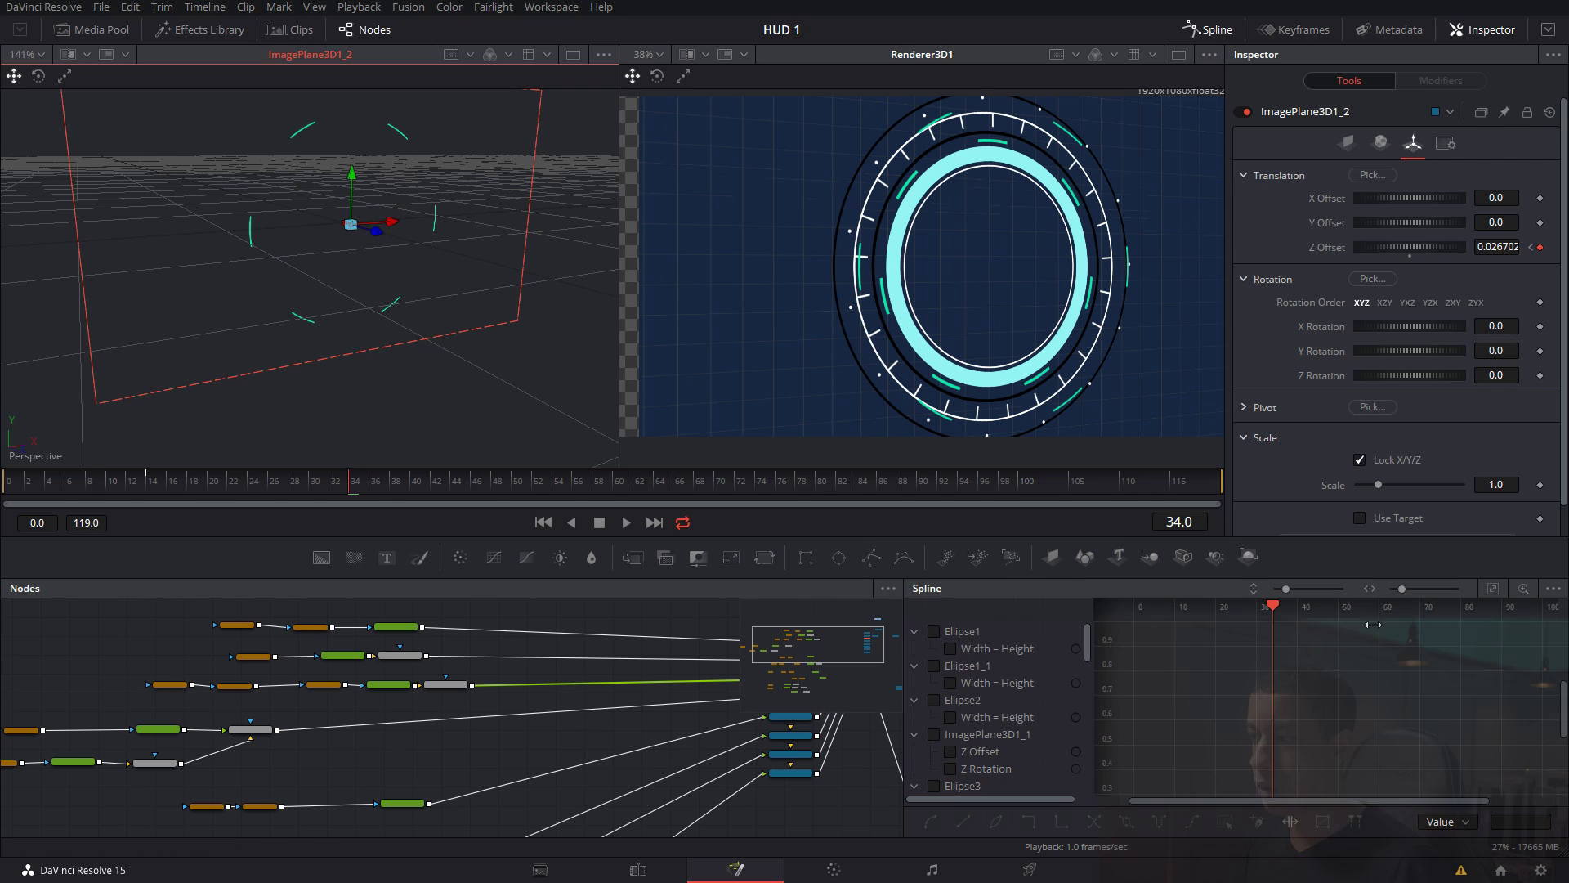
click(1553, 589)
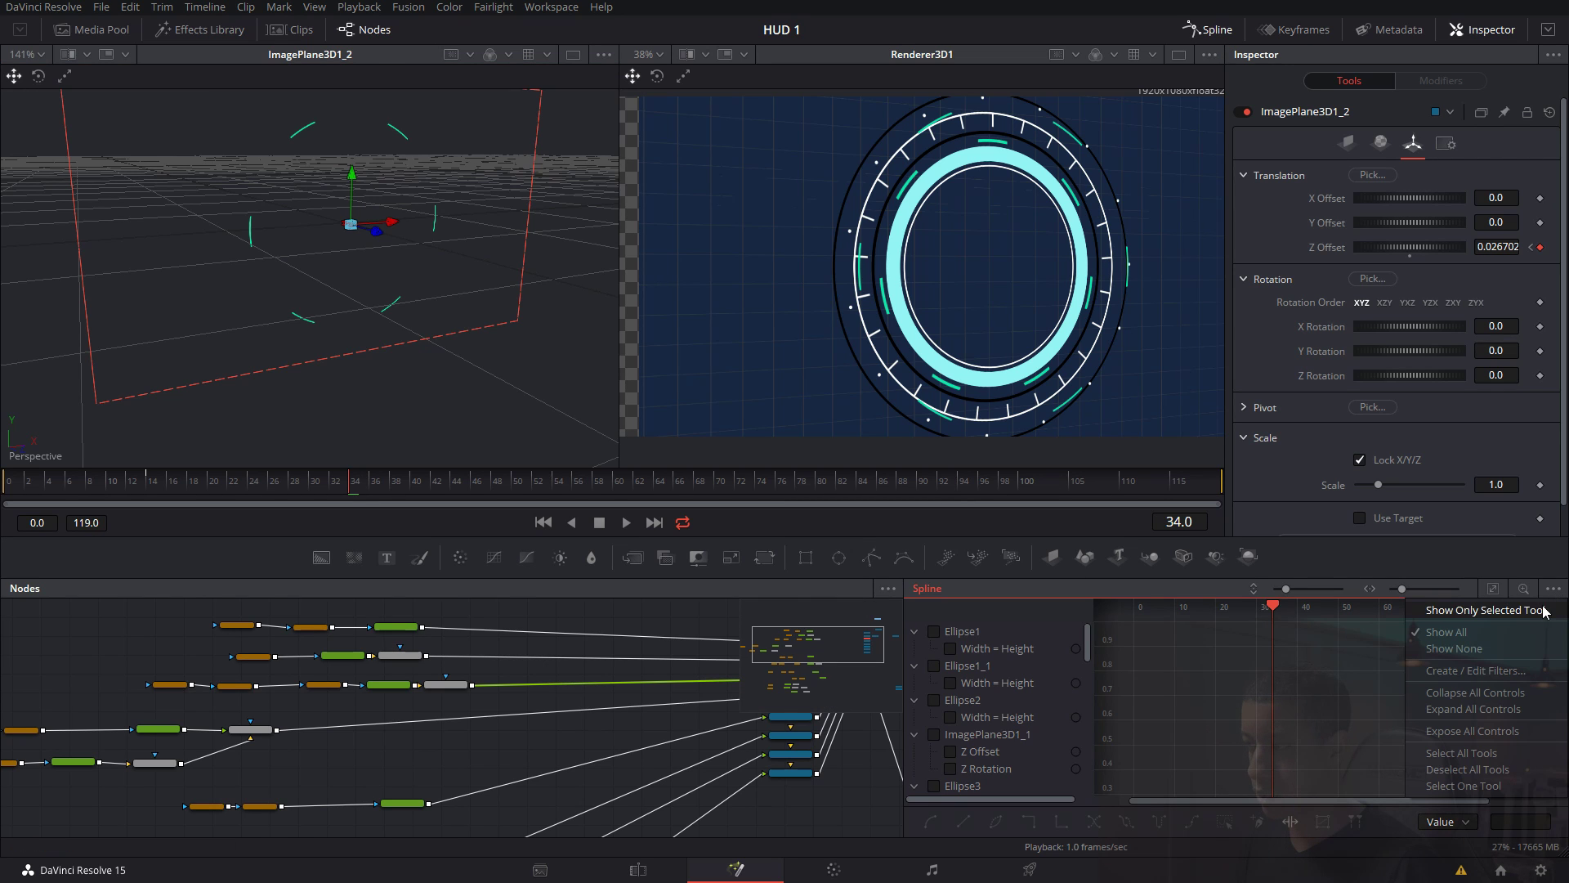
click(1542, 612)
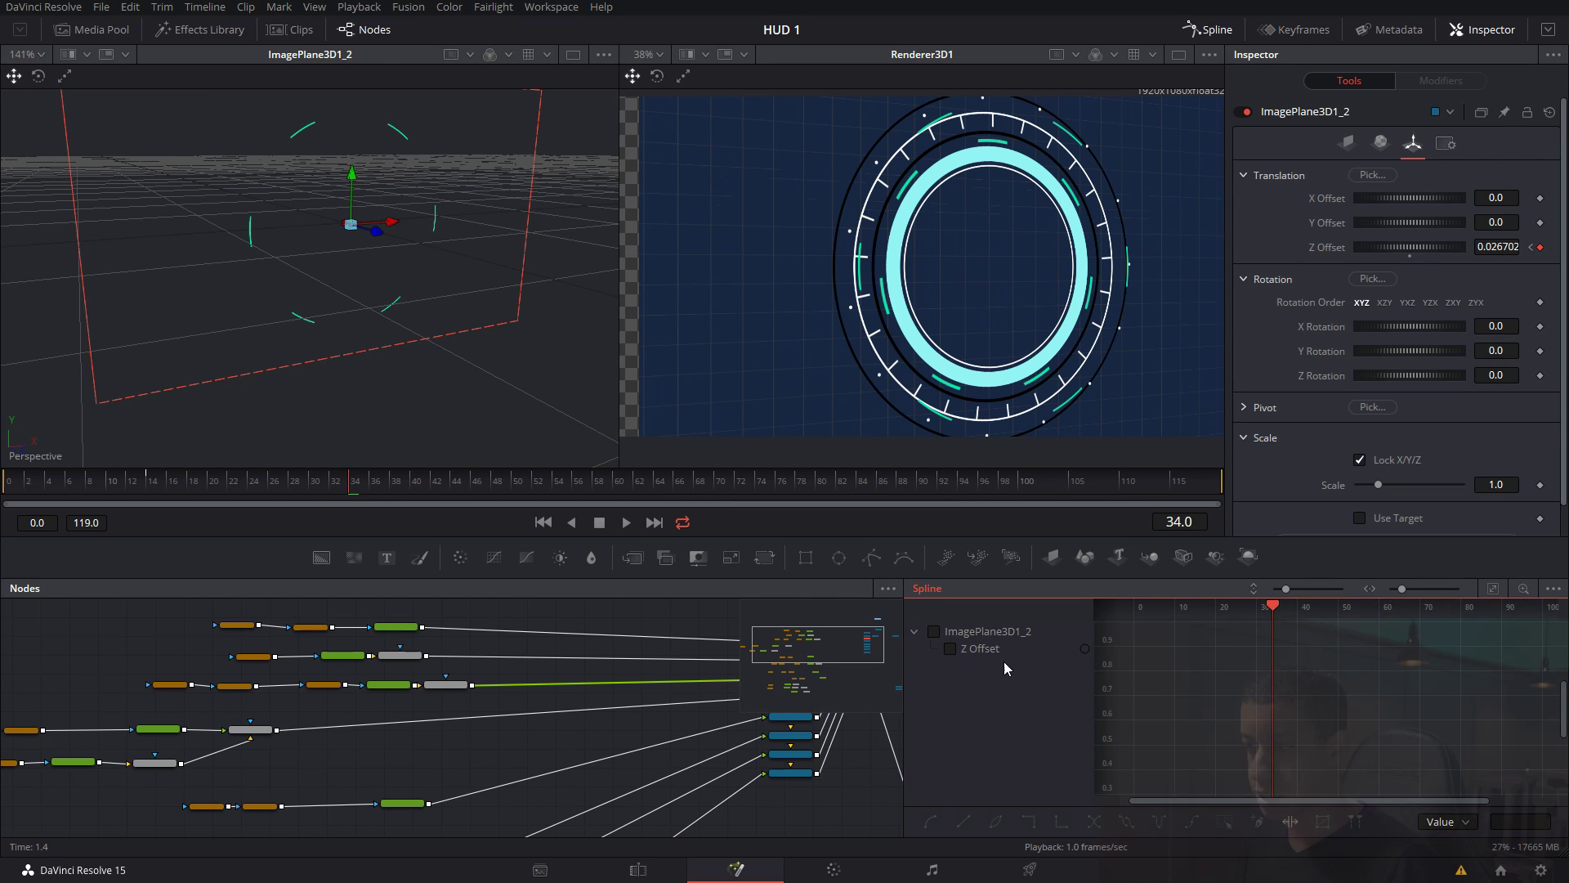
drag(655, 732, 427, 761)
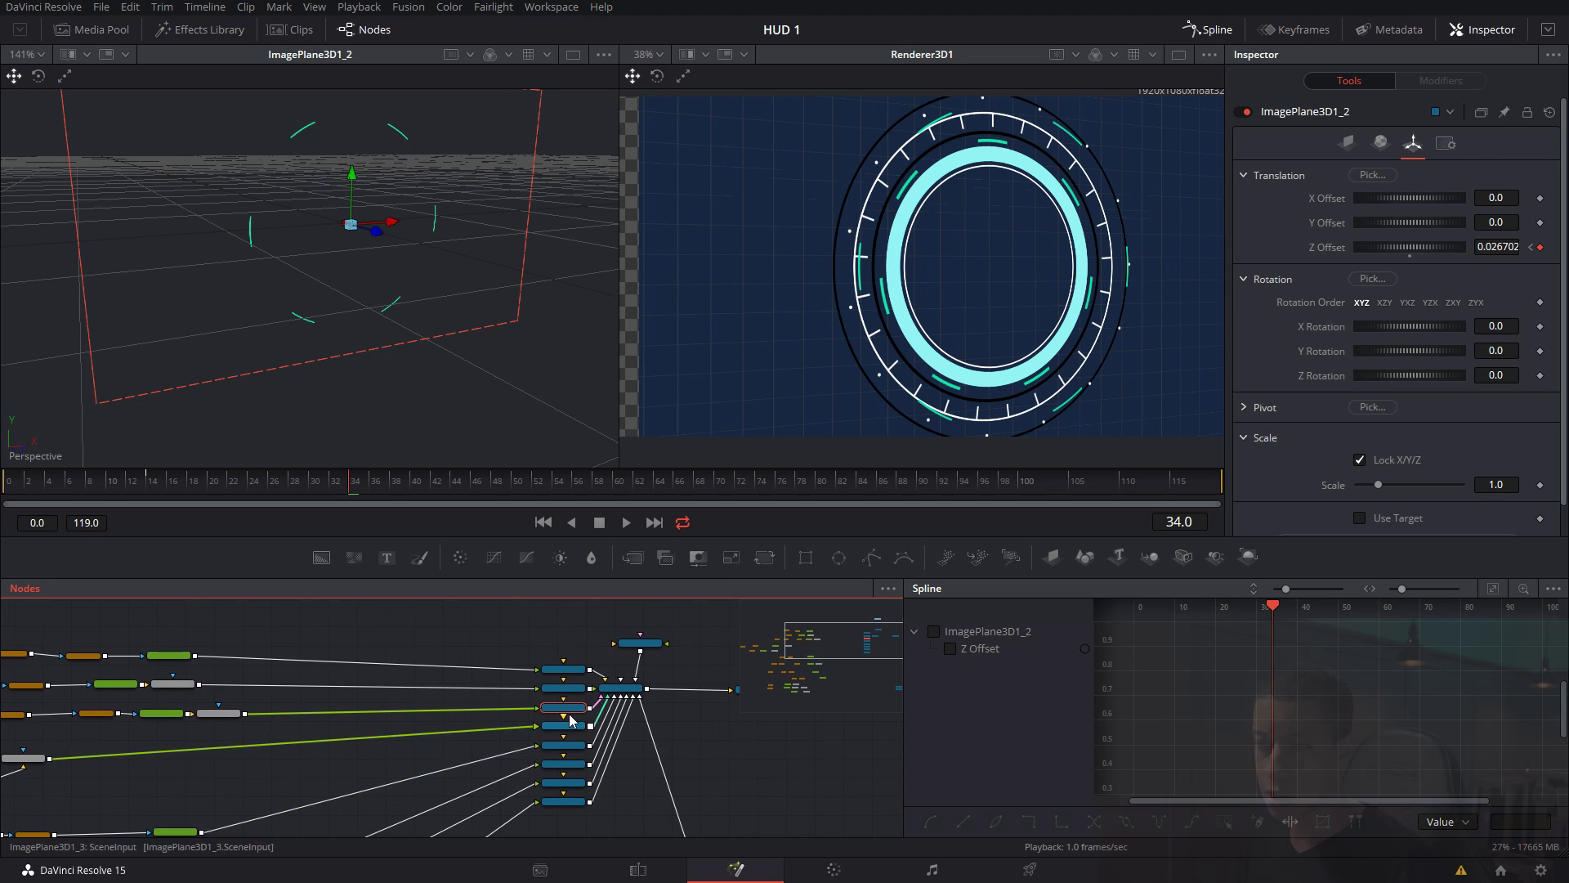
scroll(572, 719, up, 3)
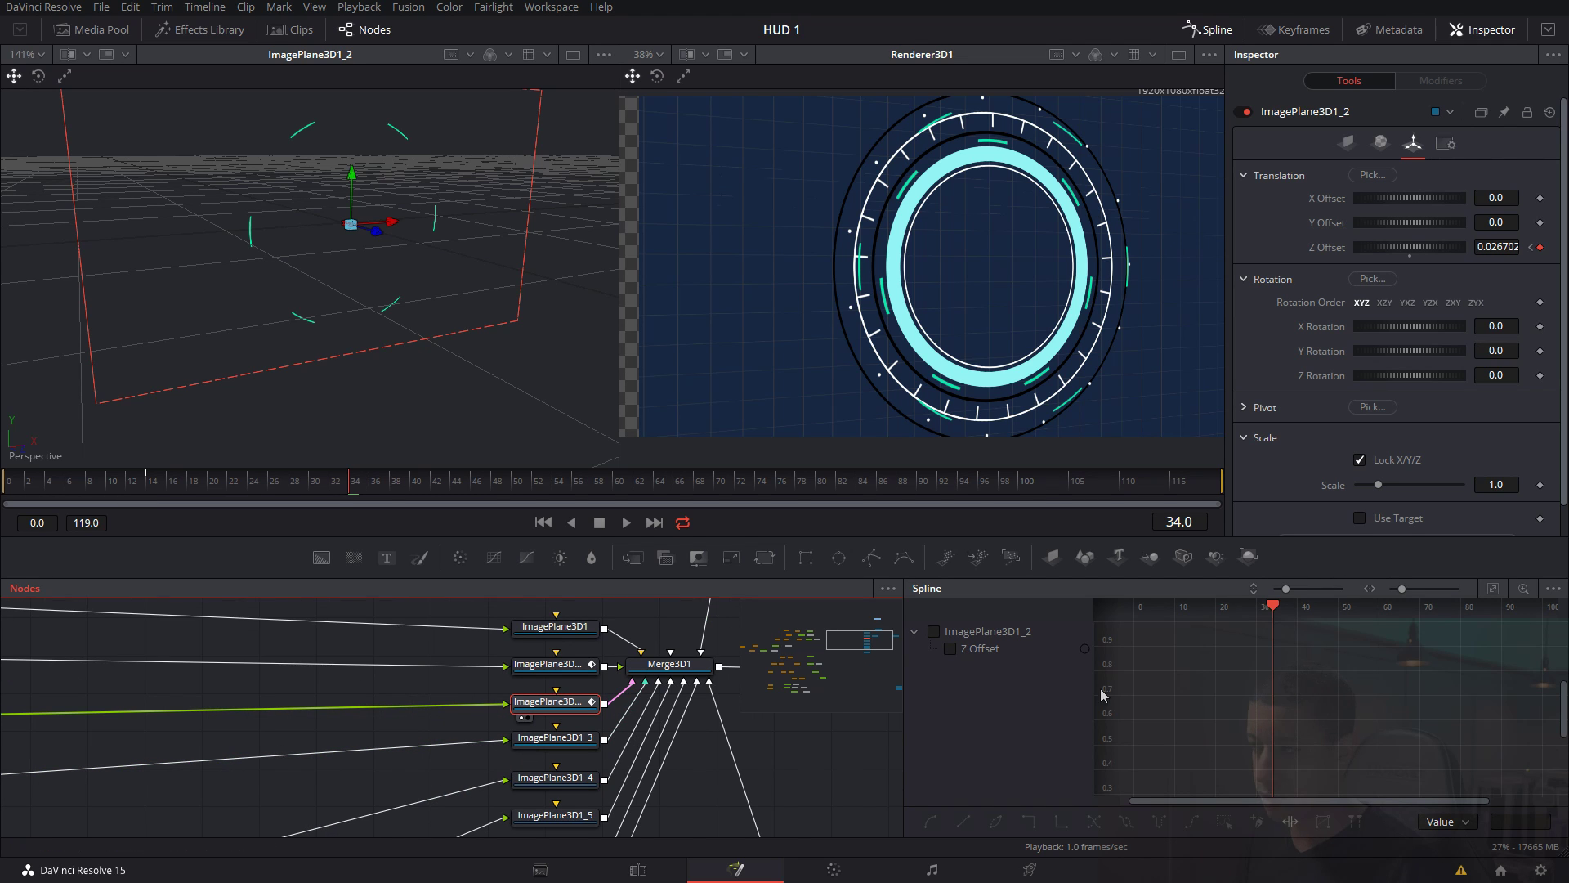
click(1553, 587)
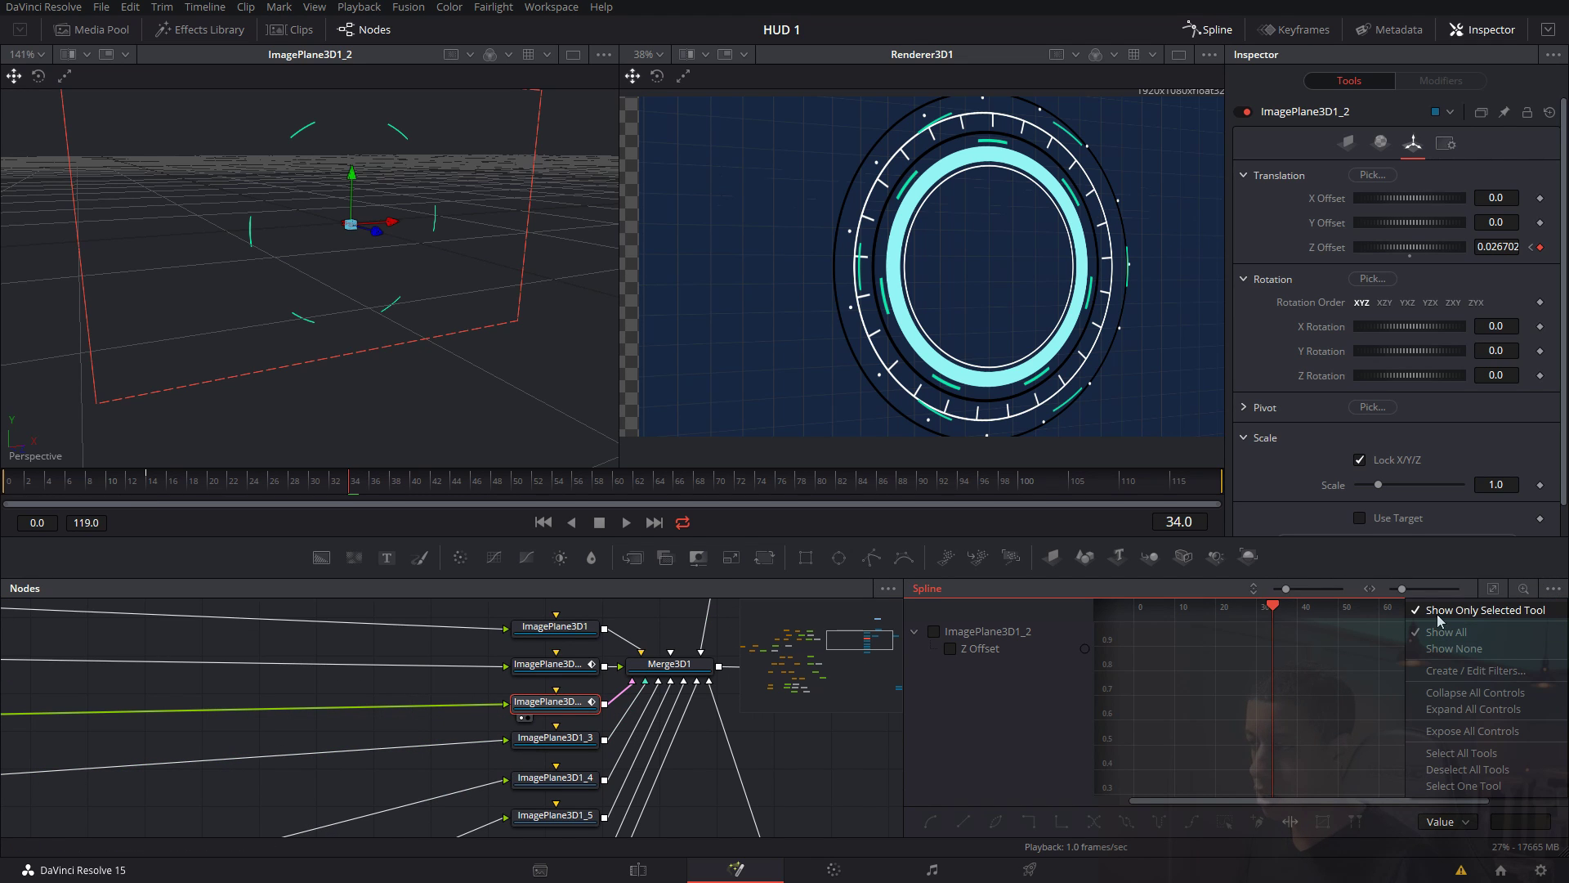
click(1501, 611)
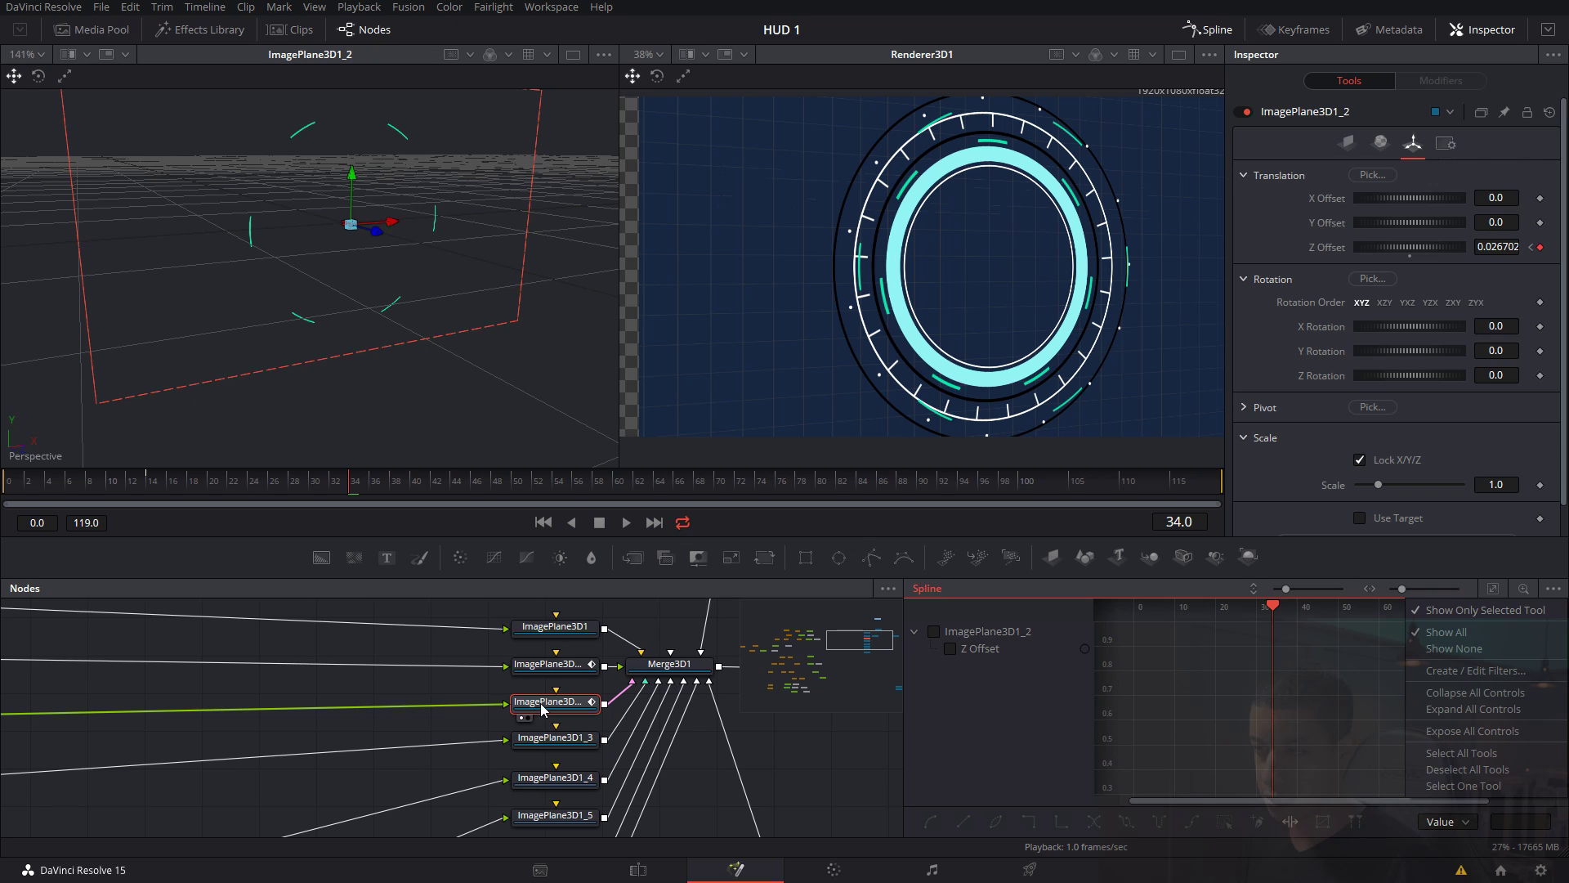
click(953, 719)
click(933, 631)
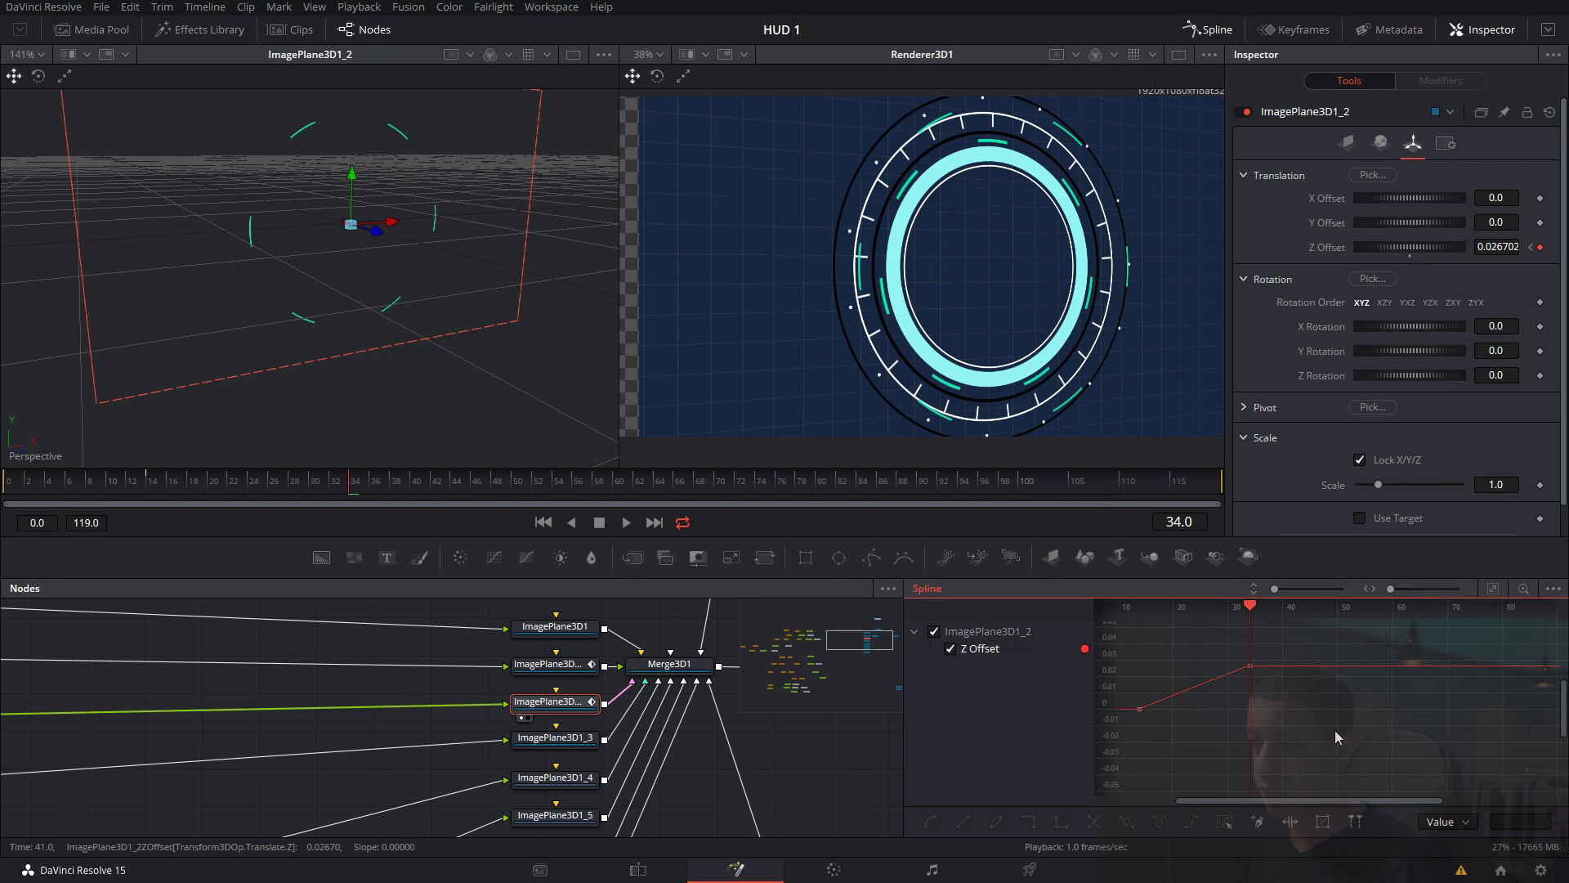
Smooth the frame 34 keyframe on ImagePlane3D1_2's Z Offset curve and set its Ease In to 78.3.
drag(1363, 798, 1334, 800)
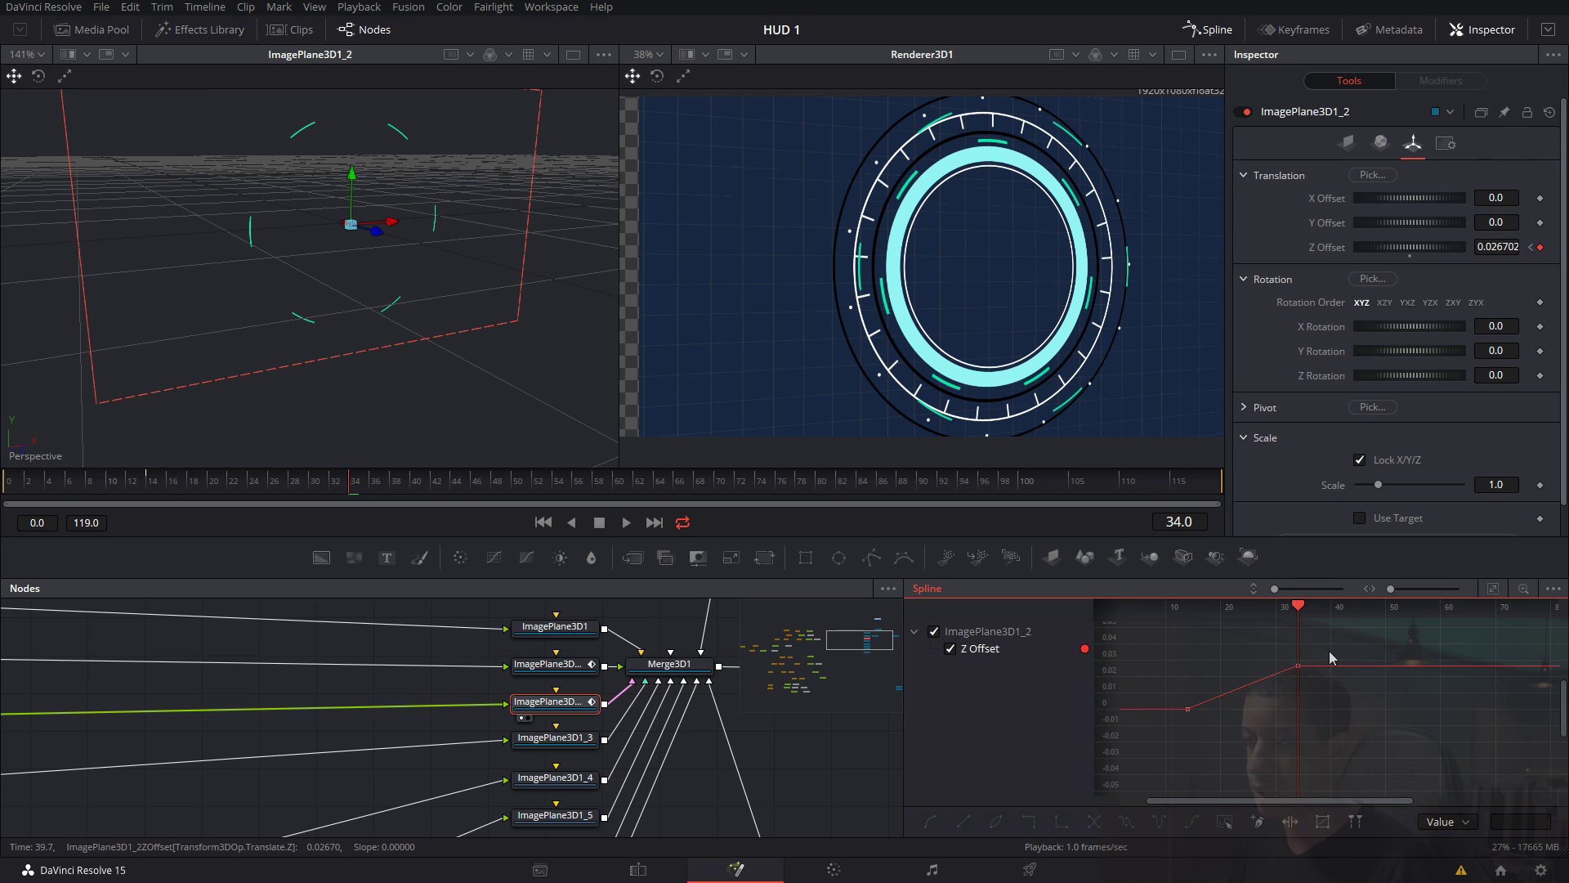
drag(1315, 659, 1272, 712)
key(shift+s)
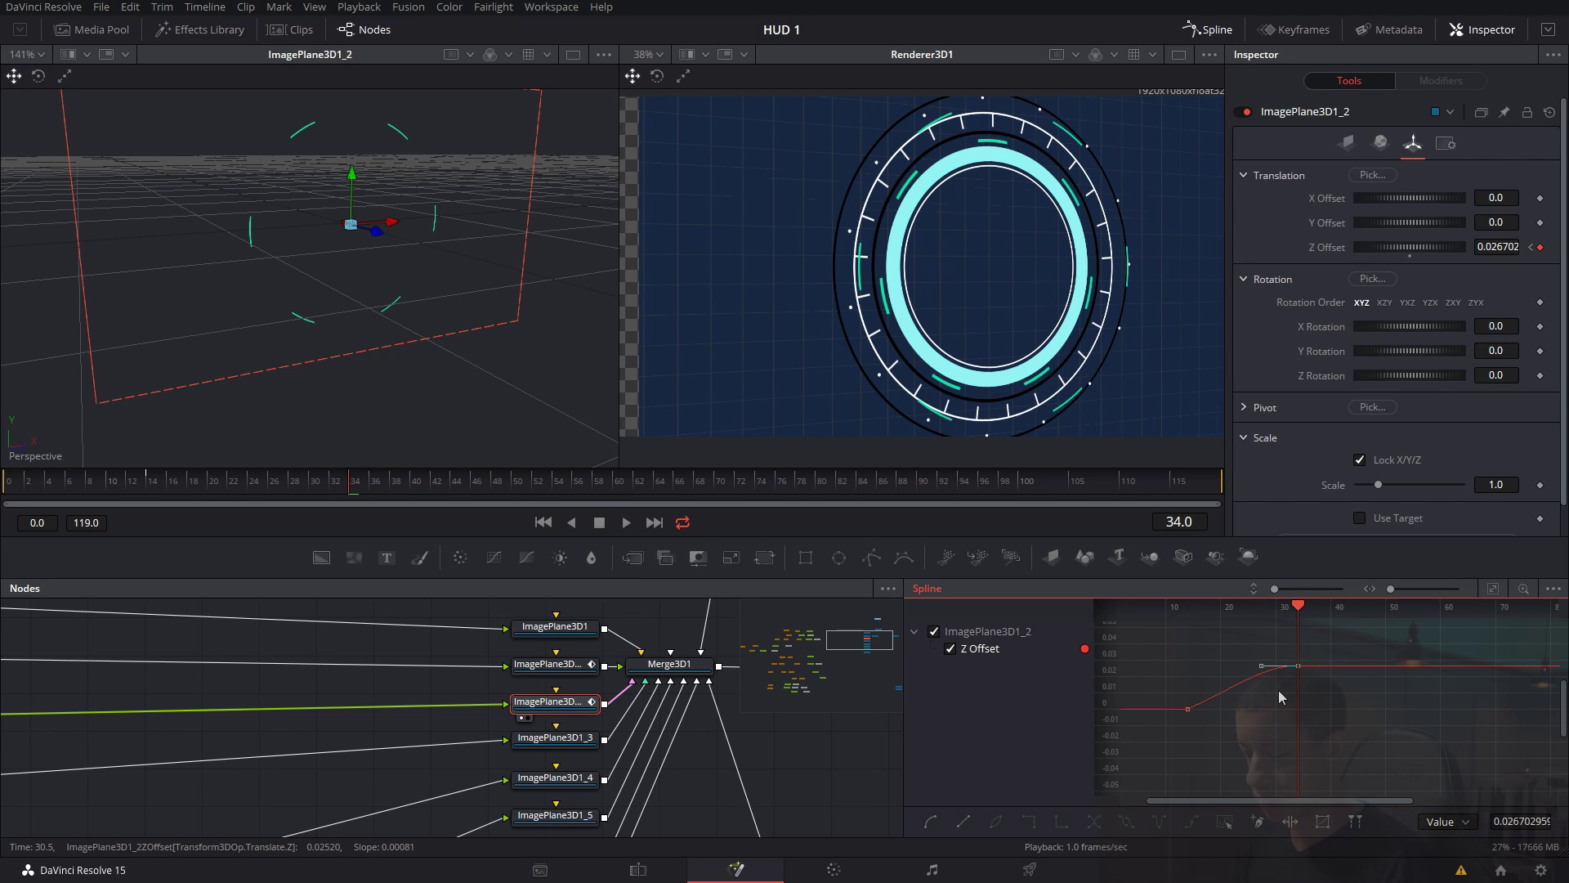
key(shift+l)
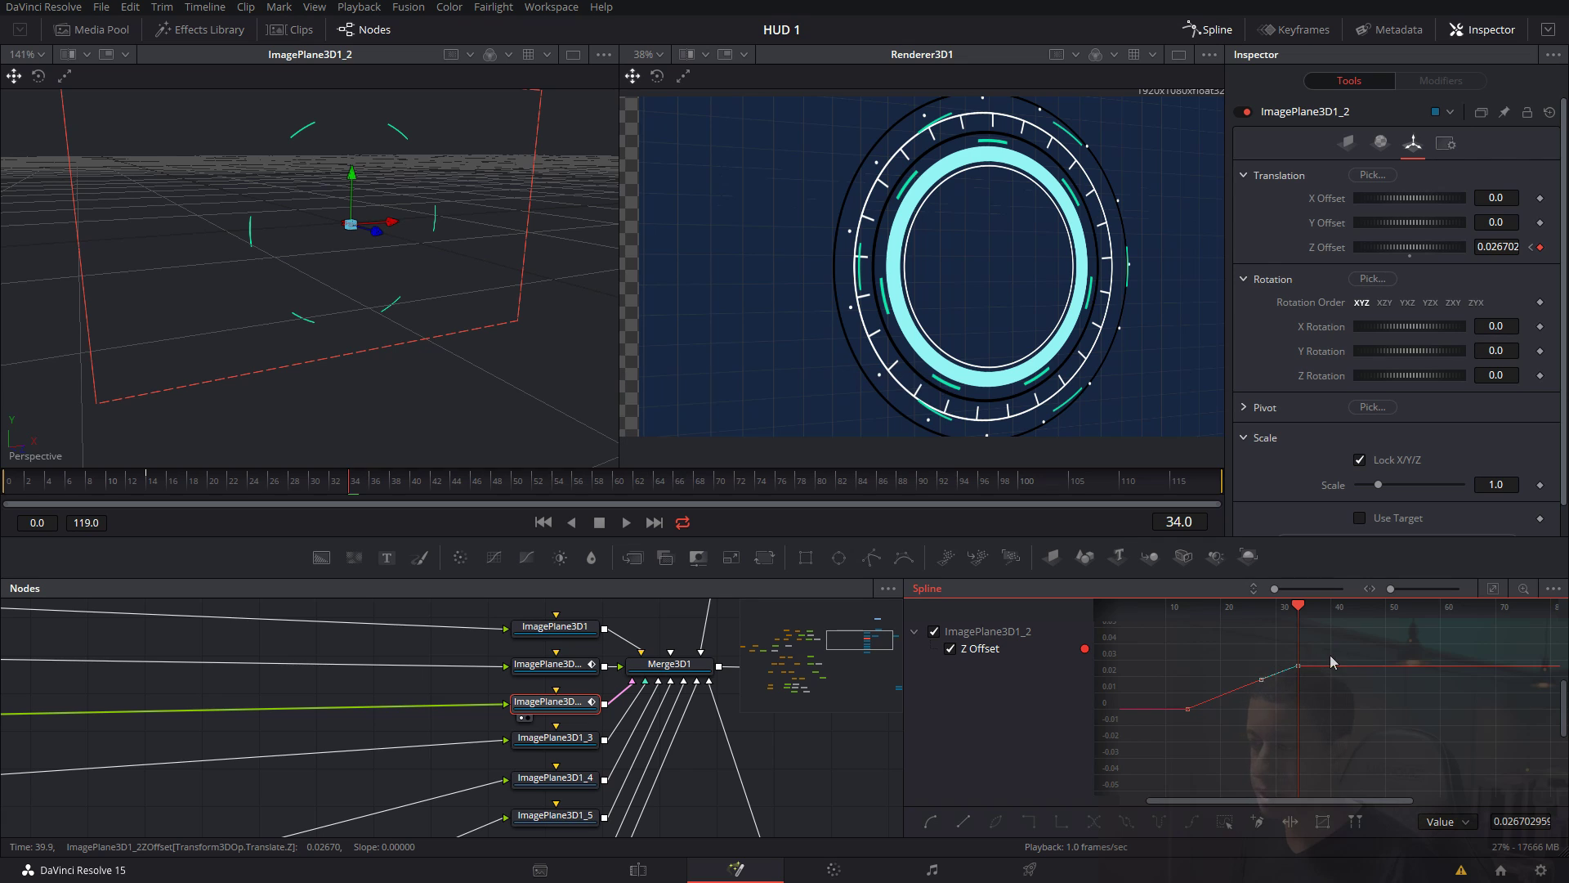
click(1331, 641)
drag(1261, 701, 1263, 667)
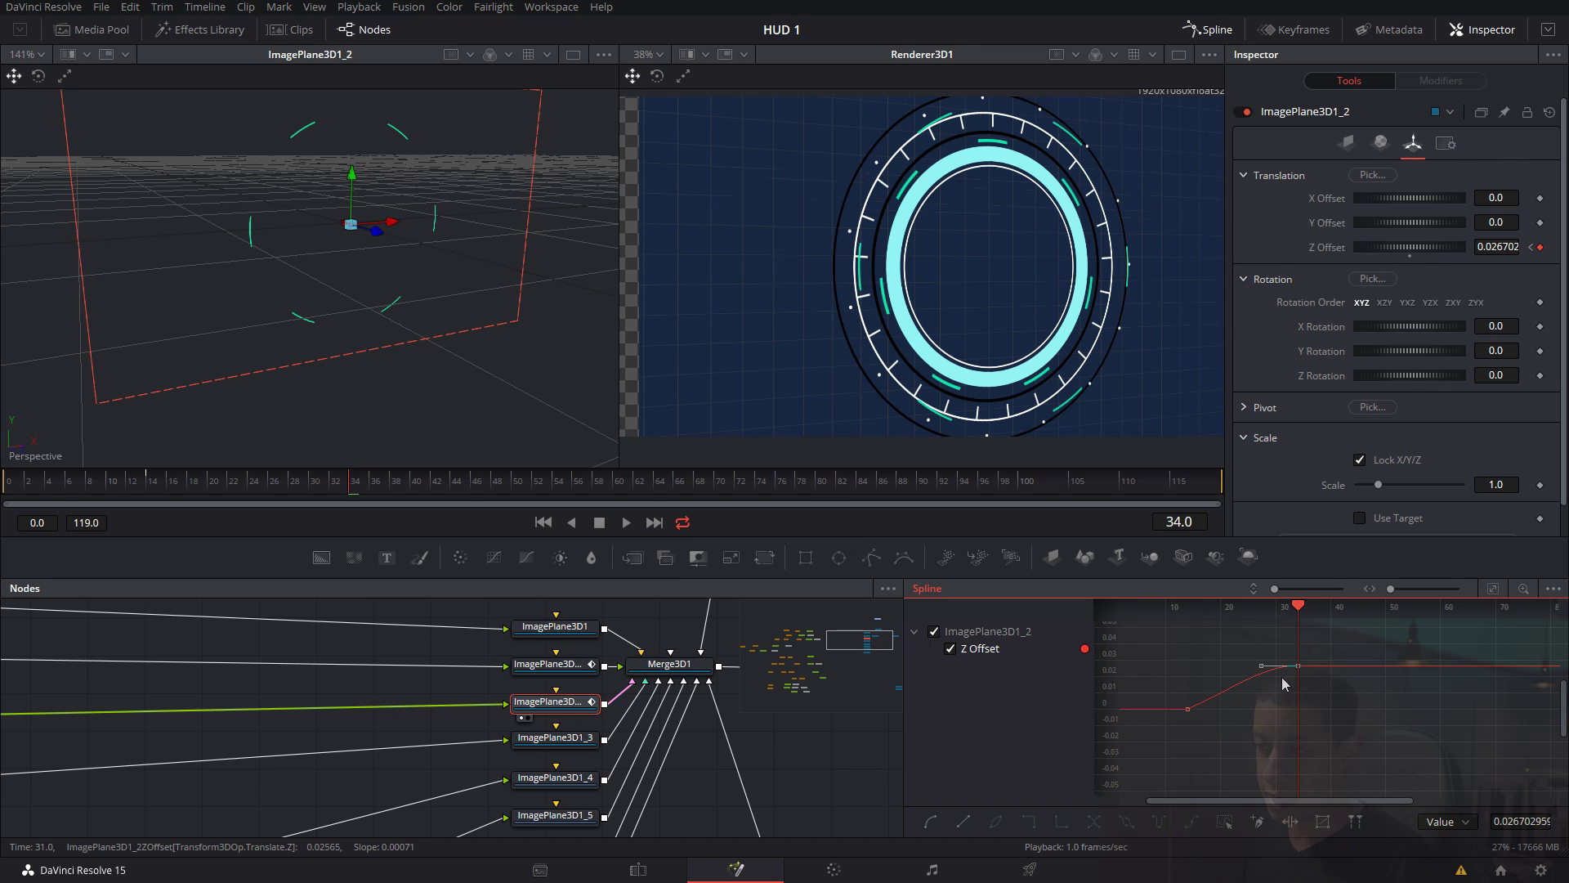
key(t)
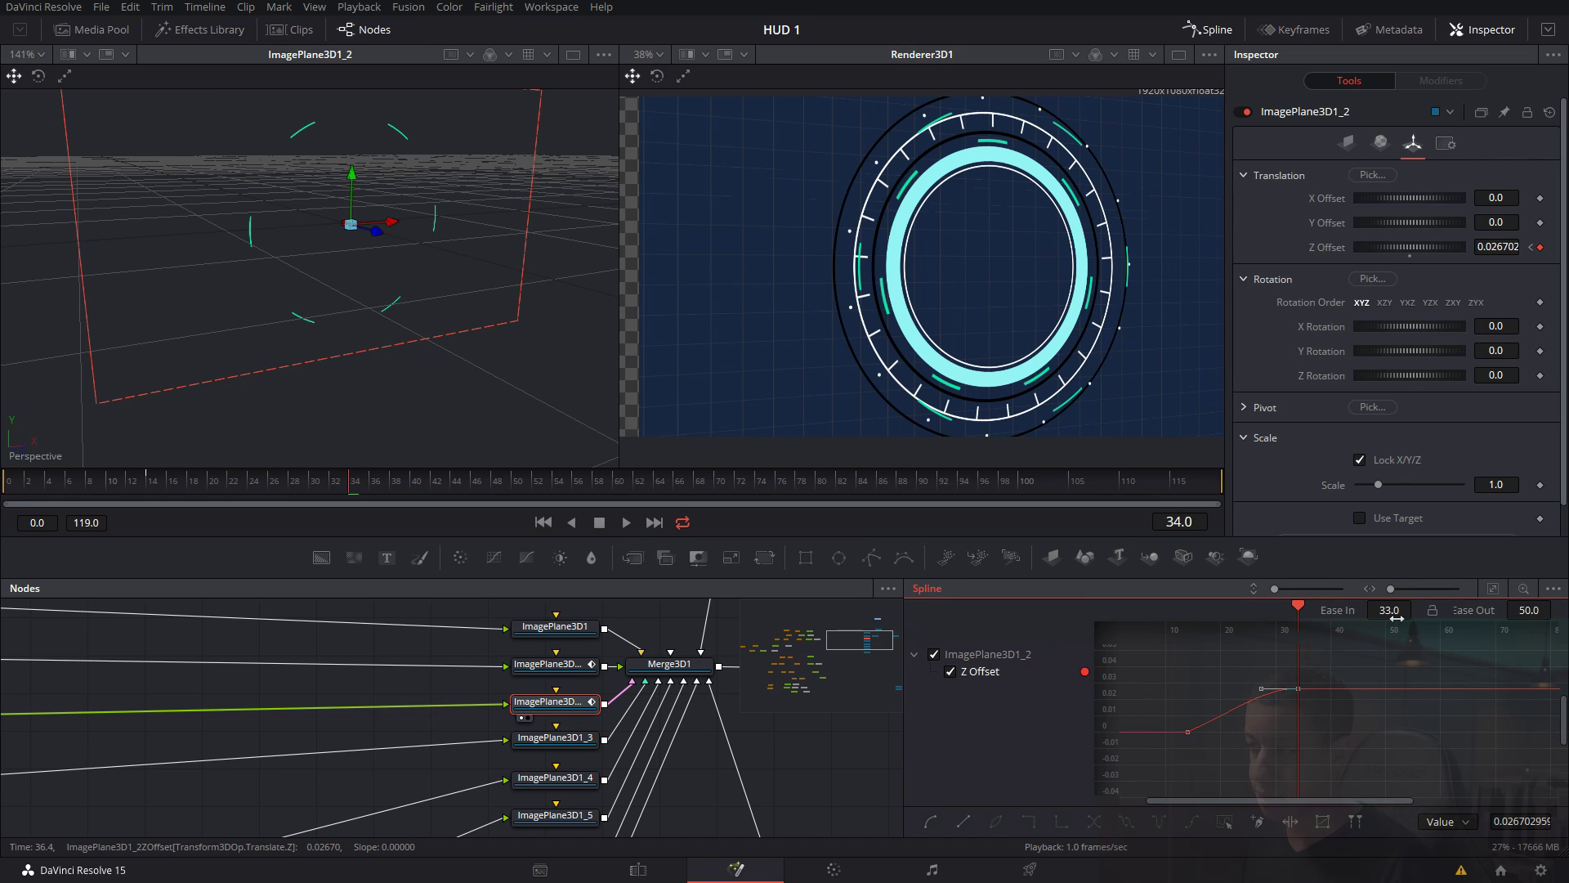
drag(1405, 608, 1405, 608)
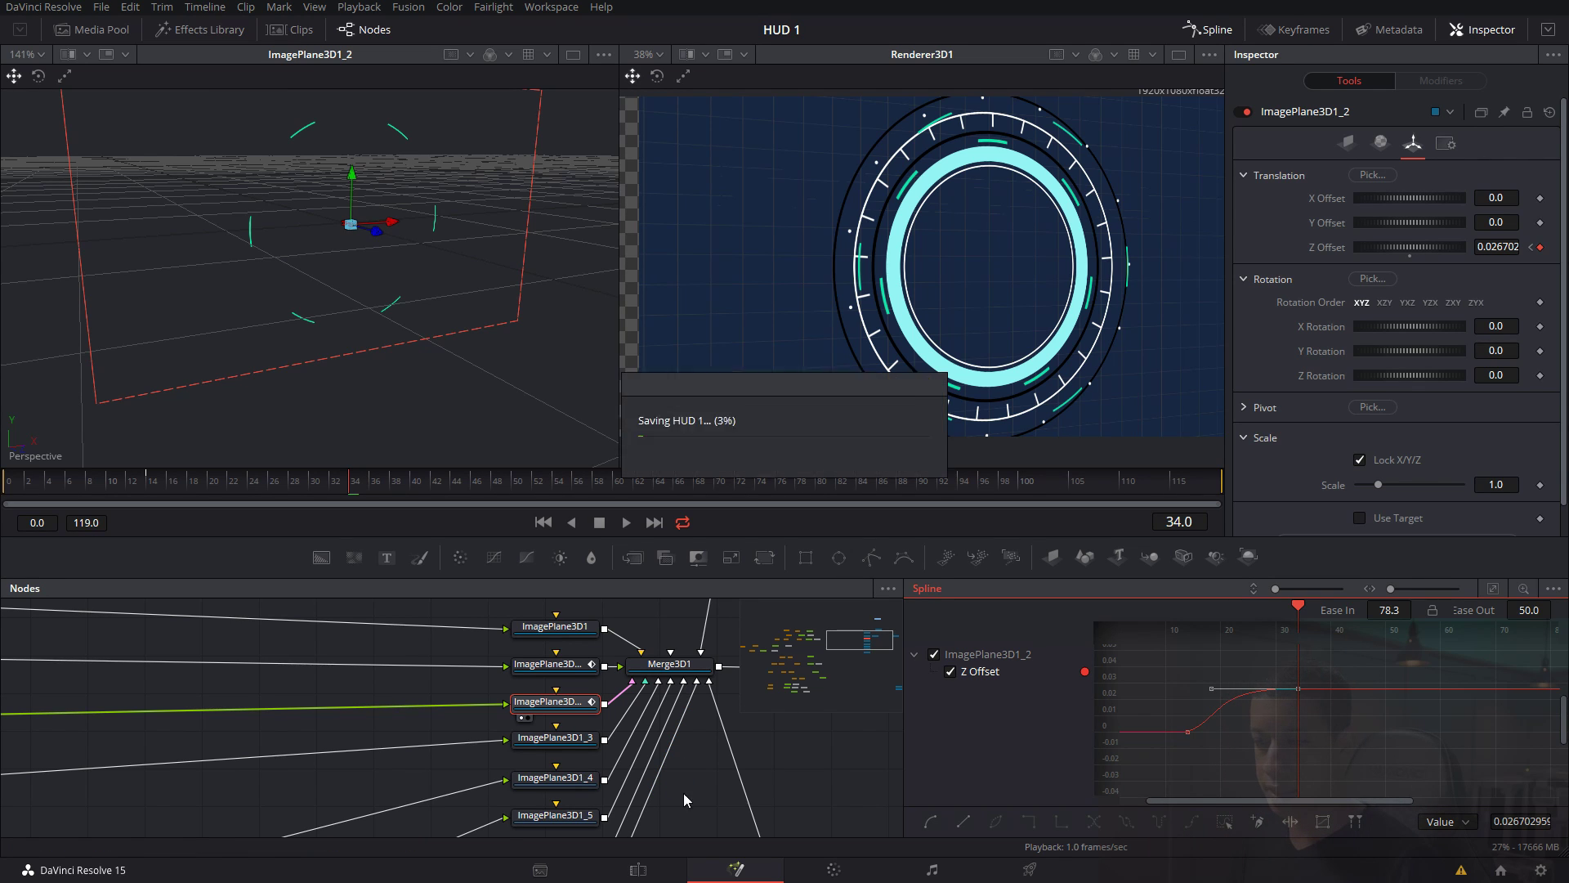
Preview ImagePlane3D1_3 in the 3D viewer and keyframe its Z Rotation from 0 at frame 0 to -180 at frame 119.
drag(683, 792, 719, 750)
click(606, 703)
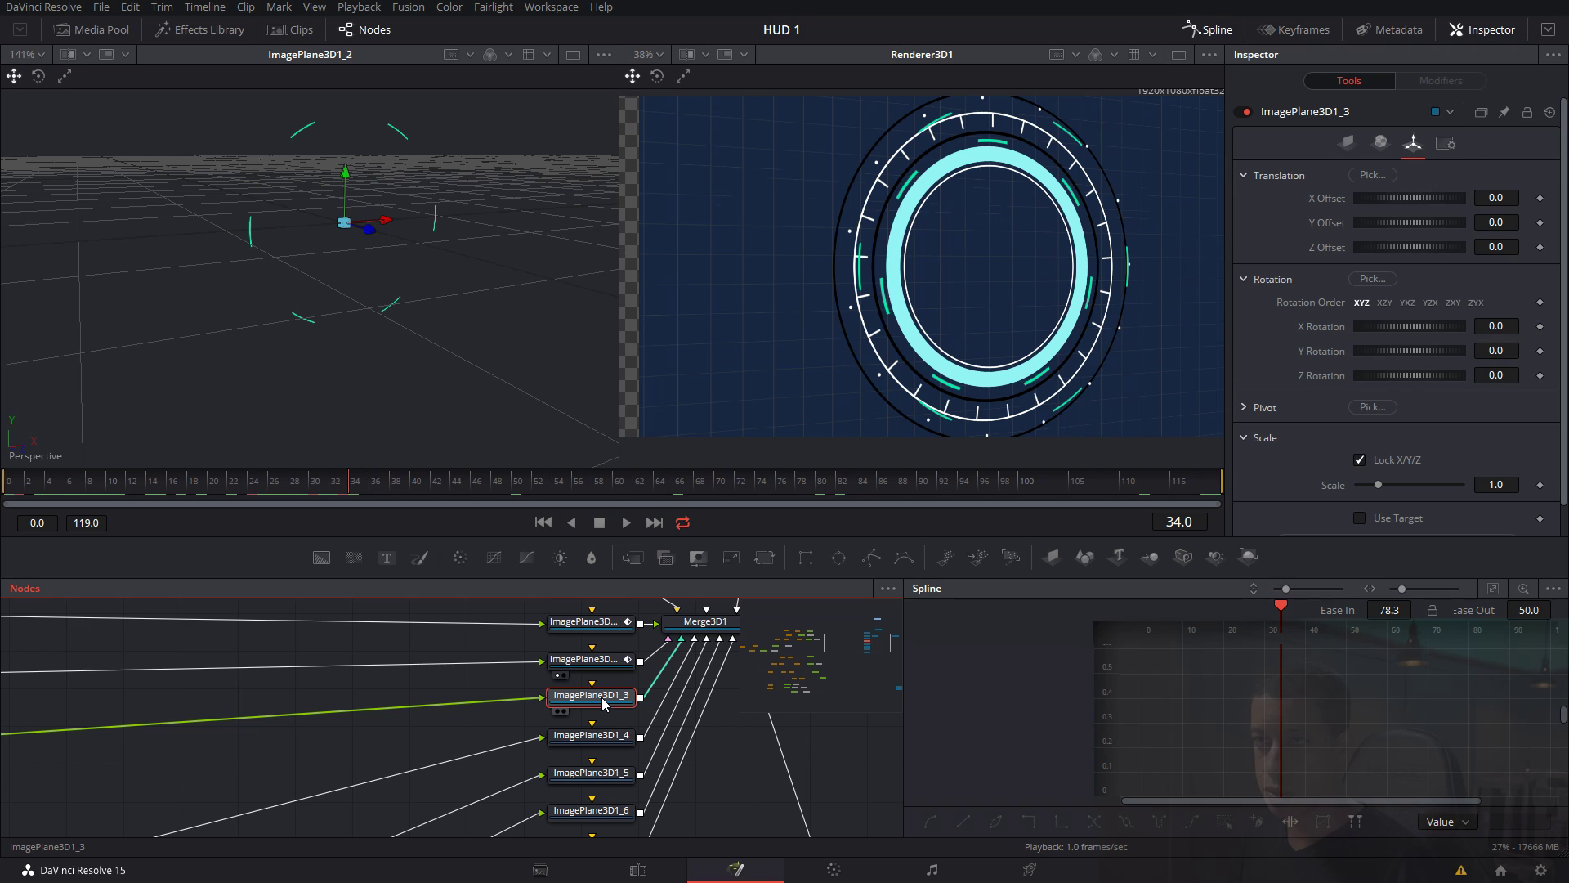
drag(606, 702, 371, 377)
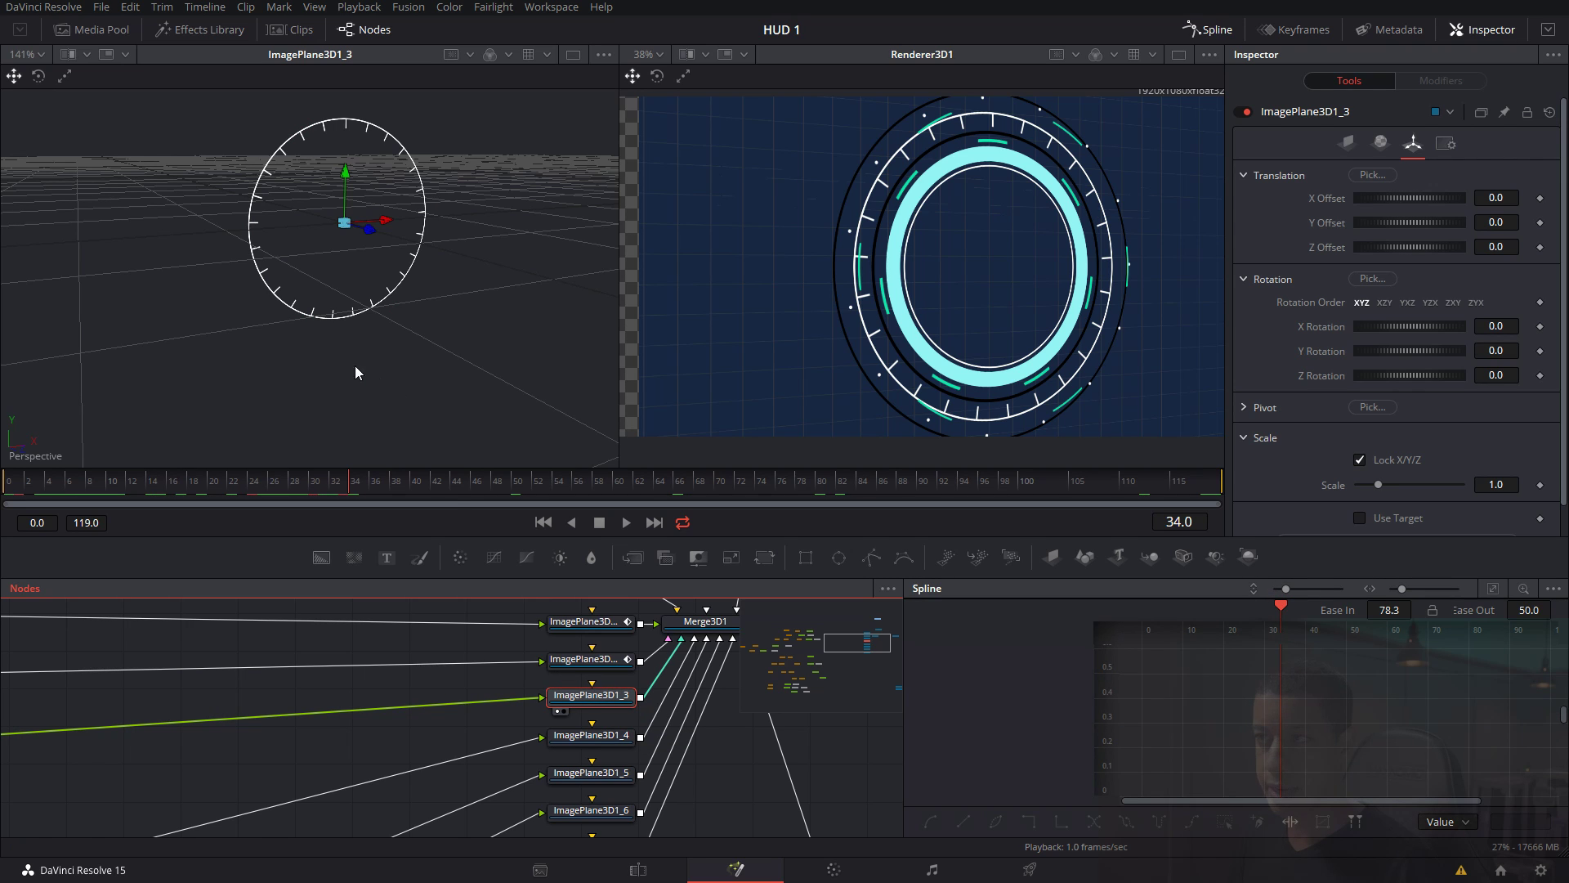
drag(131, 487, 5, 500)
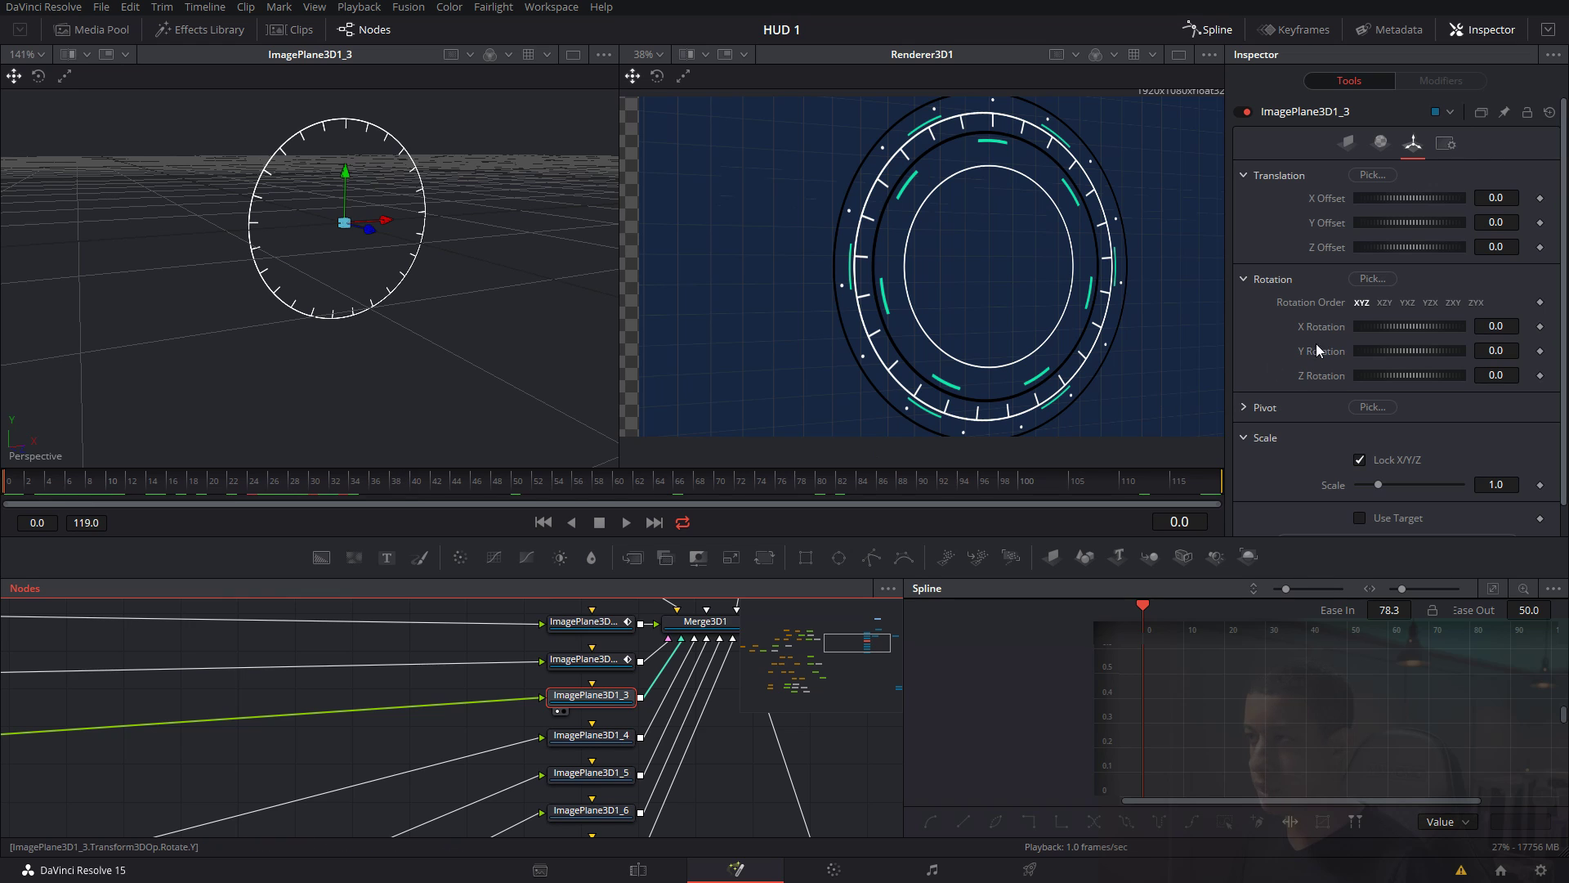
click(1540, 377)
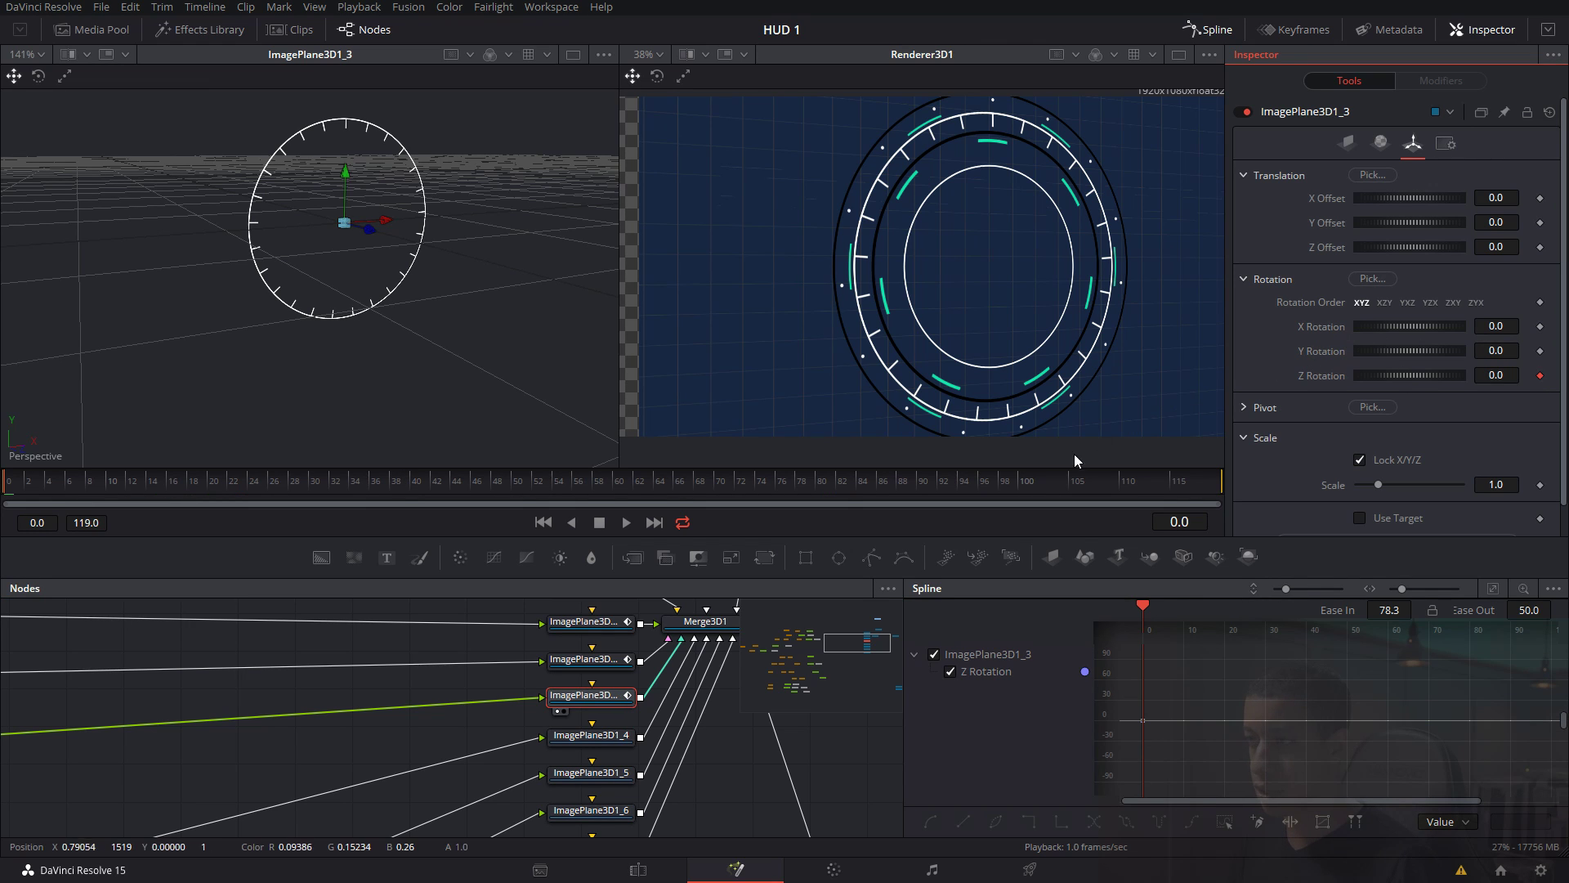
drag(1177, 485, 1224, 487)
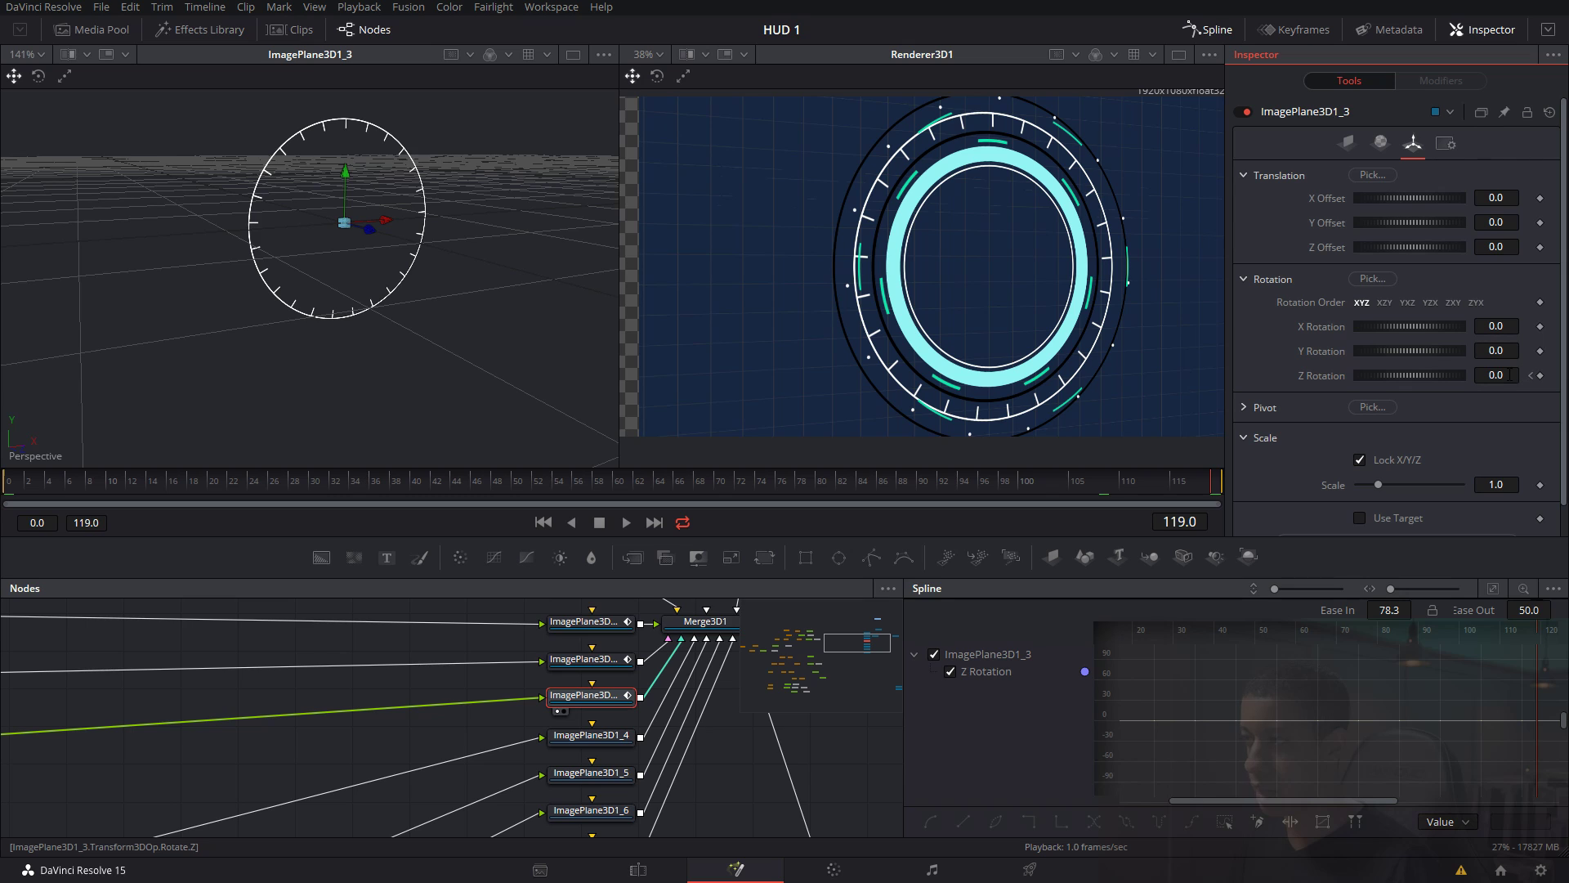
click(1511, 375)
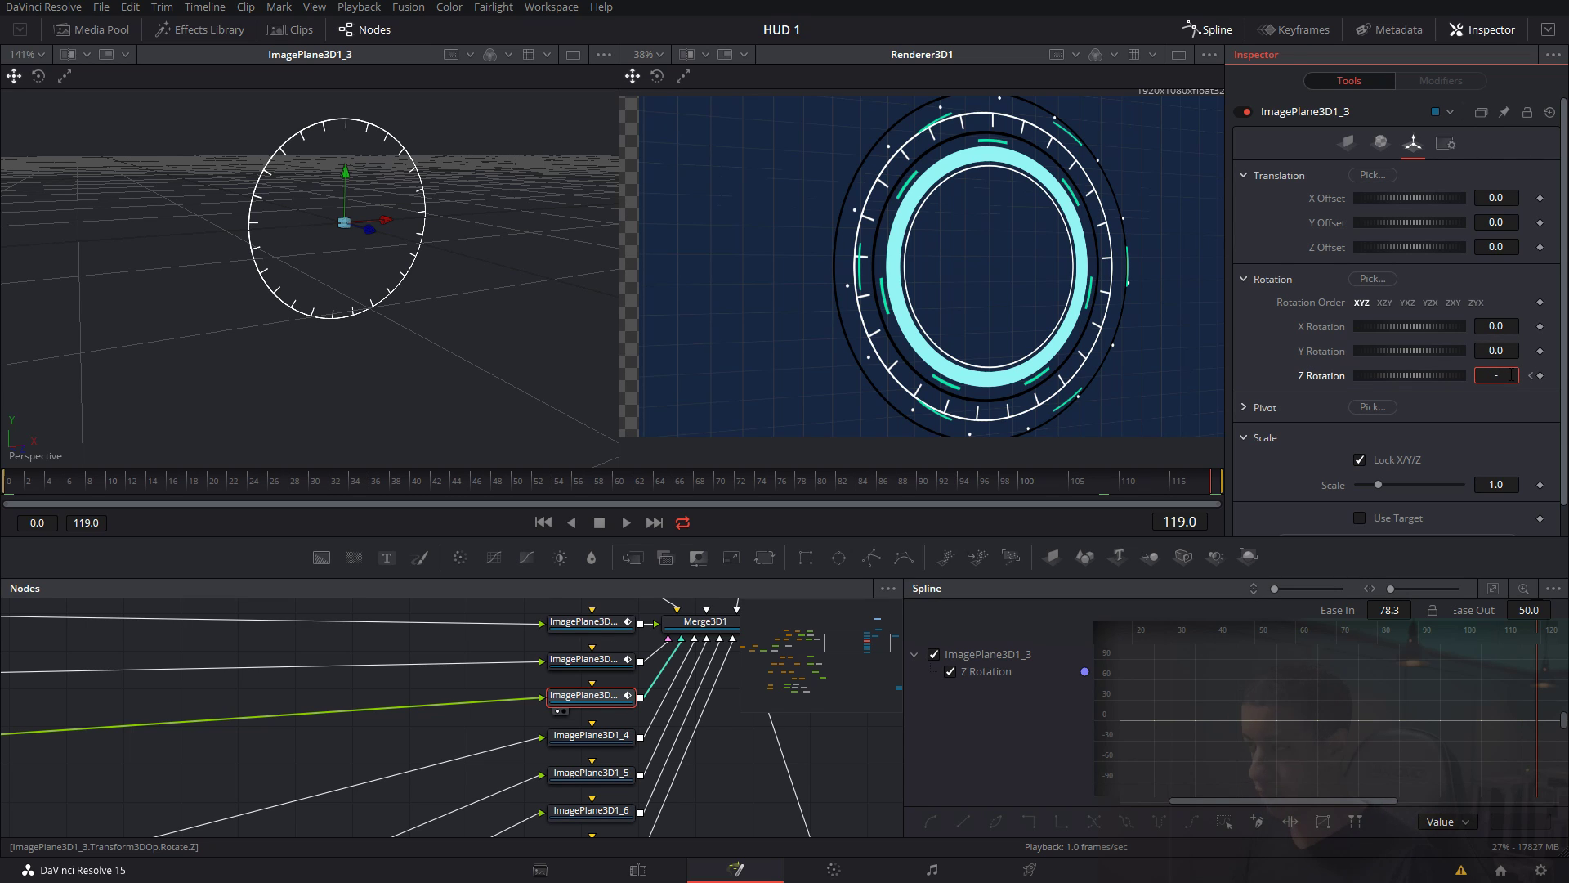
text(-180)
key(Tab)
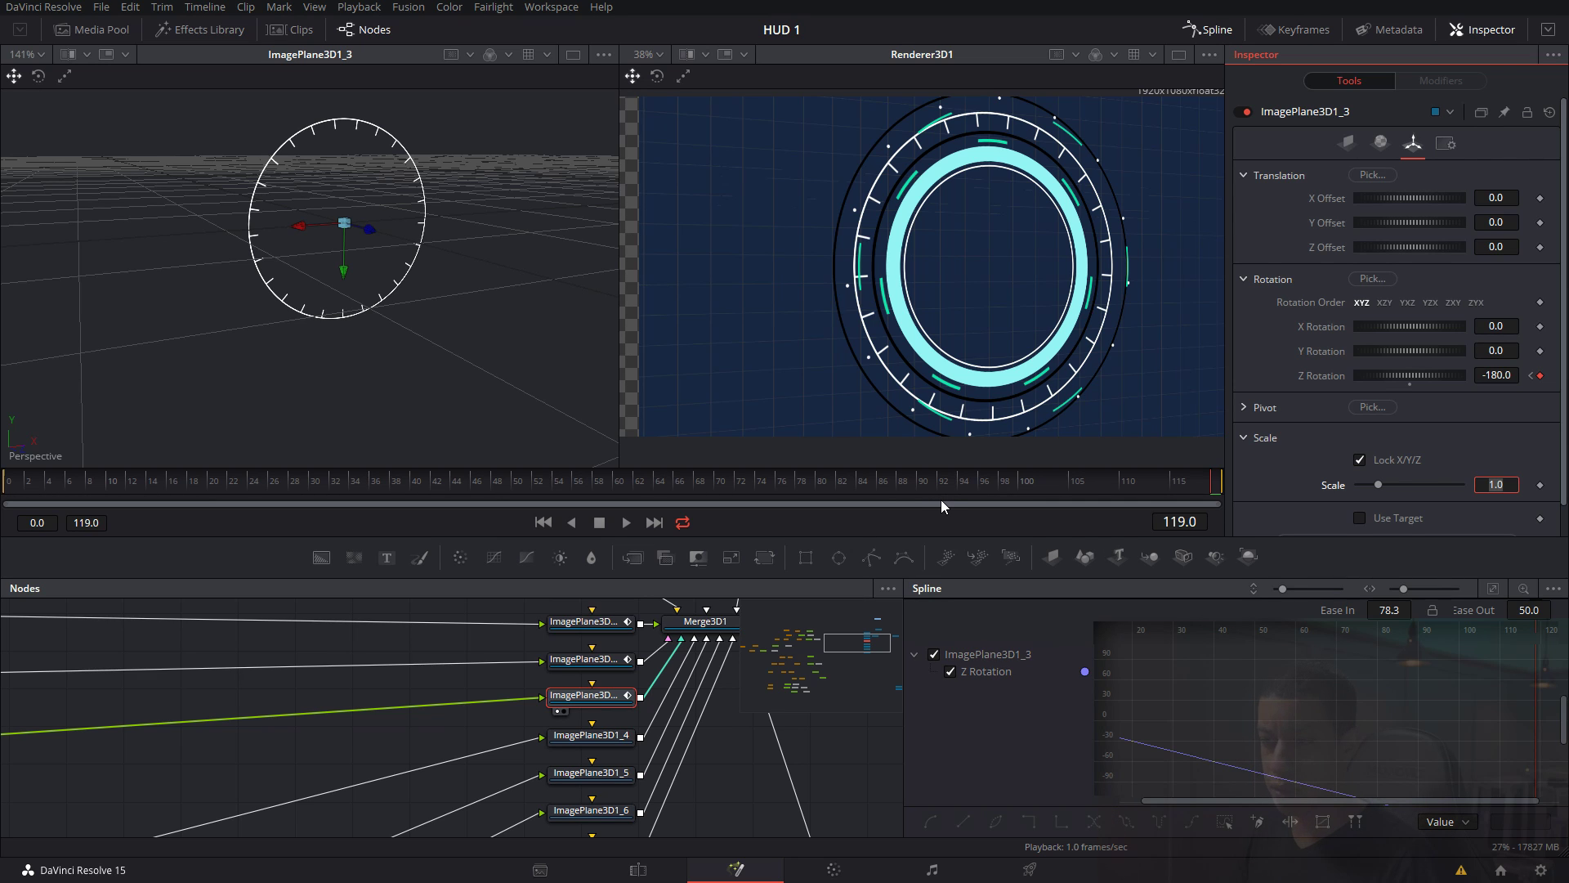
Keyframe ImagePlane3D1_3's Z Offset from 0 at frame 14 to 0.029 at frame 26 and inspect the ring depth in Merge3D1.
drag(108, 474, 152, 489)
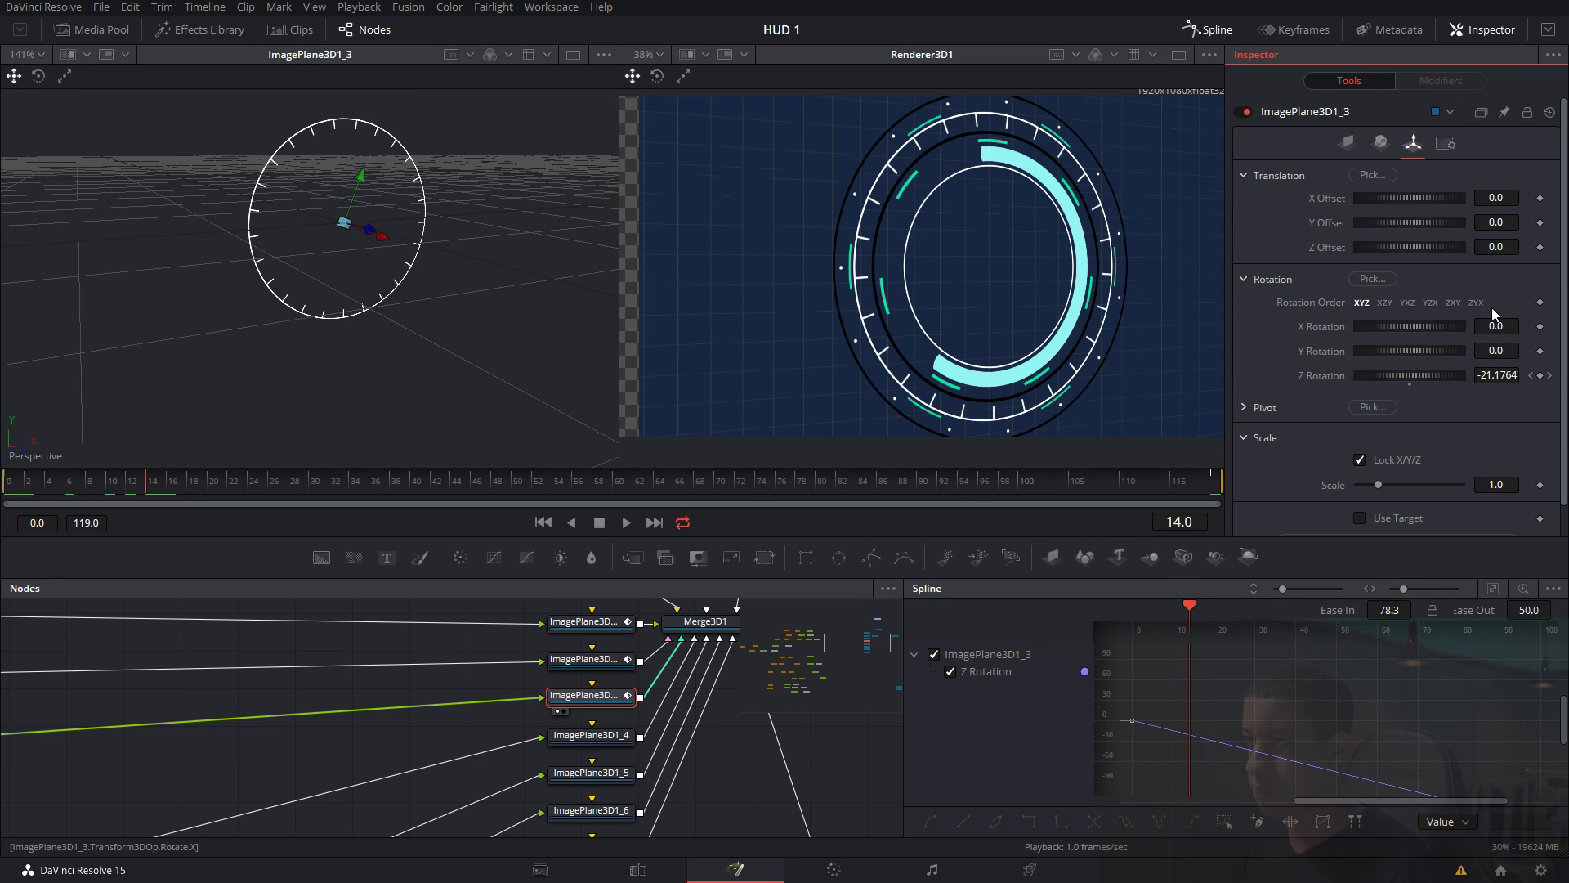
click(1541, 248)
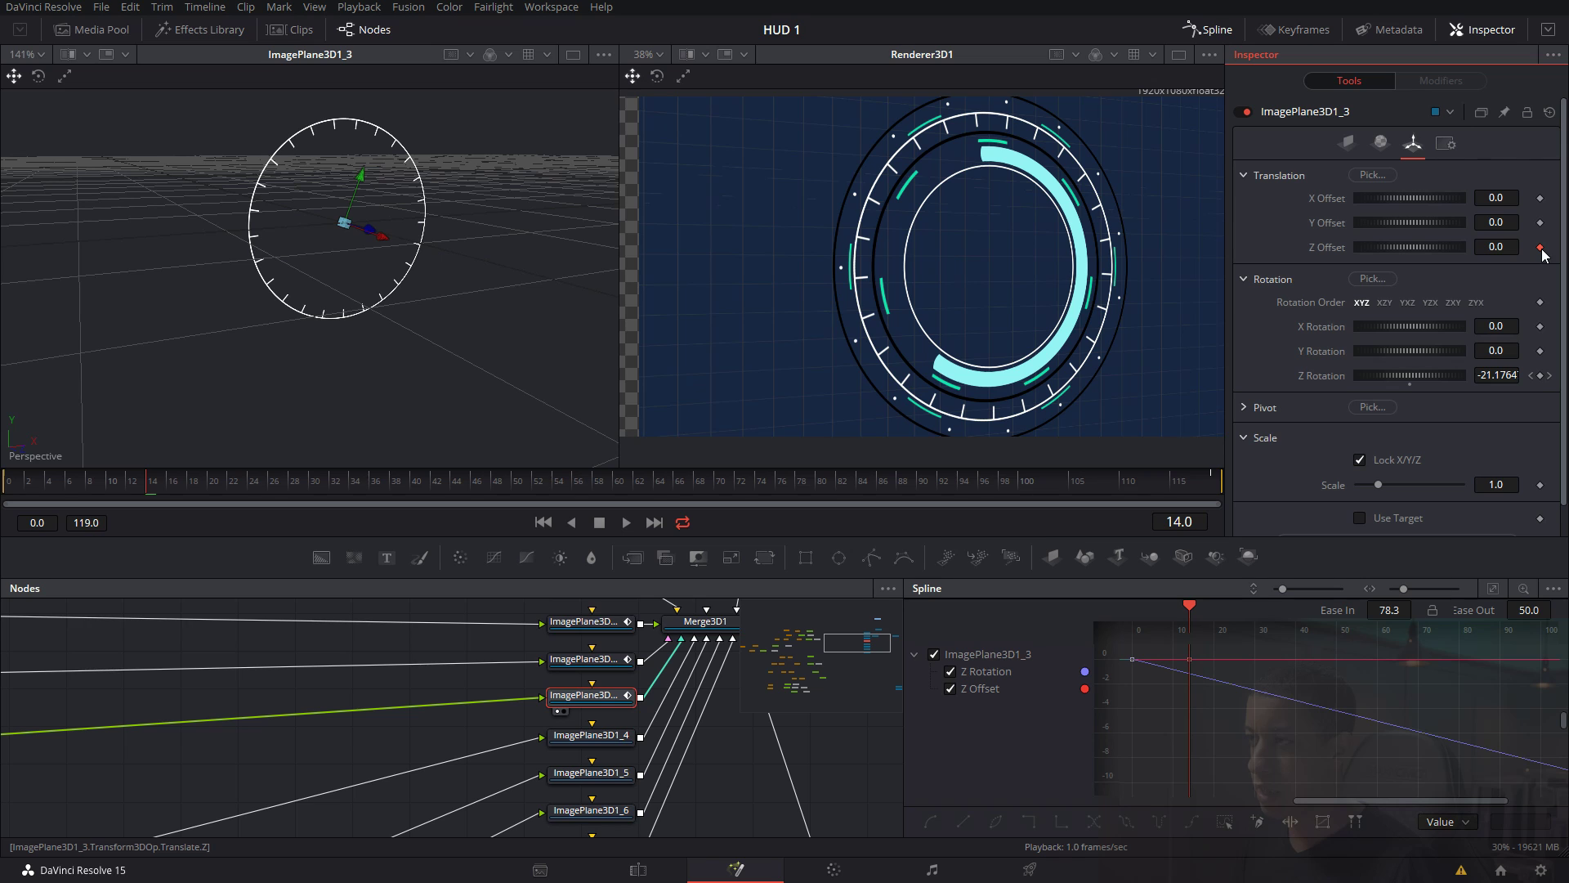
drag(233, 488, 276, 488)
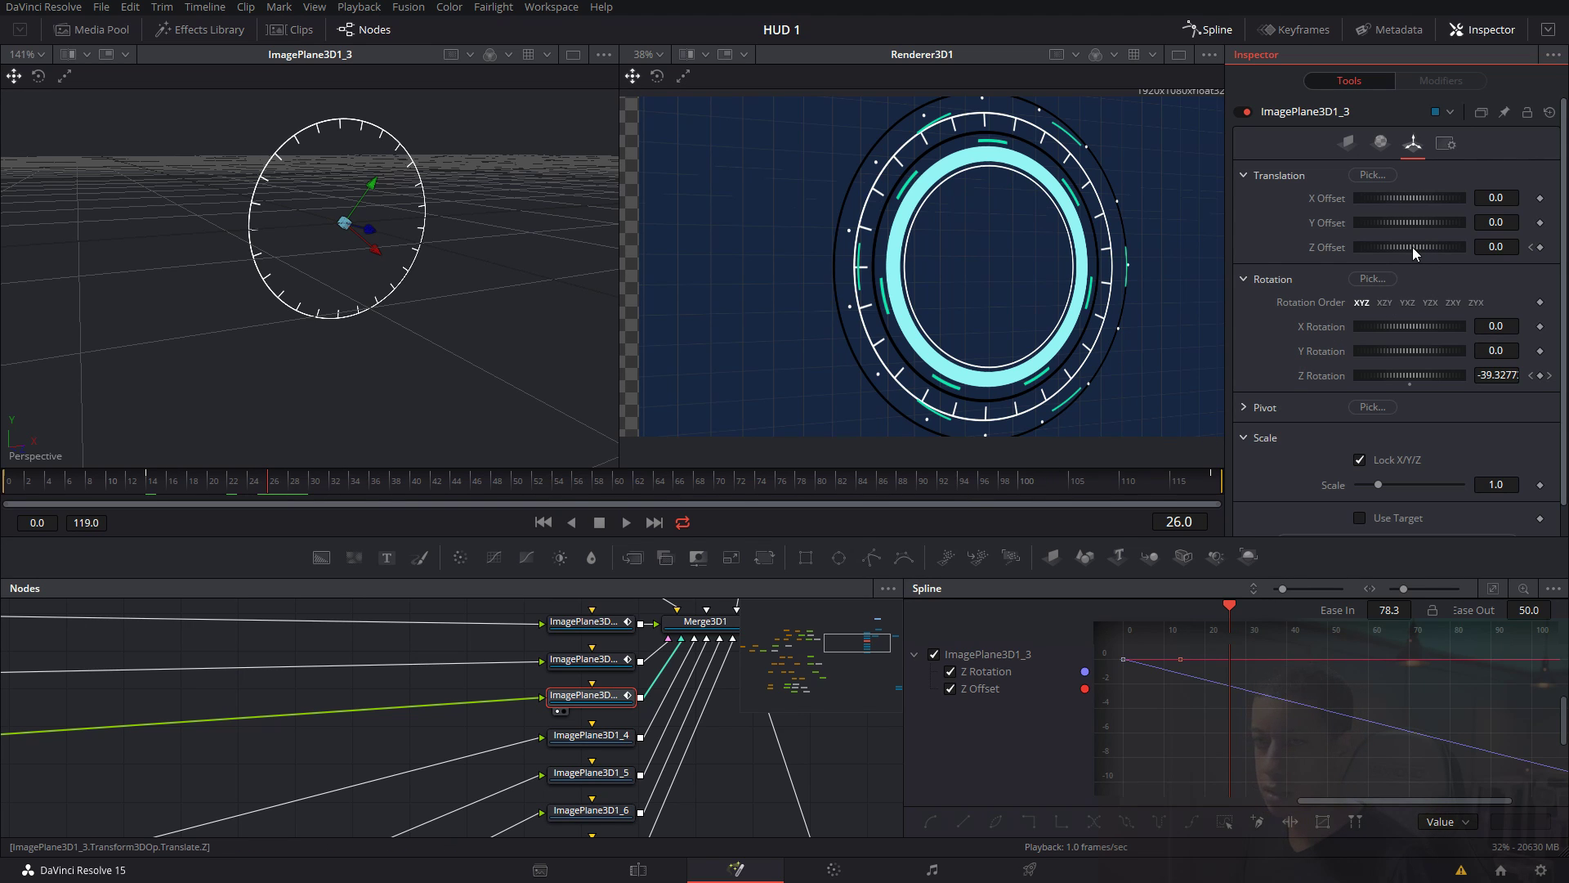
drag(1409, 246, 1413, 249)
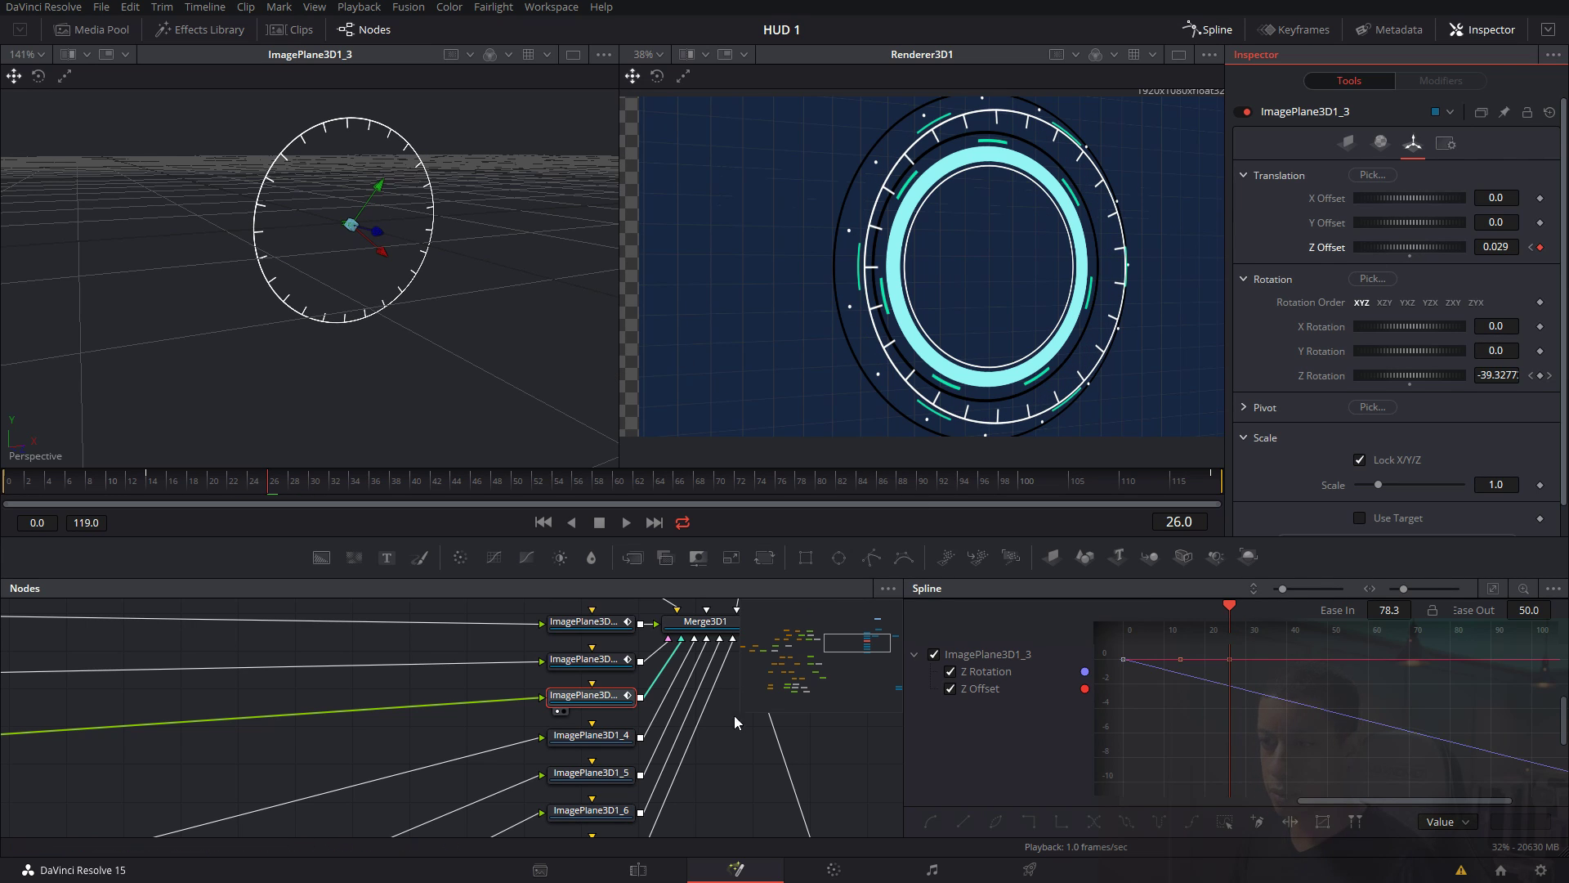
drag(694, 621, 312, 279)
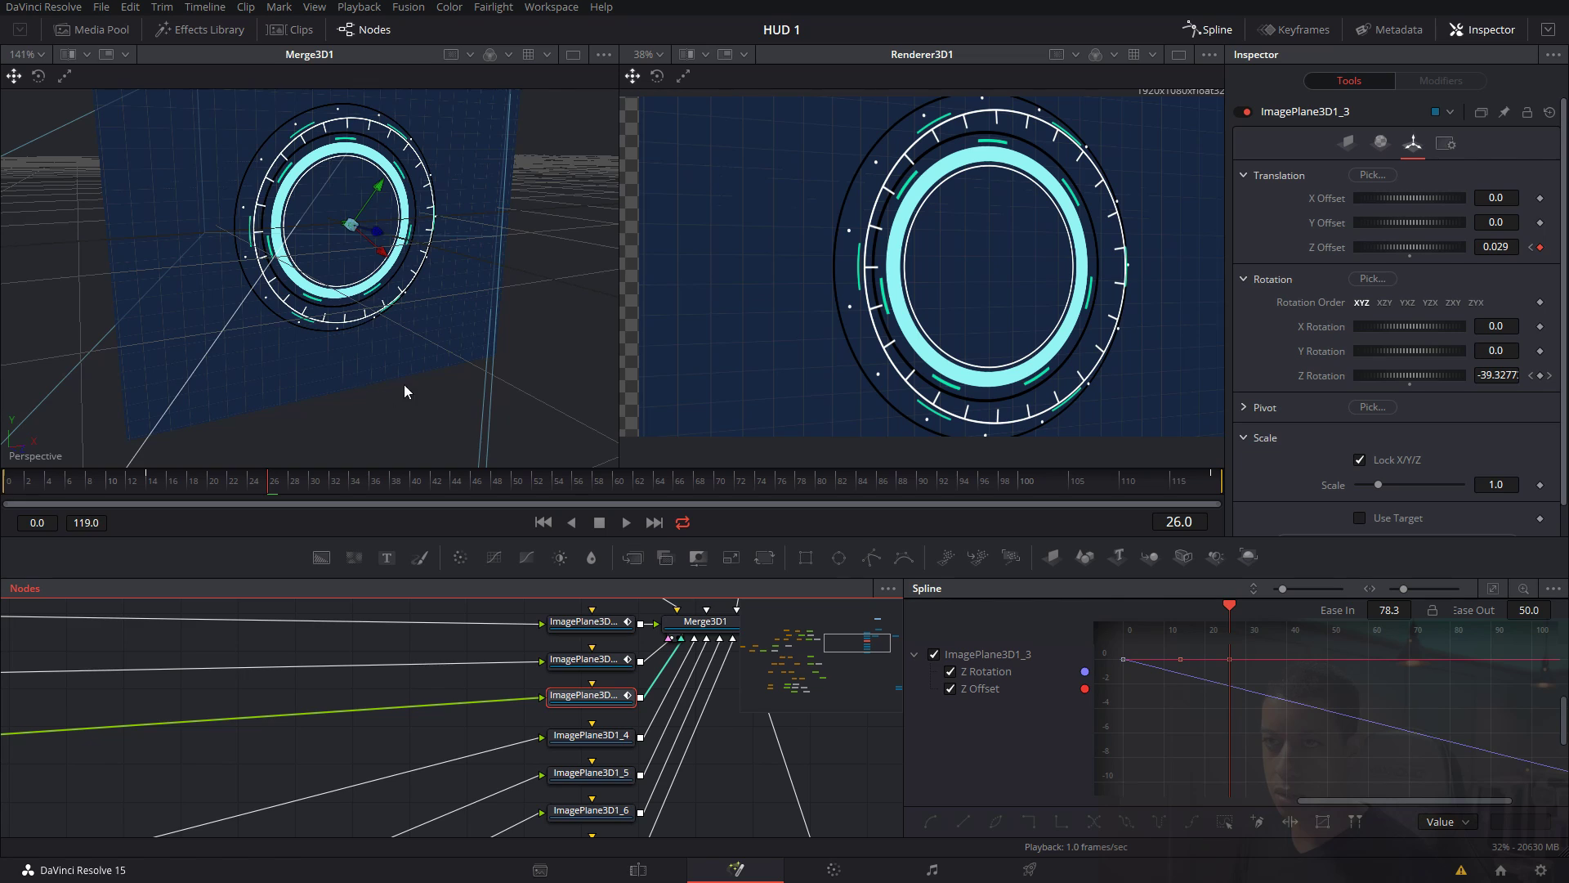
drag(404, 386, 494, 333)
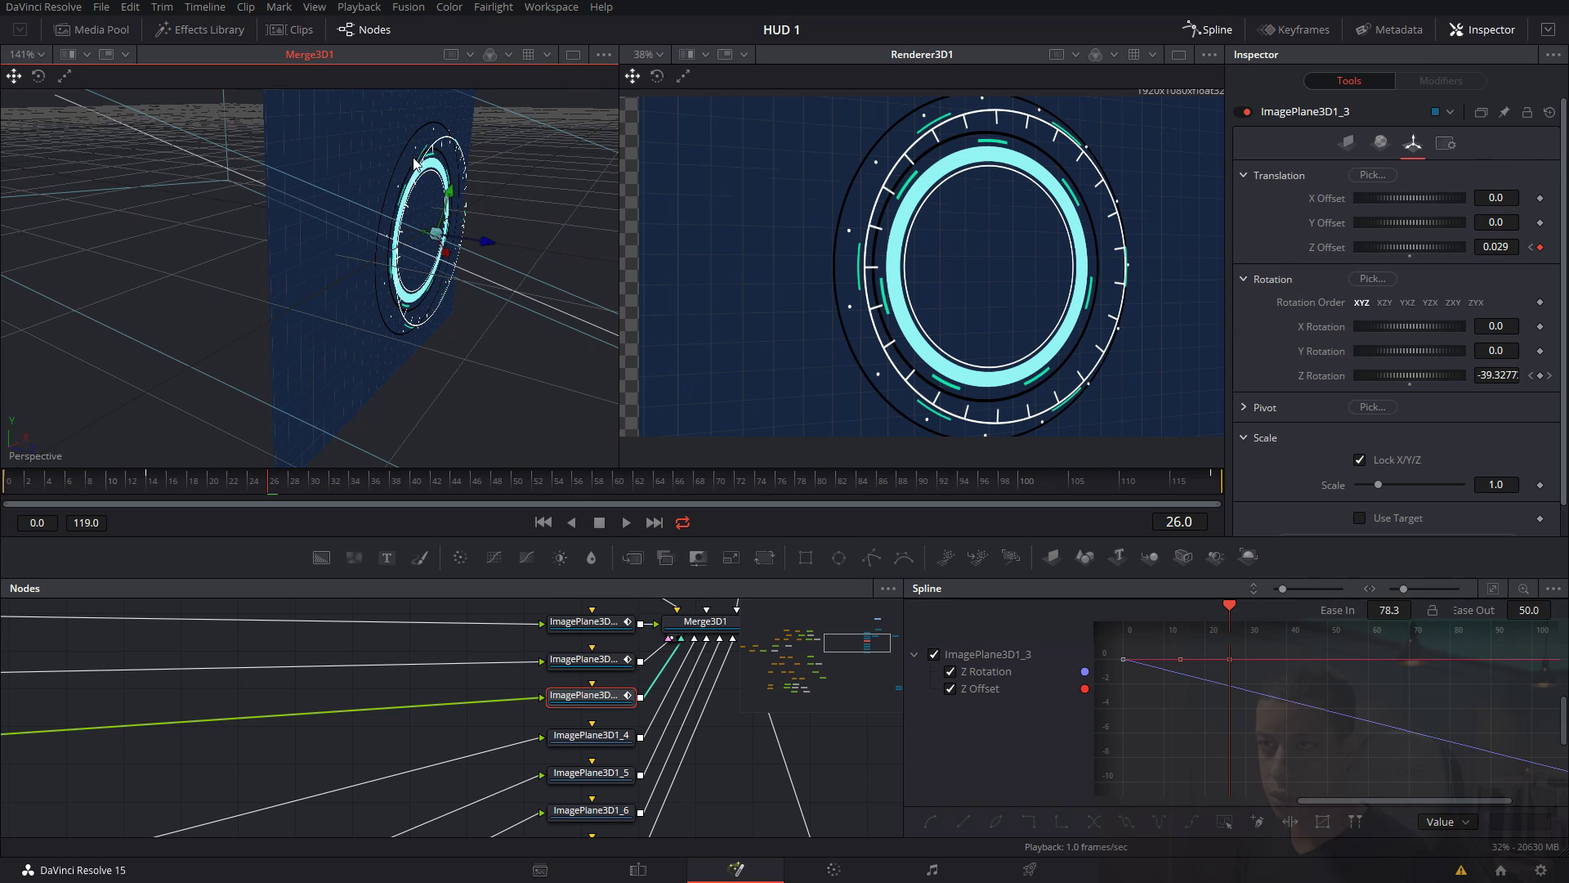
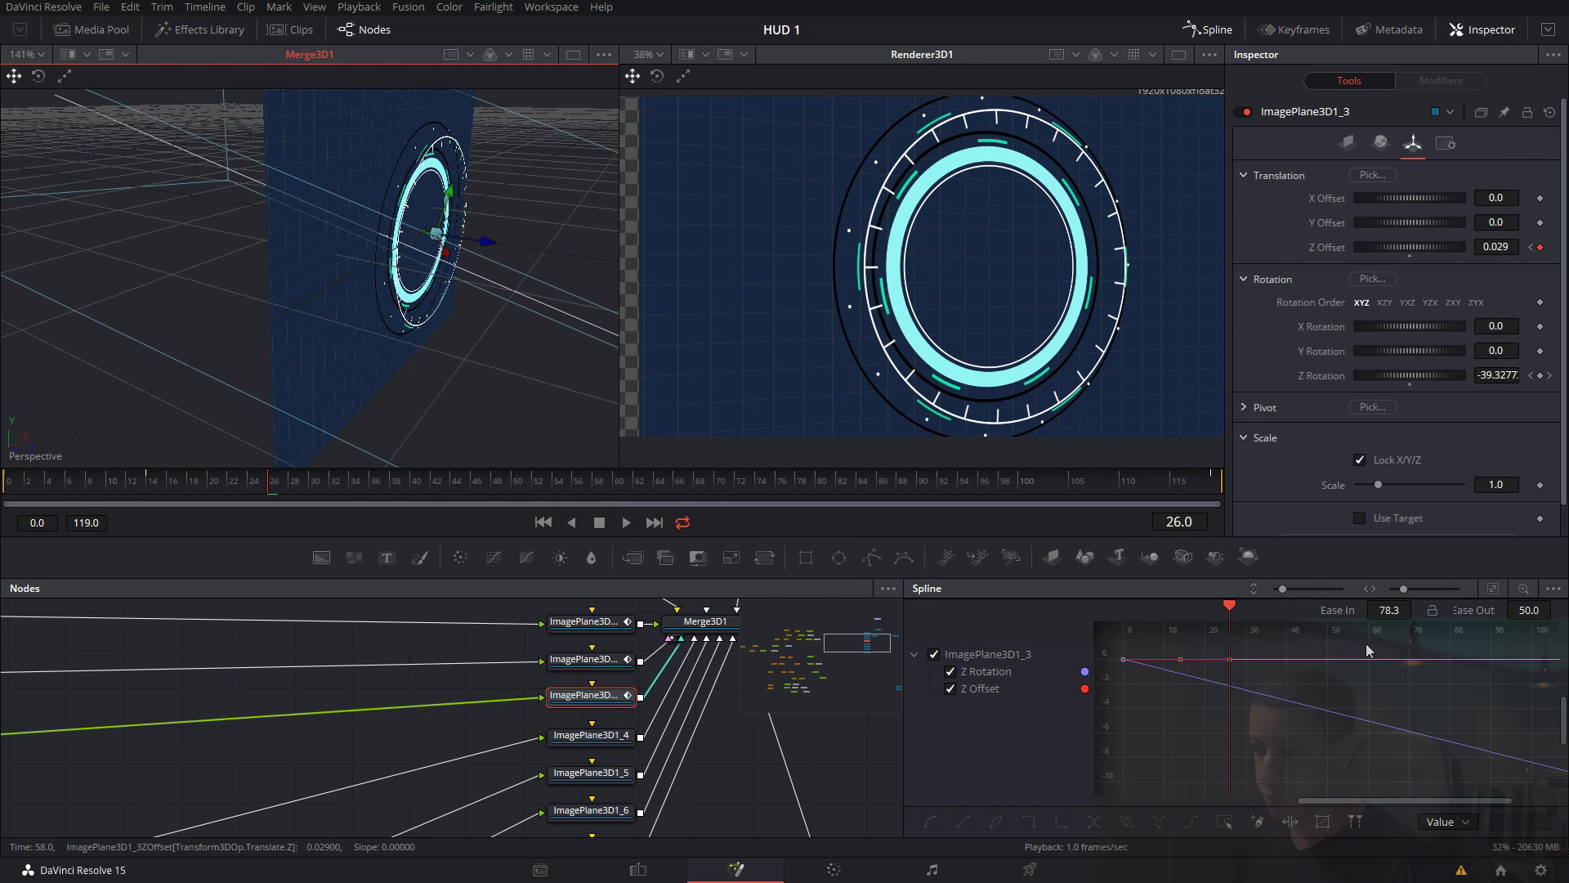
Smooth the frame 26 keyframe on ImagePlane3D1_3's Z Offset curve and set its Ease In to 79.0.
click(1489, 589)
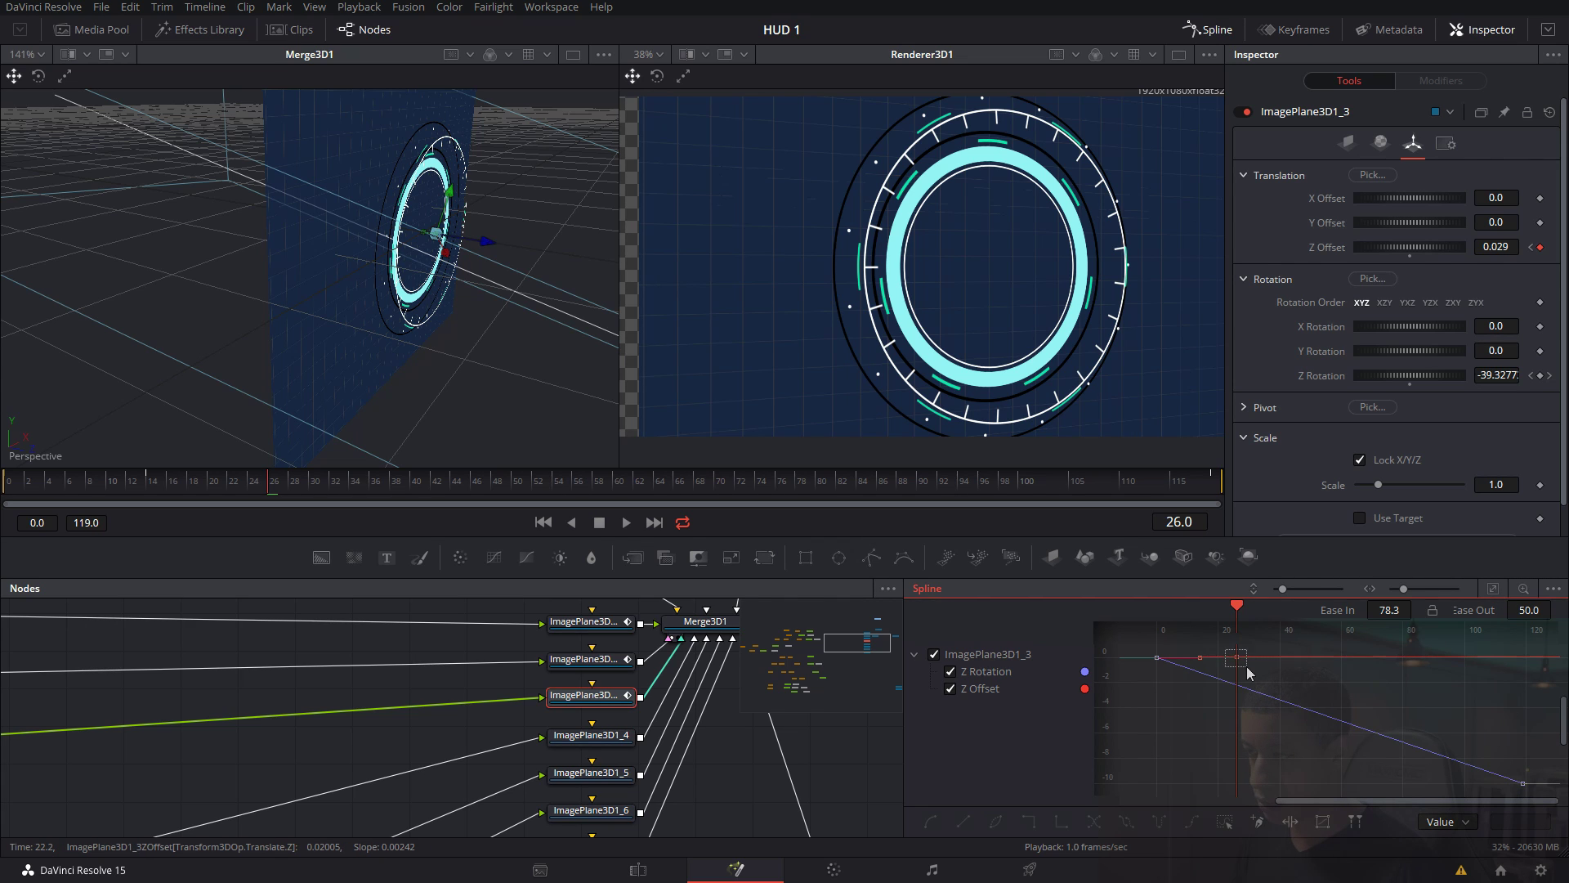
drag(1248, 672, 1259, 680)
scroll(1212, 677, up, 5)
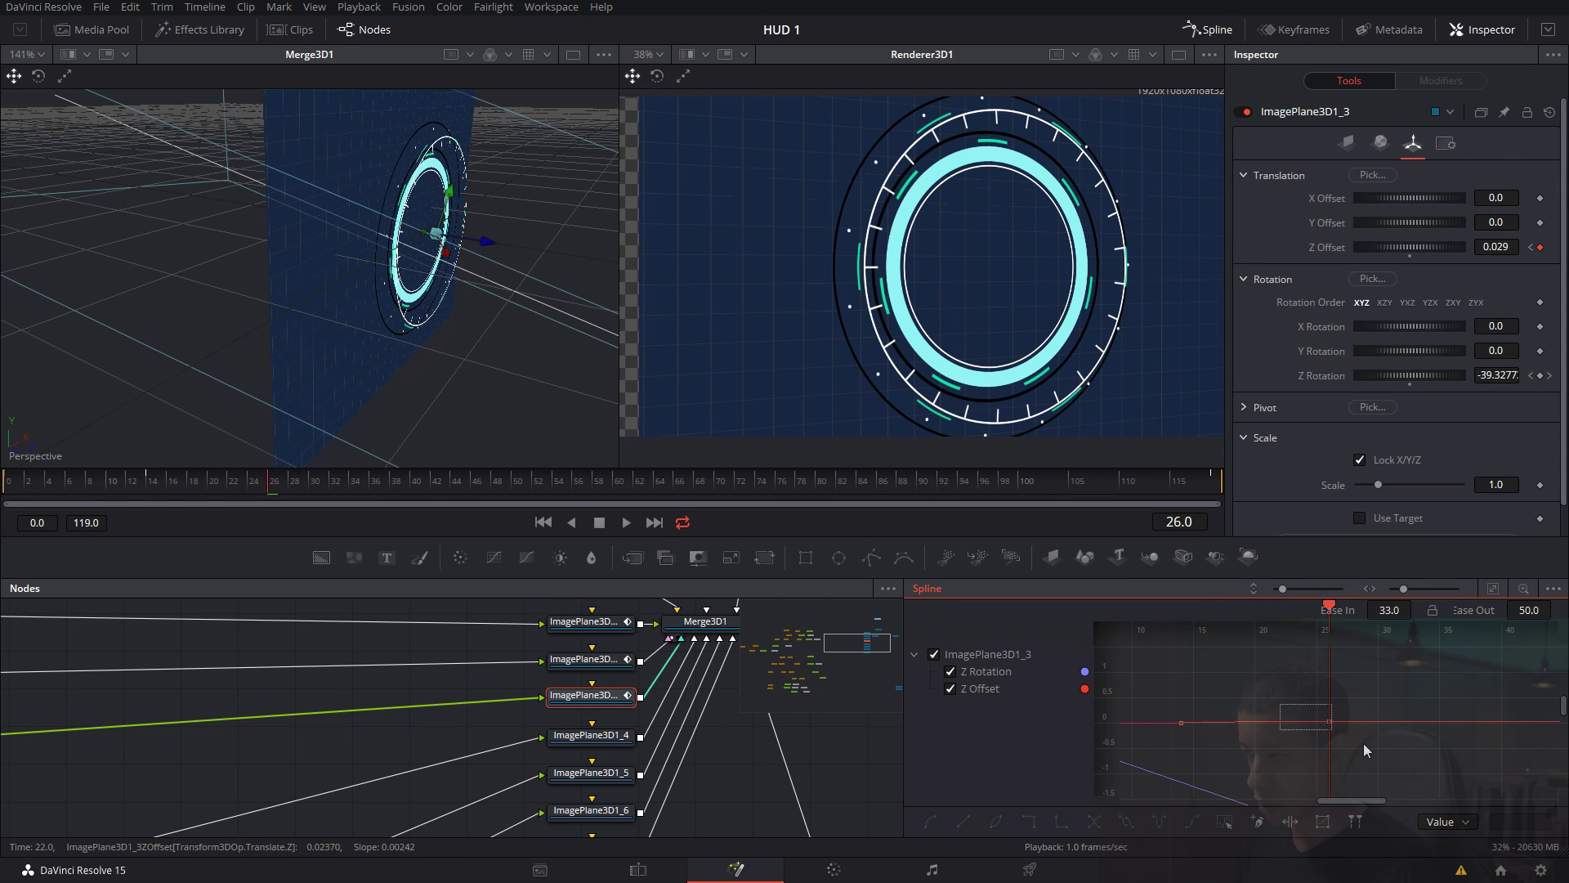
drag(1363, 743, 1374, 719)
drag(1392, 611, 1391, 610)
click(1302, 768)
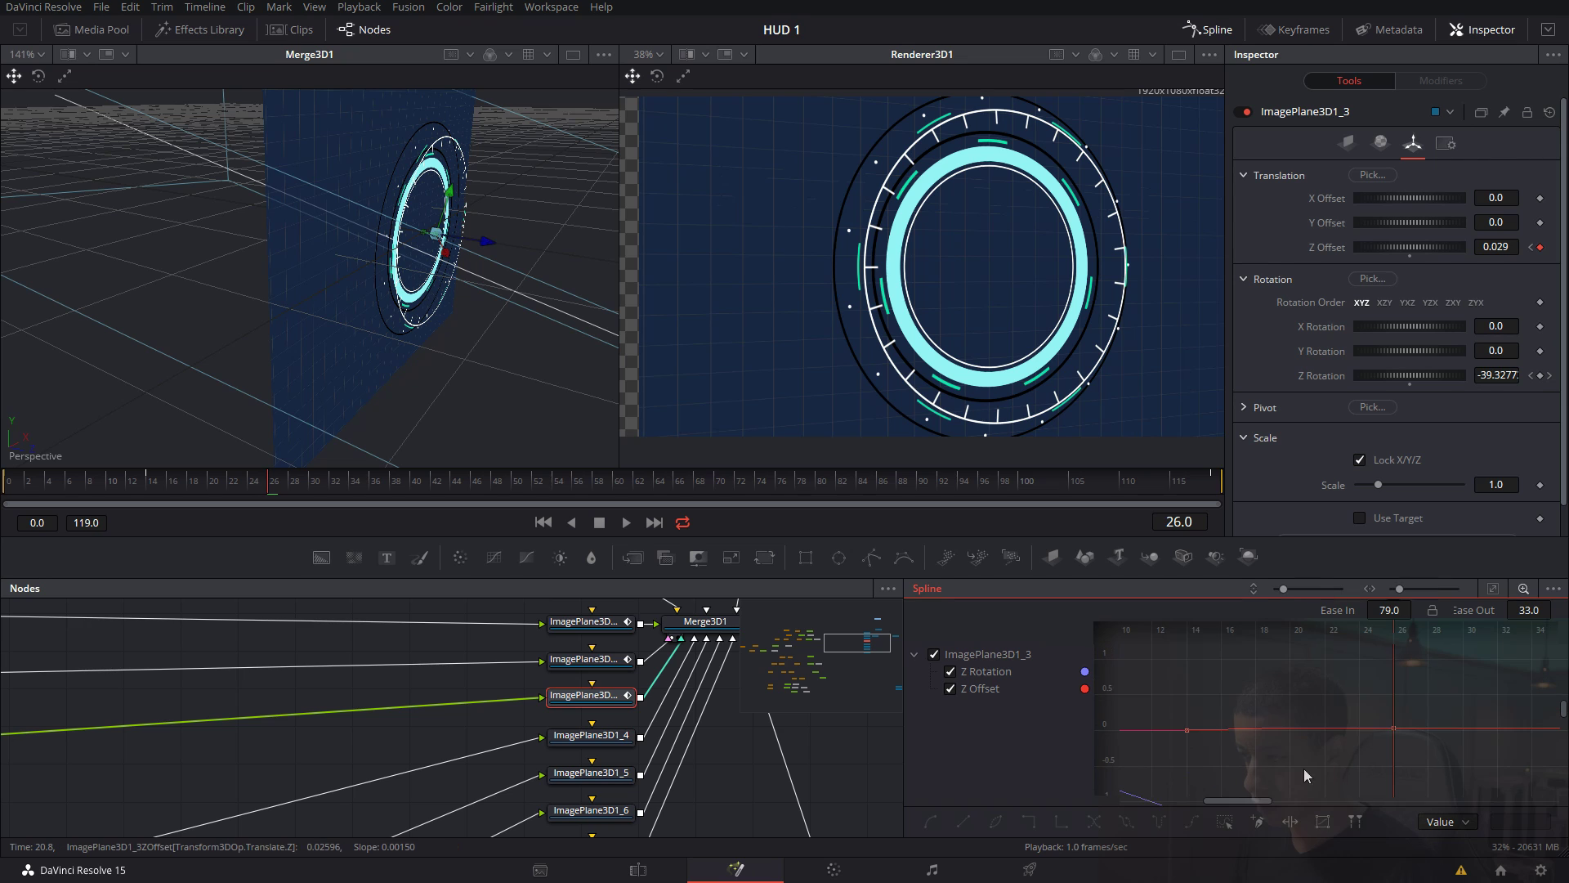
scroll(1297, 757, up, 2)
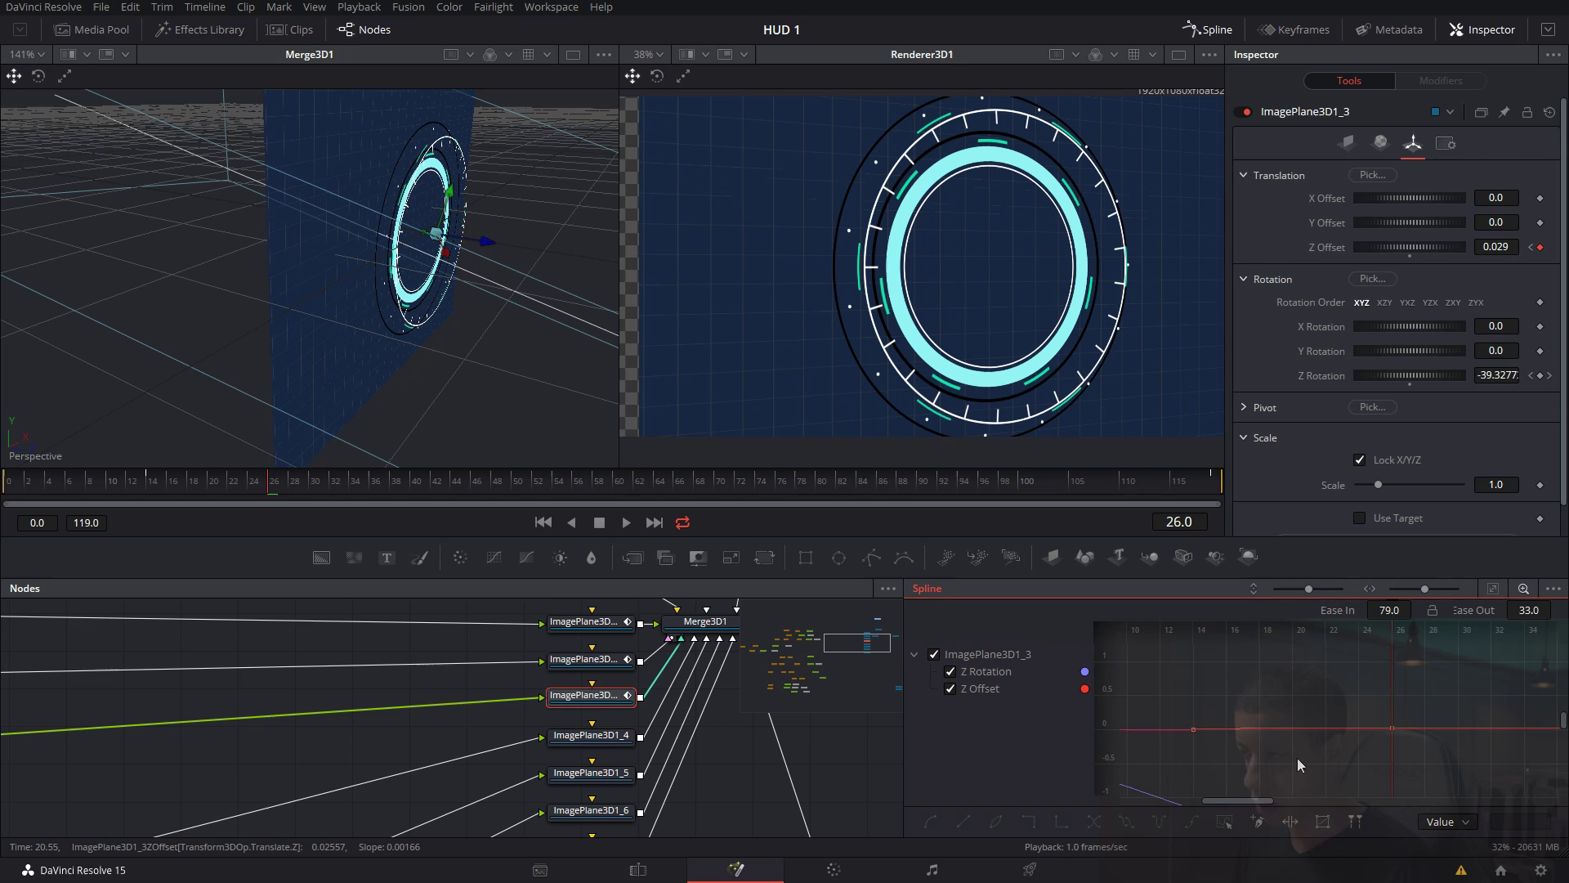
Preview ImagePlane3D1_4, keyframe its Z Offset from 0 at frame 14 to about 0.0418 at frame 26, and inspect its depth in Merge3D1.
click(601, 735)
key(1)
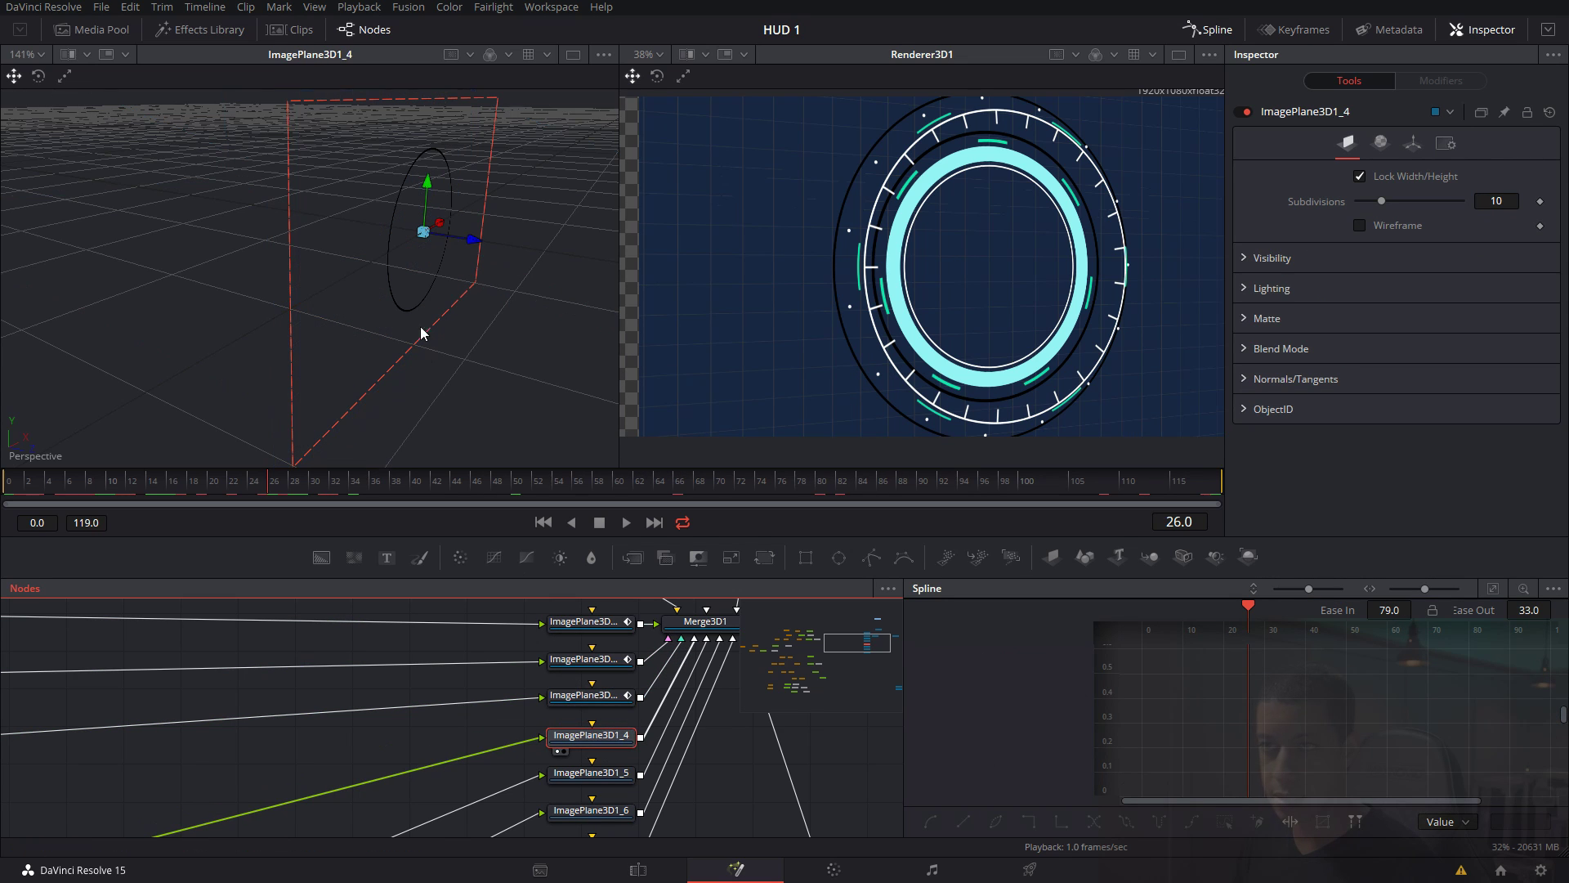
drag(426, 407, 444, 427)
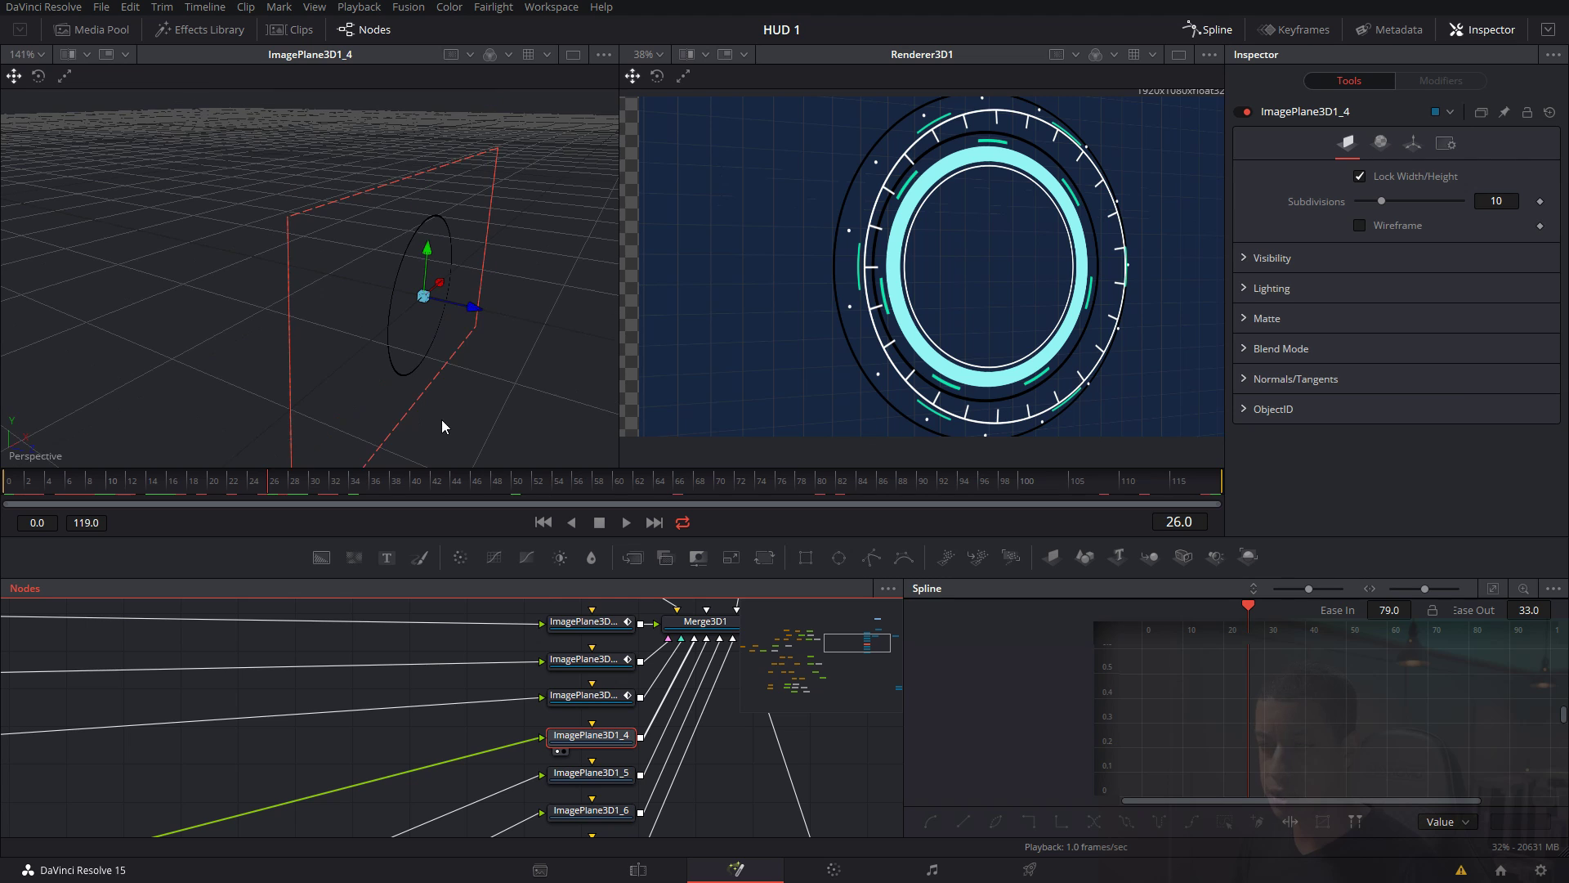
mouse_move(161, 491)
mouse_down()
mouse_move(135, 489)
mouse_move(150, 490)
mouse_up()
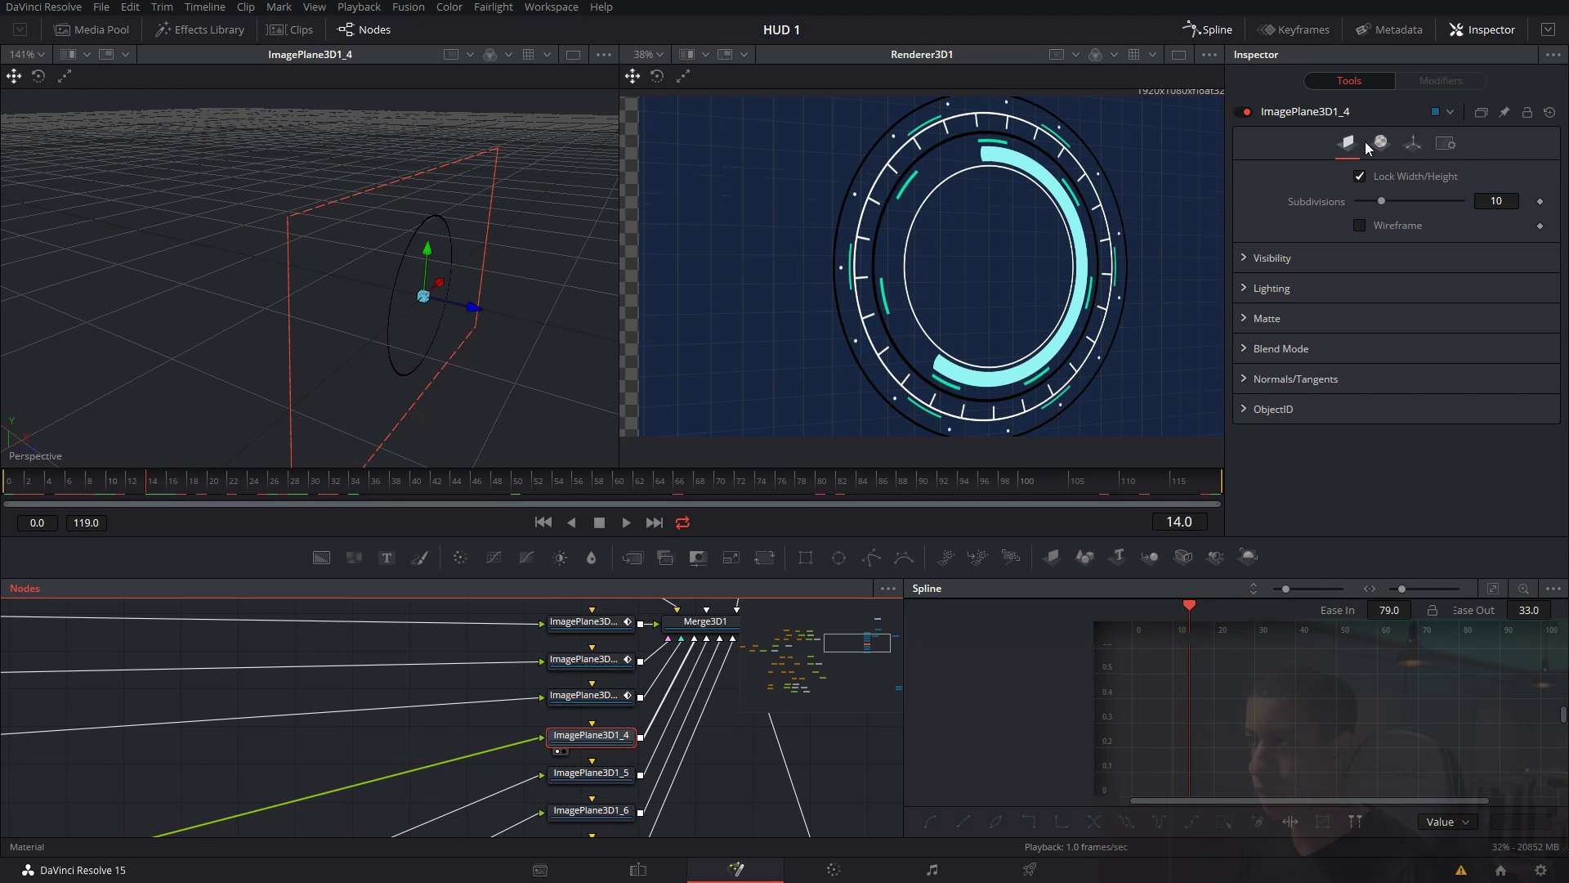
click(1413, 143)
click(1540, 247)
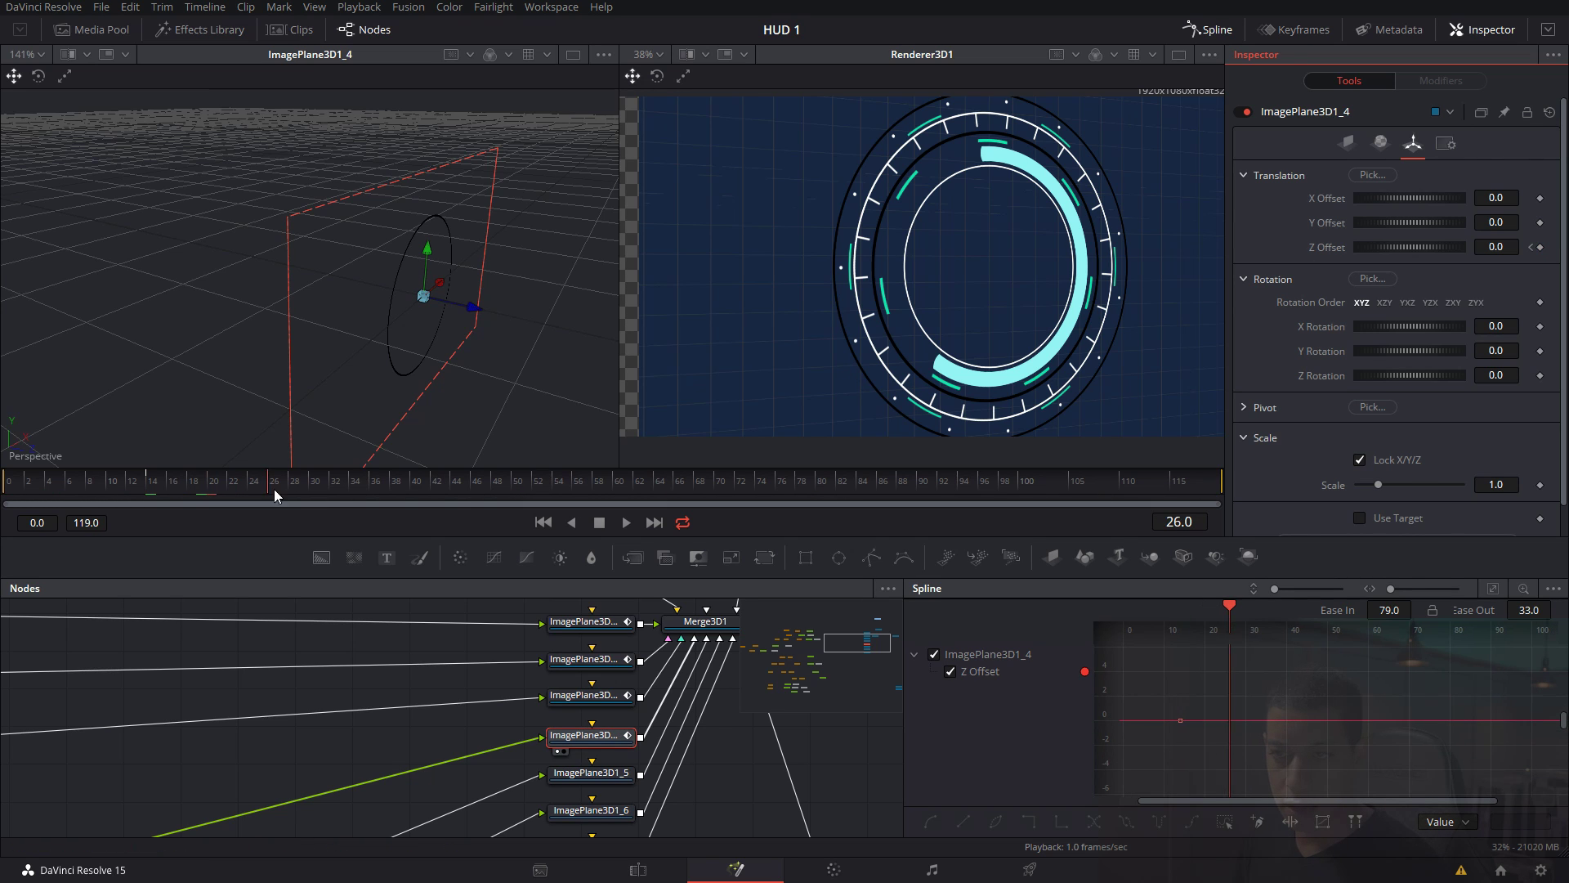
drag(302, 487, 277, 486)
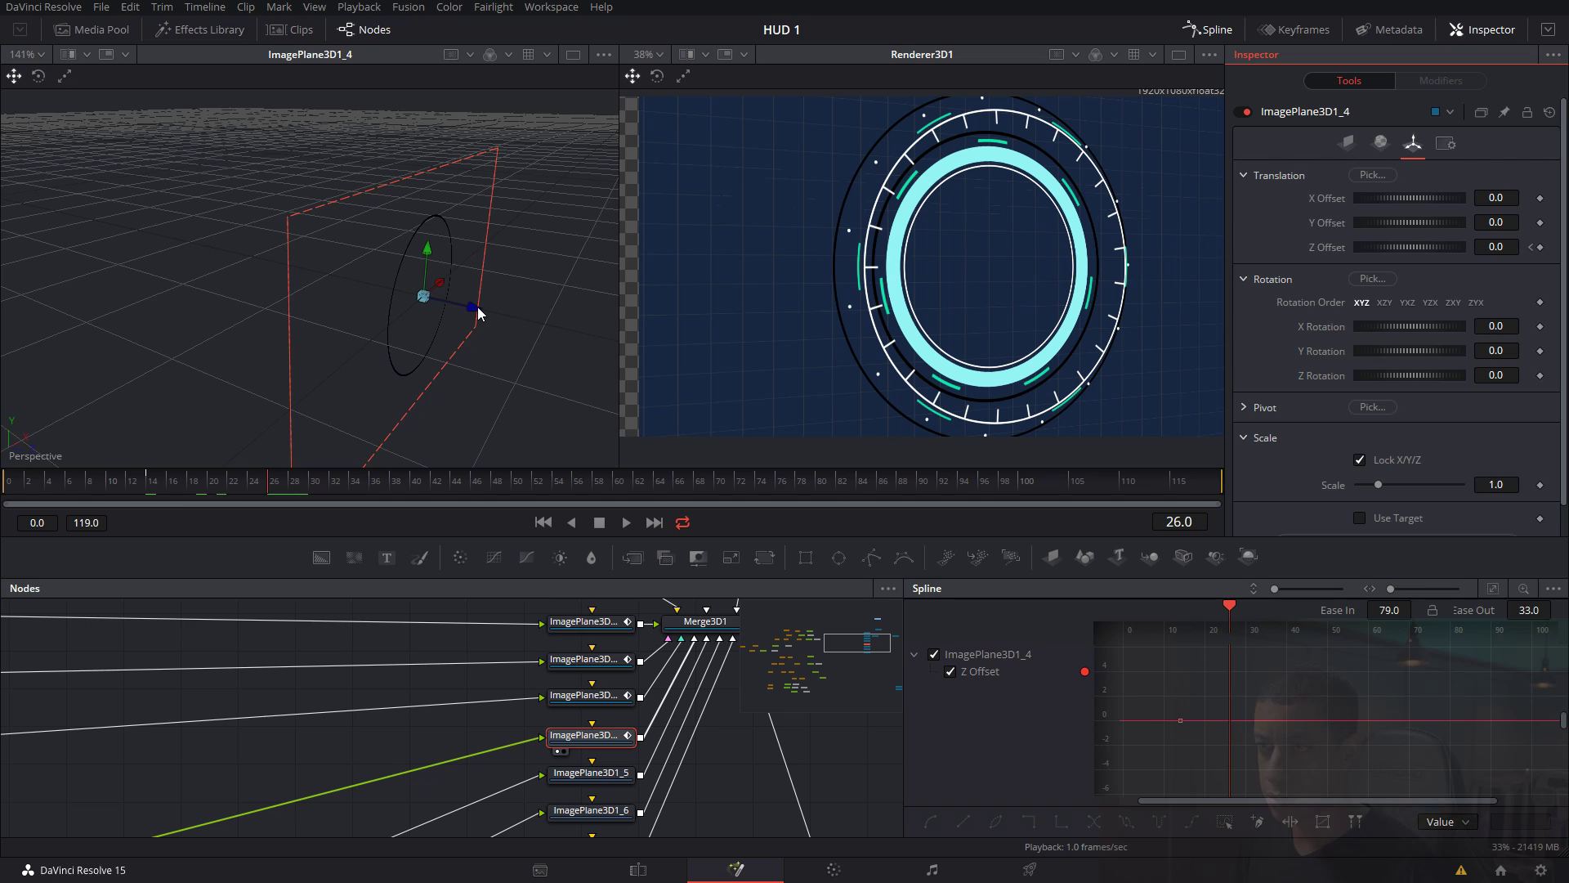
drag(478, 311, 495, 313)
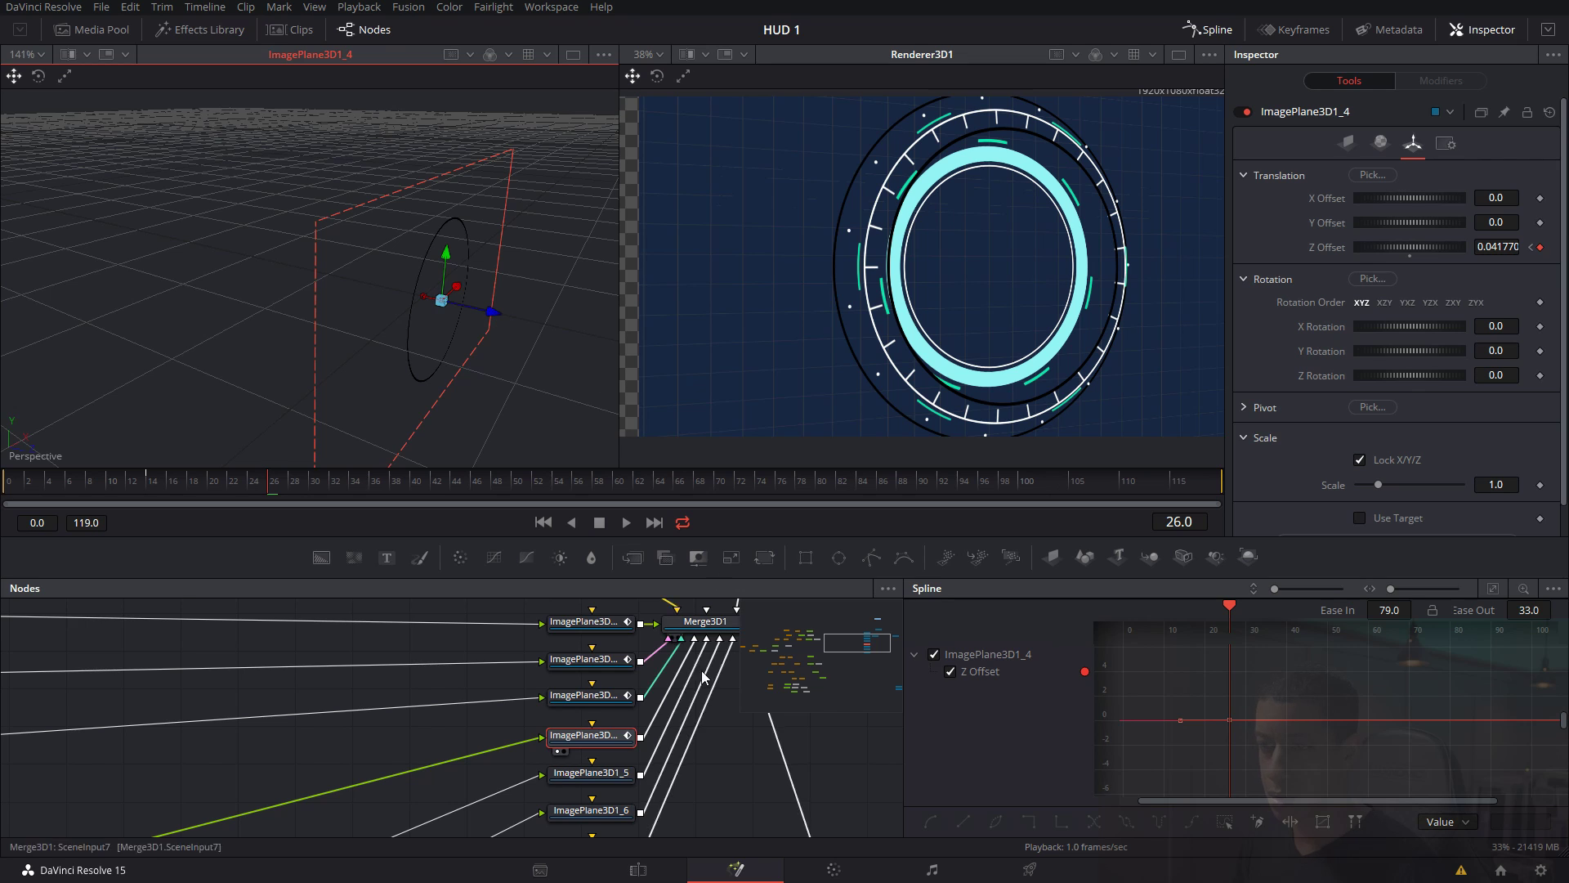
drag(690, 621, 324, 315)
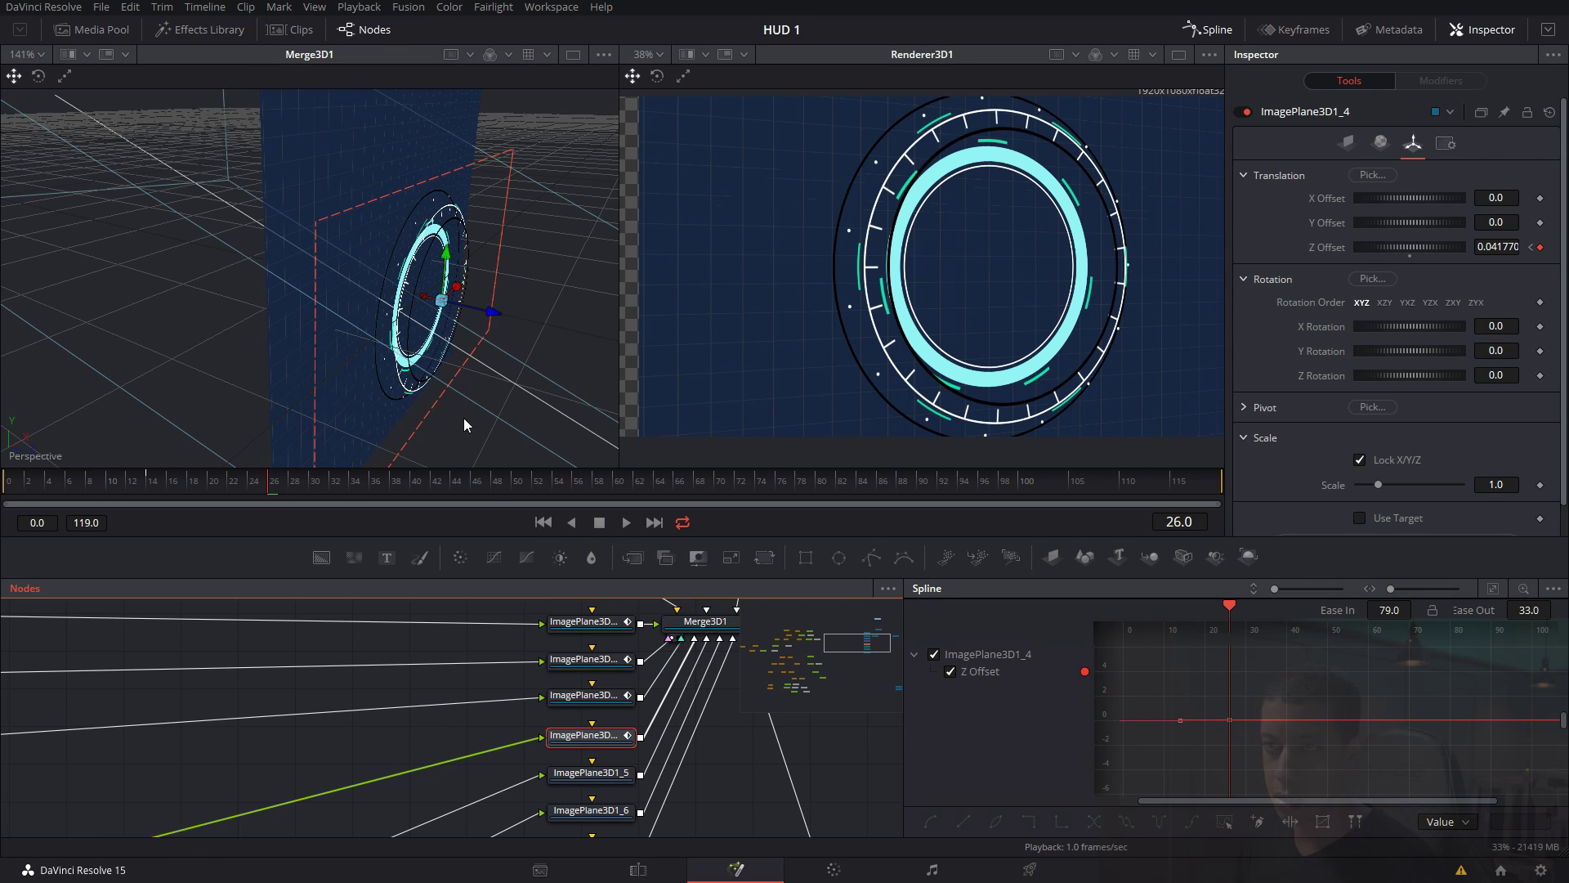
mouse_move(513, 390)
mouse_down()
mouse_move(592, 371)
mouse_move(476, 349)
mouse_move(434, 396)
mouse_move(472, 485)
mouse_move(473, 423)
mouse_move(518, 384)
mouse_up()
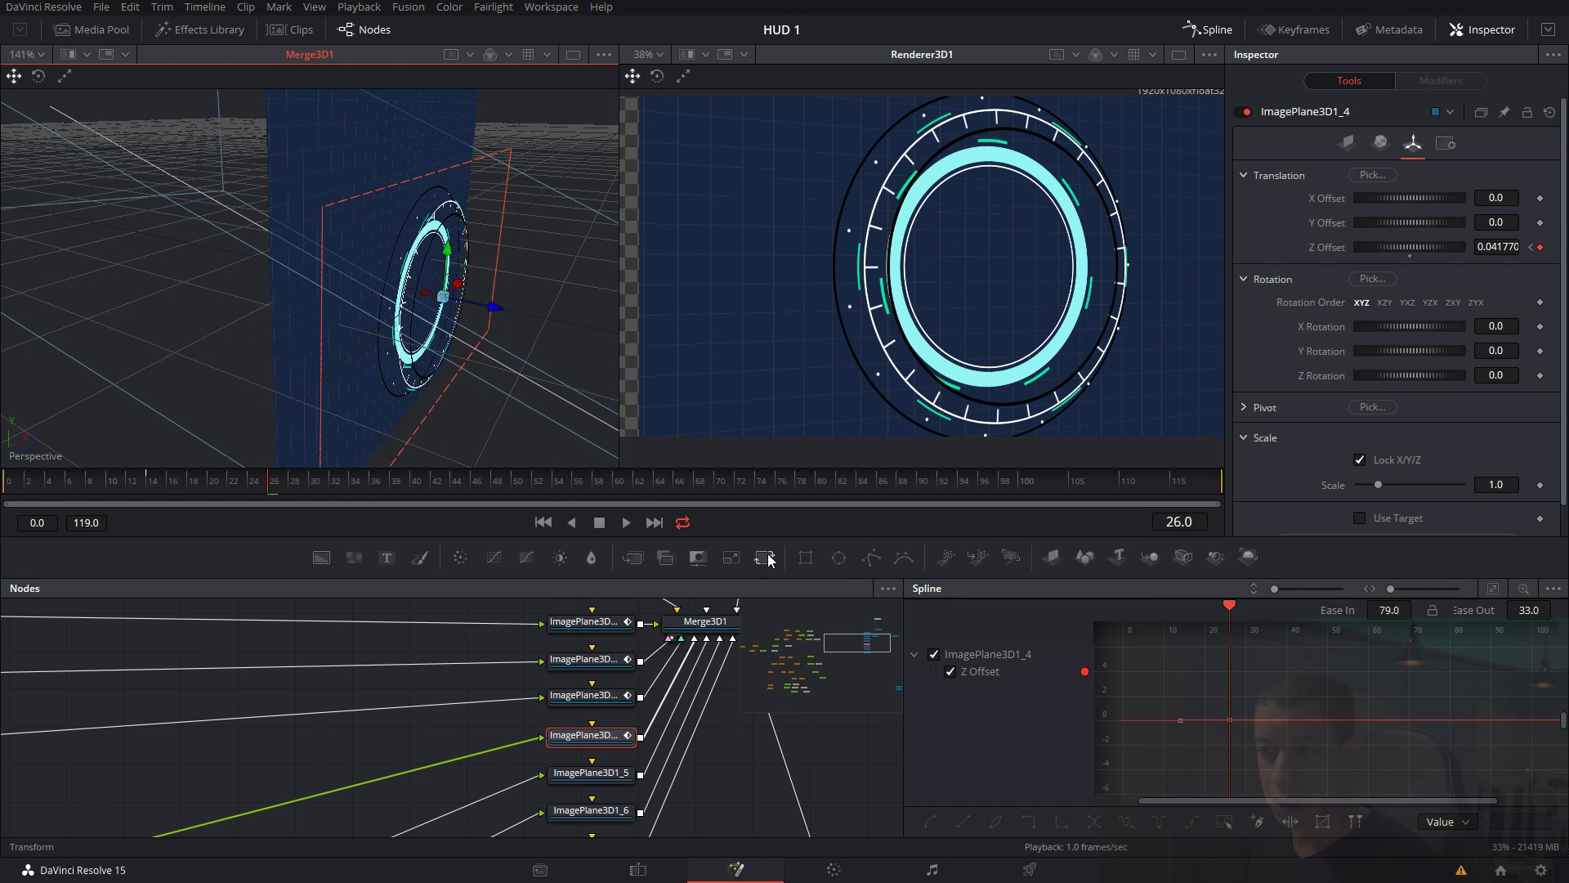
Load ImagePlane3D1_5 in the 3D viewer, and smooth ImagePlane3D1_4's frame 26 Z Offset keyframe with Ease In 80.6.
drag(744, 773, 720, 735)
drag(595, 737, 381, 350)
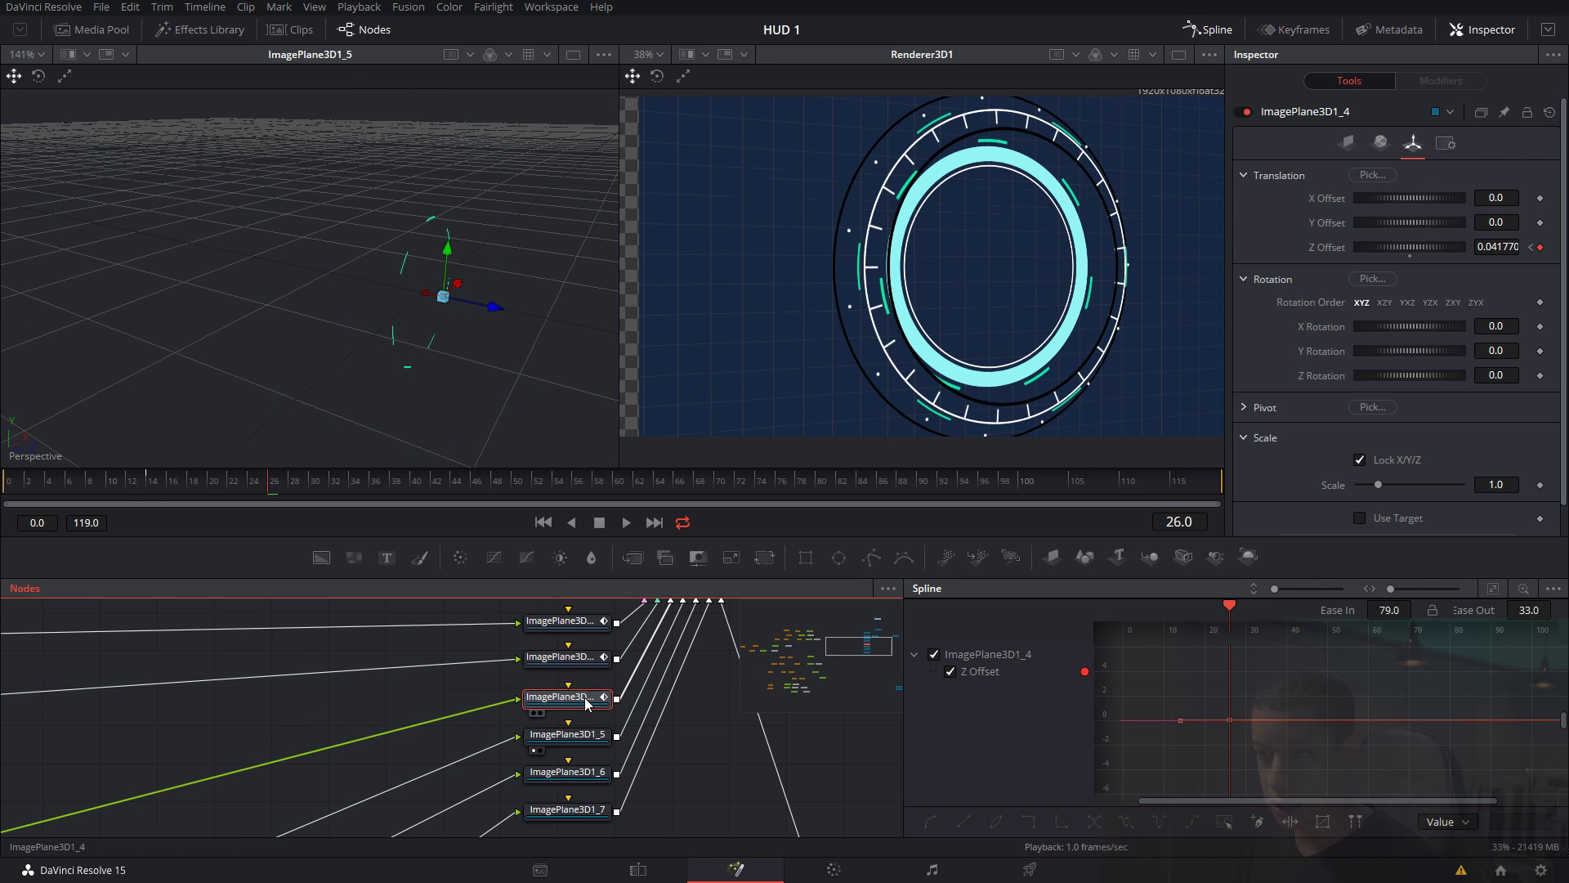
click(585, 664)
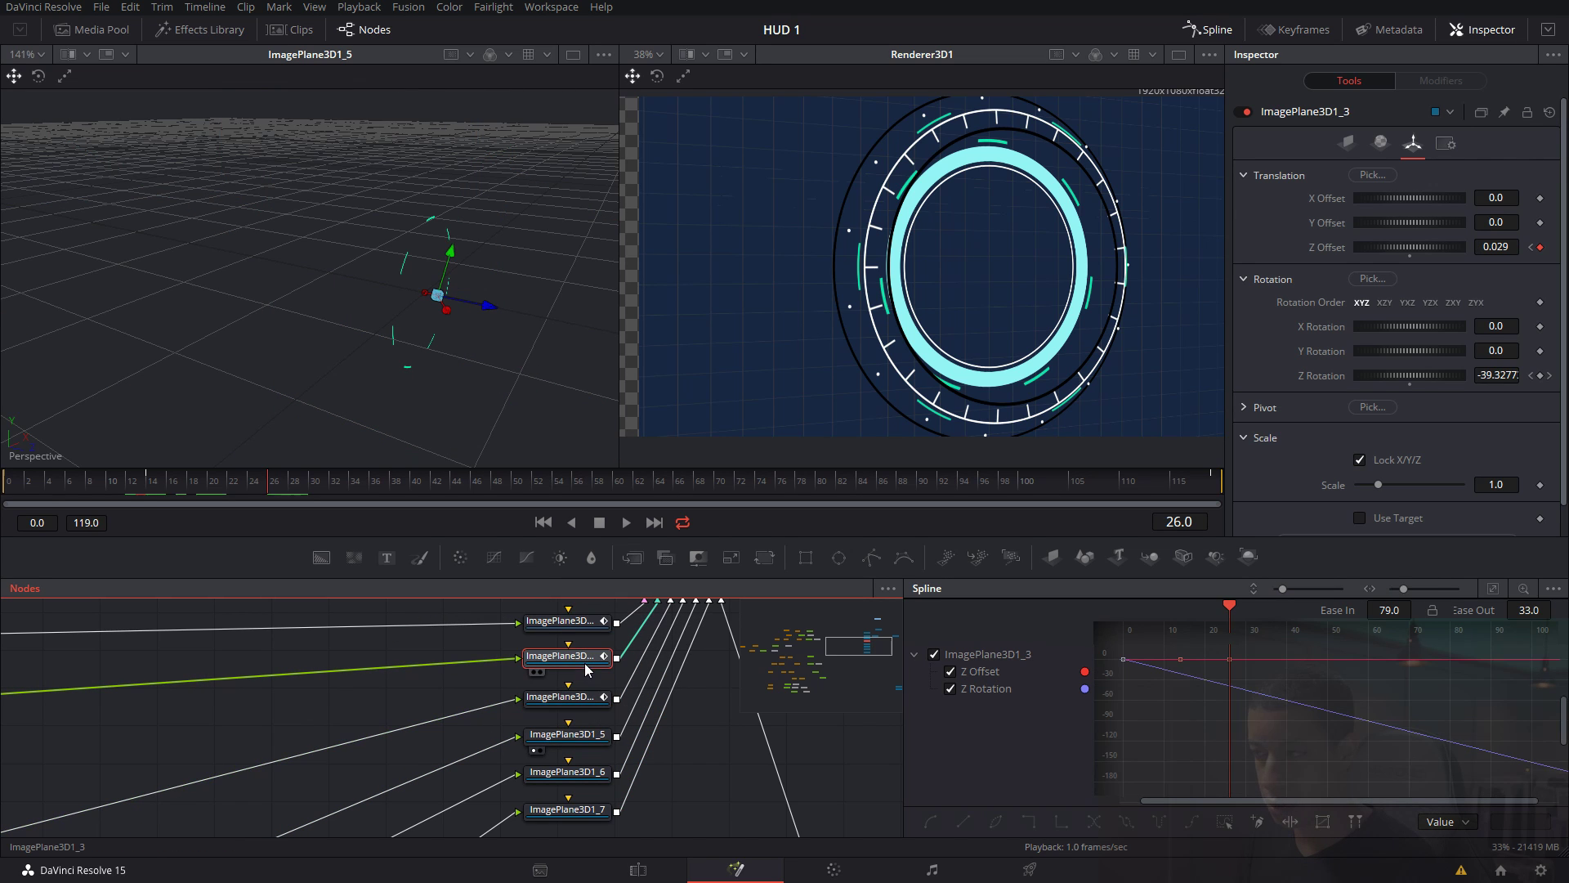
click(583, 698)
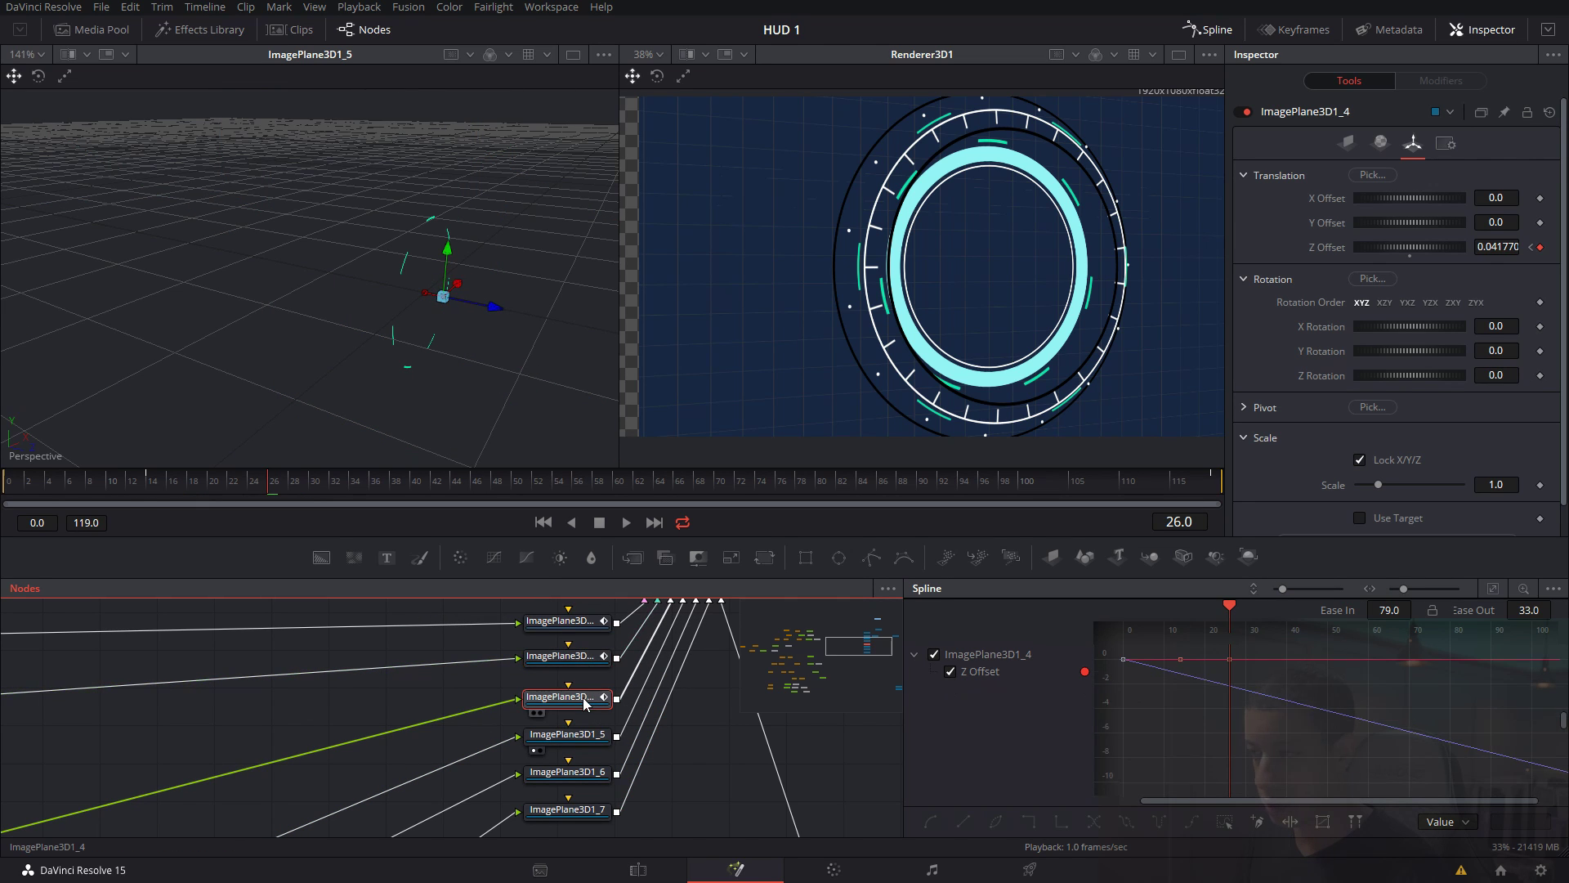
click(1496, 590)
drag(1544, 687, 1499, 648)
key(f)
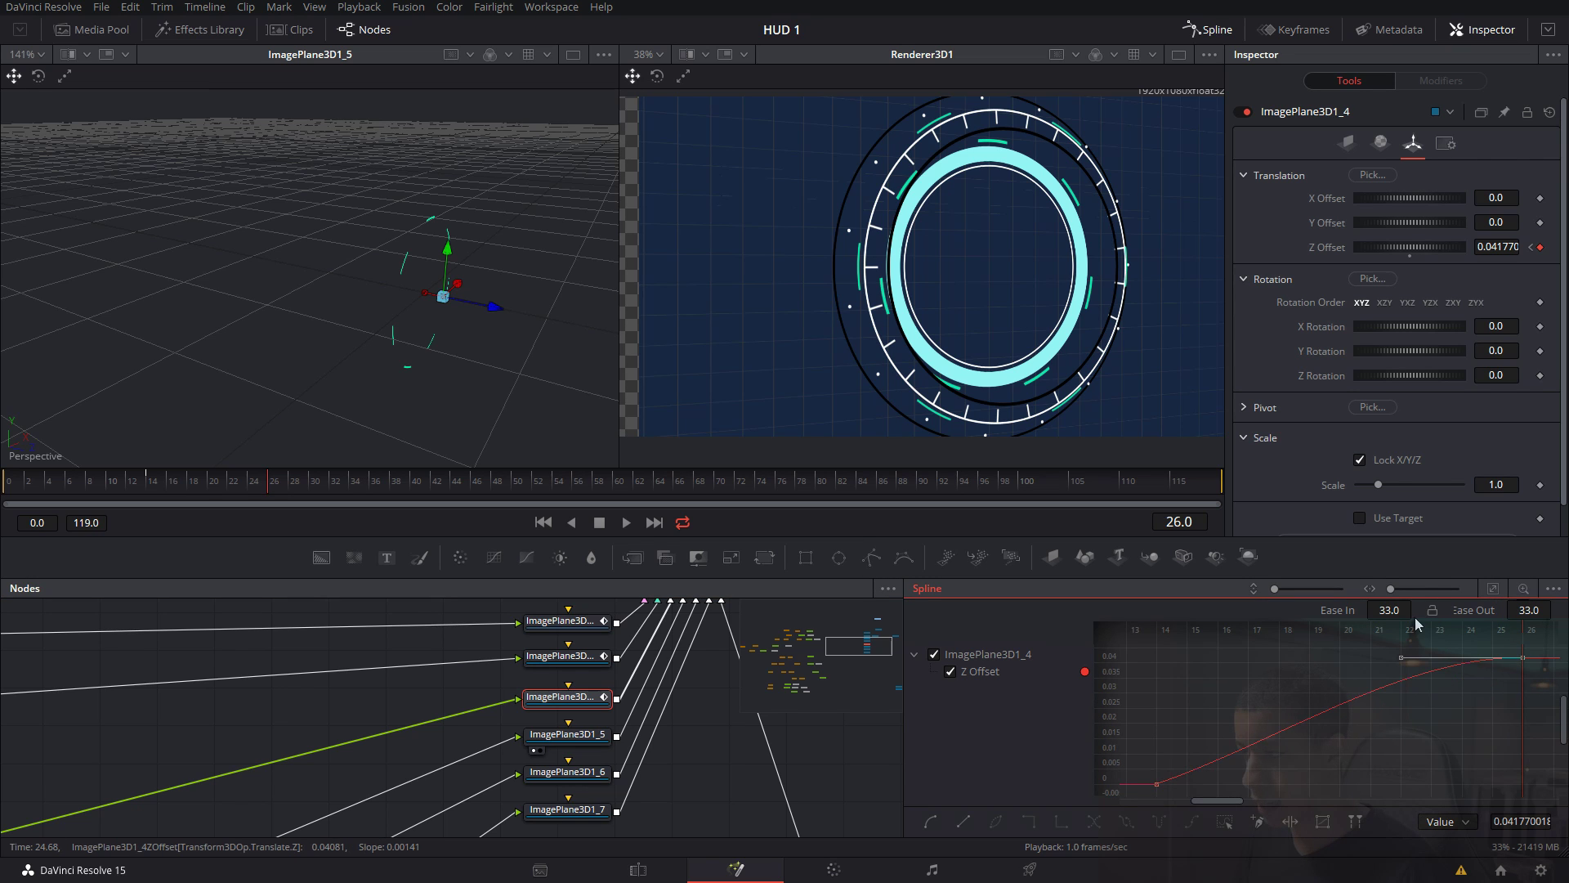
drag(1396, 612, 1404, 611)
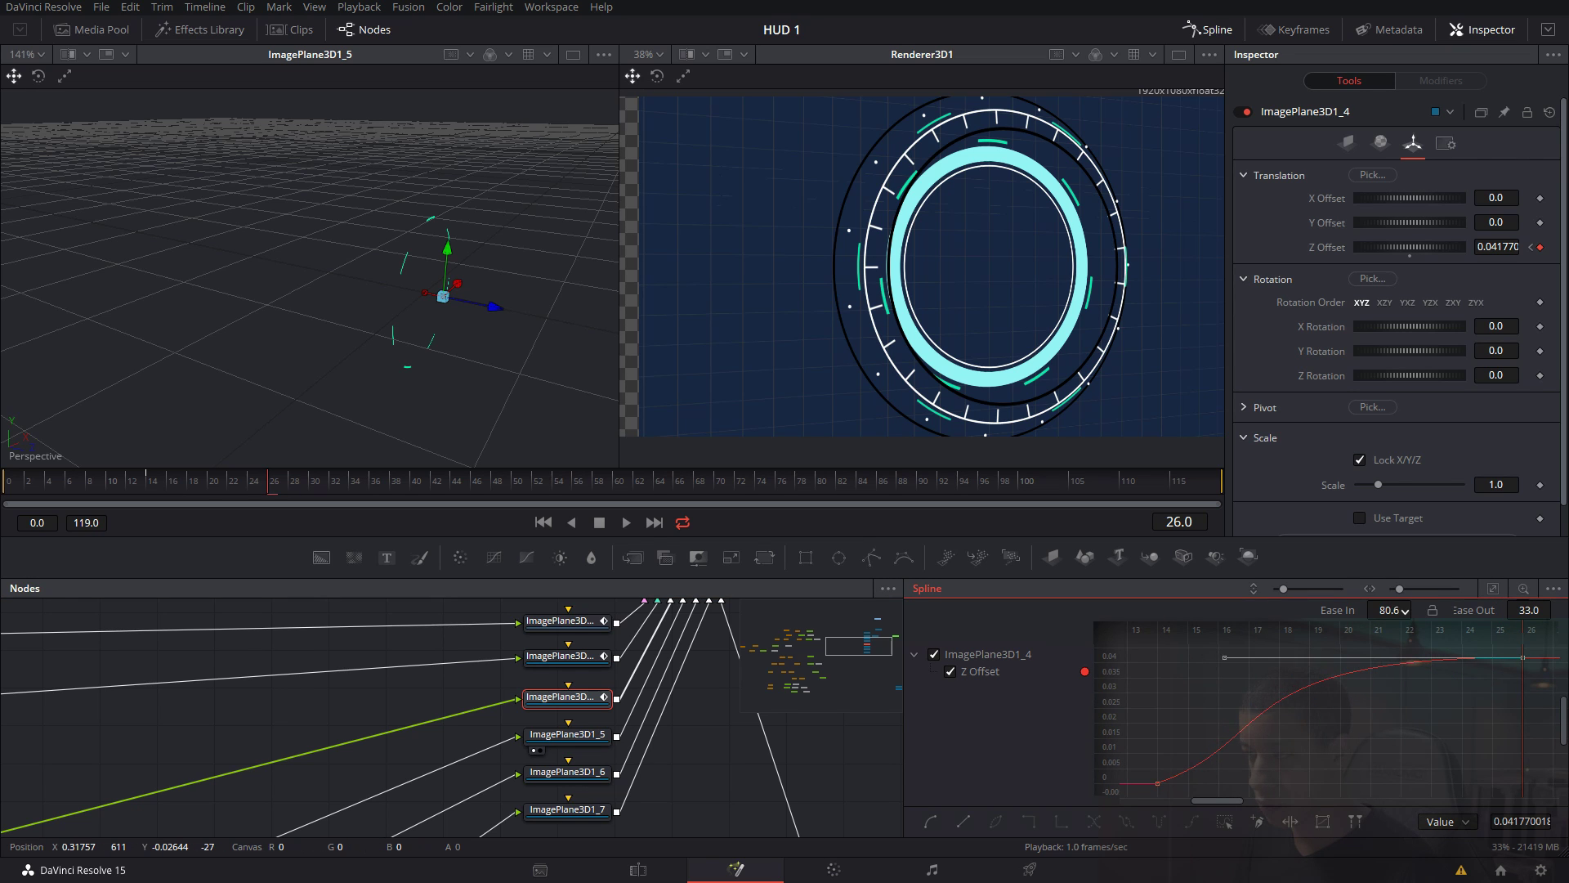
Keyframe ImagePlane3D1_5's Z Rotation from 0 at frame 0 to 175 at frame 119.
click(567, 733)
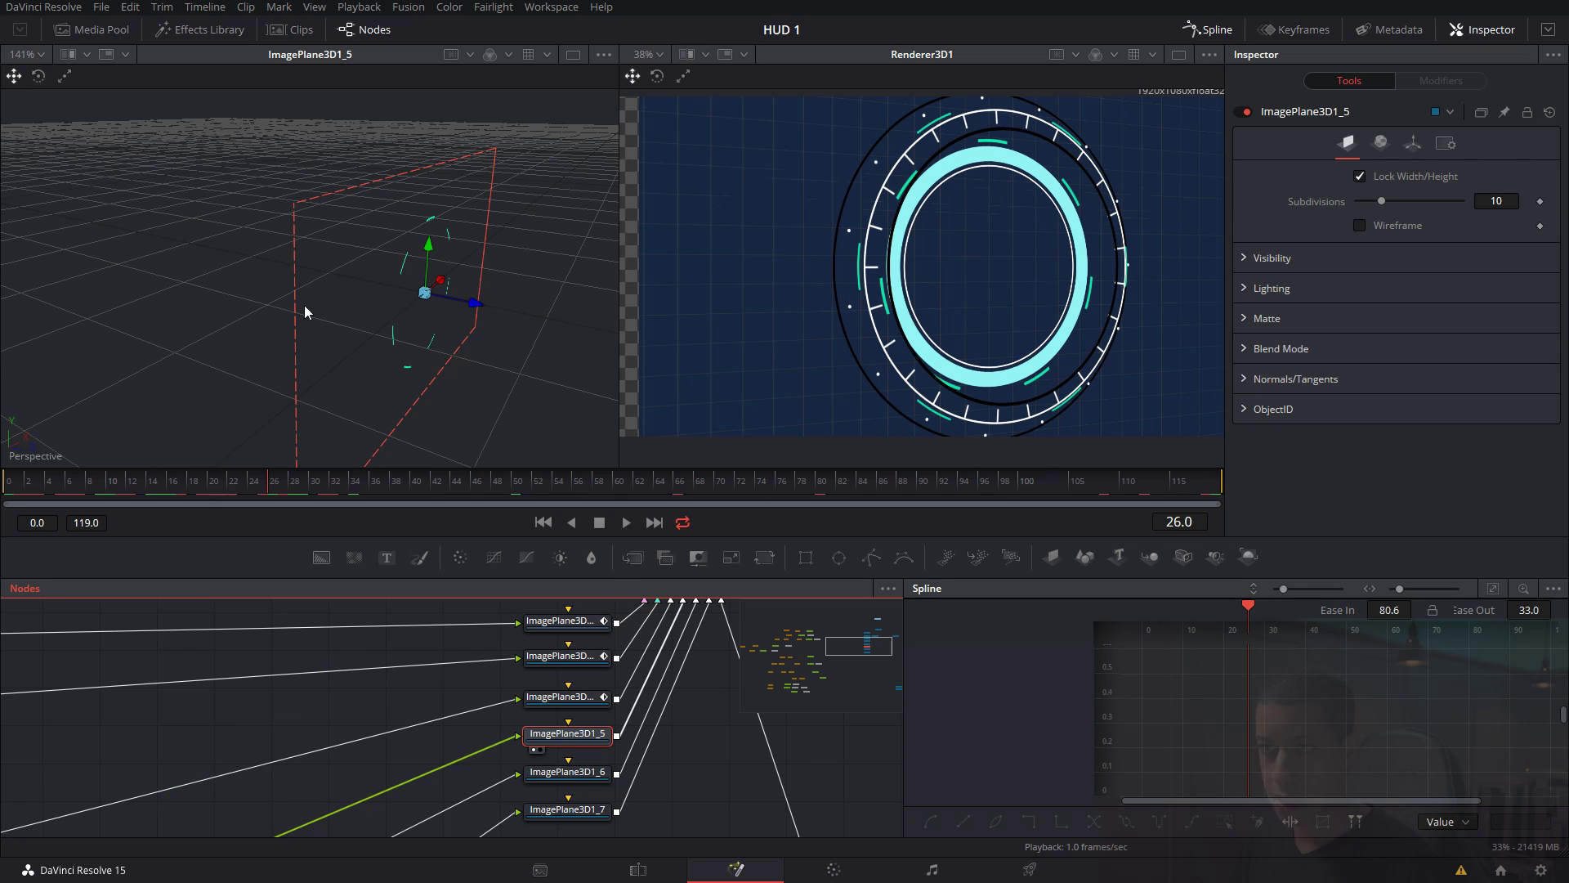
drag(665, 717, 615, 687)
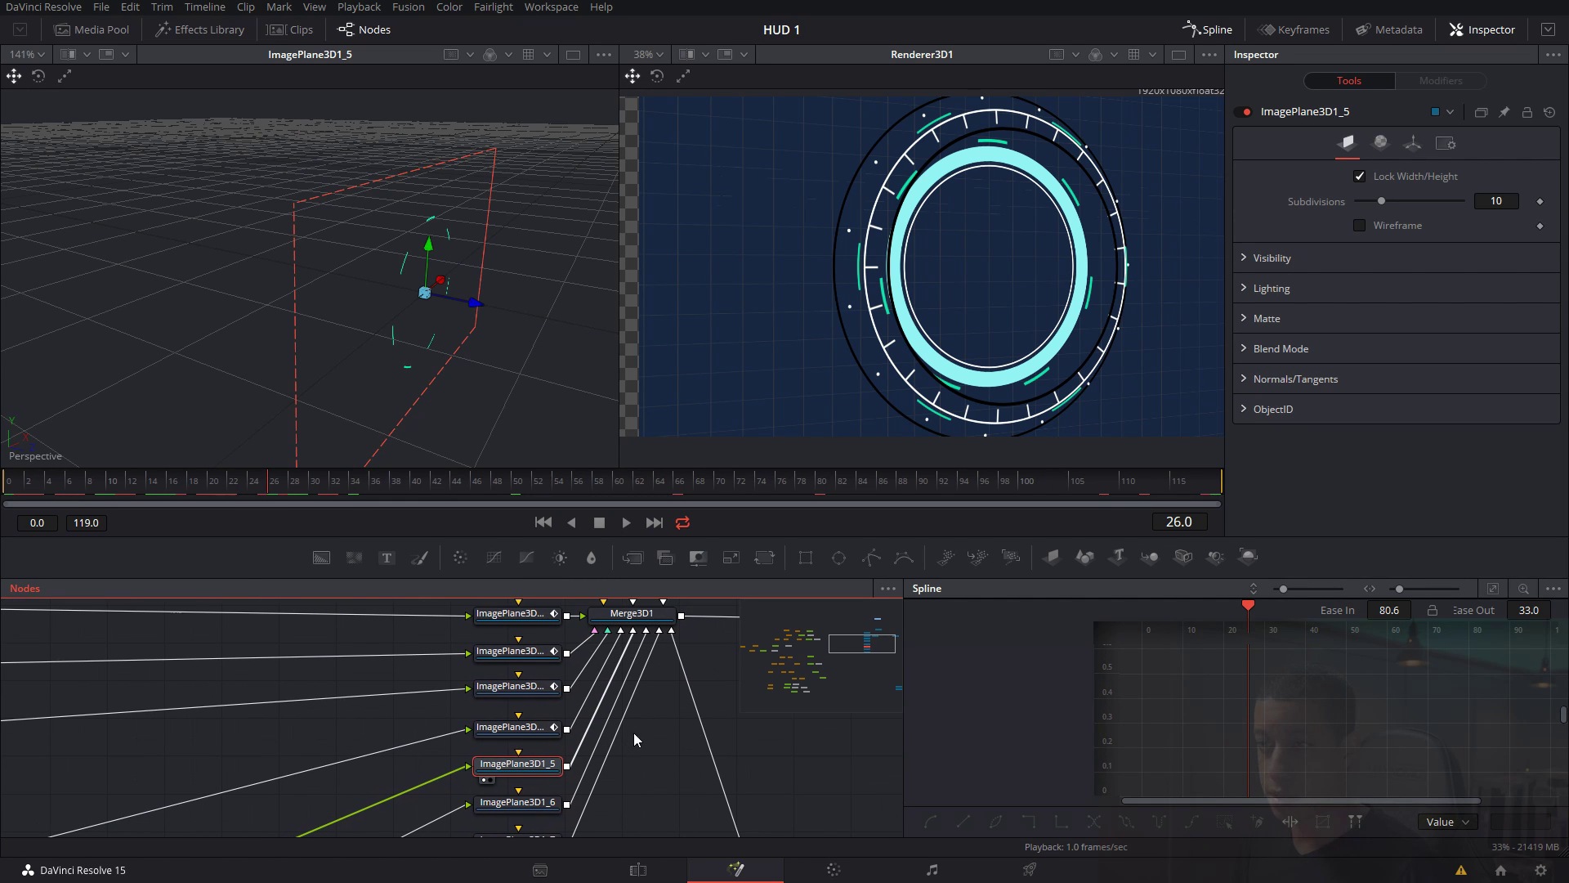
drag(221, 482, 10, 484)
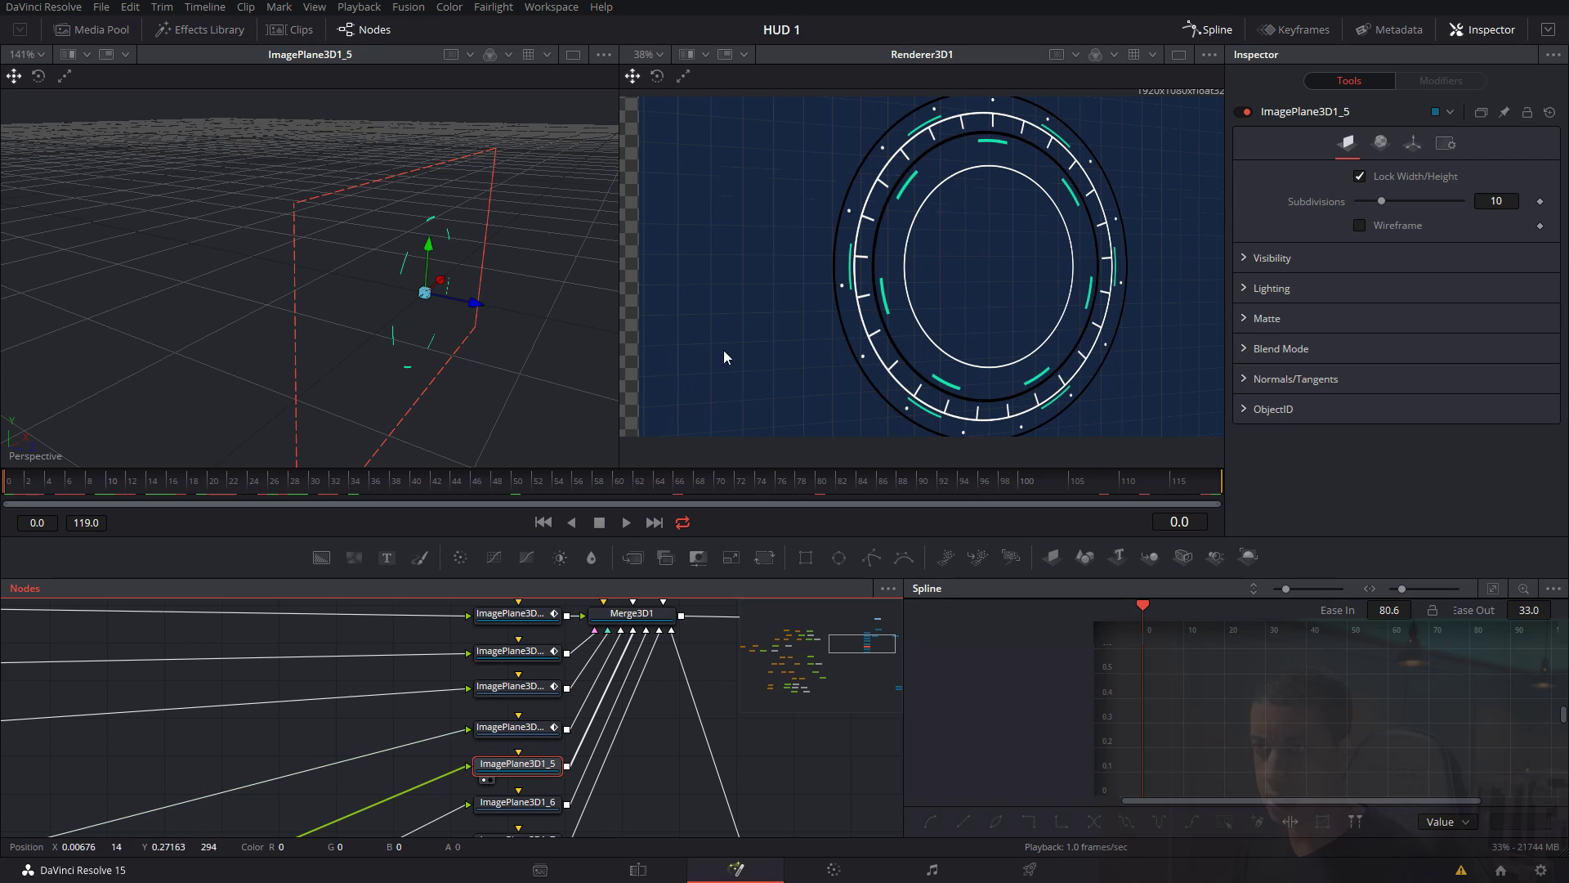
click(1417, 143)
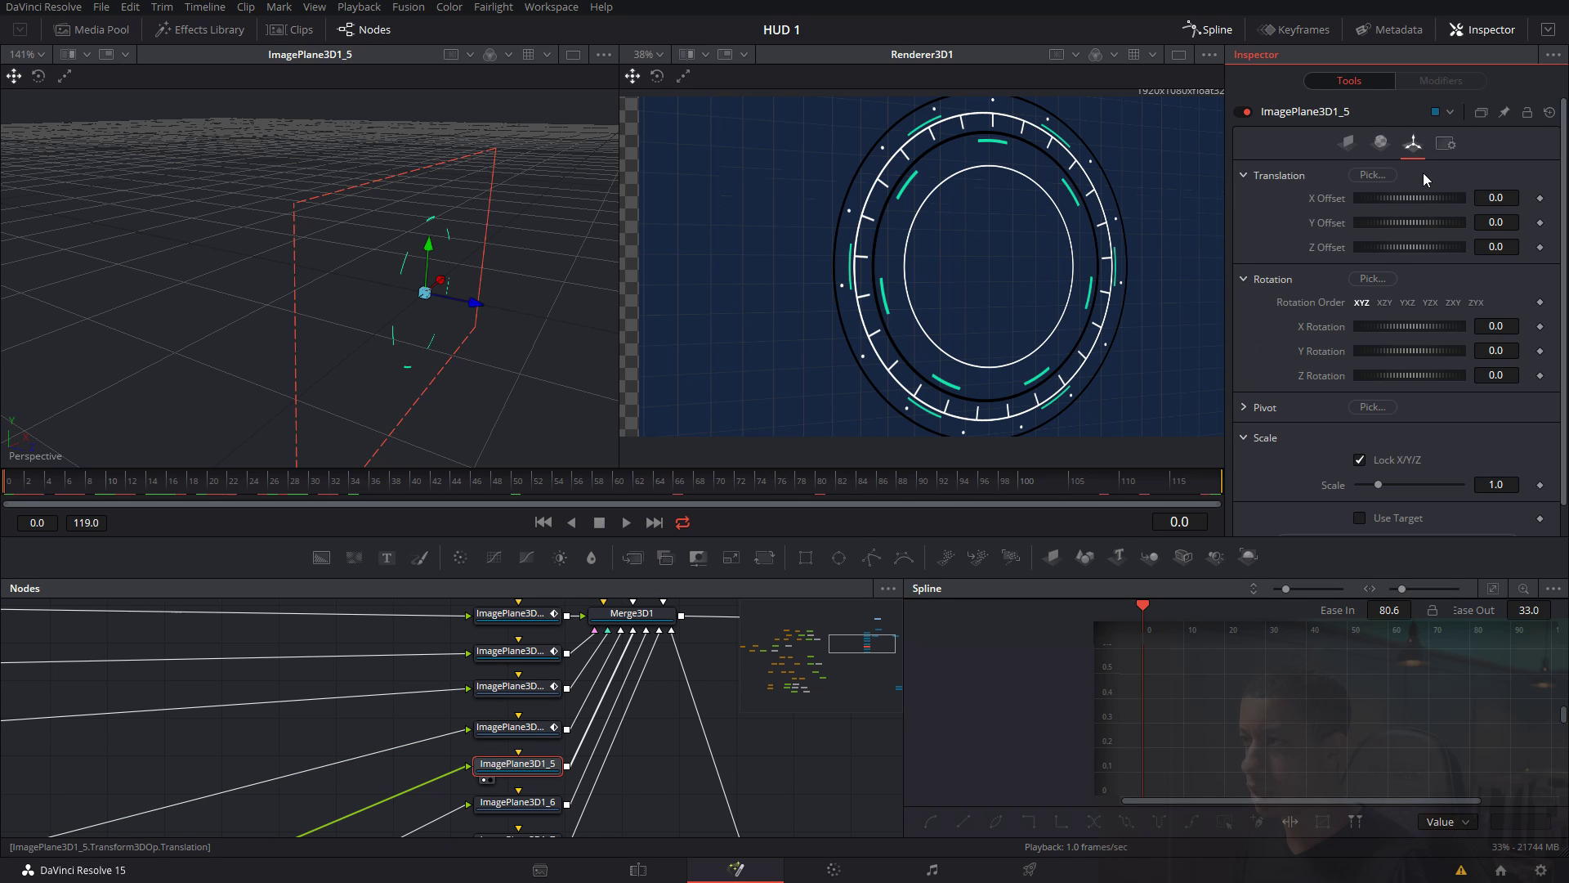
click(1540, 375)
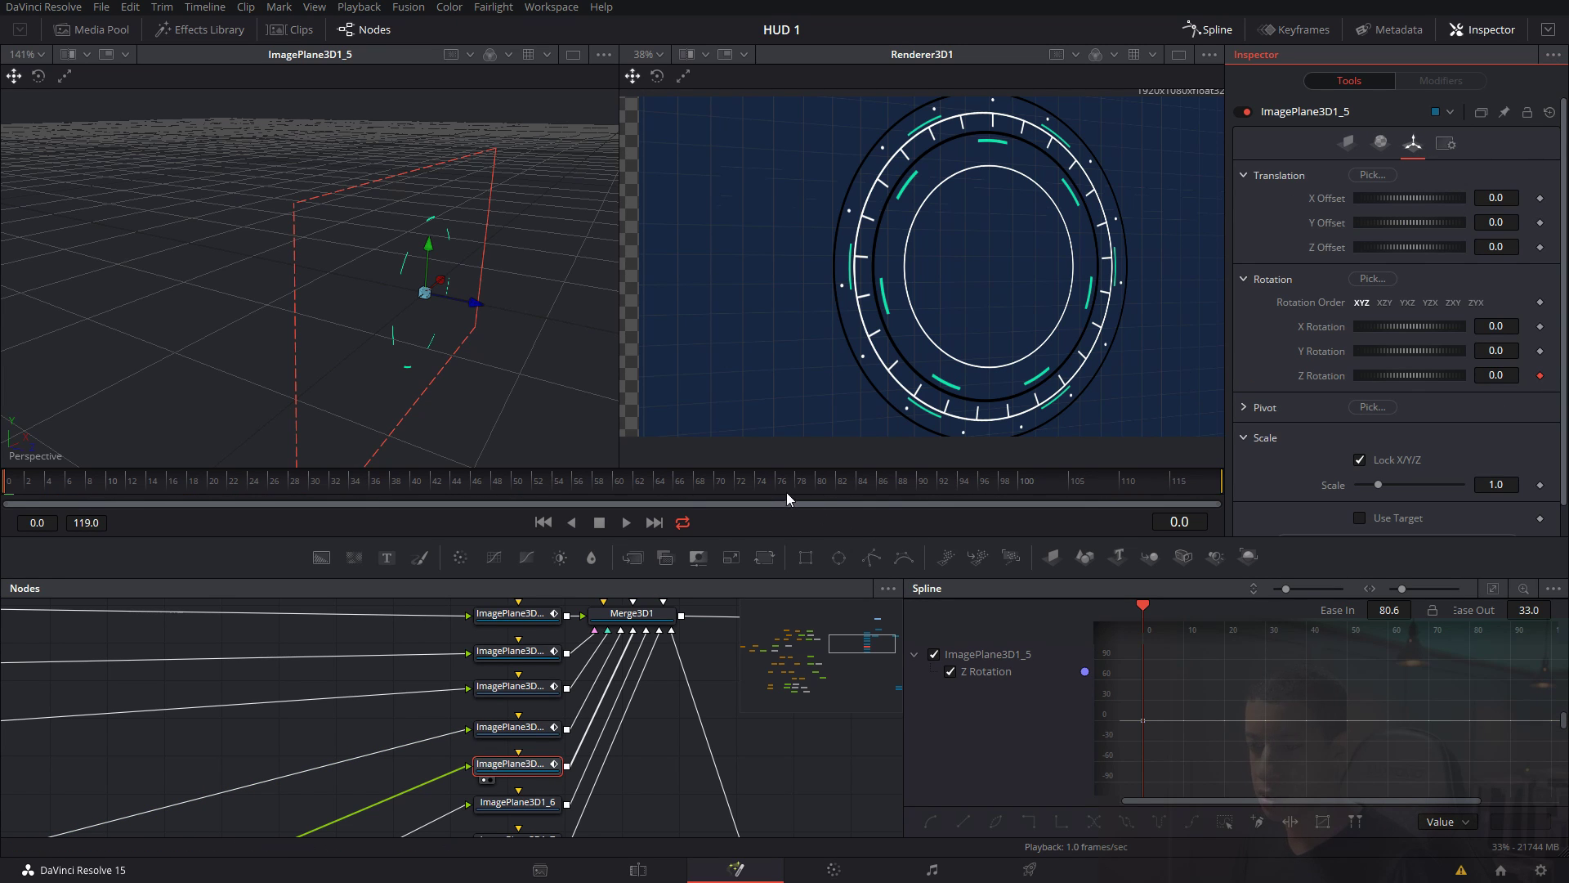
drag(786, 492, 1316, 459)
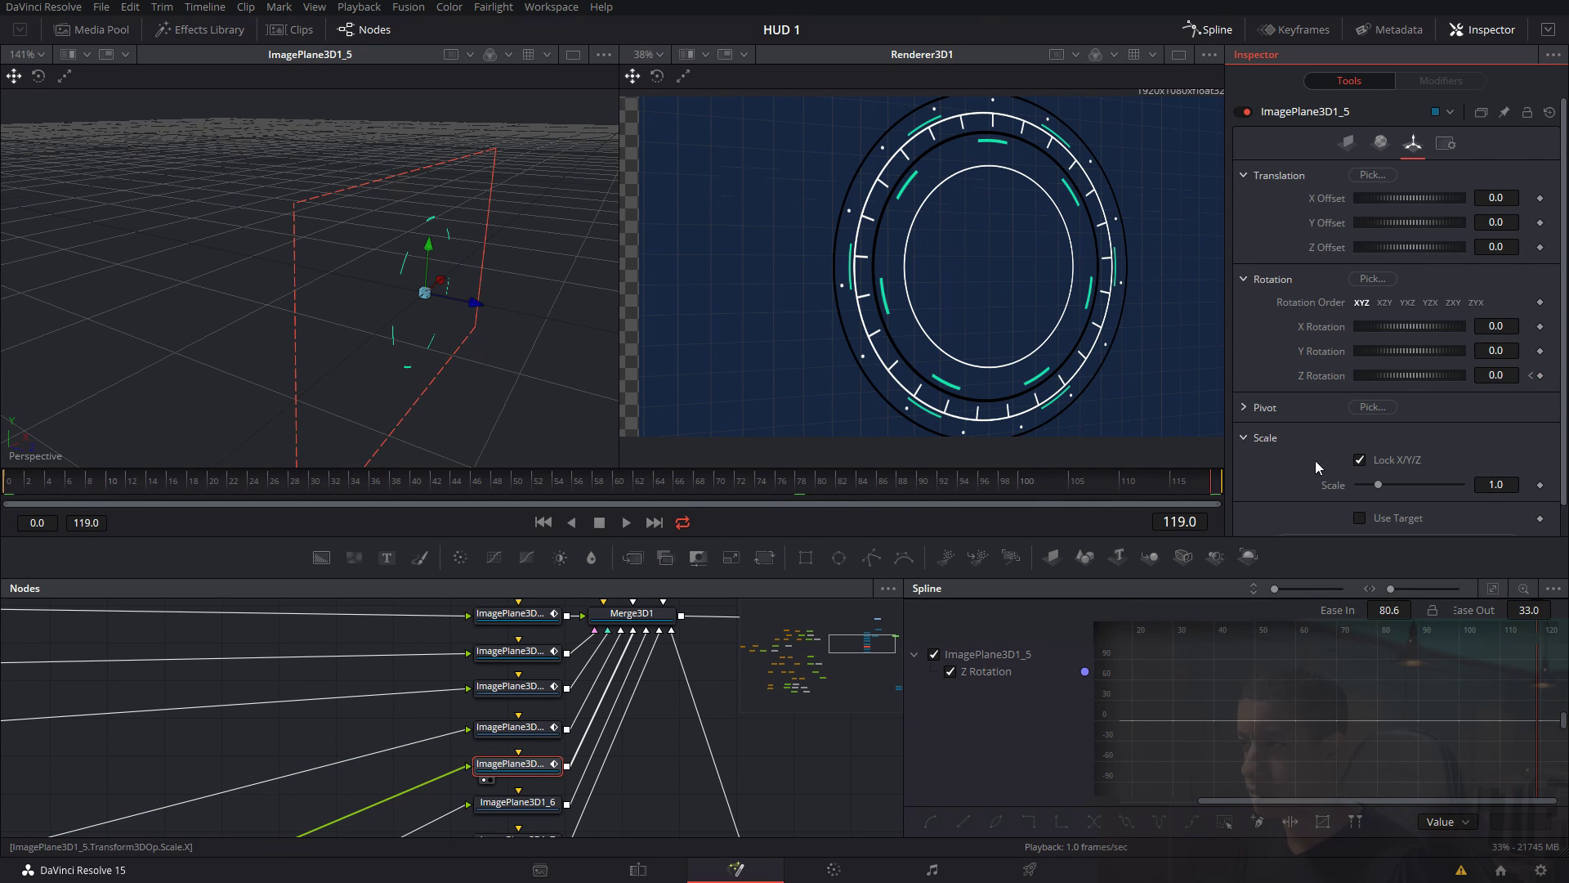
click(1509, 375)
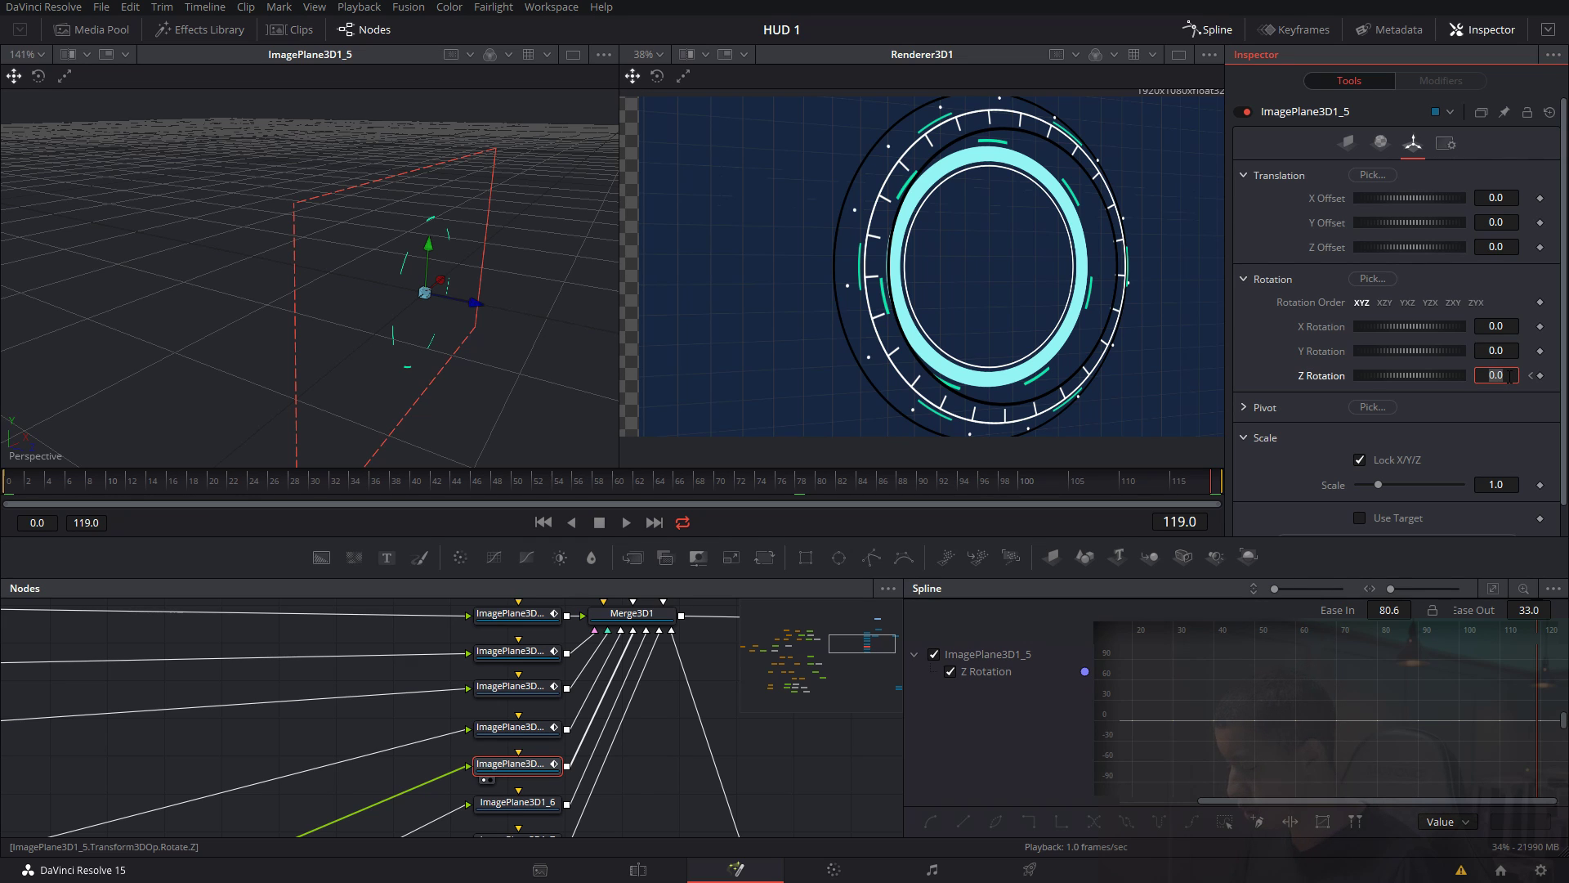
text(175)
key(Tab)
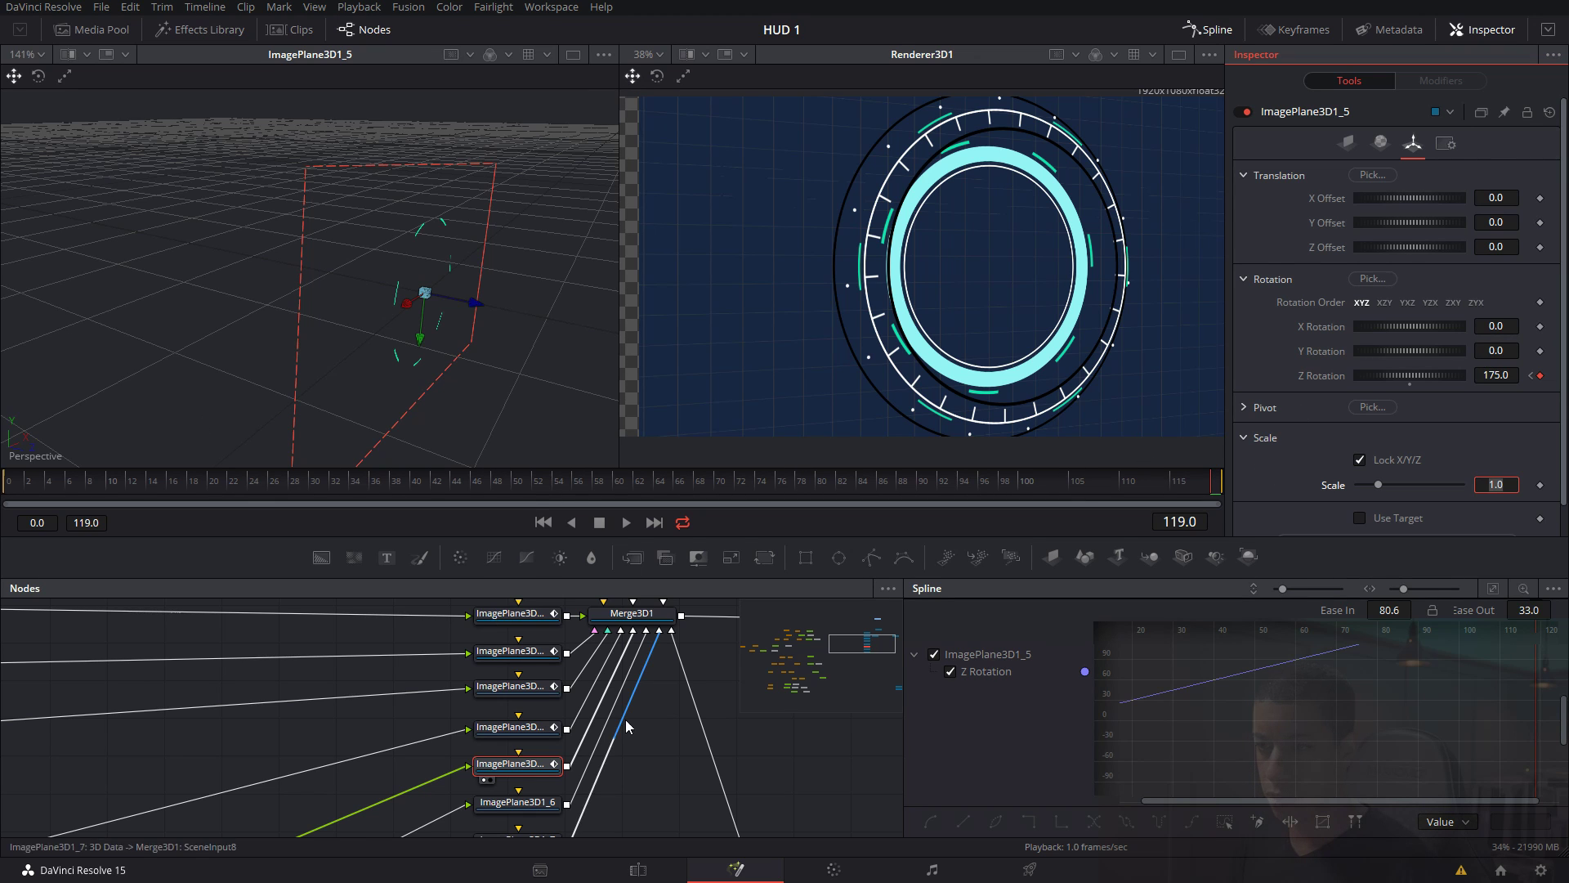
Keyframe ImagePlane3D1_5's Z Offset from 0 at frame 14 to about 0.0516 at frame 28, judging the ring depth in Merge3D1.
click(210, 489)
drag(210, 488, 155, 488)
click(1539, 247)
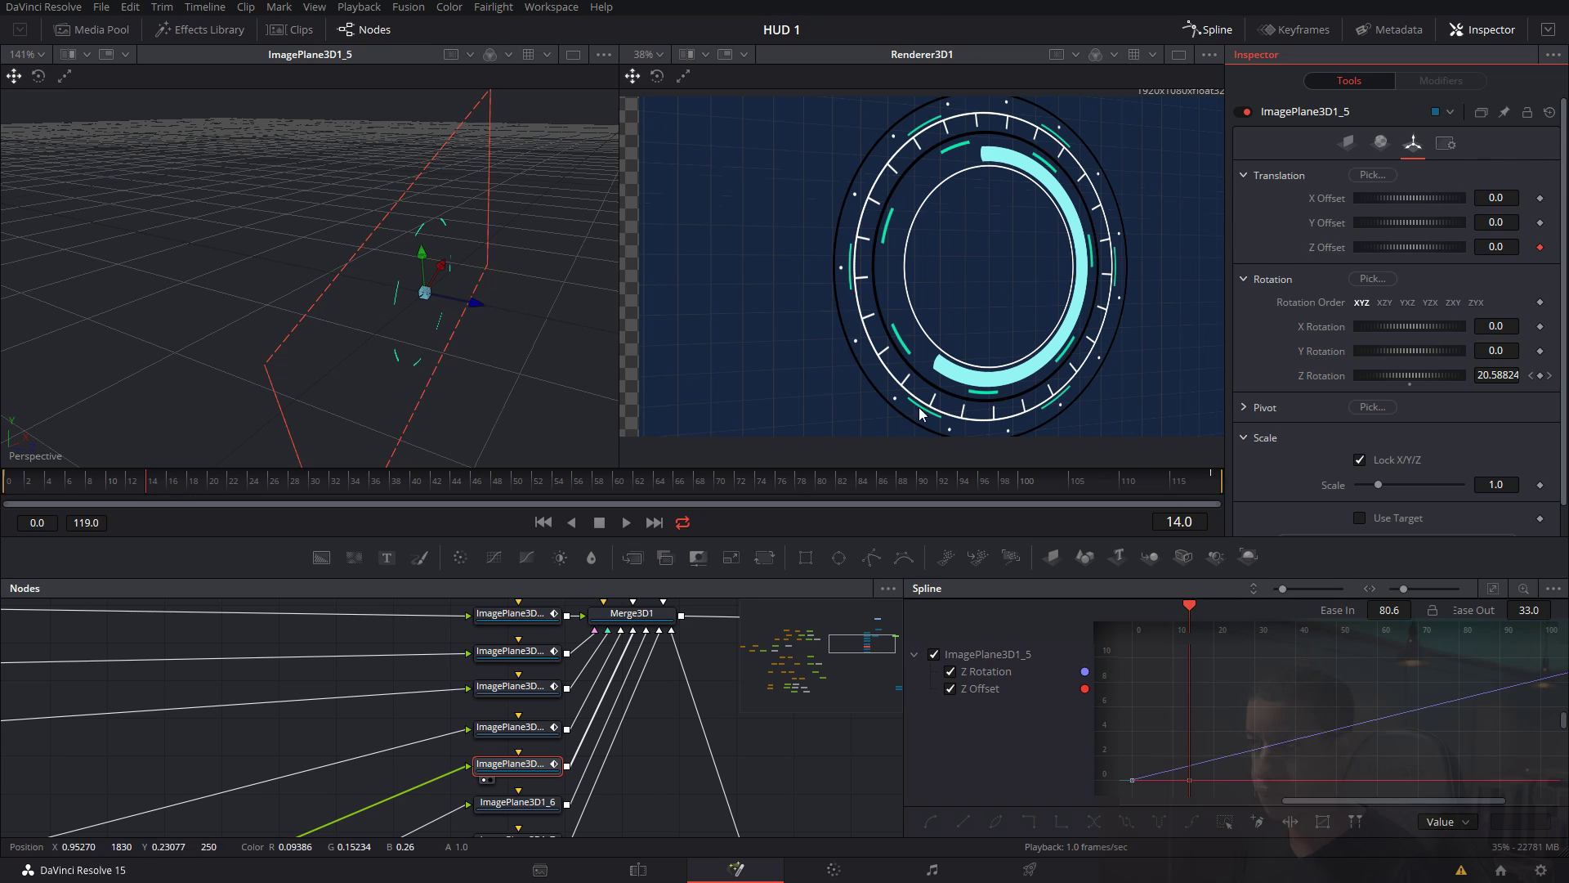
click(212, 488)
click(292, 487)
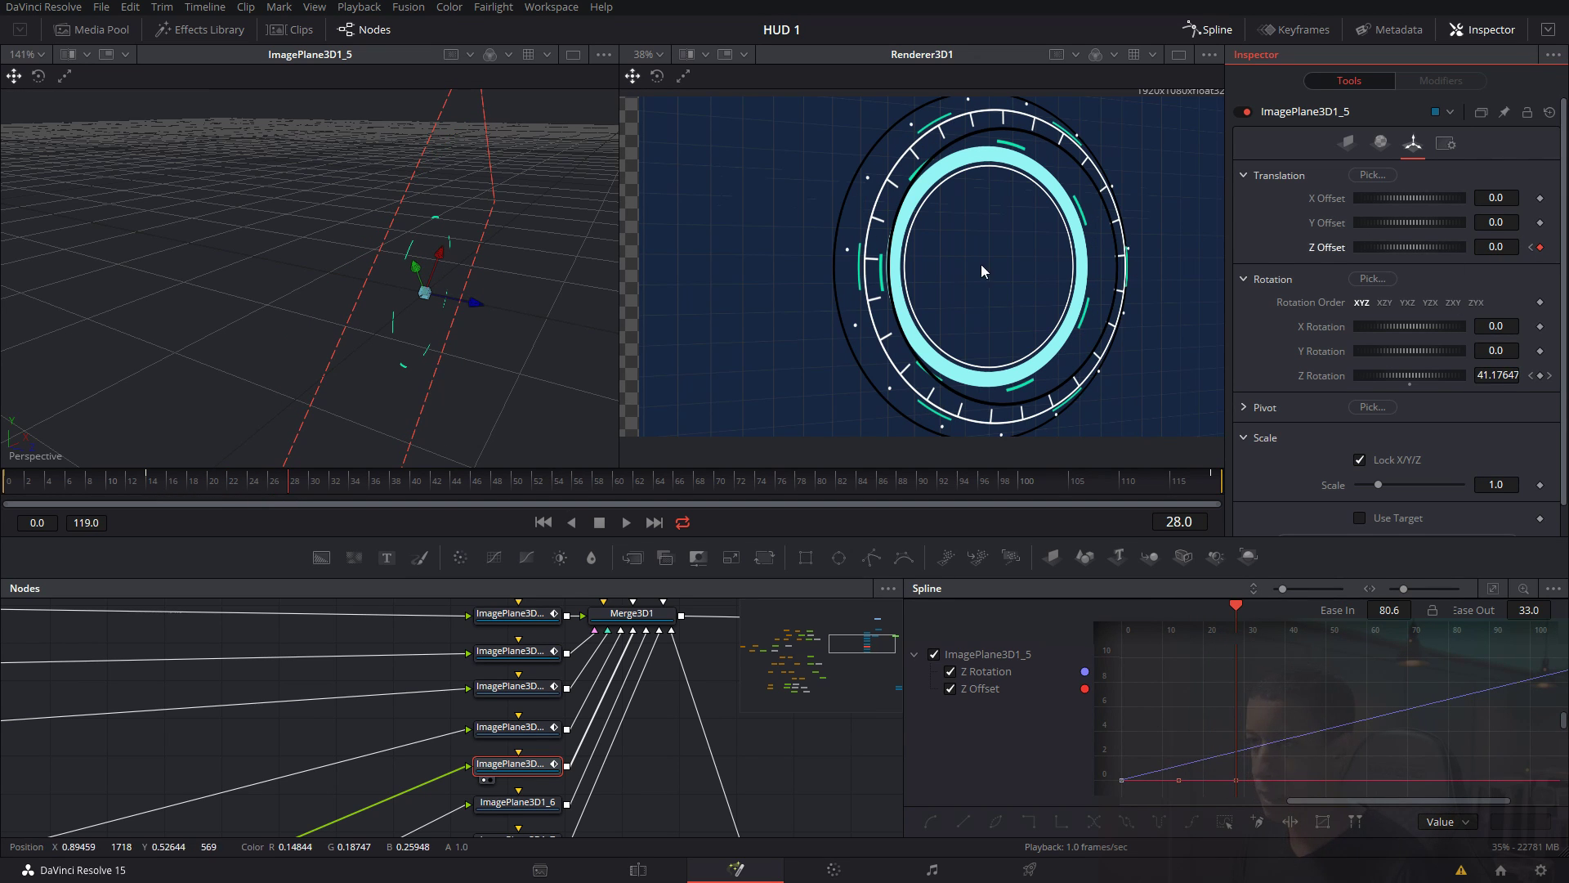
drag(477, 302, 492, 312)
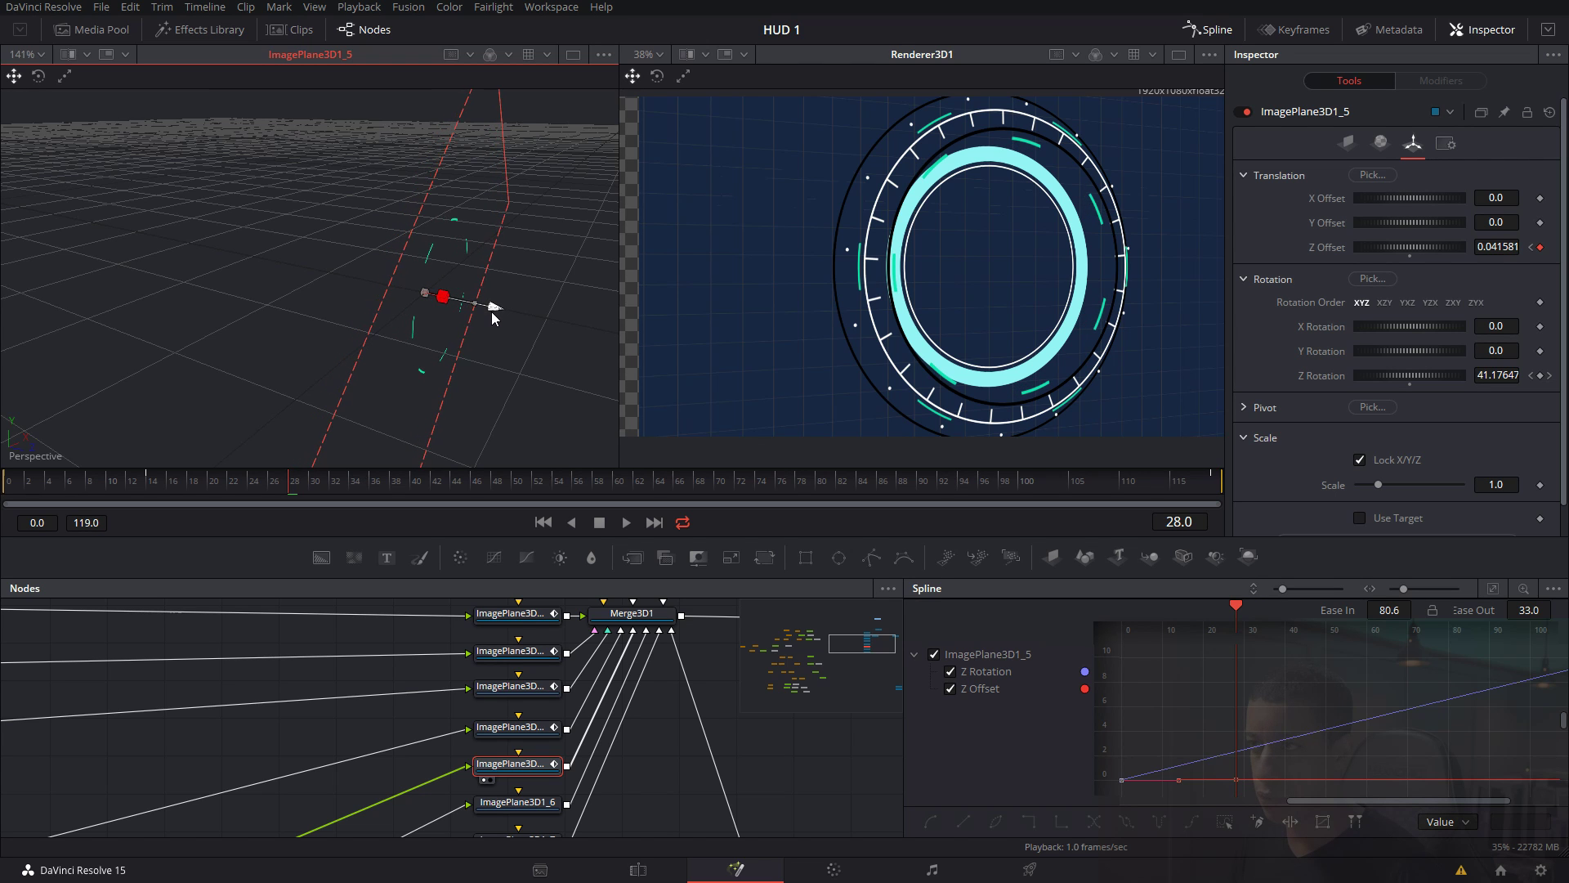
key(1)
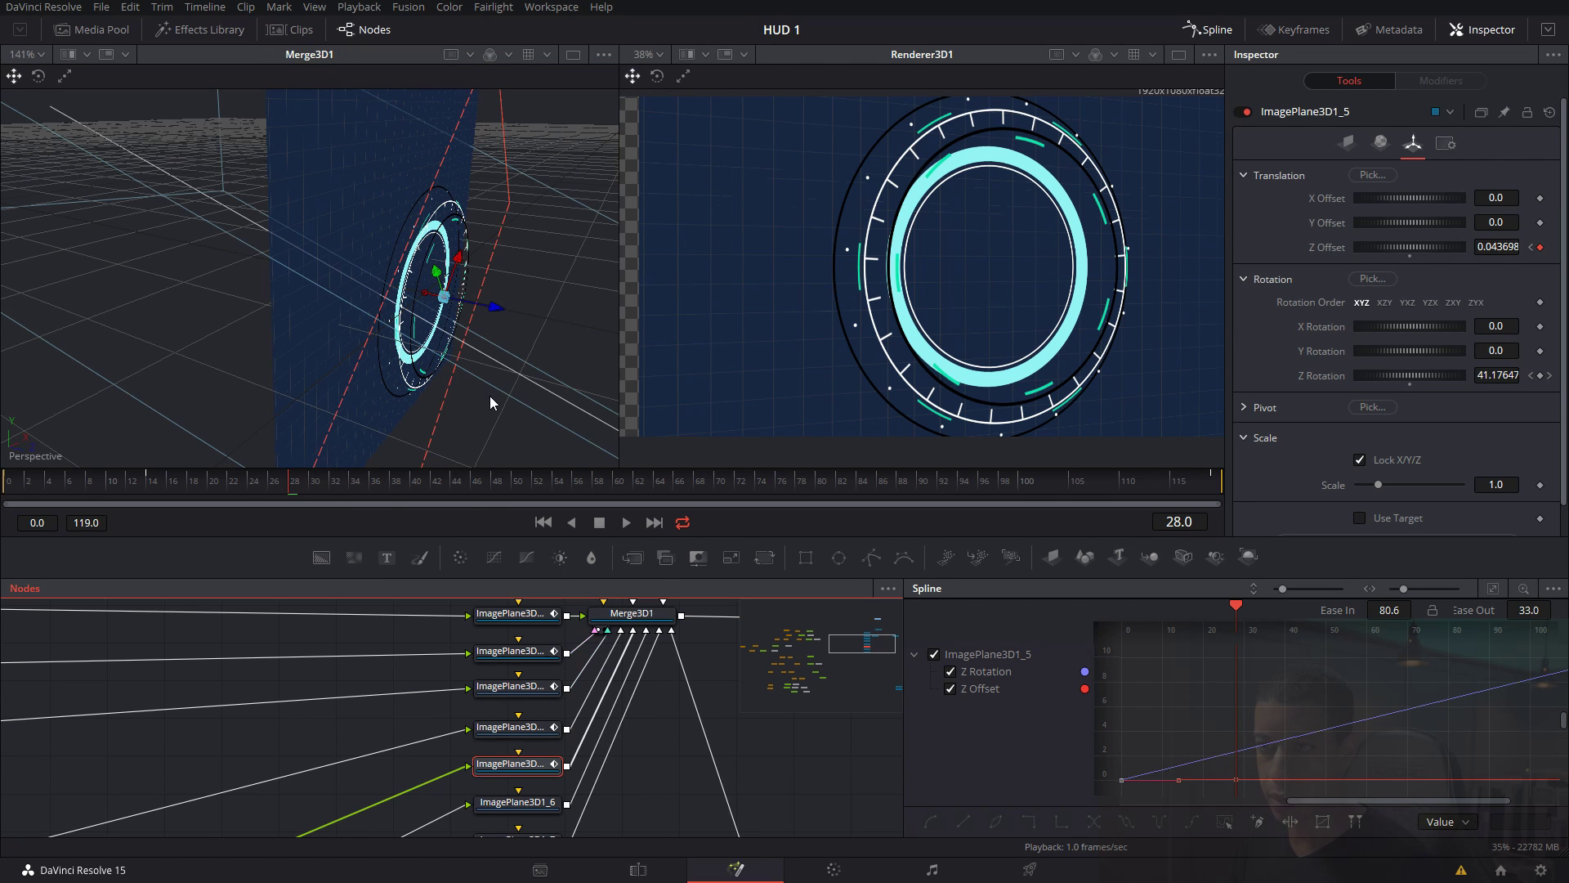
drag(452, 363, 411, 374)
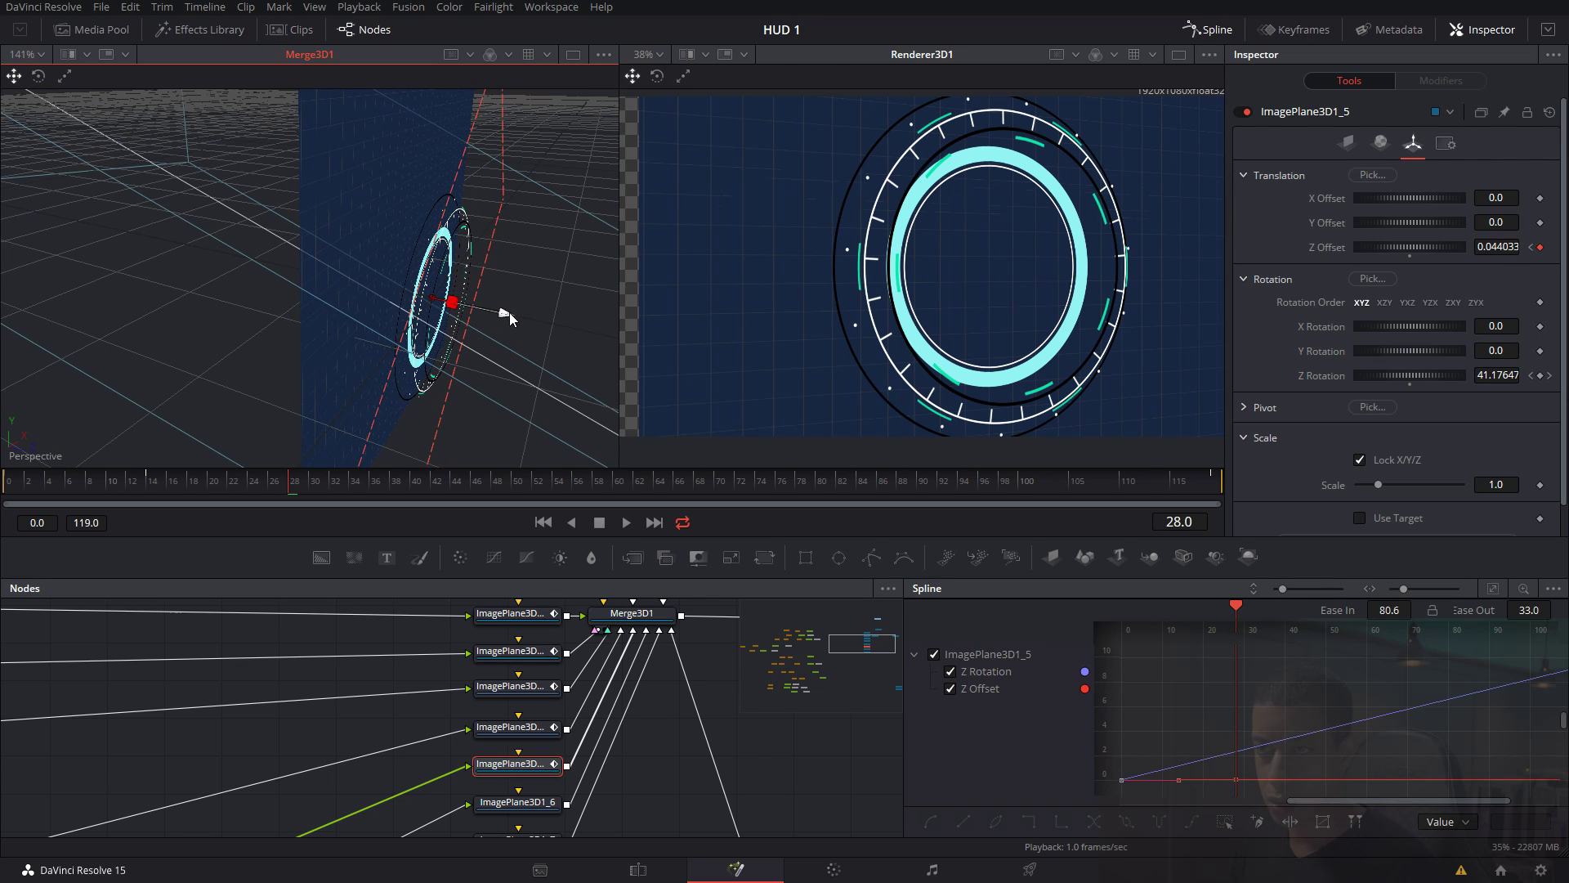
drag(509, 312, 512, 313)
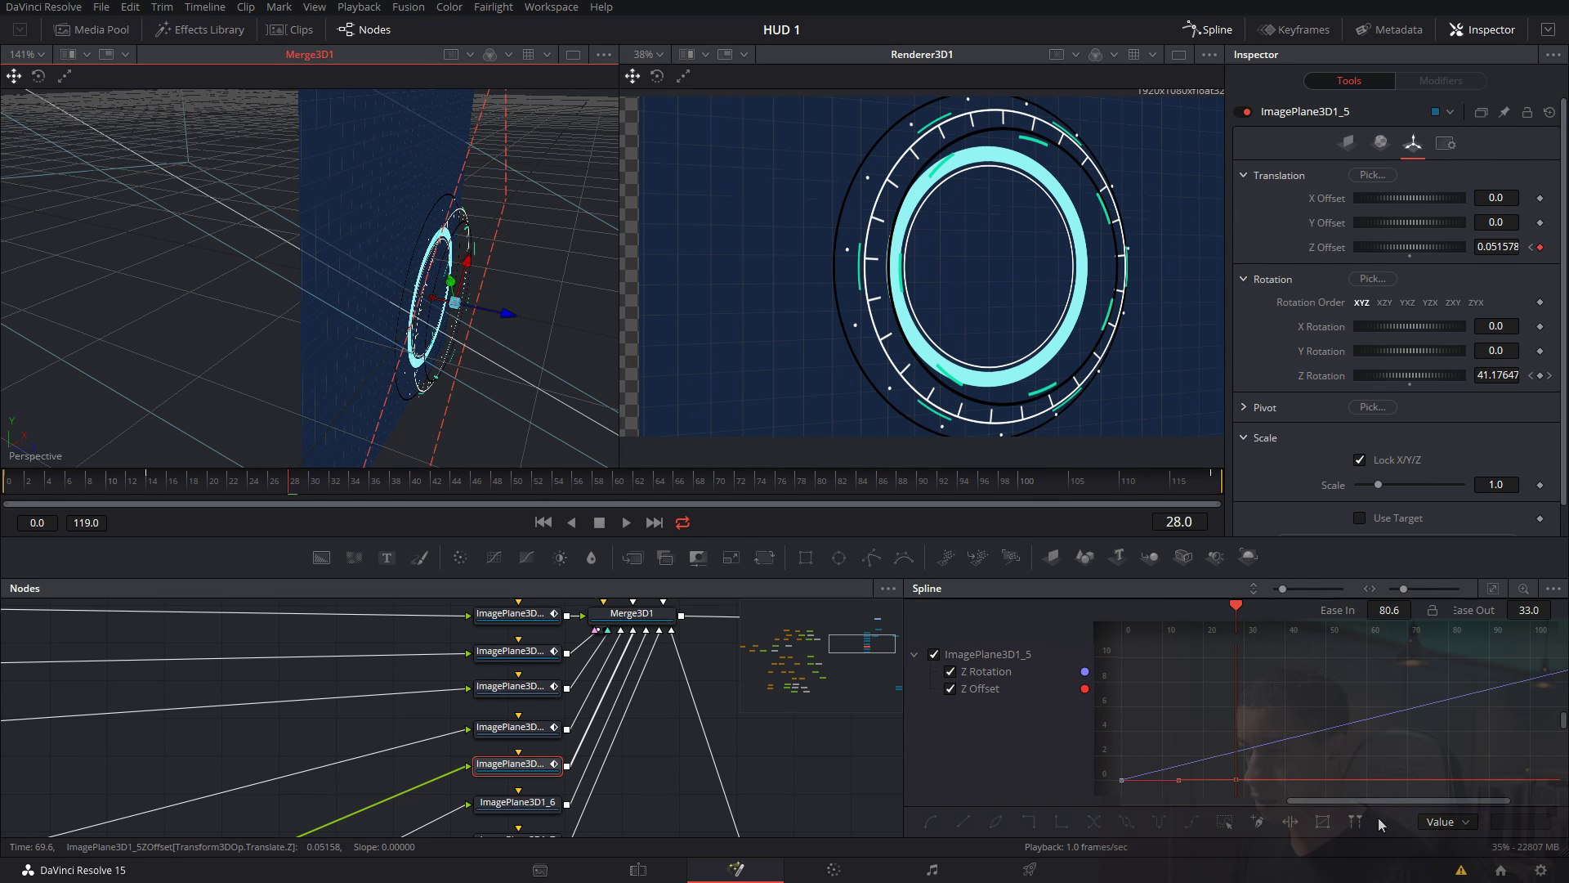
Smooth the frame 28 keyframe on ImagePlane3D1_5's Z Offset curve and set its Ease In to 49.2.
drag(1373, 801, 1380, 801)
drag(1199, 763, 1228, 799)
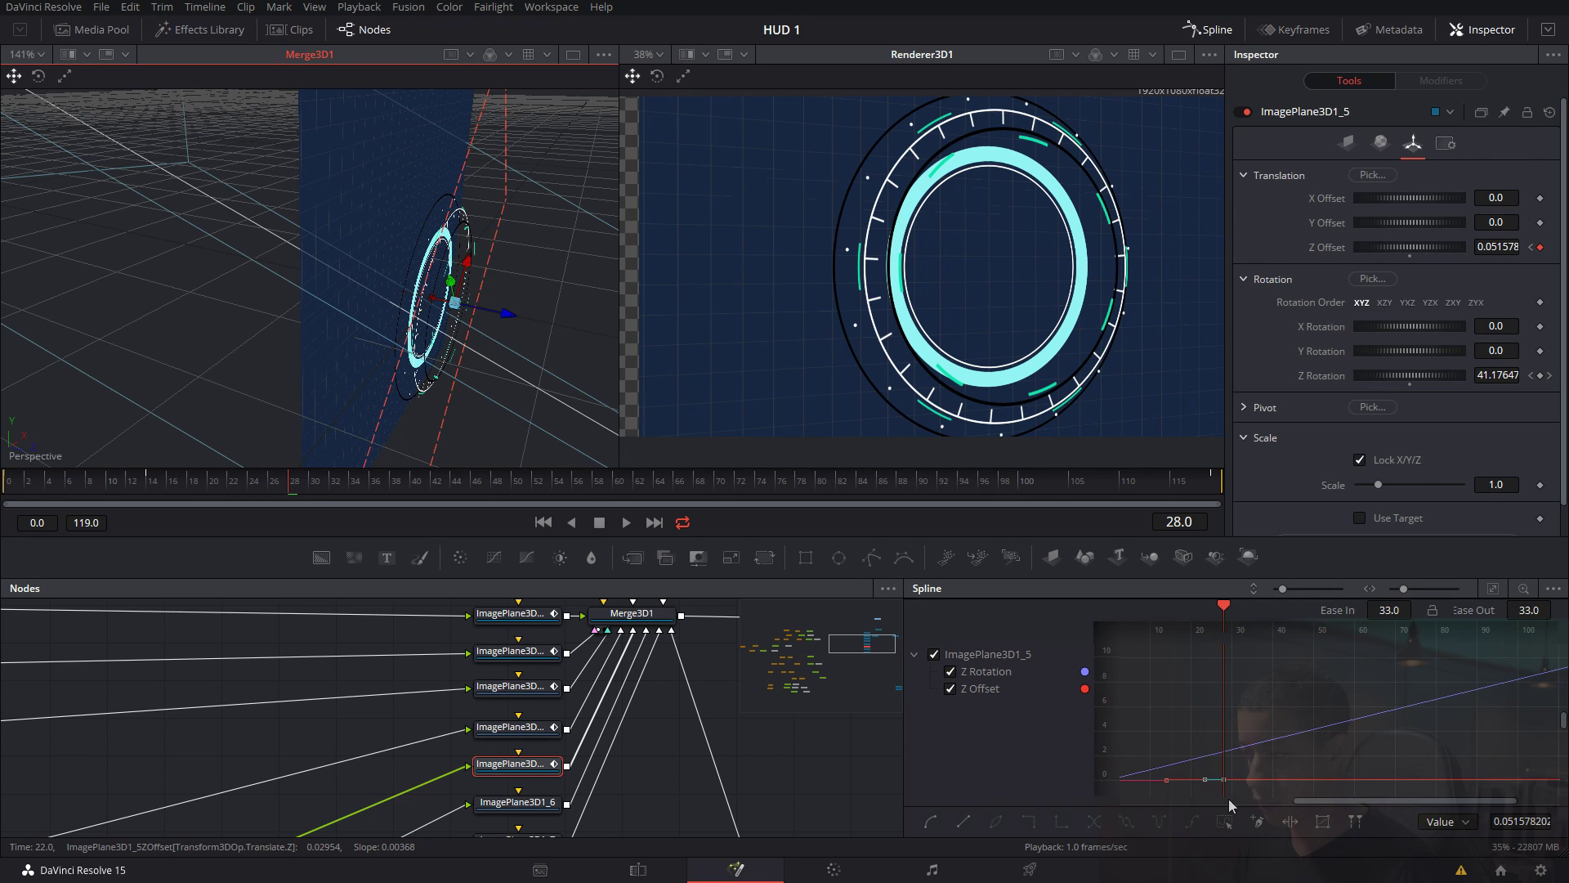
drag(1389, 609, 1405, 608)
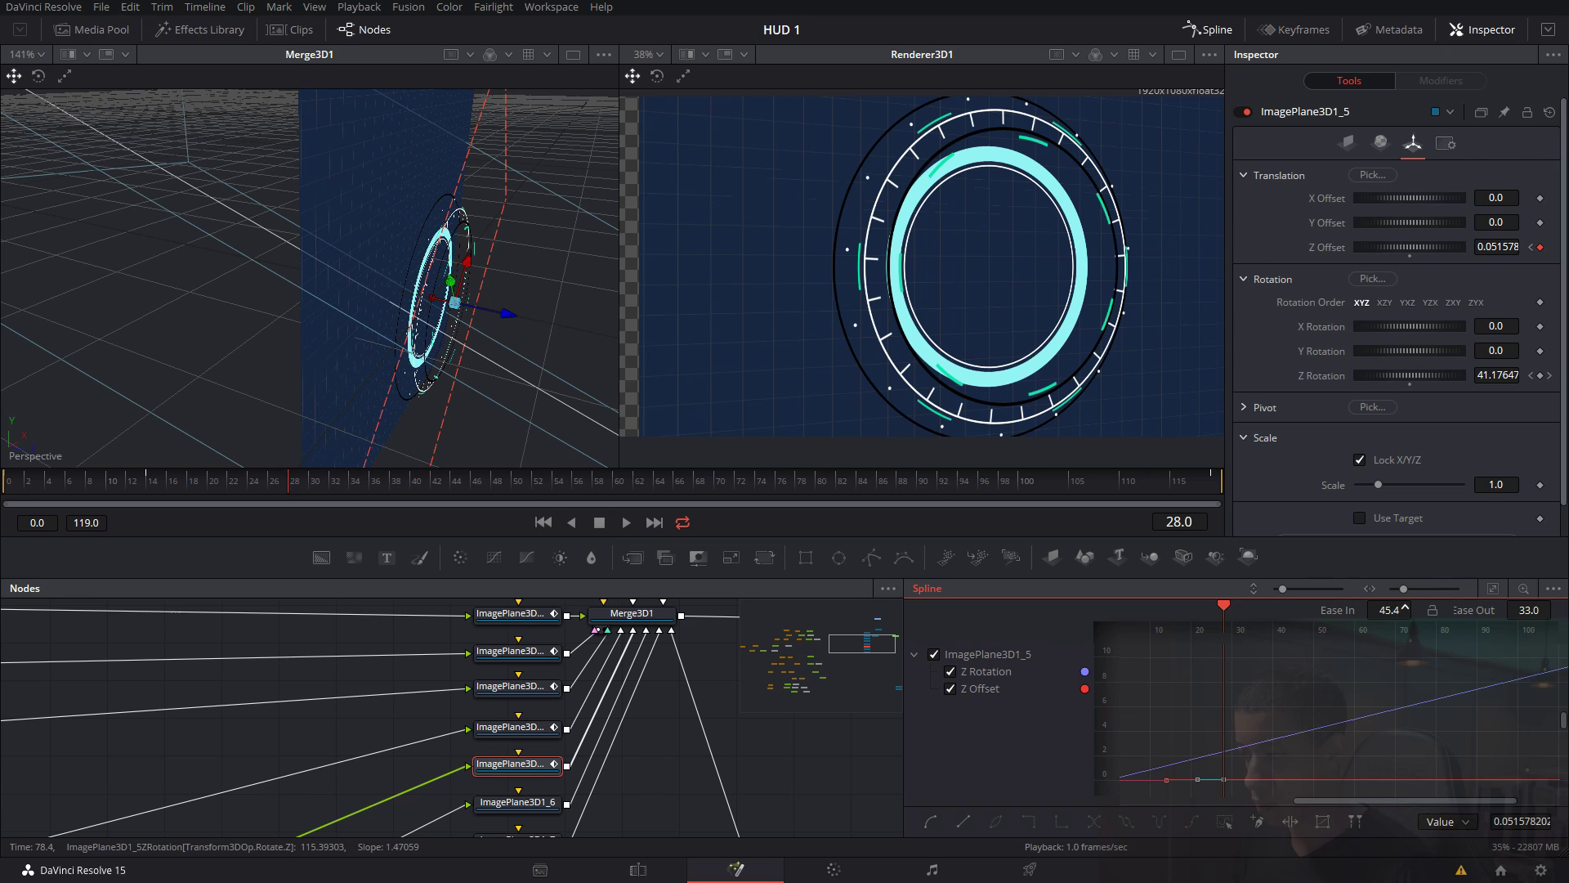
scroll(628, 757, down, 3)
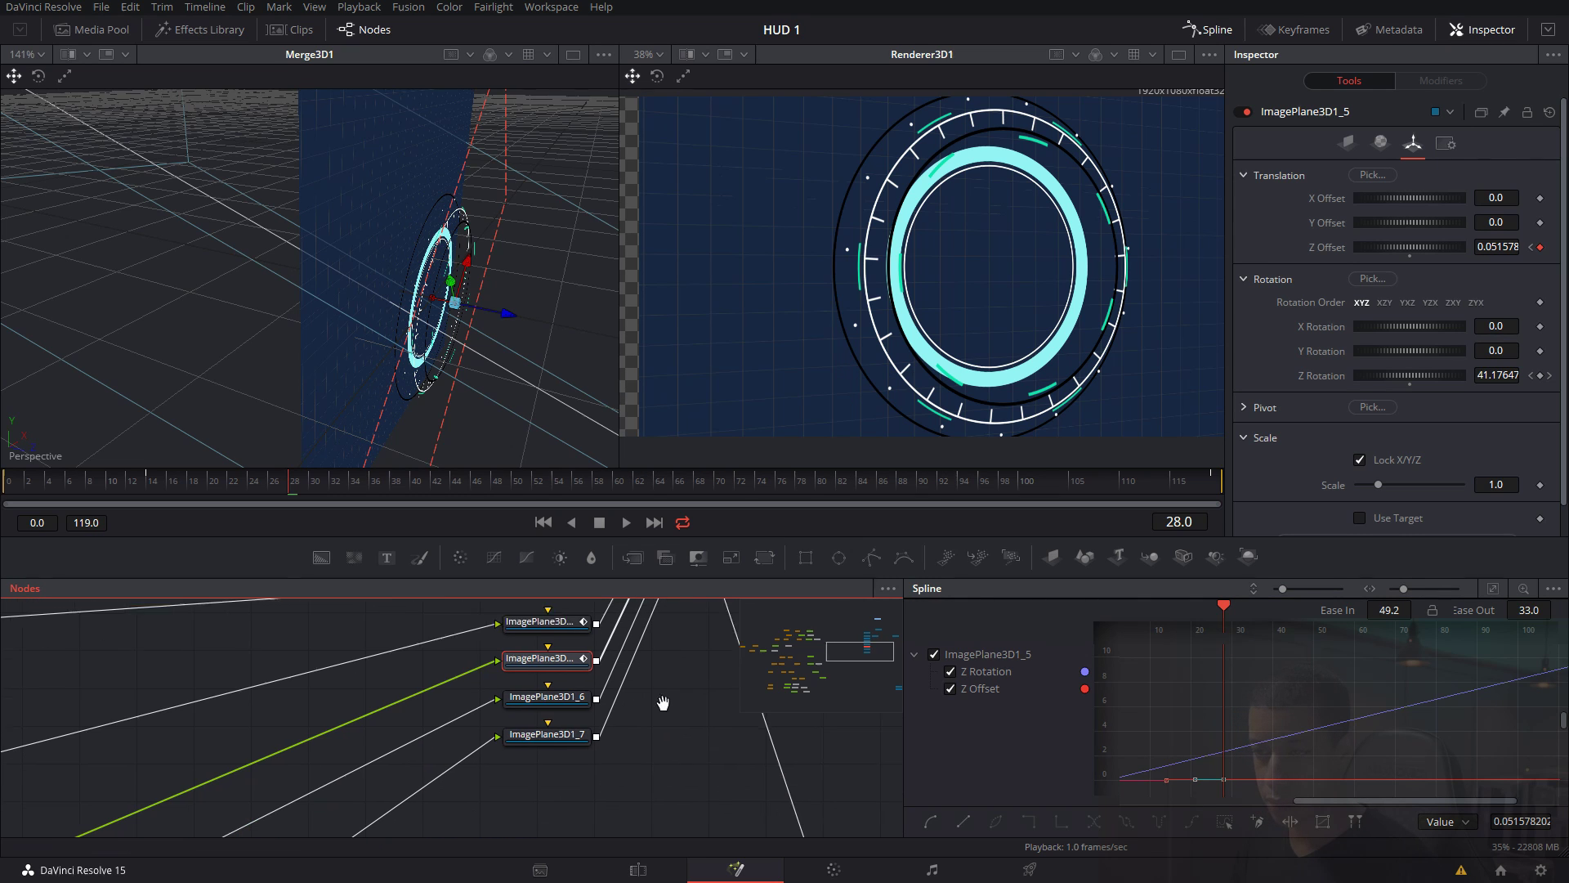
Keyframe ImagePlane3D1_6's Z Offset from 0 at frame 14 to about 0.0587 at frame 28, judging the ring depth in Merge3D1.
click(573, 701)
key(1)
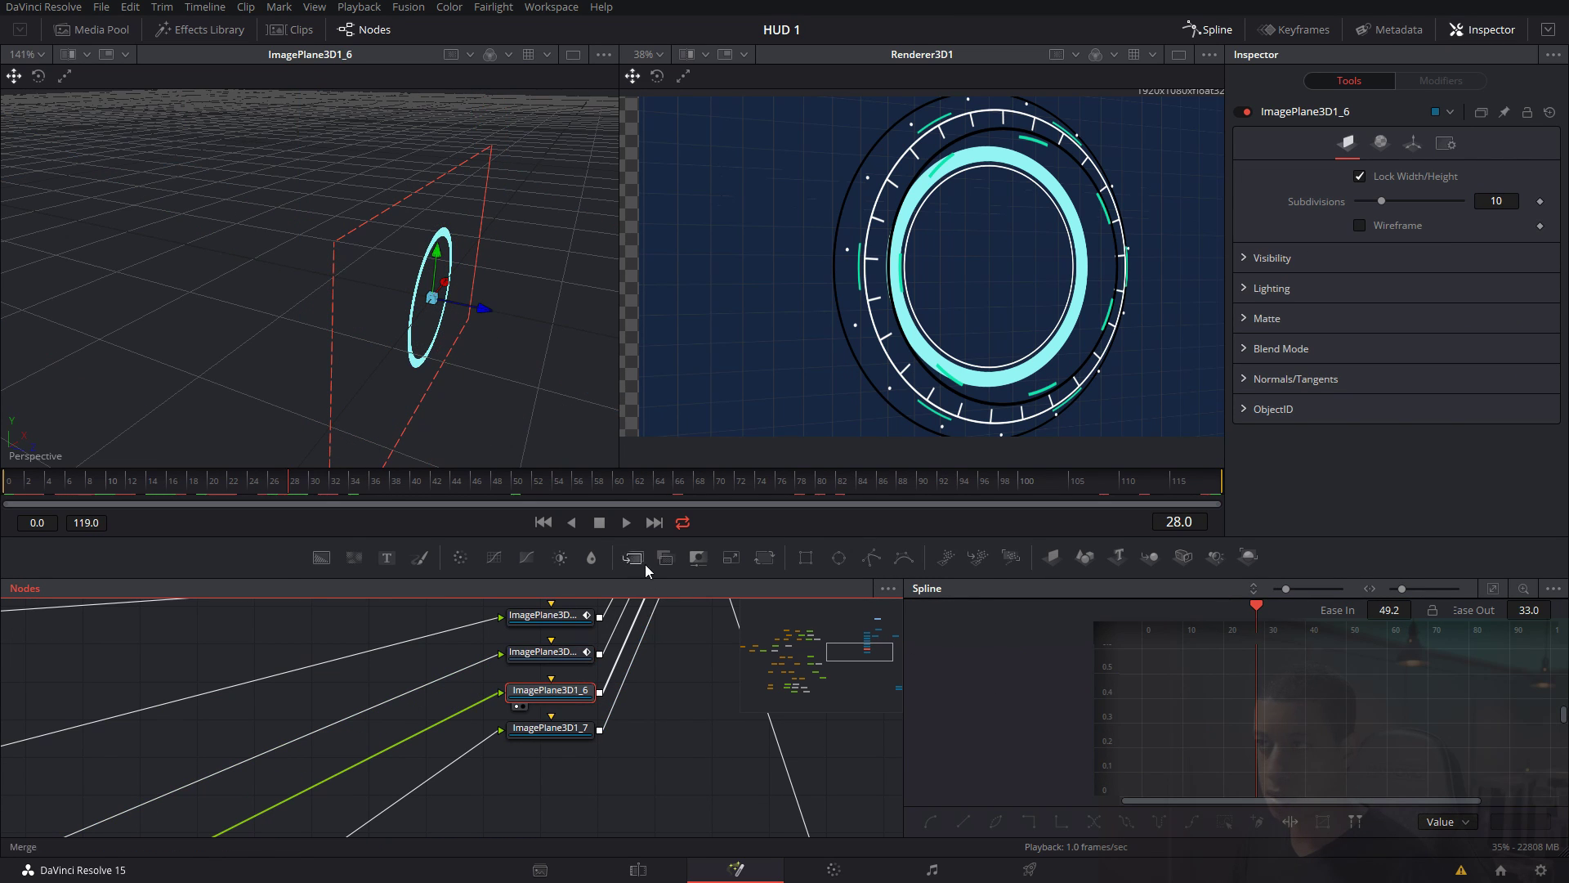
drag(217, 498, 144, 499)
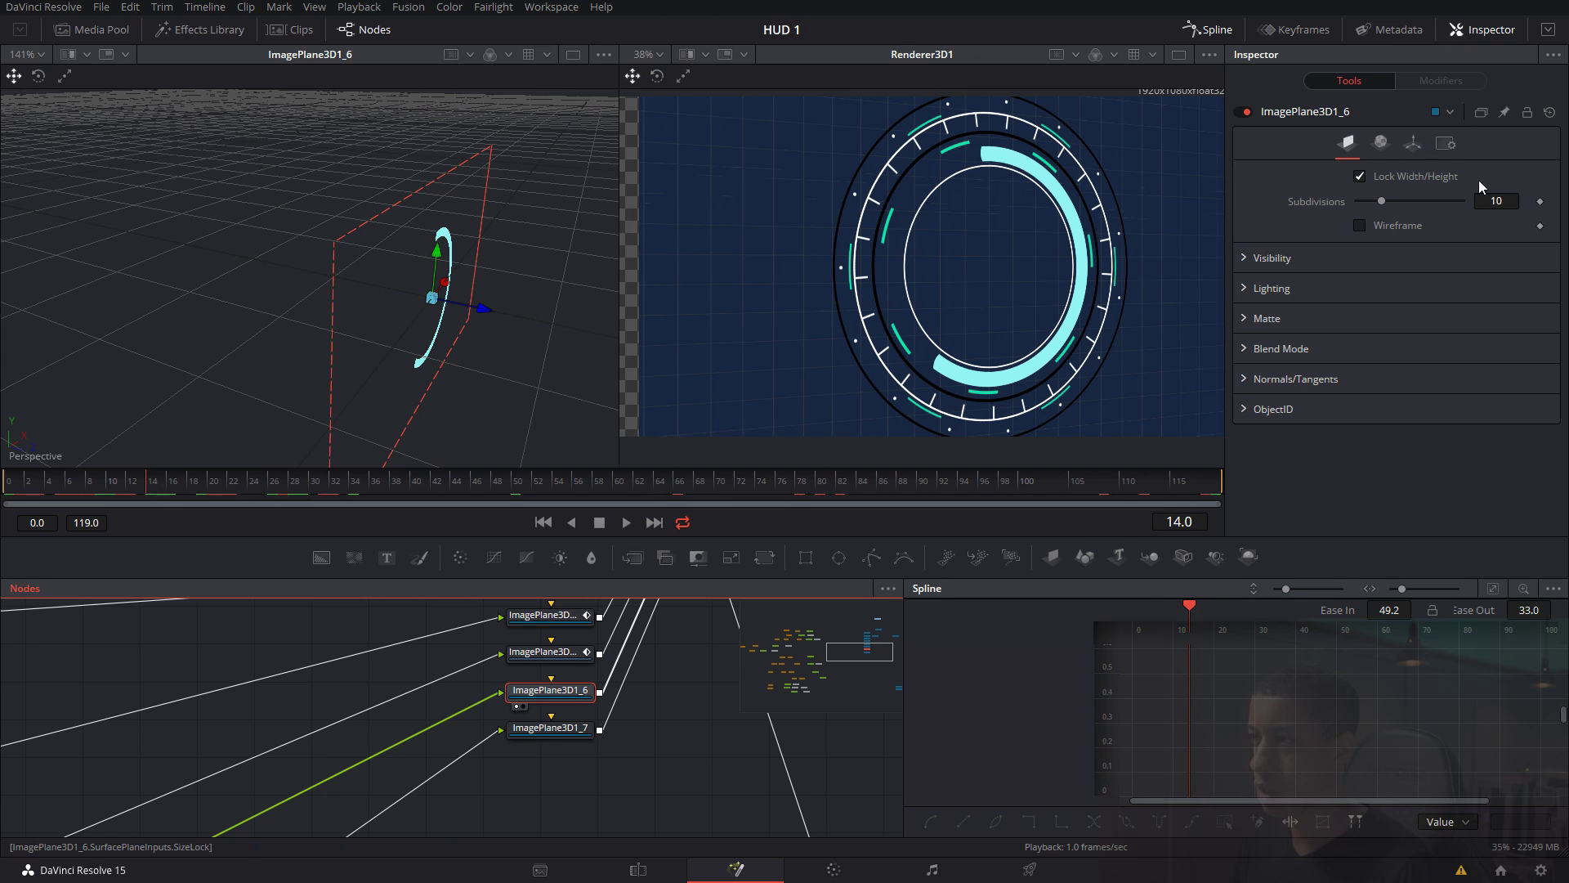
click(1412, 143)
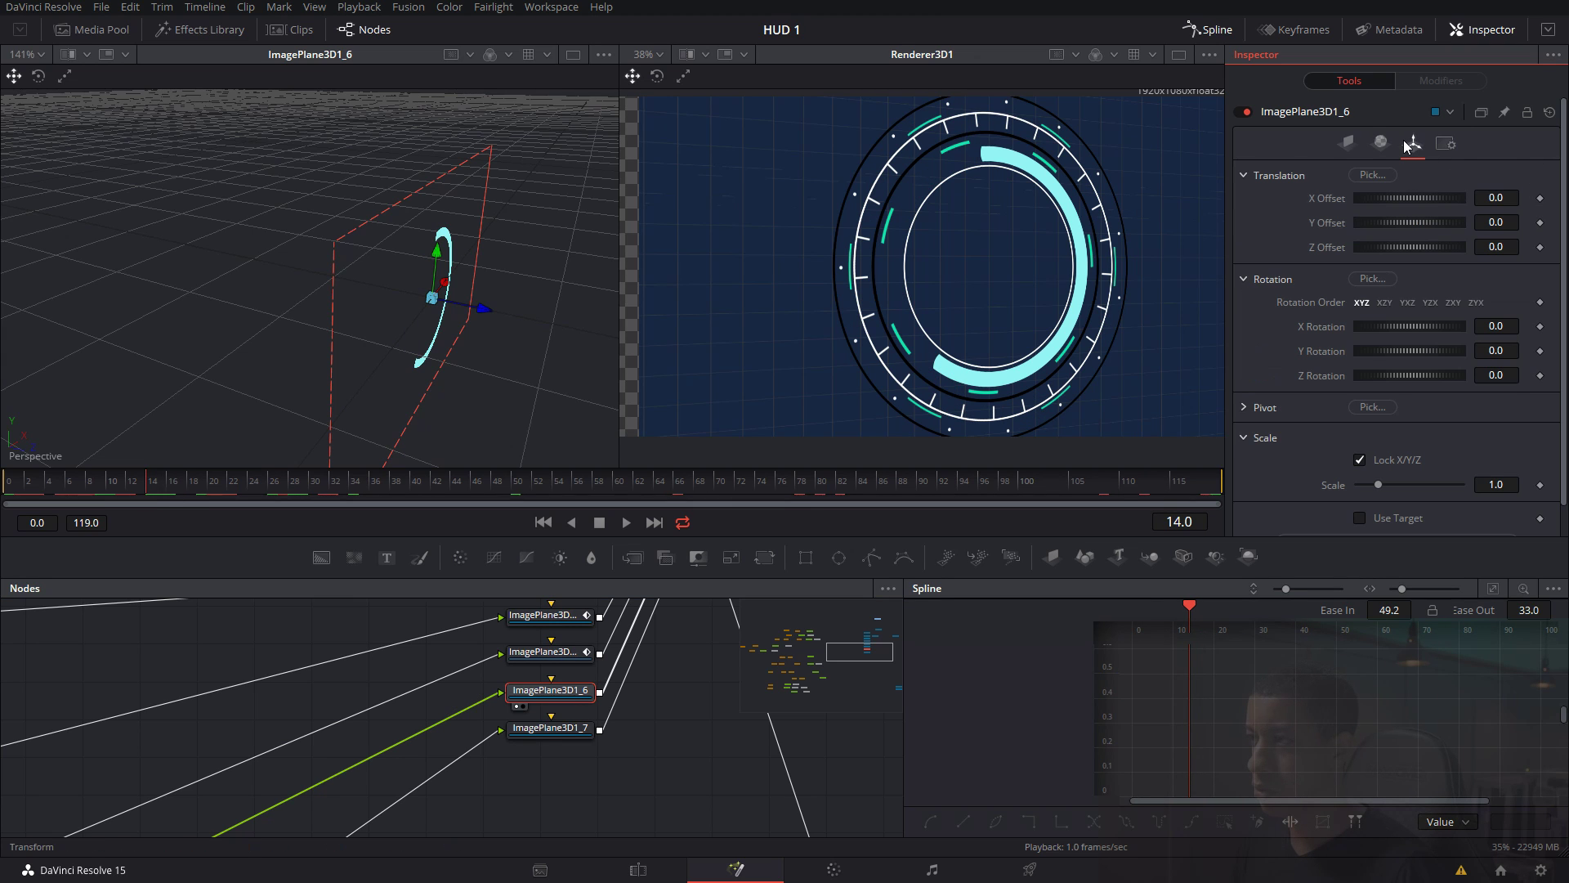
click(1540, 247)
drag(249, 487, 297, 493)
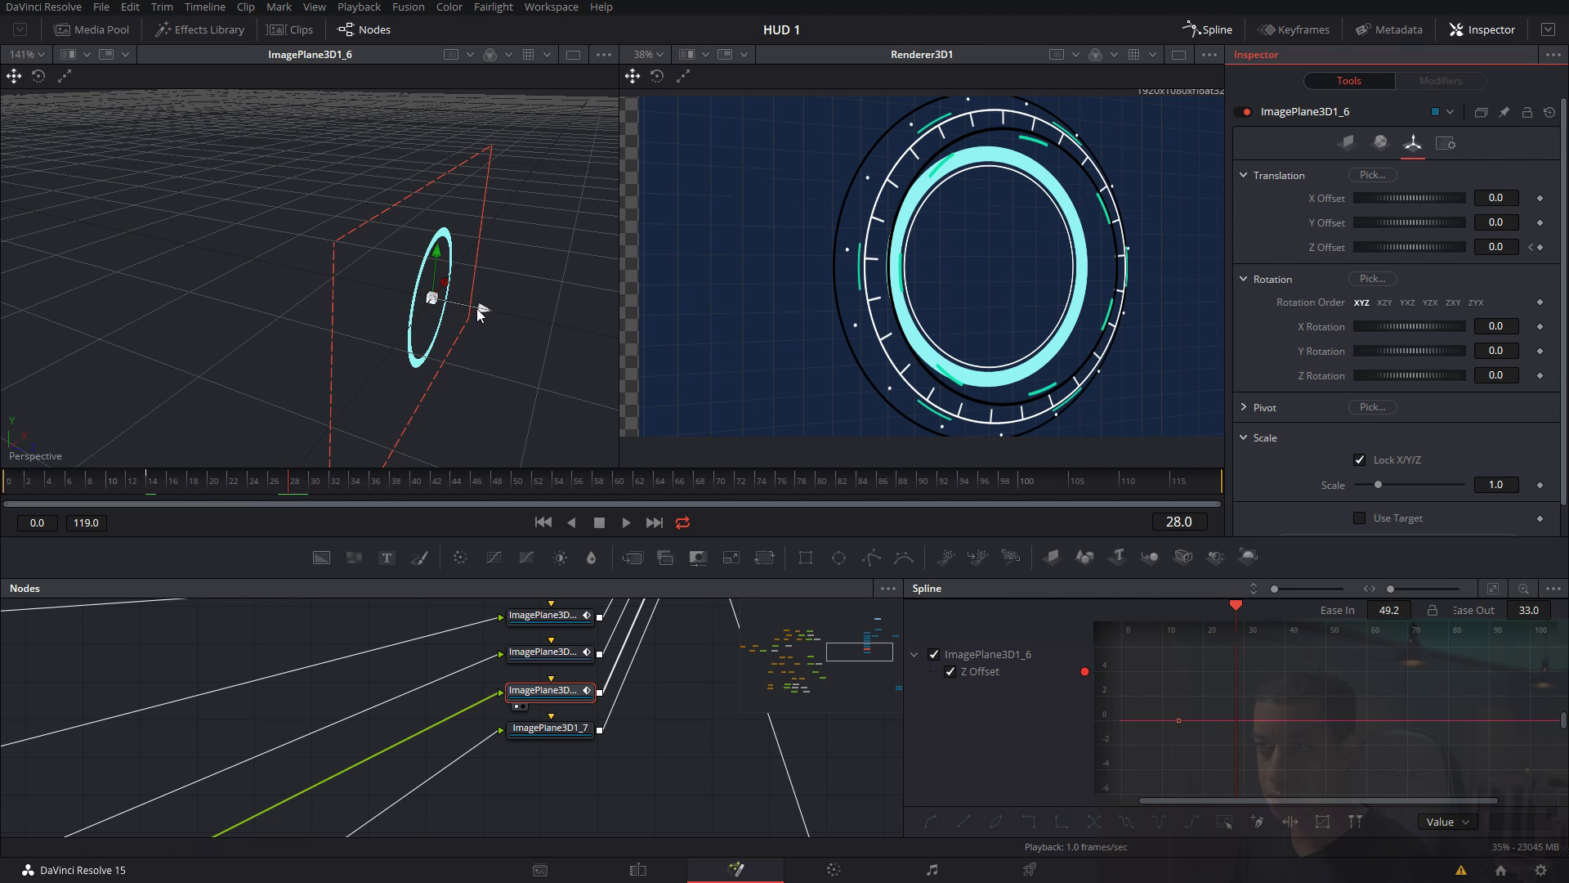
drag(478, 310, 501, 319)
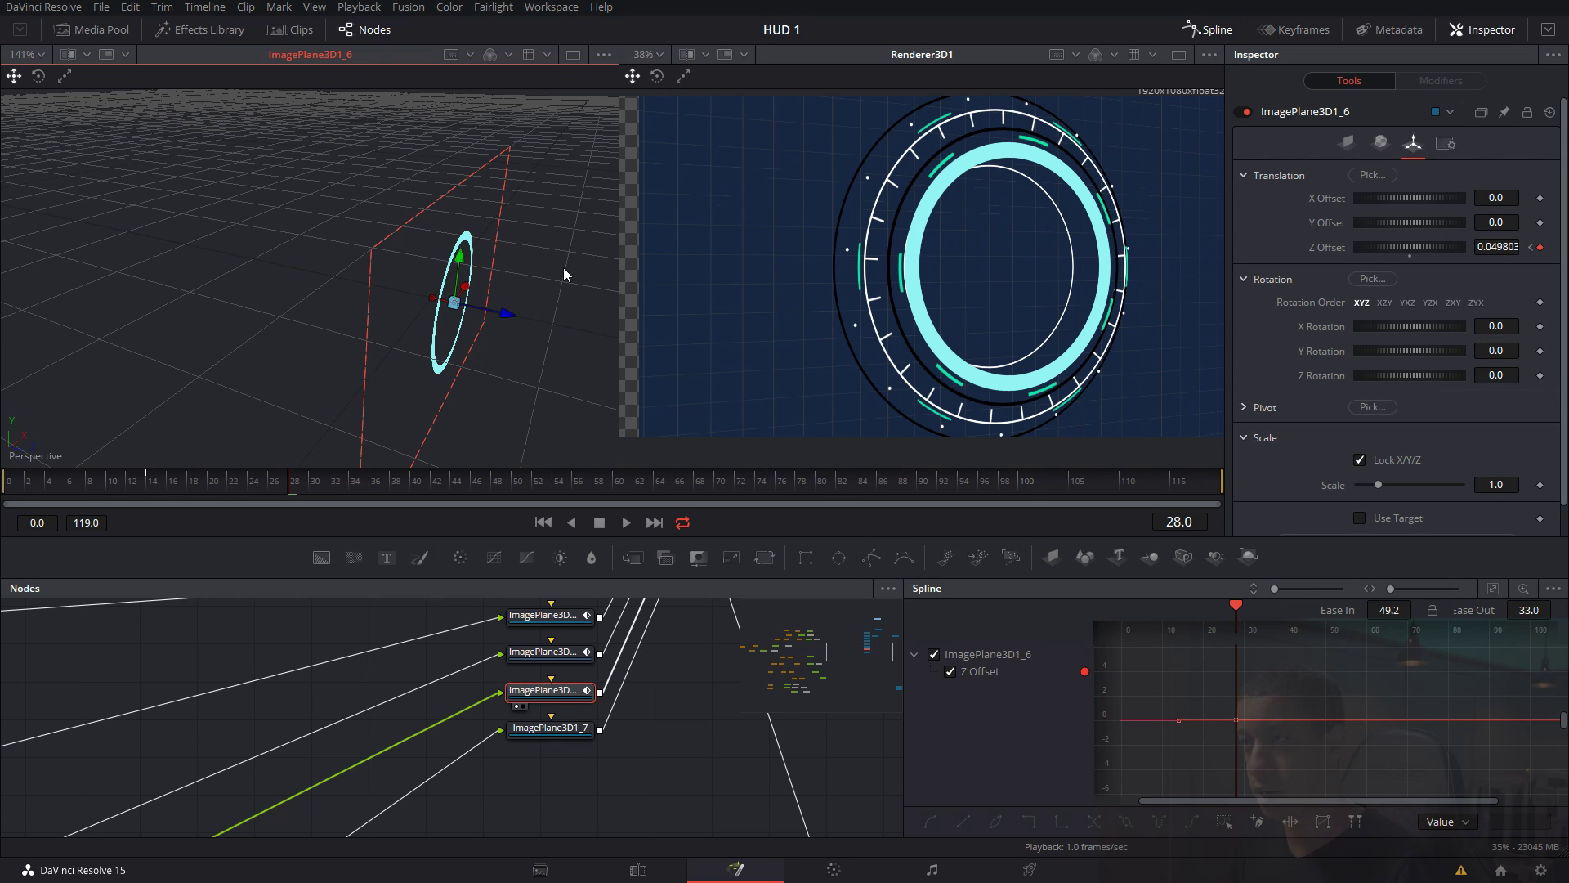
drag(640, 651, 590, 771)
drag(612, 622, 491, 381)
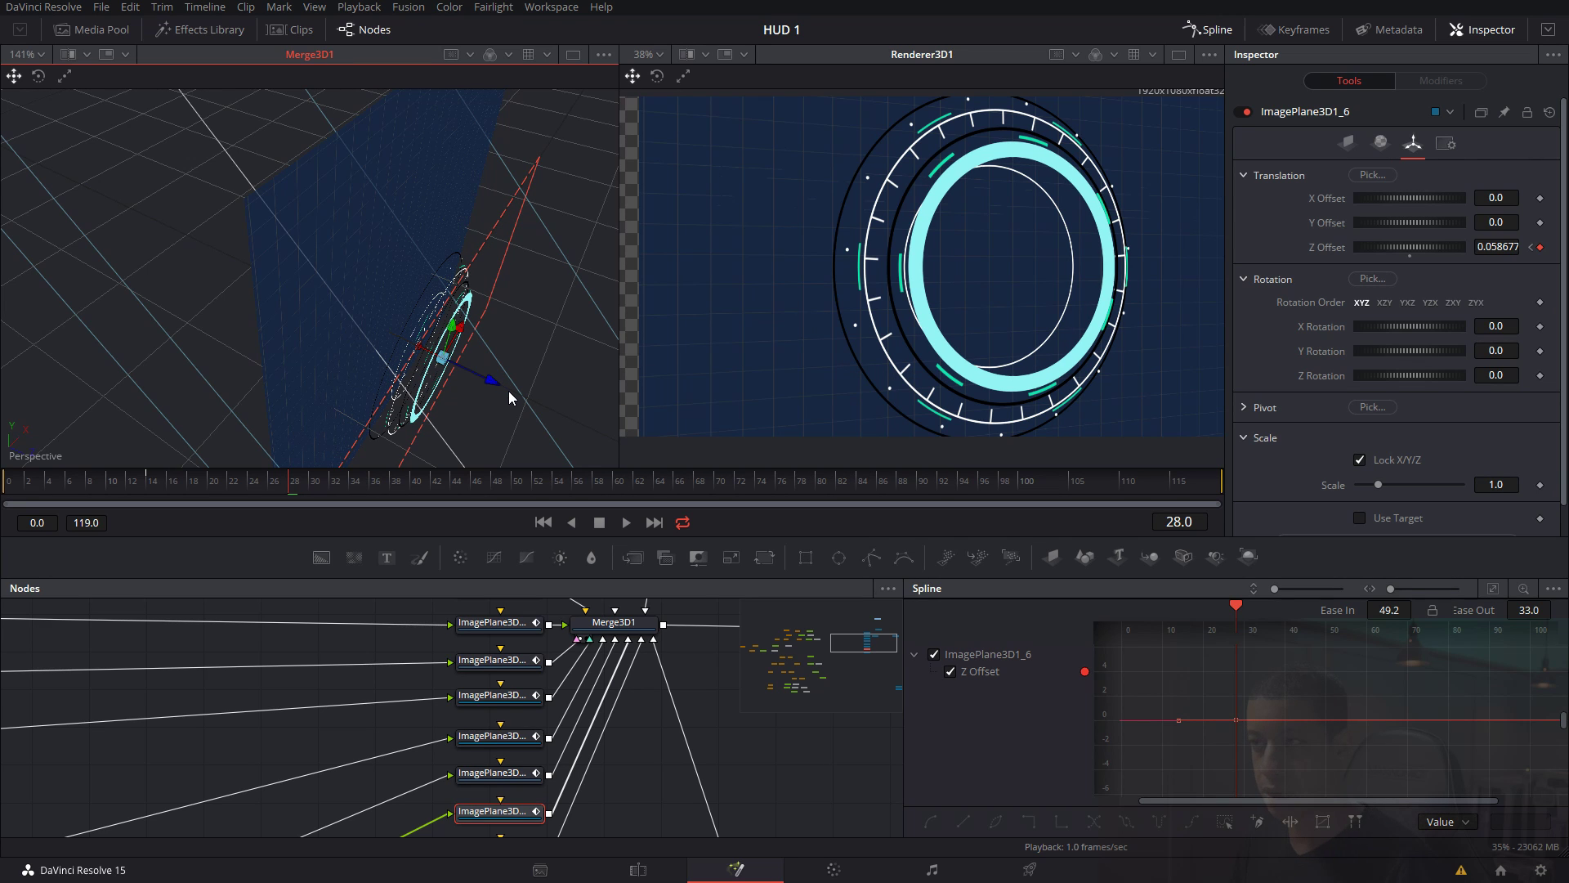
Smooth the frame 14 and frame 28 keyframes on ImagePlane3D1_6's Z Offset curve, with Ease In 53.5 at frame 28.
drag(646, 787, 643, 650)
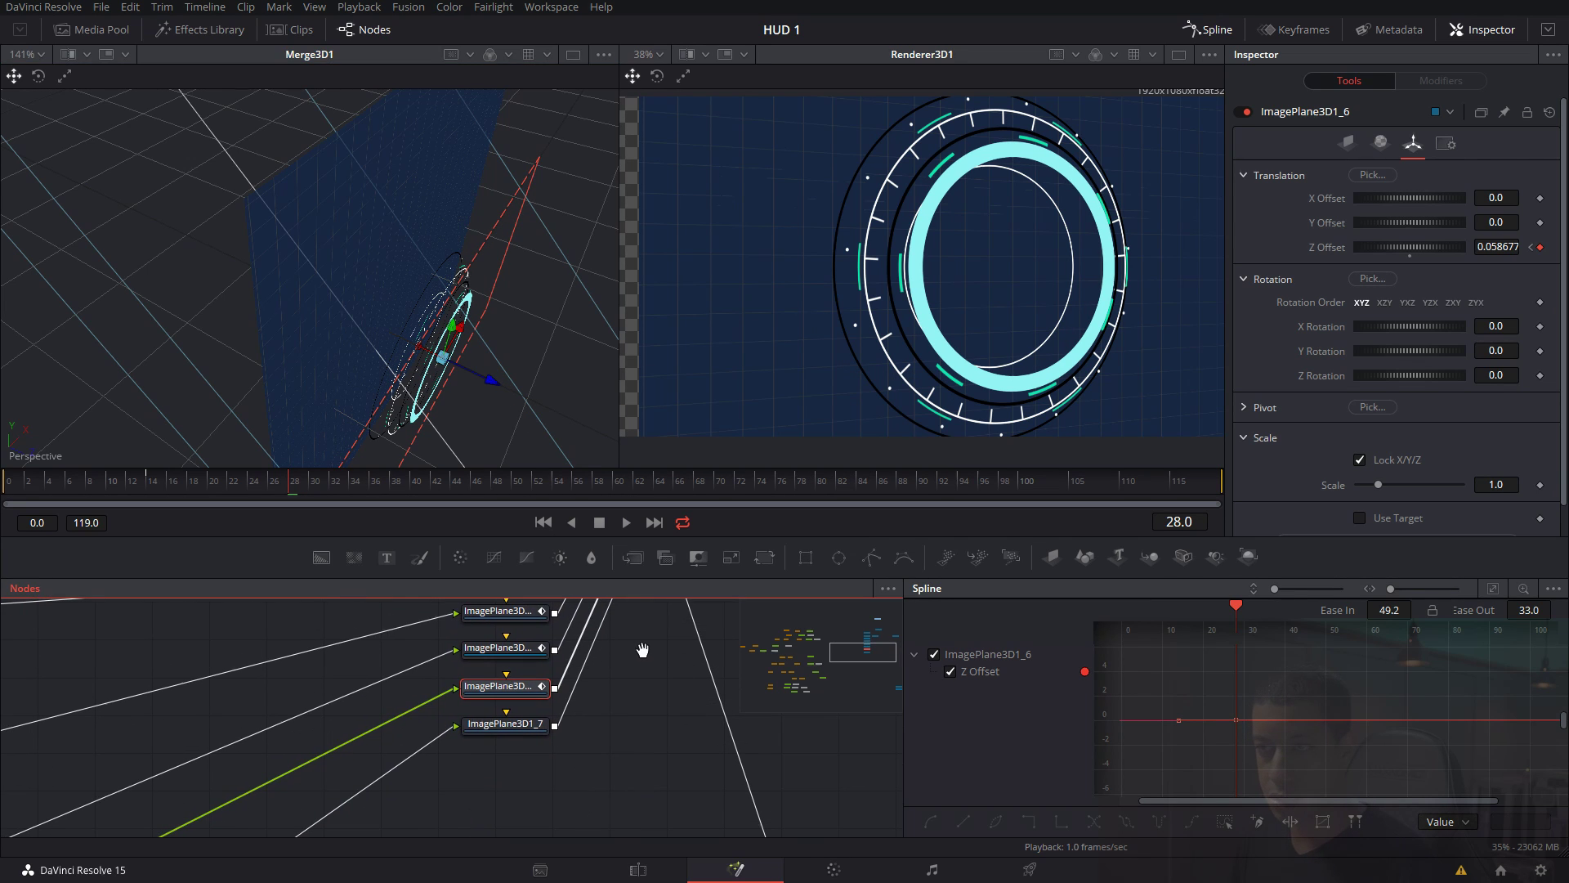
click(528, 728)
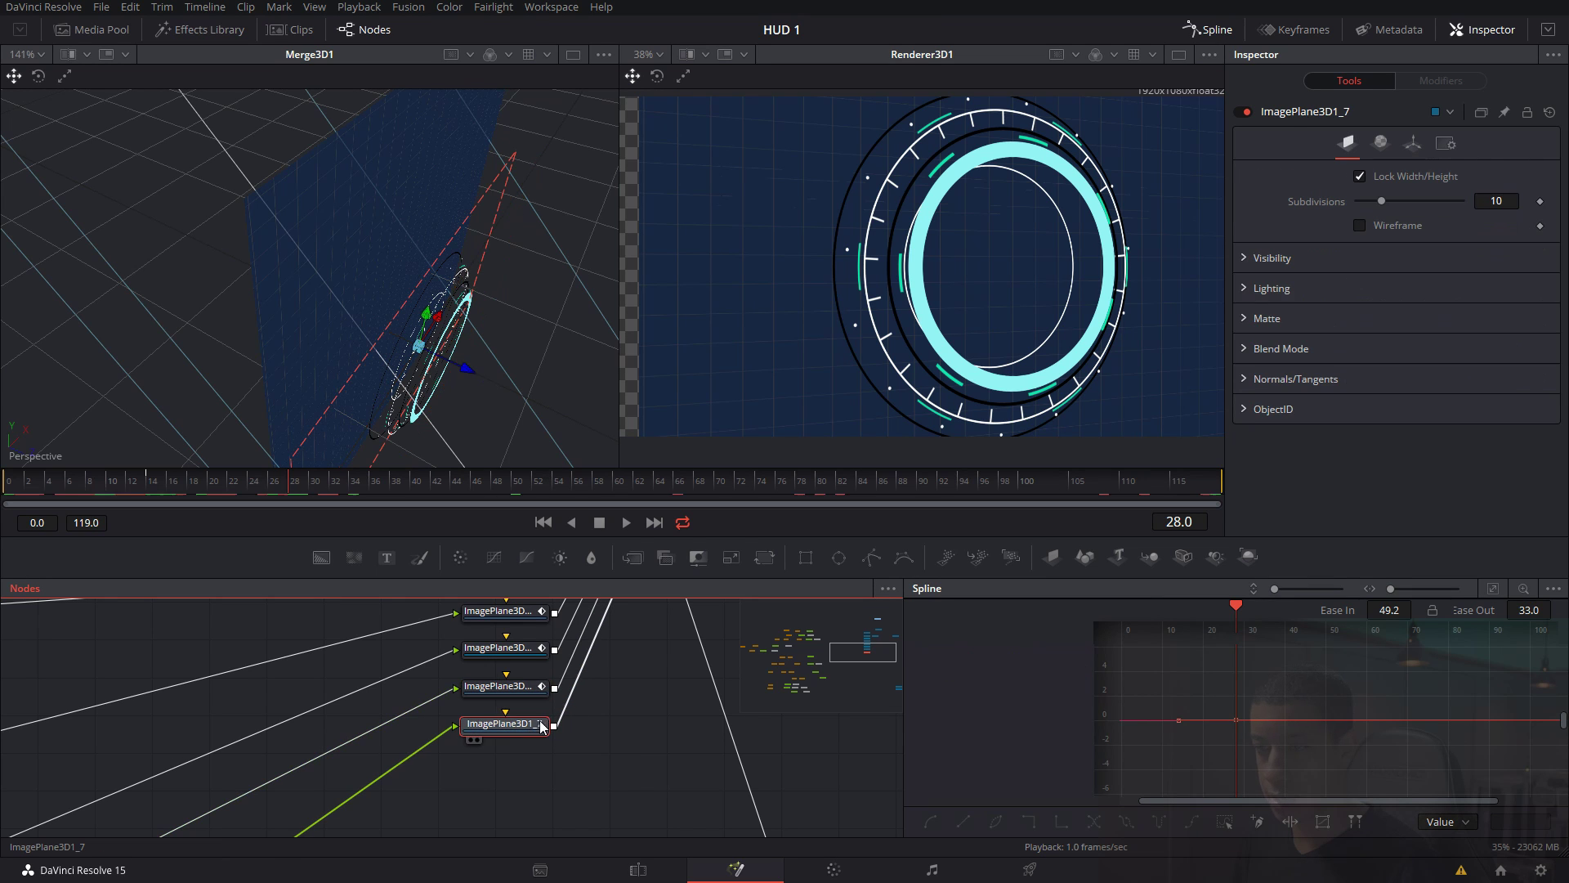
click(538, 689)
click(1494, 589)
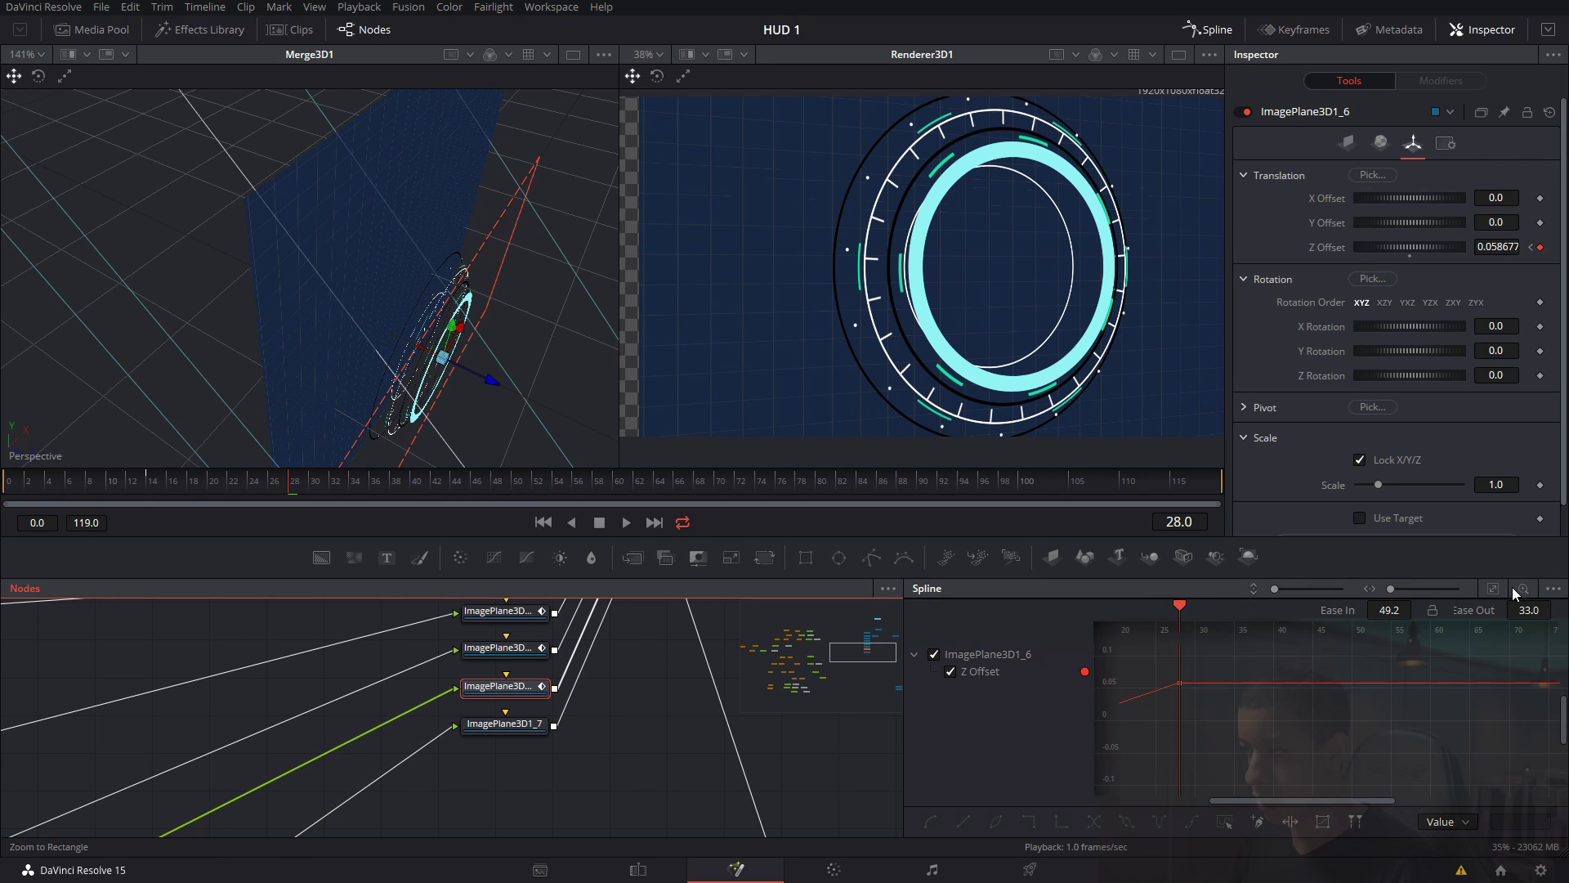
drag(1534, 684, 1462, 646)
key(shift+s)
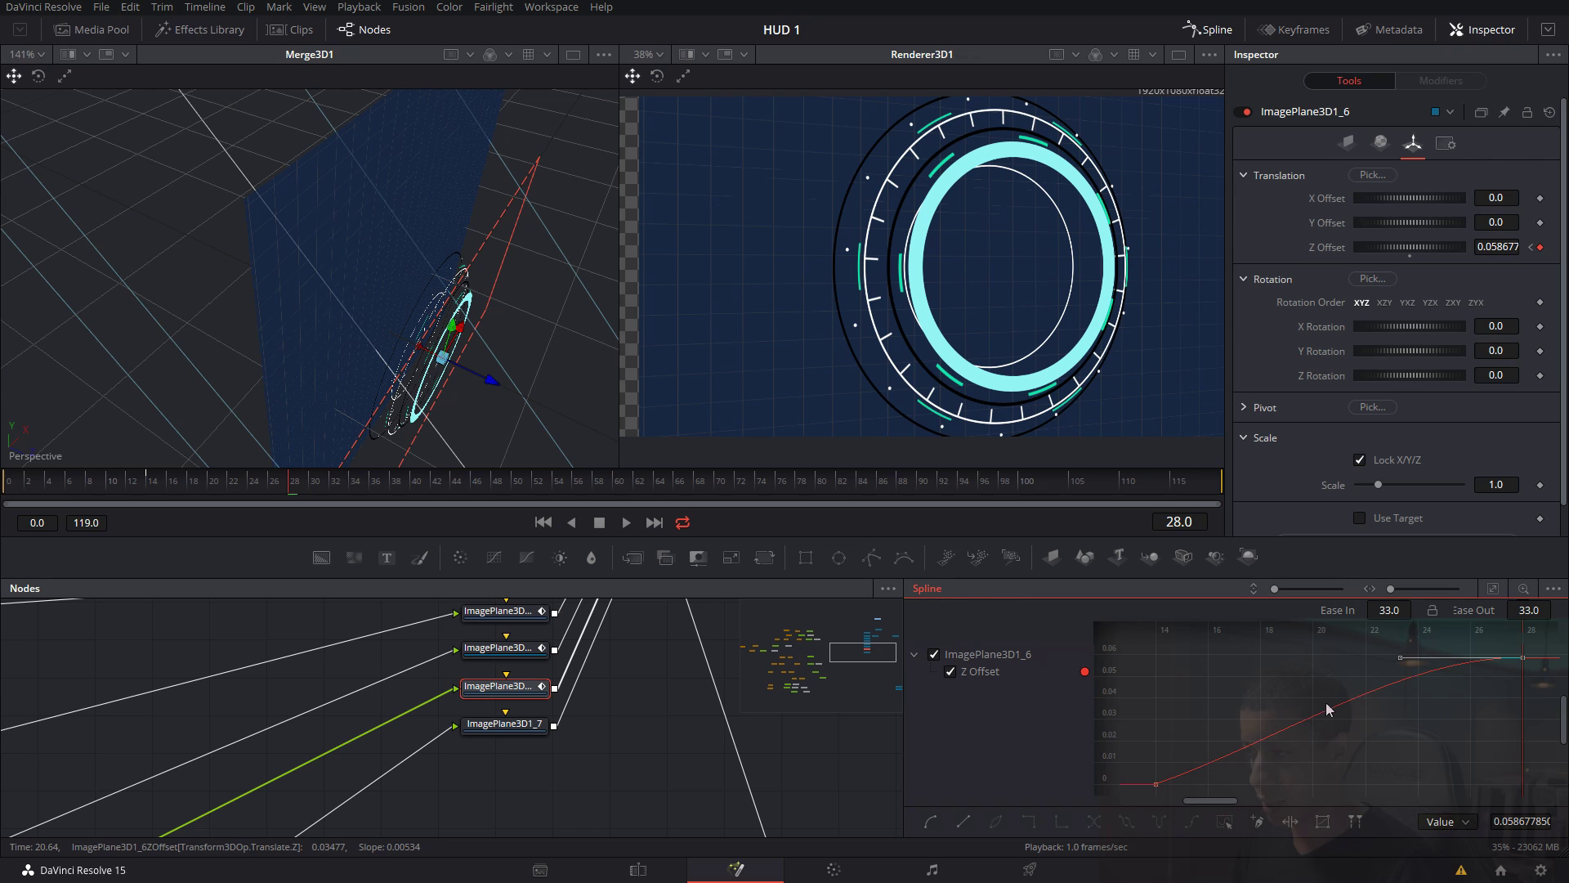
drag(1380, 611, 1397, 611)
drag(1193, 739, 1135, 801)
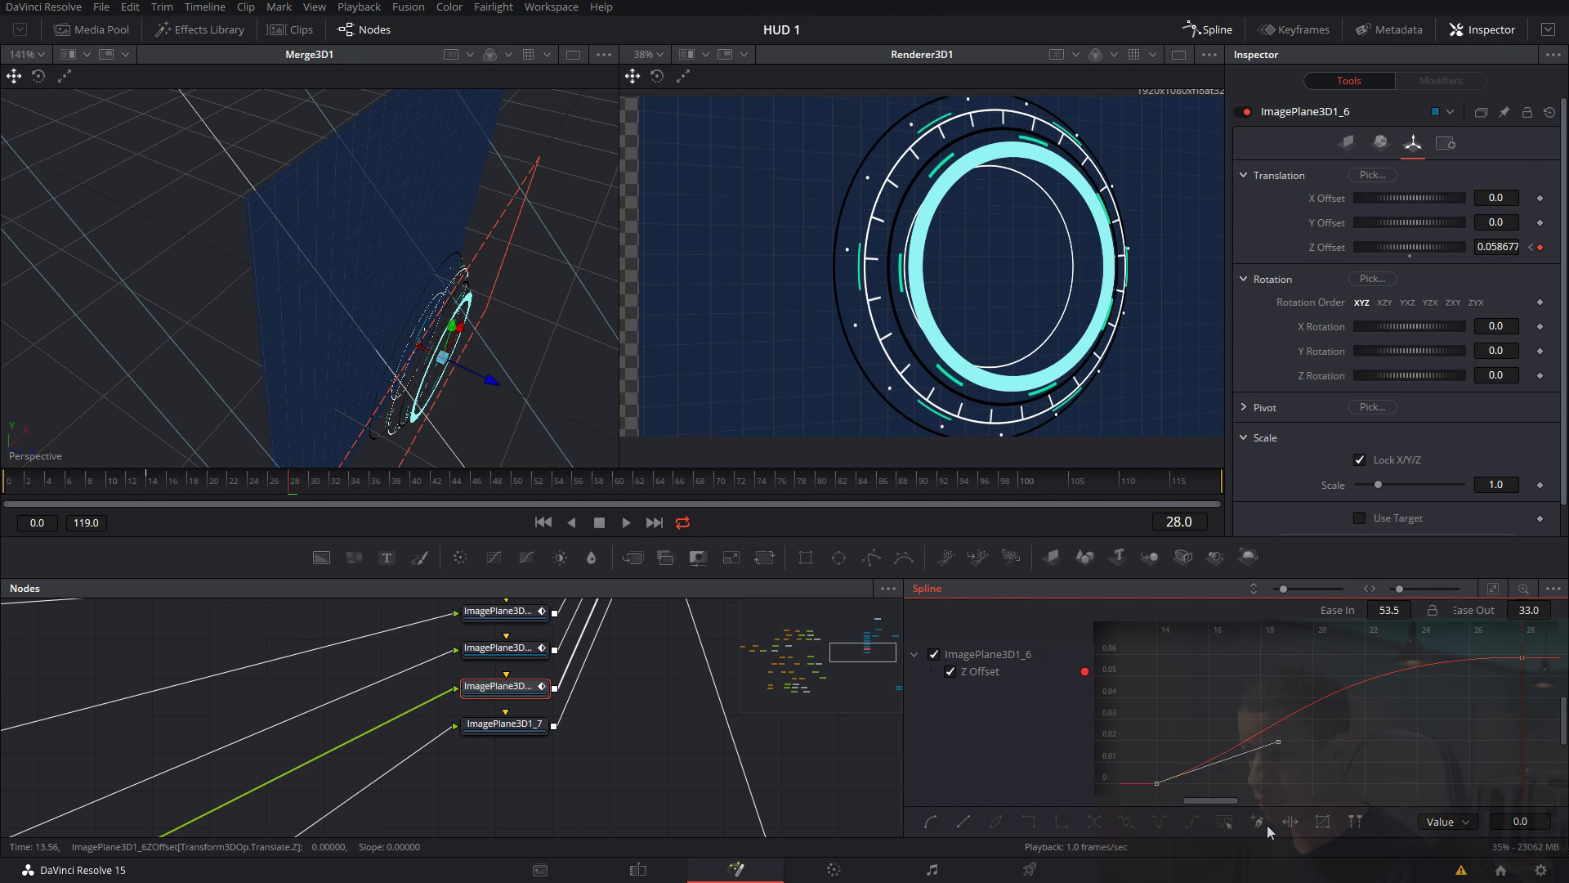
key(shift+s)
Load ImagePlane3D1_7 in the 3D viewer and keyframe its Z Offset from 0 at frame 14 to about 0.0544 at frame 28.
drag(506, 724, 274, 205)
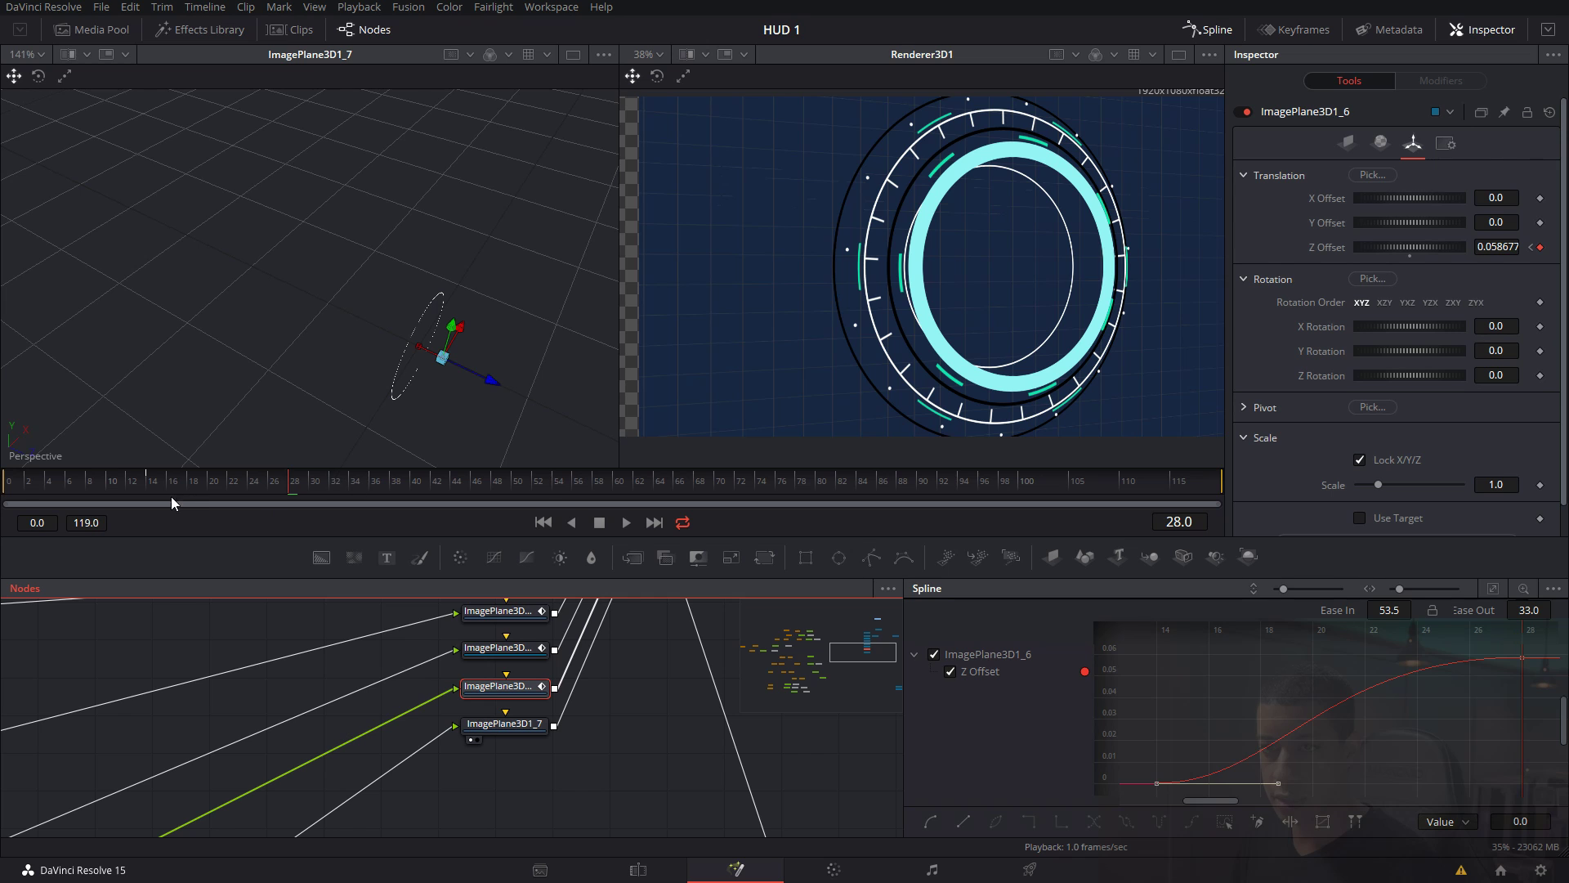
click(480, 723)
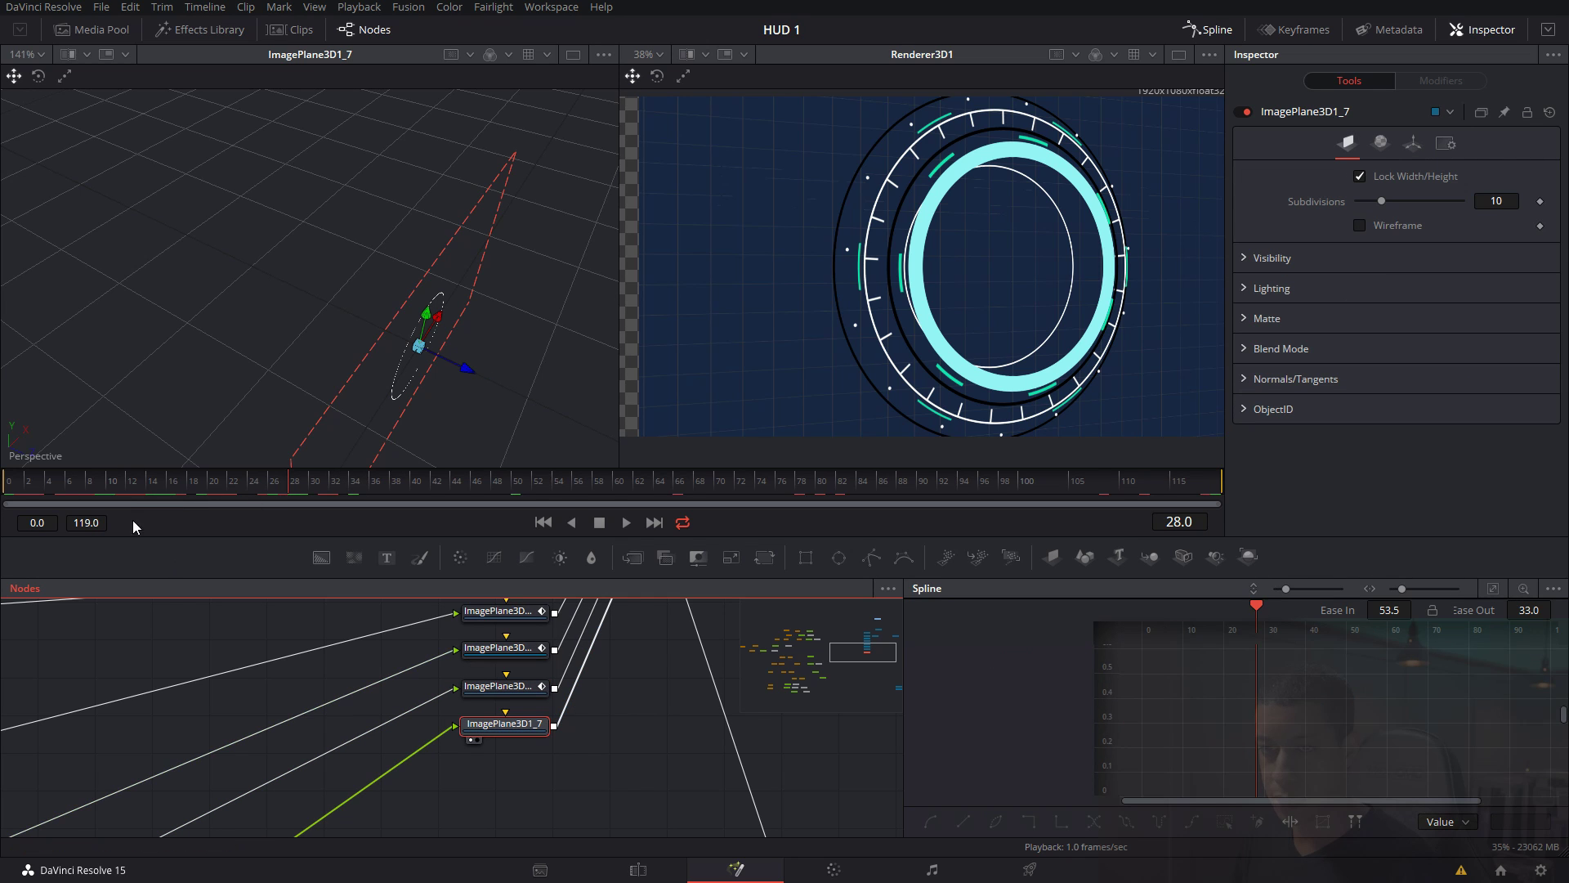
click(150, 487)
click(1413, 143)
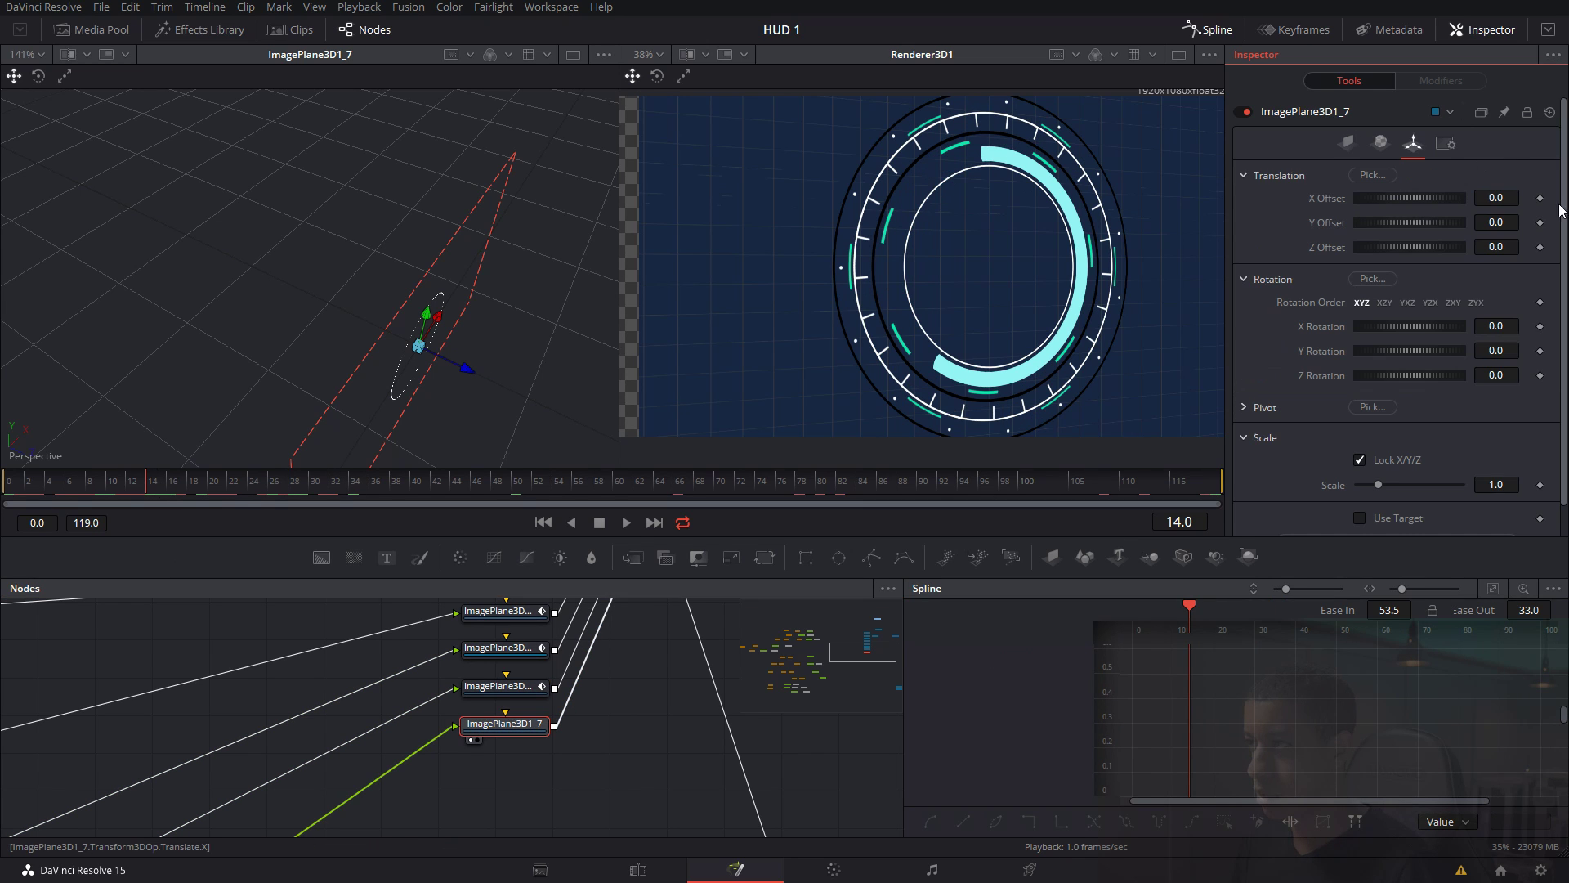
click(1540, 247)
drag(188, 492, 301, 490)
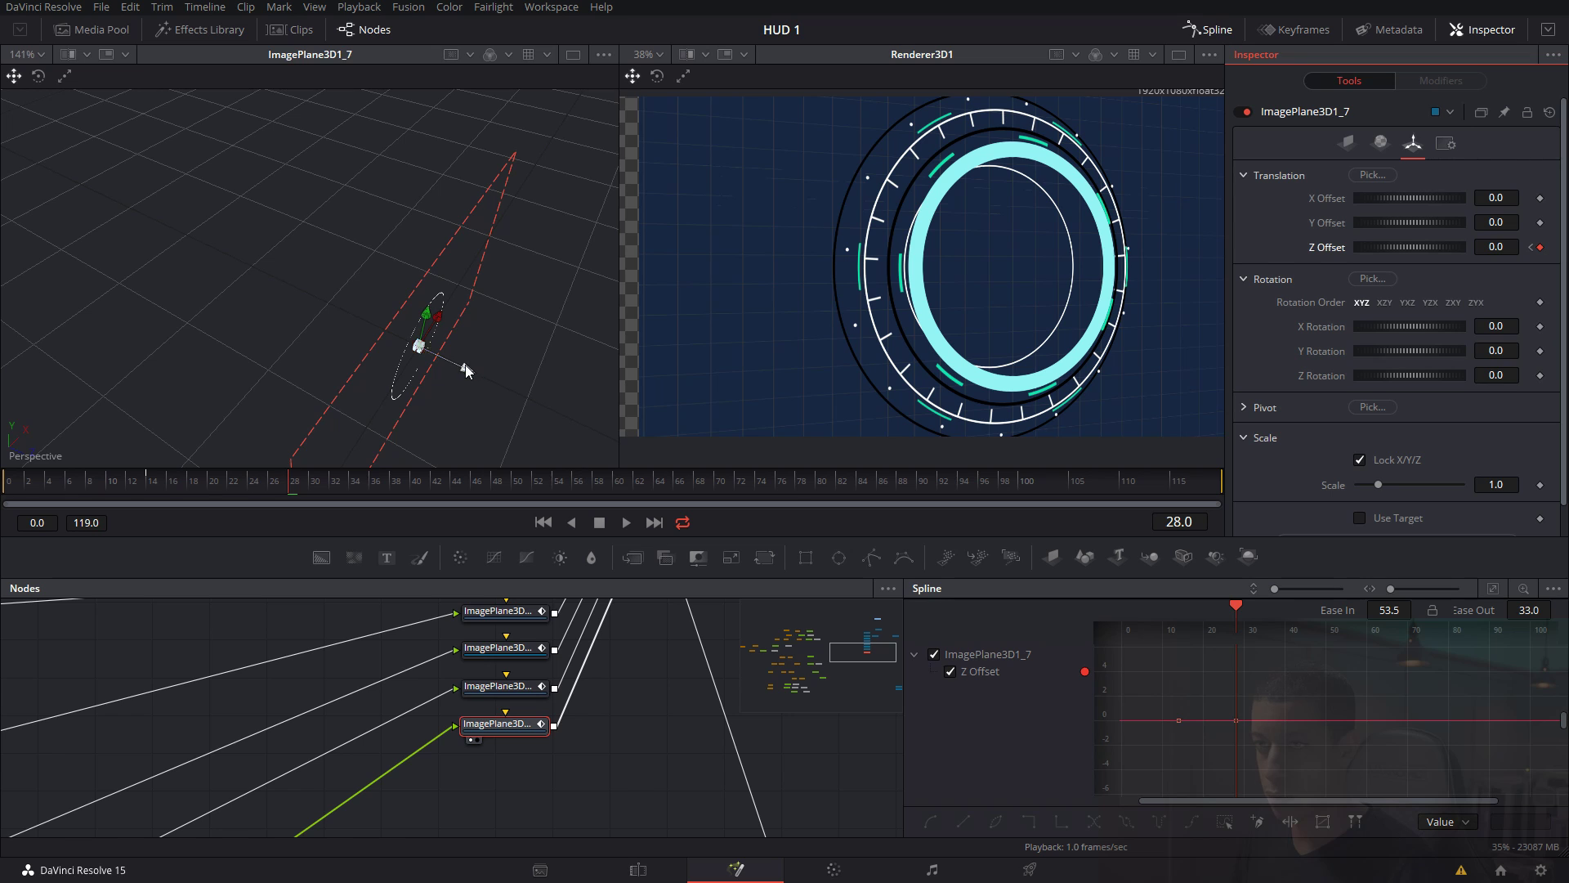
drag(465, 364, 413, 323)
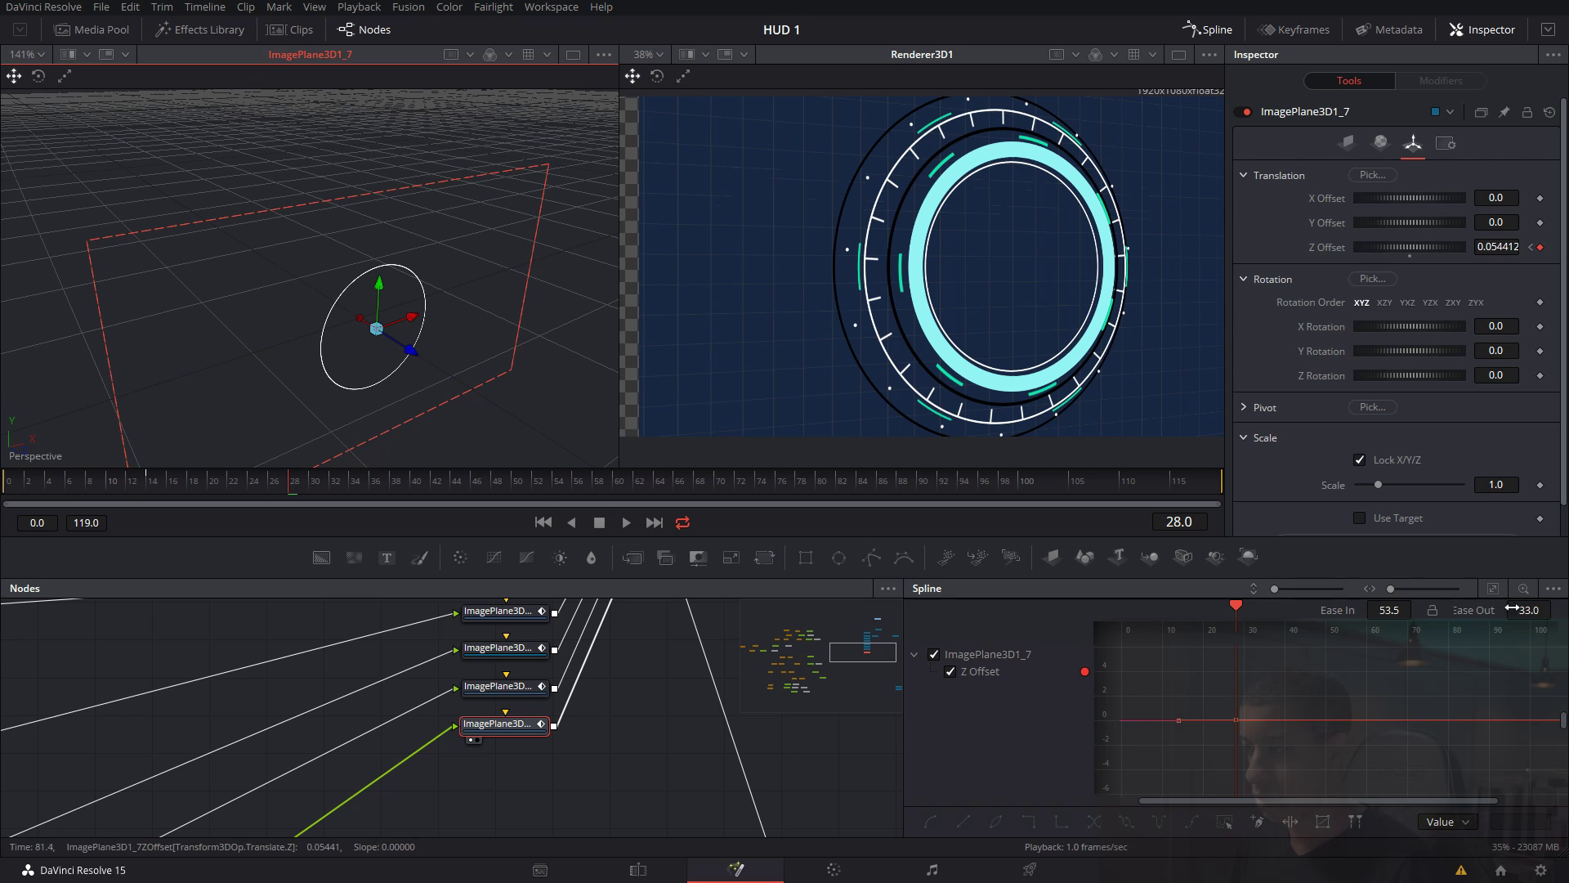
Flatten the frame 14 and frame 28 keyframes on ImagePlane3D1_7's Z Offset curve for an eased start and end.
click(1494, 588)
click(1494, 592)
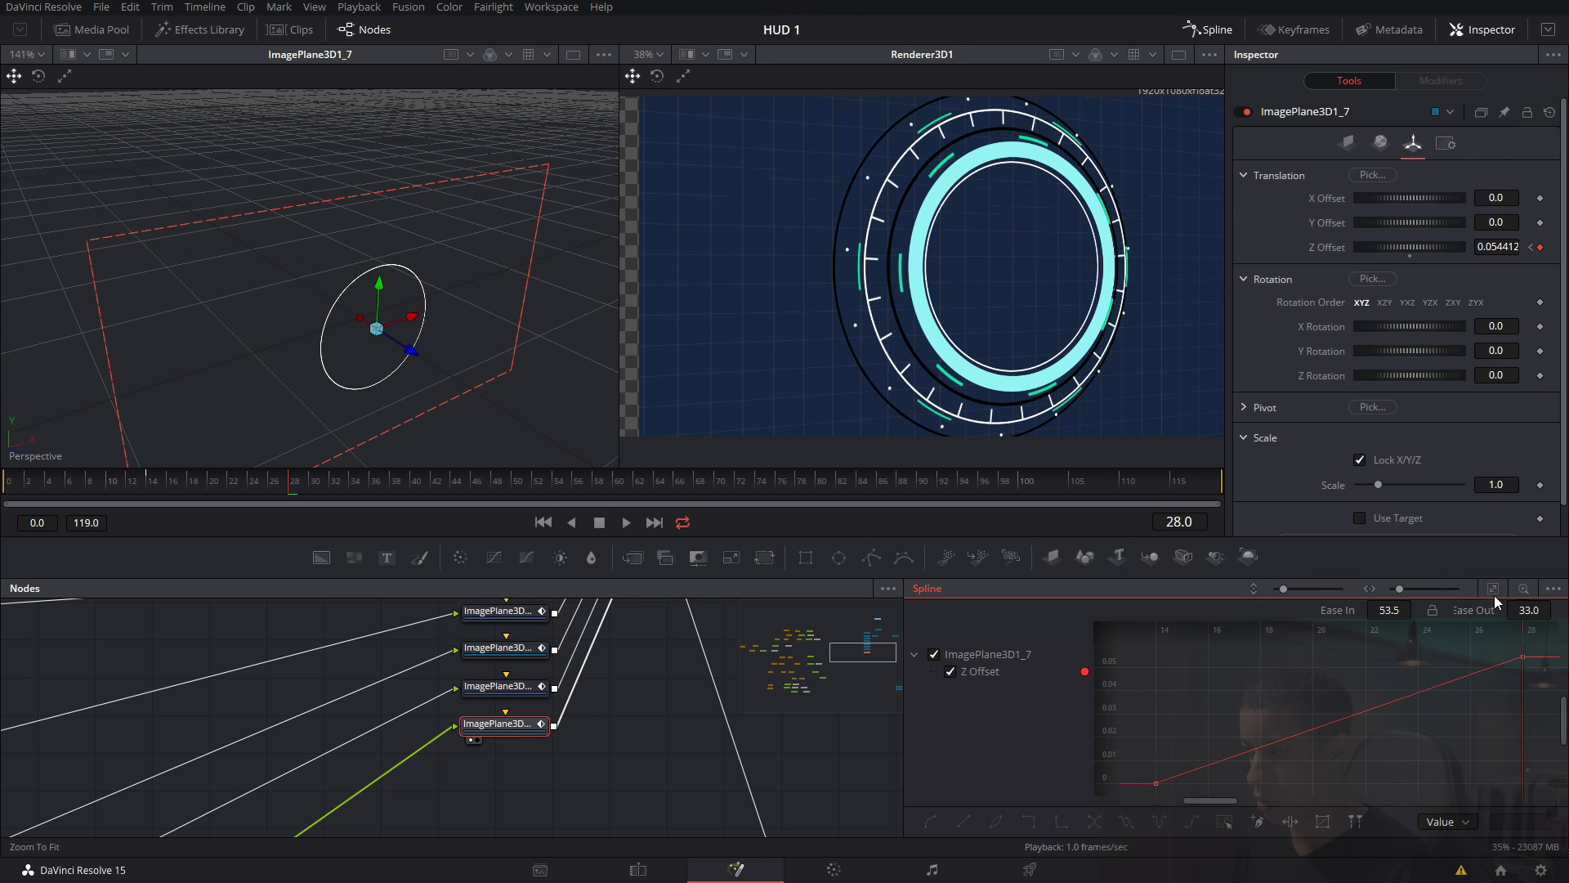
drag(1544, 692, 1483, 643)
key(f)
drag(1148, 745, 1161, 790)
key(f)
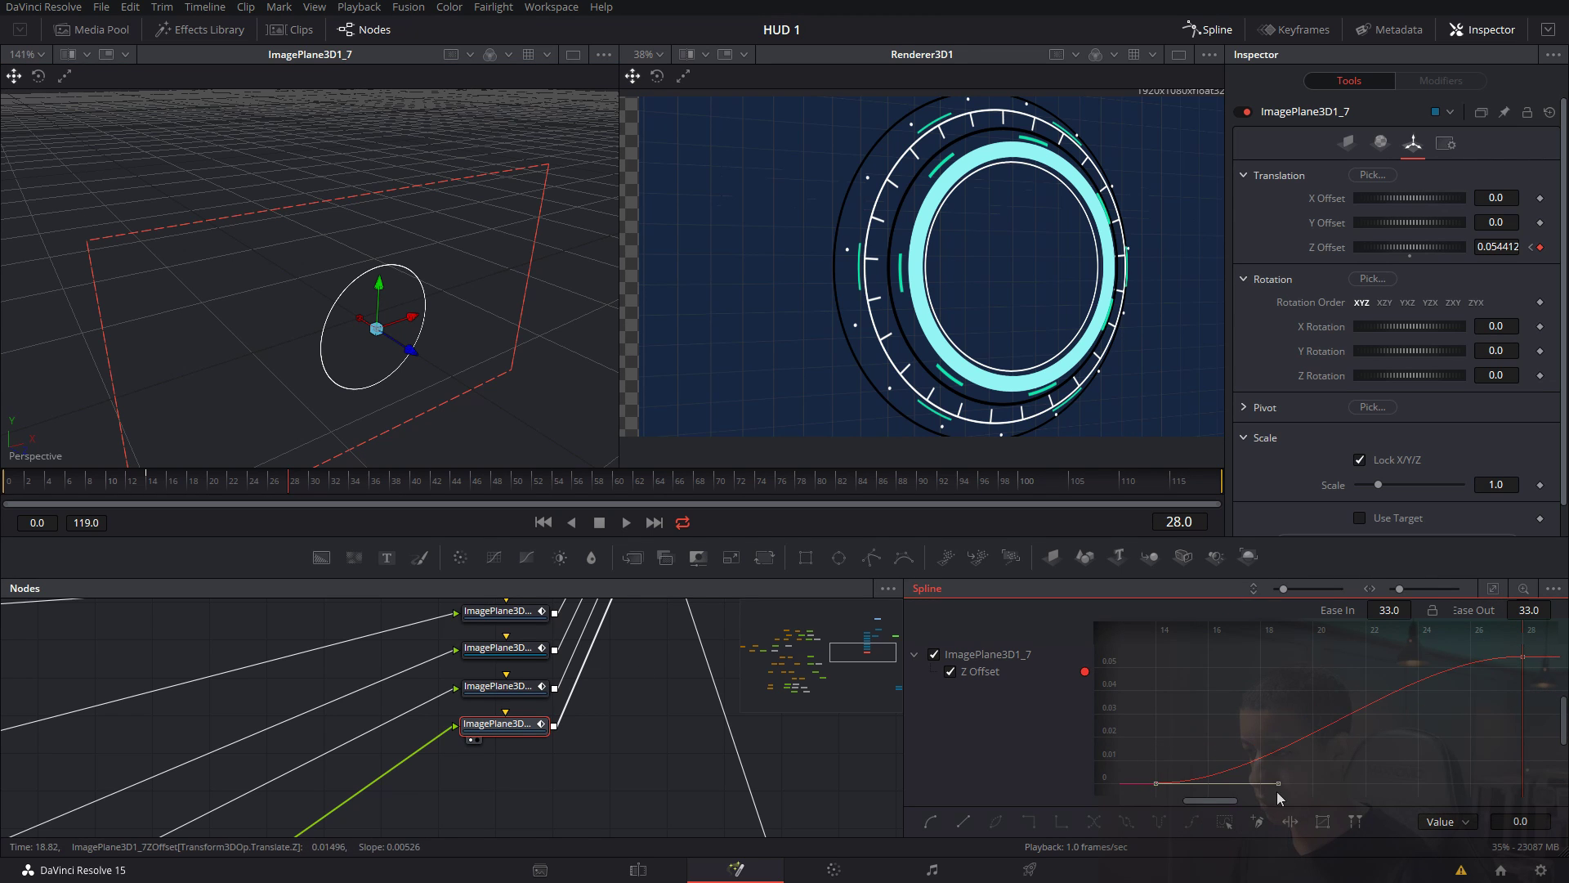
Add an unconnected Merge 3D node in the empty area beside the ring image planes, below Merge3D1.
drag(660, 667, 626, 717)
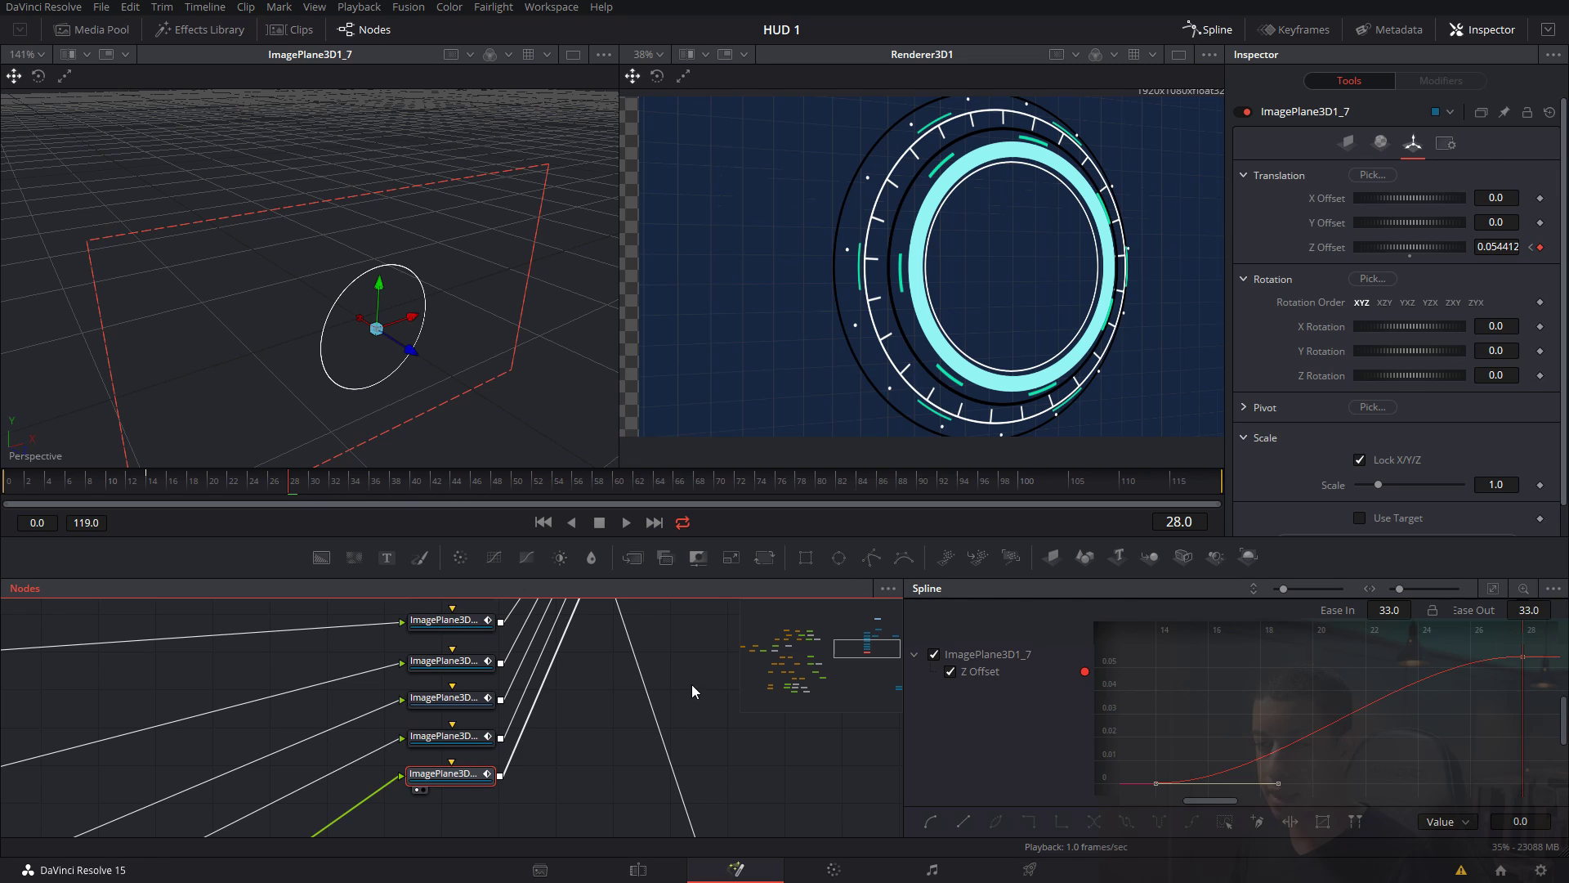
scroll(692, 684, down, 3)
drag(693, 651, 667, 719)
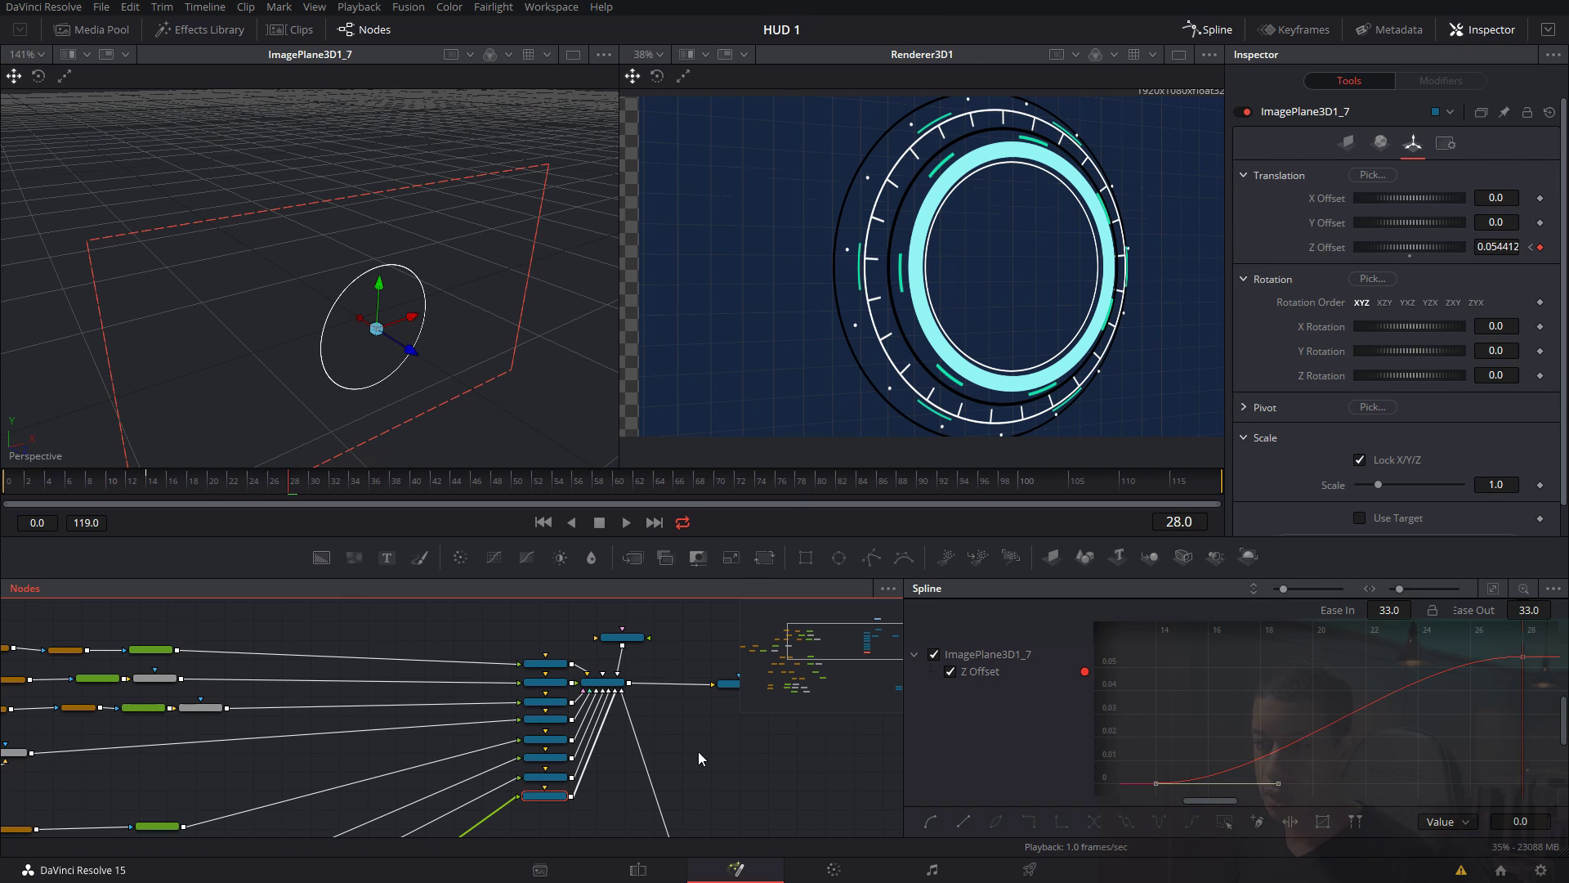
scroll(678, 740, down, 3)
scroll(659, 701, up, 3)
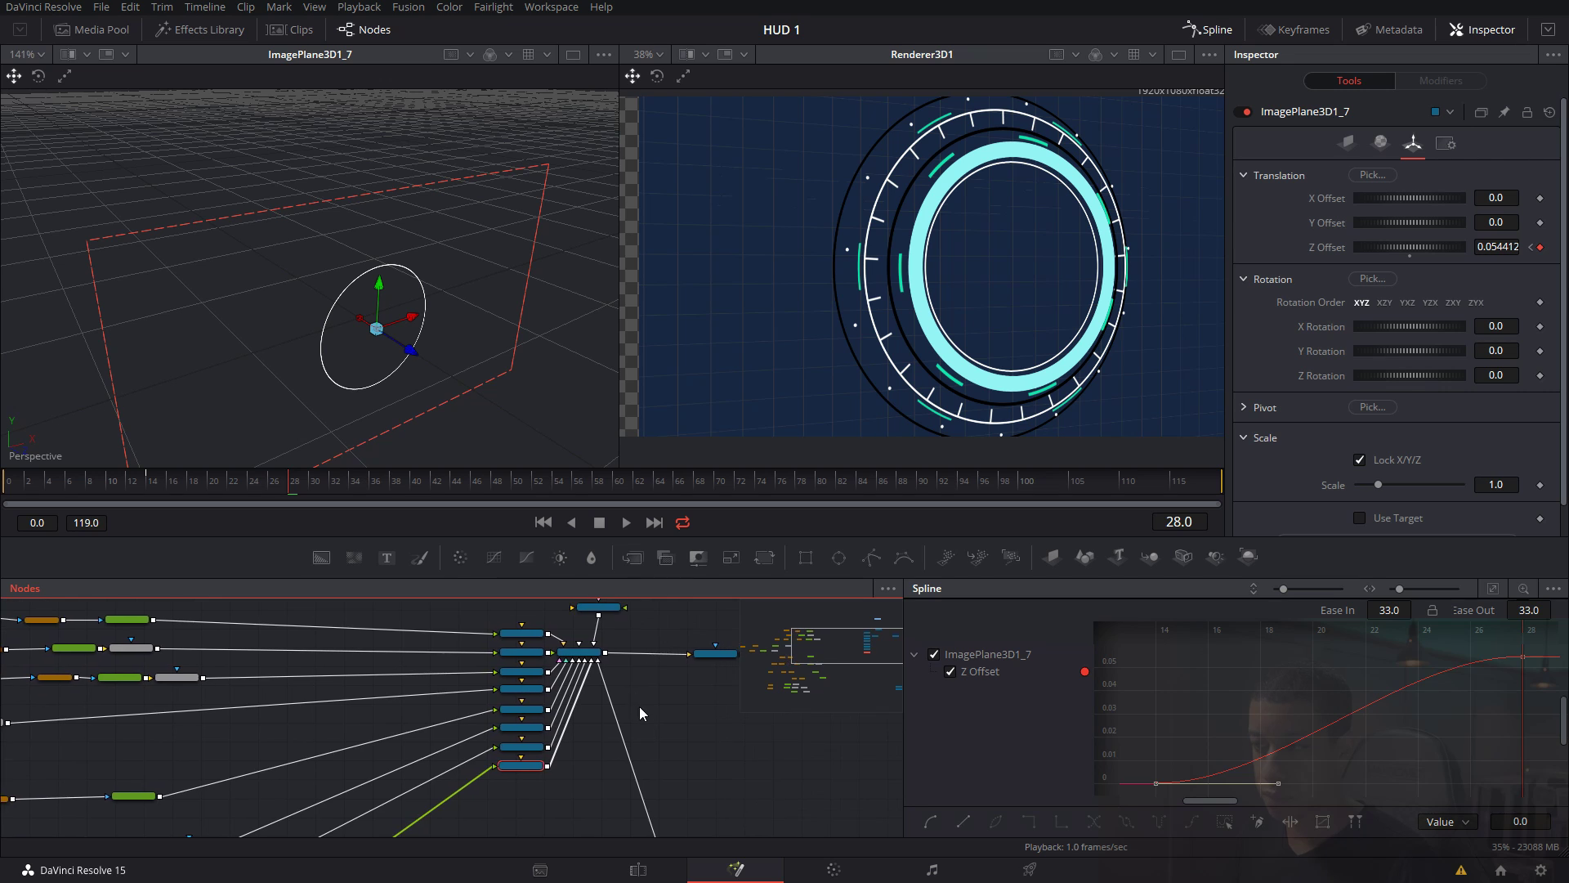
click(648, 712)
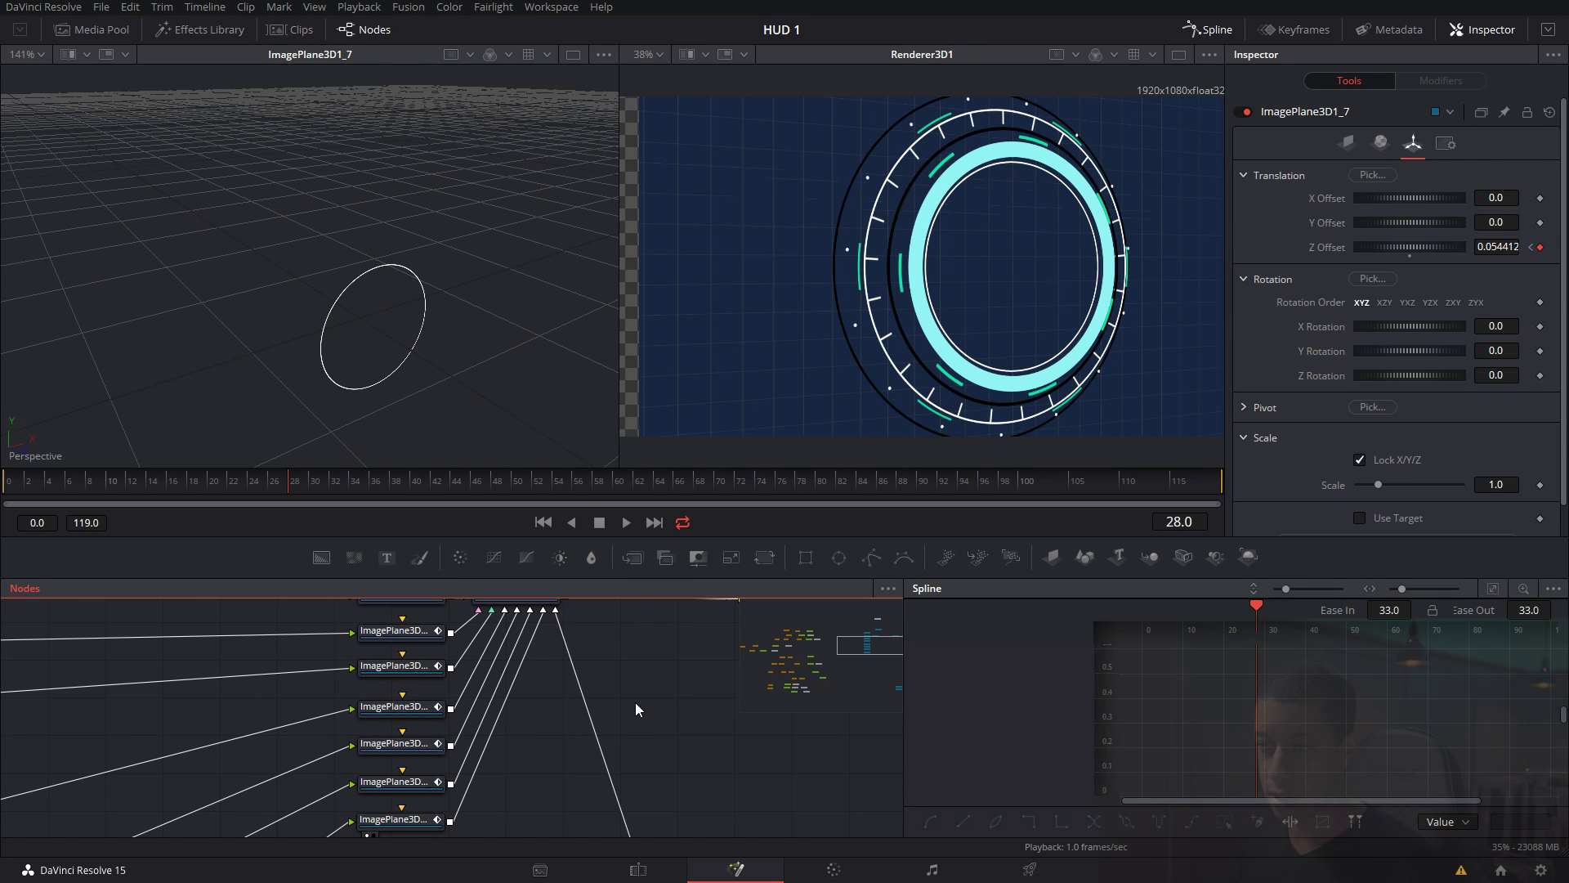
key(shift+space)
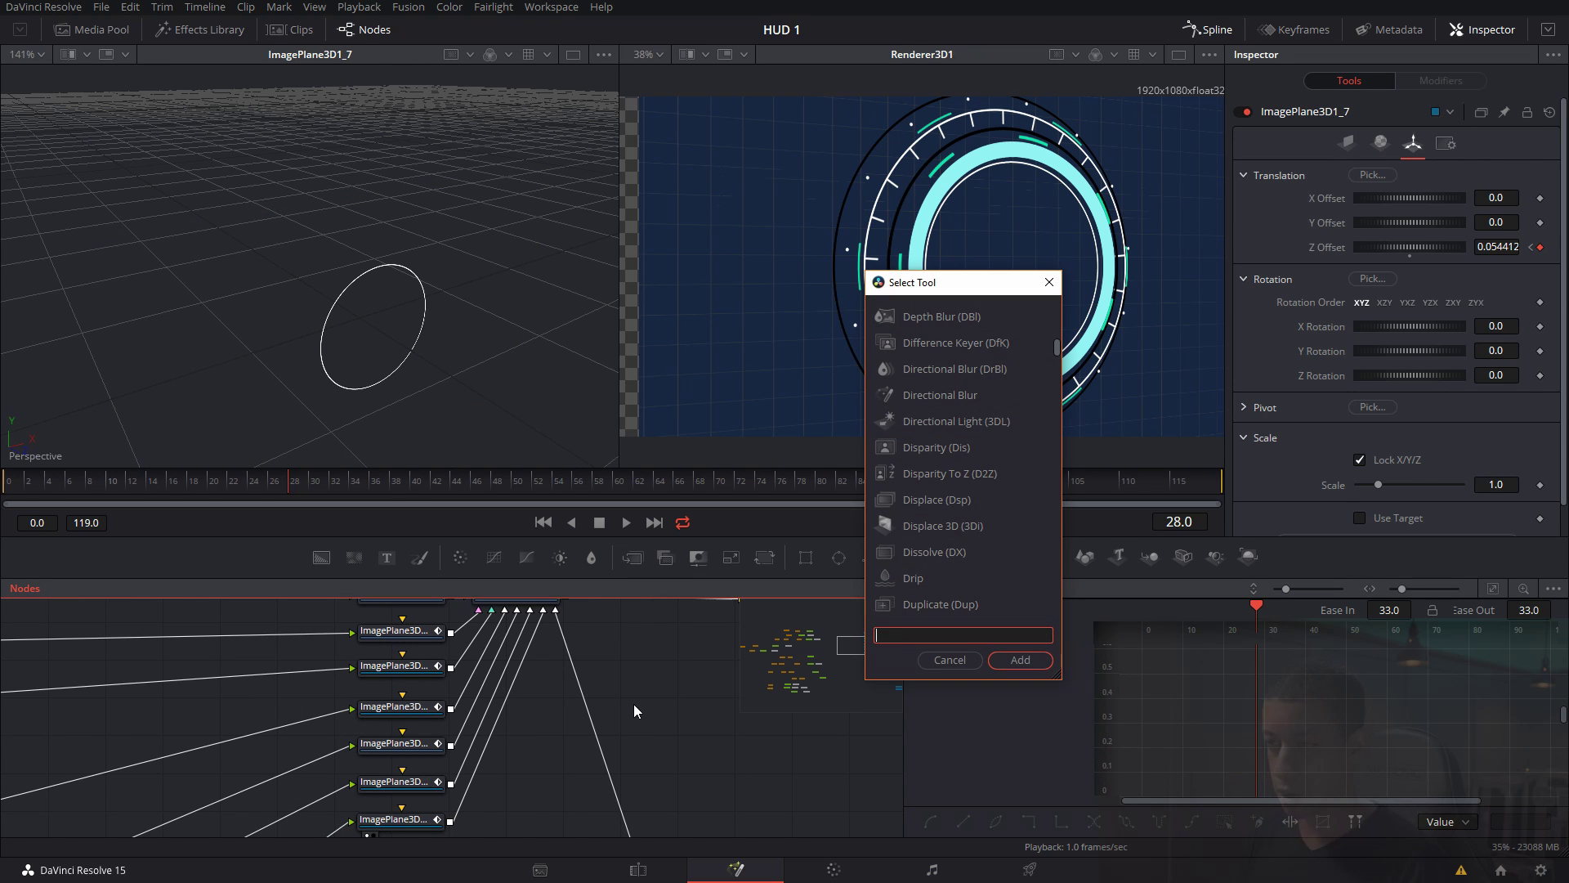
text(mer)
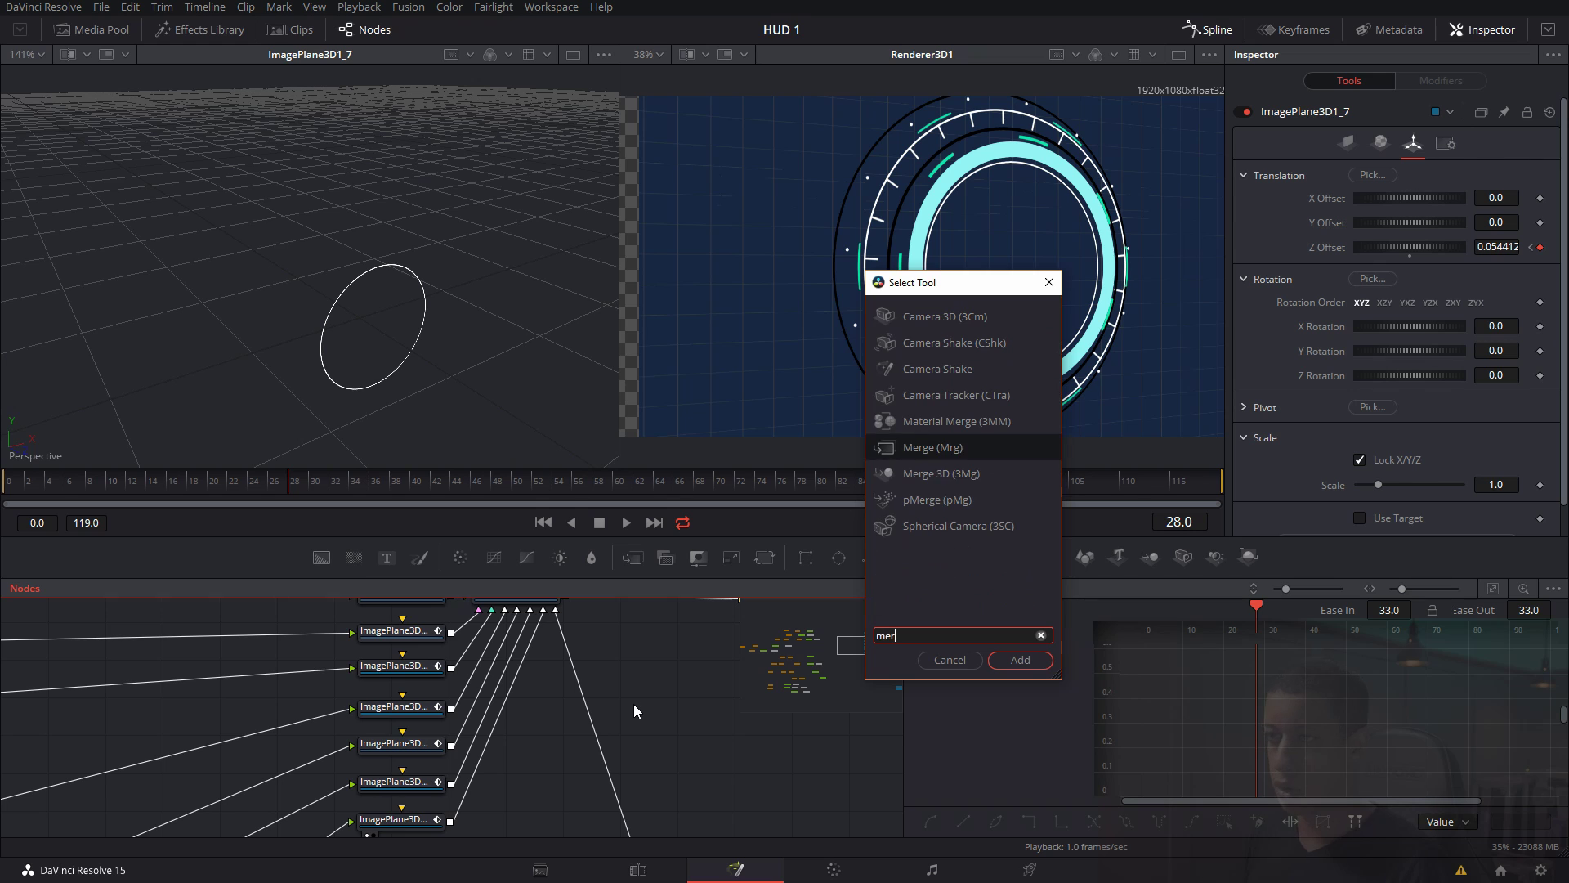
key(Down)
key(Return)
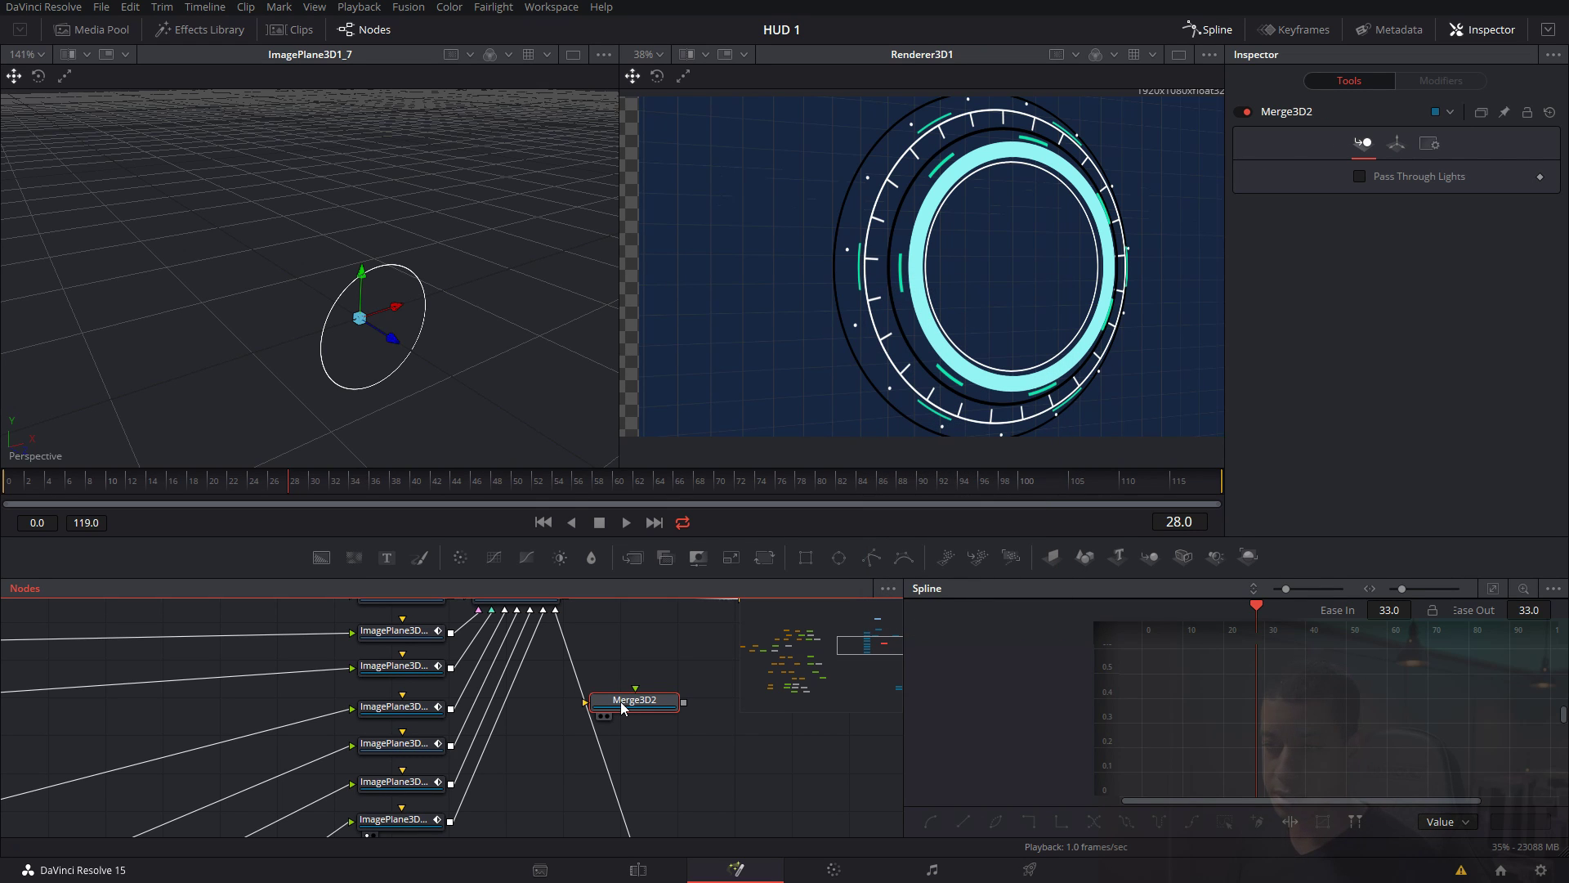
Connect the six ring image planes, down to ImagePlane3D1_7, to Merge3D2 and load Merge3D2 in the 3D viewer.
scroll(595, 650, up, 1)
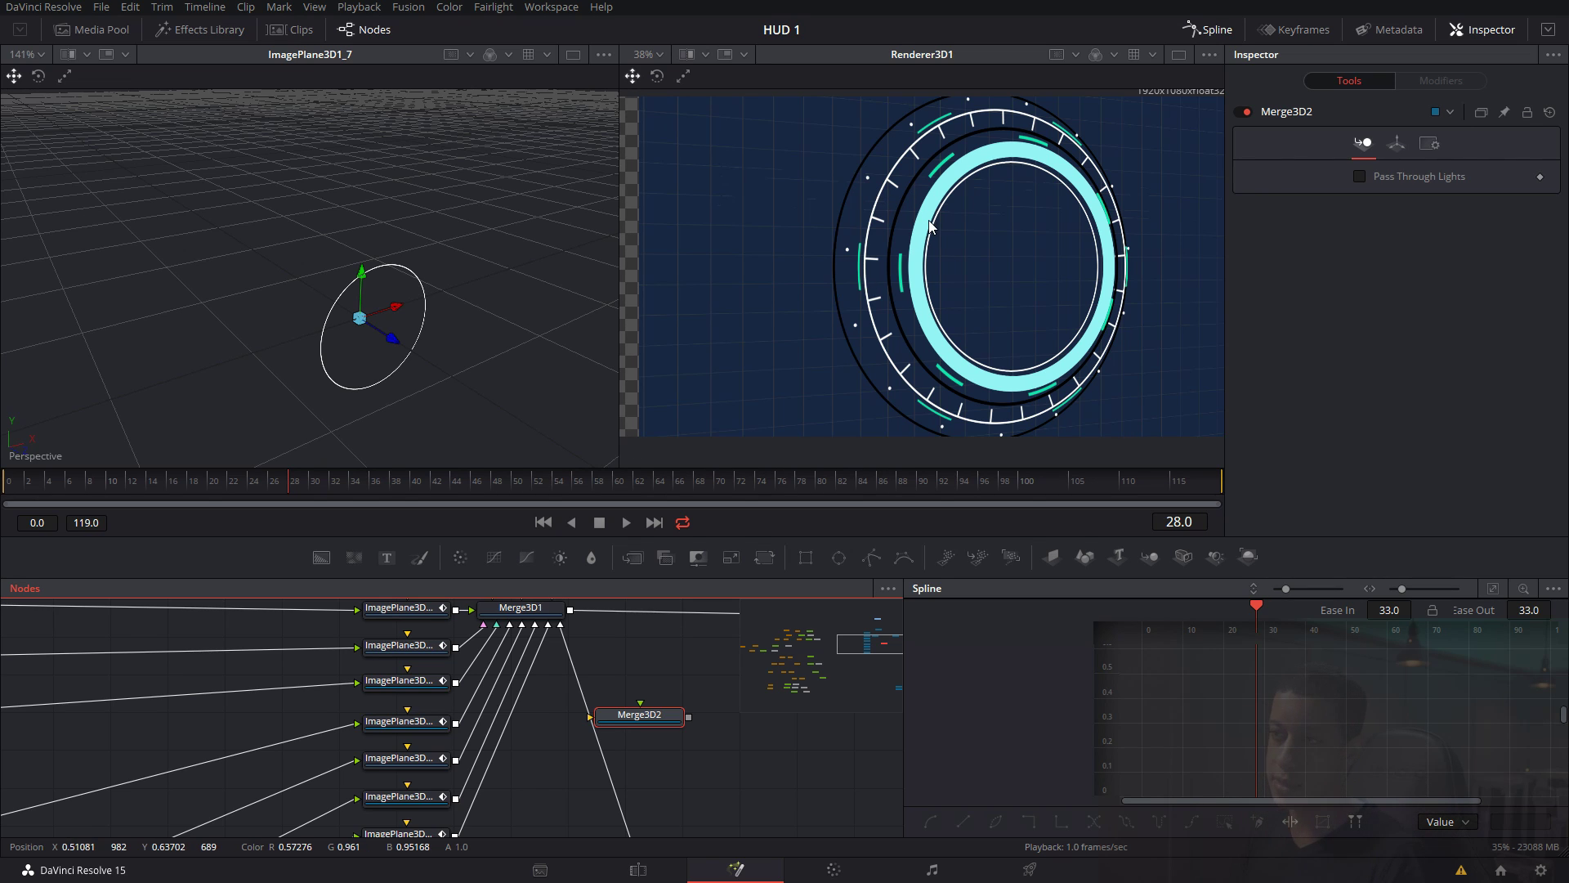
scroll(515, 781, up, 3)
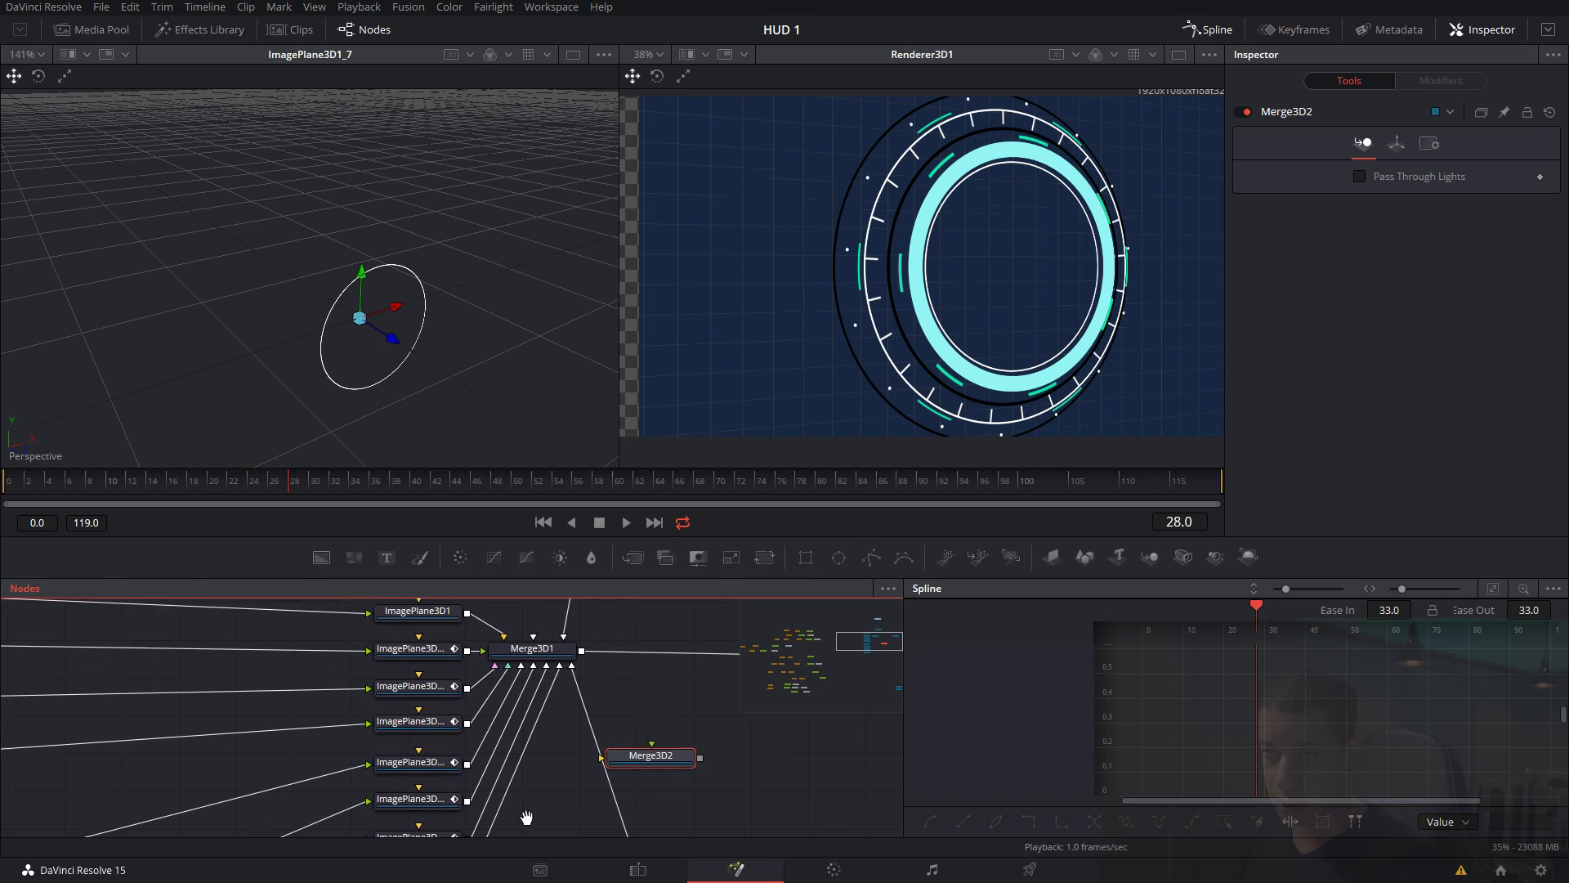
drag(655, 761, 559, 705)
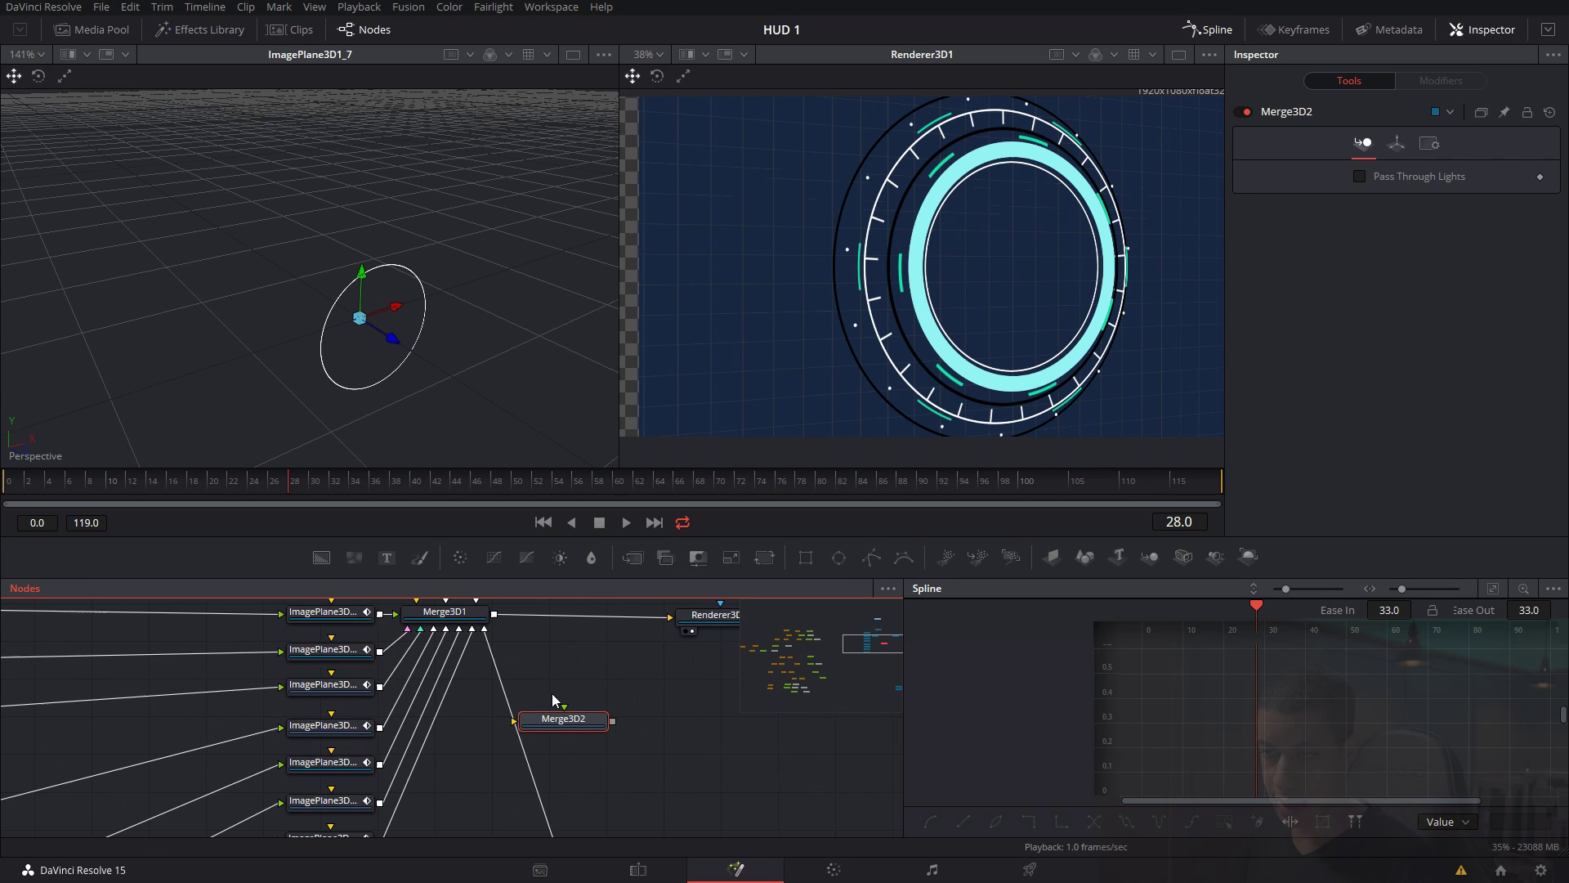
drag(379, 652, 523, 722)
scroll(402, 710, down, 3)
drag(397, 705, 577, 662)
drag(396, 743, 579, 662)
drag(396, 780, 613, 728)
drag(518, 733, 483, 448)
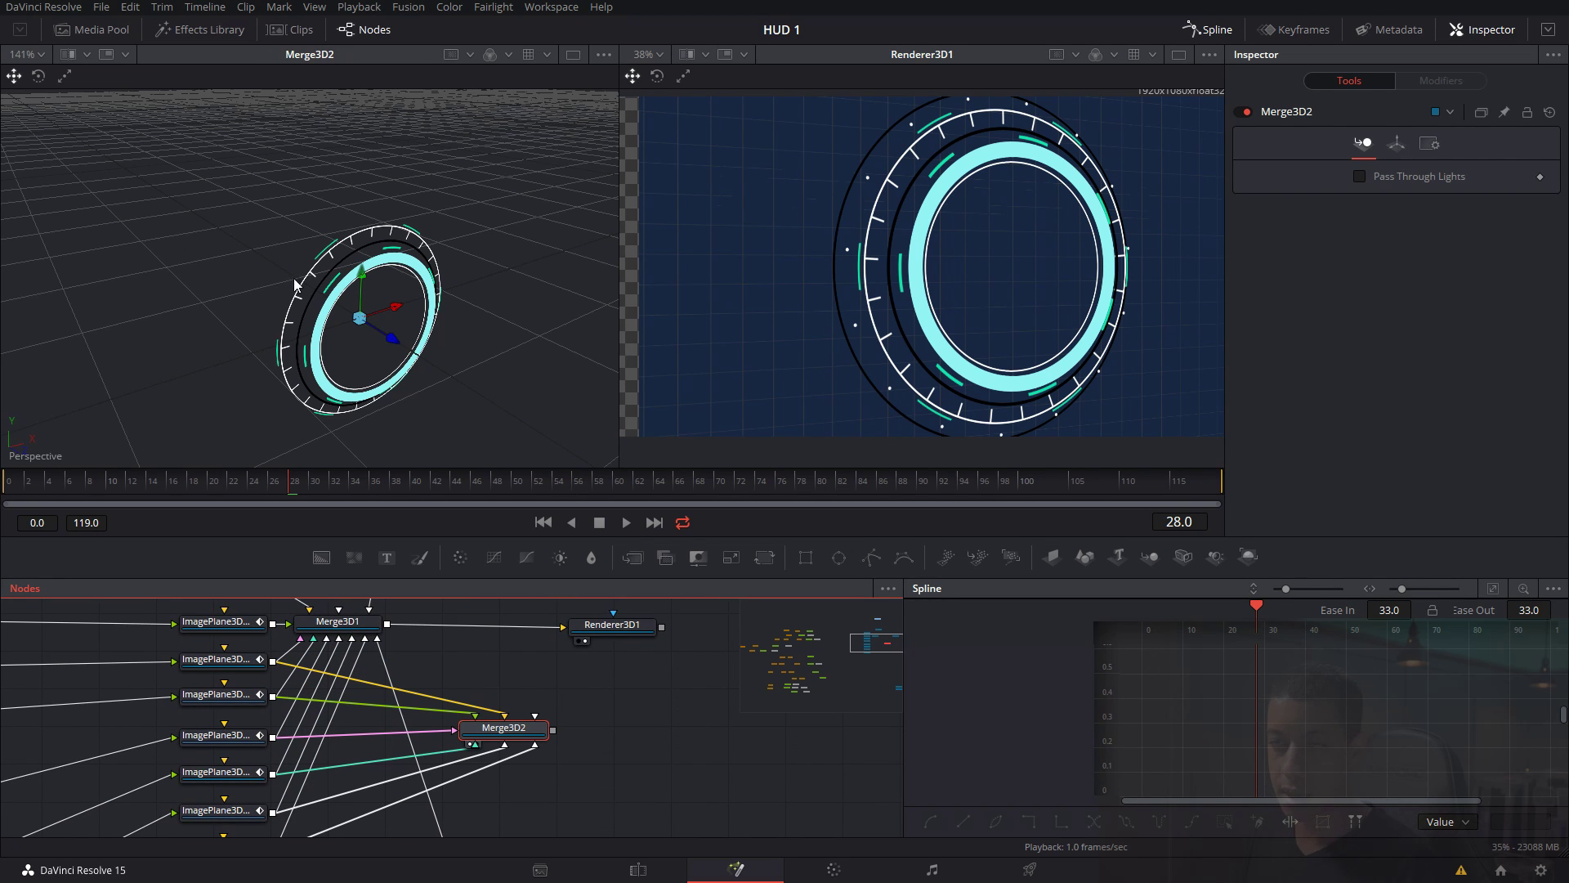
Set Merge3D2's Scale to 0.5 and connect its output to Merge3D1.
drag(582, 712, 605, 727)
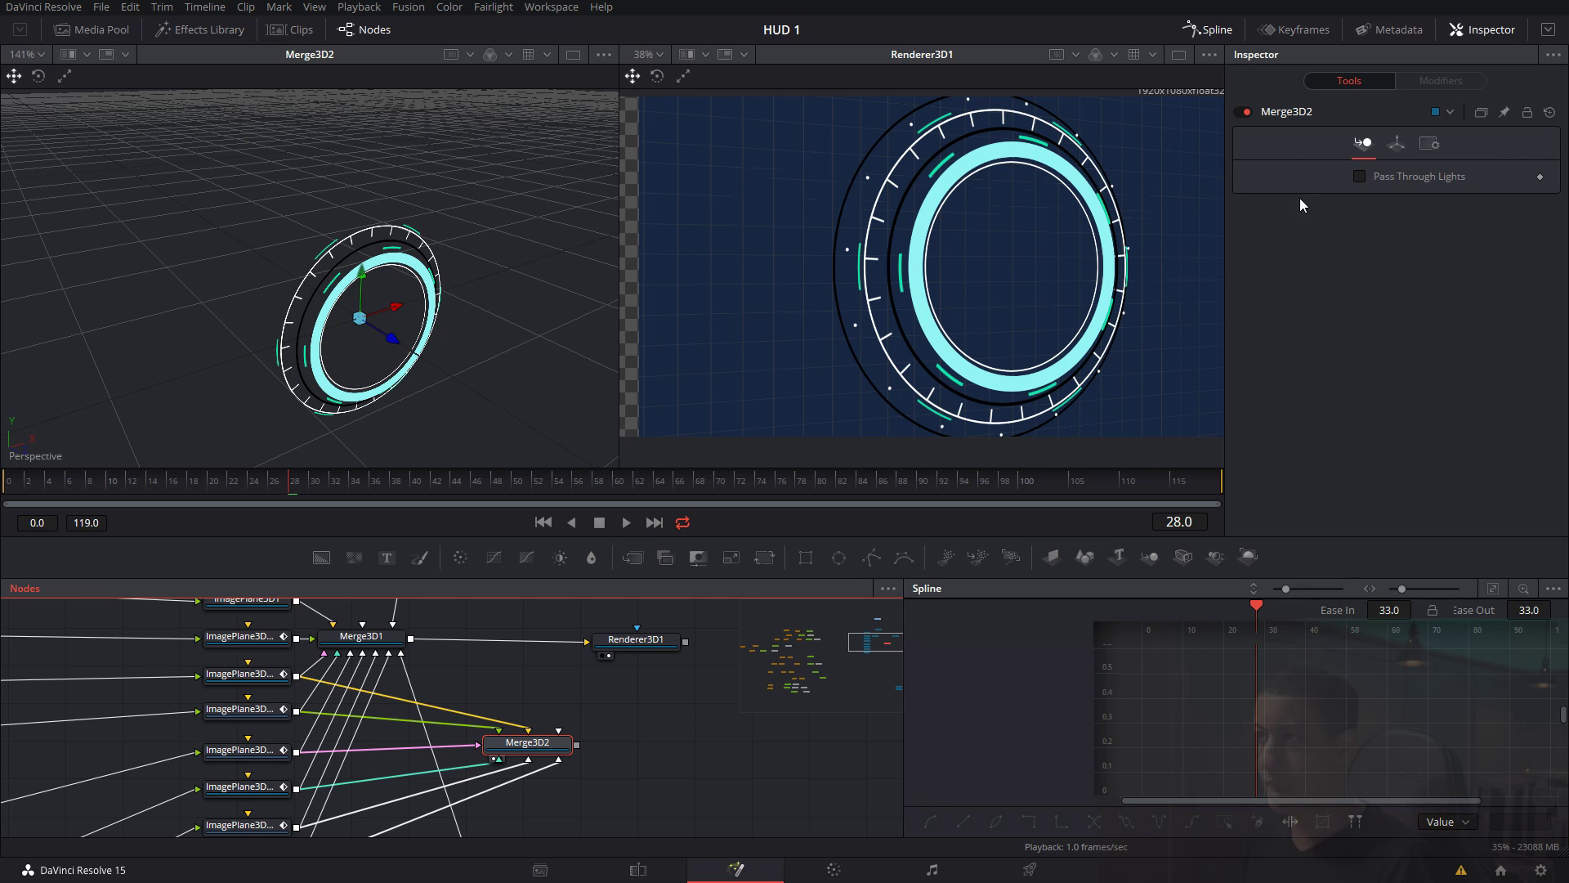
click(1397, 146)
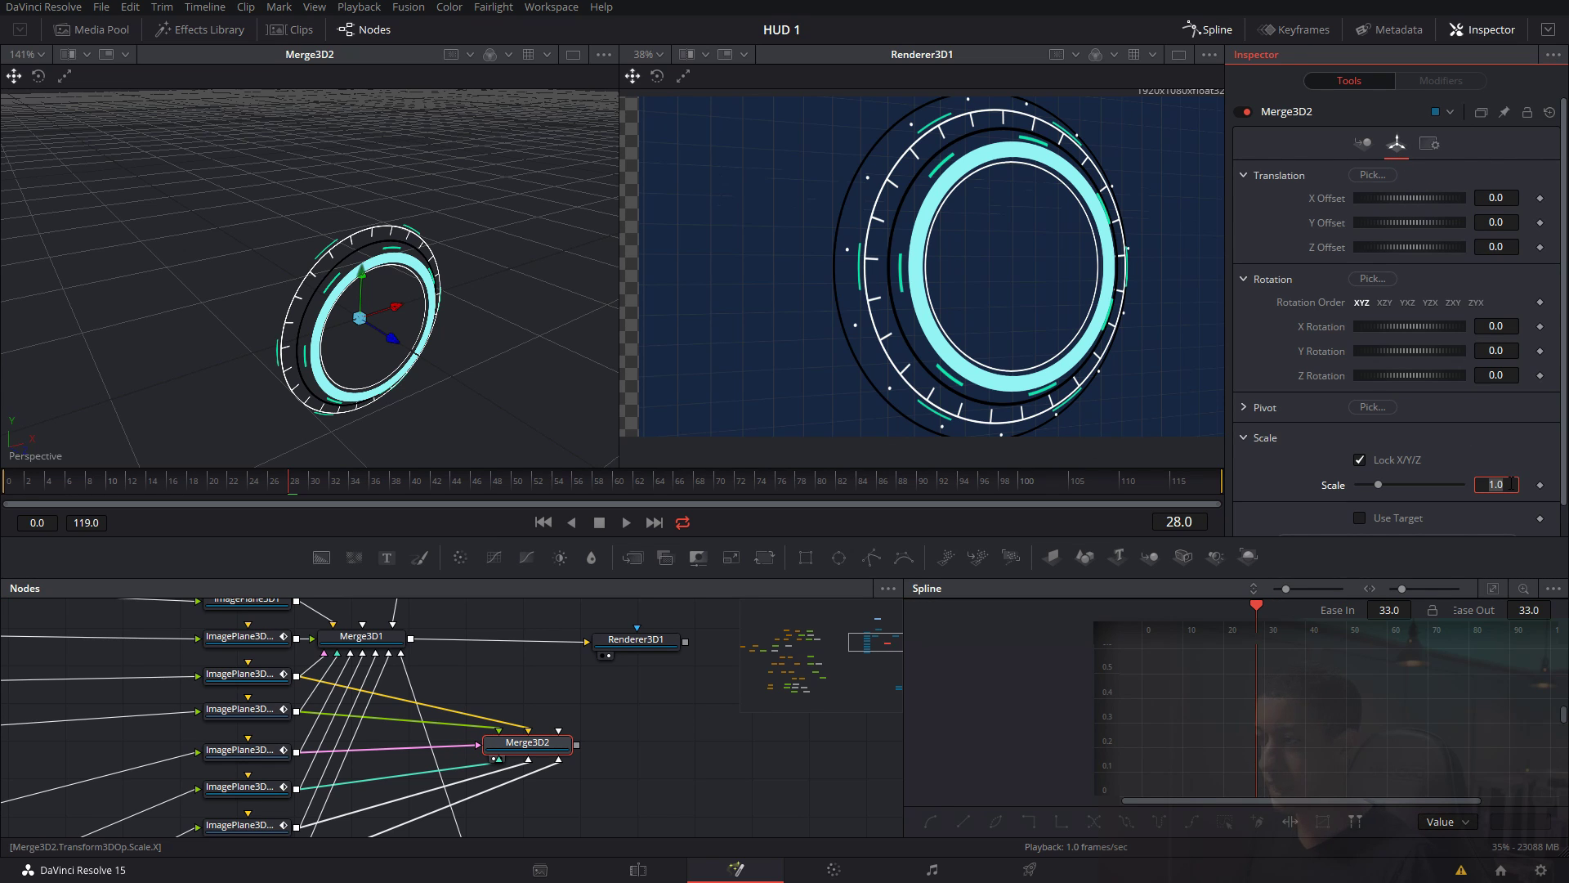
text(0.5)
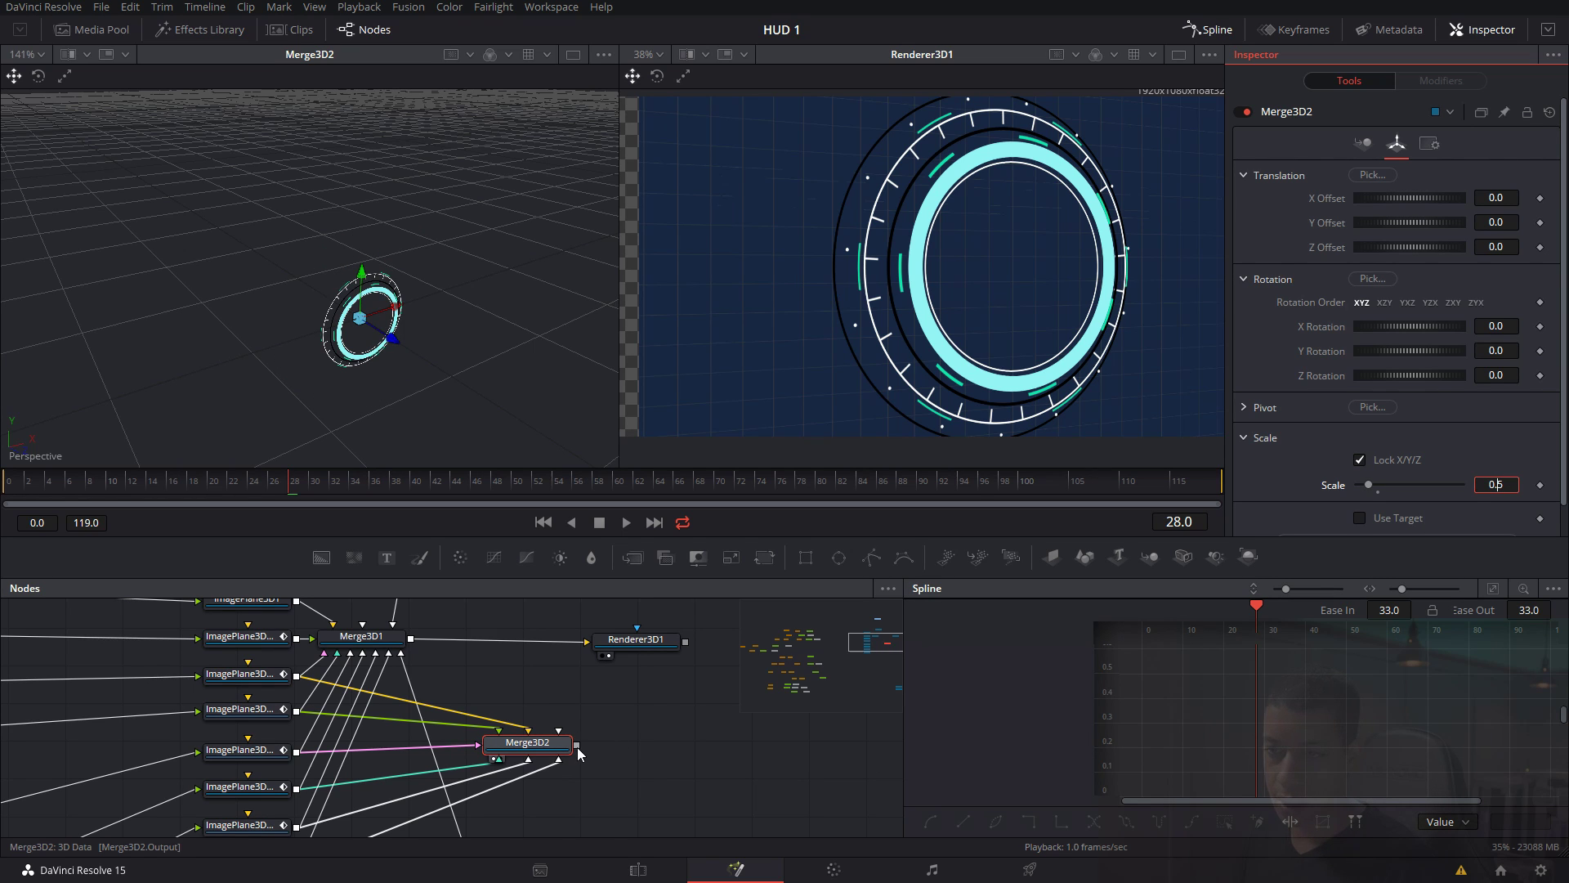
drag(578, 751, 384, 638)
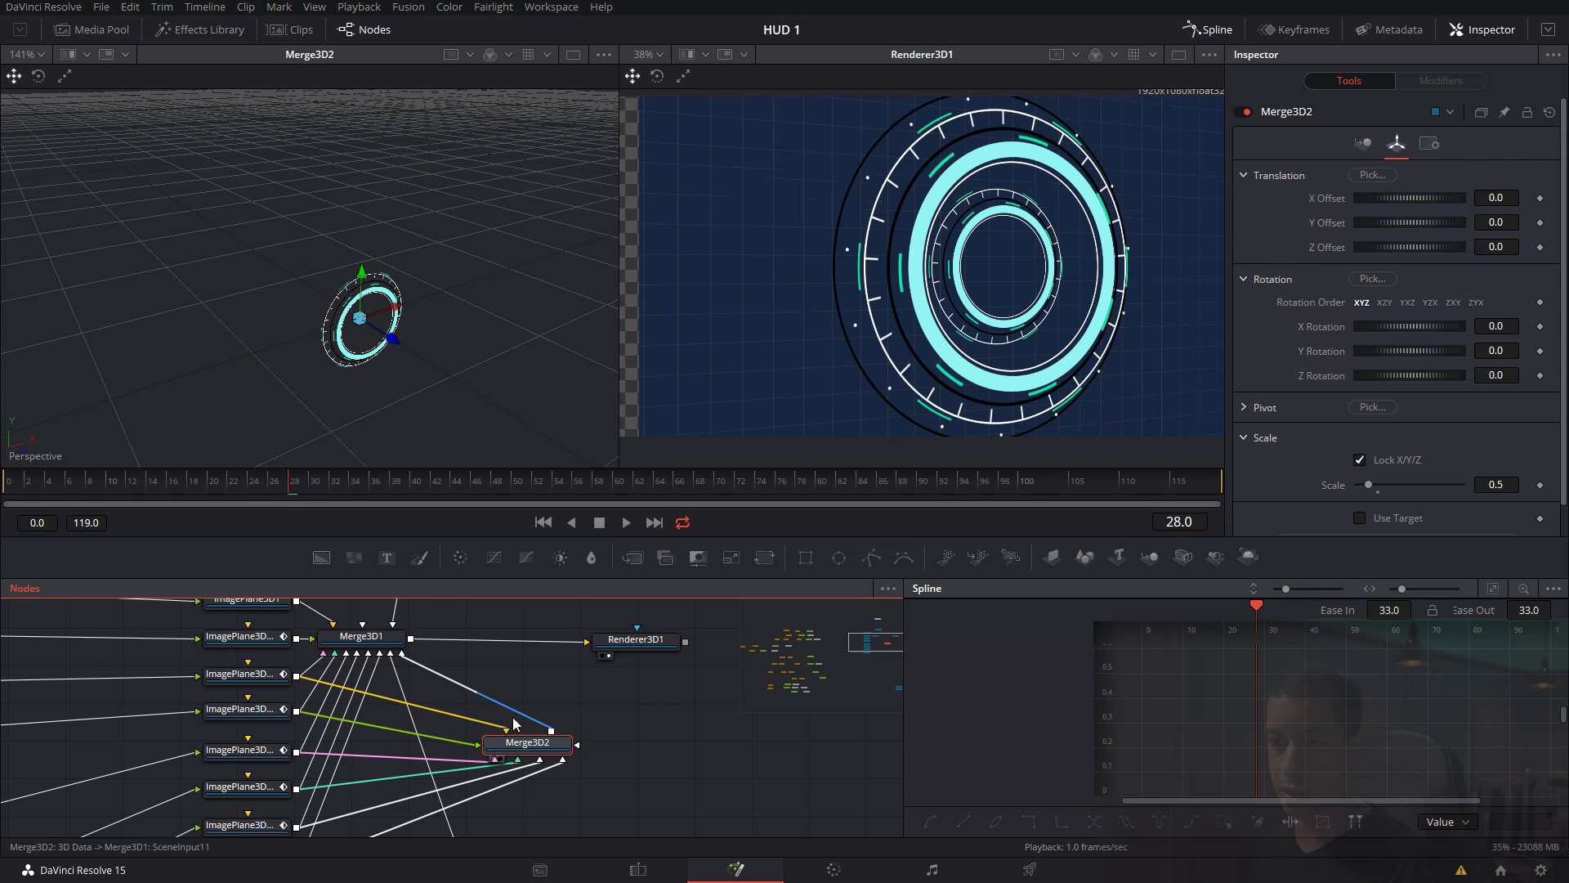
drag(582, 720, 626, 734)
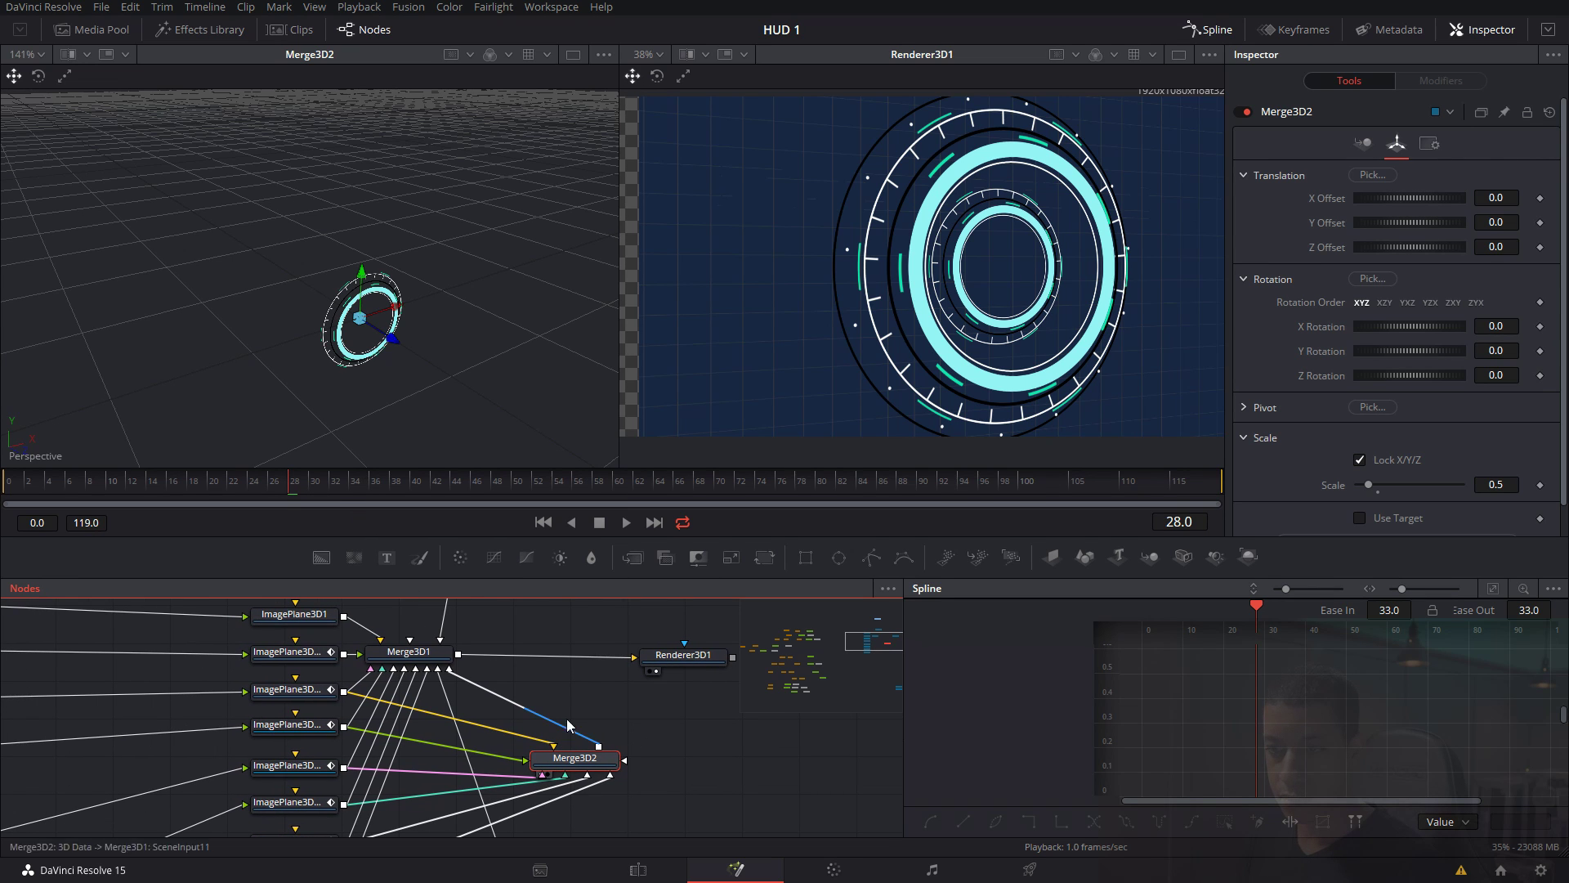
click(423, 653)
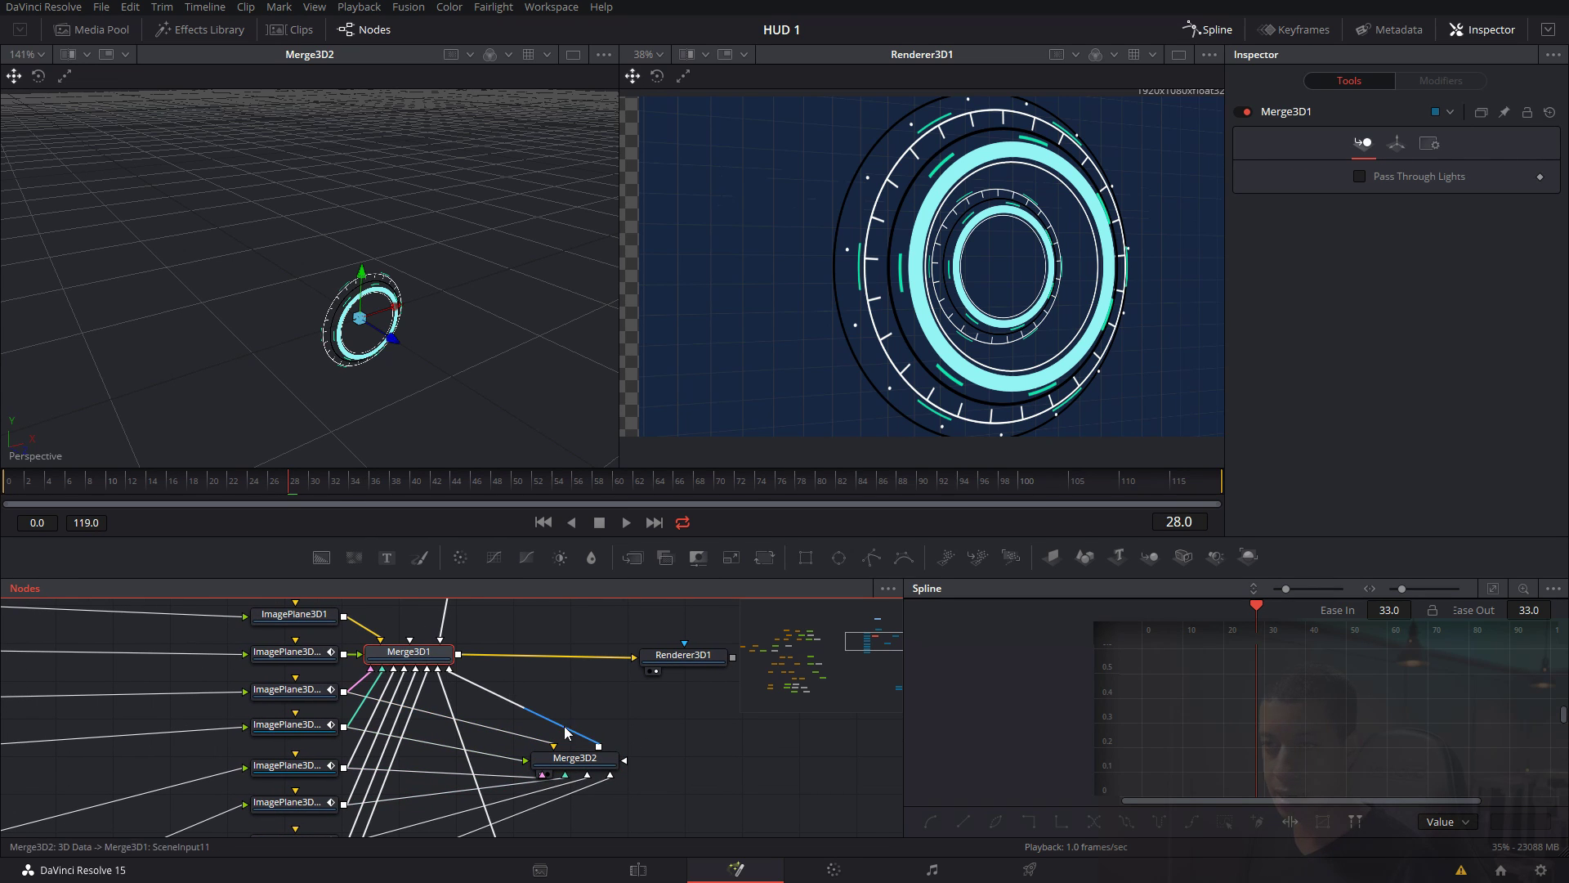
Set Merge3D2's Z Rotation to 133 while checking the rings at frame 14.
click(606, 755)
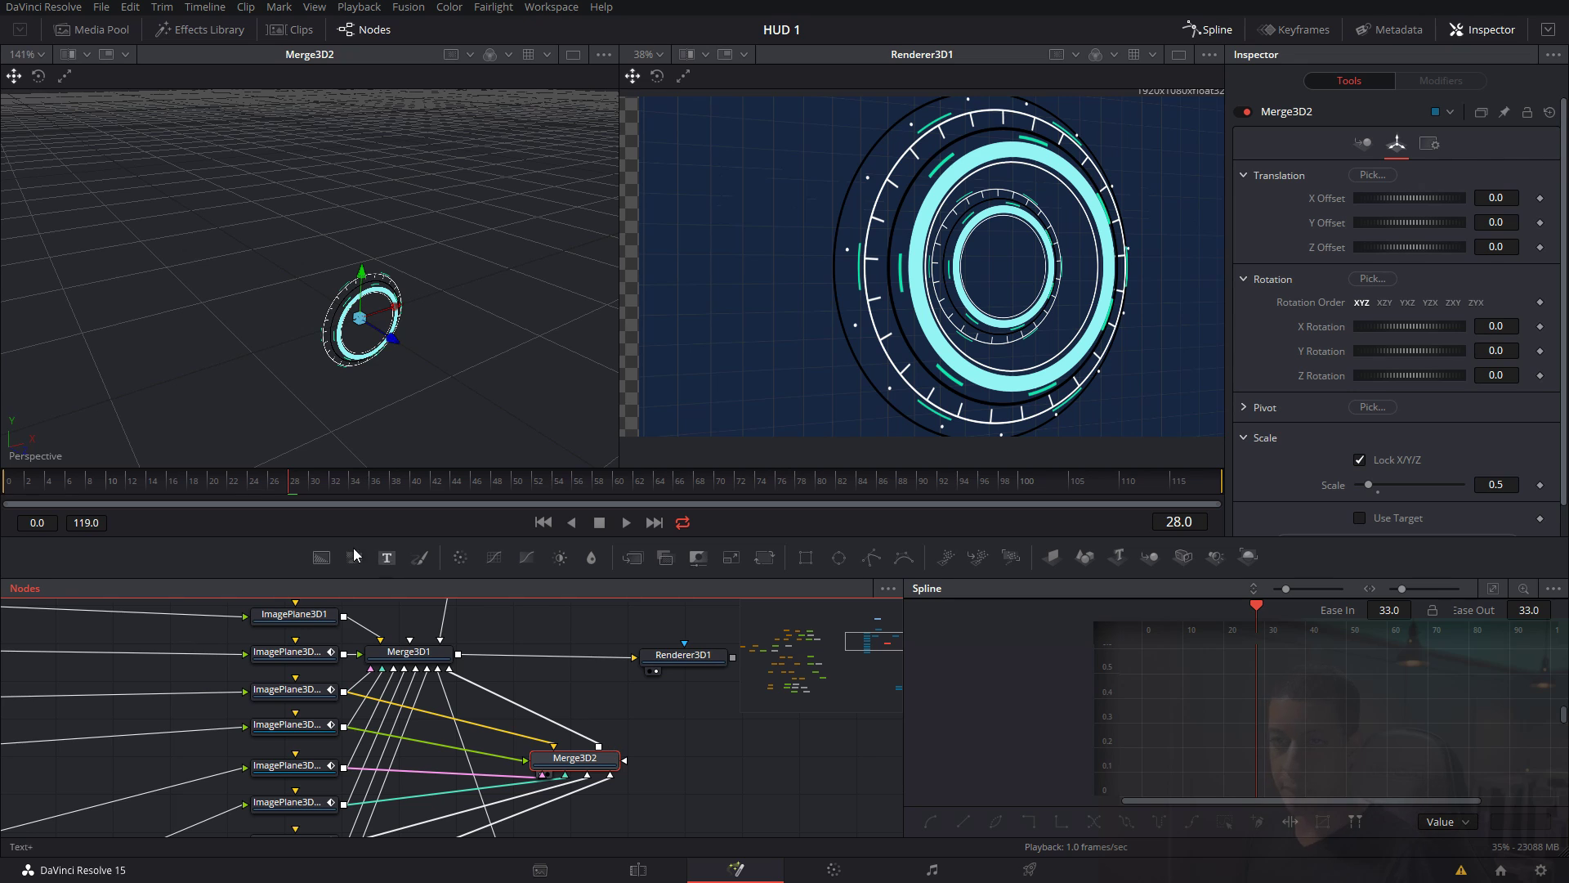
click(125, 494)
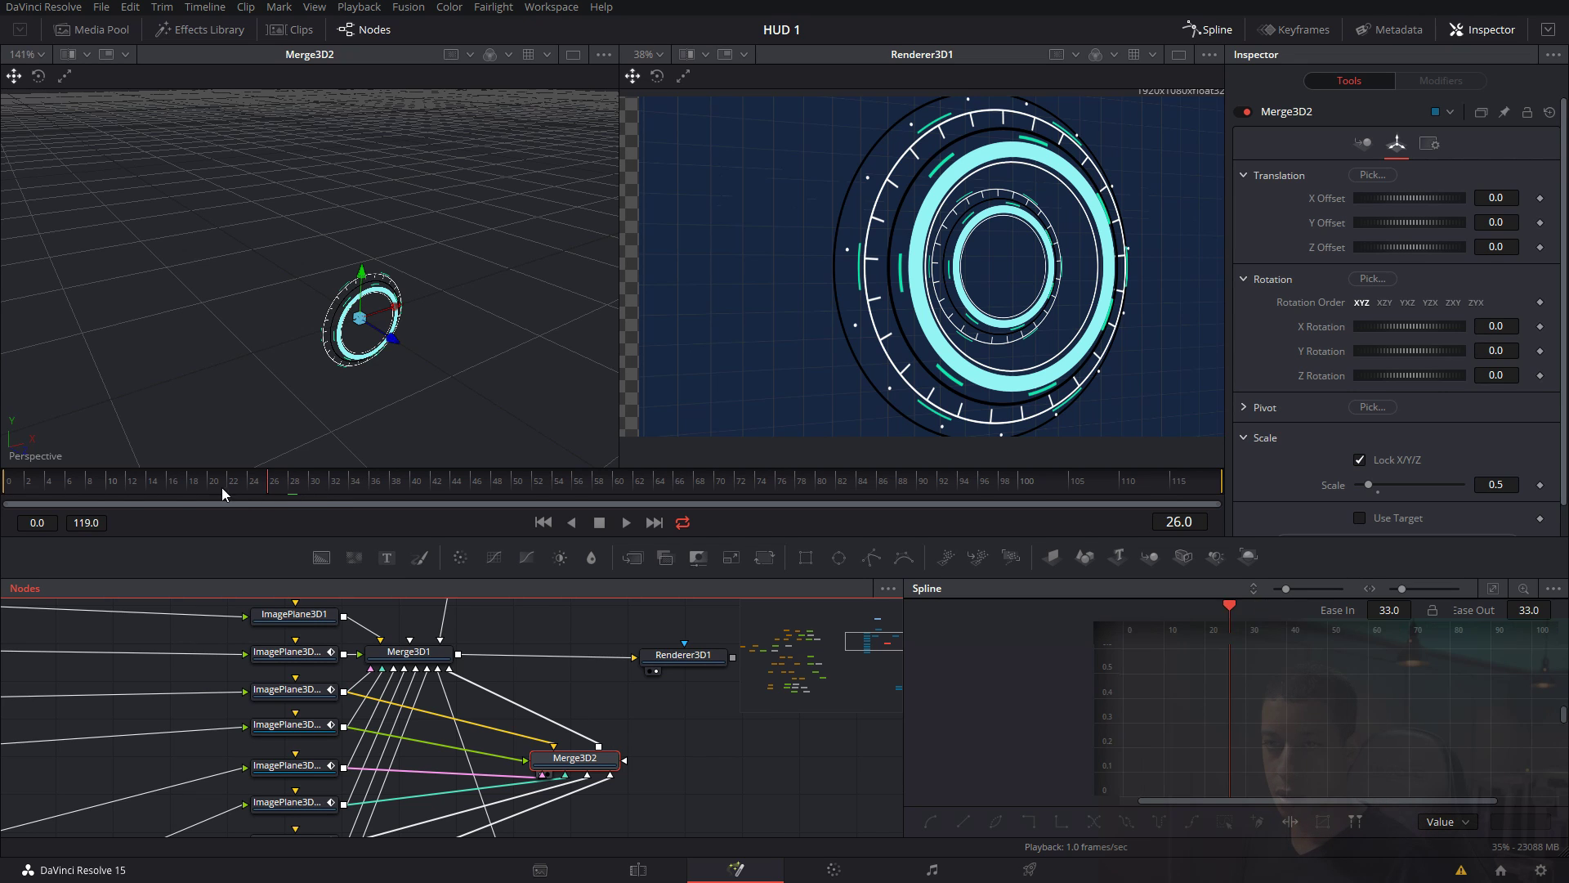
click(12, 493)
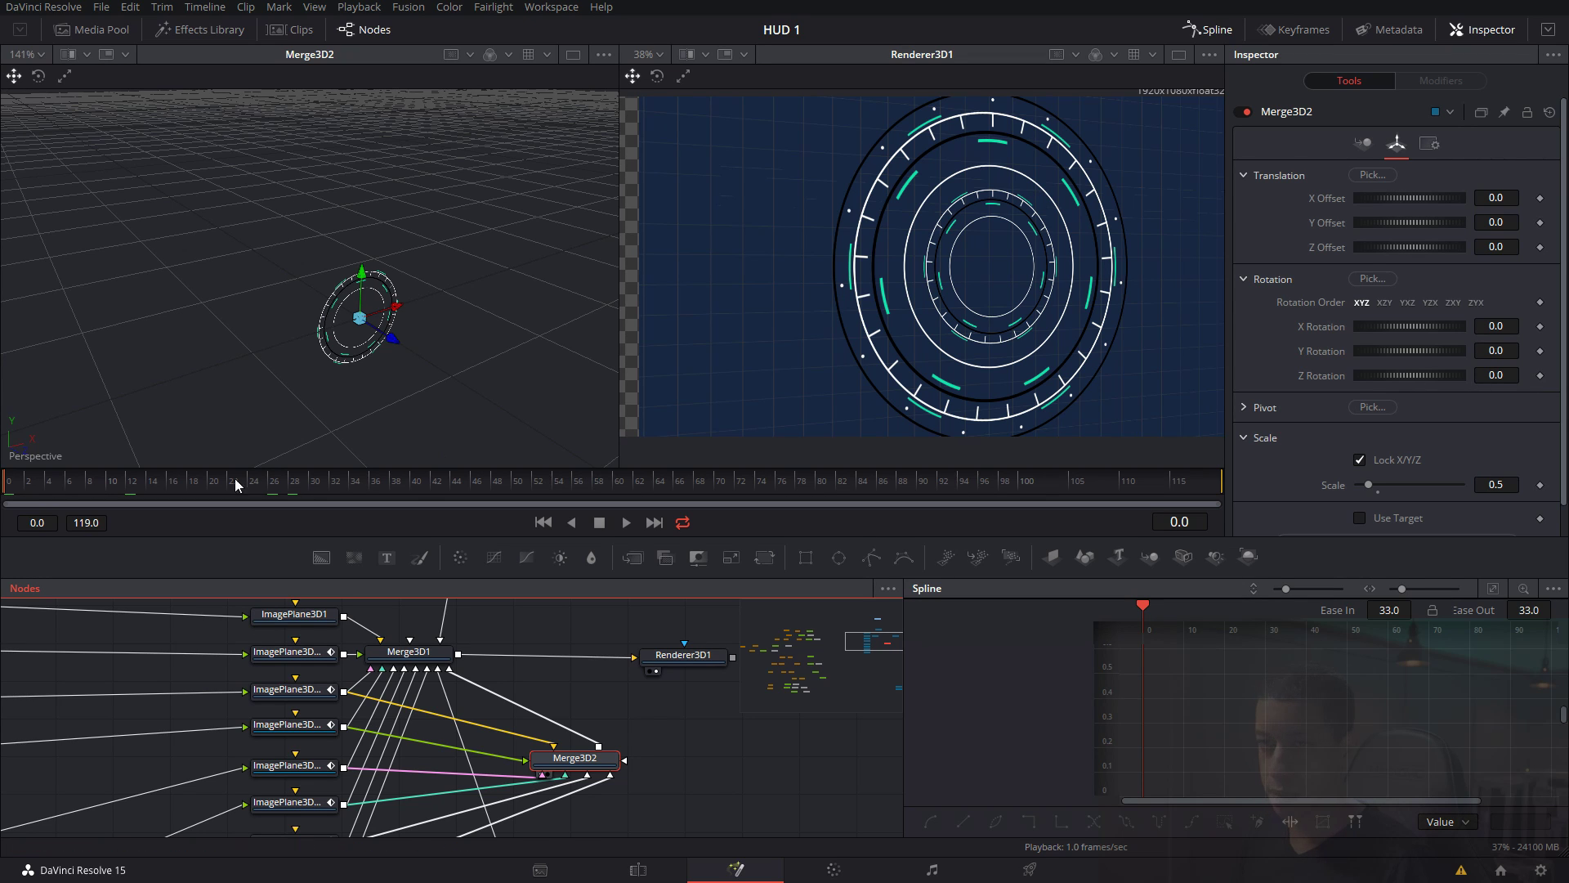
drag(72, 485, 141, 497)
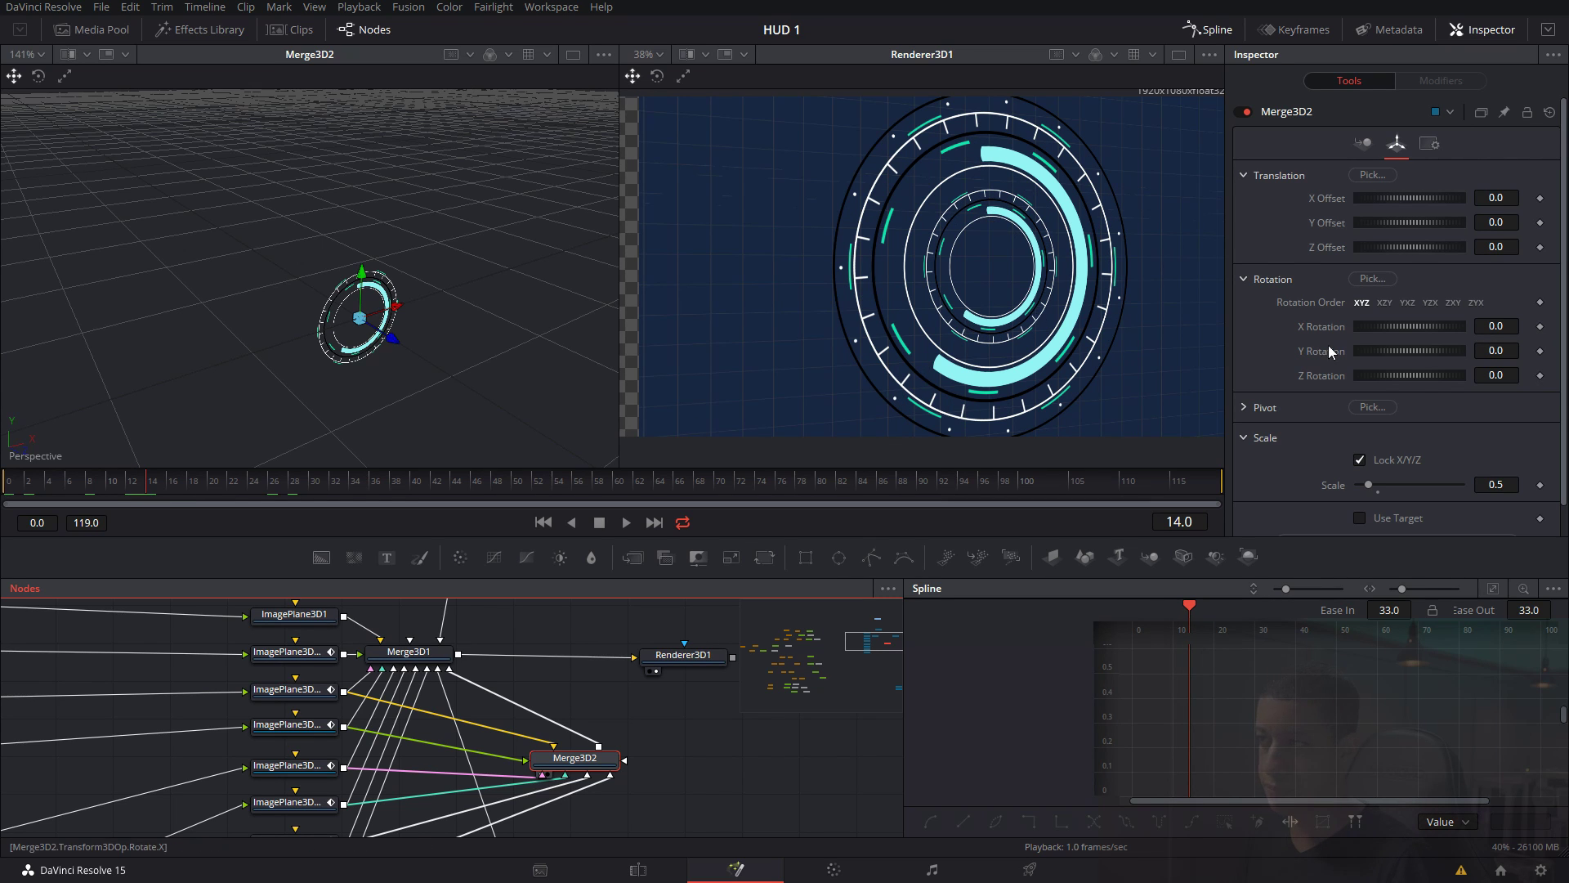
drag(1402, 379, 1441, 381)
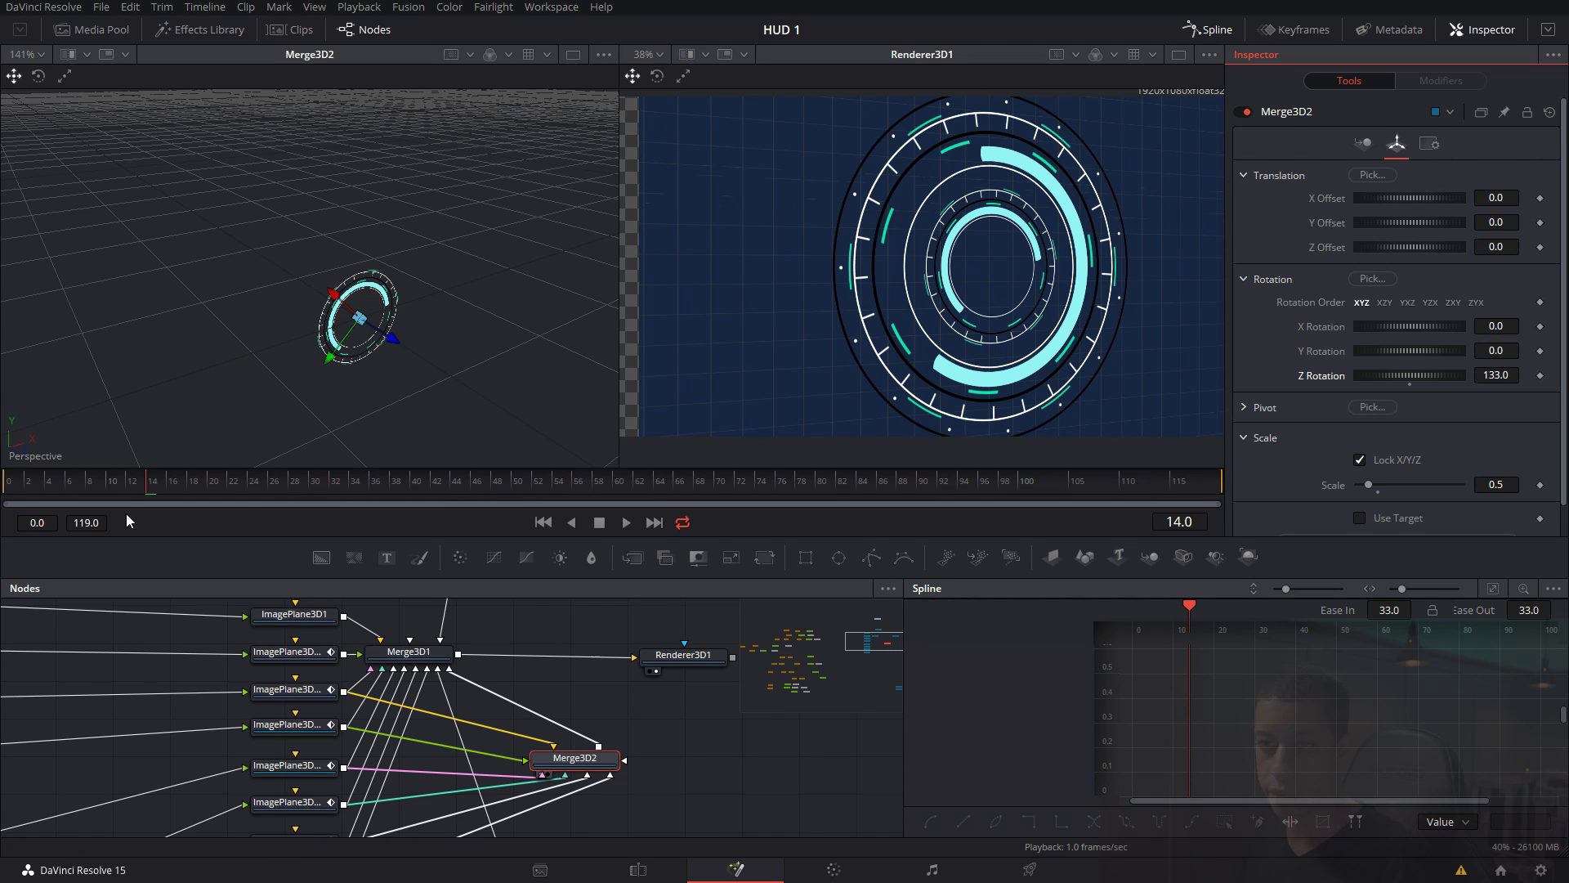
Animate Merge3D2's Z Rotation with a keyframe of 133 at frame 0 and one of 163 at frame 119.
drag(97, 483, 5, 484)
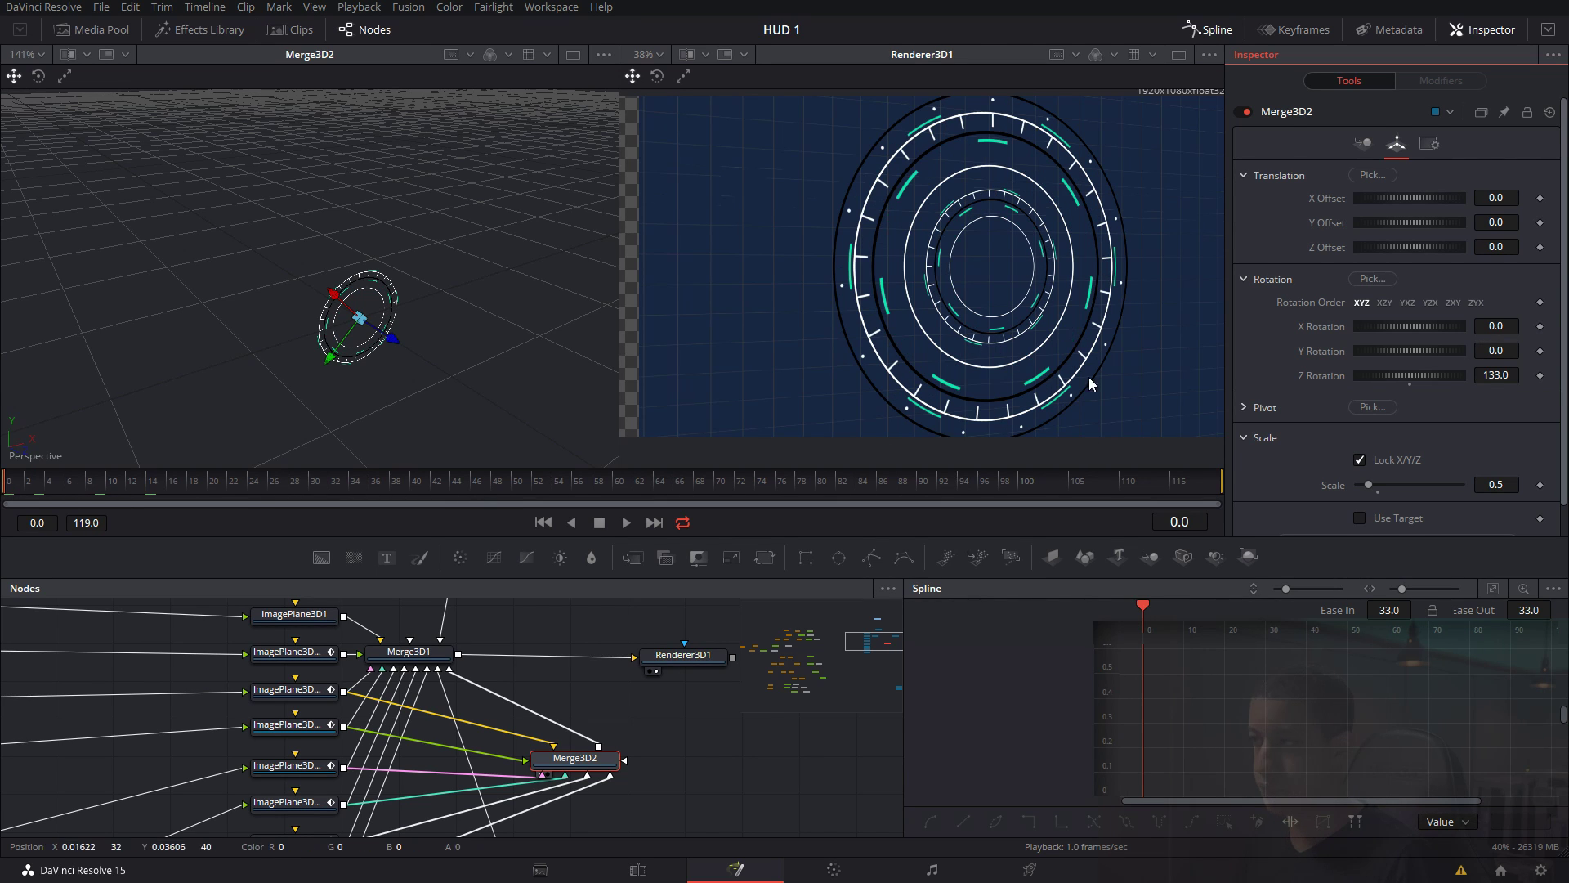
click(1541, 377)
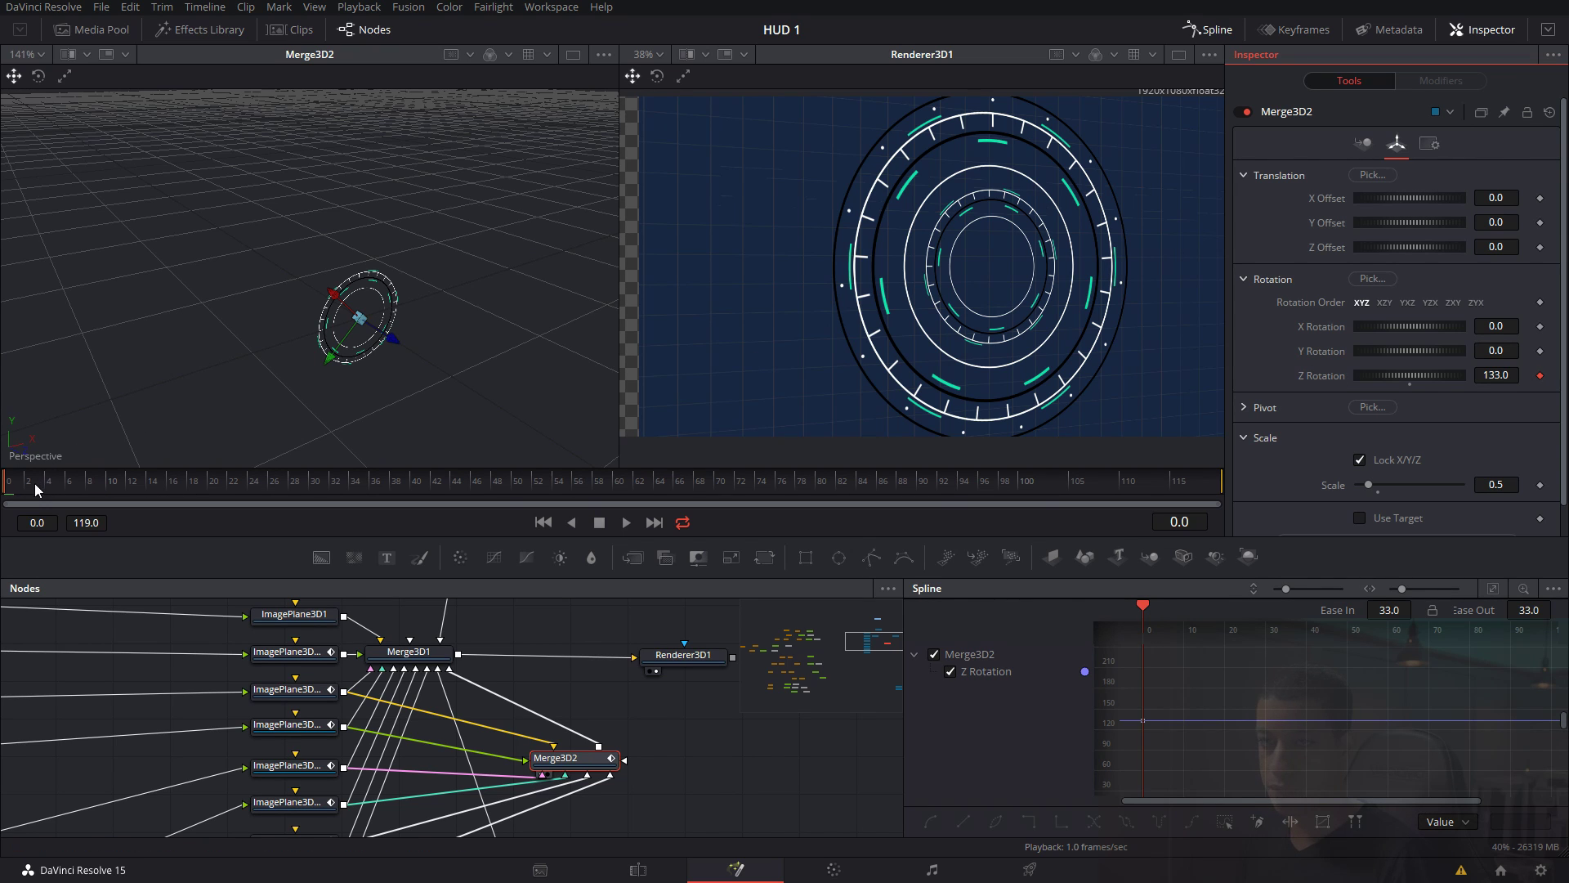
drag(36, 488, 1218, 484)
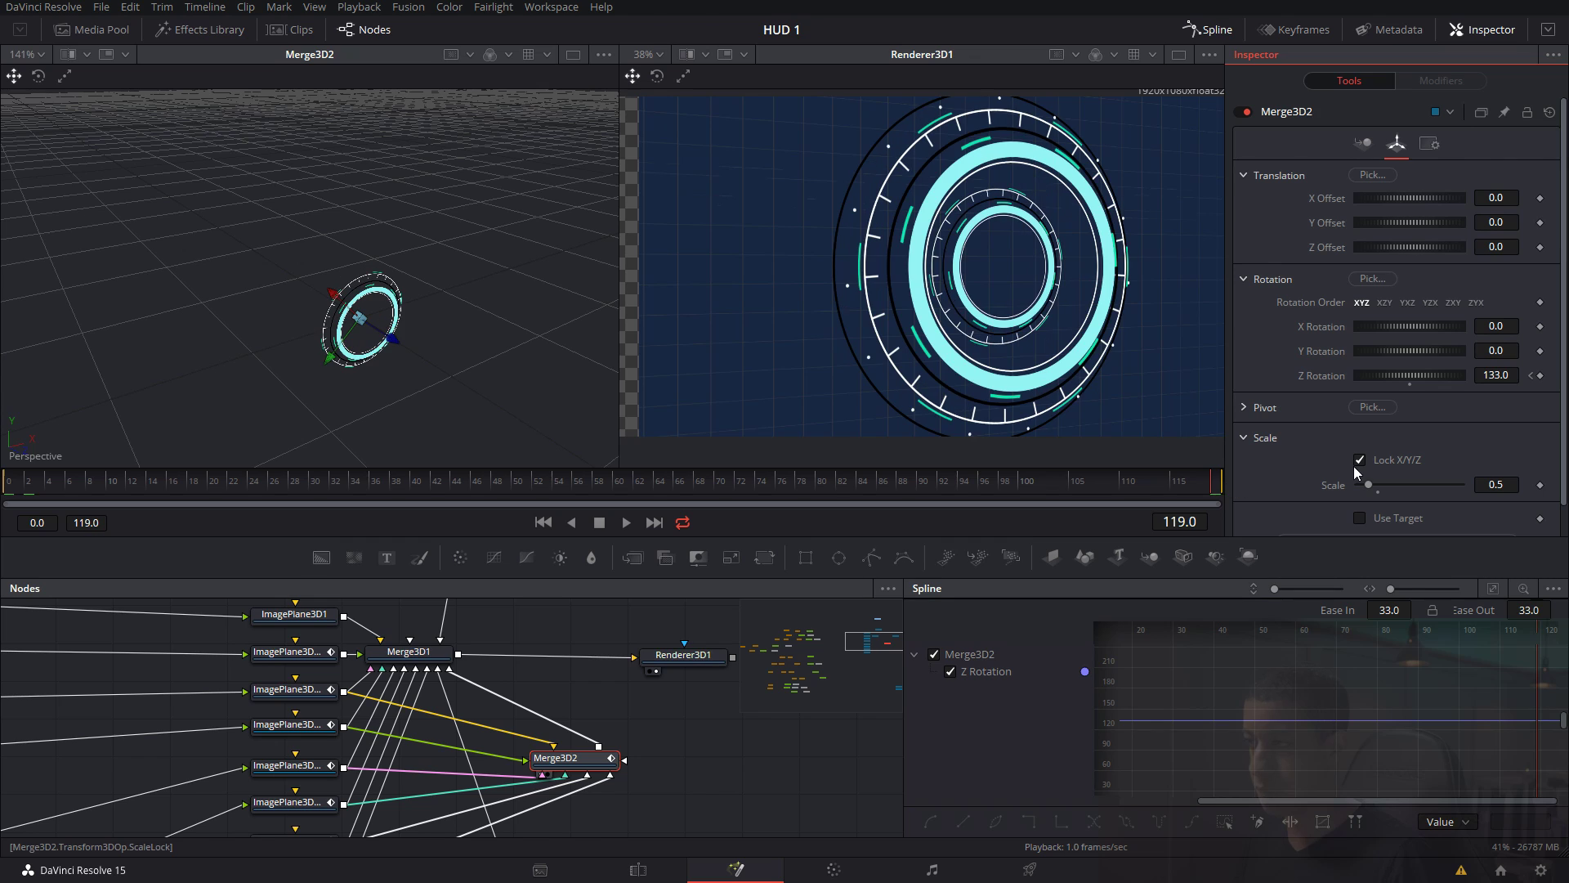
click(1500, 376)
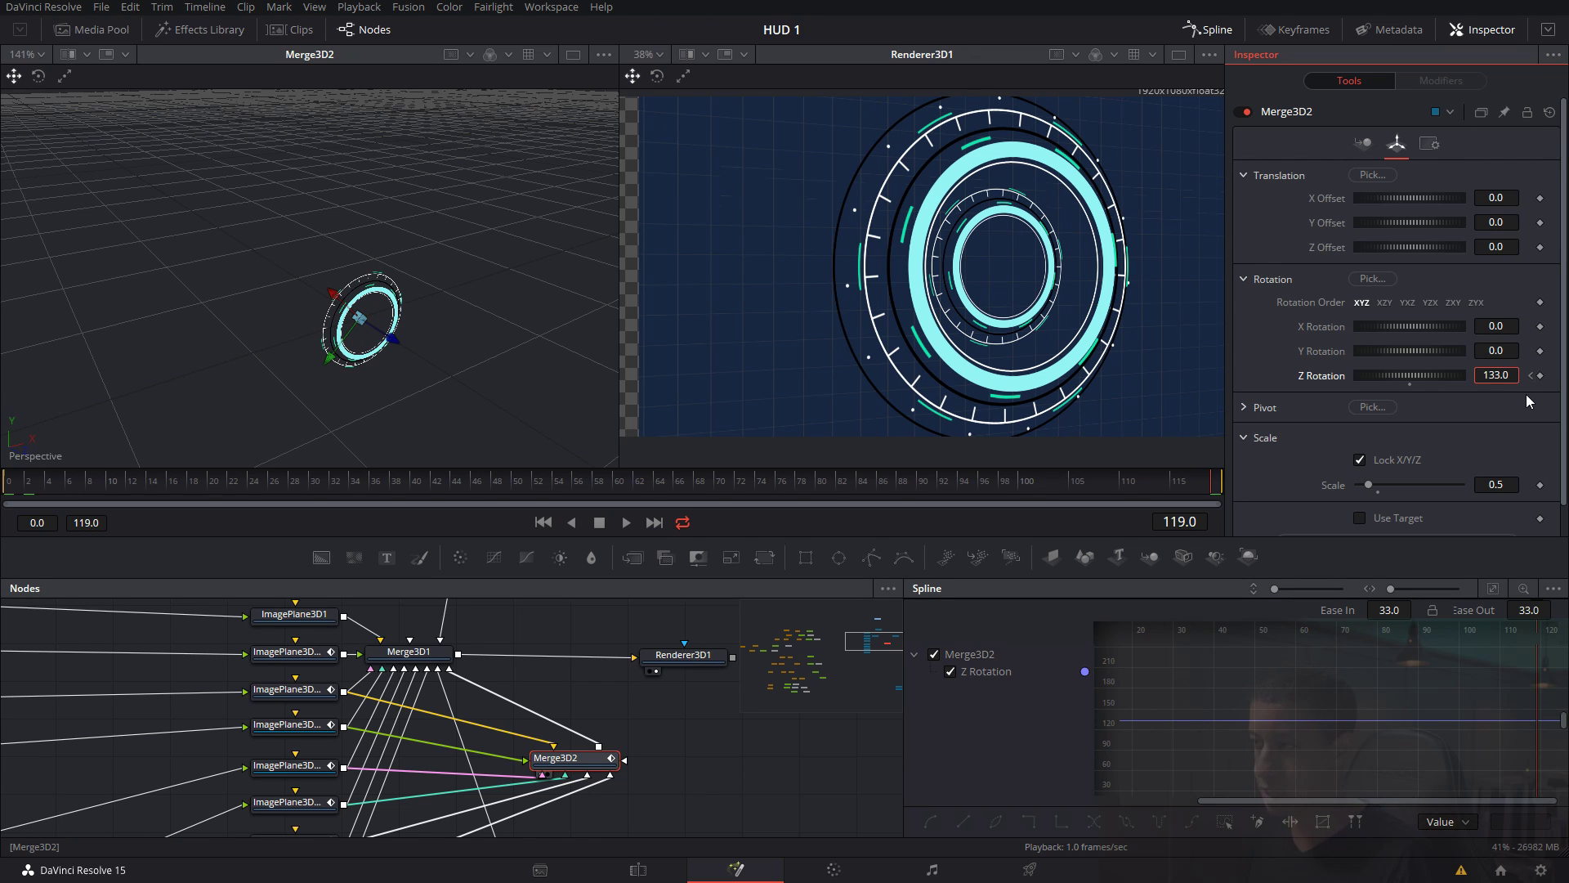
text(6)
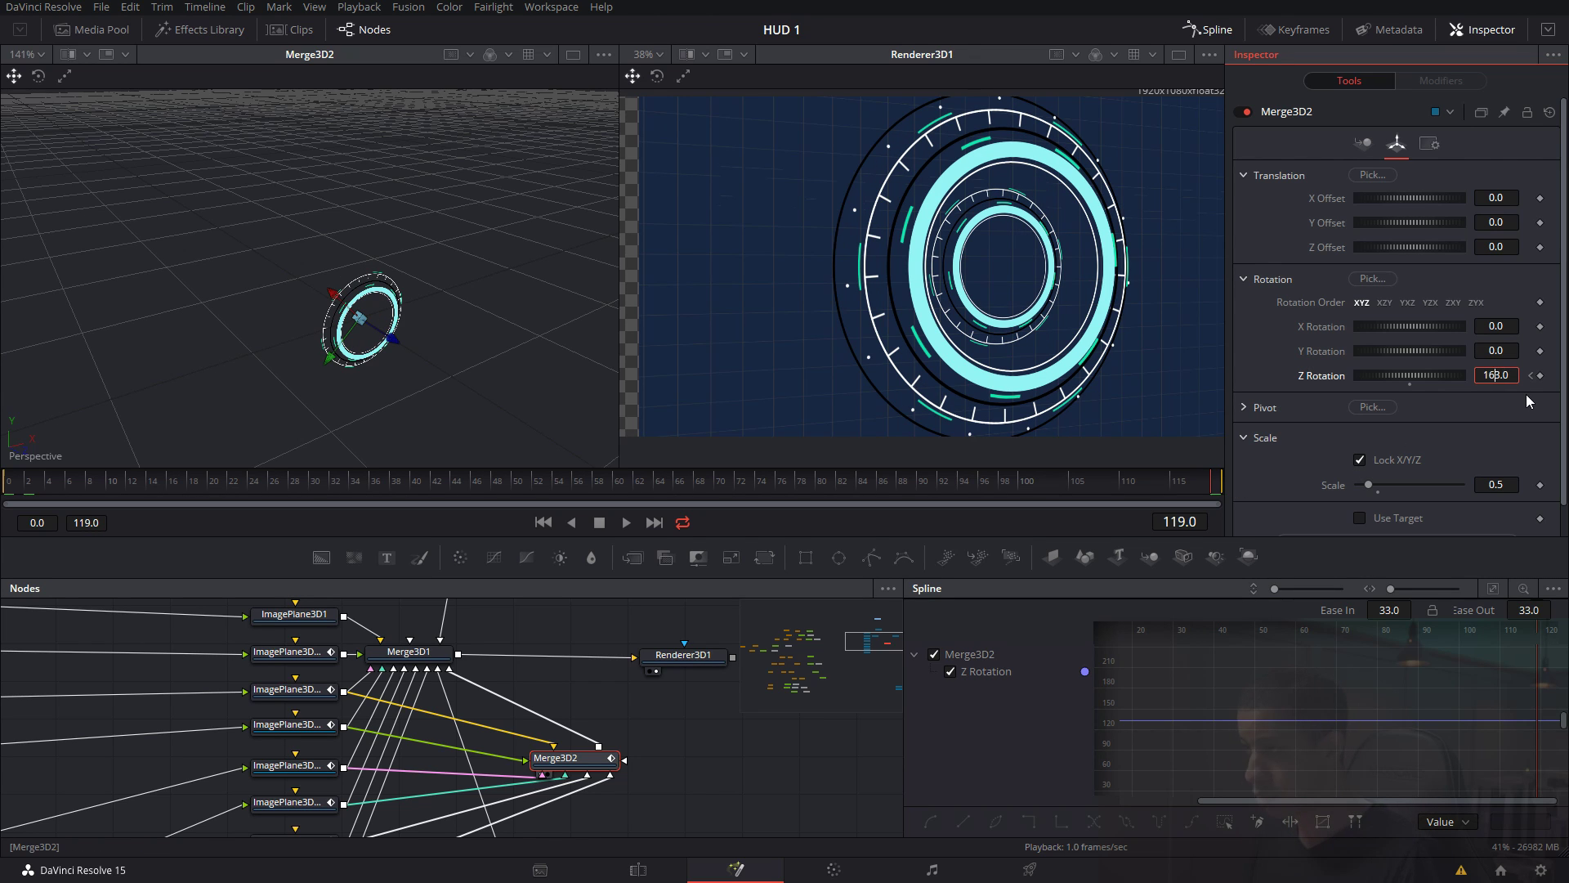
key(Return)
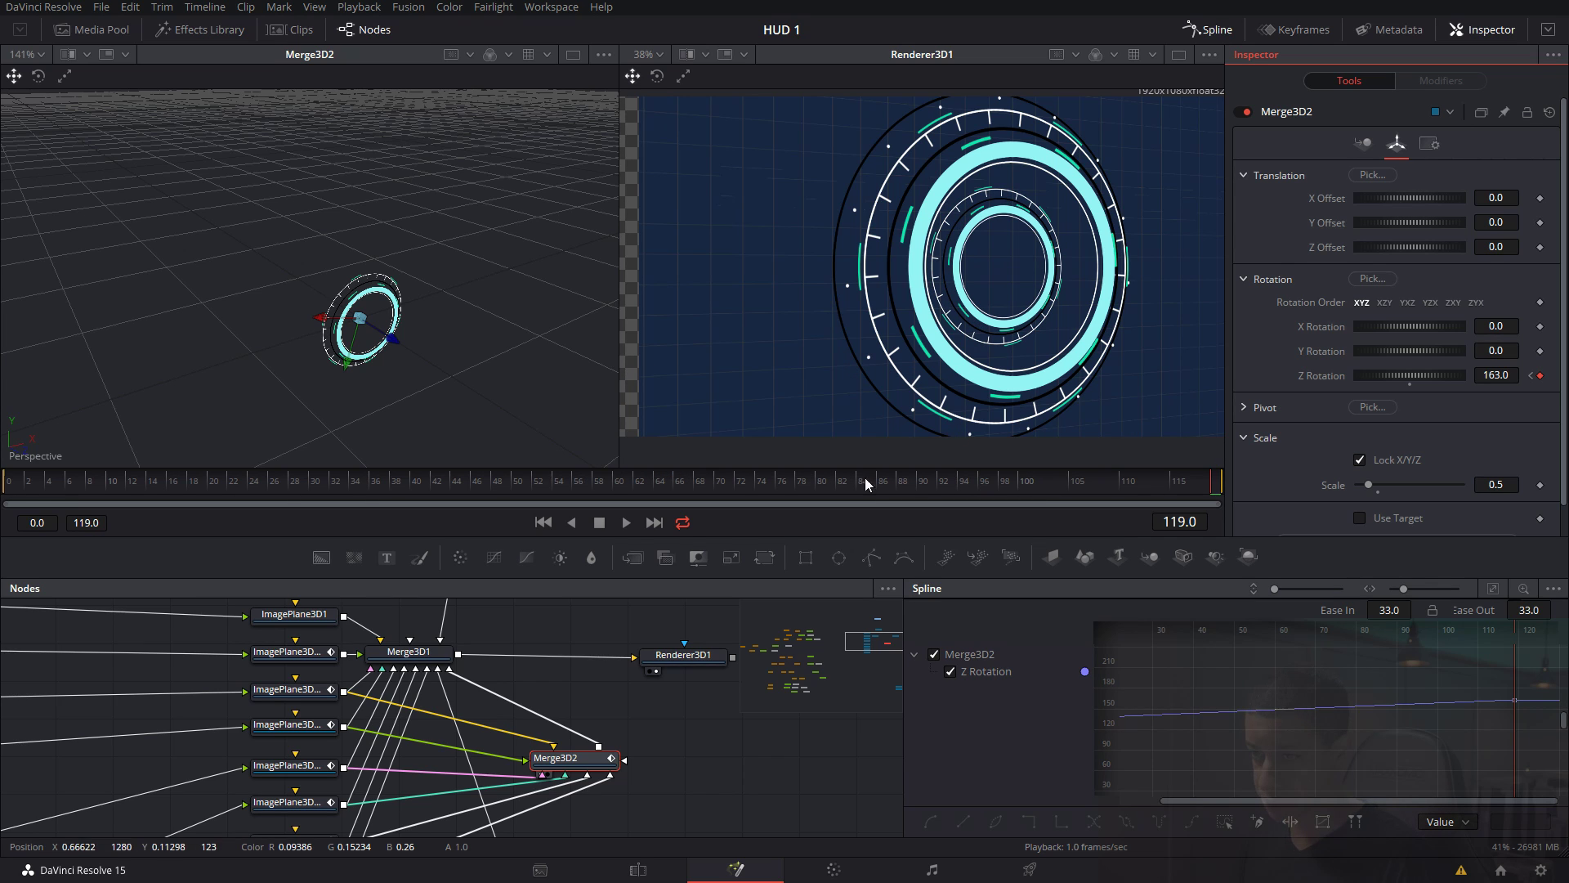
Keyframe Merge3D2's Z Offset at 0 on frame 26, and move it forward to about 0.045 at frame 46.
drag(394, 497, 224, 493)
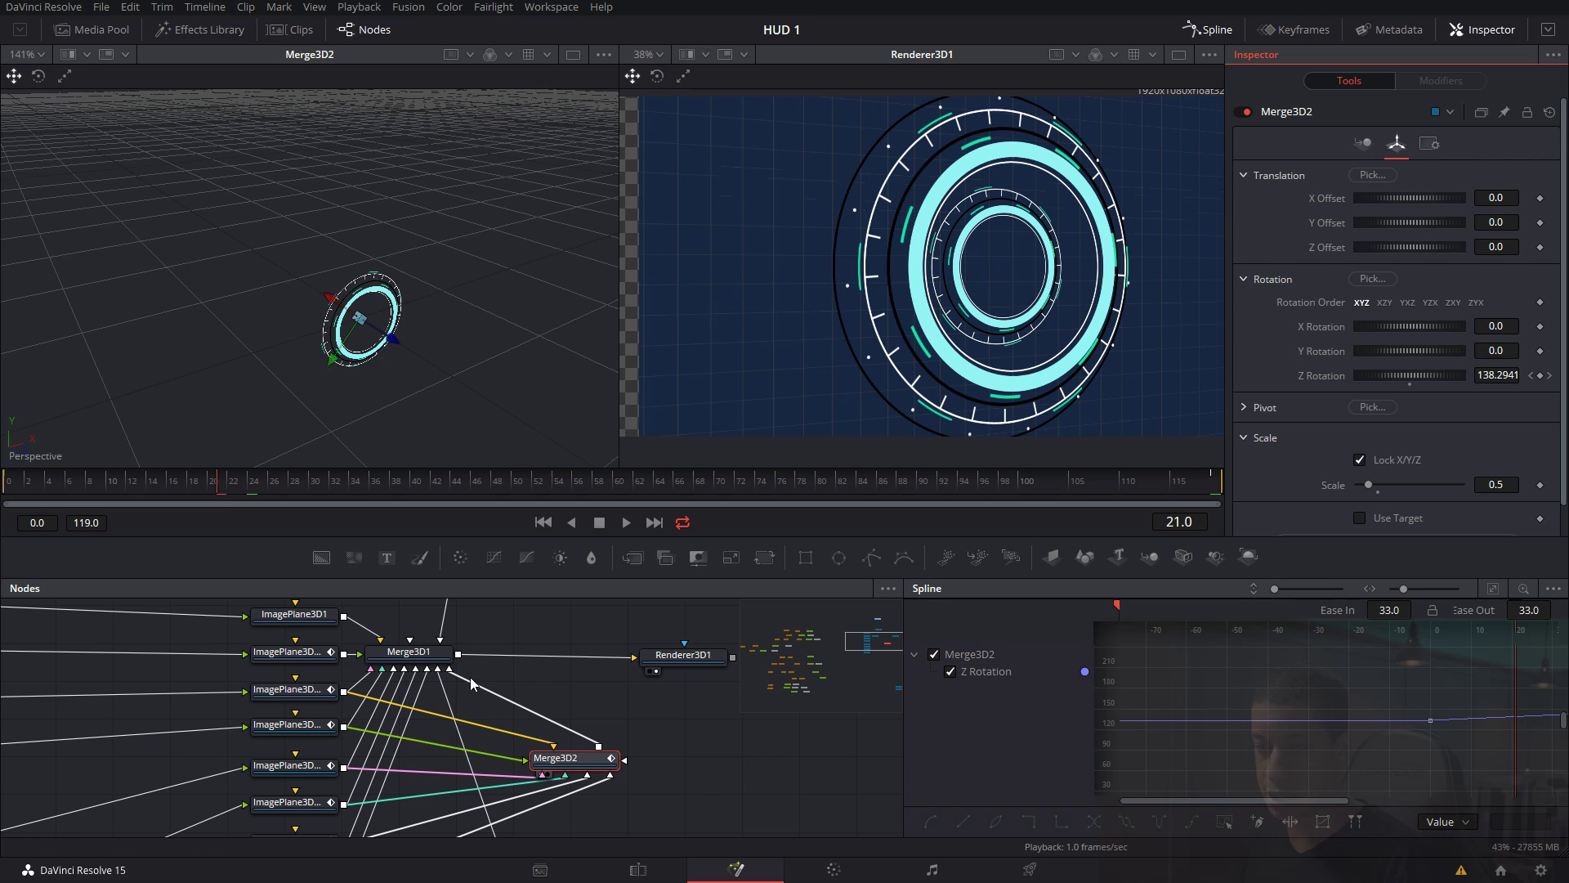
click(423, 666)
click(296, 691)
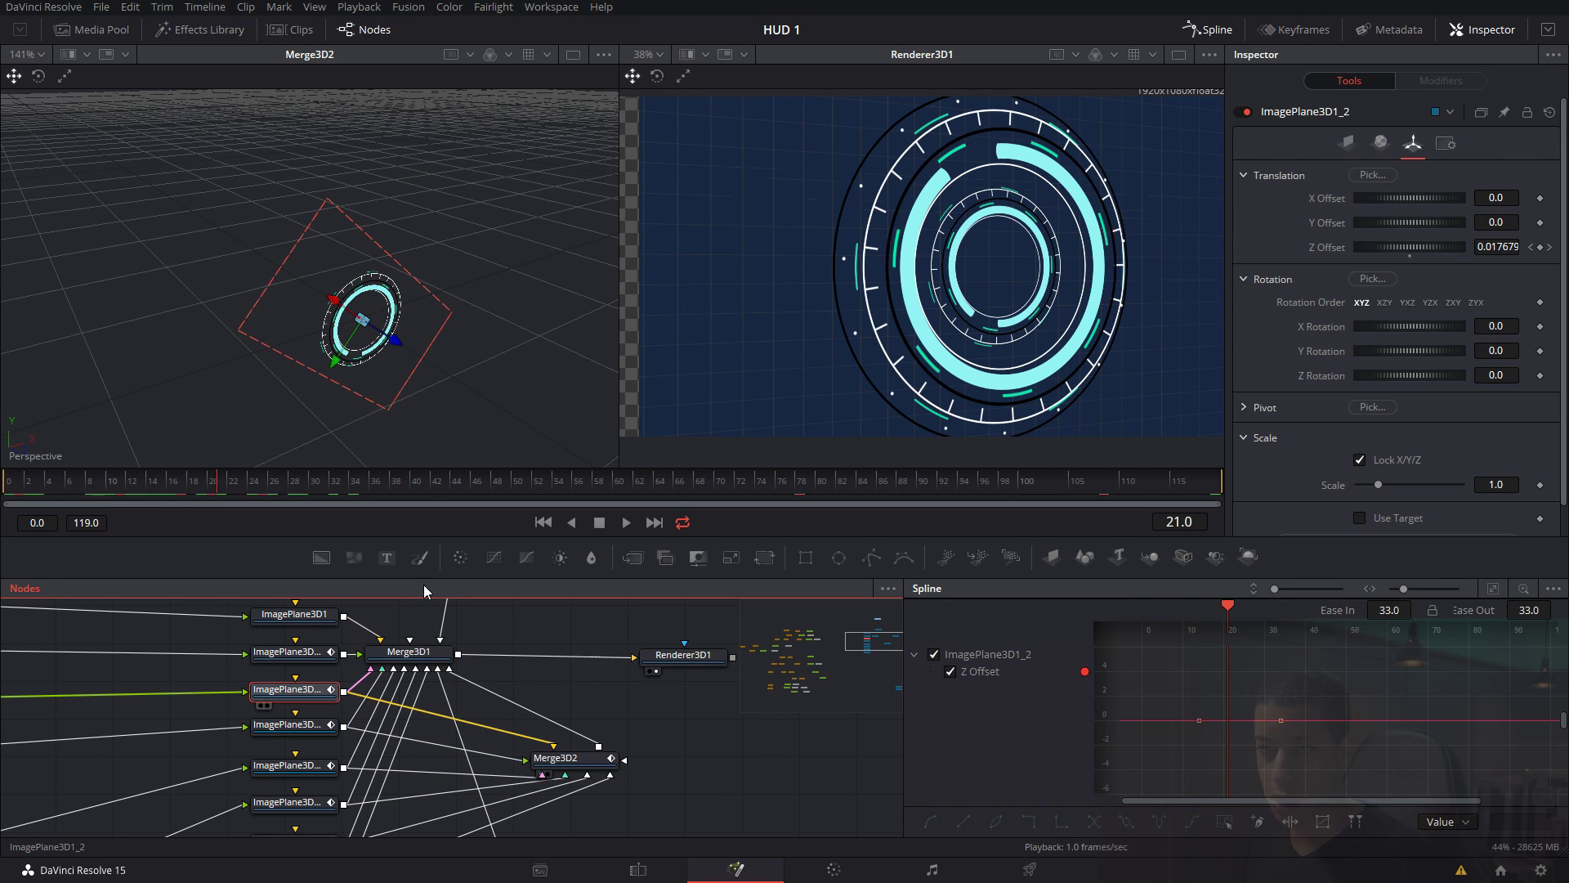
click(262, 490)
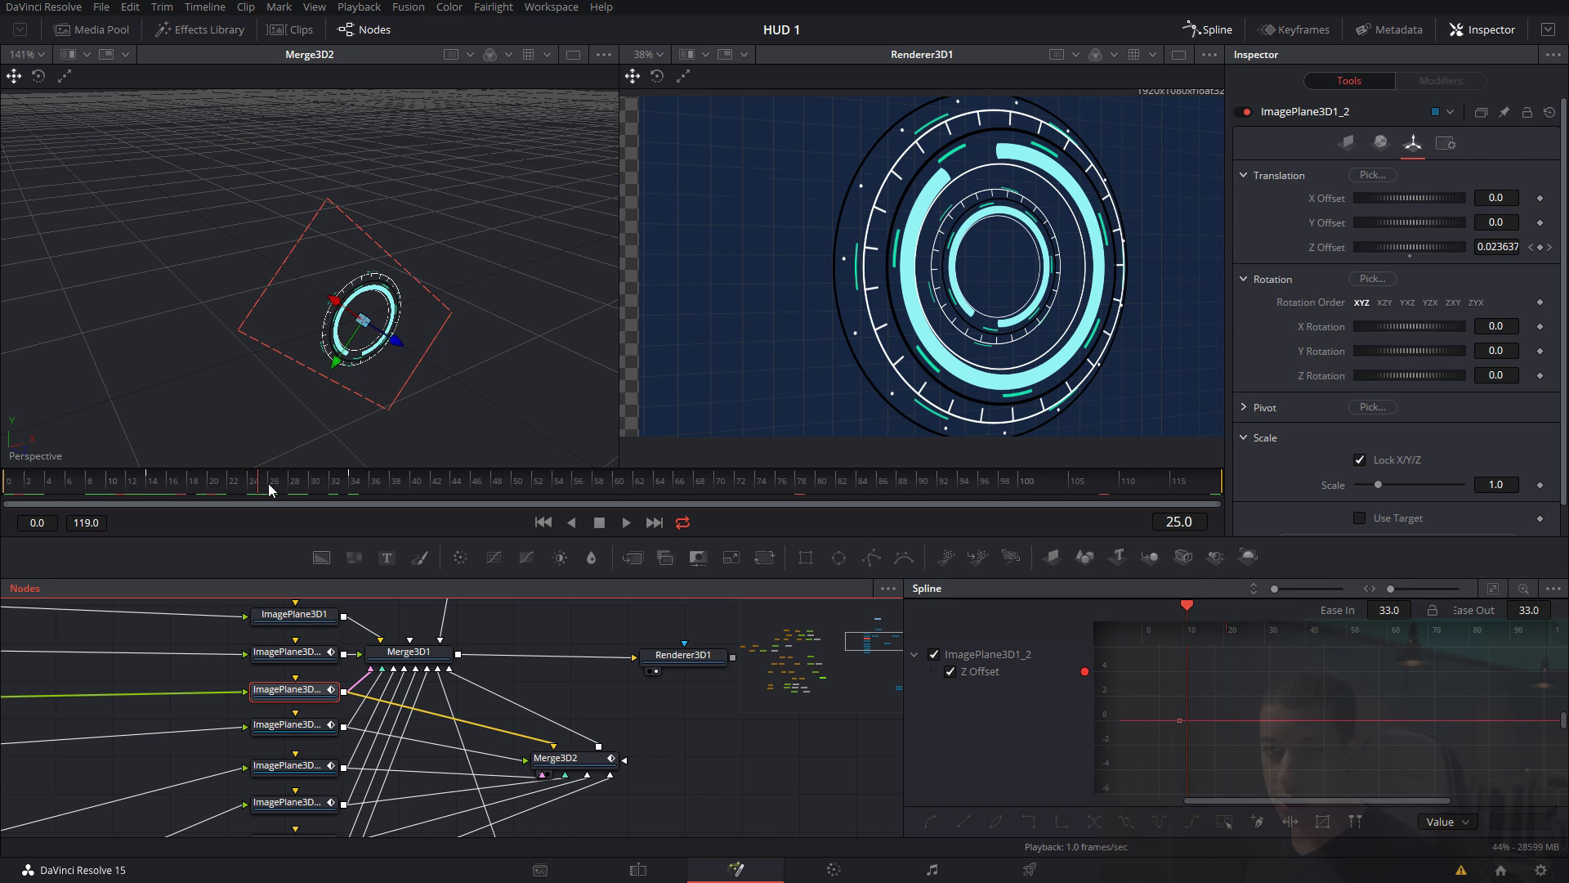
click(272, 490)
click(556, 757)
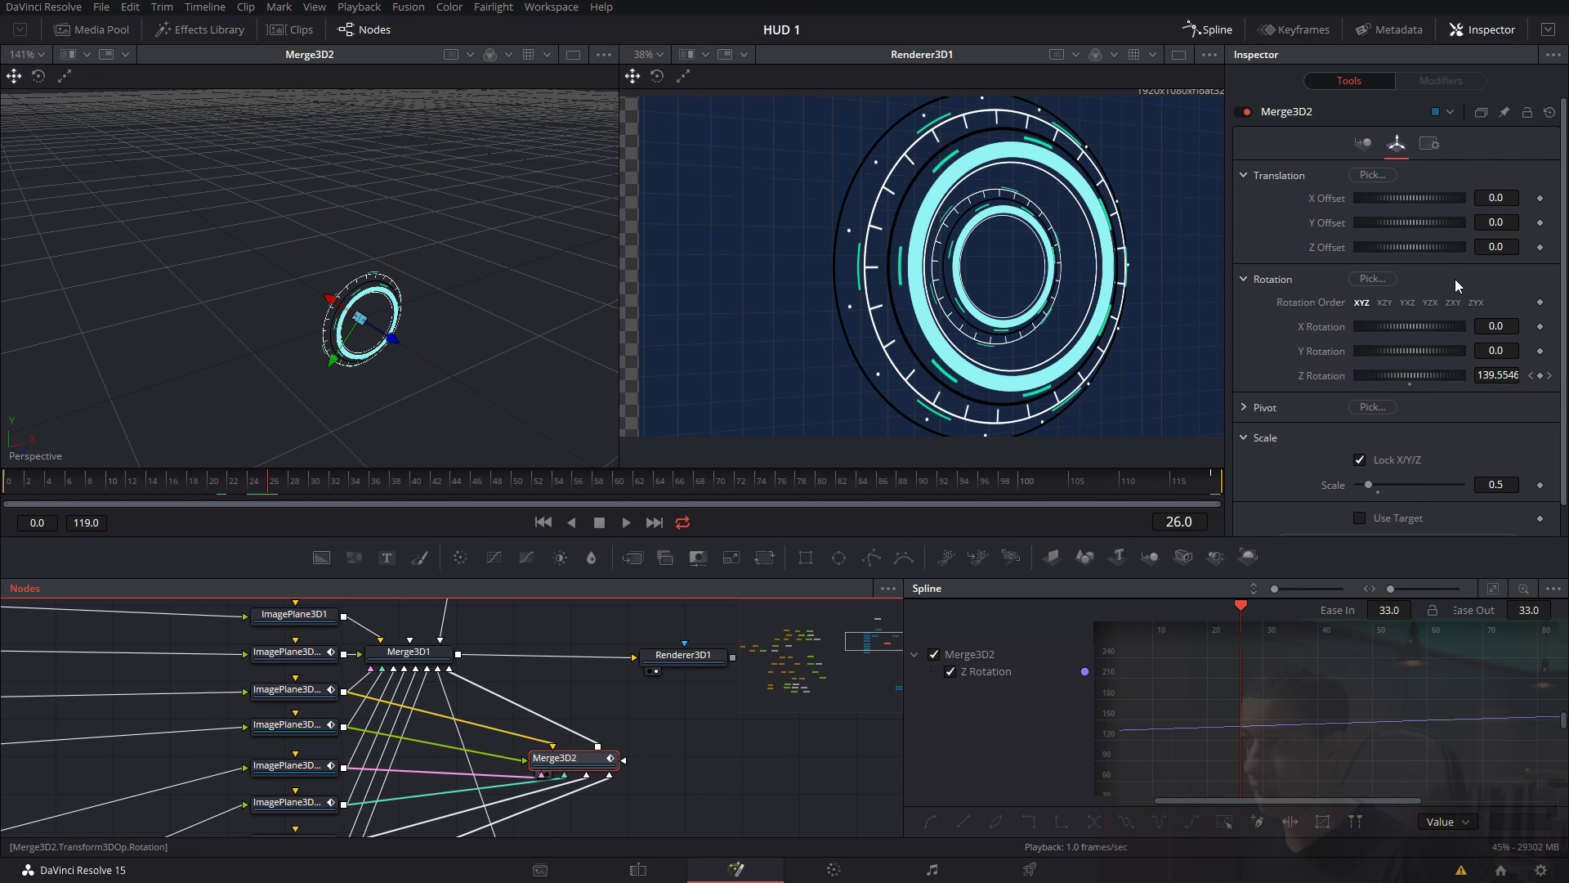
click(1540, 247)
drag(335, 484, 474, 482)
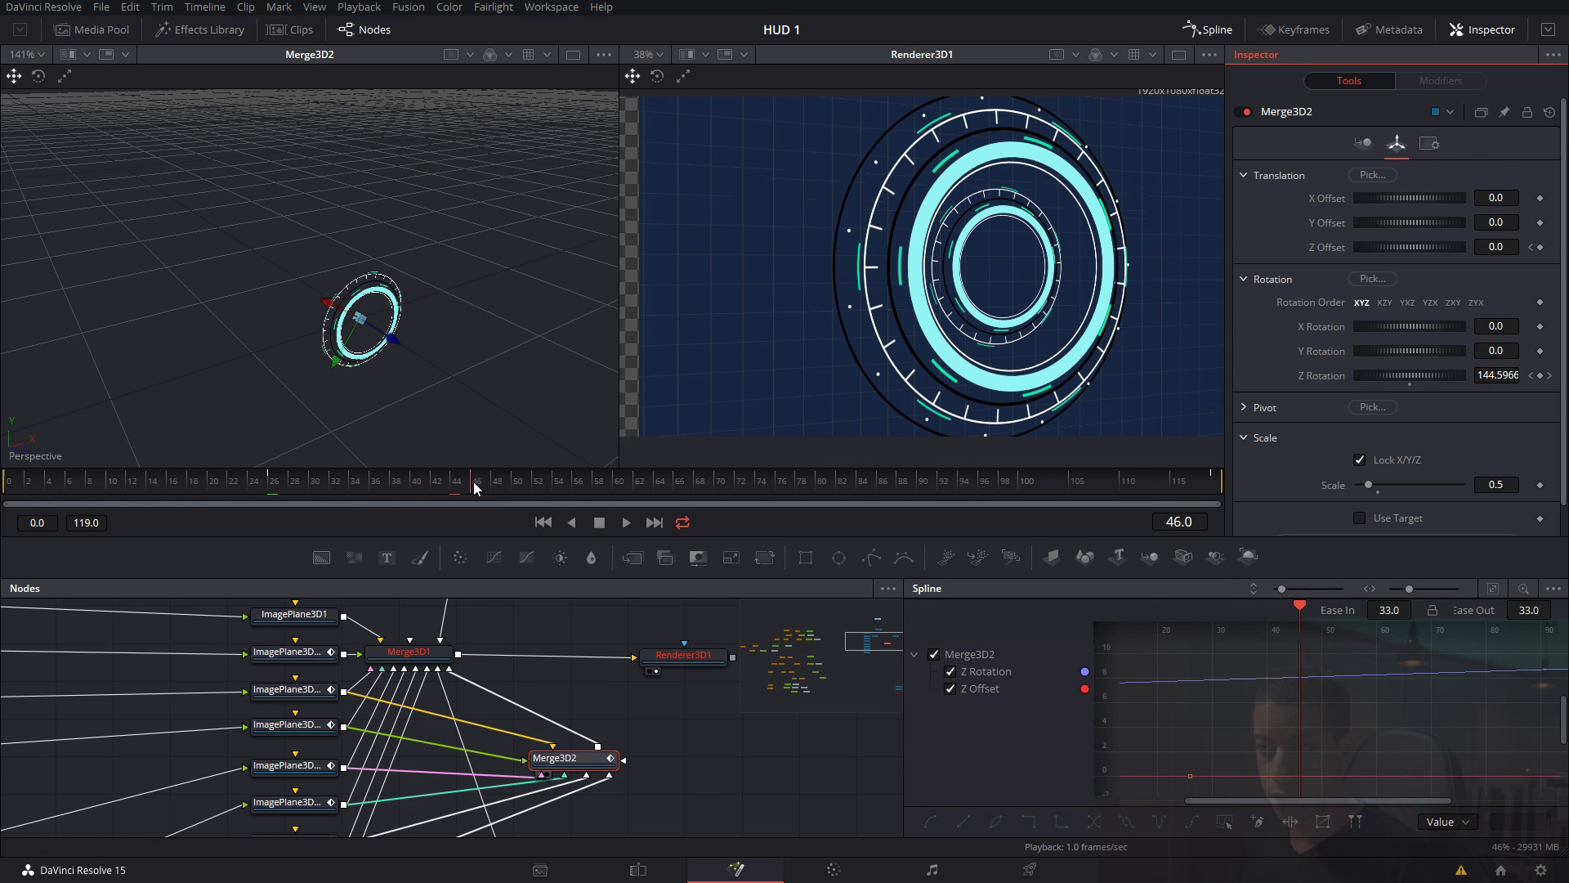
mouse_move(394, 337)
mouse_down()
mouse_move(431, 369)
mouse_move(400, 345)
mouse_move(406, 362)
mouse_up()
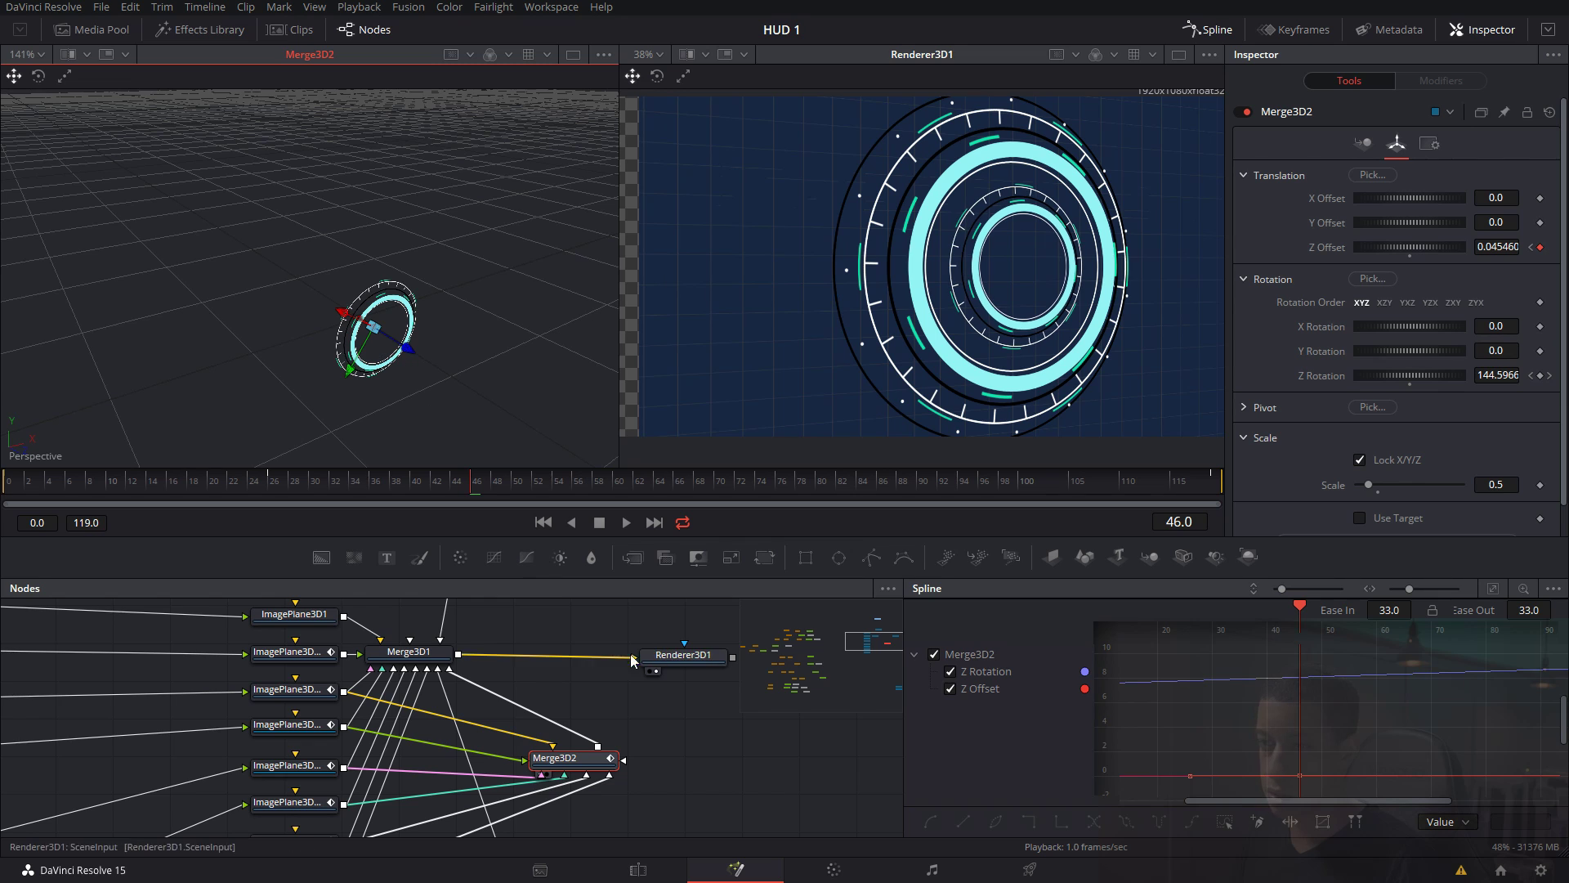
Try Scale values of 0.75 and 0.6 on Merge3D2.
drag(610, 705, 660, 710)
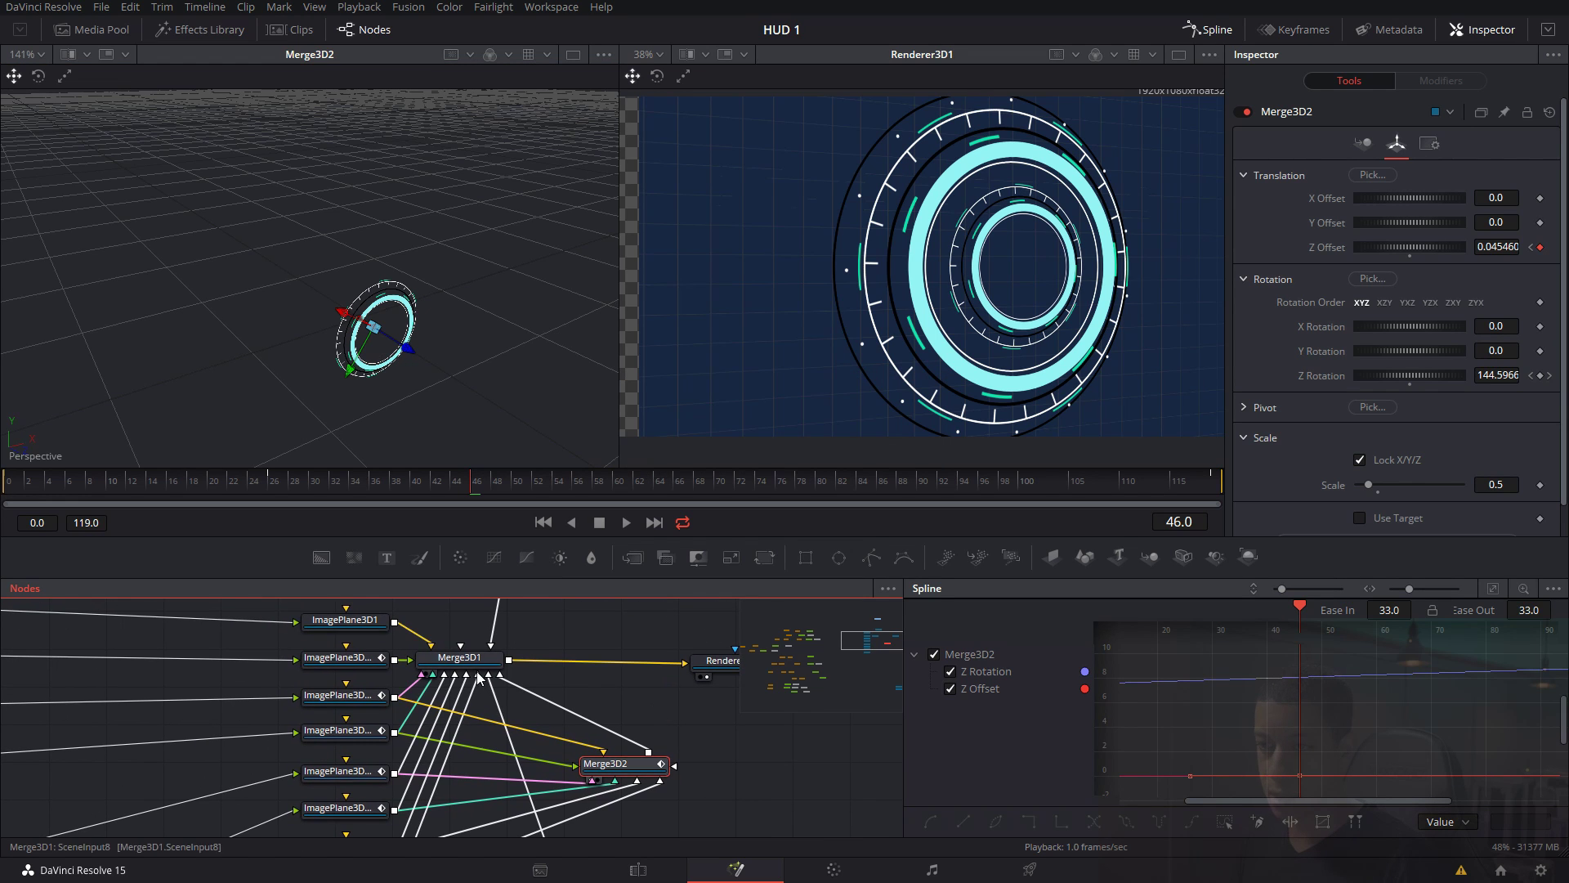
click(1496, 485)
text(0.)
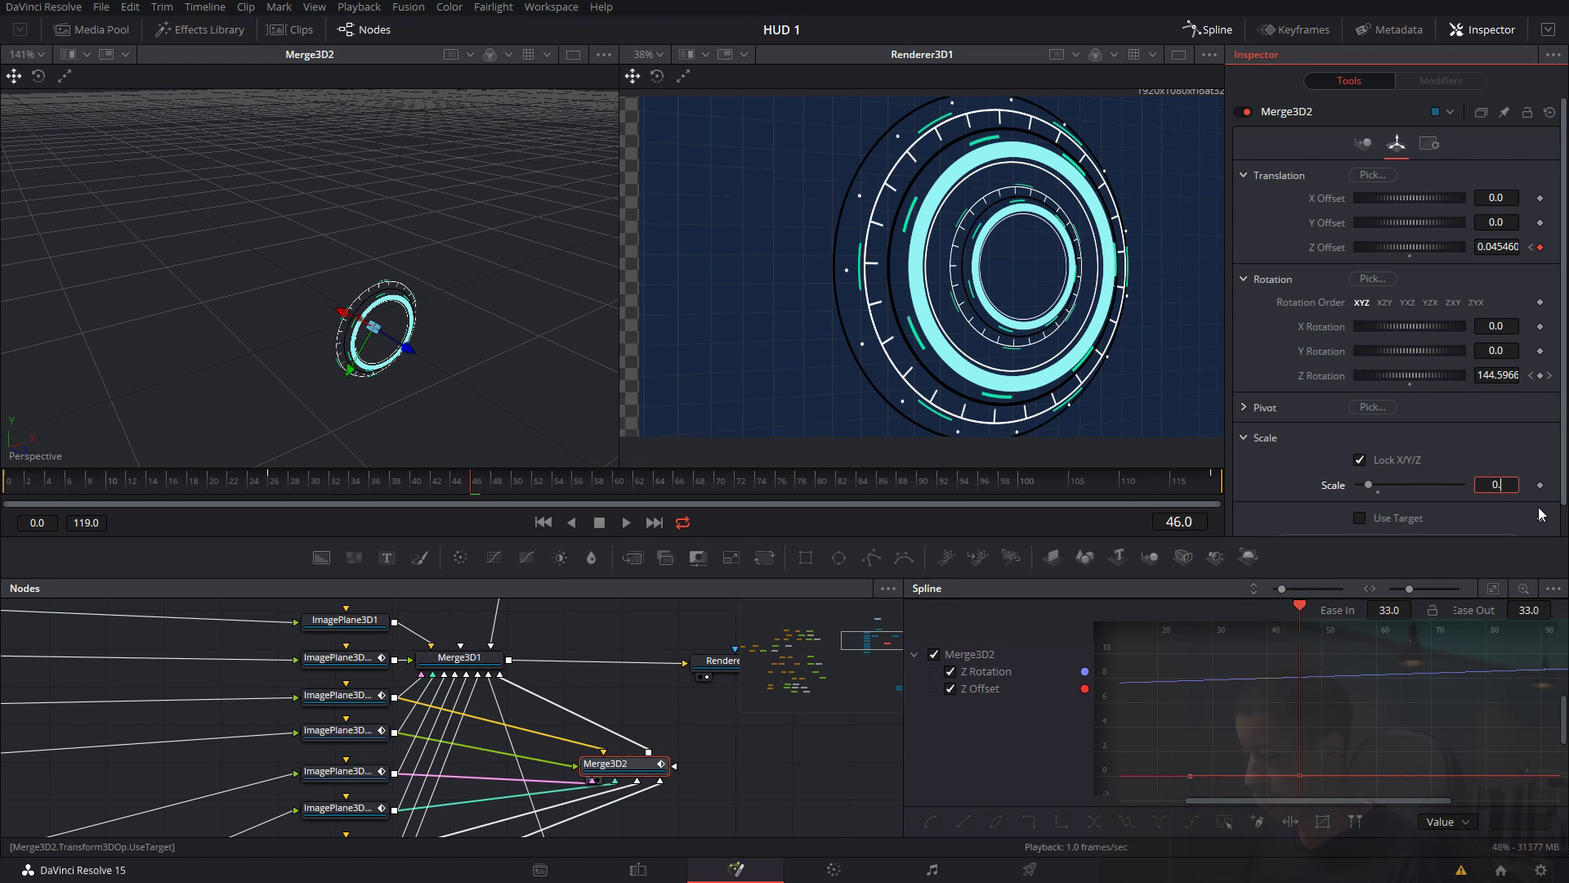
text(75)
key(Tab)
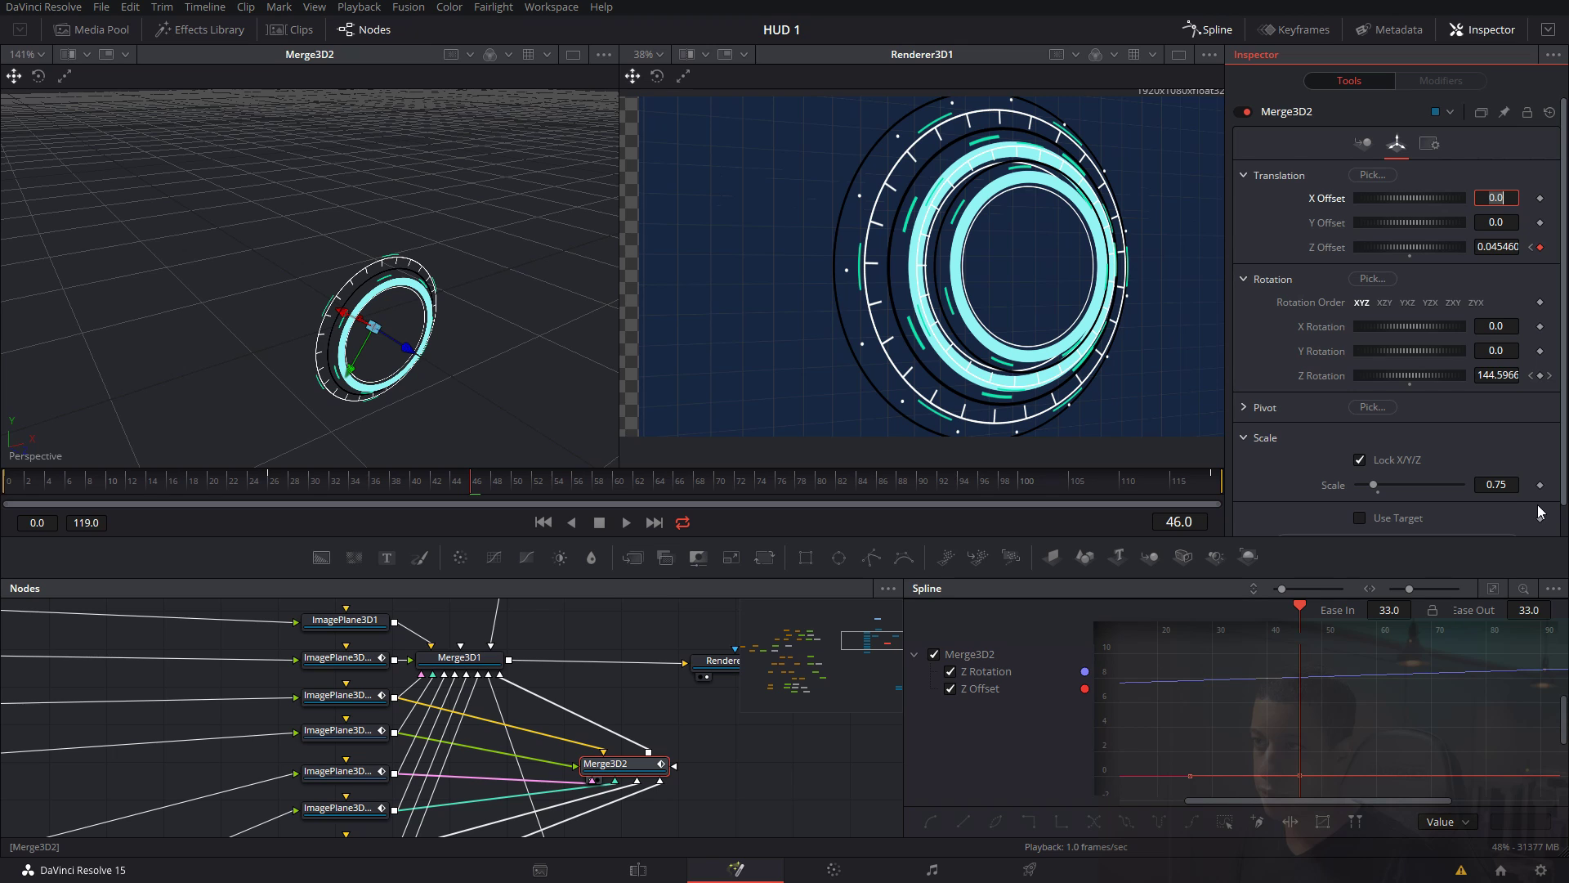
click(1508, 485)
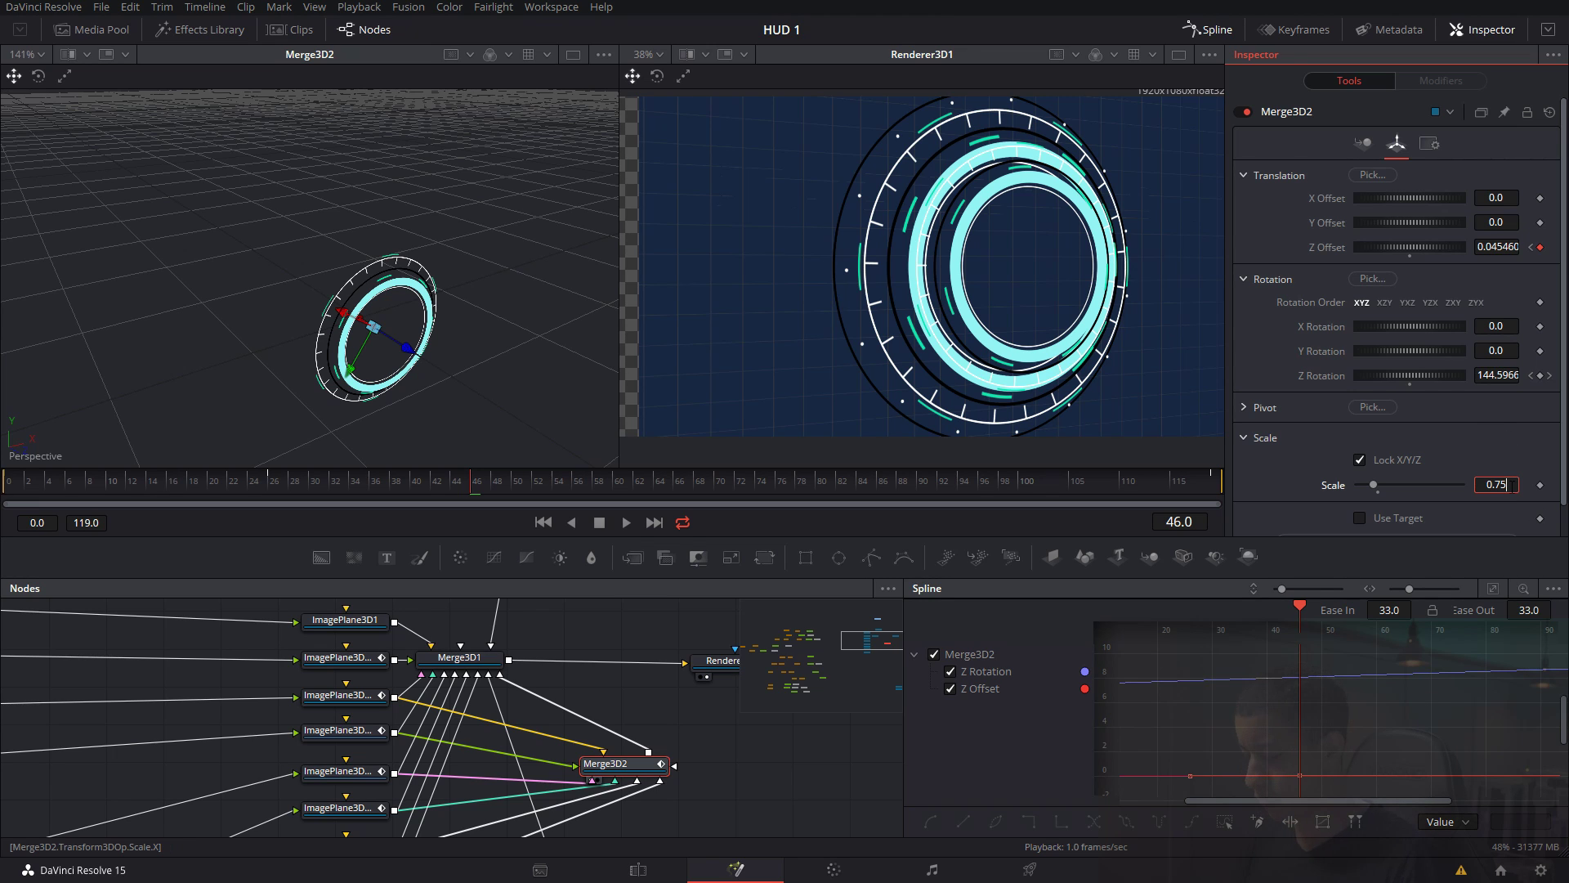
text(6)
key(Tab)
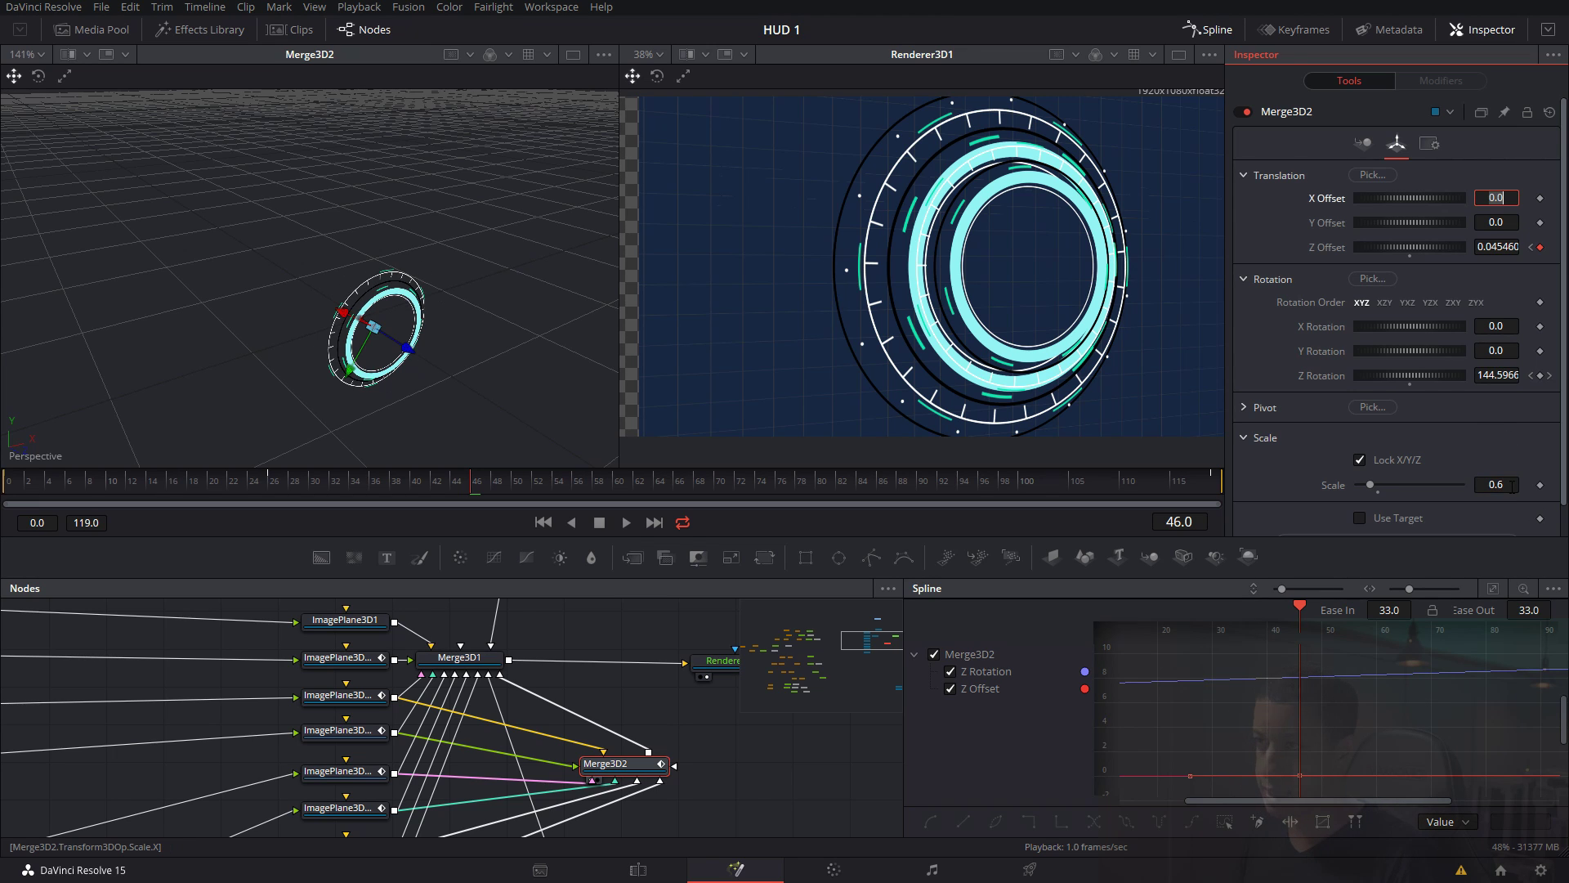
Set Merge3D2's Scale to 0.55.
click(1504, 485)
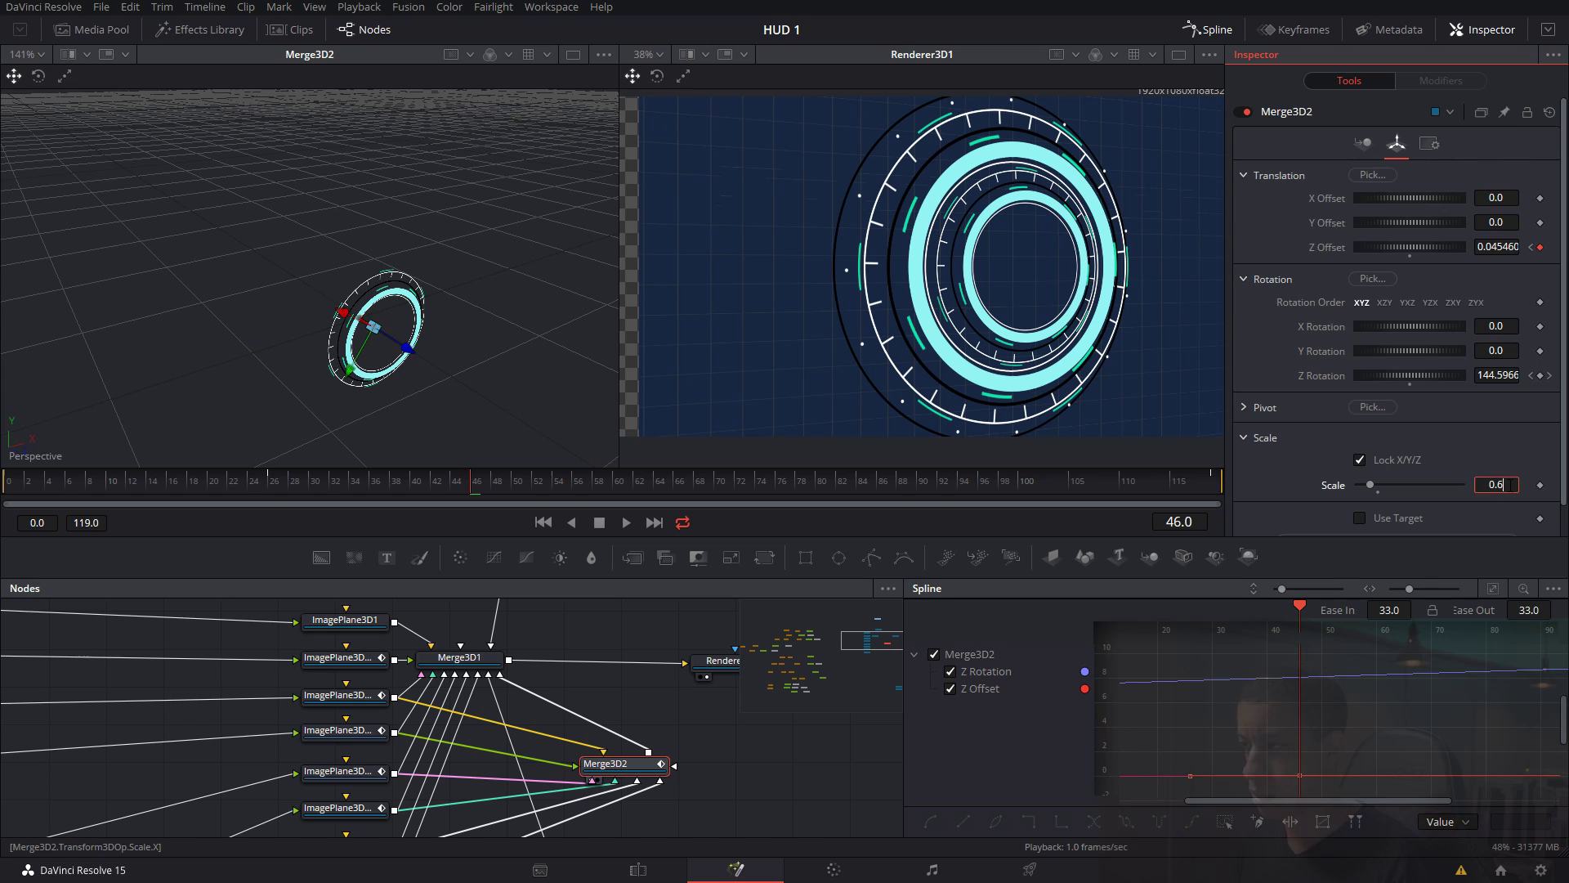
key(BackSpace)
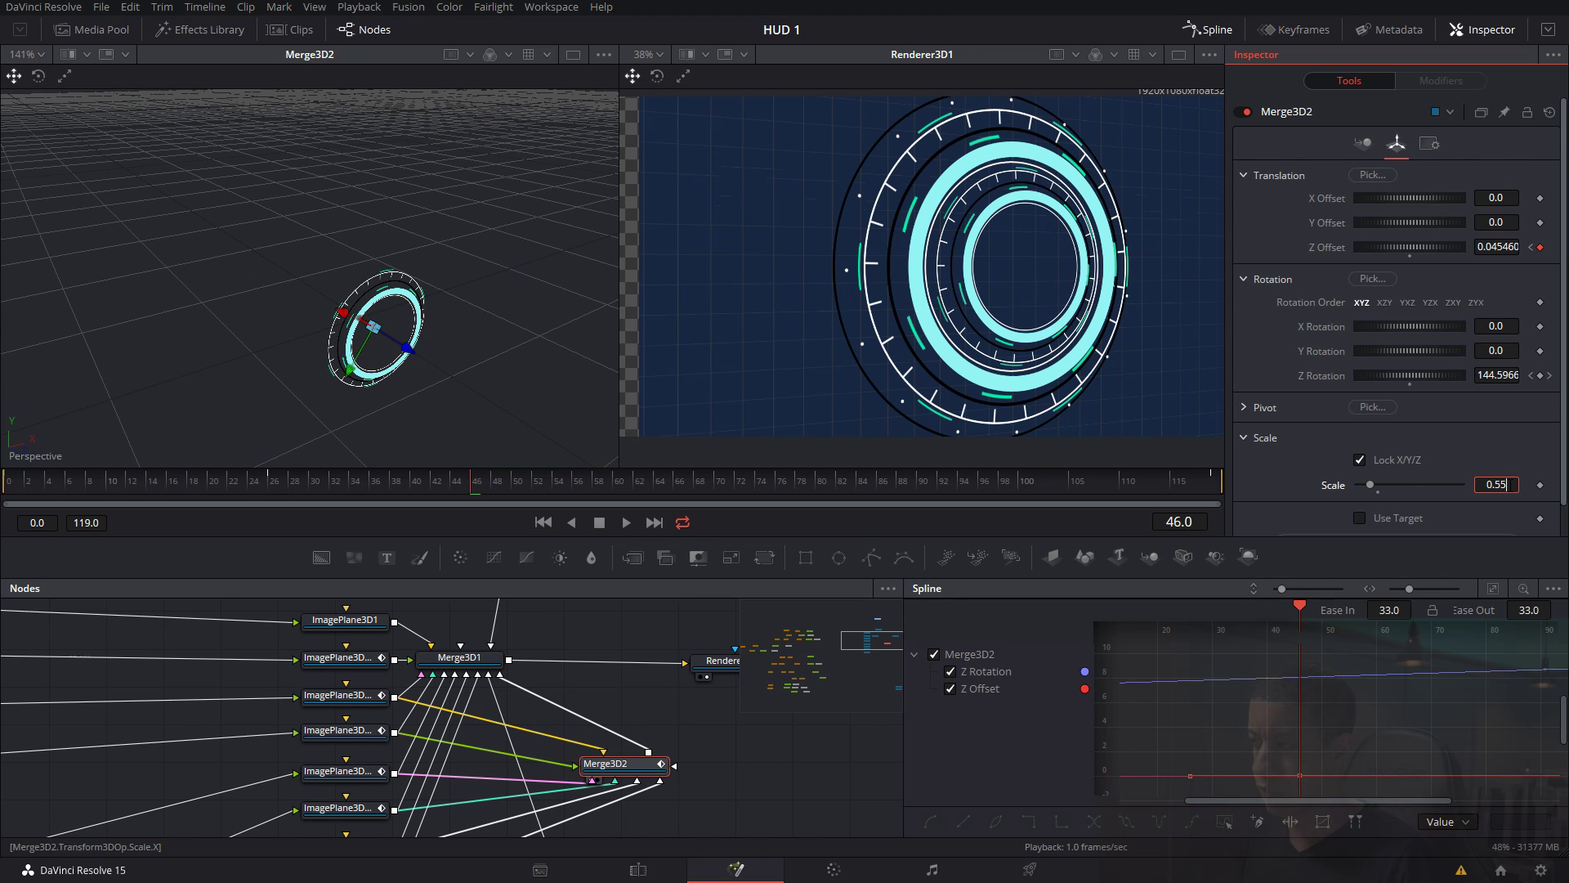
key(Tab)
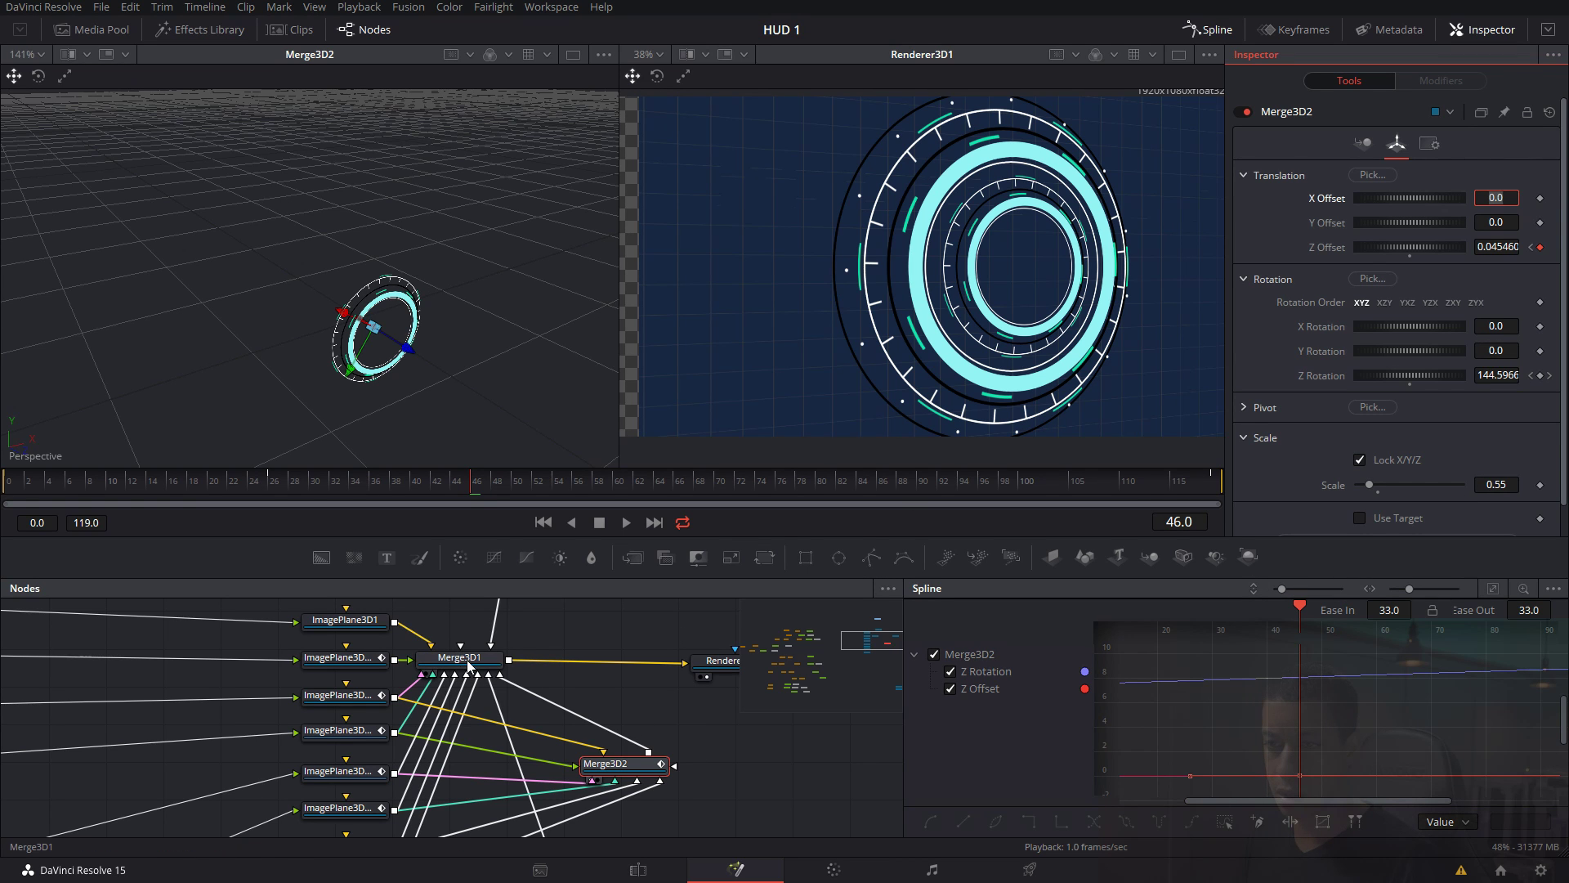
Load Merge3D1 in the 3D viewer and view the combined rings from the front.
drag(468, 660, 374, 393)
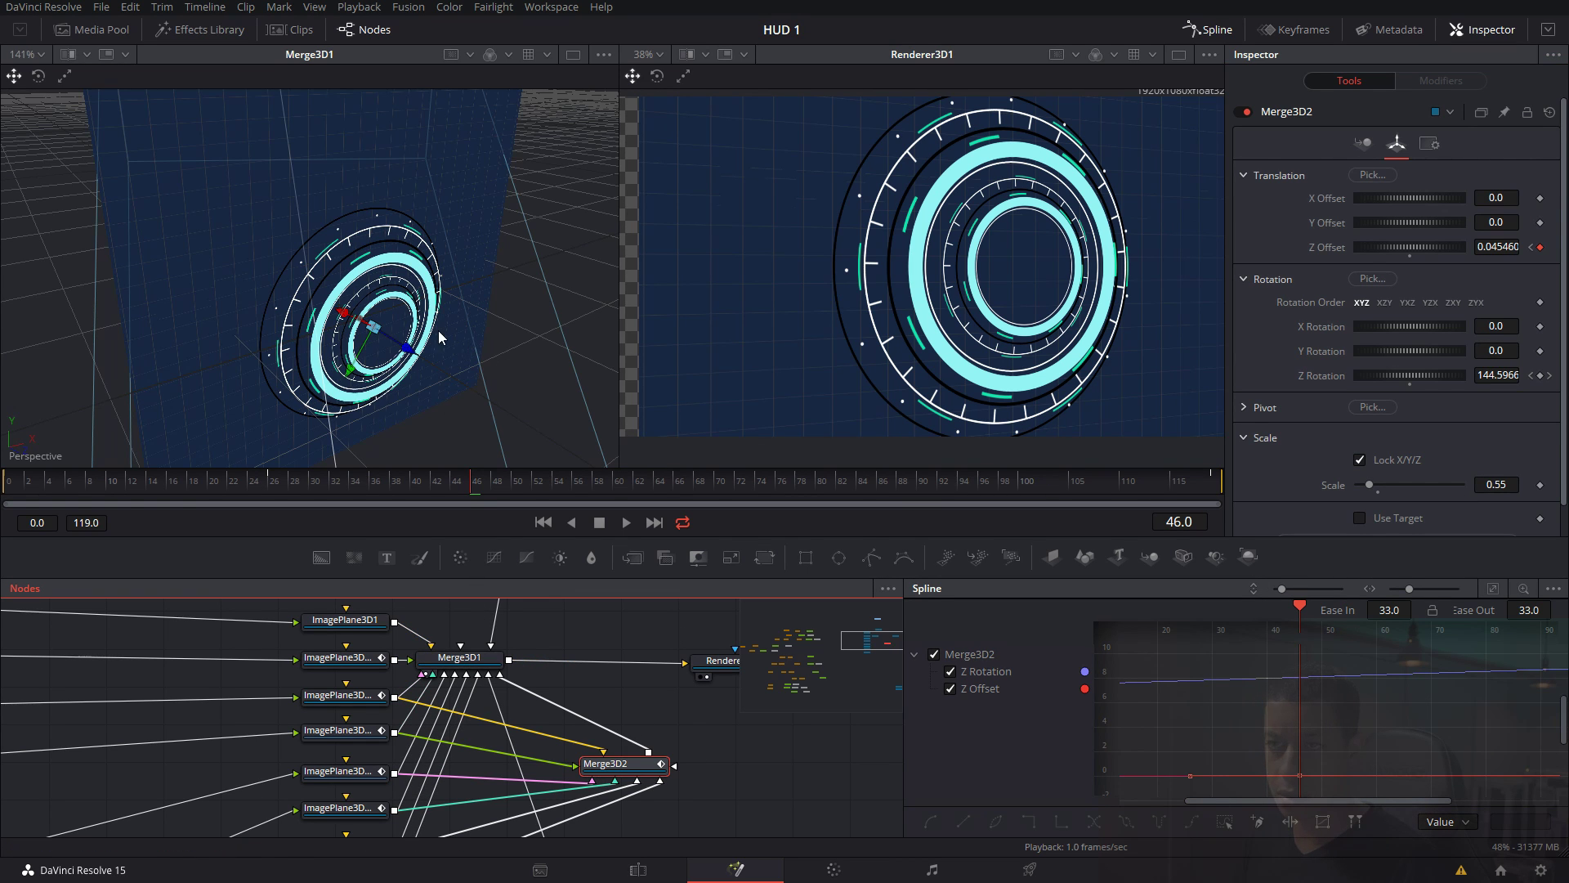
mouse_move(438, 330)
mouse_down()
mouse_move(474, 381)
mouse_move(374, 345)
mouse_move(395, 282)
mouse_move(451, 296)
mouse_move(473, 327)
mouse_move(322, 338)
mouse_move(419, 355)
mouse_move(479, 322)
mouse_move(424, 342)
mouse_up()
scroll(242, 336, up, 2)
scroll(366, 365, down, 1)
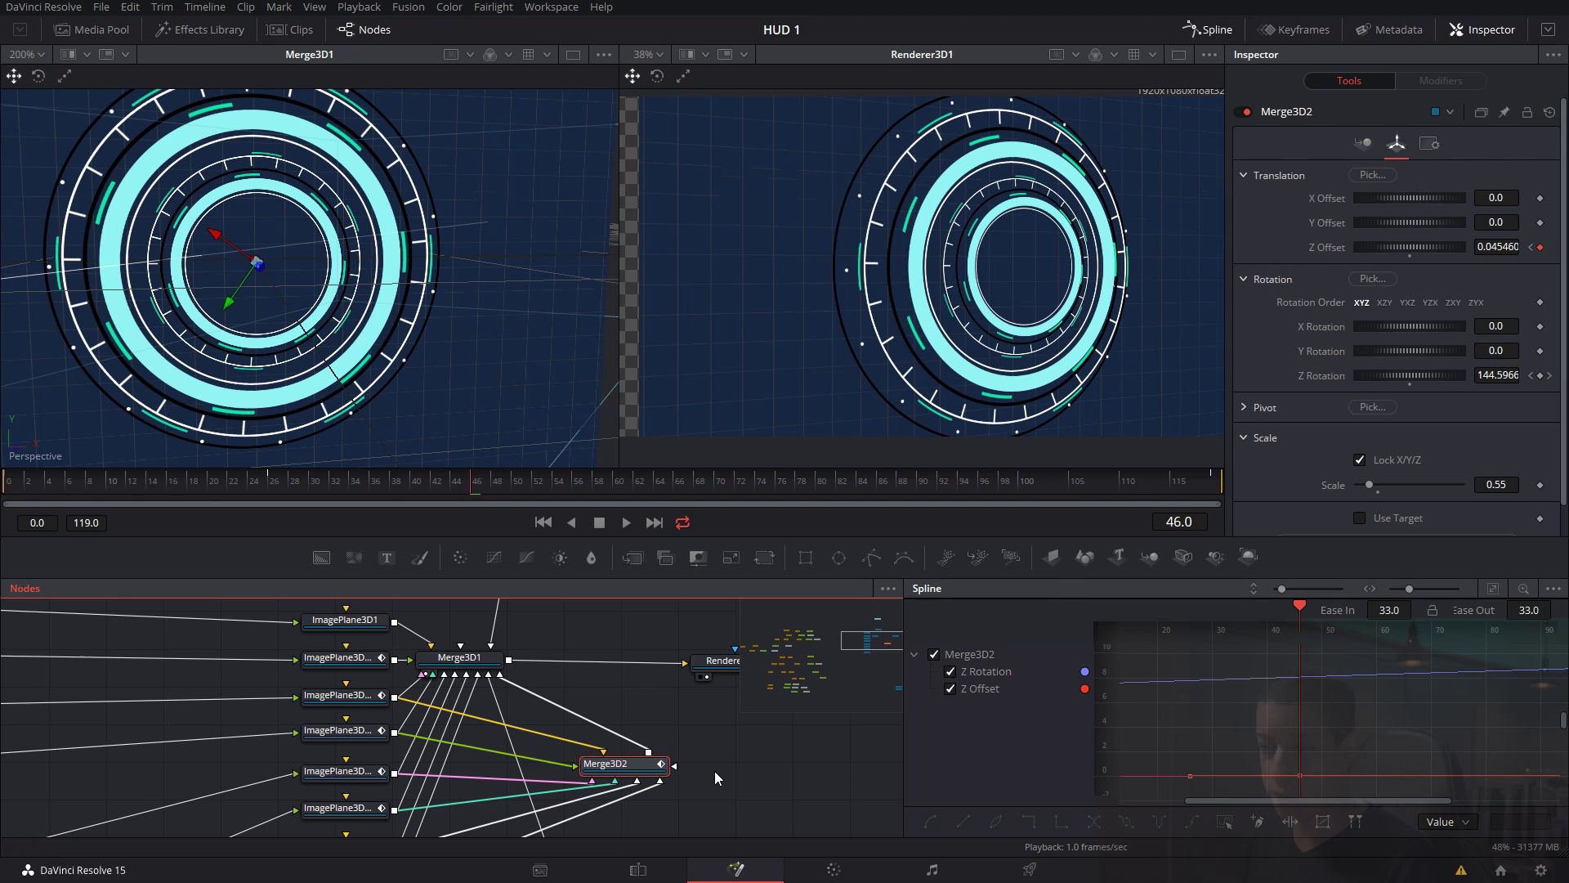
Insert a Duplicate 3D node between Merge3D2 and Merge3D1, and place it above Merge3D2.
key(shift+space)
text(mer)
key(BackSpace)
key(BackSpace)
key(BackSpace)
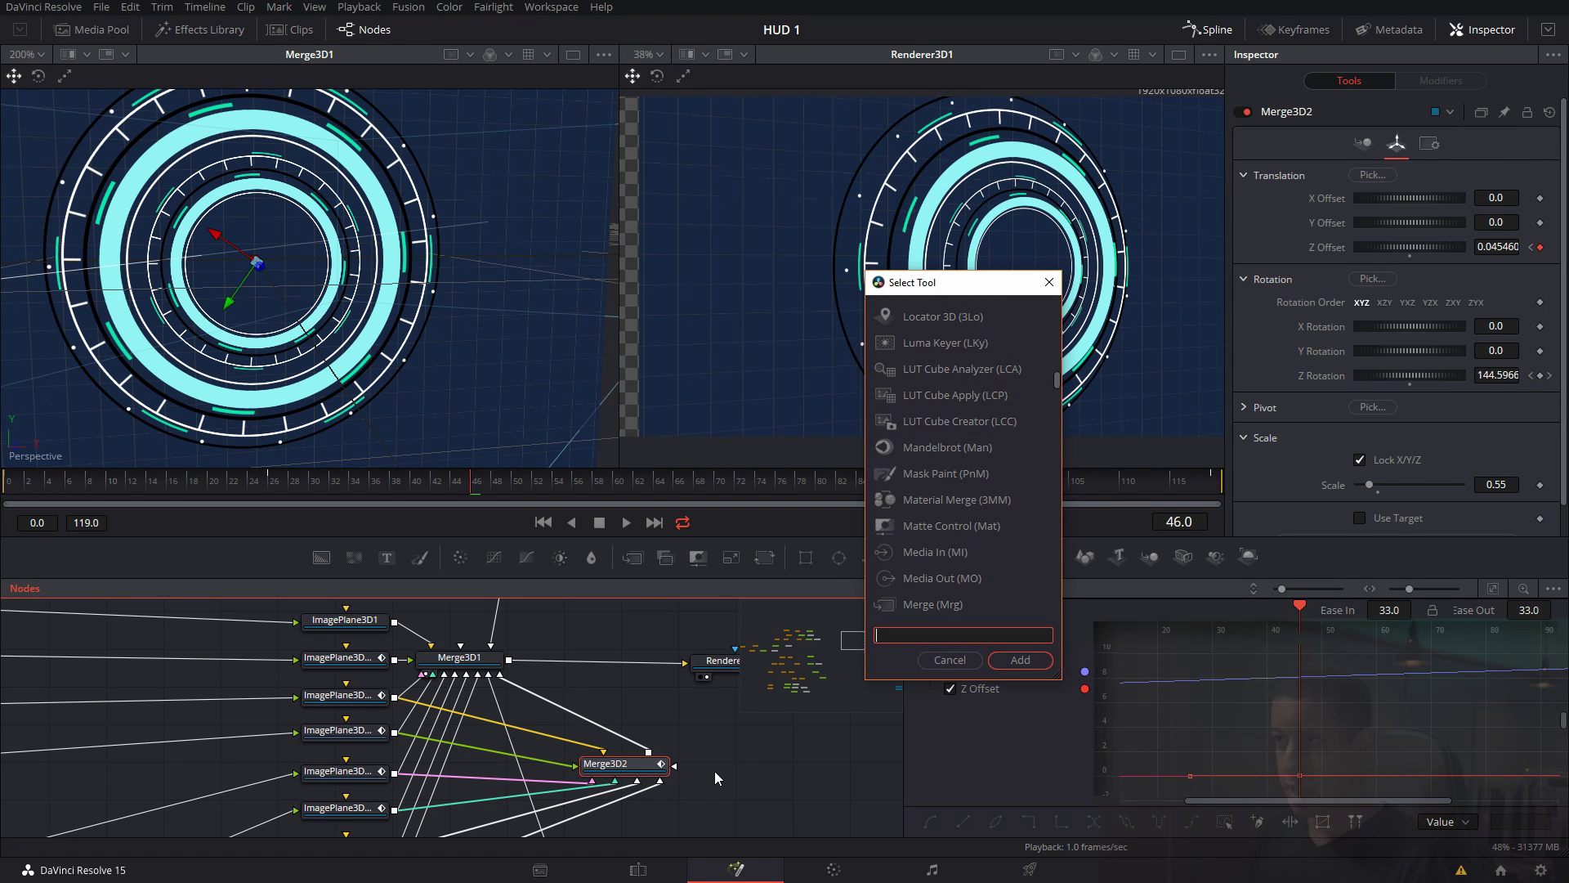
text(du)
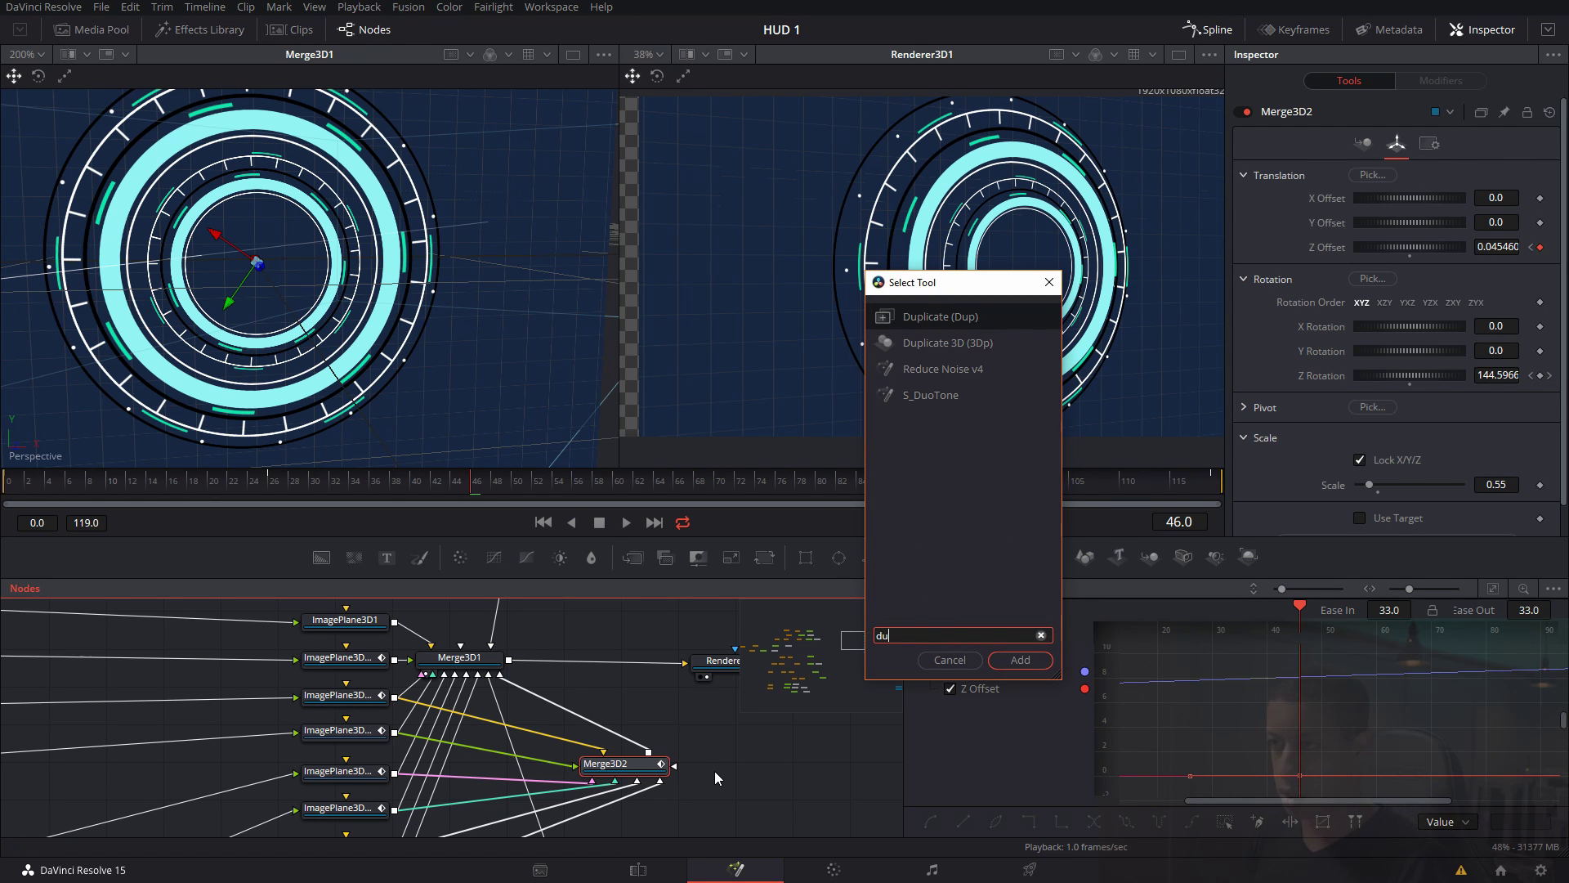
key(Down)
key(Return)
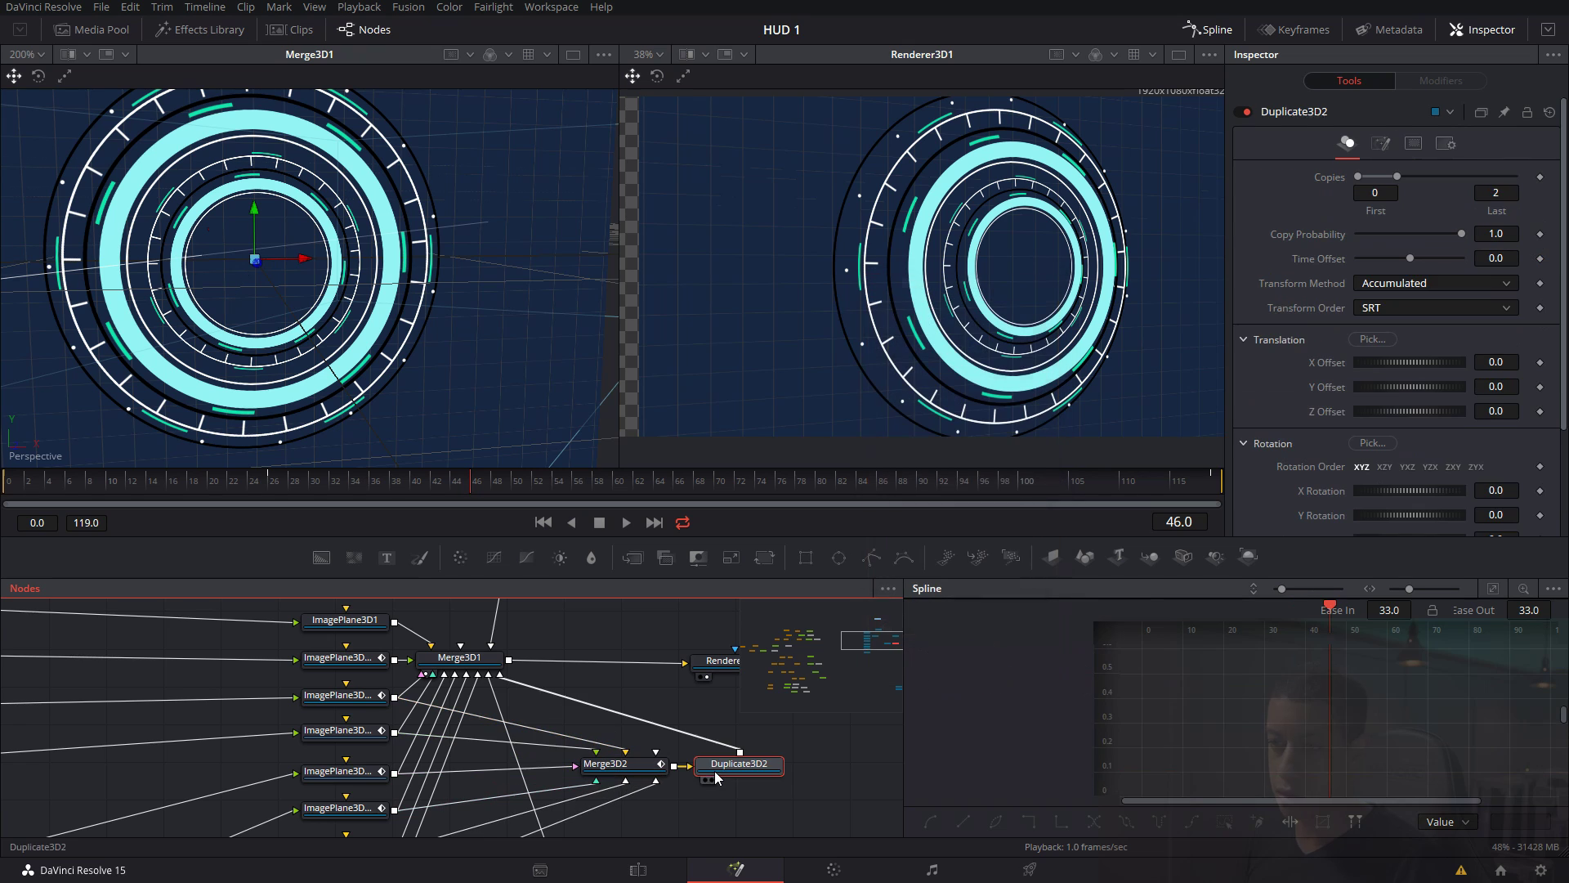
drag(715, 771, 640, 720)
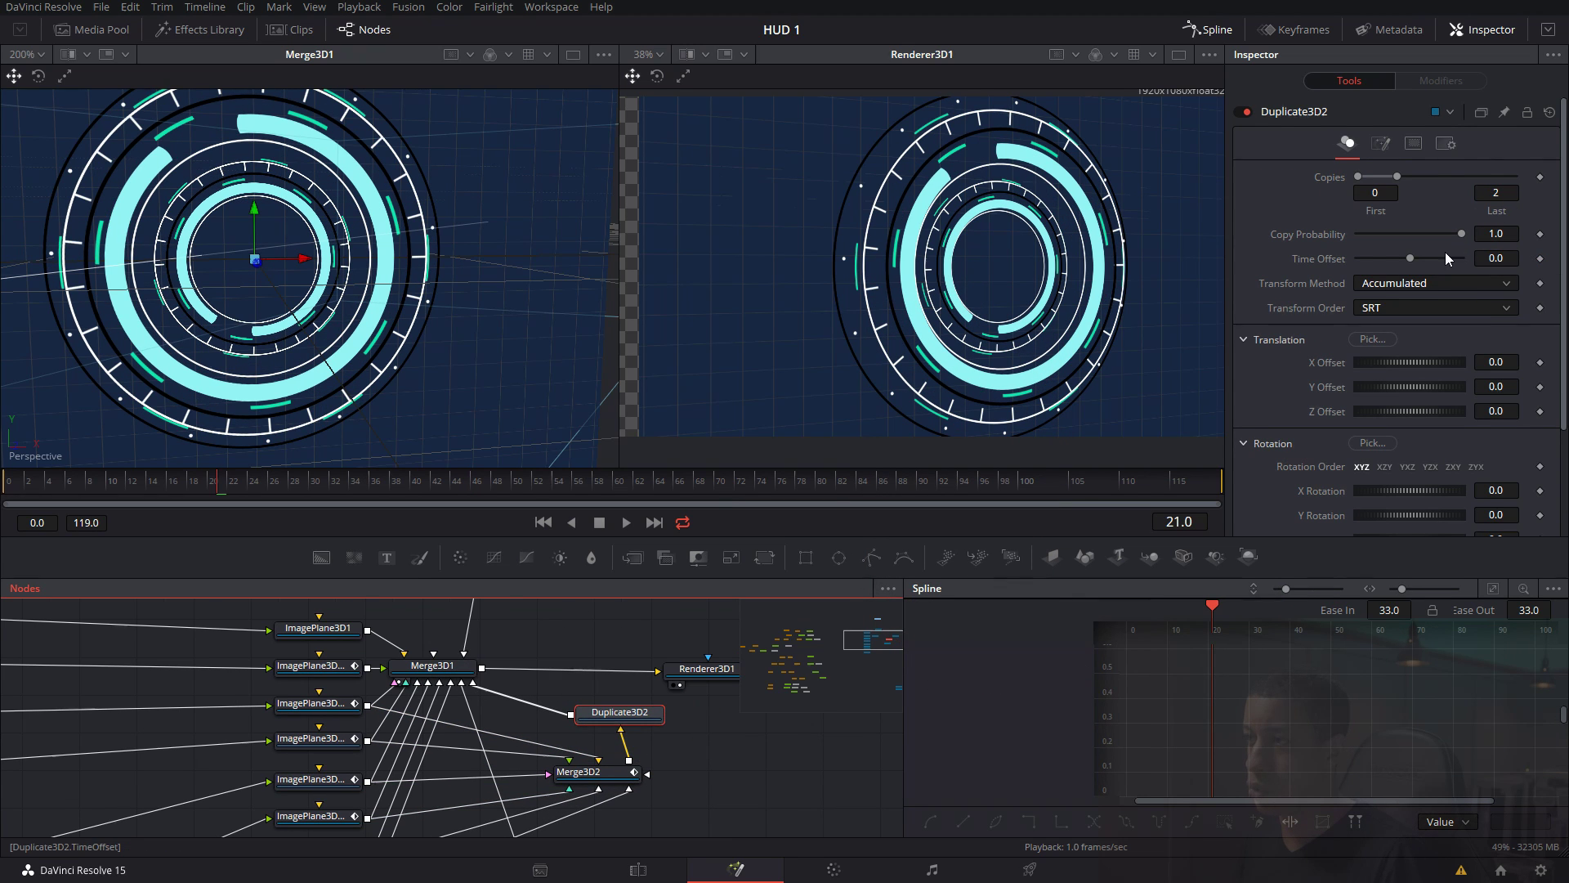
Try Duplicate3D2's Scale at 0.5 and refine it to 0.55.
scroll(1360, 273, down, 3)
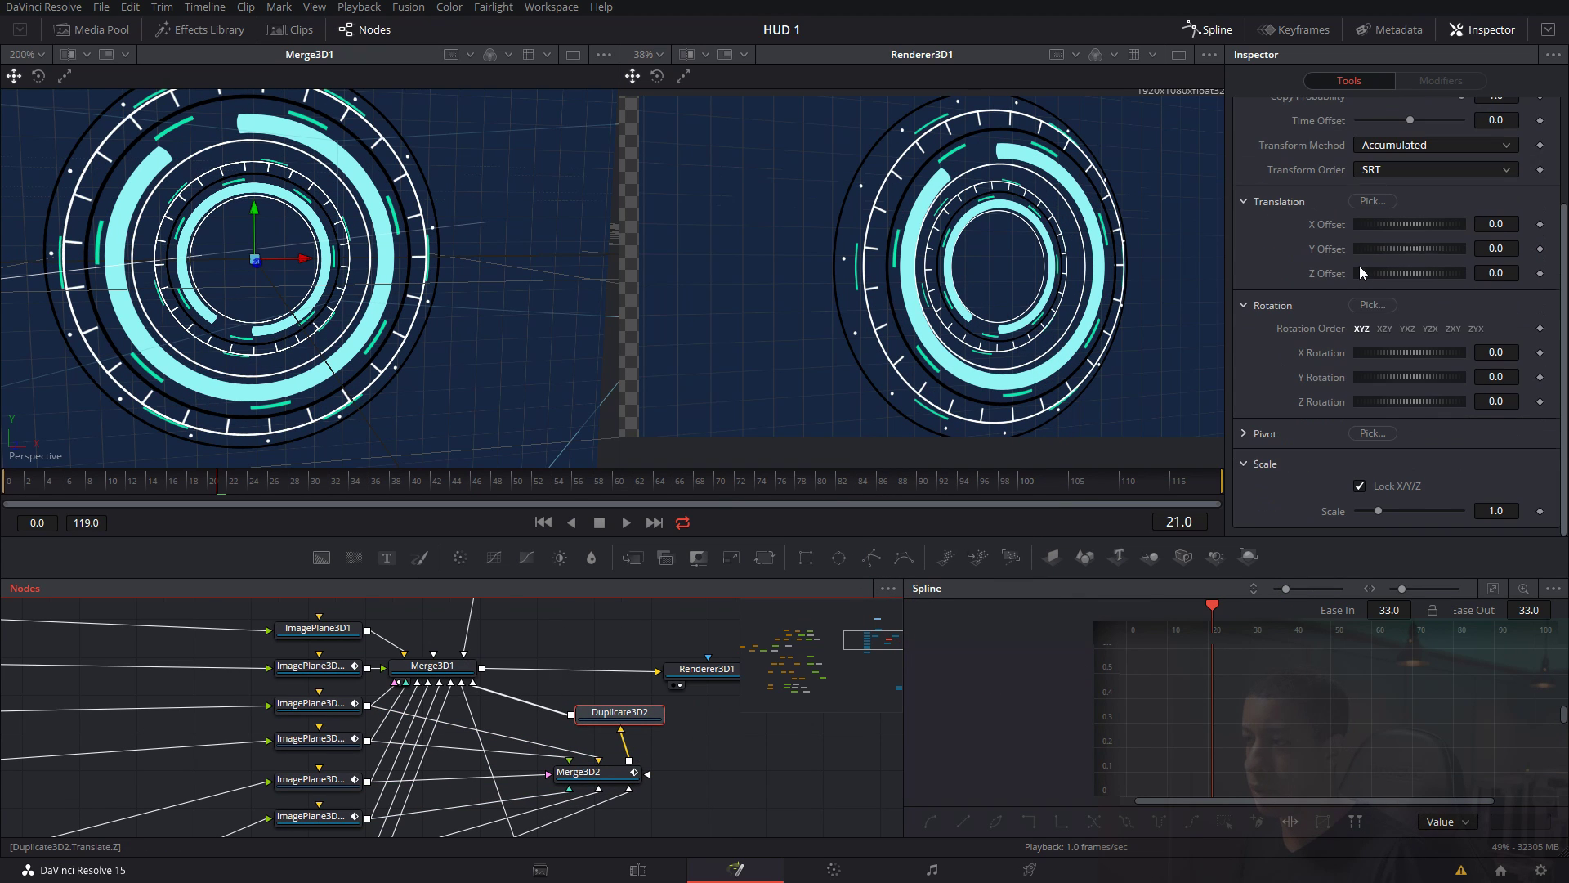
click(1496, 511)
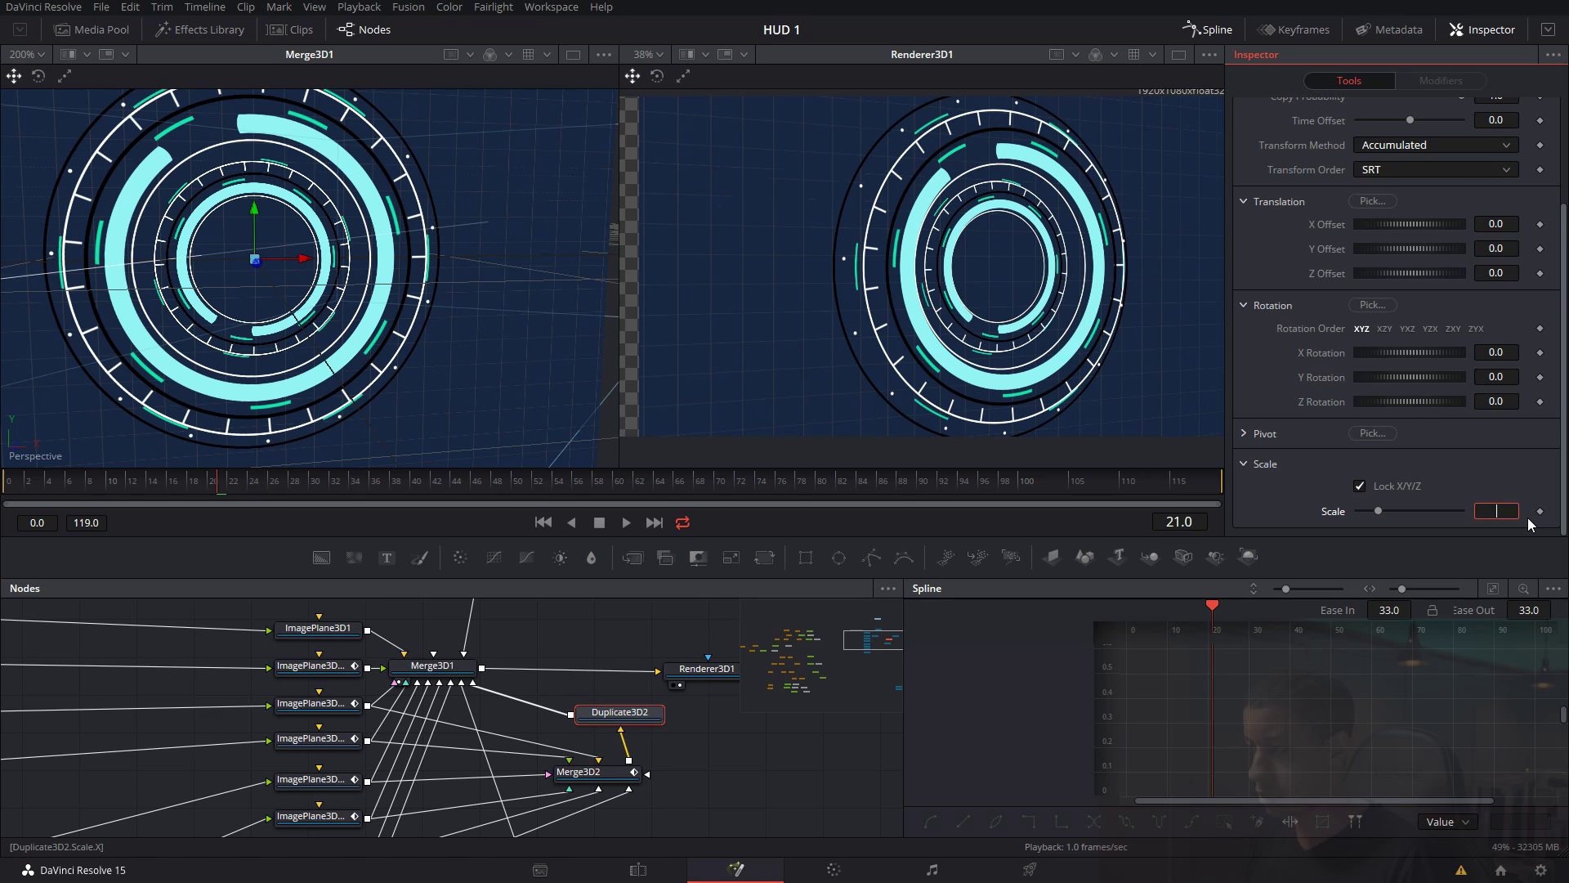
text(0.5)
key(Return)
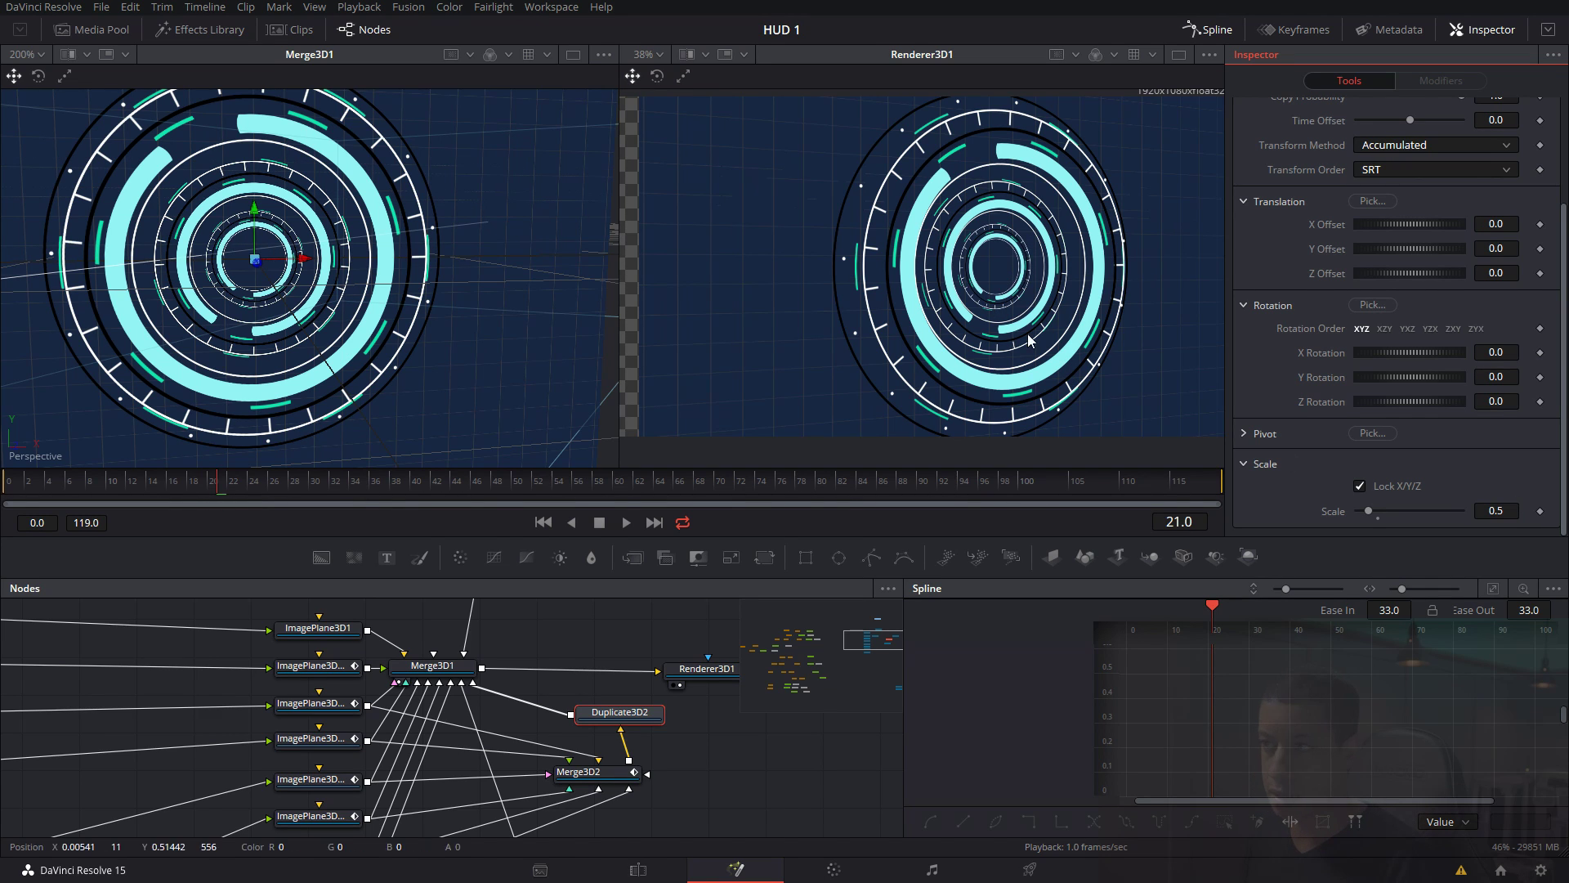
click(1504, 510)
text(0.55)
key(Return)
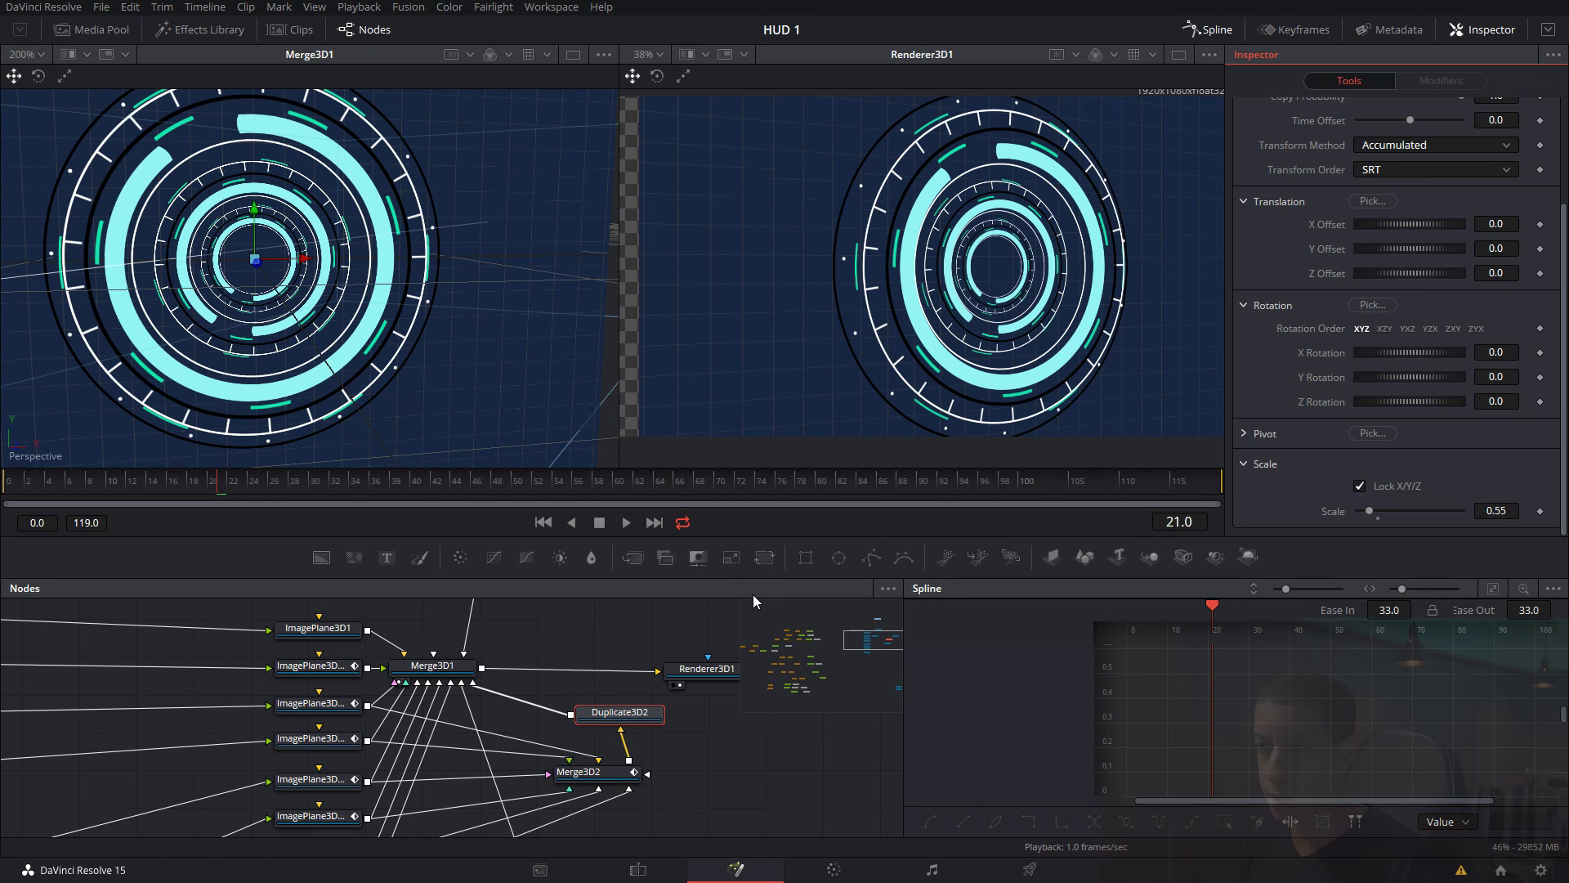
Set Duplicate3D2's Z Rotation to 80.
drag(678, 723, 698, 747)
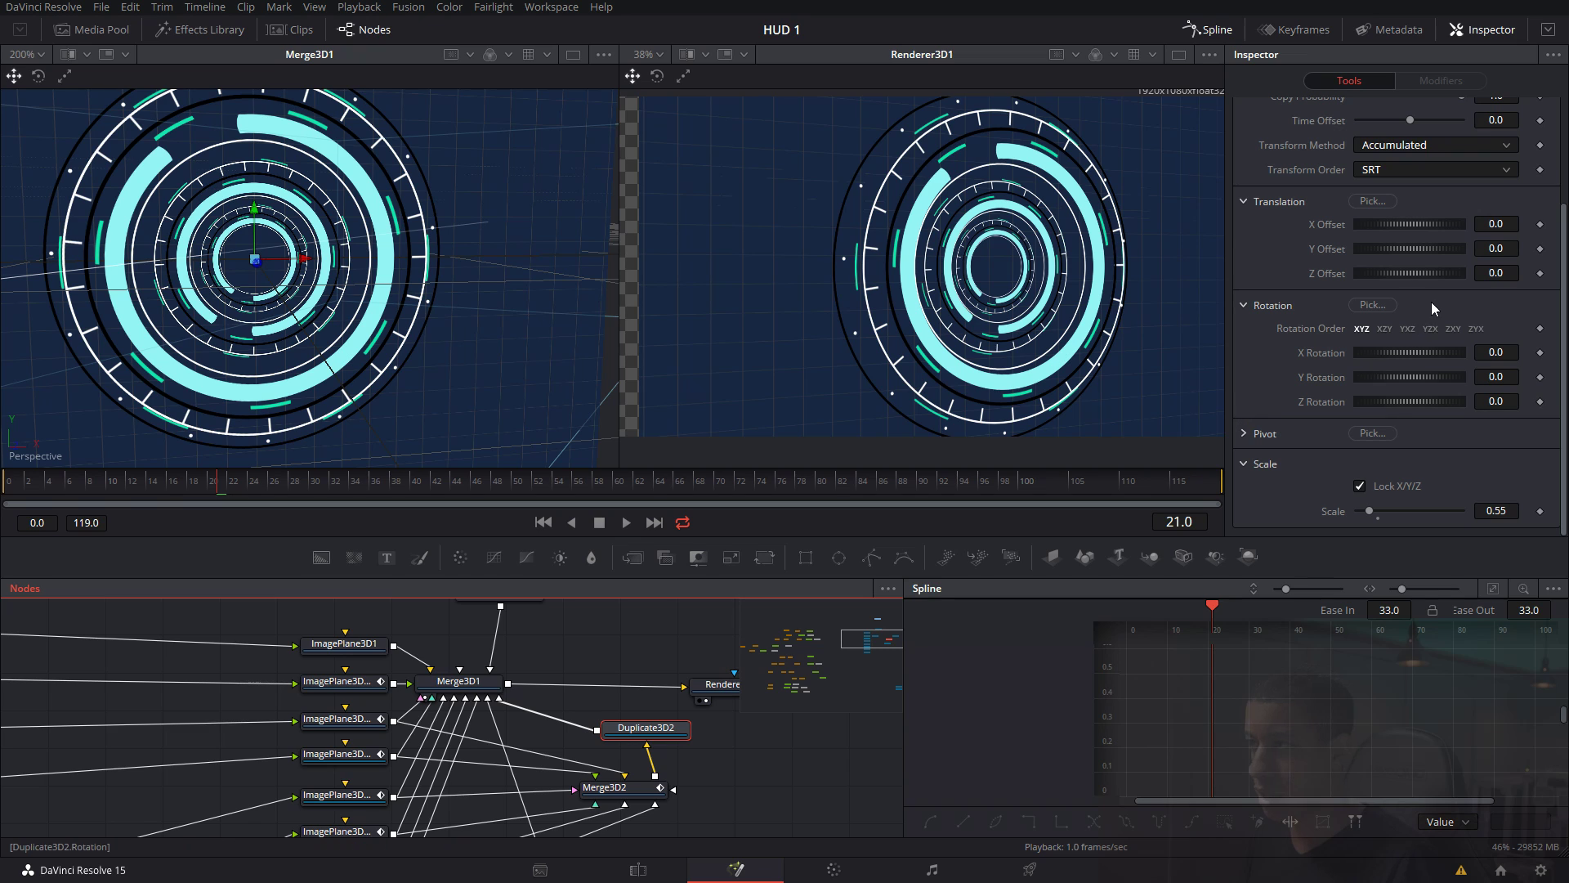
click(1511, 401)
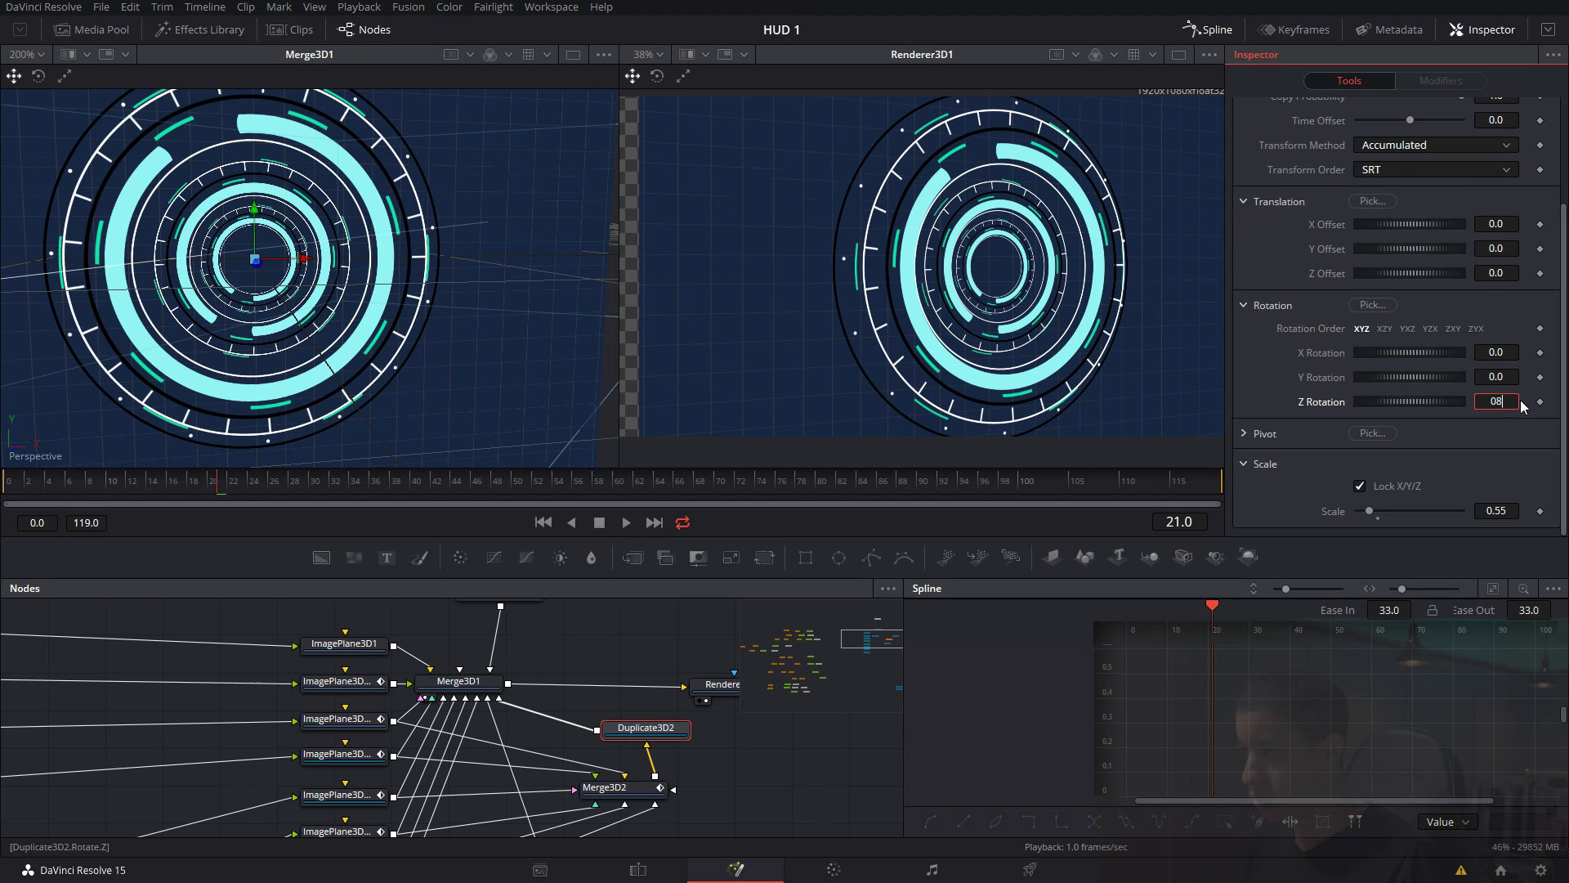
text(80)
key(Tab)
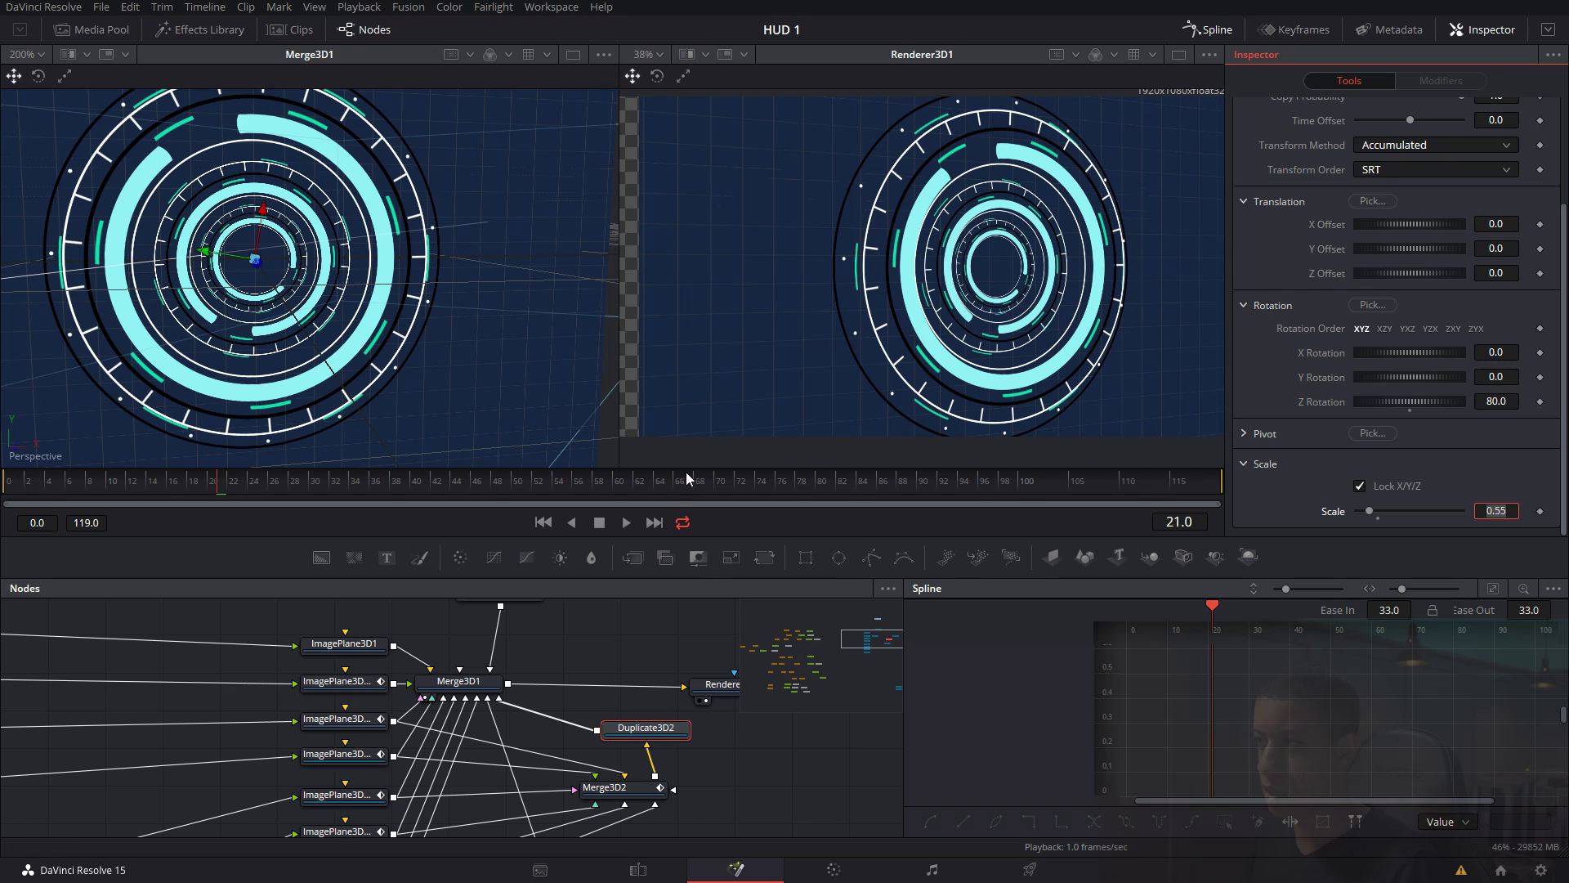
Review Merge3D2's animation timing and keyframe Duplicate3D2's Z Offset at 0.0 on frame 30.
drag(222, 487, 292, 492)
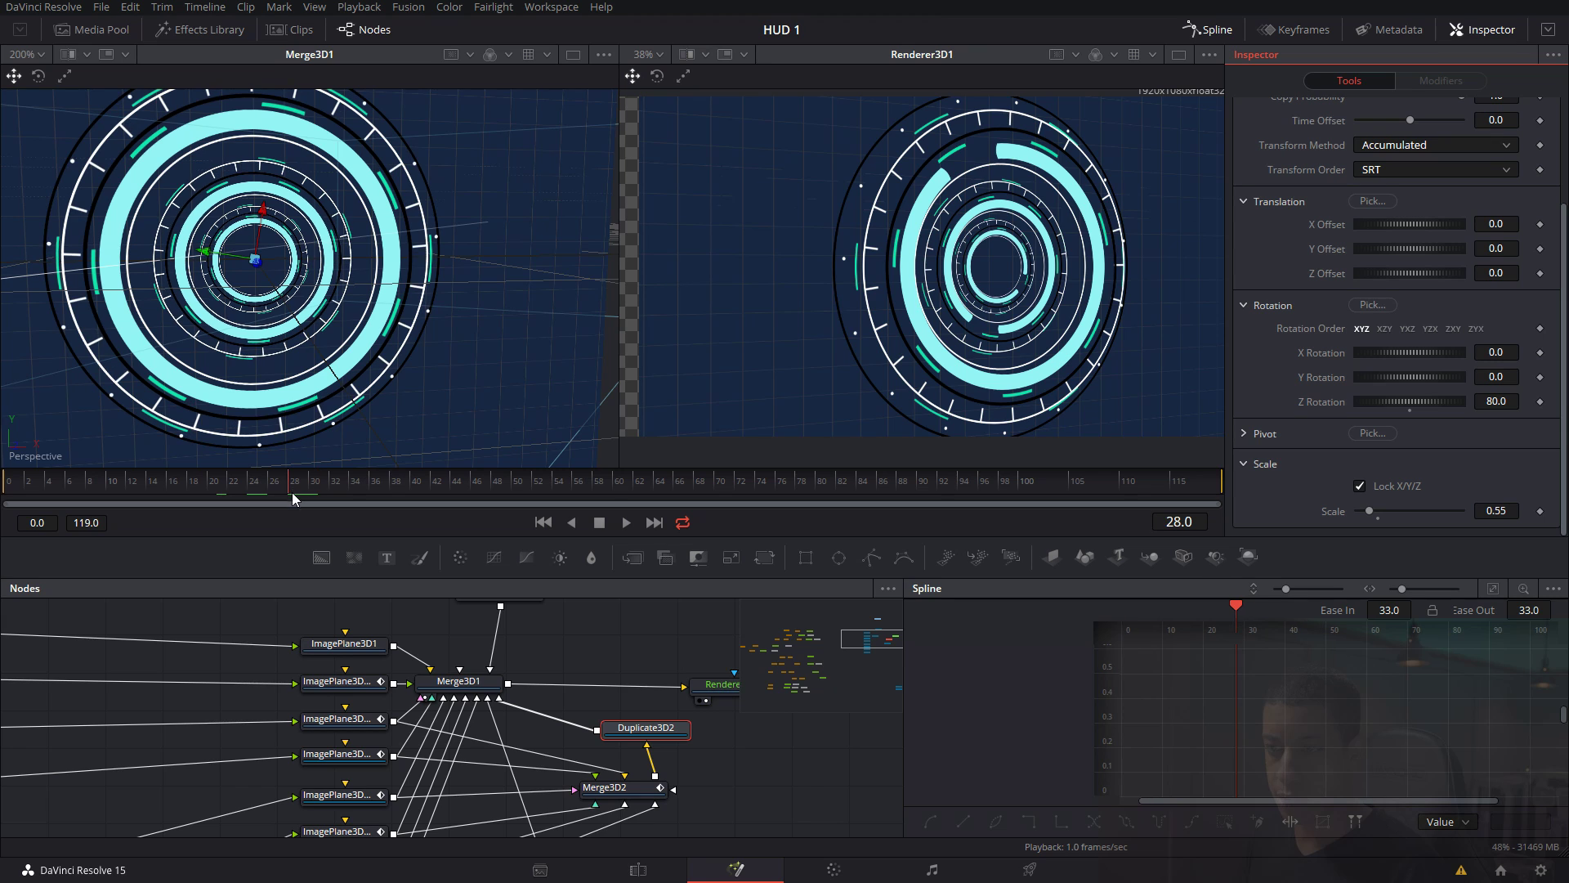
click(636, 788)
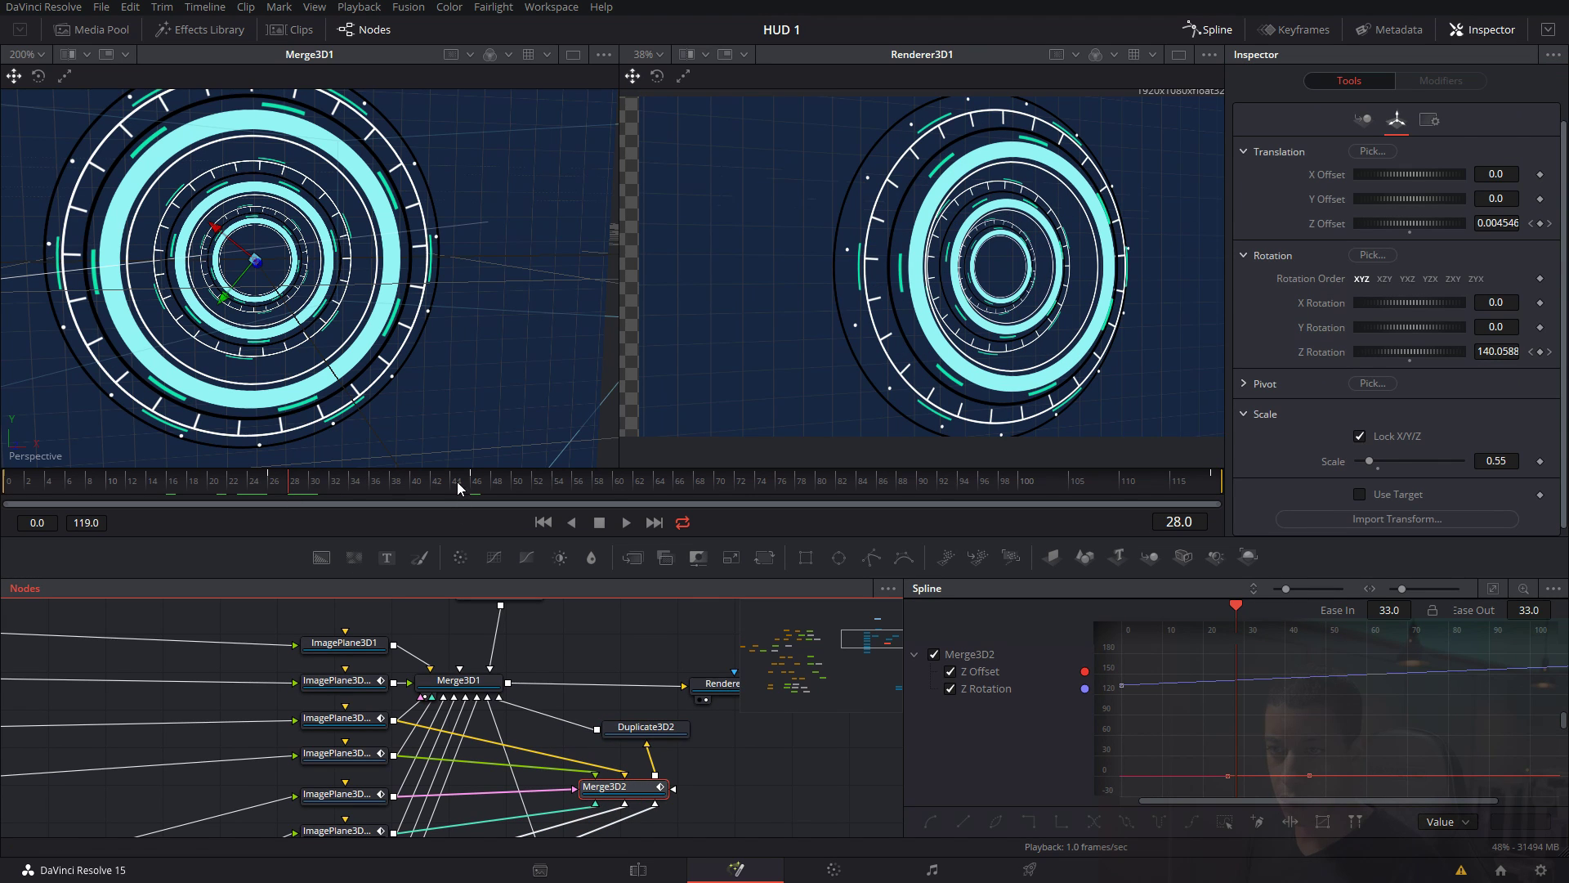
drag(458, 482, 316, 486)
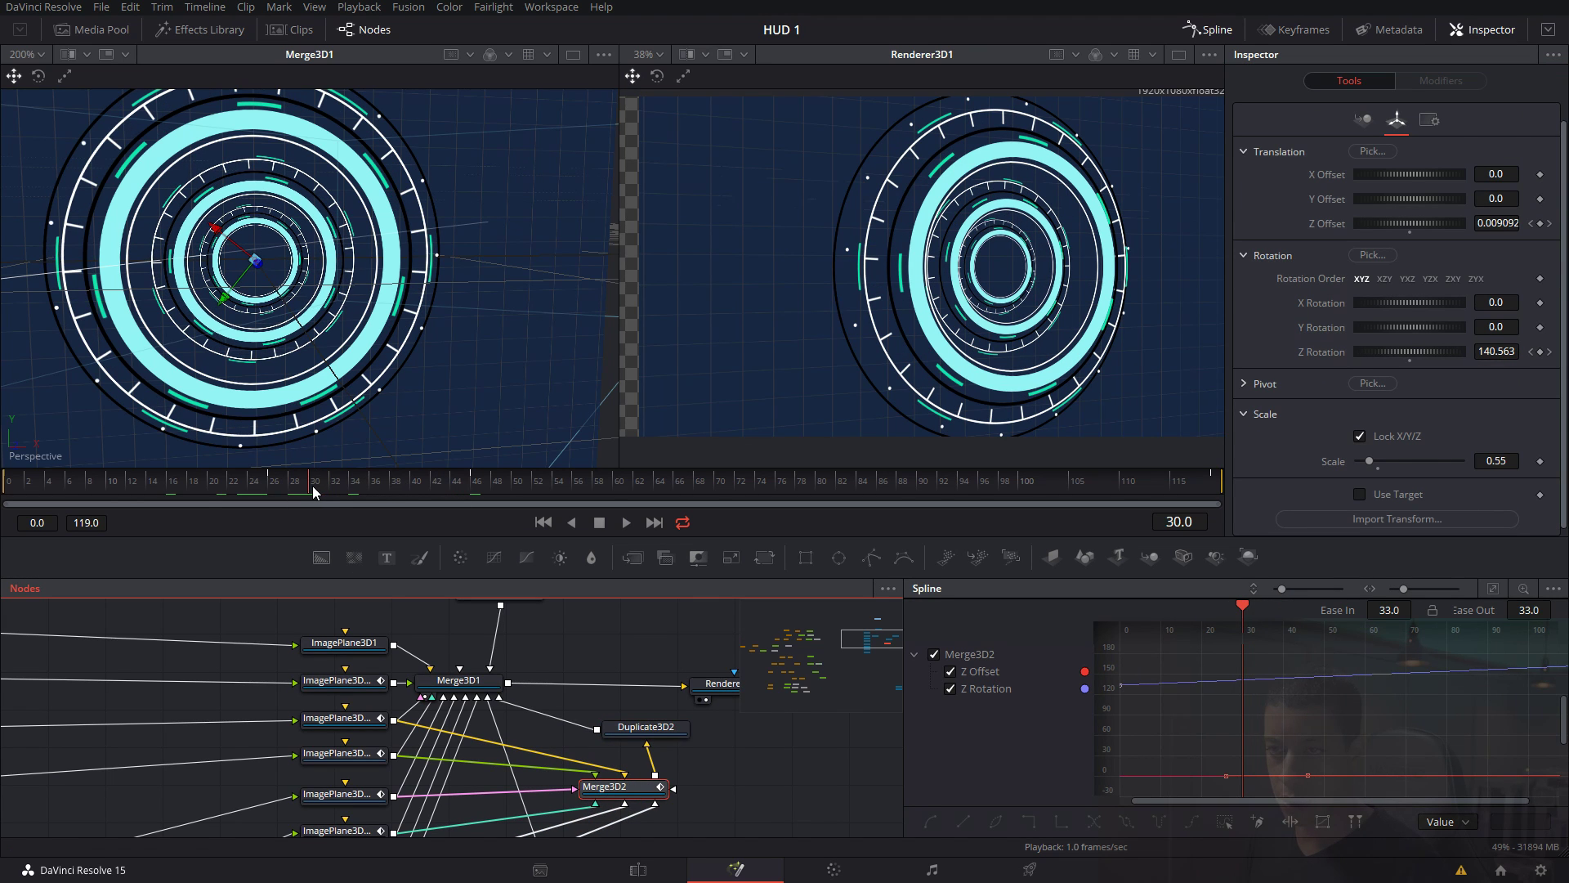
click(646, 727)
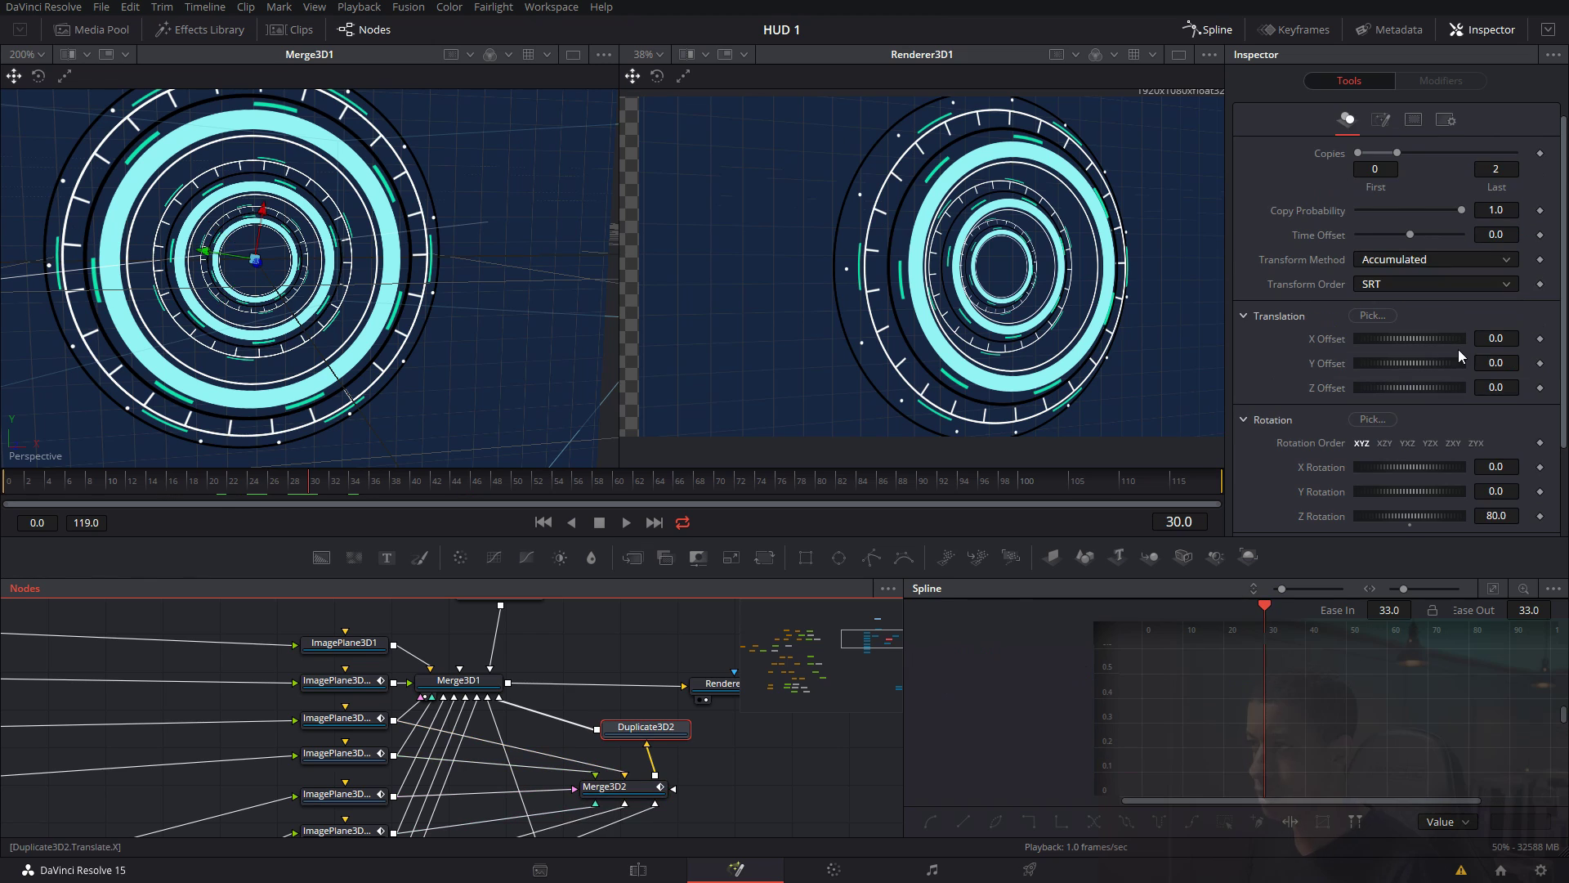
scroll(1422, 229, down, 2)
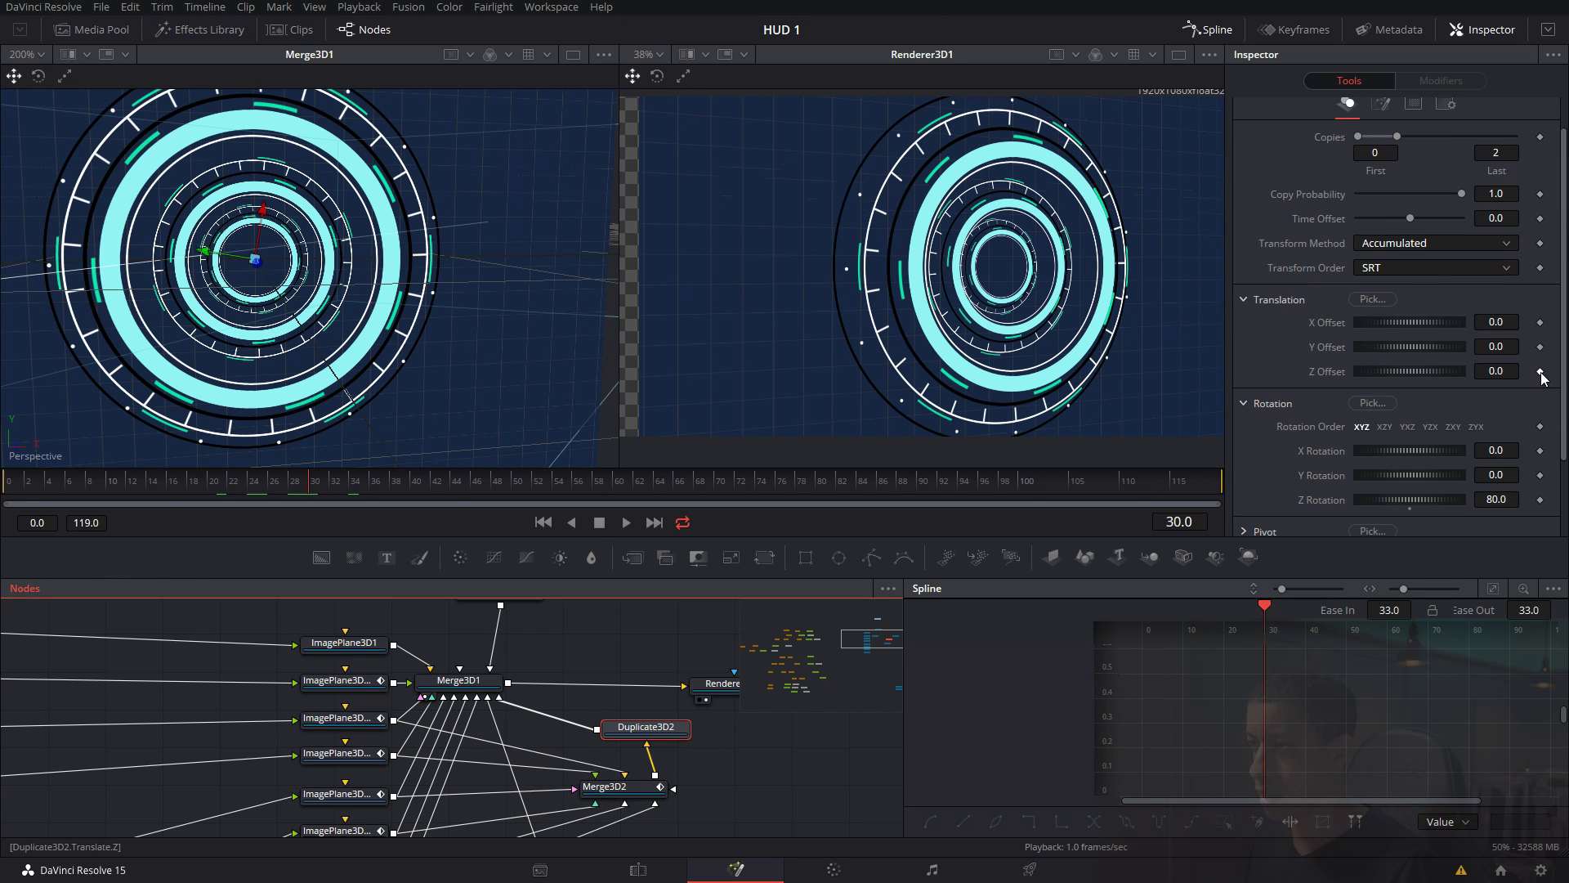
click(1541, 371)
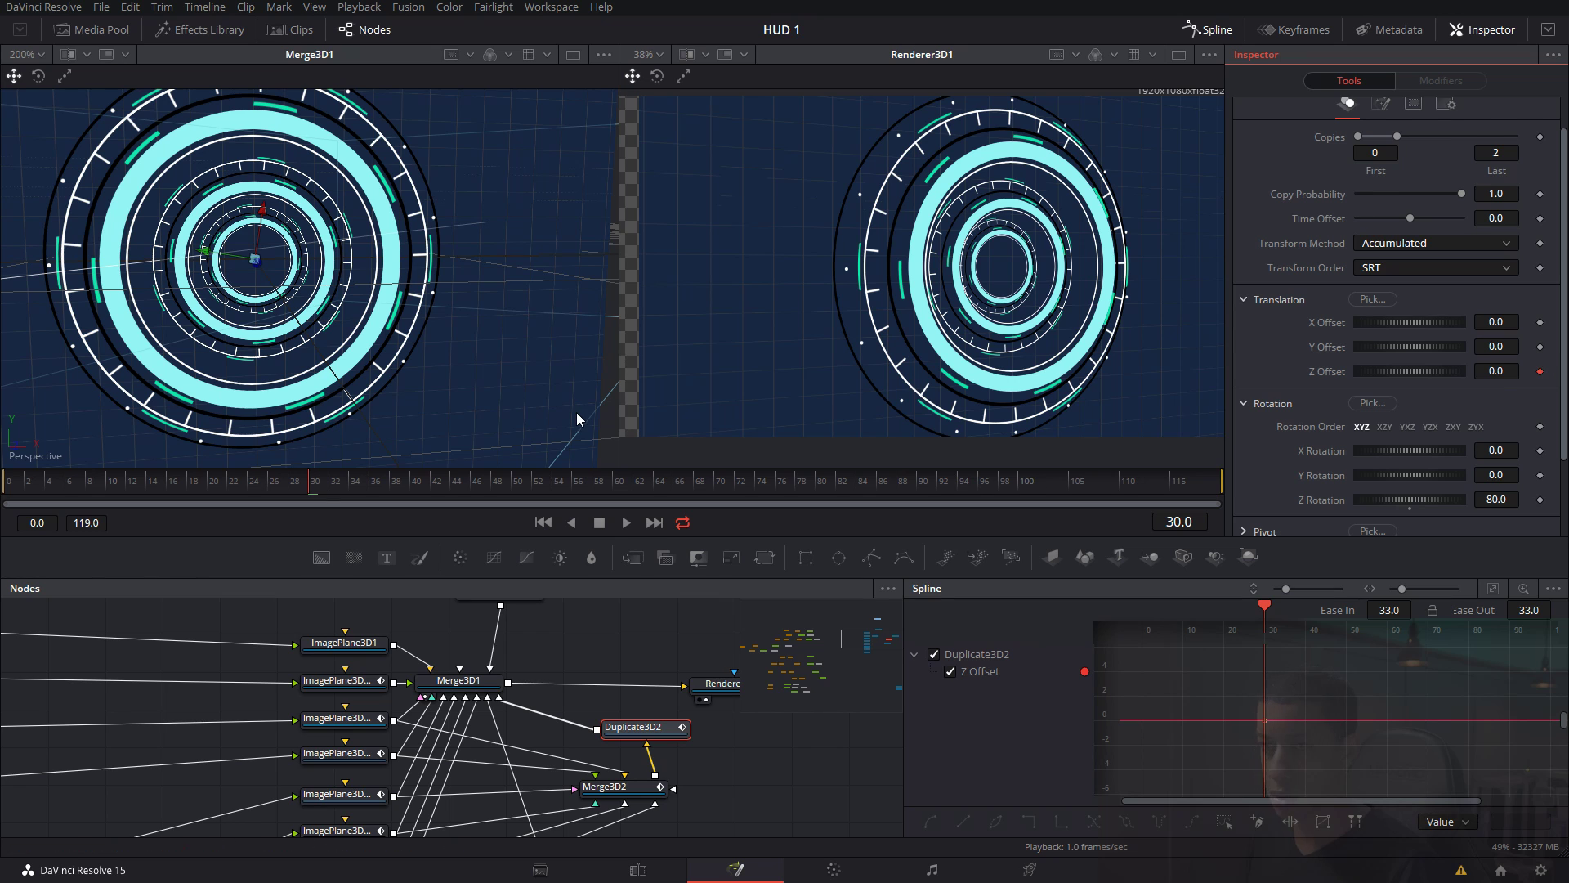
At frame 48, raise Duplicate3D2's Z Offset to about 0.053 to spread the ring copies in depth.
click(378, 487)
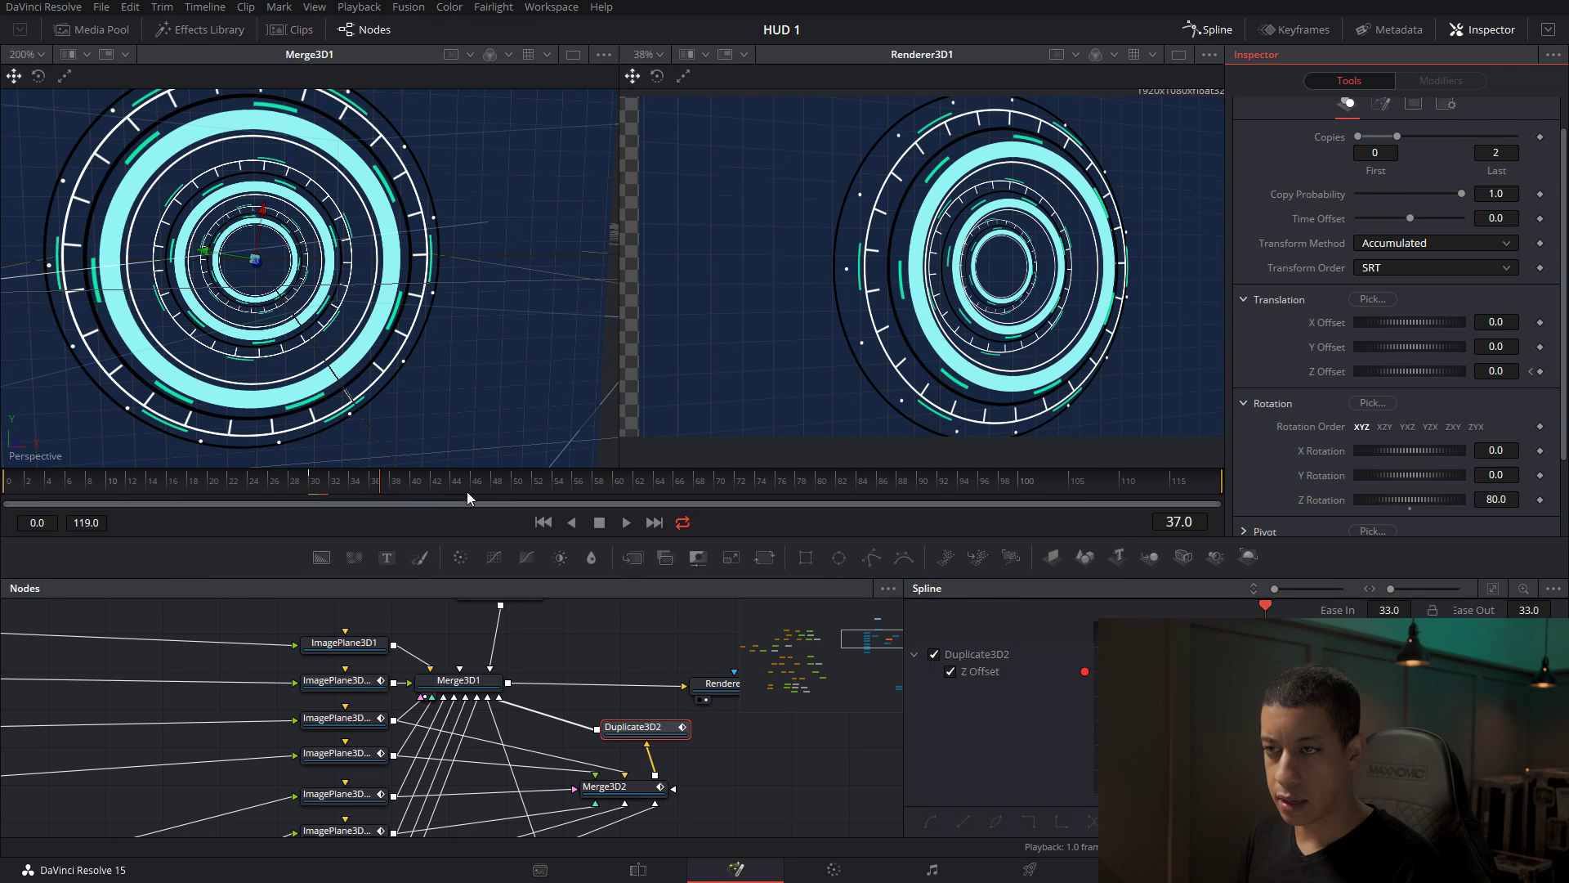
click(495, 489)
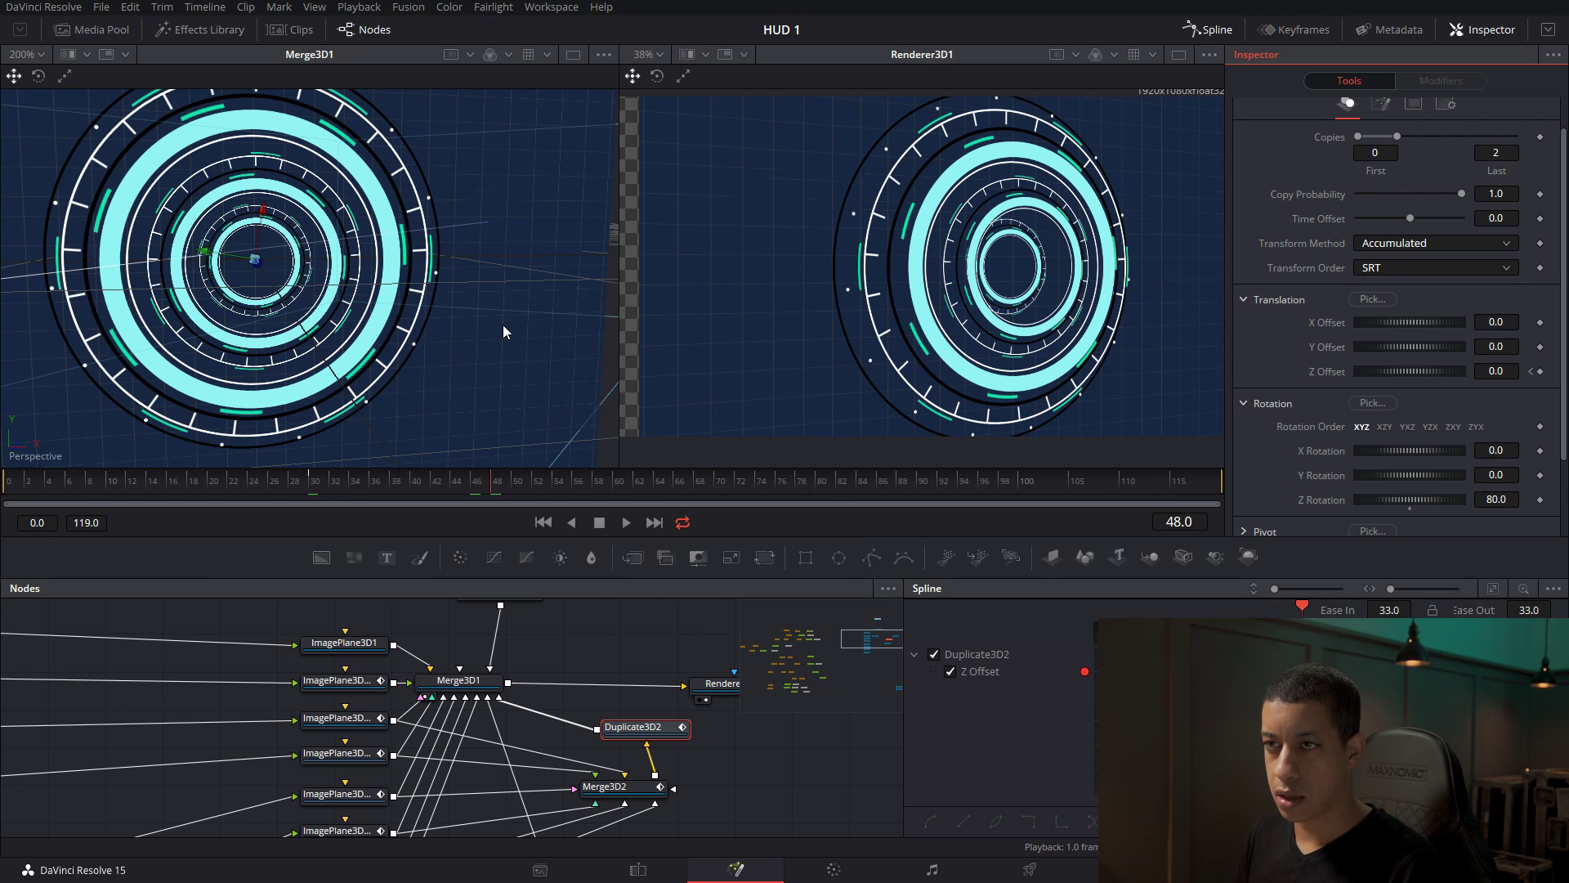
drag(502, 325, 562, 353)
drag(475, 312, 510, 319)
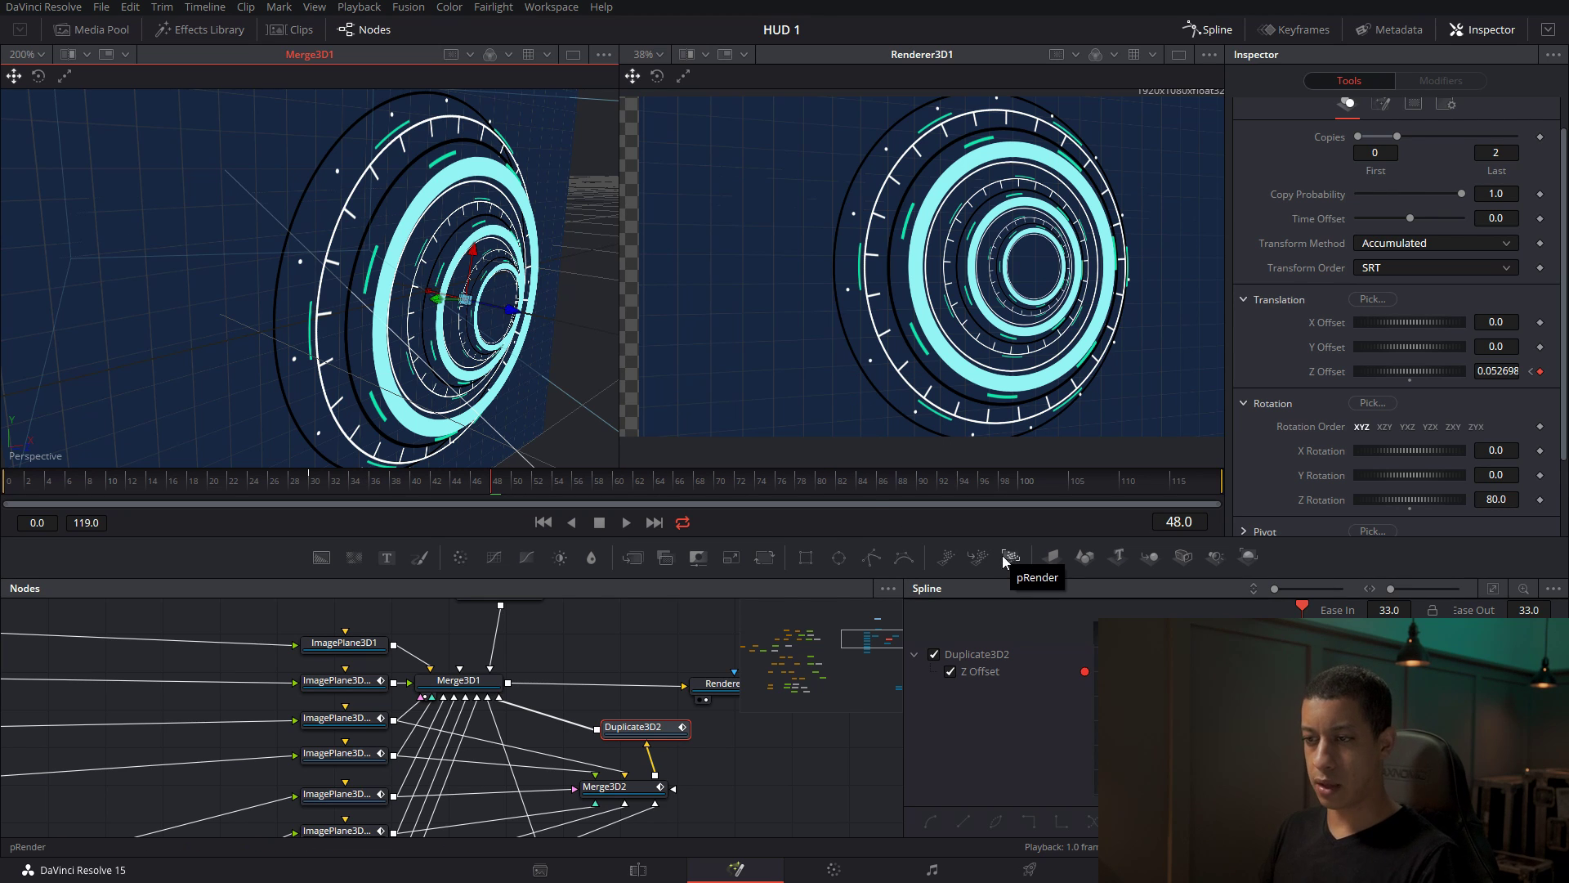
Reset Camera3D1's X Offset and Y Rotation to 0 so it faces the rings straight on.
drag(689, 675, 513, 708)
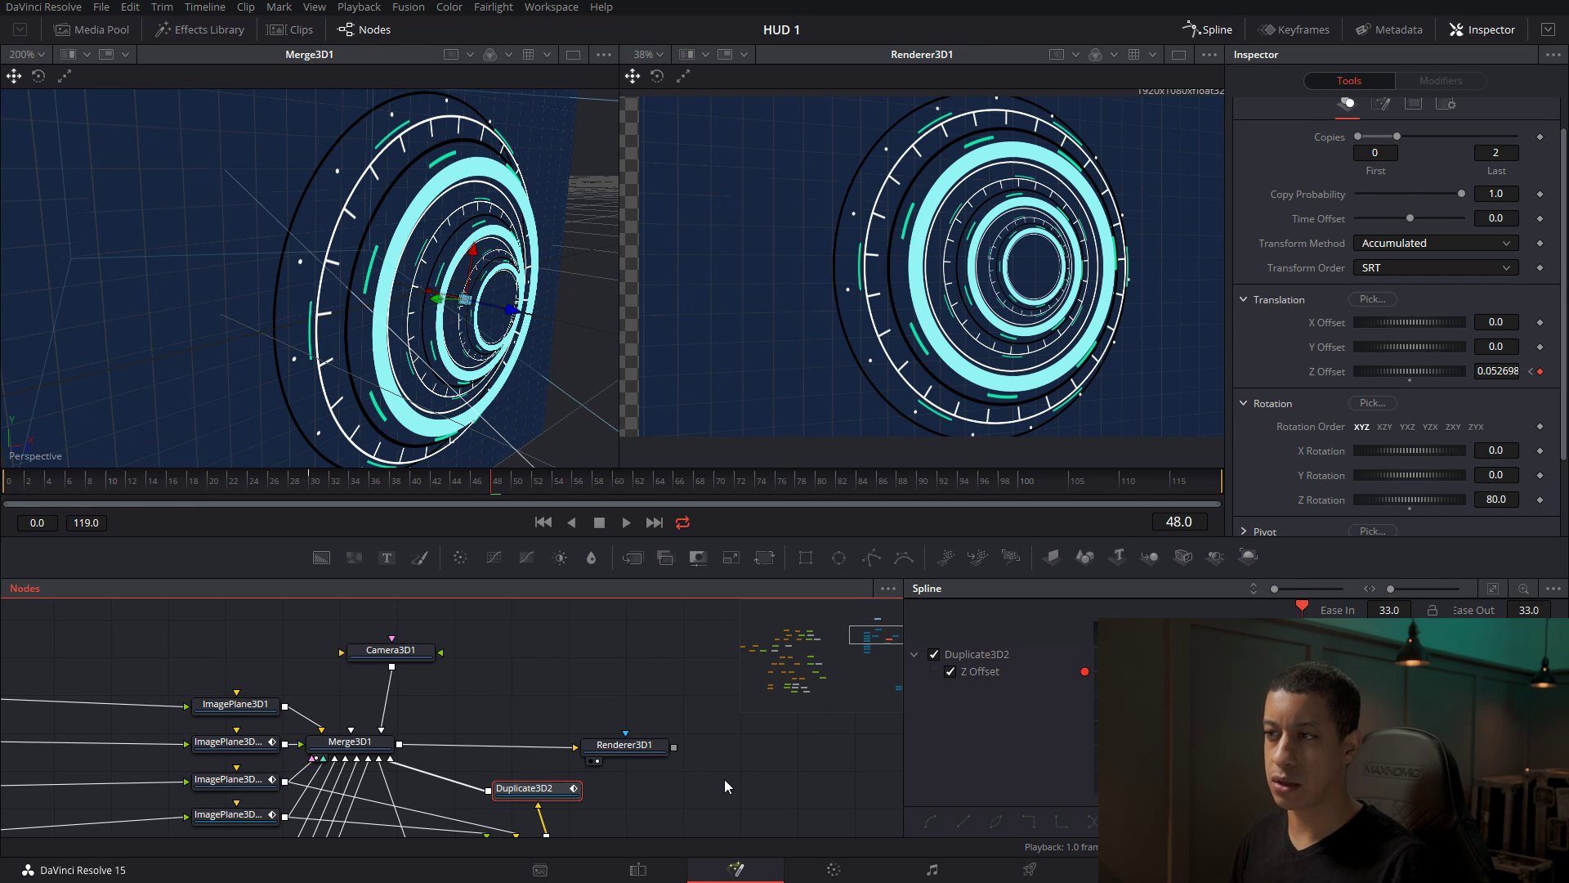
drag(640, 723, 655, 706)
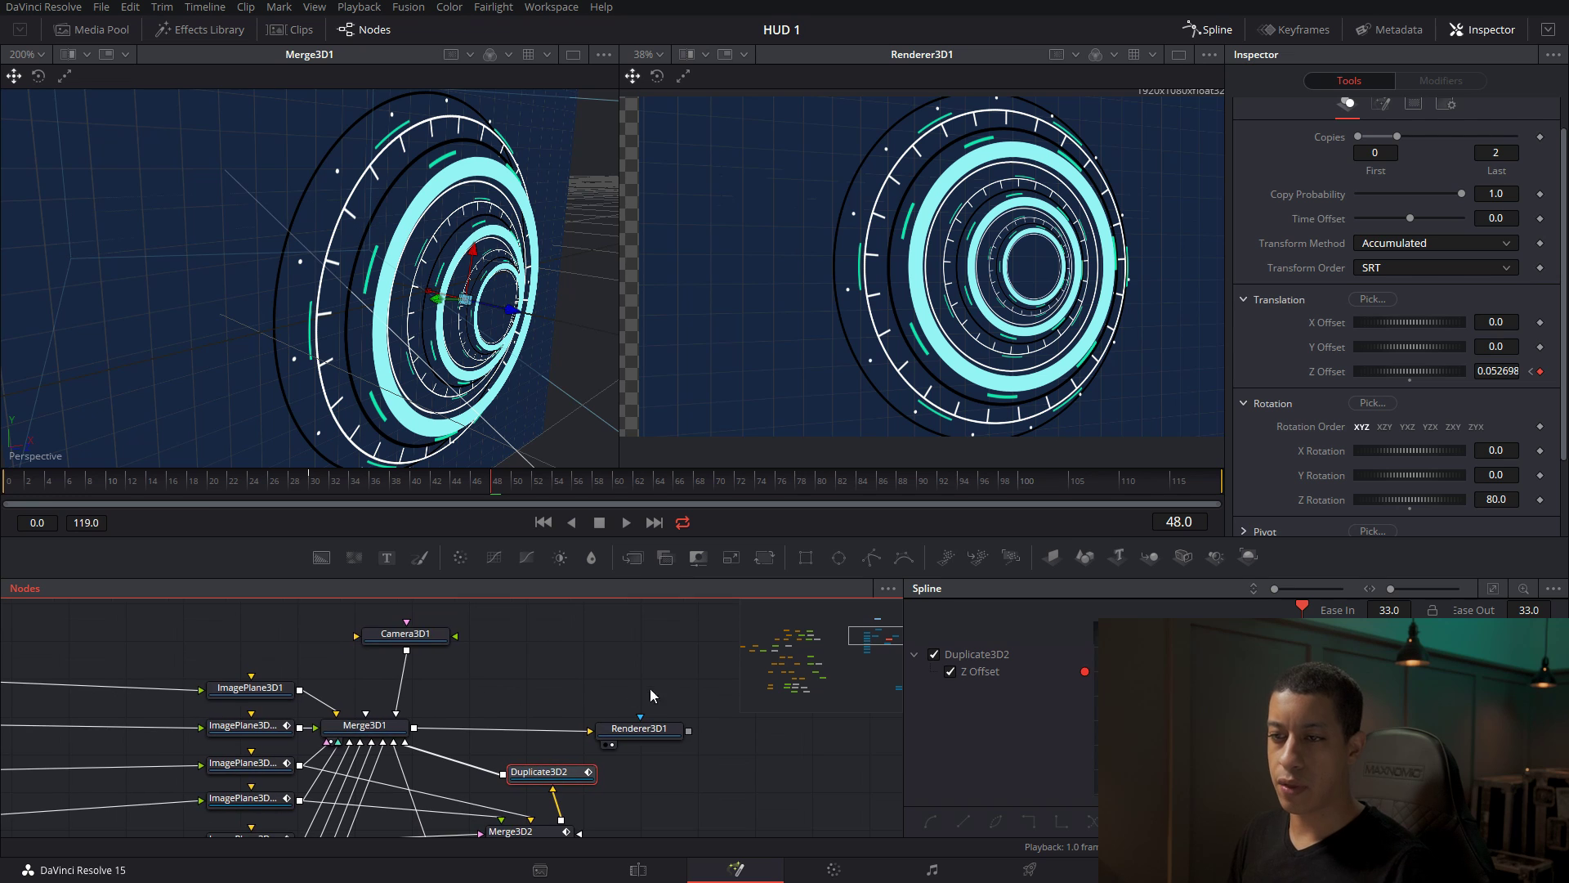
click(409, 635)
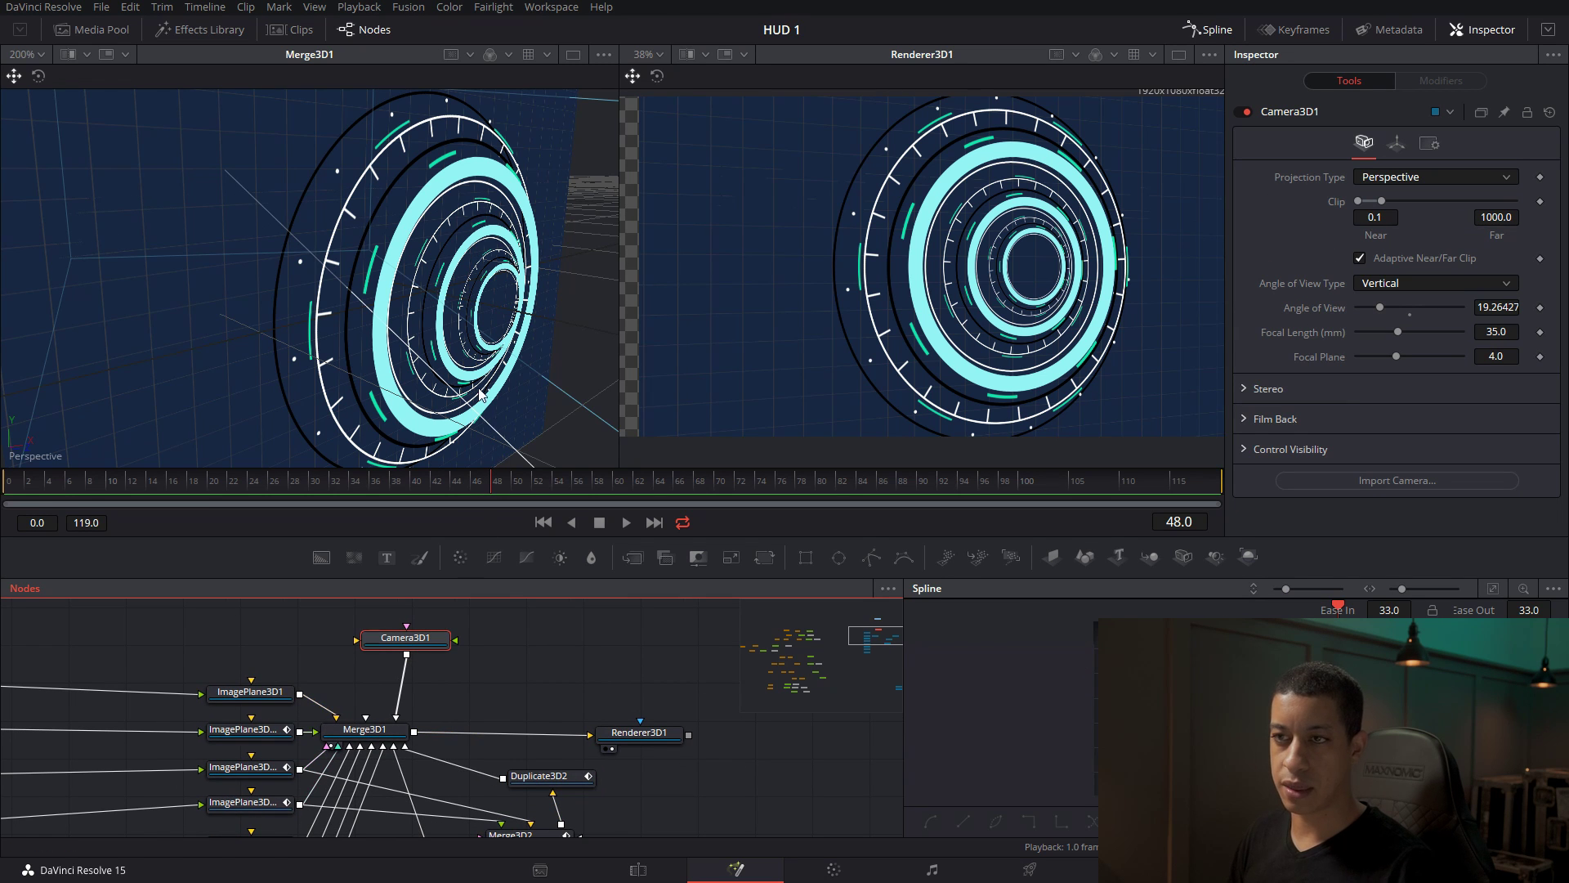
scroll(474, 395, down, 5)
drag(503, 391, 414, 374)
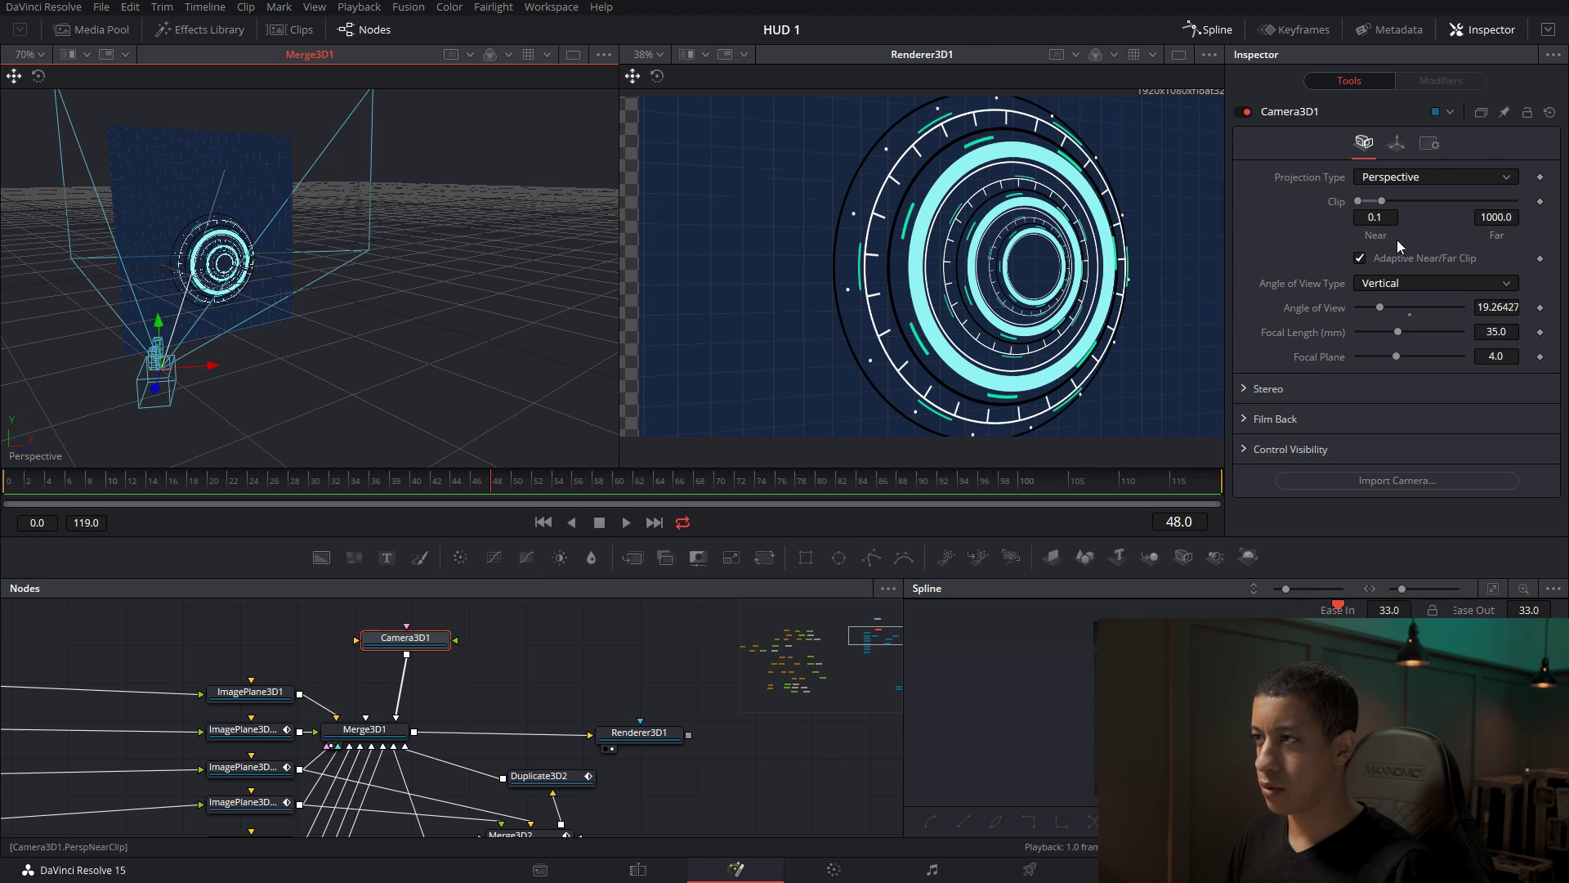
click(1396, 144)
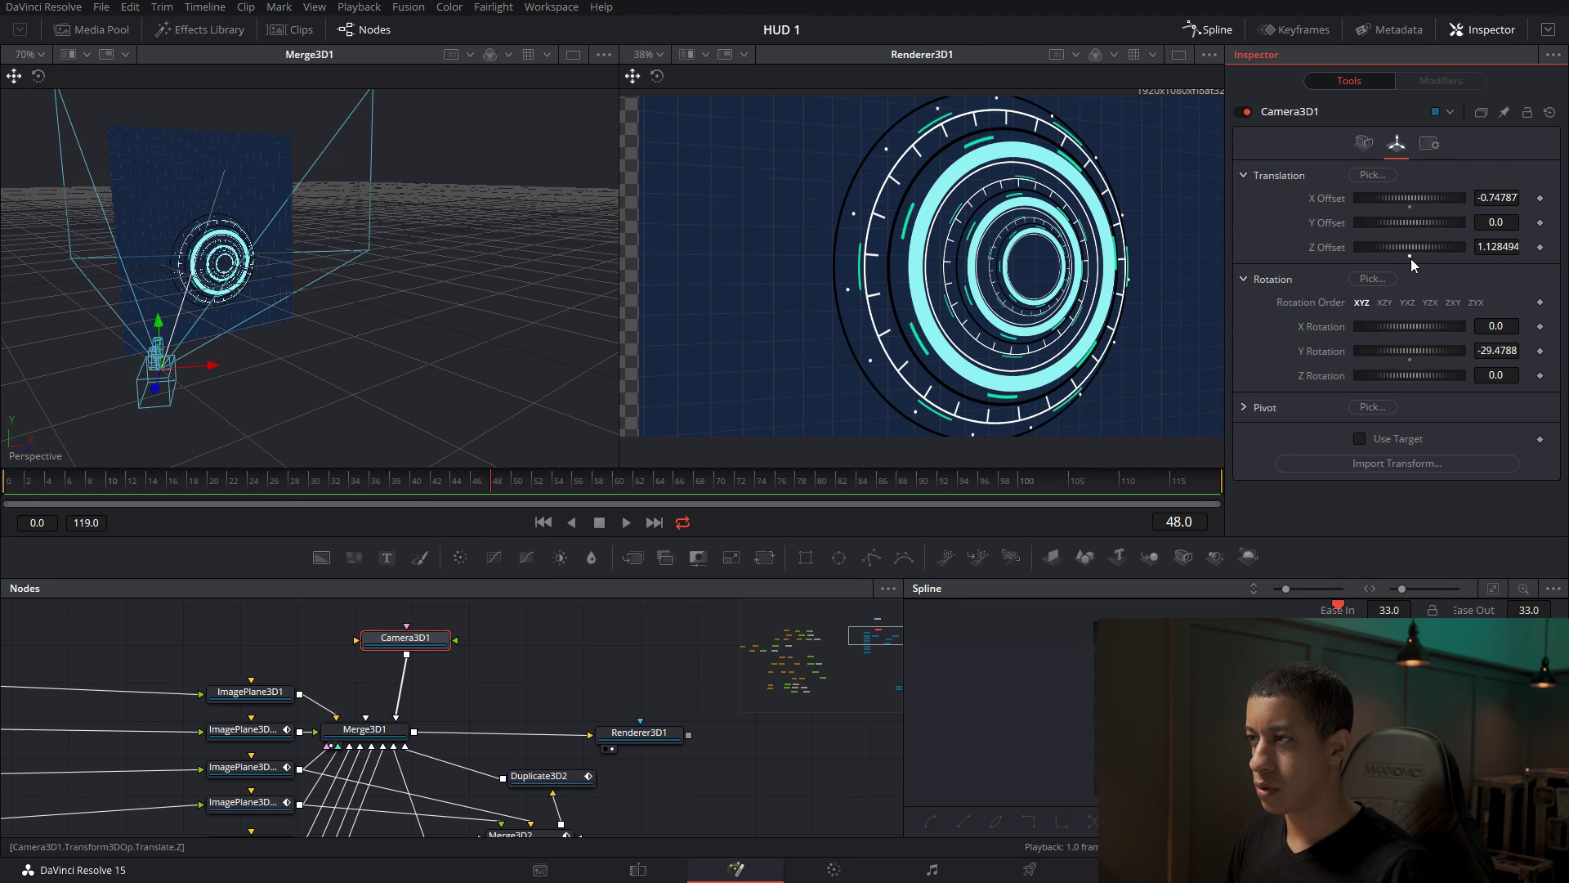
double_click(1409, 207)
double_click(1410, 359)
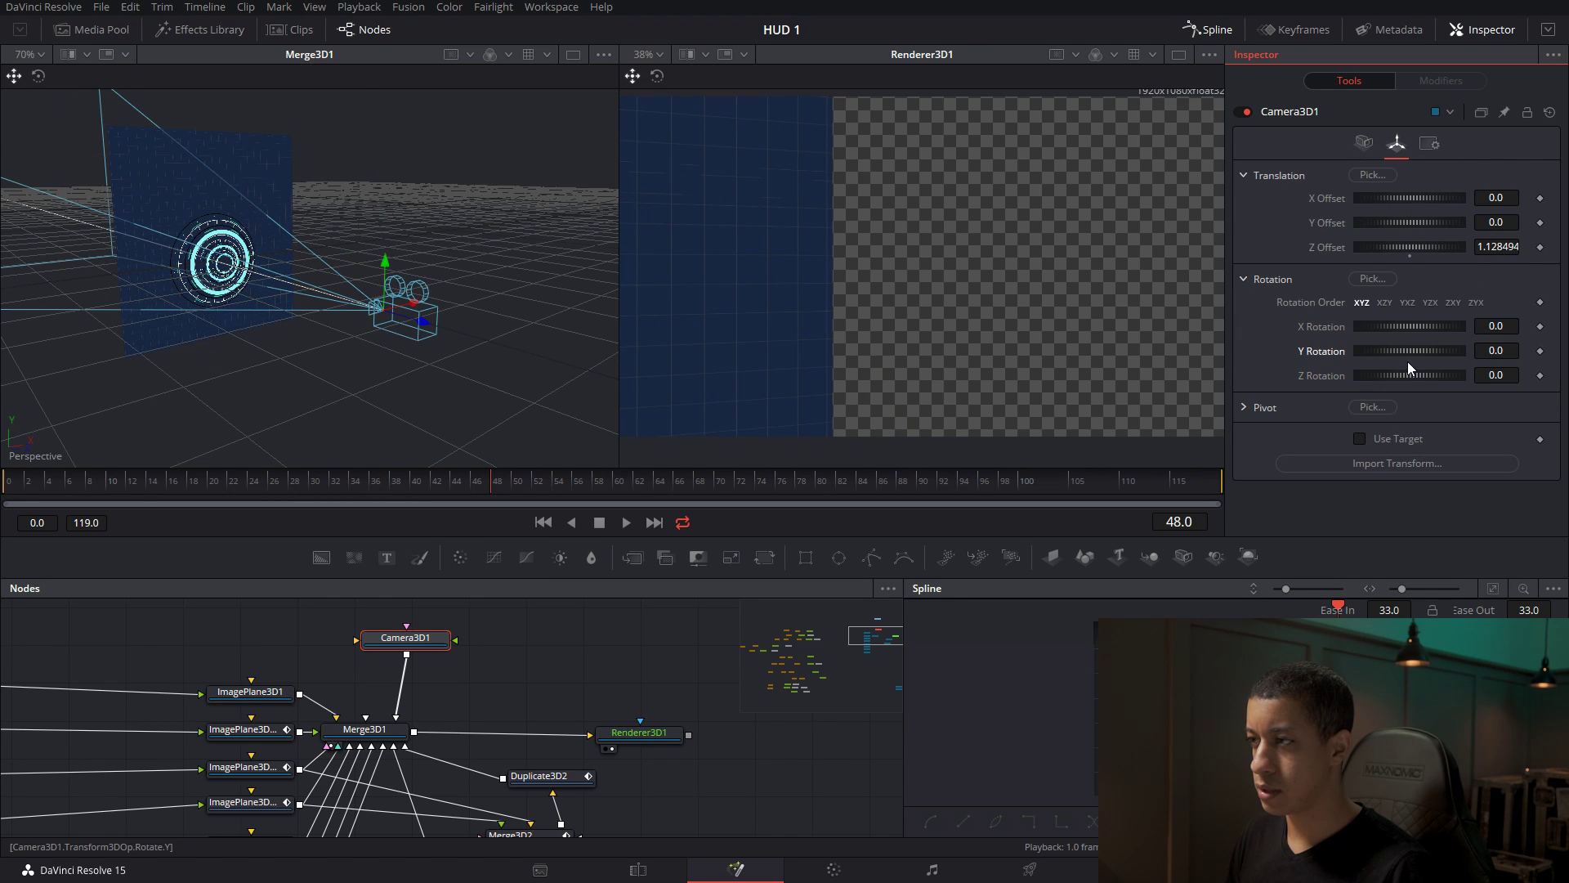
click(455, 267)
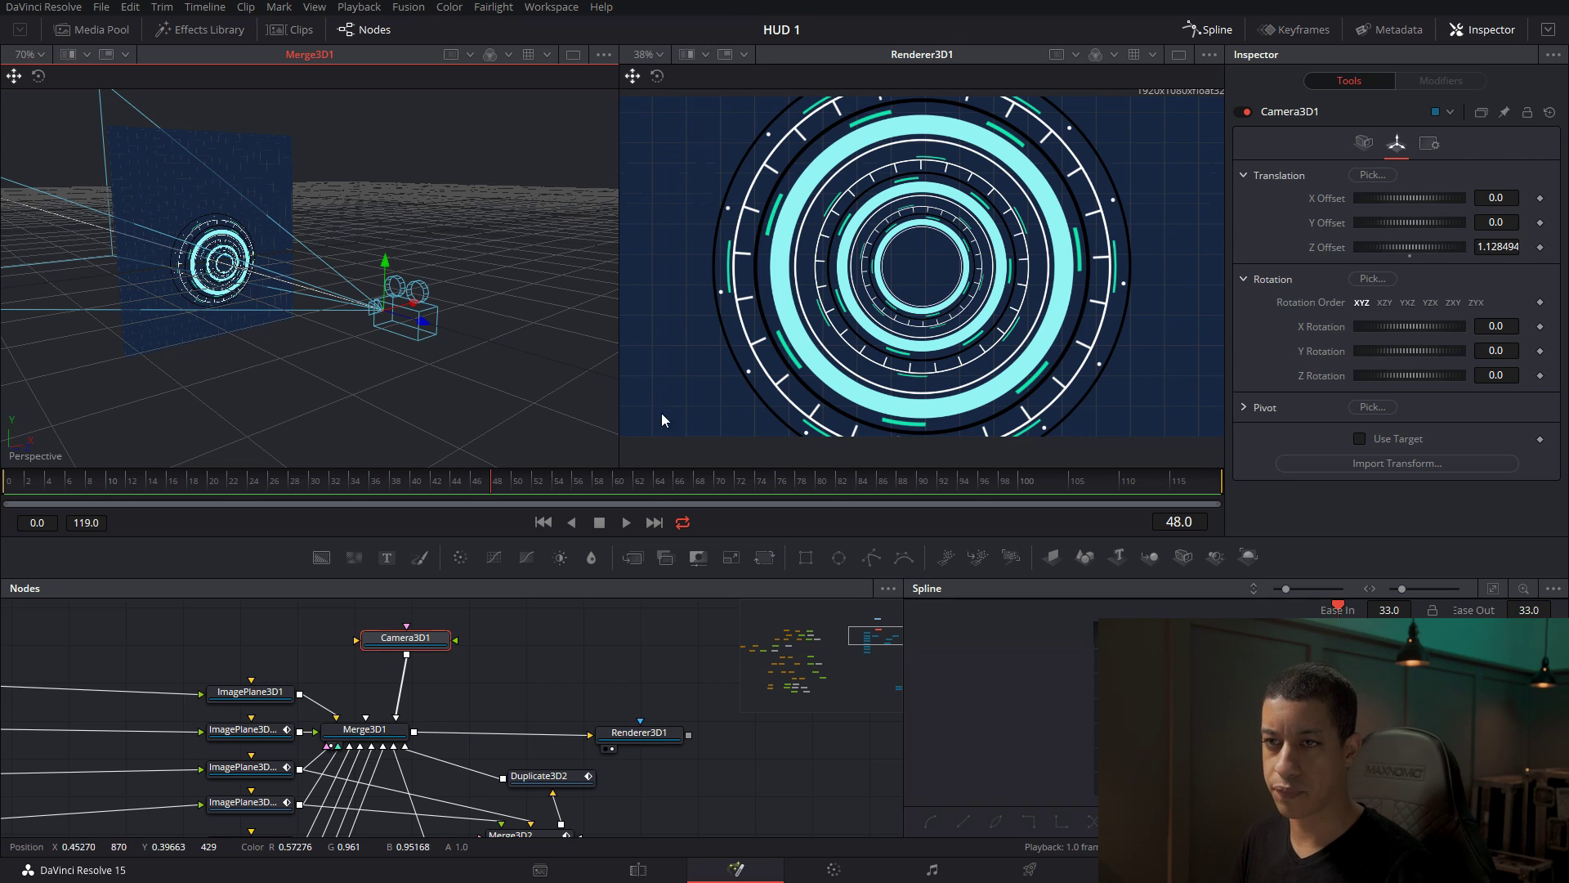
Go to frame 11 and clear Renderer3D1 from the second viewer.
drag(73, 487, 125, 488)
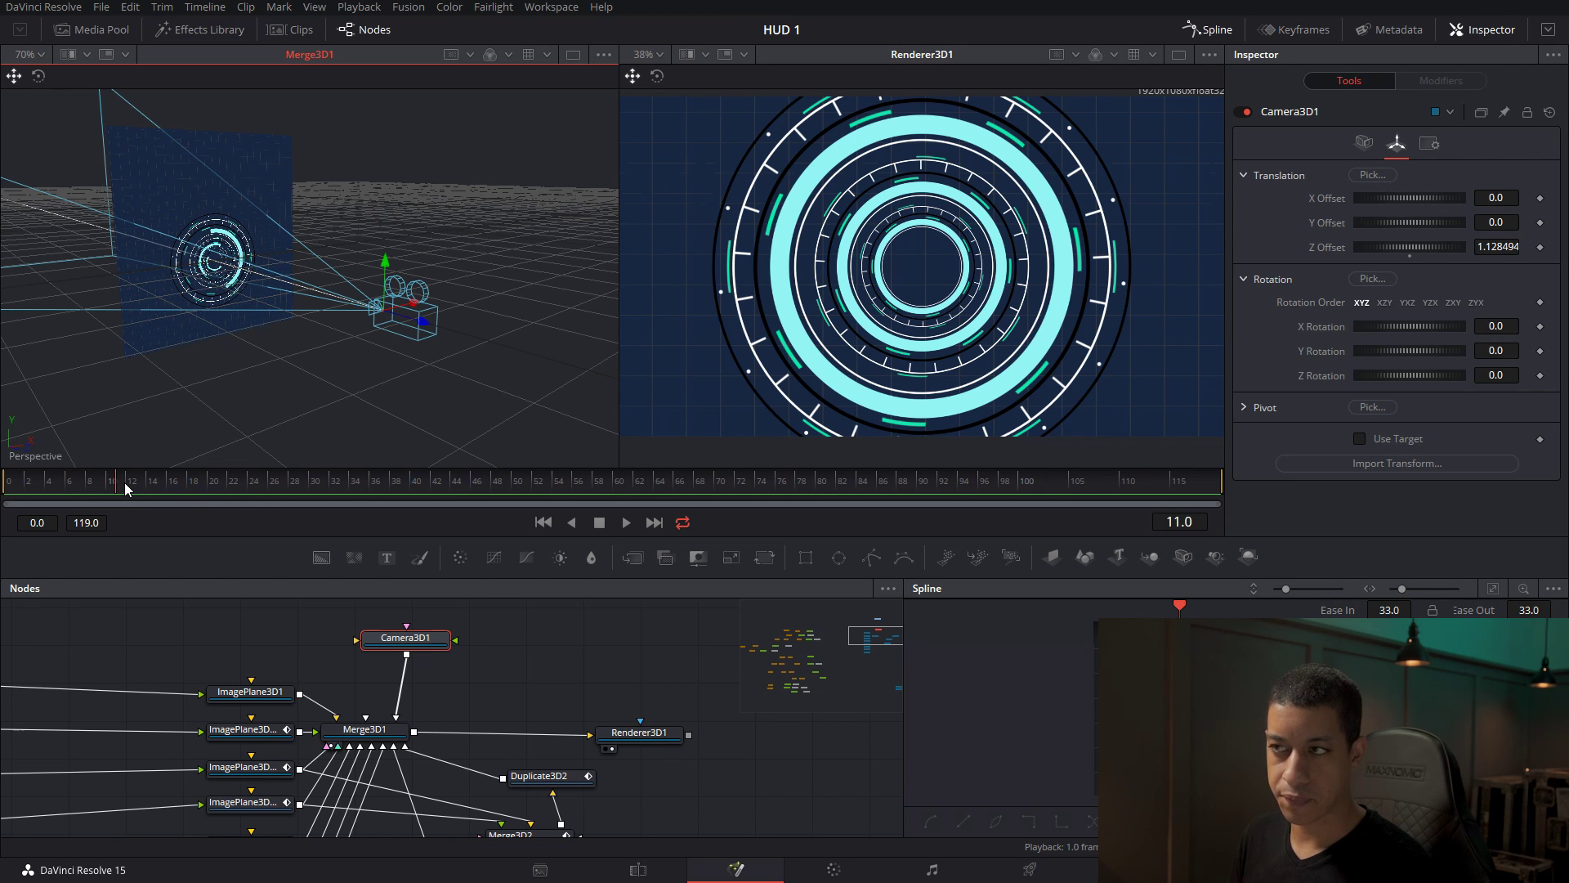
drag(291, 383, 309, 443)
click(639, 734)
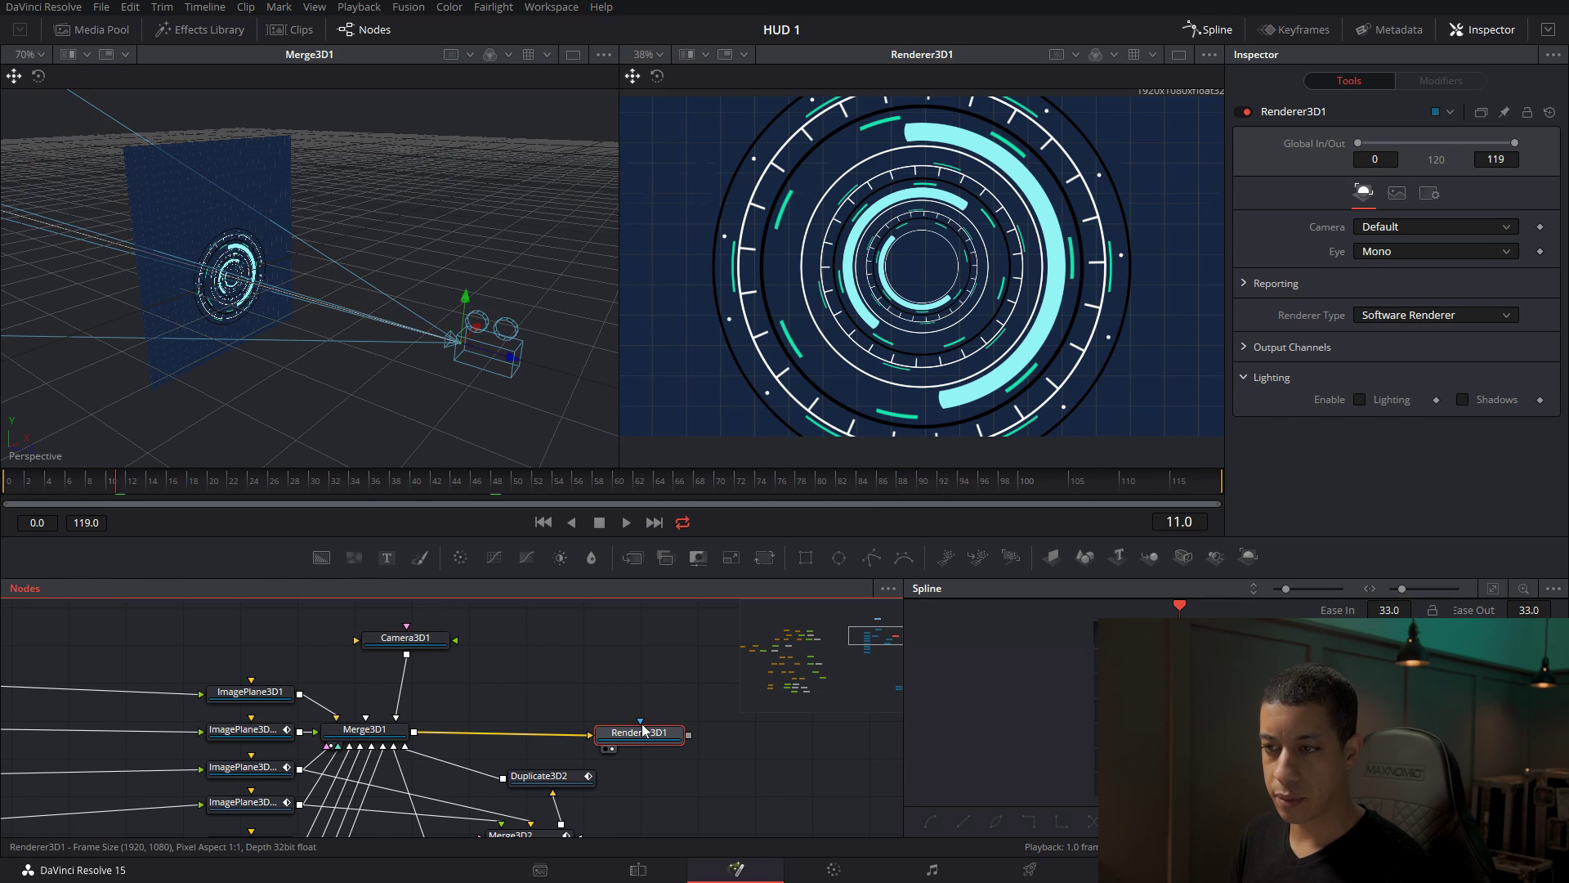
key(2)
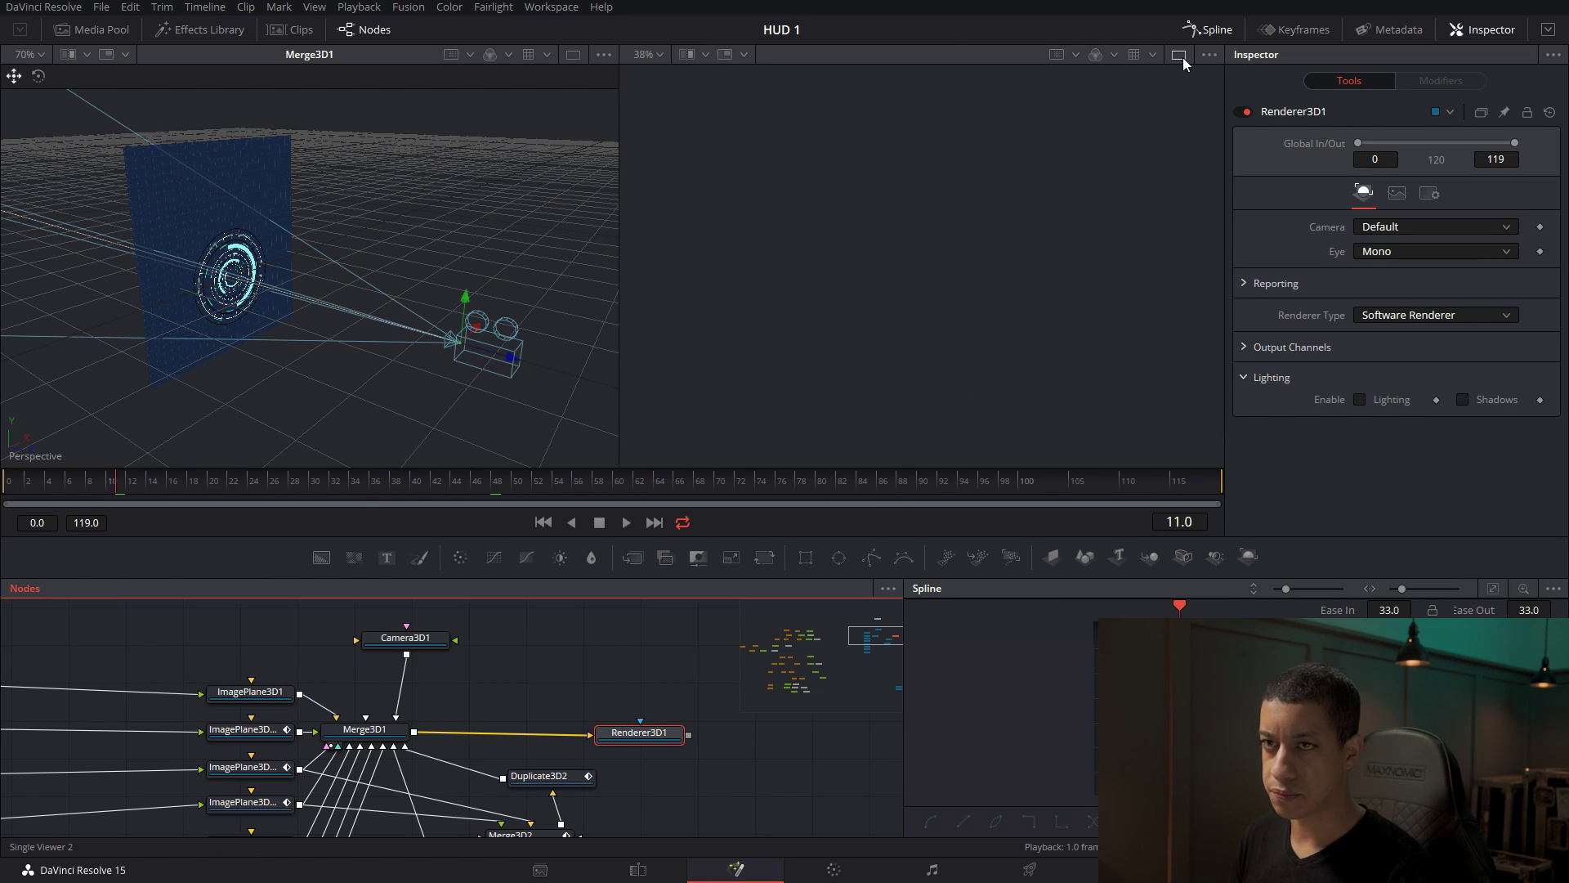
scroll(238, 296, up, 5)
drag(264, 312, 443, 342)
scroll(326, 319, down, 3)
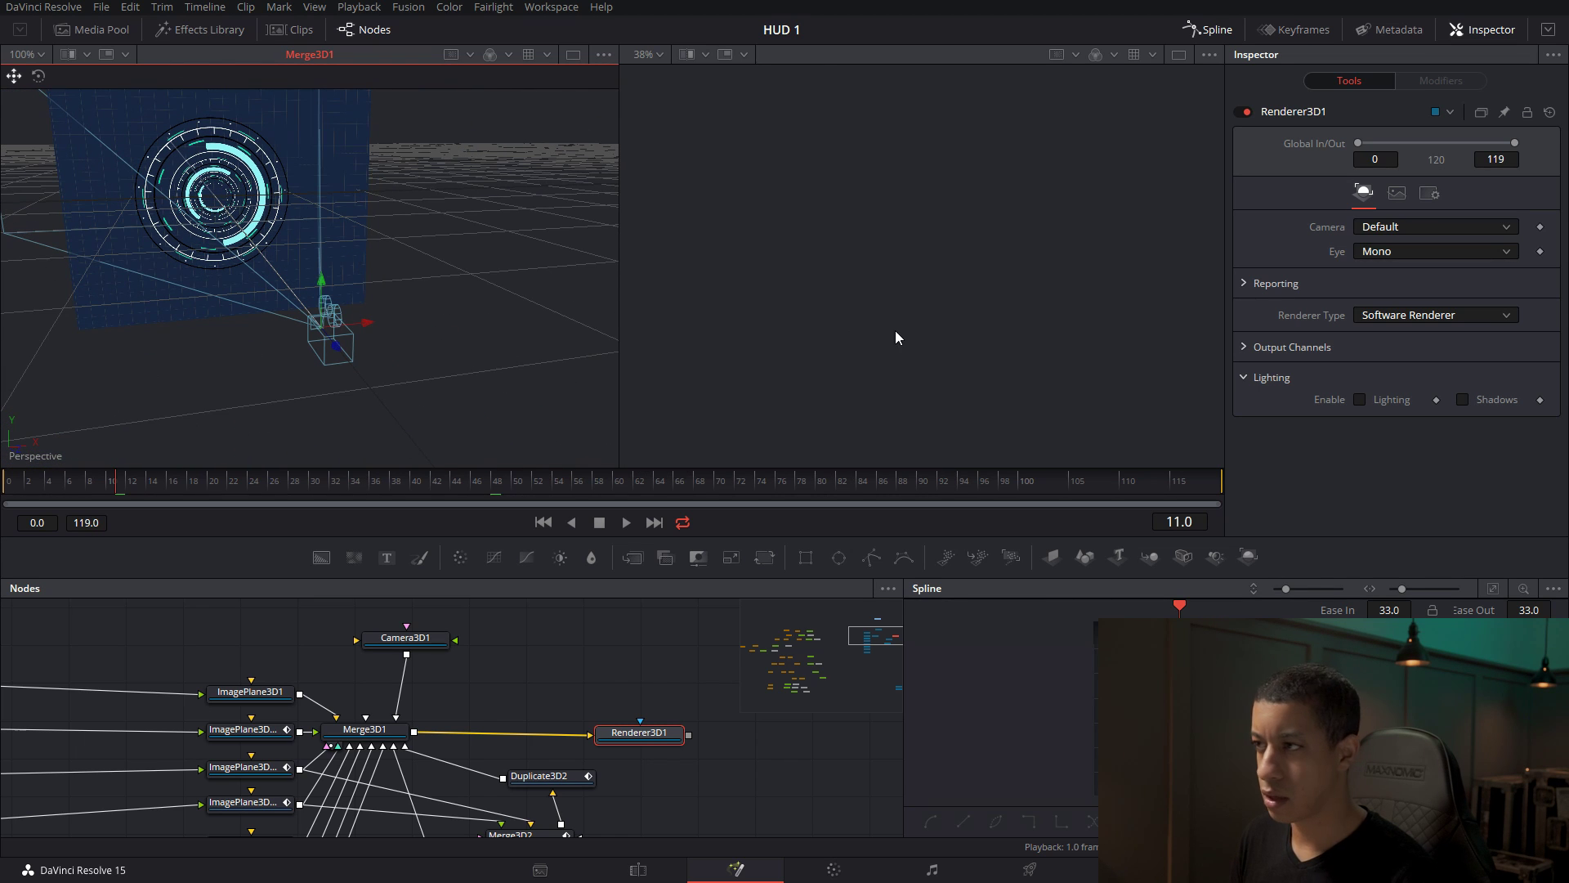
Keyframe all translation offsets and all three rotations of Camera3D1 at frame 11.
click(406, 637)
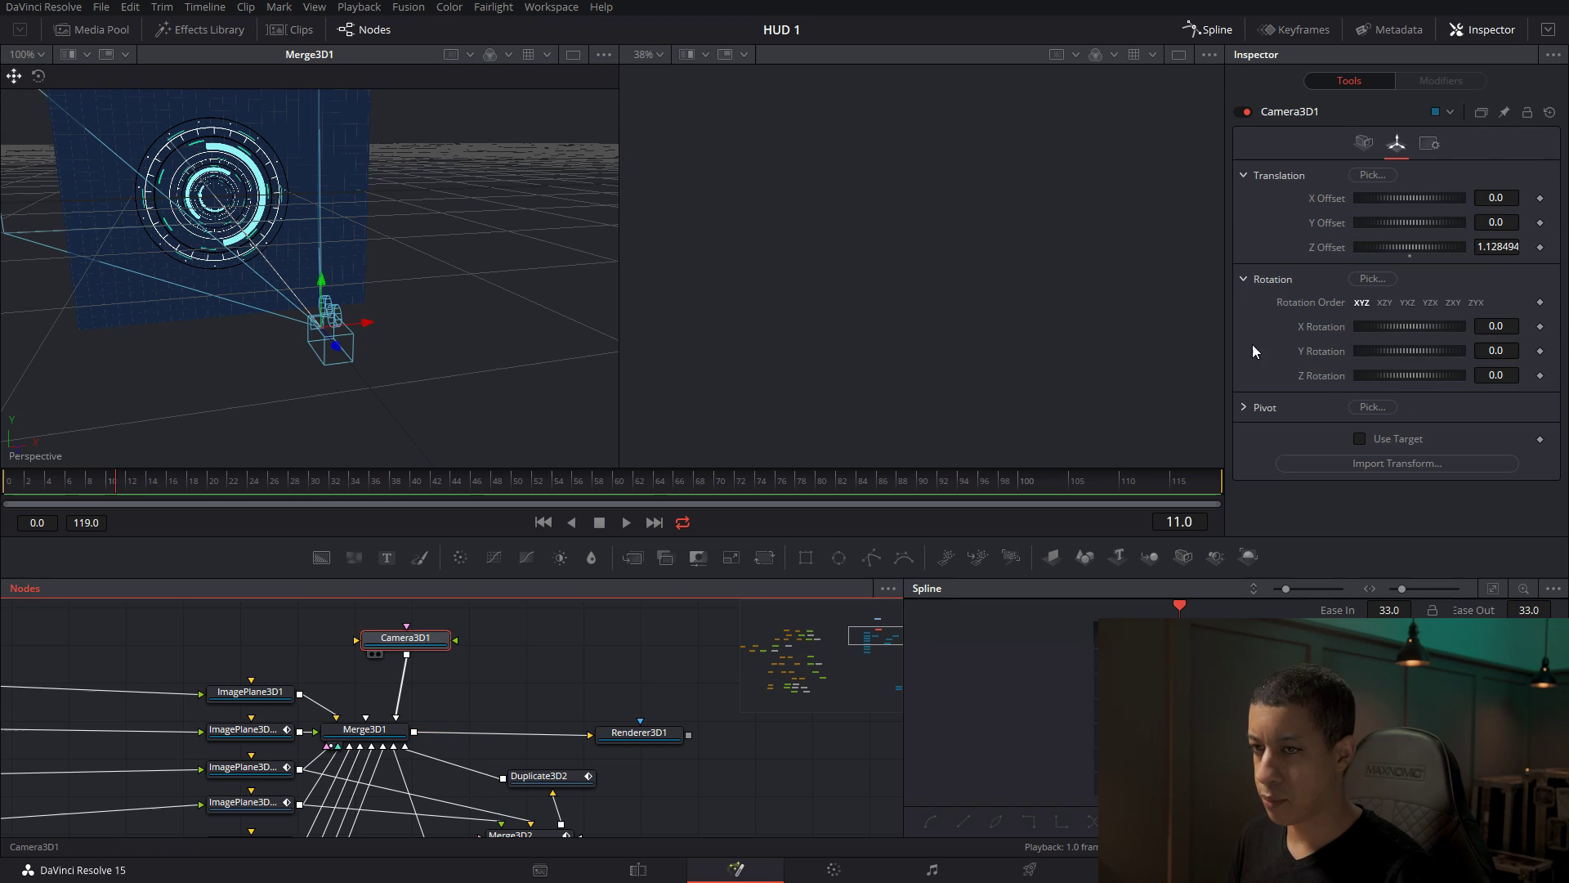
click(1539, 199)
click(1541, 247)
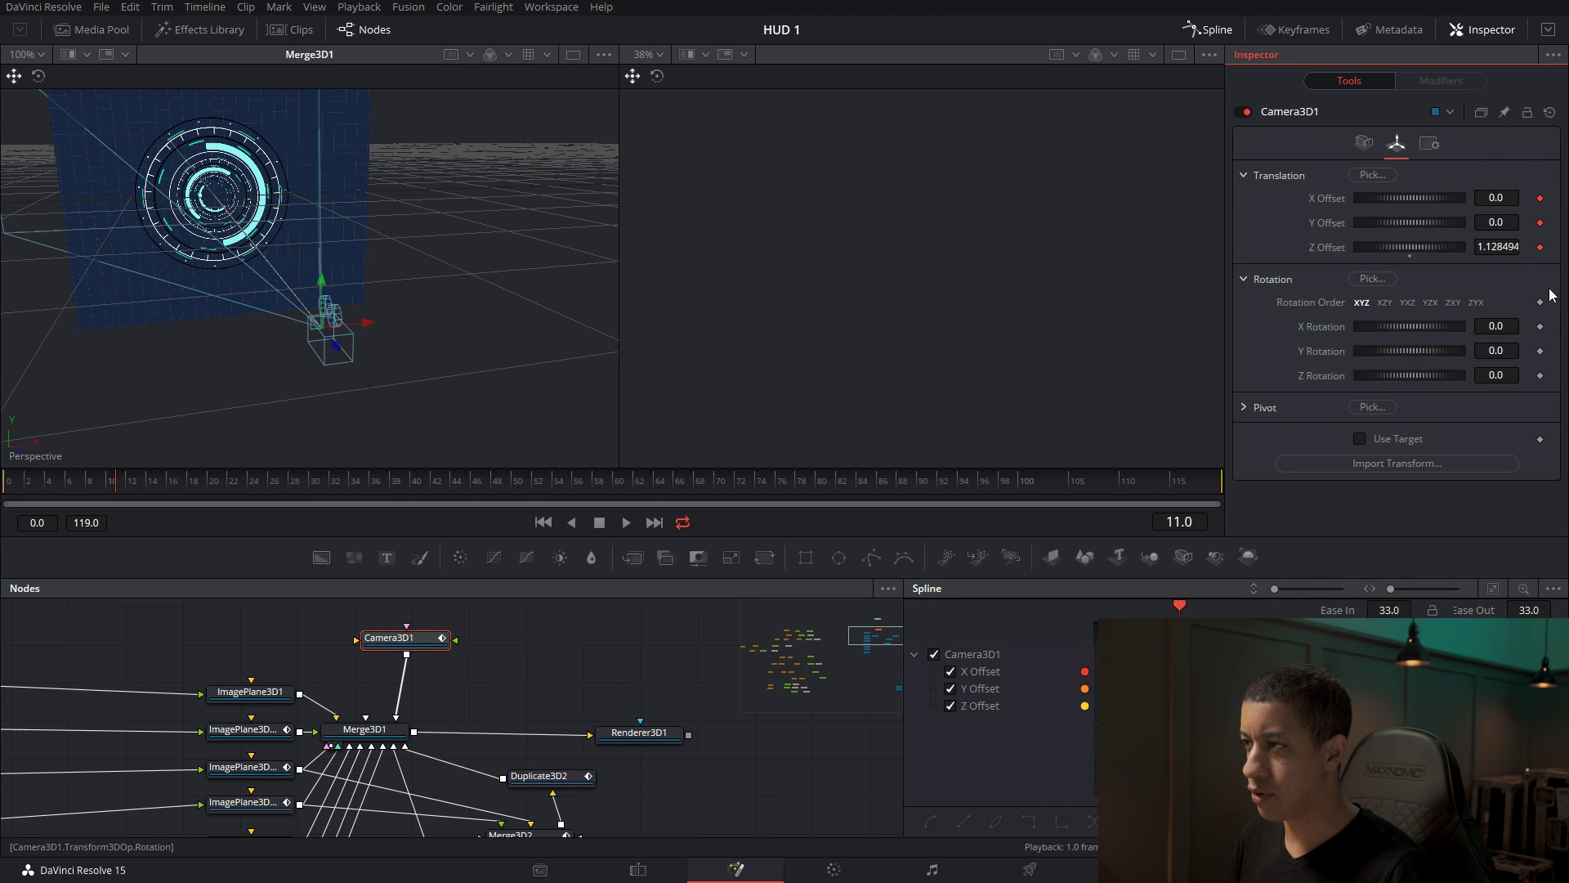
click(1540, 326)
click(1540, 350)
click(1540, 376)
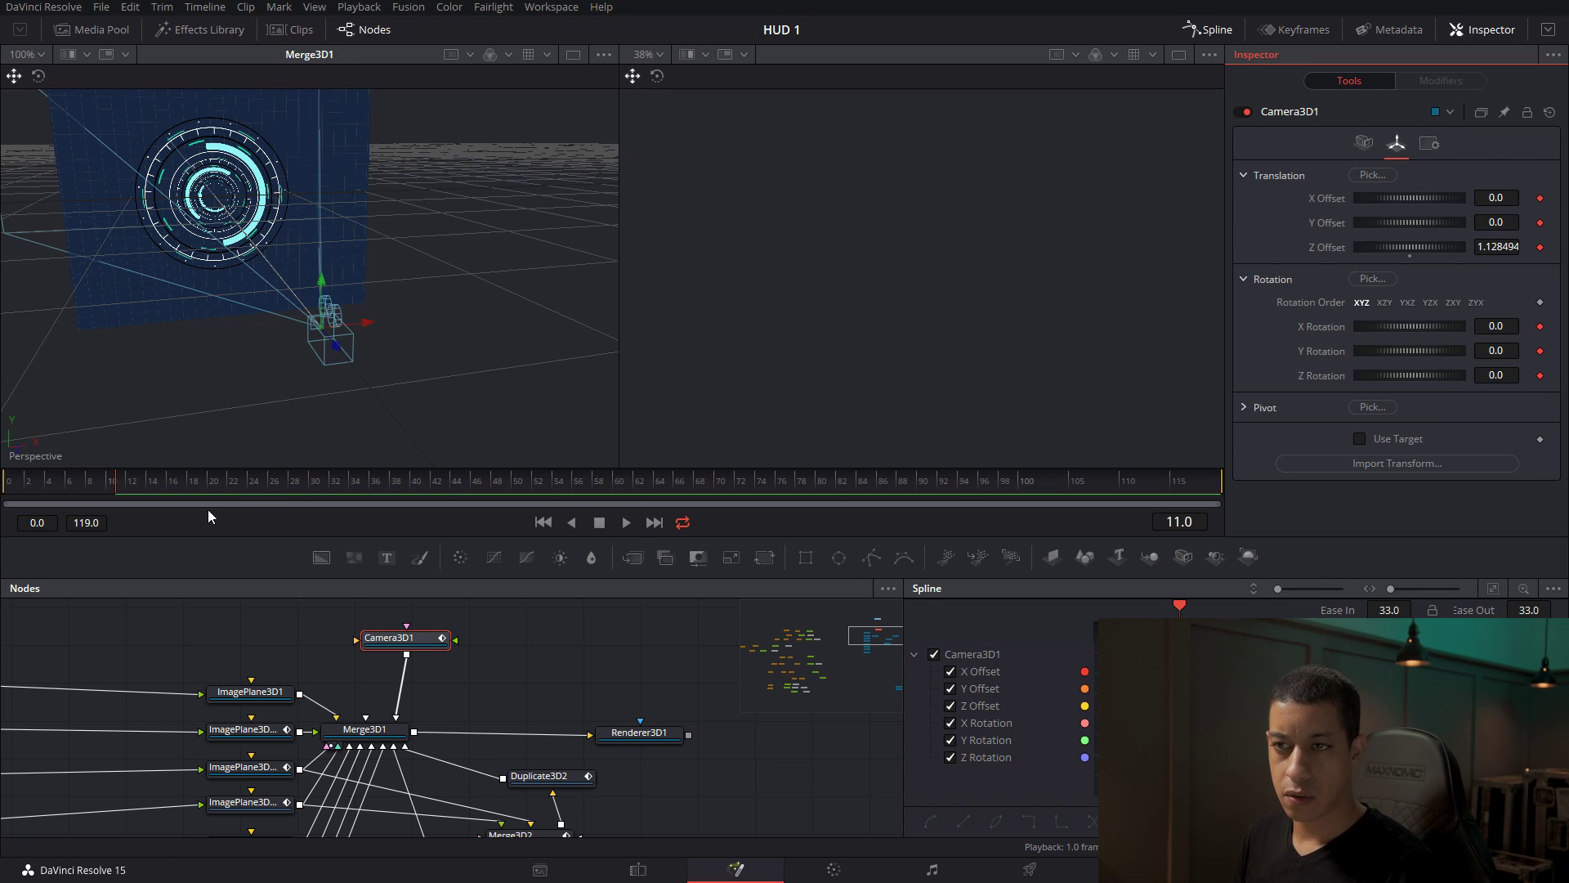
At frame 34, move Camera3D1 to about X -0.38 and Z 1.05, with Renderer3D1 reloaded in the second viewer.
mouse_move(248, 480)
mouse_down()
mouse_move(296, 488)
mouse_move(252, 487)
mouse_up()
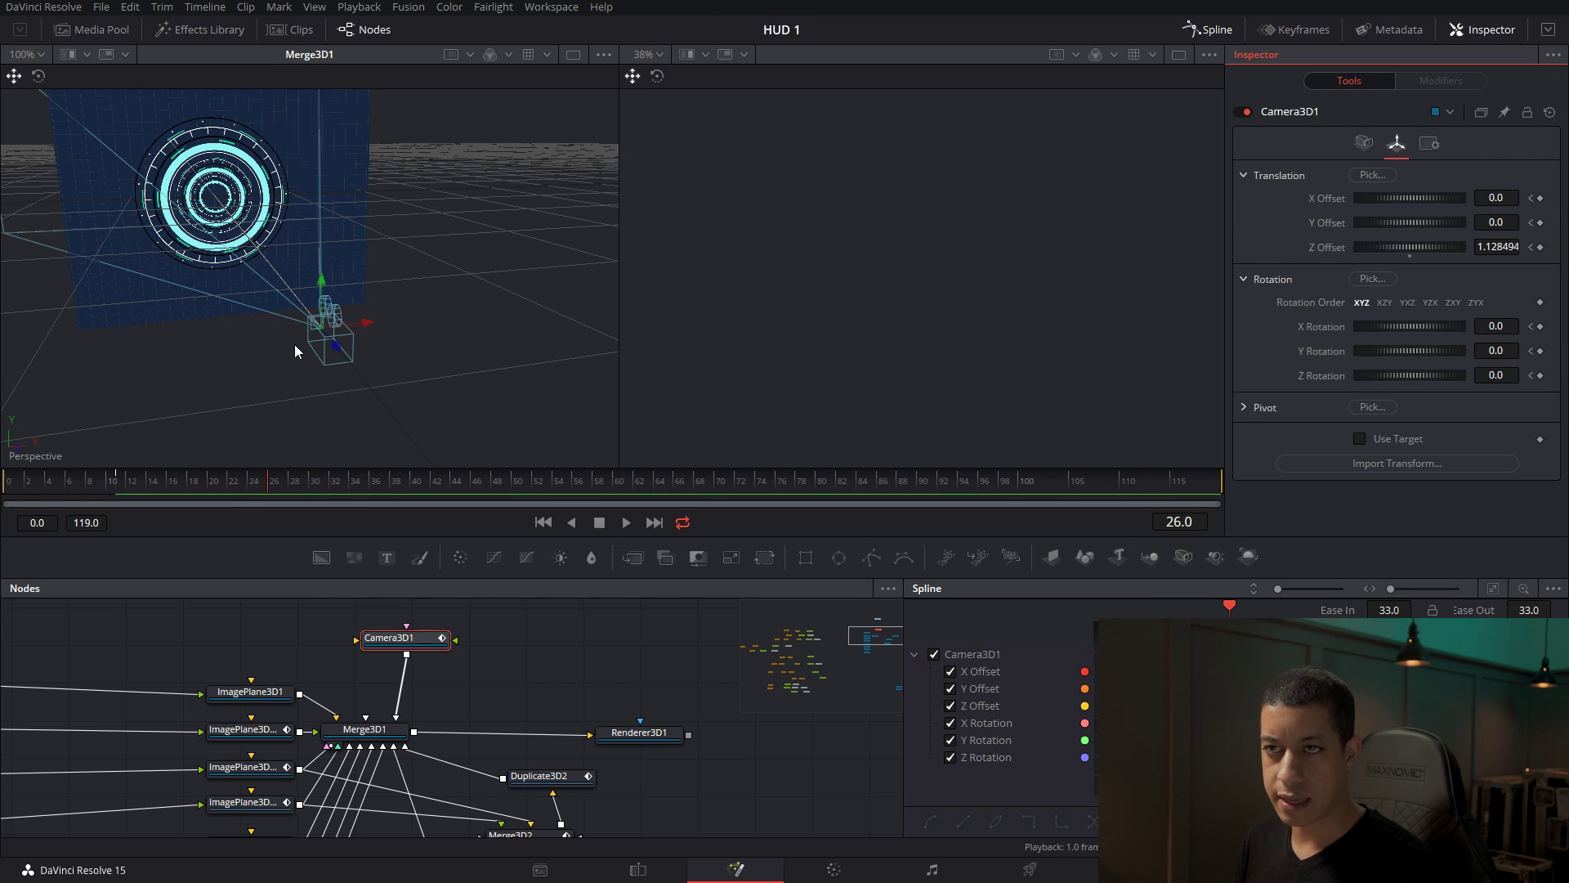
drag(294, 345, 363, 383)
drag(276, 482, 351, 482)
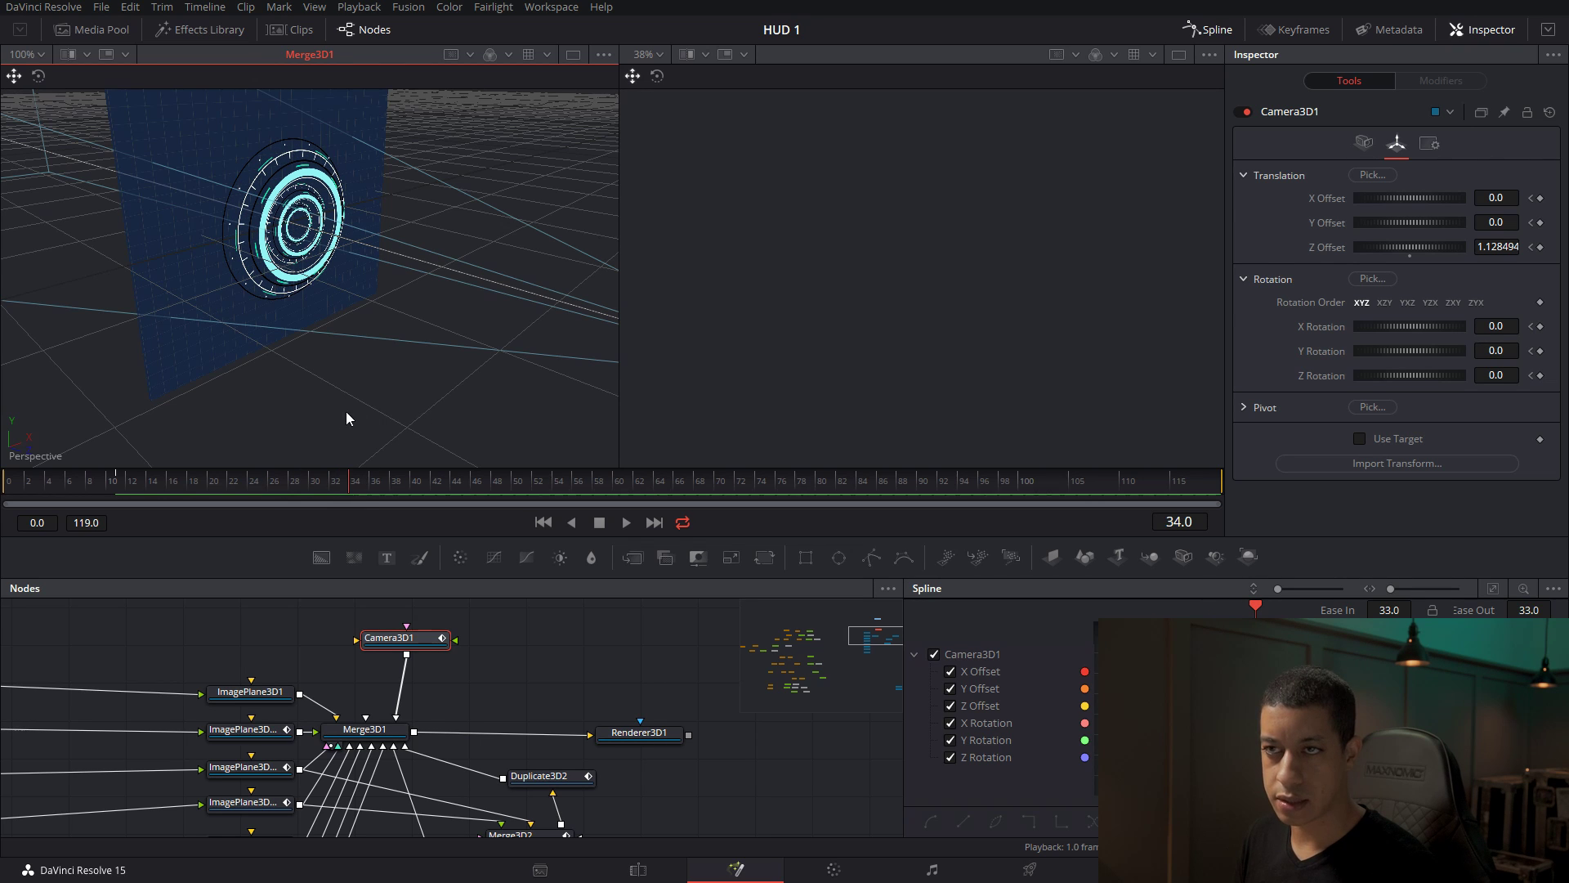
drag(396, 400, 337, 382)
drag(578, 410, 366, 394)
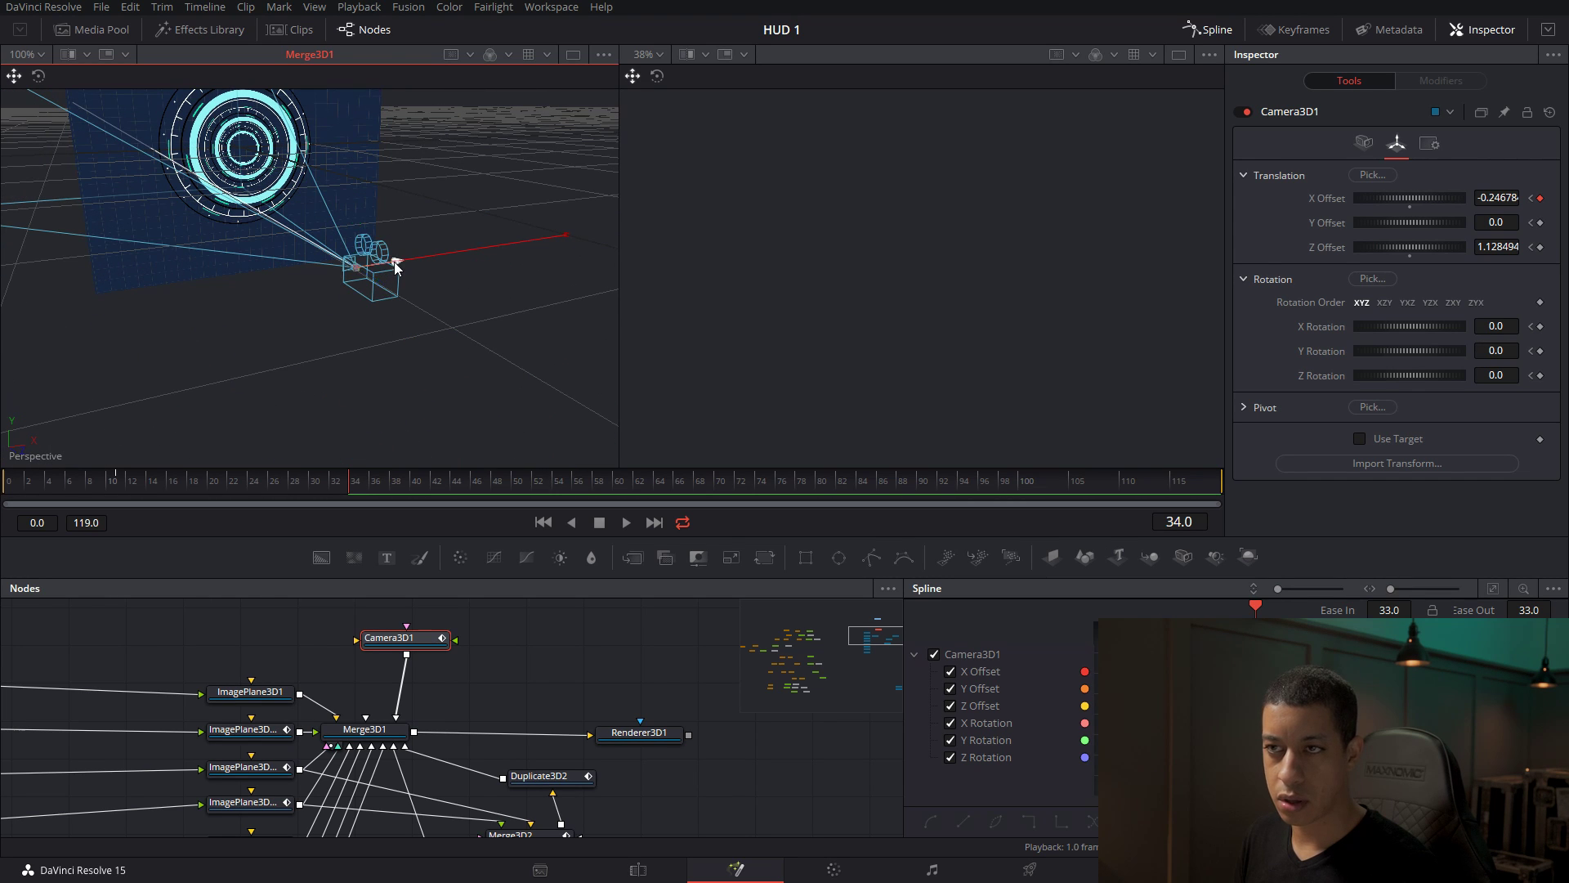
drag(396, 265, 365, 266)
drag(639, 732, 816, 420)
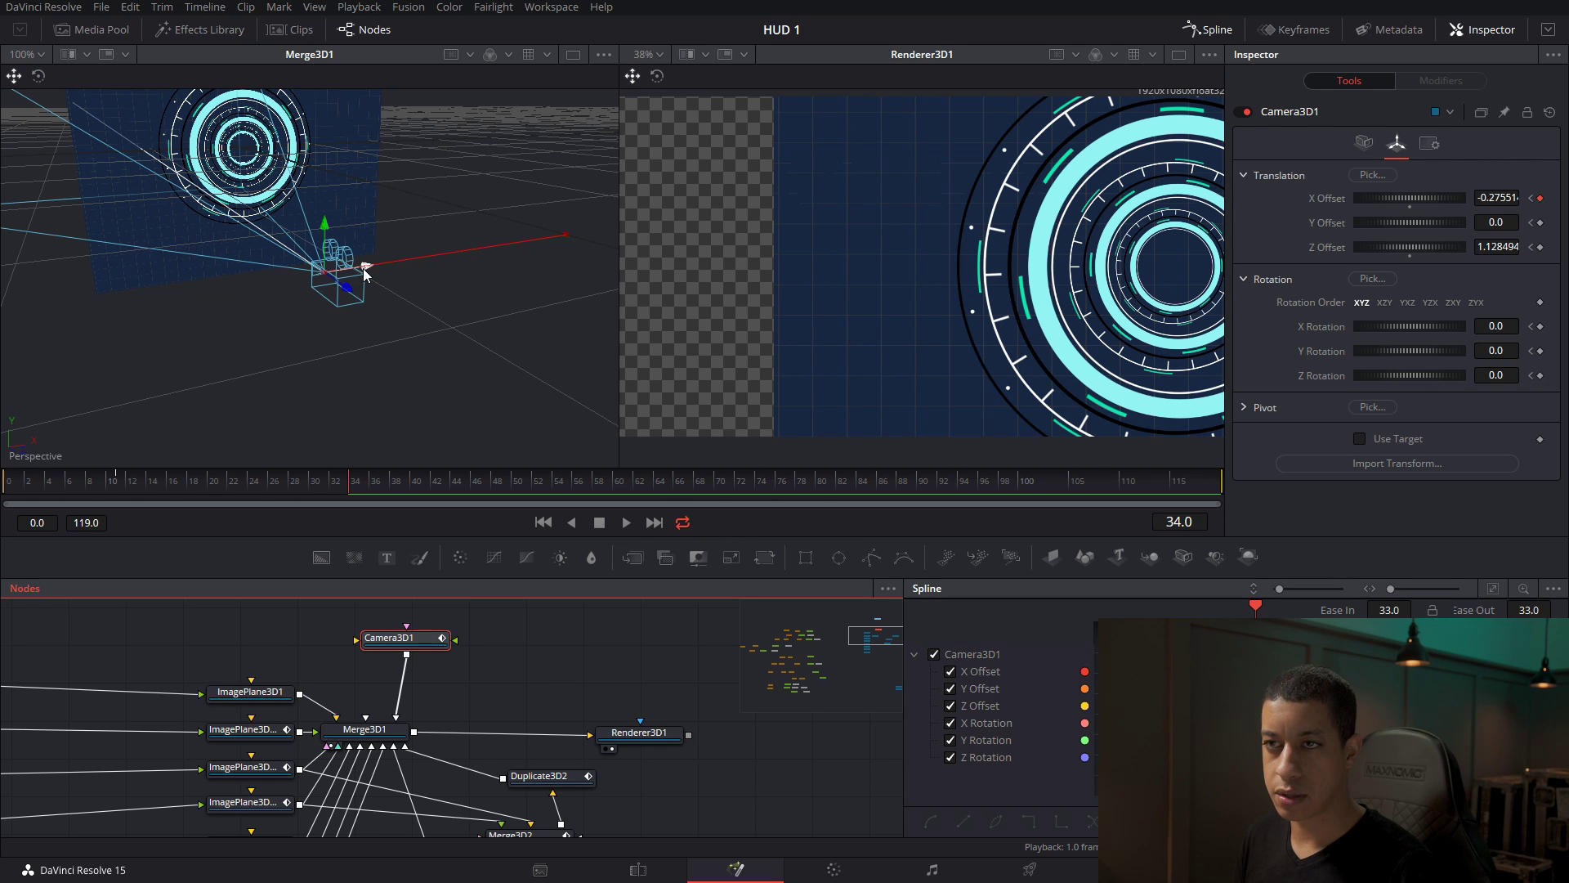
drag(362, 268, 185, 301)
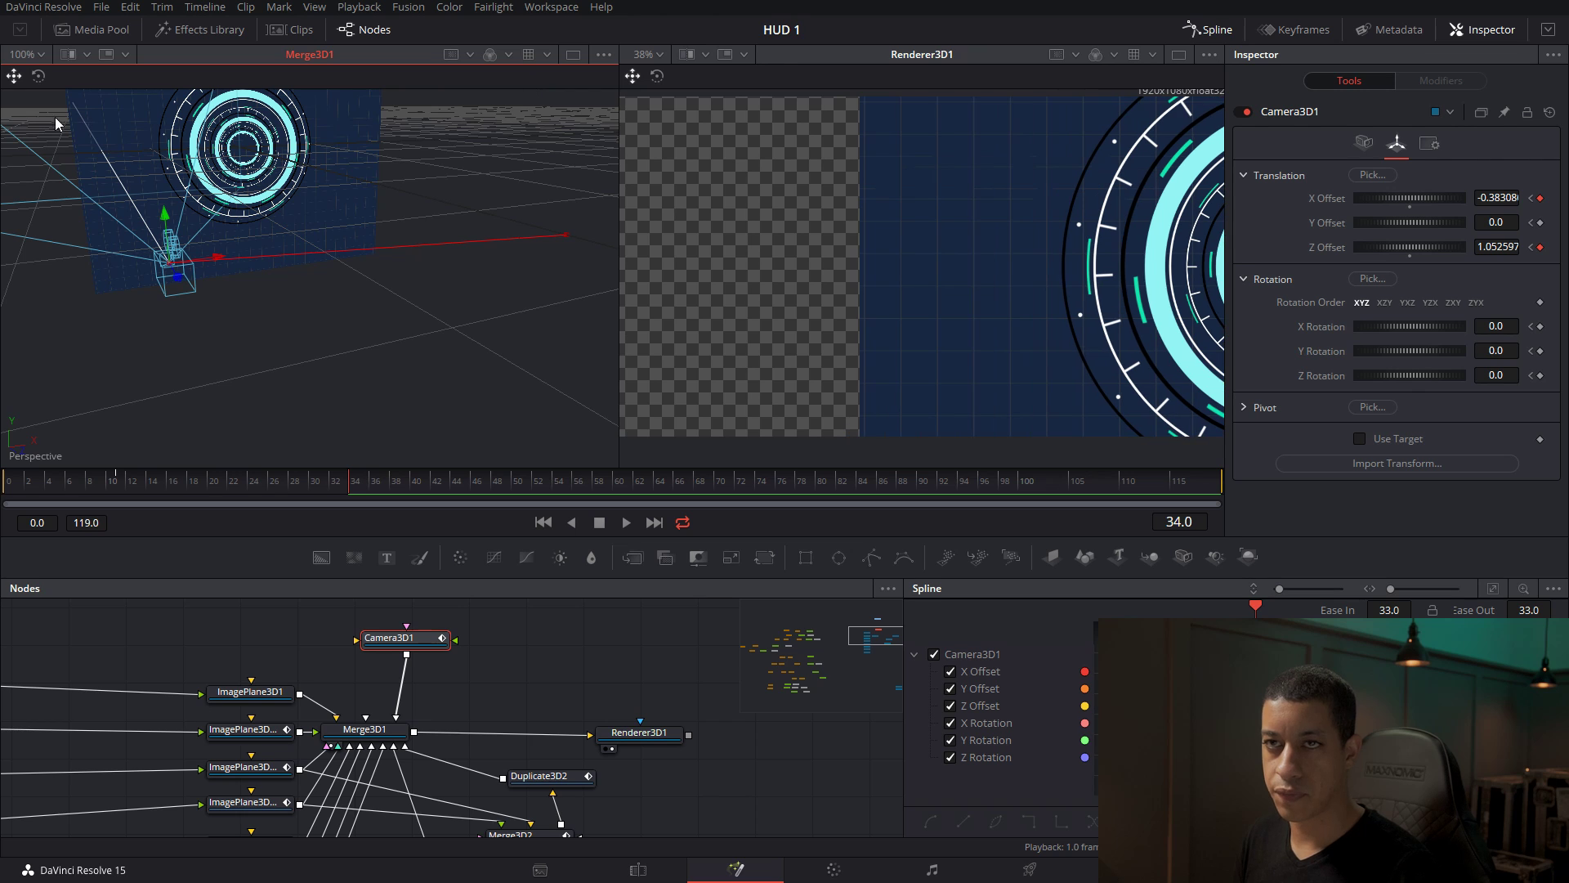
Rotate Camera3D1 toward the rings to about X 9.5, Y -19.1 and Z -20.4 degrees.
click(38, 76)
drag(184, 290, 281, 232)
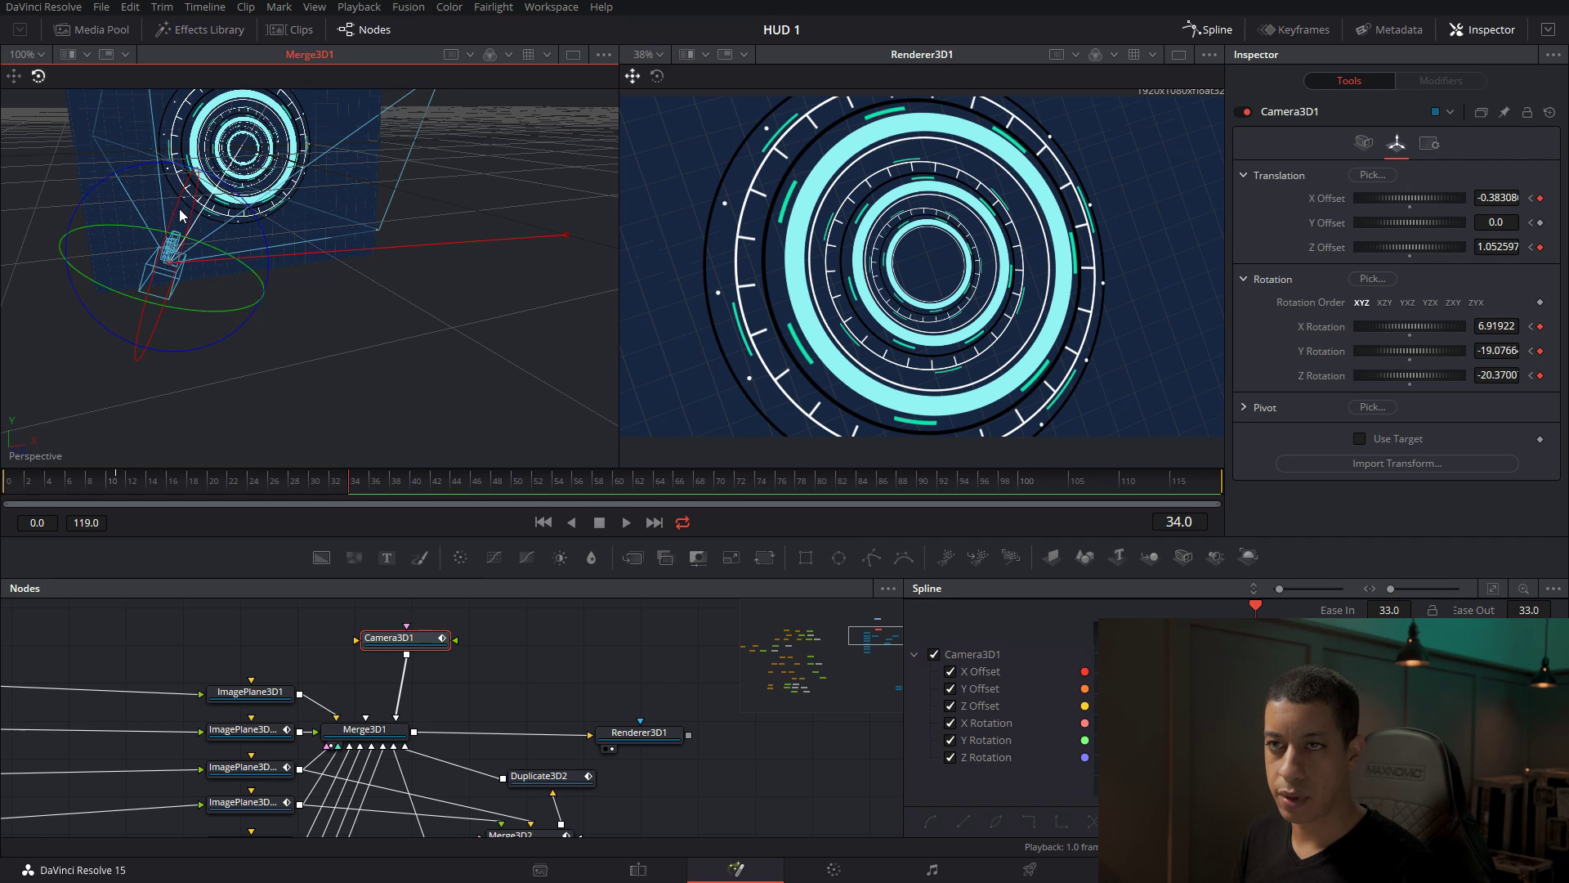
drag(179, 211, 177, 229)
drag(197, 320, 301, 328)
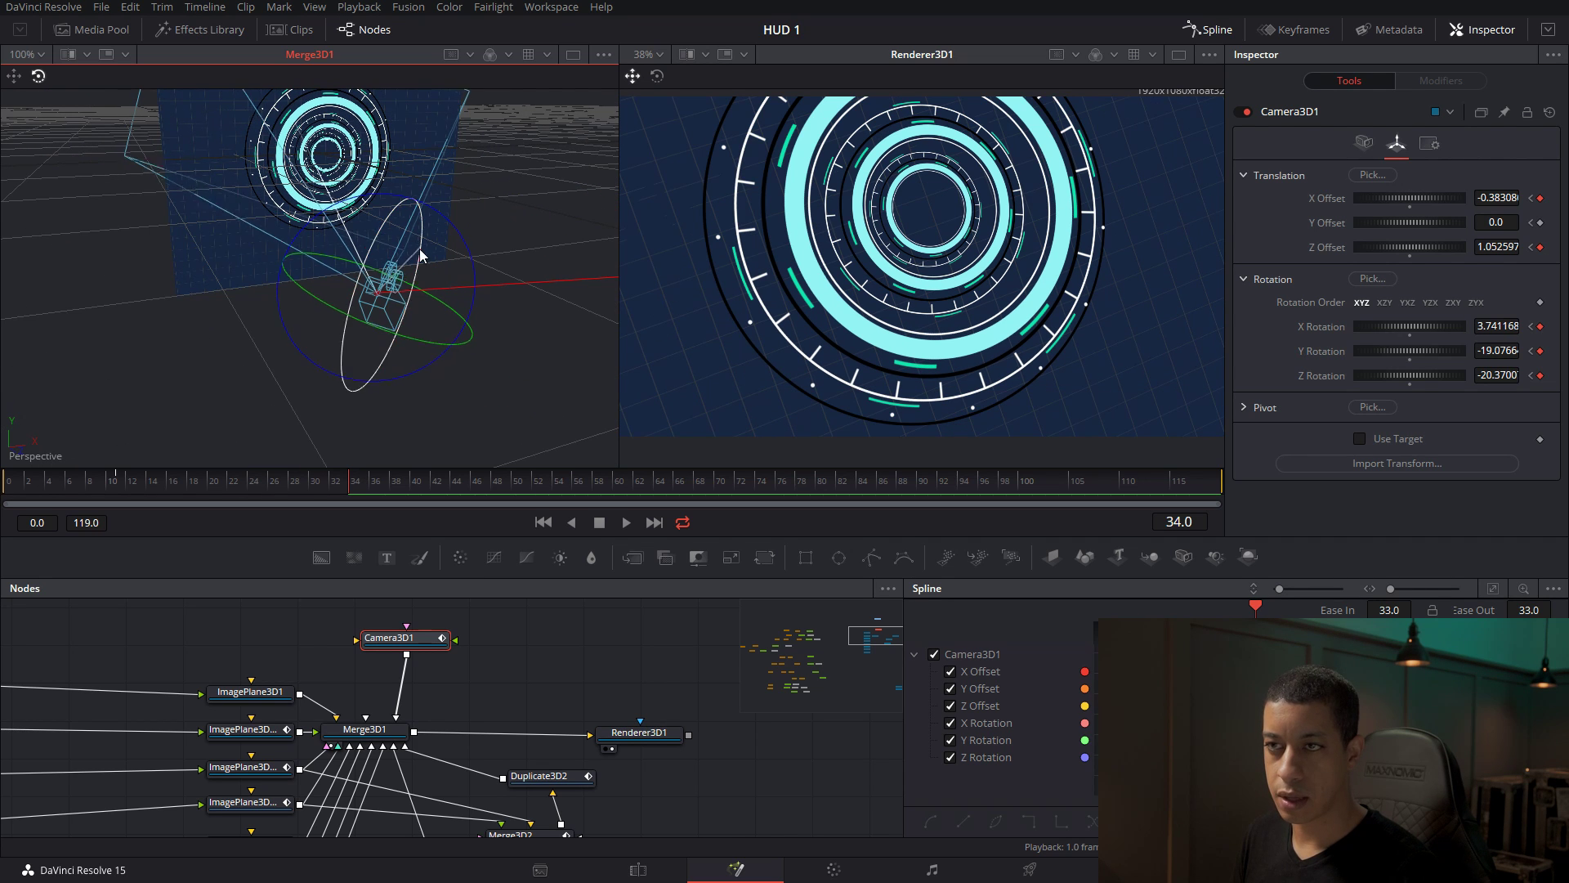
drag(422, 256, 319, 309)
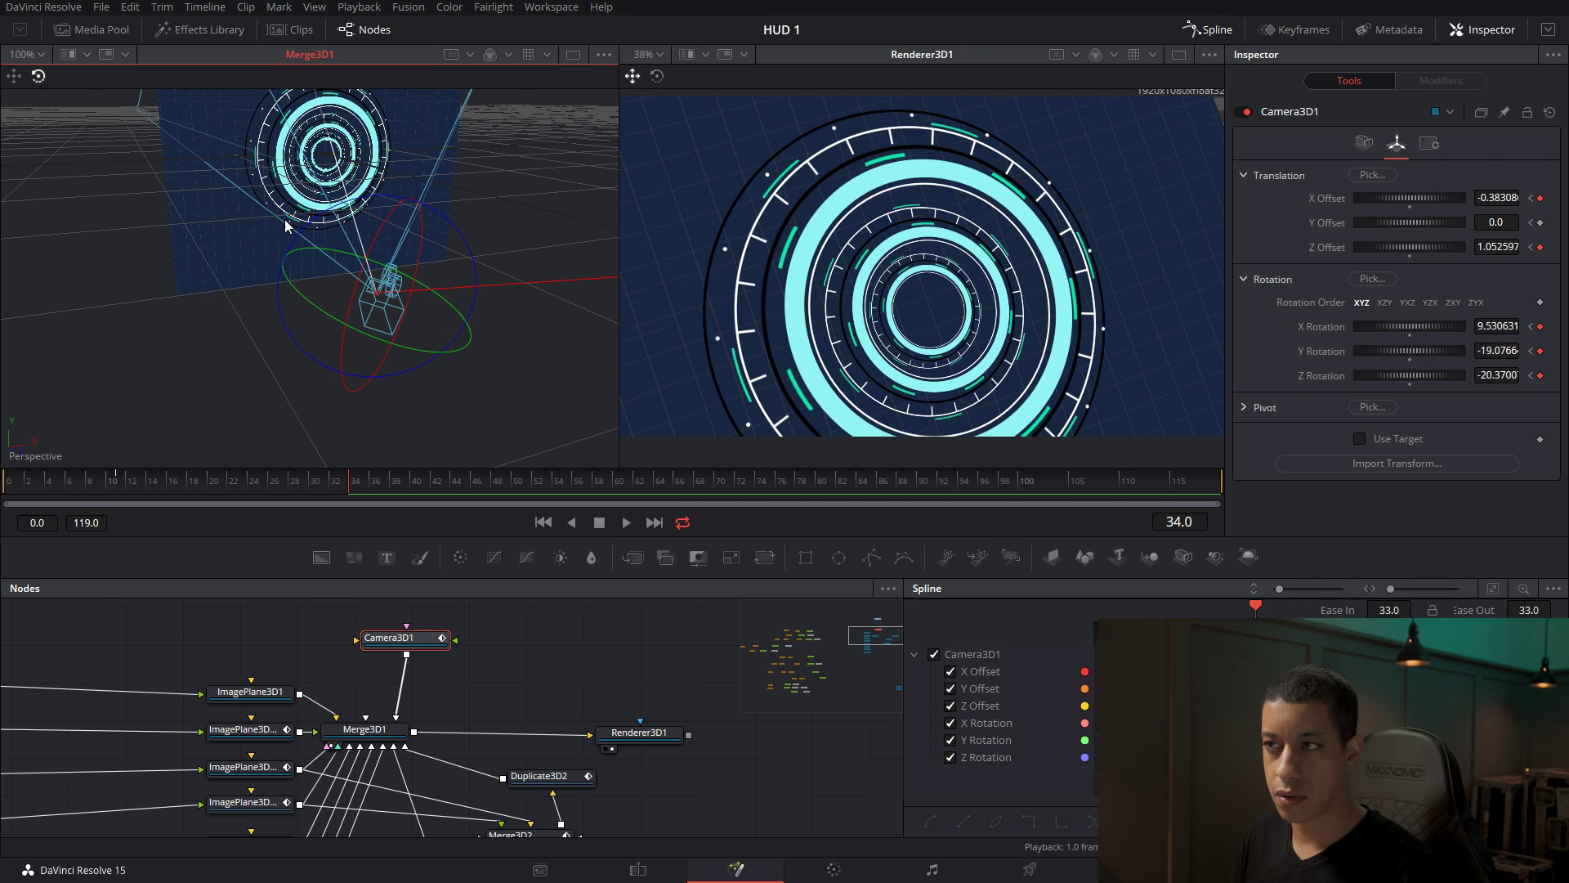
Move Camera3D1 to about X -0.45, Y -0.05, Z 1.03 at frame 34 and smooth its animation curves.
click(14, 78)
drag(389, 252, 342, 337)
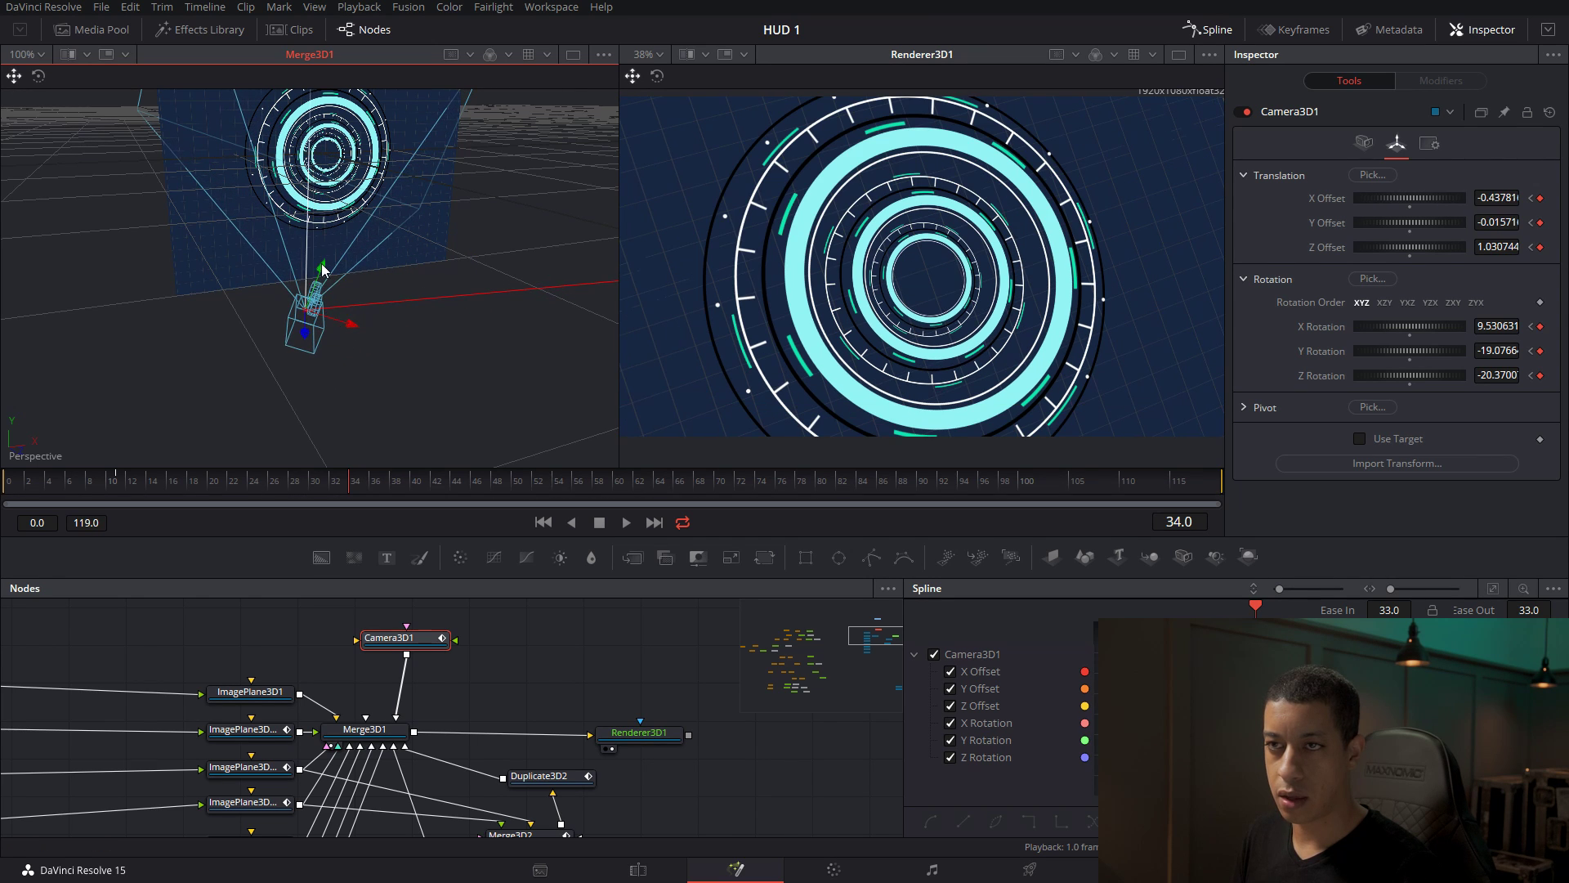
drag(321, 270, 313, 304)
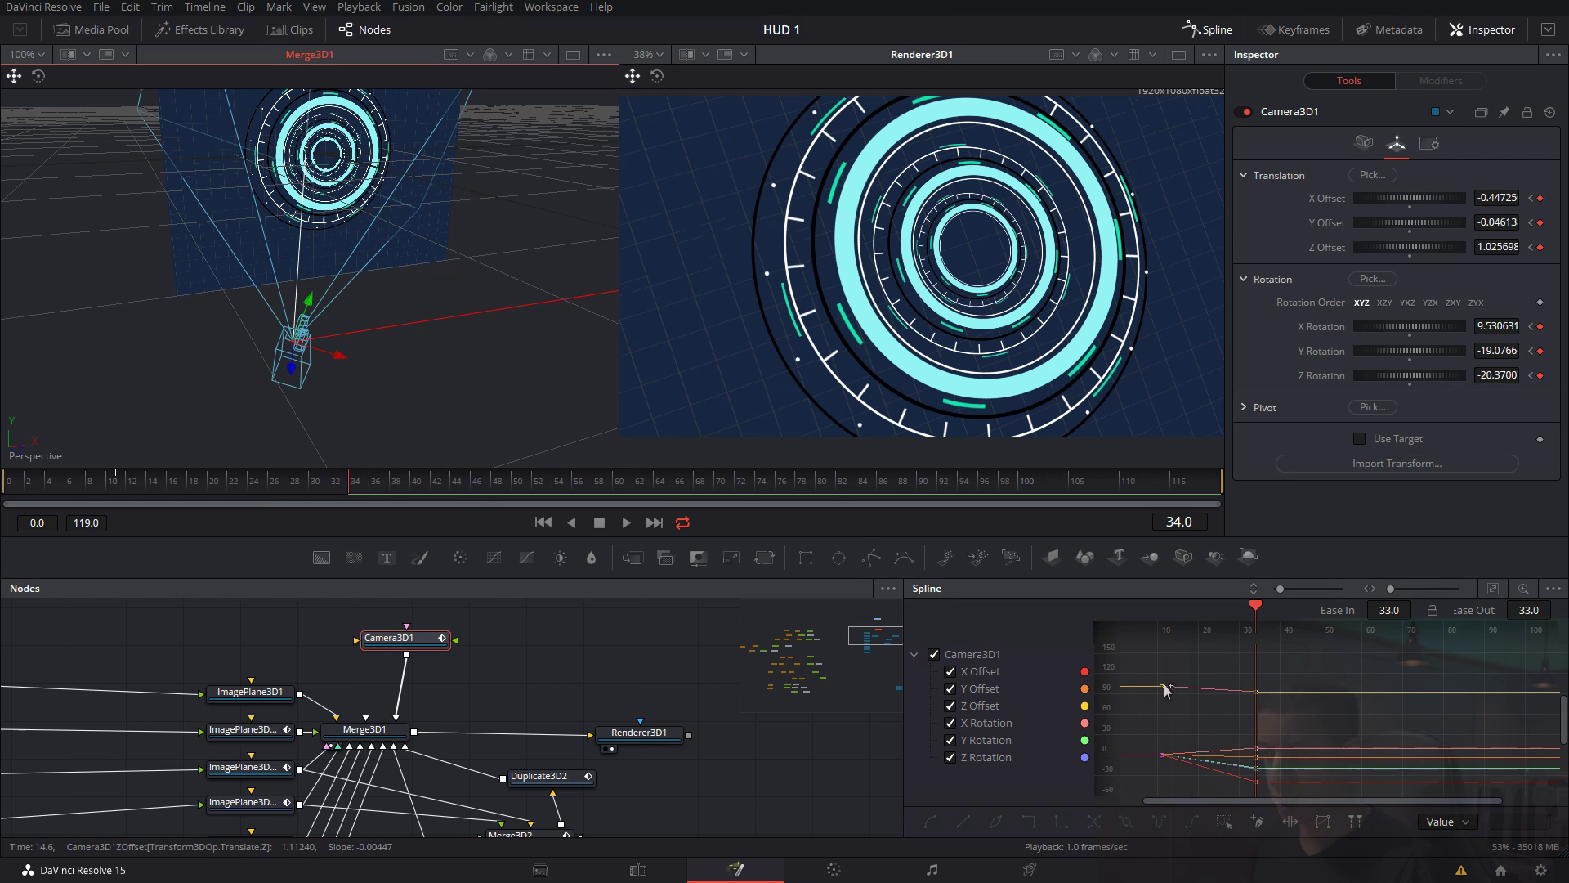
drag(1208, 763, 1127, 794)
key(shift+s)
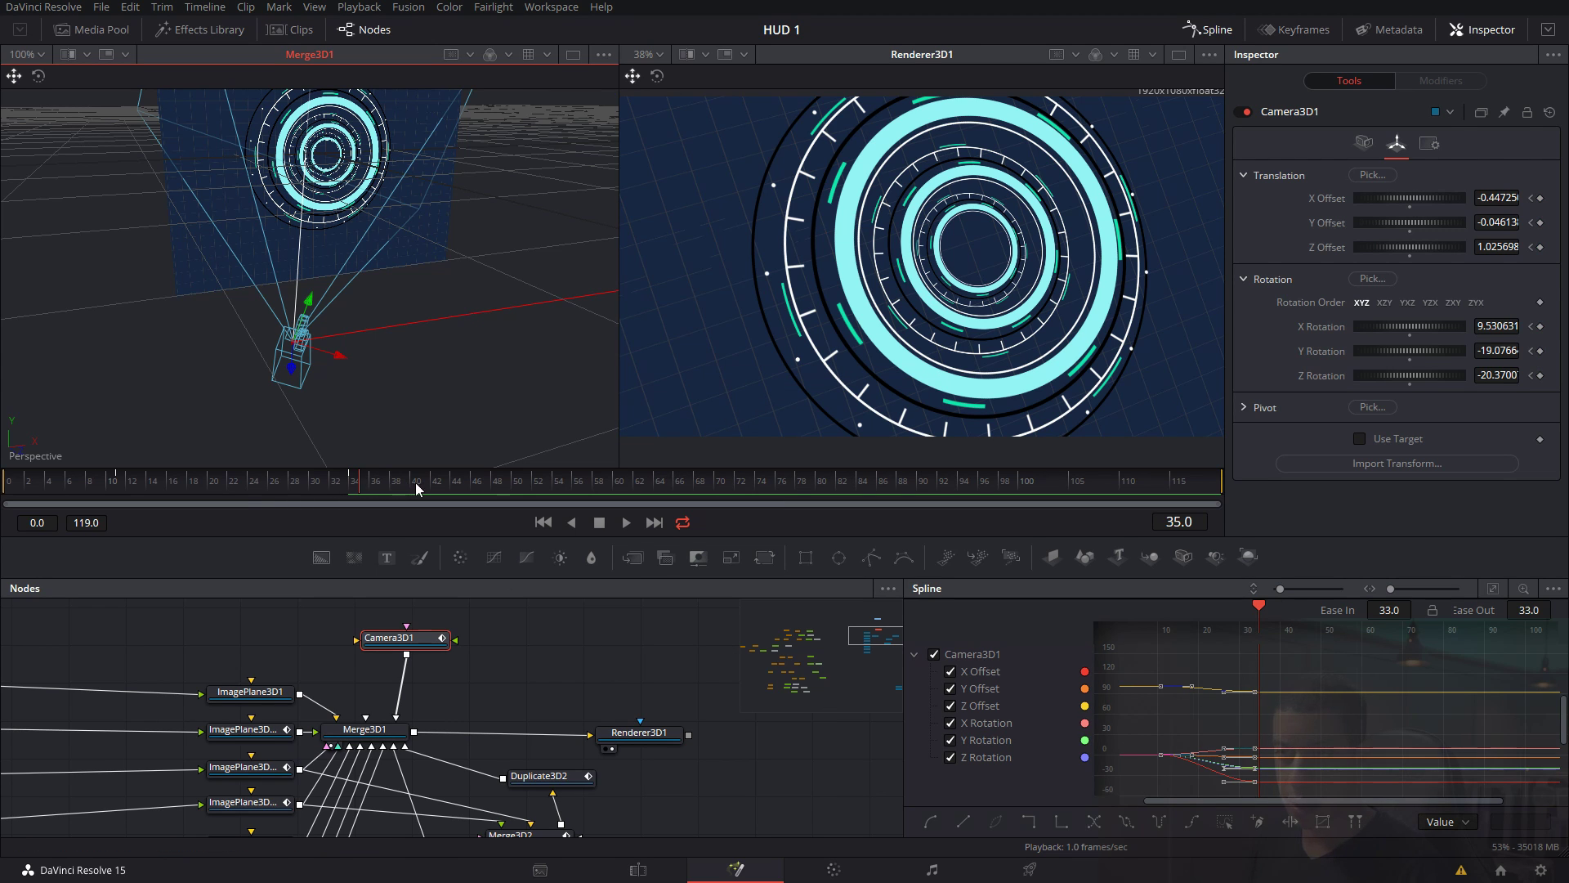
At frame 46, move Camera3D1 to about X -0.55, Y -0.05, Z 0.92 and tilt its X rotation to about 19.8 degrees.
drag(415, 482, 476, 491)
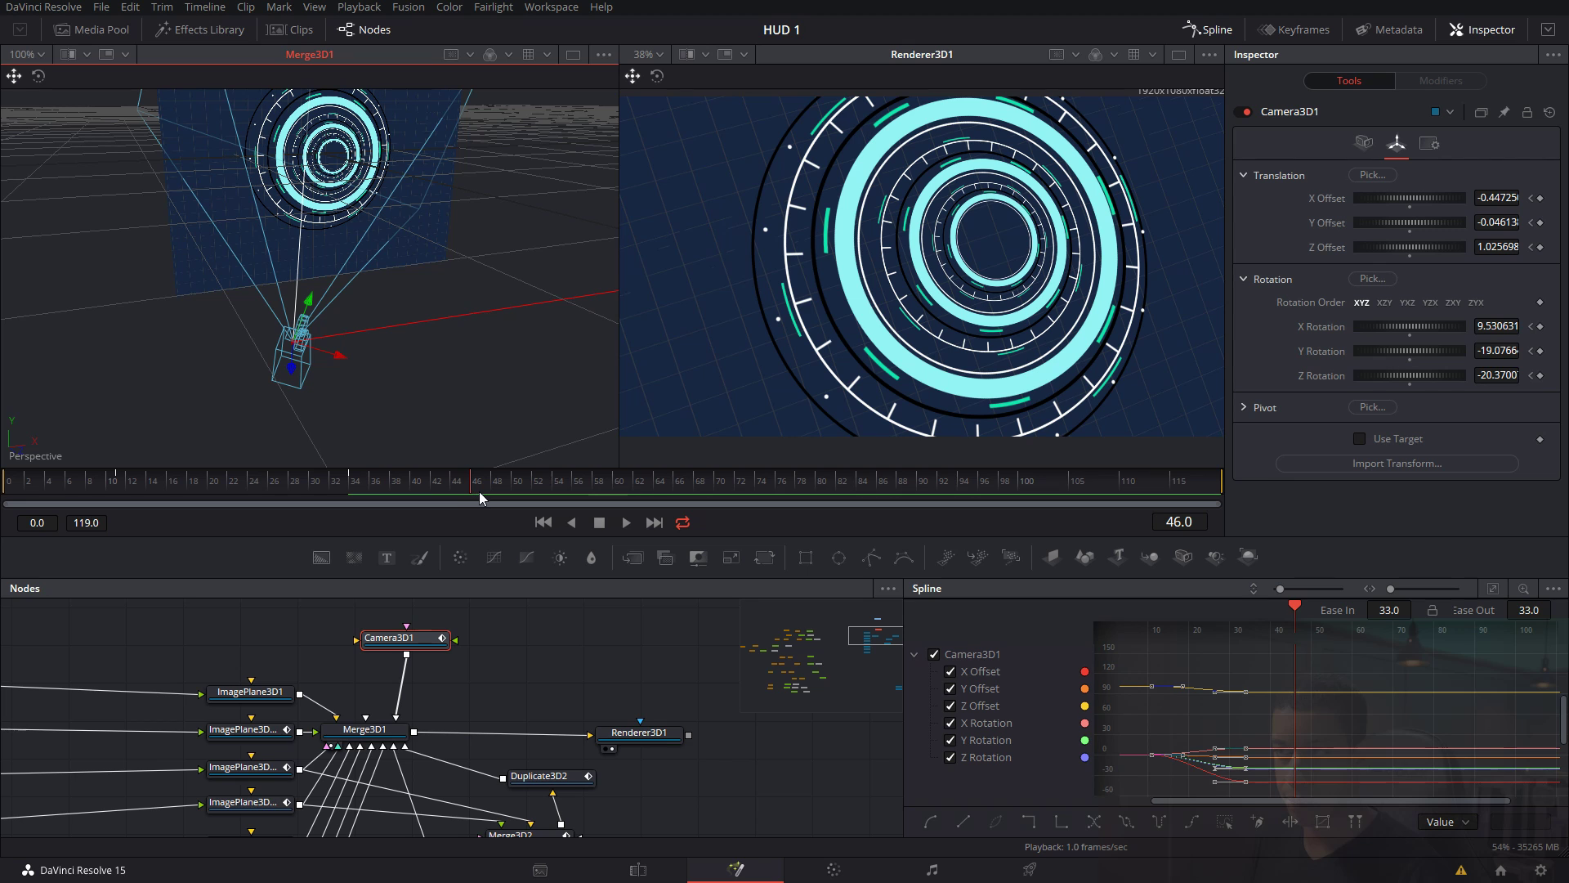
drag(409, 428, 388, 385)
drag(511, 362, 306, 357)
click(39, 77)
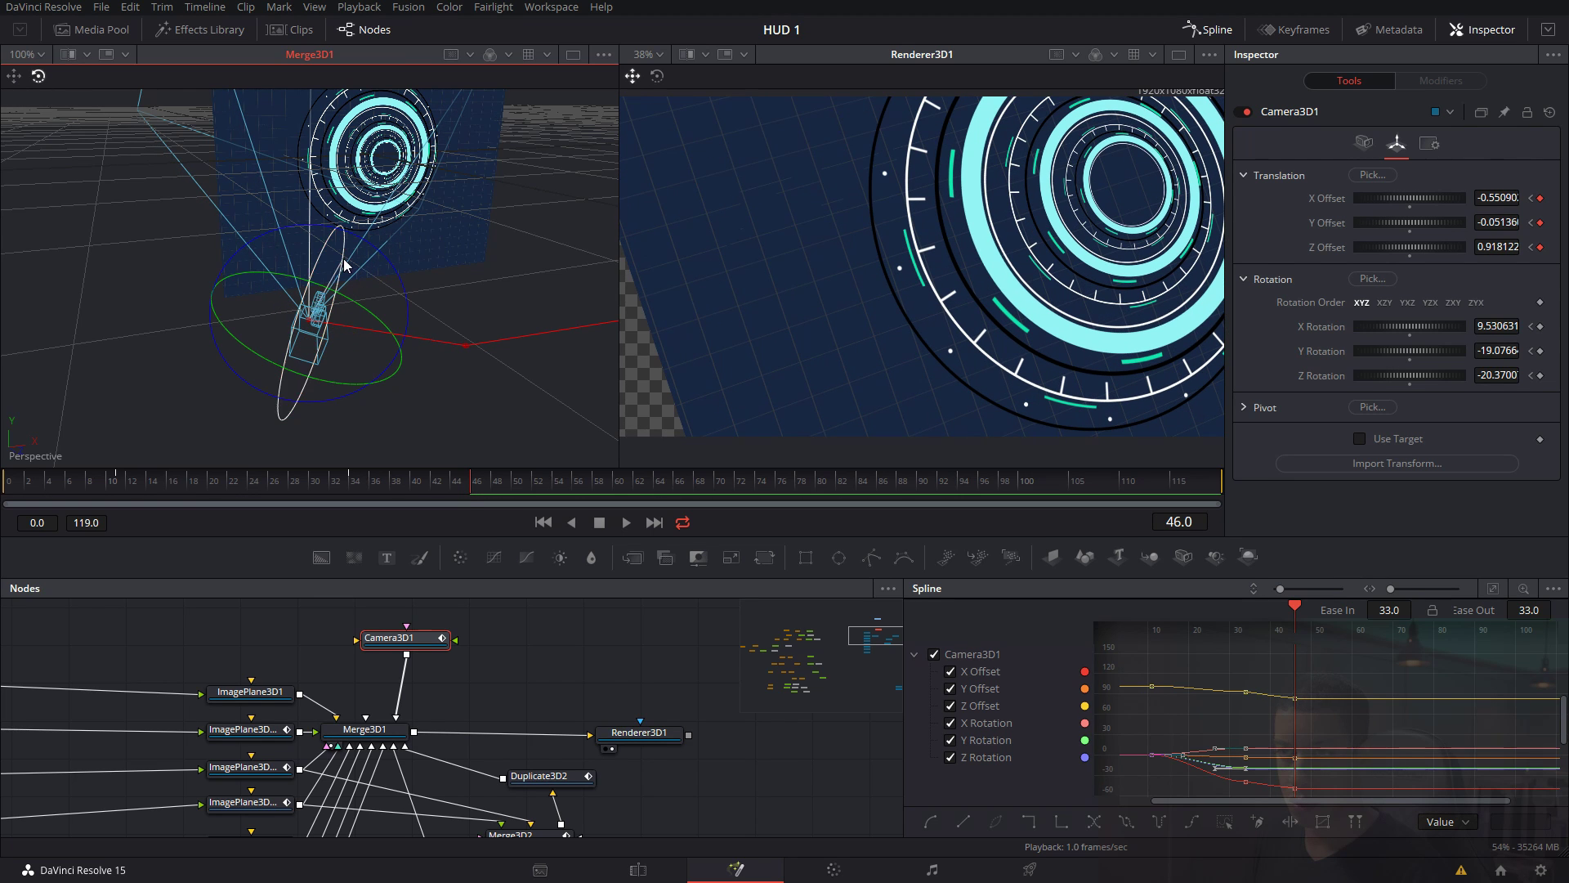
drag(344, 268, 351, 270)
Bring Camera3D1 closer to the rings, to about X -0.51, Y -0.07, Z 0.84.
click(14, 76)
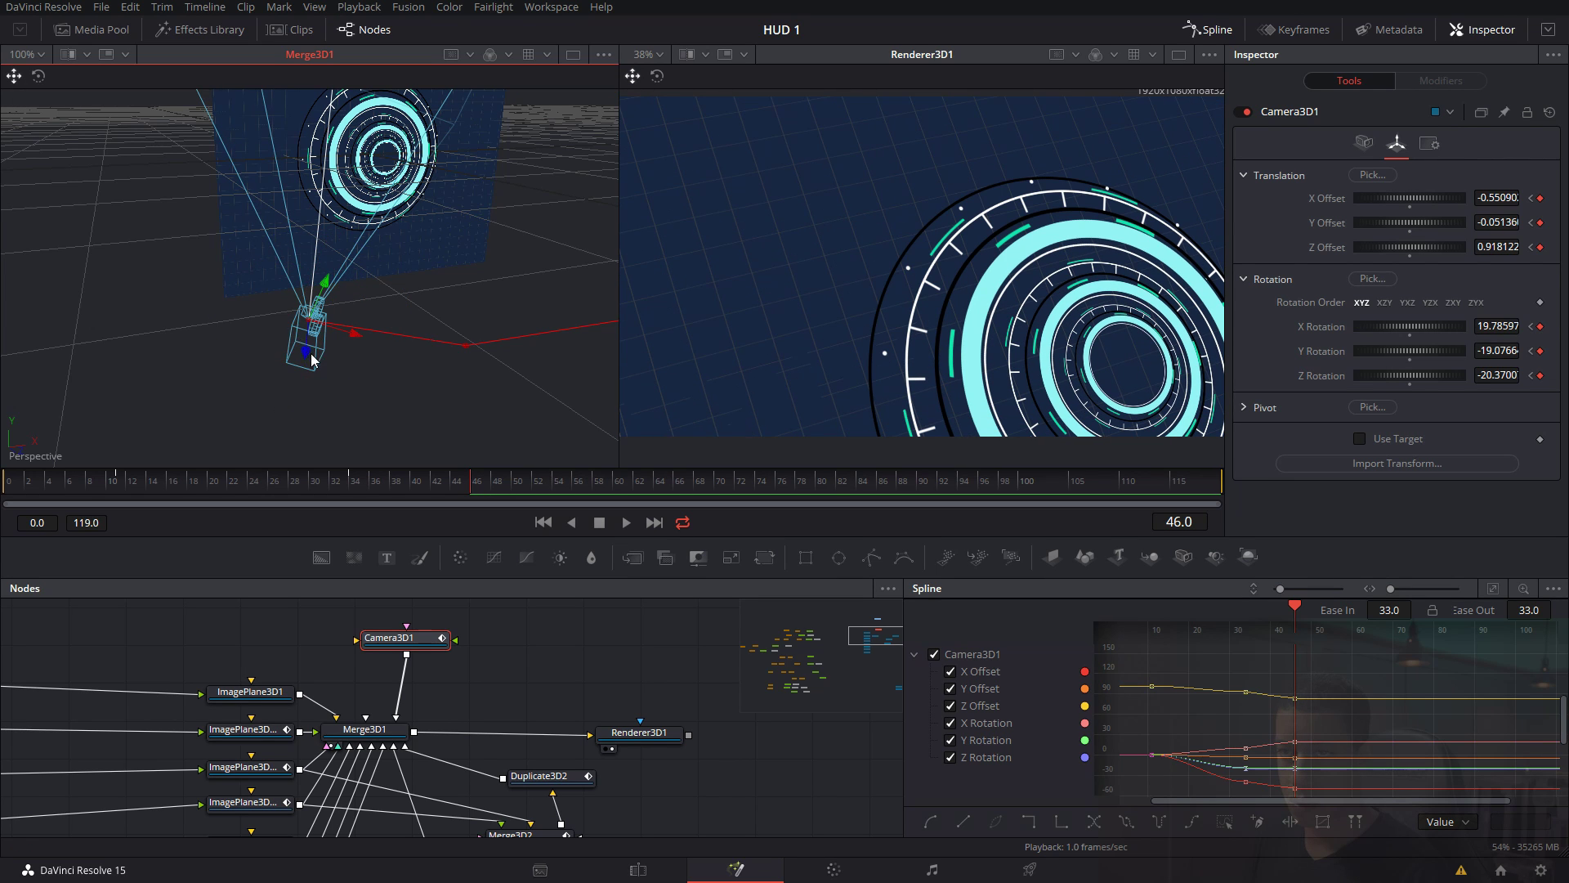
drag(311, 355, 313, 310)
drag(327, 237, 321, 259)
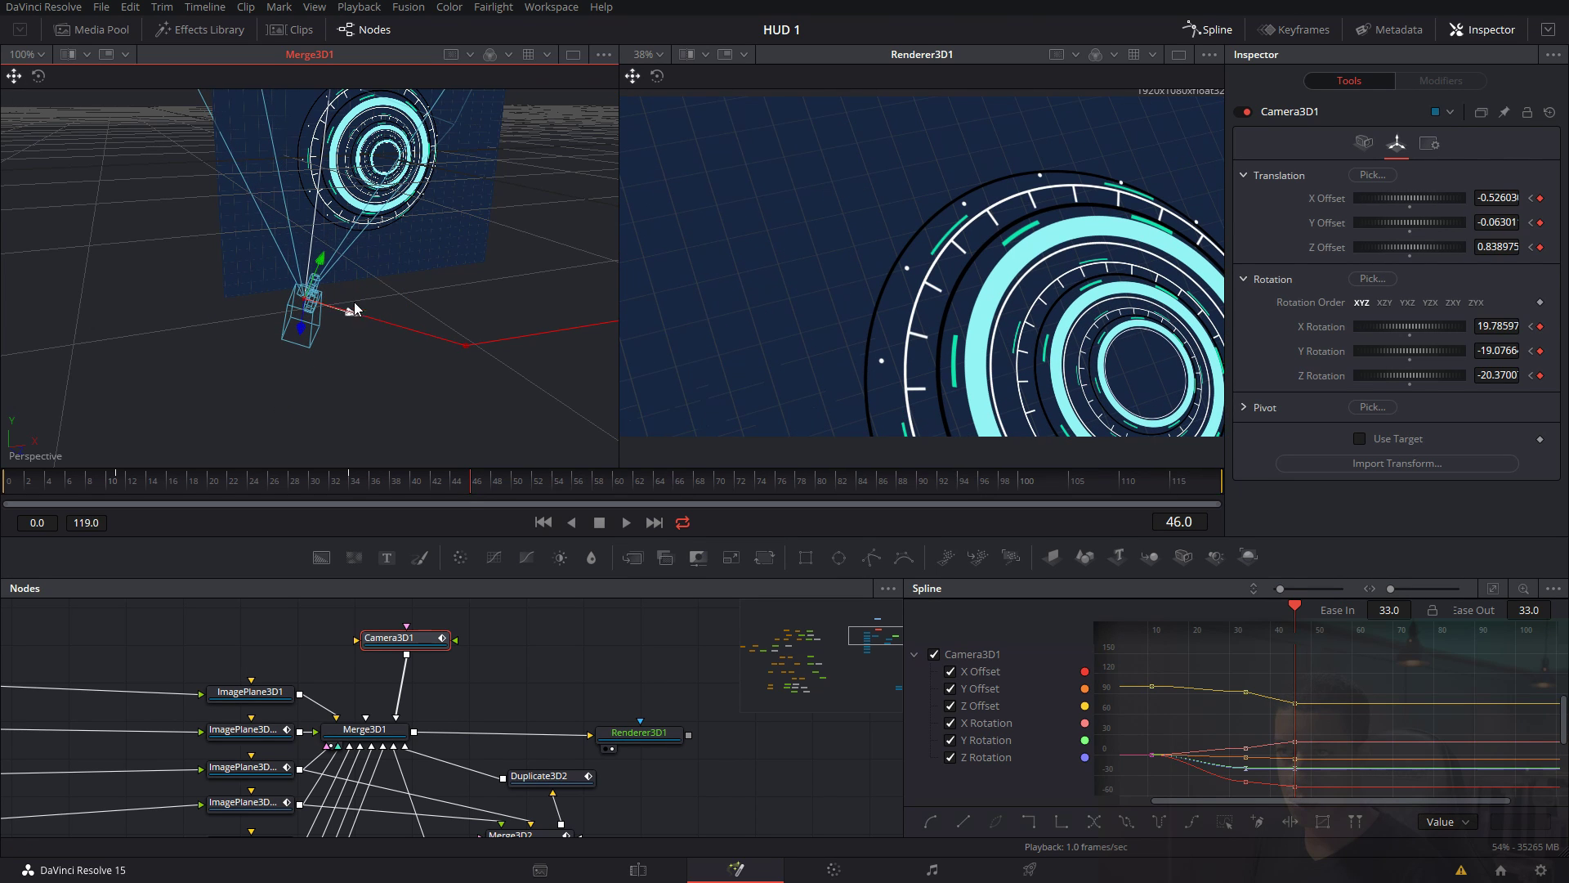
drag(353, 310, 366, 314)
Rotate Camera3D1 to about X 28.8, Y -21.1, Z -21.6 degrees and lower it to about X -0.55, Y -0.26, Z 0.75.
click(38, 76)
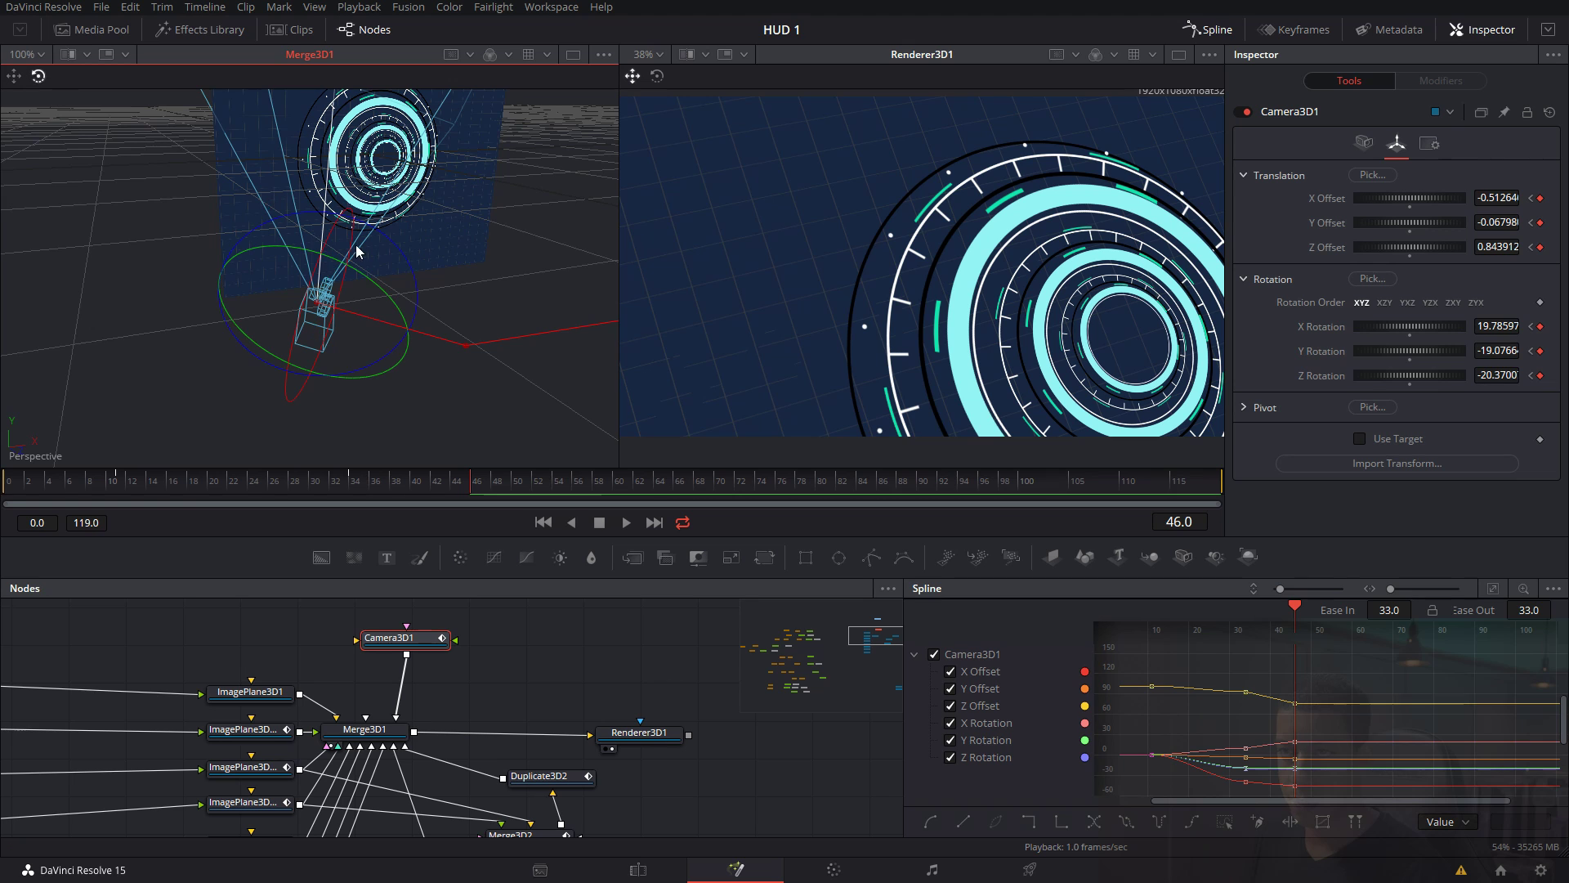
drag(358, 251, 349, 389)
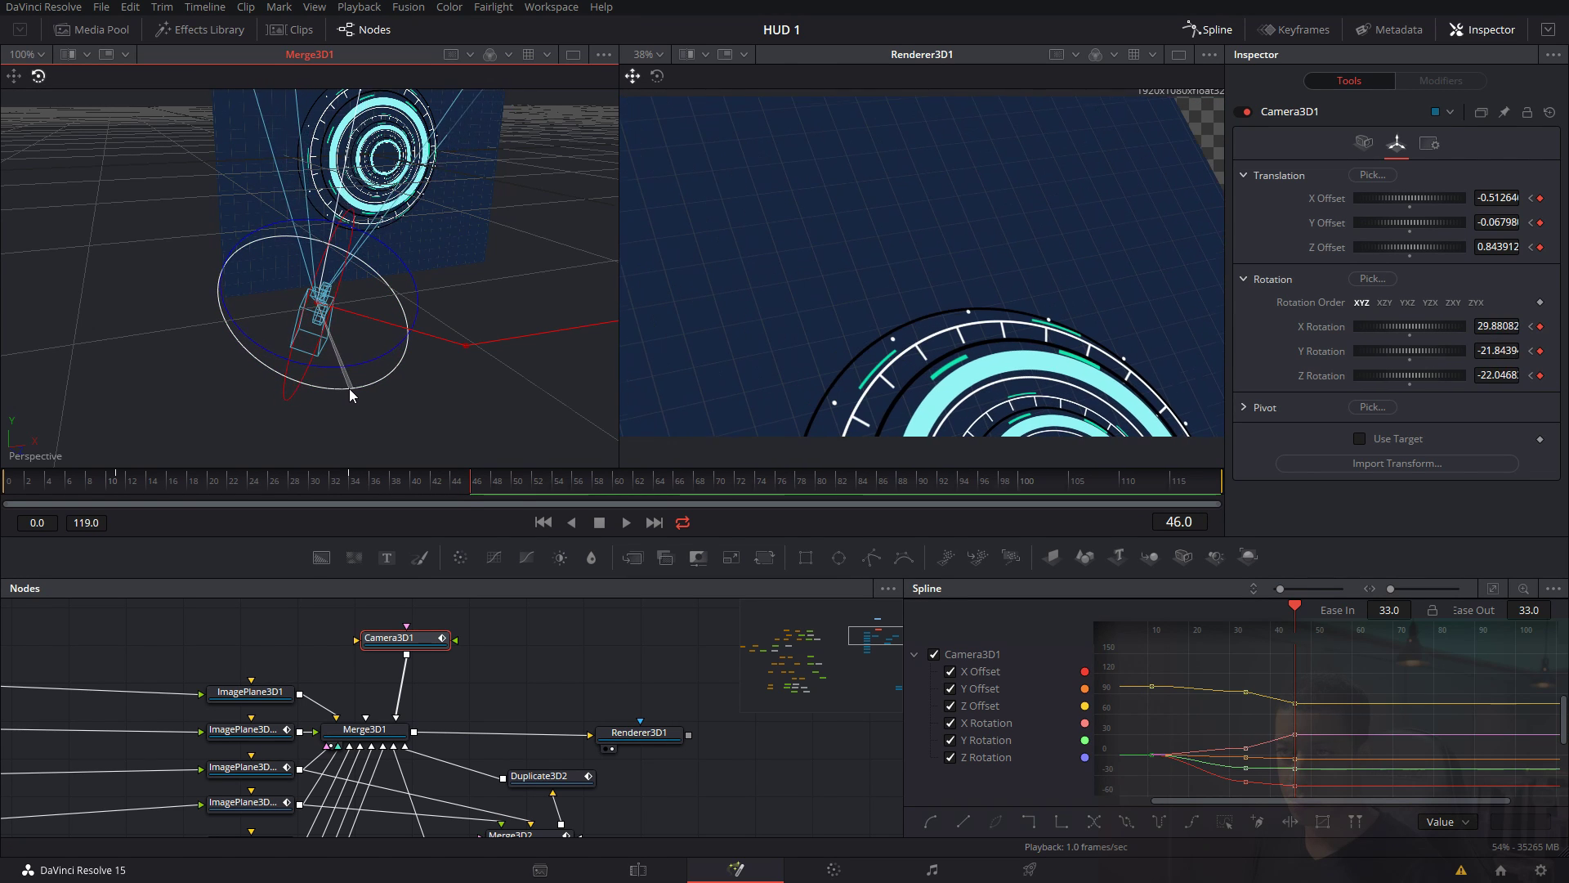
drag(331, 296, 292, 378)
click(14, 76)
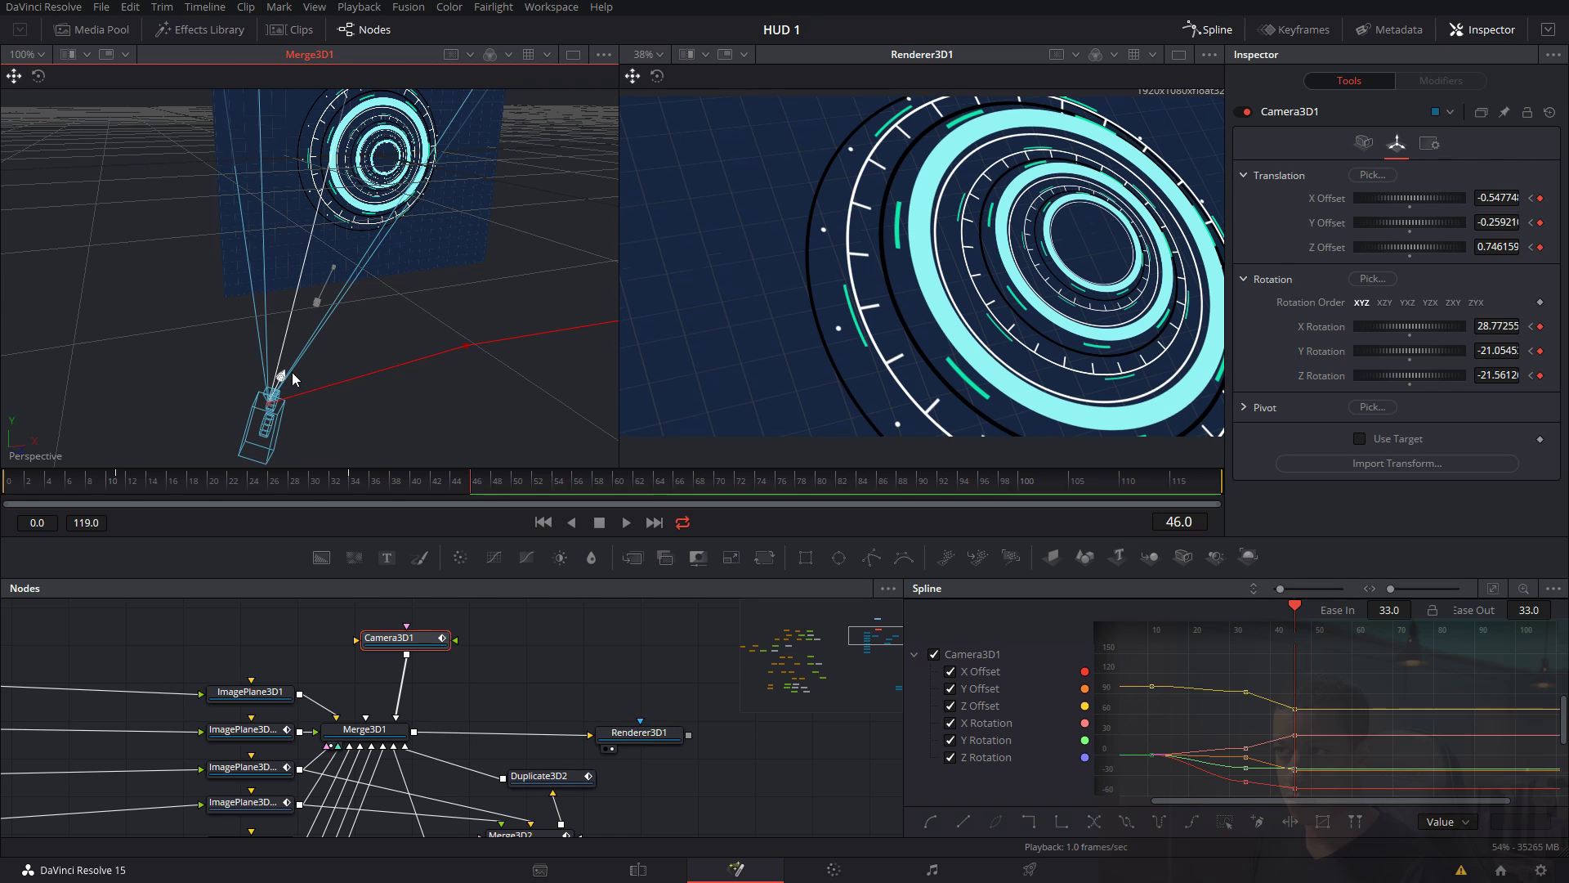
Fine-tune the rotation of Camera3D1 to about X 28.8, Y -21.3 and Z -21.7 degrees.
key(r)
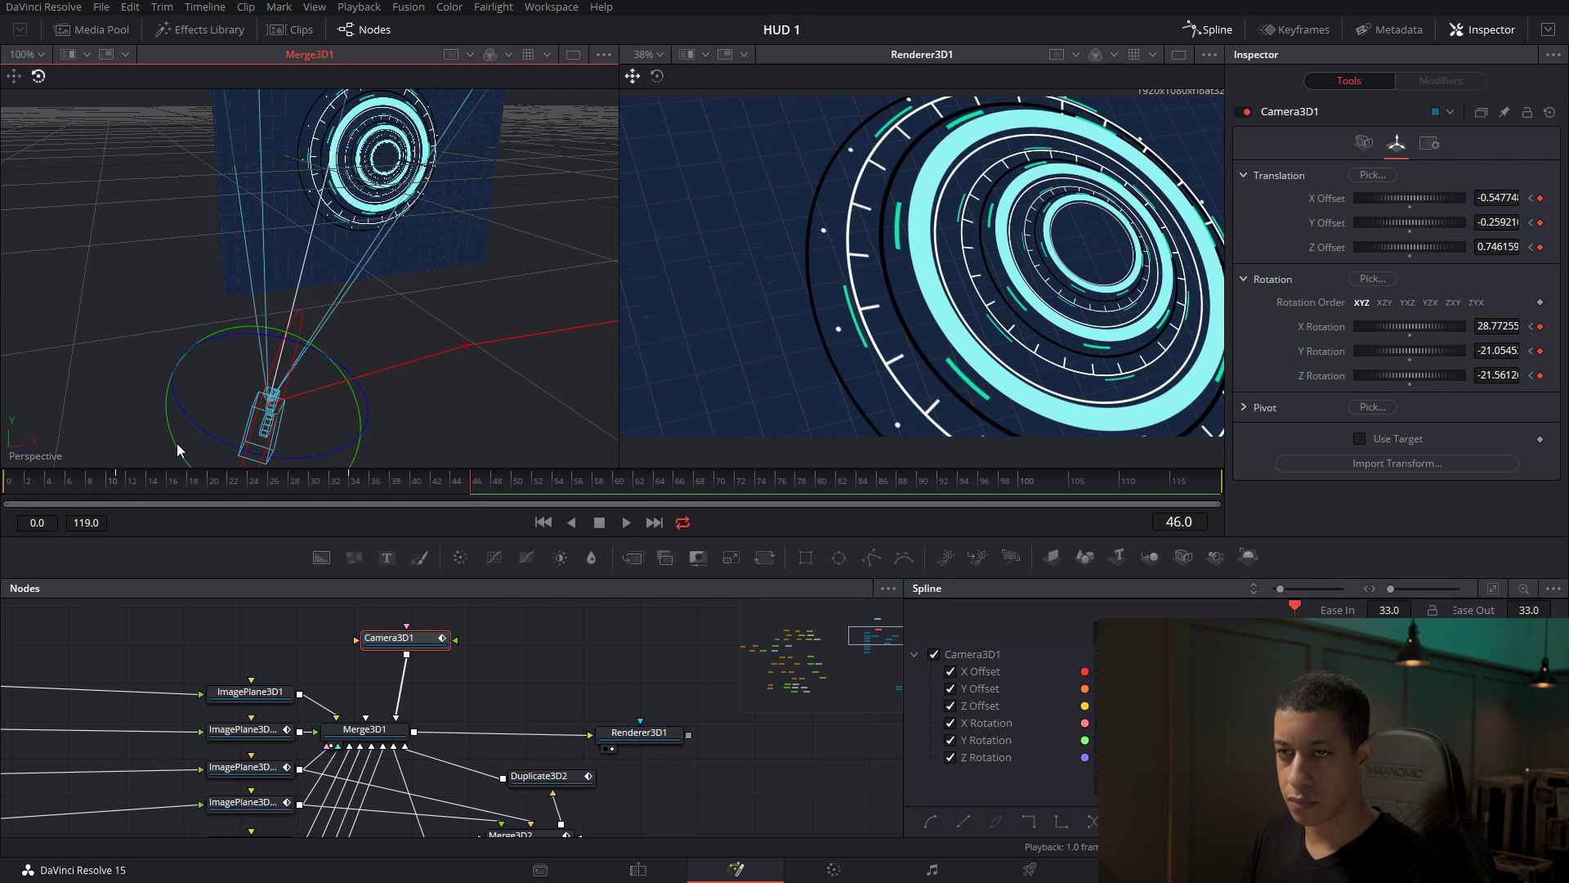
drag(177, 443, 177, 431)
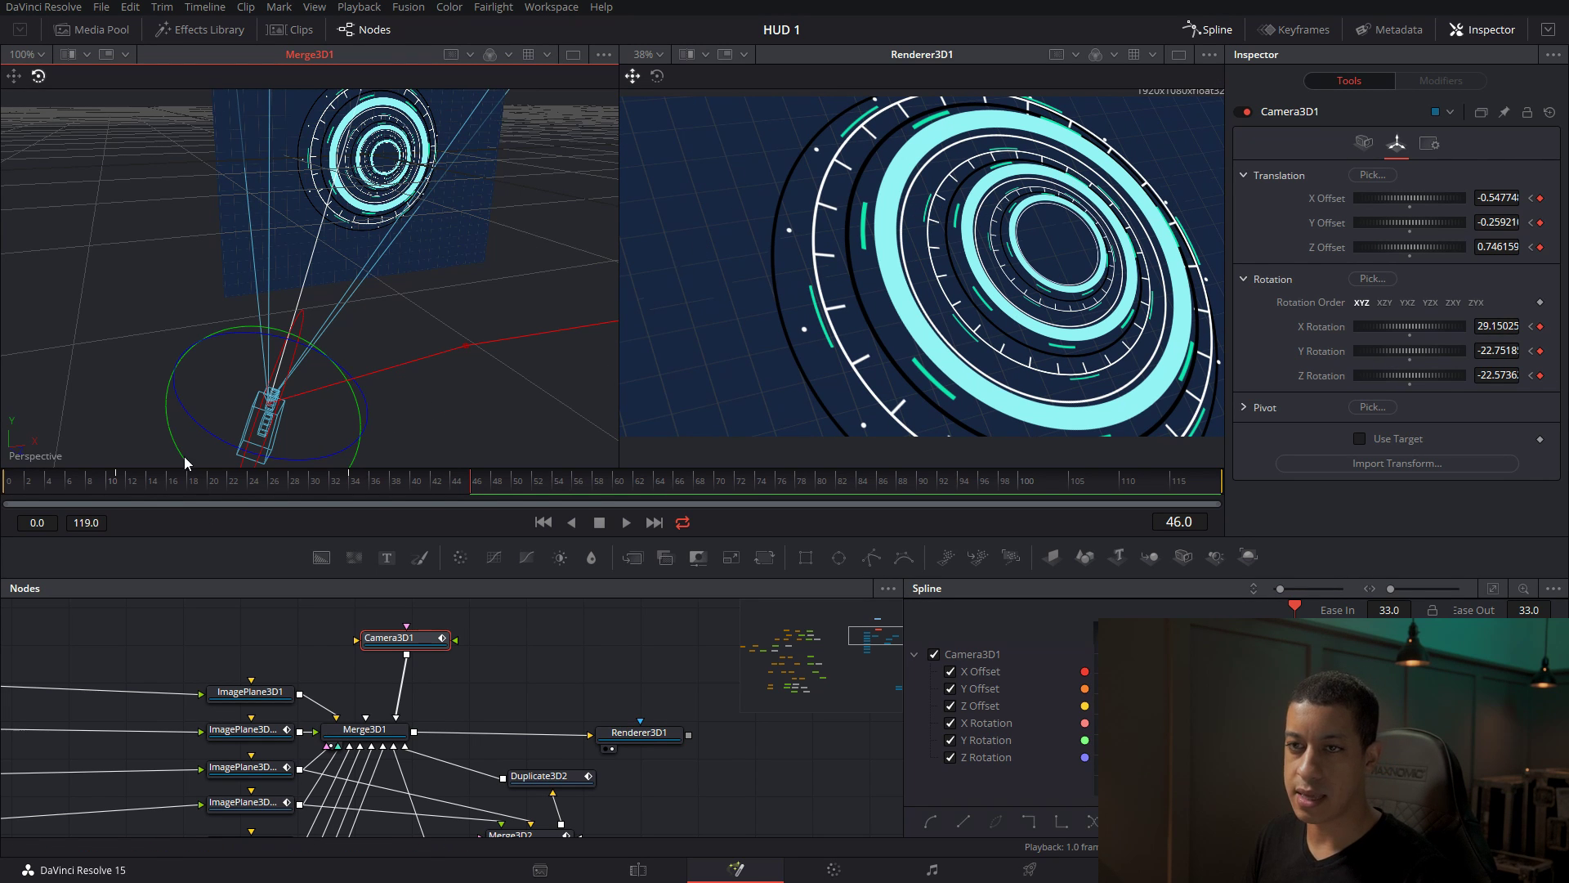
drag(179, 449, 175, 447)
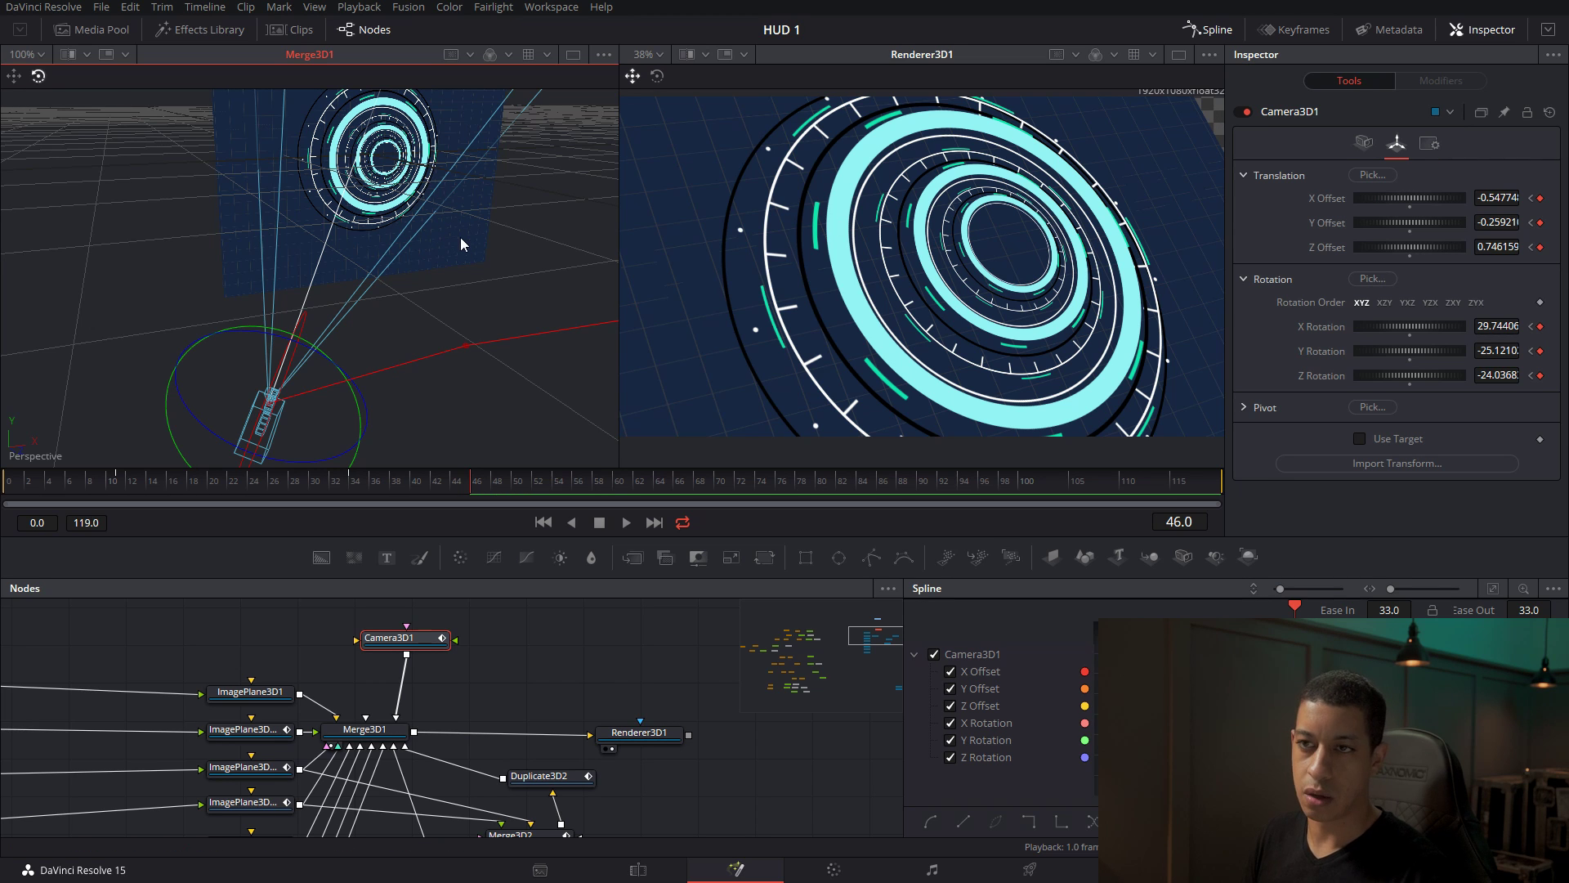
drag(437, 388, 481, 308)
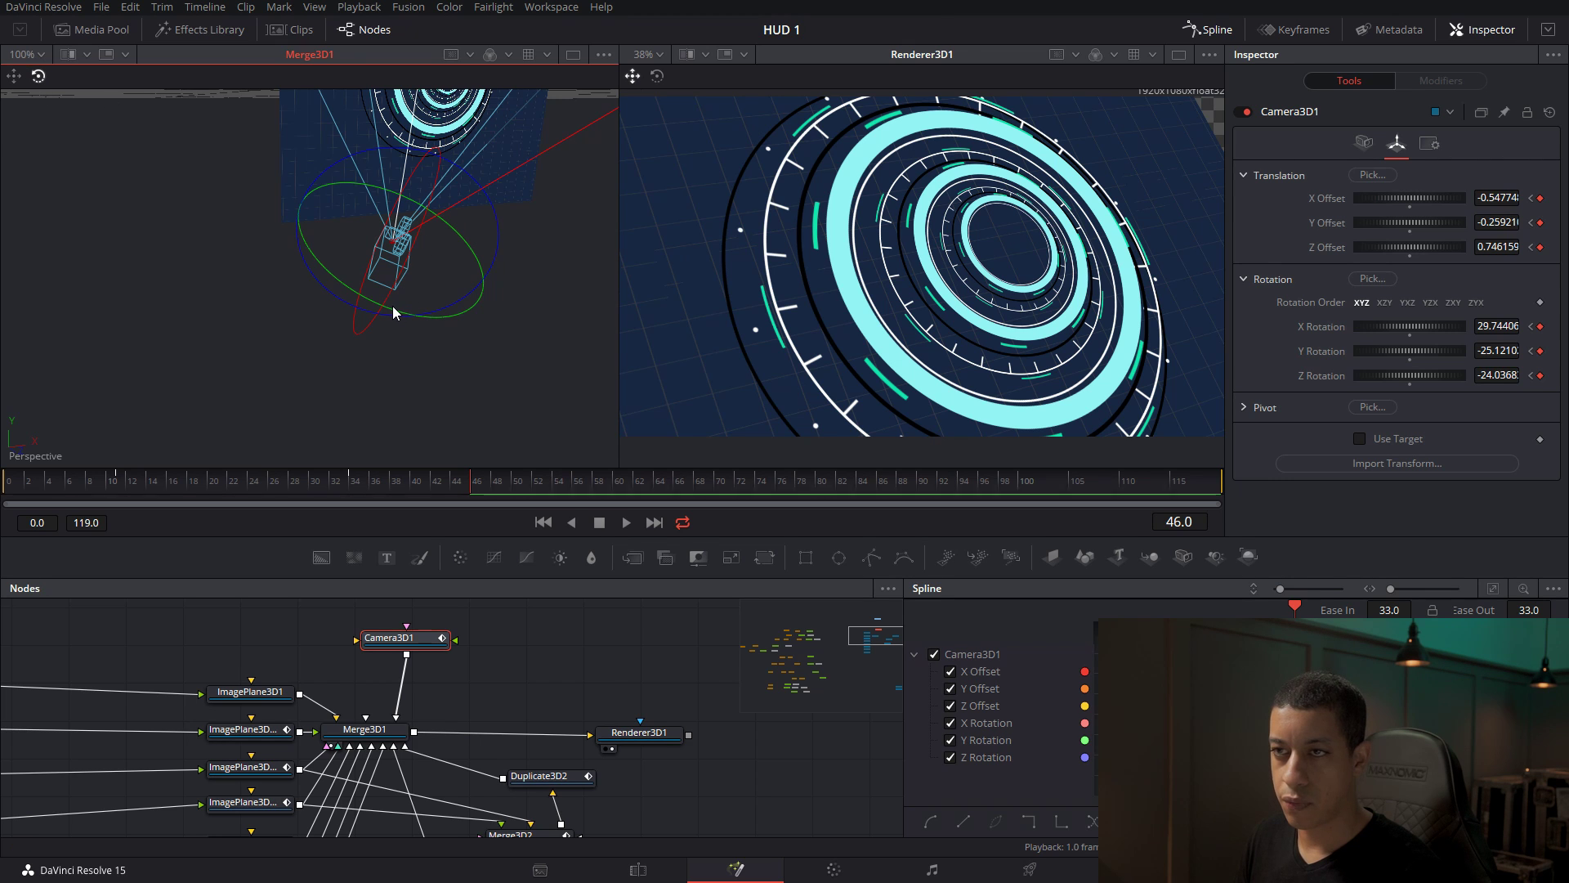
drag(393, 307, 400, 312)
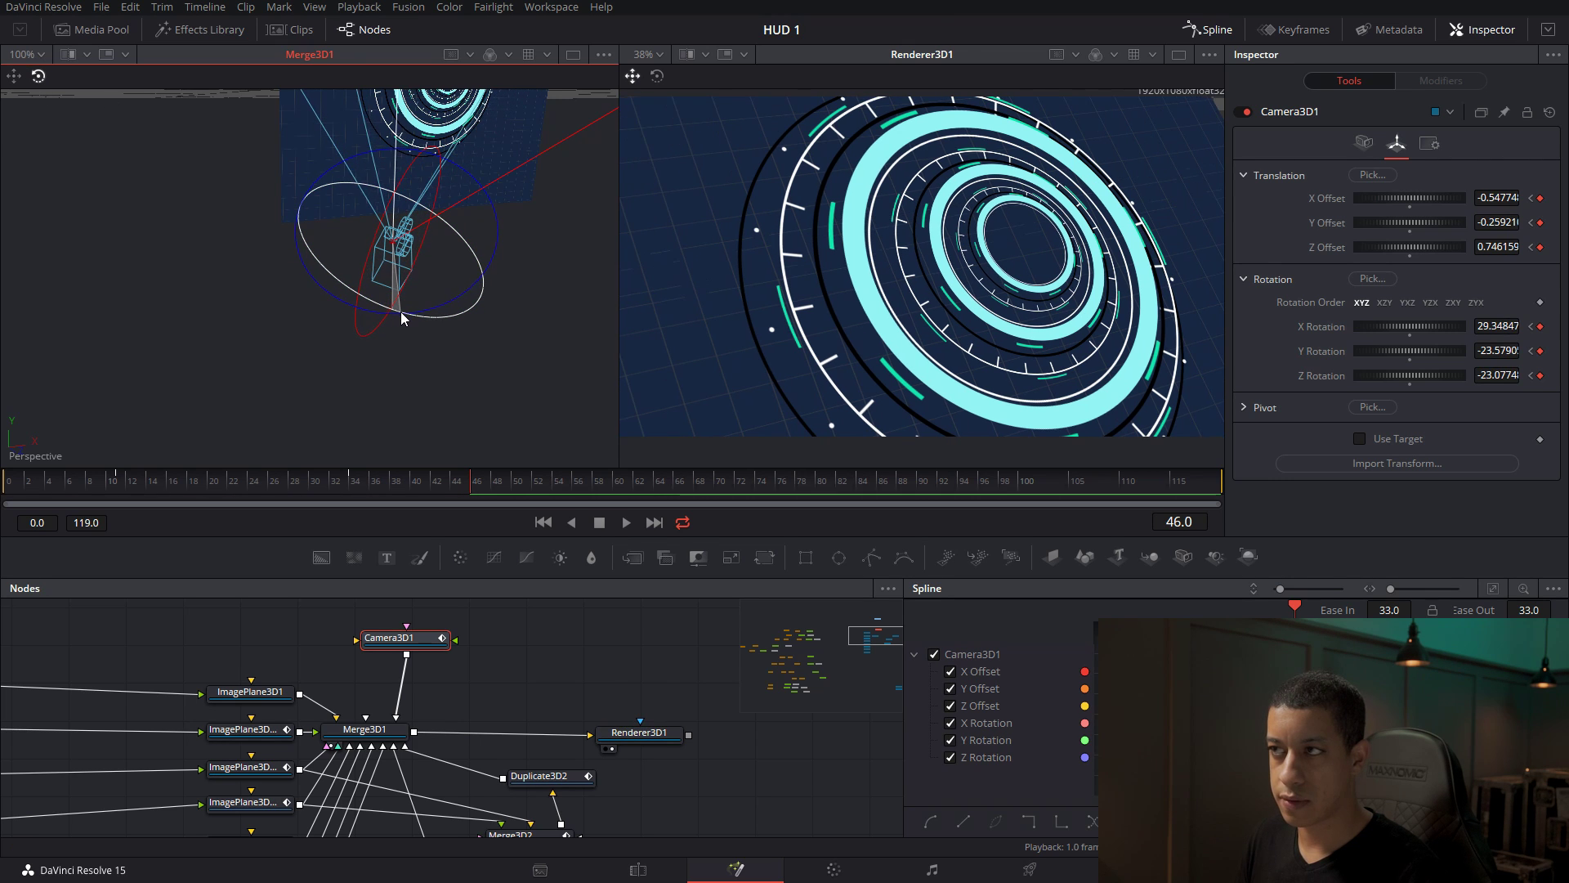
Pull Camera3D1 back from the rings to about X -0.61, Y -0.30, Z 0.85.
key(q)
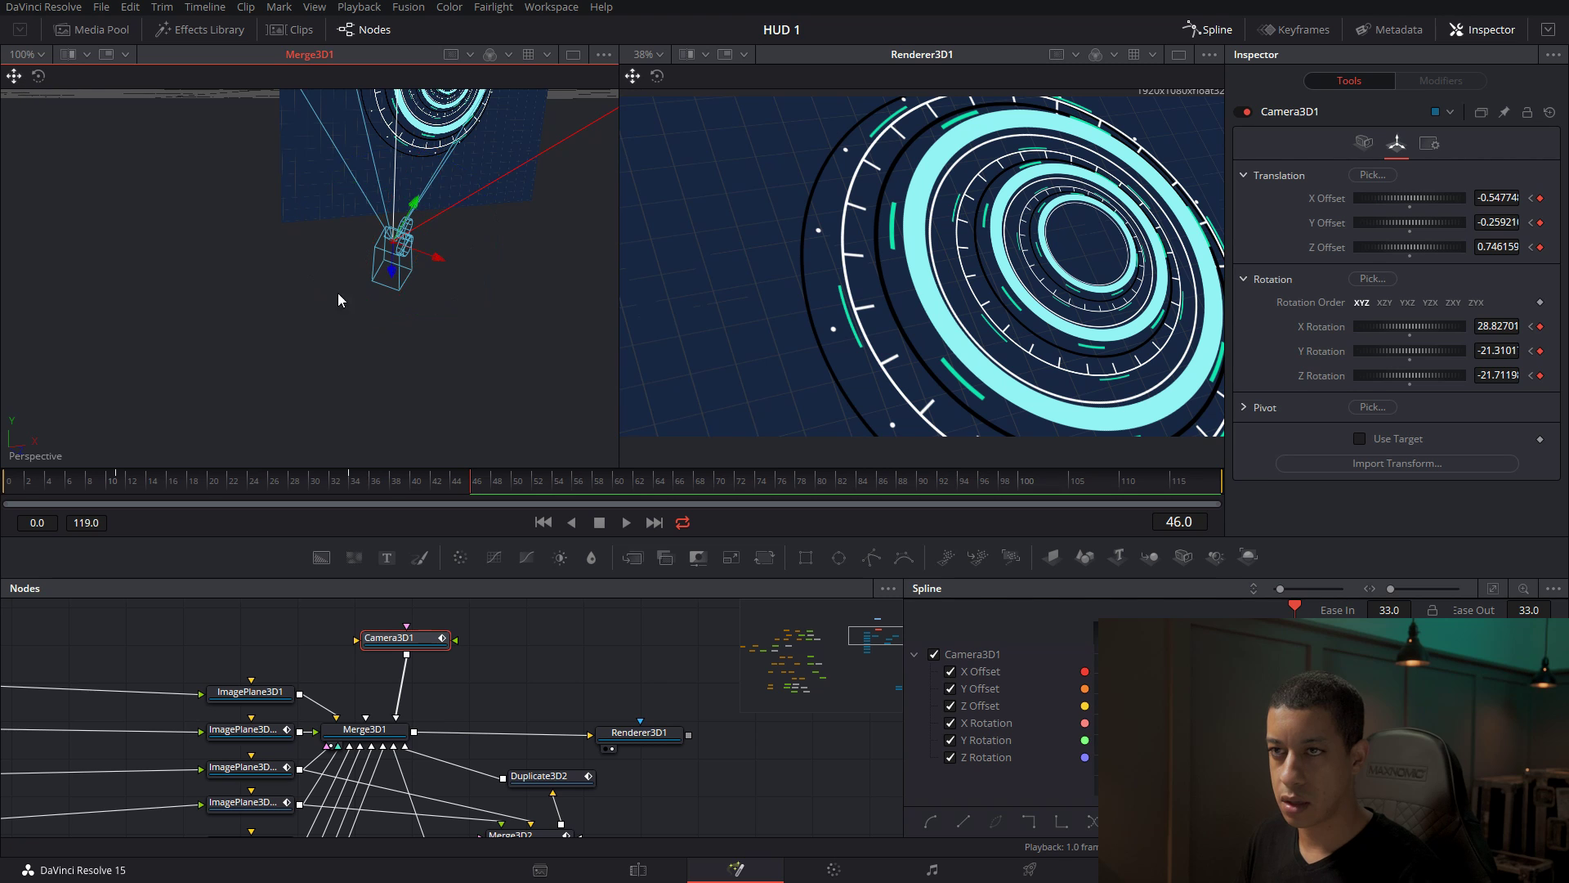
drag(390, 278, 396, 340)
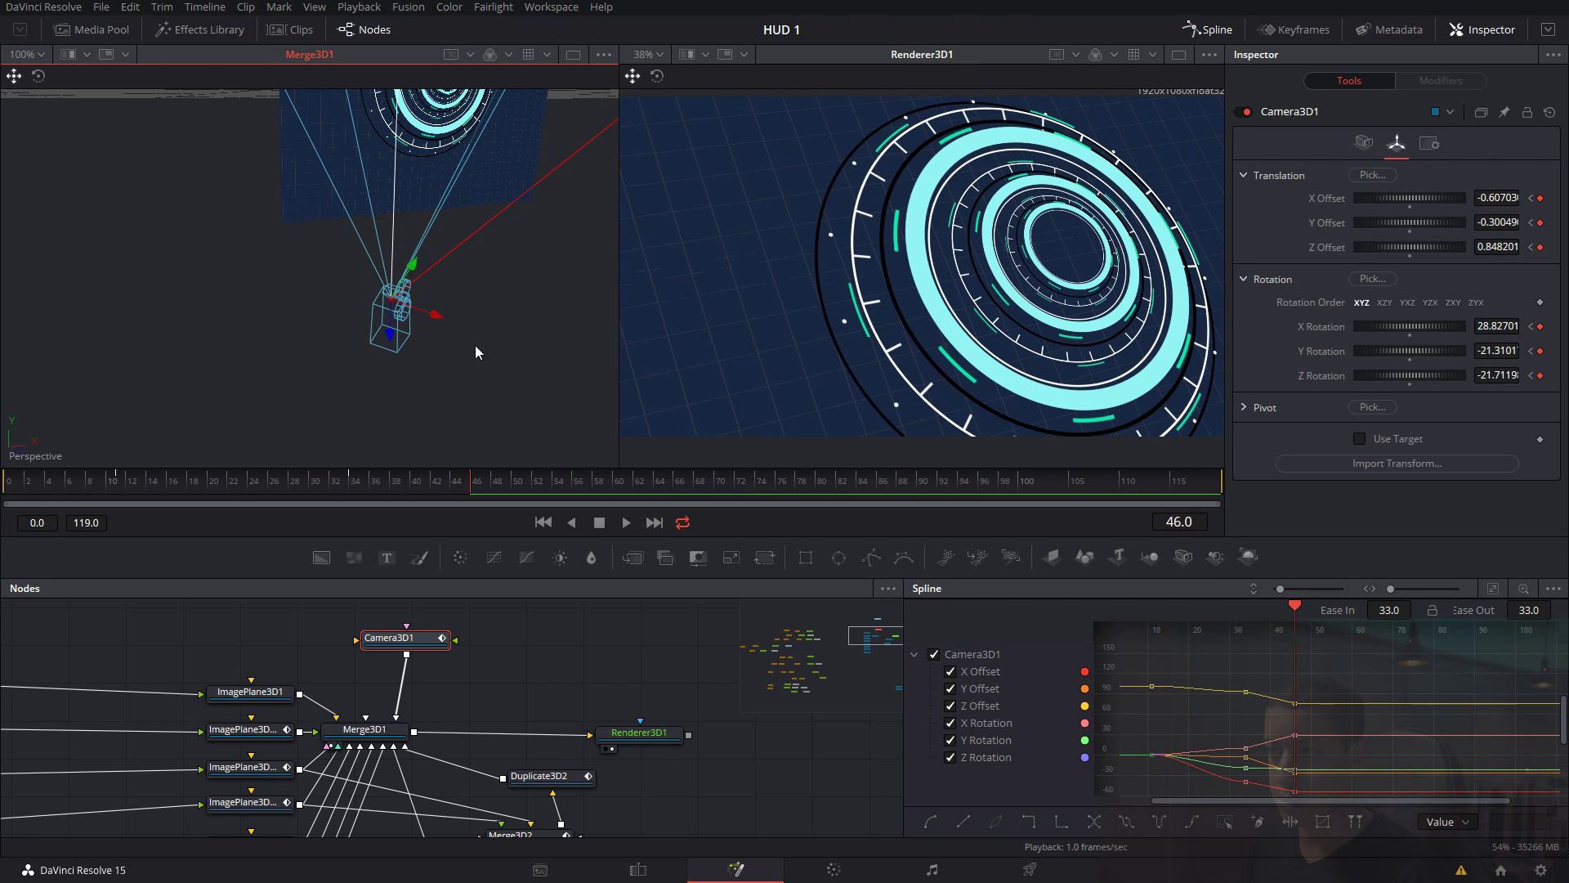
drag(515, 359, 480, 353)
scroll(1346, 694, down, 1)
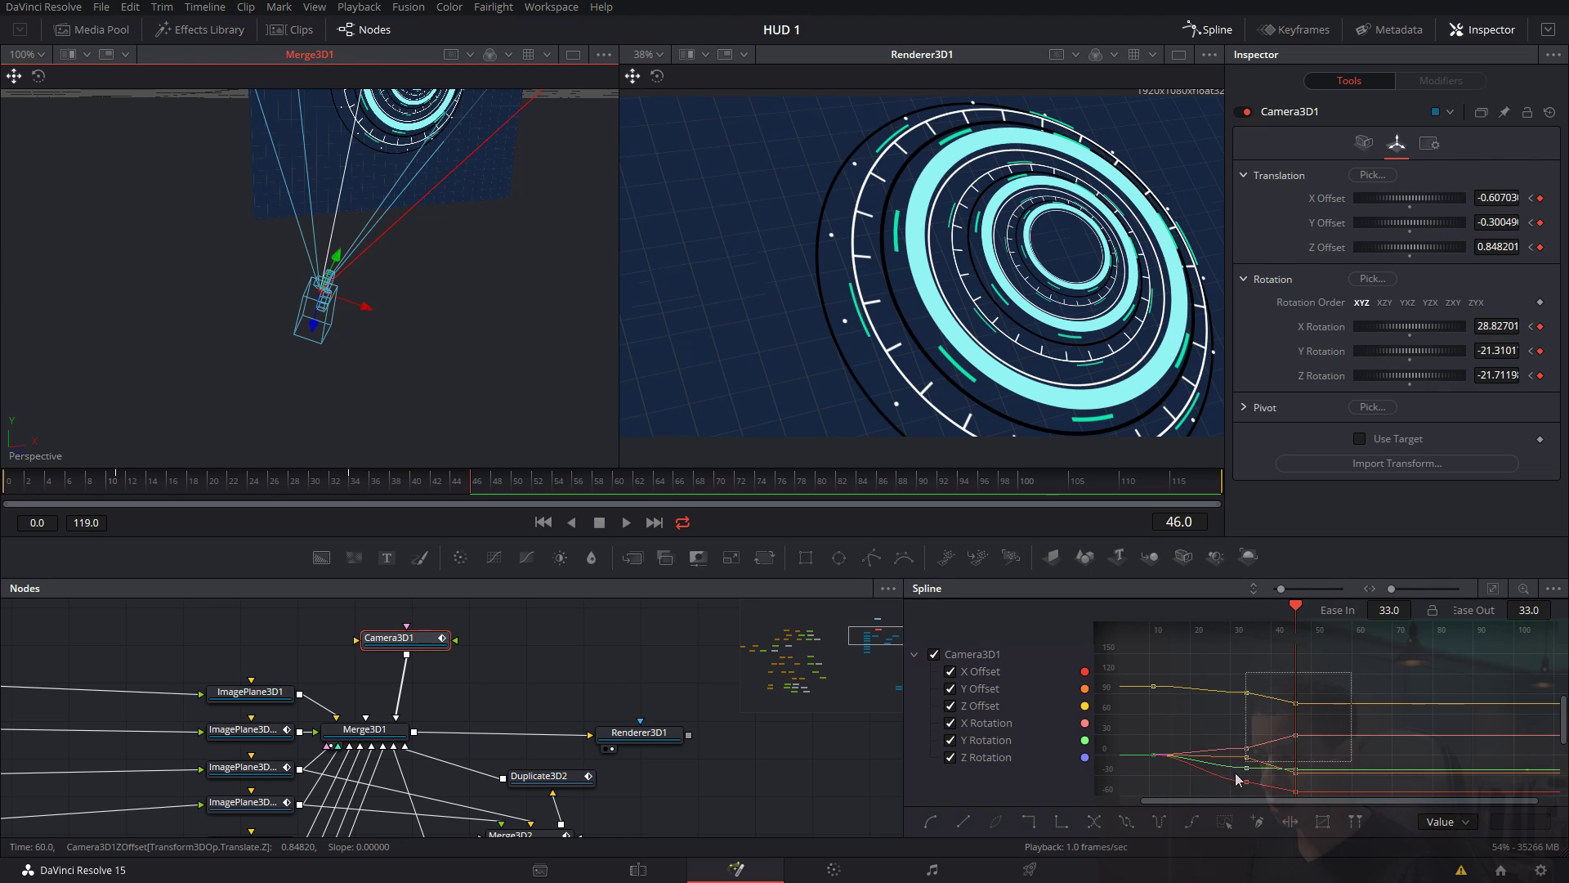
Flatten the Camera3D1 spline keyframes at frames 34 and 46 and save the project.
drag(1235, 773, 1223, 801)
key(f)
key(ctrl+s)
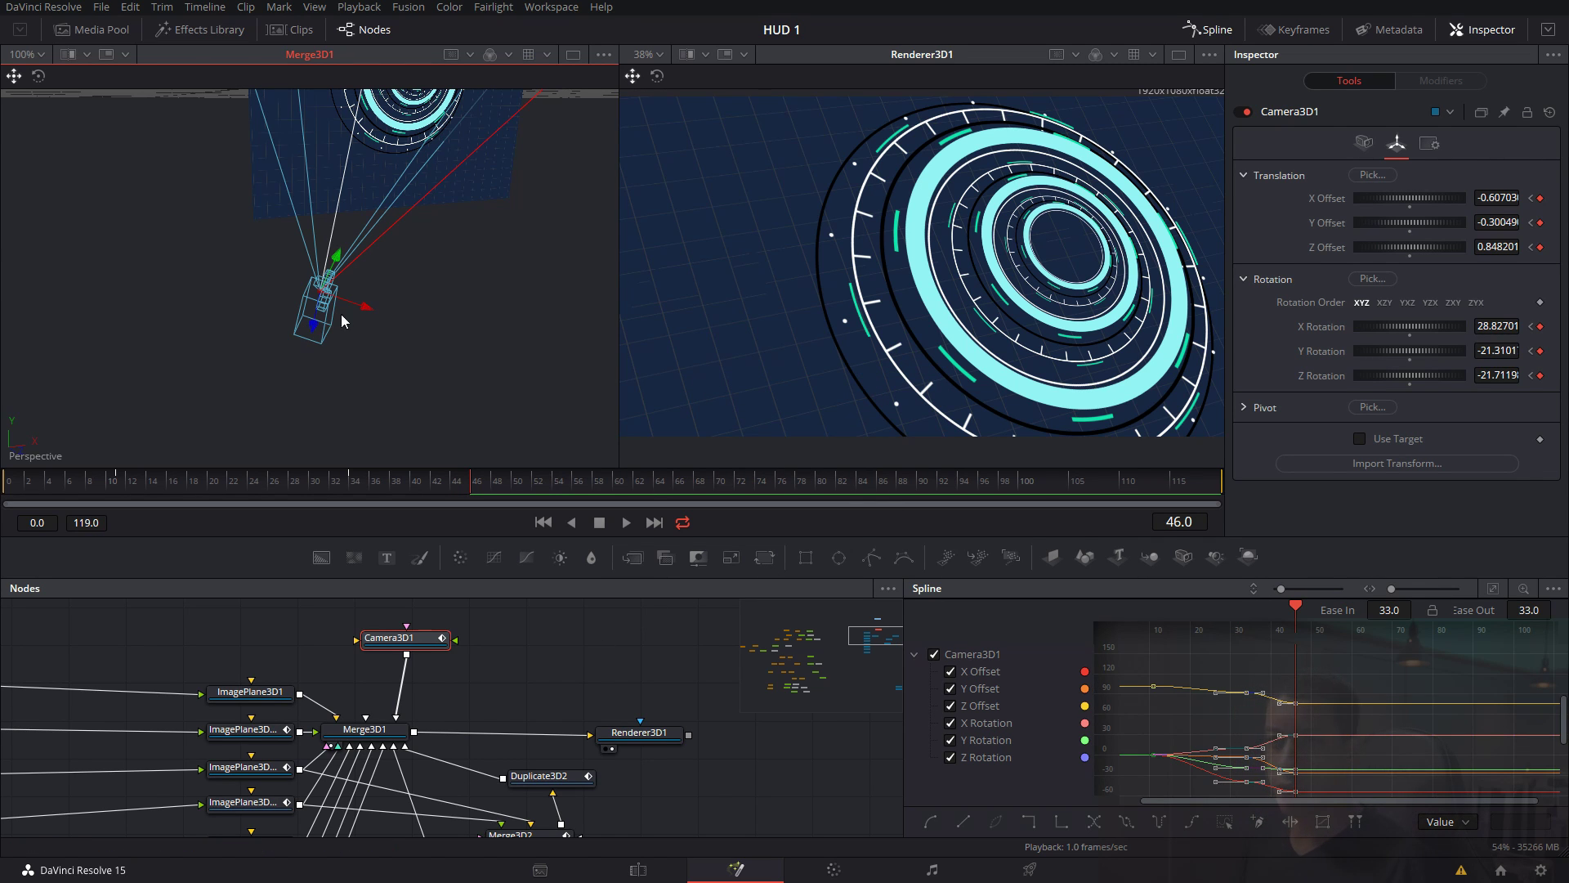
Nudge Camera3D1 sideways to about X -0.59, Y -0.31, Z 0.85 and flatten all of its spline keyframes.
drag(363, 307, 379, 323)
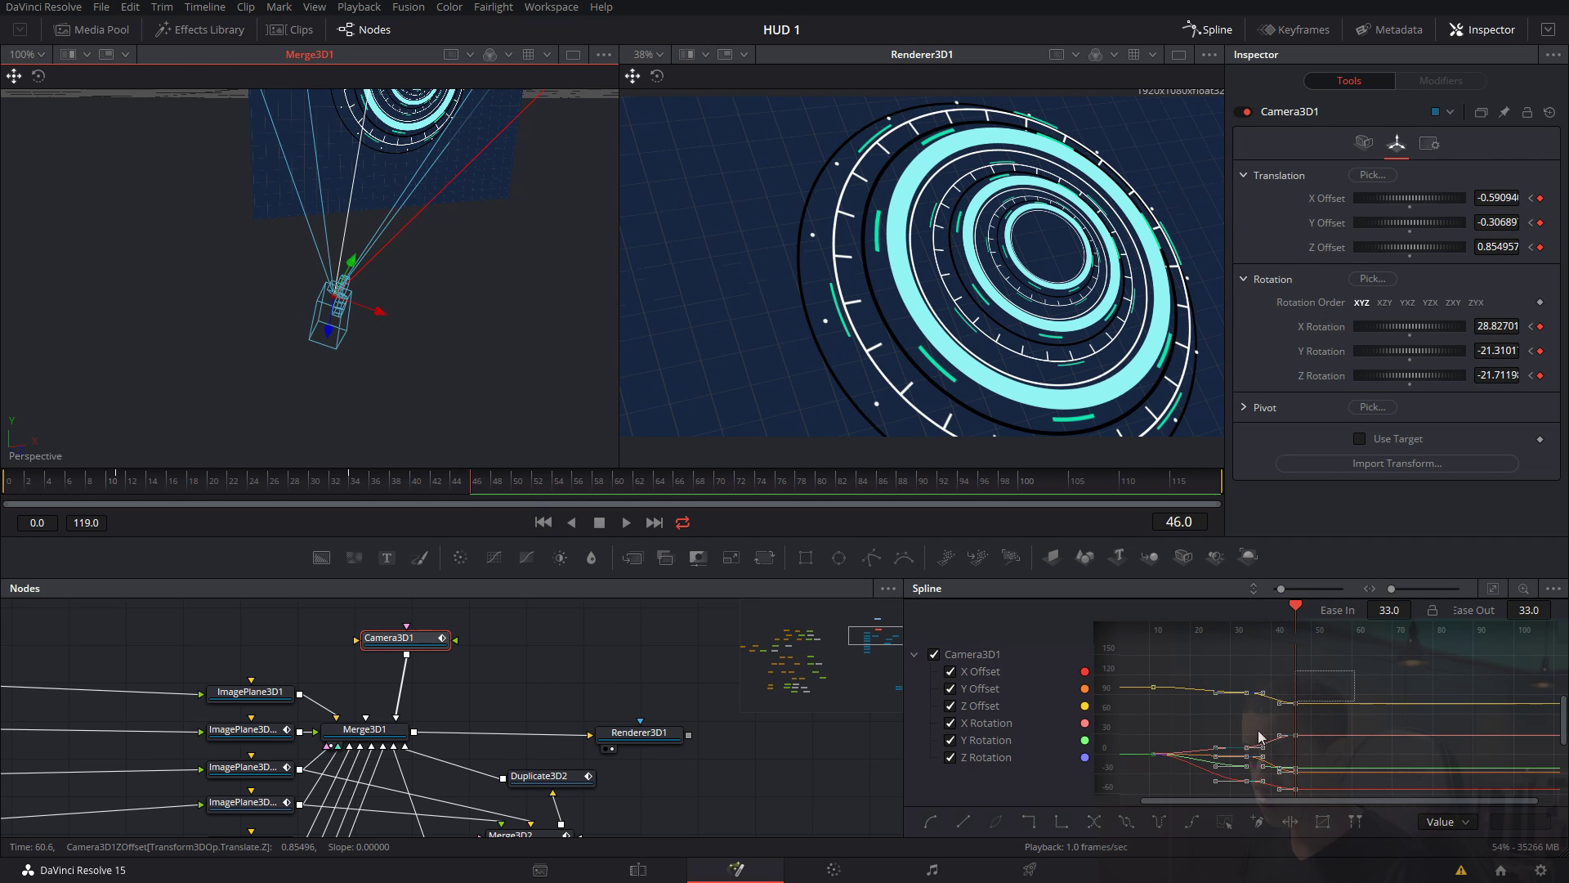
drag(1258, 730, 1121, 798)
key(f)
Find Merge4 in the node graph, open its Cache to Disk settings and accept them with Enable Cache on.
drag(704, 772, 731, 770)
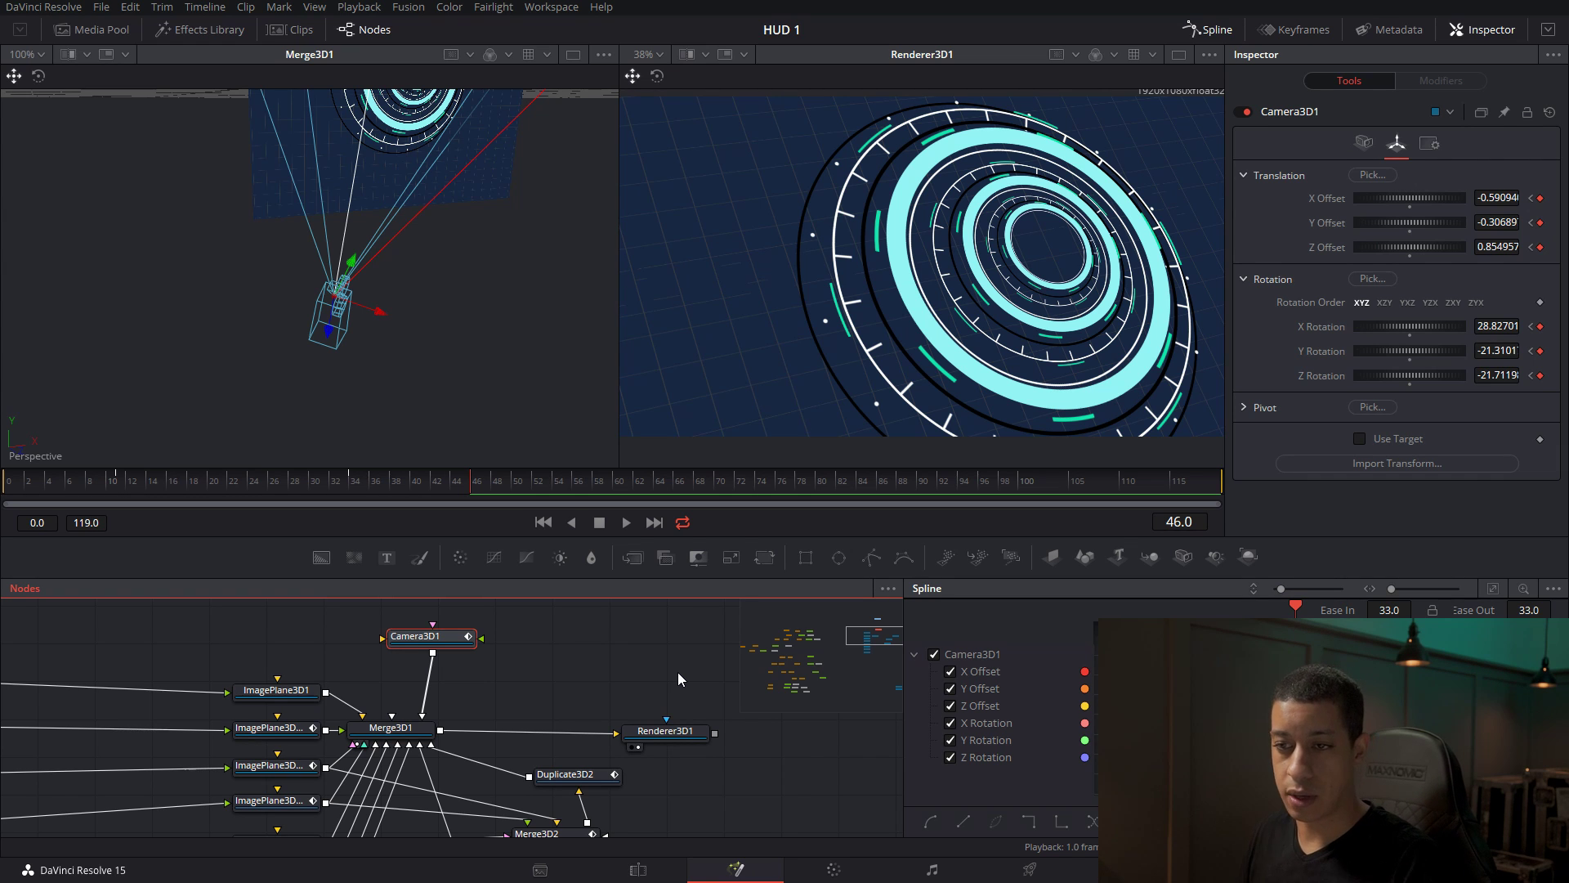
scroll(517, 657, down, 5)
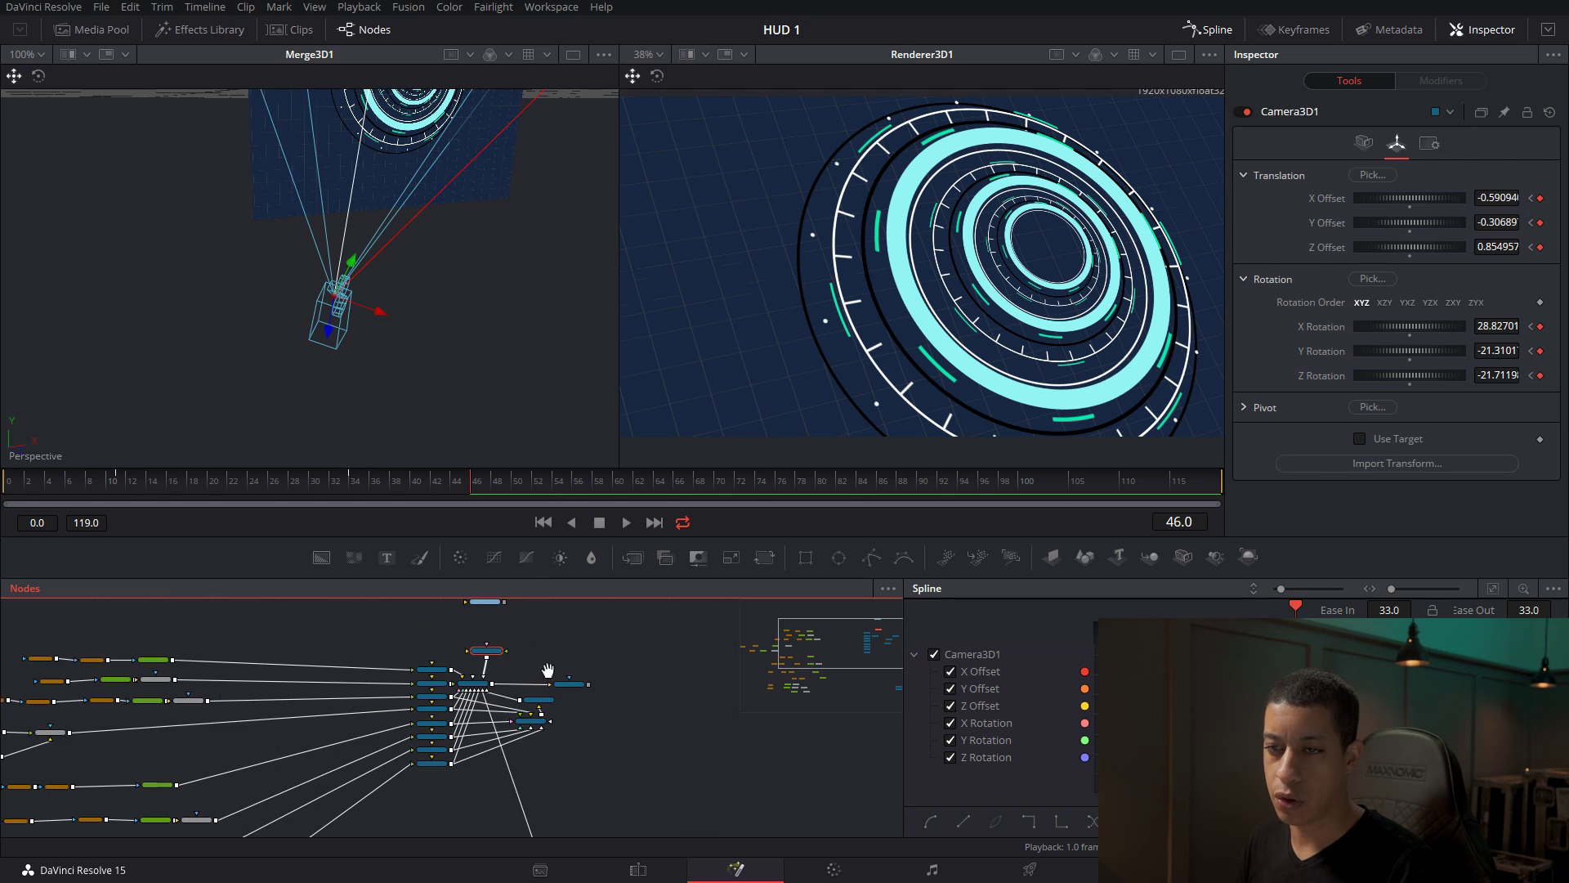
drag(547, 670, 762, 649)
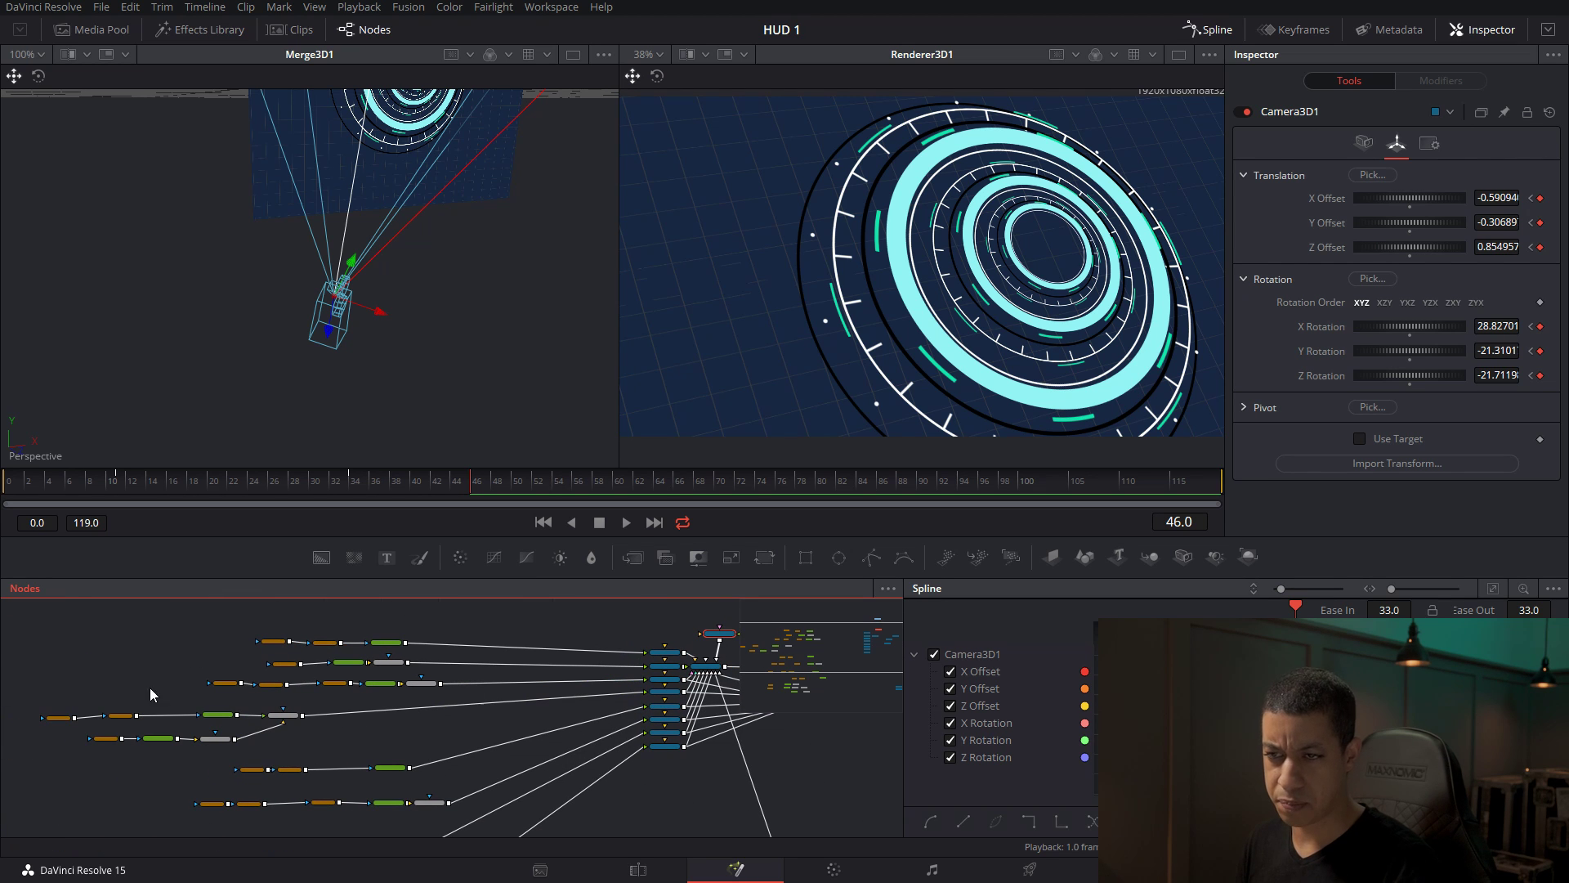
scroll(419, 703, up, 5)
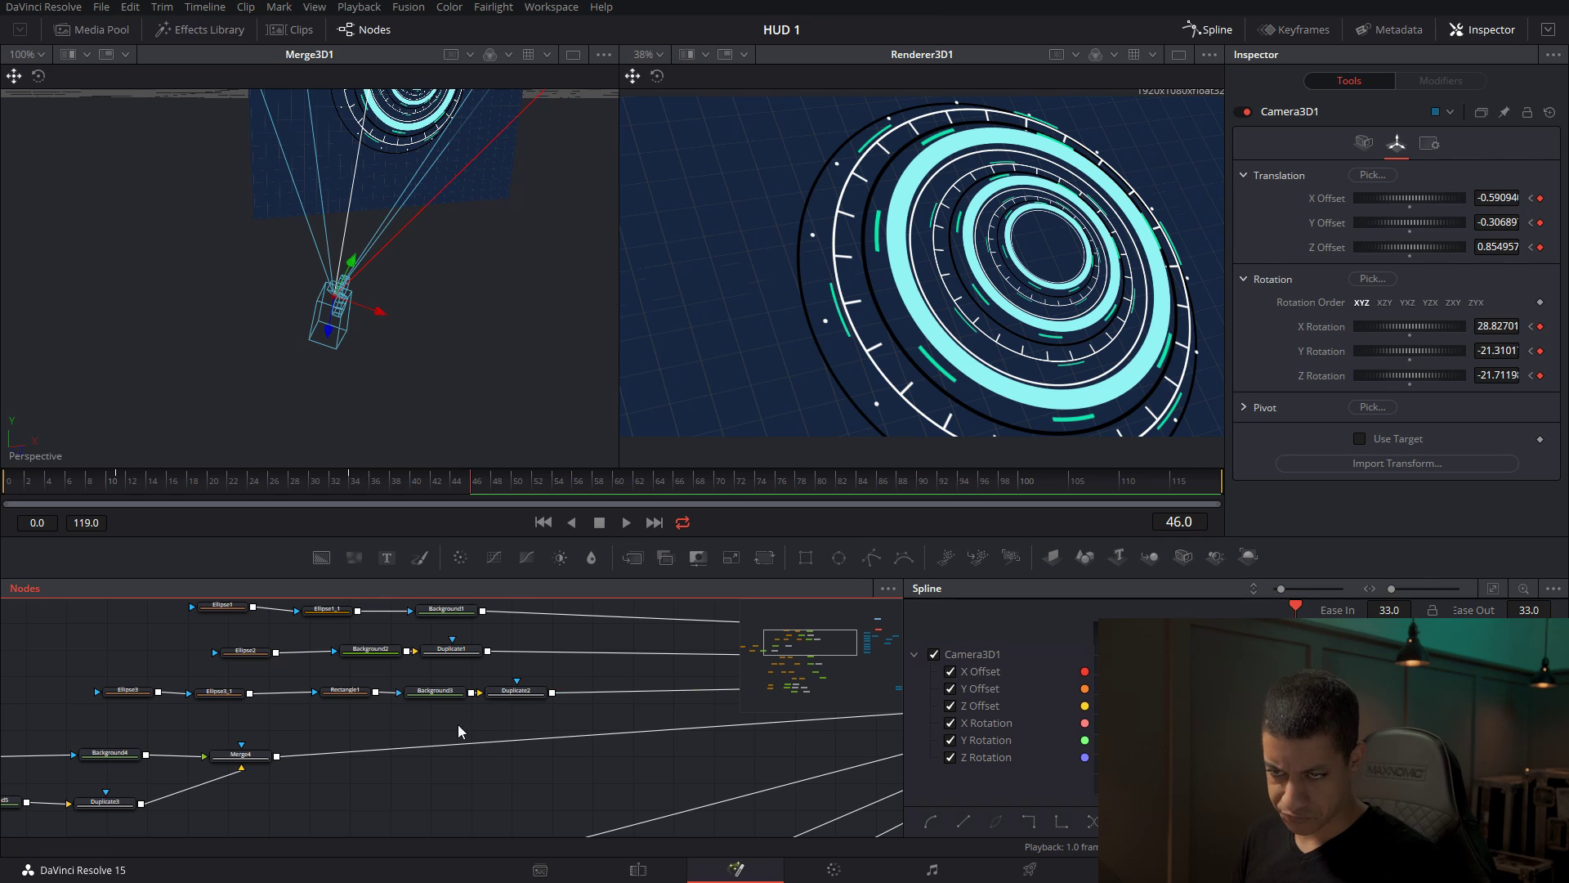
scroll(467, 707, up, 2)
drag(292, 725, 609, 695)
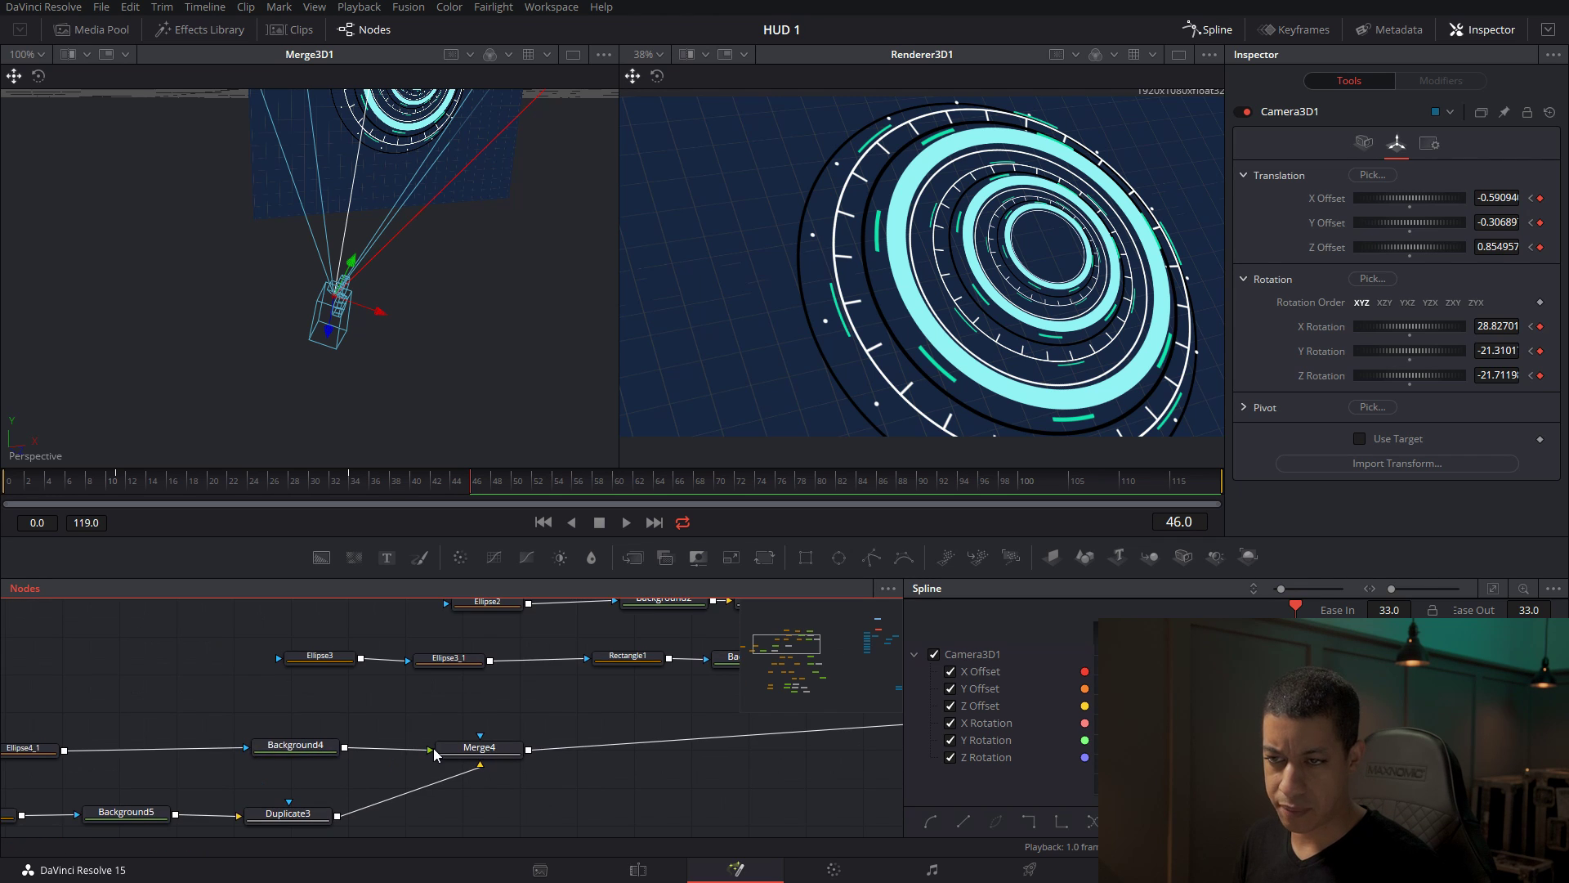
drag(344, 743, 430, 685)
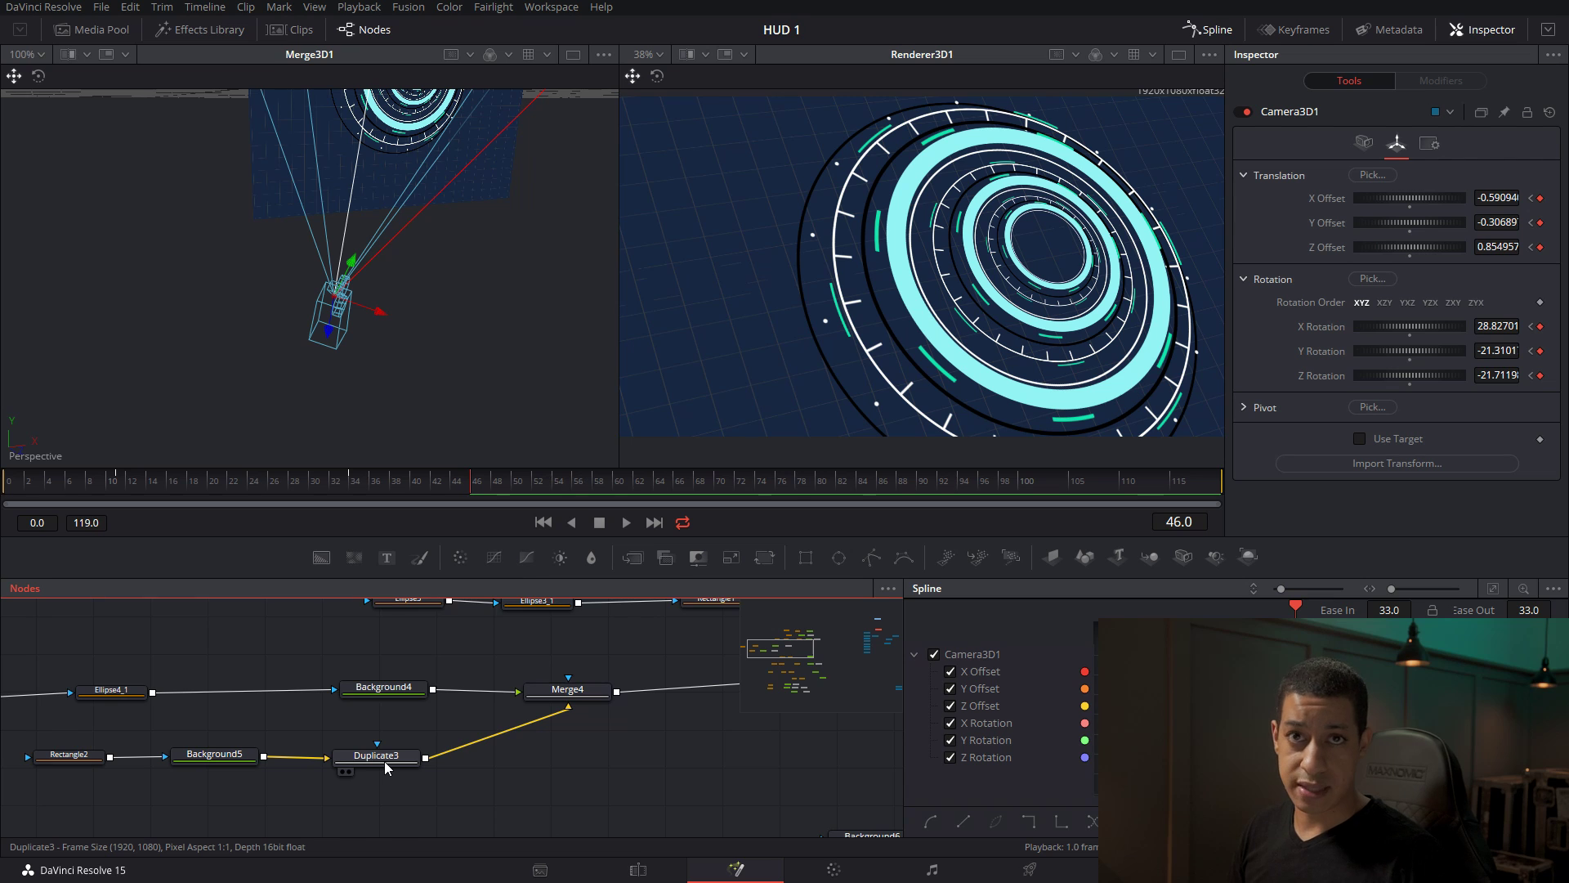
right_click(587, 699)
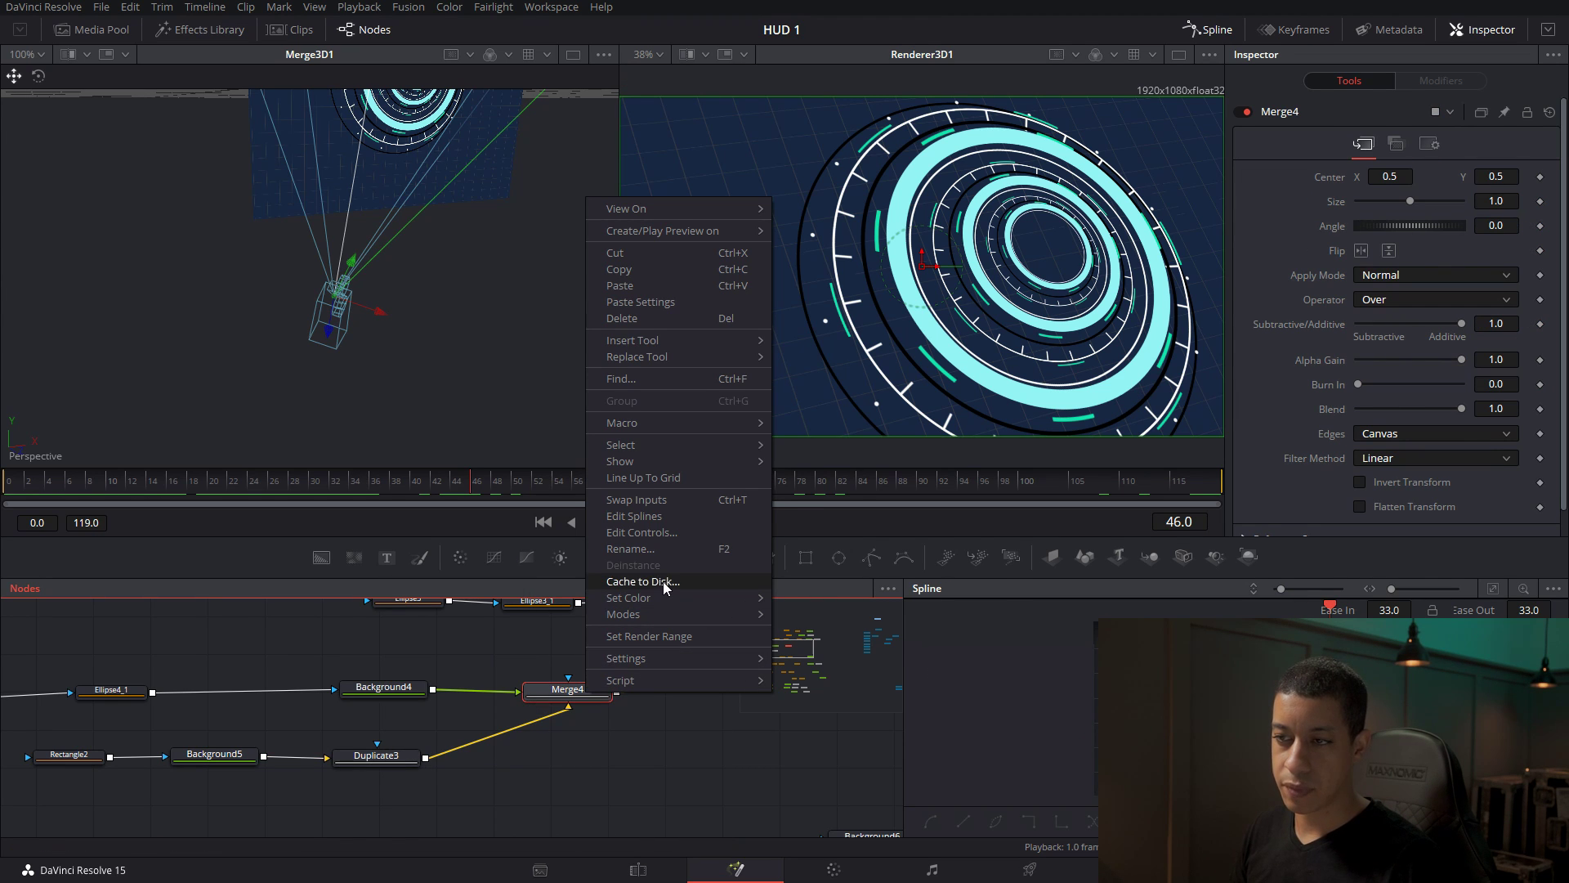
click(640, 582)
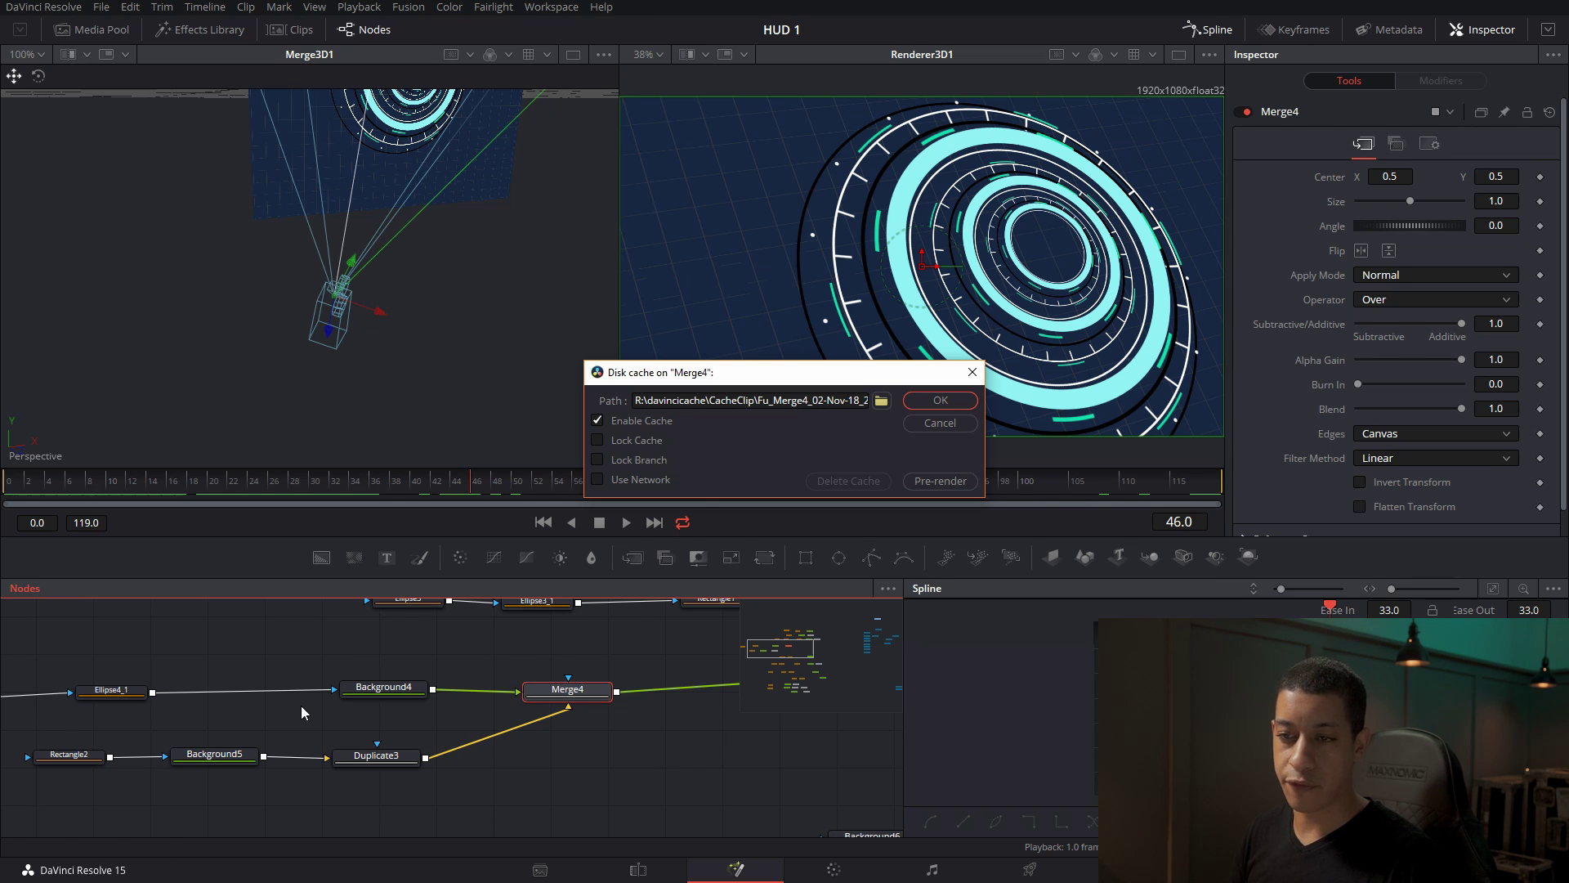
click(972, 399)
Return to the Renderer3D1 node area and scrub the early frames up to frame 24 to examine the camera animation.
scroll(614, 742, down, 5)
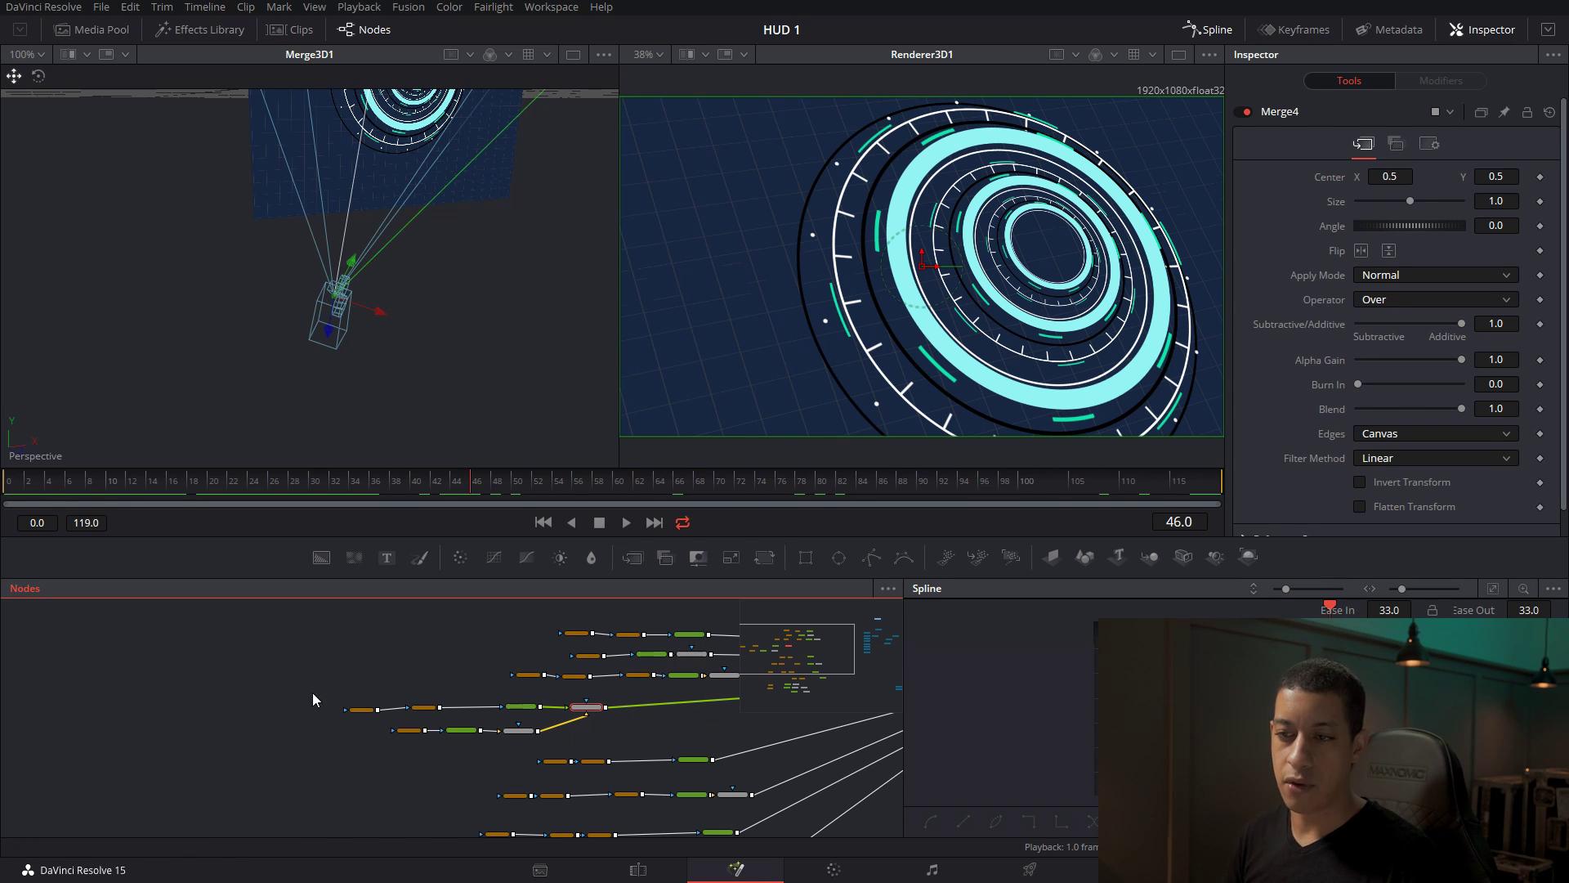
drag(676, 746, 207, 769)
scroll(692, 731, up, 3)
scroll(679, 758, up, 3)
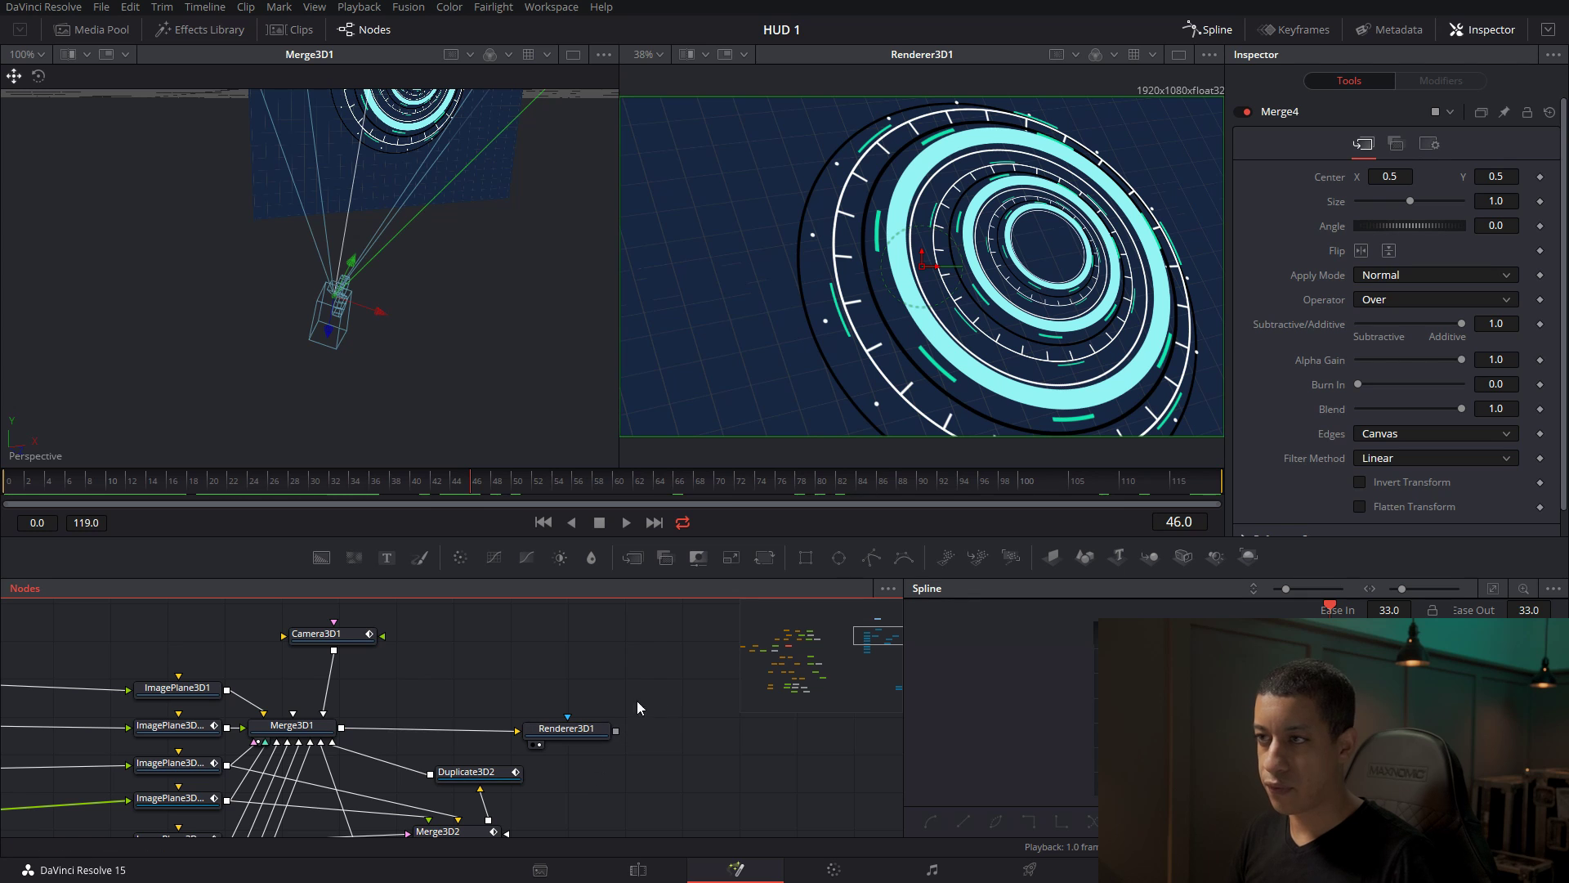
click(364, 481)
click(190, 481)
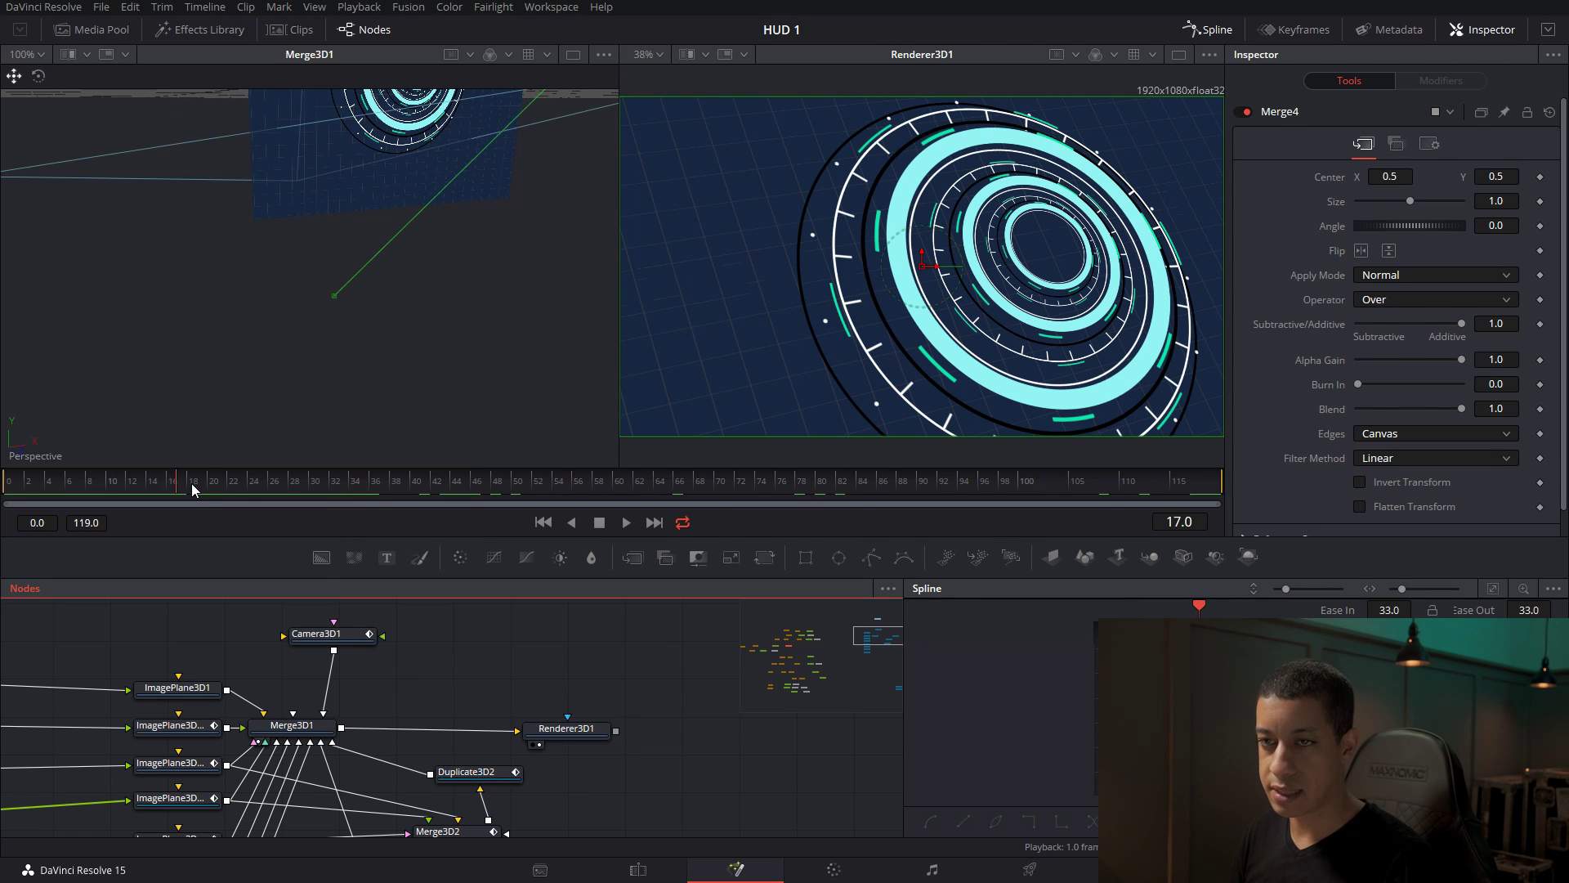
click(49, 481)
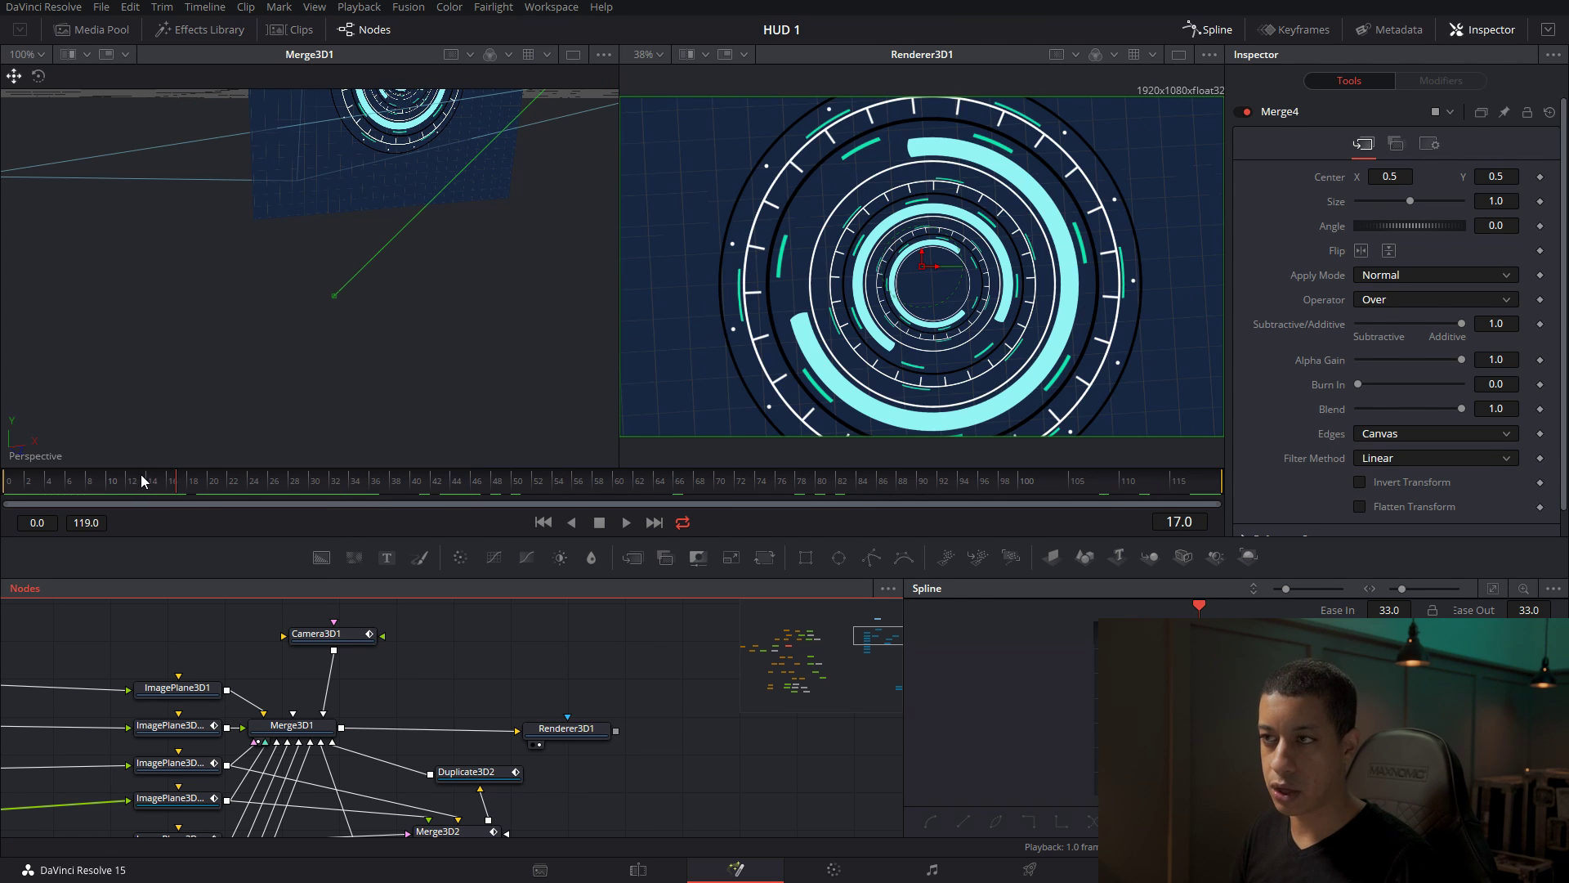
drag(49, 481, 255, 502)
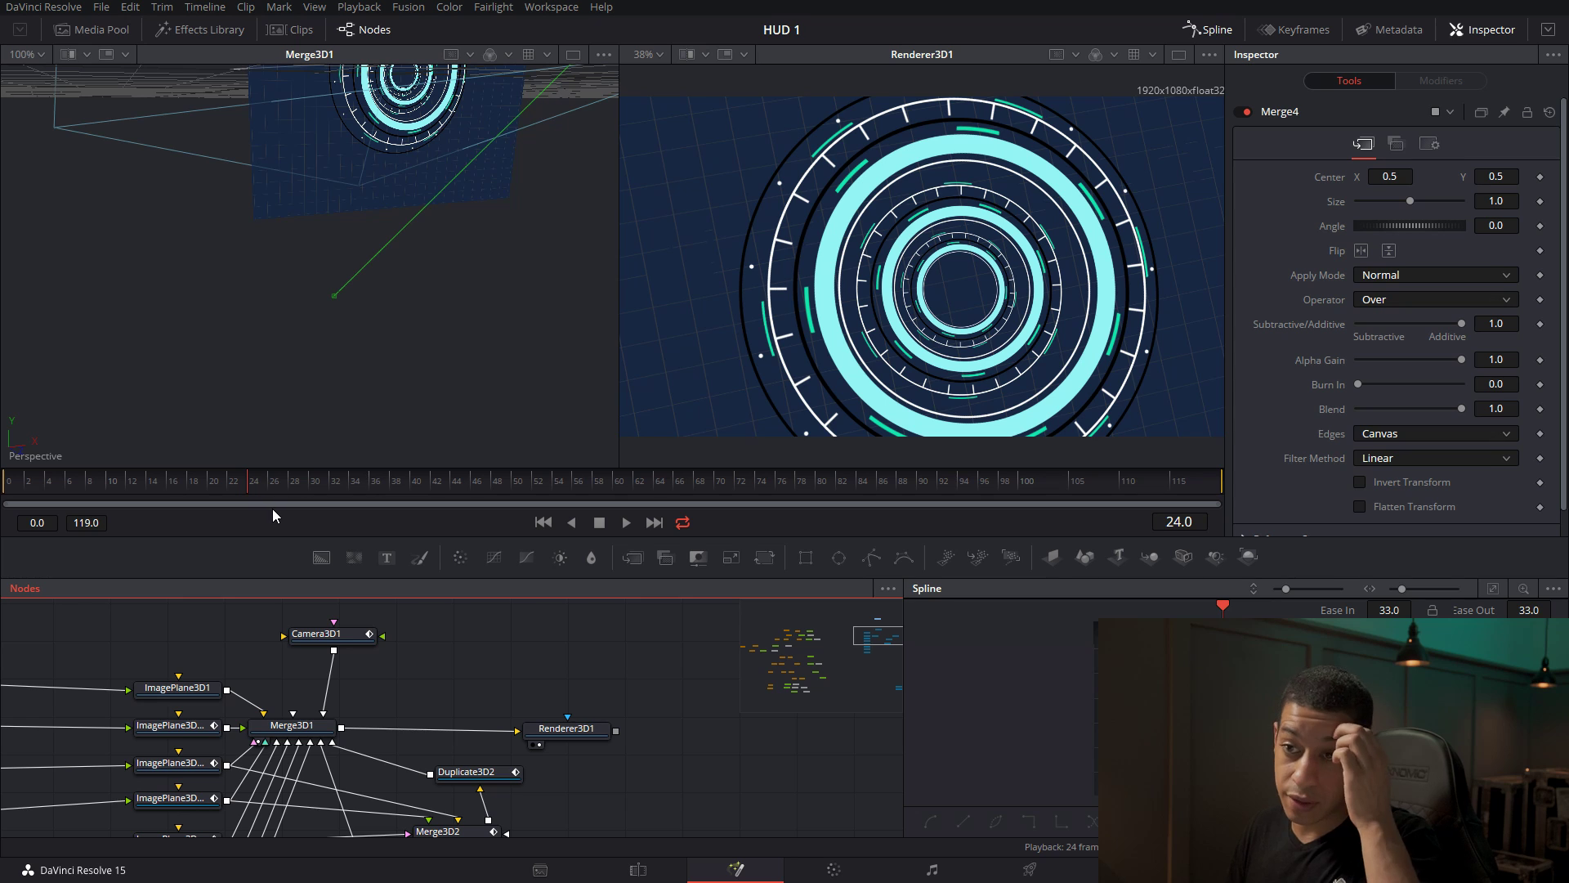
Disable High Quality and Motion Blur for playback and enable Proxy.
right_click(285, 522)
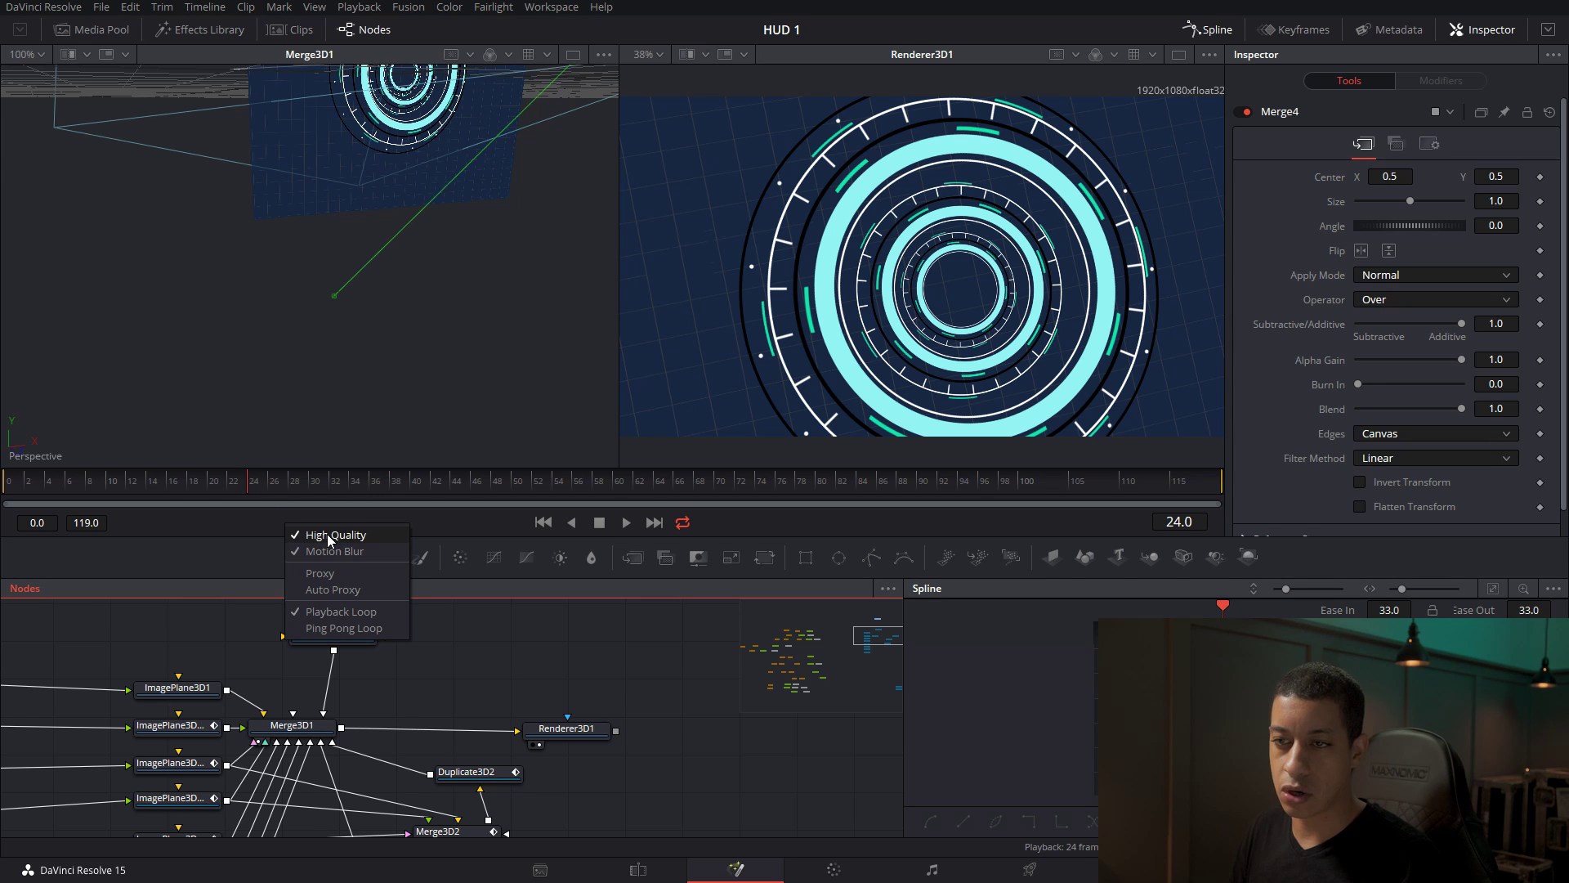
click(327, 534)
right_click(335, 519)
click(359, 566)
right_click(337, 528)
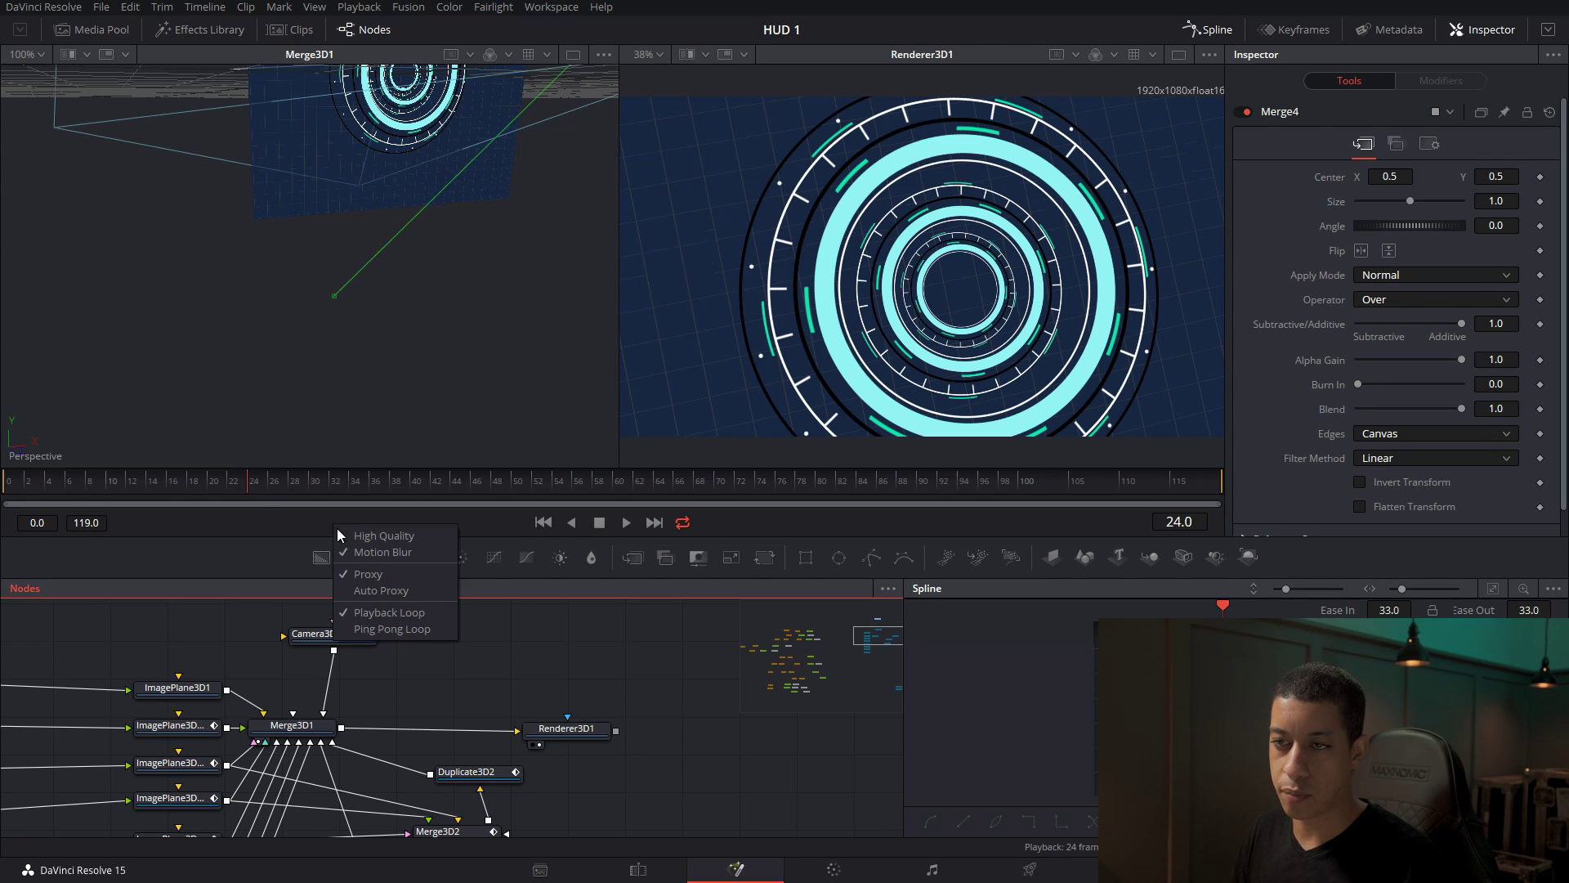
click(366, 555)
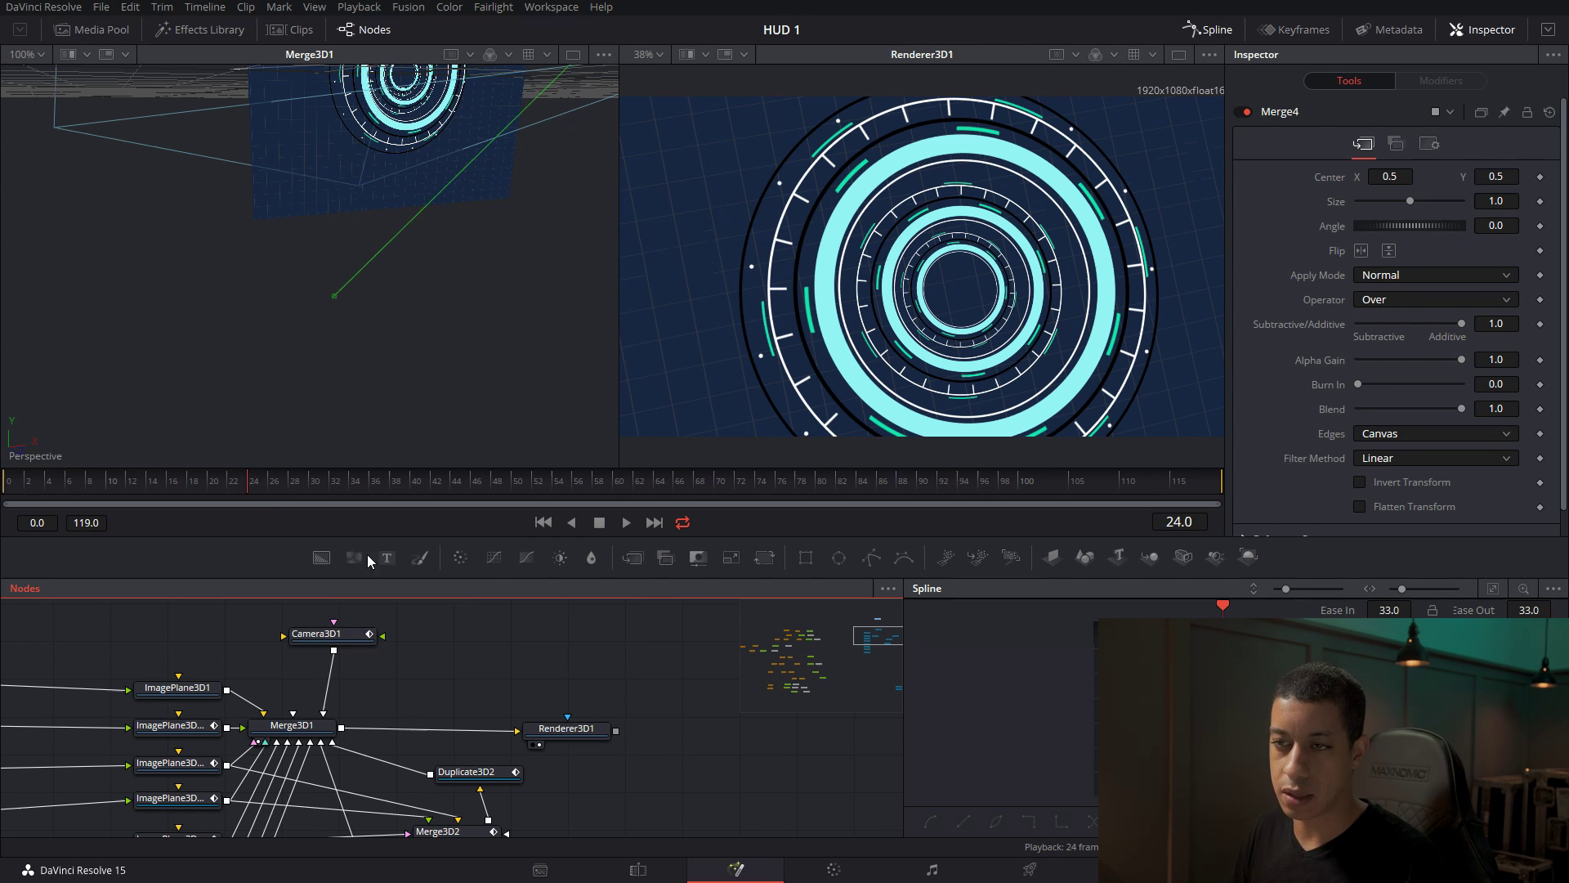
Examine the User Interface, View and General pages of the Fusion Settings and close them without saving.
click(408, 7)
click(439, 44)
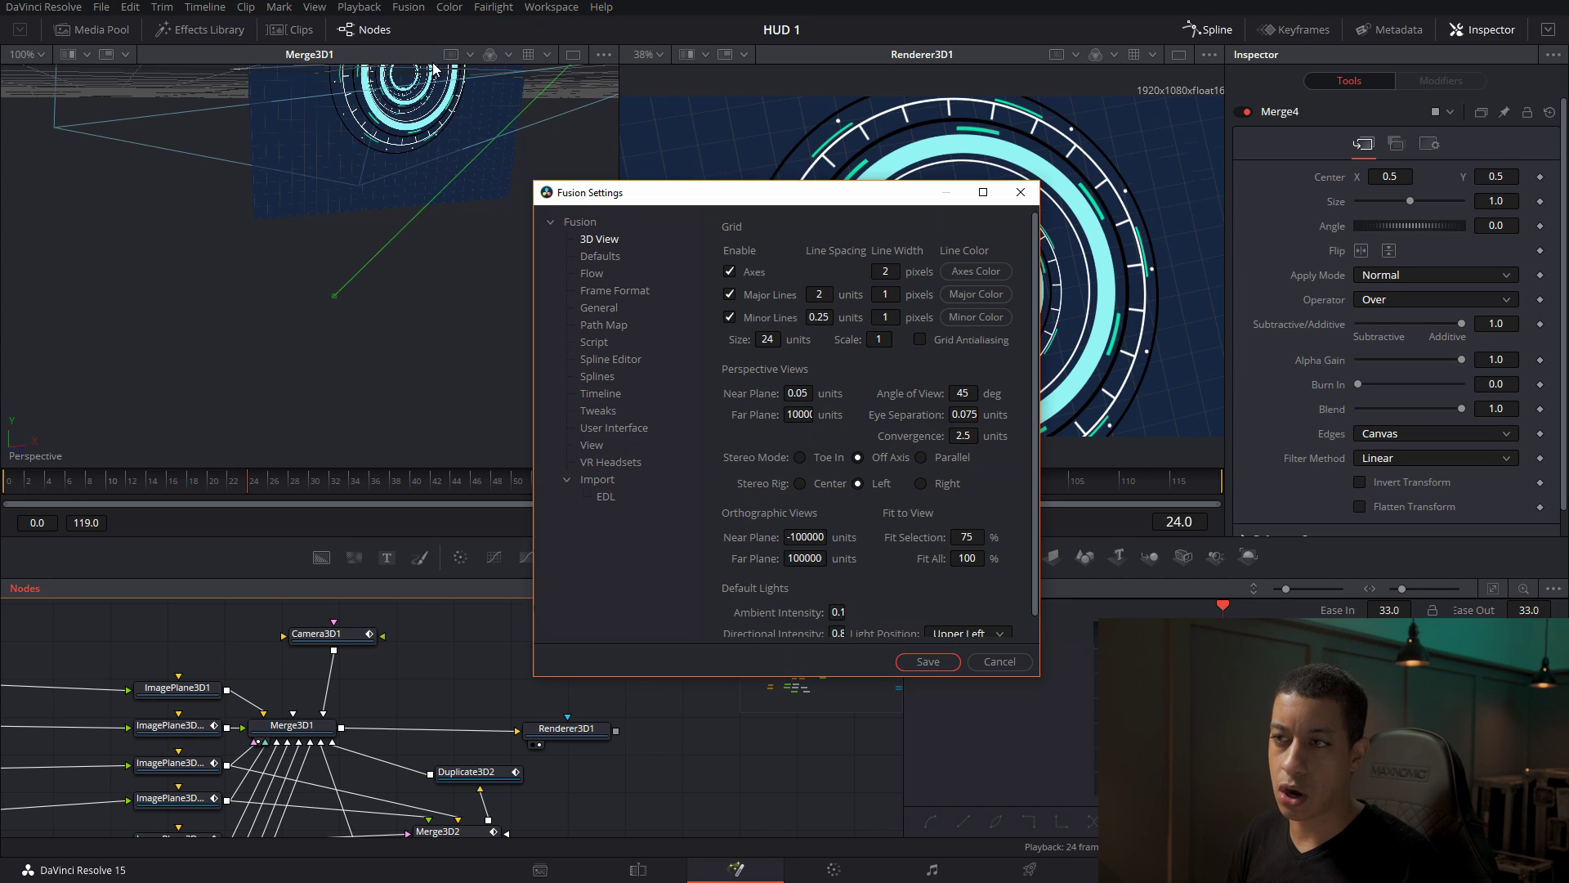
click(592, 445)
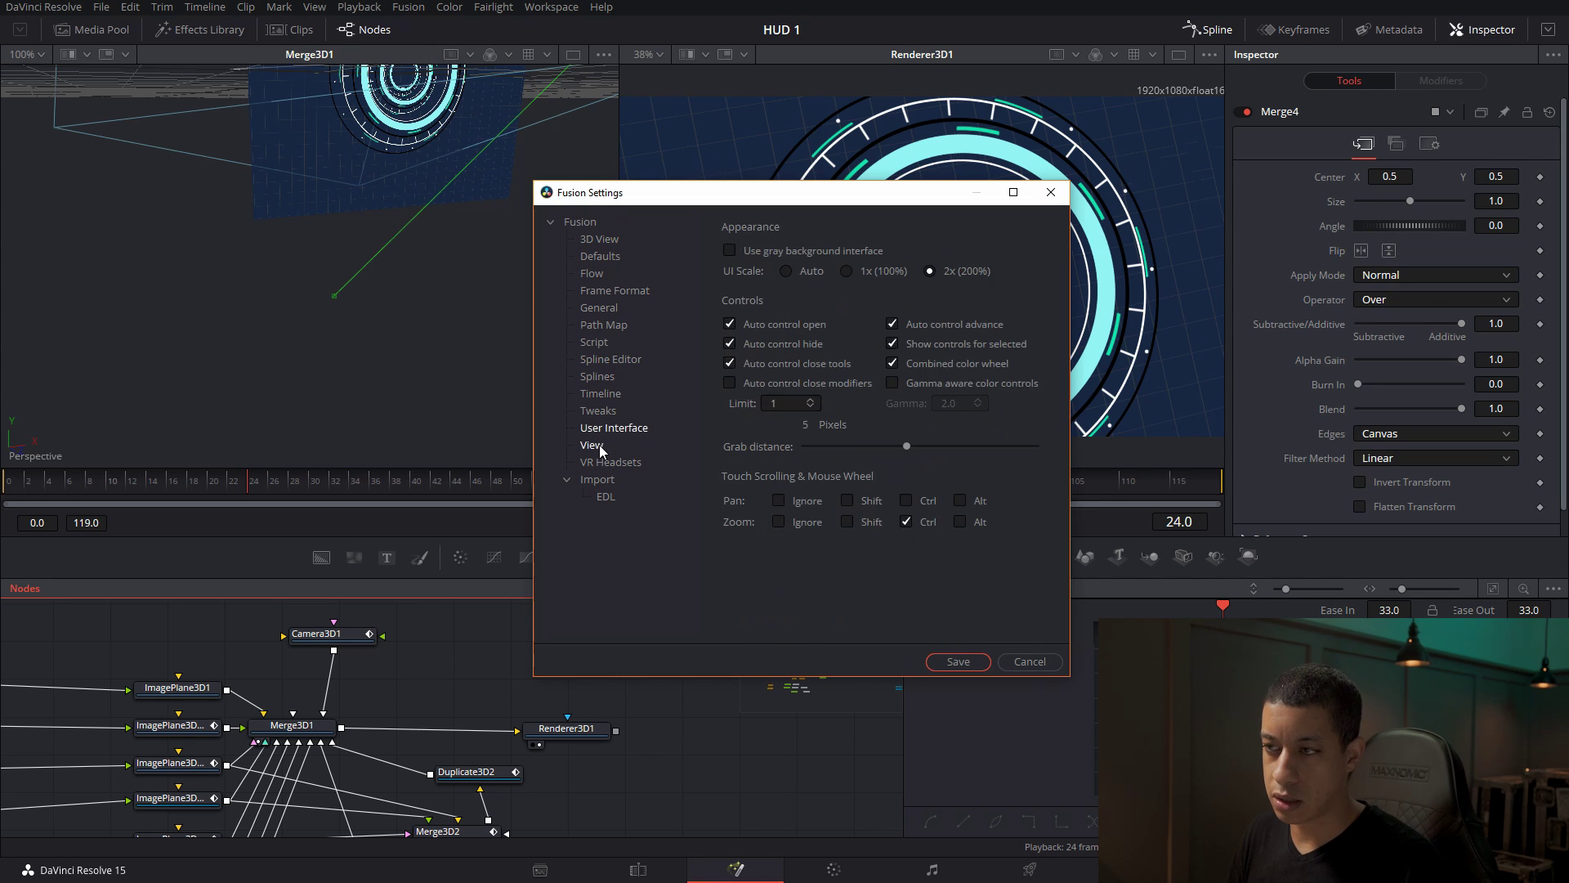
click(601, 308)
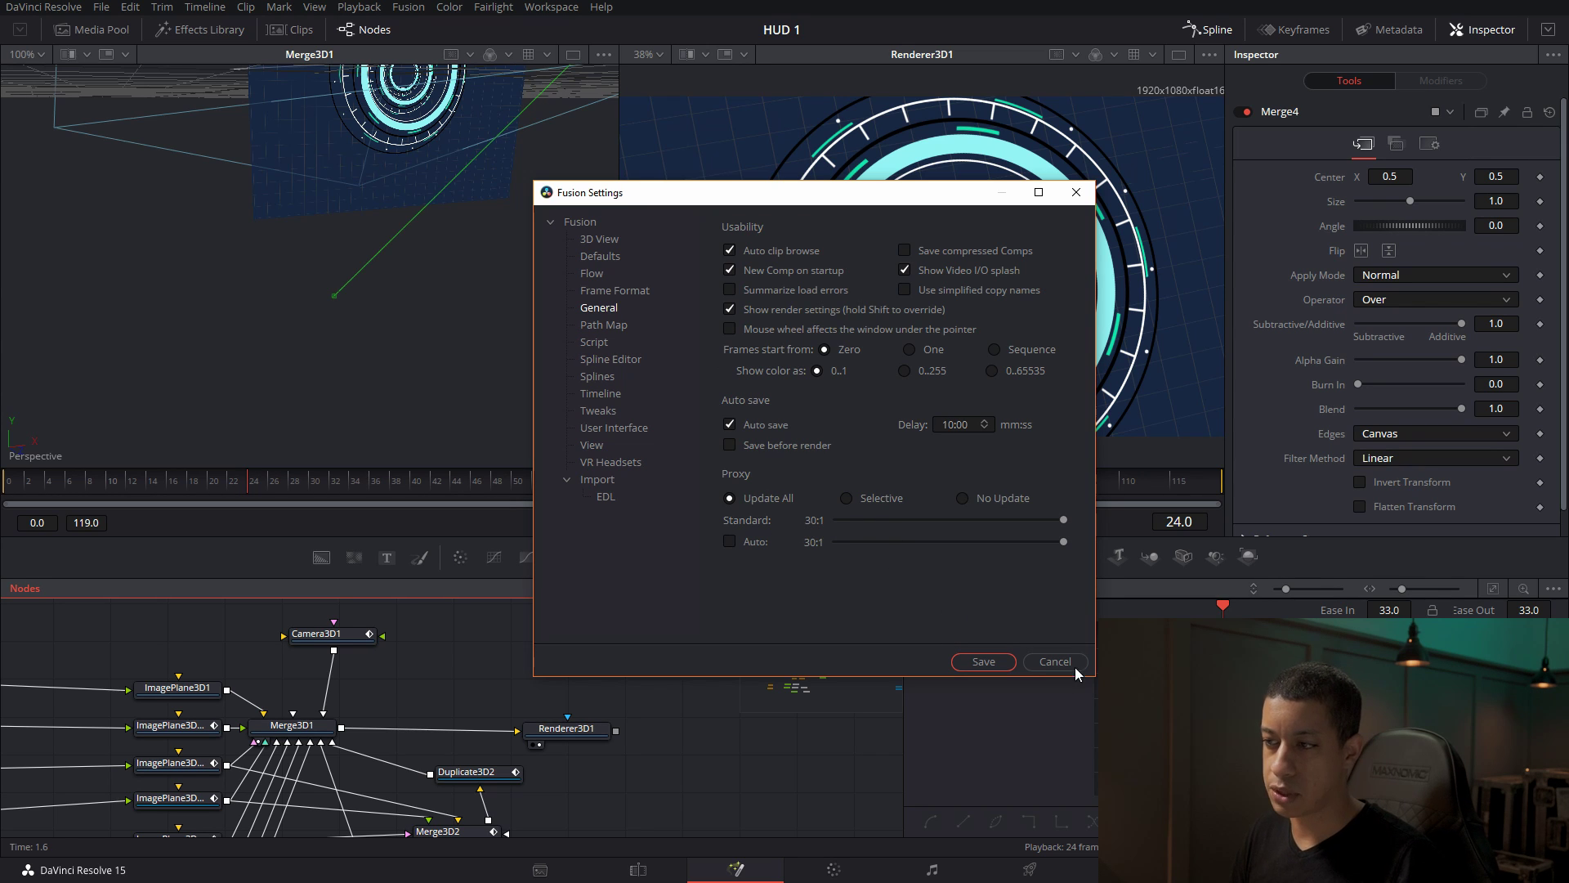
click(1075, 192)
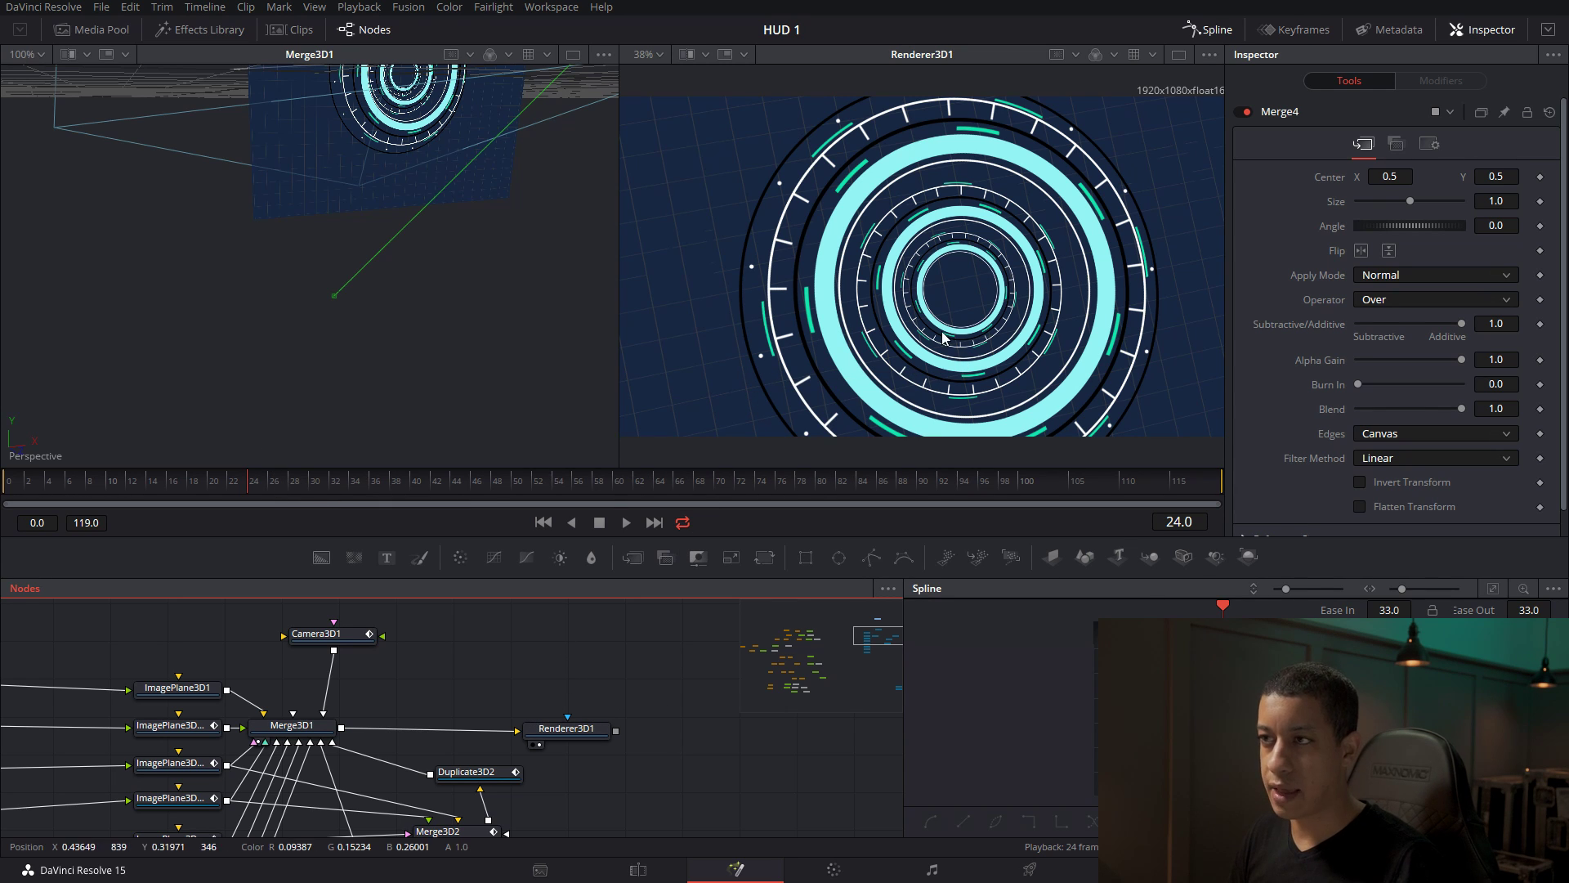
Go to frame 5 and set the Renderer Type of Renderer3D1 to OpenGL Renderer.
drag(308, 482, 64, 488)
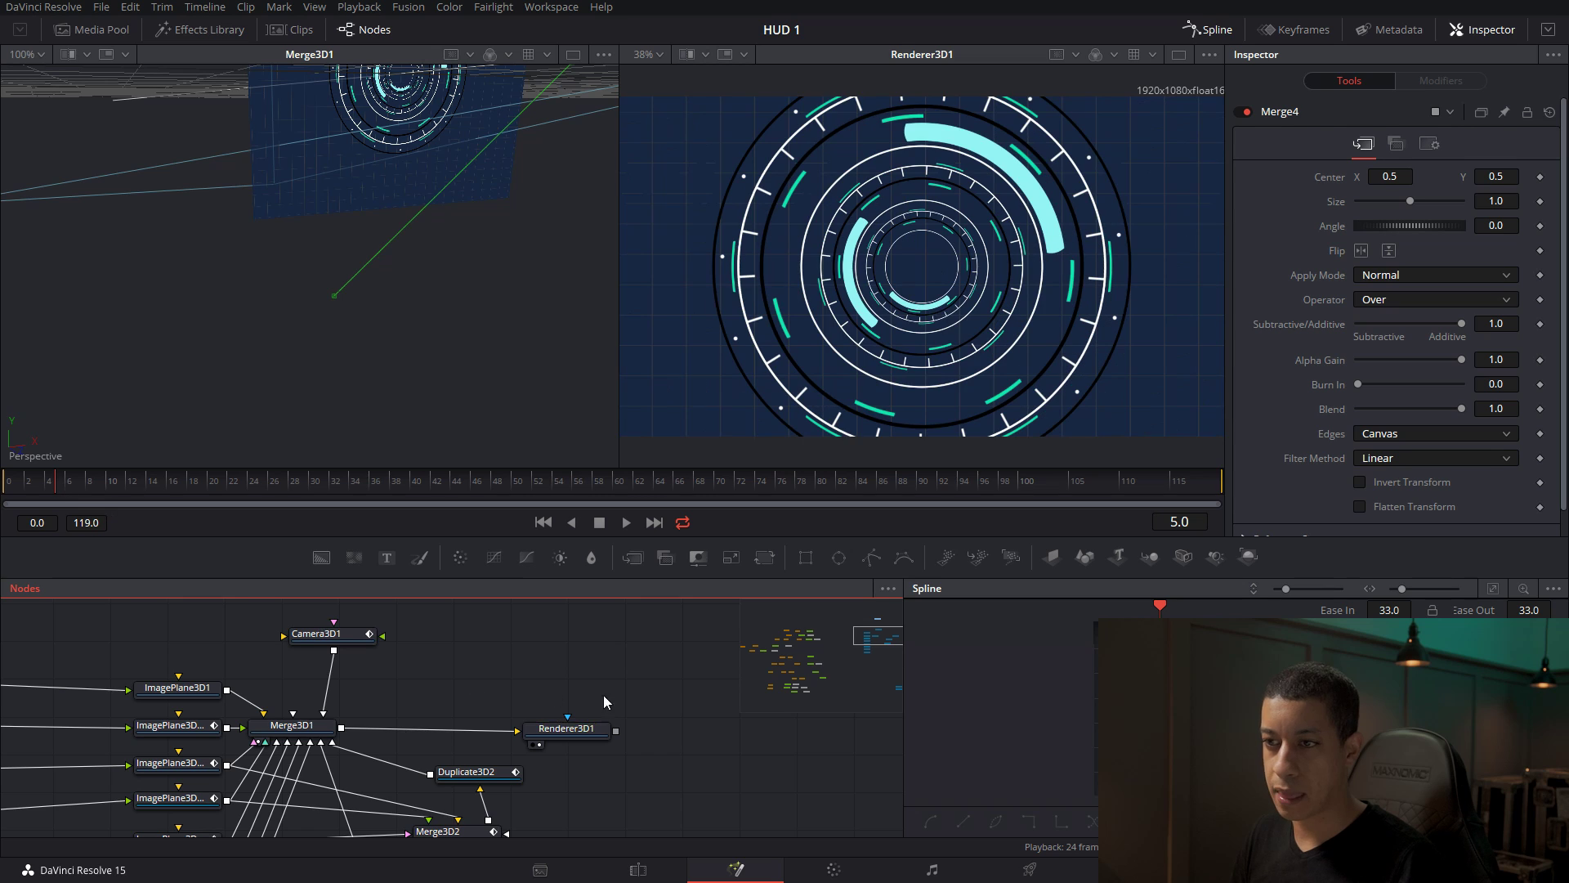
scroll(613, 670, down, 1)
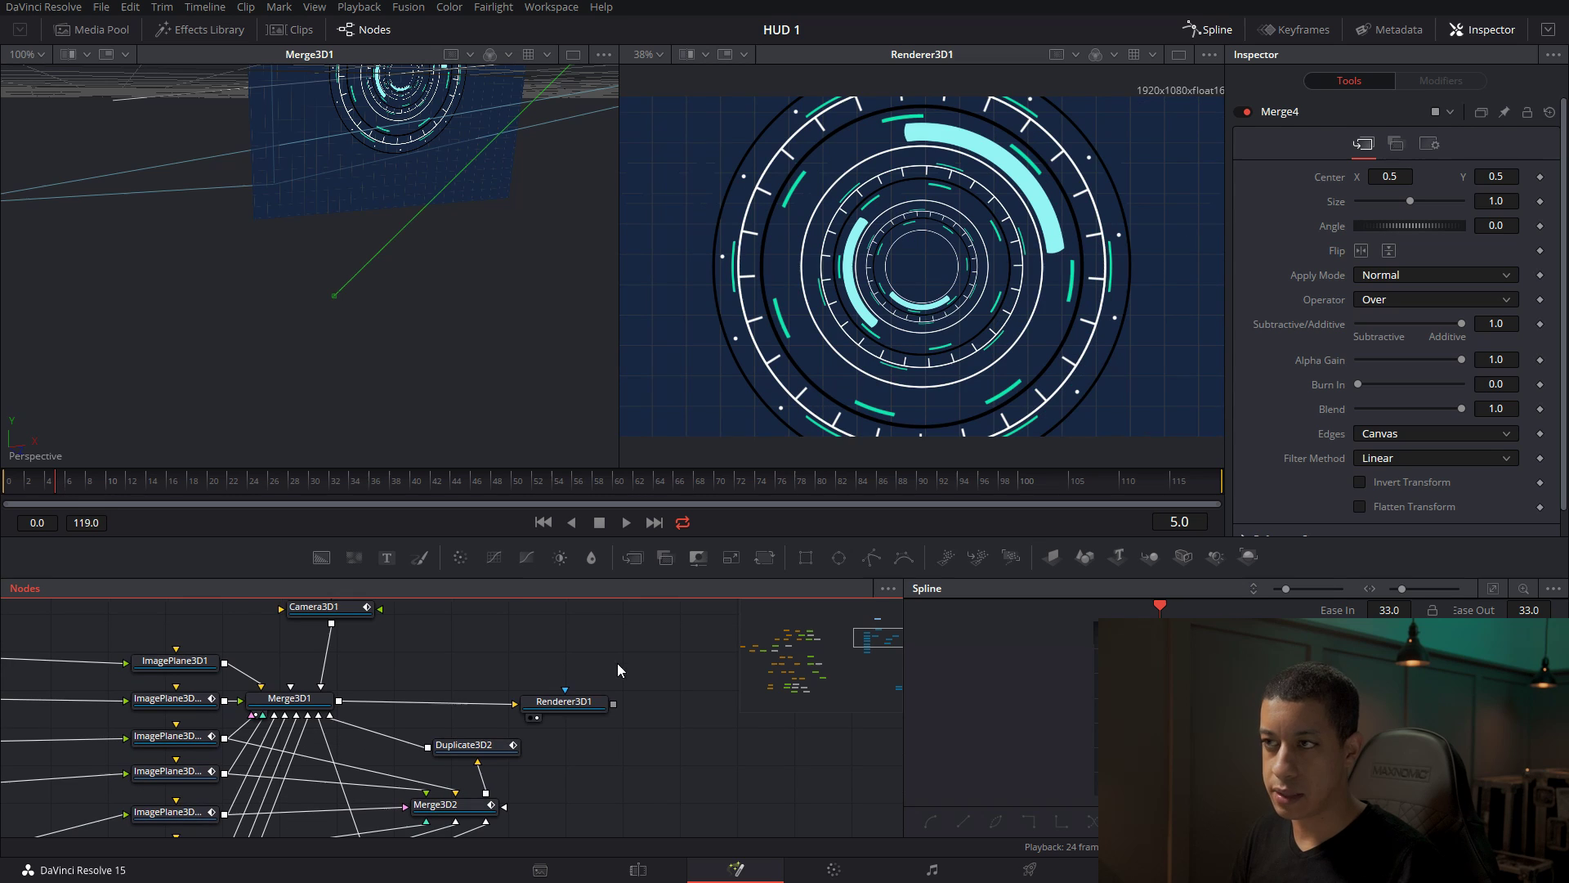
click(577, 704)
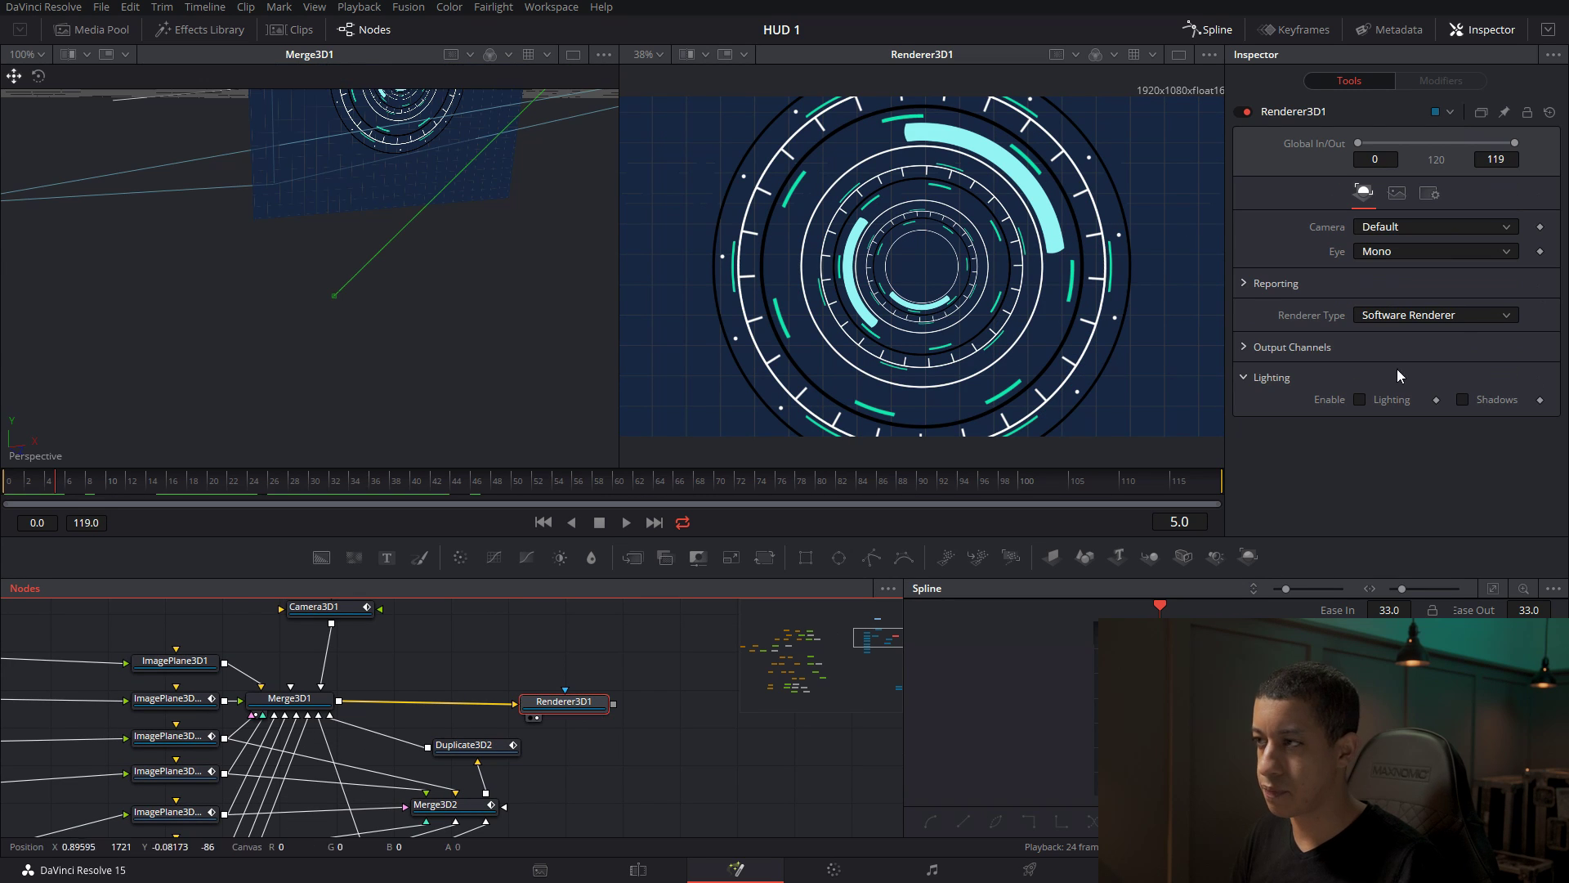
click(1409, 316)
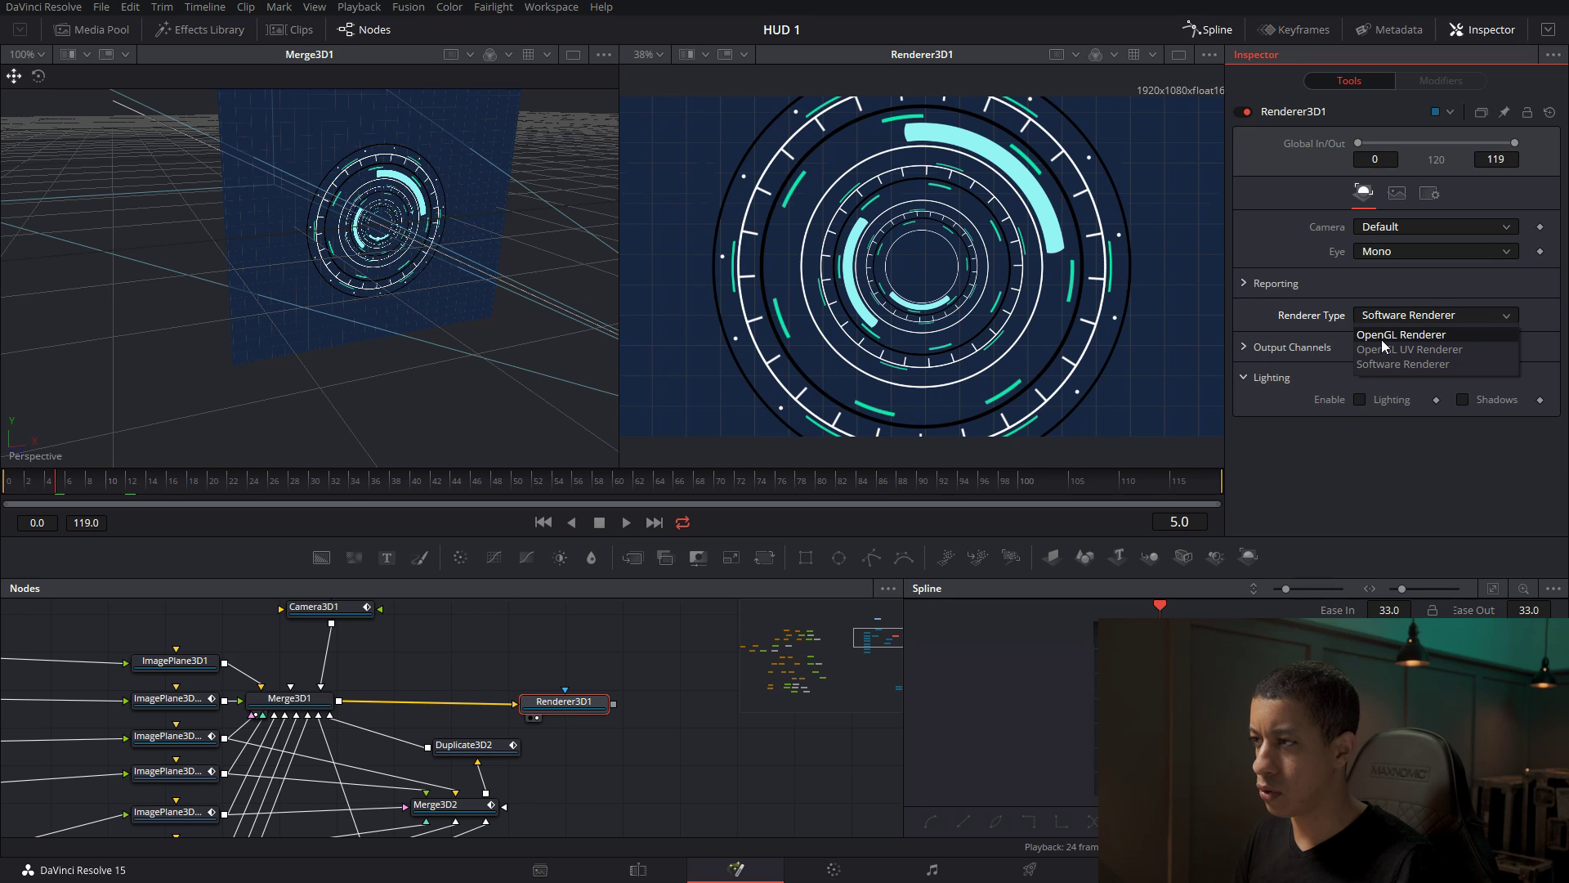
click(1379, 340)
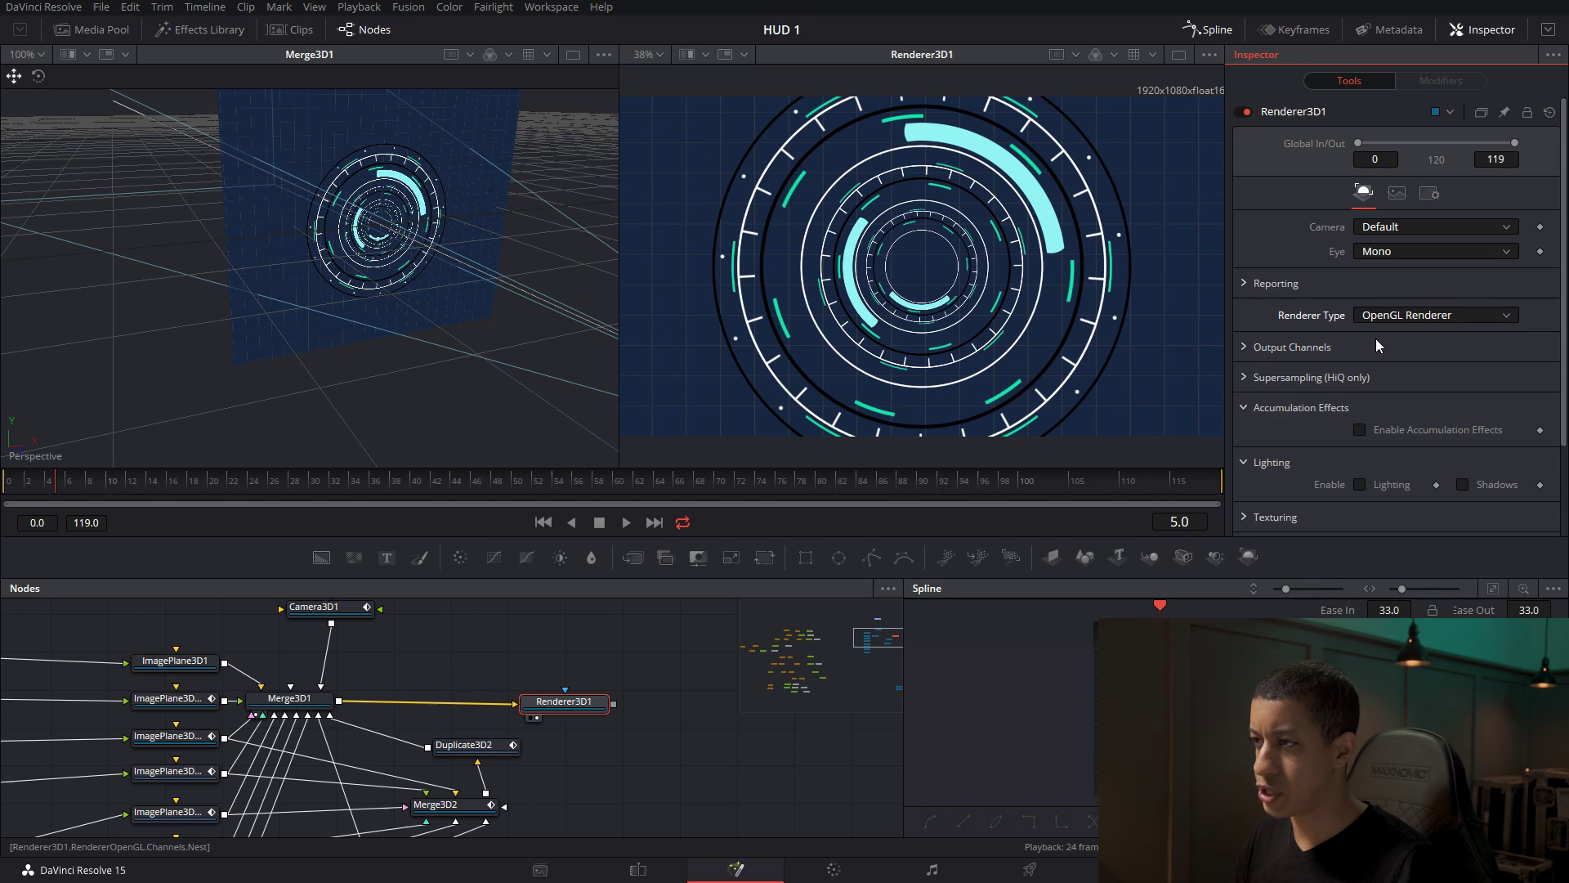
Enable Accumulation Effects on Renderer3D1 with depth of field Quality 25 and Amount of DoF Blur about 0.006.
click(1243, 409)
click(1255, 411)
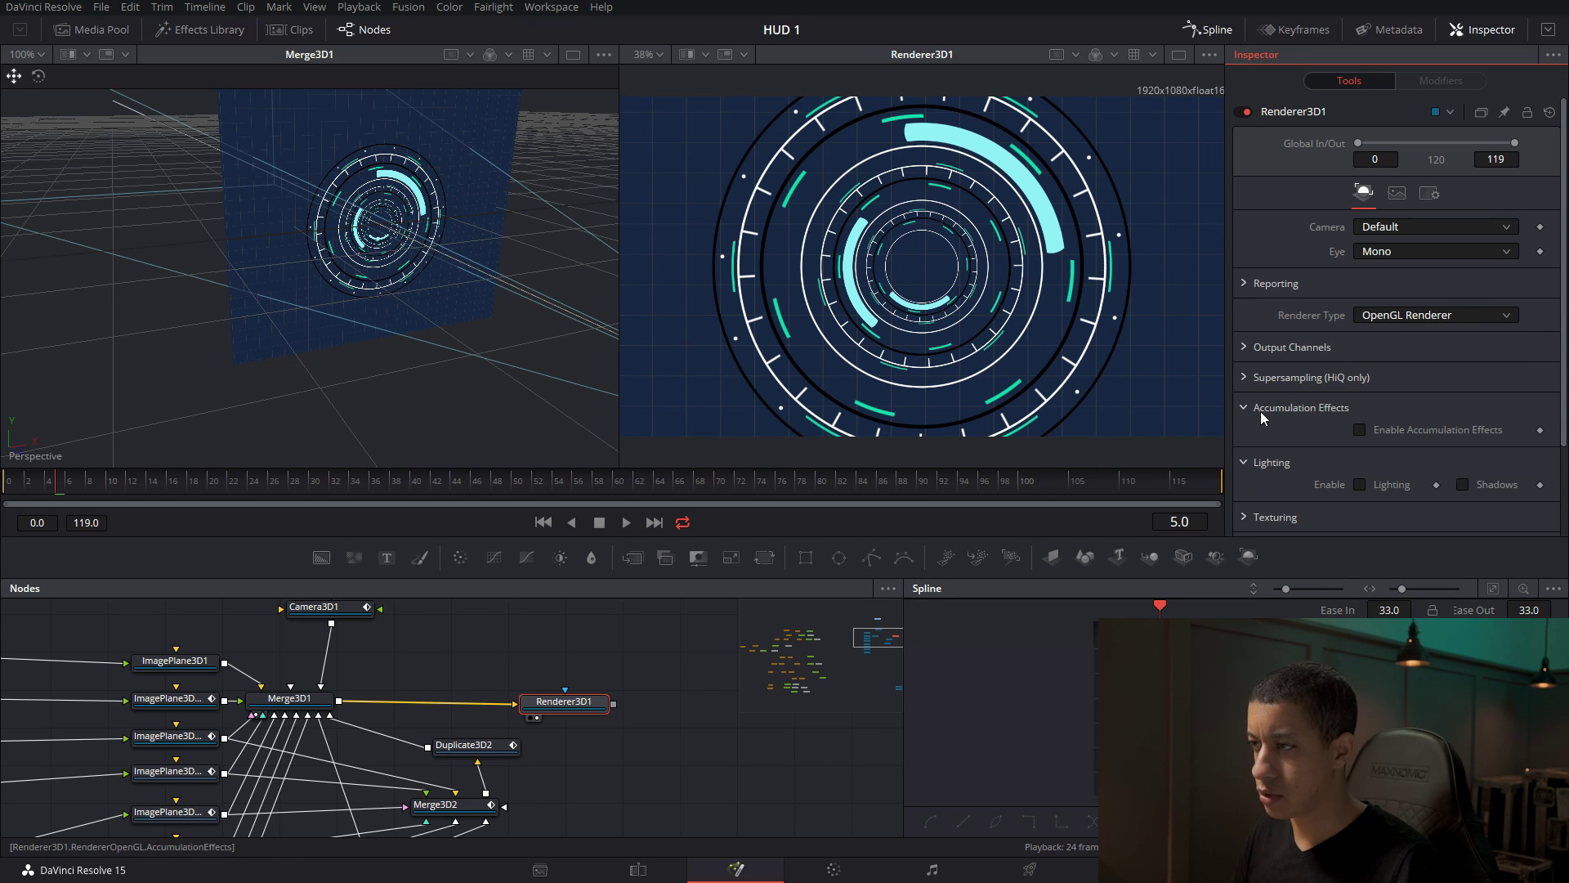
click(1359, 430)
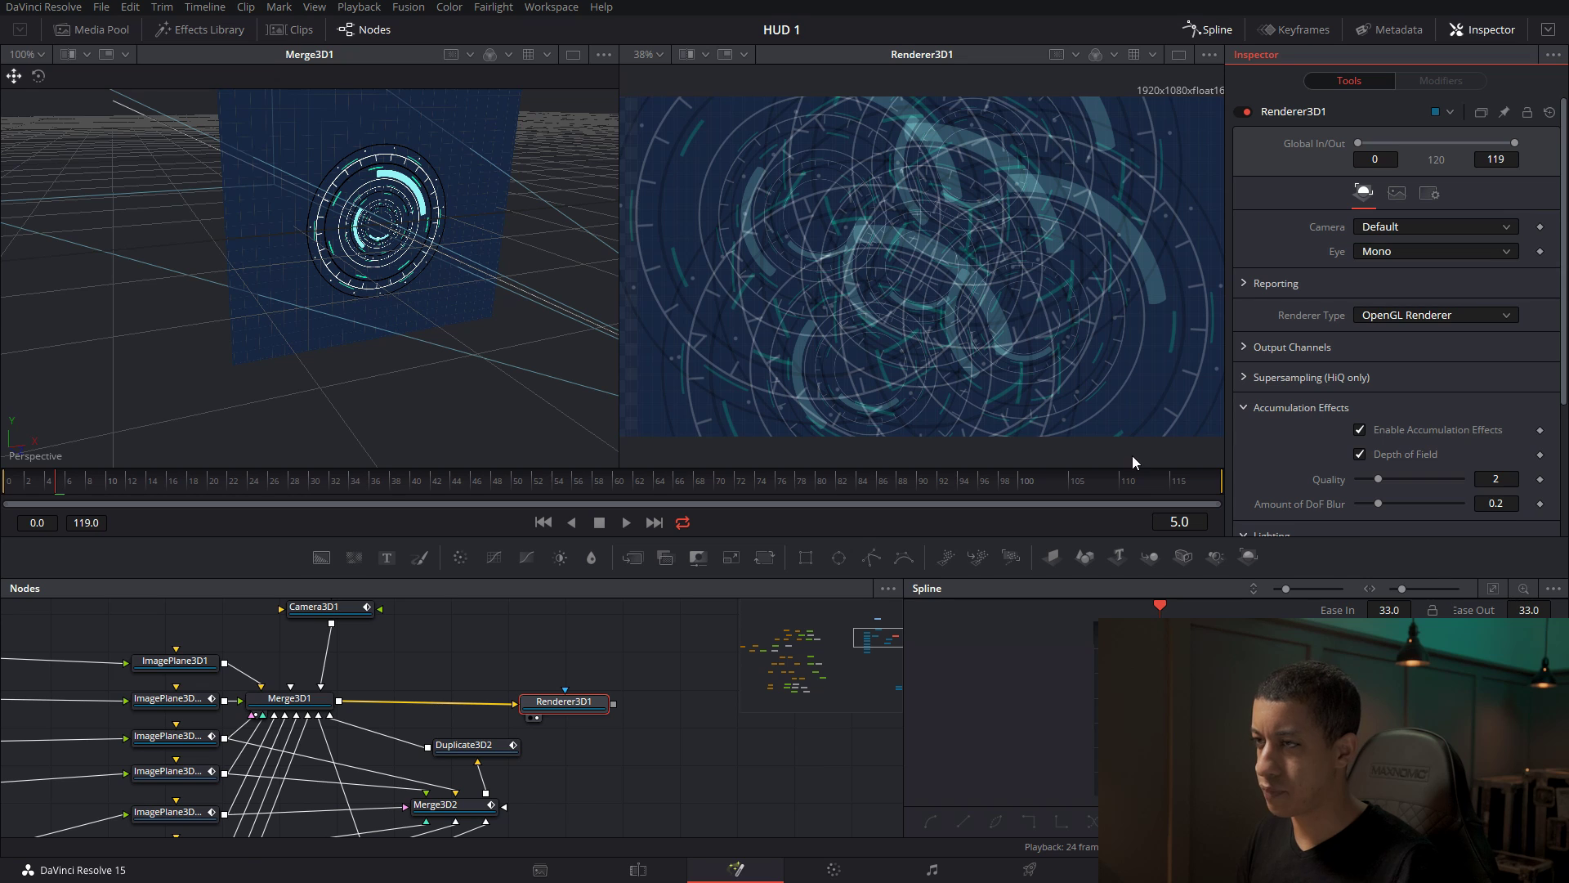
double_click(1510, 480)
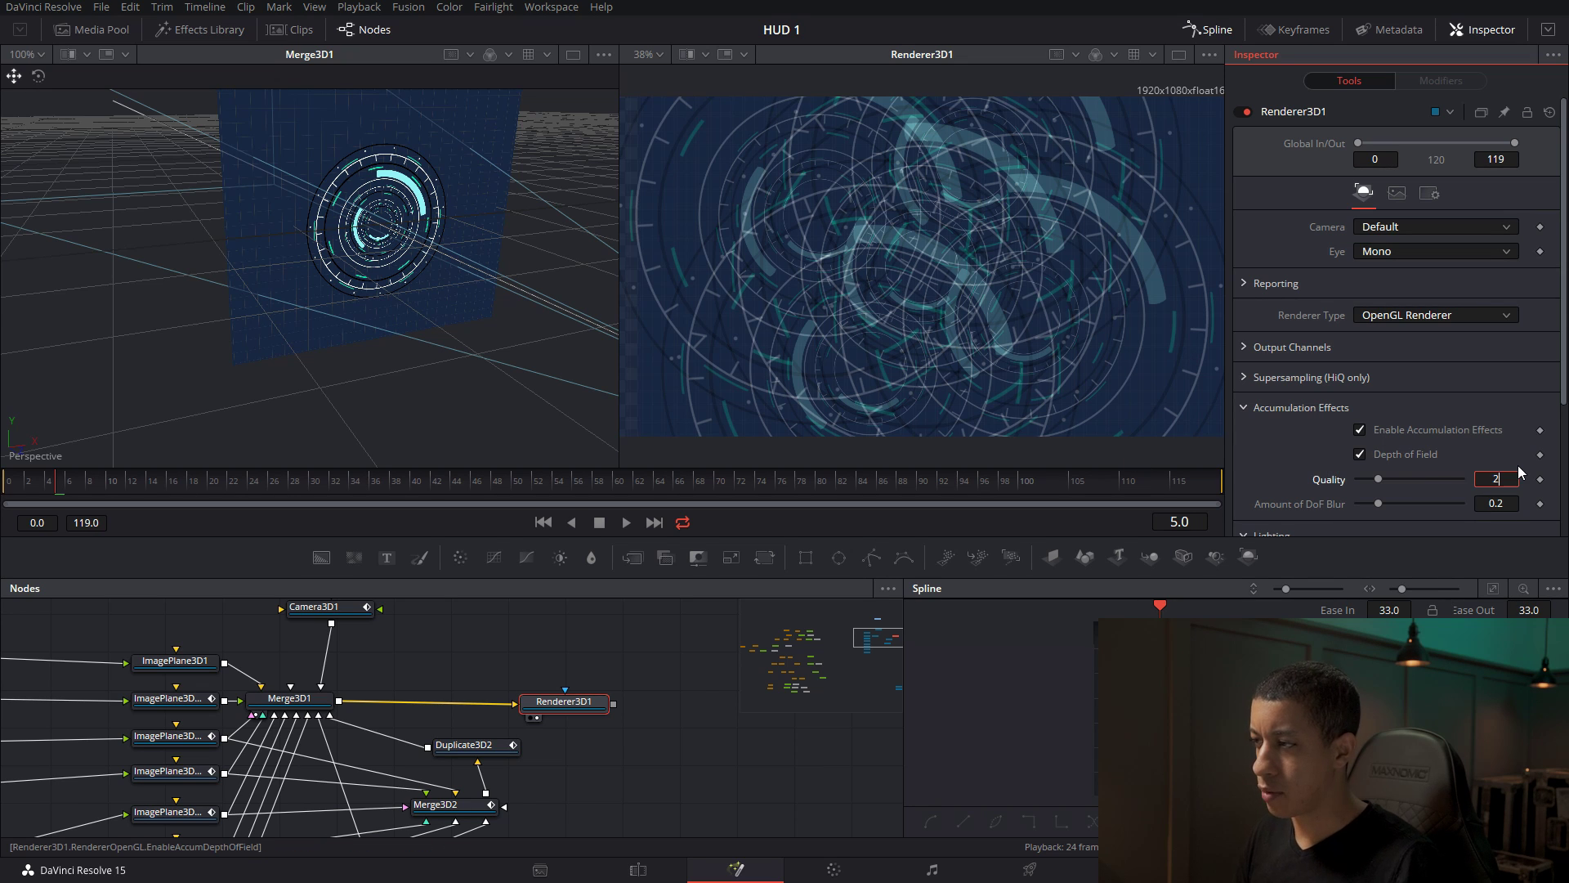
key(BackSpace)
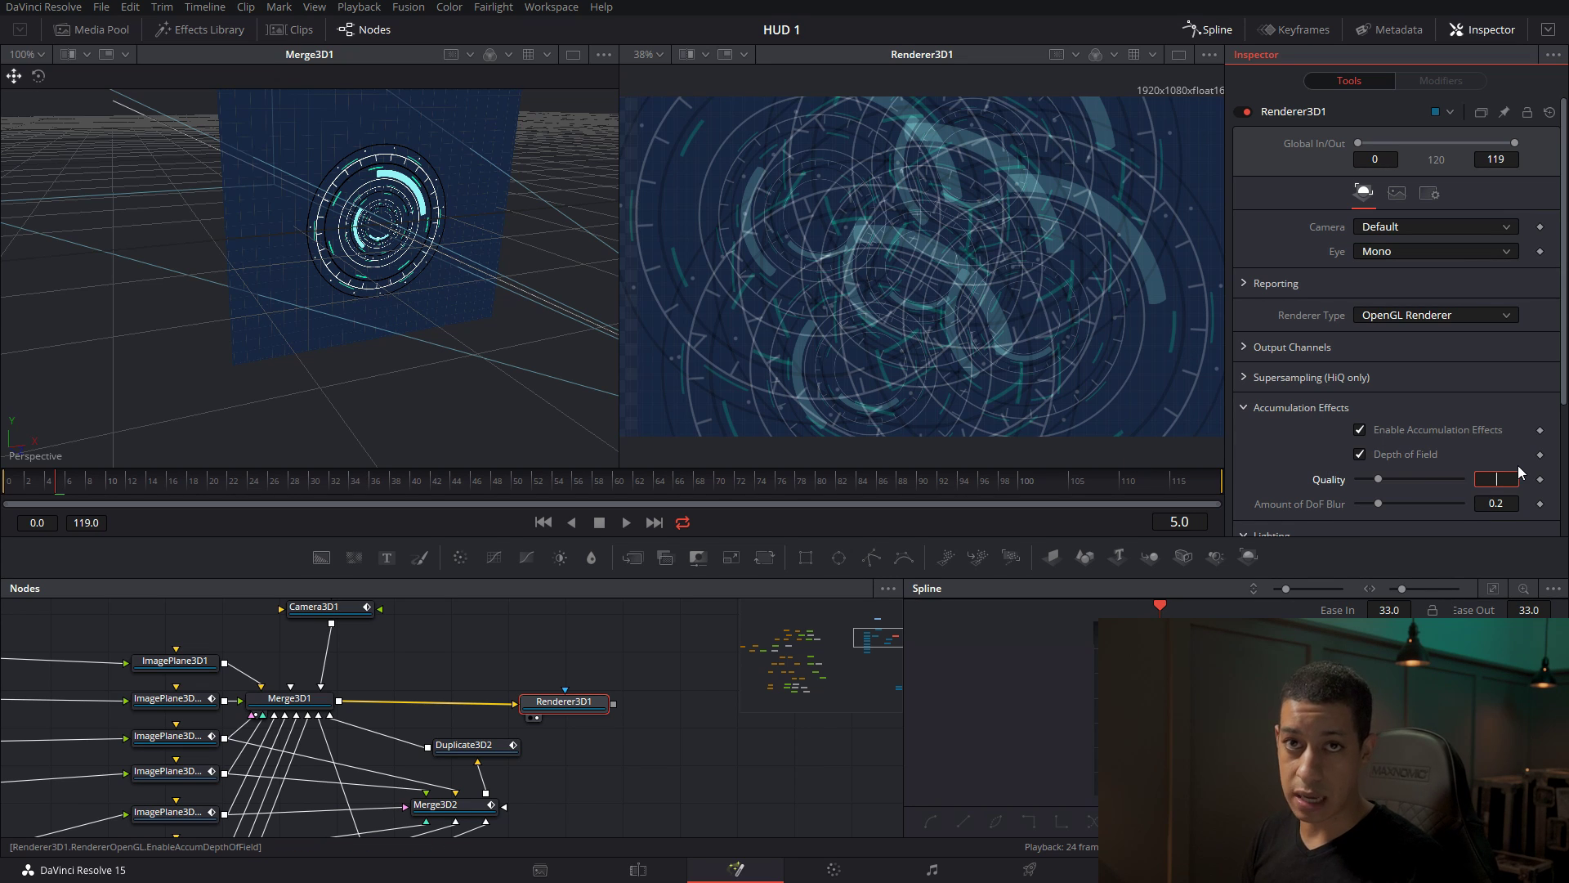
text(2)
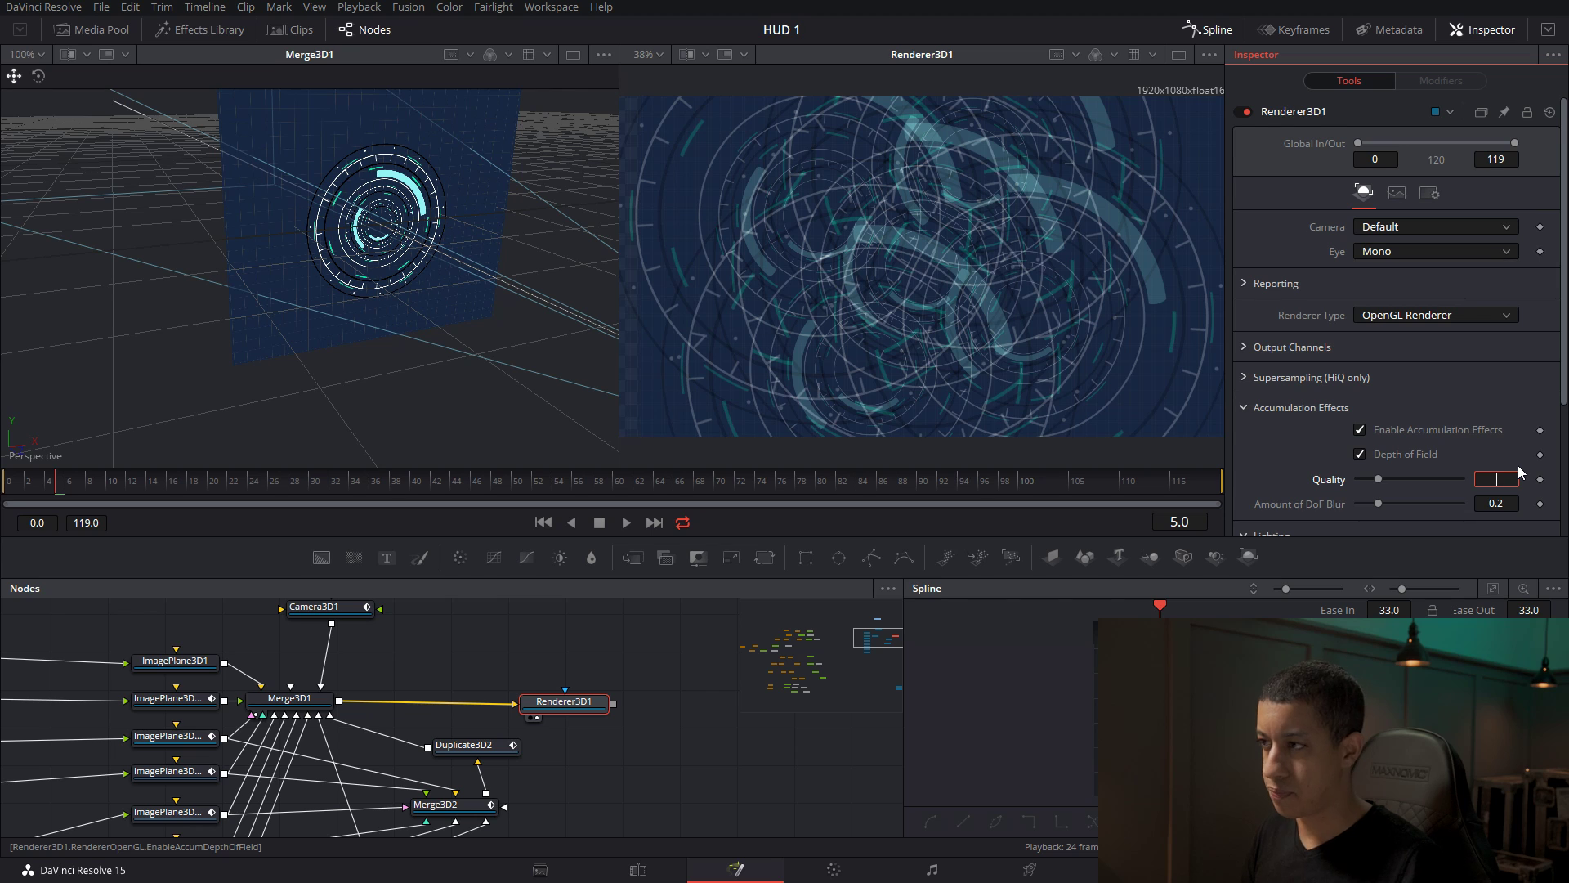
text(5)
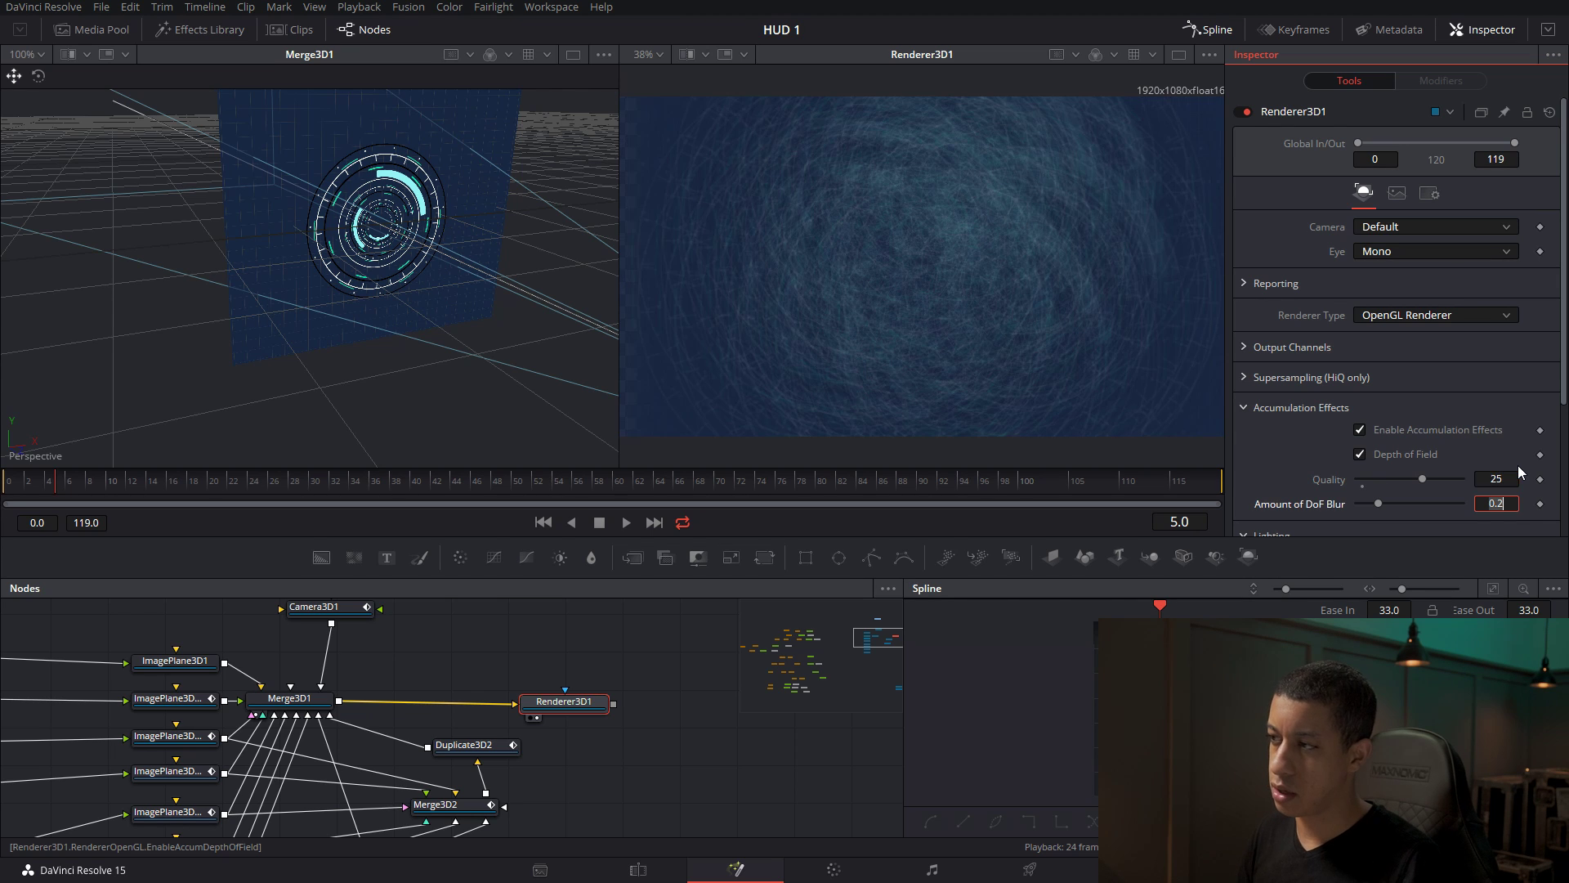
key(Tab)
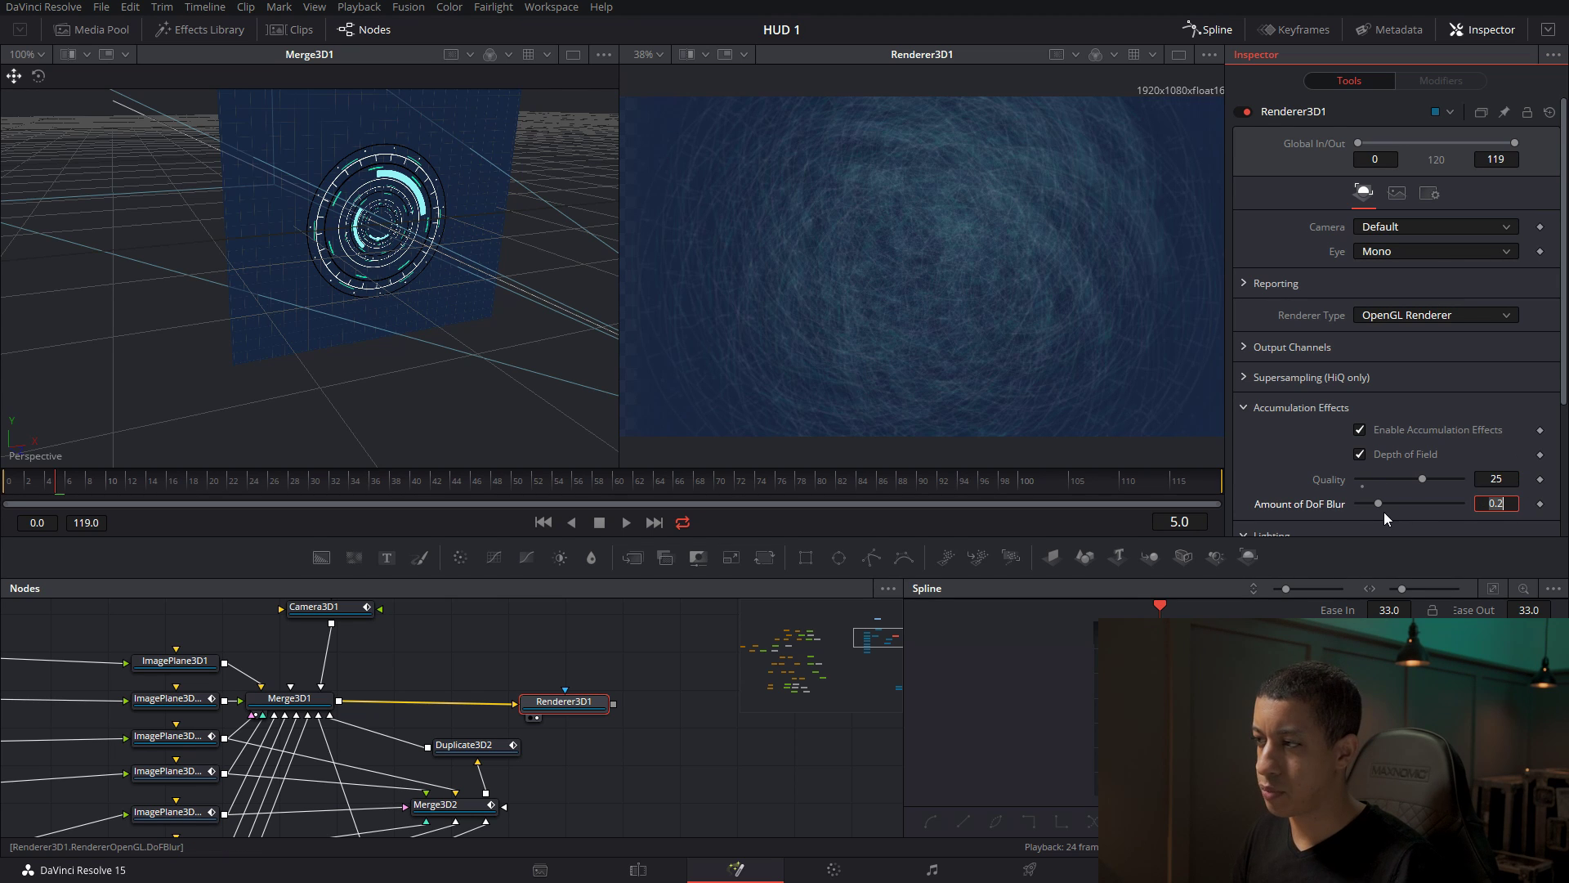
drag(1379, 505, 1179, 525)
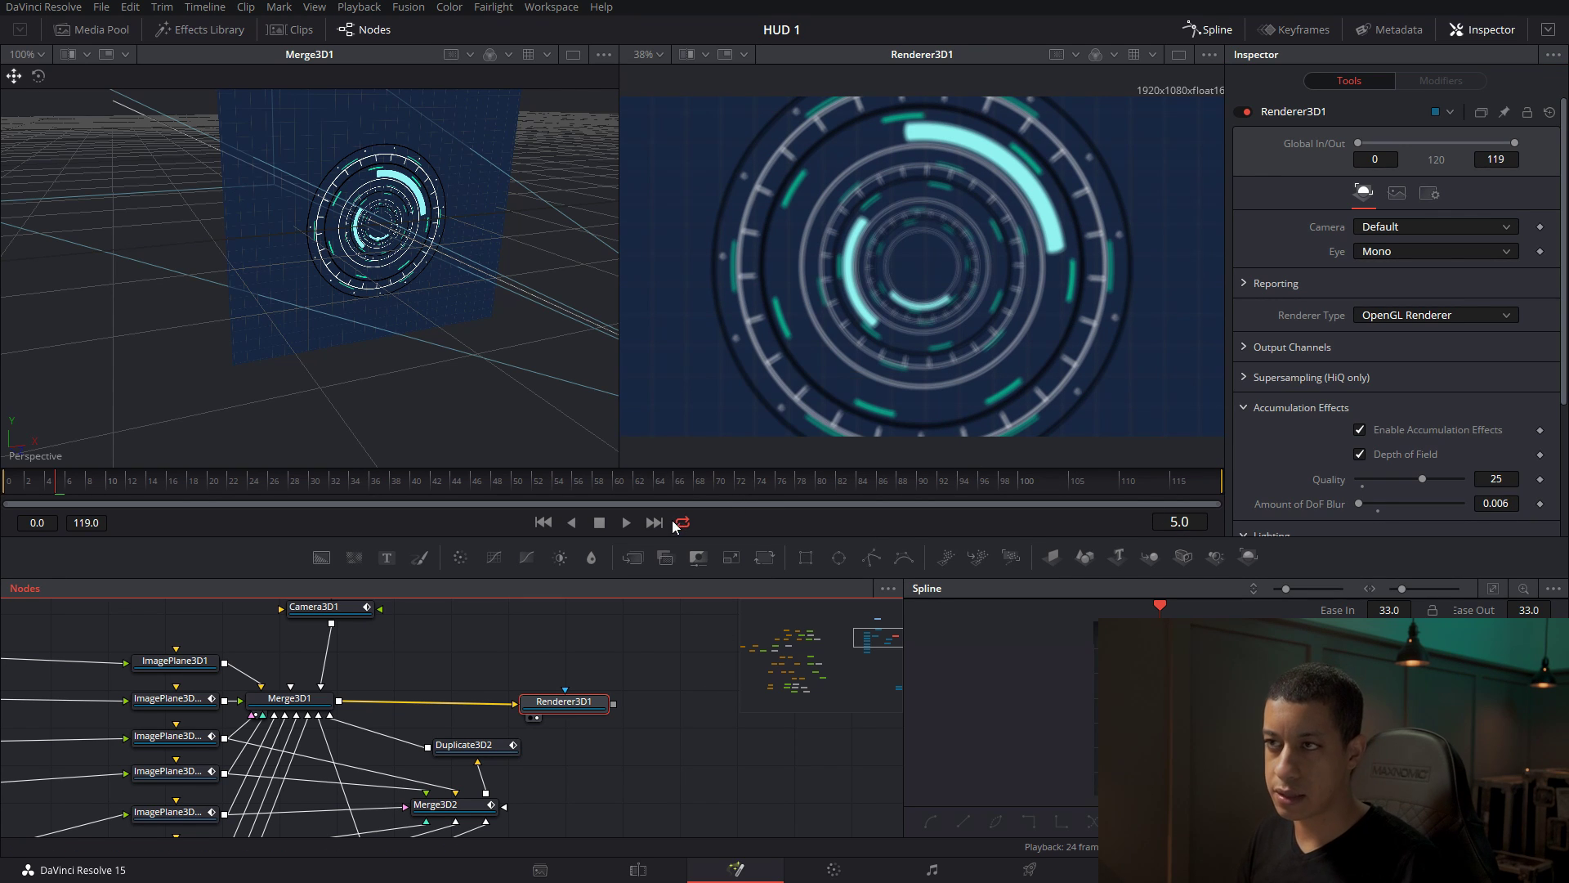
Show the Focal Plane guide of Camera3D1 with 6 subdivisions in its control visibility options.
drag(452, 651, 495, 670)
click(371, 627)
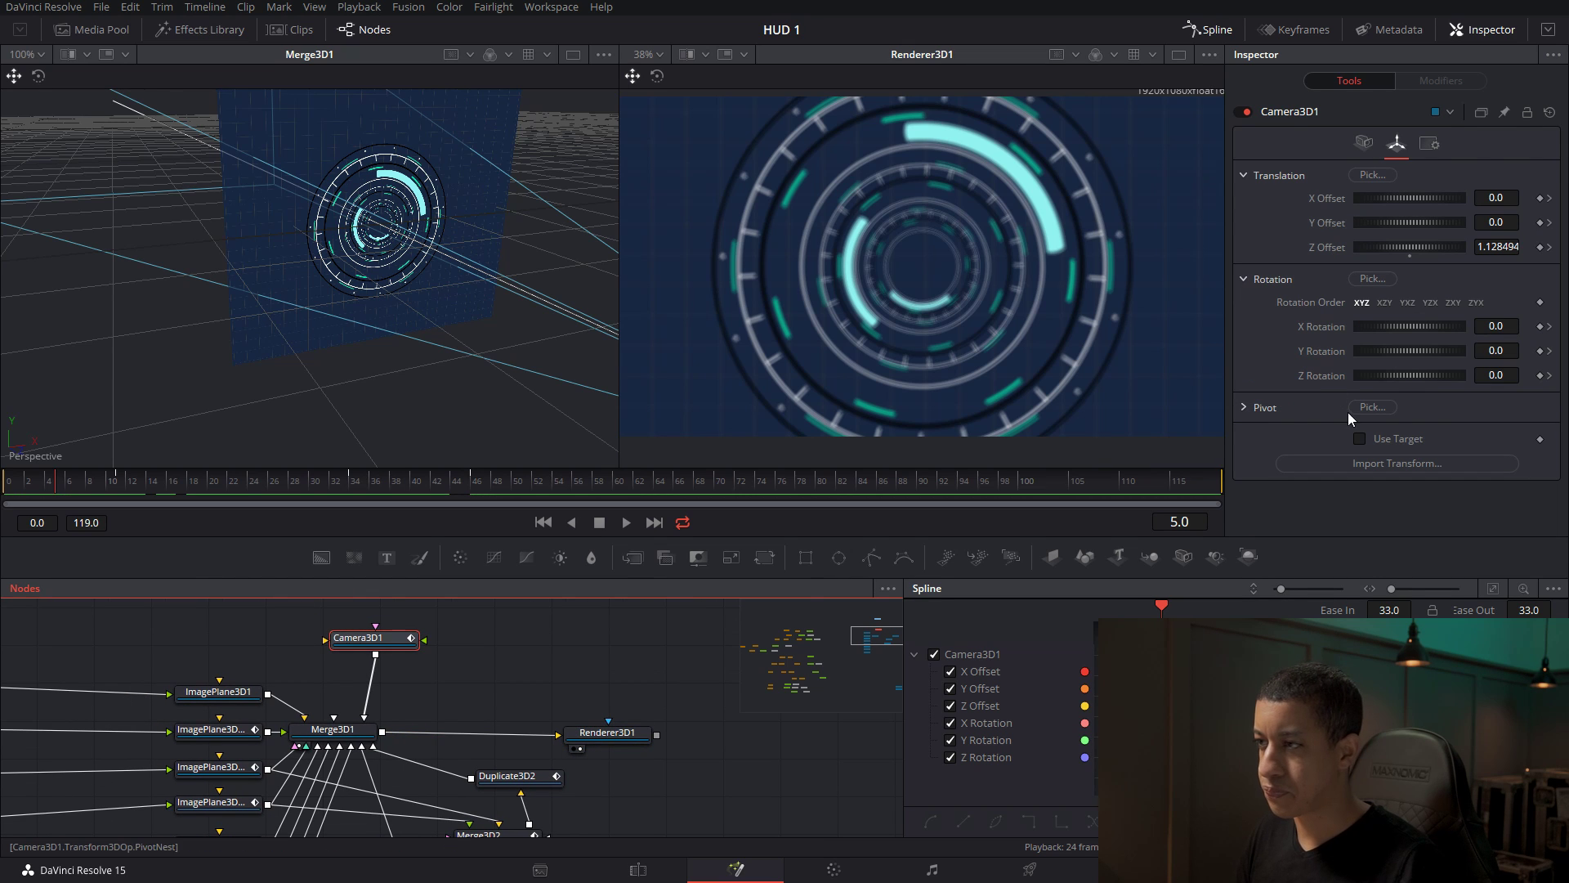
click(1364, 143)
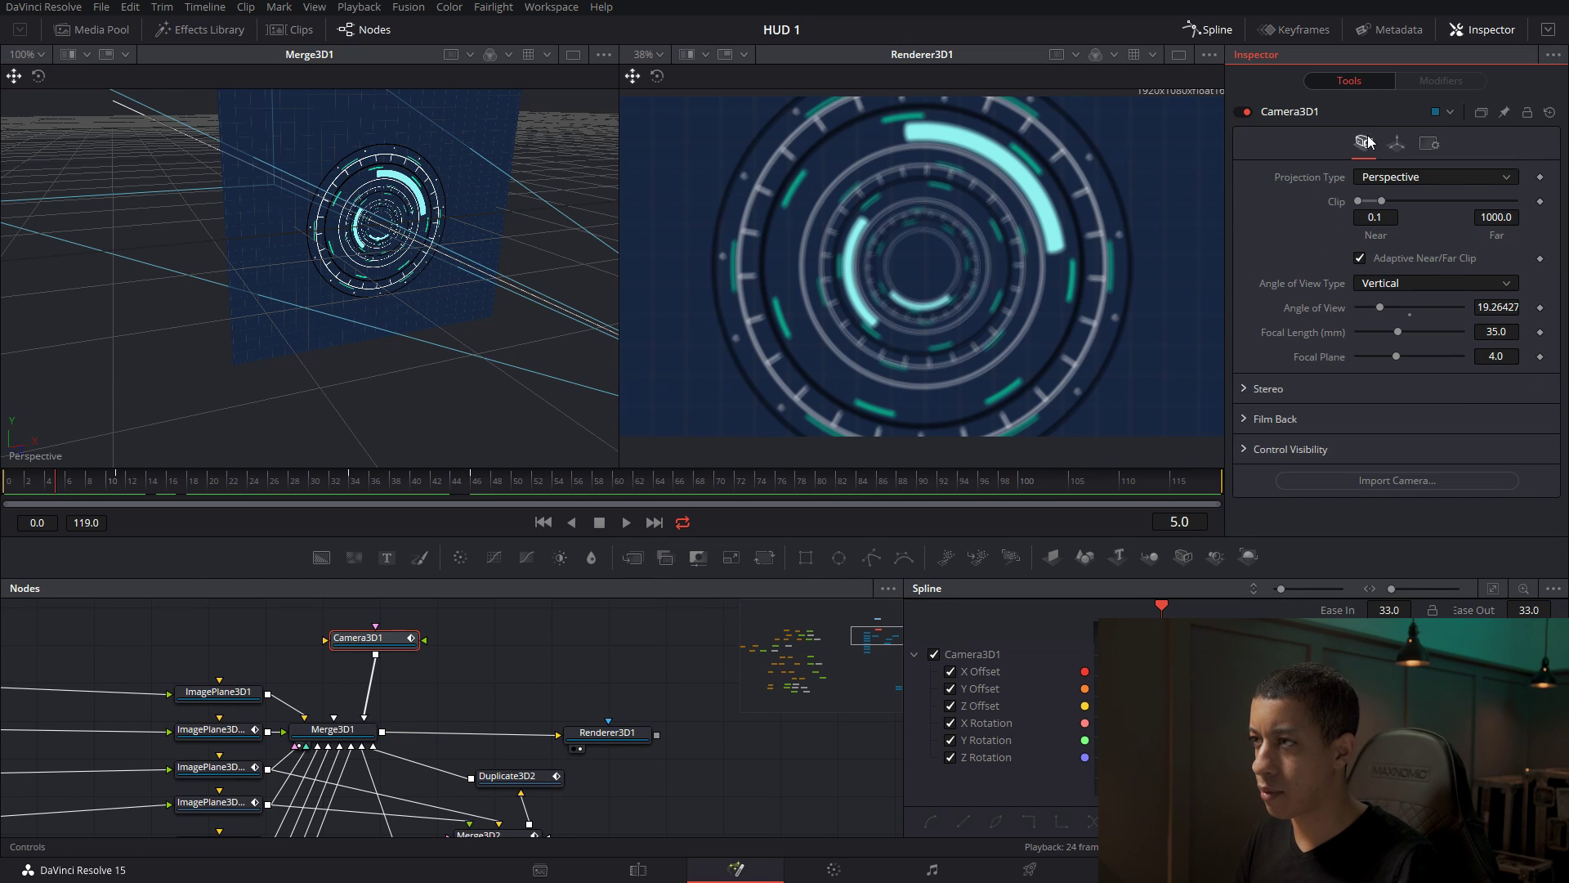
click(1246, 450)
scroll(1310, 438, down, 3)
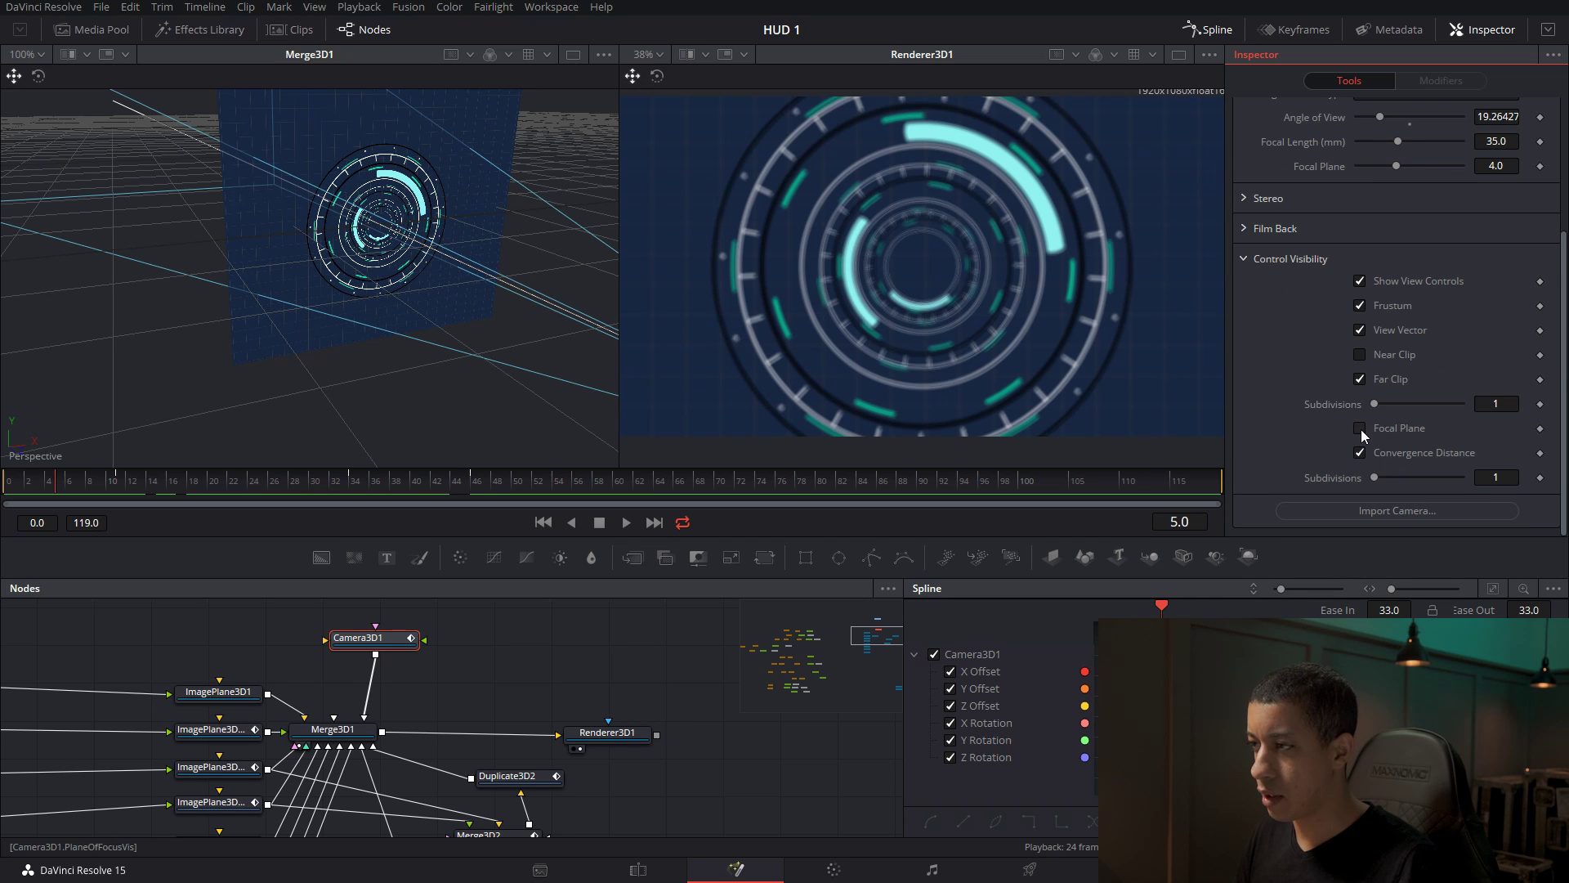
click(1360, 429)
drag(1381, 455, 1425, 456)
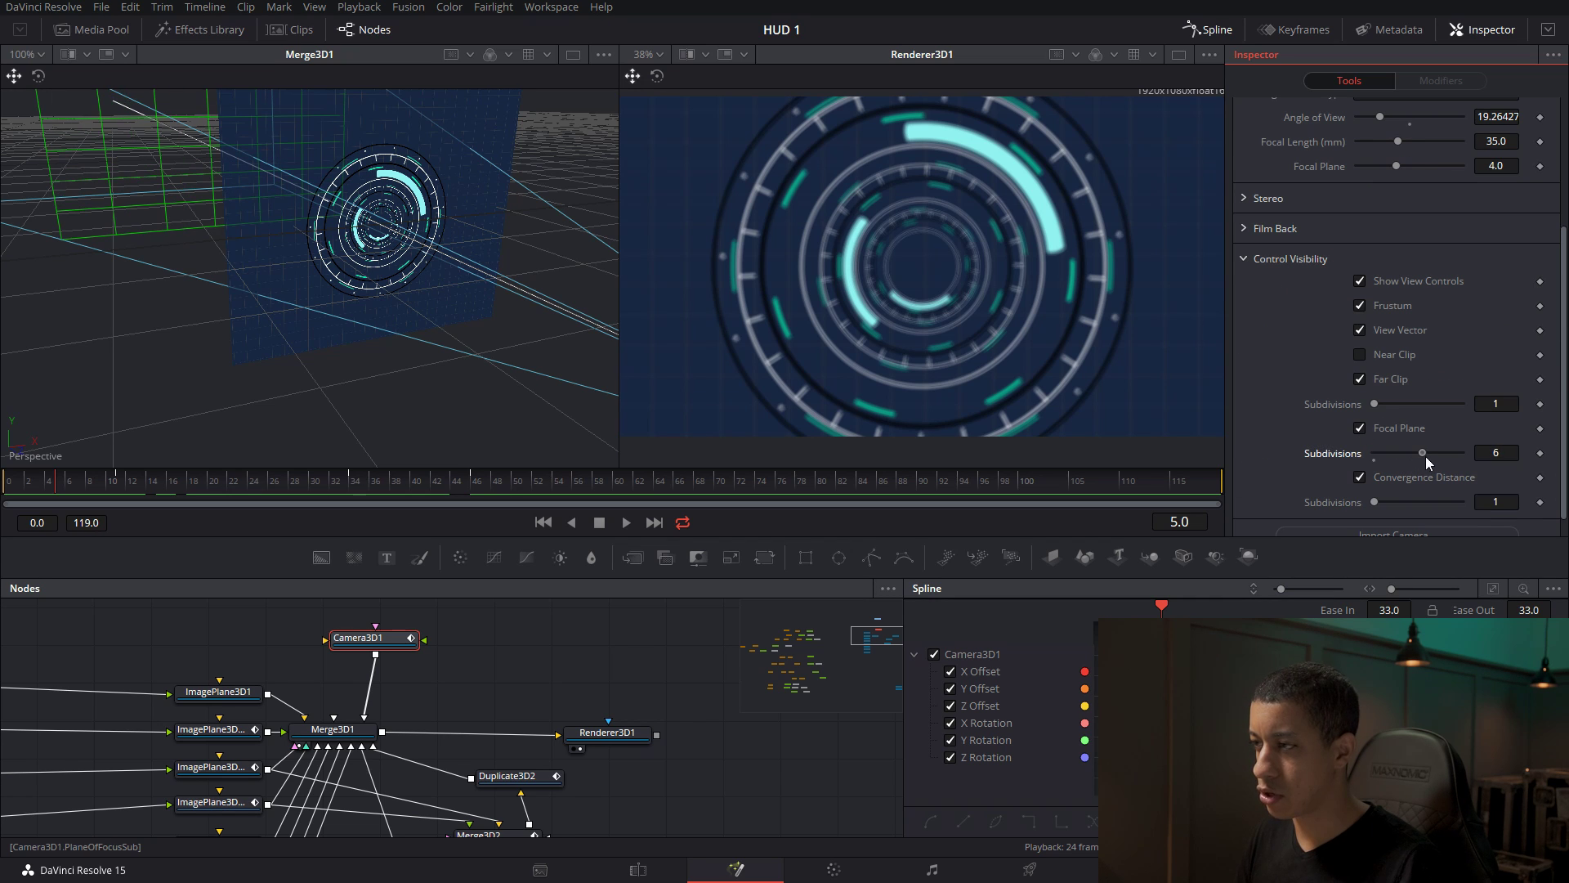
Reduce the Focal Plane of Camera3D1 to about 1.323, bringing its guide near the background plane.
drag(356, 345, 169, 238)
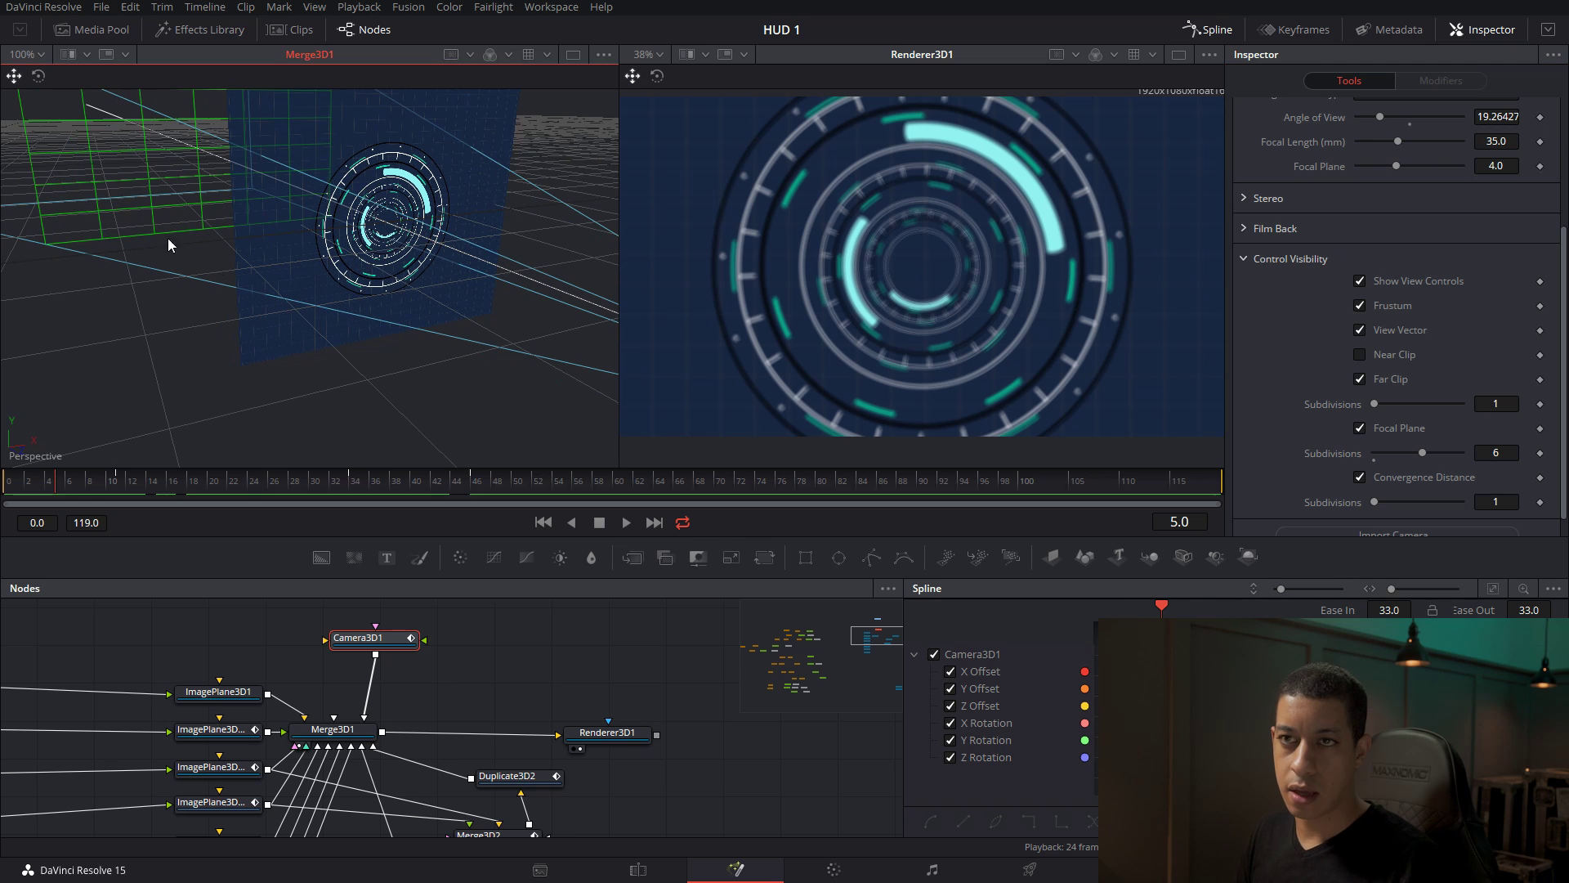
scroll(208, 297, down, 3)
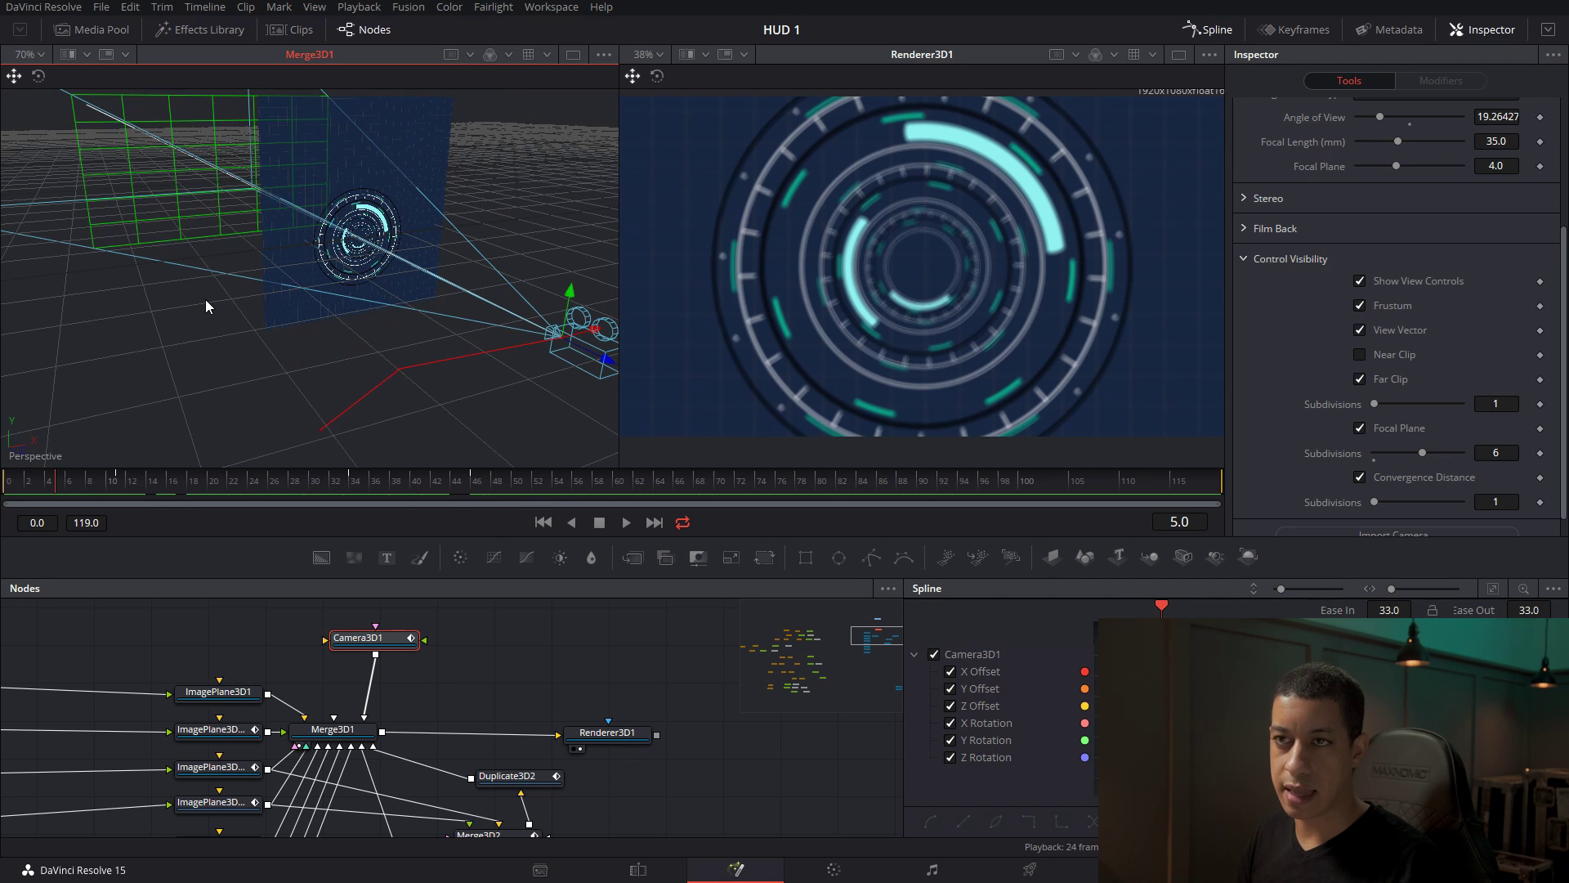
drag(286, 326, 300, 332)
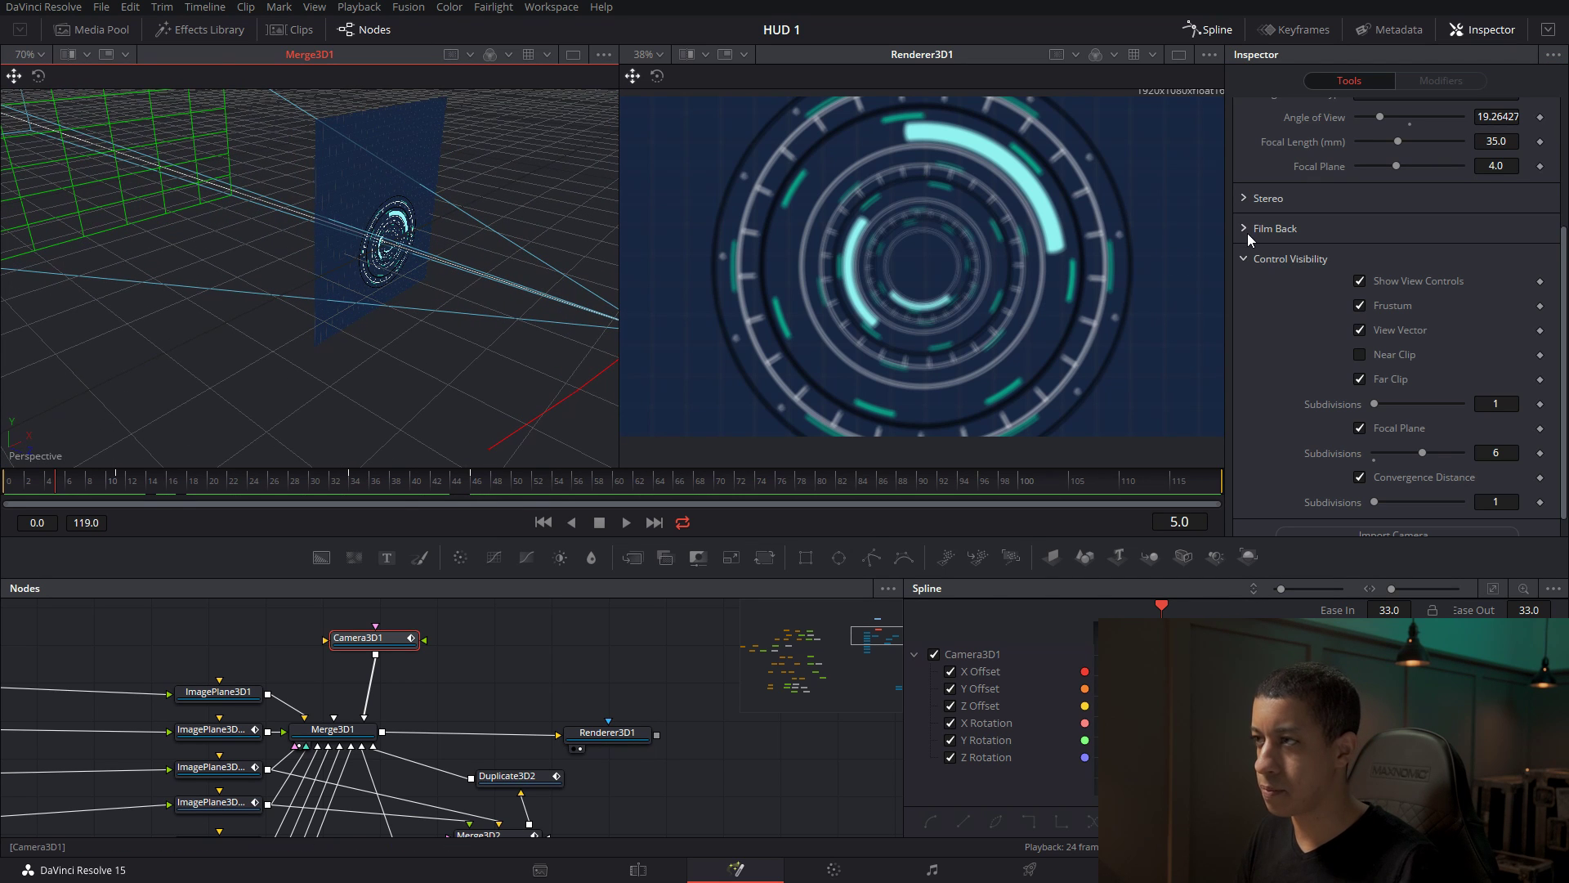
drag(1397, 165, 1366, 165)
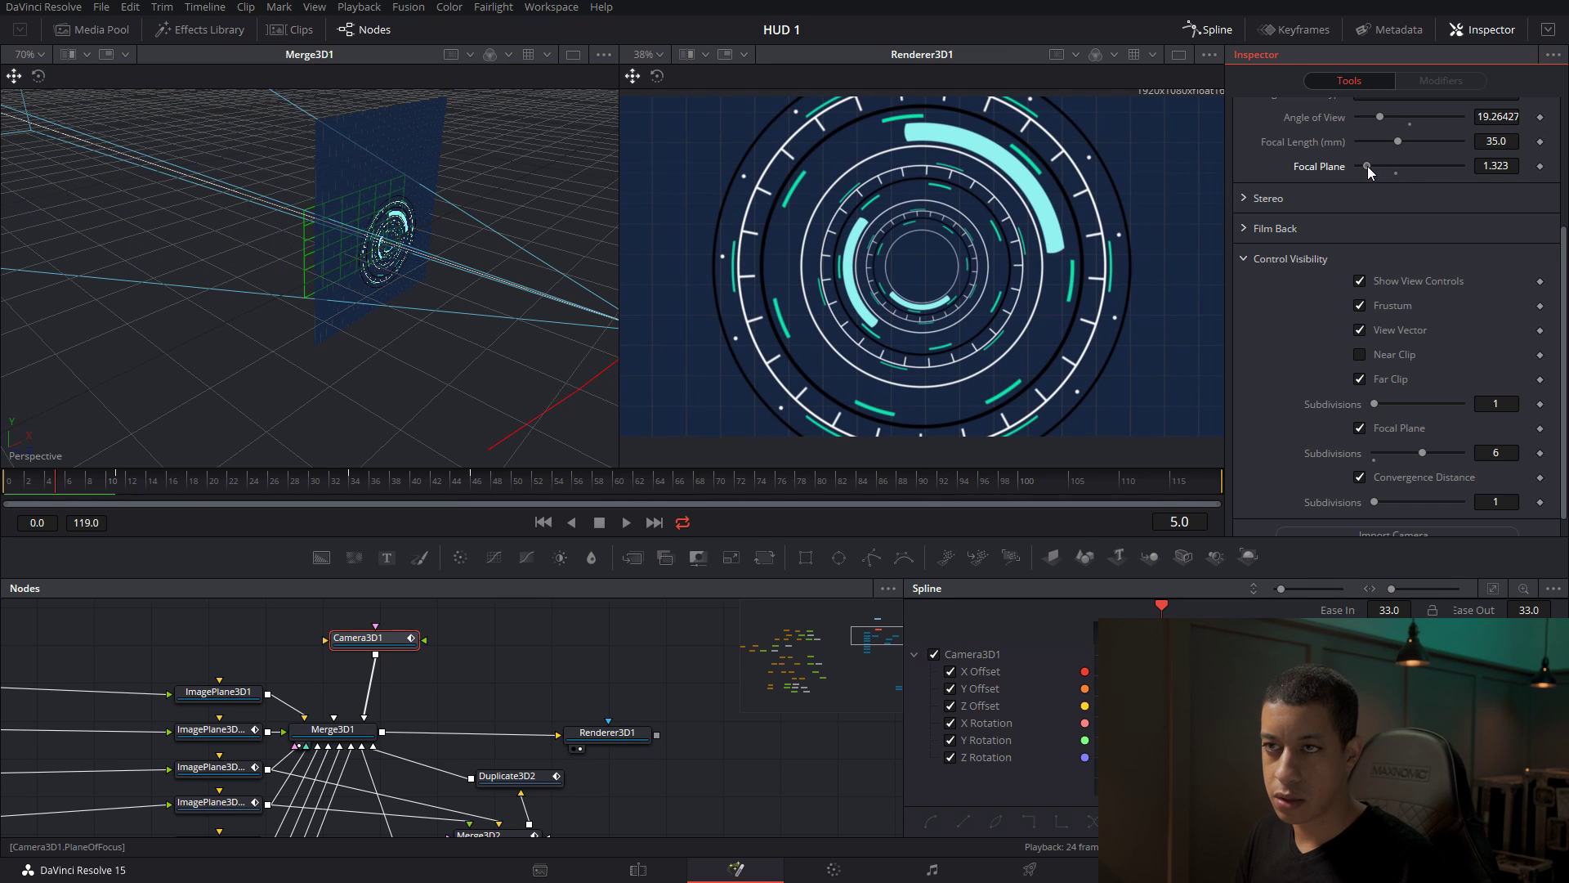
Fine-tune the Focal Plane of Camera3D1 to about 1.124, aligning its guide with the HUD rings in the perspective view.
click(475, 282)
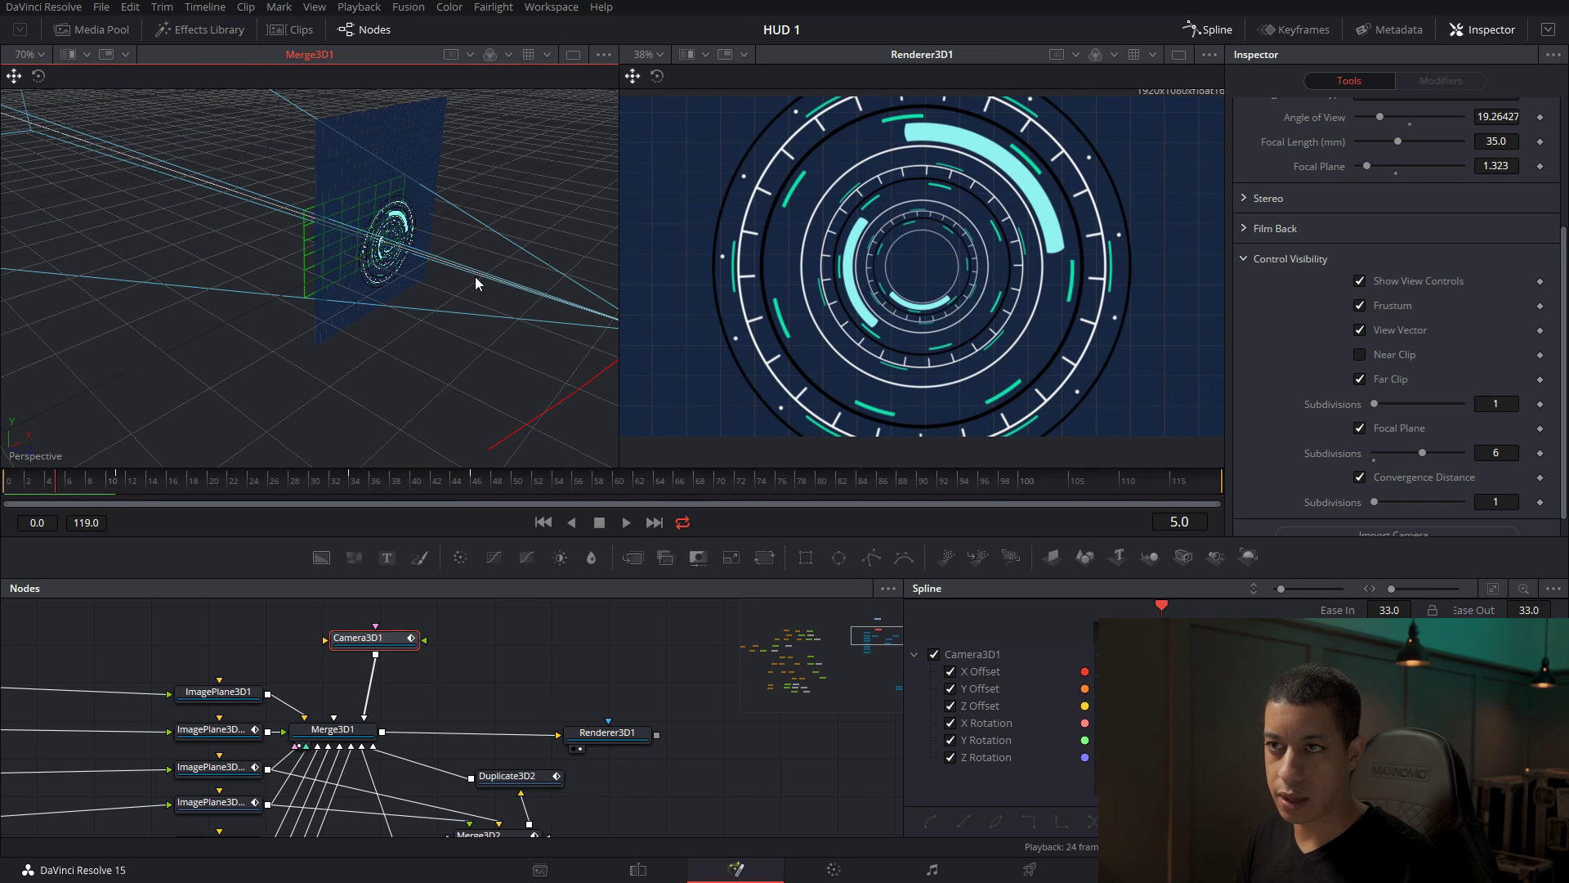
drag(537, 217, 522, 229)
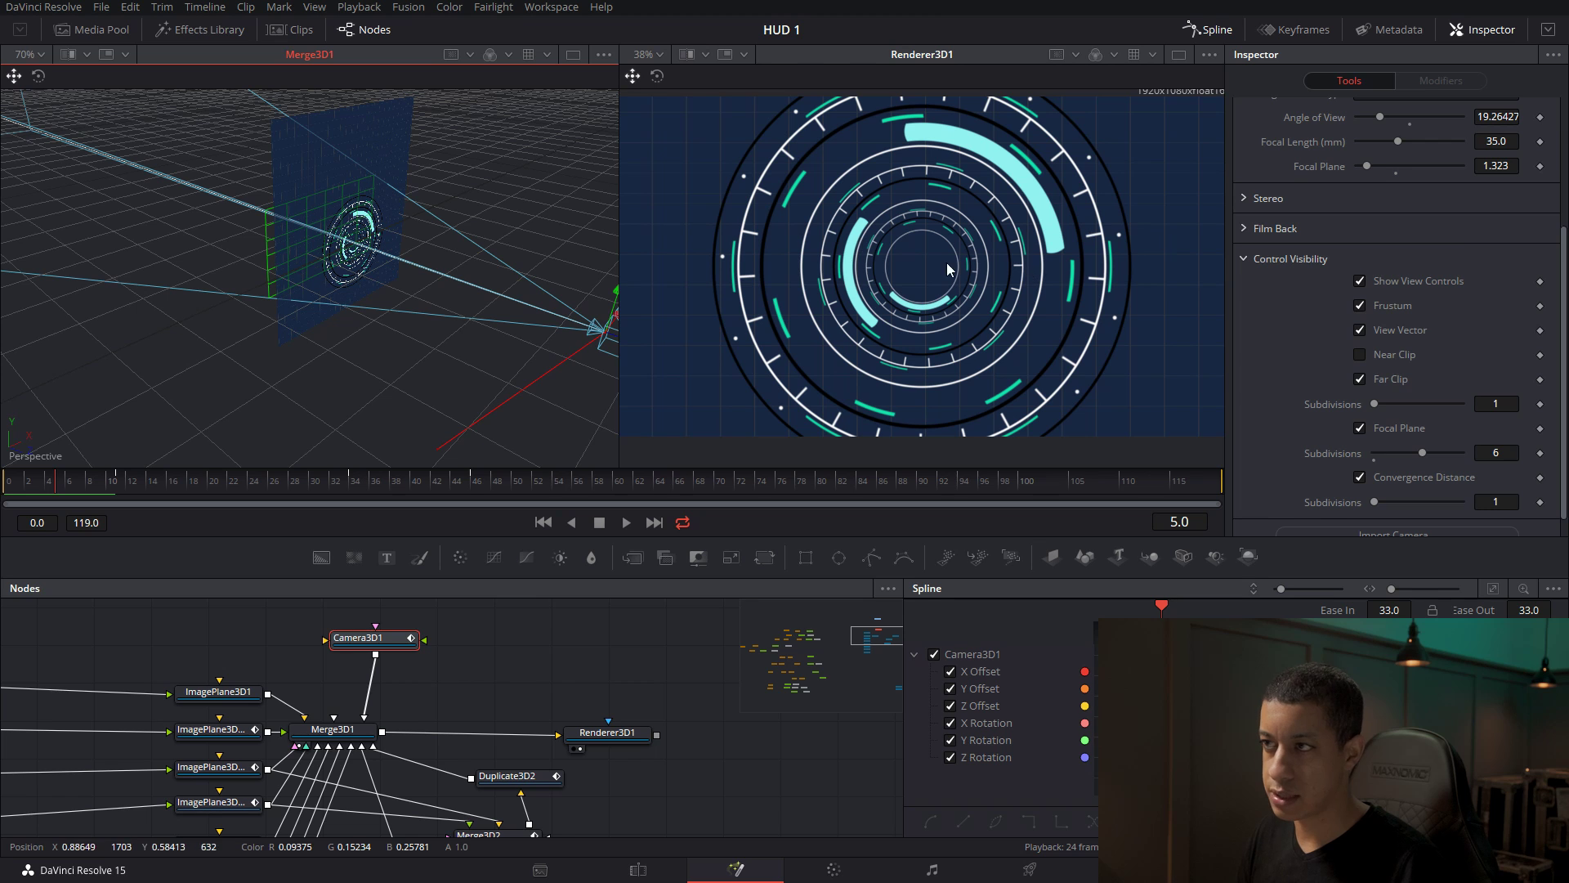
scroll(362, 256, up, 3)
drag(437, 322, 492, 290)
scroll(462, 321, up, 3)
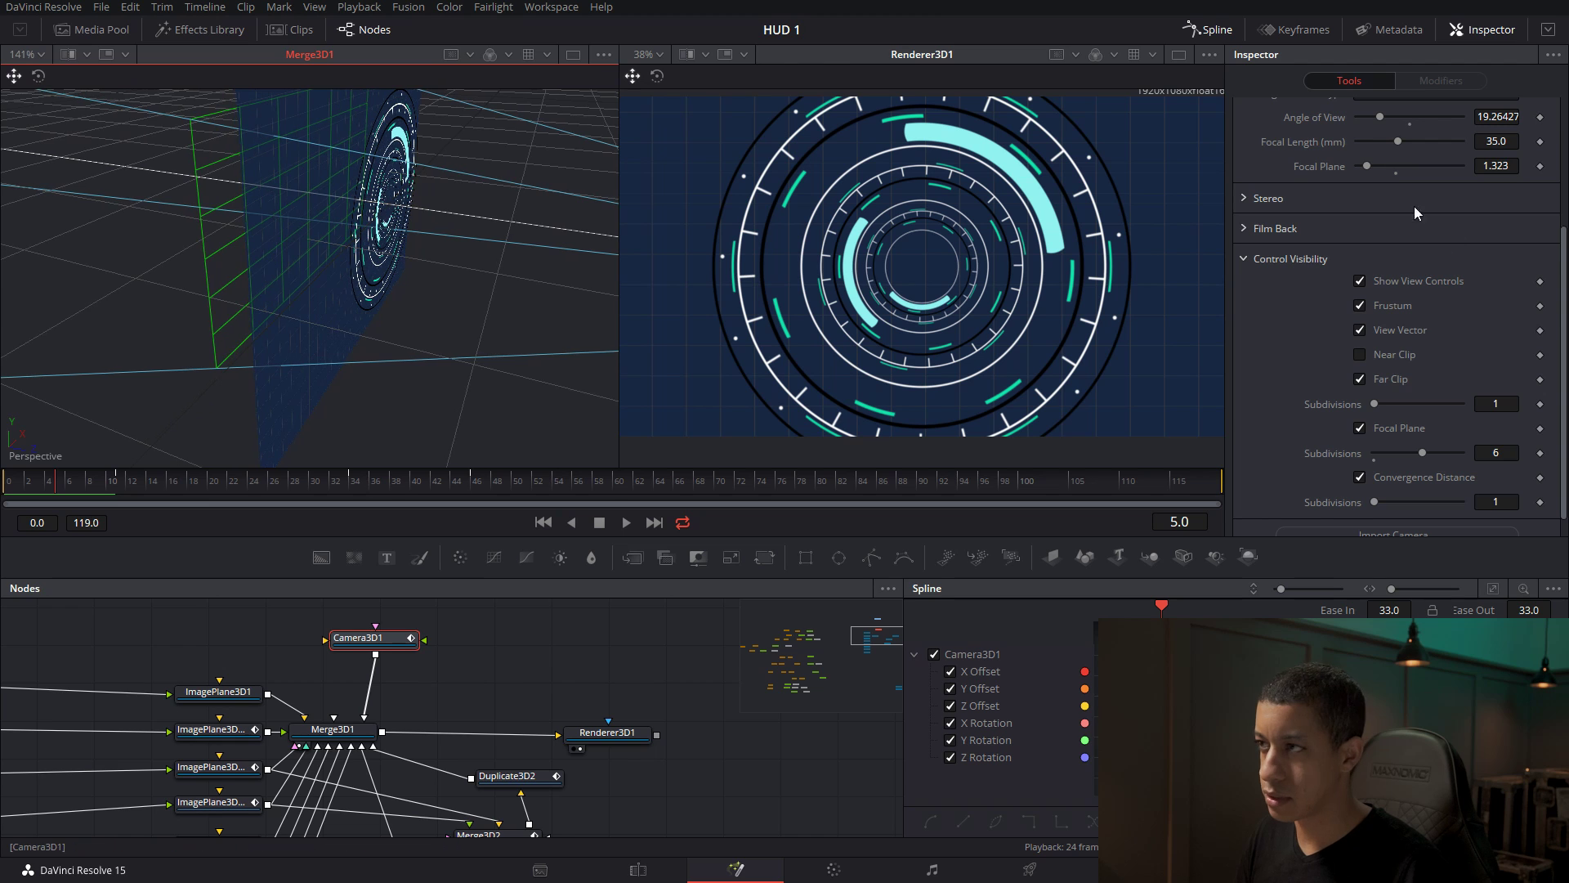
drag(1367, 165, 1349, 169)
scroll(406, 235, up, 3)
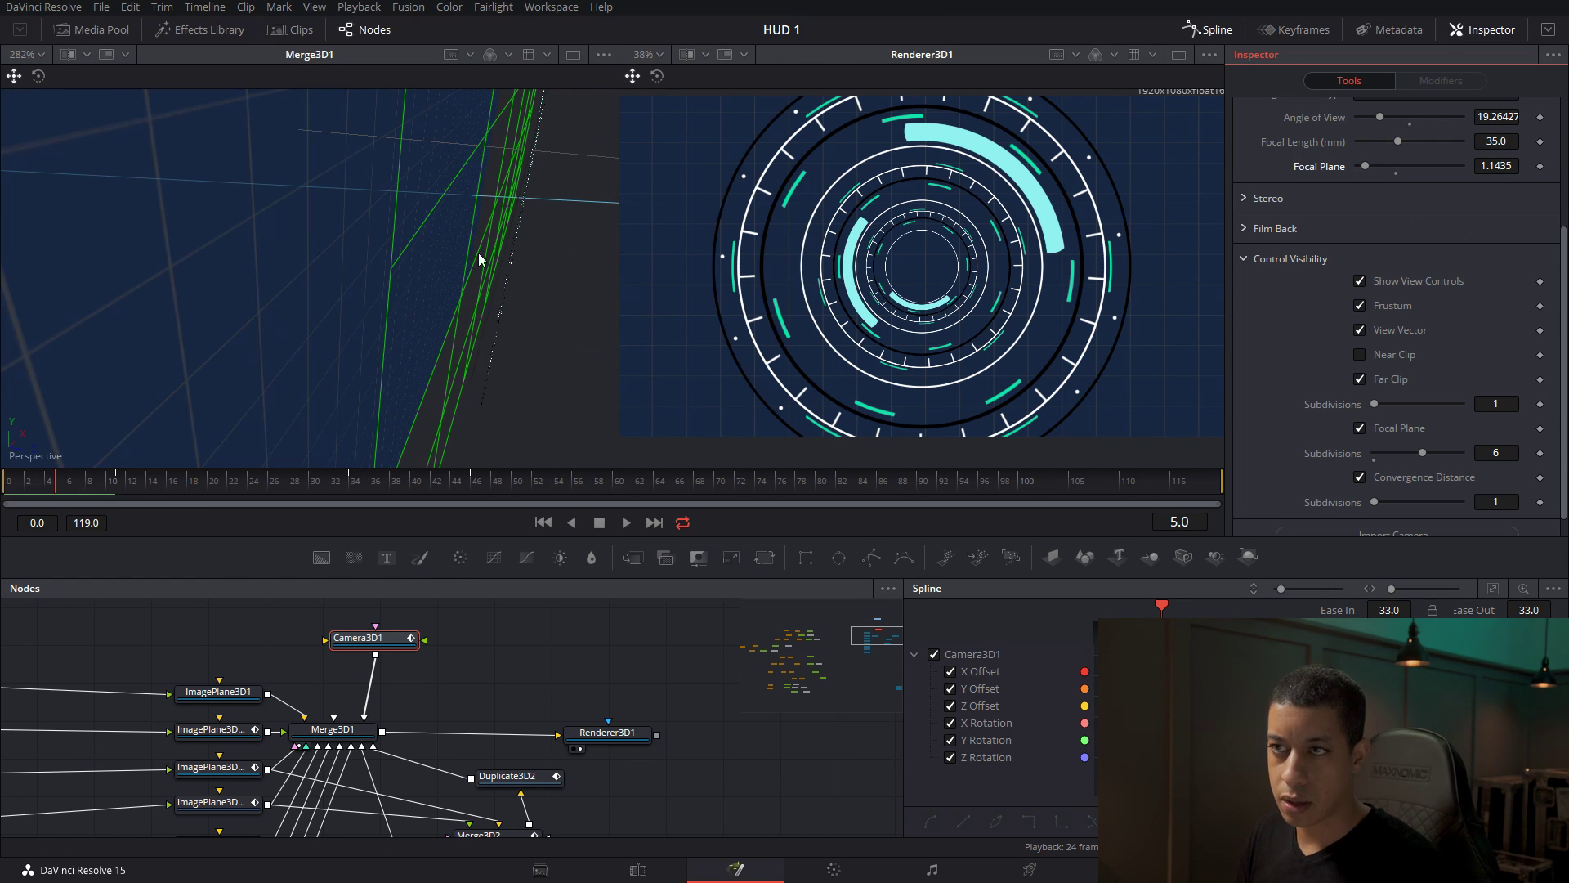
click(423, 256)
scroll(482, 255, down, 3)
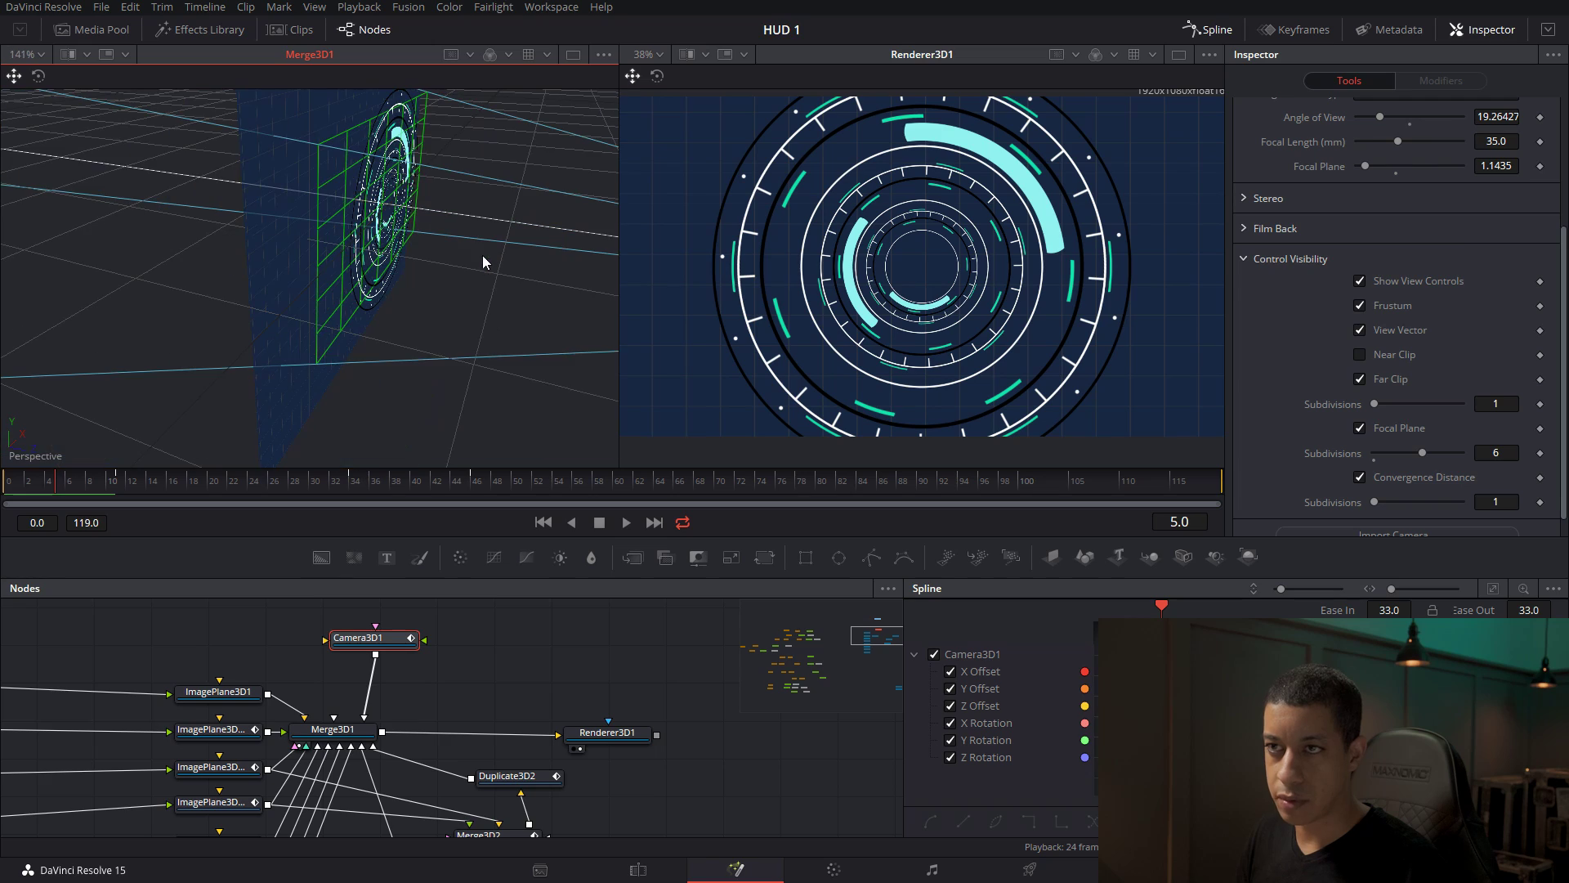
mouse_move(475, 260)
mouse_down()
mouse_move(84, 263)
mouse_move(230, 290)
mouse_move(452, 284)
mouse_move(470, 270)
mouse_up()
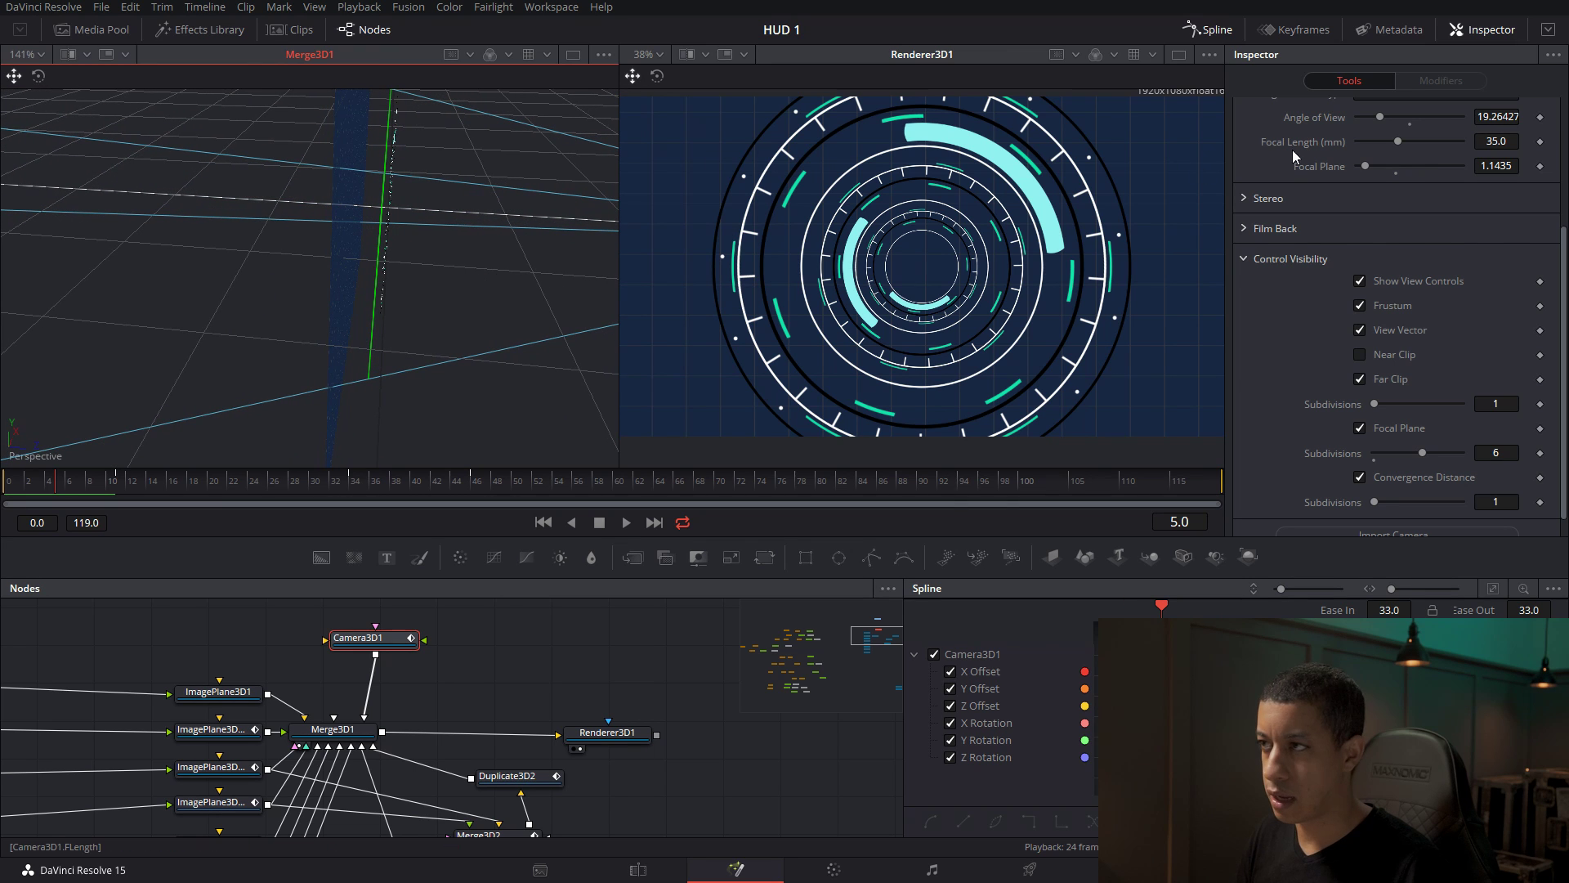
drag(1370, 163, 1364, 164)
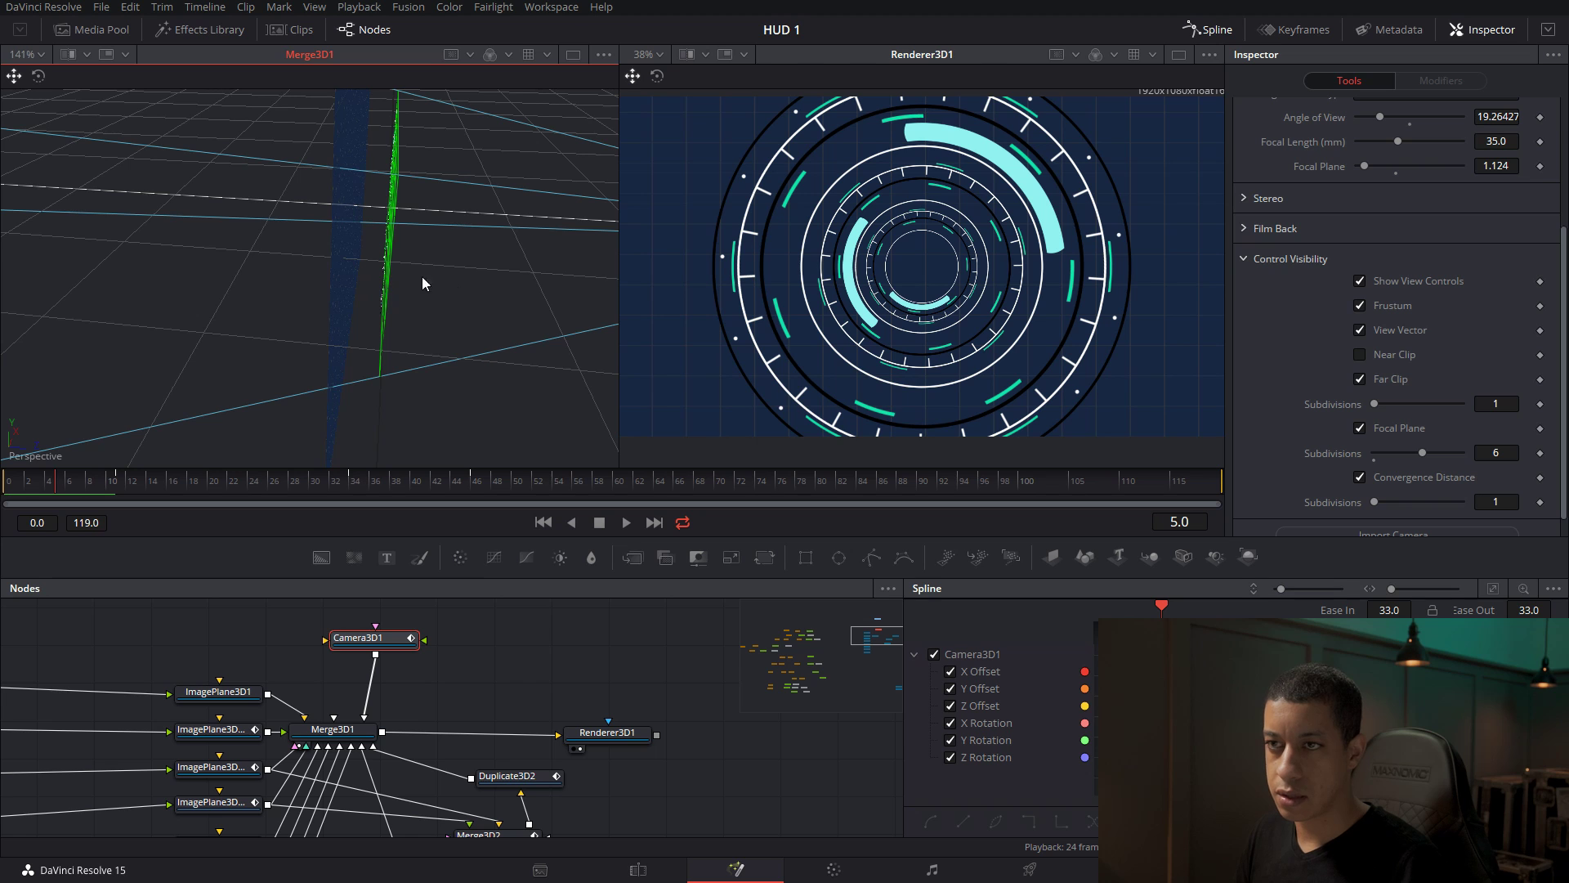
Add a Focal Plane keyframe on Camera3D1 at frame 11, keeping the value at 1.124.
scroll(477, 281, down, 5)
drag(477, 281, 294, 312)
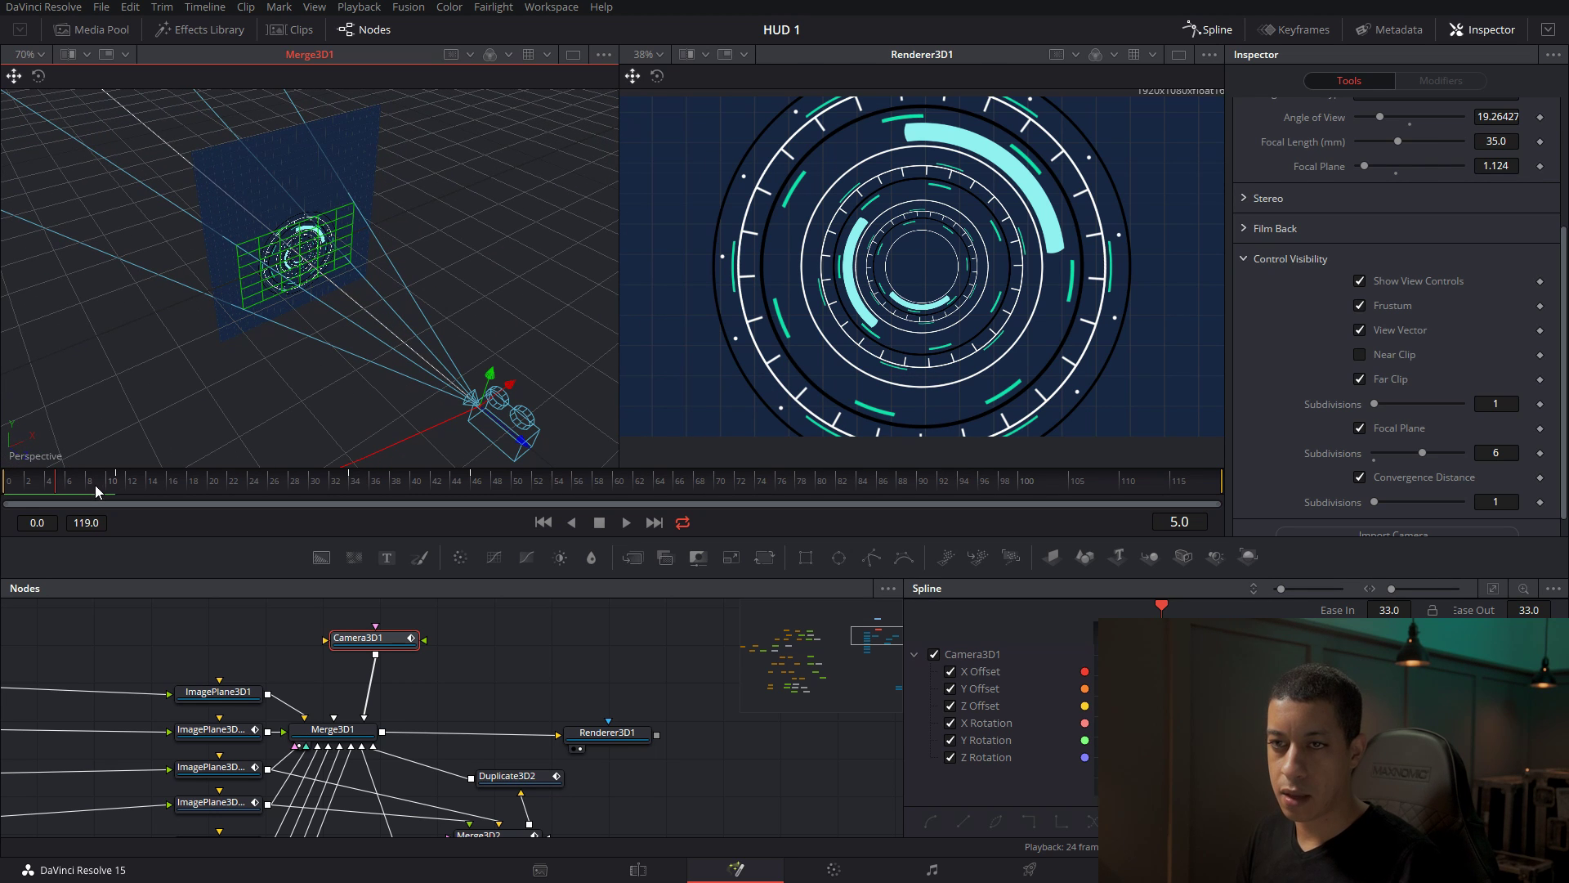
drag(95, 484, 113, 484)
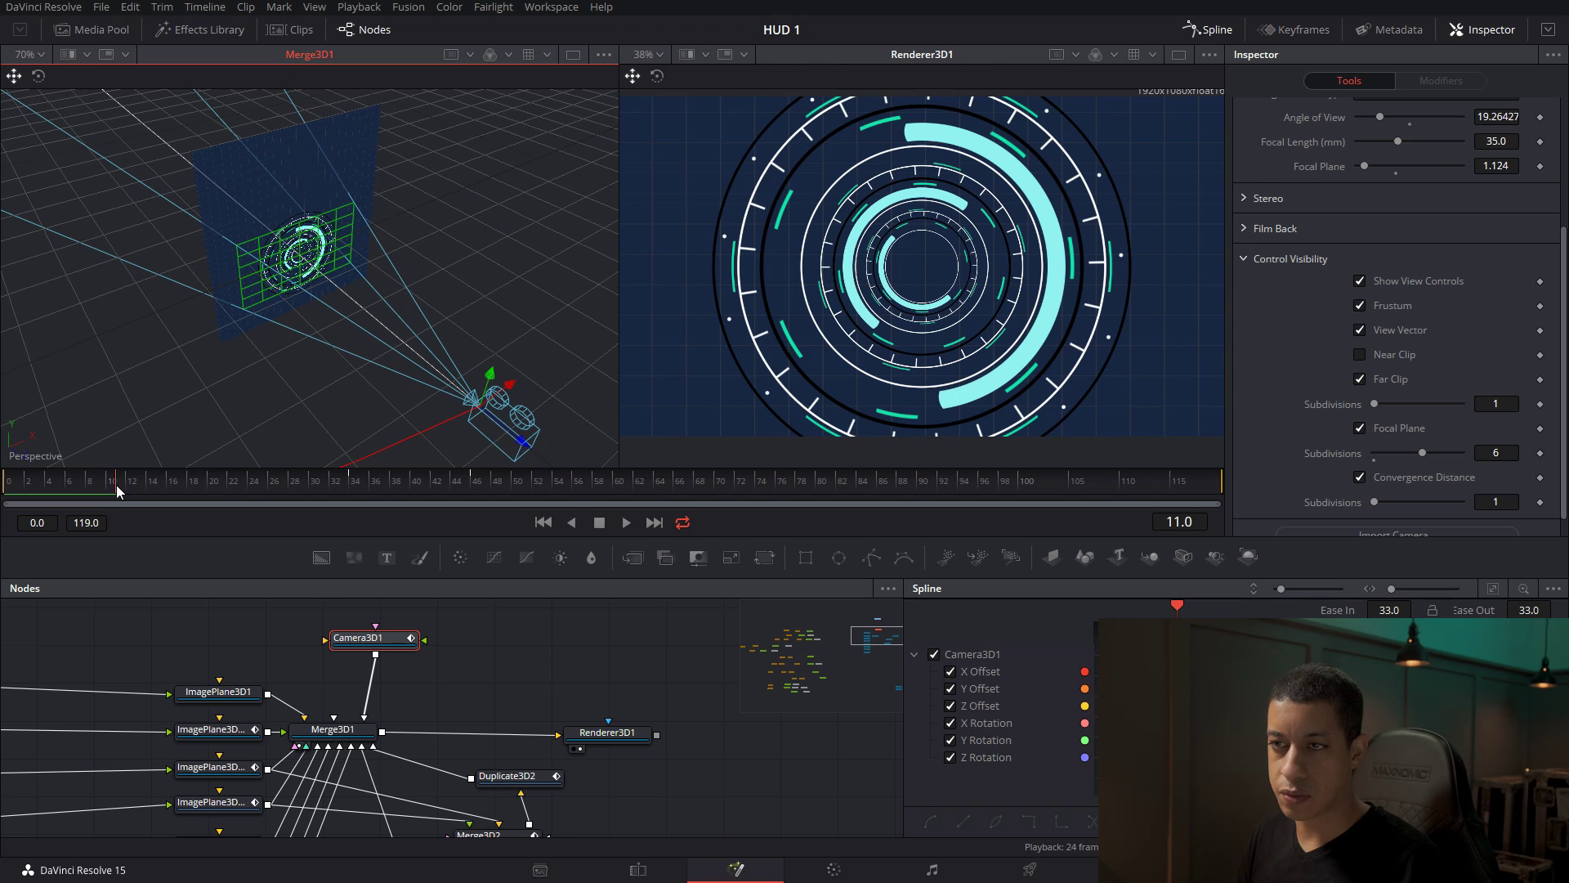
click(1538, 166)
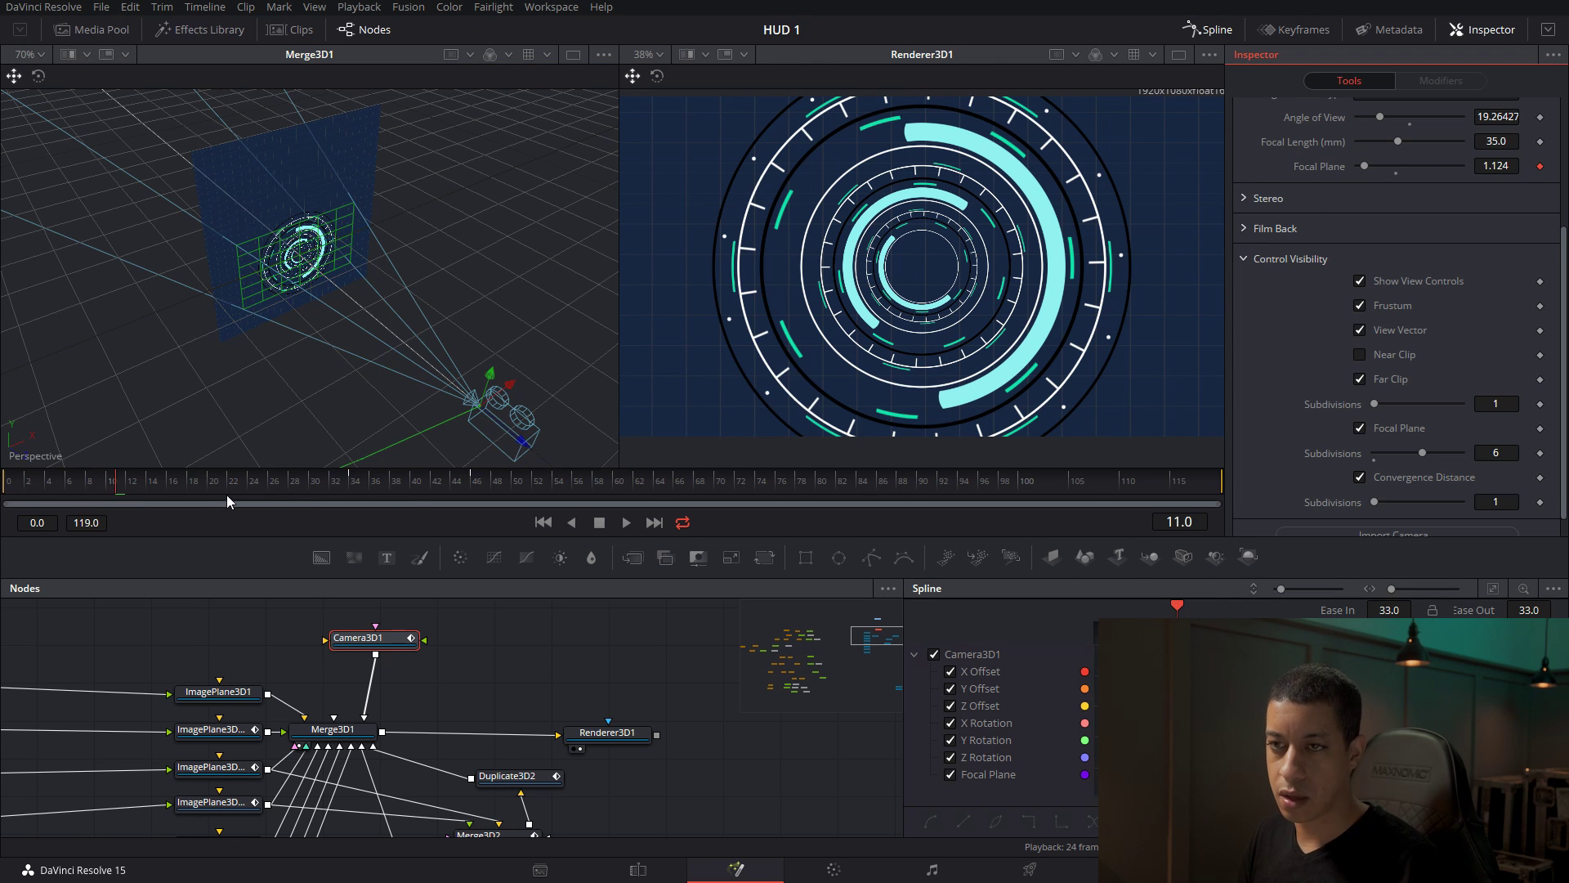
Keyframe the Focal Plane of Camera3D1 to about 1.069 at frame 34, aligning its guide with the HUD rings.
drag(227, 494, 351, 487)
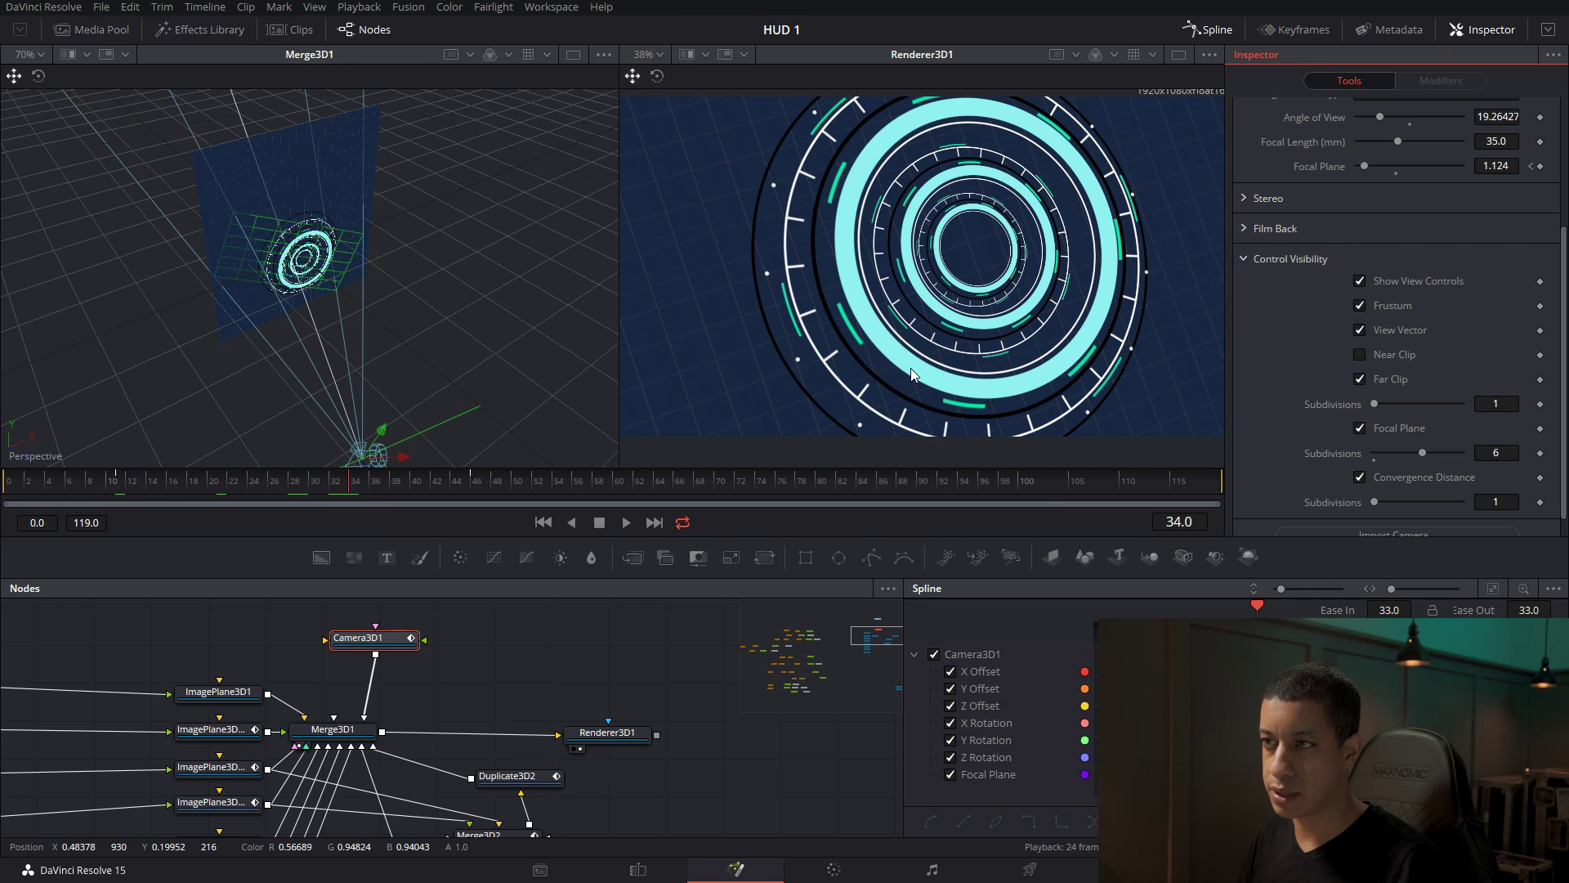
drag(403, 336, 17, 330)
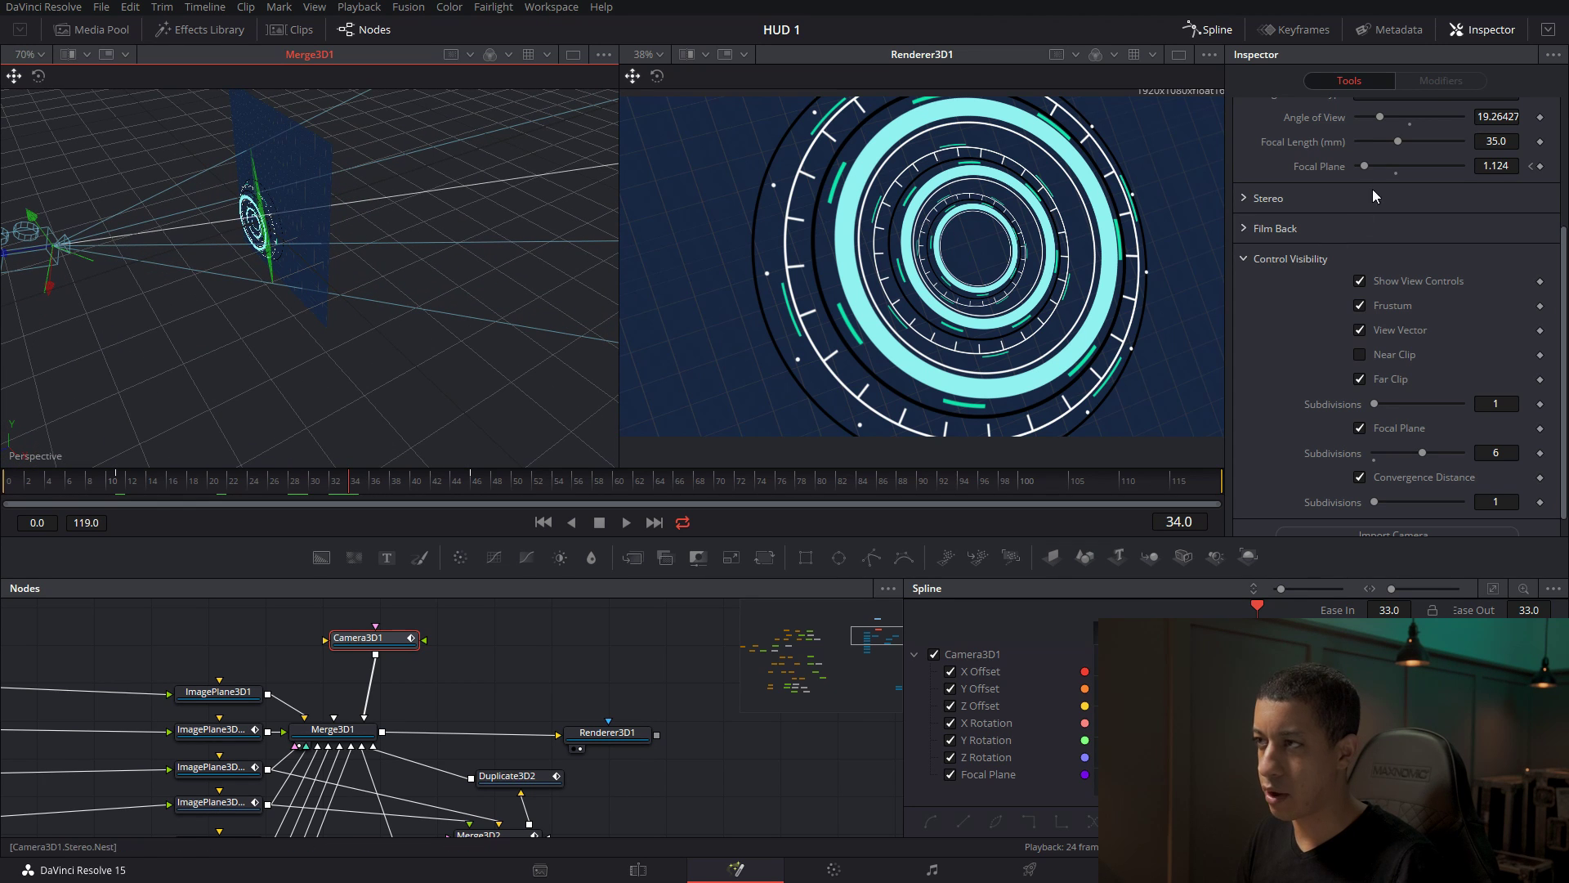
drag(1367, 165, 1361, 169)
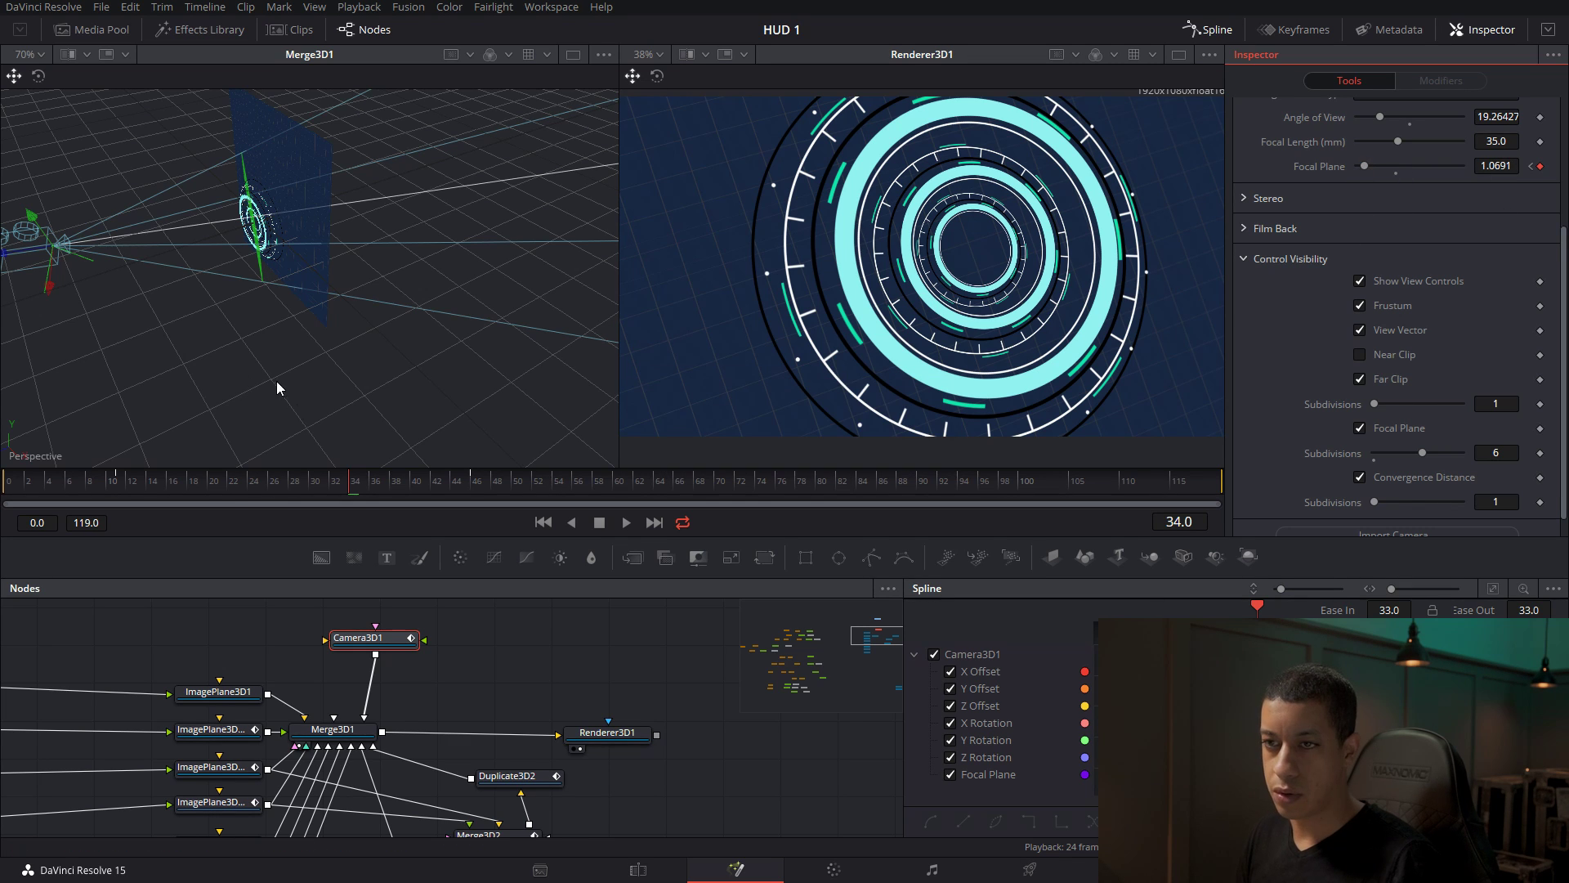
Keyframe the Focal Plane of Camera3D1 to about 0.982 at frame 46, moving its guide closer to the camera.
drag(404, 482, 478, 486)
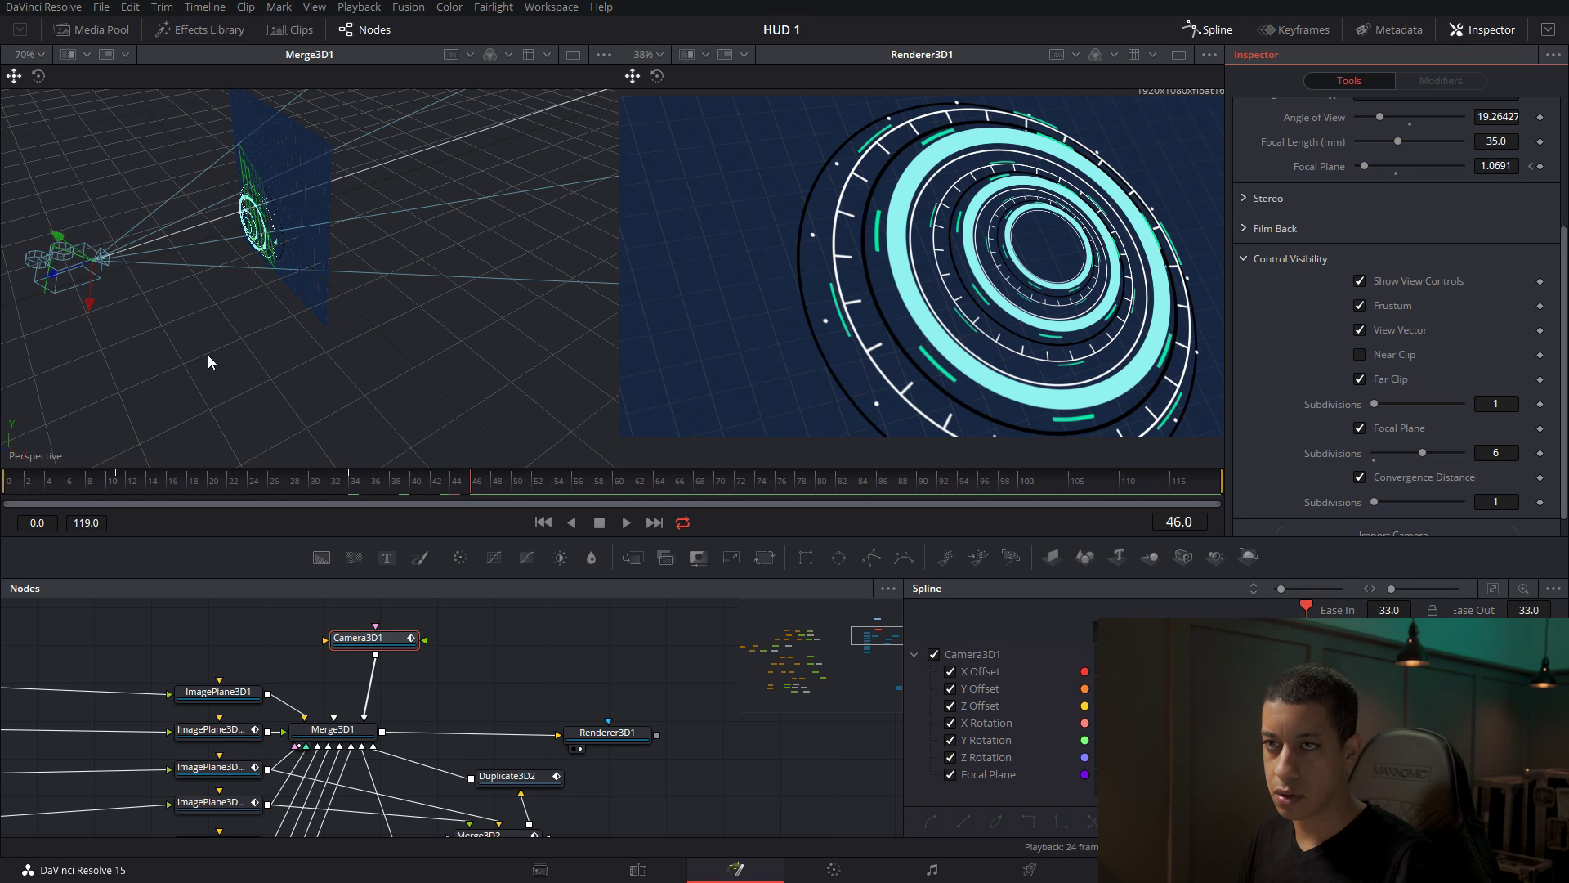
click(293, 359)
drag(345, 323, 484, 497)
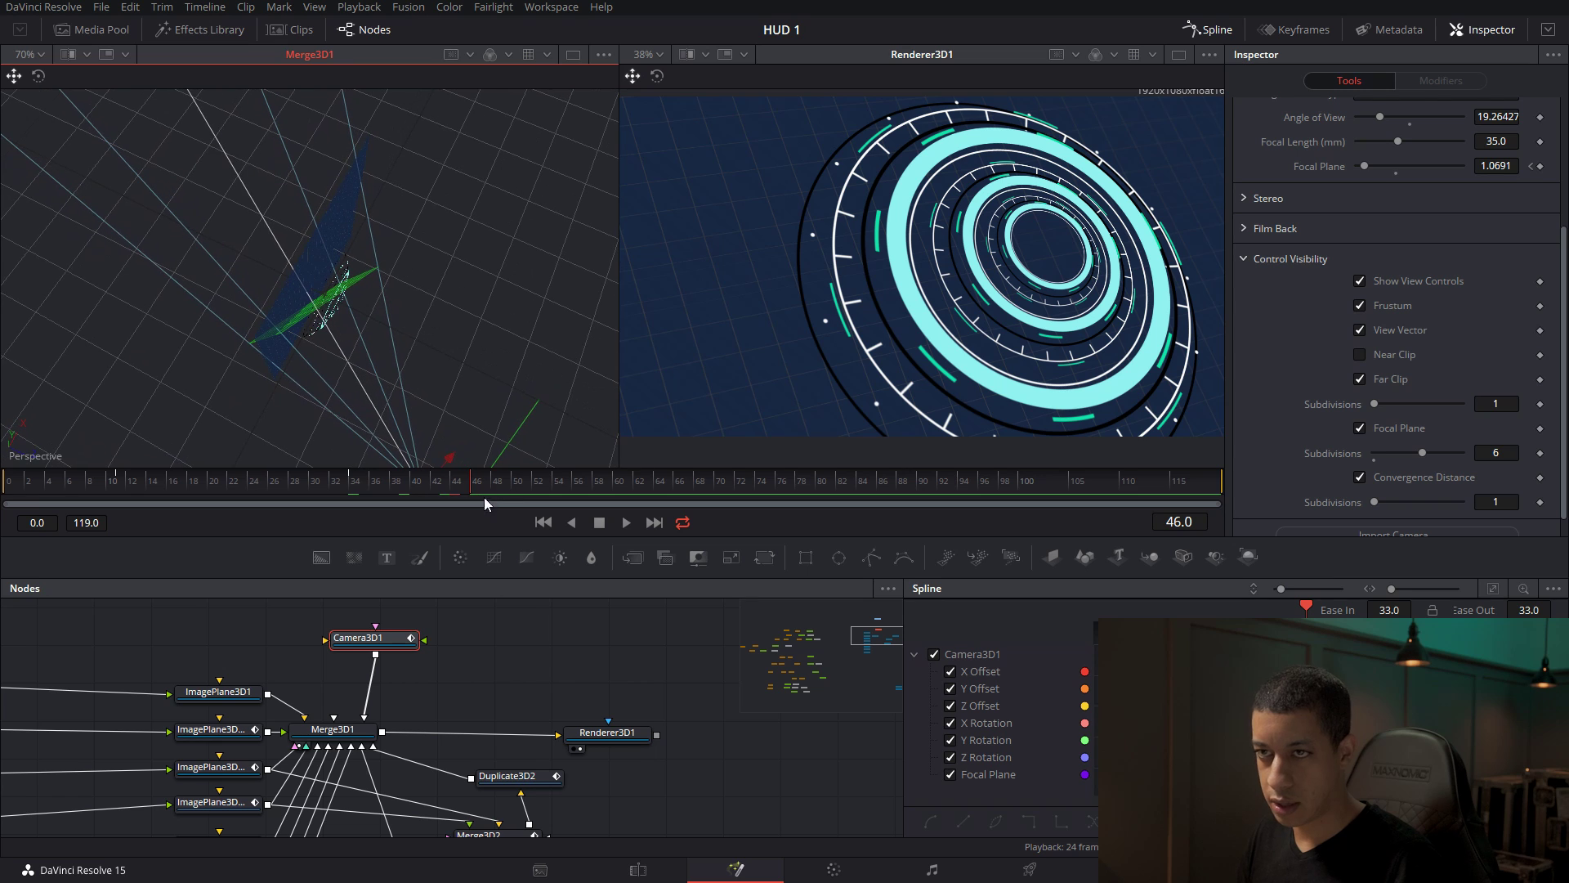
drag(1365, 166, 1352, 168)
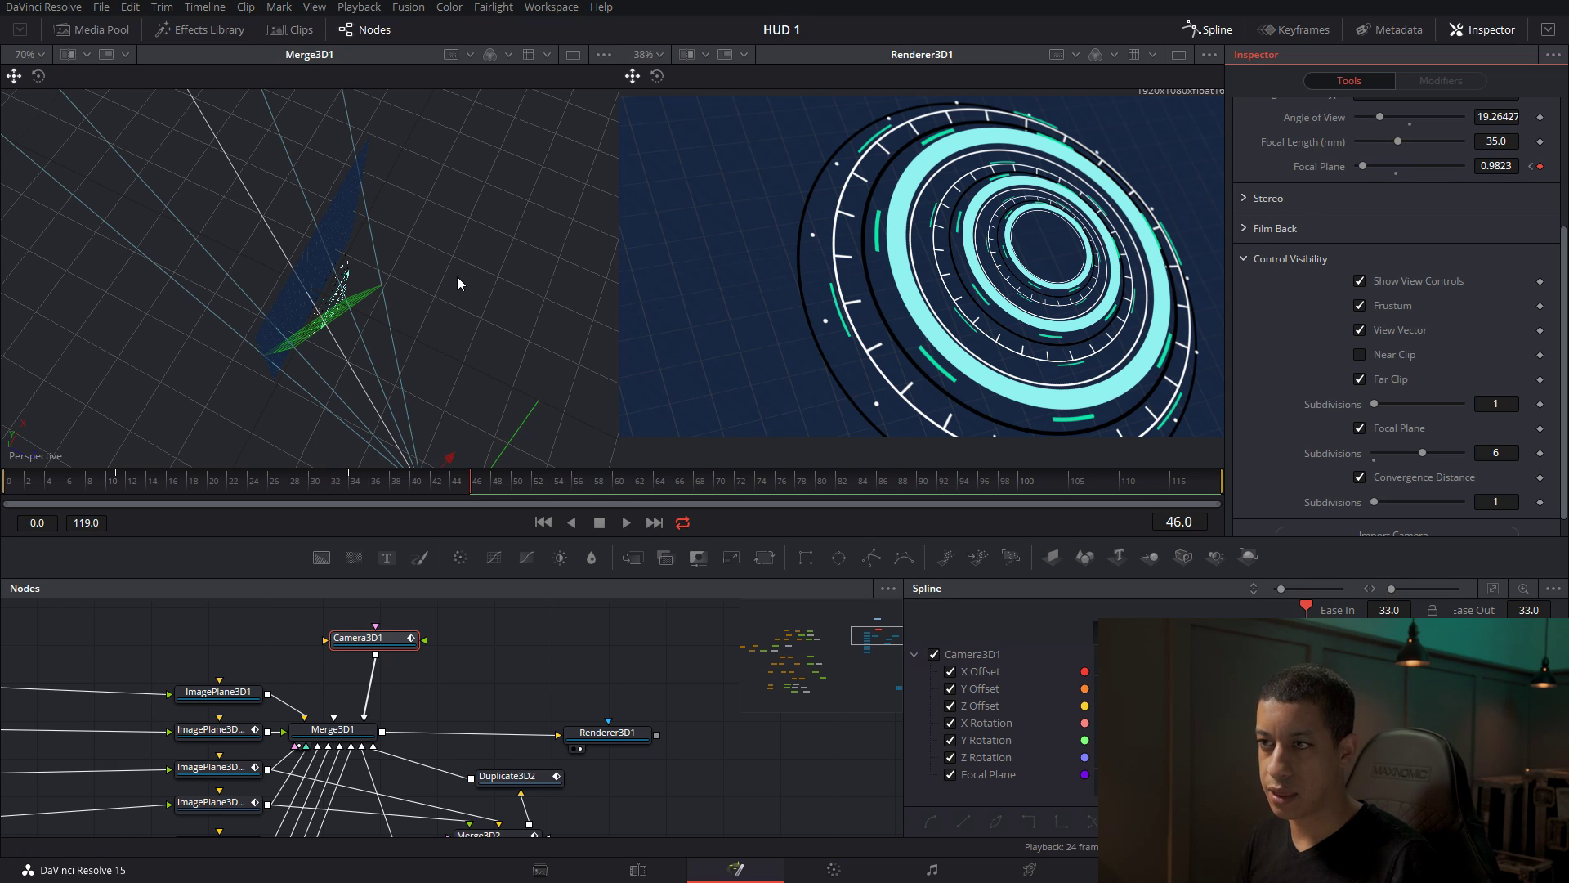
Increase the Amount of DoF Blur on Renderer3D1 to about 0.0125 and go back to the start of the animation.
click(627, 733)
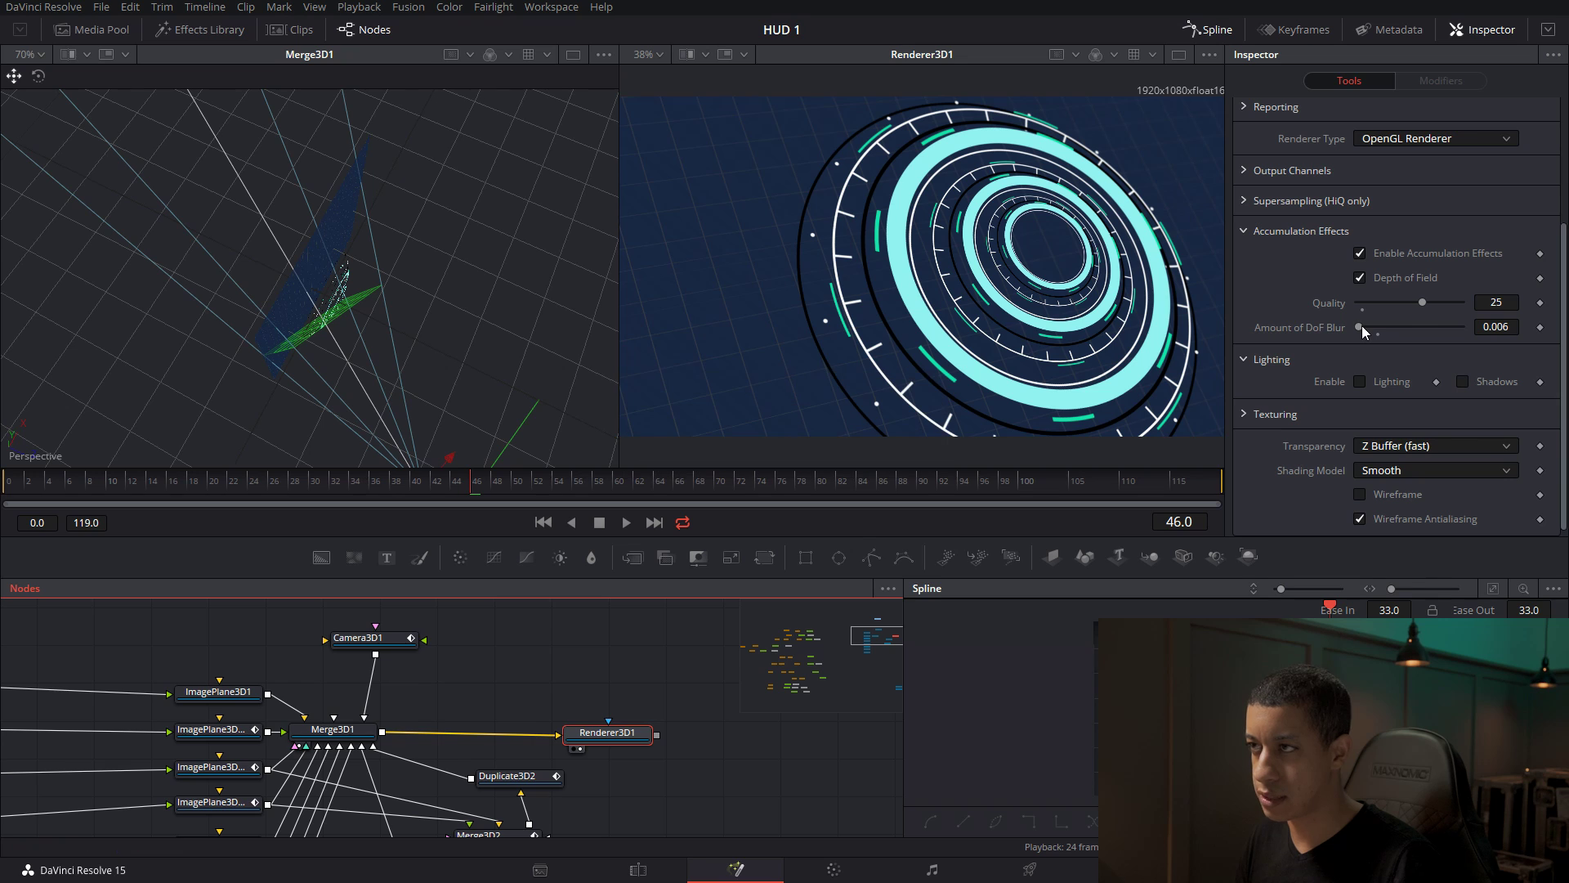
drag(1359, 329, 1366, 329)
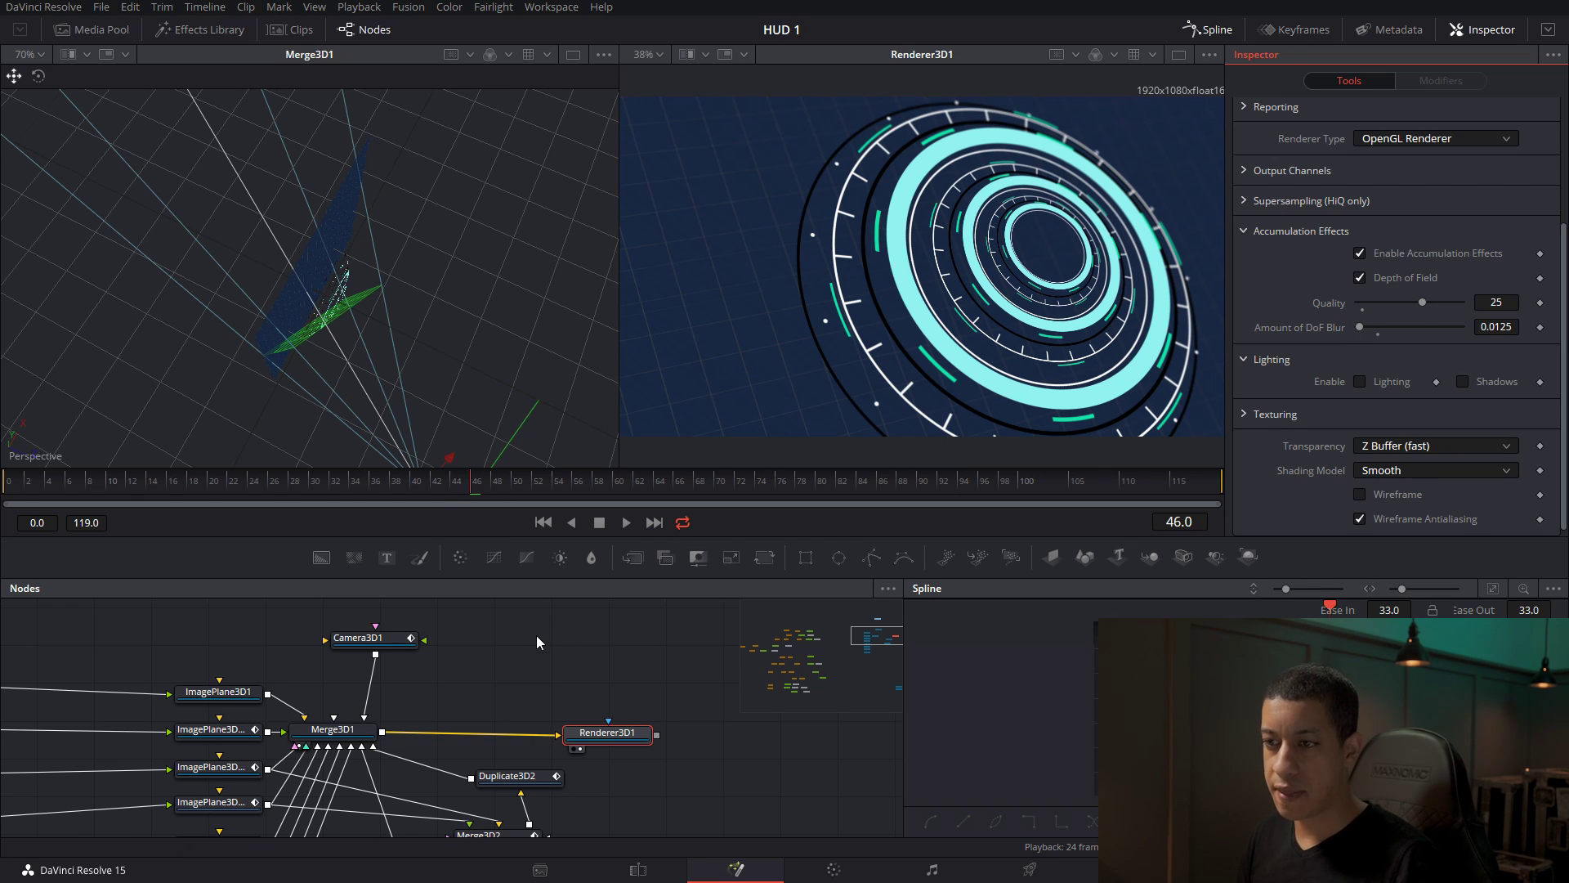
drag(535, 628, 478, 644)
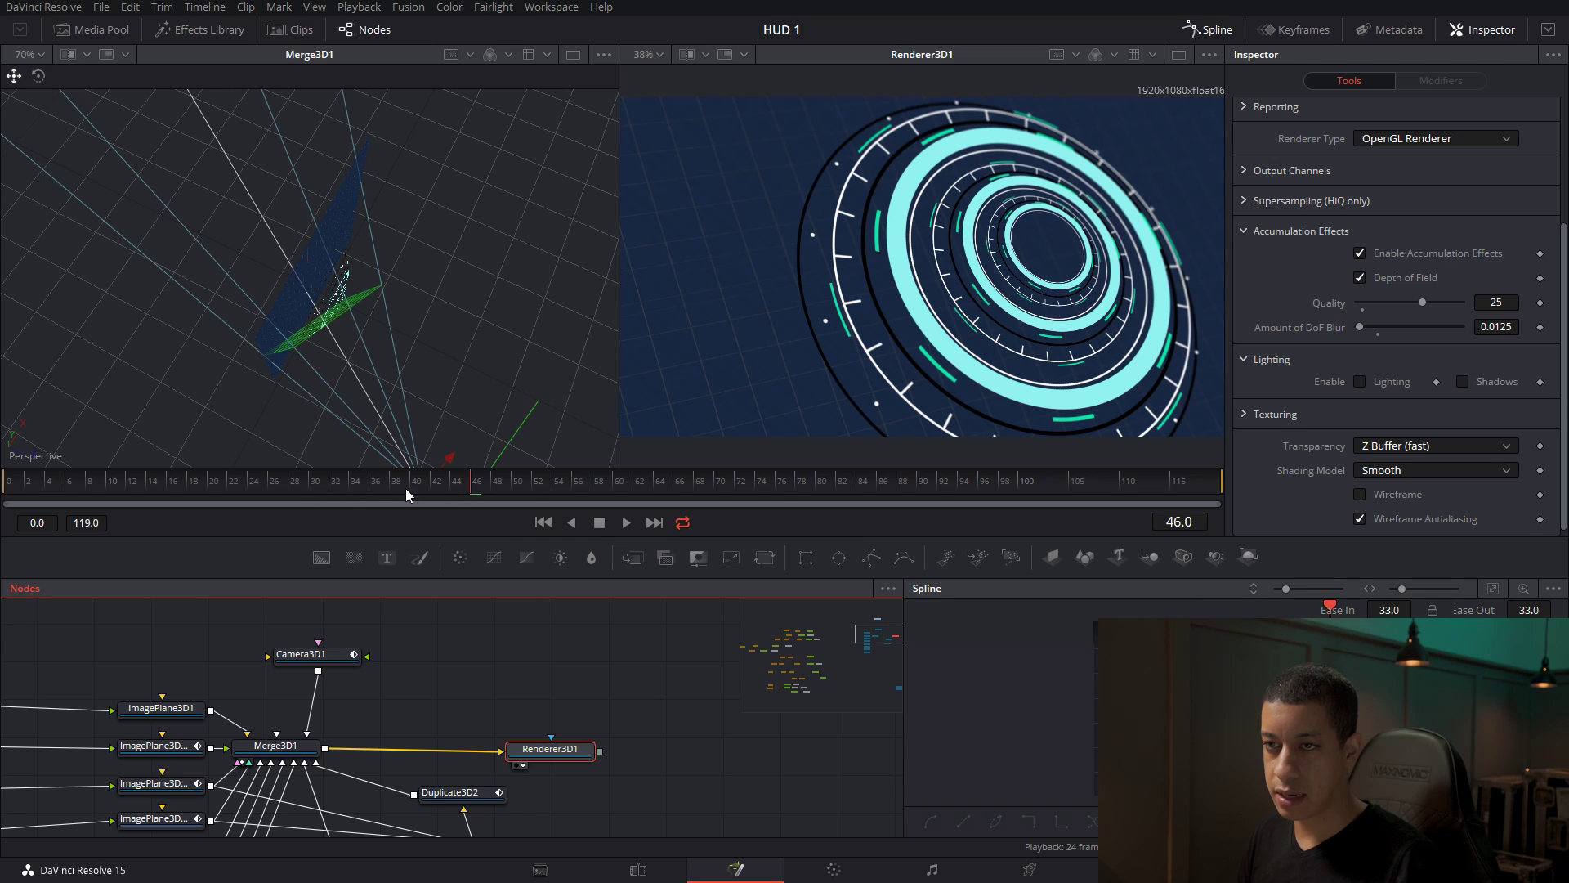
drag(405, 488, 8, 488)
Inspect the cache marker on Renderer3D1 in the node graph and review the camera animation by playing and stopping it.
scroll(418, 690, down, 2)
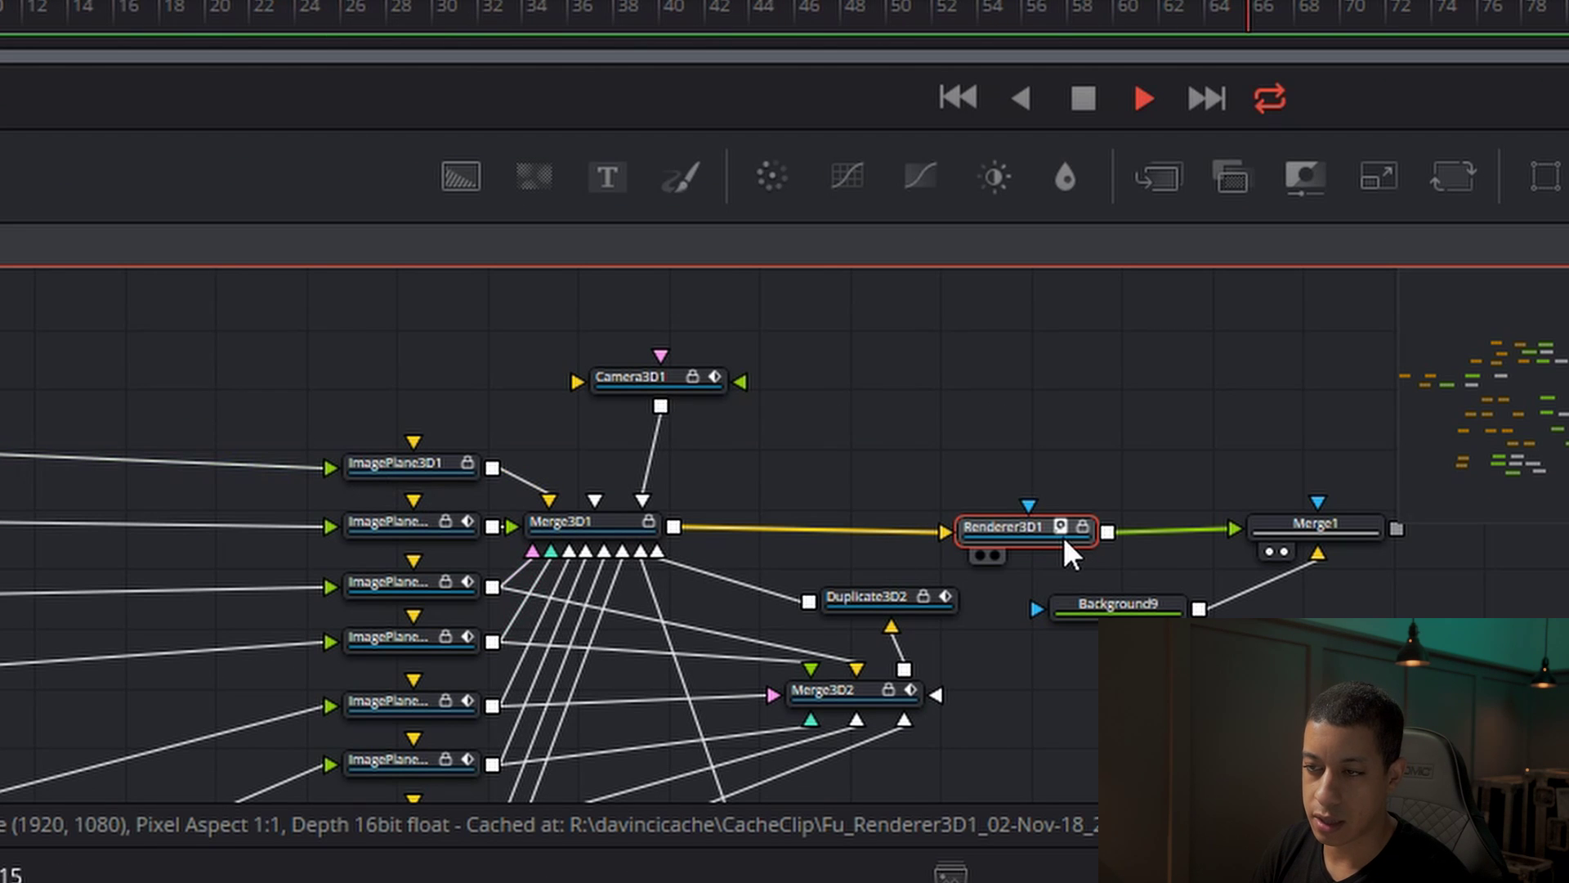
scroll(1061, 538, up, 4)
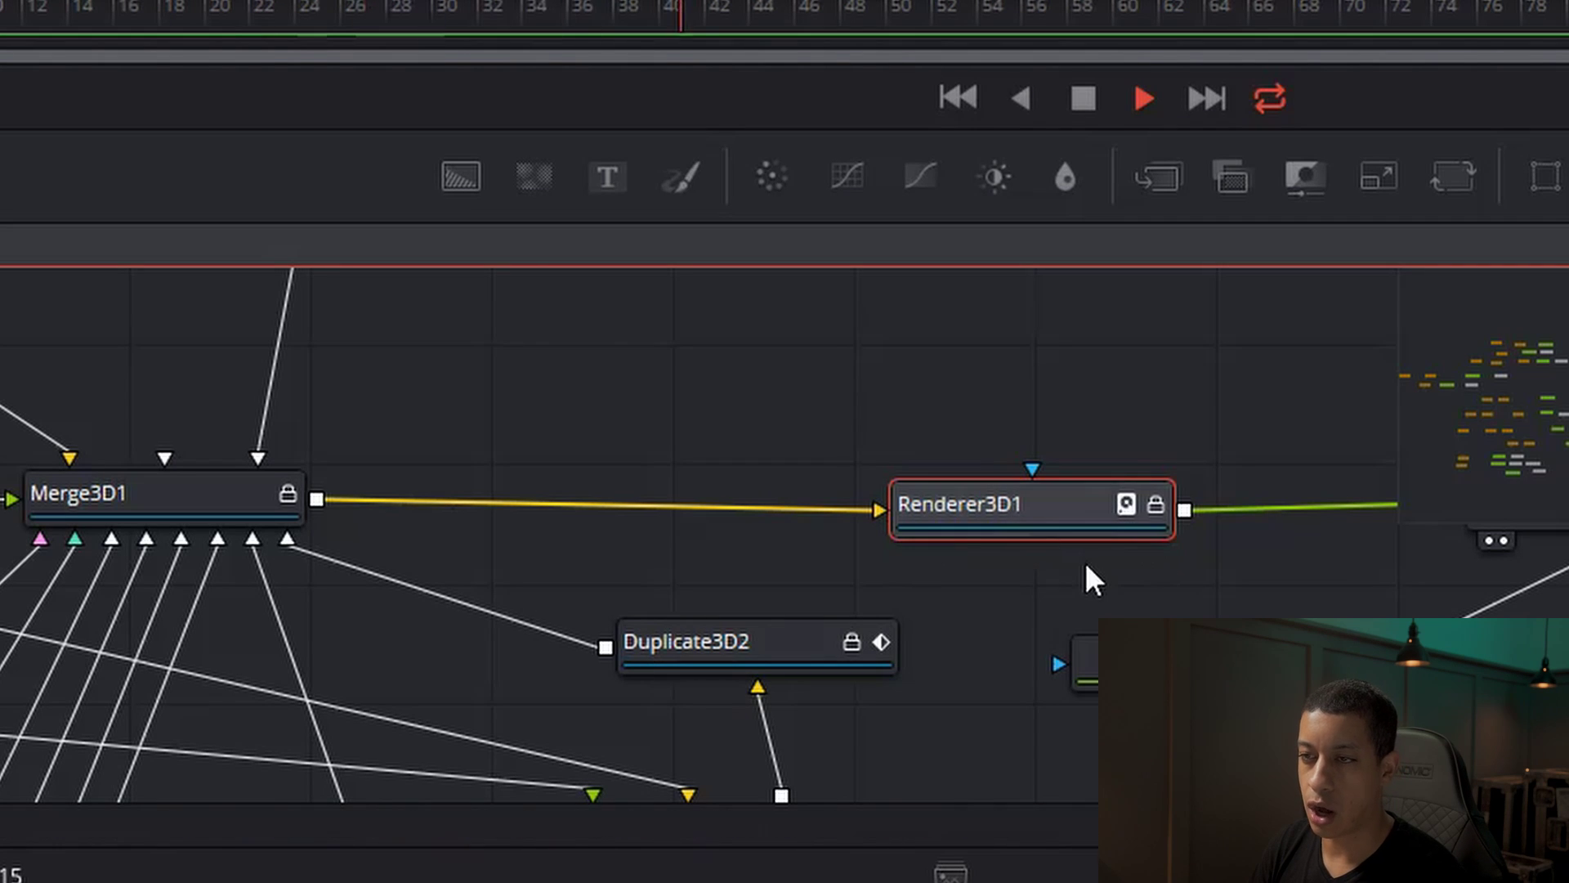
scroll(1085, 569, down, 4)
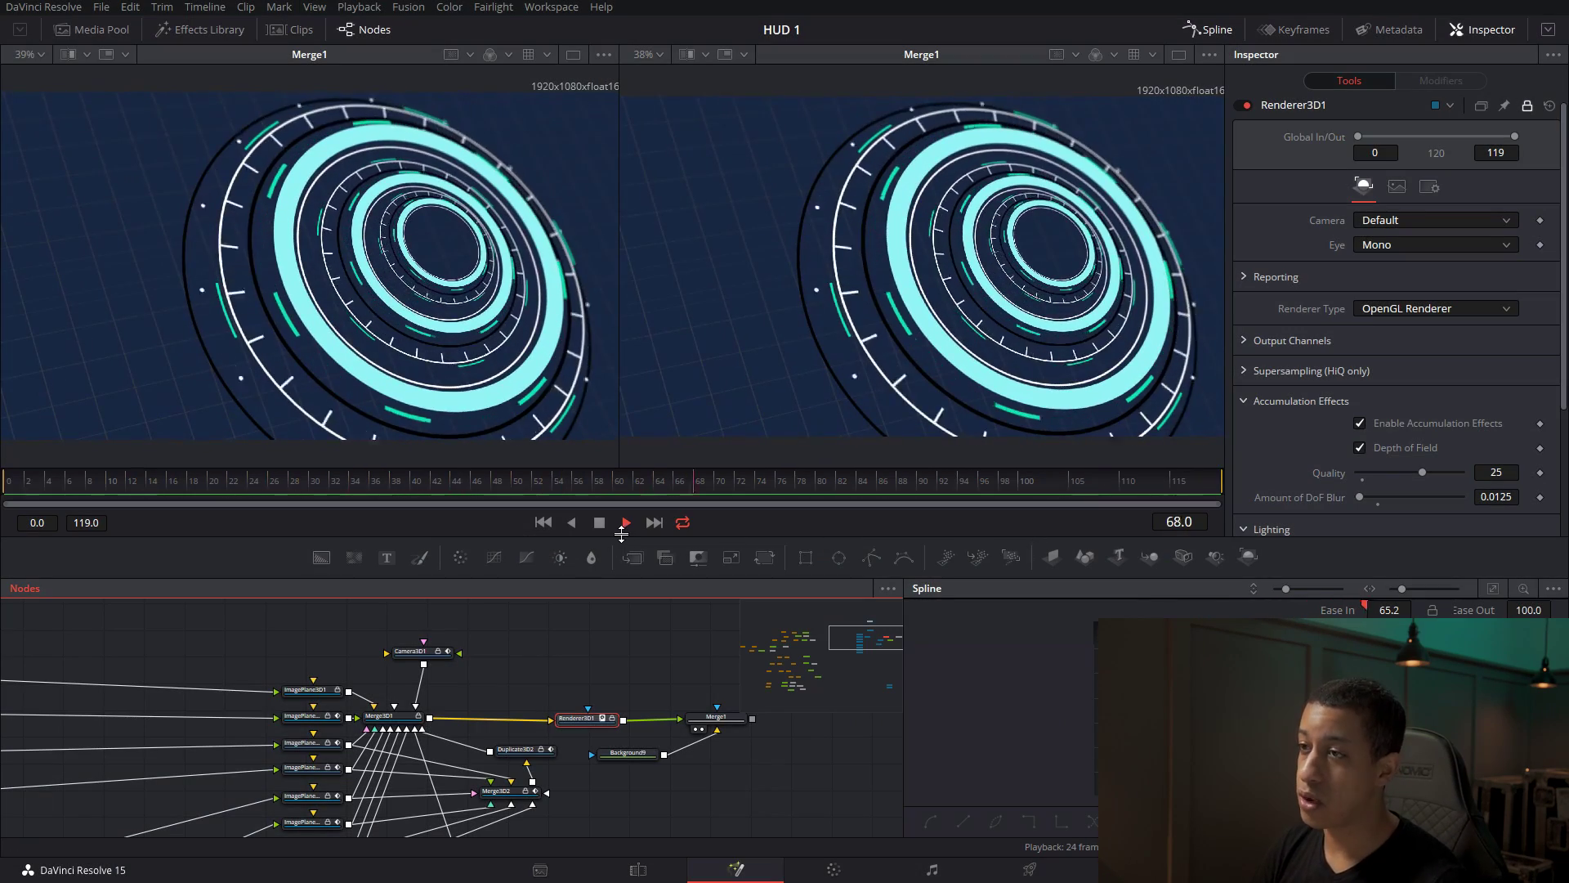
click(605, 523)
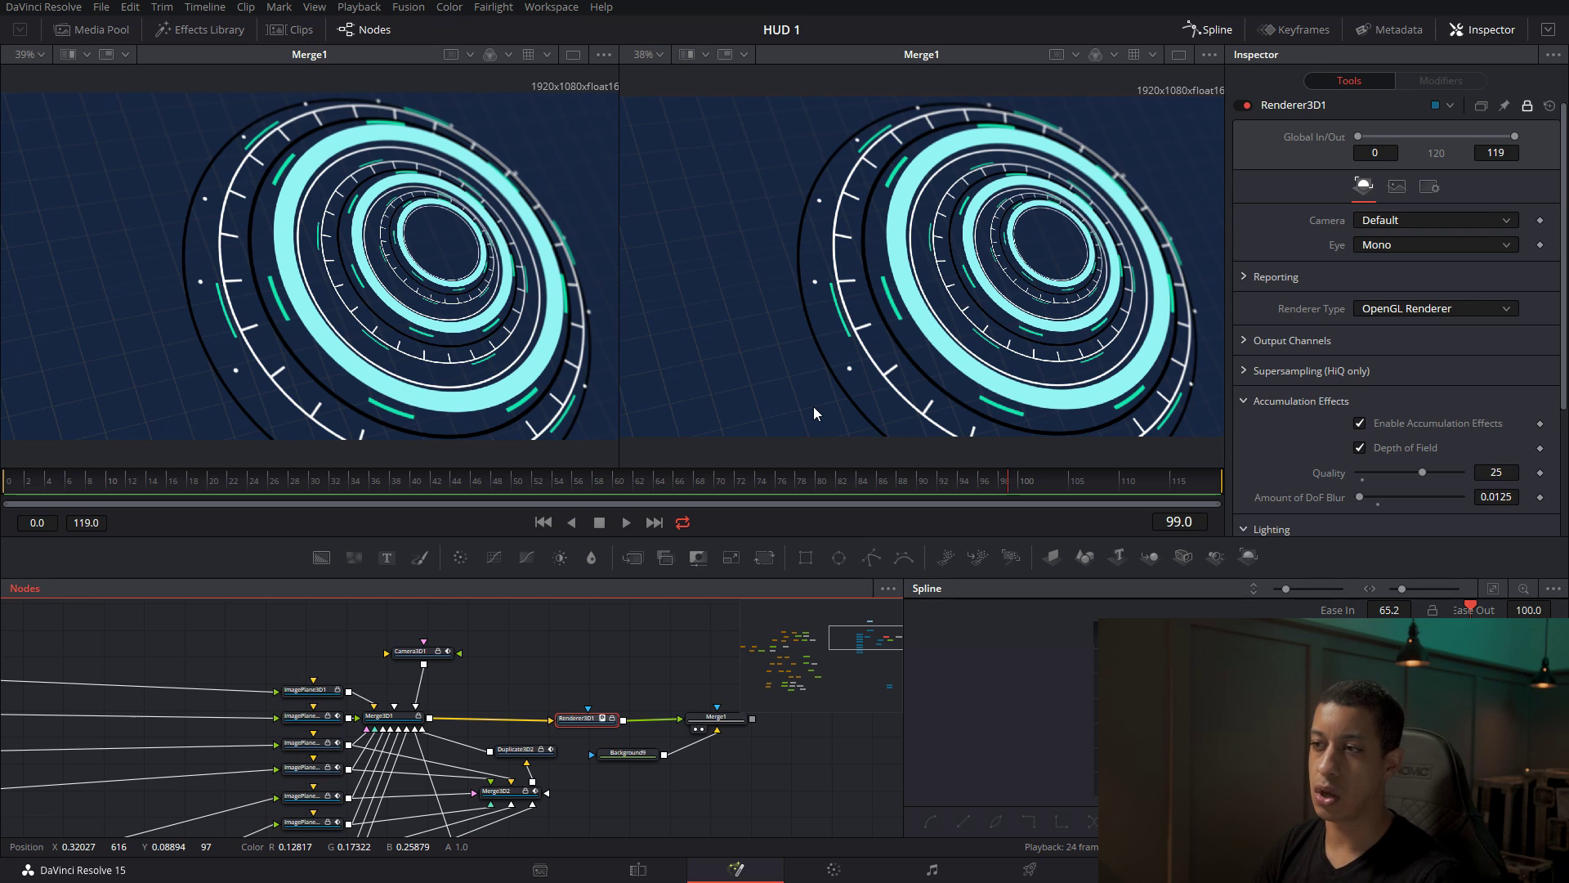
key(space)
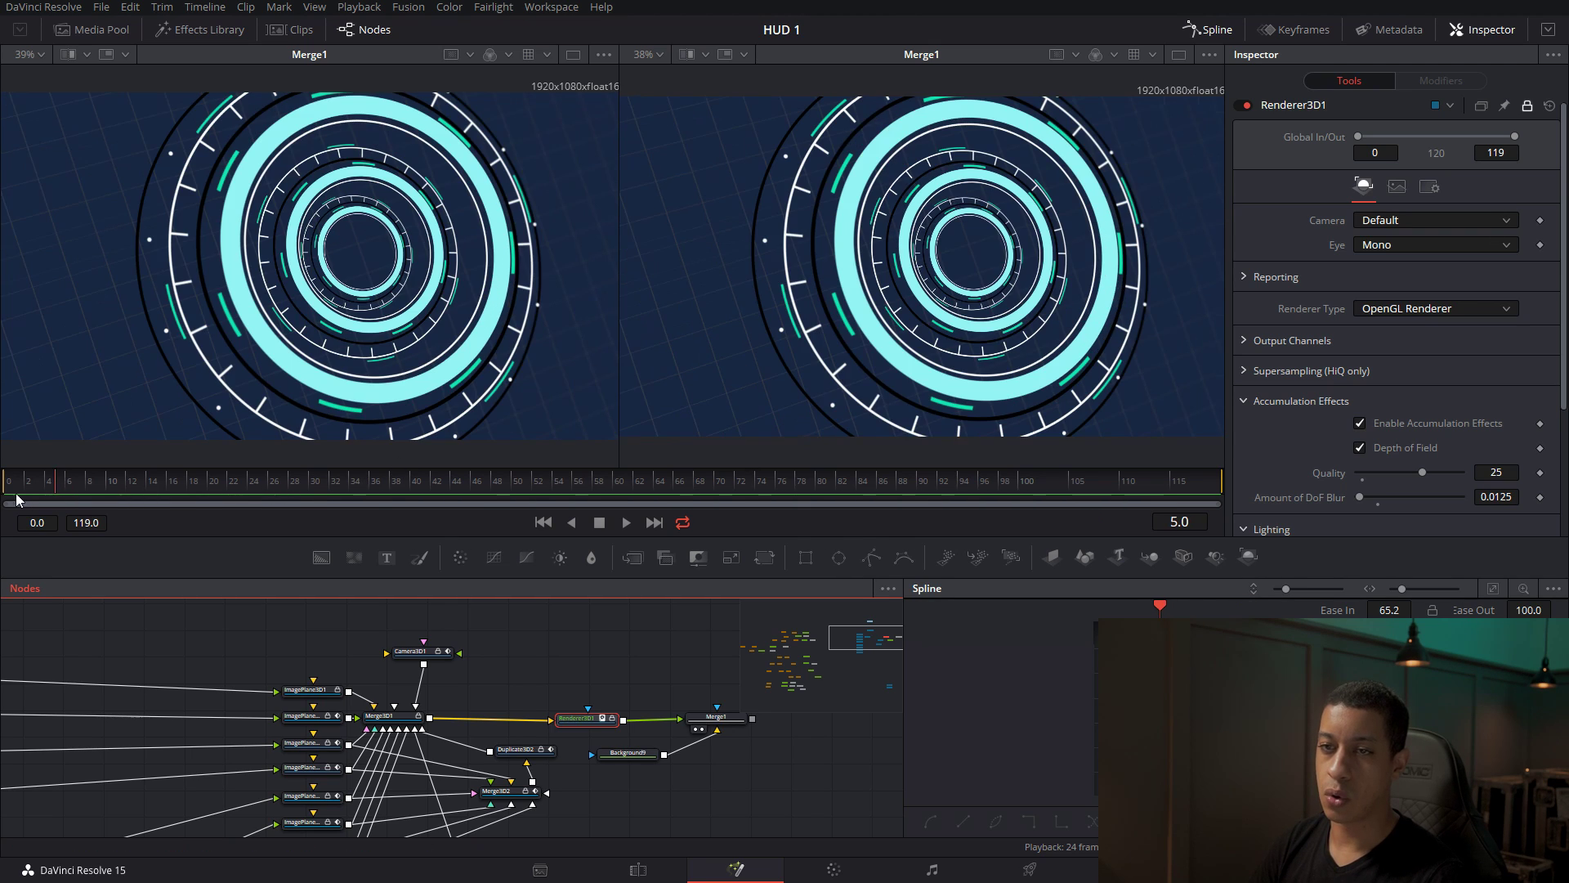
key(space)
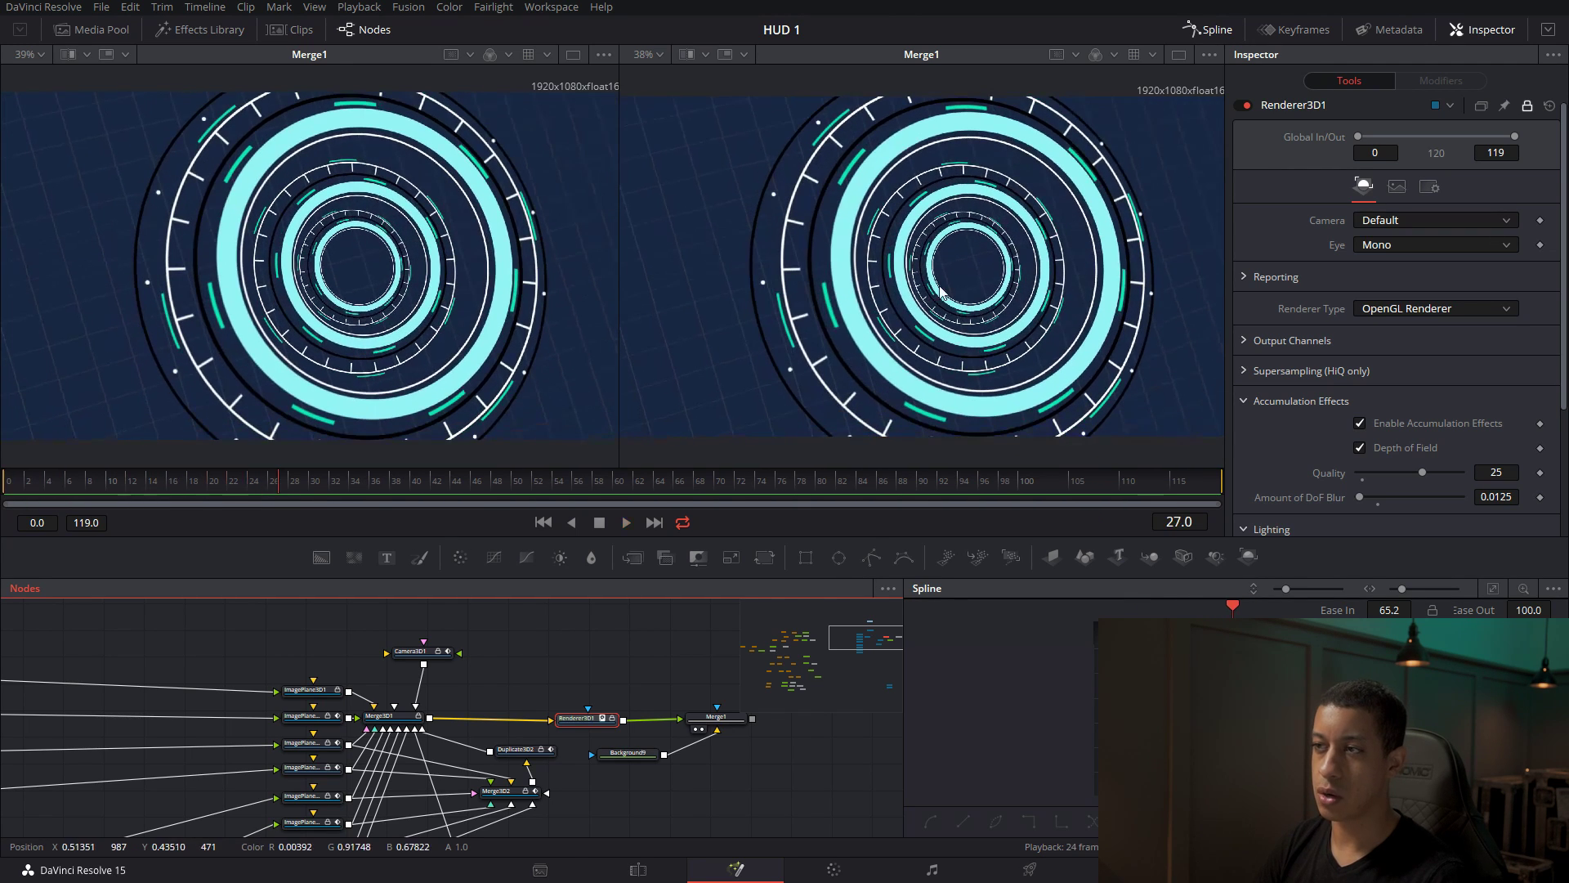
key(space)
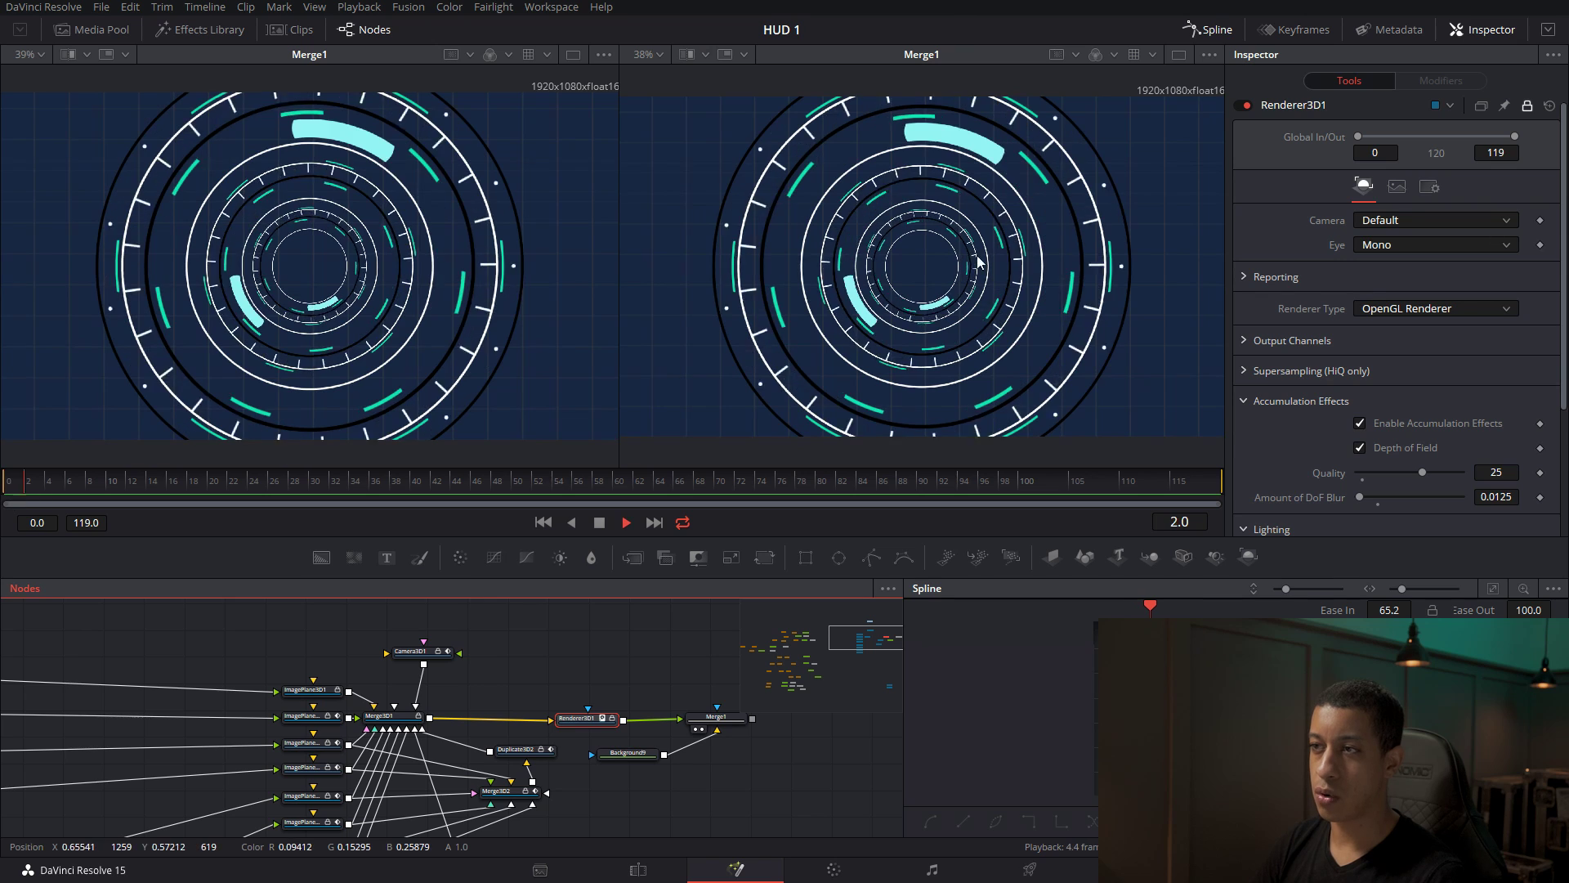
key(space)
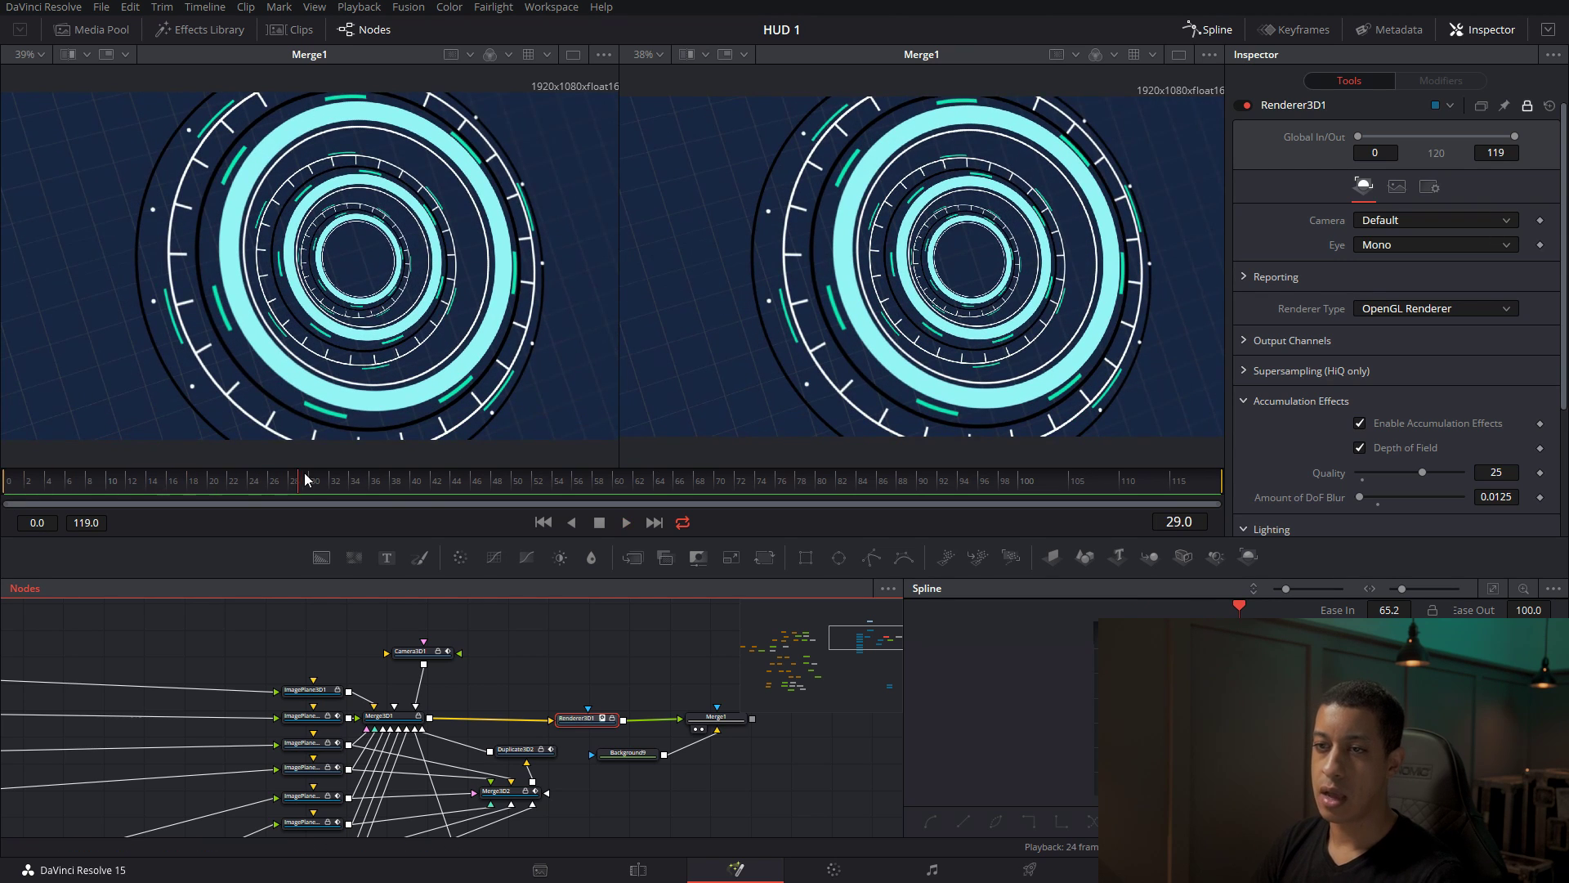
Limit the render range to frames 38 through 73 and loop playback within that section.
click(541, 496)
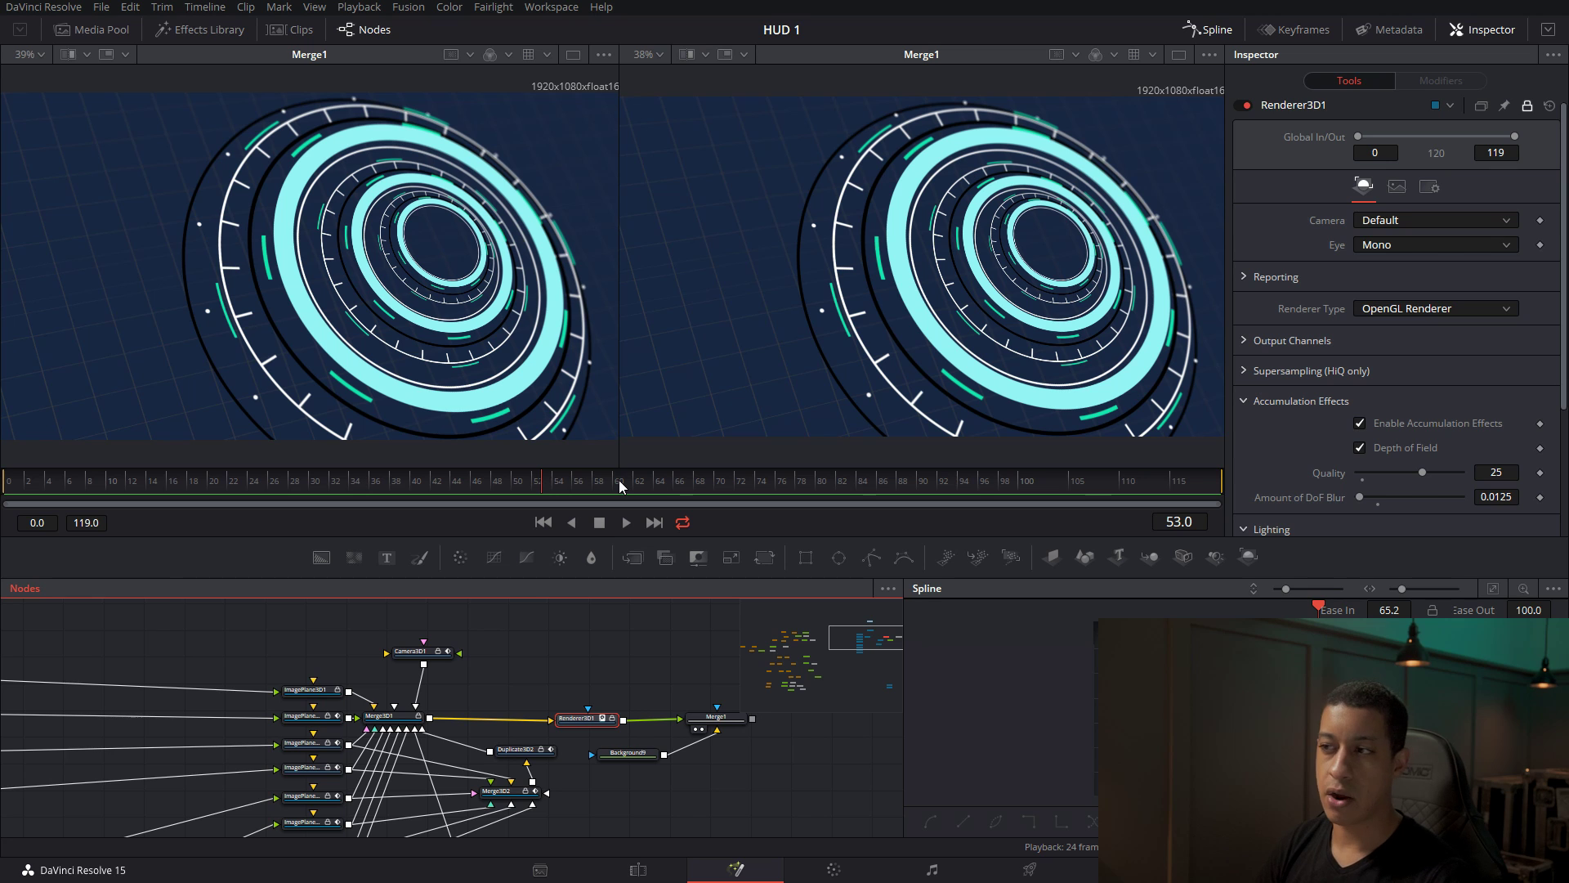
drag(5, 482, 498, 482)
key(space)
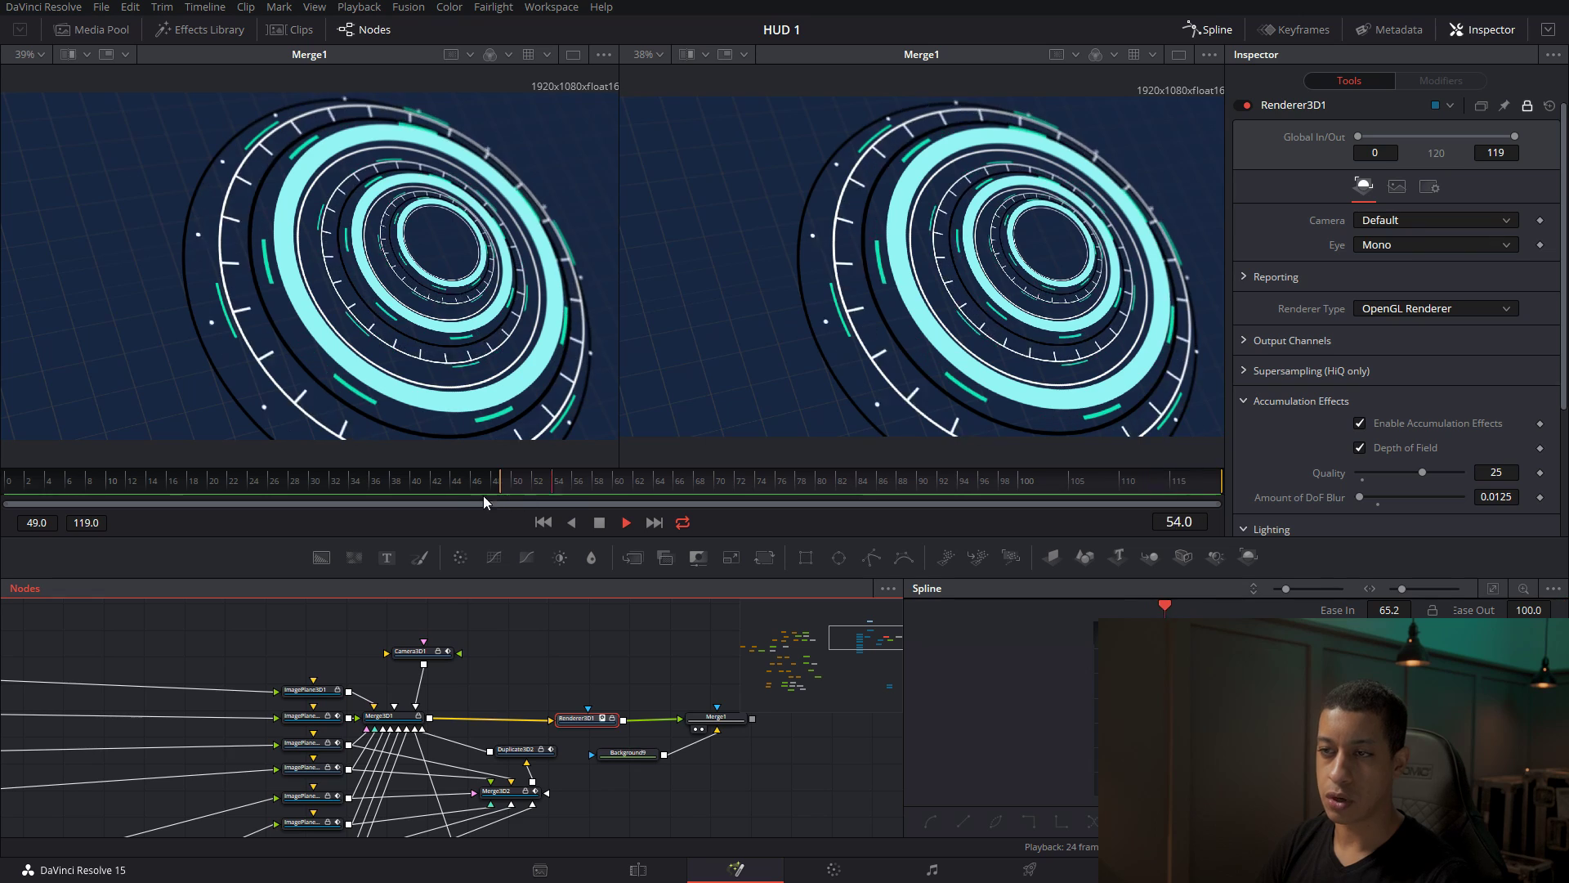
drag(39, 525, 67, 525)
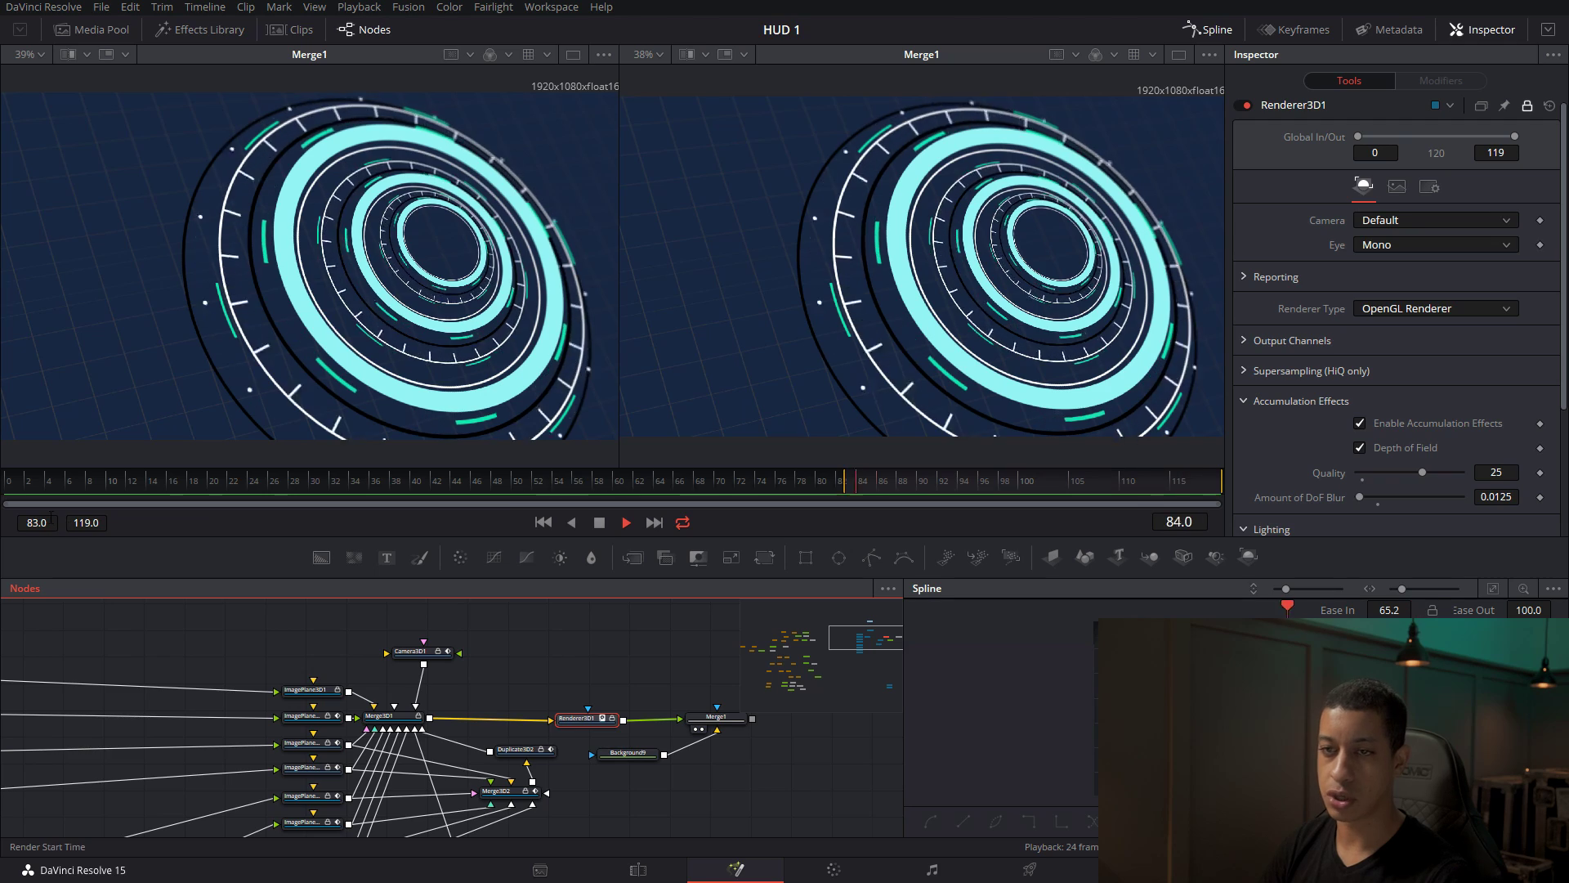
mouse_move(47, 525)
mouse_down()
mouse_move(20, 525)
mouse_move(61, 528)
mouse_move(42, 528)
mouse_up()
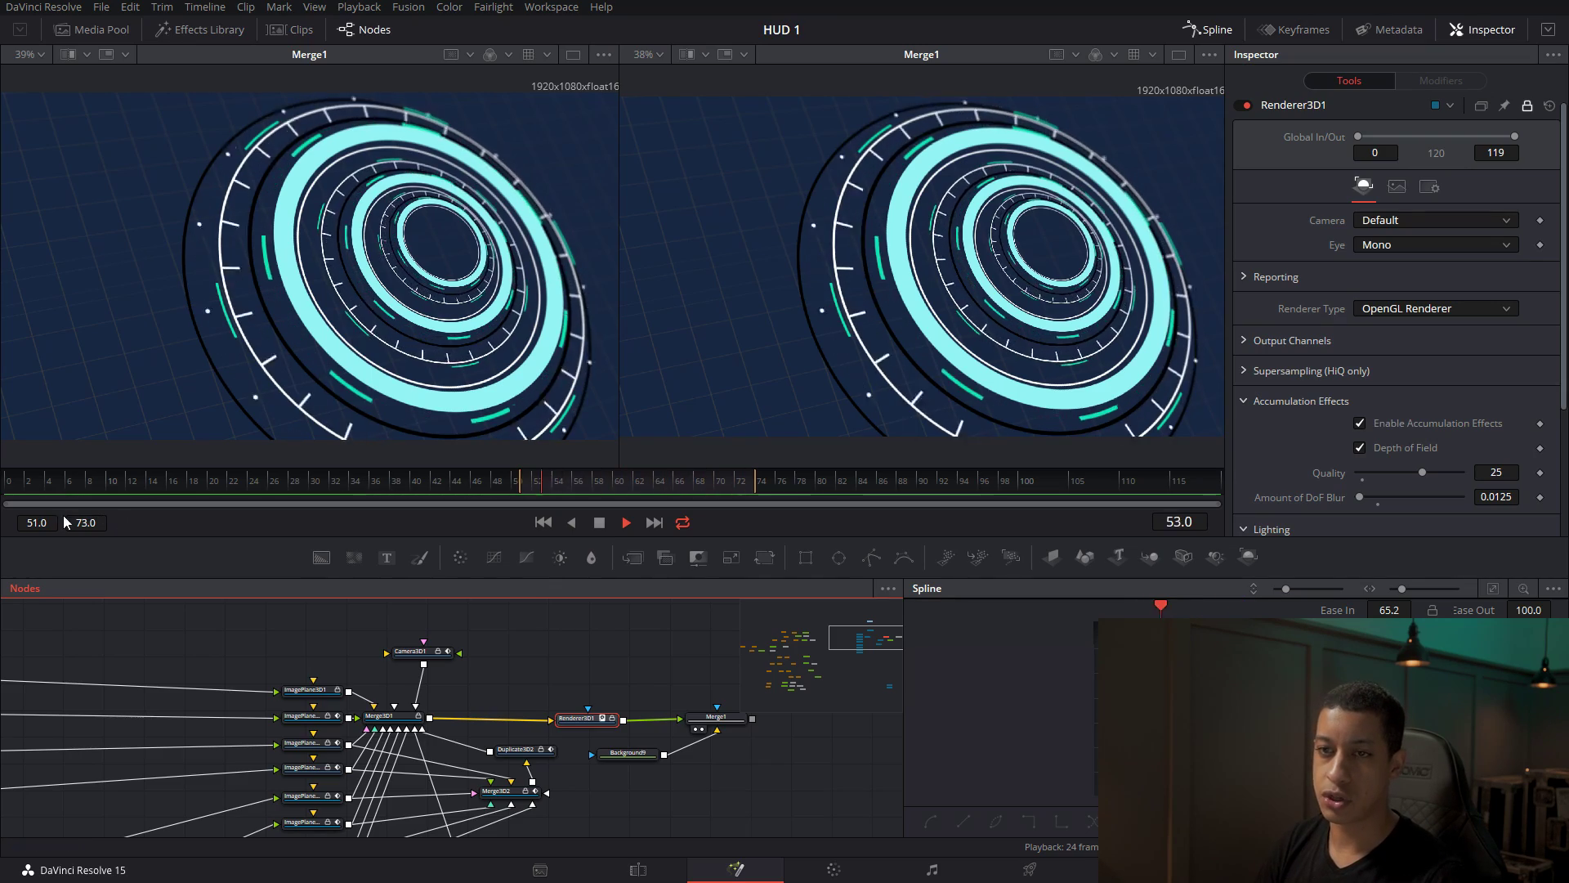
drag(36, 523, 50, 523)
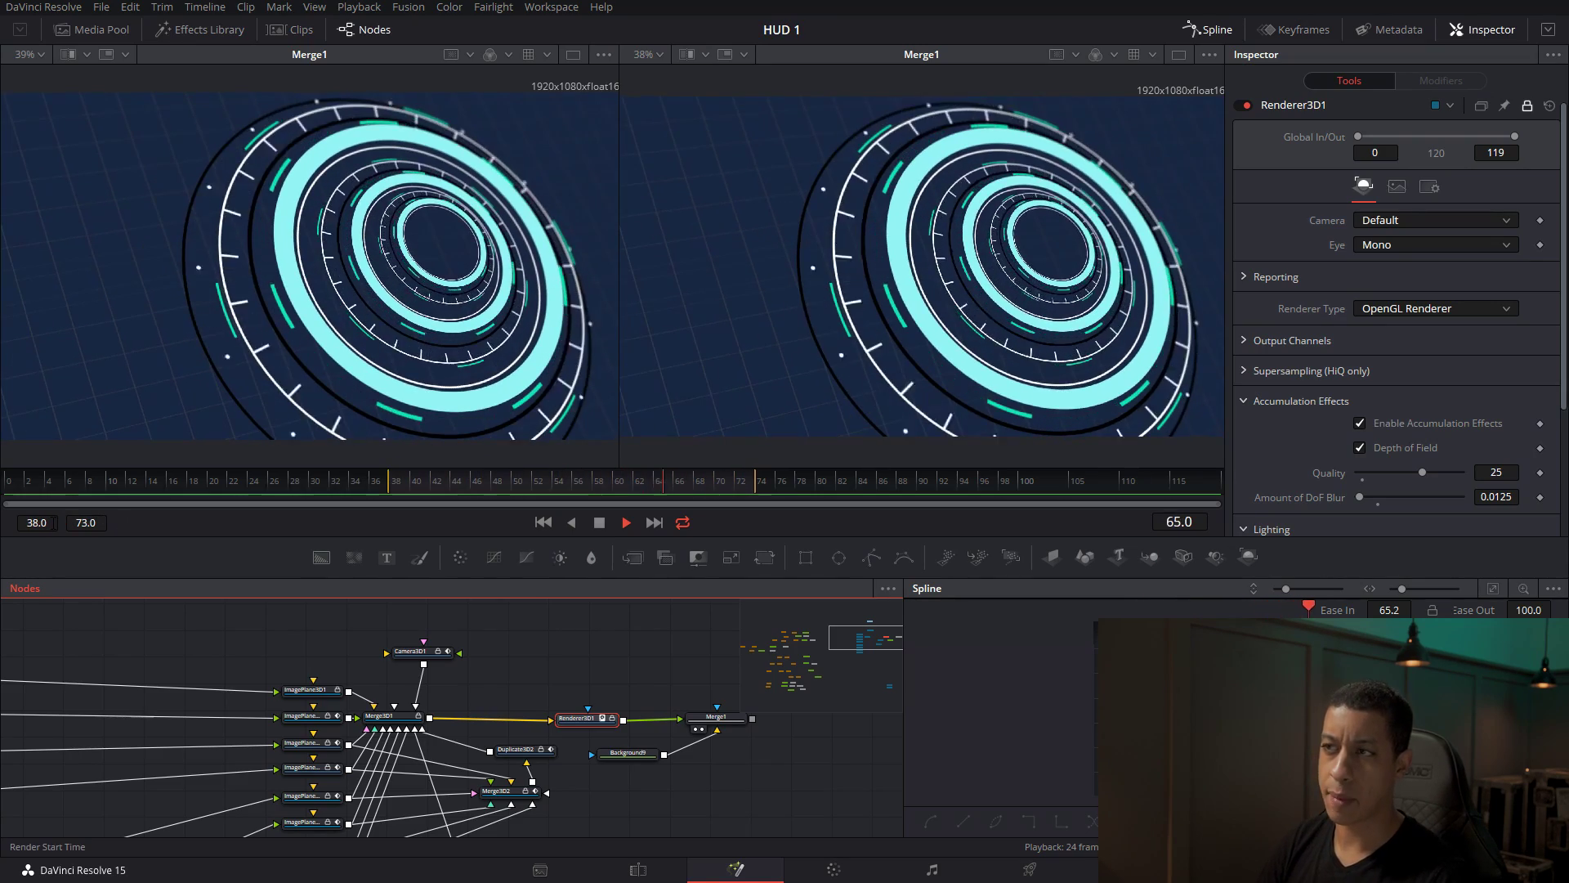